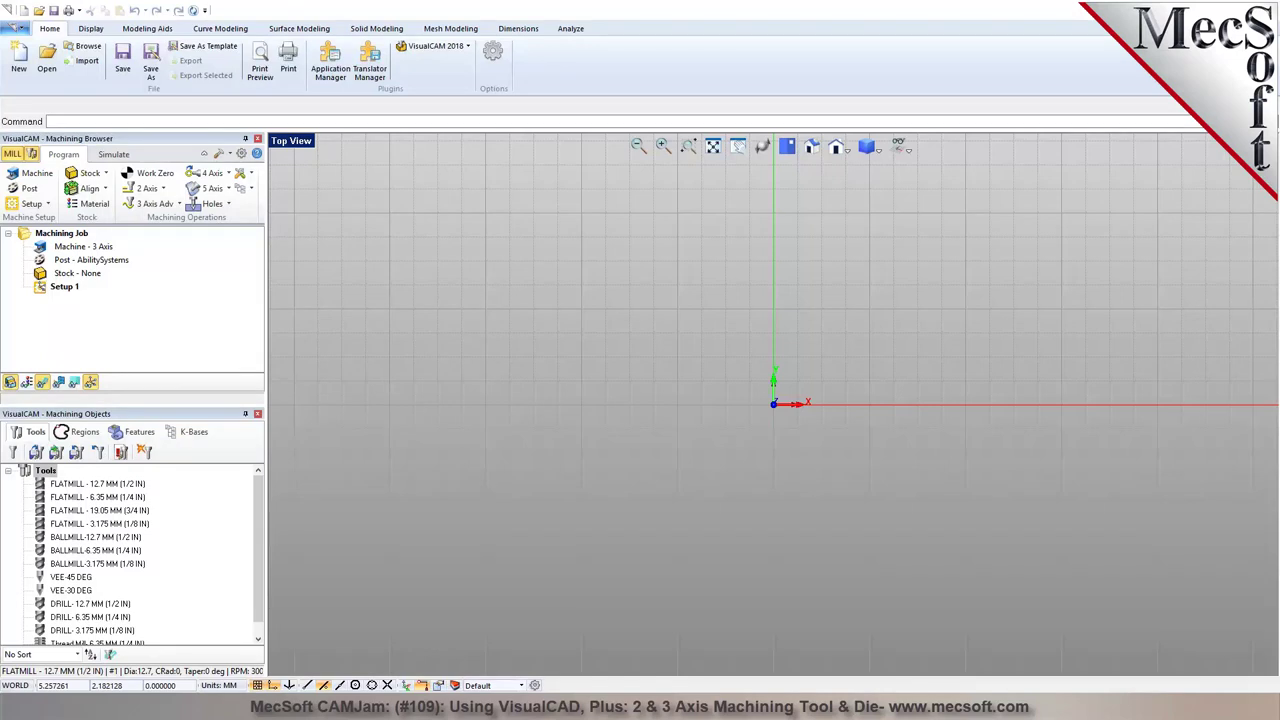
Open the STEP file 12061.STEP, choosing STEP Files (*.stp;*.step) as the file type
{"action": "key", "text": "ctrl+o"}
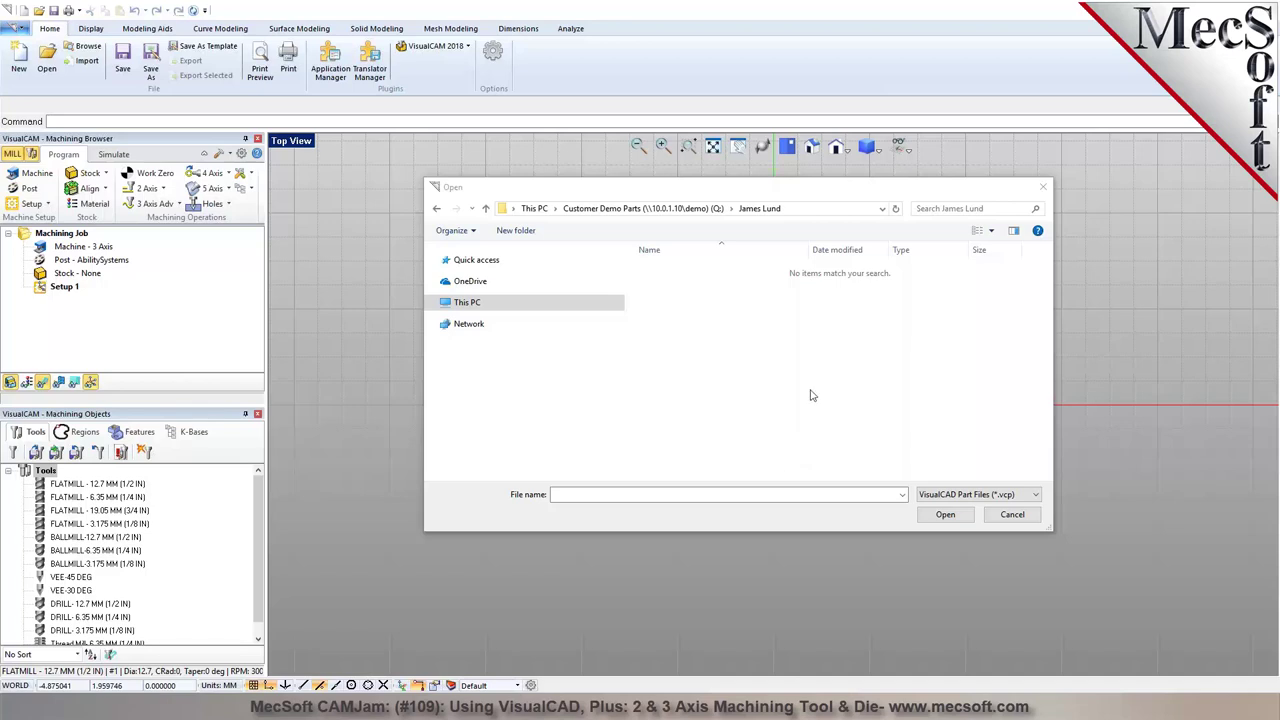
{"action": "left_click", "coordinate": [1002, 497]}
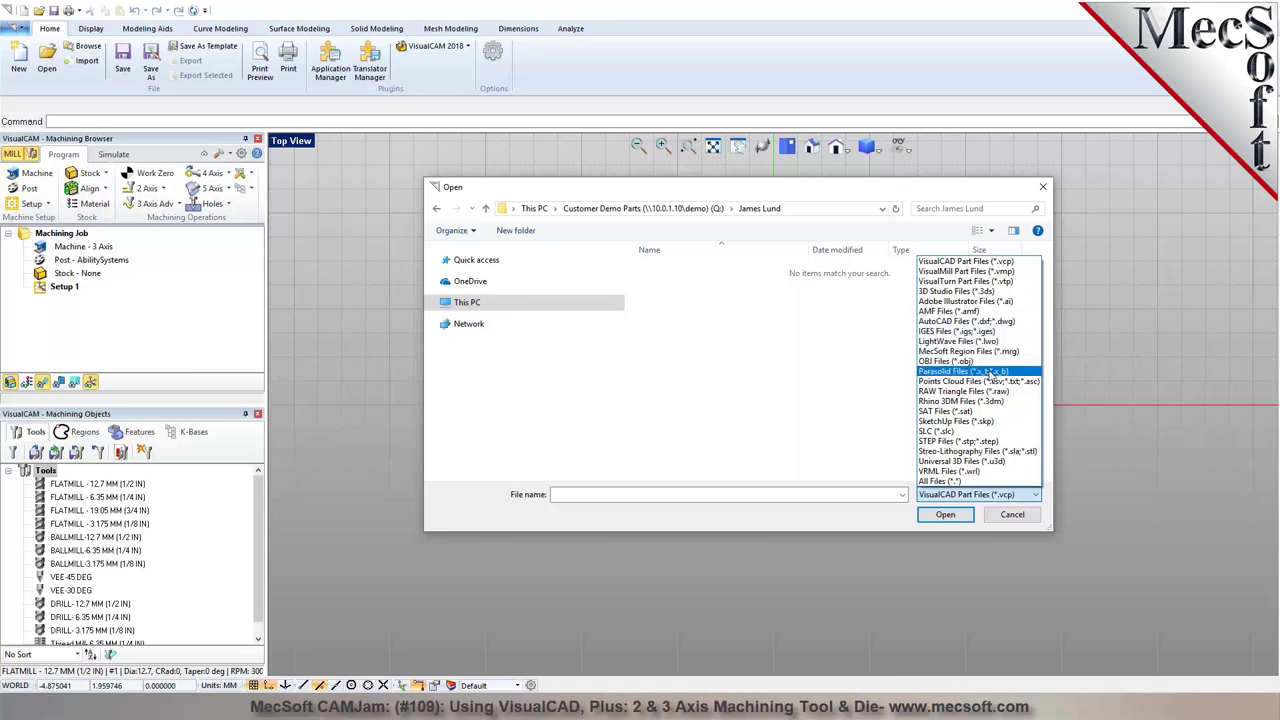
{"action": "left_click", "coordinate": [988, 447]}
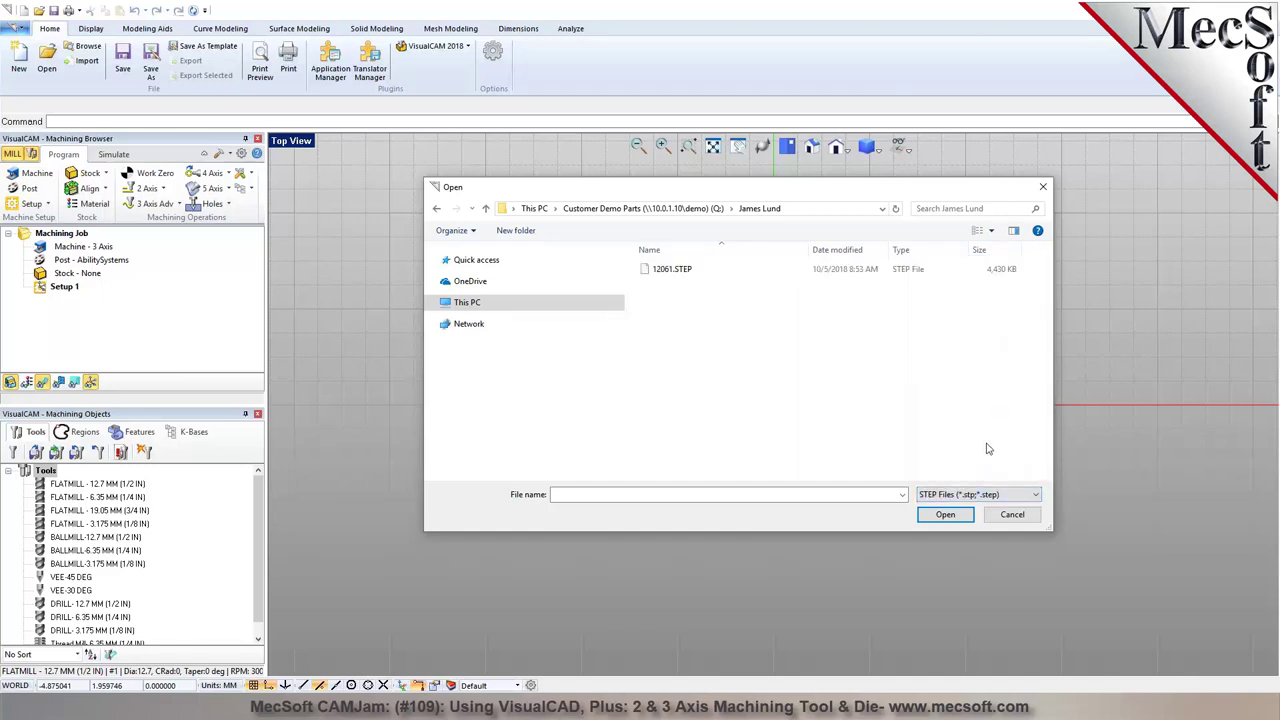
{"action": "left_click", "coordinate": [665, 270]}
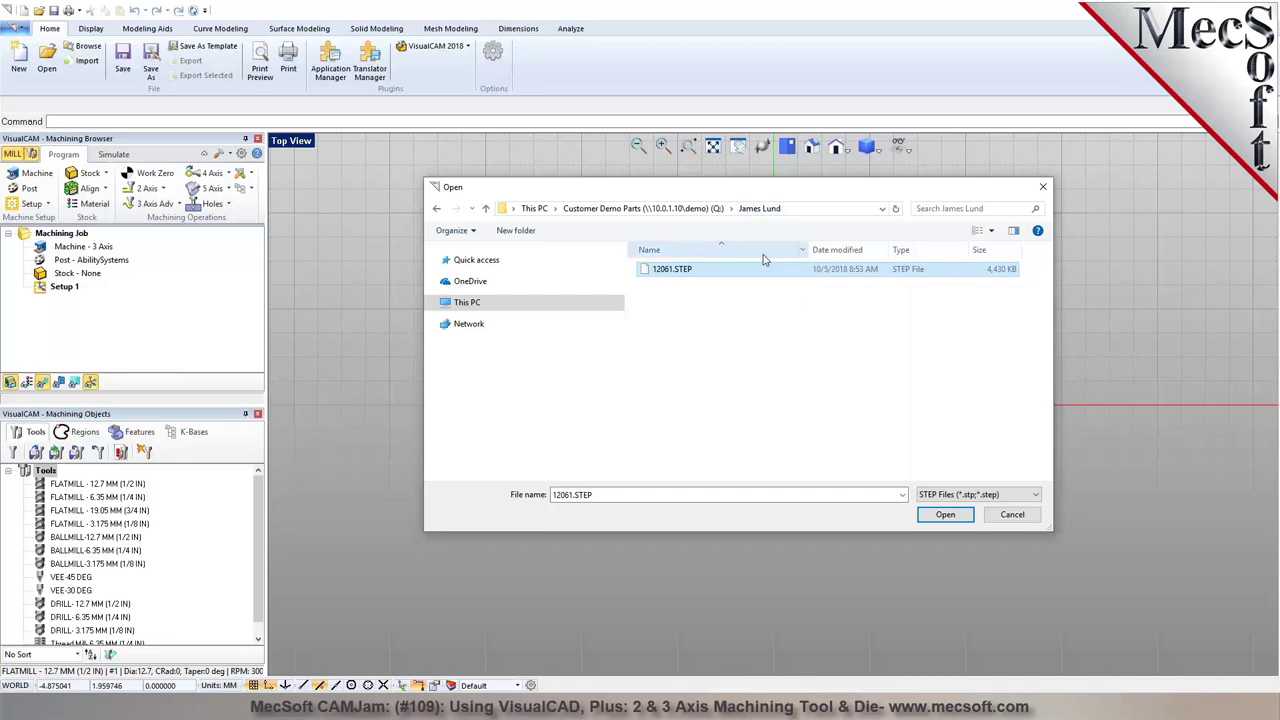
{"action": "left_click", "coordinate": [946, 515]}
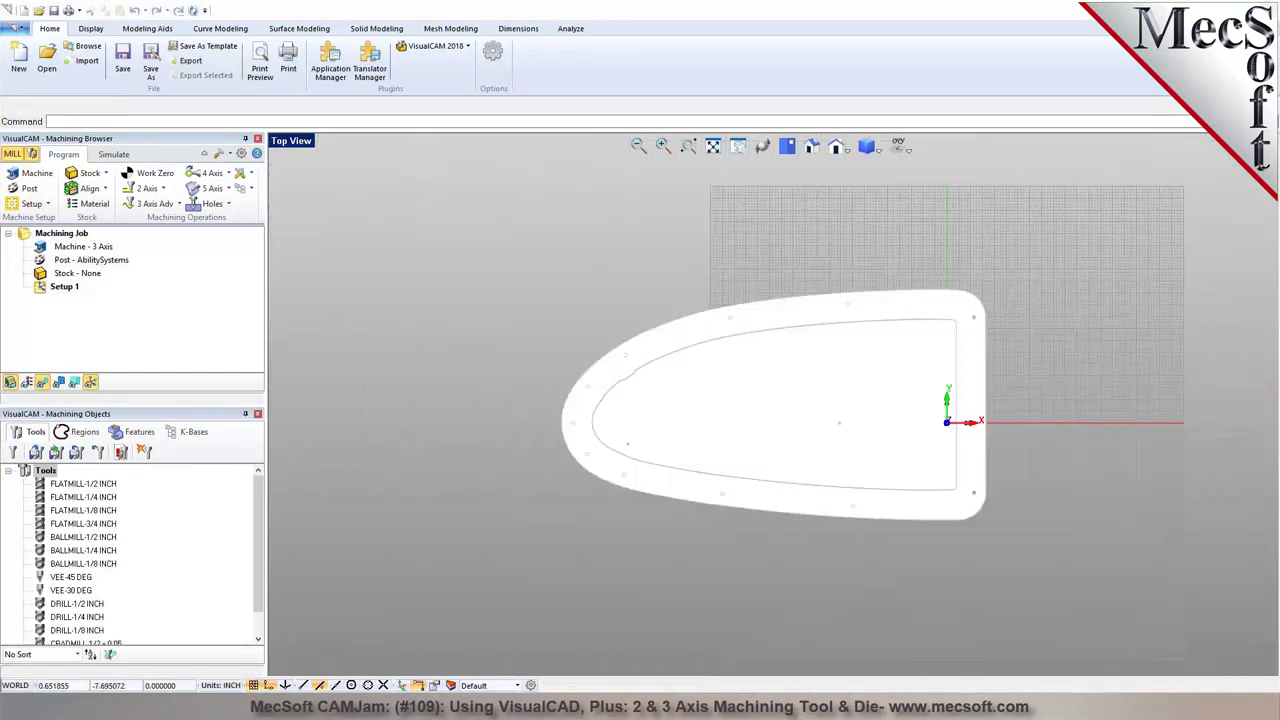
Show the imported plates in an isometric view and hide the grid
{"action": "left_click", "coordinate": [811, 147]}
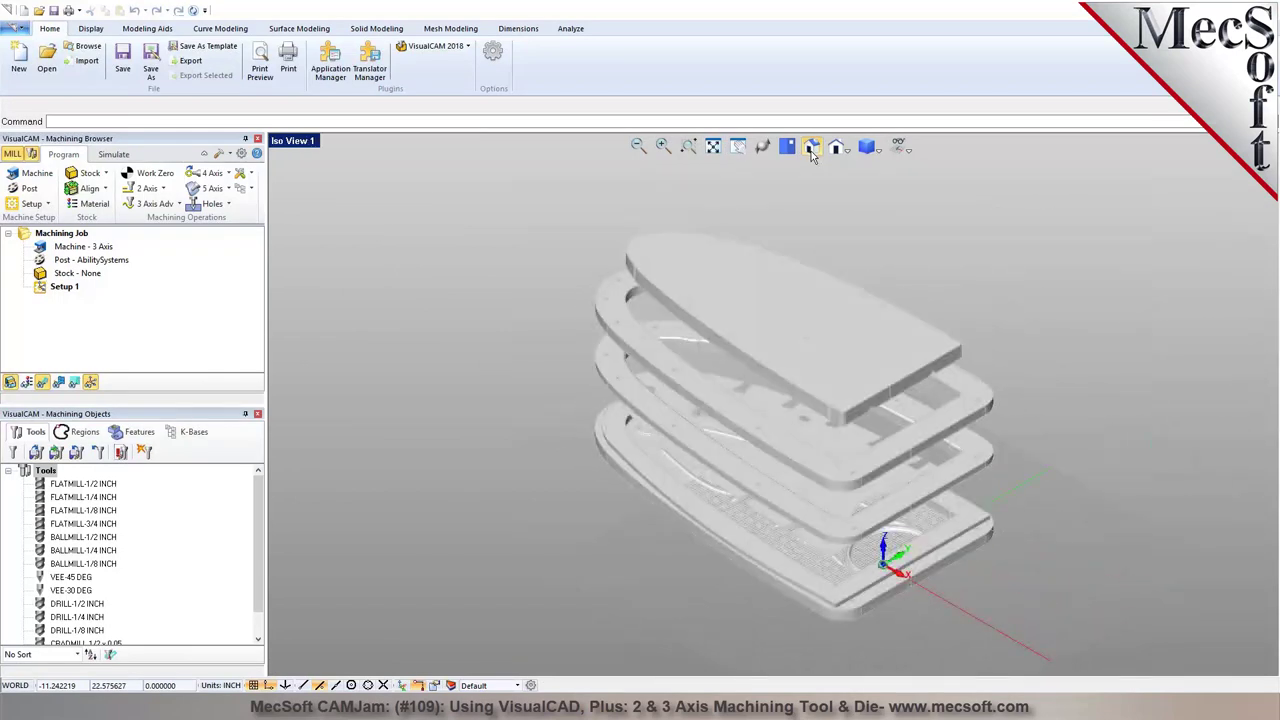
{"action": "right_click_drag", "start_coordinate": [868, 524], "coordinate": [860, 457]}
{"action": "left_click", "coordinate": [898, 146]}
{"action": "left_click", "coordinate": [925, 163]}
{"action": "mouse_move", "coordinate": [720, 420]}
{"action": "right_mouse_down"}
{"action": "mouse_move", "coordinate": [690, 437]}
{"action": "mouse_move", "coordinate": [749, 449]}
{"action": "mouse_move", "coordinate": [765, 483]}
{"action": "mouse_move", "coordinate": [670, 444]}
{"action": "mouse_move", "coordinate": [600, 363]}
{"action": "mouse_move", "coordinate": [747, 437]}
{"action": "mouse_move", "coordinate": [705, 390]}
{"action": "mouse_move", "coordinate": [700, 363]}
{"action": "mouse_move", "coordinate": [685, 467]}
{"action": "mouse_move", "coordinate": [725, 446]}
{"action": "right_mouse_up"}
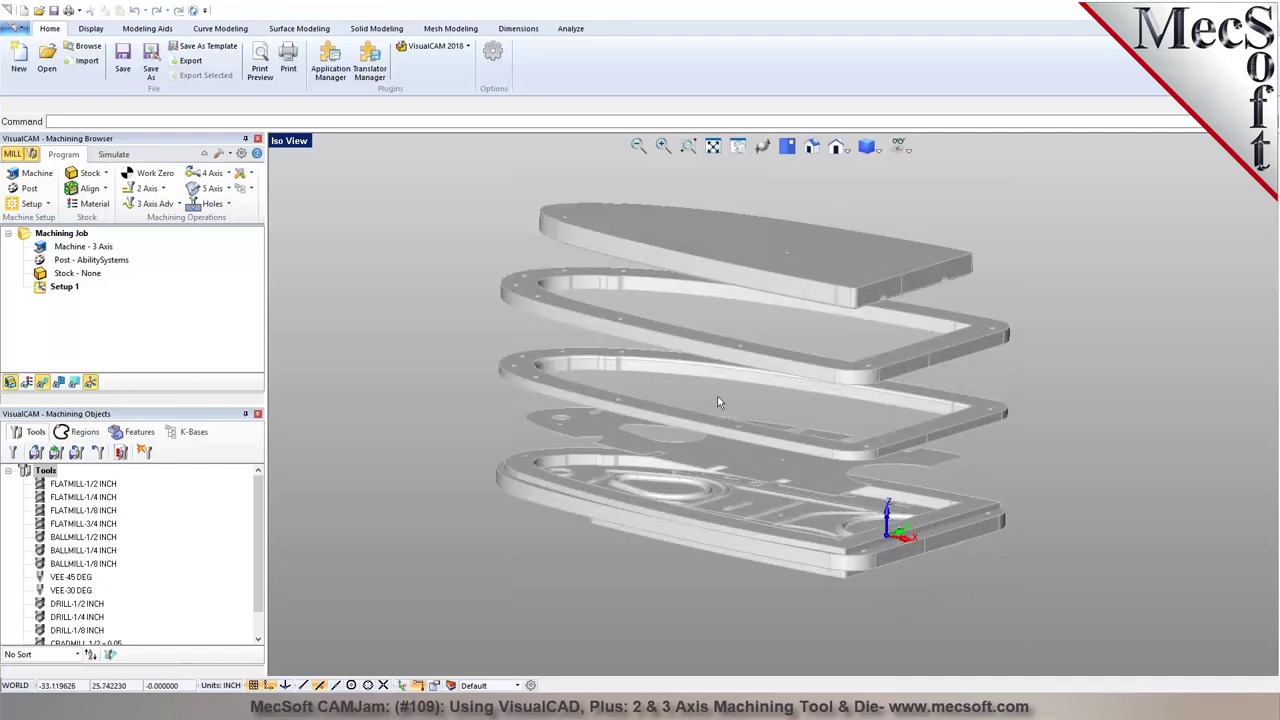
Switch to the Quad Viewport layout, resize the viewports and maximize the isometric one
{"action": "left_click", "coordinate": [289, 140]}
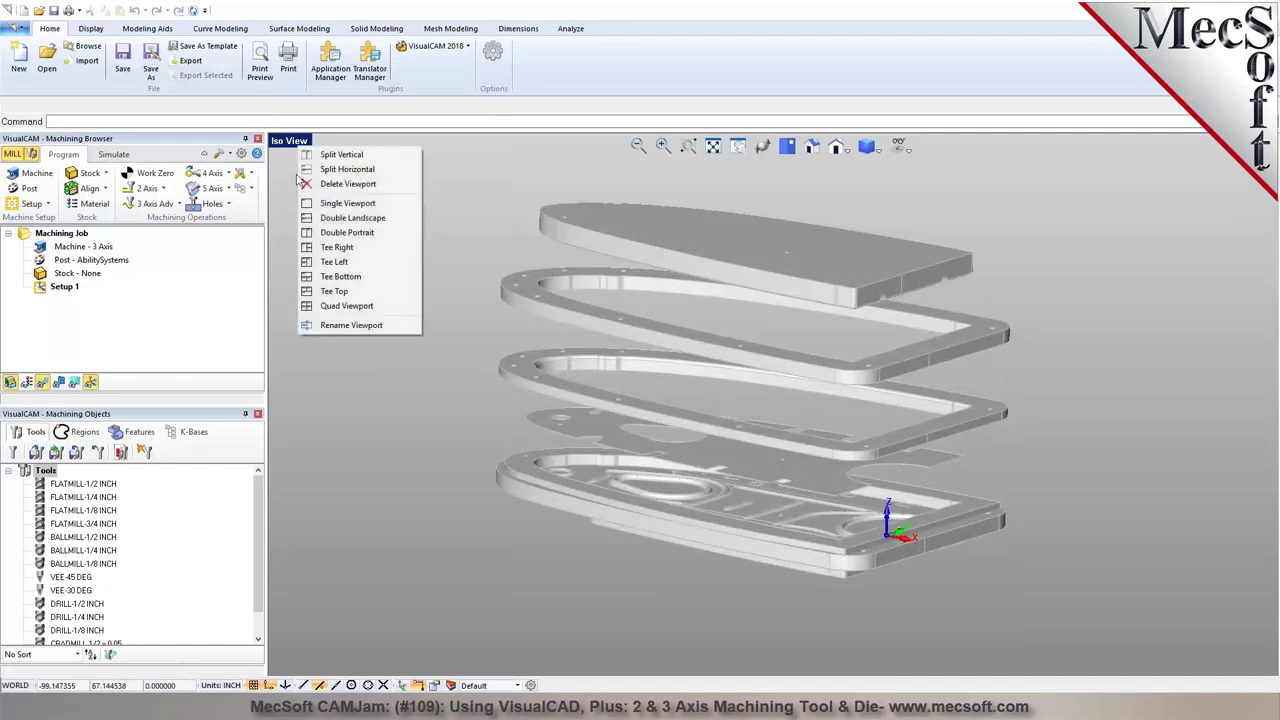
{"action": "left_click", "coordinate": [340, 305]}
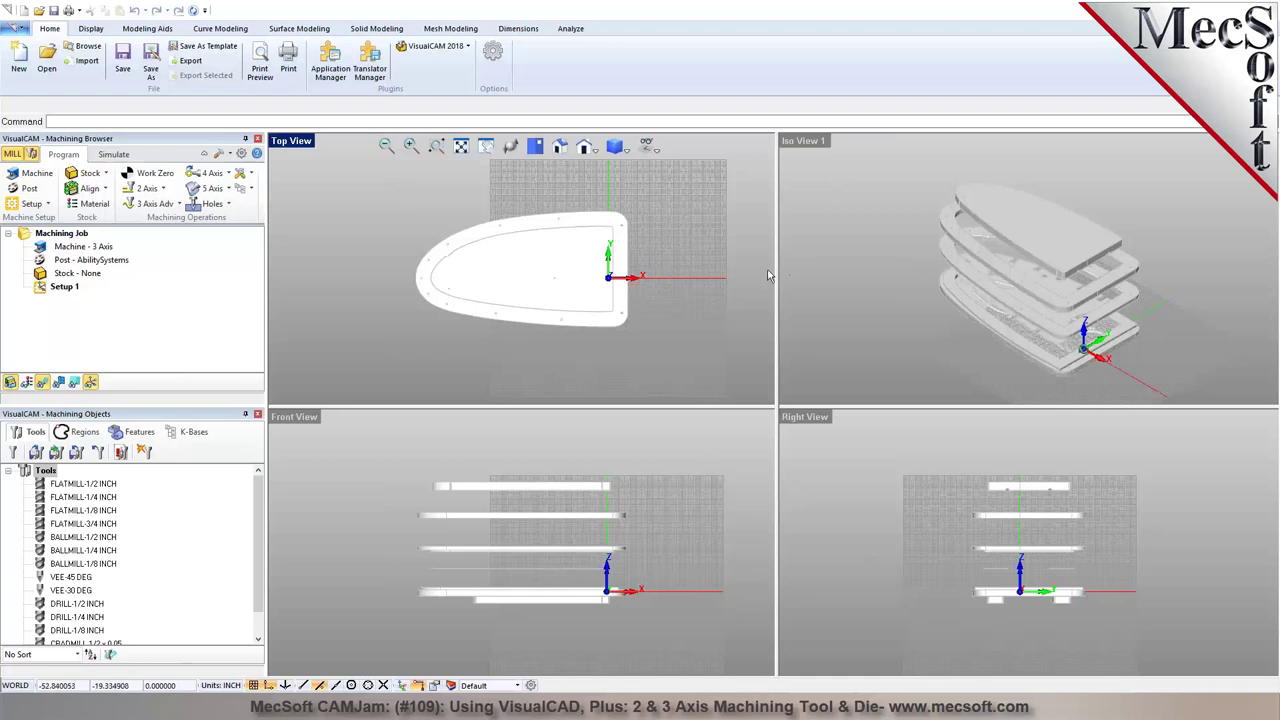
{"action": "left_click_drag", "start_coordinate": [773, 277], "coordinate": [755, 277]}
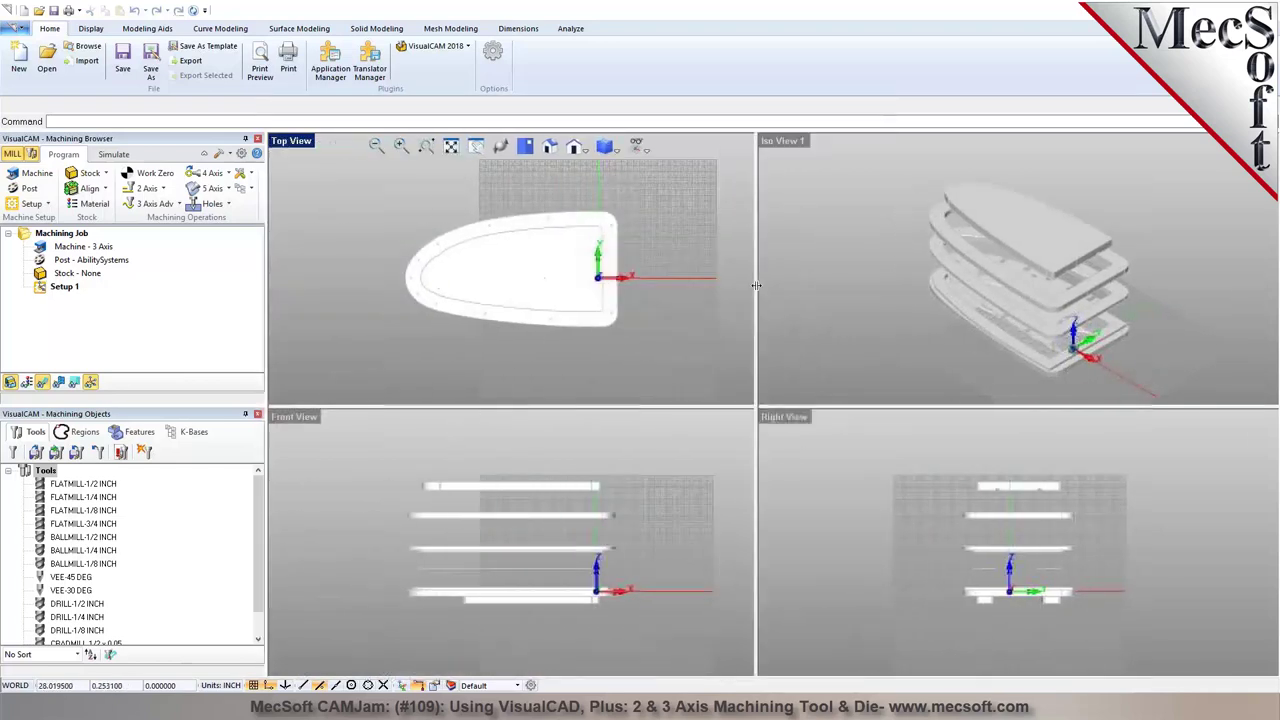
{"action": "left_click_drag", "start_coordinate": [843, 405], "coordinate": [843, 472]}
{"action": "double_click", "coordinate": [790, 141]}
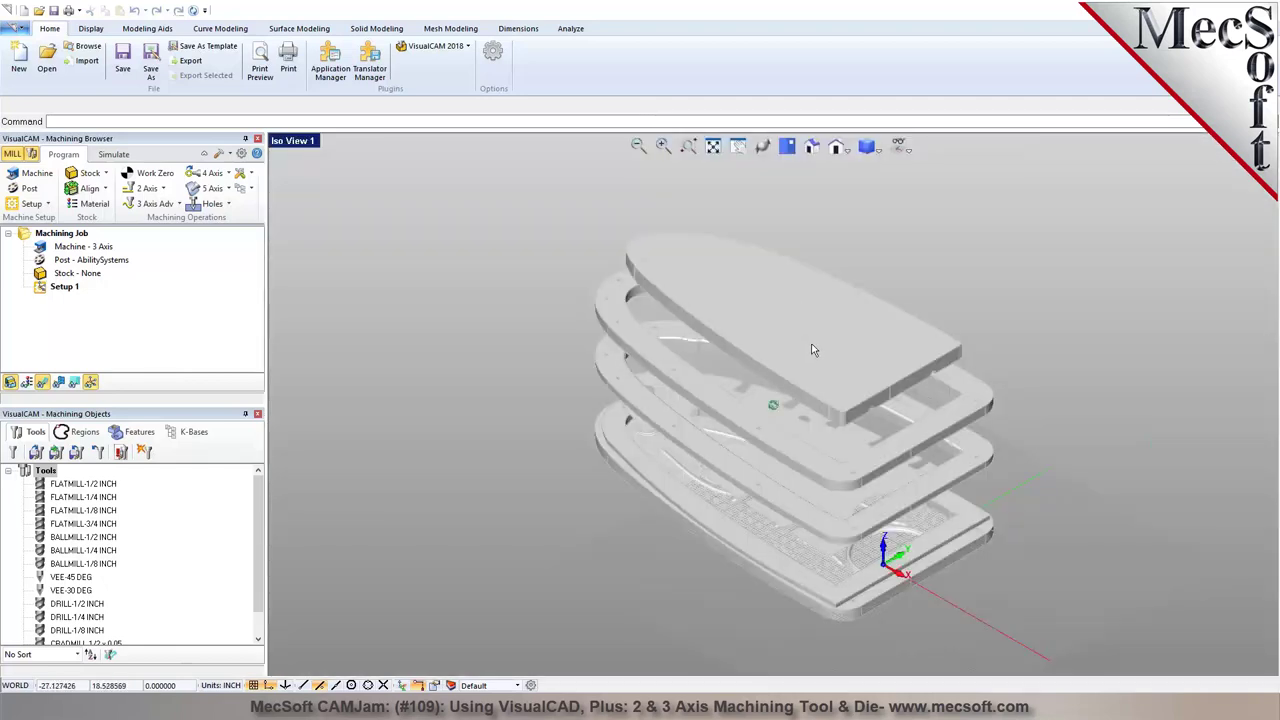
{"action": "right_click_drag", "start_coordinate": [812, 350], "coordinate": [989, 342]}
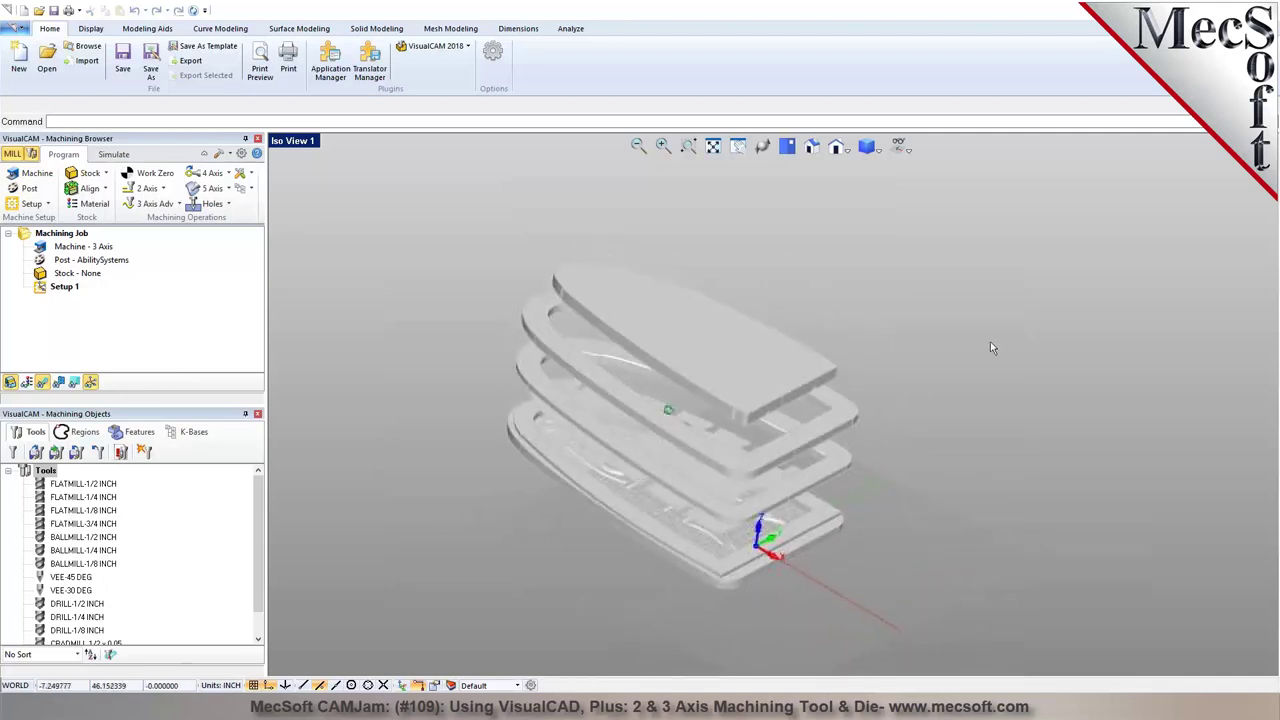
Examine the display modes, the visibility options and the modeling aids available for the model
{"action": "left_click", "coordinate": [90, 29]}
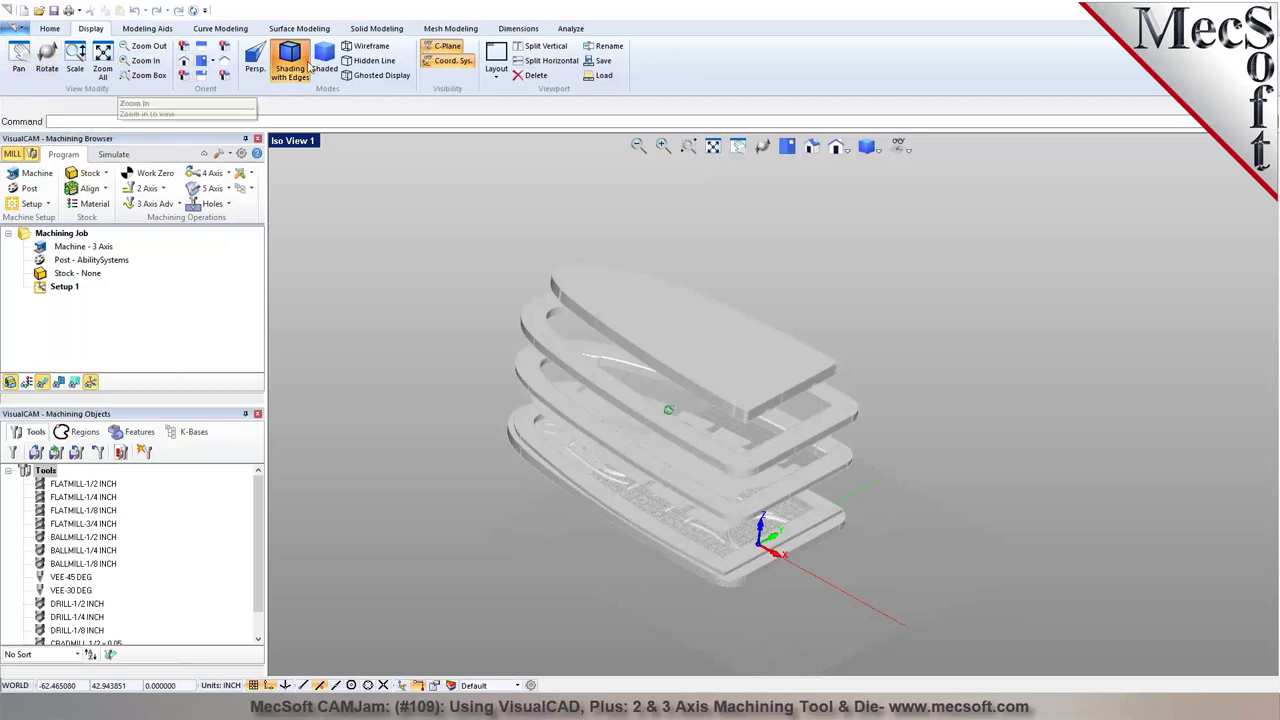
{"action": "right_click", "coordinate": [490, 331]}
{"action": "left_click", "coordinate": [424, 320]}
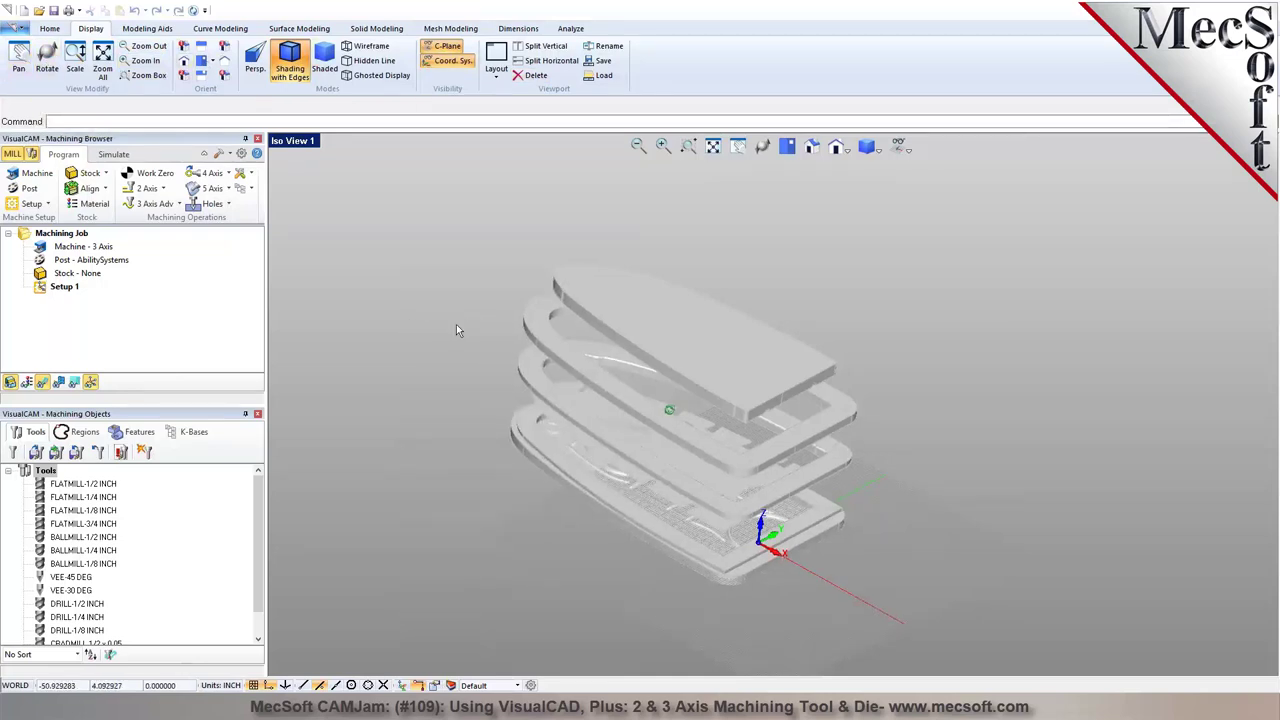
{"action": "left_click_drag", "start_coordinate": [669, 409], "coordinate": [576, 429]}
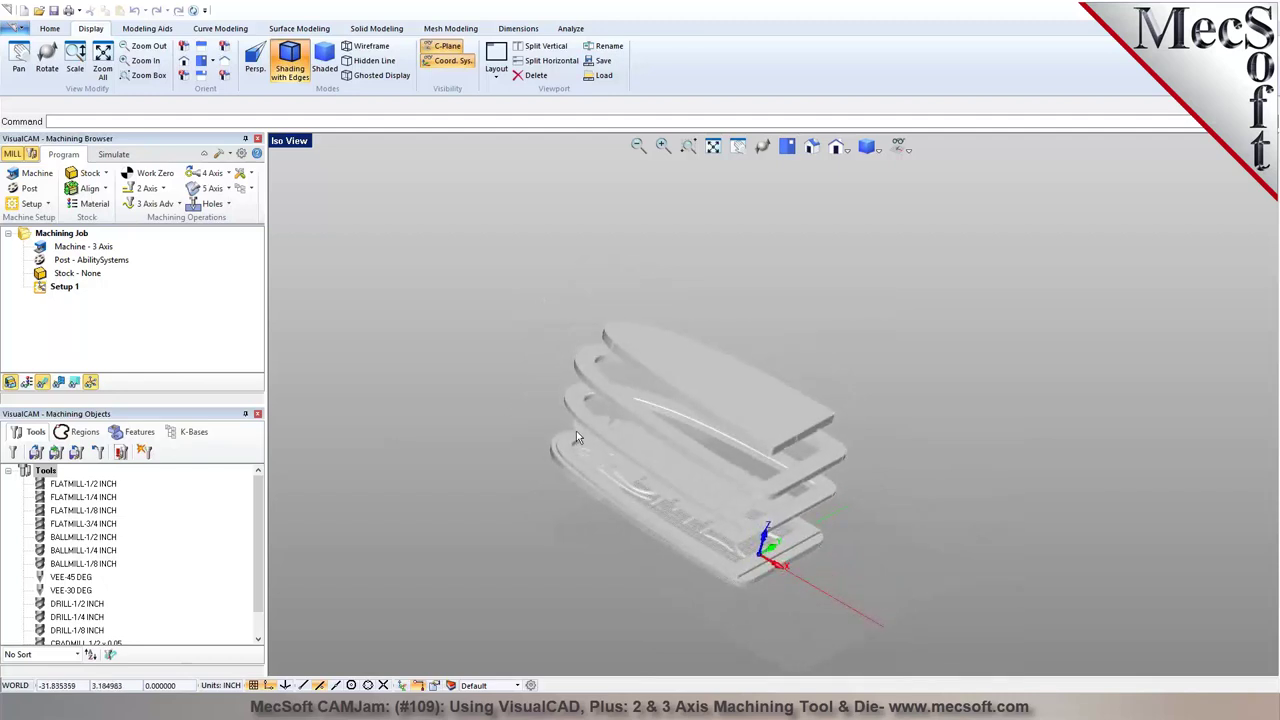
{"action": "left_click", "coordinate": [296, 66]}
{"action": "left_click", "coordinate": [296, 64]}
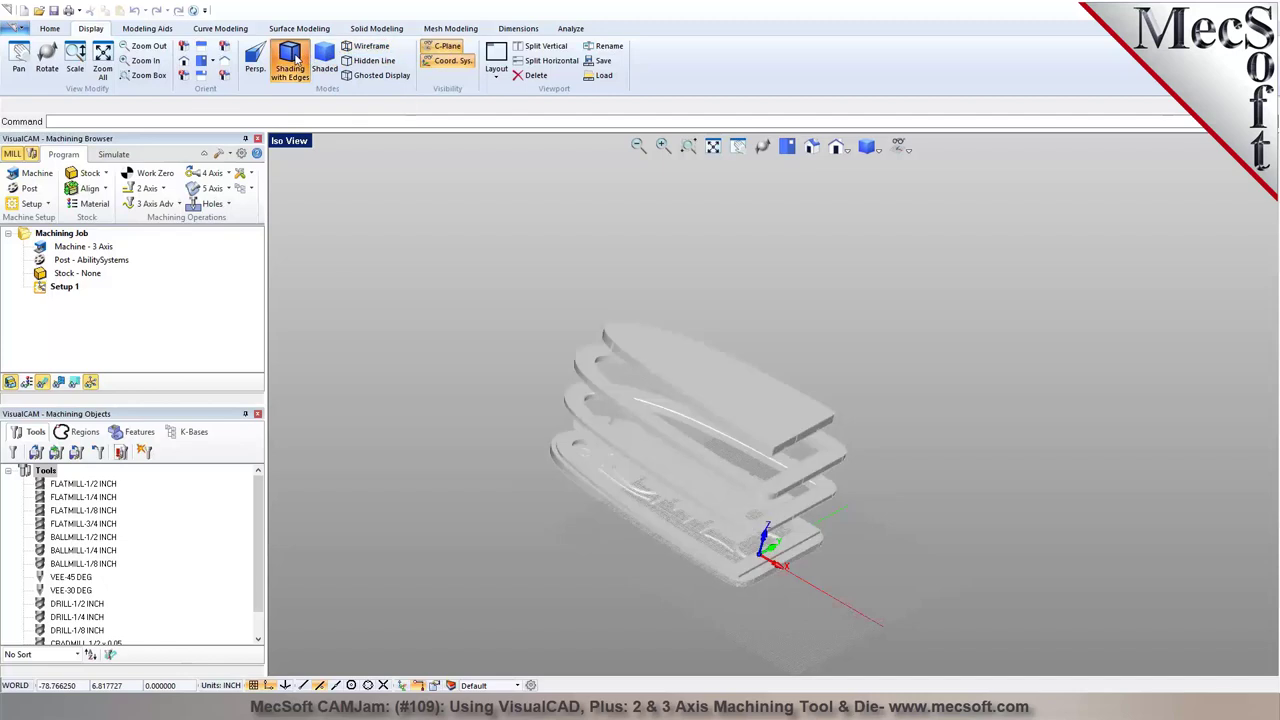
{"action": "left_click", "coordinate": [905, 150]}
{"action": "left_click", "coordinate": [868, 149]}
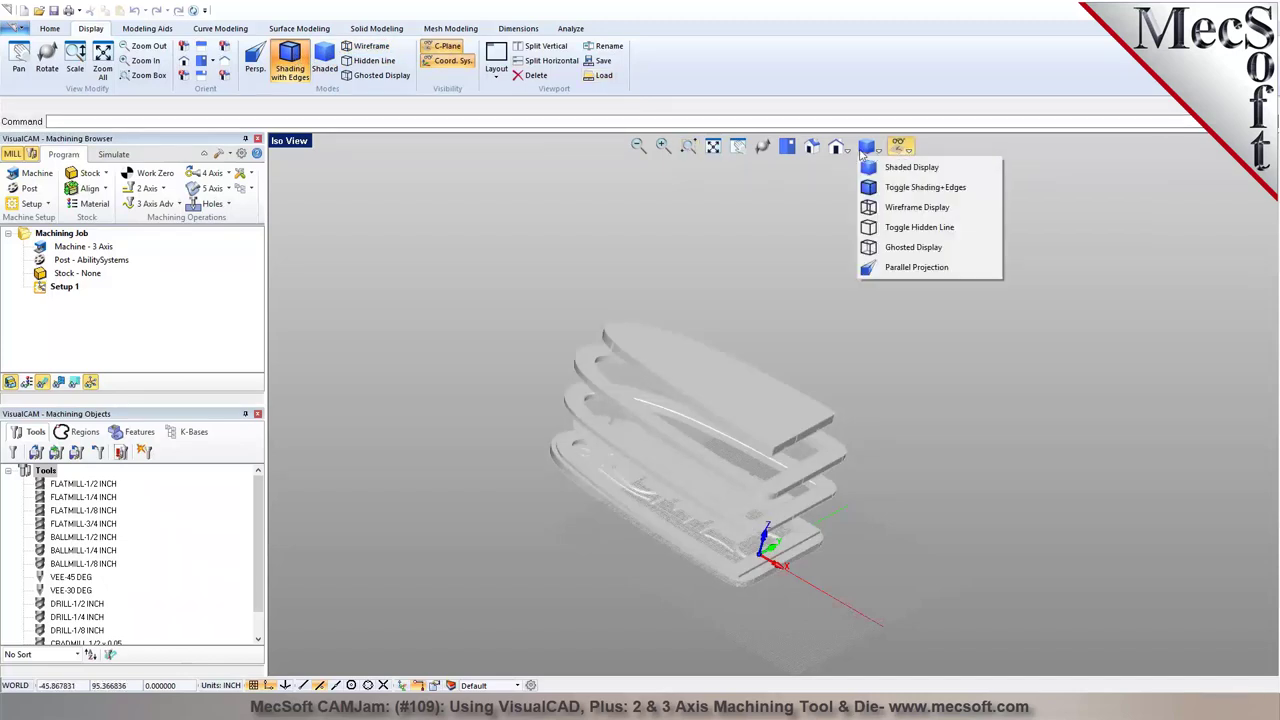
{"action": "left_click", "coordinate": [601, 188]}
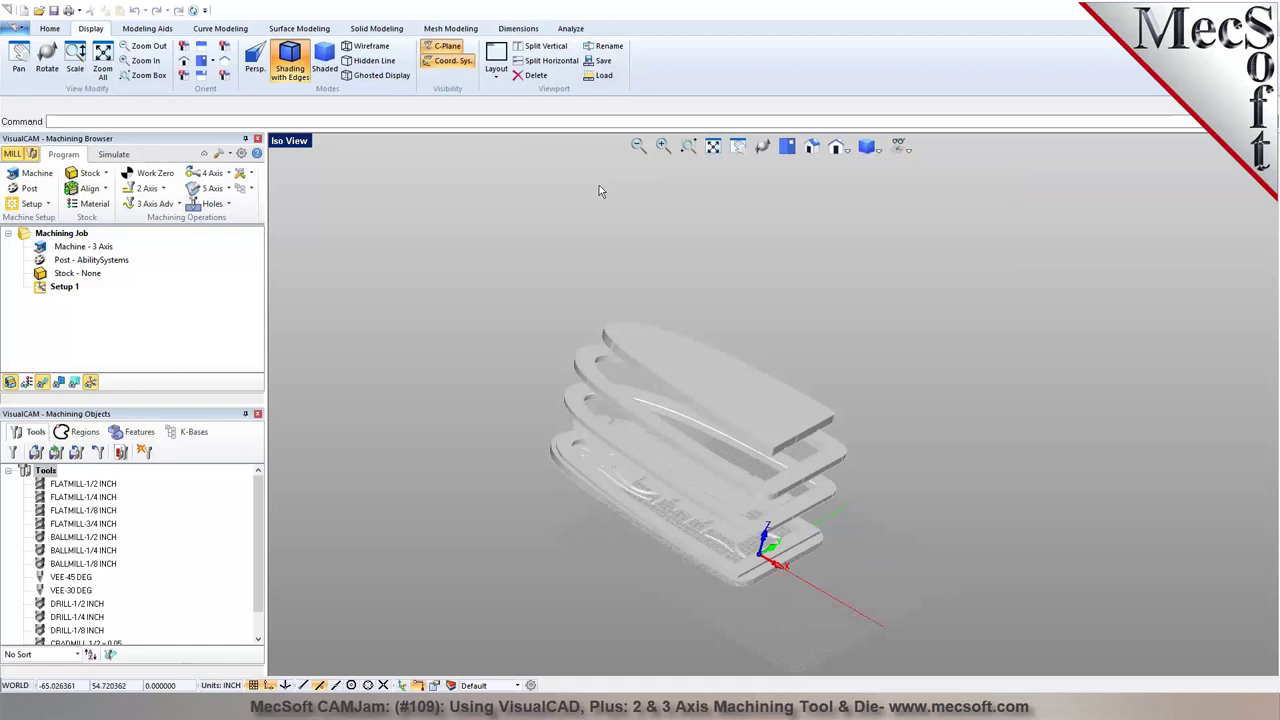
{"action": "left_click", "coordinate": [151, 27]}
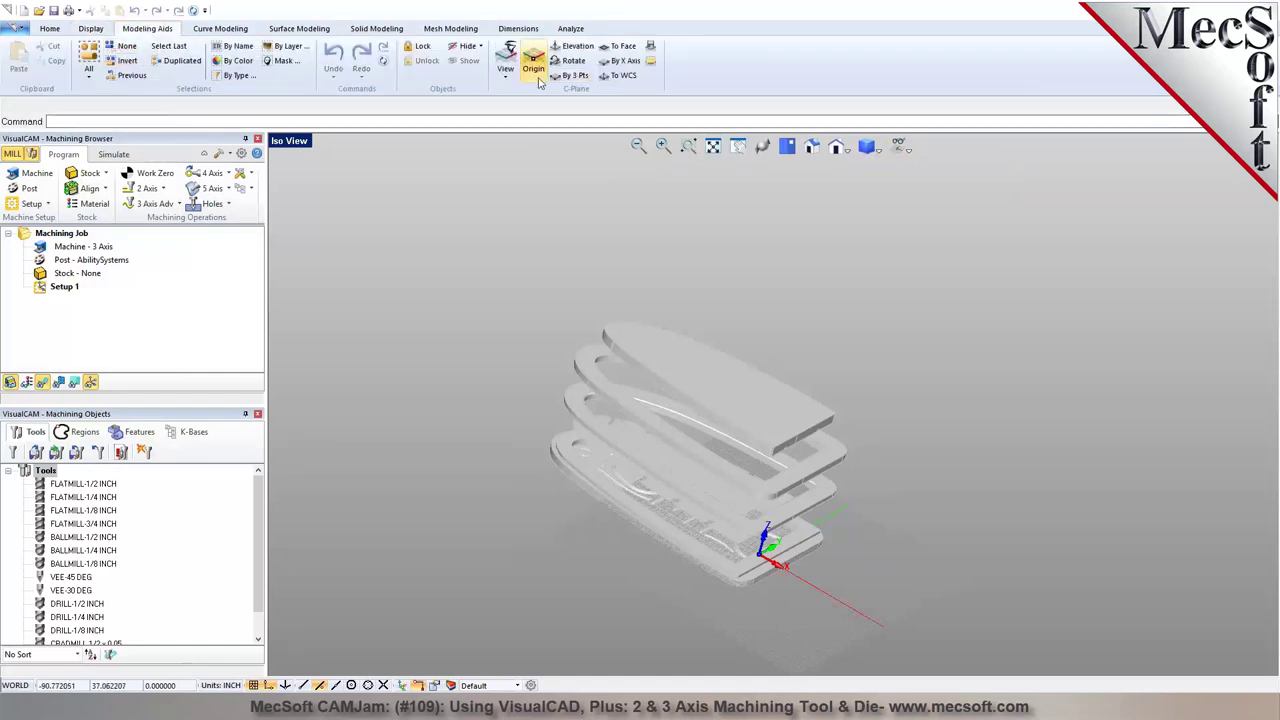
{"action": "left_click", "coordinate": [904, 148]}
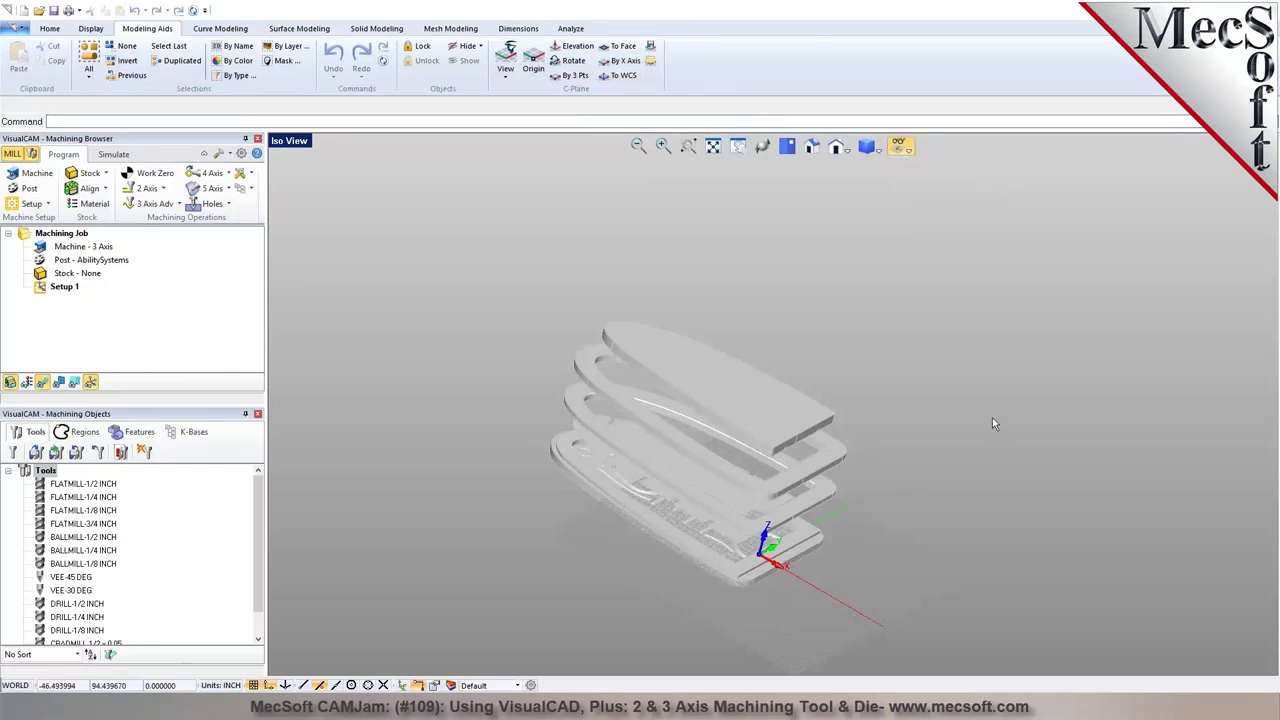
Apply the Quad Viewport layout again and maximize the Iso View 1 viewport
{"action": "left_click", "coordinate": [289, 141]}
{"action": "left_click", "coordinate": [340, 303]}
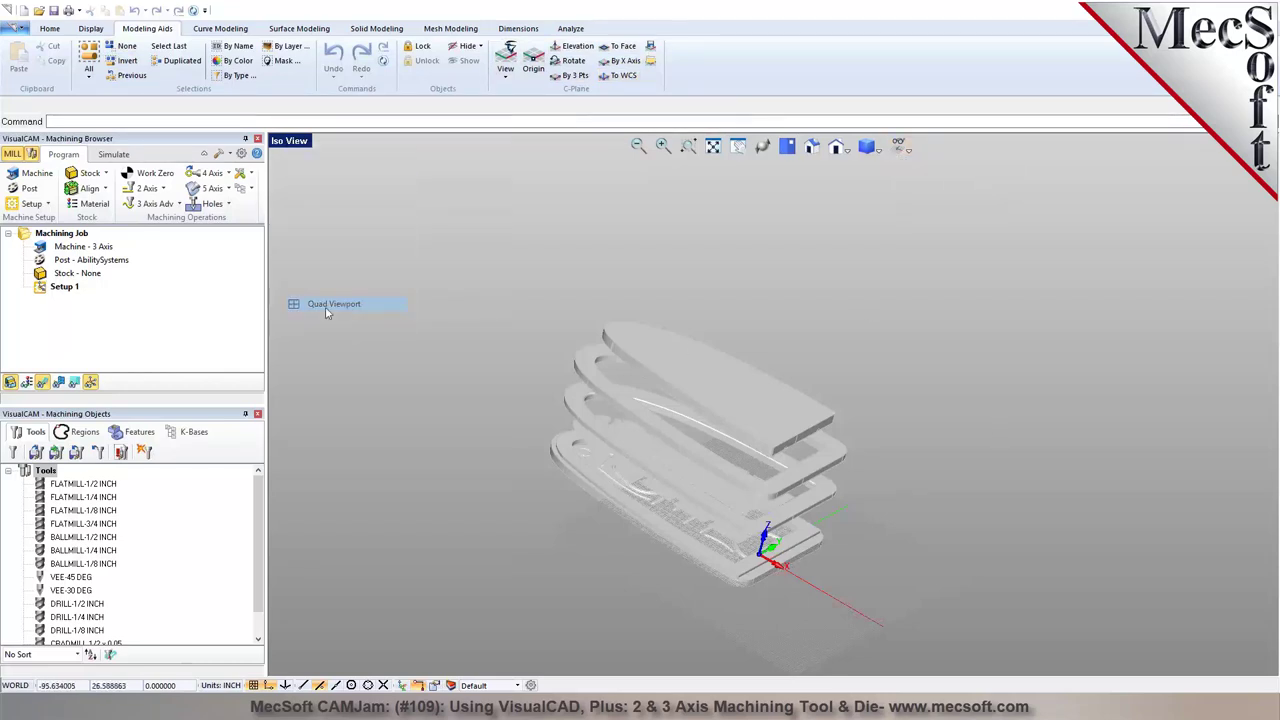
{"action": "double_click", "coordinate": [805, 141]}
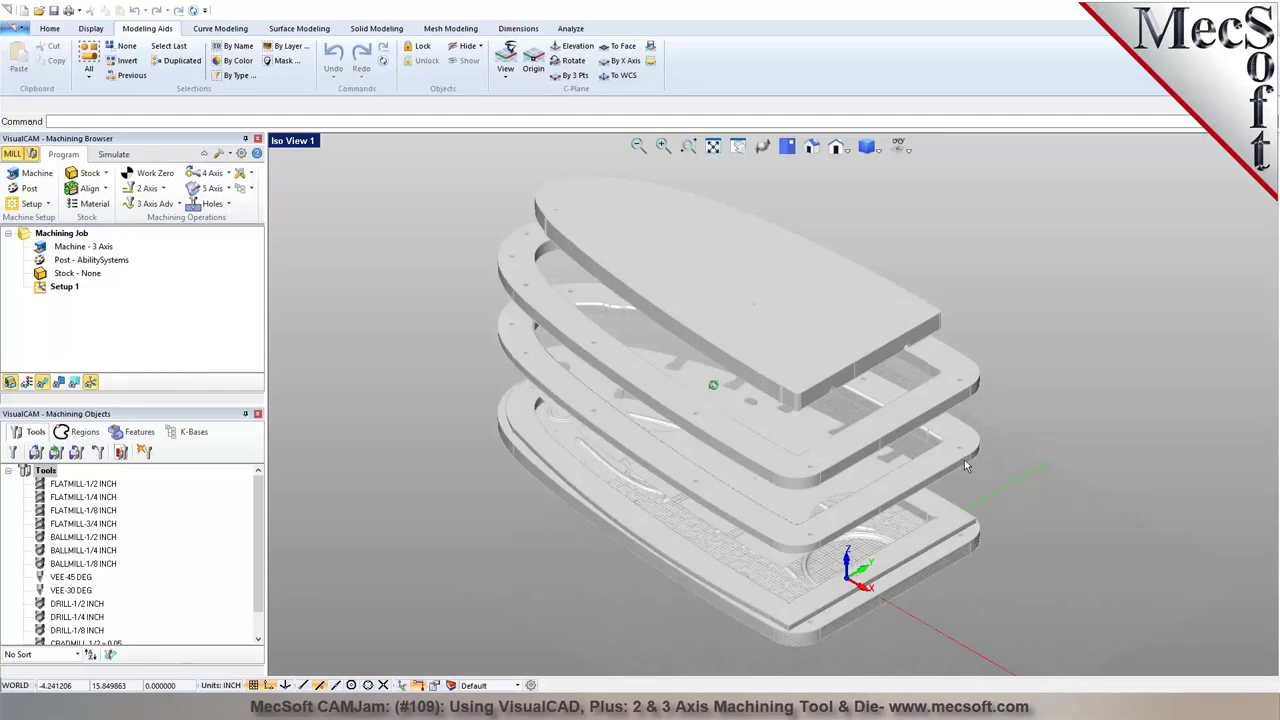
Review the available curve, surface, solid and mesh modeling commands, plus the dimension and analysis commands
{"action": "left_click", "coordinate": [220, 28]}
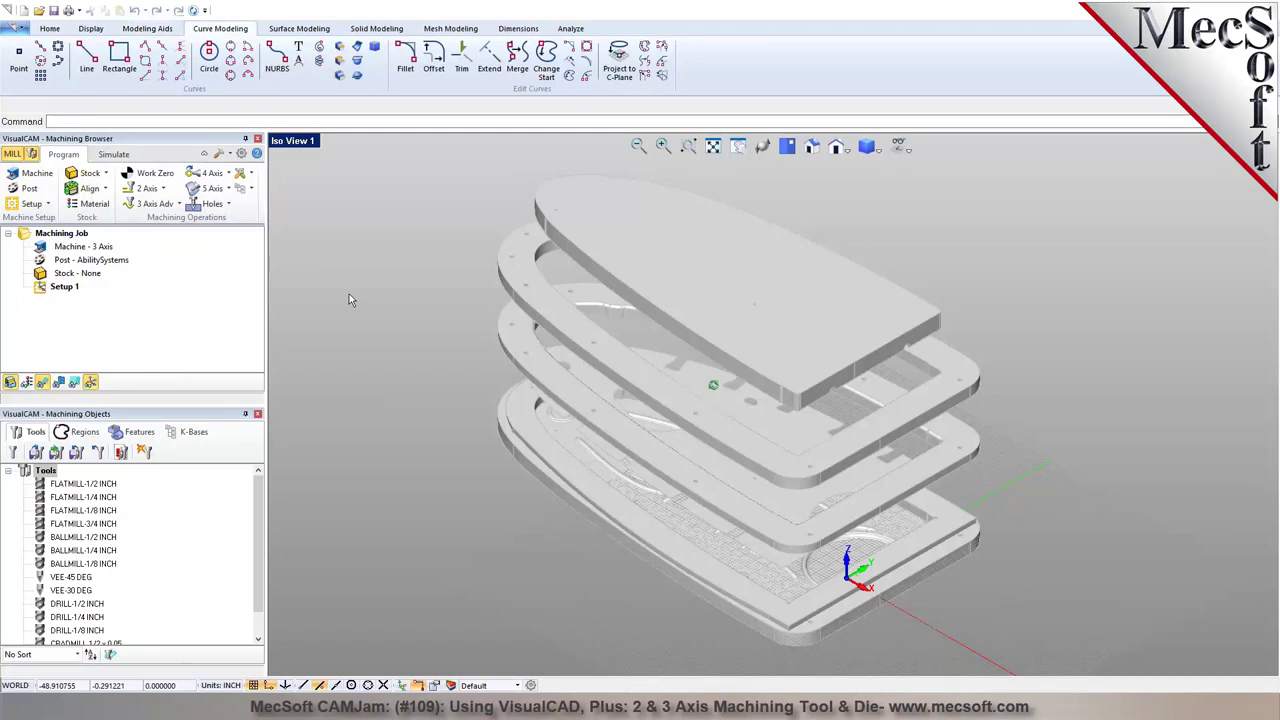
{"action": "left_click", "coordinate": [298, 28]}
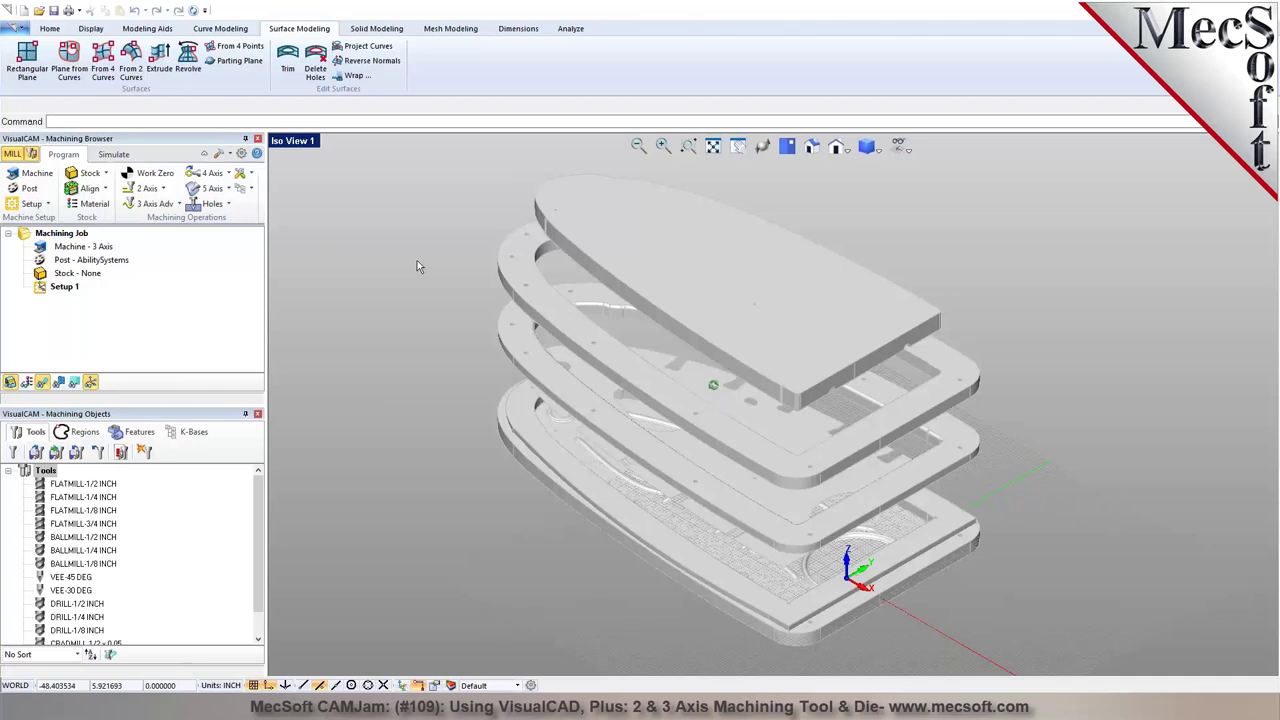
{"action": "left_click", "coordinate": [390, 31]}
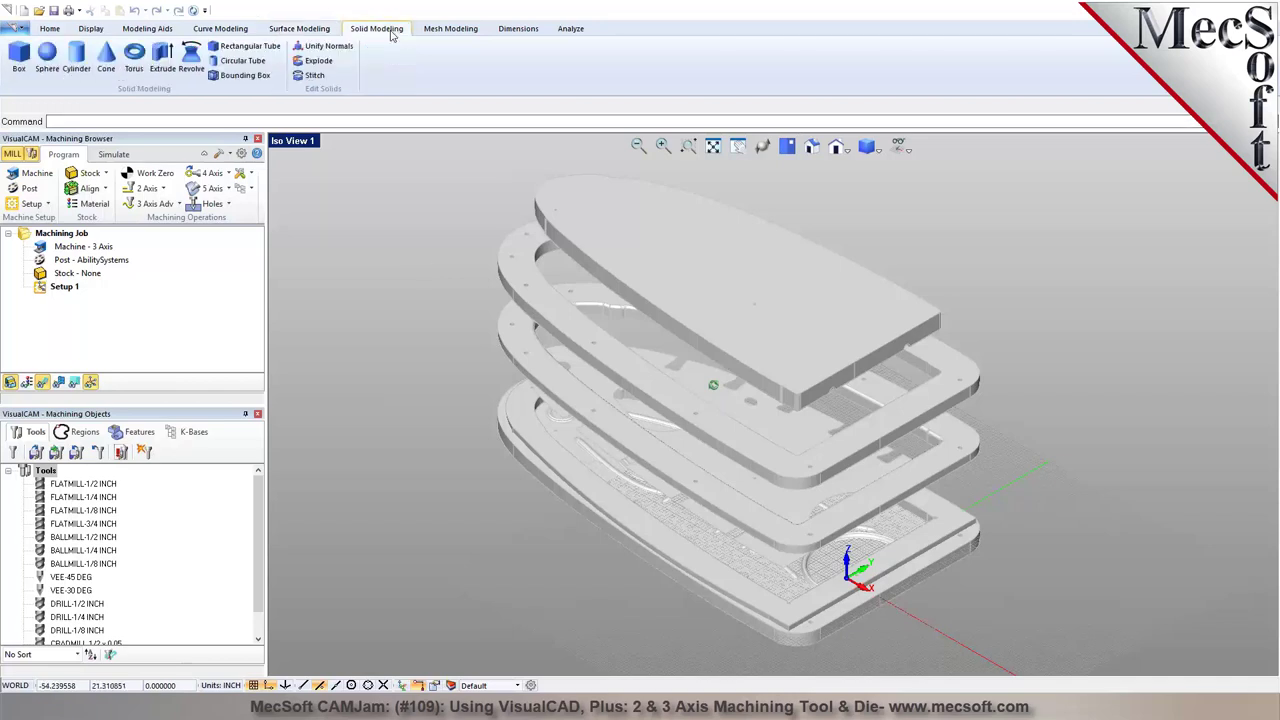
{"action": "left_click", "coordinate": [452, 31]}
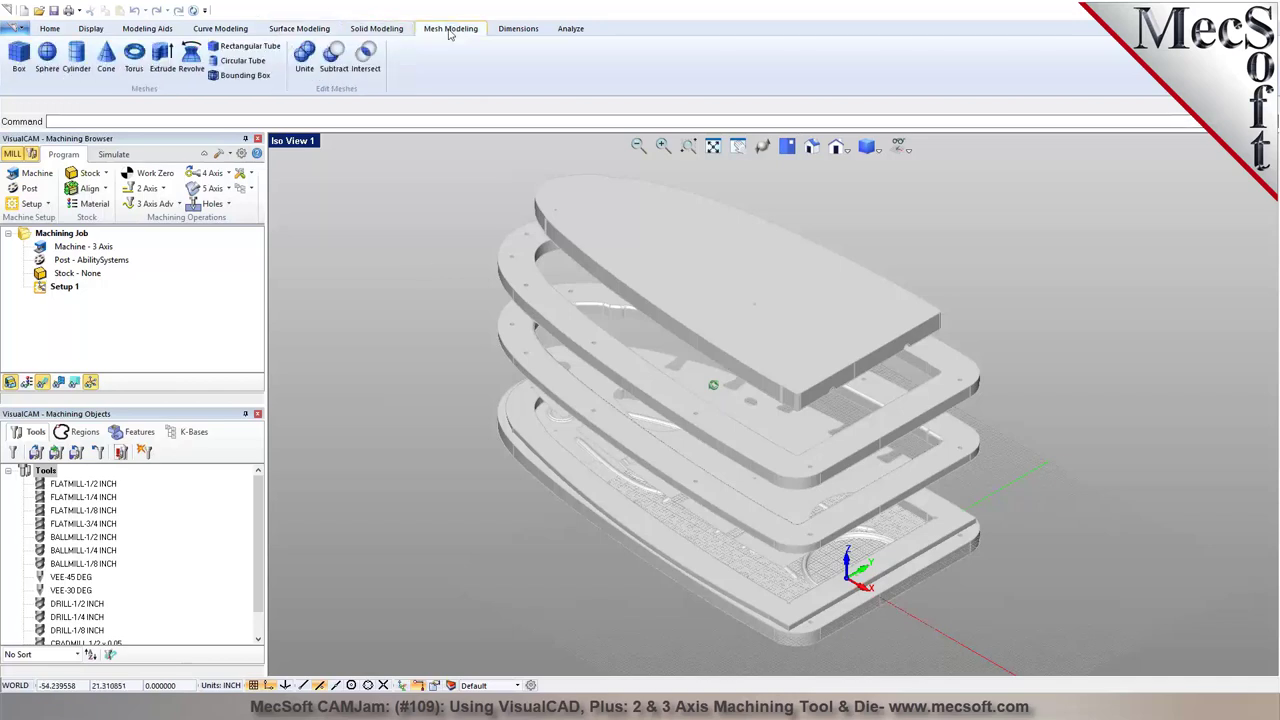
{"action": "left_click", "coordinate": [533, 31]}
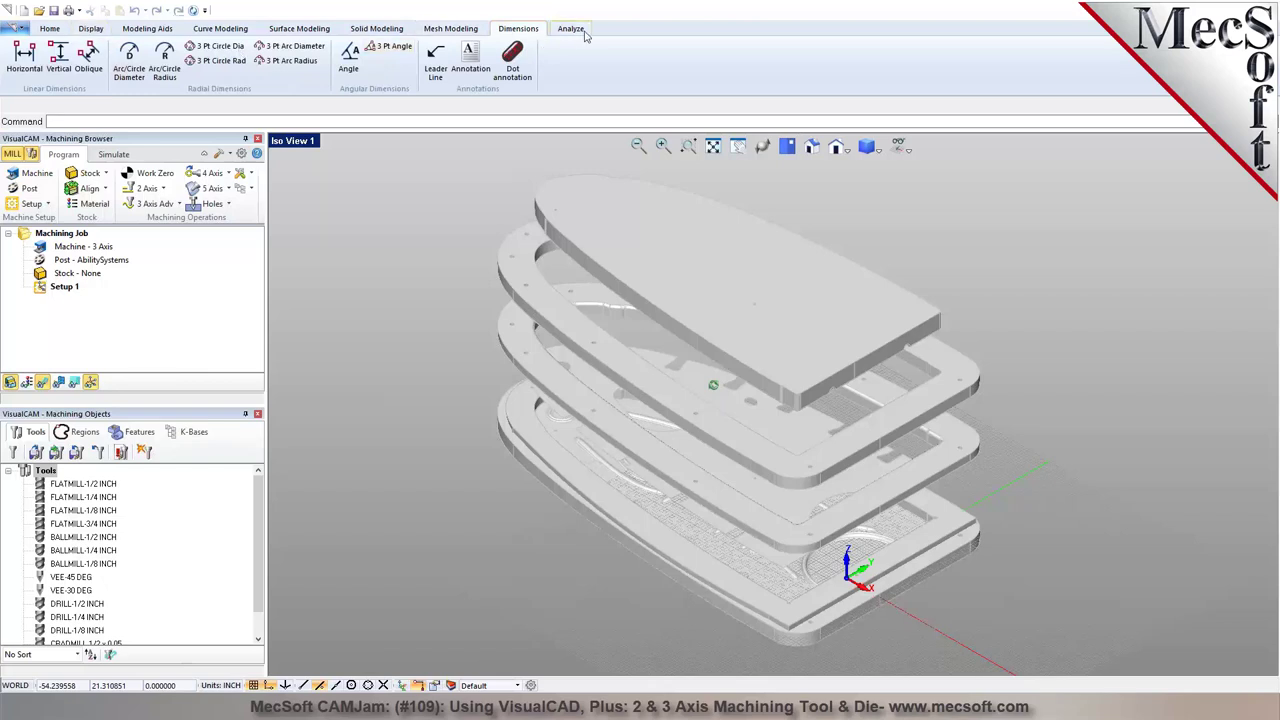
{"action": "left_click", "coordinate": [574, 30]}
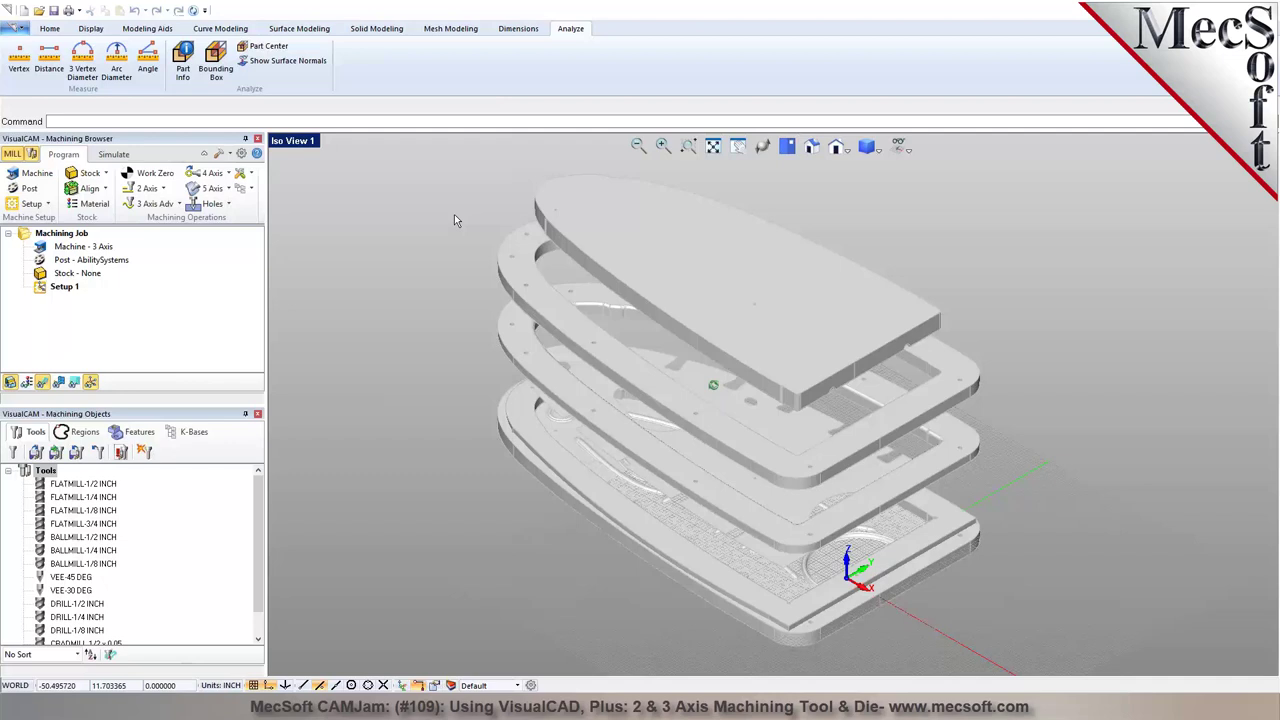
{"action": "left_click", "coordinate": [220, 28]}
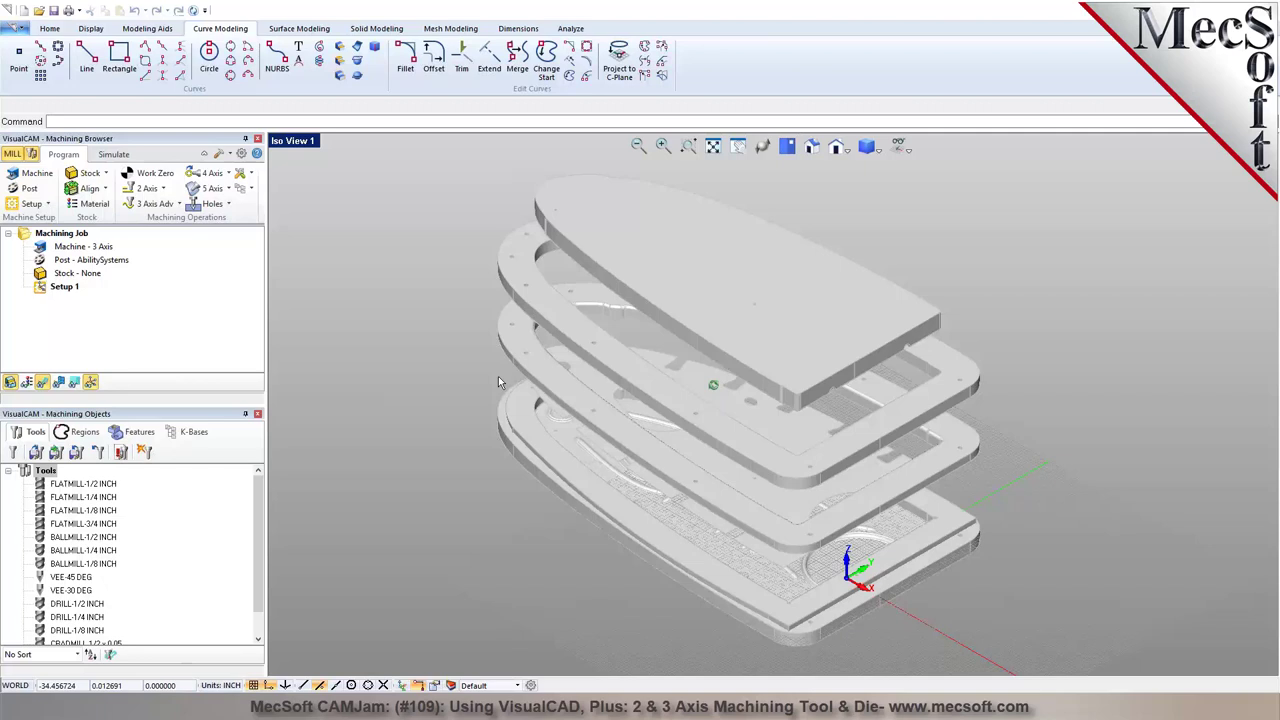
Highlight the top plate of the stacked parts to inspect it, and clear the selection
{"action": "right_click_drag", "start_coordinate": [899, 476], "coordinate": [916, 468]}
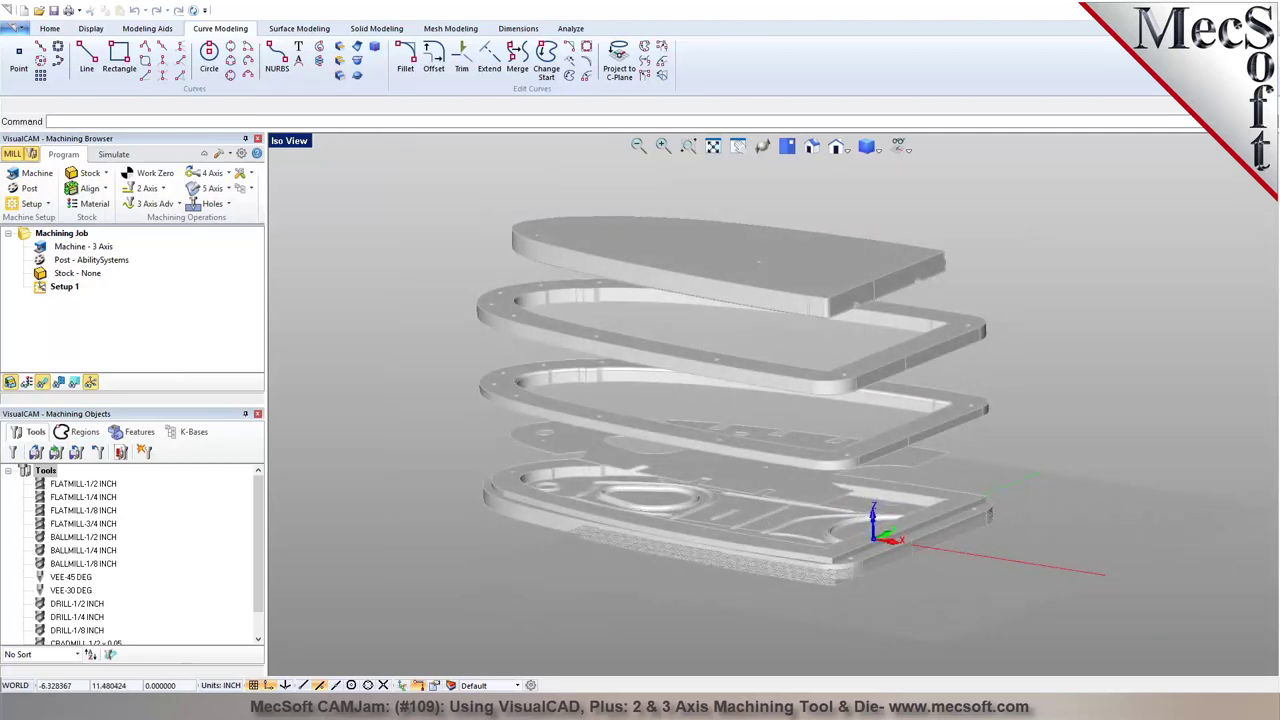
{"action": "left_click", "coordinate": [787, 271]}
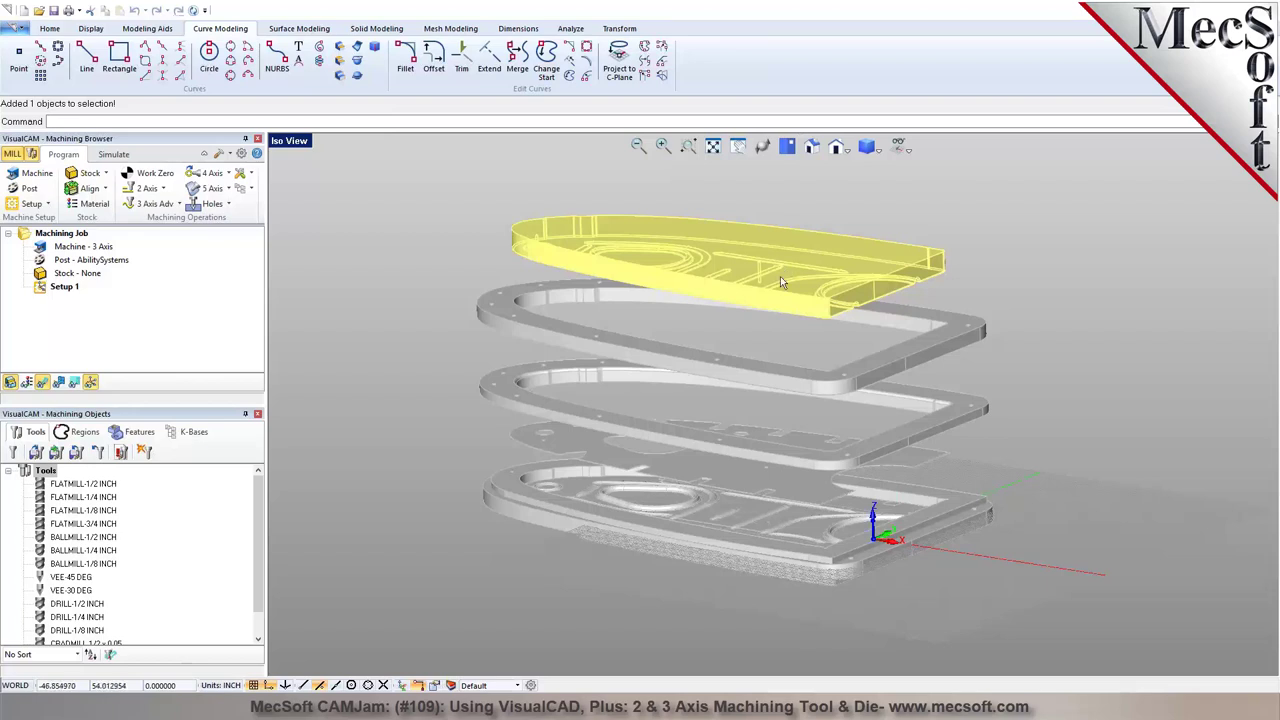
{"action": "left_click", "coordinate": [755, 342]}
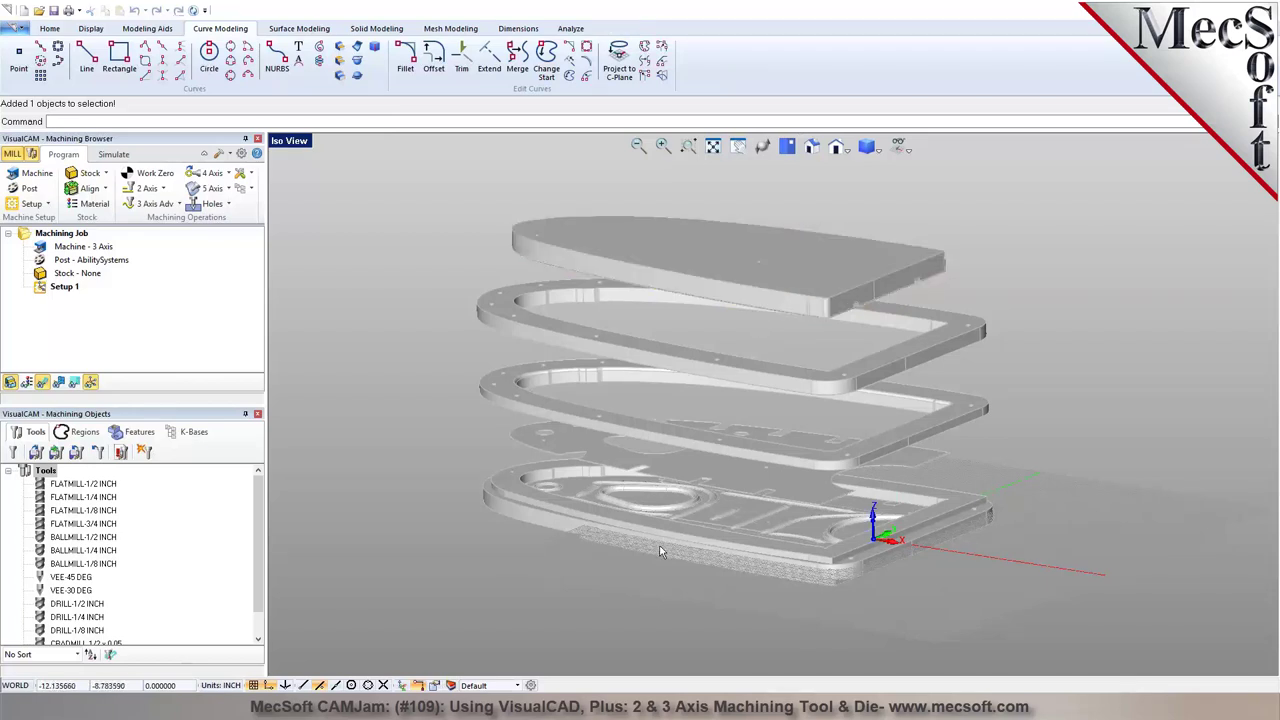
Hide the grid in the isometric view and inspect the stacked plates up close
{"action": "left_click", "coordinate": [903, 148]}
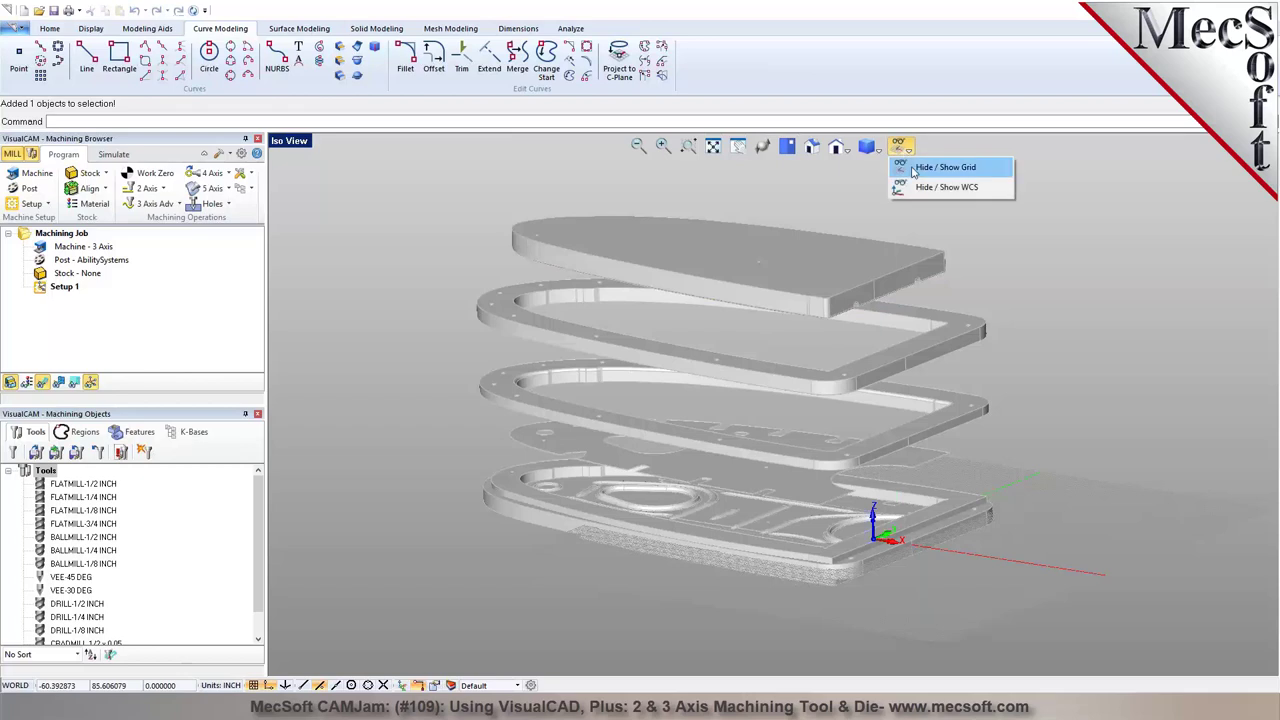
{"action": "left_click", "coordinate": [945, 168]}
{"action": "right_click_drag", "start_coordinate": [760, 450], "coordinate": [815, 543]}
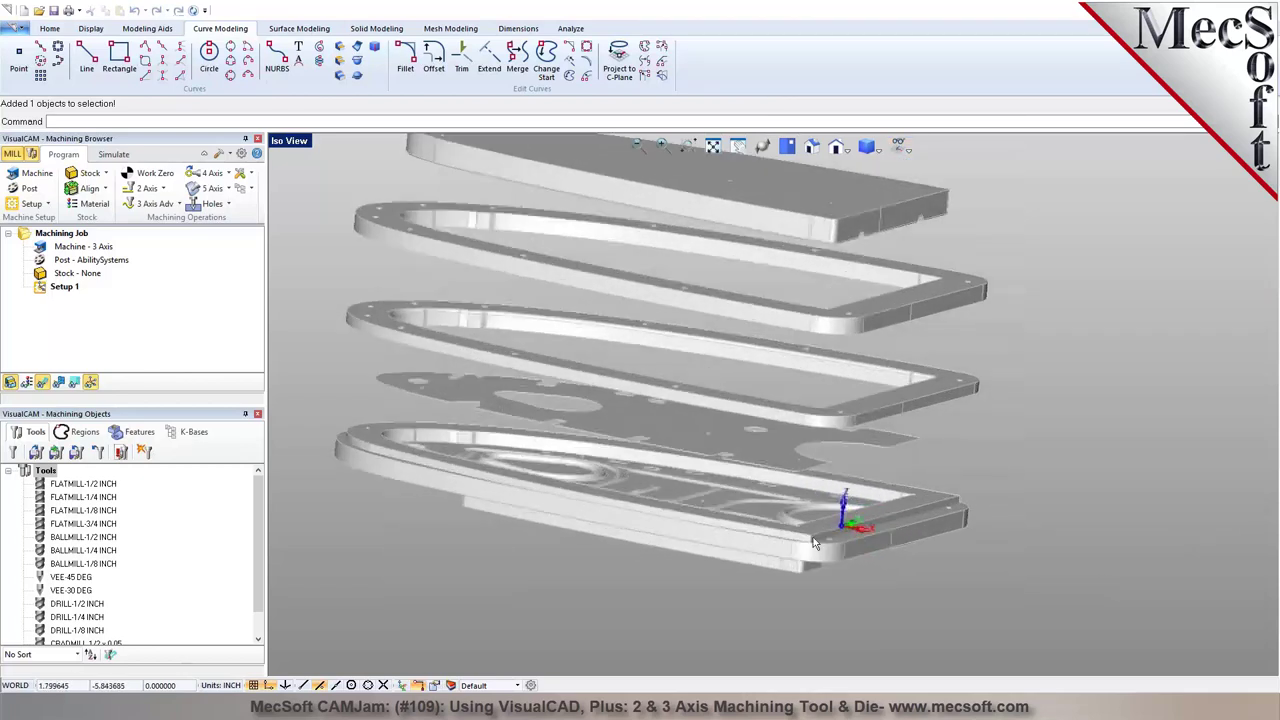
{"action": "scroll", "coordinate": [815, 543], "scroll_direction": "up", "scroll_amount": 5}
{"action": "scroll", "coordinate": [855, 541], "scroll_direction": "down", "scroll_amount": 2}
{"action": "scroll", "coordinate": [857, 541], "scroll_direction": "down", "scroll_amount": 4}
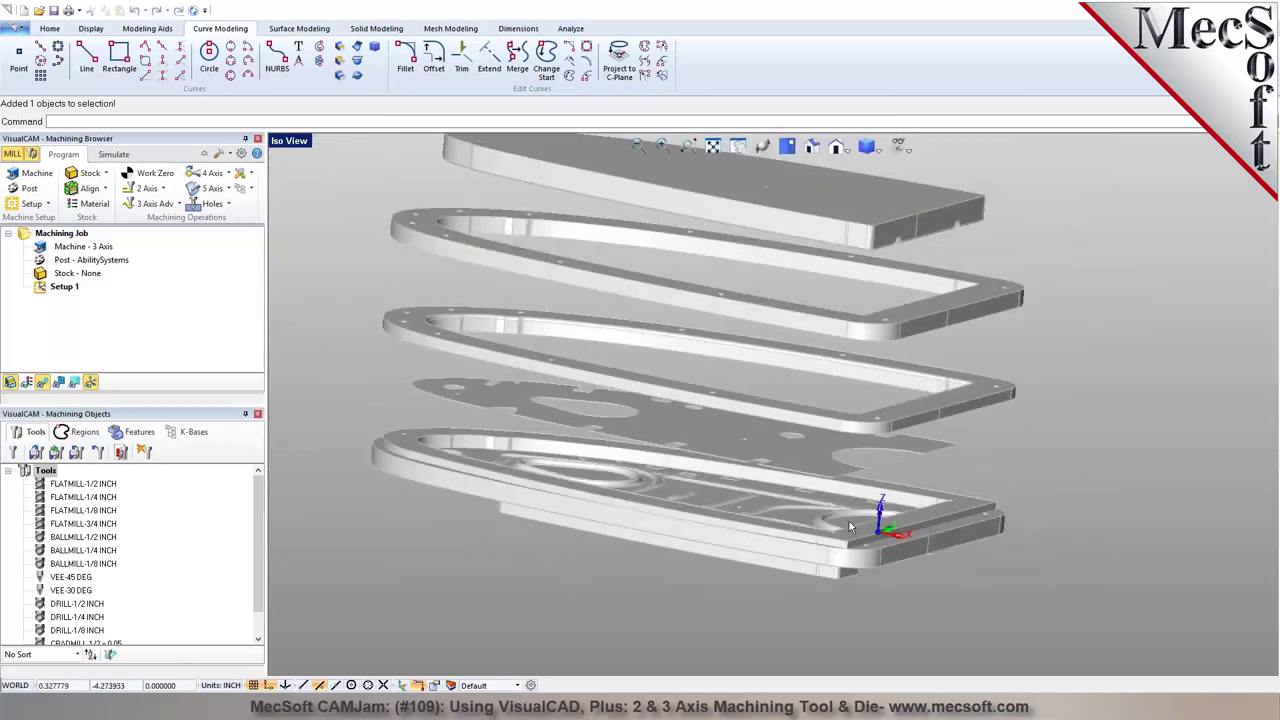
Select the four upper parts of the stack in the front view and assign them to the Default layer
{"action": "left_click", "coordinate": [840, 148]}
{"action": "left_click", "coordinate": [860, 207]}
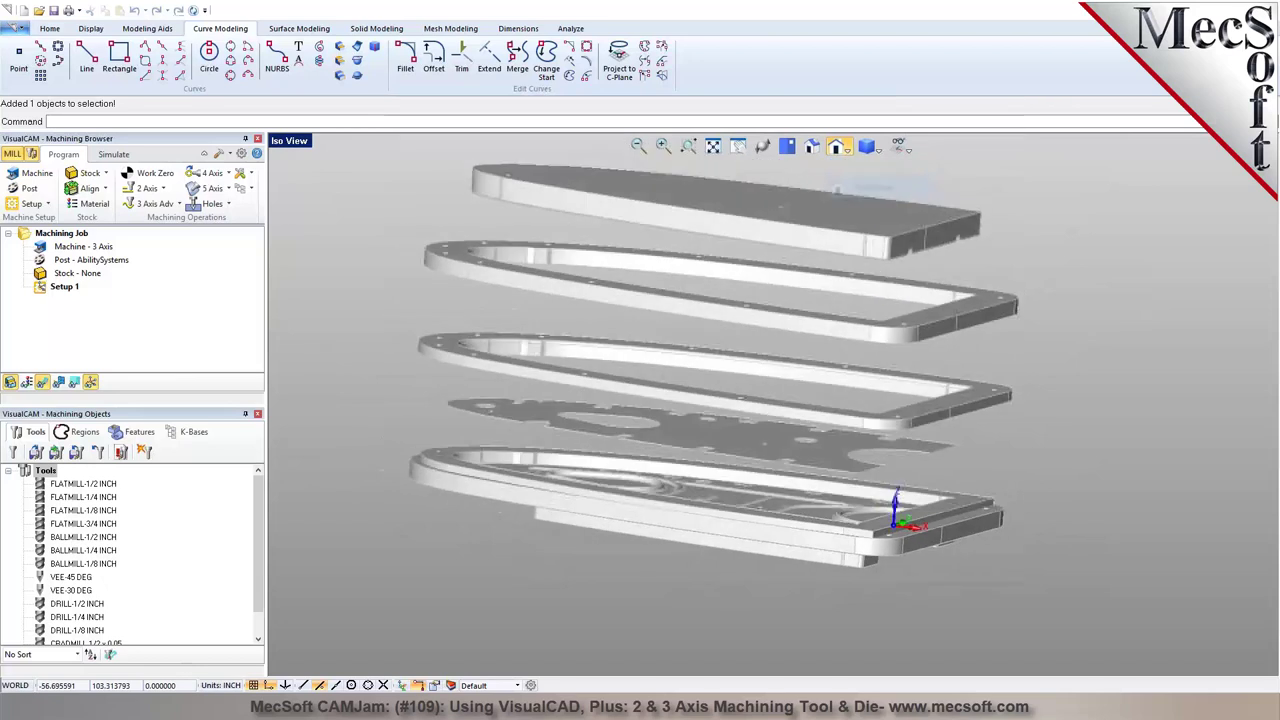
{"action": "left_click_drag", "start_coordinate": [1019, 474], "coordinate": [476, 244]}
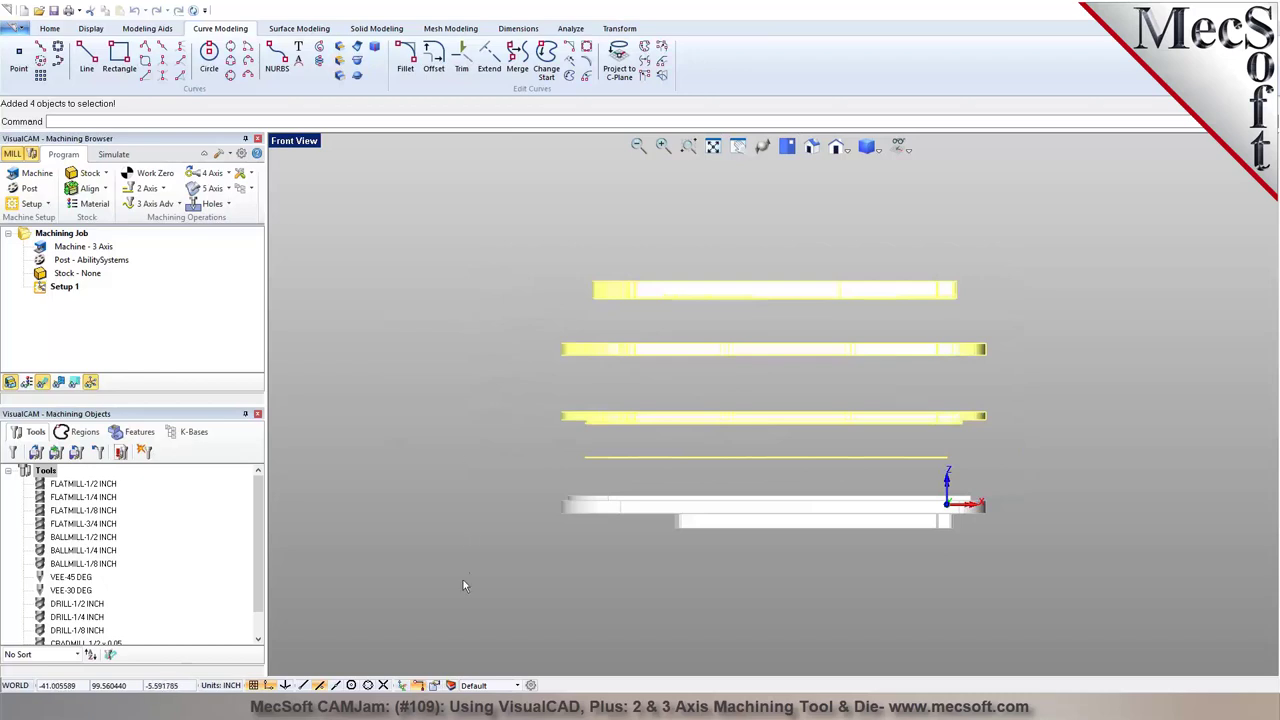
{"action": "left_click", "coordinate": [450, 686]}
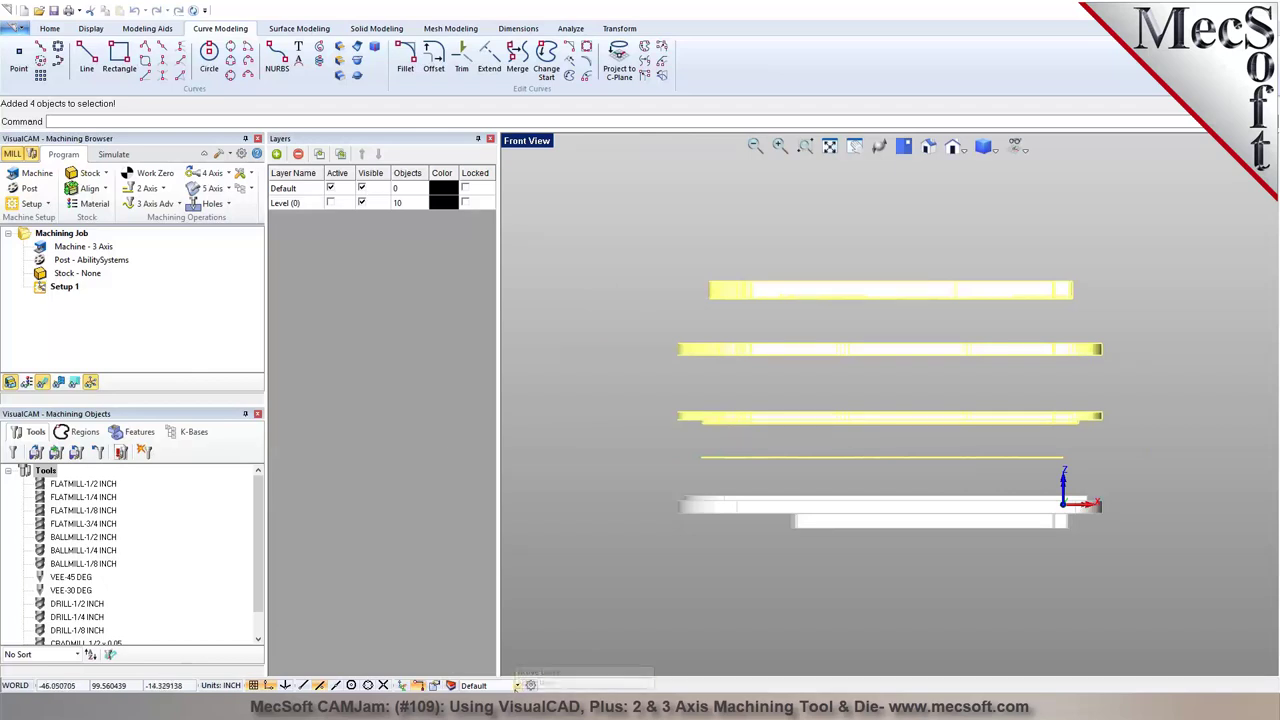
{"action": "left_click", "coordinate": [434, 686]}
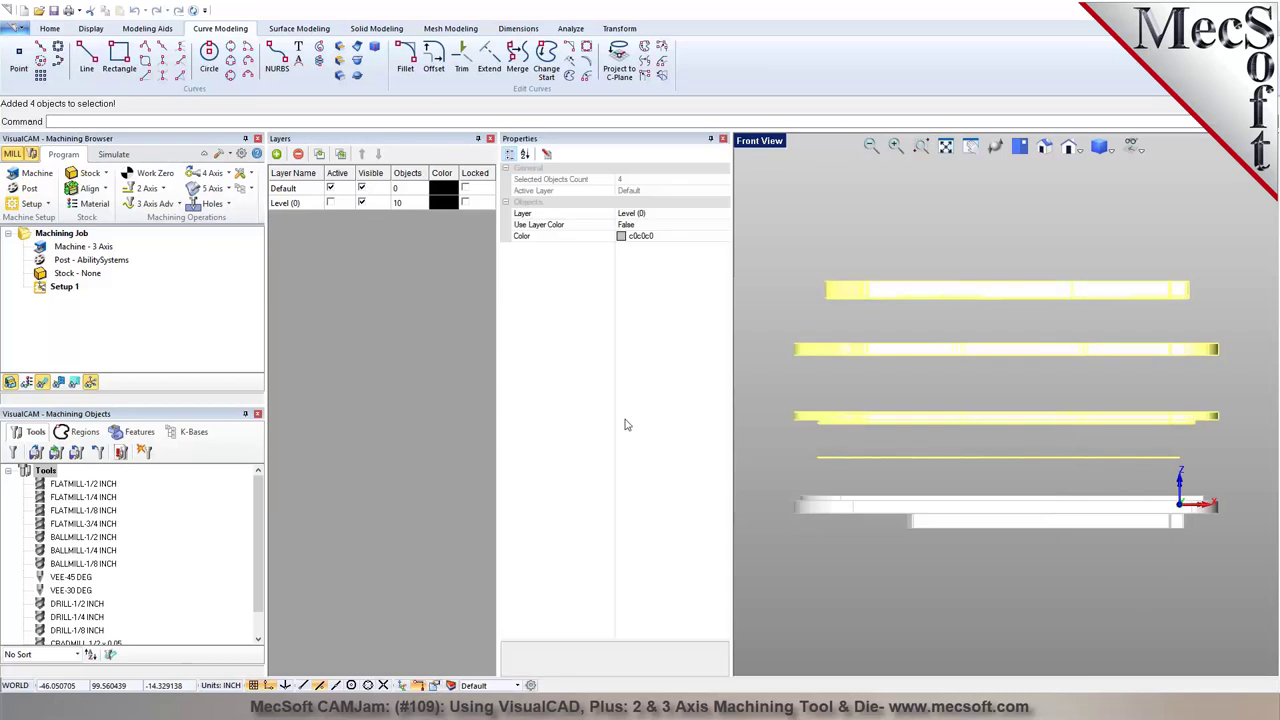
{"action": "left_click", "coordinate": [725, 215]}
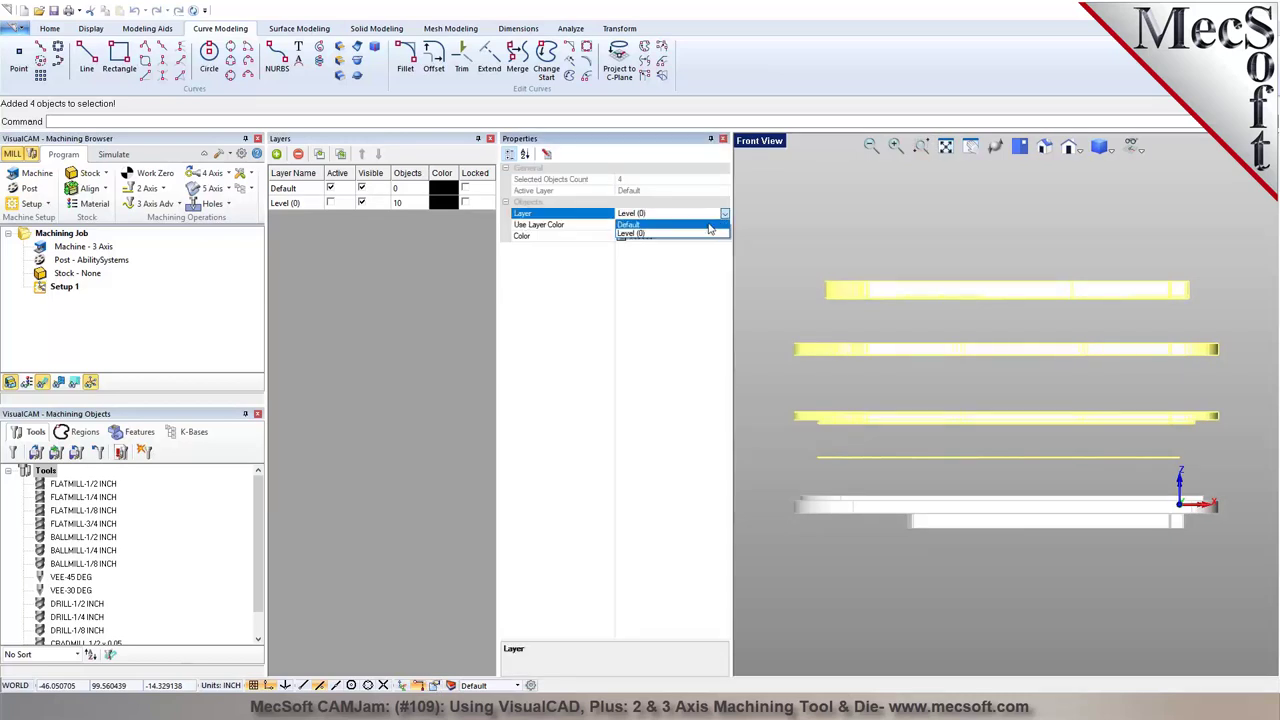
{"action": "left_click", "coordinate": [708, 225]}
Make Level (0) the active layer, hide the Default layer, and close the object properties
{"action": "left_click", "coordinate": [330, 203]}
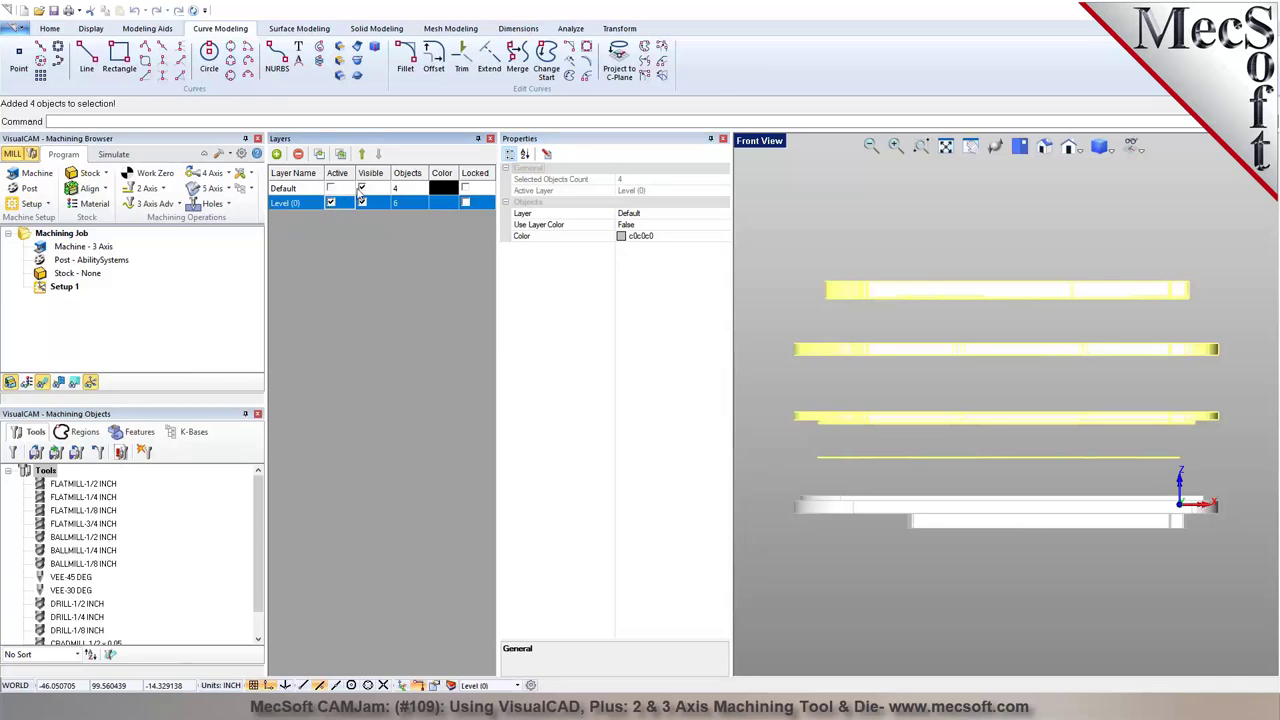
{"action": "left_click", "coordinate": [362, 189]}
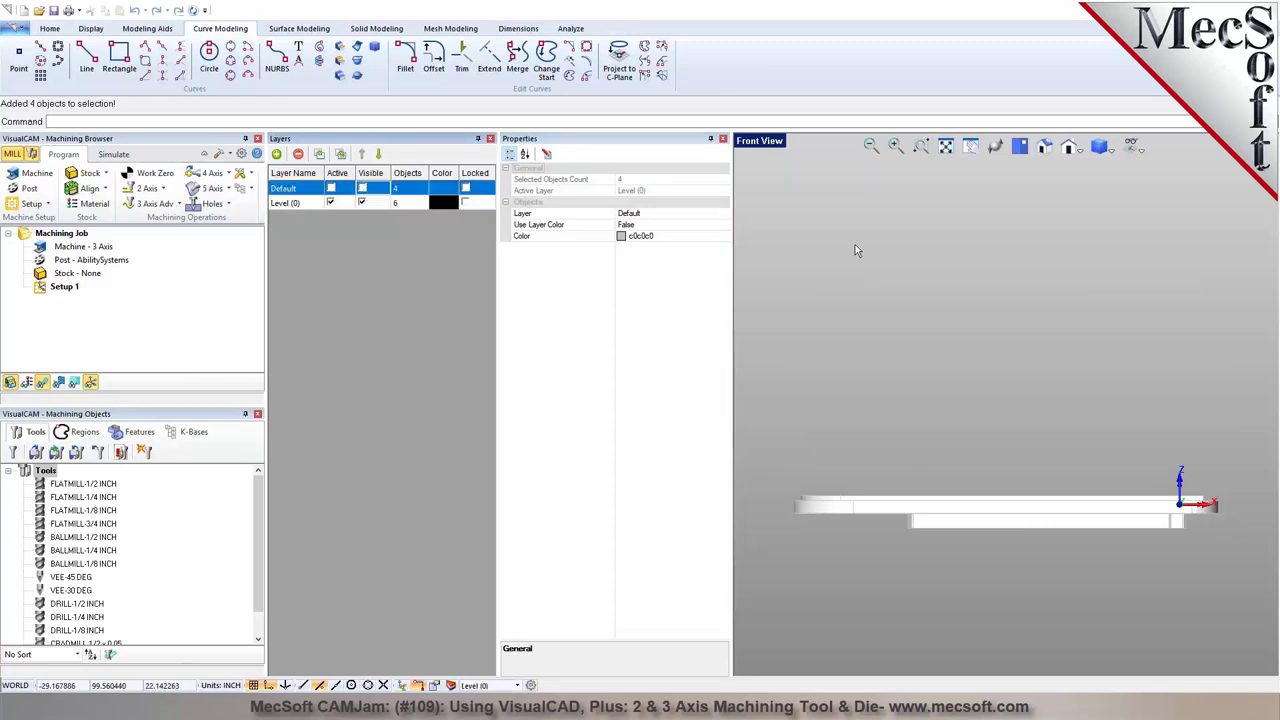
{"action": "left_click", "coordinate": [723, 139]}
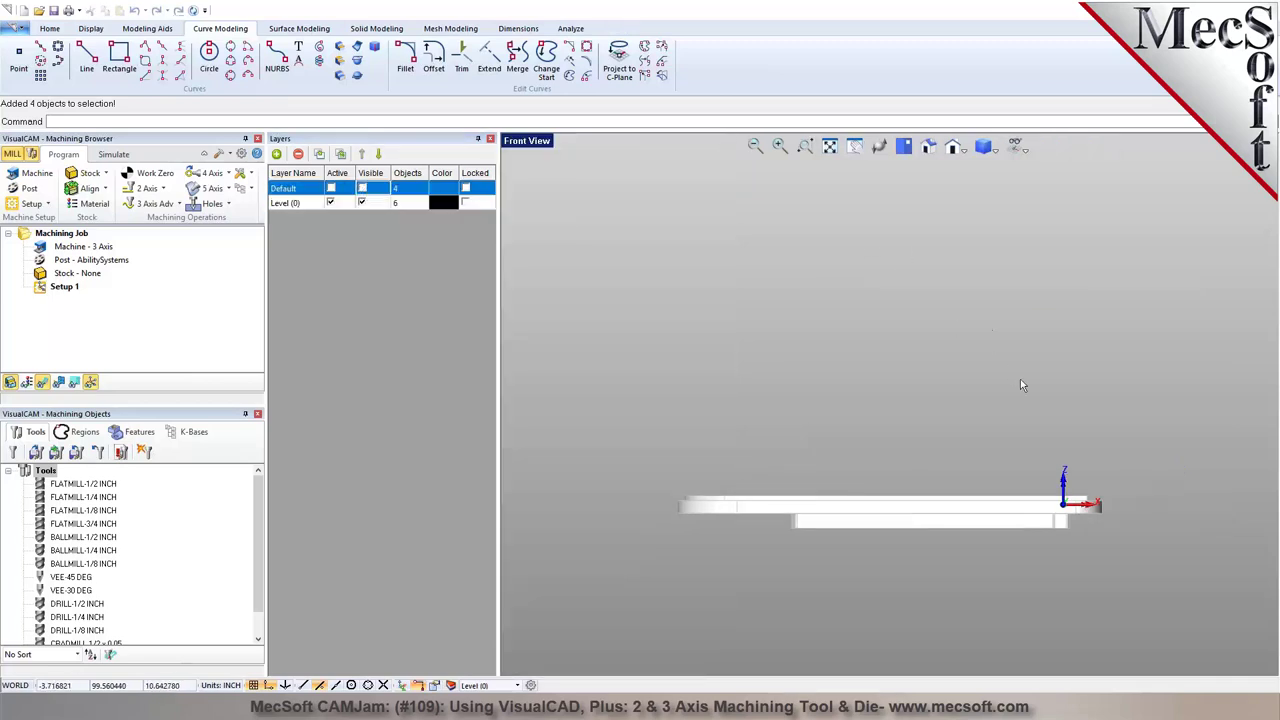
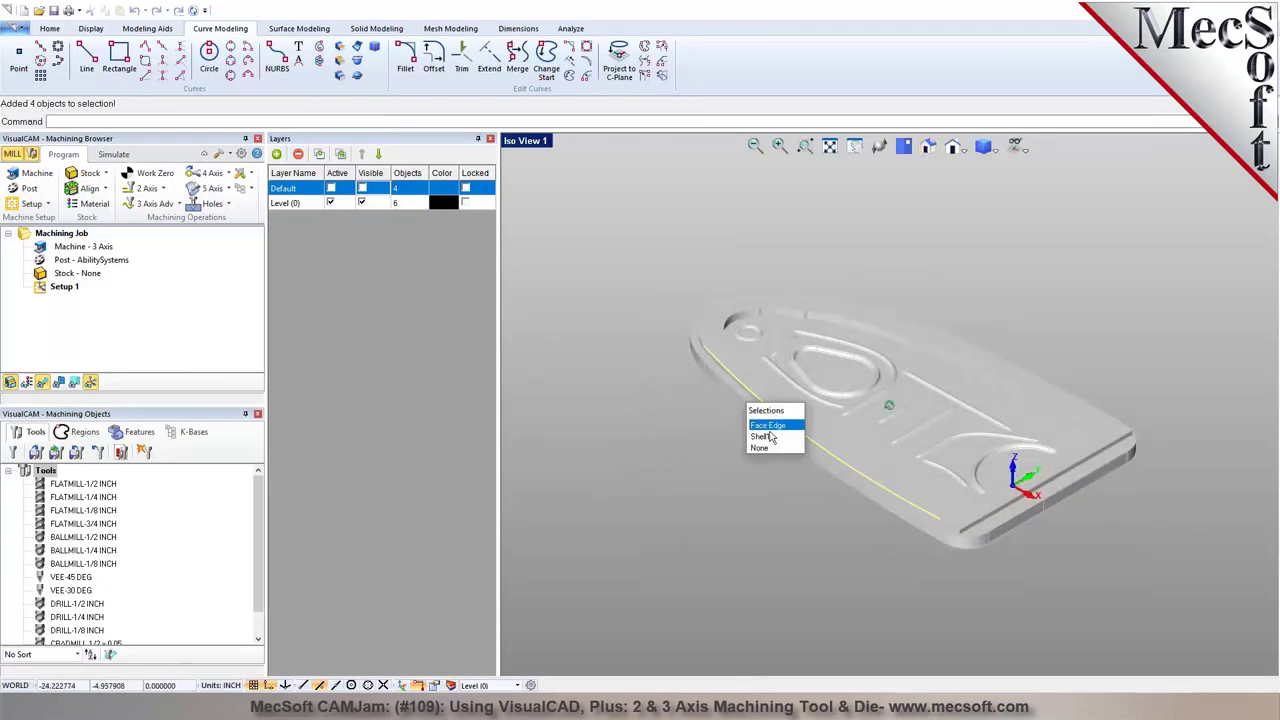
Select the bottom plate and the frame on top of it as whole shells in Iso View 1 and hide them
{"action": "left_click", "coordinate": [768, 437]}
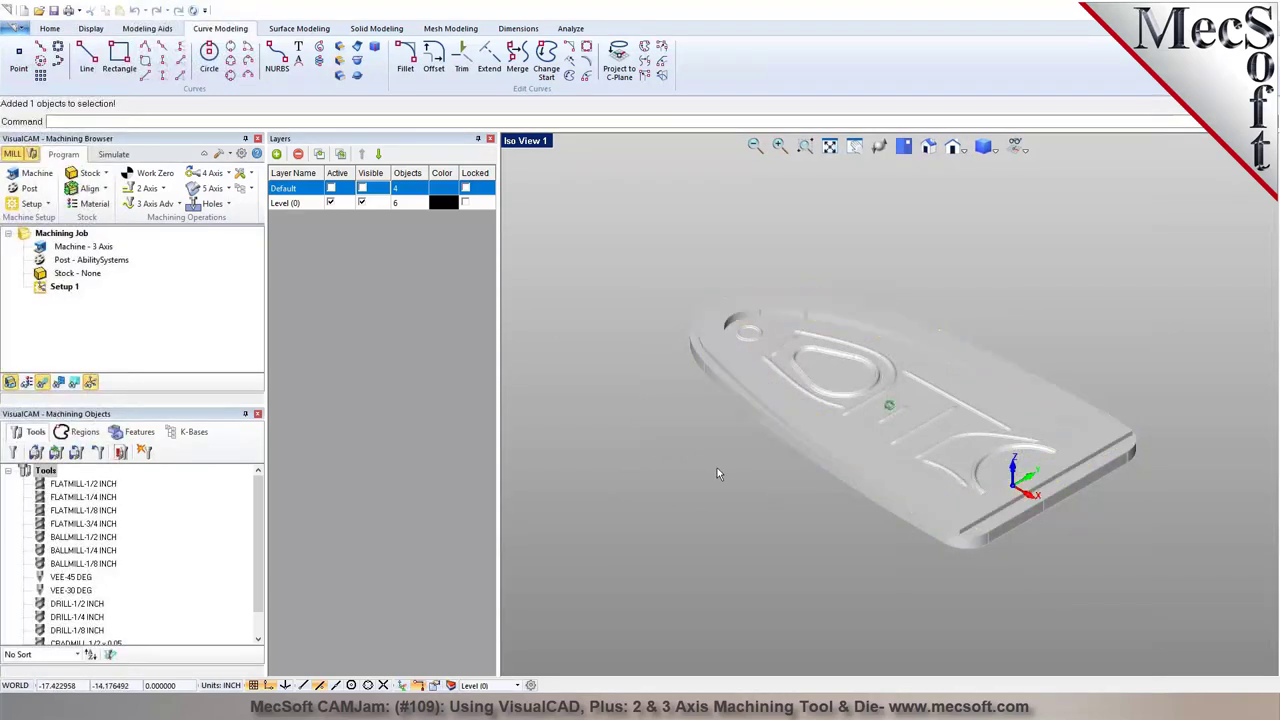
{"action": "left_click", "coordinate": [717, 388]}
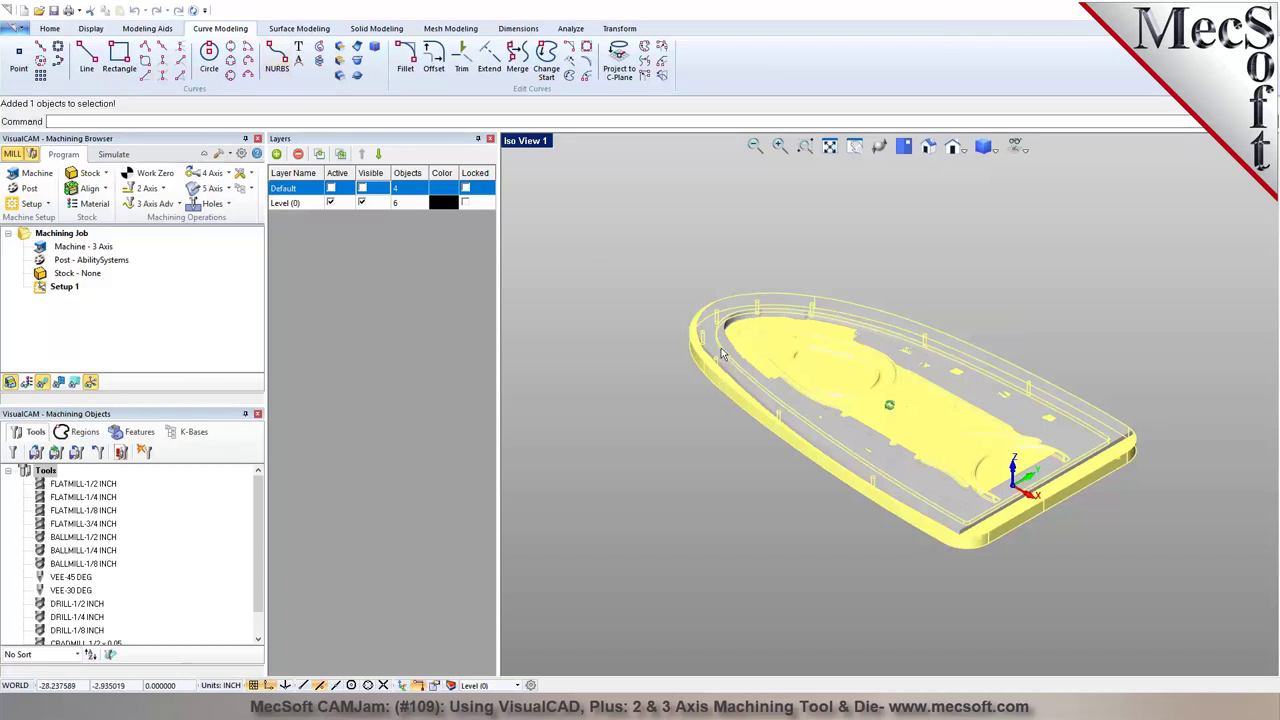
{"action": "left_click", "coordinate": [728, 357]}
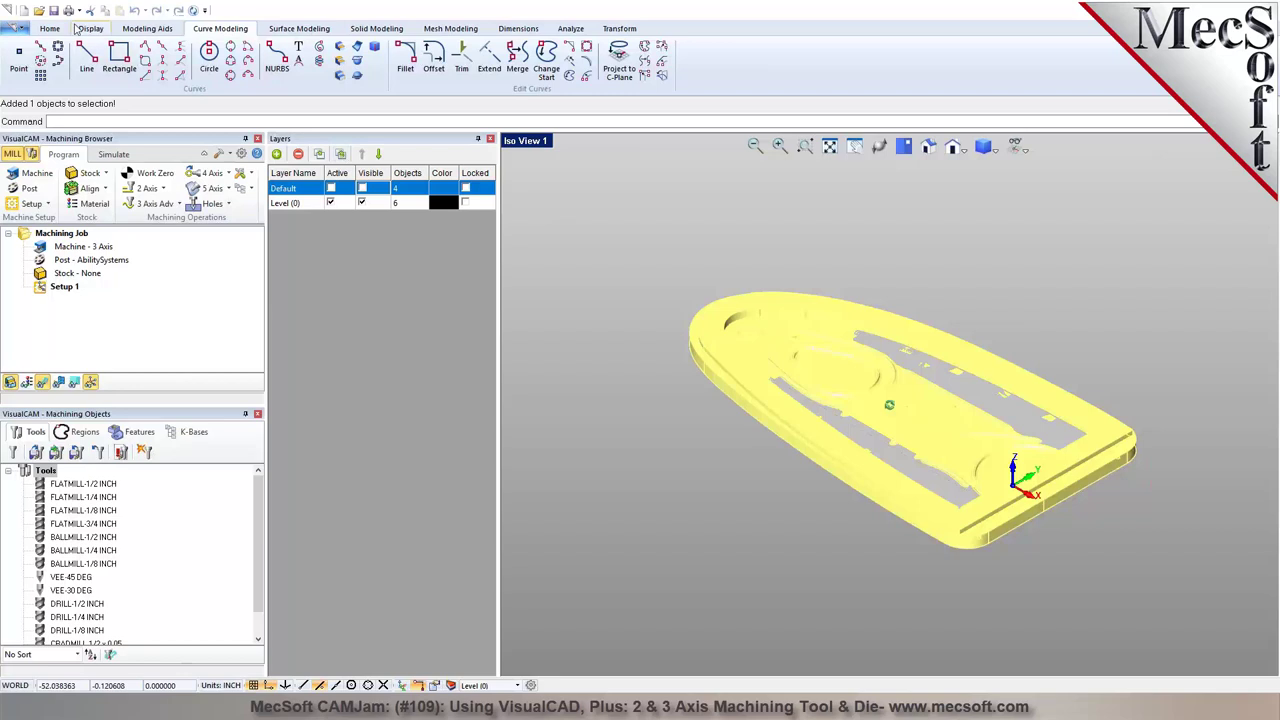
{"action": "left_click", "coordinate": [160, 30]}
{"action": "left_click", "coordinate": [455, 48]}
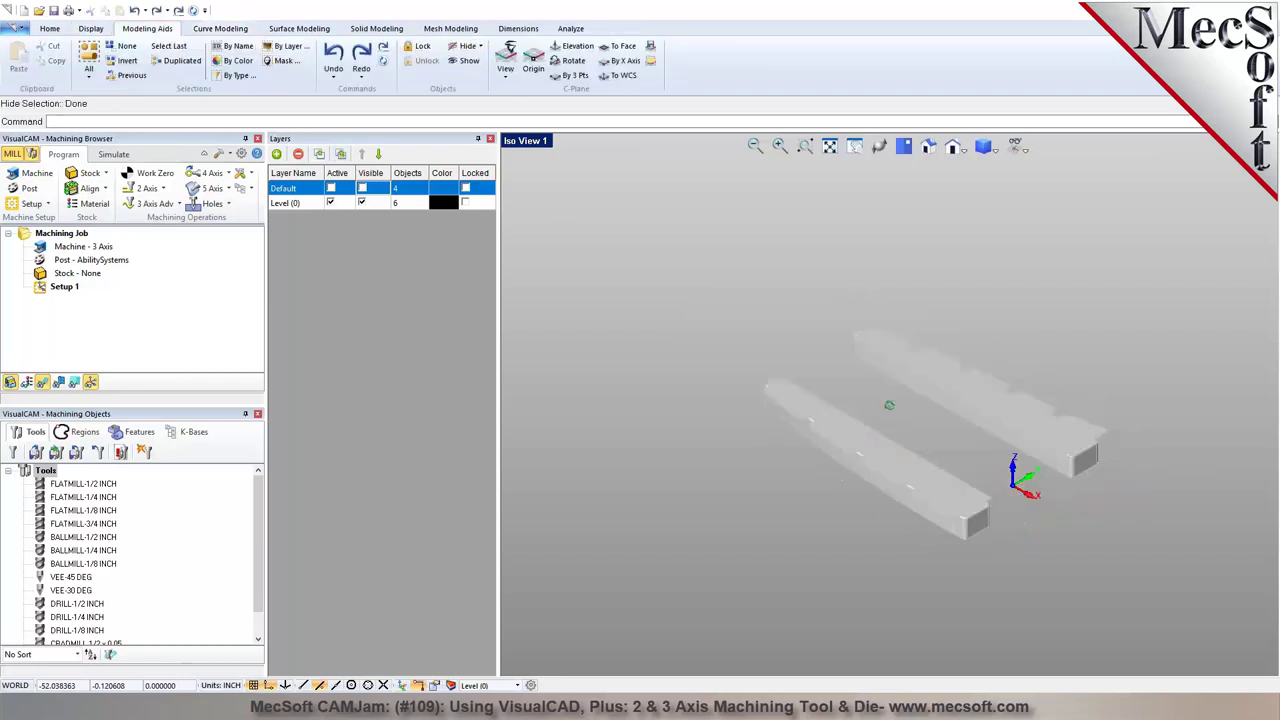
Select all objects of the two remaining long side pieces and assign them to the hidden Default layer
{"action": "right_click_drag", "start_coordinate": [982, 476], "coordinate": [948, 468]}
{"action": "left_click_drag", "start_coordinate": [676, 290], "coordinate": [1132, 564]}
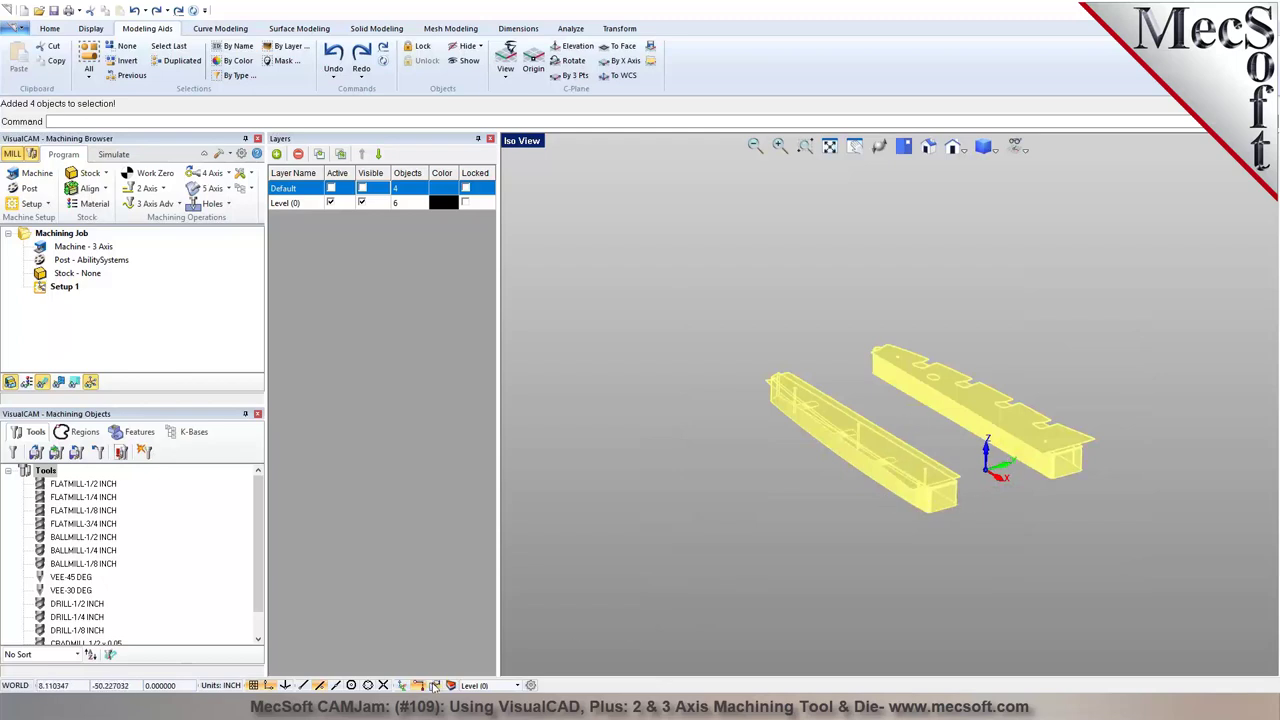
{"action": "right_click", "coordinate": [832, 424]}
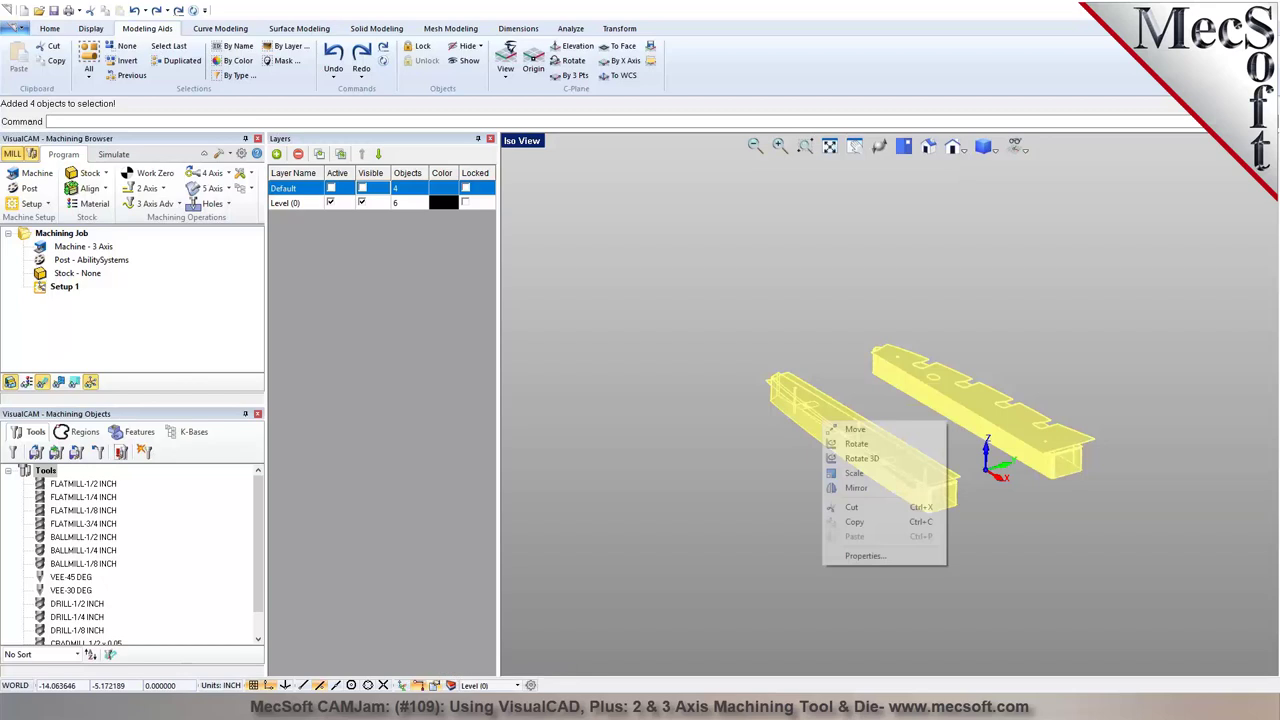
{"action": "left_click", "coordinate": [870, 558]}
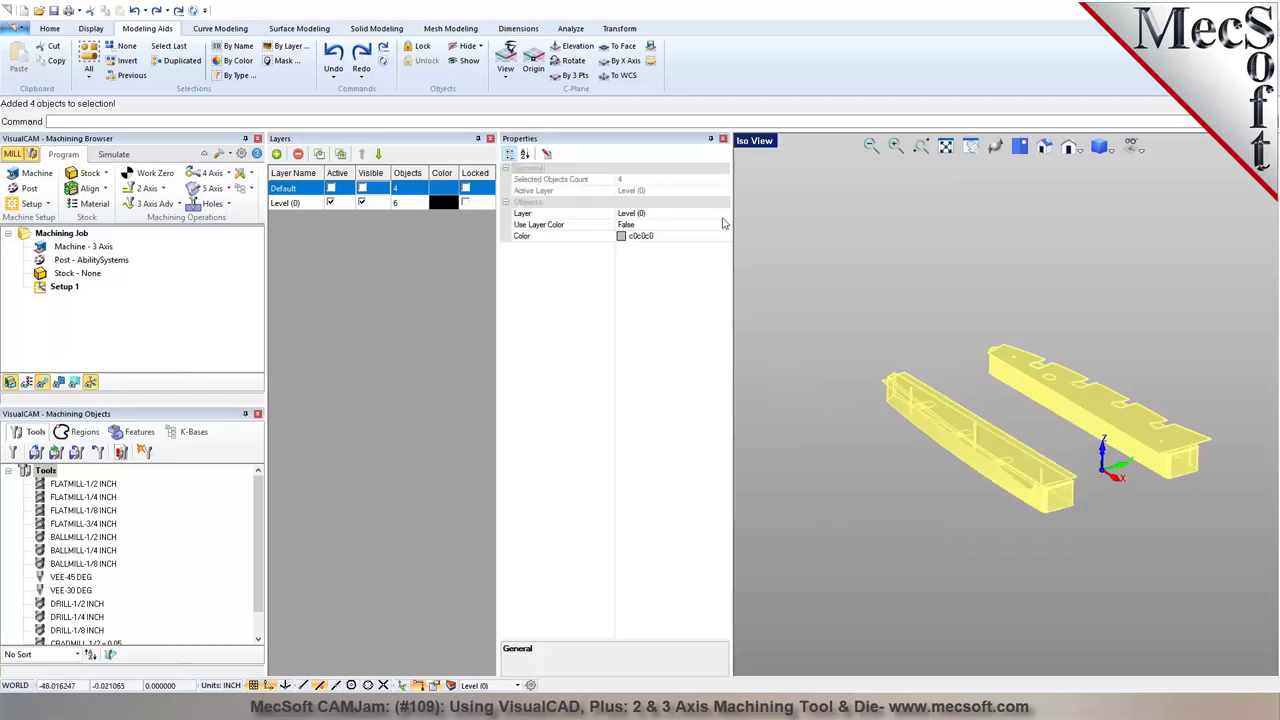
{"action": "left_click", "coordinate": [725, 214]}
{"action": "left_click", "coordinate": [725, 214]}
{"action": "left_click", "coordinate": [700, 224]}
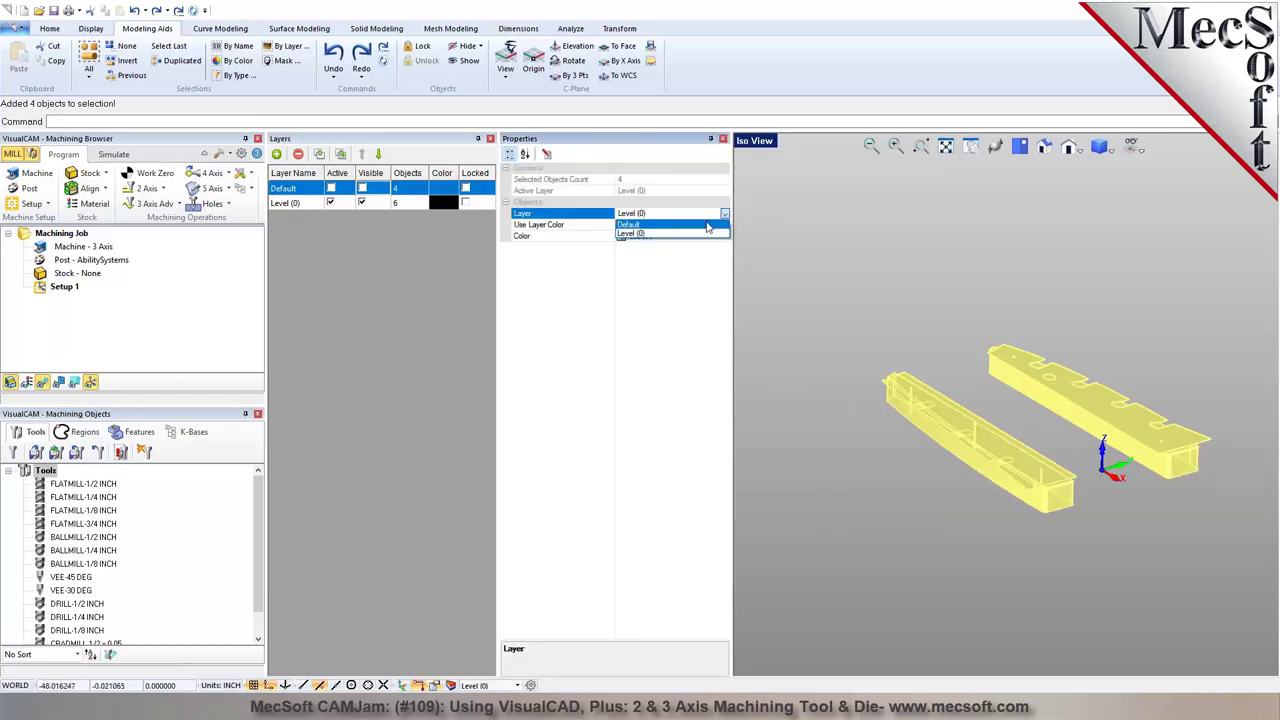
{"action": "left_click", "coordinate": [723, 138]}
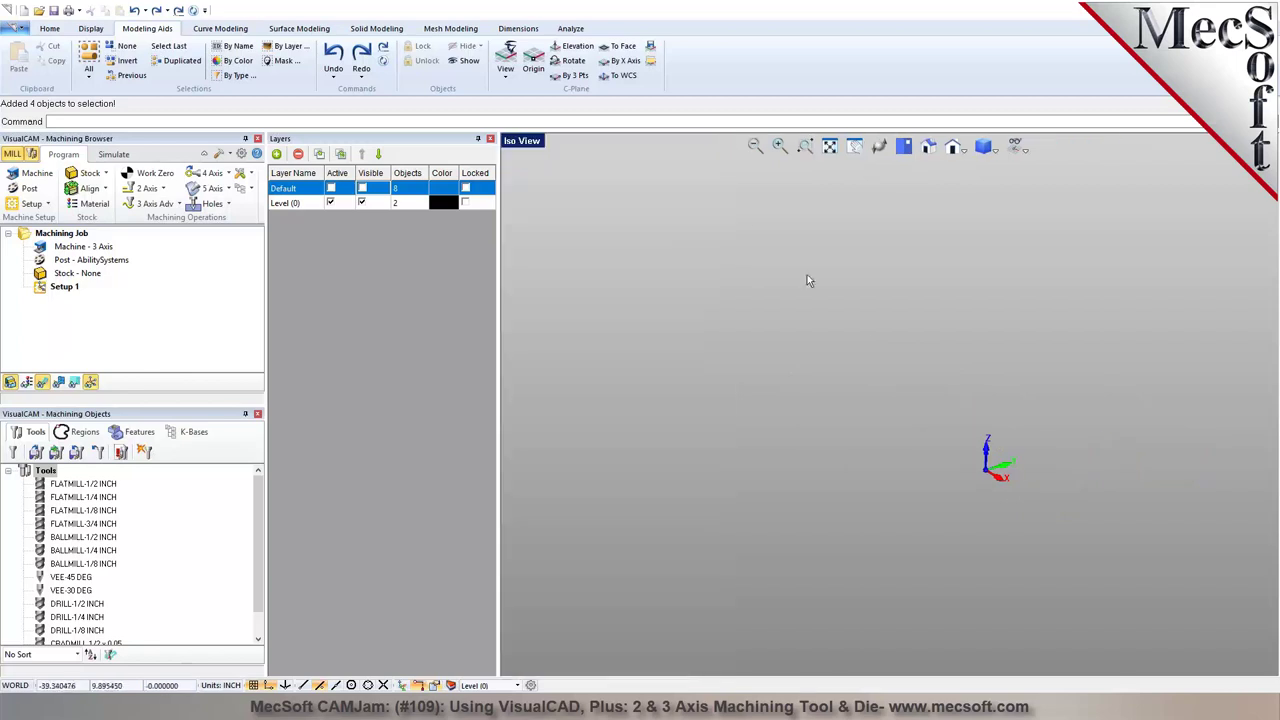
Show the hidden parts again and assign the frame shell on top of the plate to the Default layer
{"action": "left_click", "coordinate": [462, 63]}
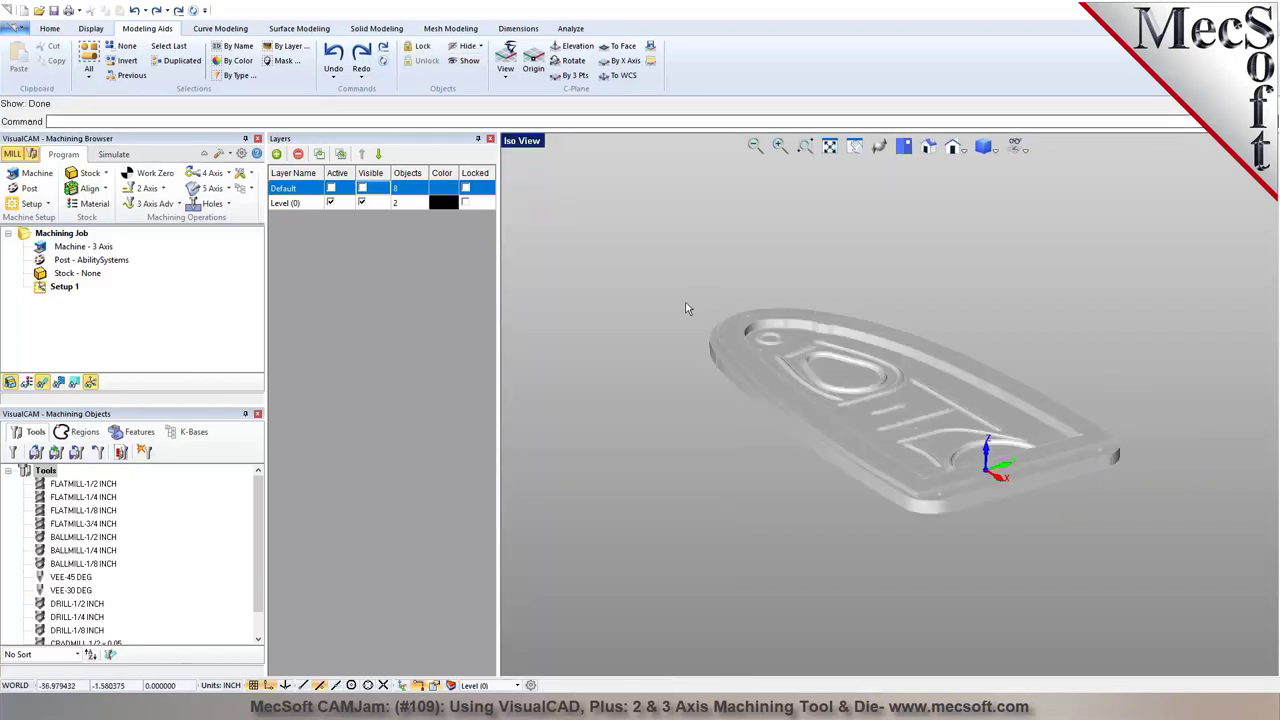
{"action": "right_click_drag", "start_coordinate": [686, 309], "coordinate": [761, 397]}
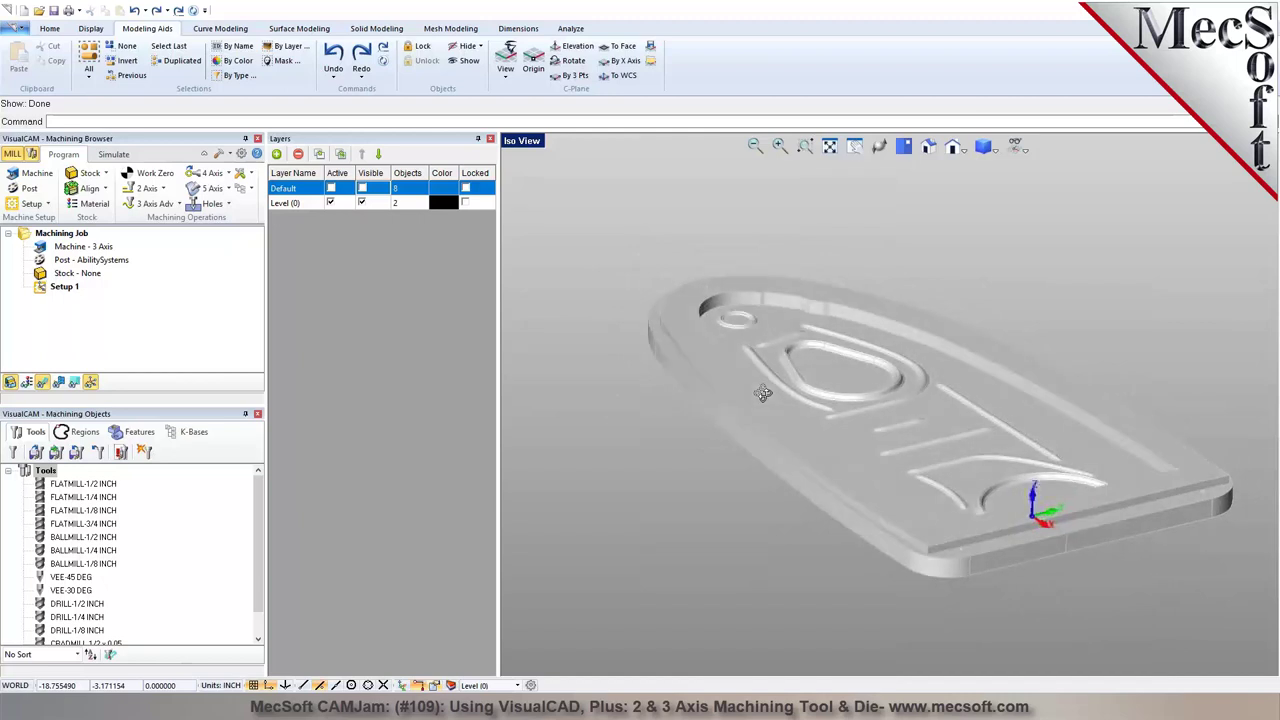
{"action": "left_click", "coordinate": [761, 397]}
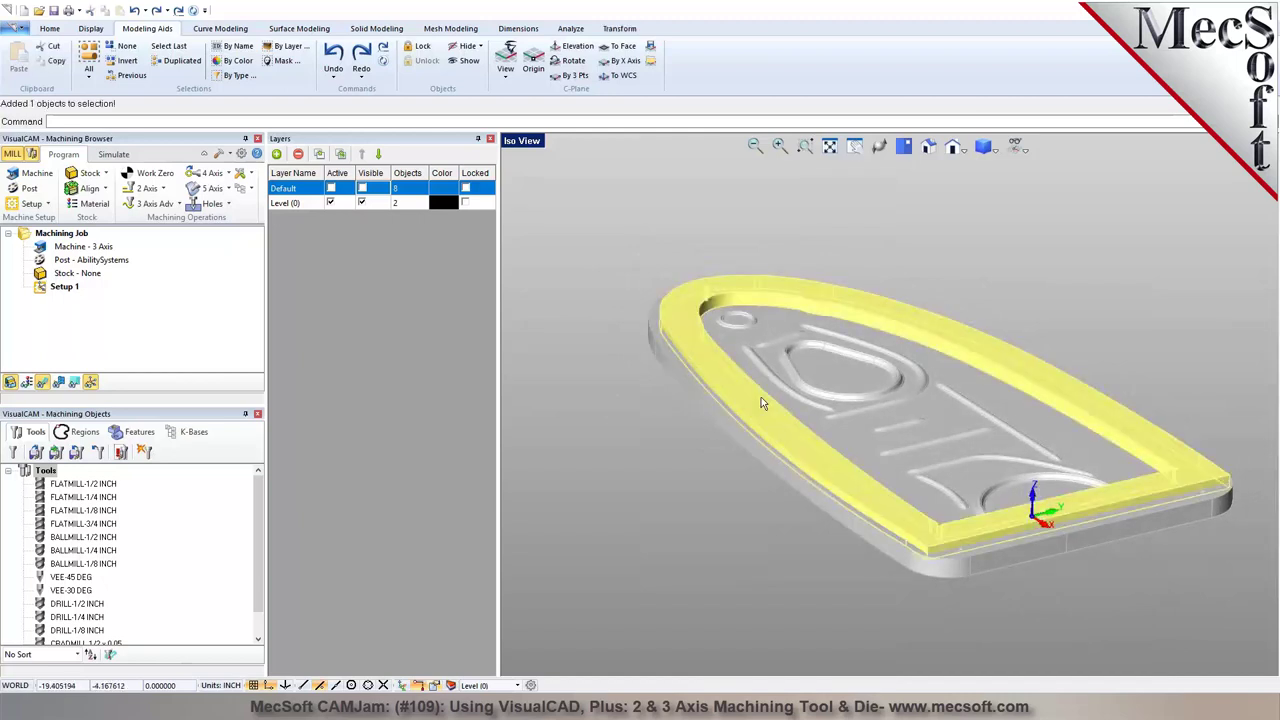
{"action": "right_click", "coordinate": [683, 507]}
{"action": "left_click", "coordinate": [725, 641]}
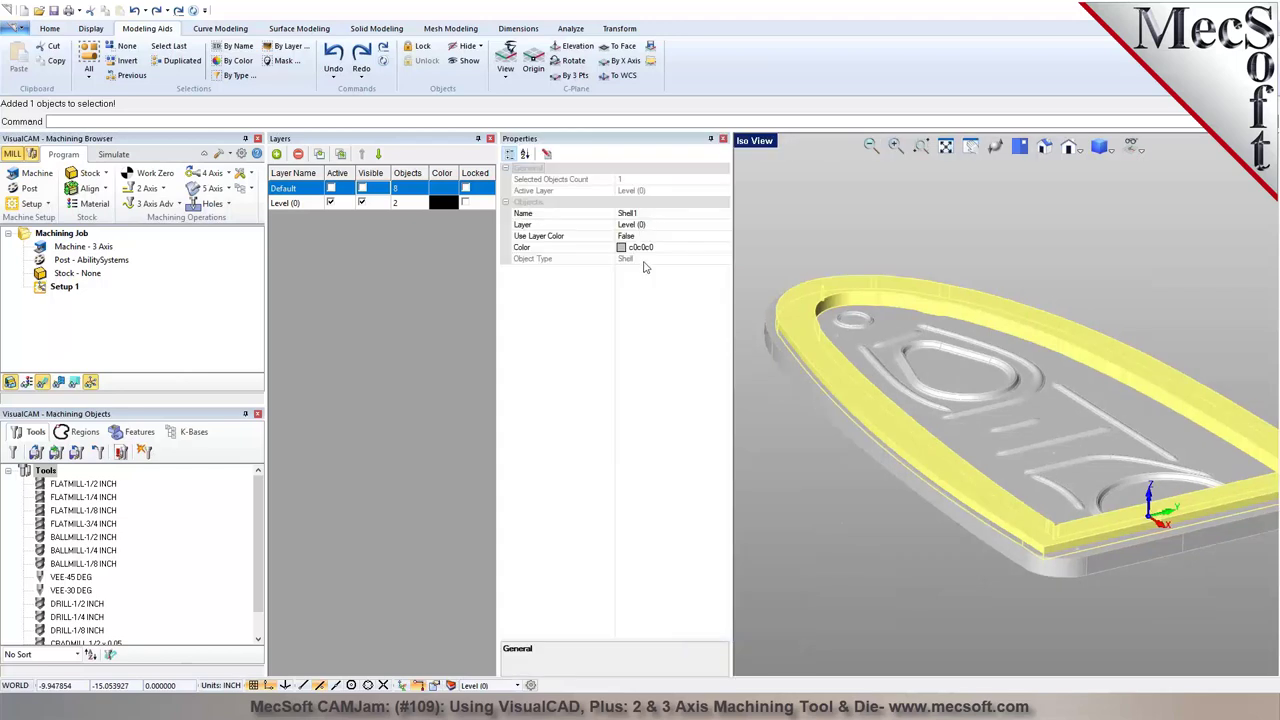
{"action": "left_click", "coordinate": [725, 226]}
{"action": "left_click", "coordinate": [640, 234]}
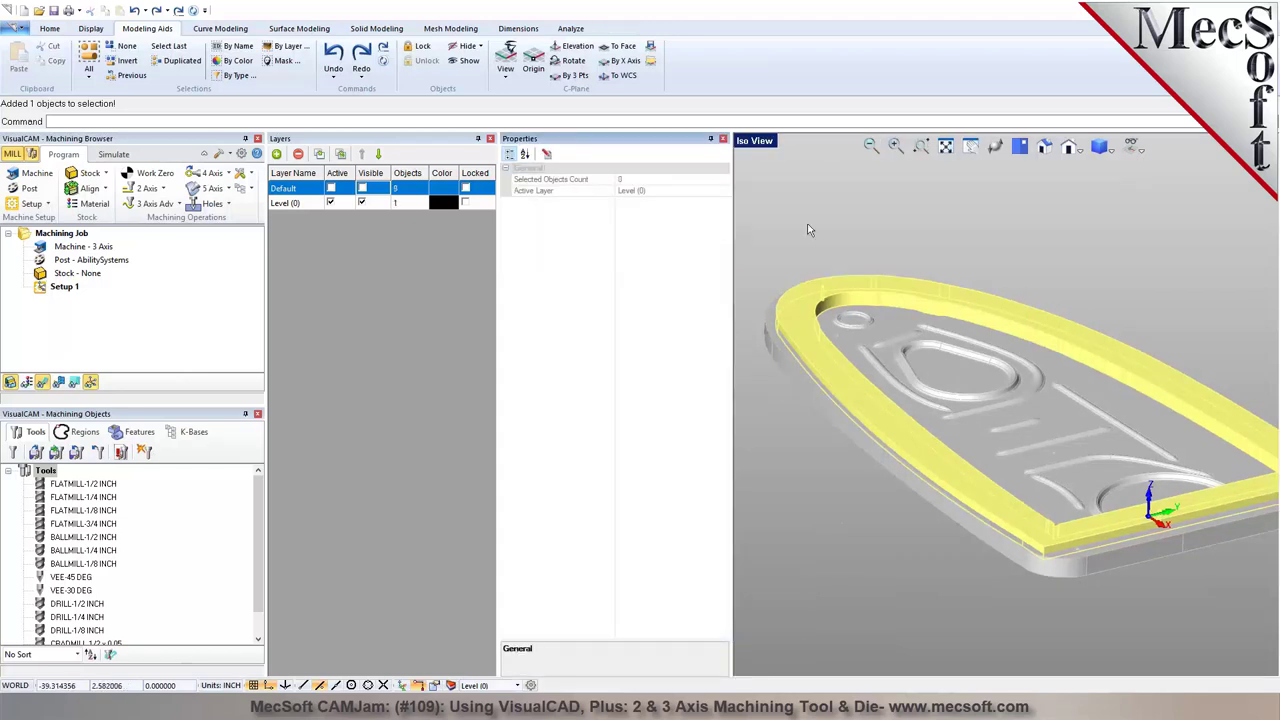
{"action": "left_click", "coordinate": [723, 138]}
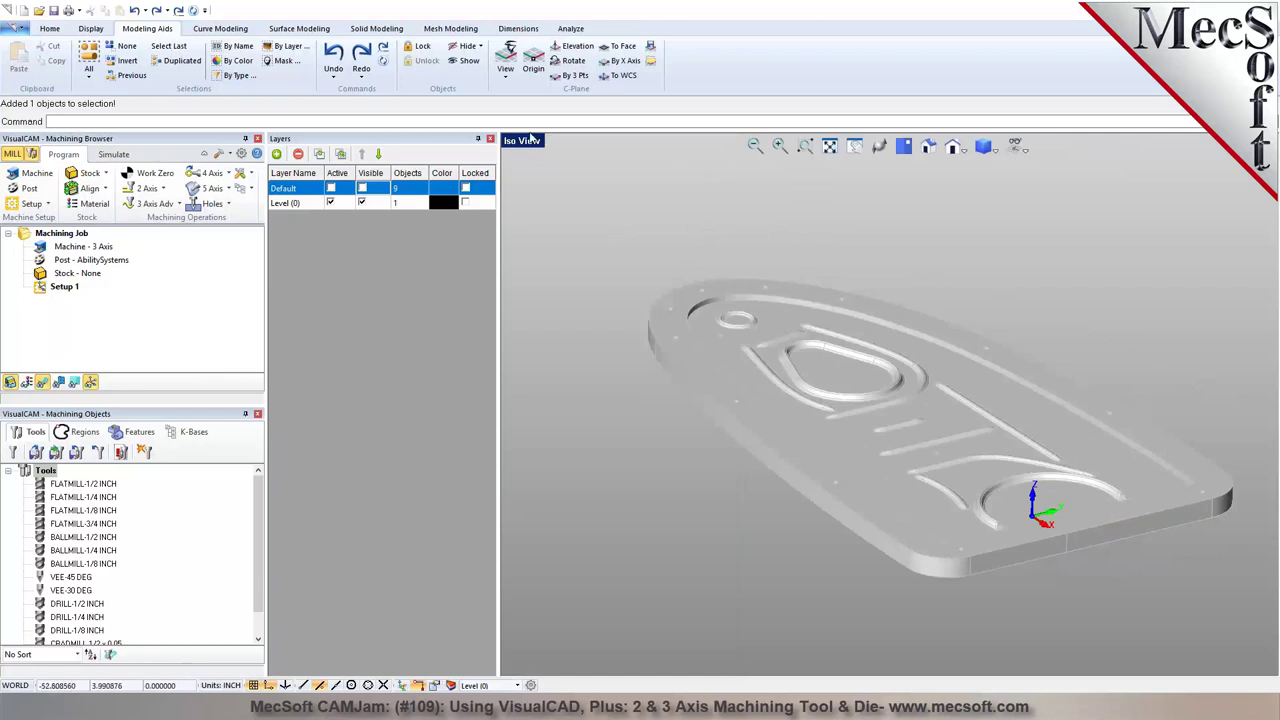
Apply the Quad Viewport layout, maximize Iso View 1 with the plate enlarged, and close the layer list
{"action": "right_click", "coordinate": [527, 141]}
{"action": "left_click", "coordinate": [572, 298]}
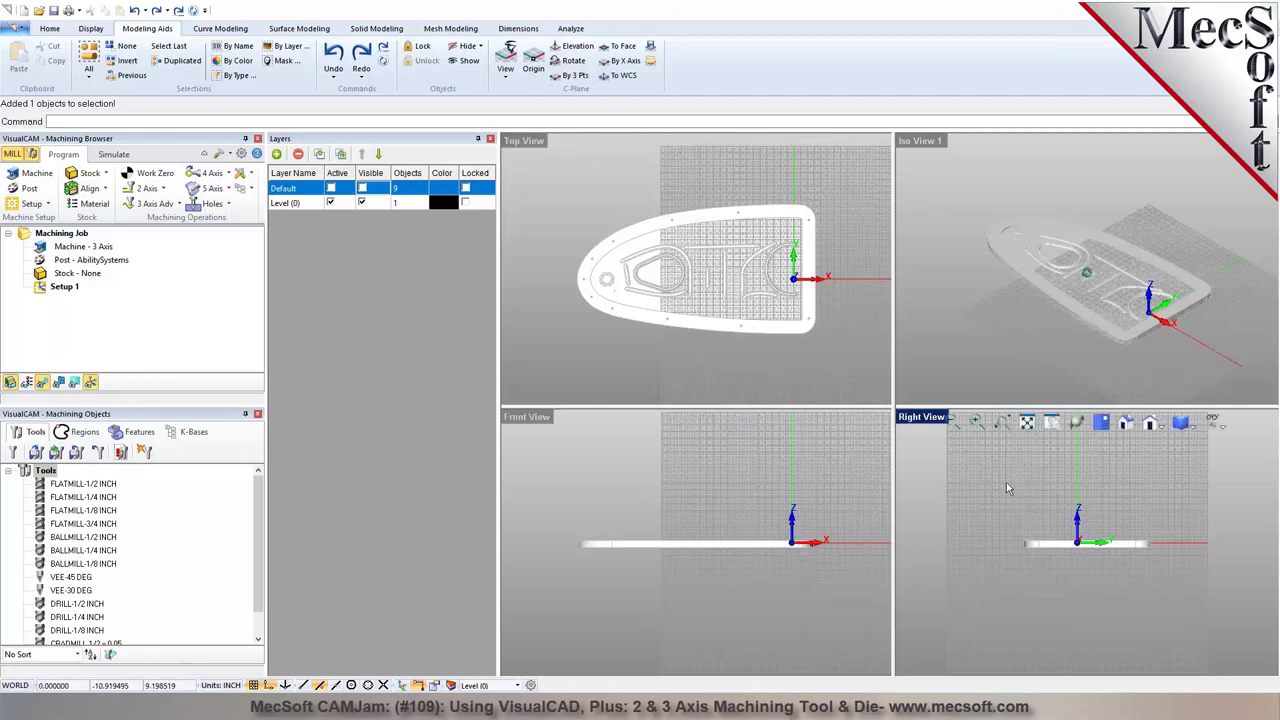
{"action": "double_click", "coordinate": [921, 141]}
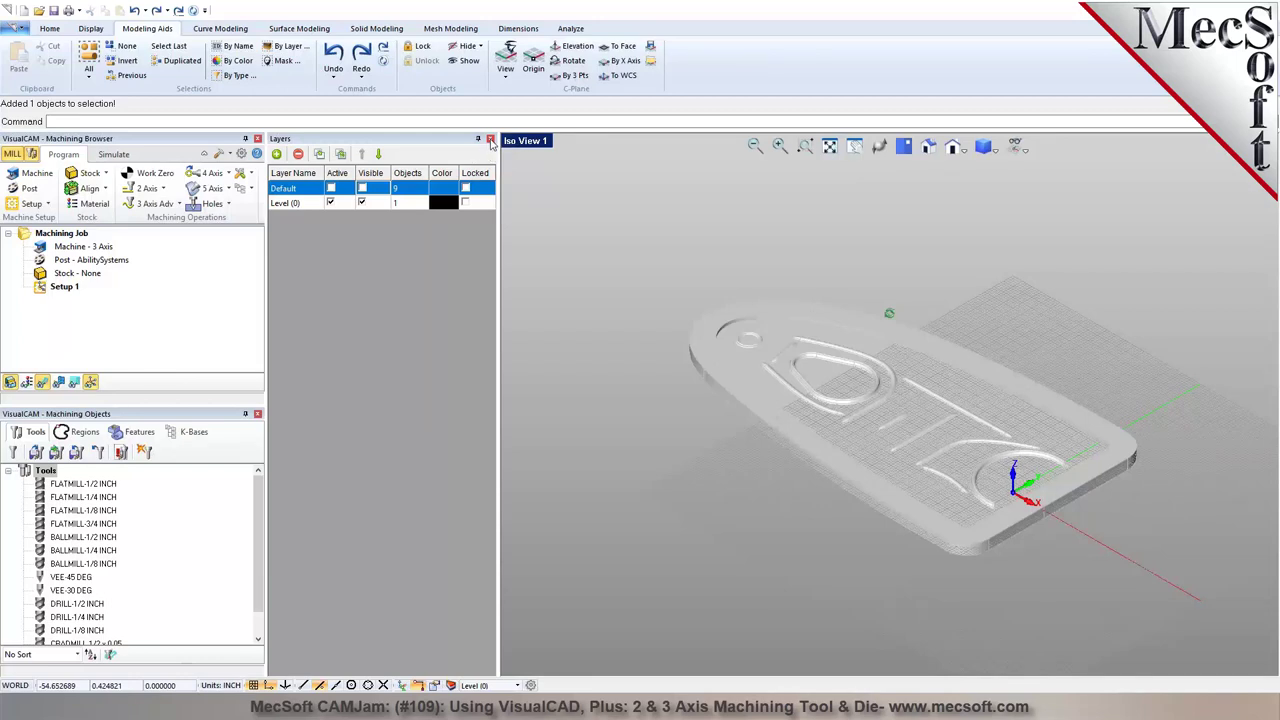
{"action": "left_click", "coordinate": [491, 141]}
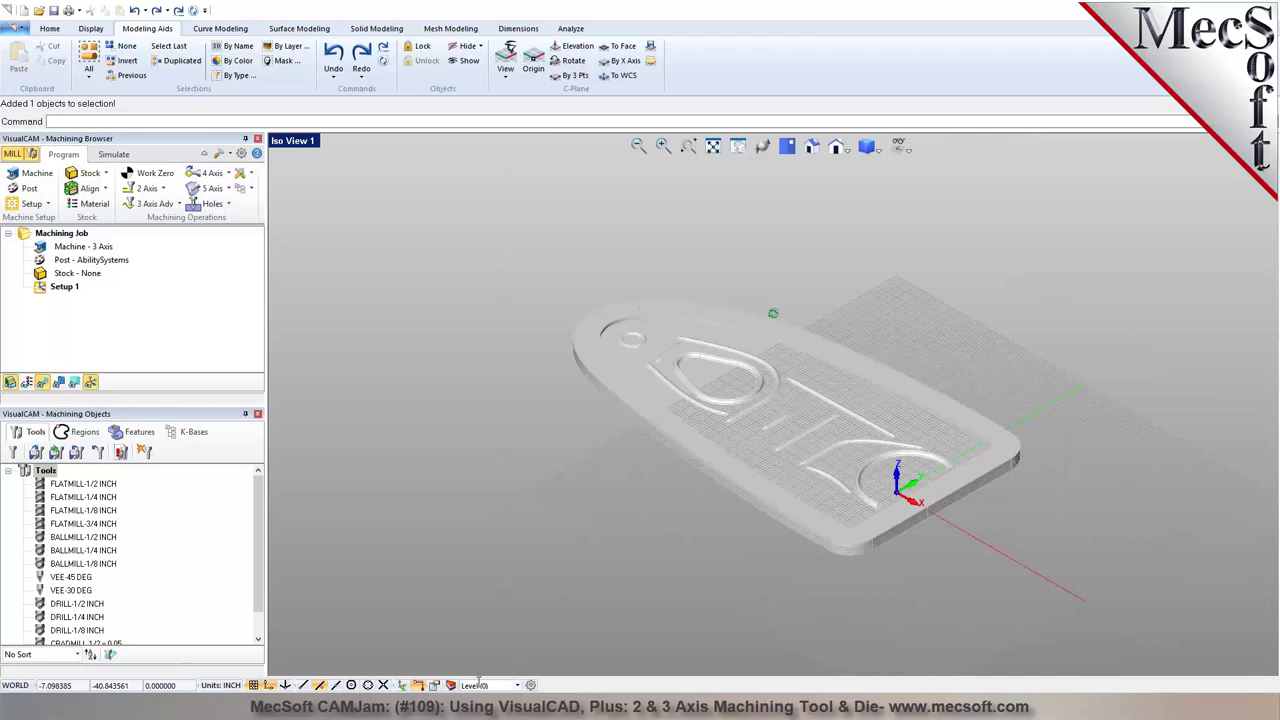
{"action": "scroll", "coordinate": [1040, 368], "scroll_direction": "up", "scroll_amount": 1}
{"action": "scroll", "coordinate": [1040, 368], "scroll_direction": "up", "scroll_amount": 2}
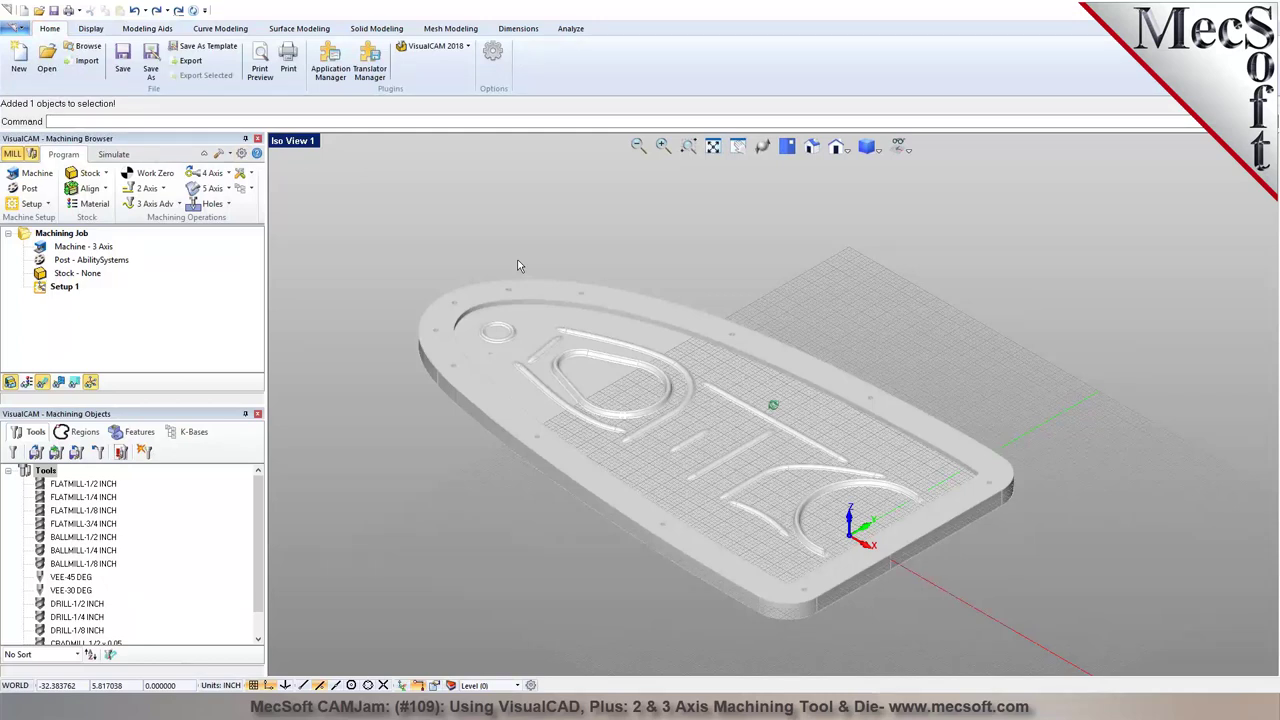
Review the available VisualCAM modules and the regions and features lists of the machining objects, ending on the tools list
{"action": "left_click", "coordinate": [467, 47]}
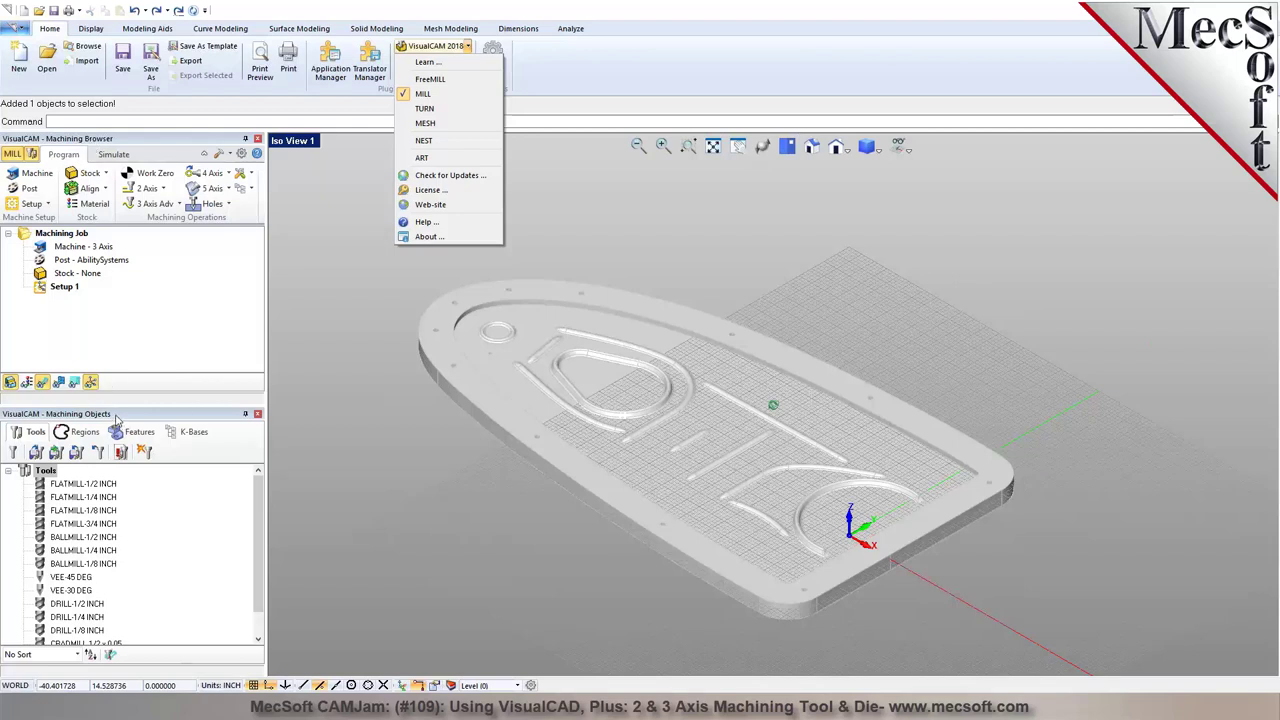
{"action": "left_click", "coordinate": [167, 347]}
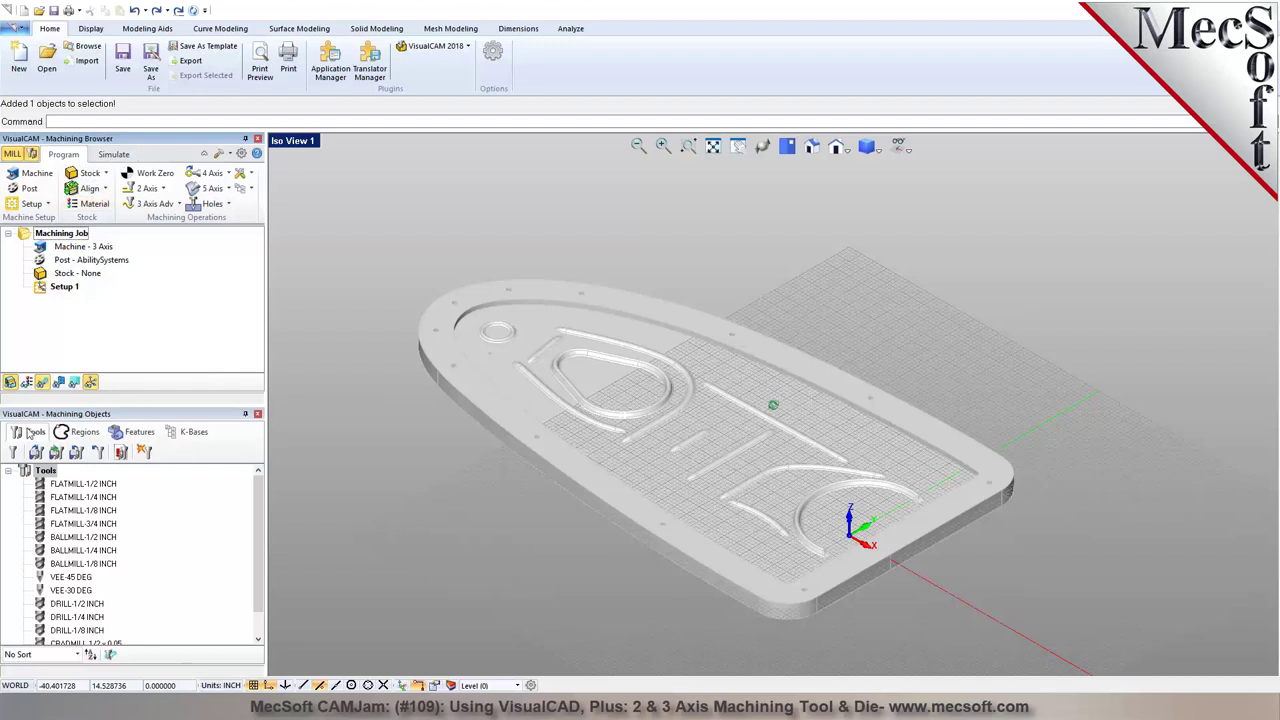
{"action": "left_click", "coordinate": [85, 432]}
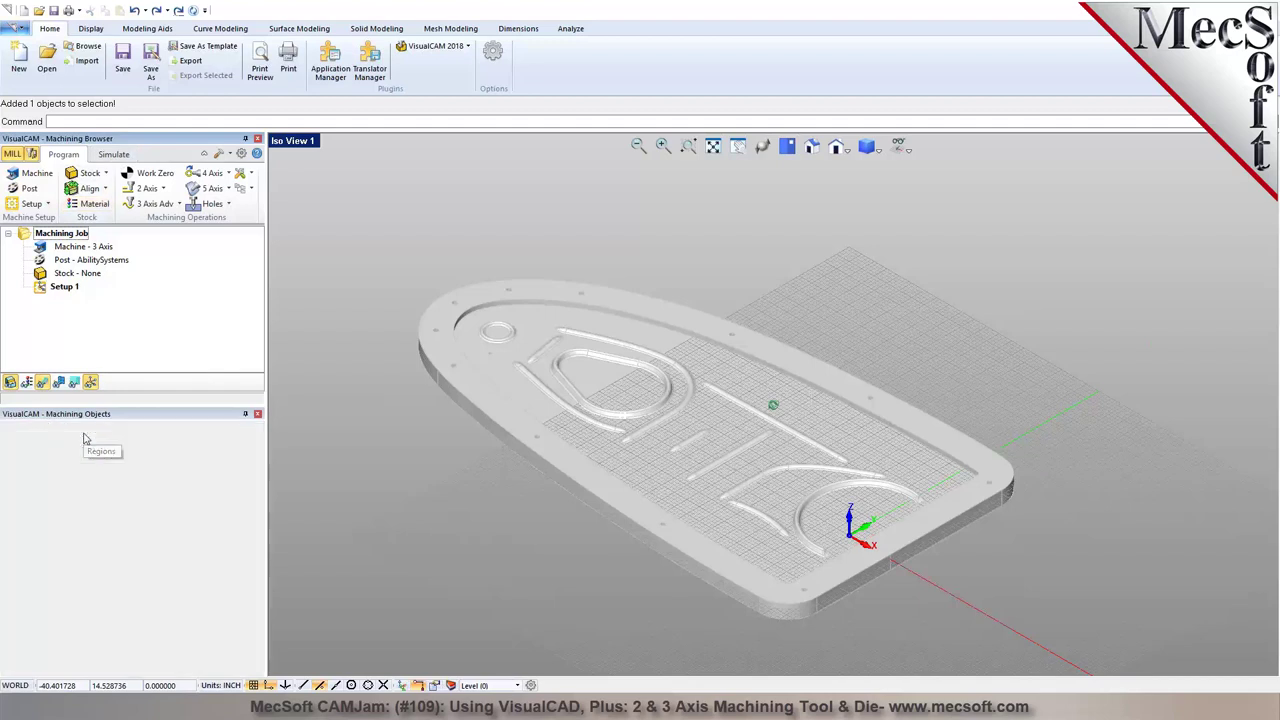
{"action": "left_click", "coordinate": [133, 435]}
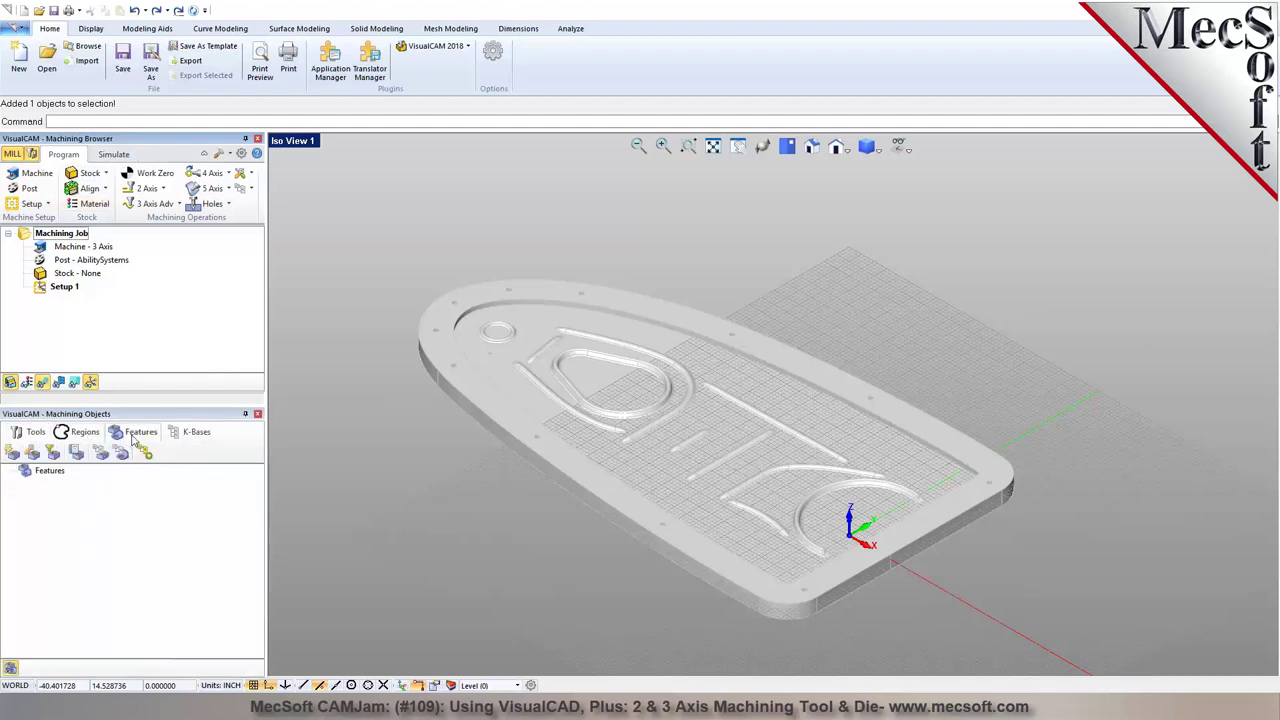
{"action": "left_click", "coordinate": [32, 432]}
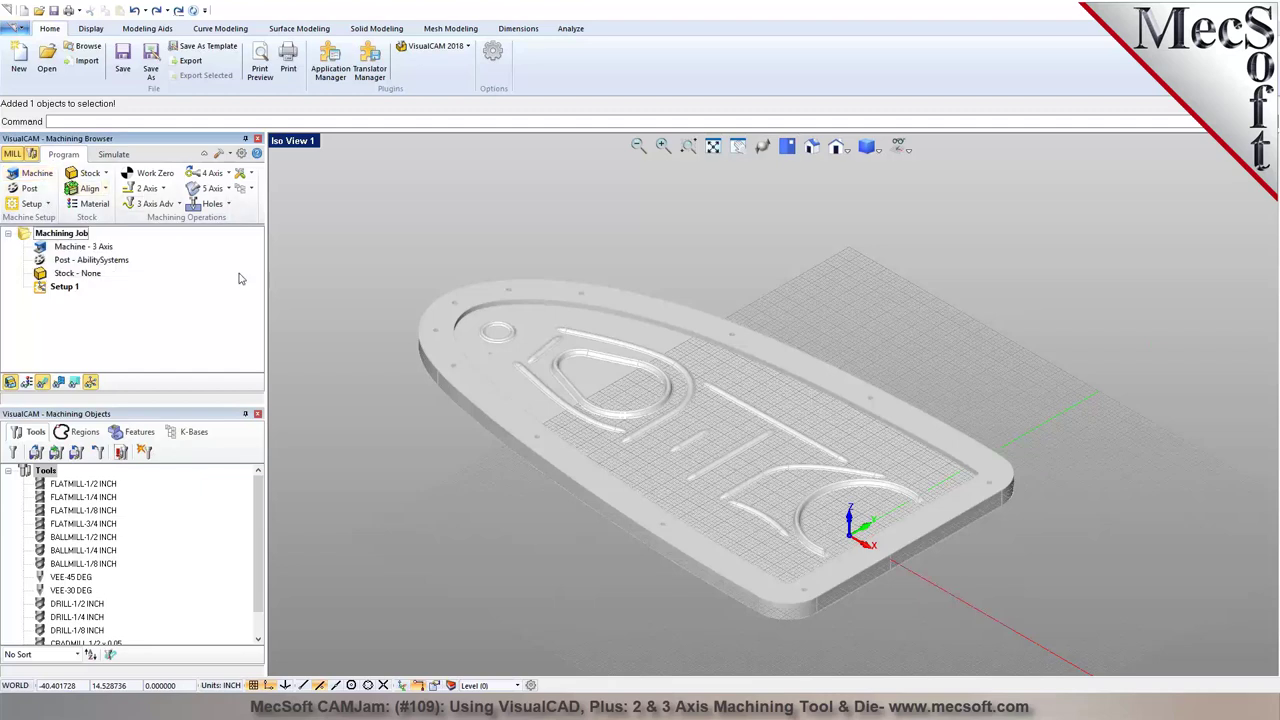
Open the machine tool definition, check the available axis counts, and accept it as a manually defined 3 Axis machine
{"action": "left_click", "coordinate": [30, 174]}
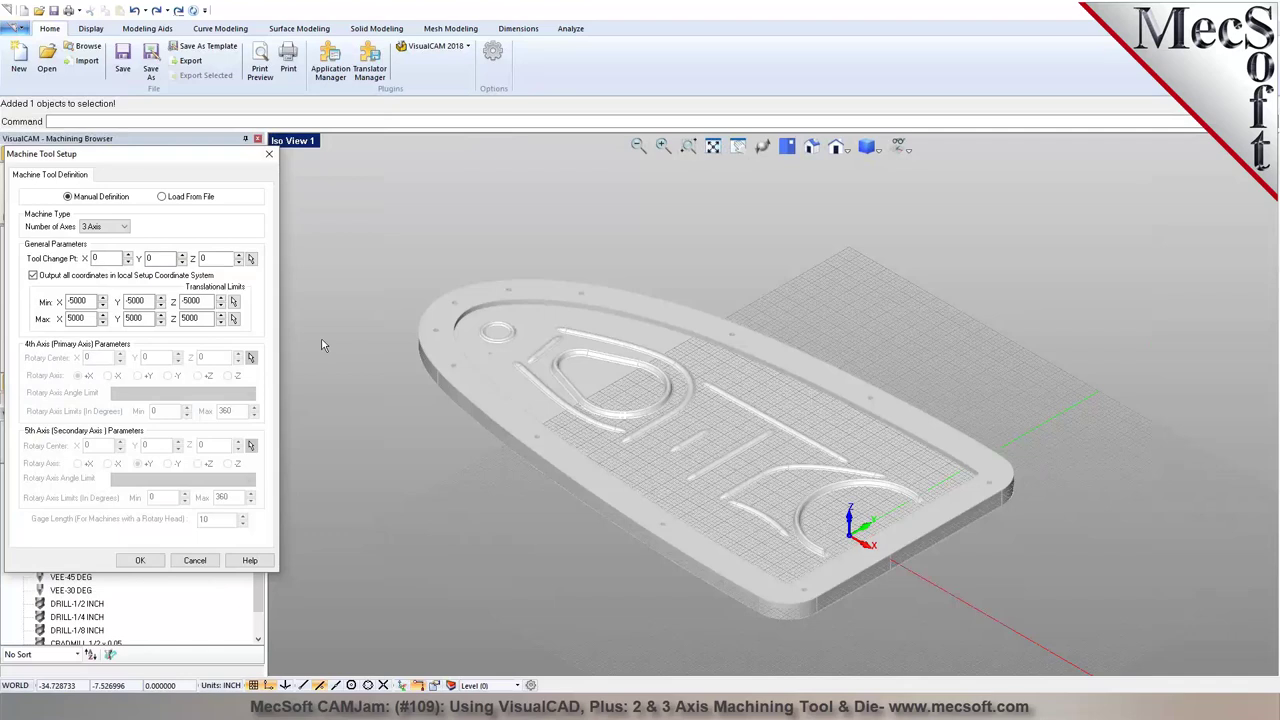
{"action": "left_click", "coordinate": [110, 226]}
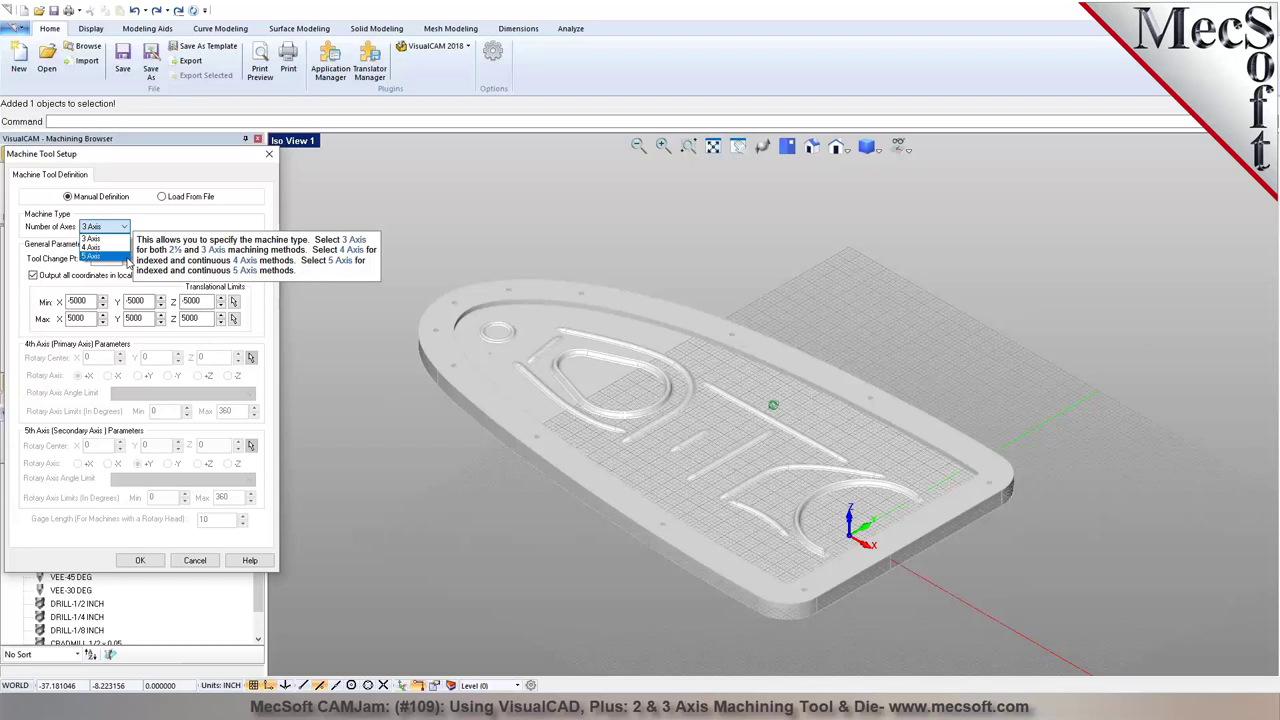
{"action": "left_click", "coordinate": [396, 376]}
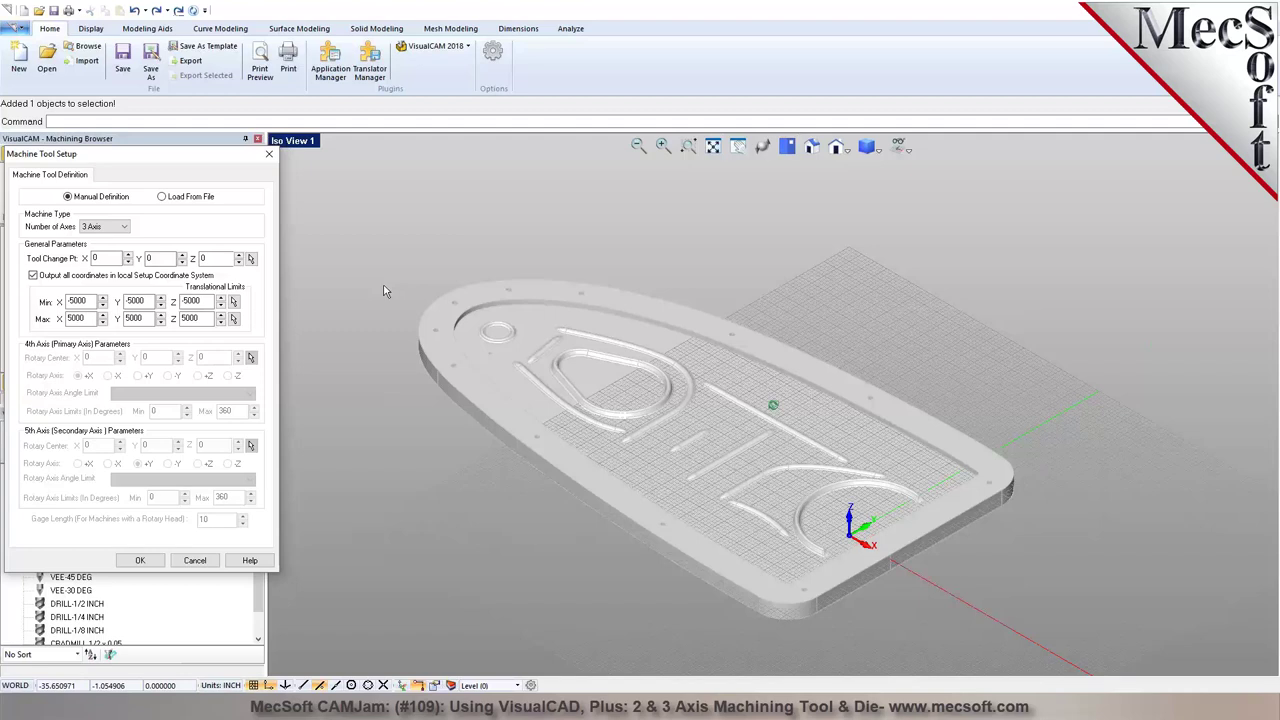
{"action": "mouse_move", "coordinate": [131, 271]}
{"action": "left_click", "coordinate": [140, 560]}
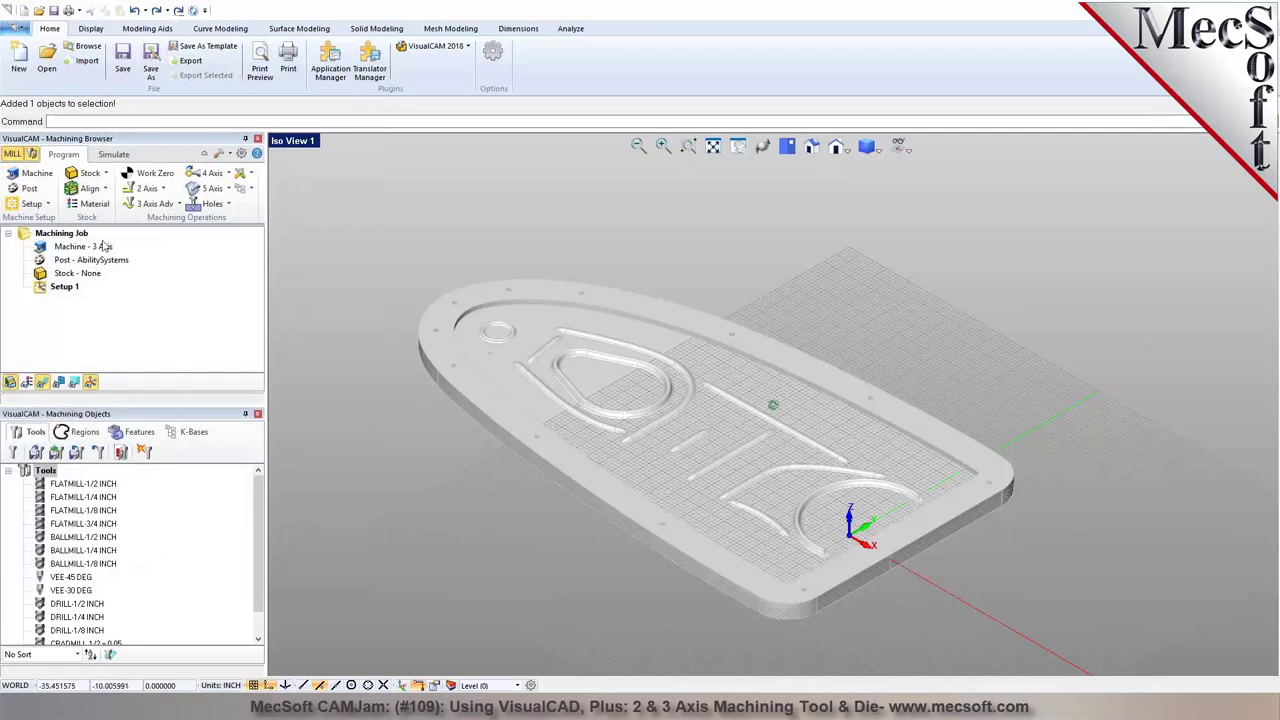
Choose AXYZ-Router as the current post processor for the machining job
{"action": "left_click", "coordinate": [24, 188]}
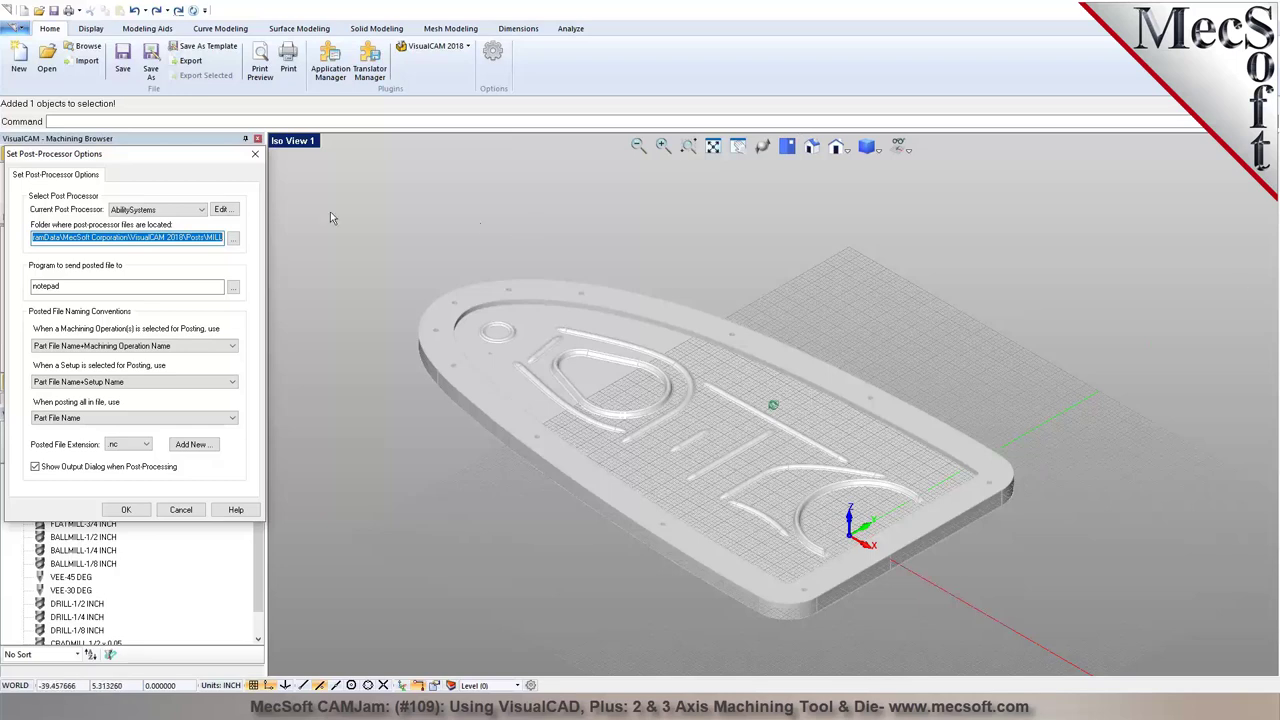
{"action": "left_click", "coordinate": [201, 210]}
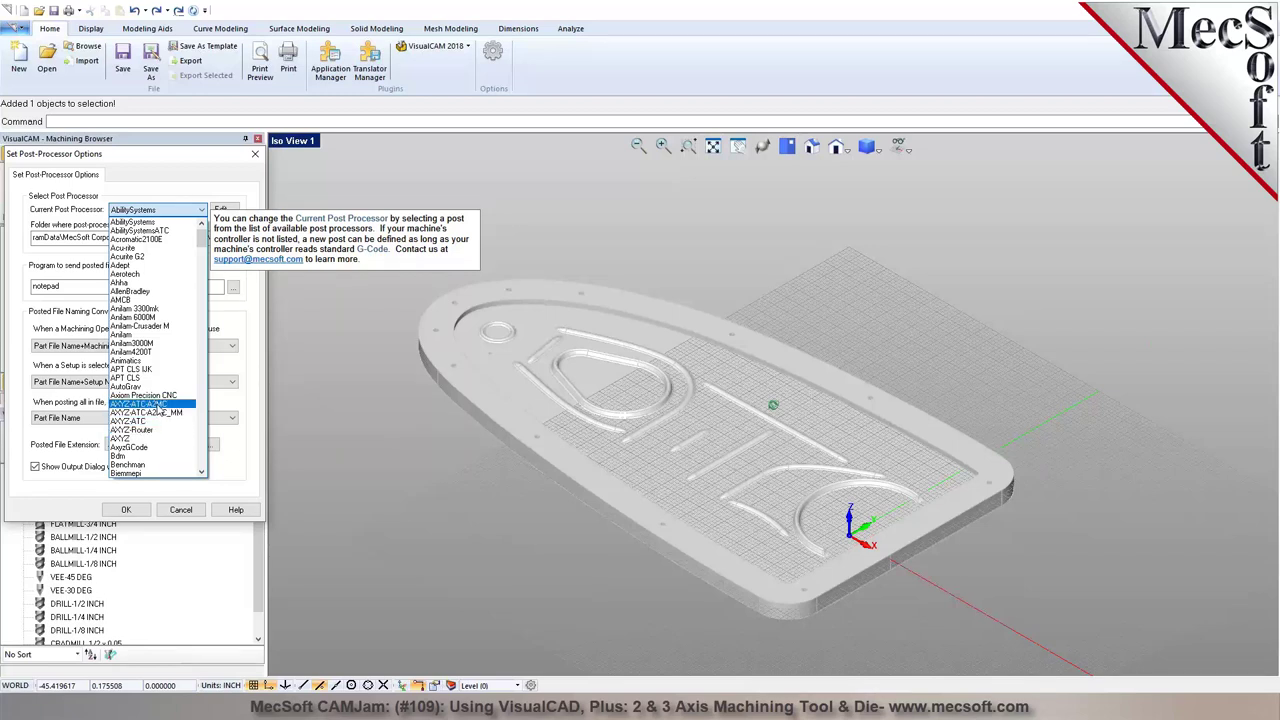
{"action": "left_click", "coordinate": [157, 436]}
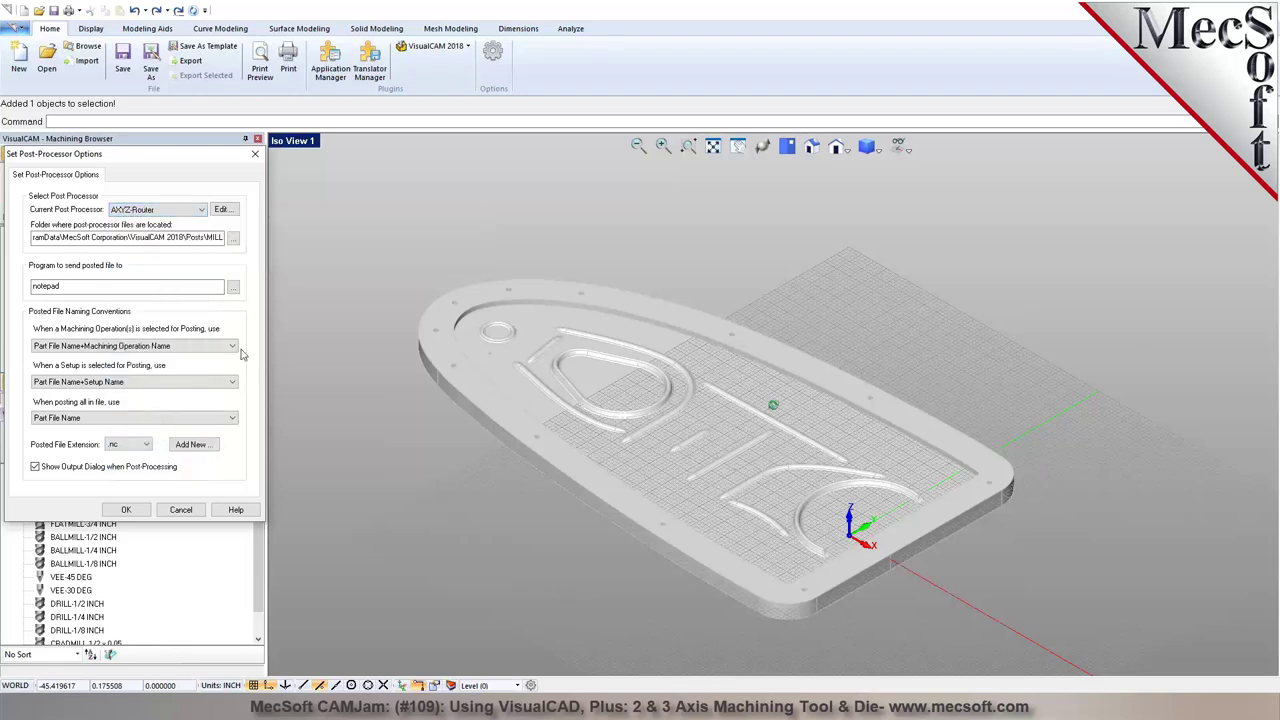
Open the AXYZ-Router post for editing and review its start/end, tool change, setup, spindle and feed rate definitions
{"action": "left_click", "coordinate": [220, 209]}
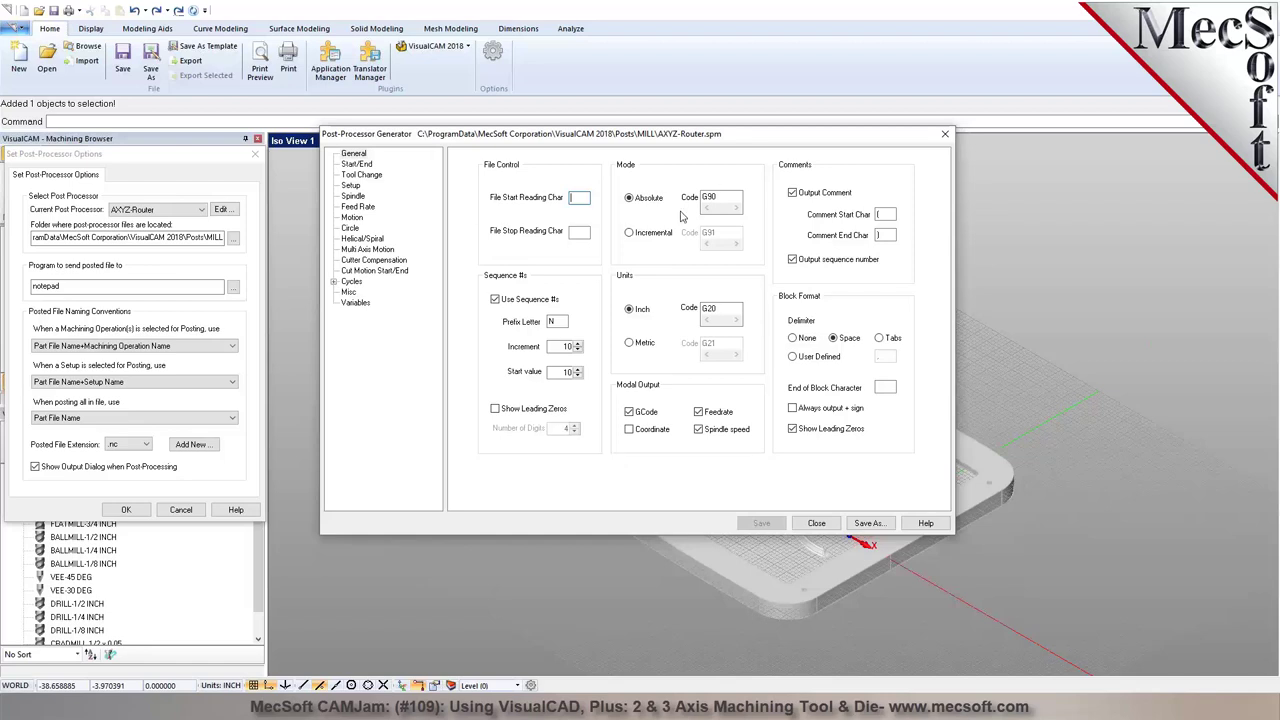
{"action": "left_click", "coordinate": [354, 165]}
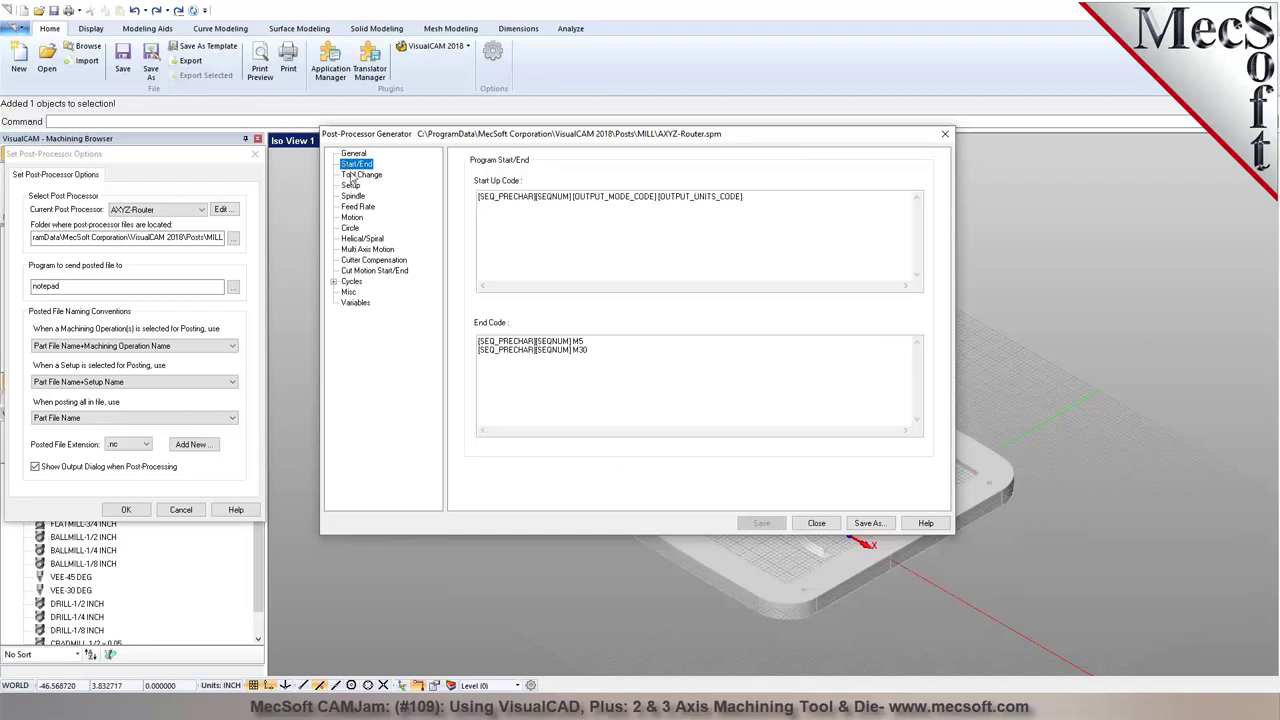
{"action": "left_click", "coordinate": [355, 175]}
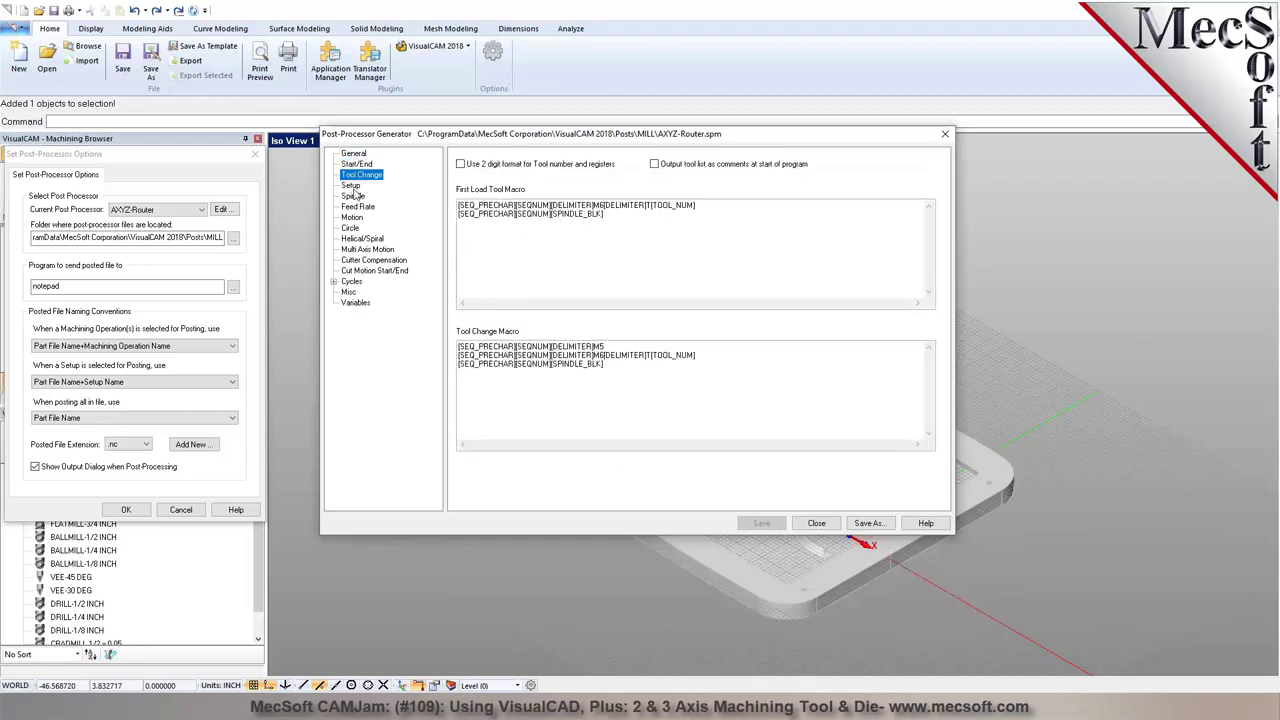
{"action": "left_click", "coordinate": [353, 188]}
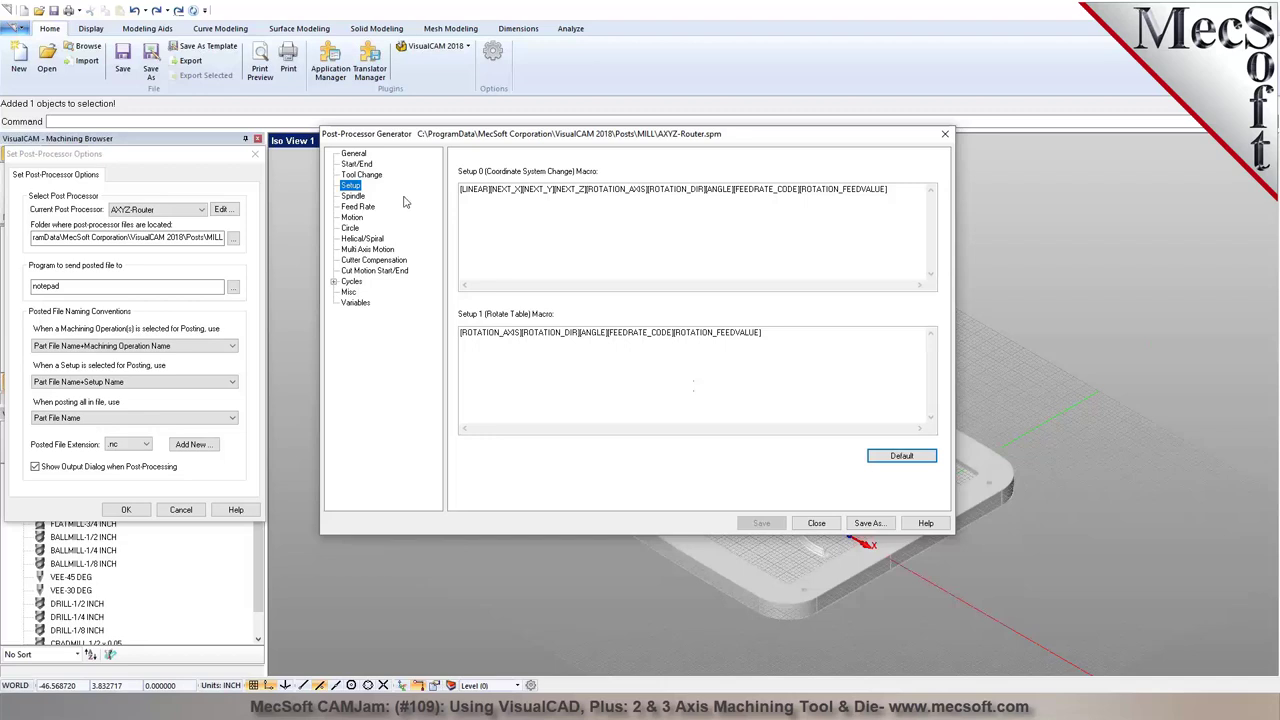
{"action": "left_click", "coordinate": [366, 176]}
{"action": "left_click", "coordinate": [356, 196]}
{"action": "left_click", "coordinate": [358, 207]}
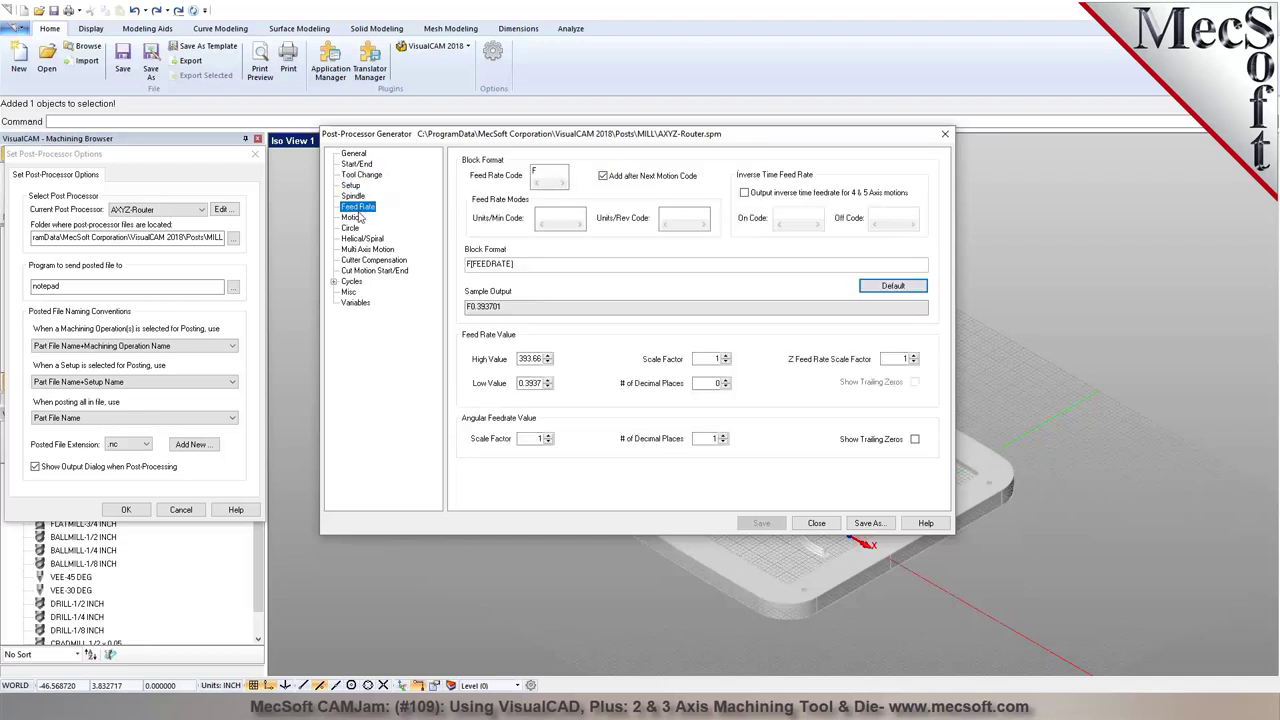
Set the high value of the post's spindle RPM to 30000
{"action": "left_click", "coordinate": [354, 196]}
{"action": "left_click", "coordinate": [533, 408]}
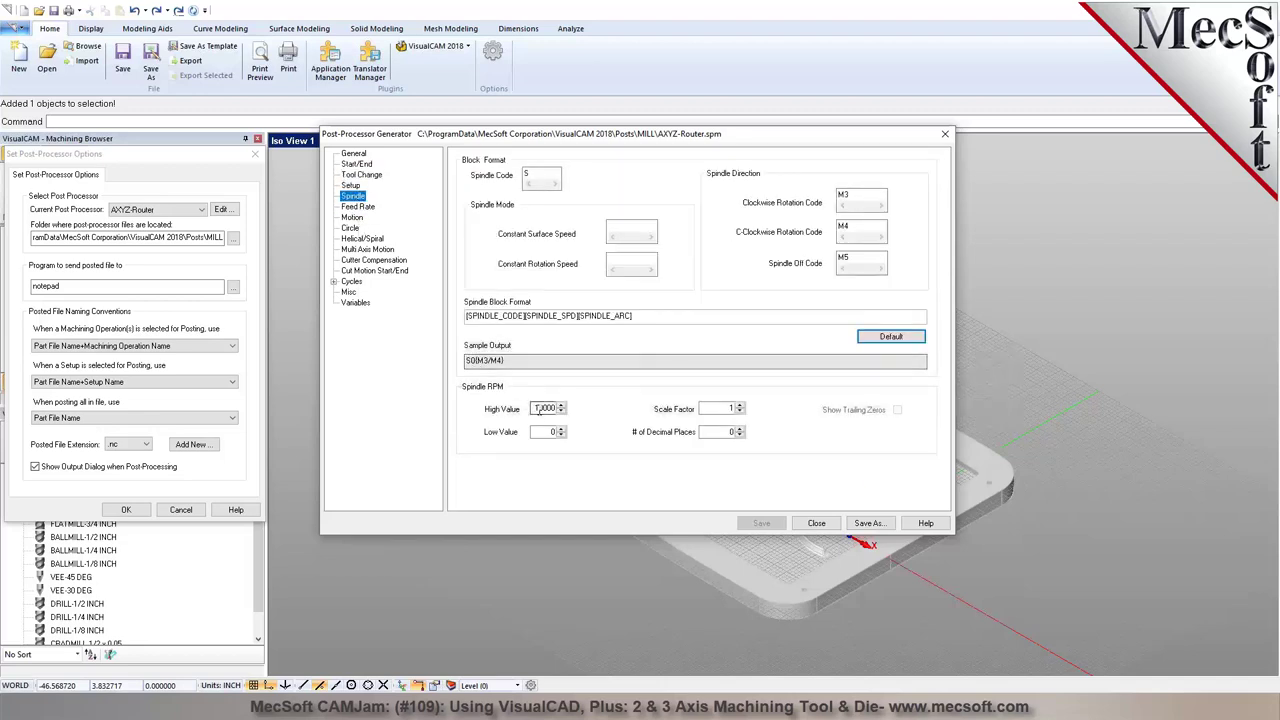
{"action": "key", "text": "Delete"}
{"action": "type", "text": "3"}
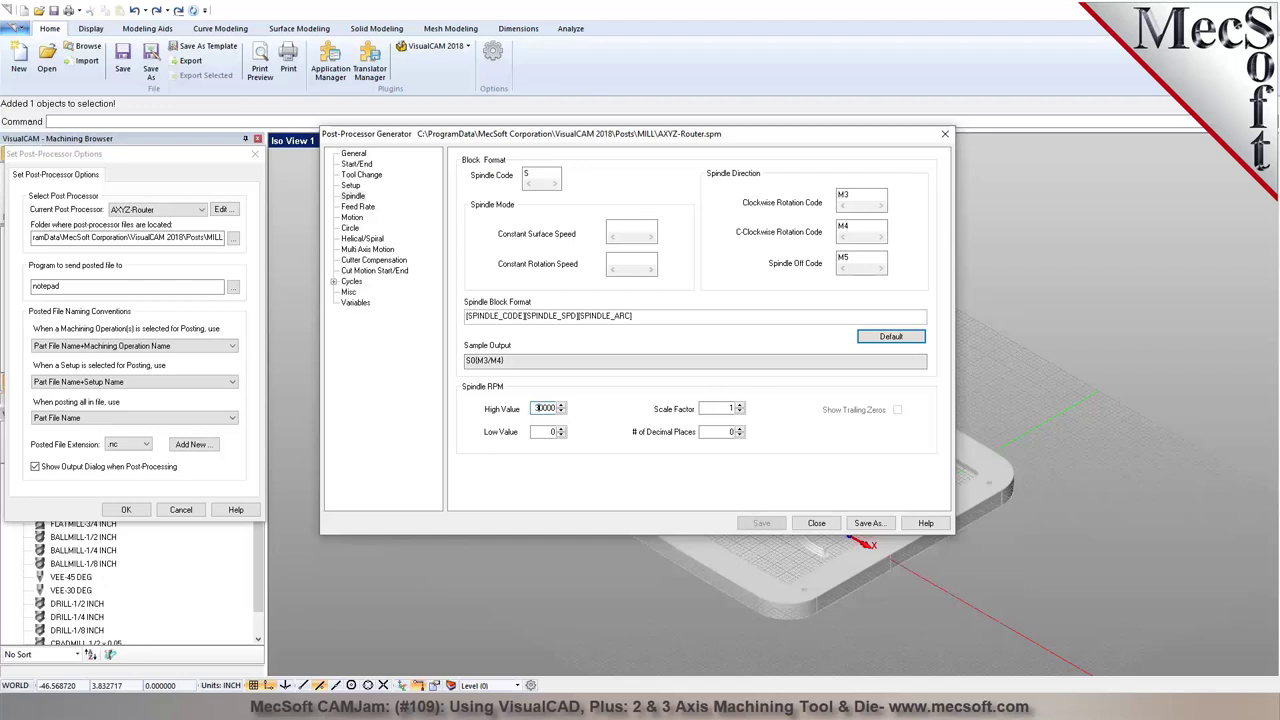
Set the post's feed rate limits to a high value of 800 and a low value of 0
{"action": "left_click", "coordinate": [358, 207]}
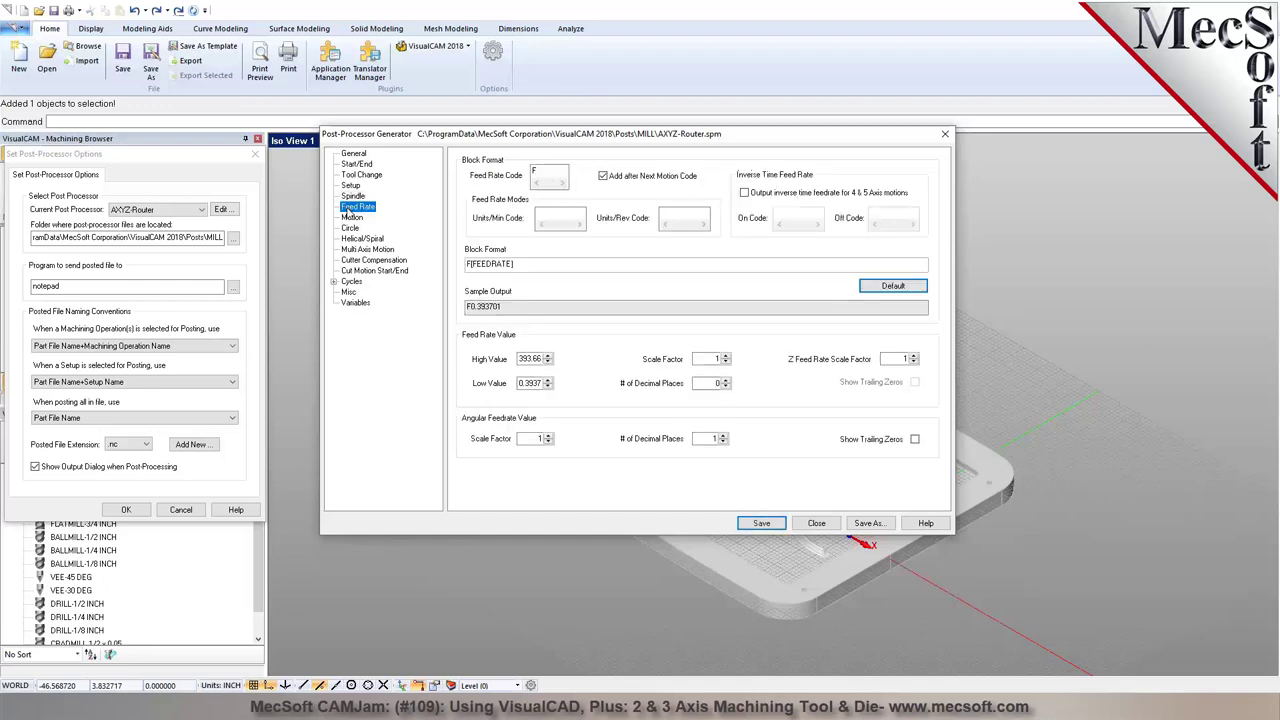
{"action": "left_click_drag", "start_coordinate": [519, 359], "coordinate": [573, 359]}
{"action": "type", "text": "800"}
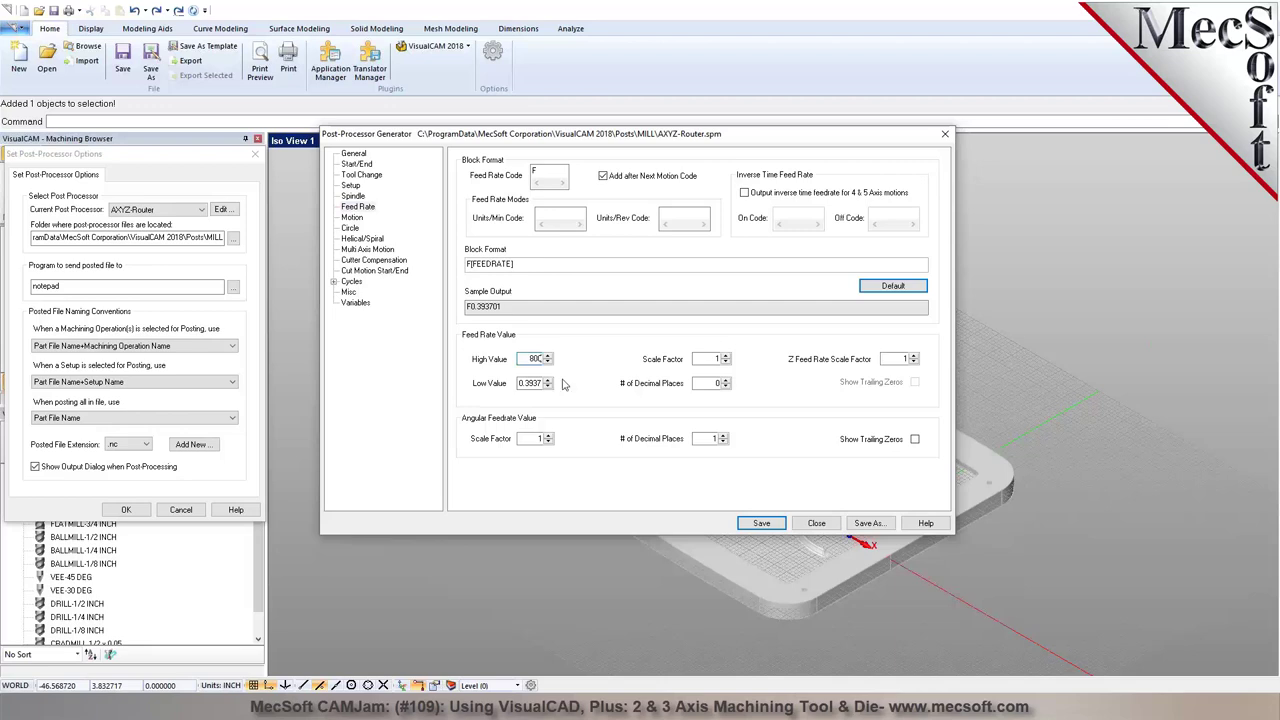
{"action": "left_click_drag", "start_coordinate": [520, 383], "coordinate": [566, 383]}
{"action": "type", "text": "0"}
Recheck the spindle, setup, tool change and start/end definitions, save the edited AXYZ-Router post, and close the Post-Processor Generator
{"action": "left_click", "coordinate": [353, 196]}
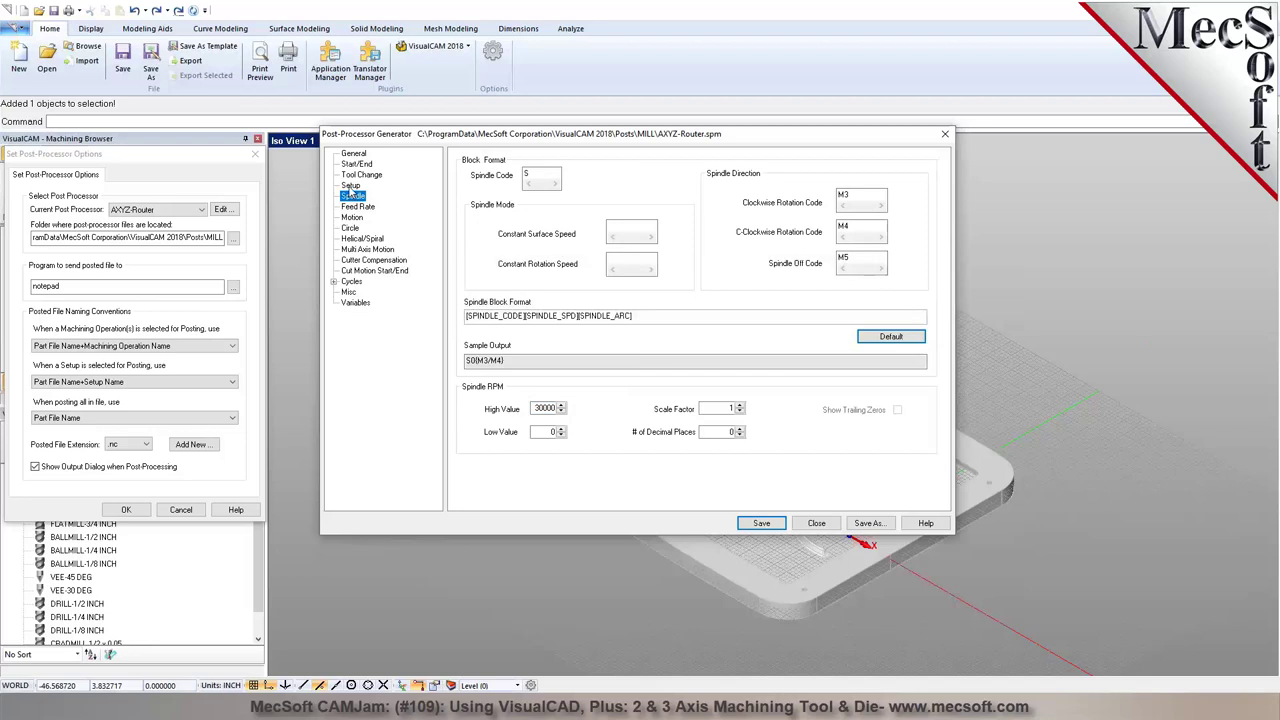
{"action": "left_click", "coordinate": [350, 185]}
{"action": "left_click", "coordinate": [356, 175]}
{"action": "left_click", "coordinate": [360, 164]}
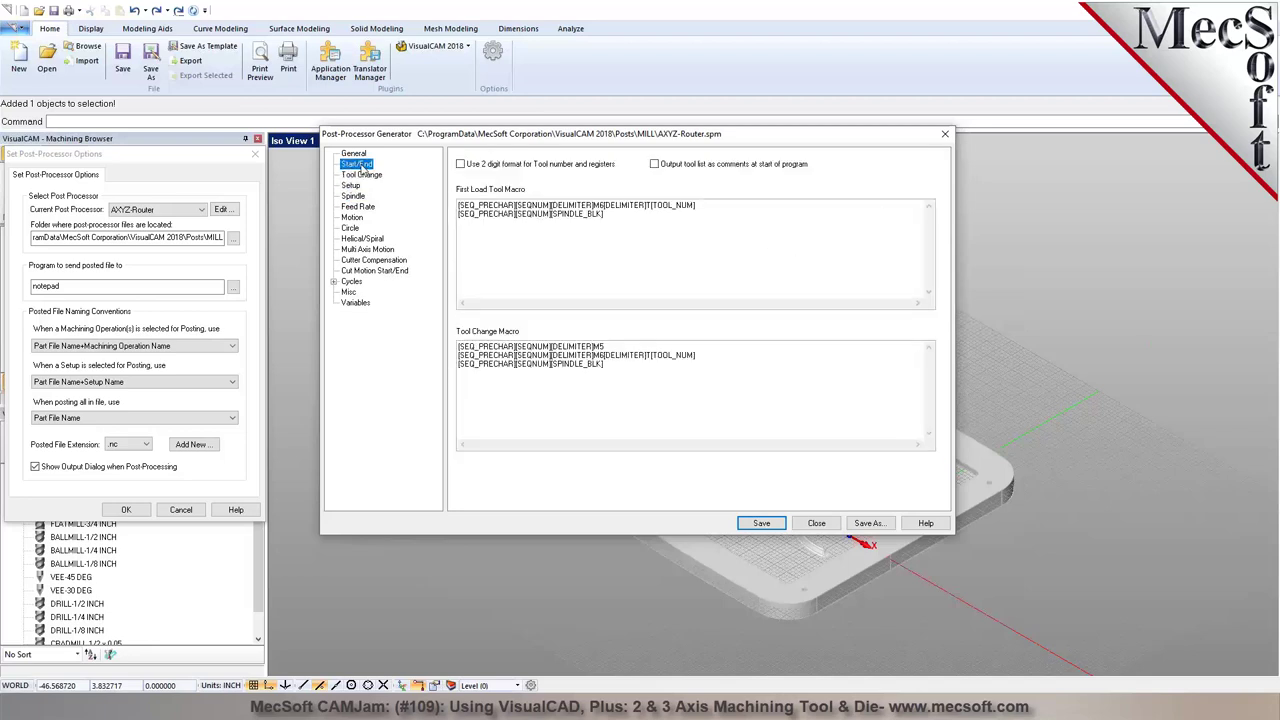
{"action": "left_click", "coordinate": [766, 525]}
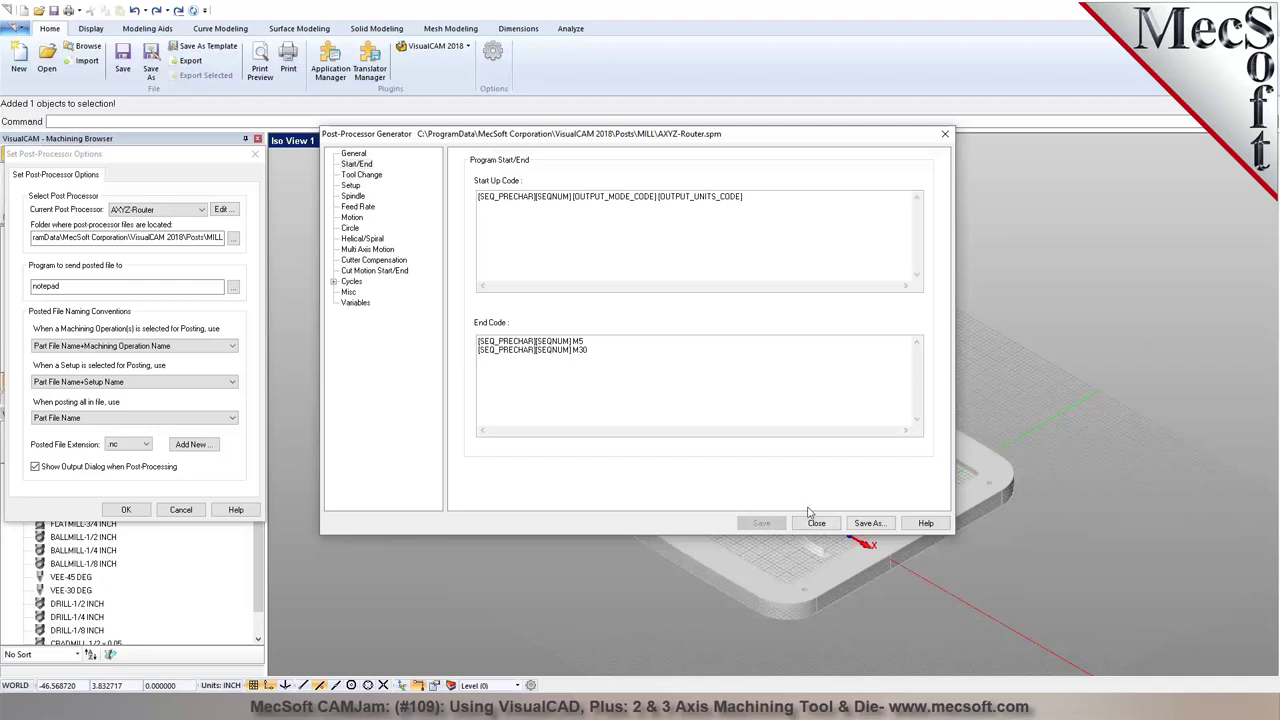
{"action": "left_click", "coordinate": [816, 523]}
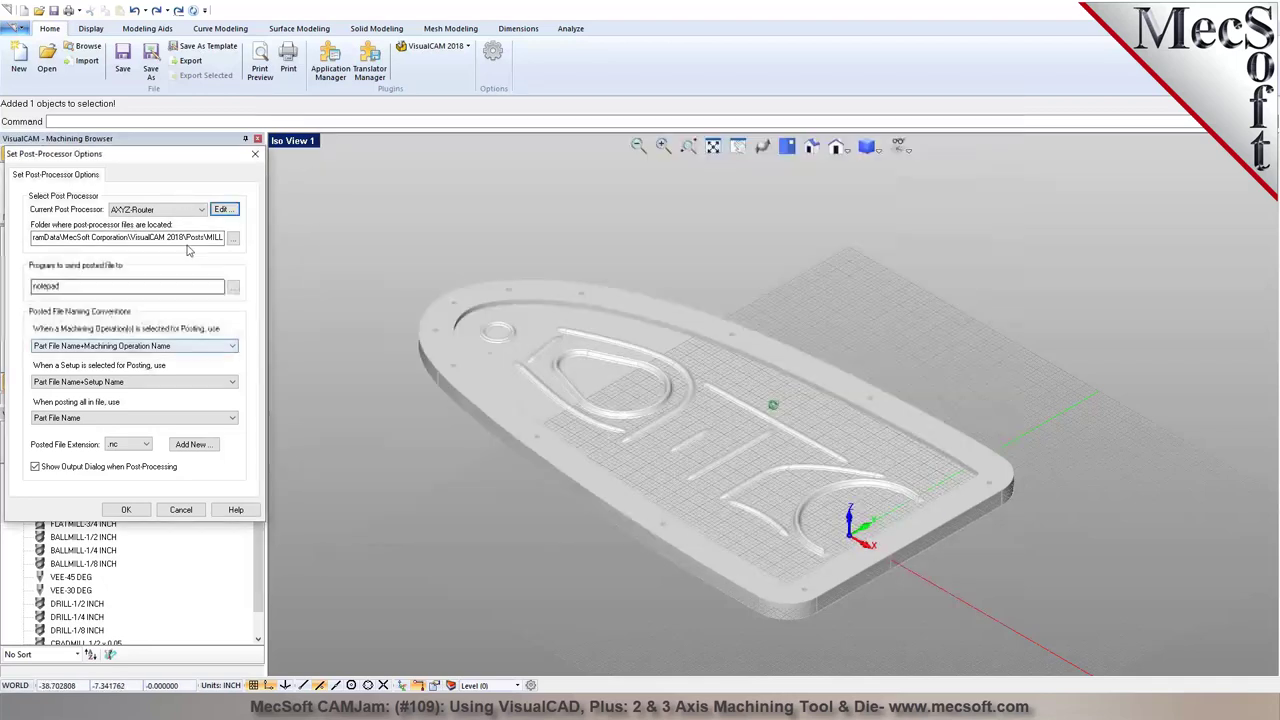
Keep AXYZ-Router as the post, .nc as the posted file extension and notepad as the output program, and accept the post-processor options
{"action": "left_click", "coordinate": [183, 210]}
{"action": "left_click", "coordinate": [183, 210]}
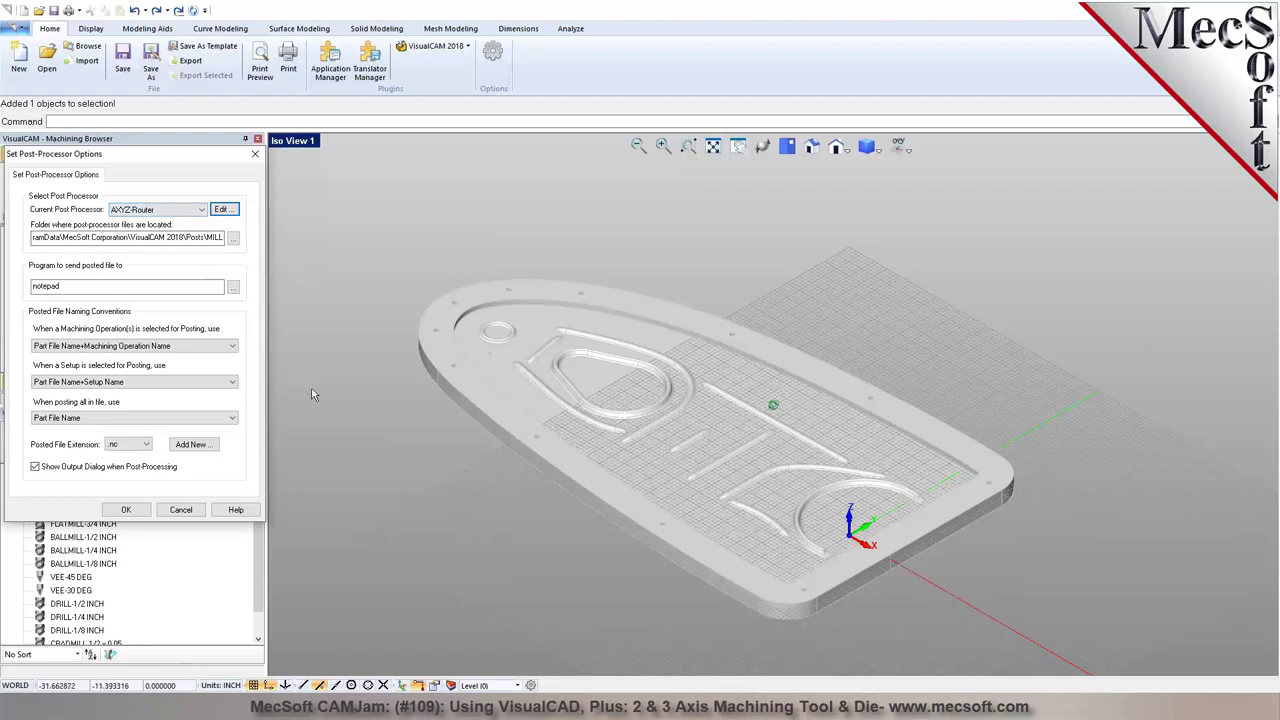
{"action": "left_click", "coordinate": [145, 445]}
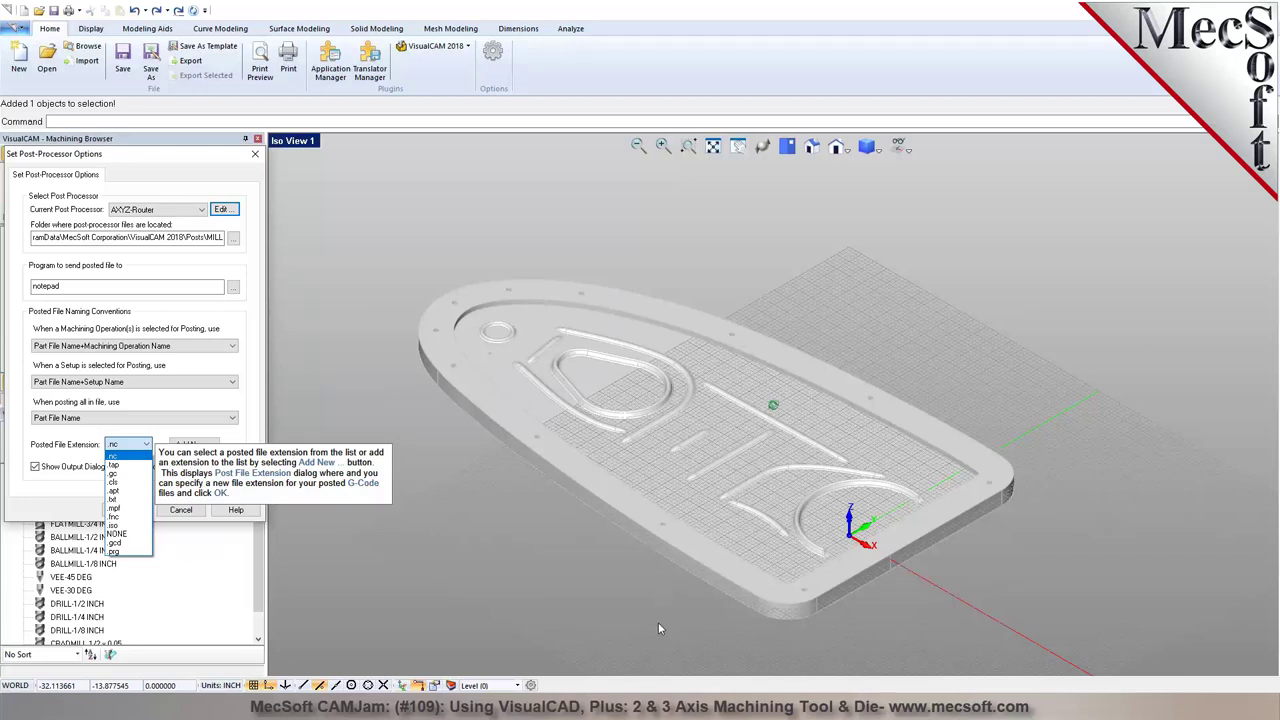
{"action": "left_click", "coordinate": [128, 456]}
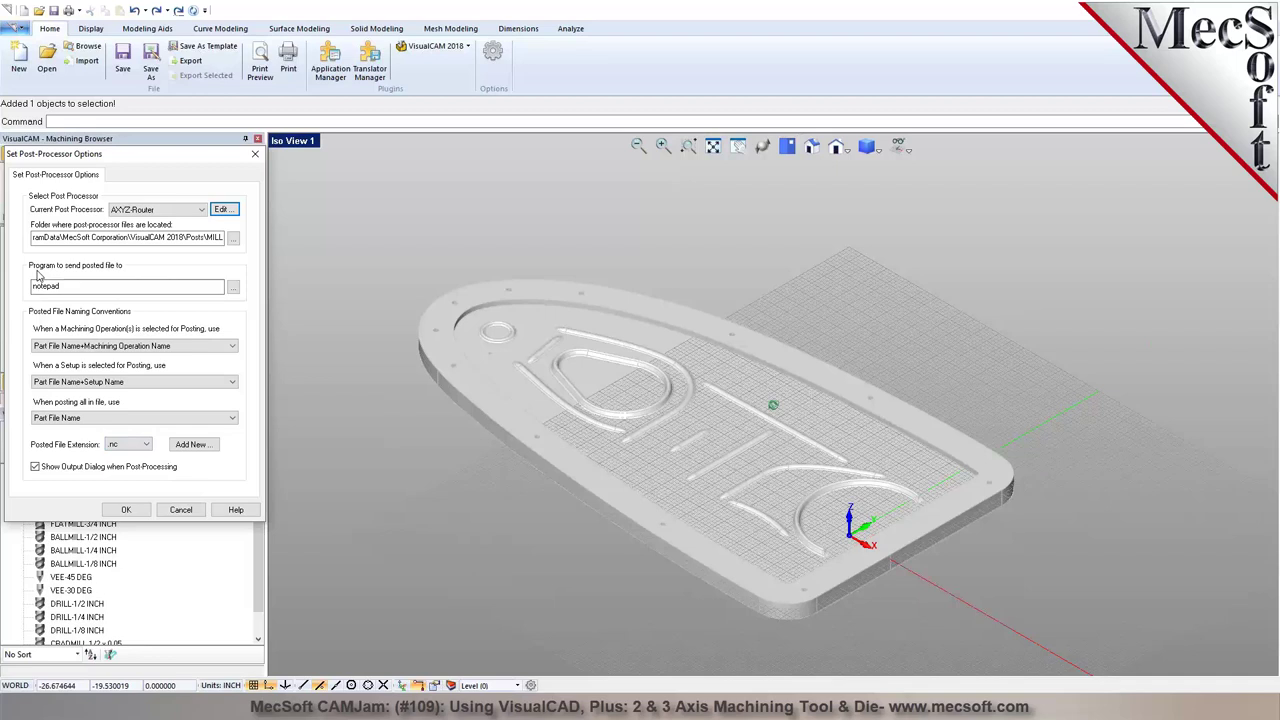
{"action": "mouse_move", "coordinate": [76, 288]}
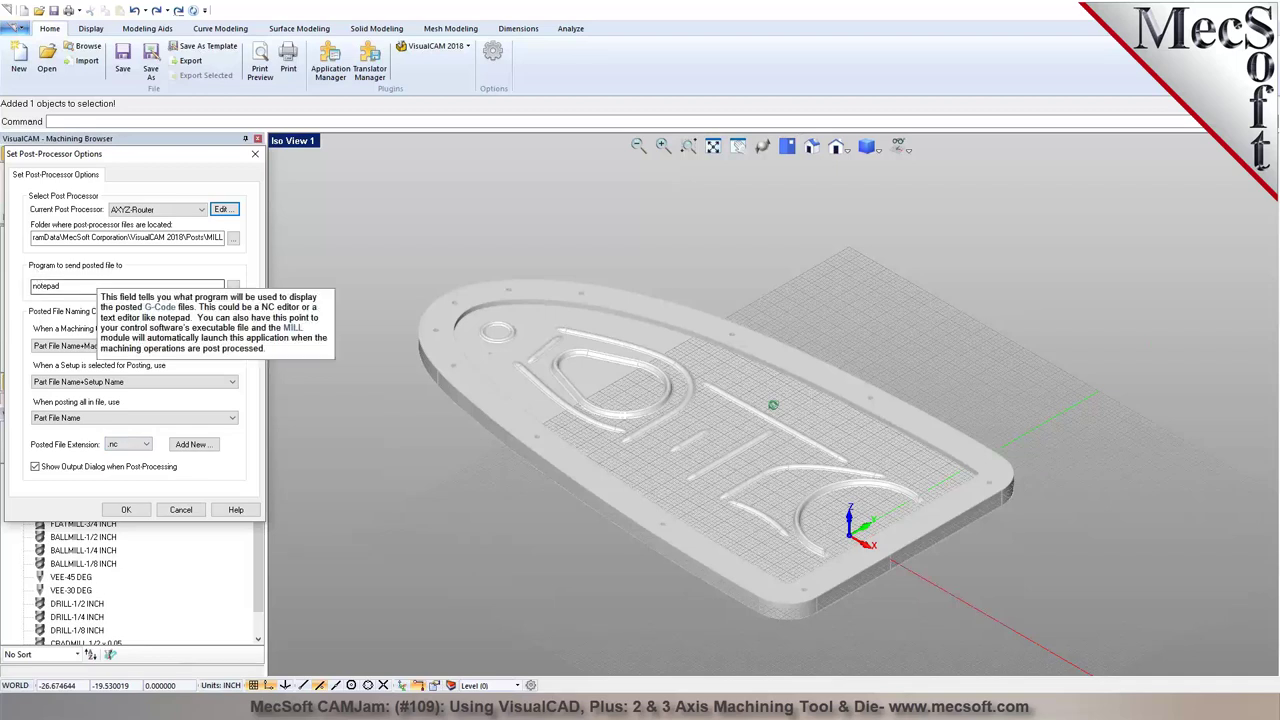
{"action": "left_click", "coordinate": [72, 287]}
{"action": "double_click", "coordinate": [73, 287]}
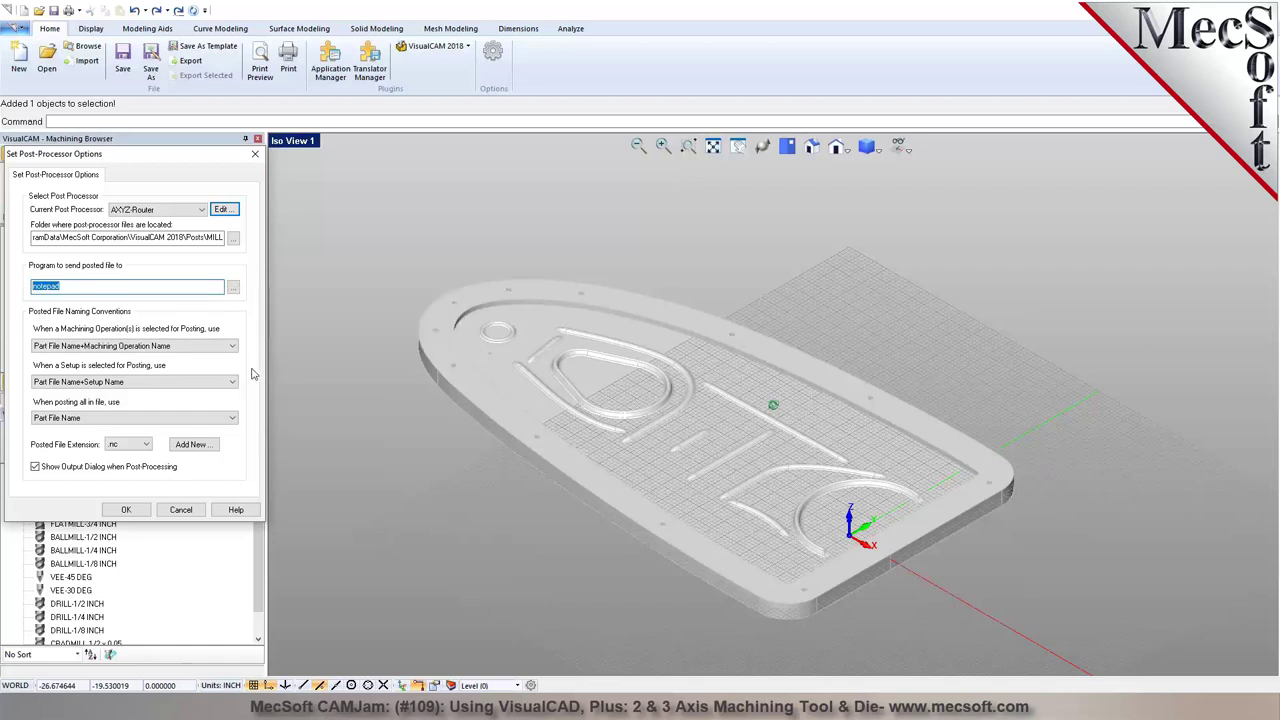
{"action": "left_click", "coordinate": [126, 510]}
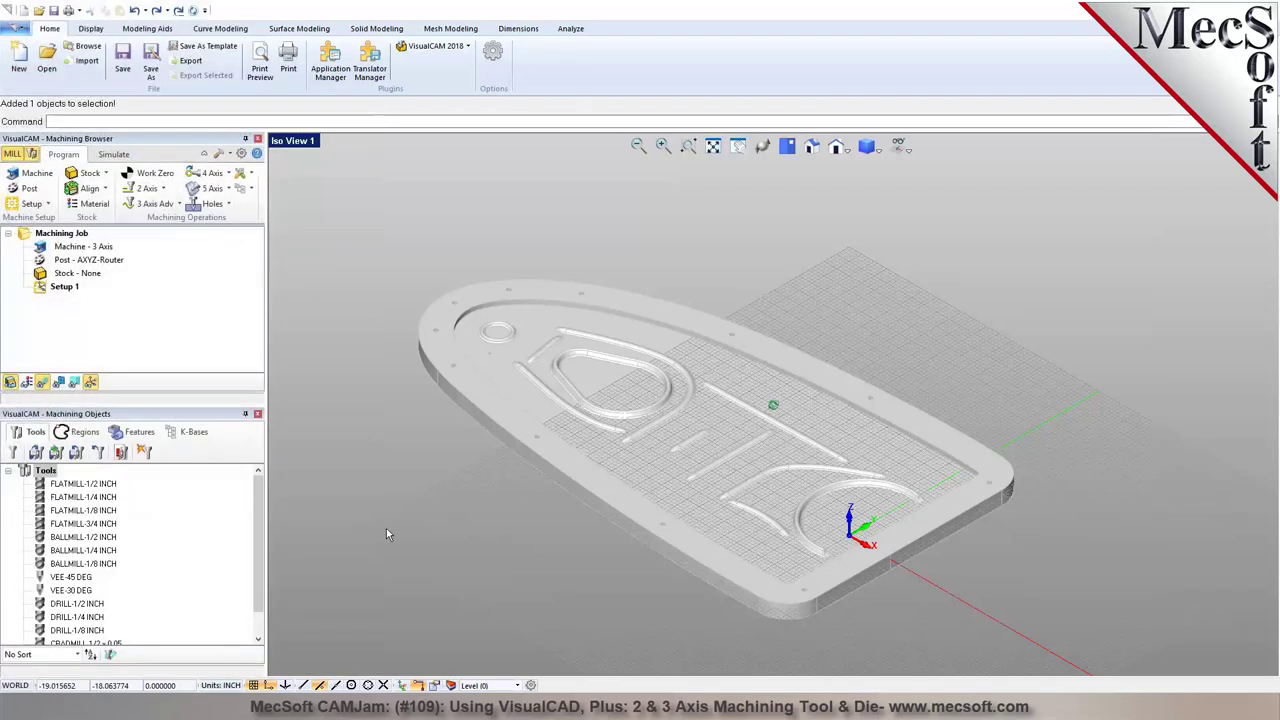
{"action": "left_click", "coordinate": [82, 246]}
{"action": "left_click", "coordinate": [90, 260]}
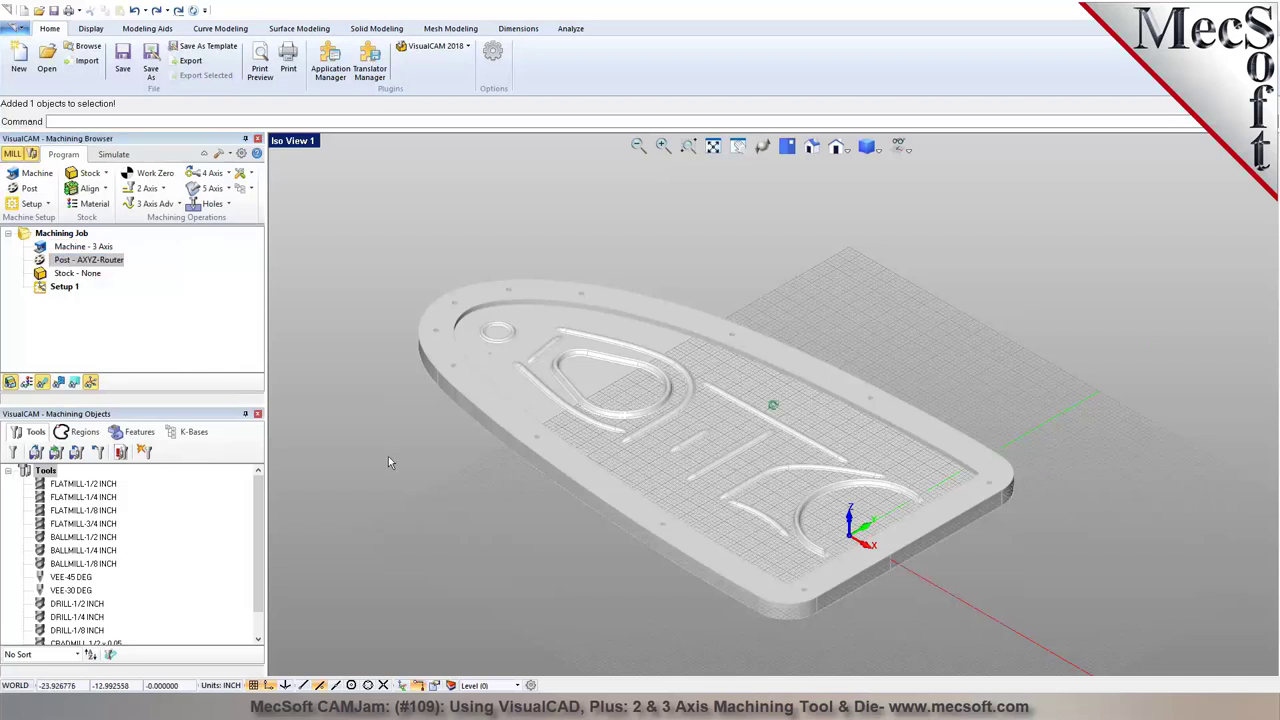
{"action": "left_click", "coordinate": [84, 276]}
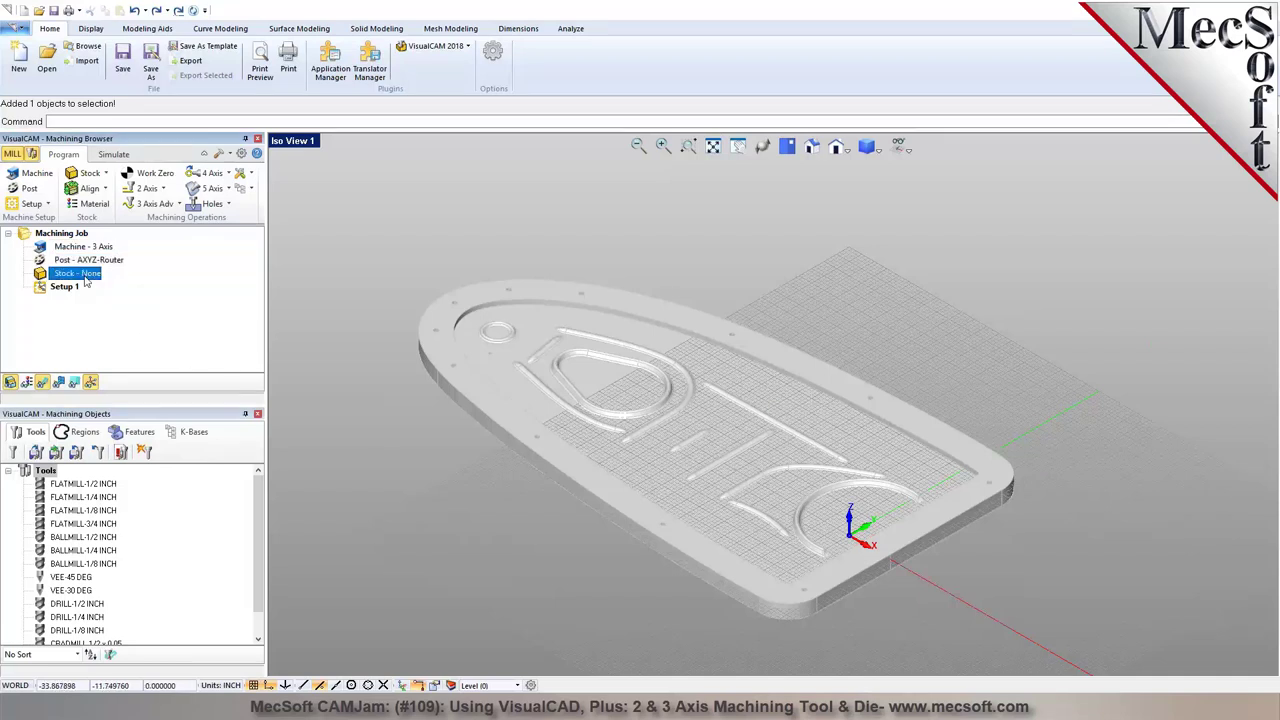
Show the plate in Top View, start a box stock around it, and set the stock height to 1.5 inches
{"action": "left_click", "coordinate": [788, 148]}
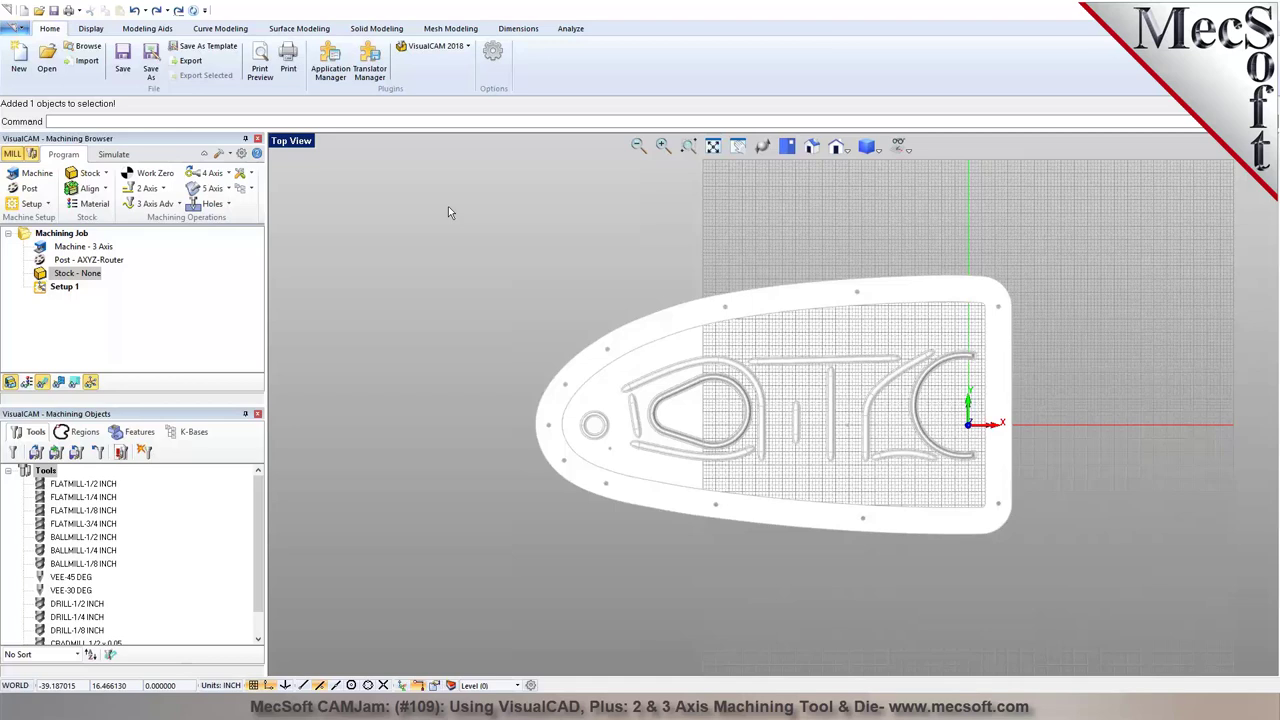
{"action": "left_click", "coordinate": [105, 173]}
{"action": "left_click", "coordinate": [108, 192]}
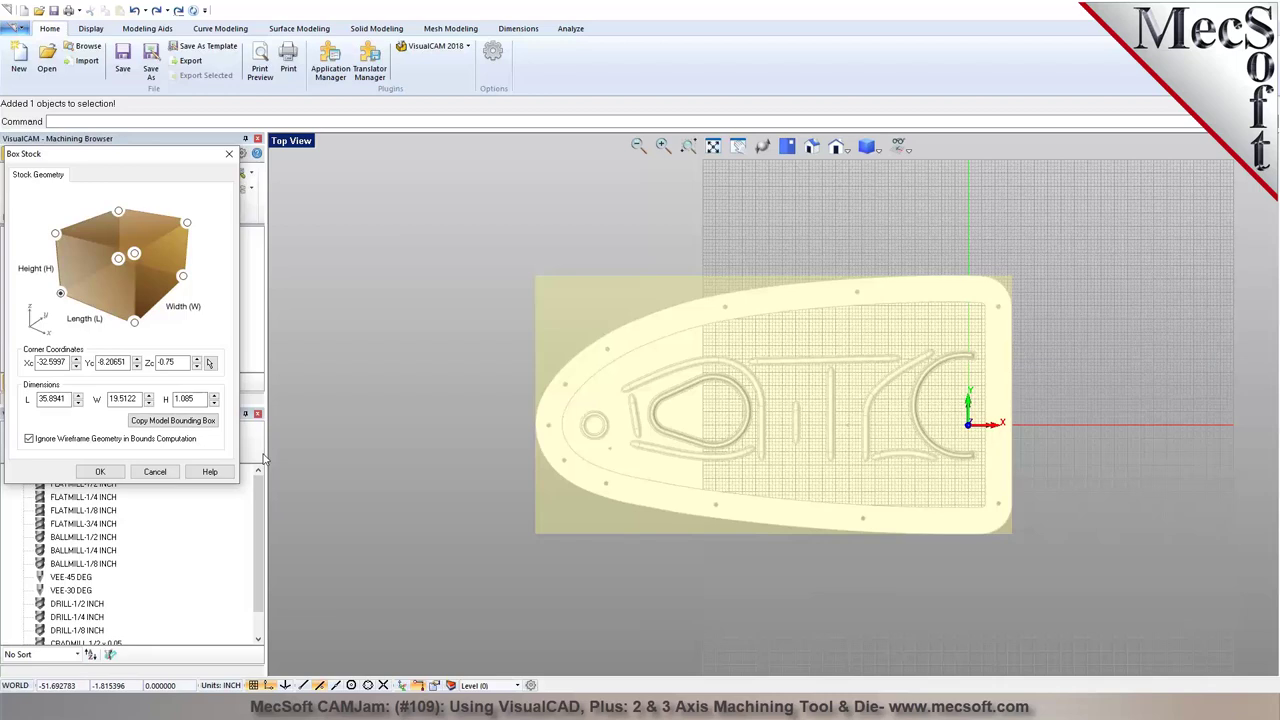
{"action": "double_click", "coordinate": [190, 399]}
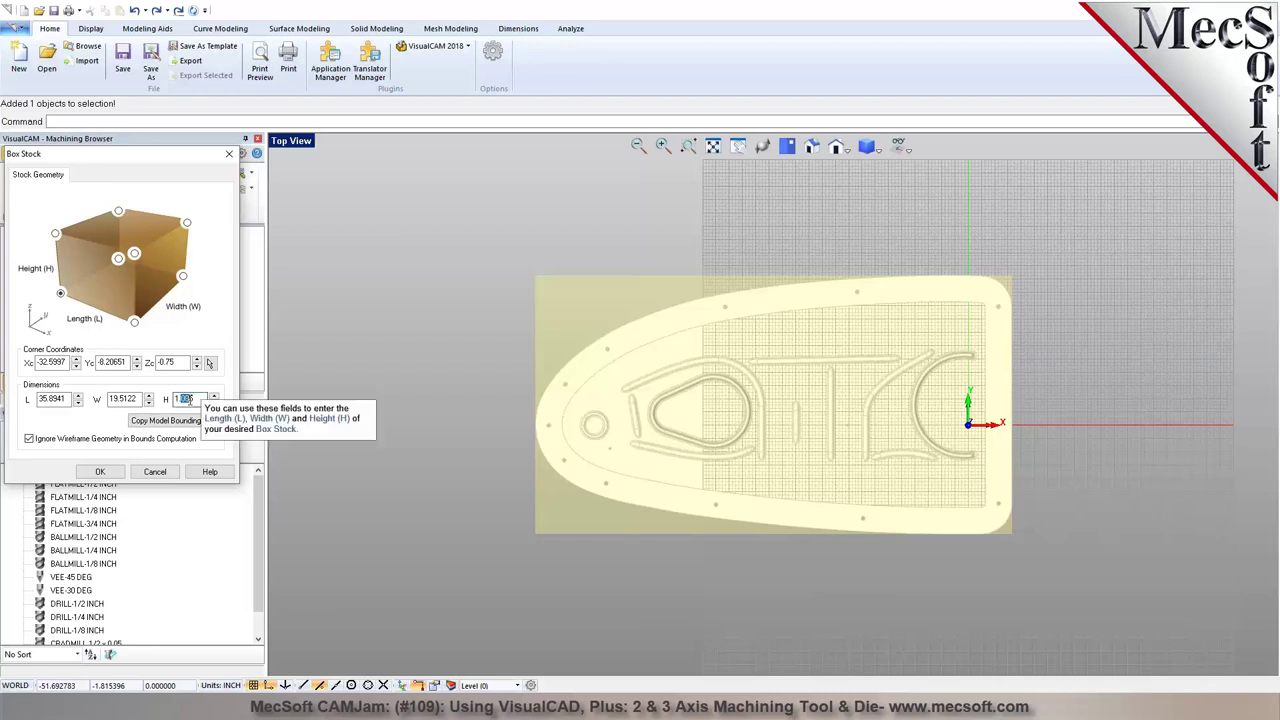
{"action": "type", "text": "1.5"}
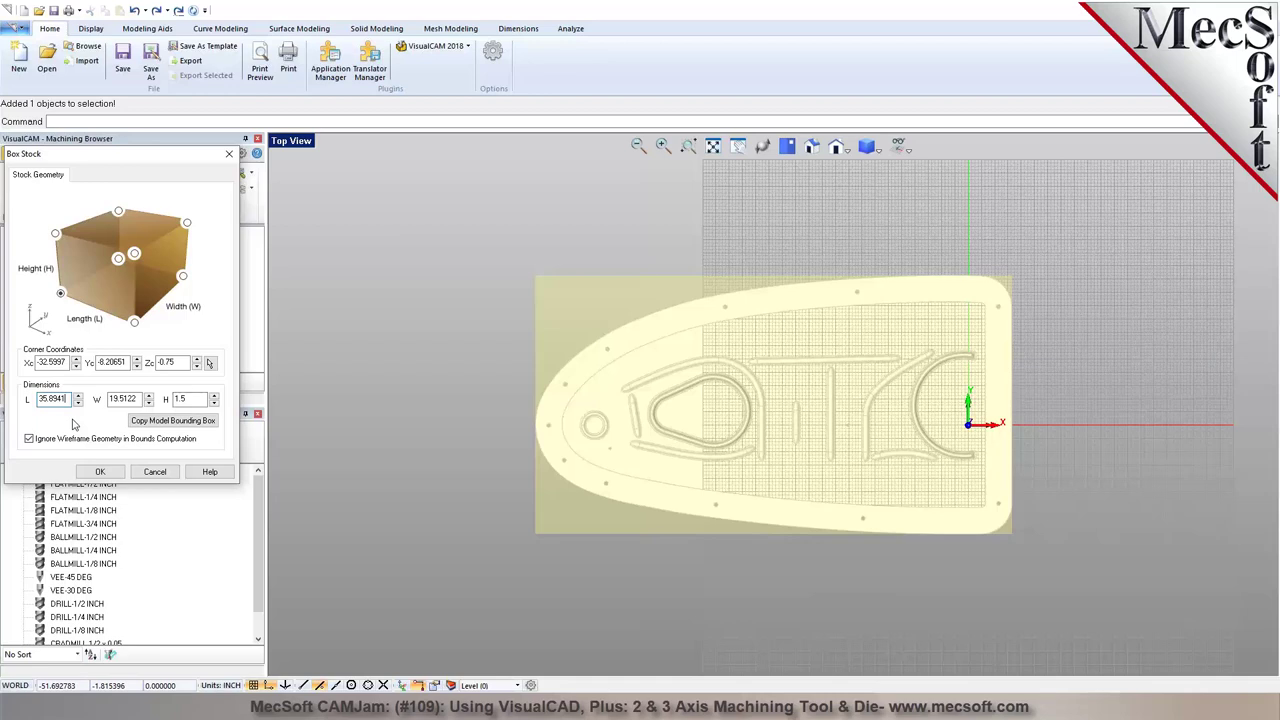
Add 1.5 inches to both the length and the width of the box stock
{"action": "type", "text": "+1.5"}
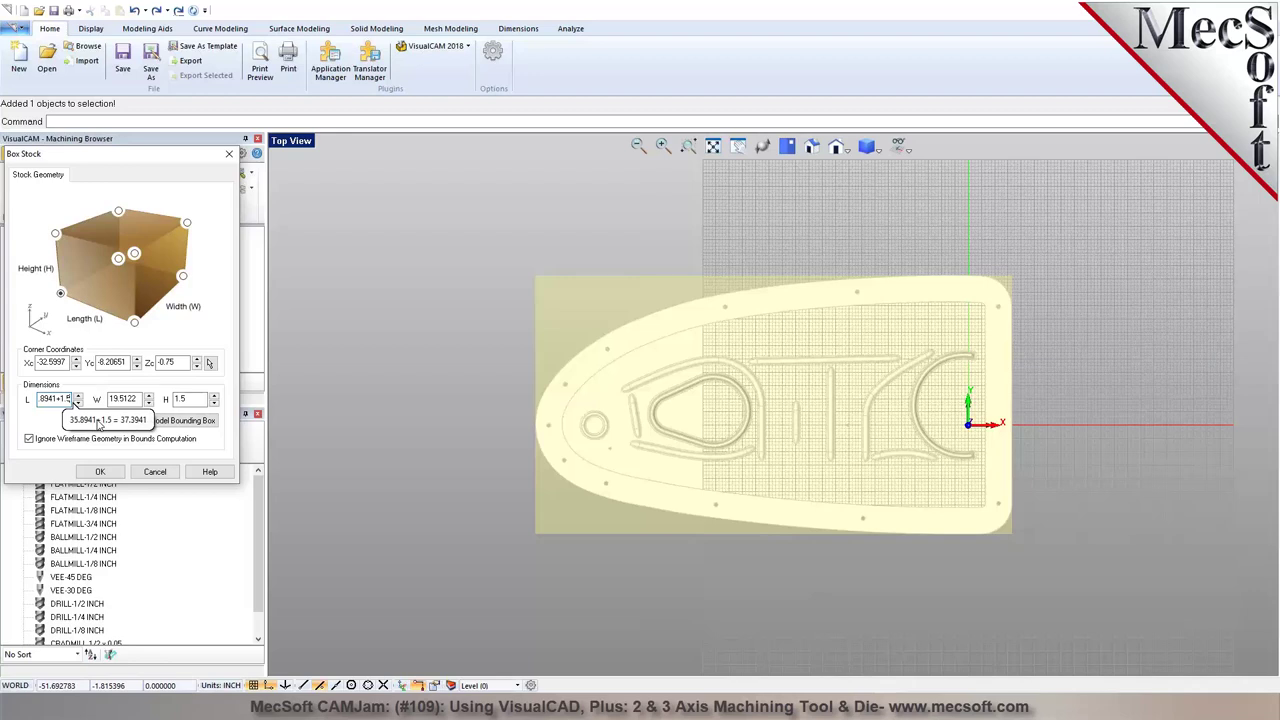
{"action": "key", "text": "Tab"}
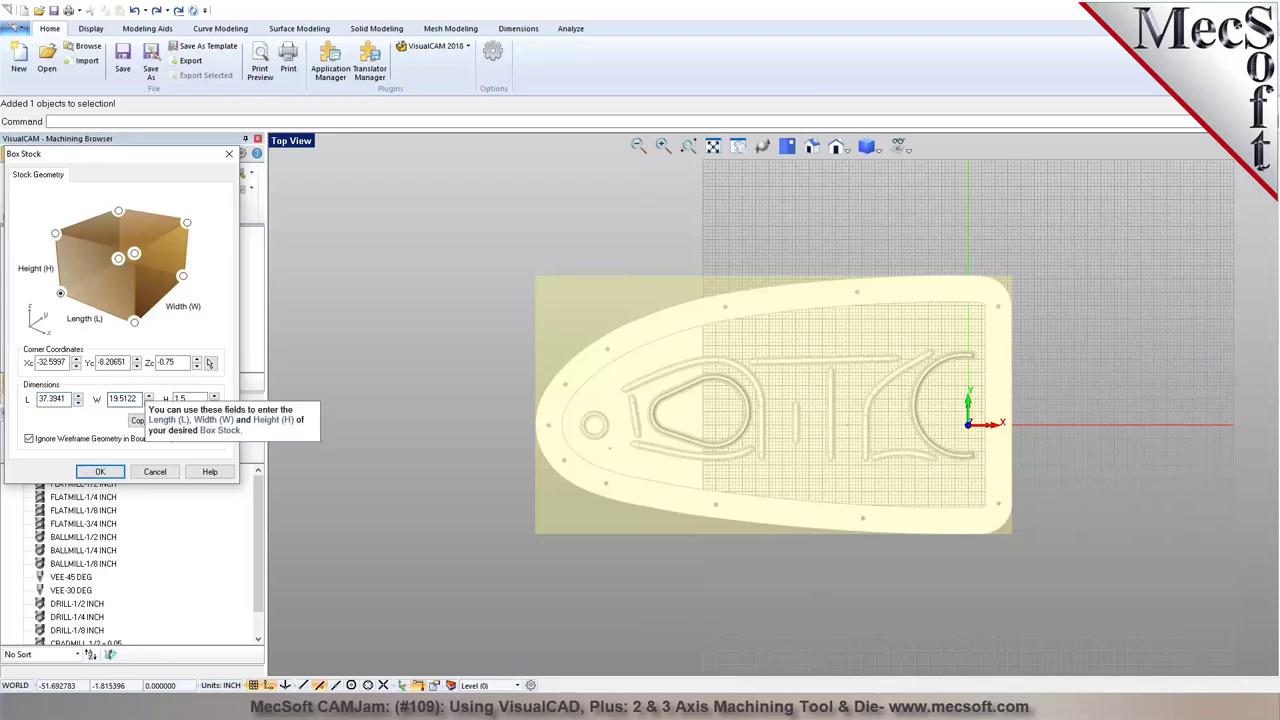
{"action": "type", "text": "+1.5"}
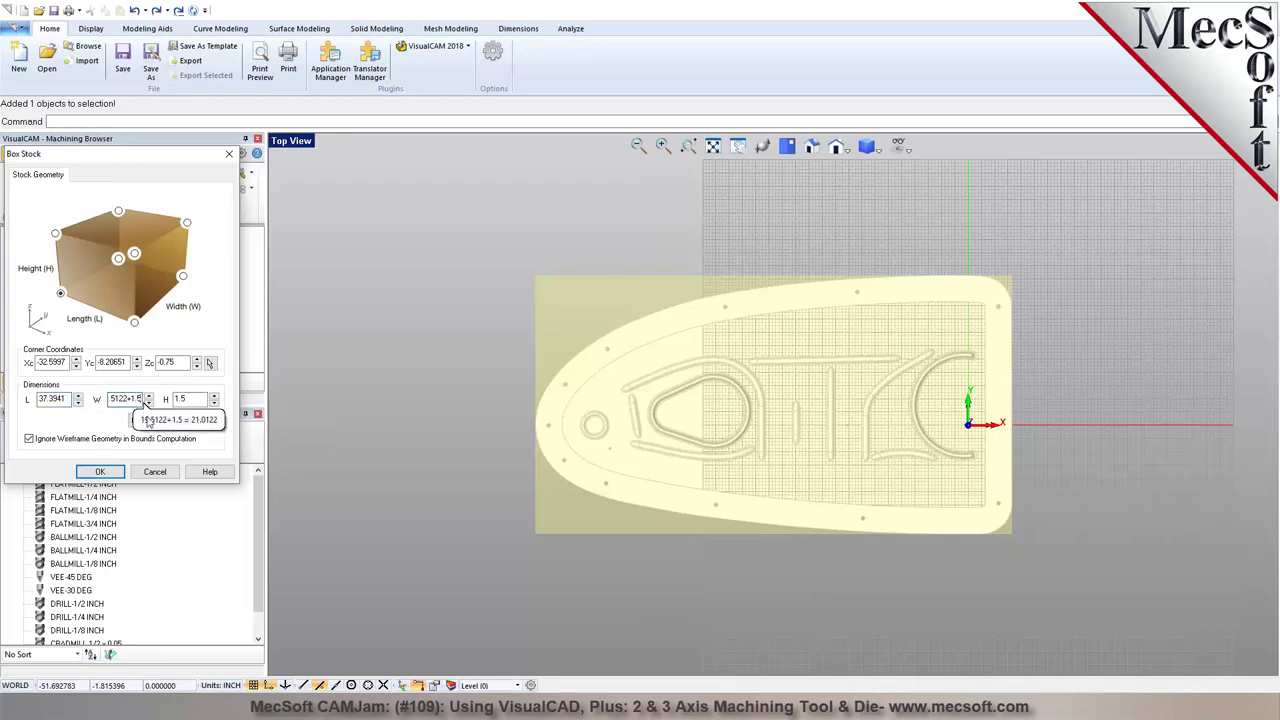
Accept the box stock dimensions and align the stock about the plate with Top Z alignment, centred in XY
{"action": "key", "text": "Return"}
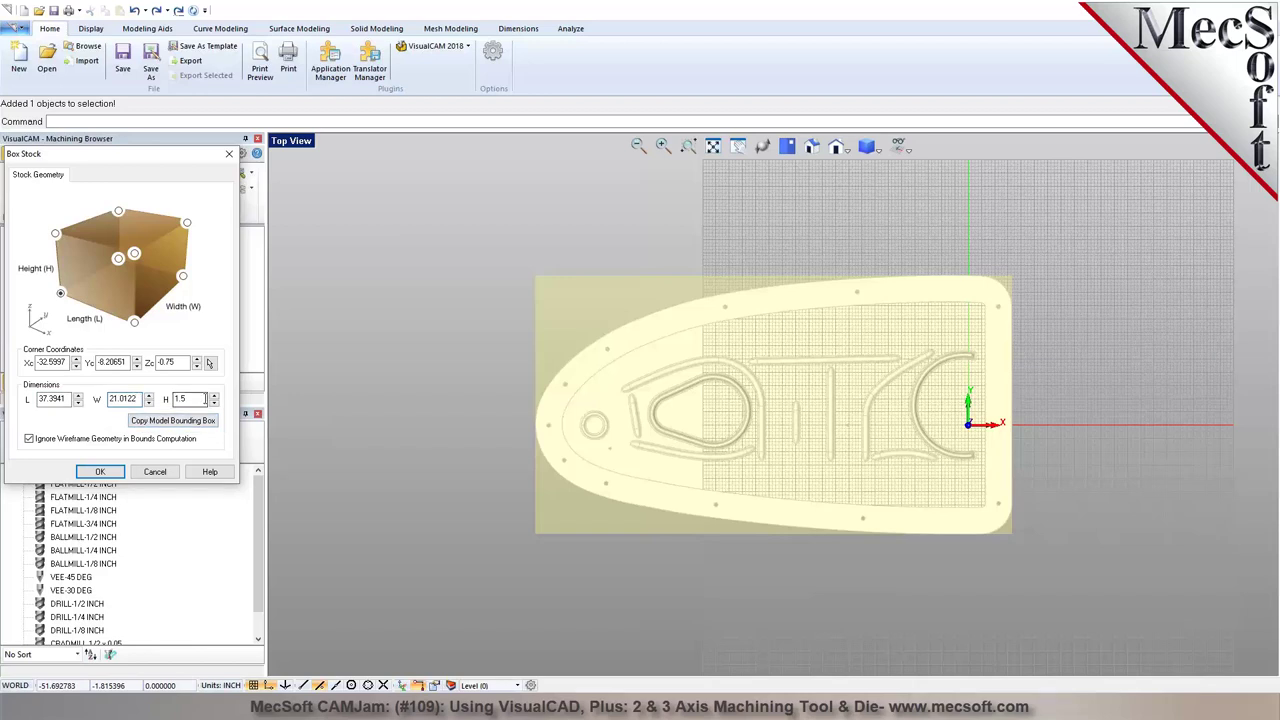
{"action": "left_click", "coordinate": [101, 472]}
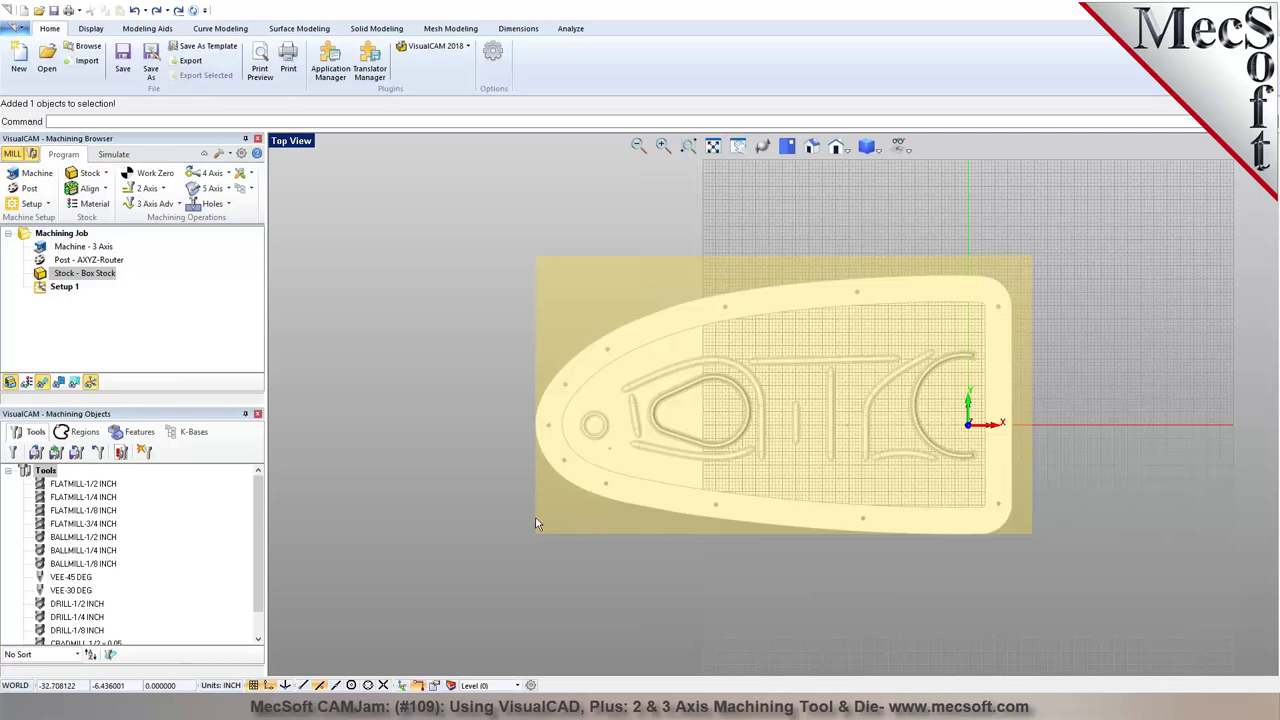
{"action": "left_click", "coordinate": [86, 189]}
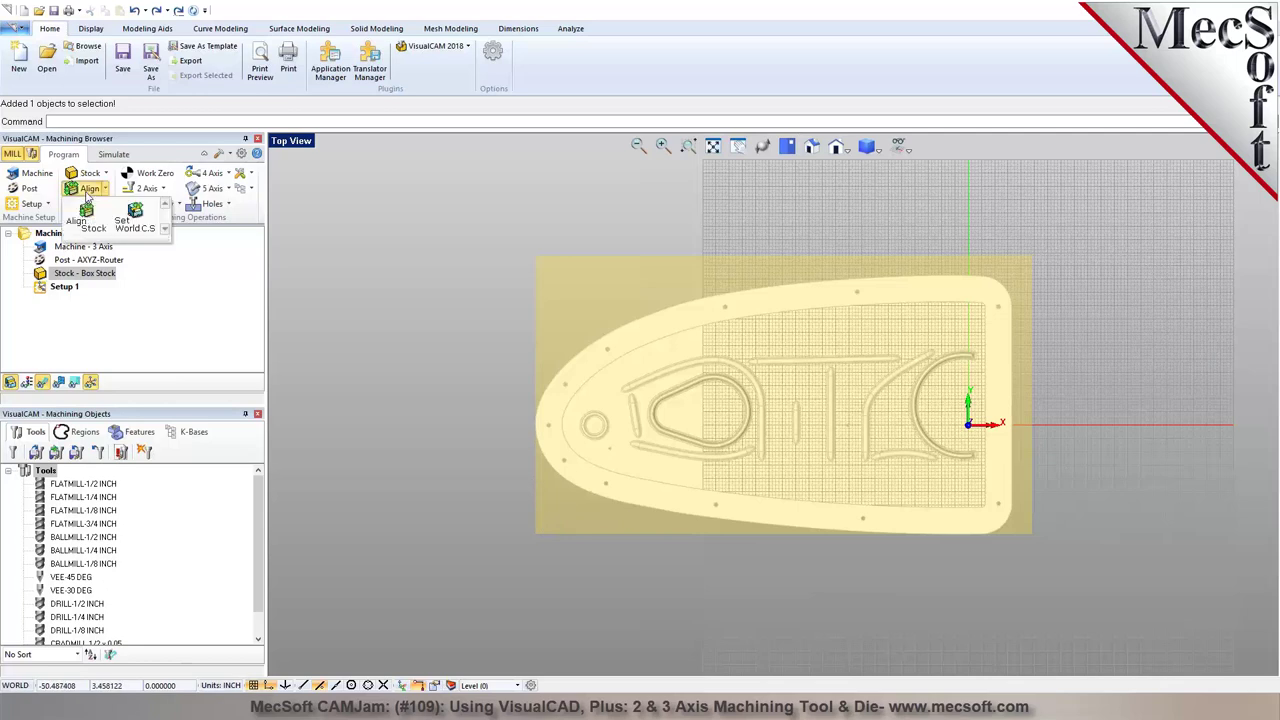
{"action": "left_click", "coordinate": [88, 219]}
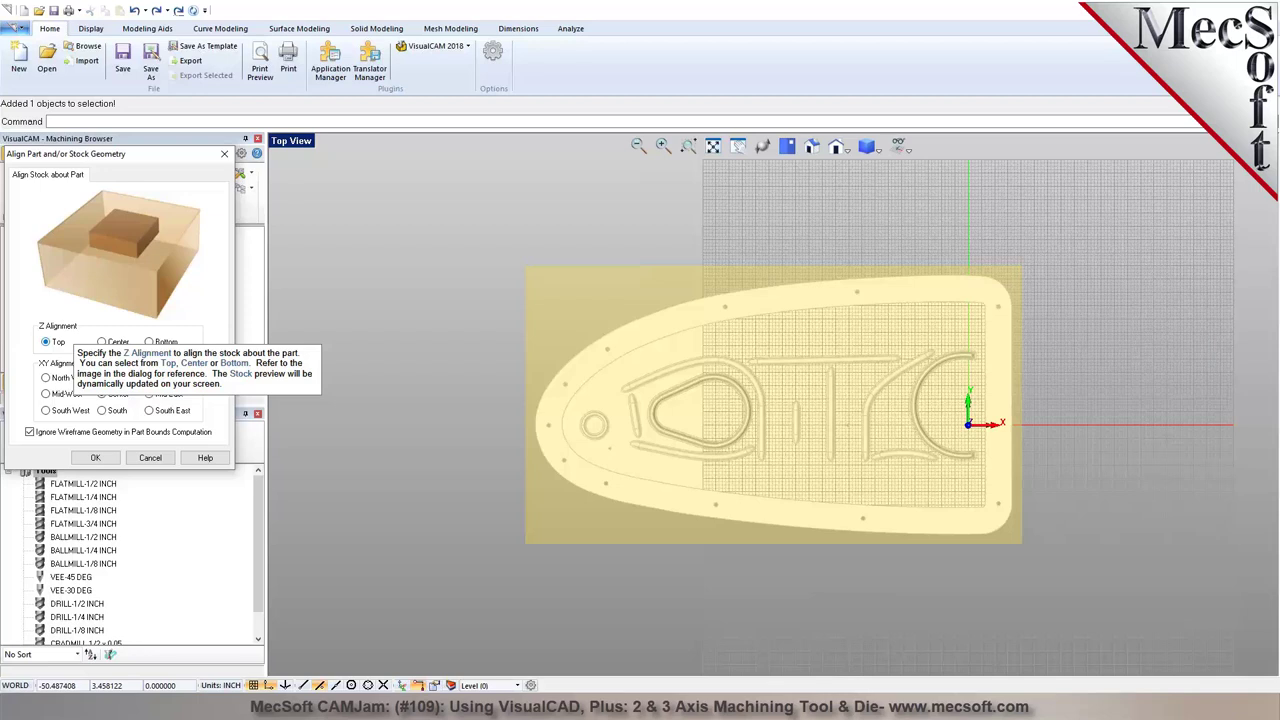
{"action": "left_click", "coordinate": [97, 457]}
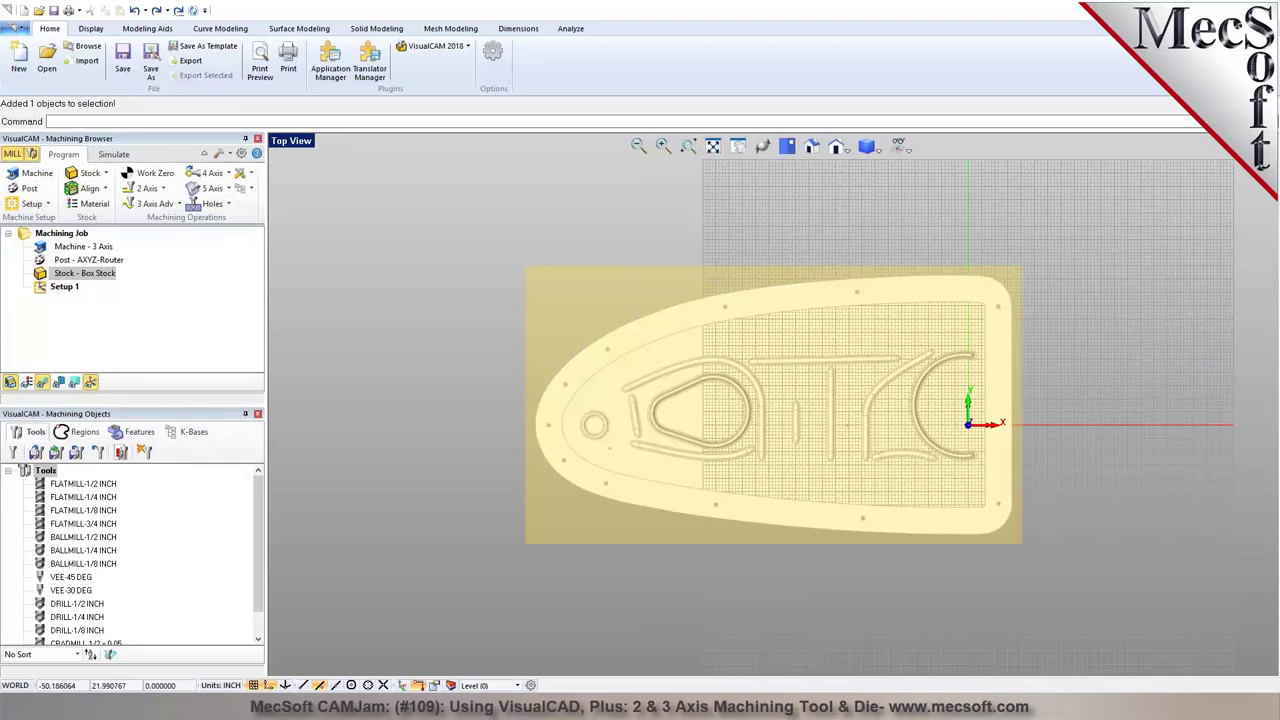
Split the display into a Quad Viewport and examine the plate's height within the stock in the Right View
{"action": "left_click", "coordinate": [291, 141]}
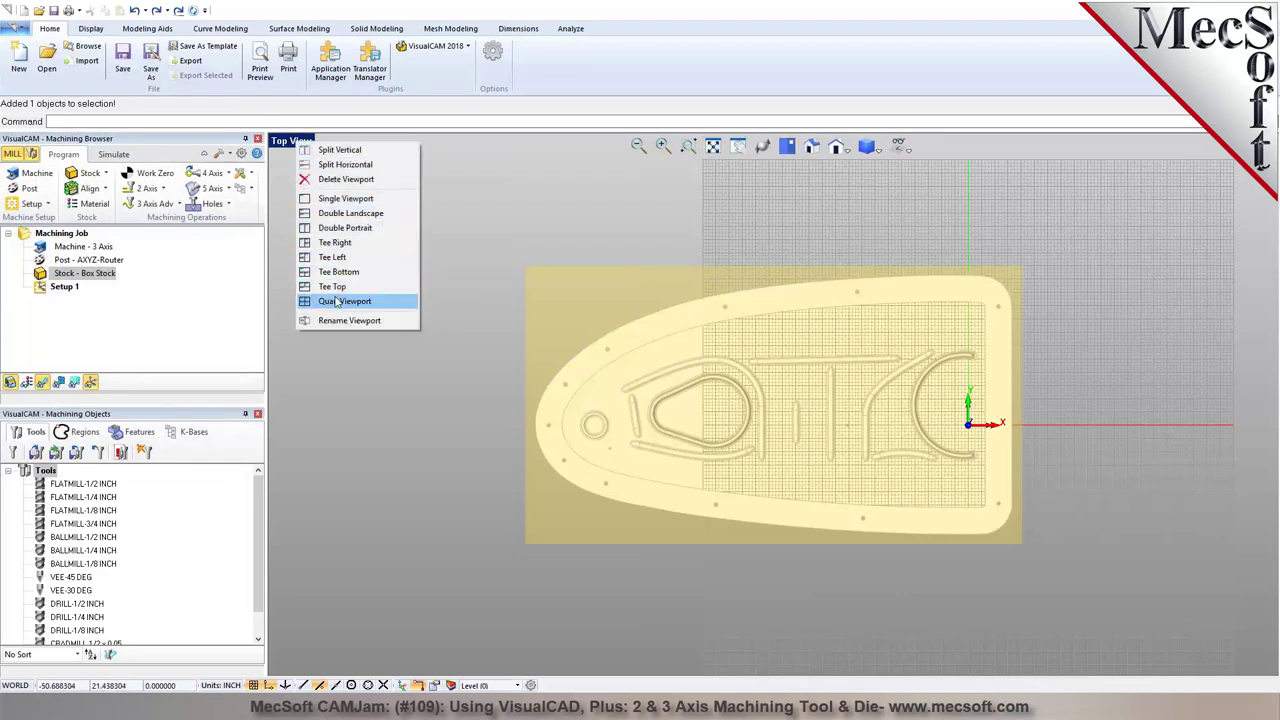
{"action": "left_click", "coordinate": [445, 280]}
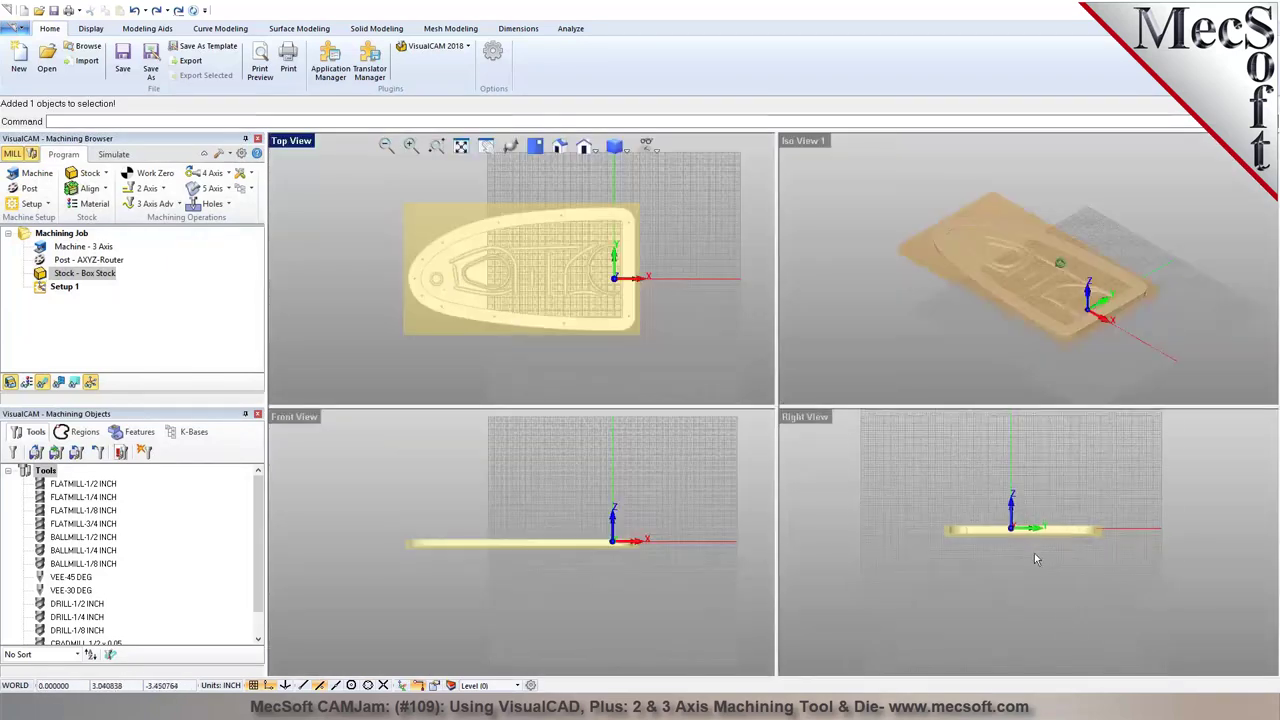
{"action": "scroll", "coordinate": [1003, 520], "scroll_direction": "up", "scroll_amount": 5}
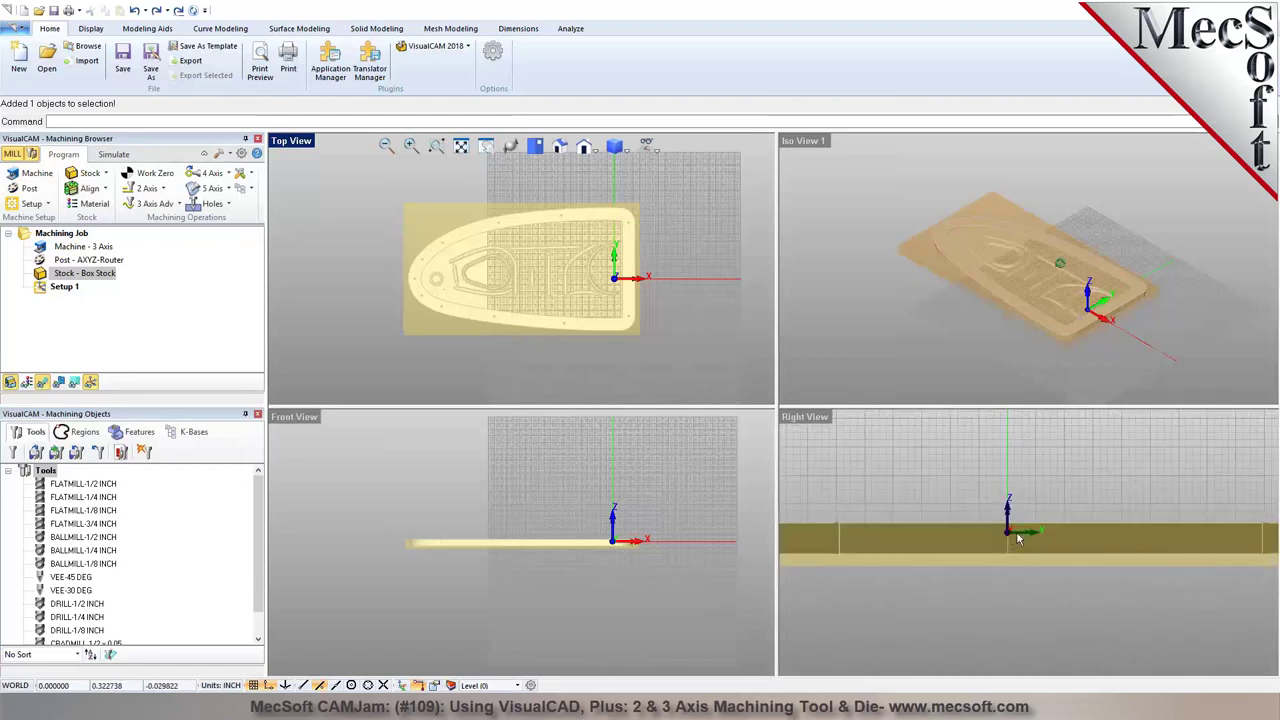
{"action": "scroll", "coordinate": [1010, 530], "scroll_direction": "up", "scroll_amount": 2}
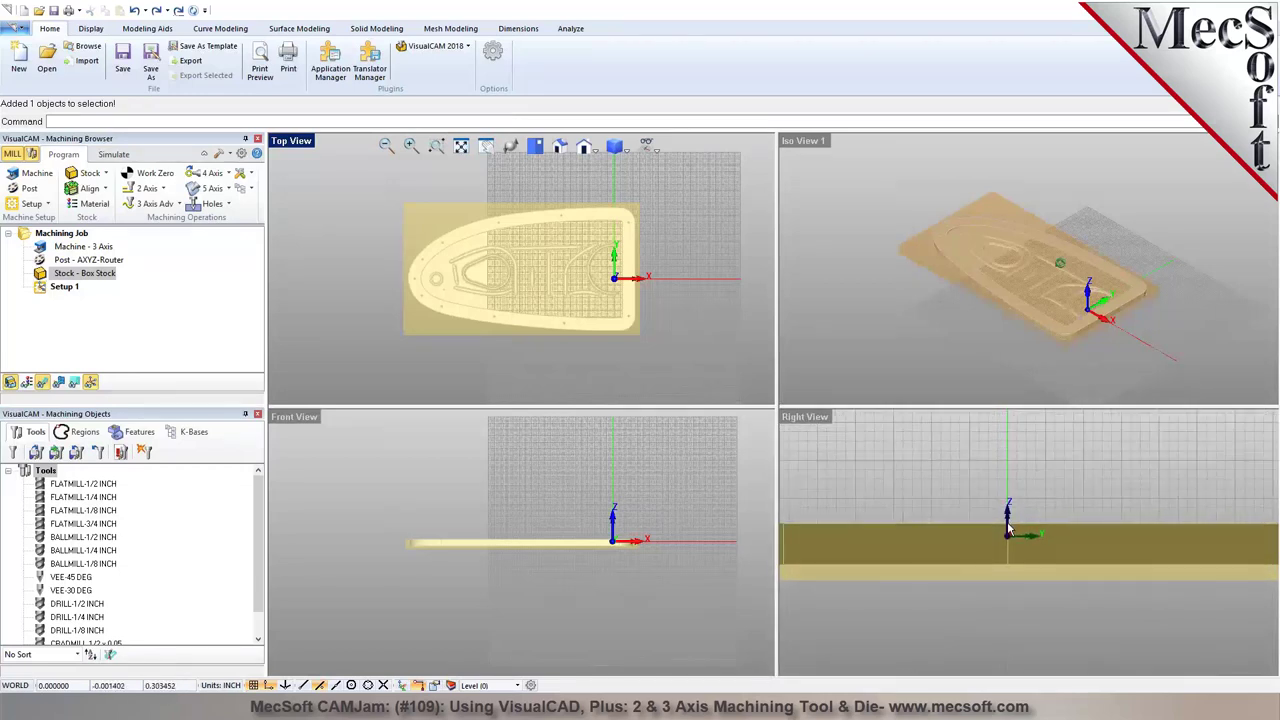
{"action": "scroll", "coordinate": [990, 515], "scroll_direction": "down", "scroll_amount": 3}
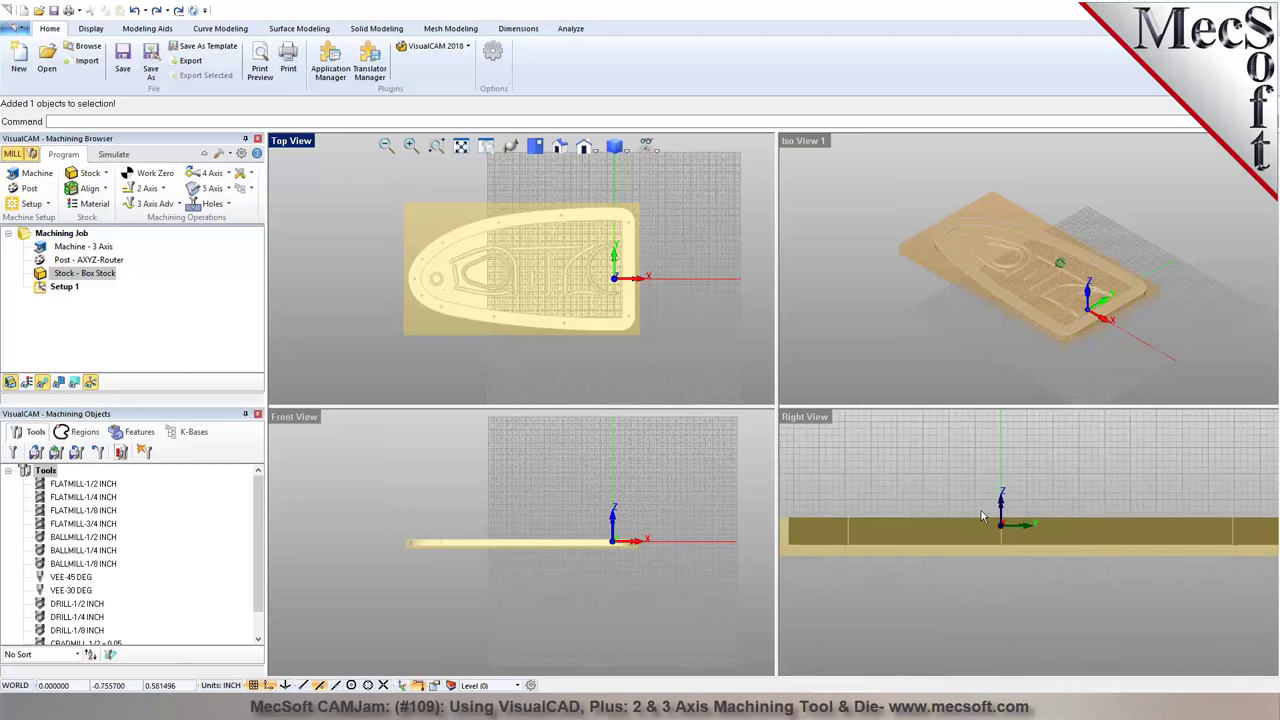
{"action": "scroll", "coordinate": [962, 508], "scroll_direction": "down", "scroll_amount": 3}
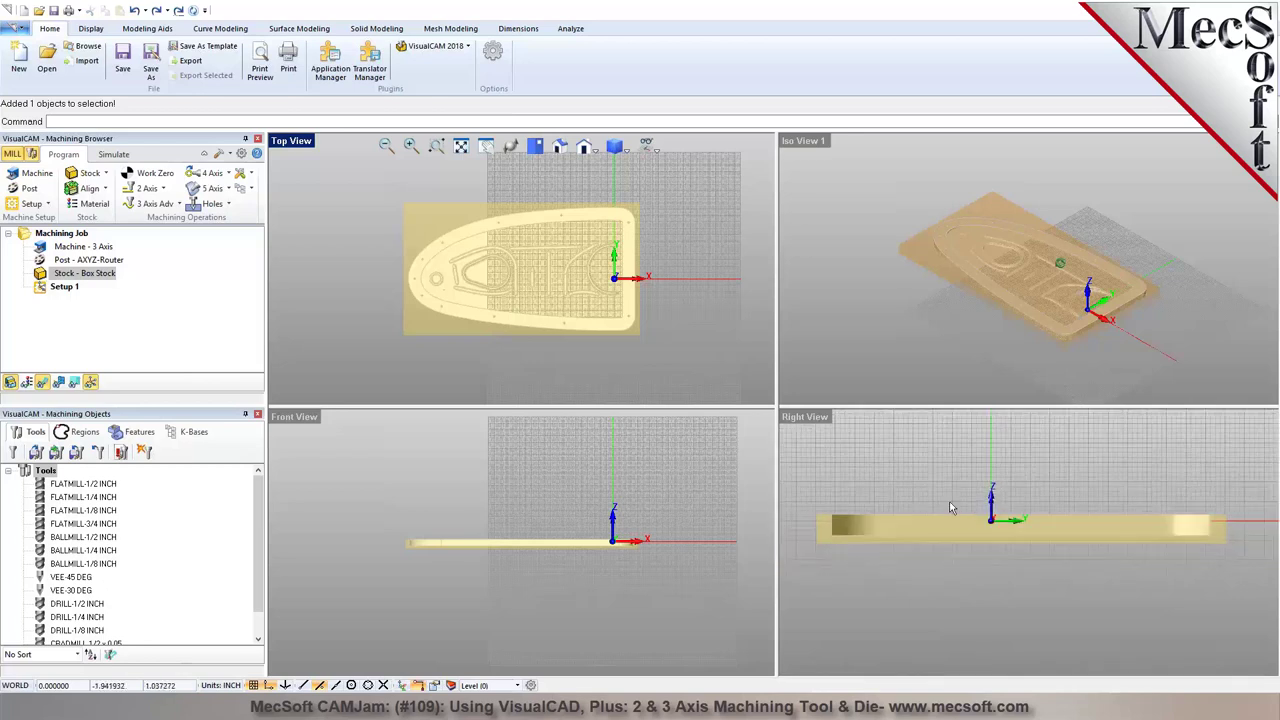
Select the whole plate in the Right View and move it -.05 inch along Z with the manipulator
{"action": "left_click_drag", "start_coordinate": [804, 480], "coordinate": [1227, 603]}
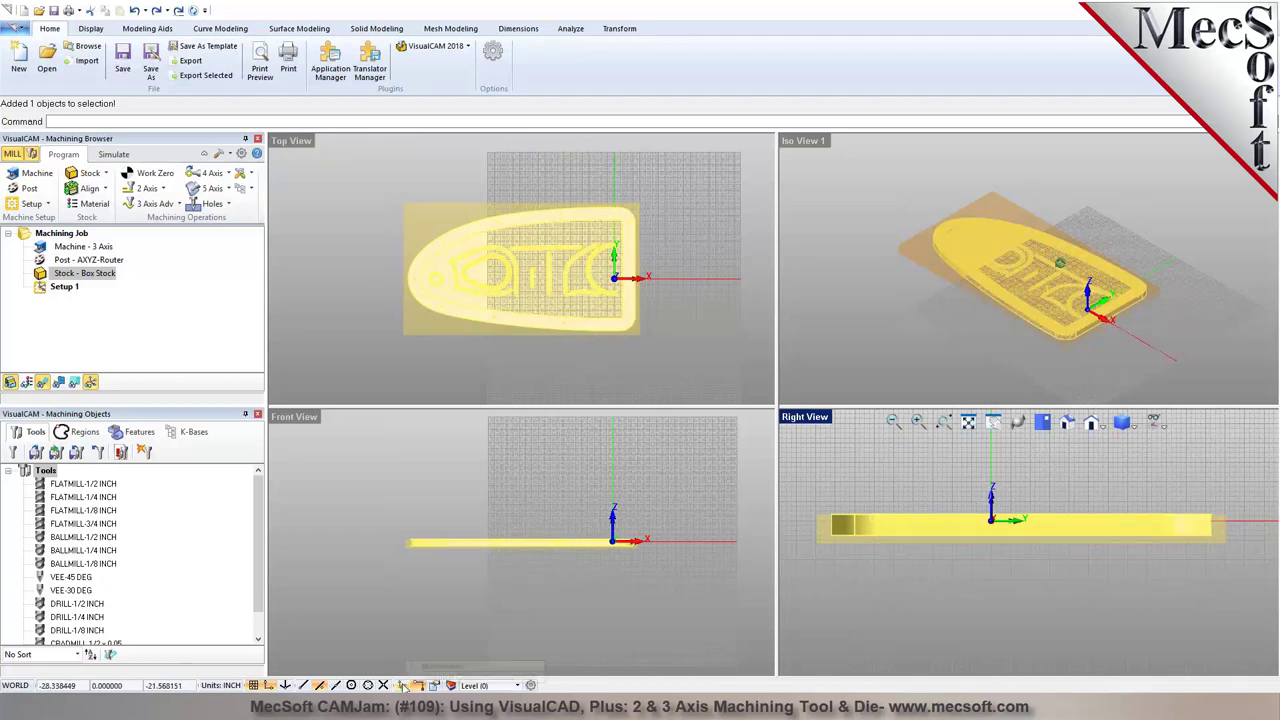
{"action": "left_click", "coordinate": [401, 685]}
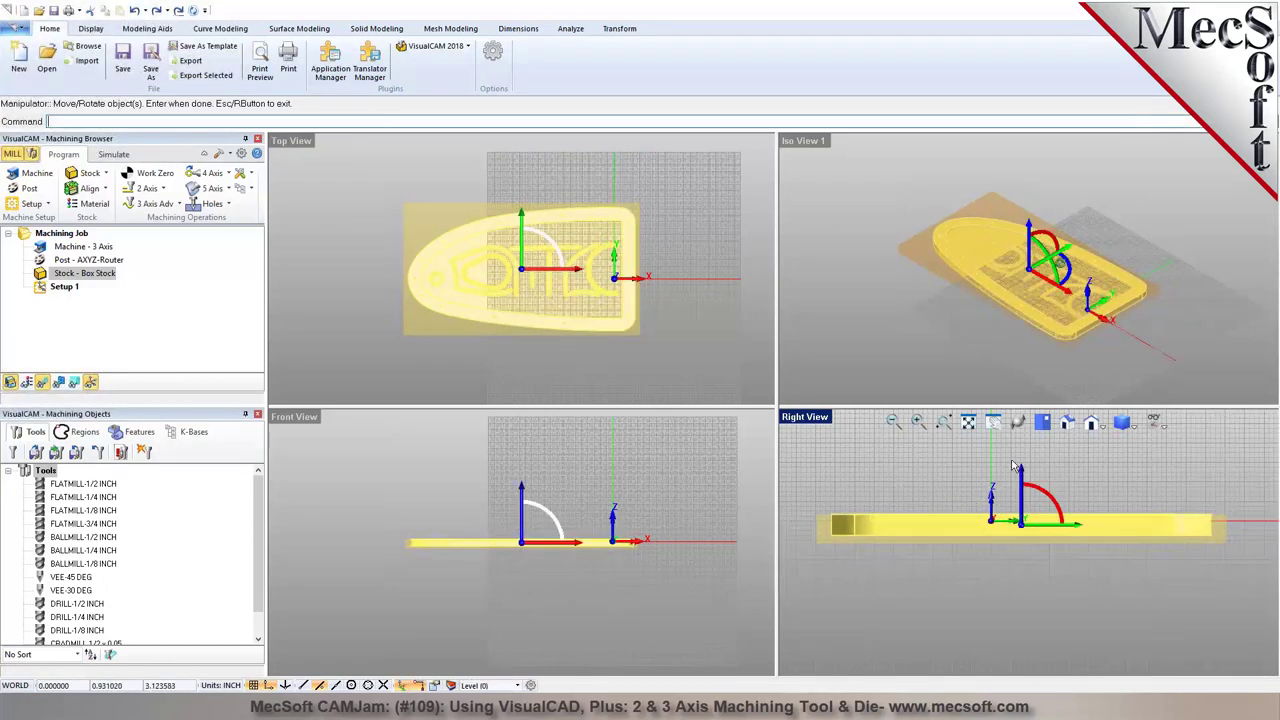
{"action": "left_click", "coordinate": [1022, 470]}
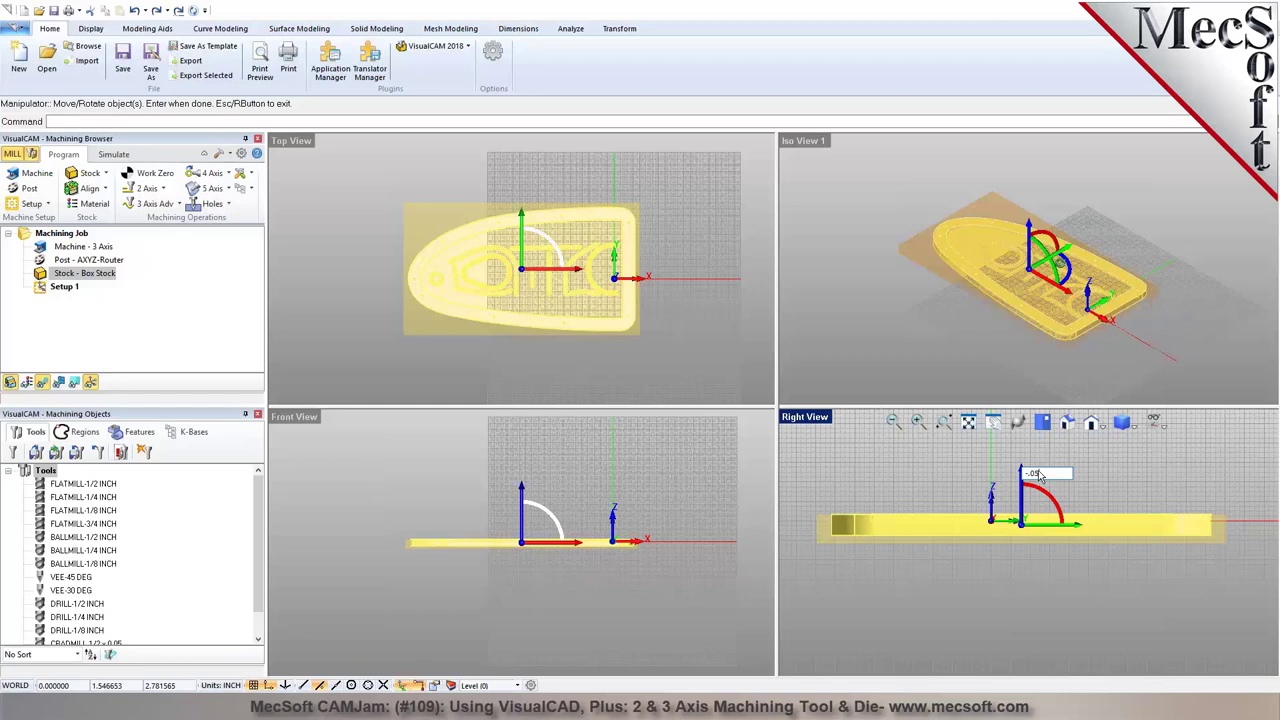
{"action": "key", "text": "Return"}
{"action": "key", "text": "Return"}
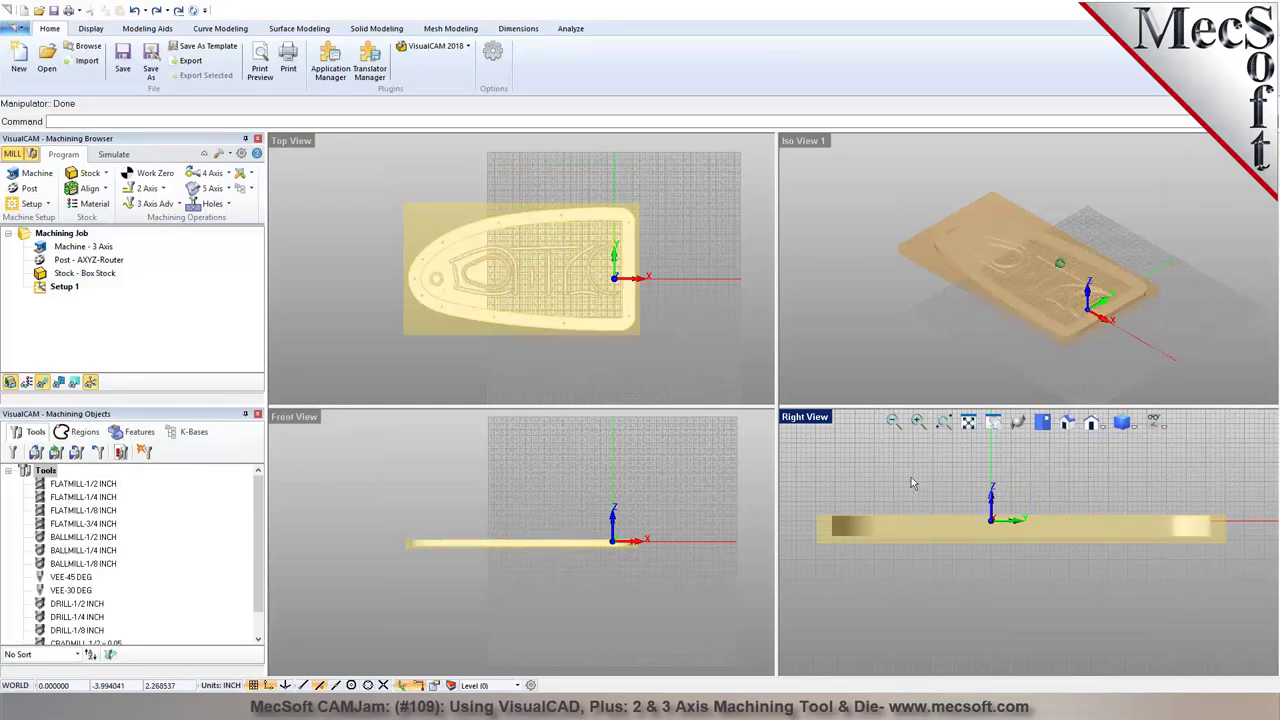
Examine the clearance between the plate and the stock top in the Right View, and enlarge the Iso View to full size
{"action": "scroll", "coordinate": [830, 518], "scroll_direction": "up", "scroll_amount": 3}
{"action": "scroll", "coordinate": [838, 518], "scroll_direction": "up", "scroll_amount": 5}
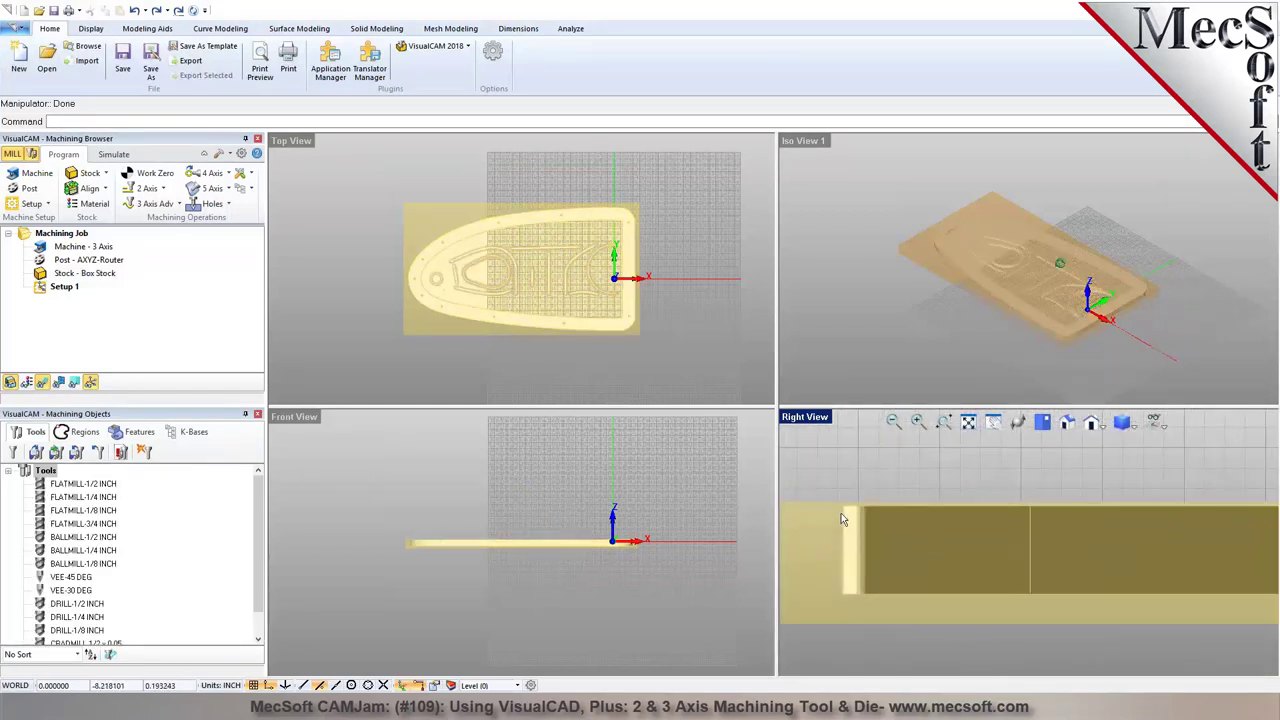
{"action": "scroll", "coordinate": [841, 518], "scroll_direction": "up", "scroll_amount": 1}
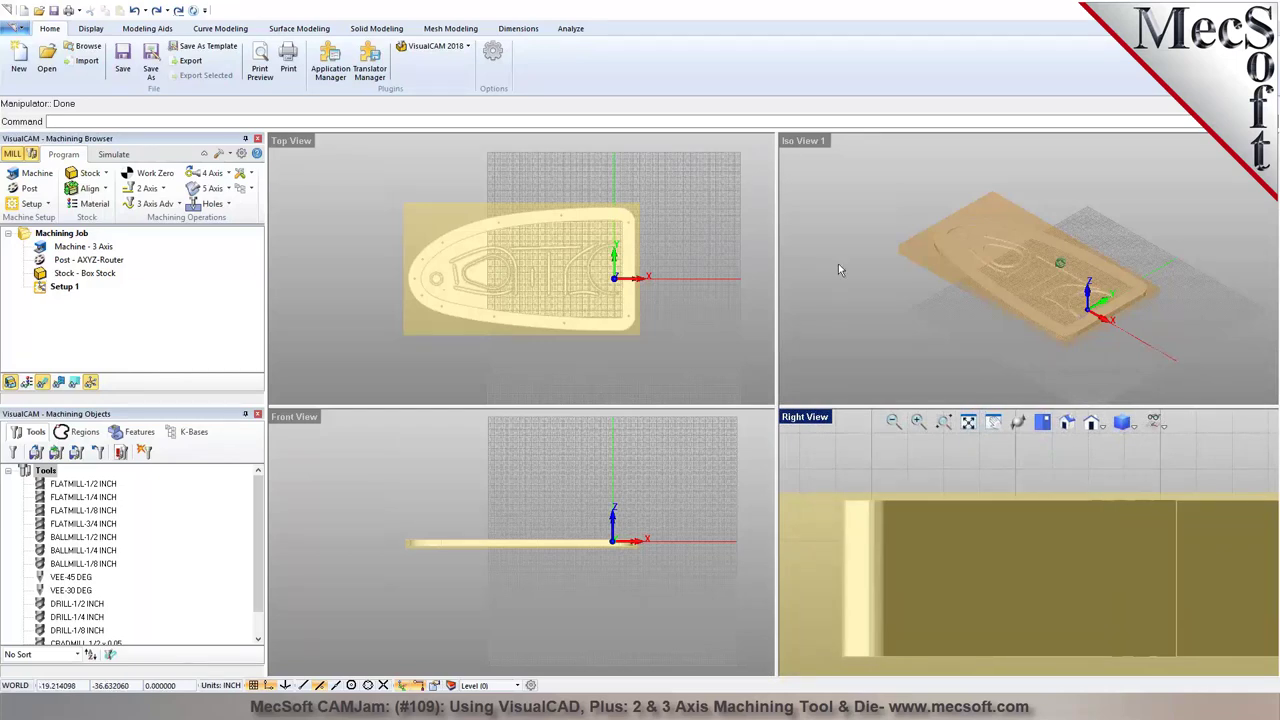
{"action": "double_click", "coordinate": [804, 141]}
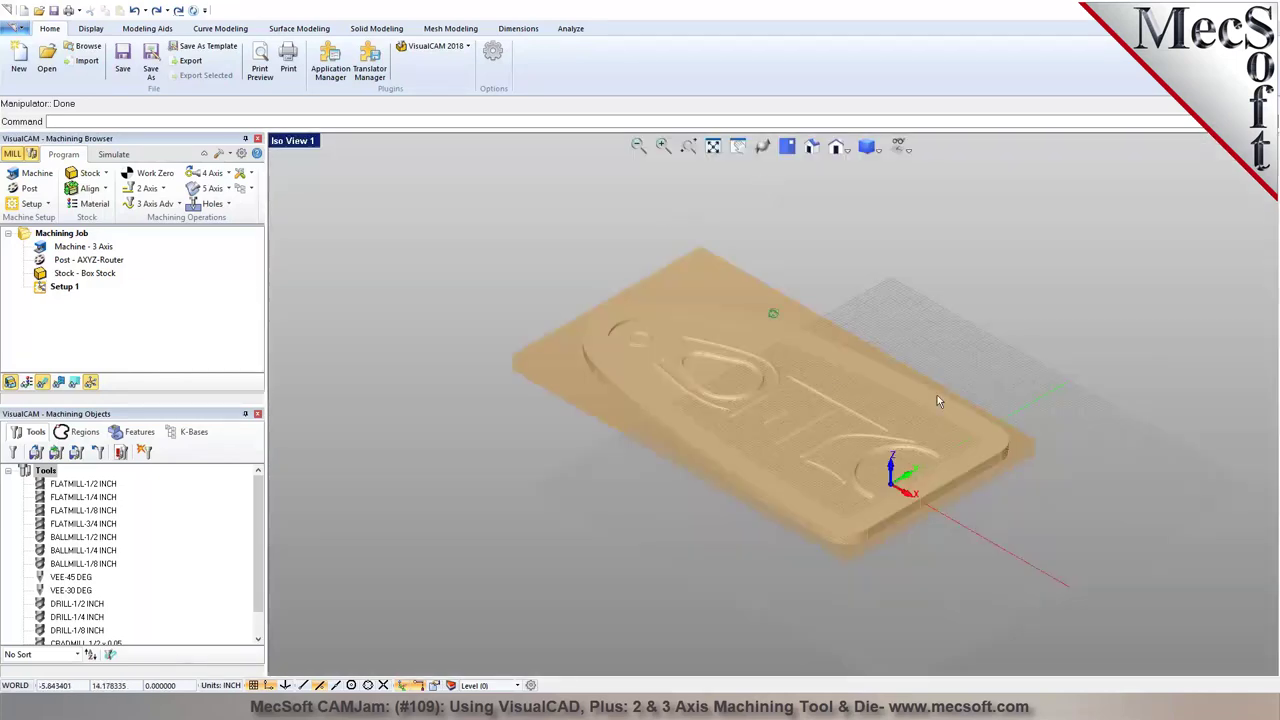
{"action": "scroll", "coordinate": [937, 395], "scroll_direction": "up", "scroll_amount": 2}
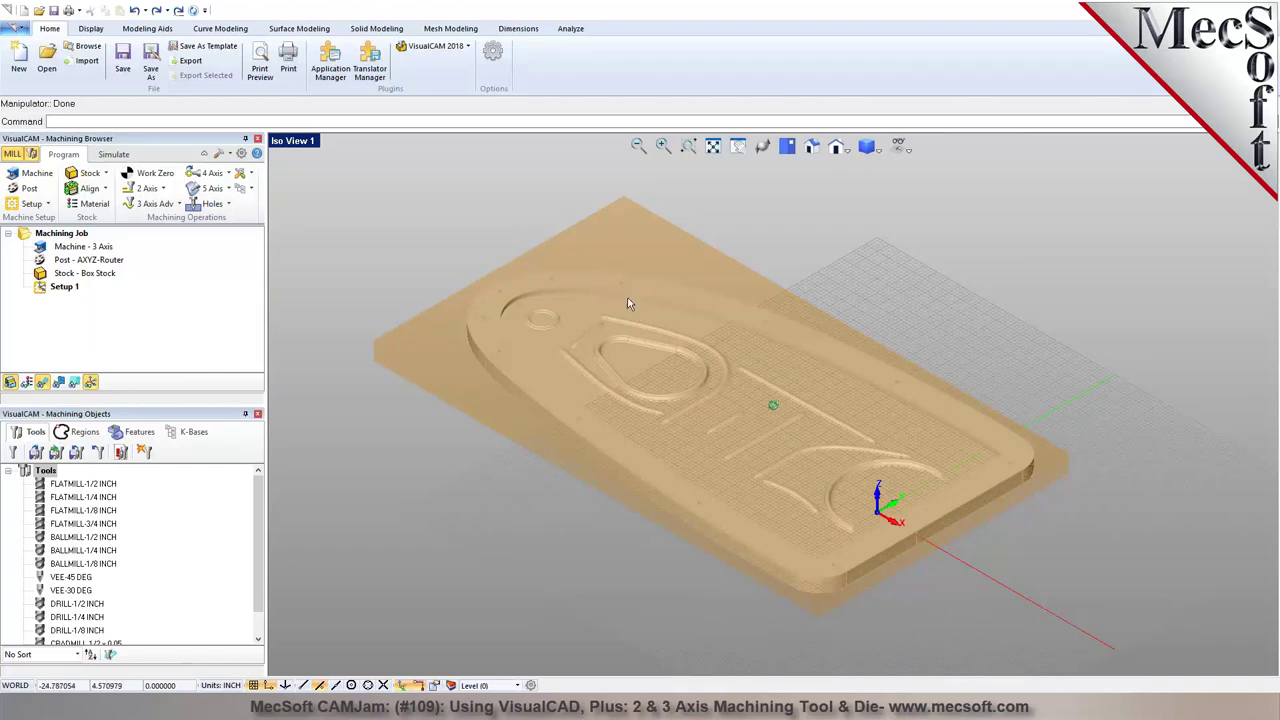
Save the part as 12061.vcp in the customer's folder
{"action": "left_click", "coordinate": [123, 66]}
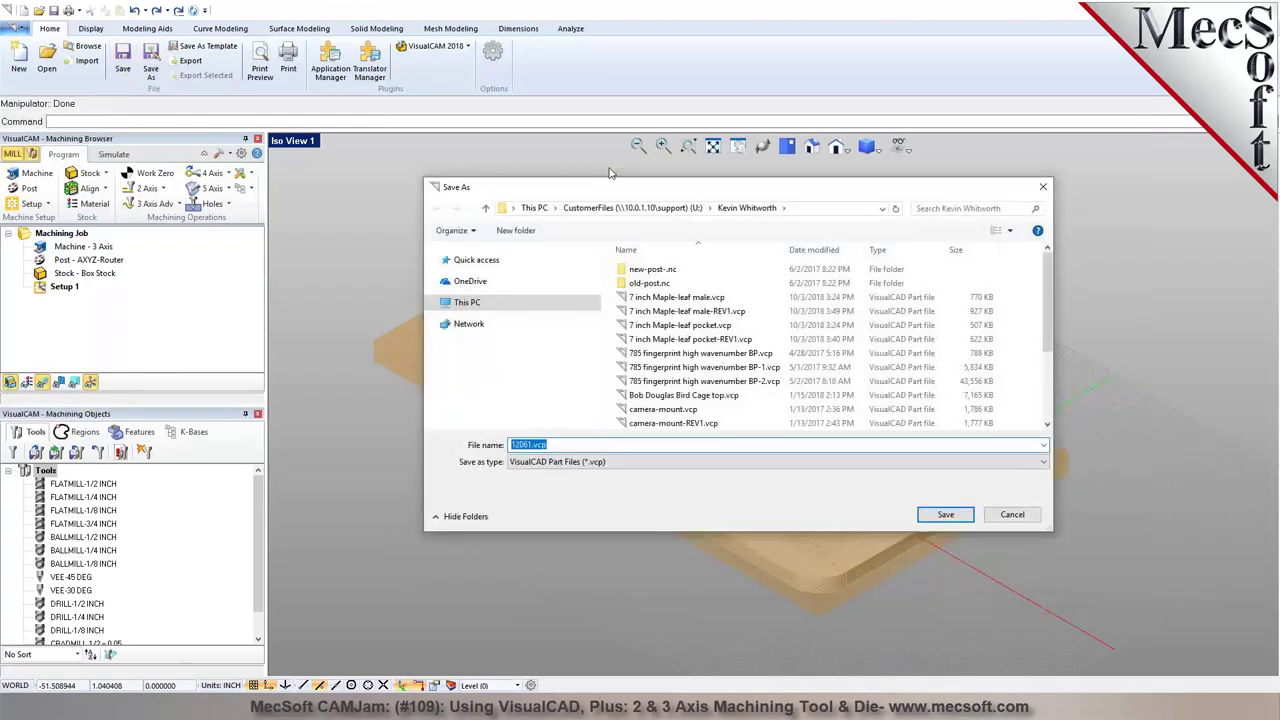
{"action": "left_click", "coordinate": [620, 207]}
{"action": "left_click", "coordinate": [467, 302]}
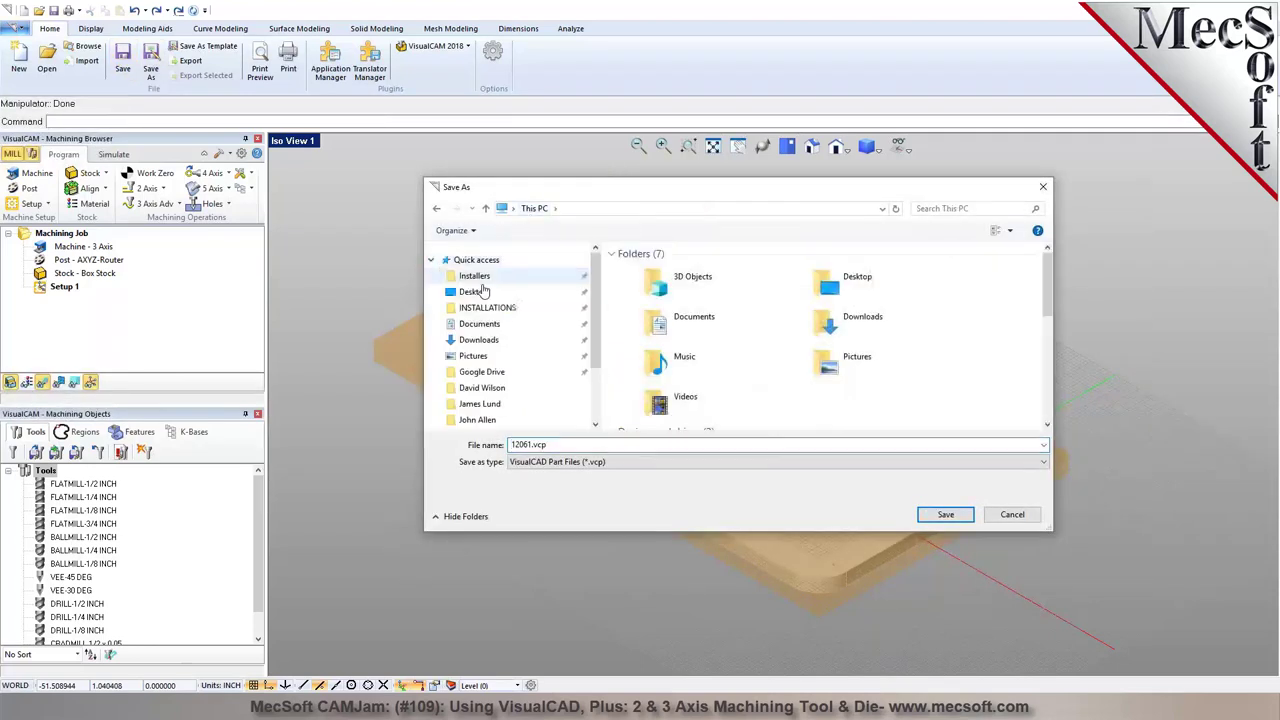
{"action": "left_click", "coordinate": [480, 403]}
{"action": "left_click", "coordinate": [962, 512]}
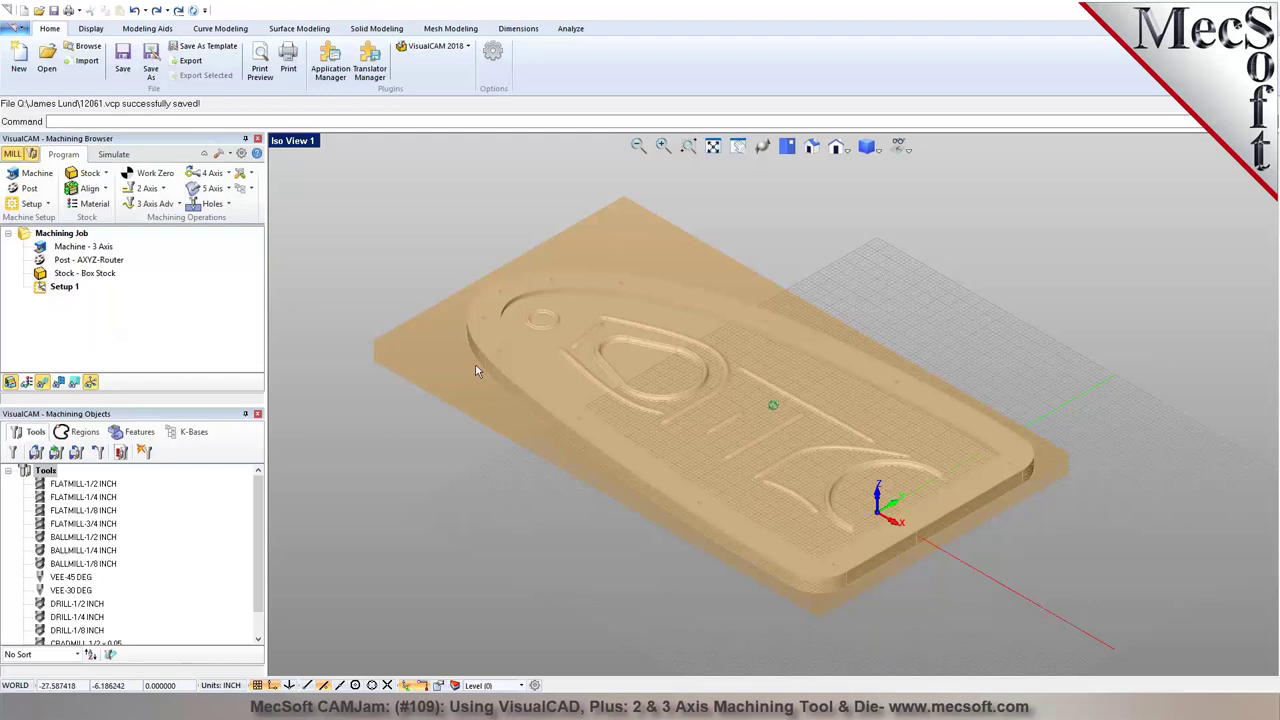
{"action": "left_click", "coordinate": [90, 264]}
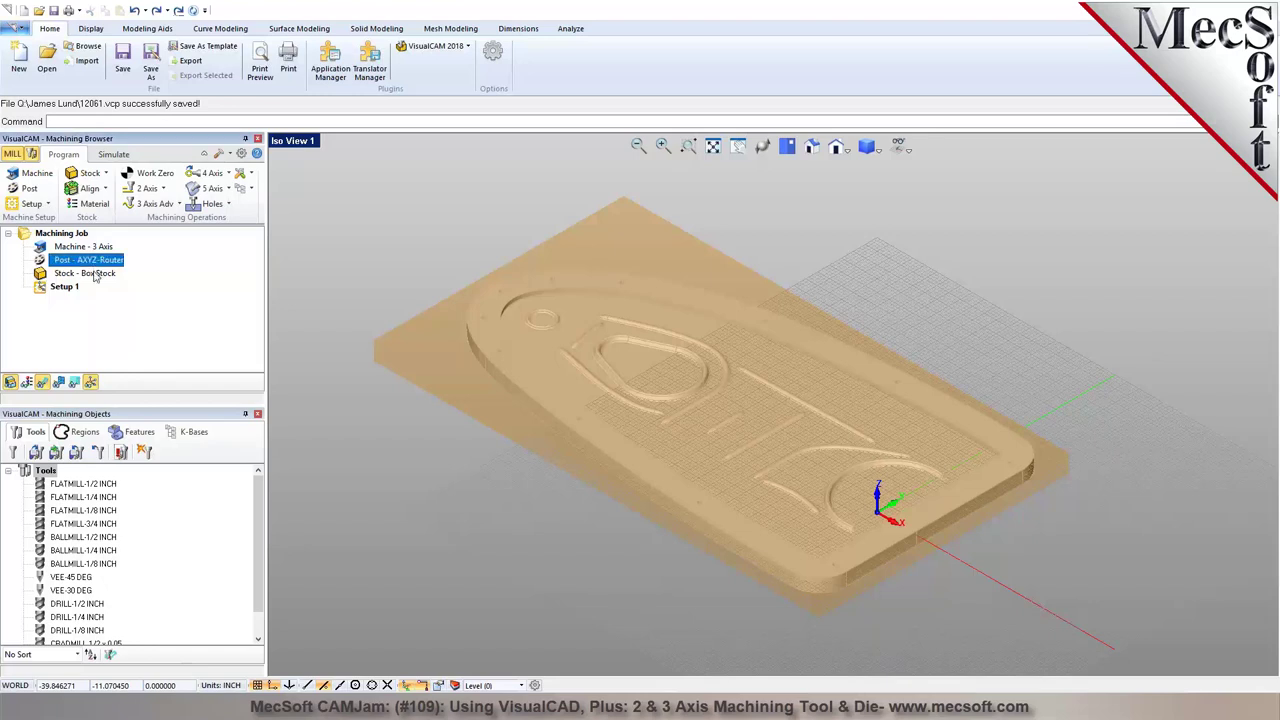
{"action": "left_click", "coordinate": [352, 249]}
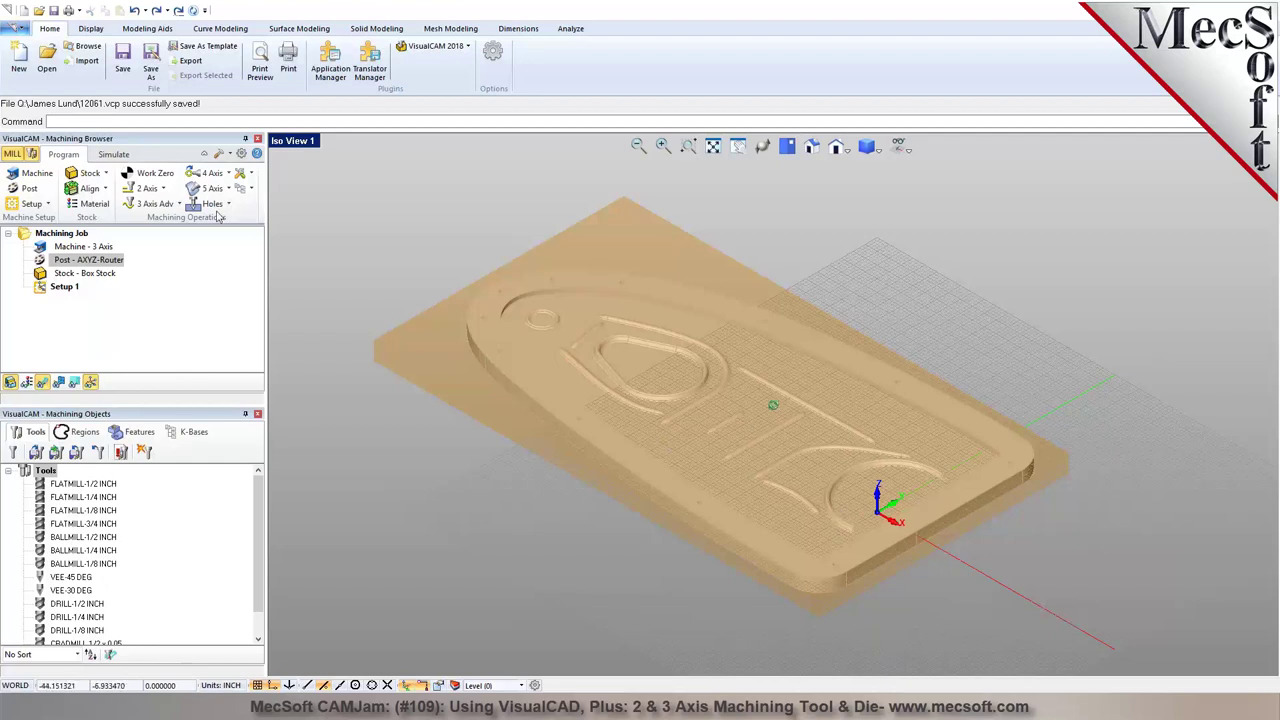
Start a work zero set to the stock box at the South West position and show it in Top View
{"action": "left_click", "coordinate": [155, 174]}
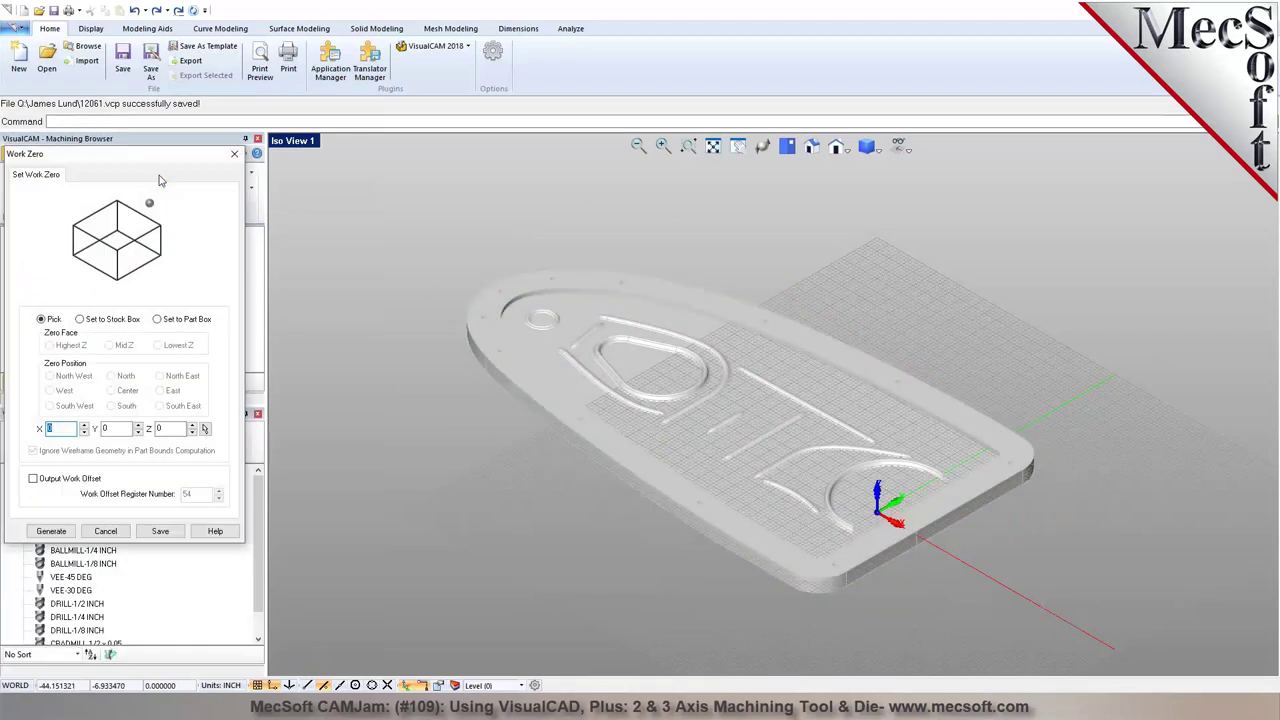
{"action": "left_click", "coordinate": [113, 322]}
{"action": "left_click", "coordinate": [66, 409]}
{"action": "left_click", "coordinate": [124, 408]}
{"action": "left_click", "coordinate": [176, 408]}
{"action": "left_click", "coordinate": [50, 406]}
{"action": "left_click", "coordinate": [787, 147]}
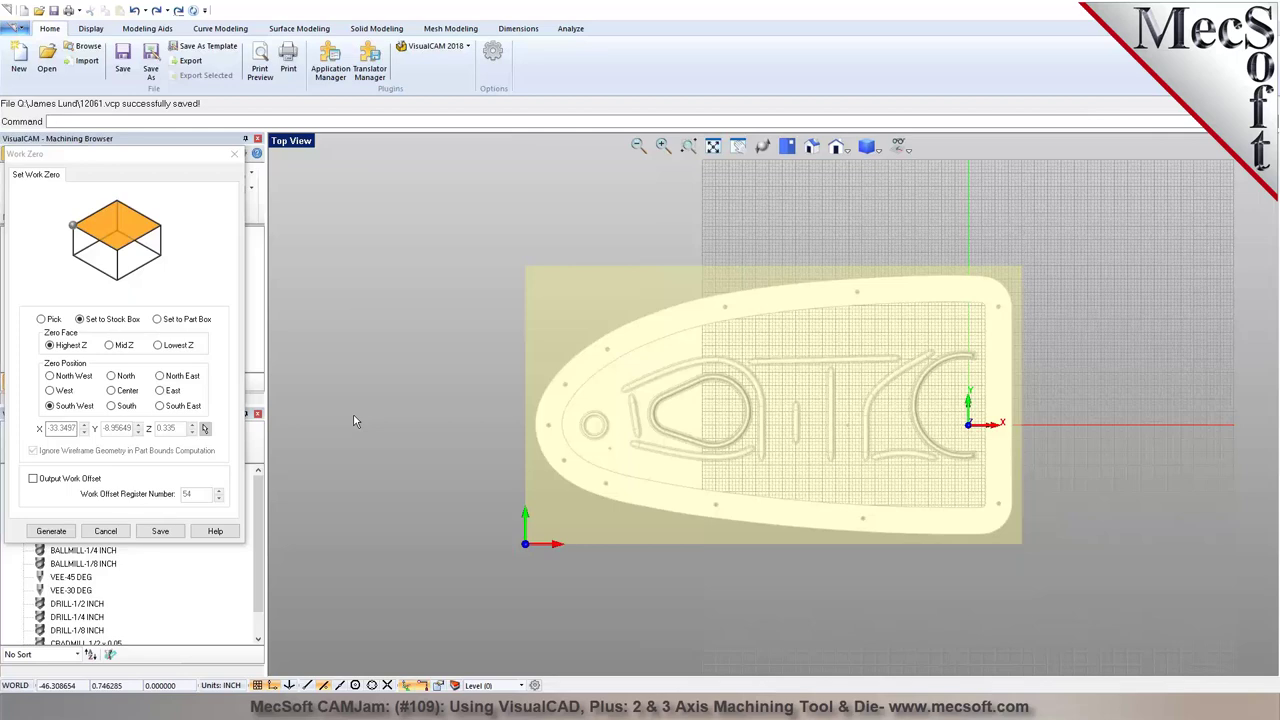
Set the zero face to Lowest Z, check it in Front View, enable work offset output with register 54, and generate the work zero
{"action": "left_click", "coordinate": [158, 345]}
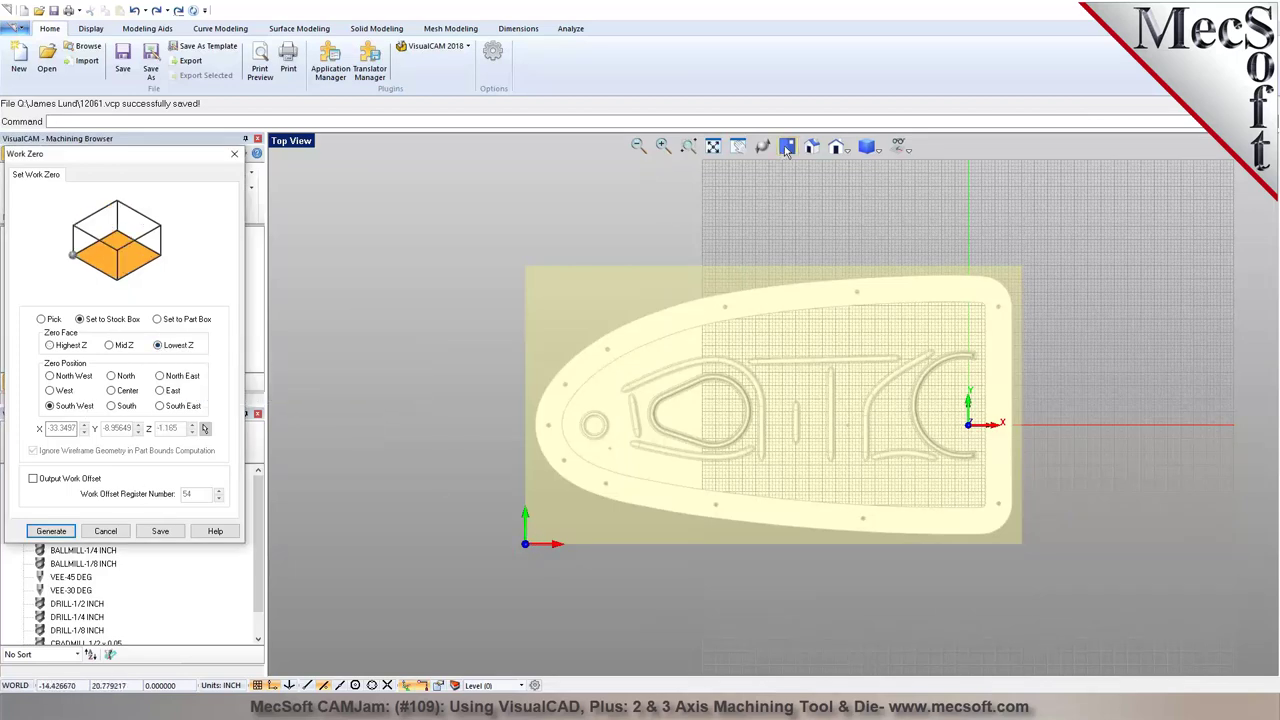
{"action": "left_click", "coordinate": [843, 147]}
{"action": "left_click", "coordinate": [850, 182]}
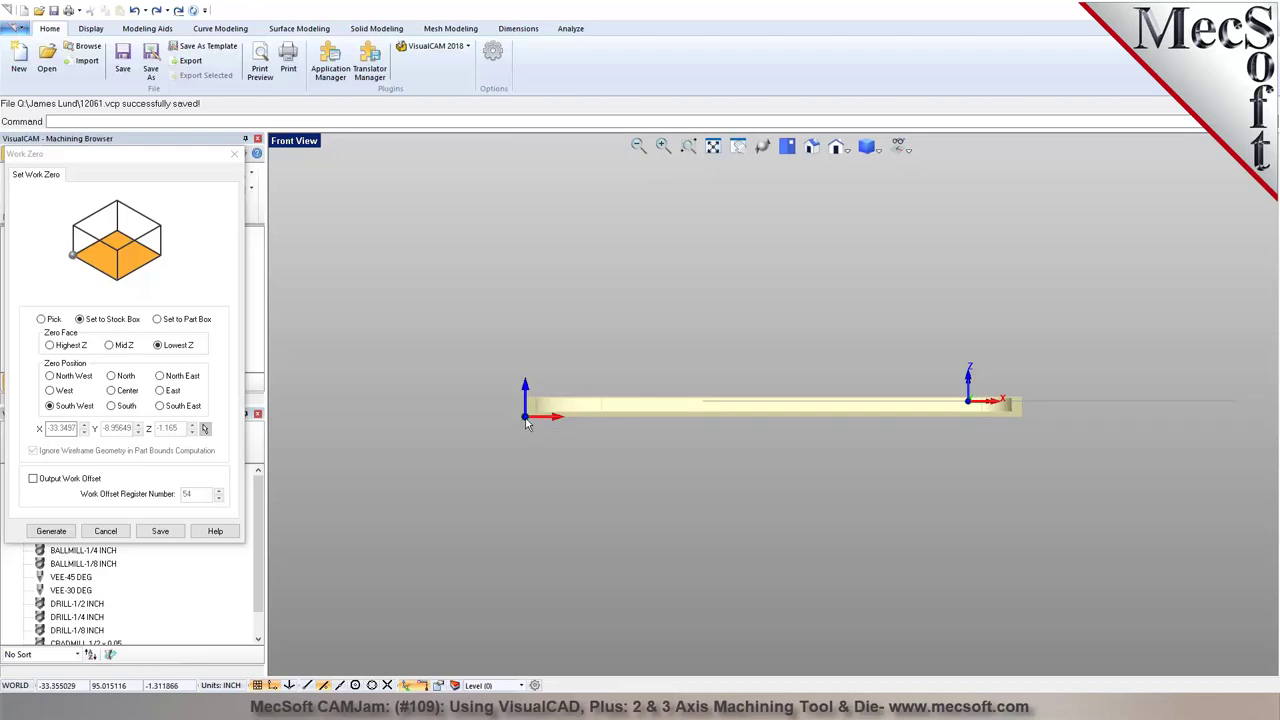
{"action": "left_click", "coordinate": [62, 480]}
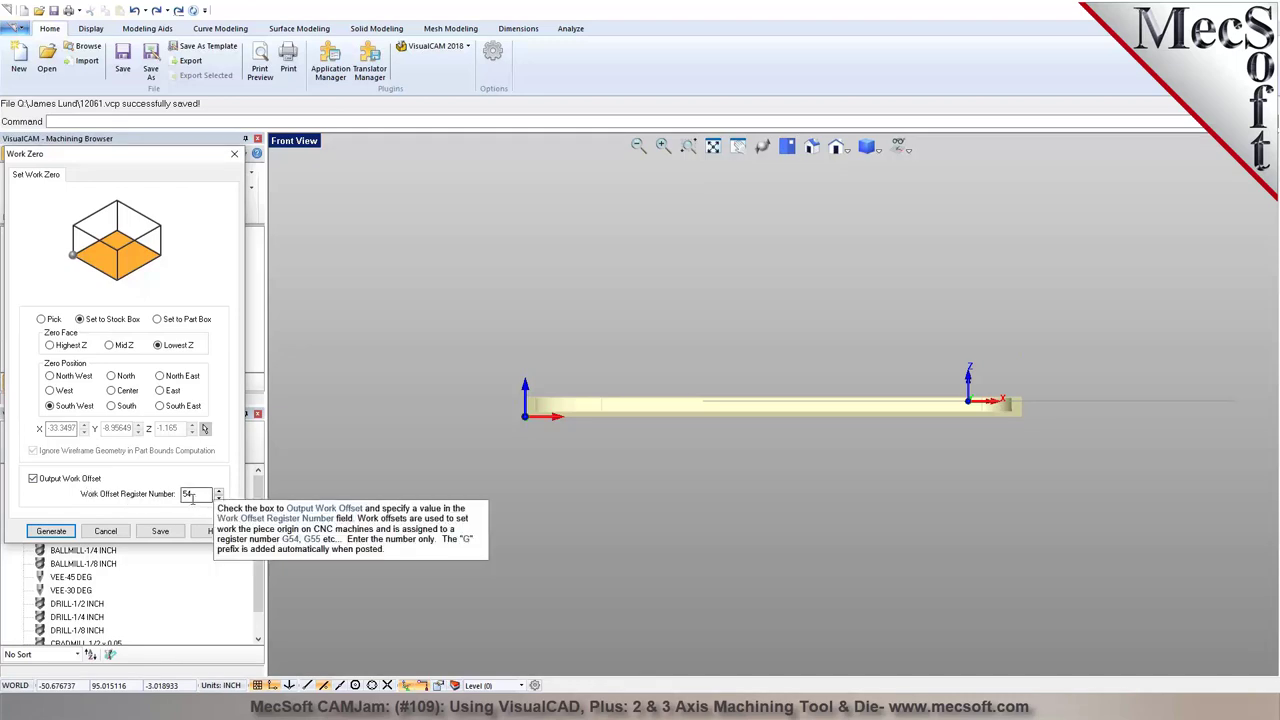
{"action": "left_click", "coordinate": [51, 530]}
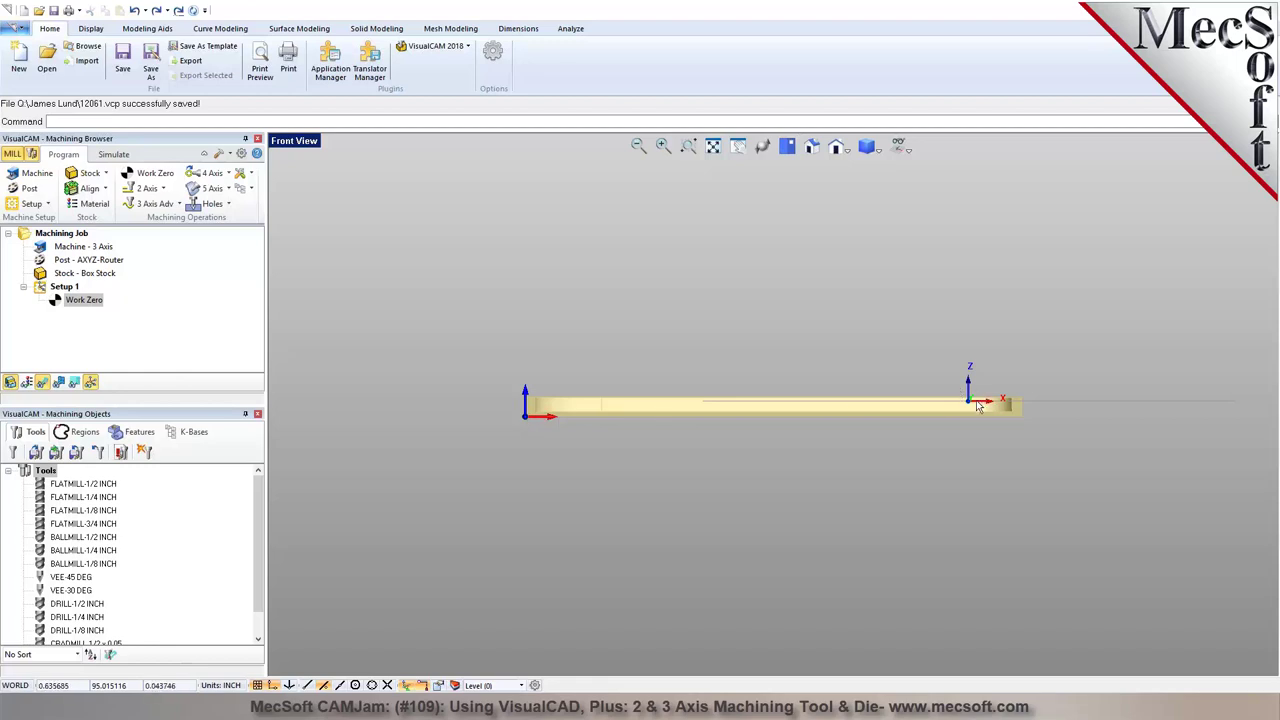
Return to the isometric view and examine the work zero at the stock's corner
{"action": "right_click_drag", "start_coordinate": [1011, 469], "coordinate": [977, 486]}
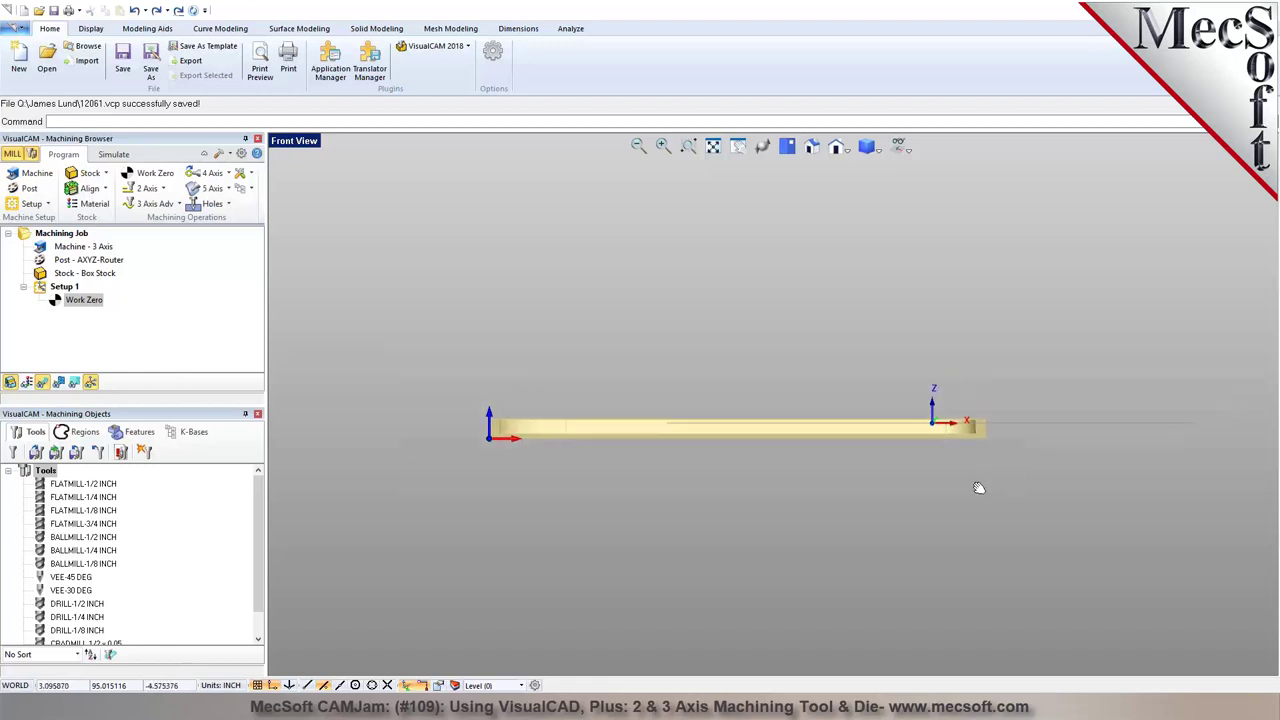
{"action": "left_click", "coordinate": [811, 147]}
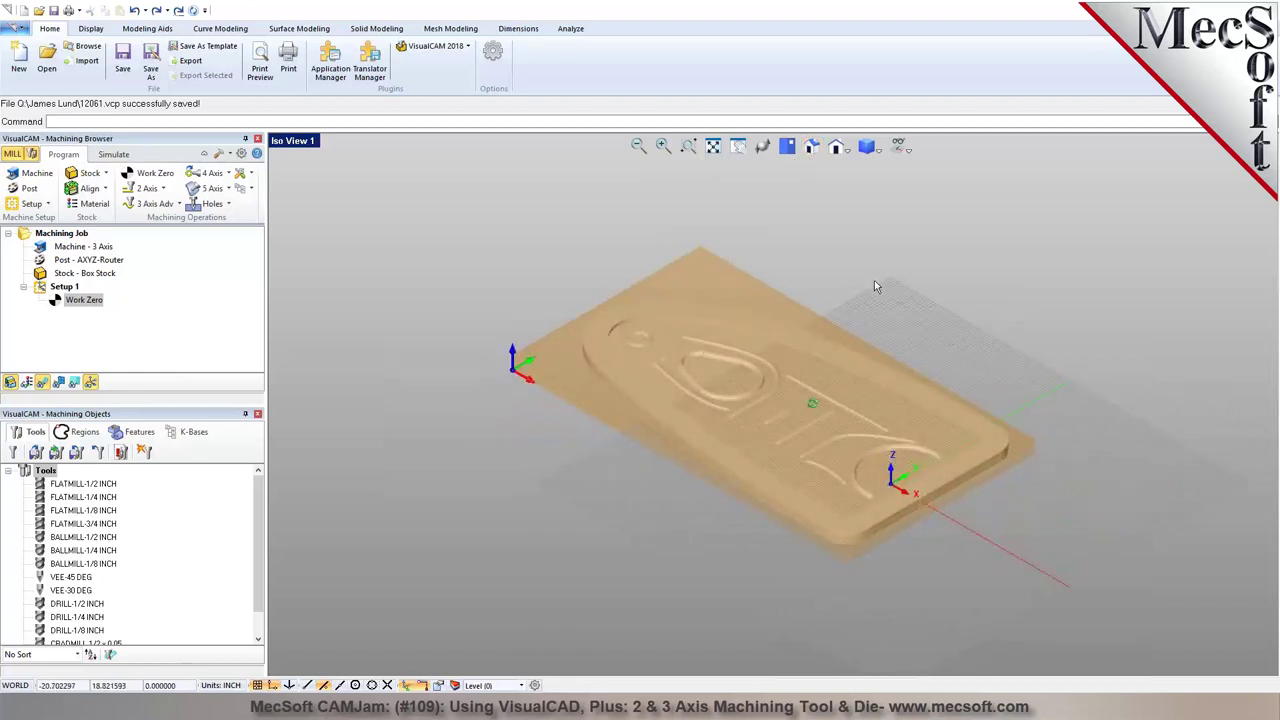
{"action": "scroll", "coordinate": [875, 285], "scroll_direction": "up", "scroll_amount": 2}
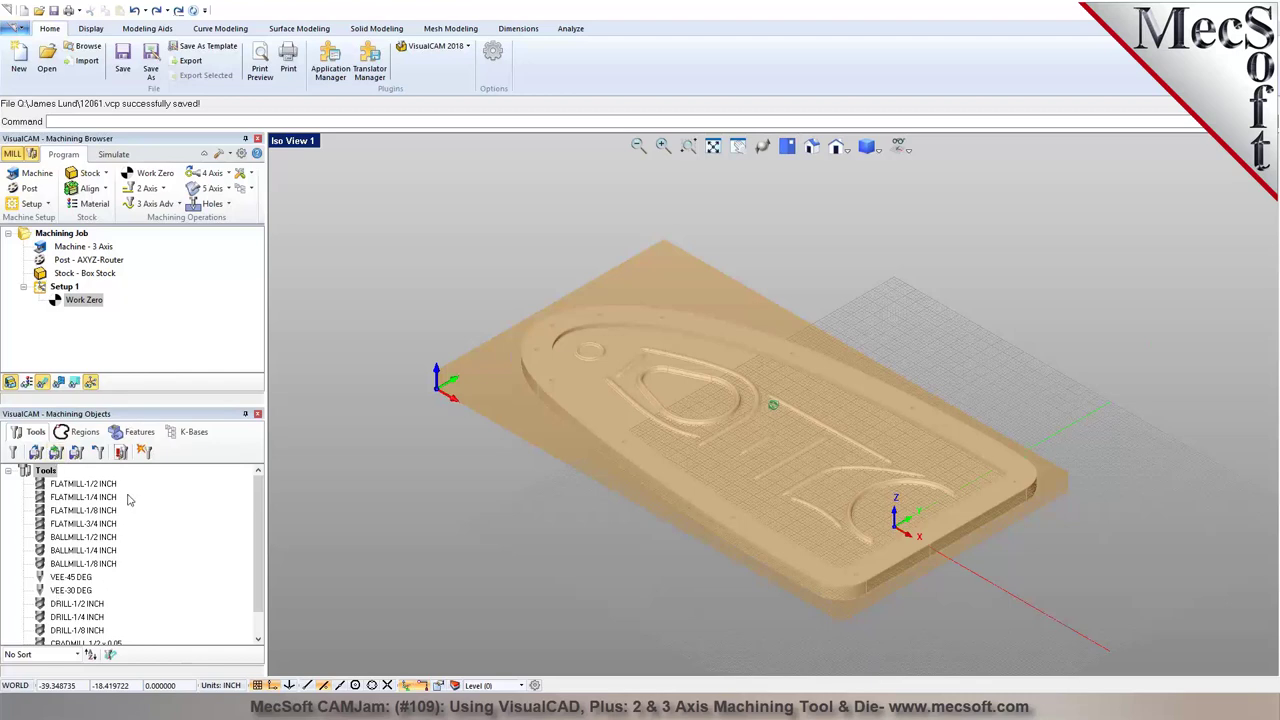
Start creating a cutting tool and examine the milling tool types, including corner-radius, chamfer, thread, dovetail, lollipop and user-defined mills
{"action": "left_click", "coordinate": [12, 452]}
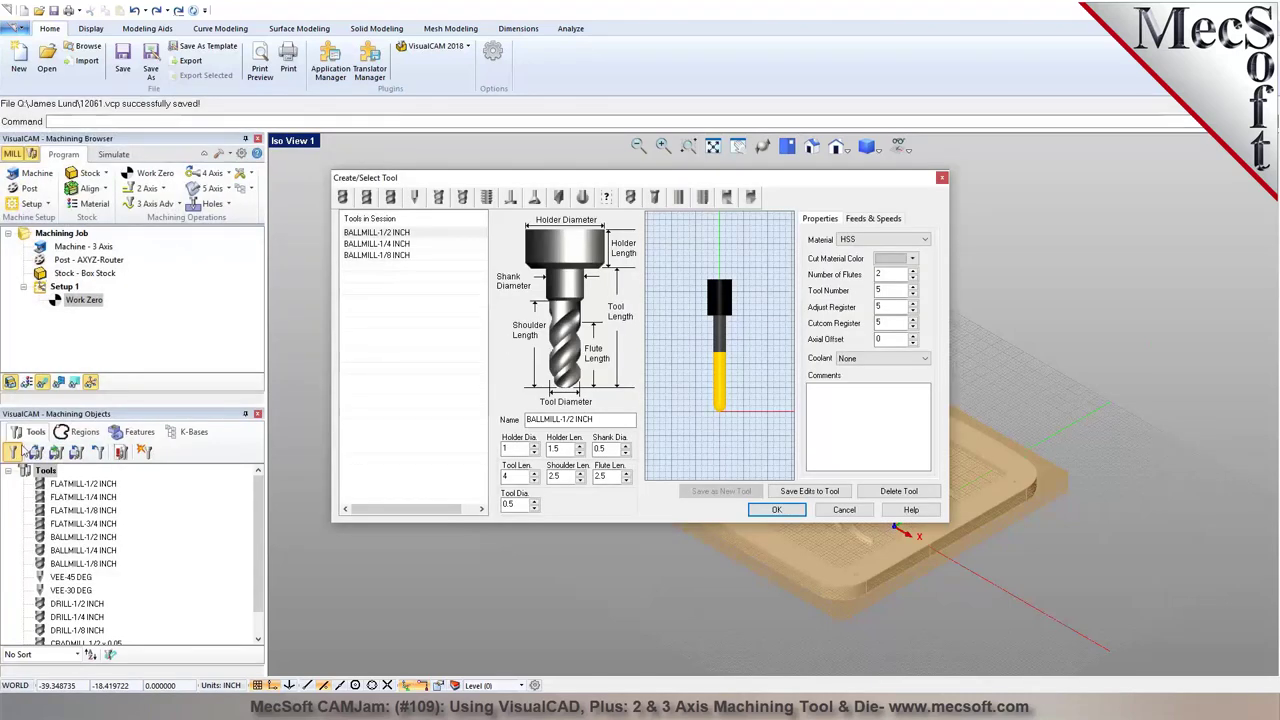
{"action": "left_click", "coordinate": [342, 197]}
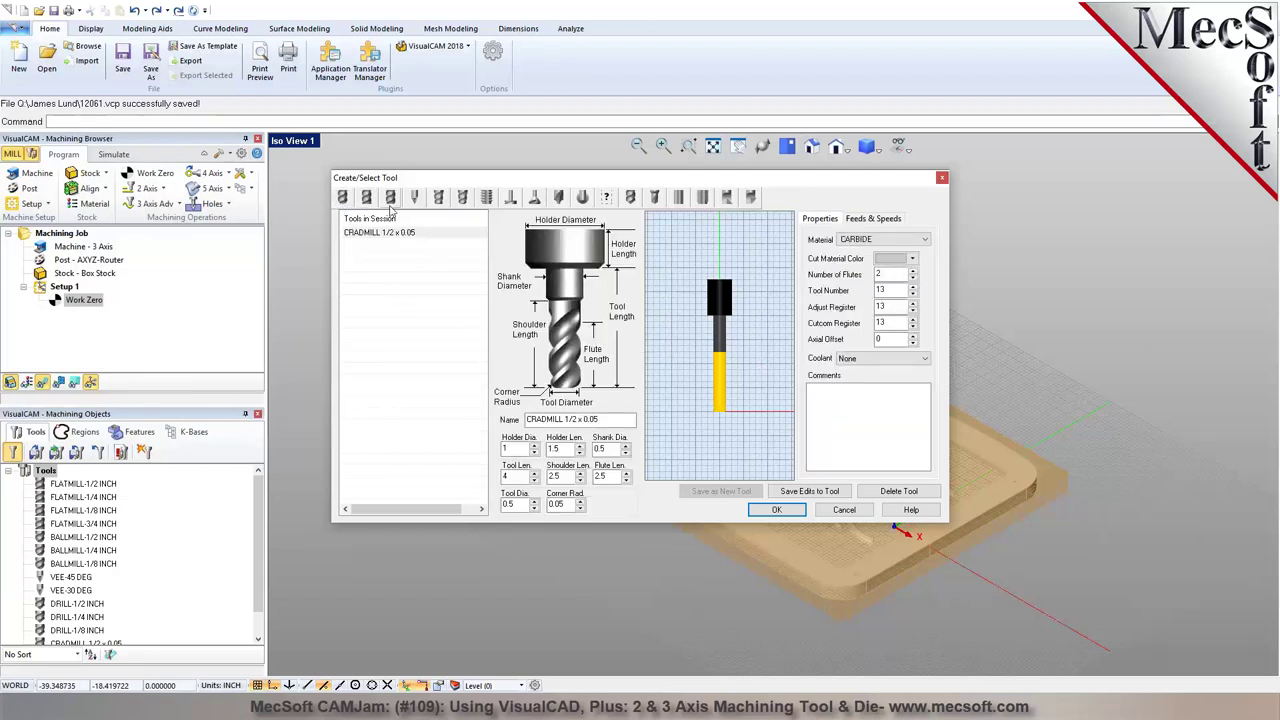
{"action": "left_click", "coordinate": [414, 199]}
{"action": "left_click", "coordinate": [438, 197]}
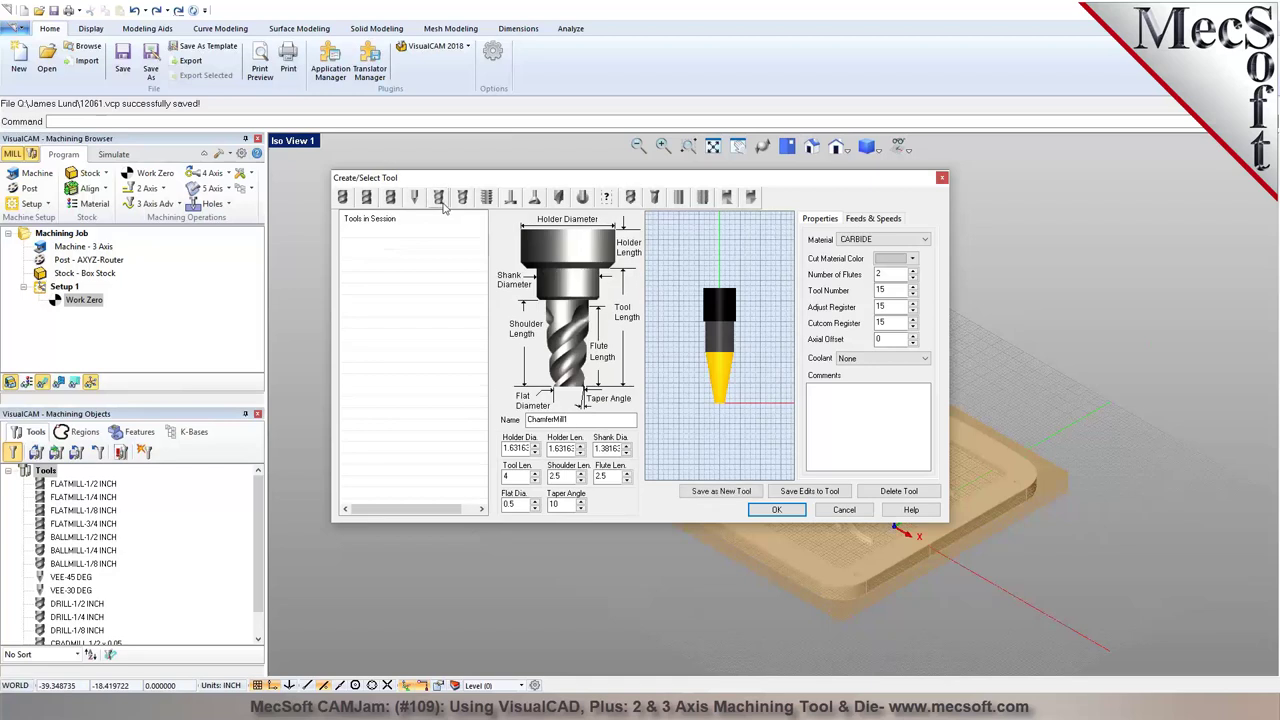
{"action": "left_click", "coordinate": [462, 197]}
{"action": "left_click", "coordinate": [486, 197]}
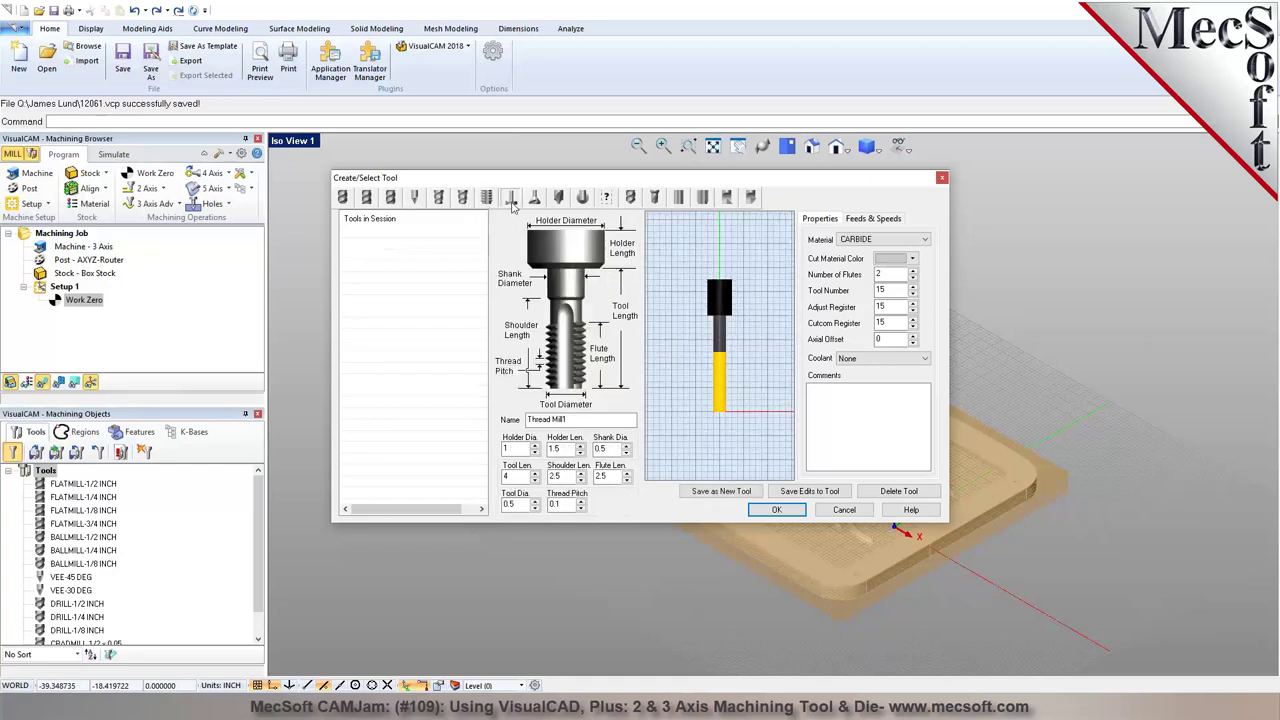
{"action": "left_click", "coordinate": [510, 197]}
{"action": "left_click", "coordinate": [534, 197]}
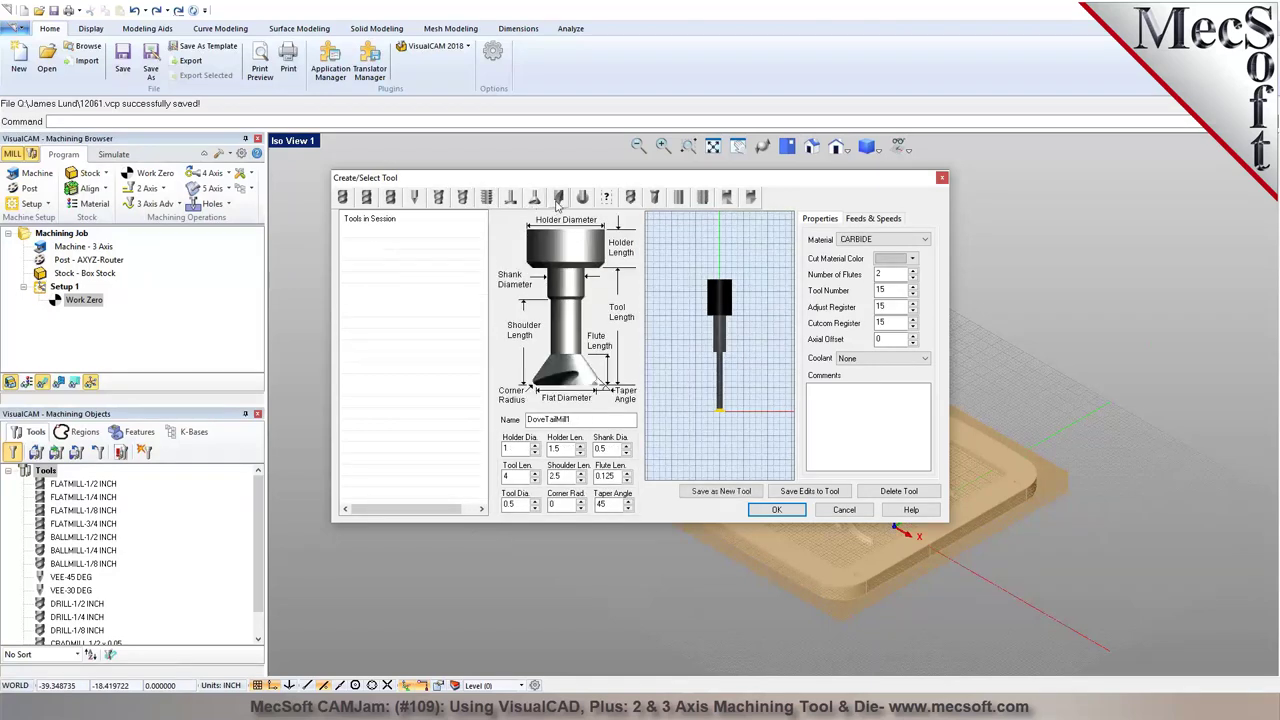
{"action": "left_click", "coordinate": [558, 197]}
{"action": "left_click", "coordinate": [582, 197]}
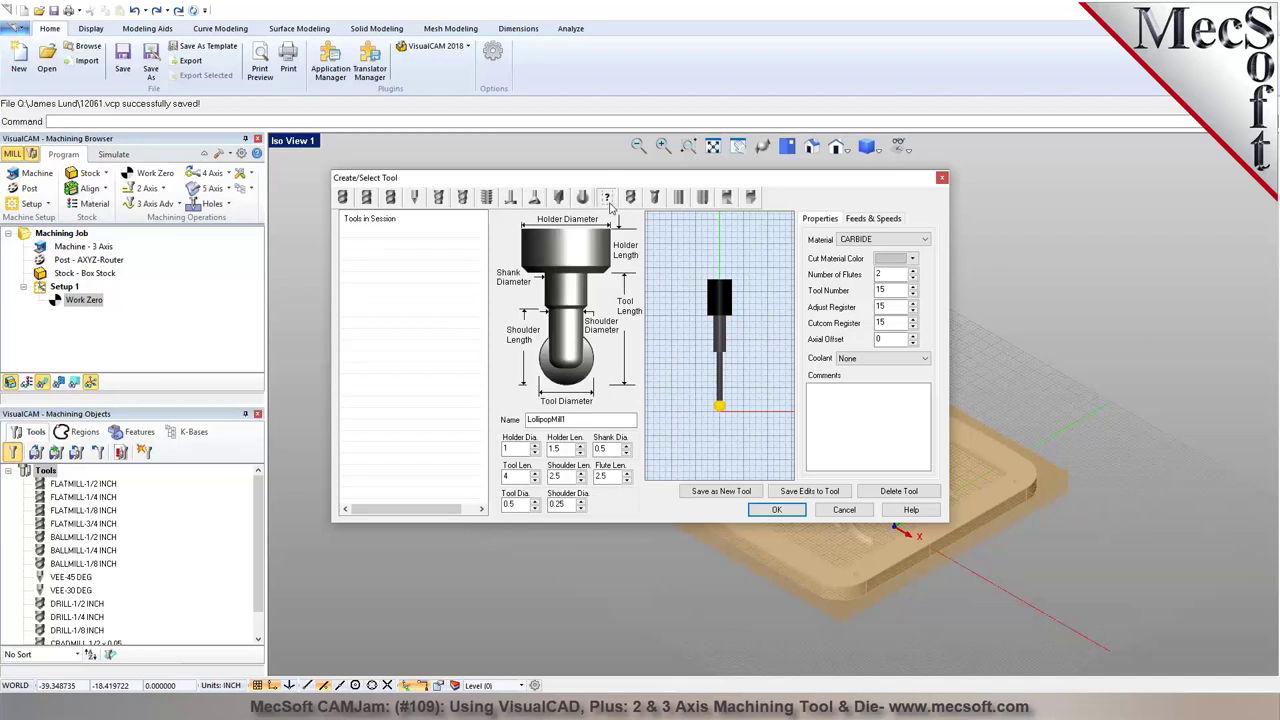
{"action": "left_click", "coordinate": [607, 200]}
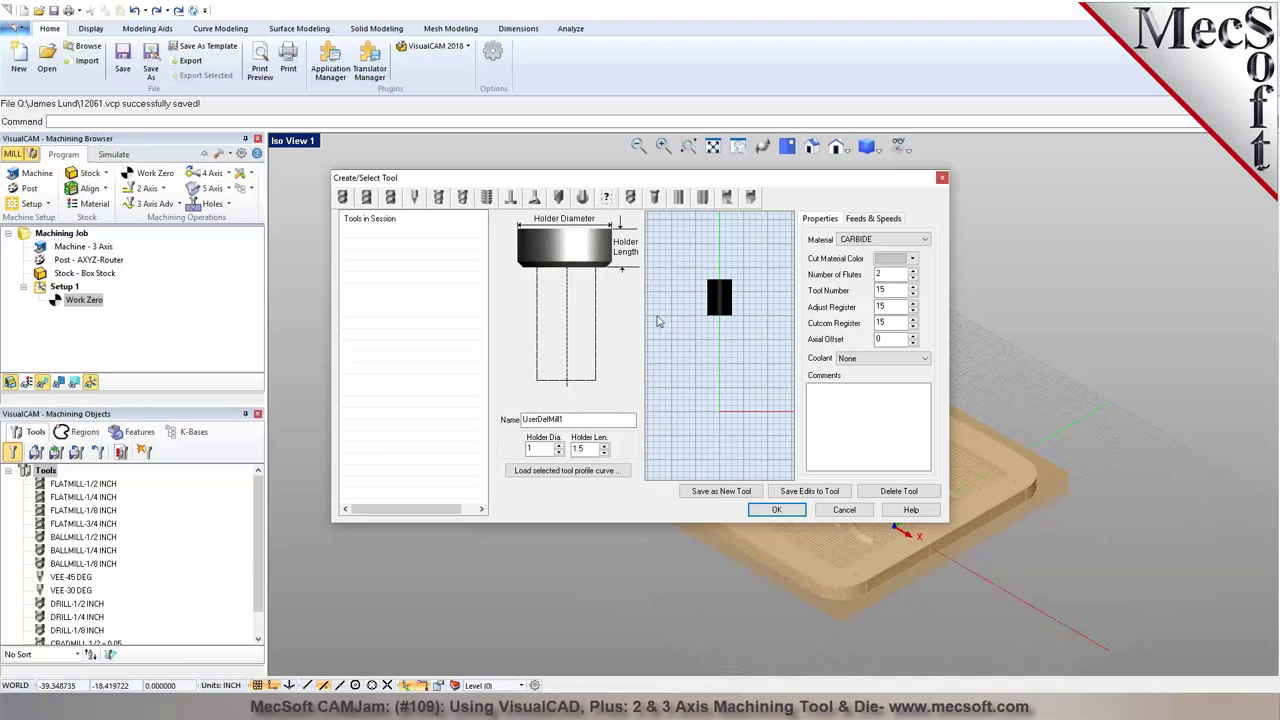
Look through the hole-making tool types available for new tools
{"action": "left_click", "coordinate": [630, 197]}
{"action": "left_click", "coordinate": [655, 197]}
{"action": "left_click", "coordinate": [684, 200]}
{"action": "left_click", "coordinate": [702, 197]}
{"action": "left_click", "coordinate": [726, 197]}
Select the FLATMILL-1/2 INCH tool and examine its material, axial offset, coolant and comment properties
{"action": "left_click", "coordinate": [366, 197]}
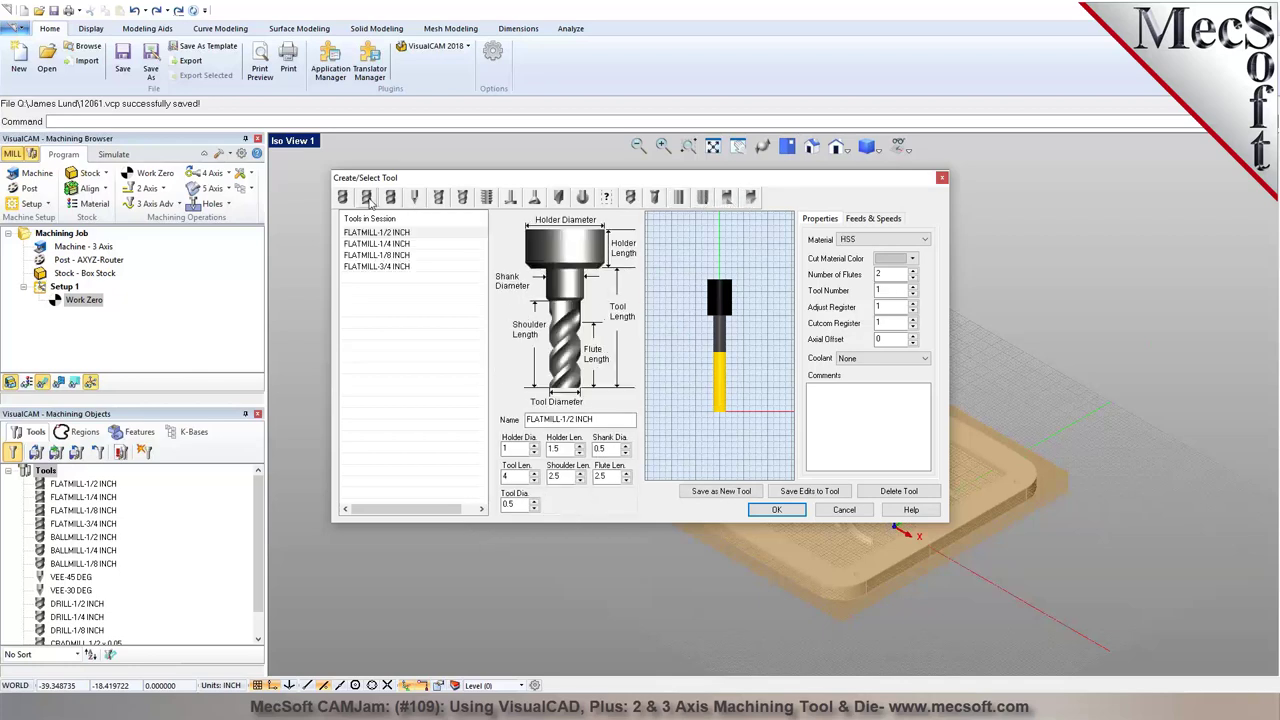
{"action": "left_click", "coordinate": [376, 233]}
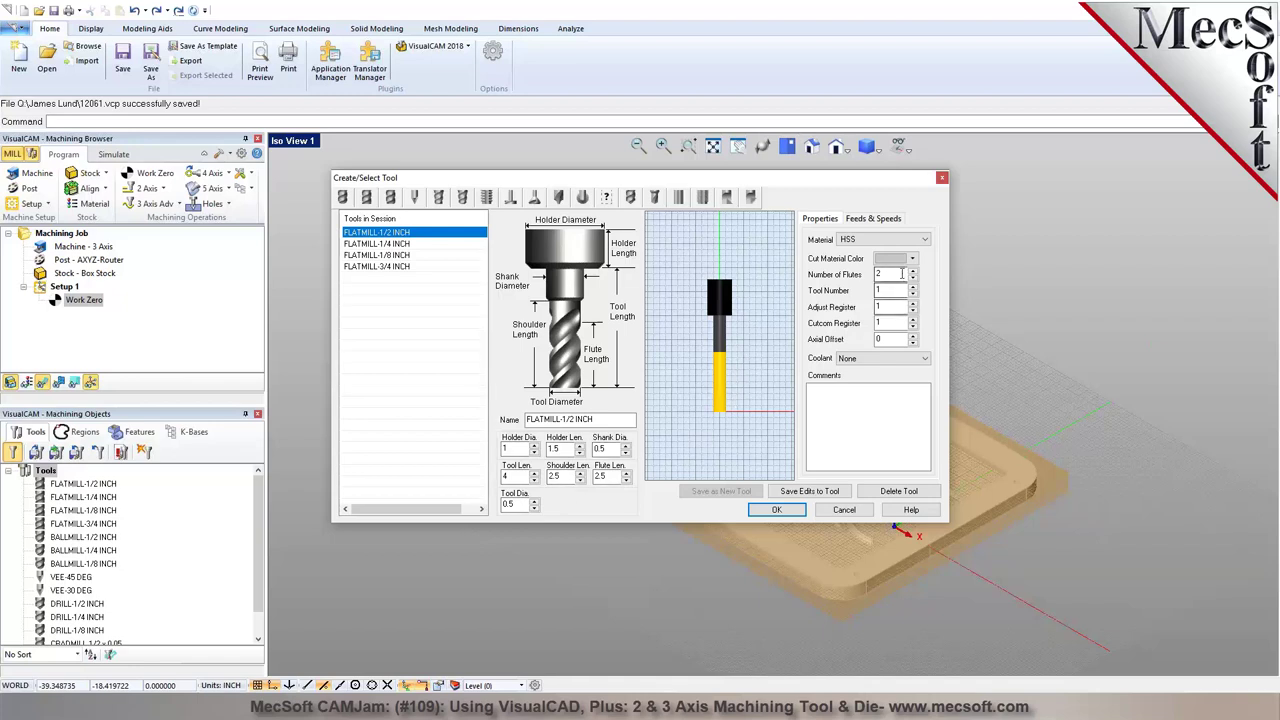
{"action": "mouse_move", "coordinate": [899, 338]}
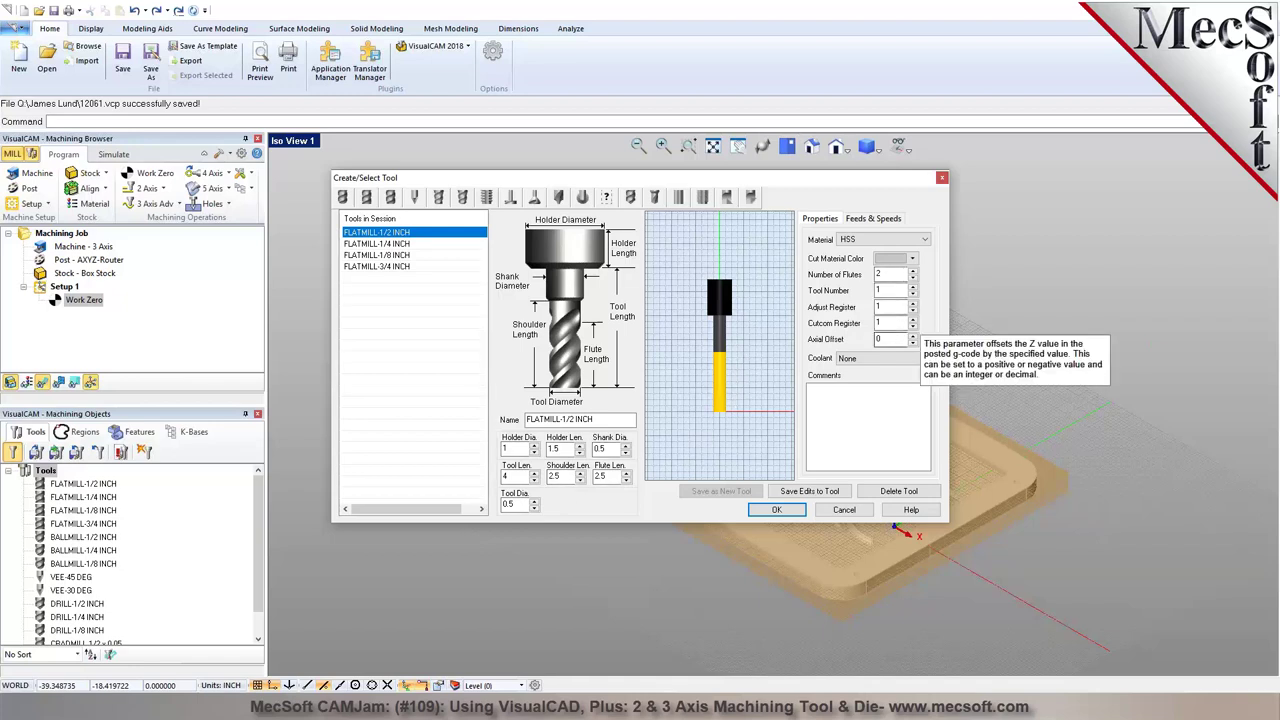
{"action": "left_click", "coordinate": [927, 240]}
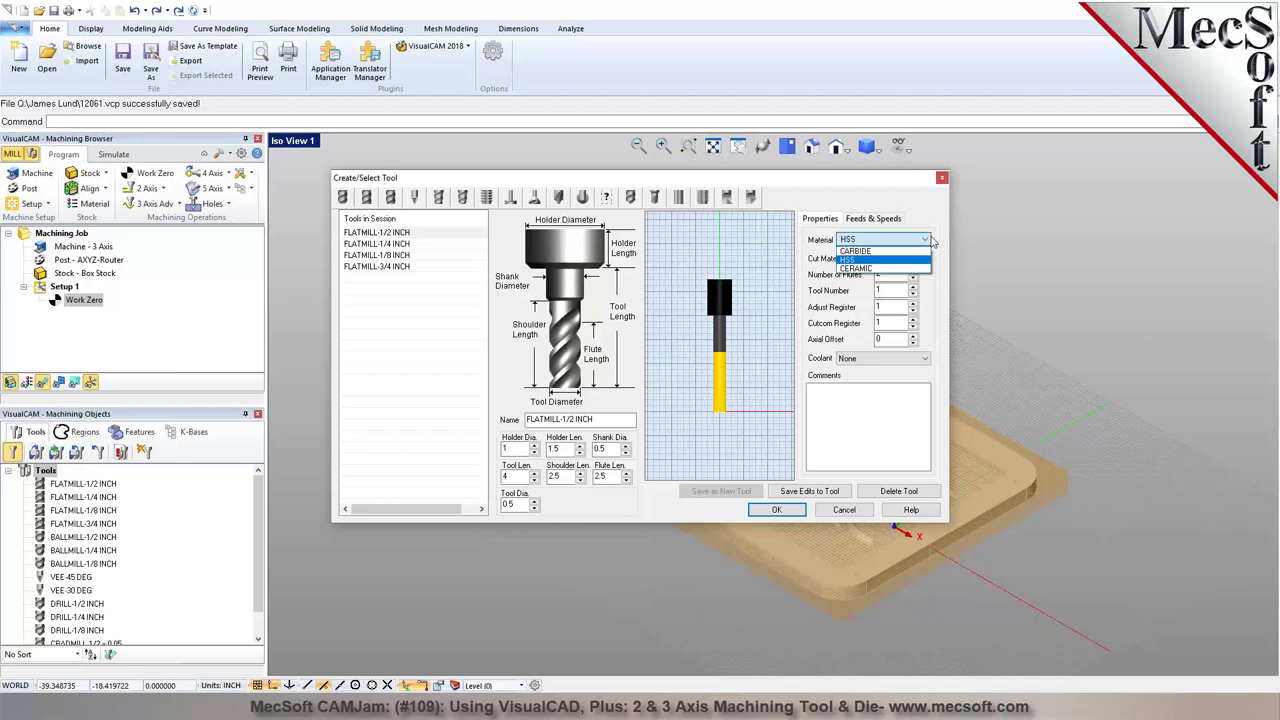
{"action": "left_click", "coordinate": [929, 241]}
{"action": "left_click", "coordinate": [925, 358]}
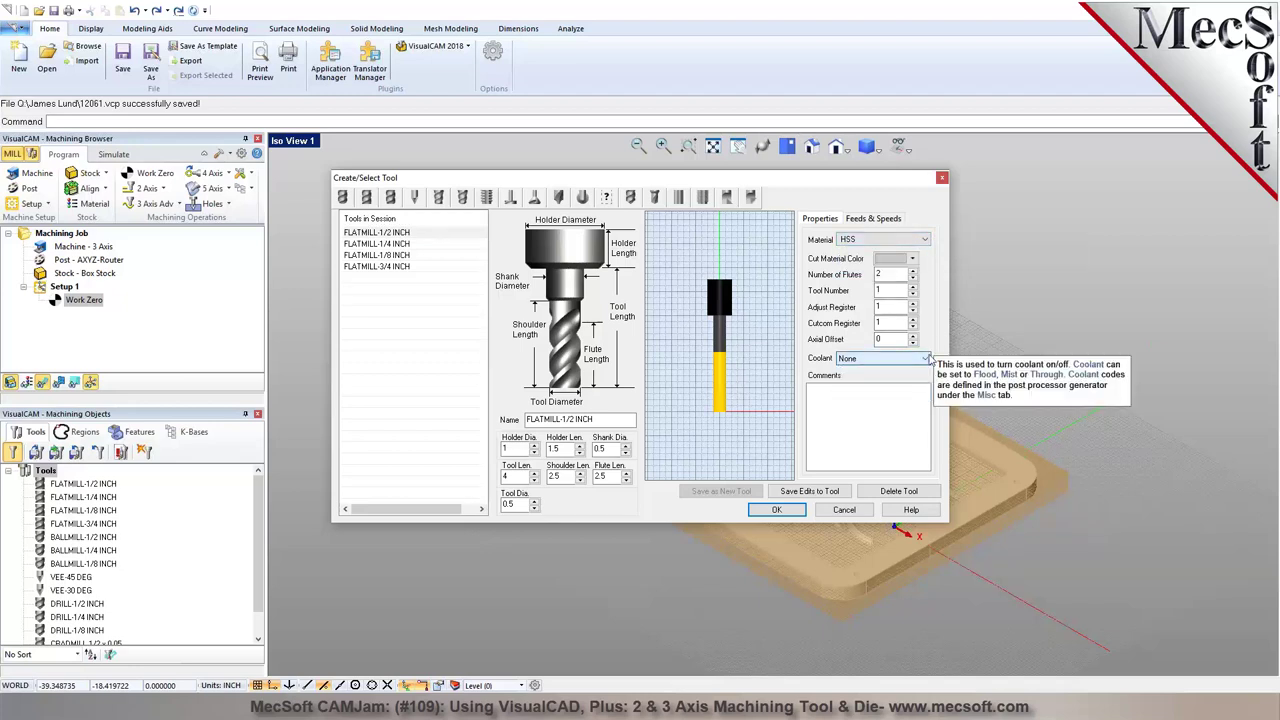
{"action": "left_click", "coordinate": [847, 370]}
{"action": "mouse_move", "coordinate": [859, 412]}
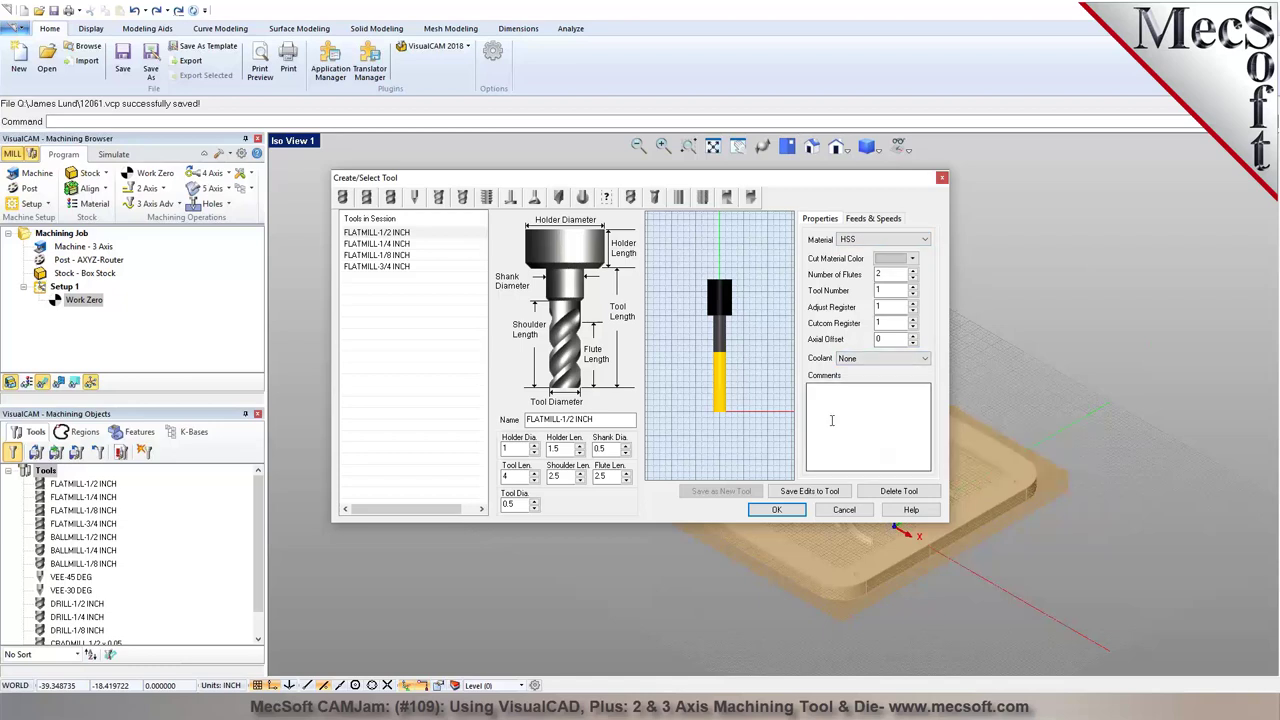
Compute the 1/2 inch flat mill's feeds and speeds from the table with max spindle speed 30000 RPM and max cut feed 800 in/min
{"action": "left_click", "coordinate": [888, 219]}
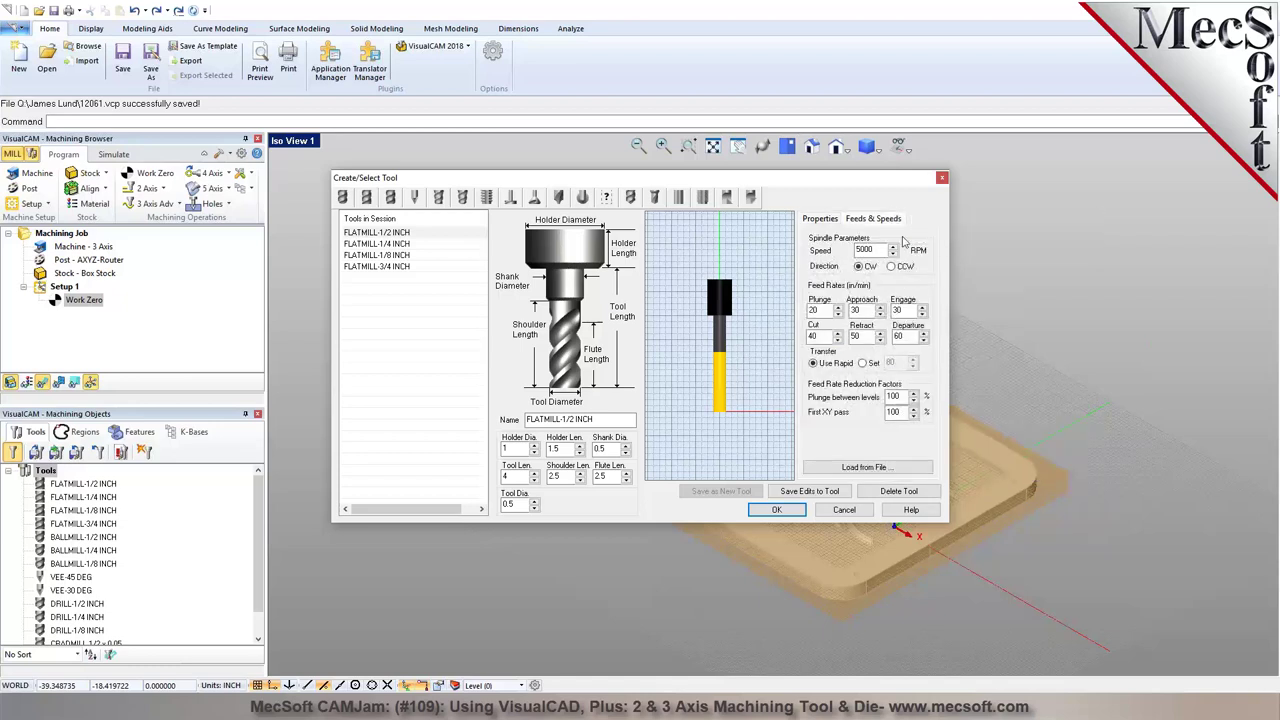
{"action": "left_click", "coordinate": [890, 467]}
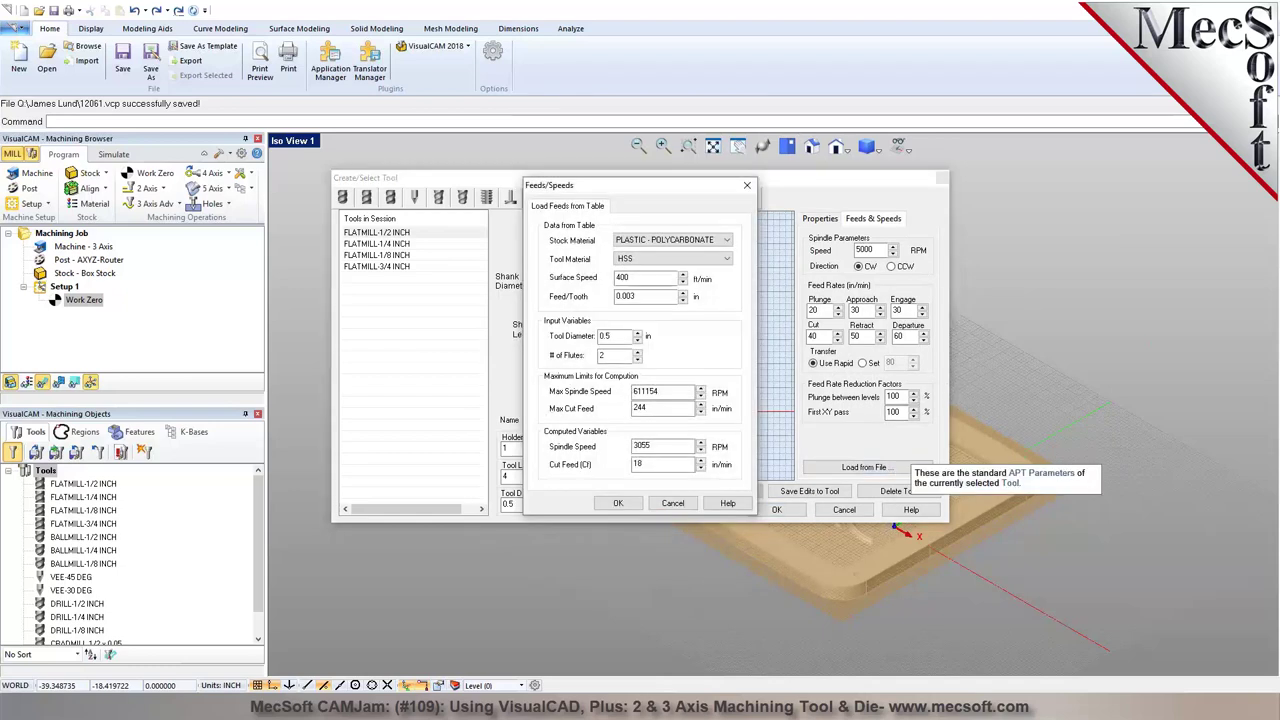
{"action": "left_click", "coordinate": [727, 240]}
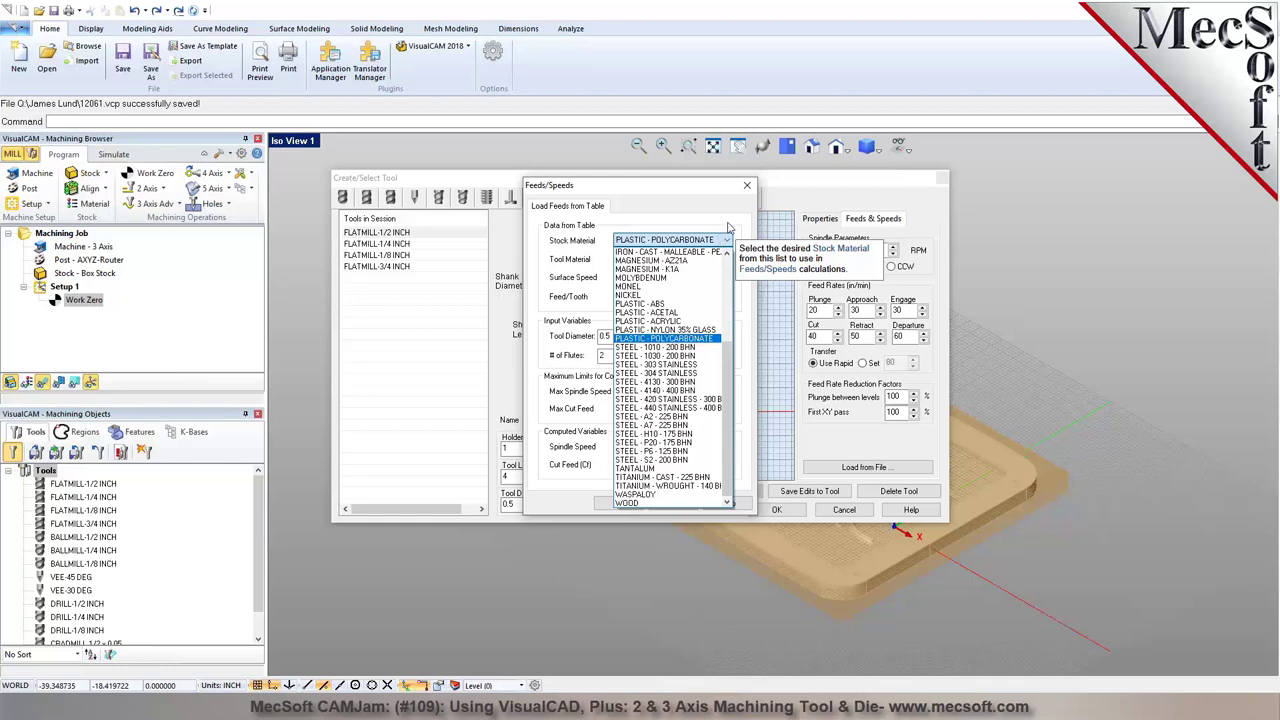
{"action": "left_click", "coordinate": [728, 229]}
{"action": "double_click", "coordinate": [640, 278]}
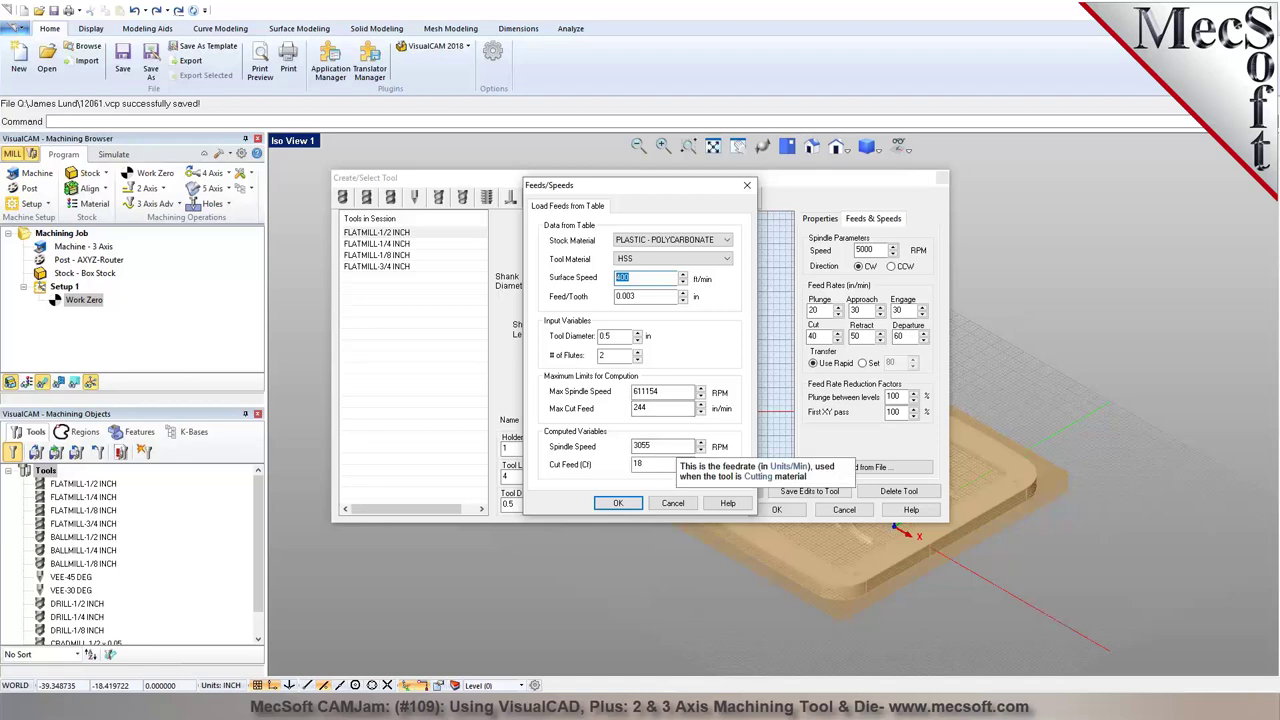
{"action": "double_click", "coordinate": [645, 391]}
{"action": "type", "text": "30000"}
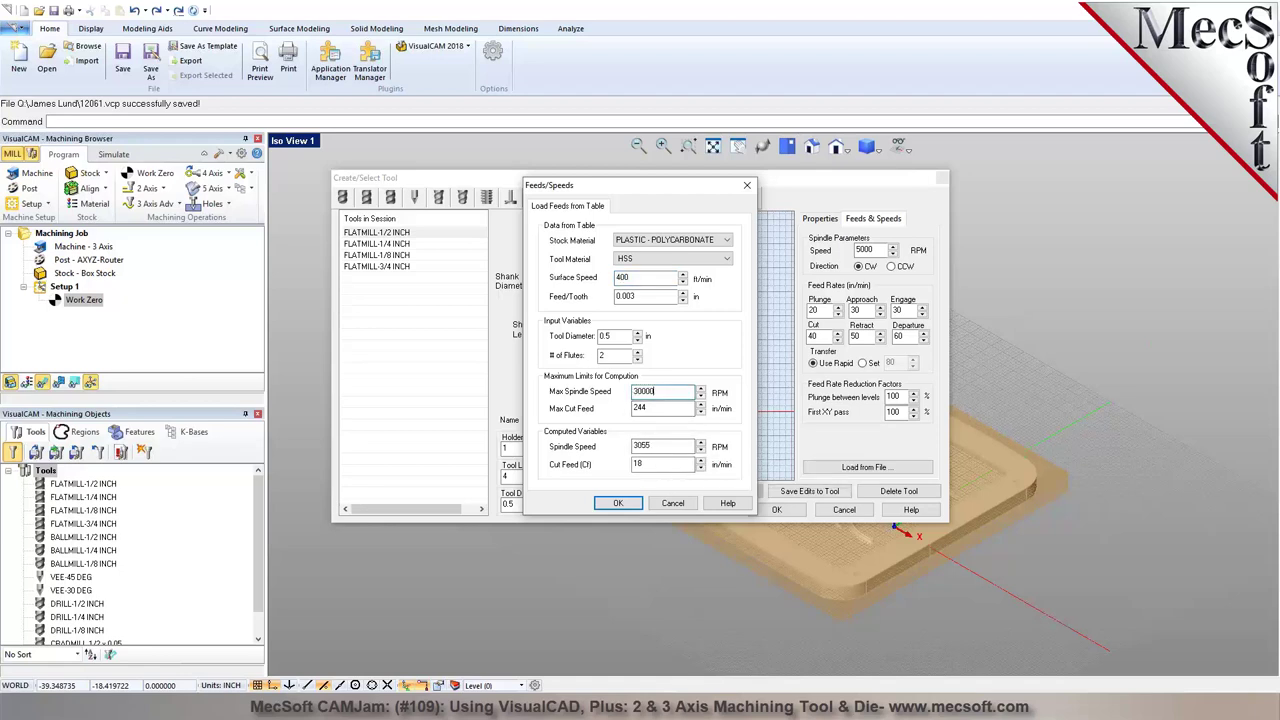
{"action": "double_click", "coordinate": [648, 408]}
{"action": "type", "text": "800"}
{"action": "left_click", "coordinate": [650, 446]}
{"action": "left_click", "coordinate": [626, 504]}
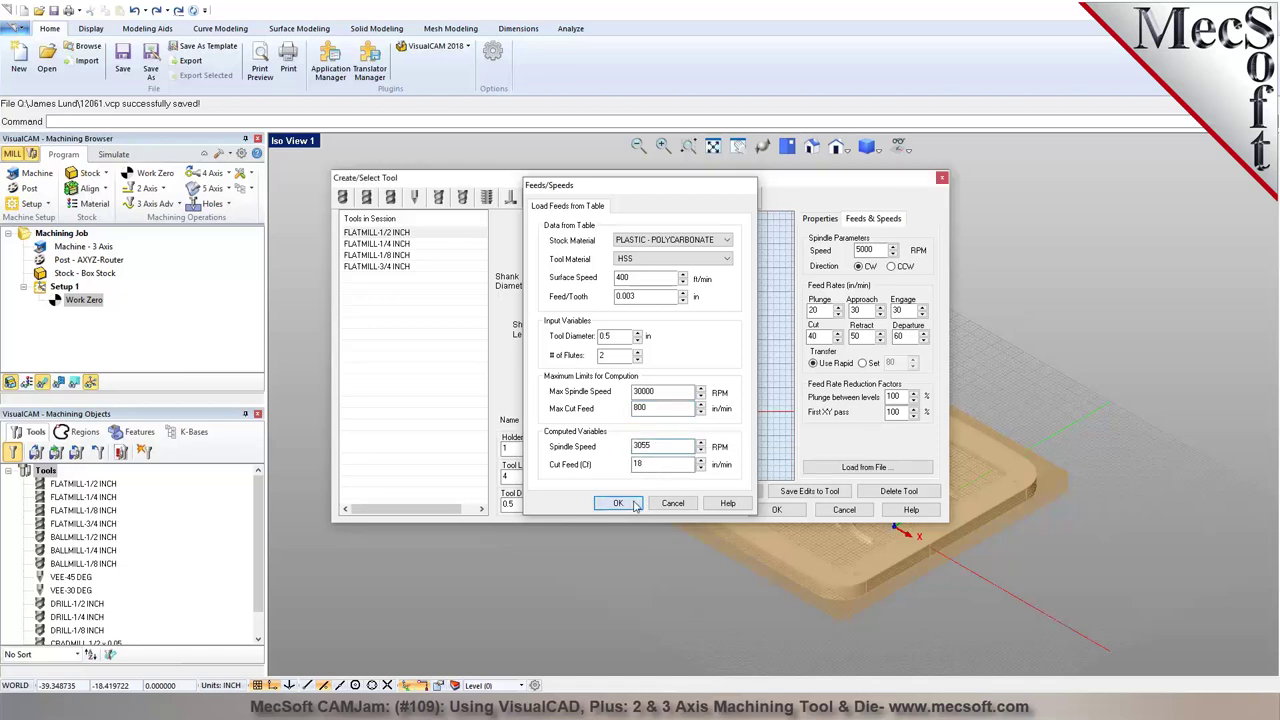
Look through the other flat mills and the ball mills in the session, and leave the tool definitions without saving
{"action": "left_click", "coordinate": [398, 255]}
{"action": "left_click", "coordinate": [397, 267]}
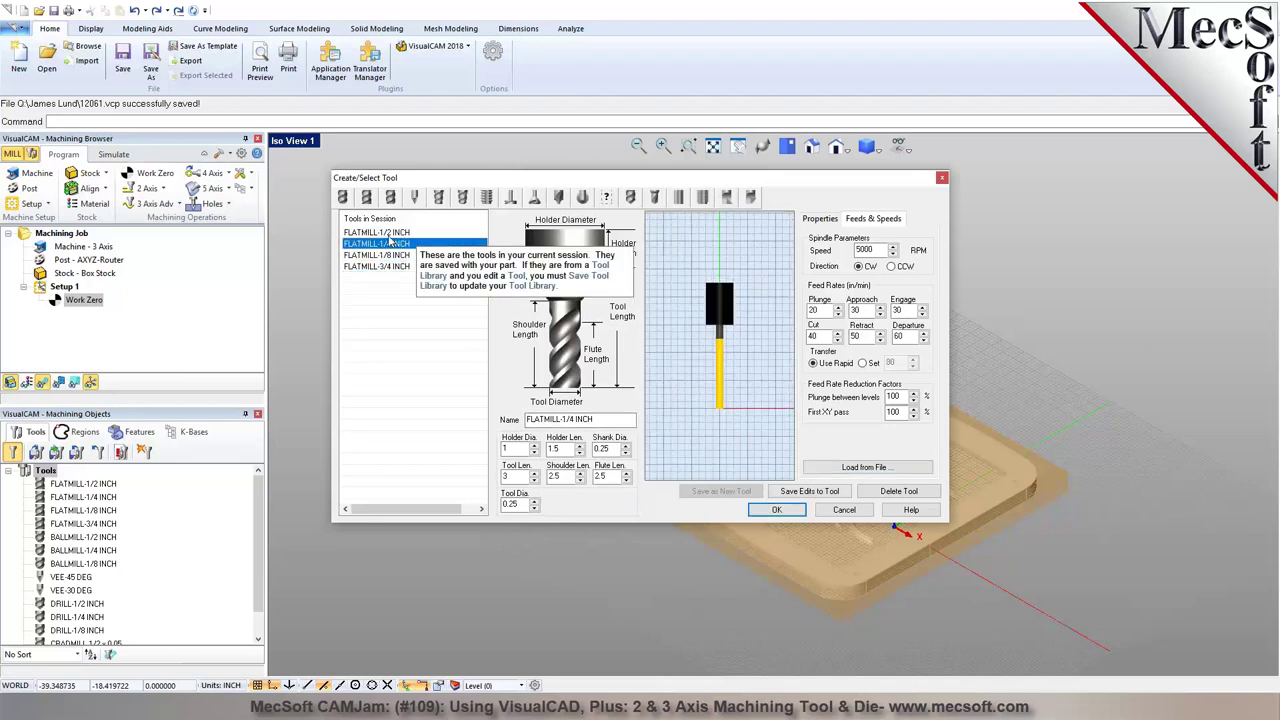
{"action": "left_click", "coordinate": [366, 197]}
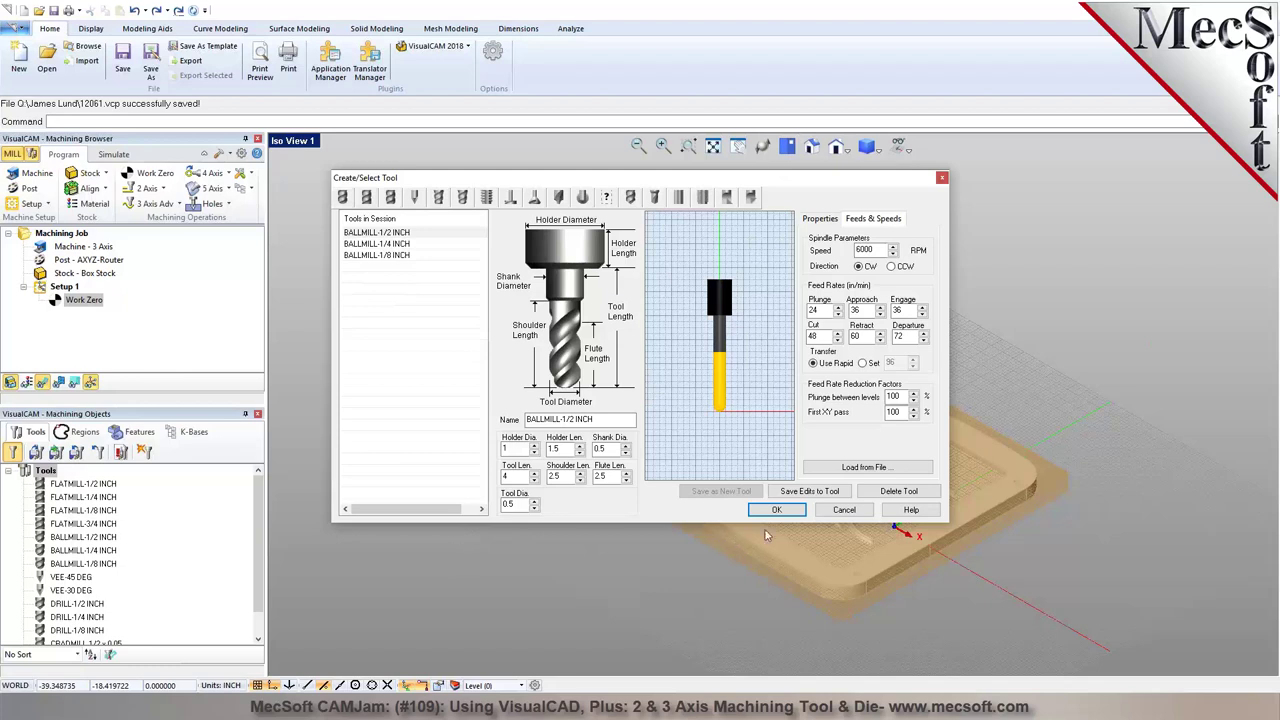
{"action": "left_click", "coordinate": [826, 512]}
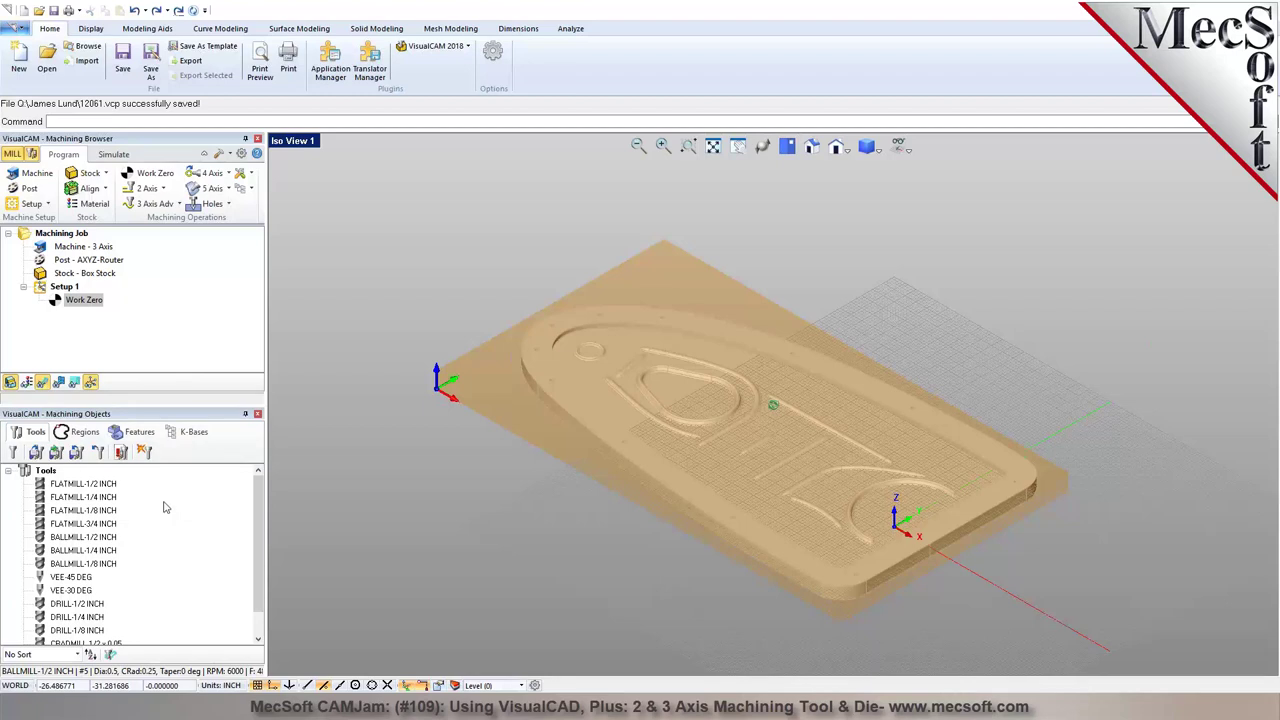
Hide the stock and show the plate's rounded nose with its circular groove up close
{"action": "scroll", "coordinate": [506, 355], "scroll_direction": "up", "scroll_amount": 3}
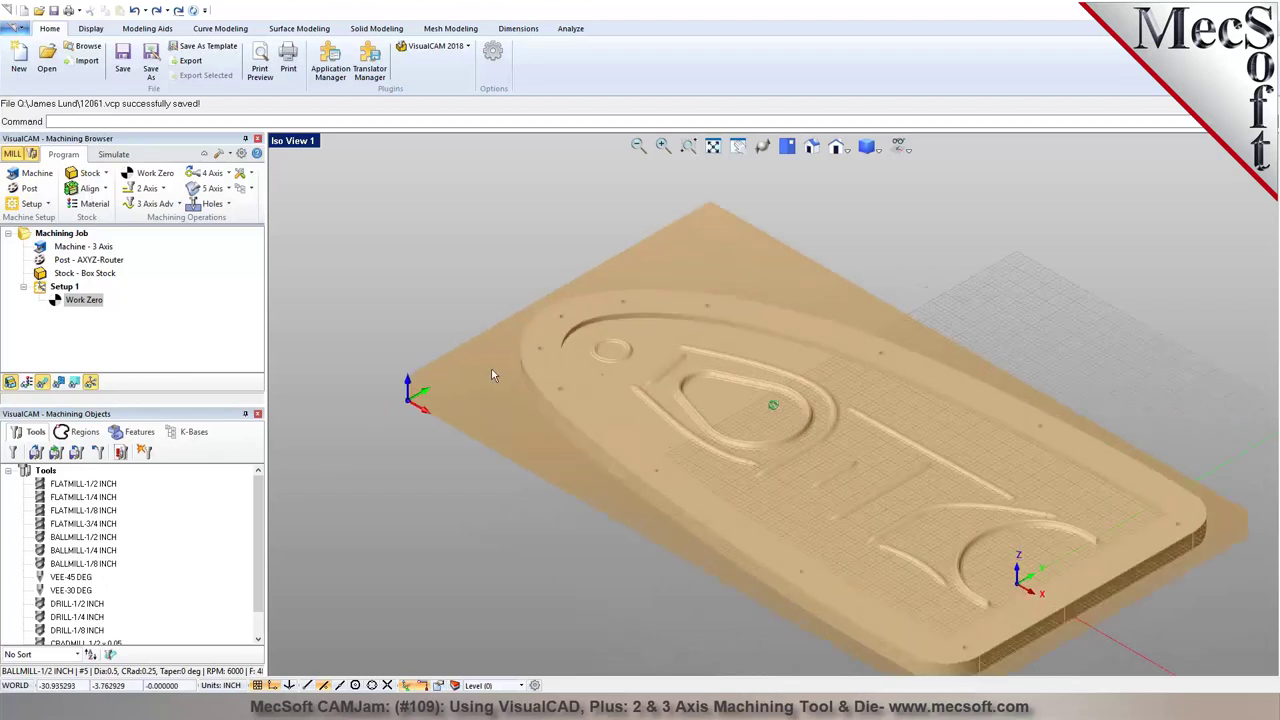
{"action": "left_click", "coordinate": [10, 383]}
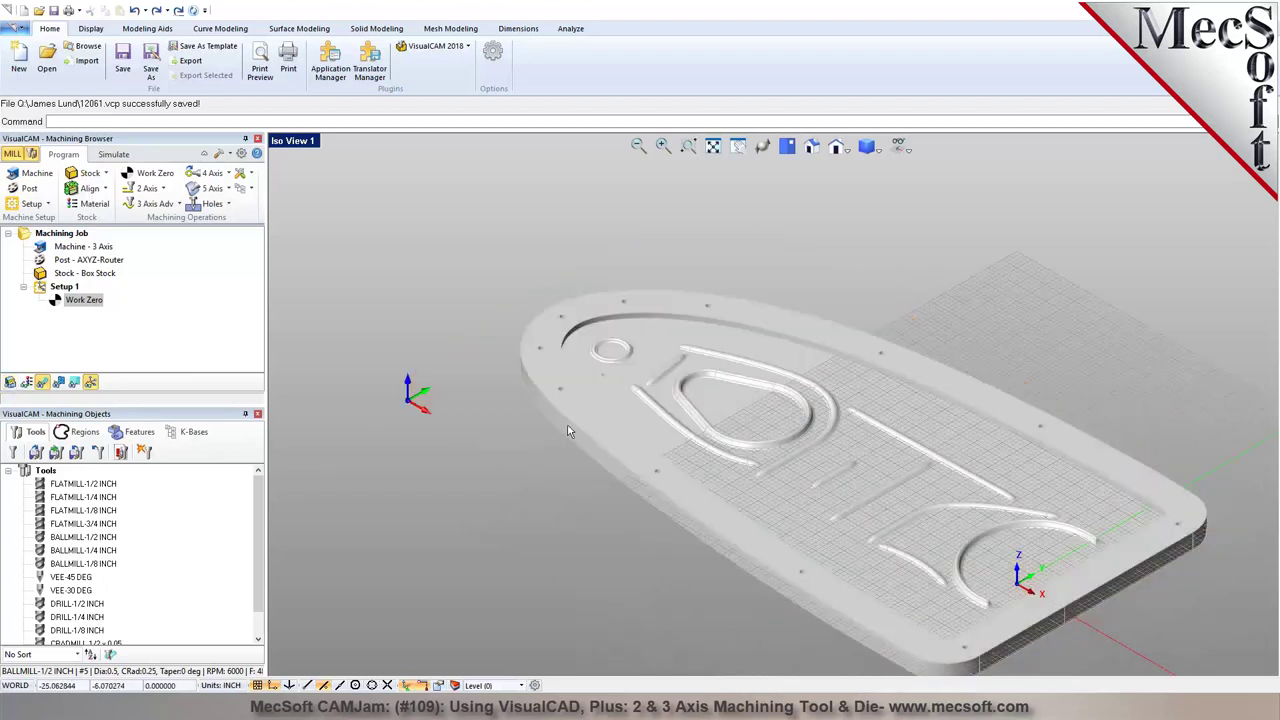
{"action": "scroll", "coordinate": [567, 431], "scroll_direction": "up", "scroll_amount": 5}
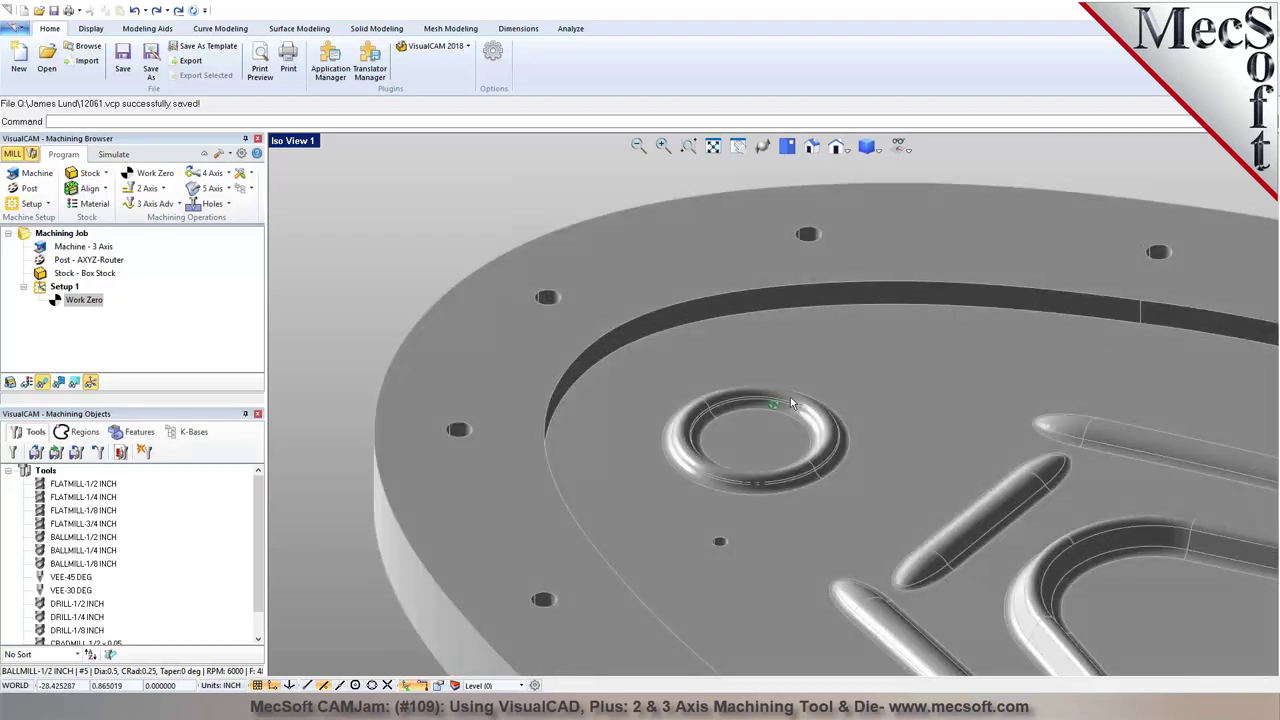
{"action": "scroll", "coordinate": [790, 401], "scroll_direction": "up", "scroll_amount": 3}
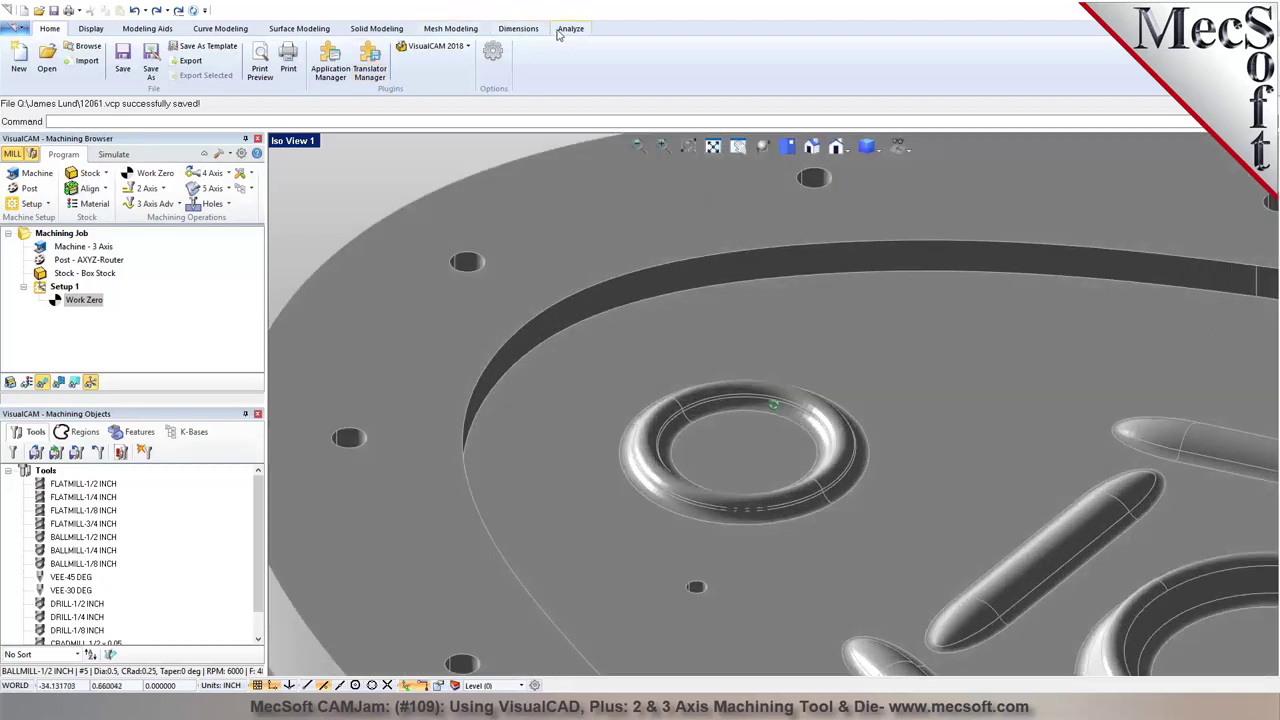
Measure the diameter of the circular groove's inner edge with 3 Vertex Diameter
{"action": "left_click", "coordinate": [565, 30]}
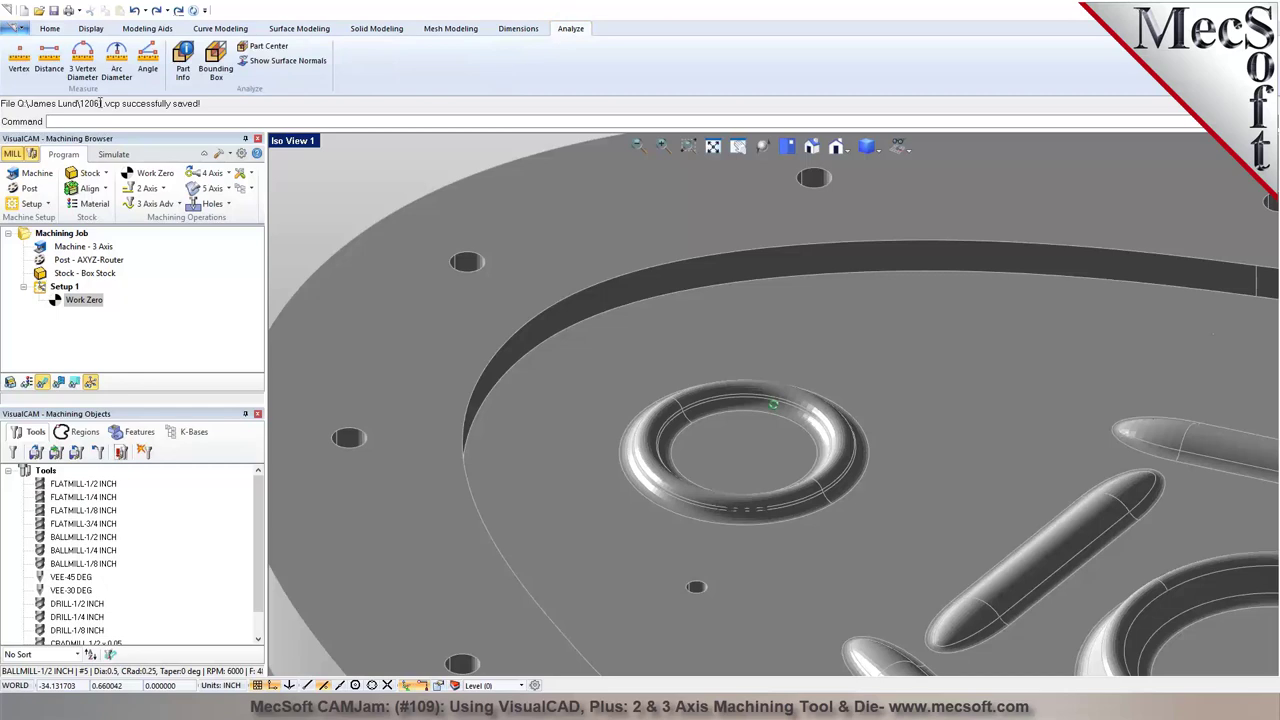
{"action": "left_click", "coordinate": [83, 62]}
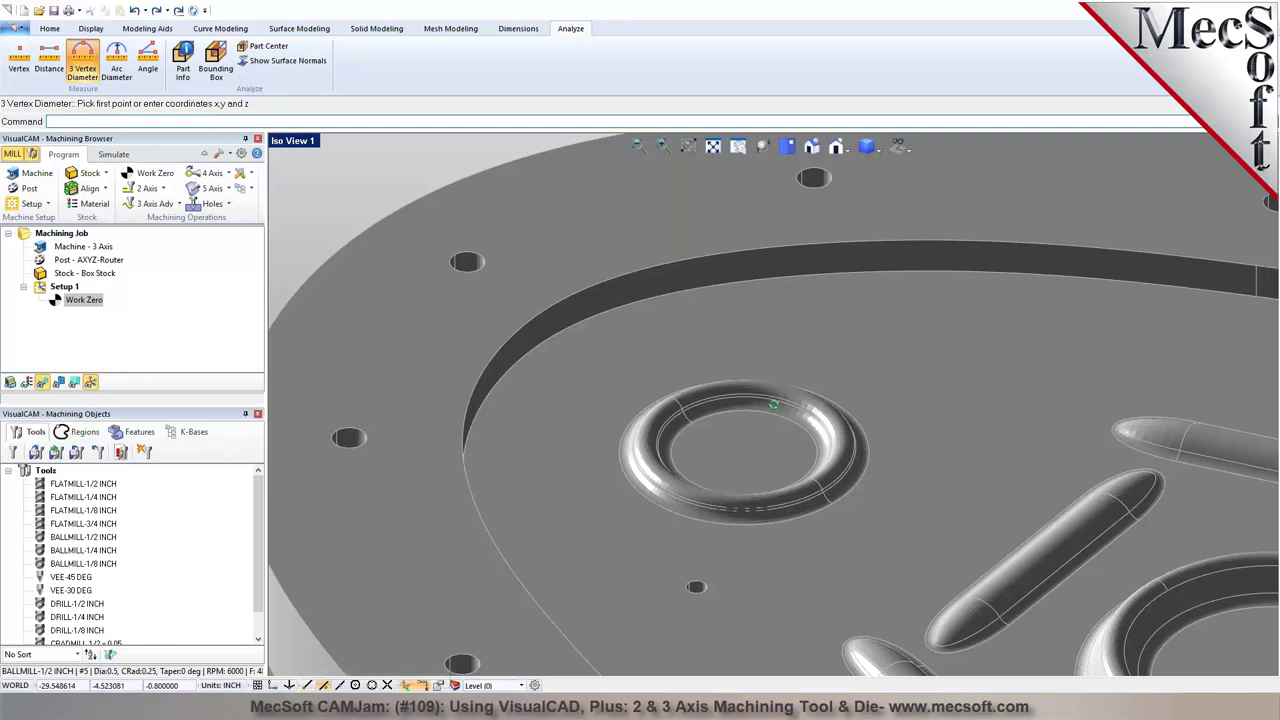
{"action": "left_click", "coordinate": [706, 420]}
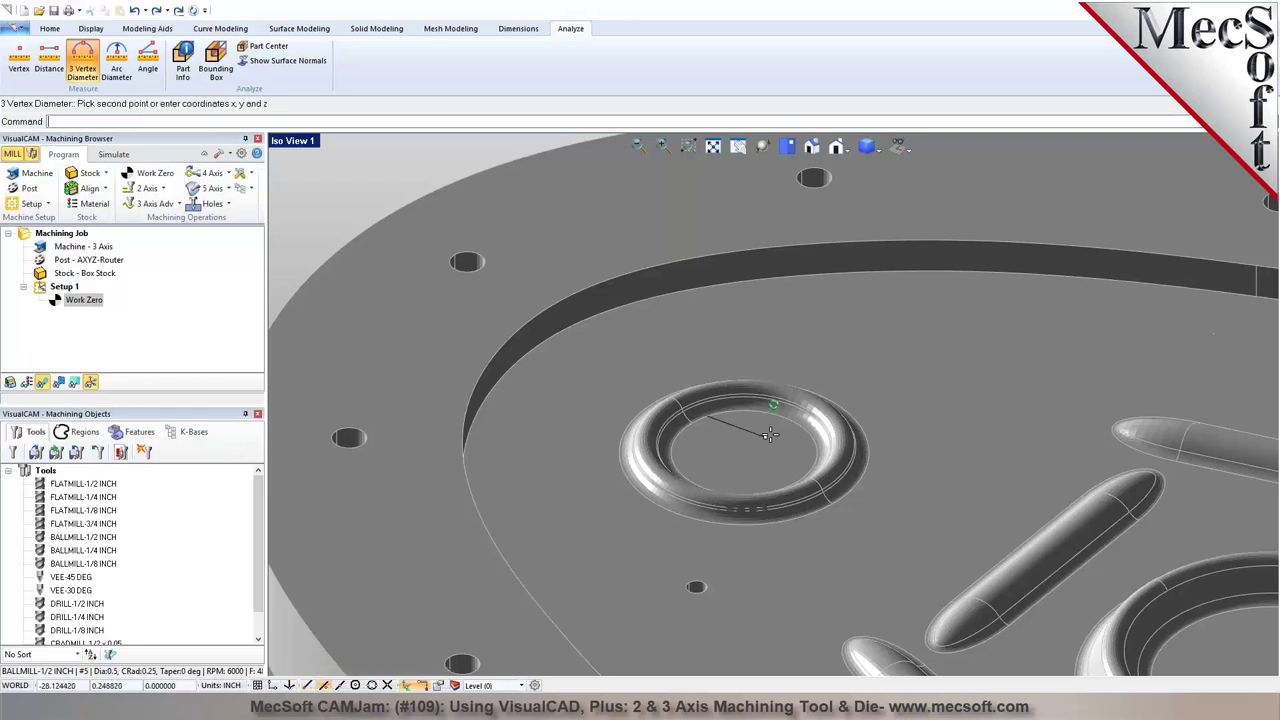
{"action": "left_click", "coordinate": [786, 418]}
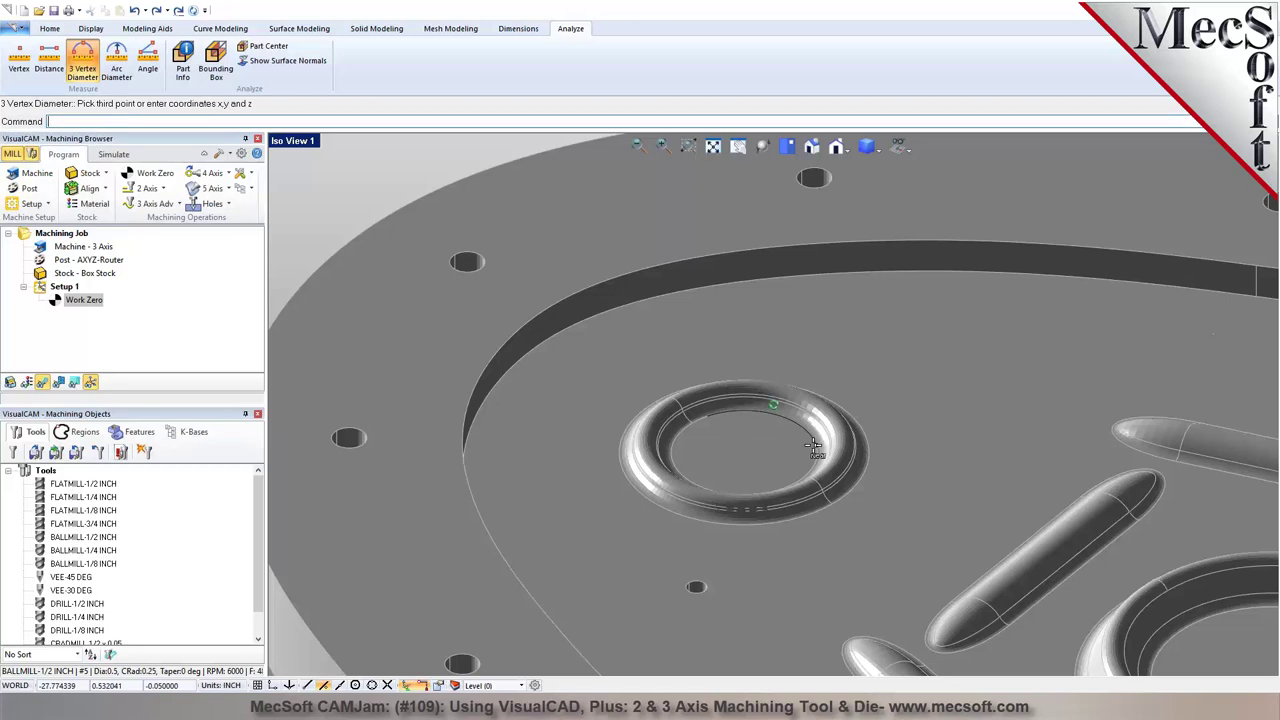
{"action": "left_click", "coordinate": [815, 447]}
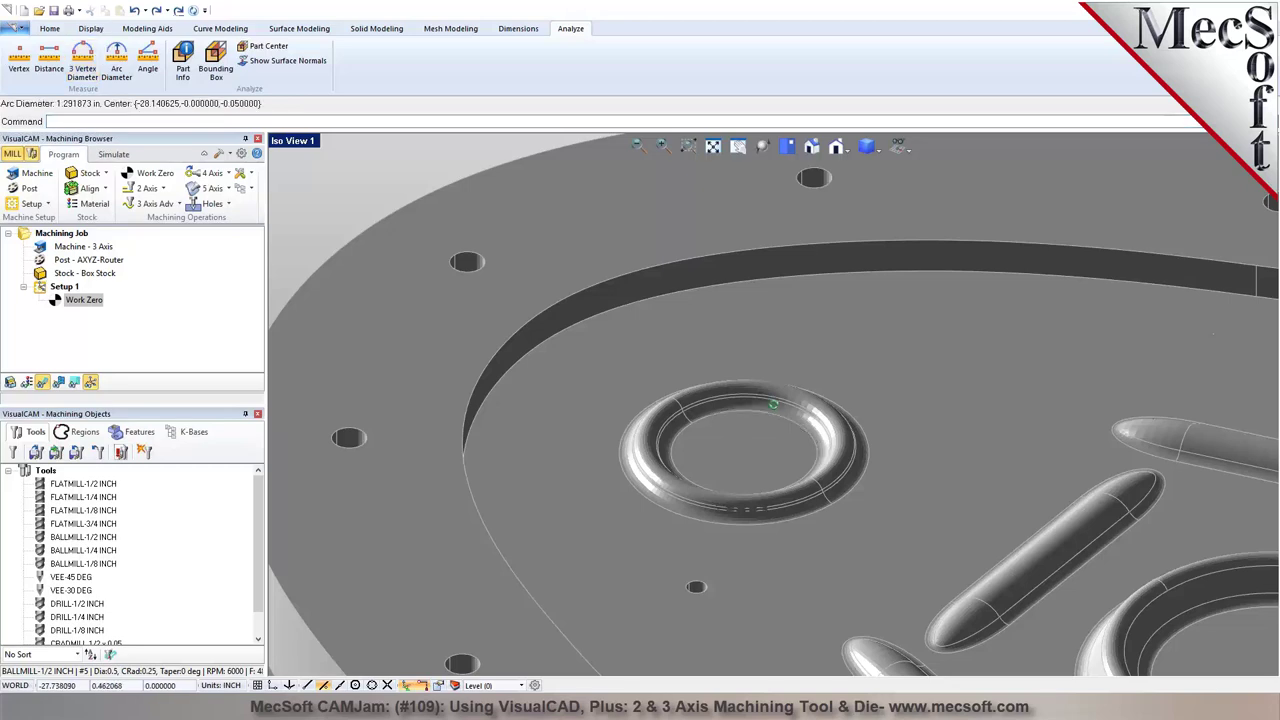
Measure the arc diameter along the upper edge of the pocket wall at the plate's nose using three points
{"action": "left_click", "coordinate": [85, 65]}
{"action": "left_click", "coordinate": [512, 336]}
{"action": "left_click", "coordinate": [594, 290]}
{"action": "left_click", "coordinate": [600, 286]}
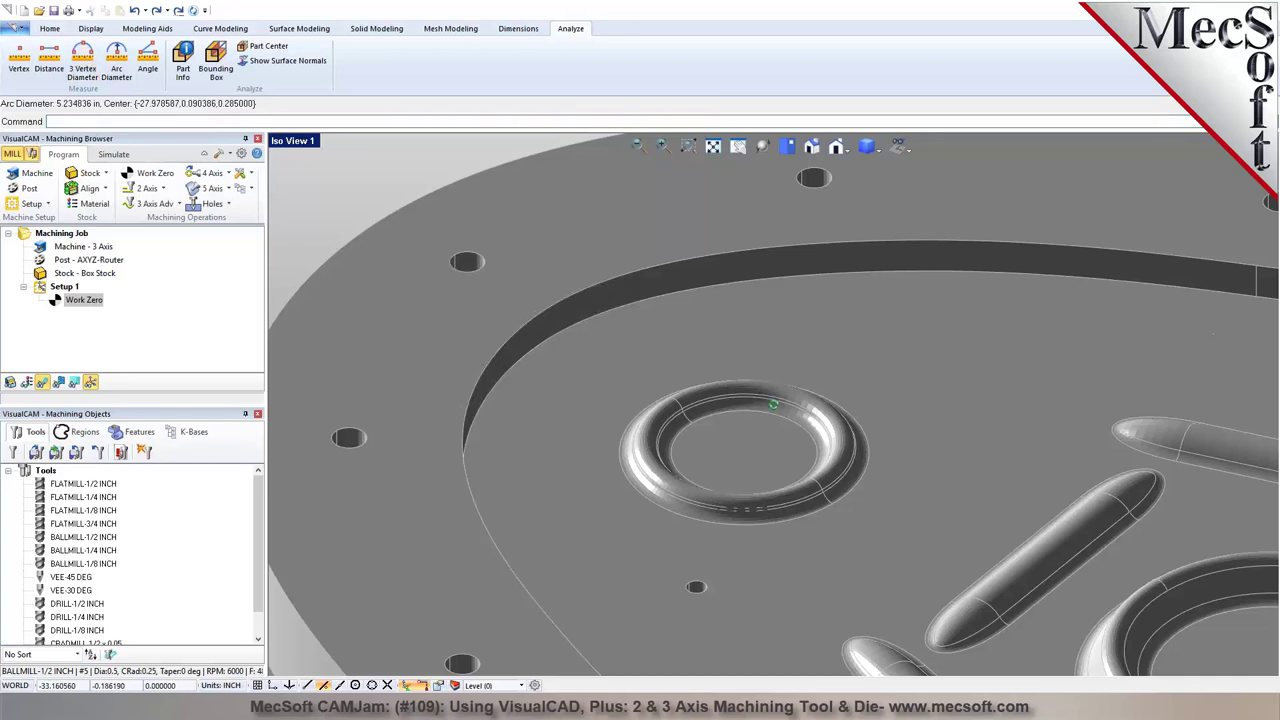
Add a new layer and set its color to green, keeping it as the active layer
{"action": "scroll", "coordinate": [563, 394], "scroll_direction": "down", "scroll_amount": 3}
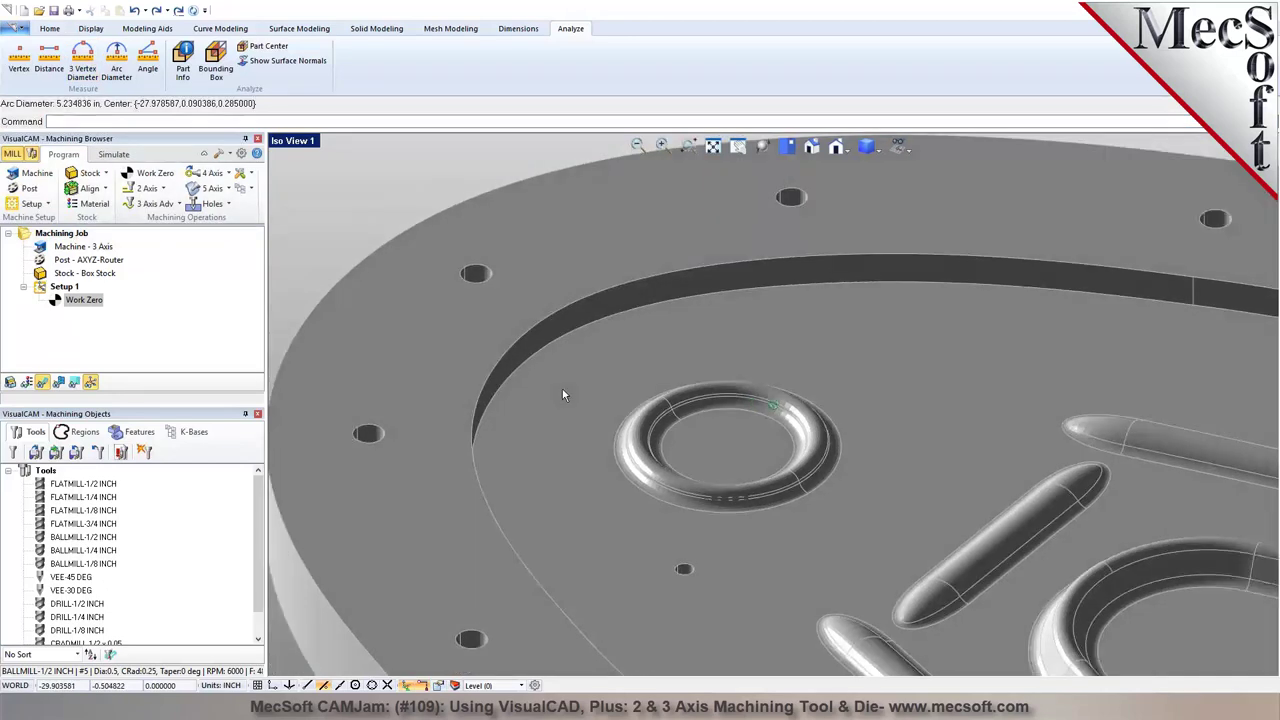
{"action": "scroll", "coordinate": [414, 264], "scroll_direction": "up", "scroll_amount": 5}
{"action": "scroll", "coordinate": [536, 310], "scroll_direction": "up", "scroll_amount": 1}
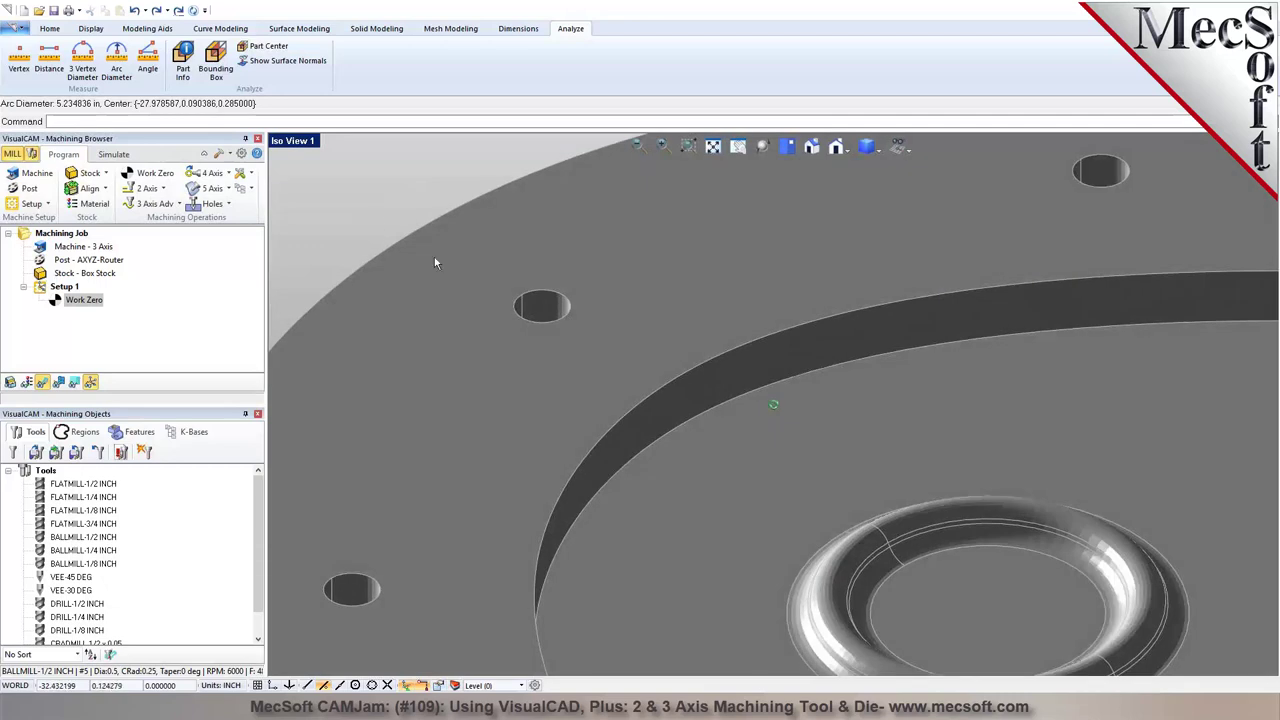
{"action": "left_click", "coordinate": [212, 29]}
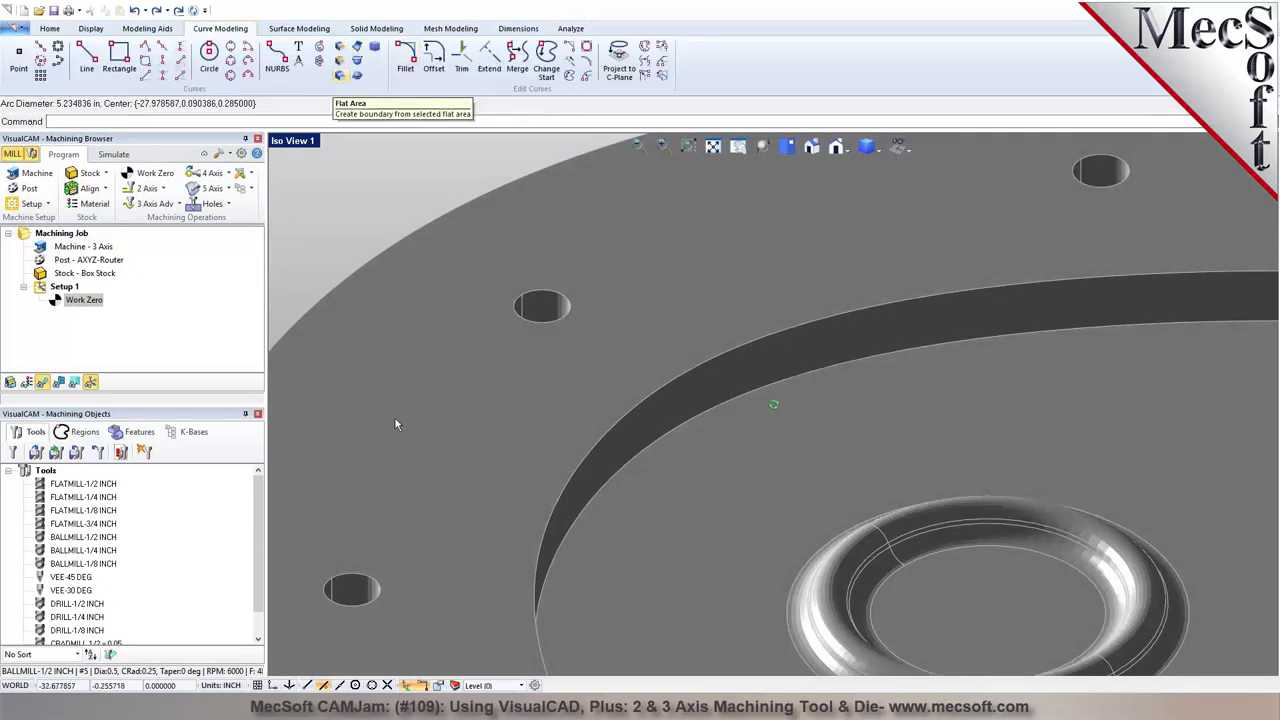
{"action": "left_click", "coordinate": [455, 685]}
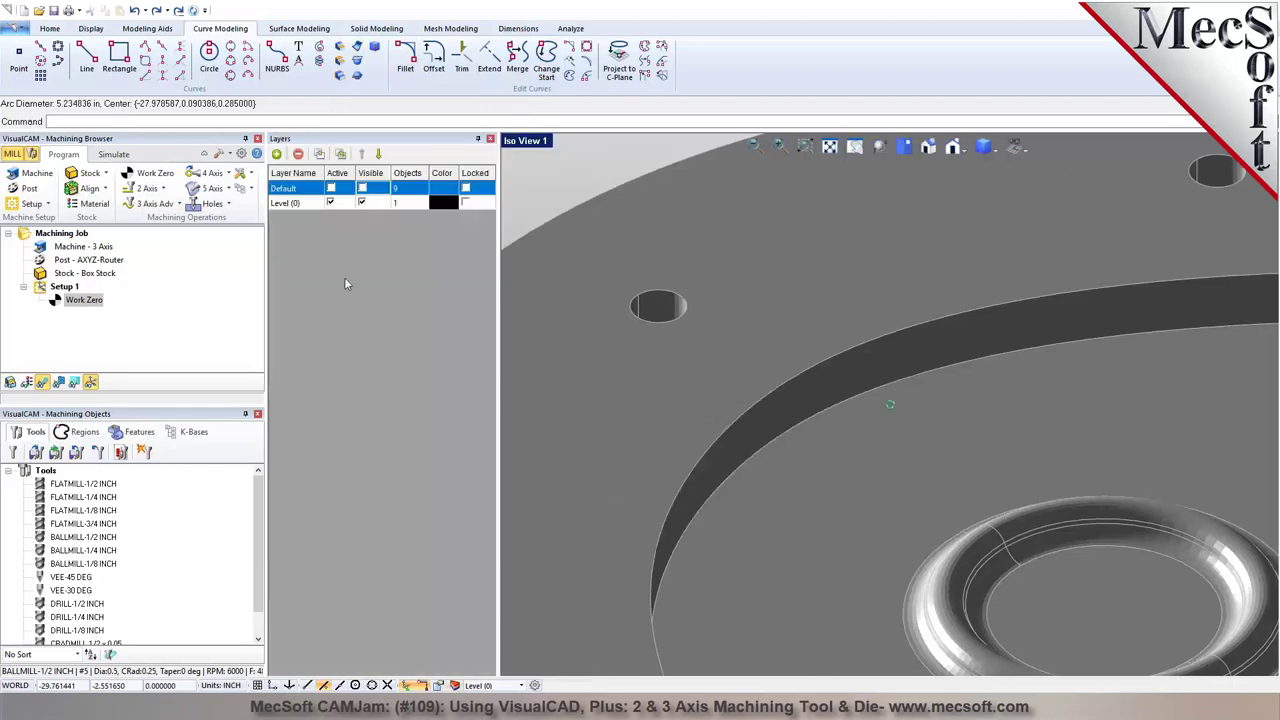
{"action": "left_click", "coordinate": [292, 203]}
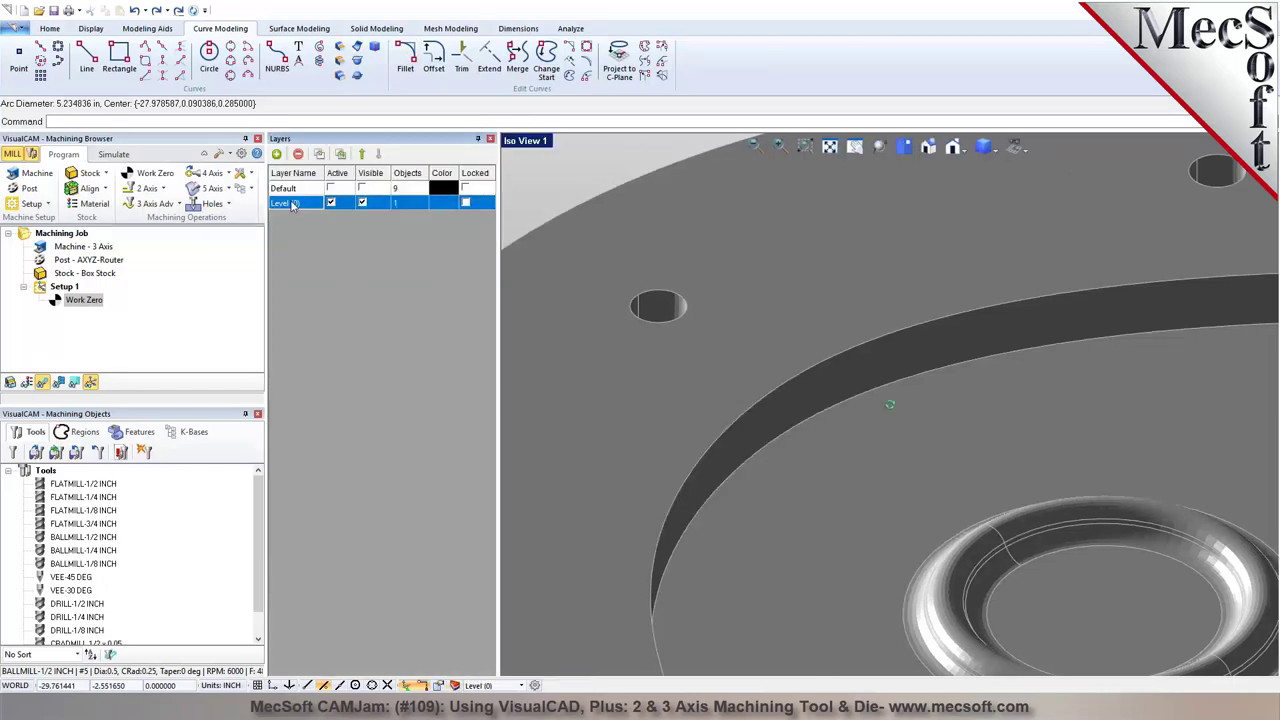
{"action": "left_click", "coordinate": [276, 153]}
{"action": "left_click", "coordinate": [458, 220]}
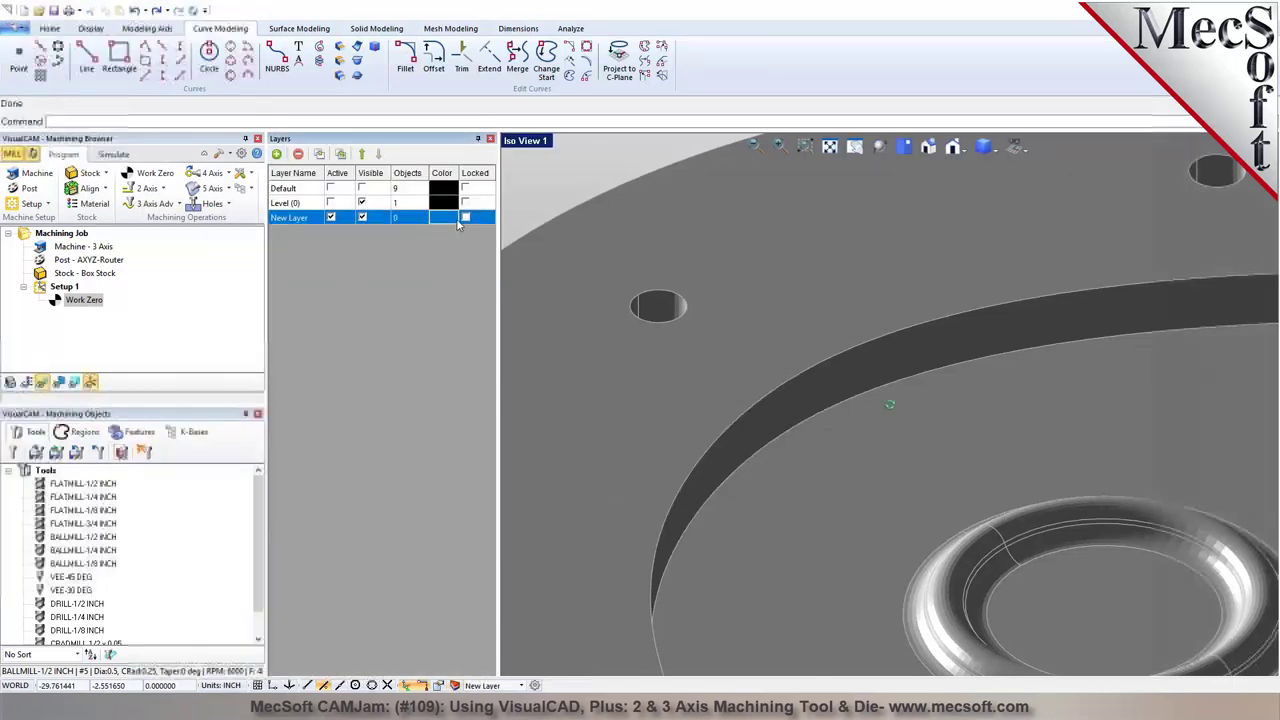
{"action": "left_click", "coordinate": [455, 218]}
{"action": "left_click", "coordinate": [578, 392]}
{"action": "left_click", "coordinate": [730, 280]}
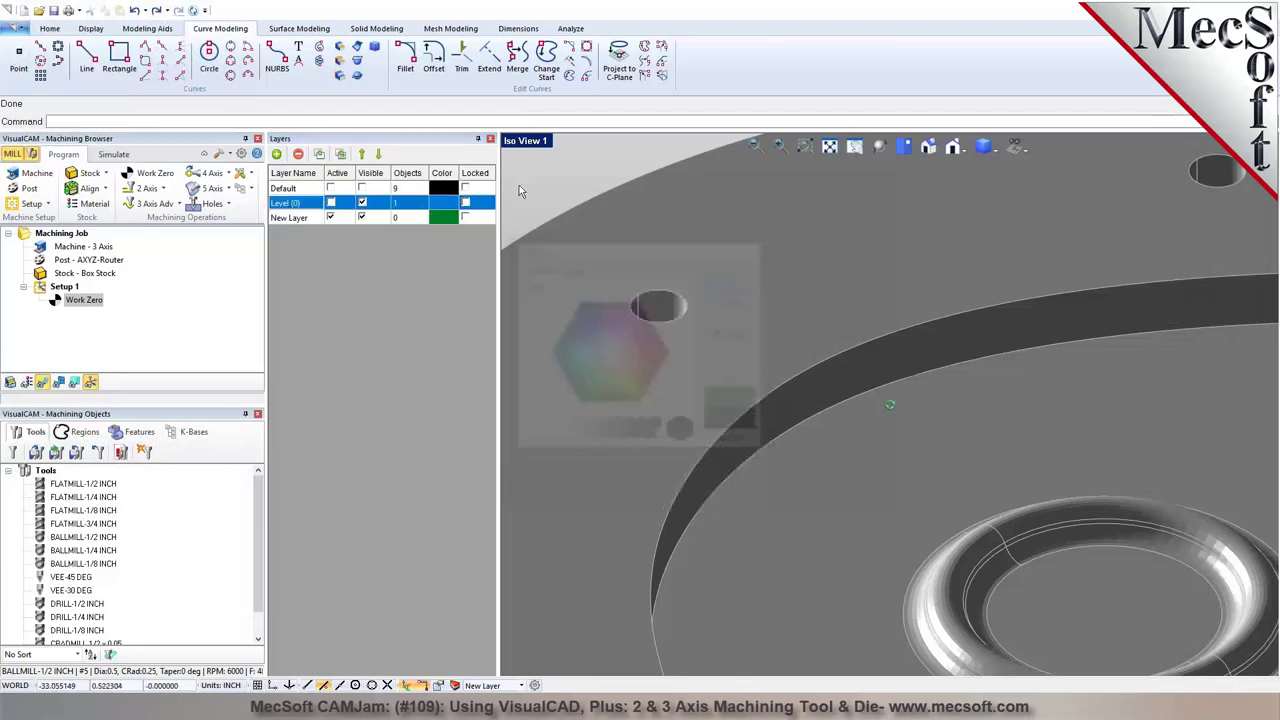
{"action": "left_click", "coordinate": [490, 138]}
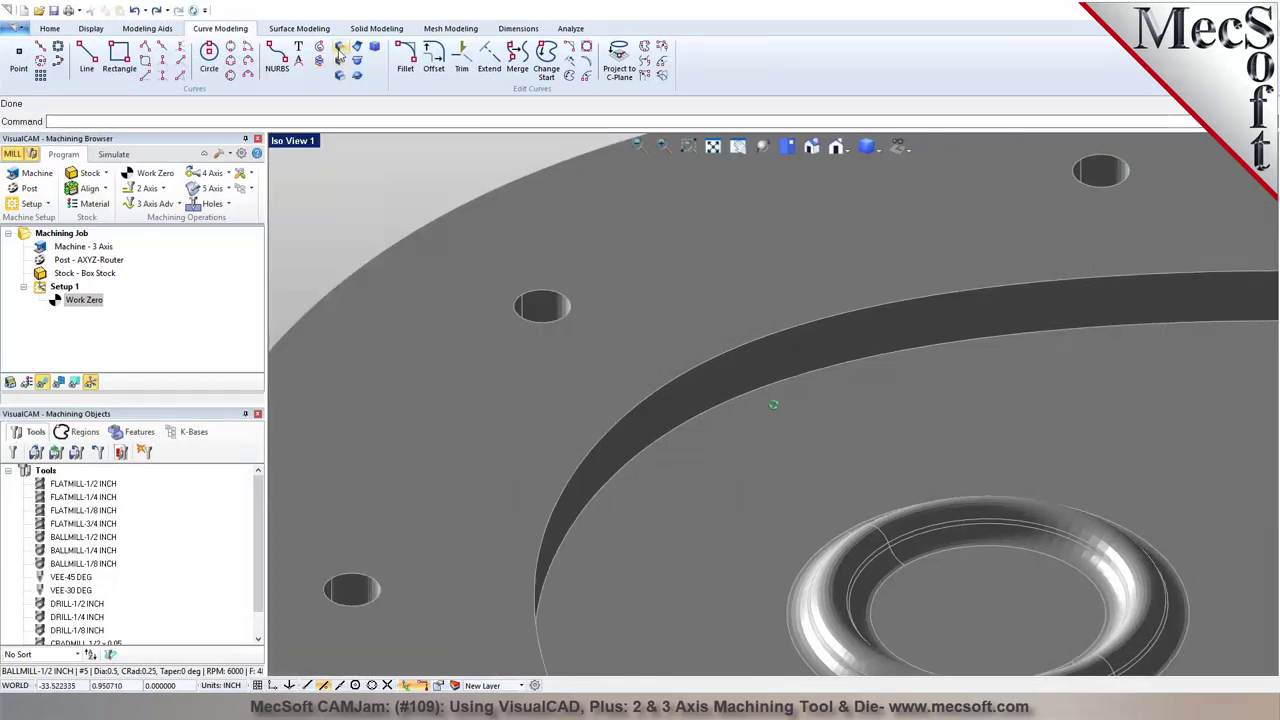
Create boundary curves from the plate's raised rim face with Flat Area
{"action": "left_click", "coordinate": [341, 50]}
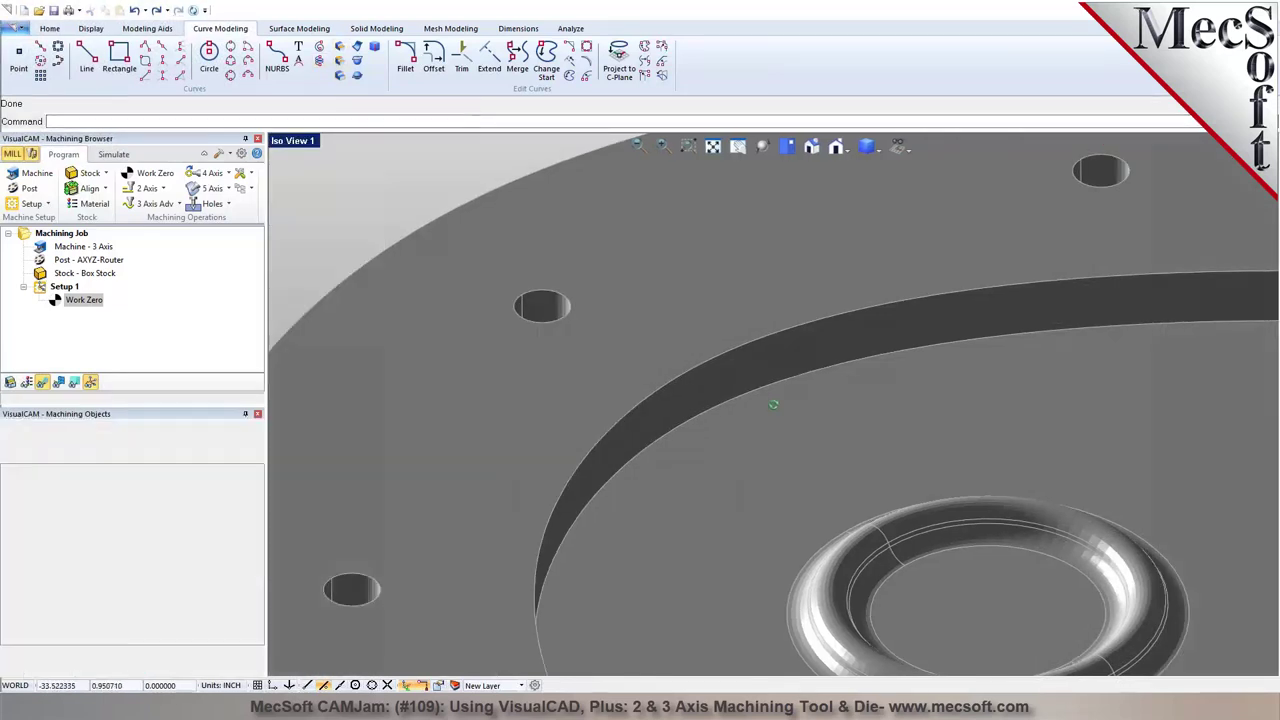
{"action": "left_click", "coordinate": [678, 287]}
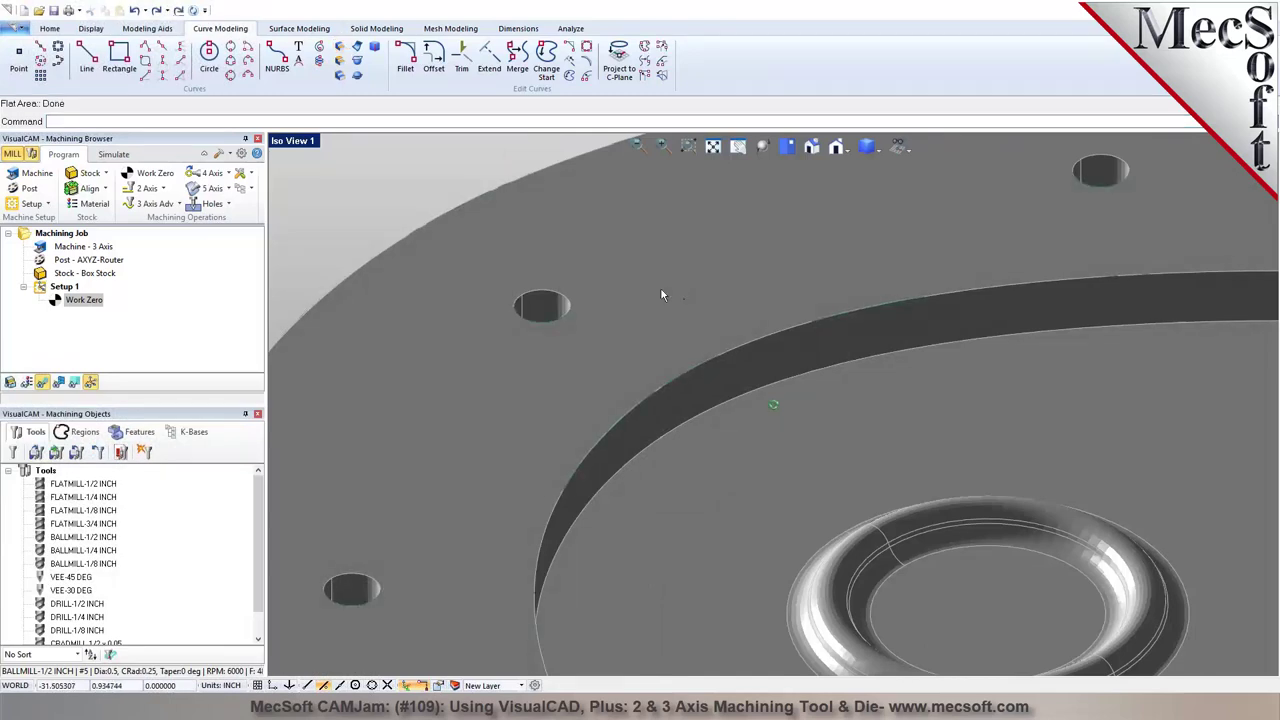
Select the circle curve around the rim hole at the tip of the nose and measure its arc diameter
{"action": "left_click", "coordinate": [552, 321]}
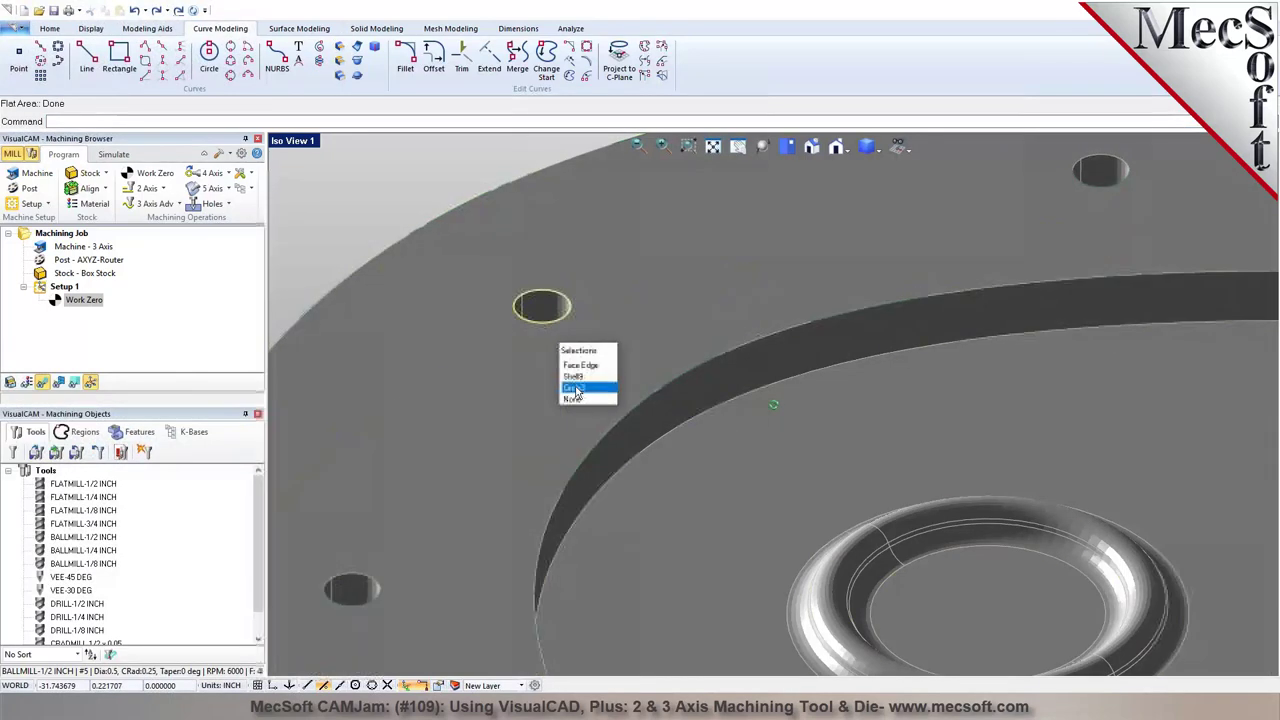
{"action": "left_click", "coordinate": [574, 388]}
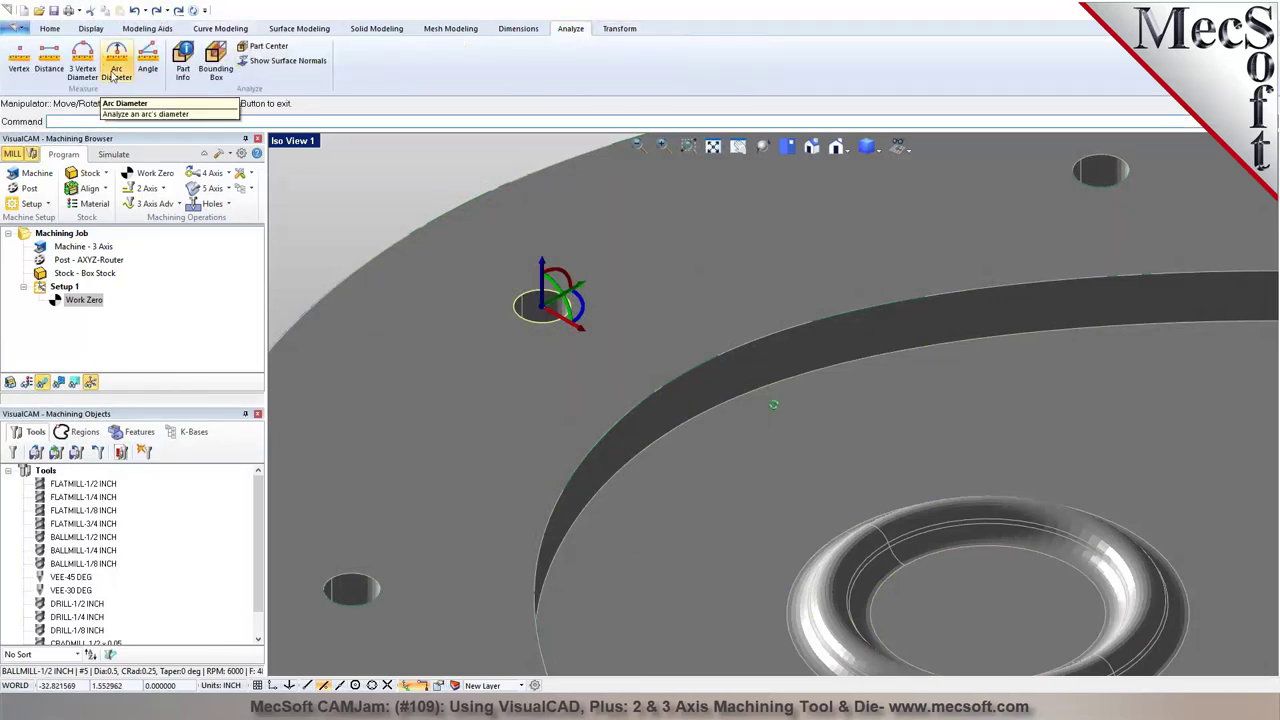
{"action": "left_click", "coordinate": [116, 72]}
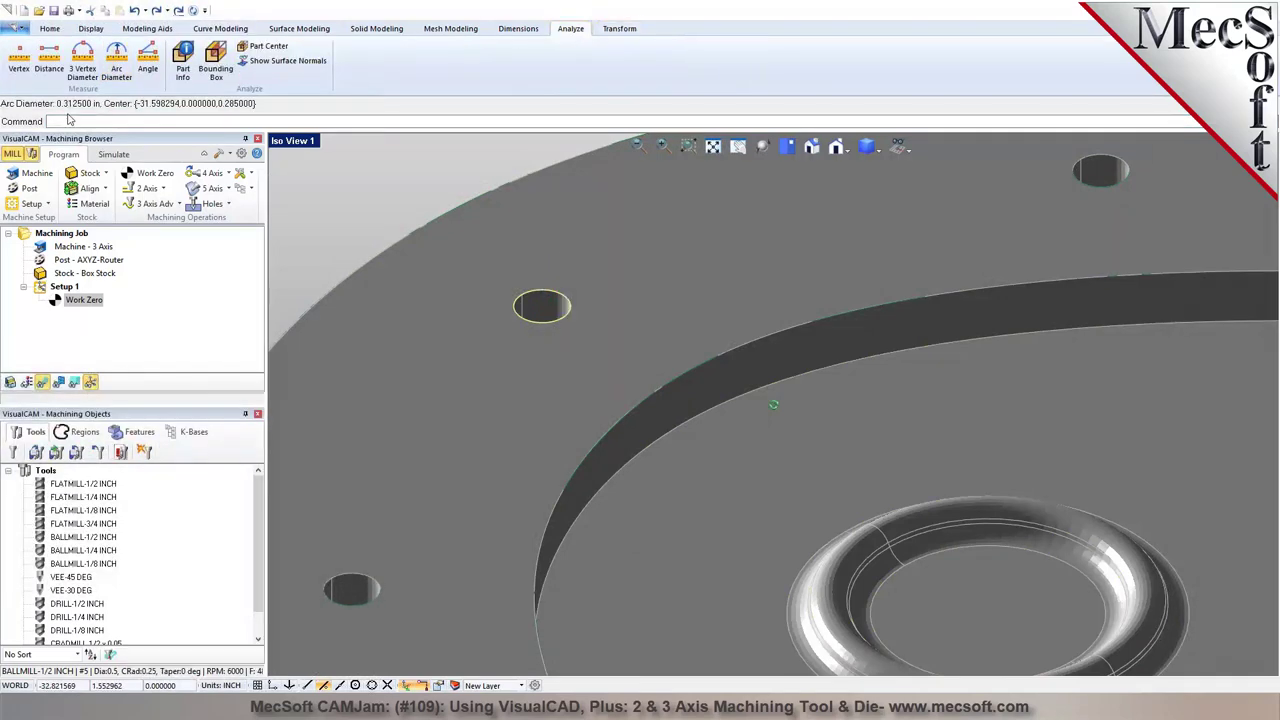
Query the center coordinates of the rim hole at the nose tip with Vertex, using the center snap
{"action": "right_click_drag", "start_coordinate": [326, 243], "coordinate": [529, 293]}
{"action": "scroll", "coordinate": [451, 295], "scroll_direction": "down", "scroll_amount": 5}
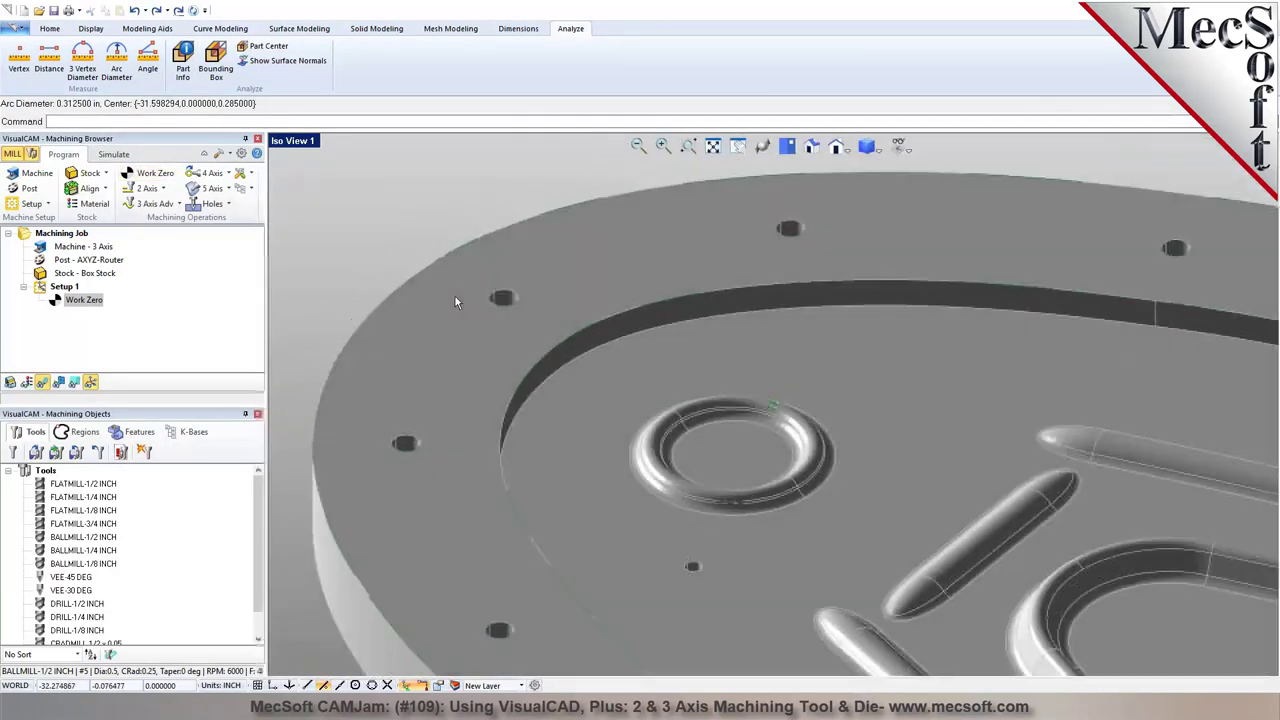
{"action": "left_click", "coordinate": [19, 60]}
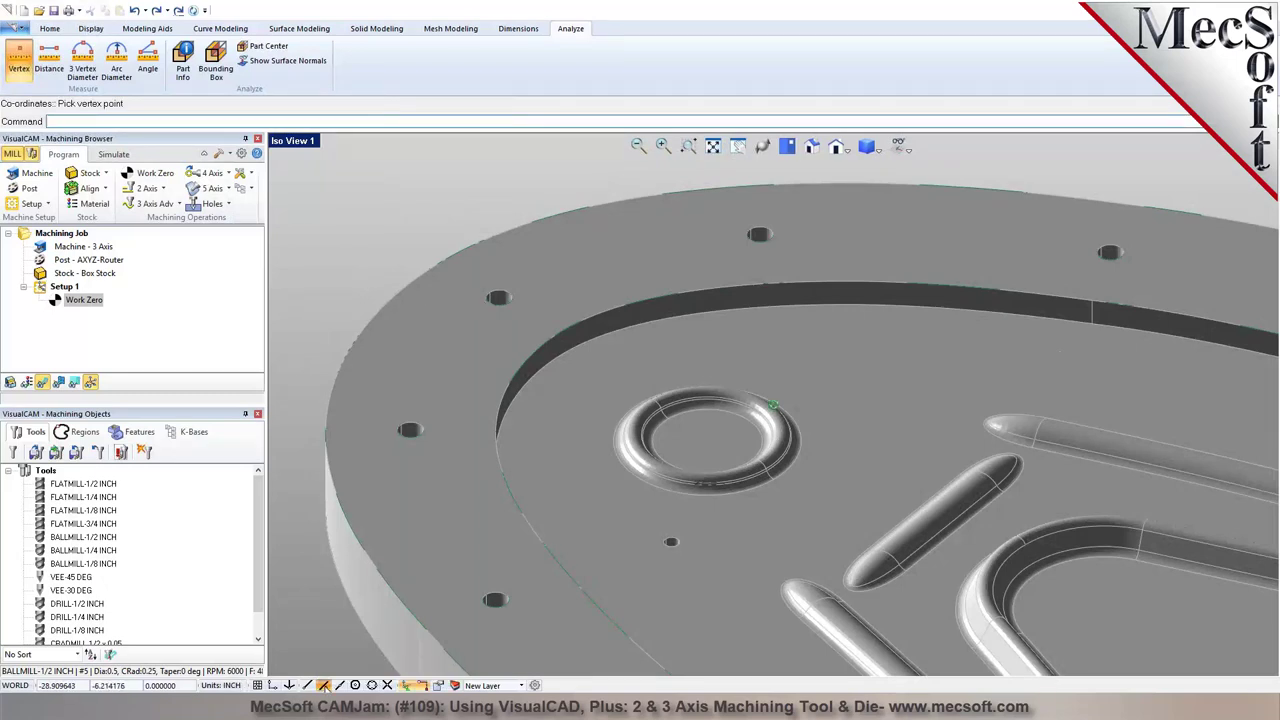
{"action": "left_click", "coordinate": [491, 313]}
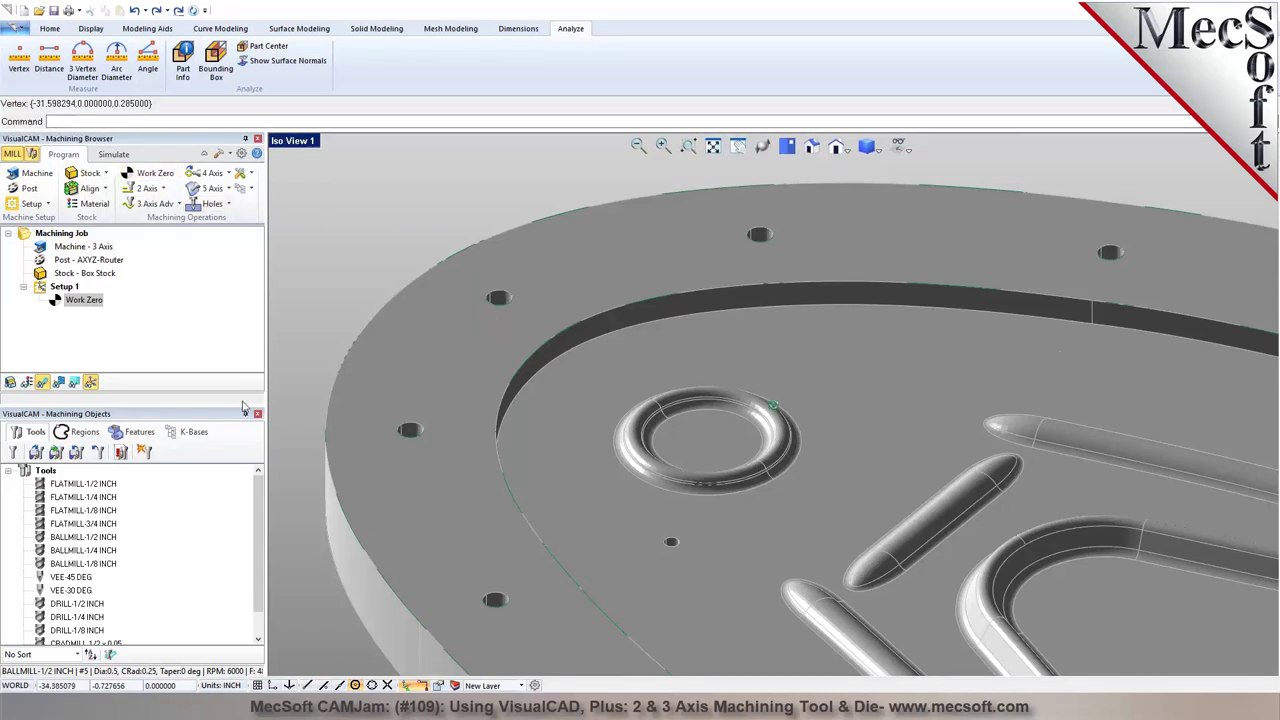
Measure the center-to-center distance between the nose-tip rim hole and the adjacent rim hole
{"action": "scroll", "coordinate": [337, 392], "scroll_direction": "up", "scroll_amount": 1}
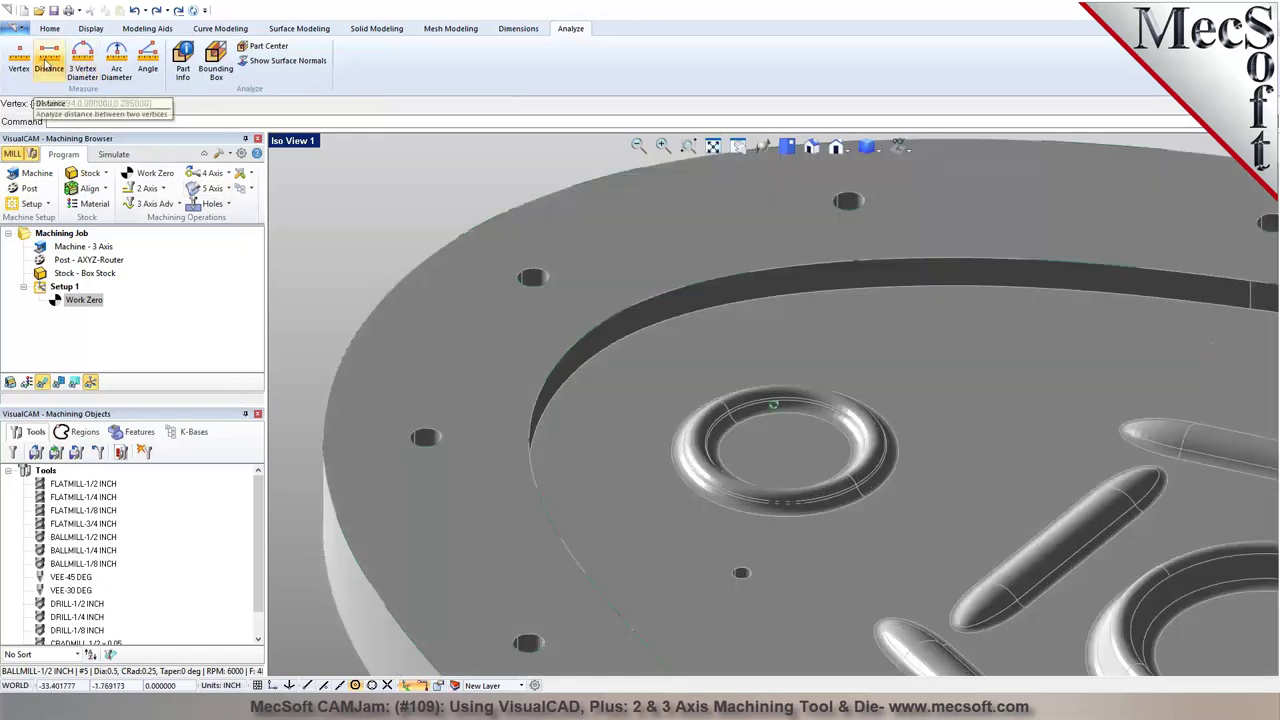
{"action": "left_click", "coordinate": [48, 66]}
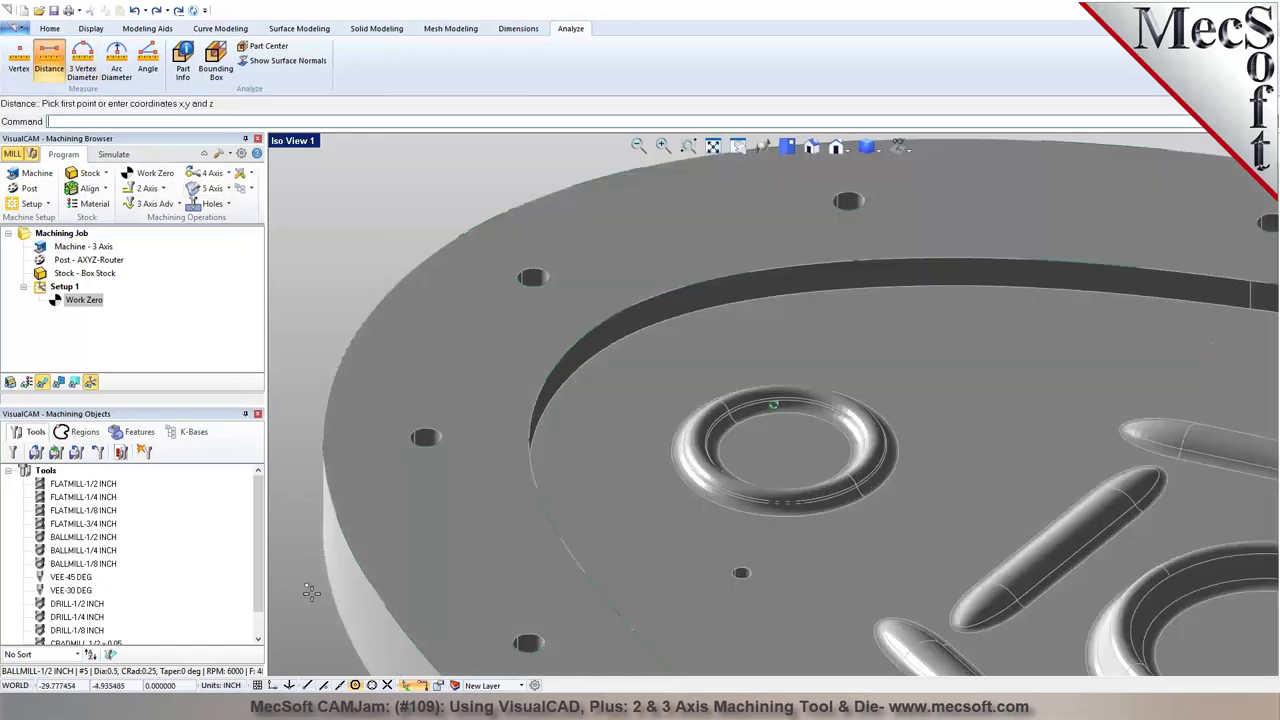
{"action": "left_click", "coordinate": [436, 446]}
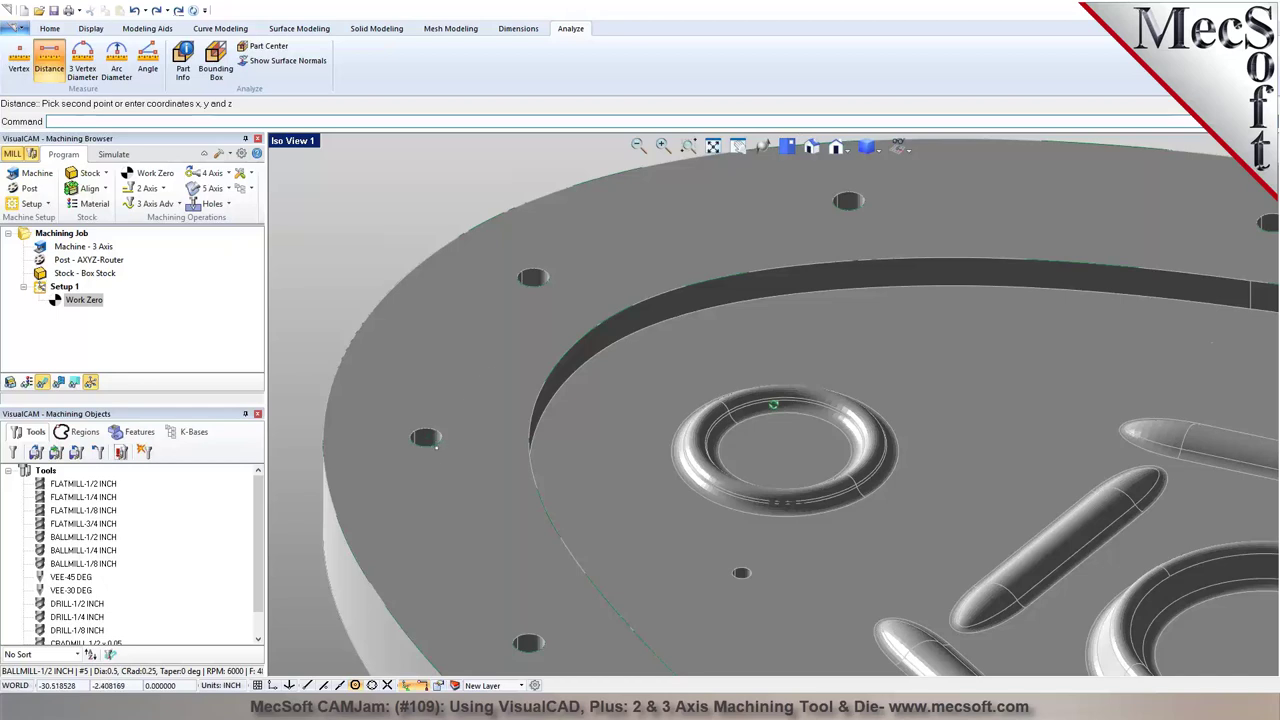
{"action": "left_click", "coordinate": [530, 285]}
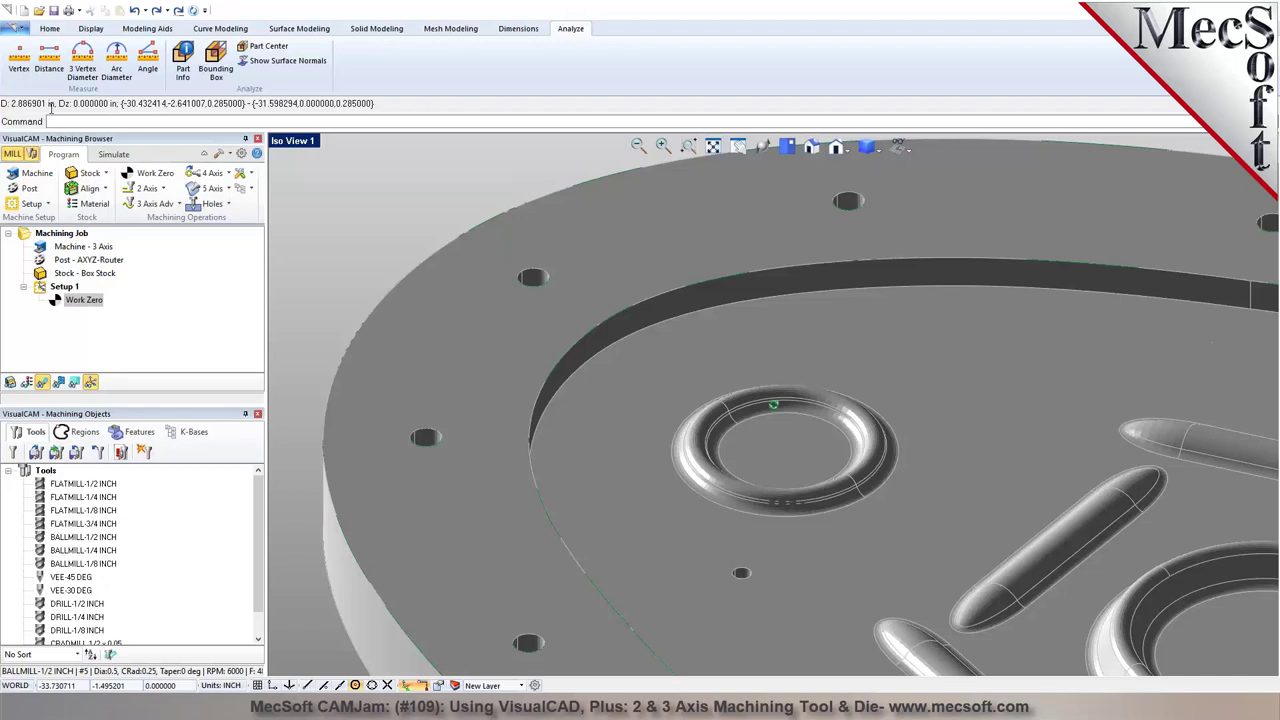
Measure the gap between the long curved groove and the end of the short straight groove near the nose with Distance
{"action": "mouse_move", "coordinate": [546, 409]}
{"action": "right_mouse_down"}
{"action": "mouse_move", "coordinate": [452, 364]}
{"action": "mouse_move", "coordinate": [360, 240]}
{"action": "mouse_move", "coordinate": [395, 253]}
{"action": "right_mouse_up"}
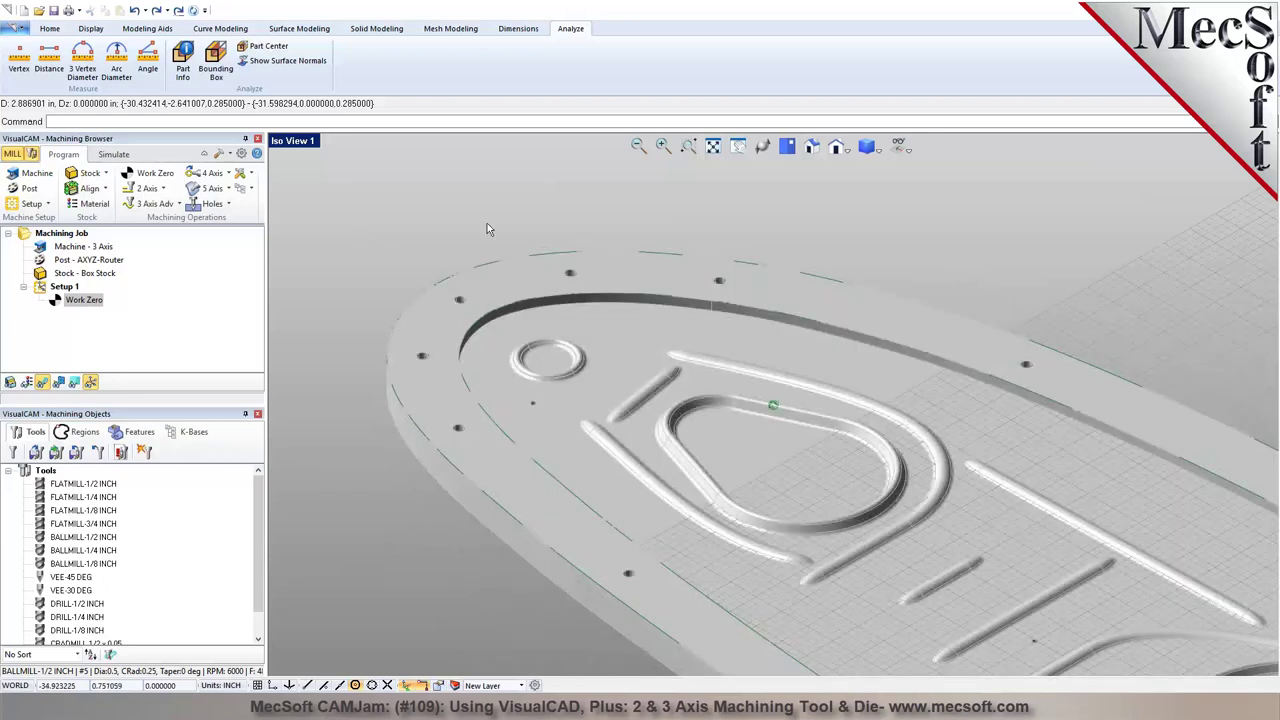
{"action": "right_click_drag", "start_coordinate": [752, 263], "coordinate": [613, 247]}
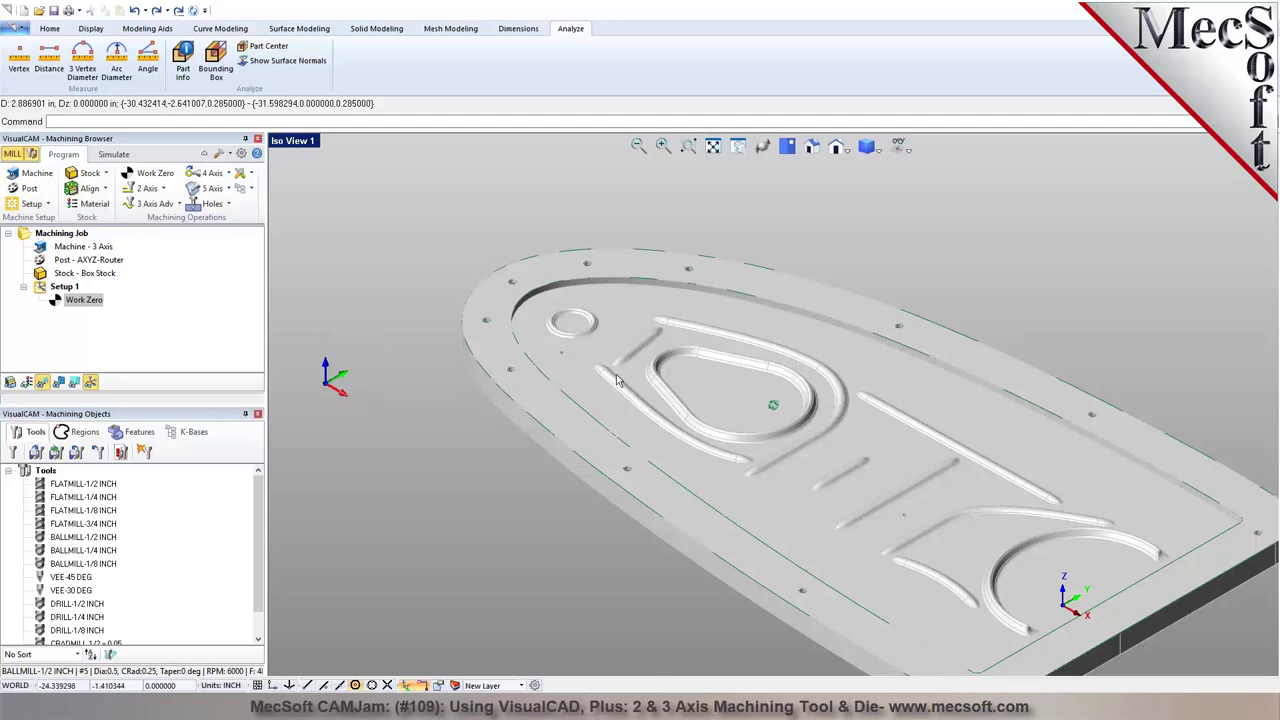
{"action": "scroll", "coordinate": [618, 378], "scroll_direction": "down", "scroll_amount": 2}
{"action": "scroll", "coordinate": [618, 378], "scroll_direction": "up", "scroll_amount": 4}
{"action": "scroll", "coordinate": [614, 375], "scroll_direction": "up", "scroll_amount": 4}
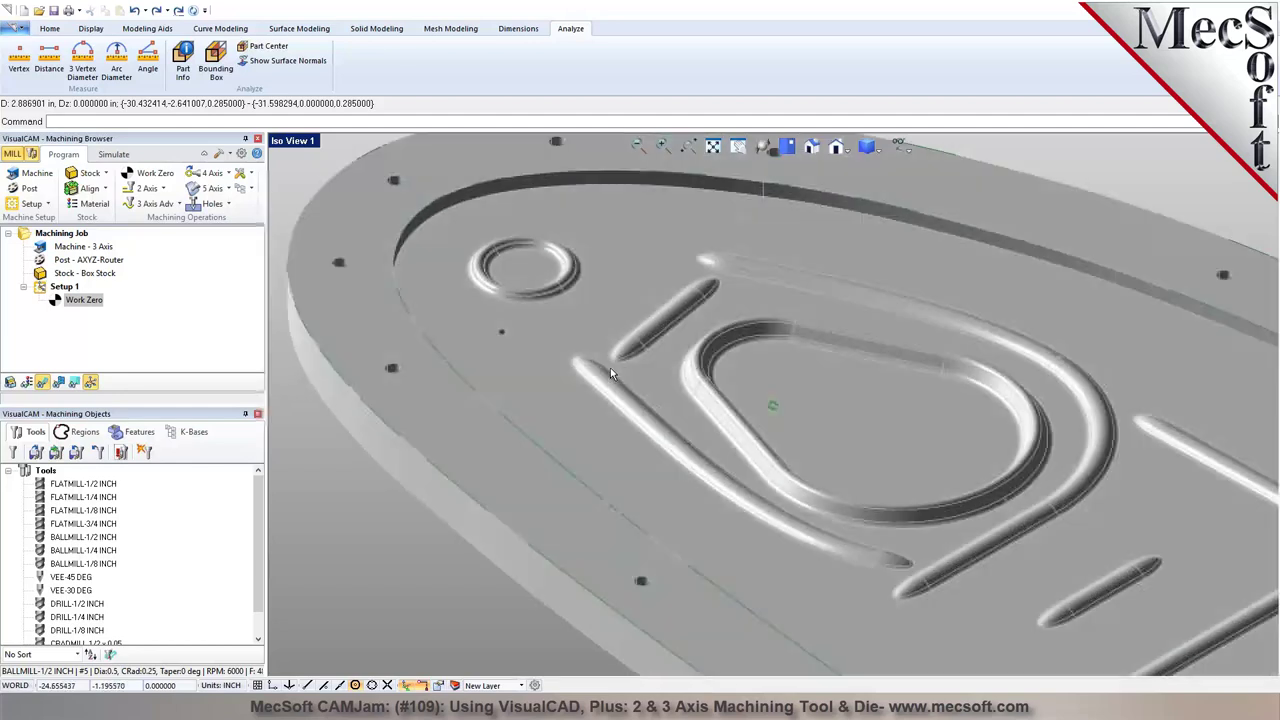
{"action": "scroll", "coordinate": [612, 368], "scroll_direction": "up", "scroll_amount": 5}
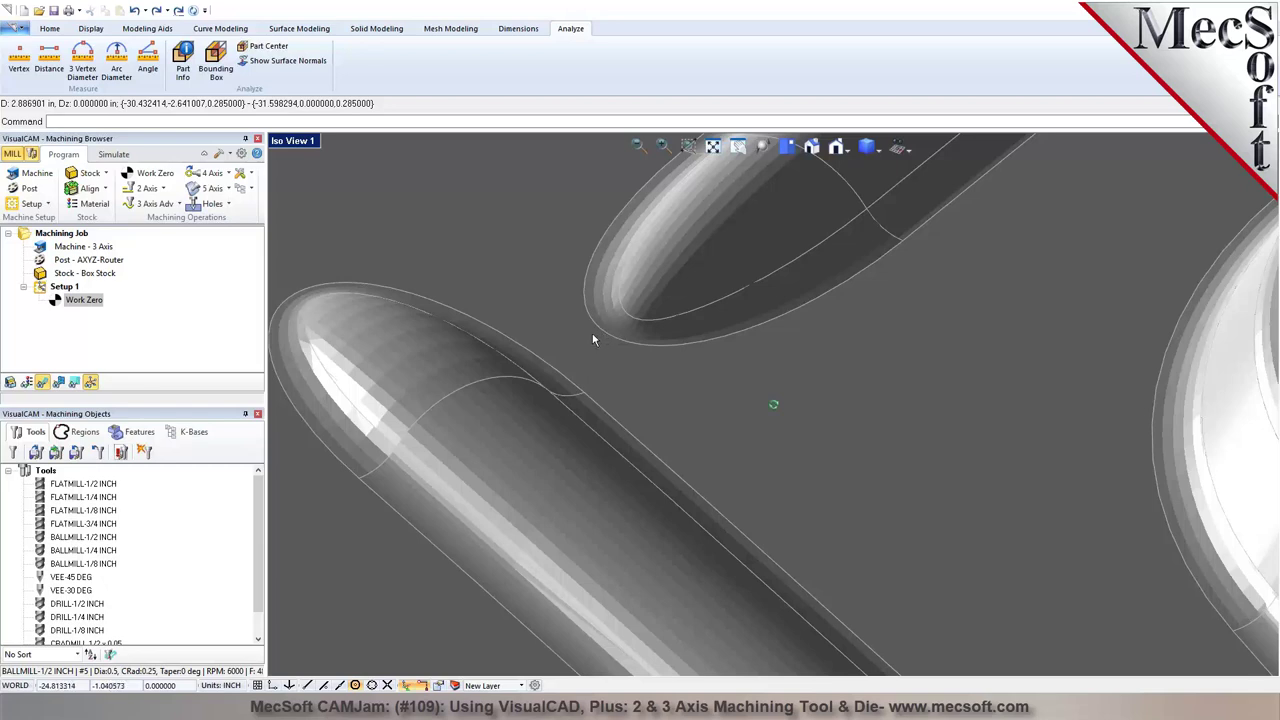
{"action": "left_click", "coordinate": [52, 69]}
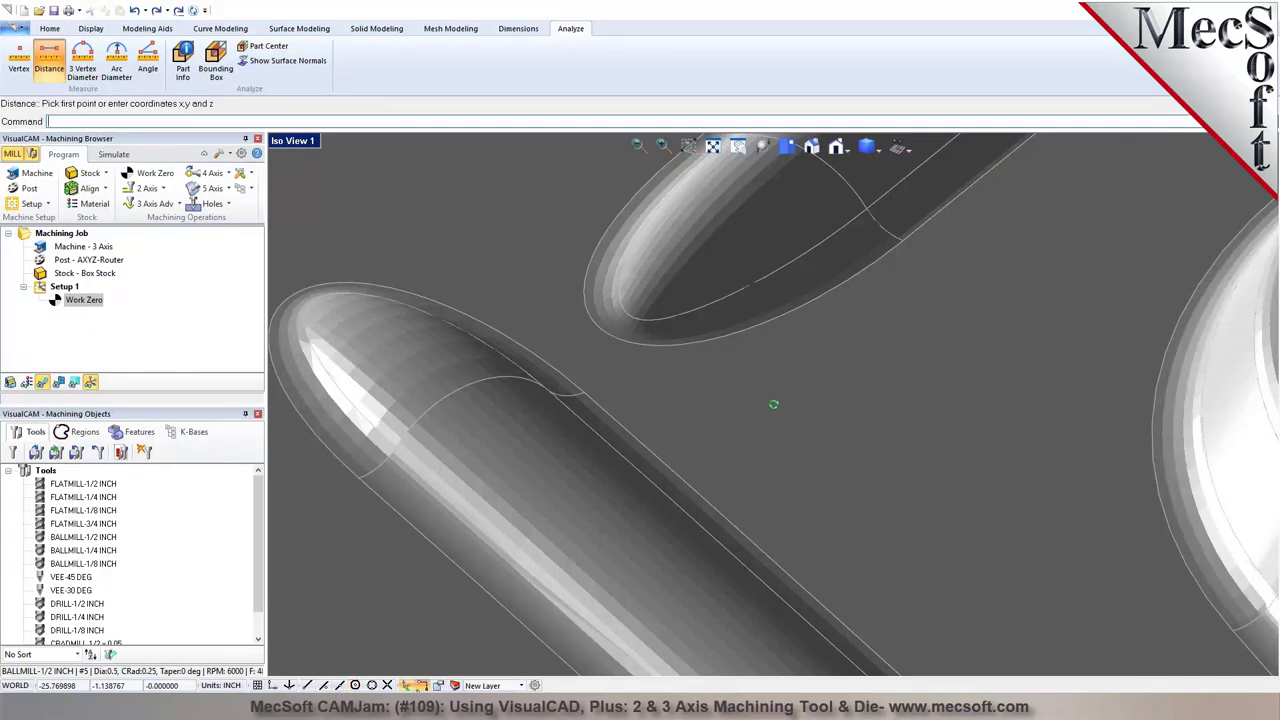
{"action": "left_click", "coordinate": [324, 686]}
{"action": "left_click", "coordinate": [556, 367]}
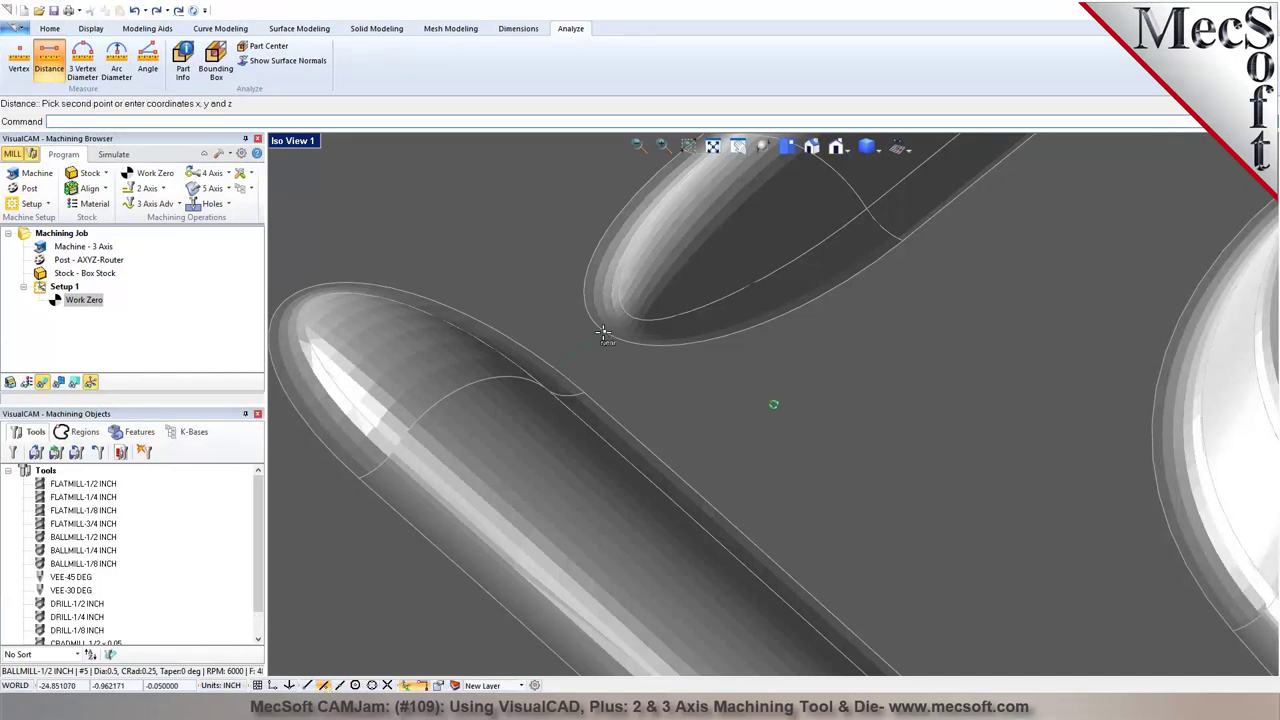
{"action": "left_click", "coordinate": [603, 332]}
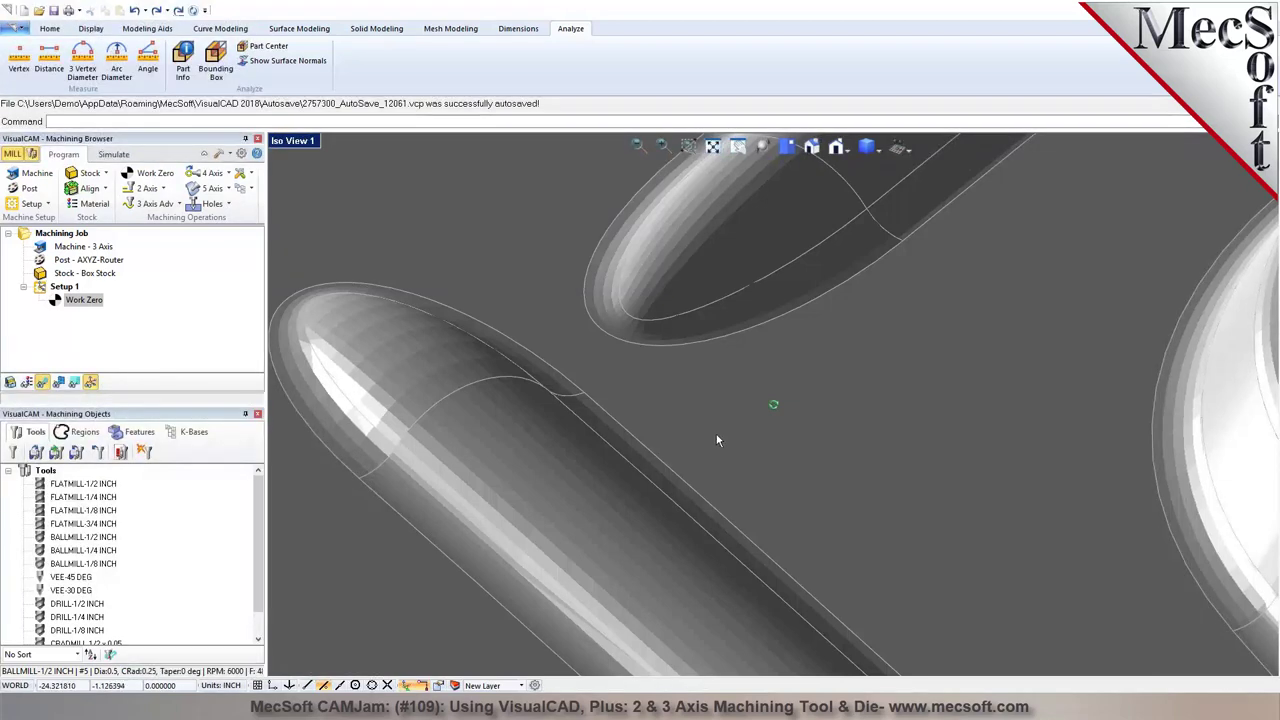
Repeat the Distance measurement between the edges of the two neighboring grooves
{"action": "key", "text": "Return"}
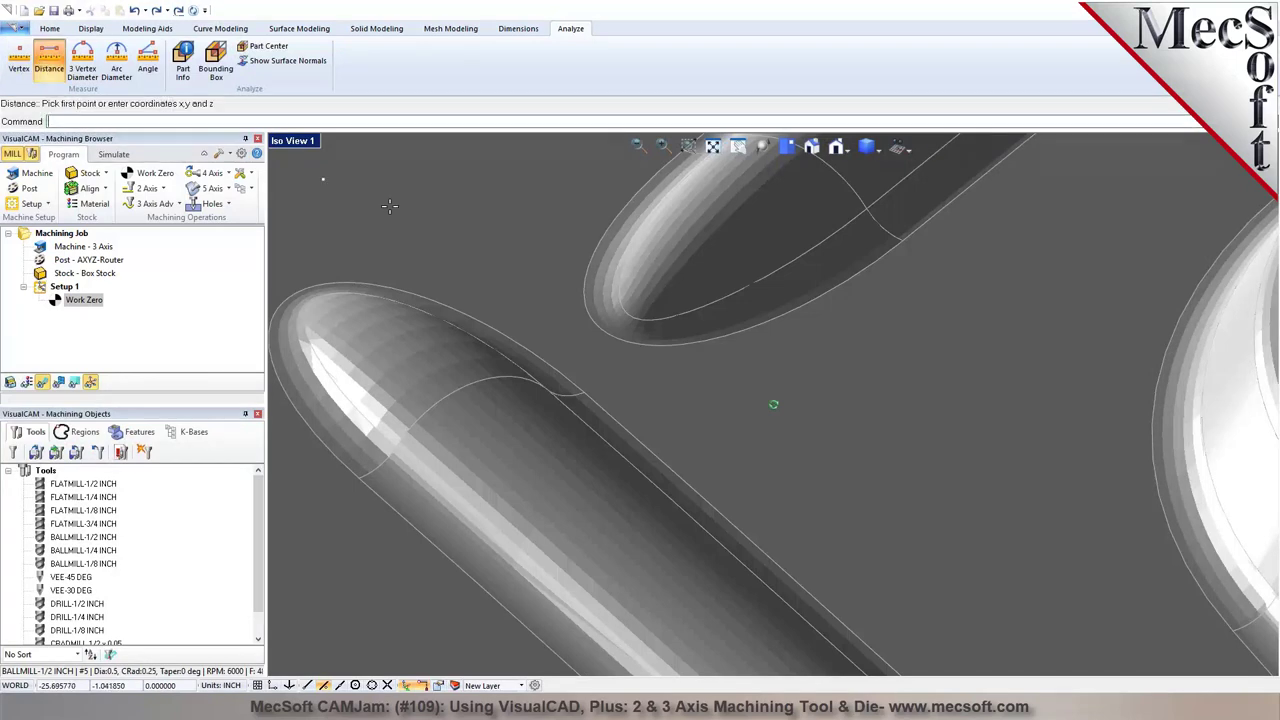
{"action": "left_click", "coordinate": [580, 353]}
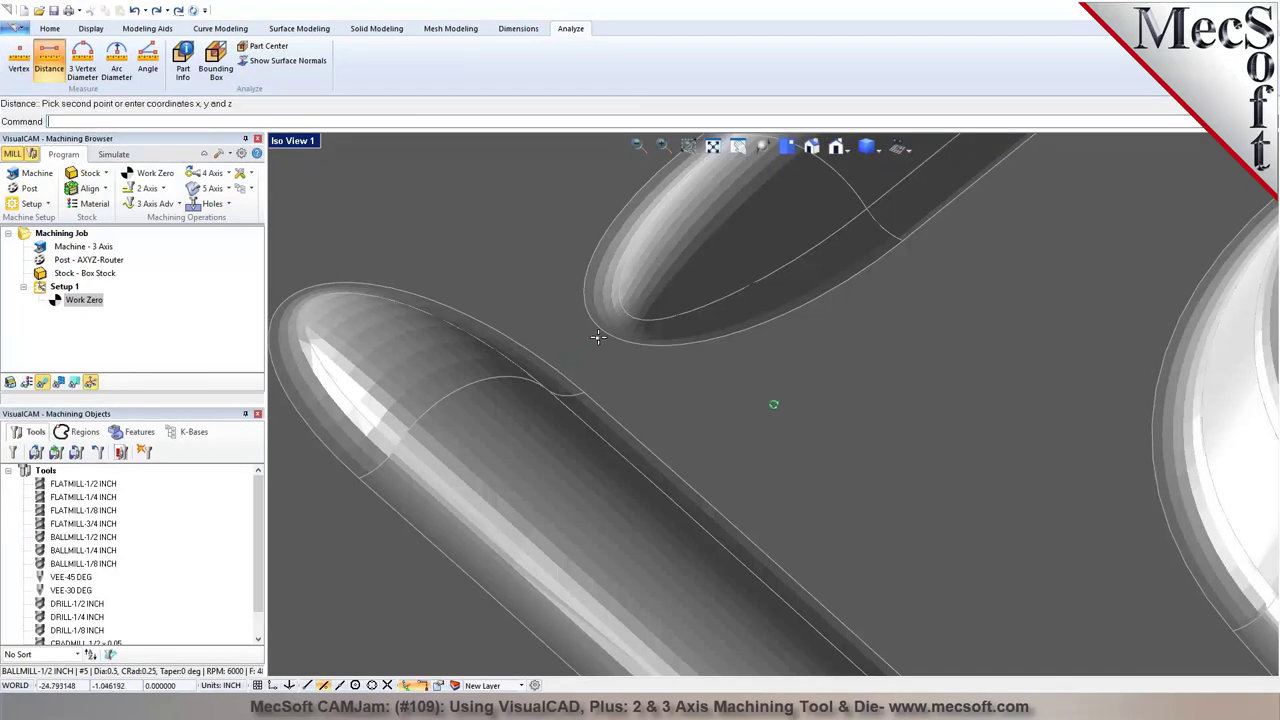
{"action": "left_click", "coordinate": [603, 340]}
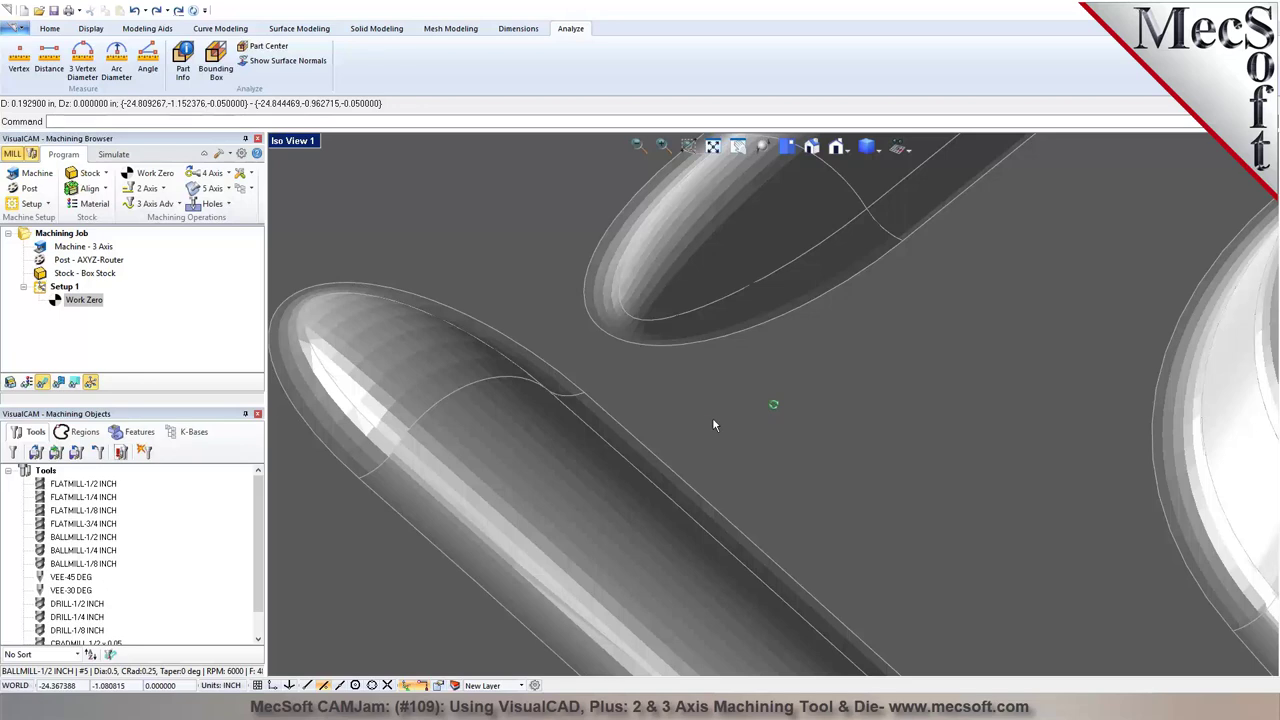
Look at the whole plate in top and isometric views, and show the teardrop-shaped groove and its surrounding grooves up close
{"action": "scroll", "coordinate": [693, 407], "scroll_direction": "down", "scroll_amount": 3}
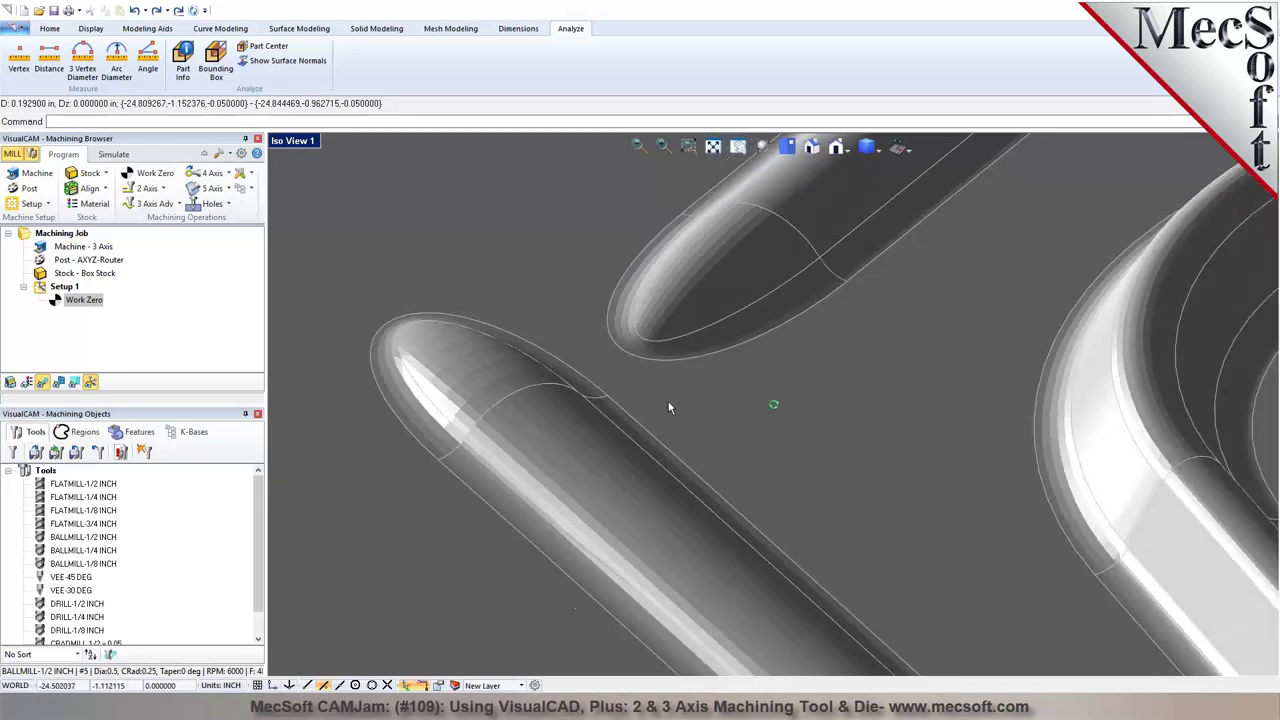
{"action": "scroll", "coordinate": [672, 396], "scroll_direction": "down", "scroll_amount": 3}
{"action": "left_click", "coordinate": [787, 146]}
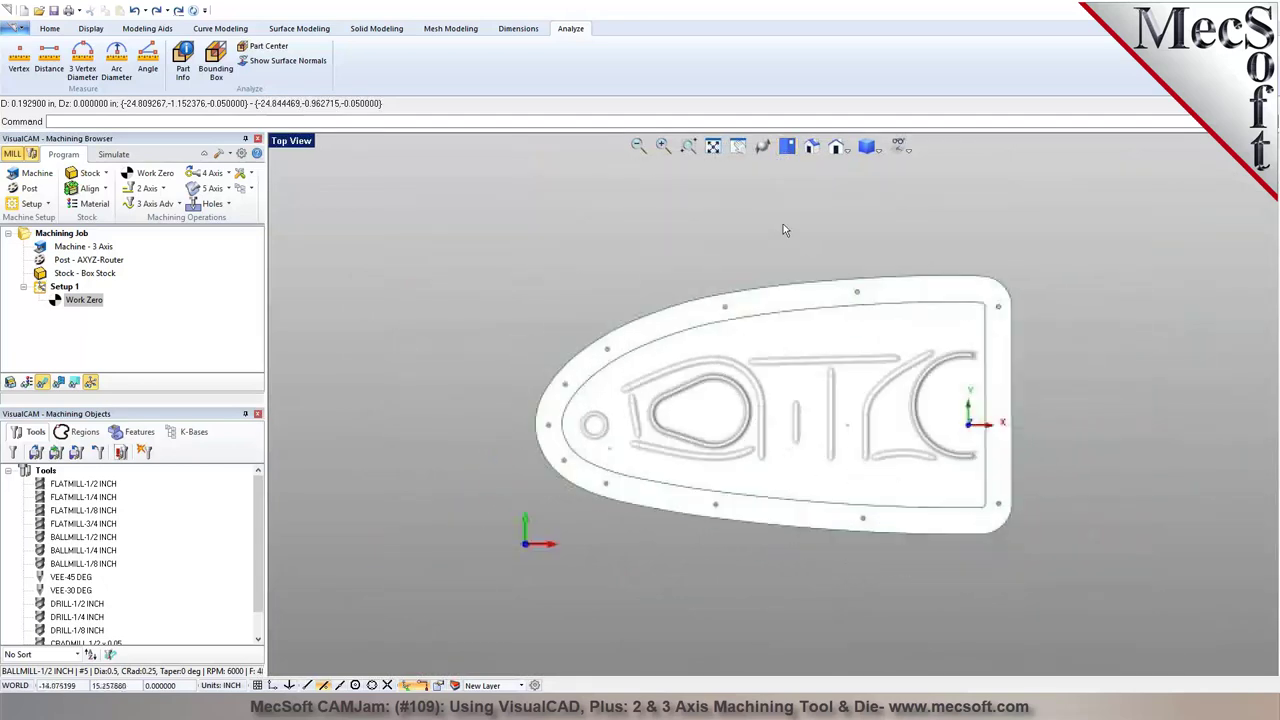
{"action": "left_click", "coordinate": [811, 147]}
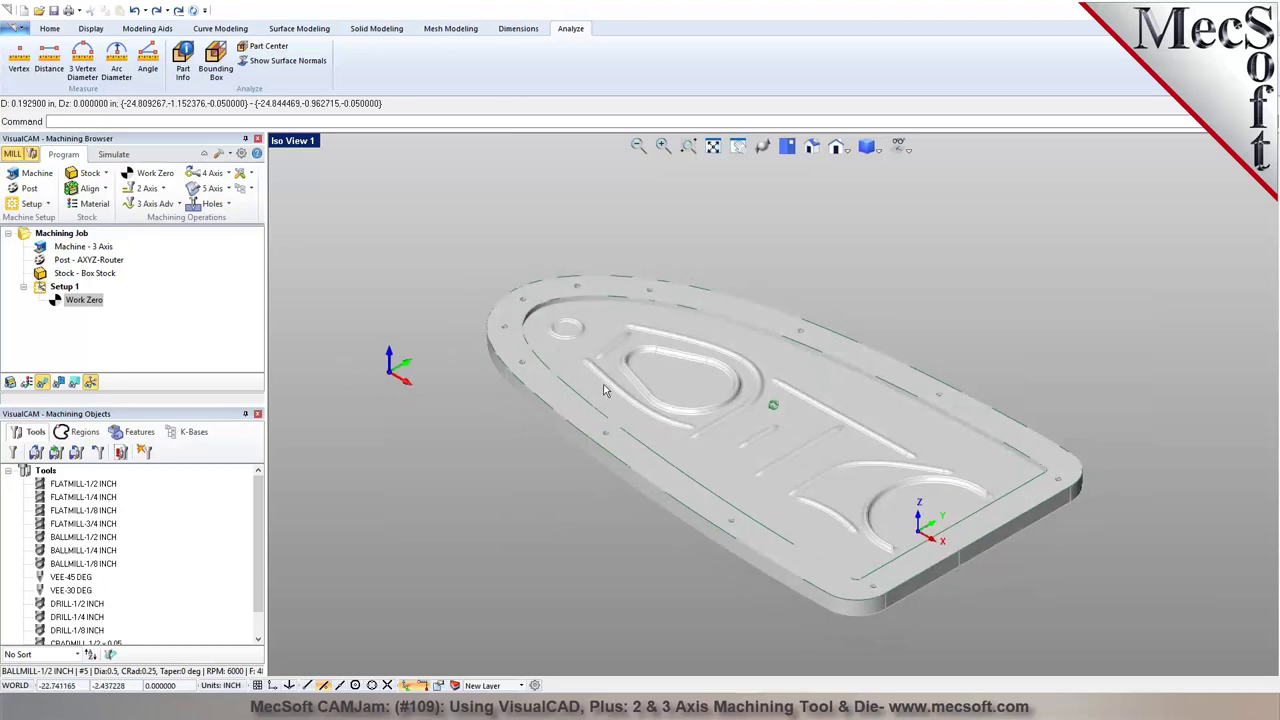
{"action": "scroll", "coordinate": [606, 391], "scroll_direction": "up", "scroll_amount": 5}
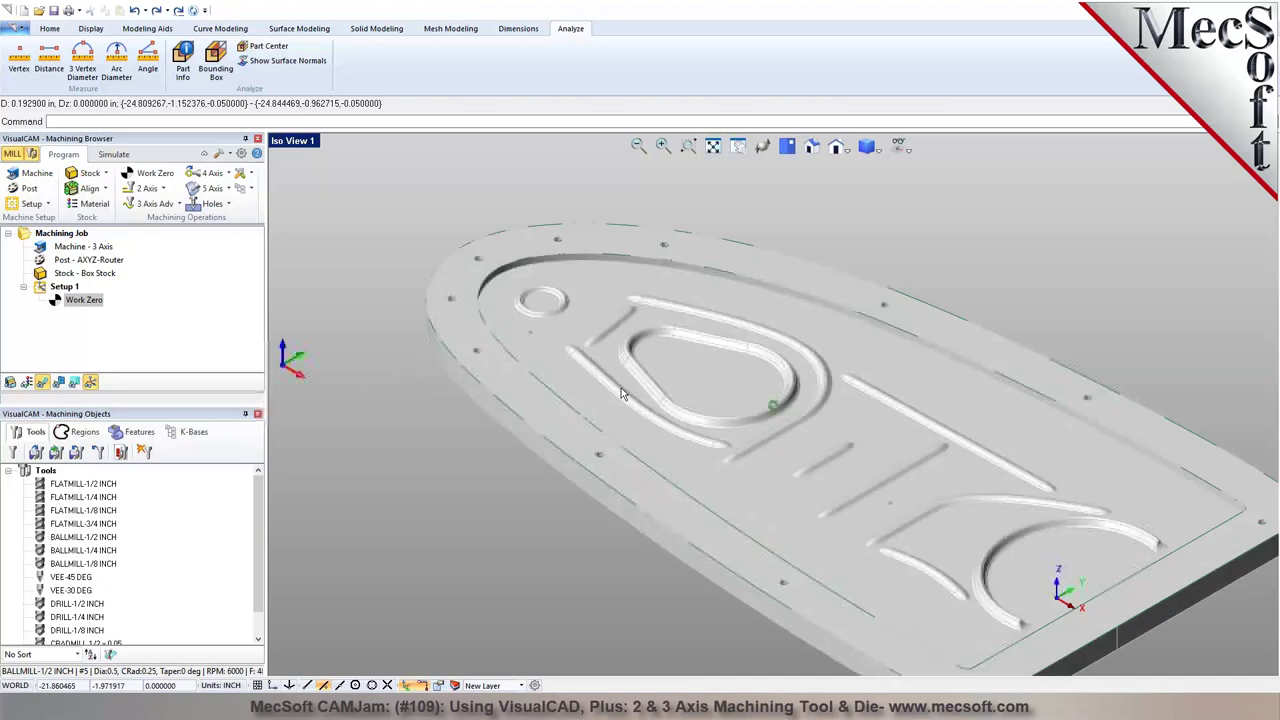
{"action": "scroll", "coordinate": [620, 395], "scroll_direction": "up", "scroll_amount": 6}
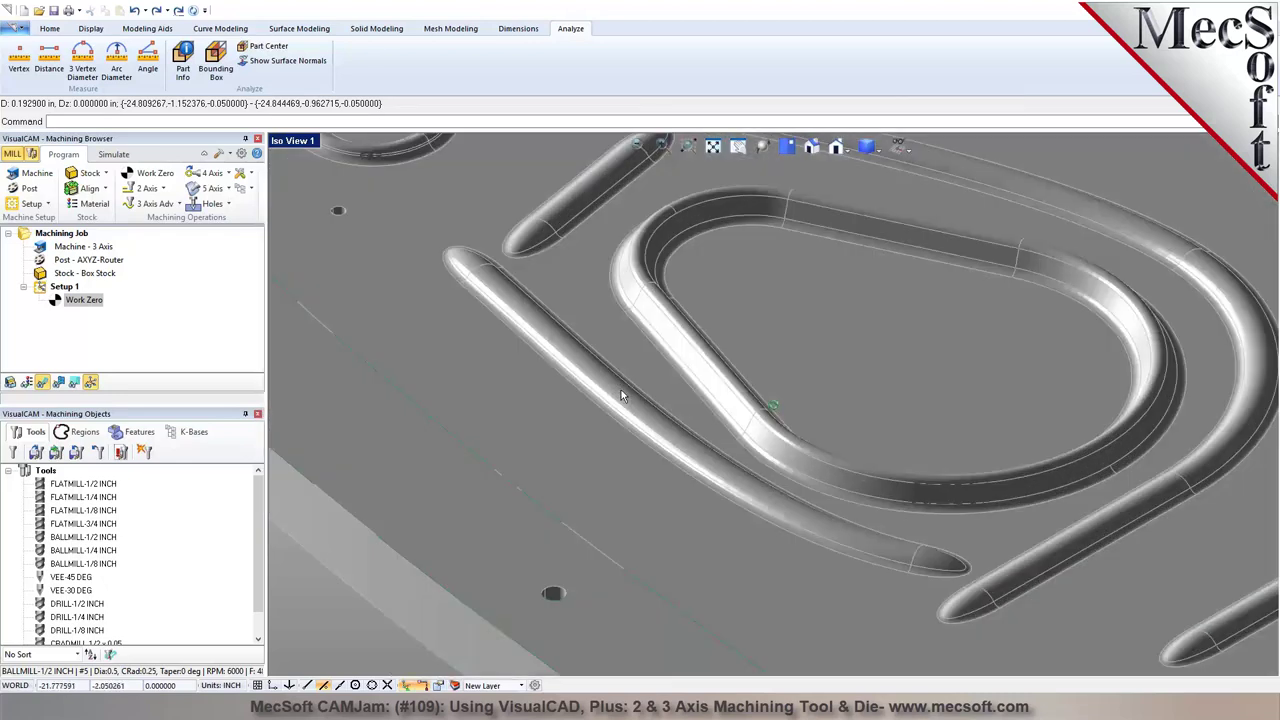
Inspect the curved grooves up close, check the Tolerance and Units options, and set the display's shading style to Smooth Shading
{"action": "scroll", "coordinate": [620, 395], "scroll_direction": "up", "scroll_amount": 2}
{"action": "scroll", "coordinate": [815, 488], "scroll_direction": "up", "scroll_amount": 3}
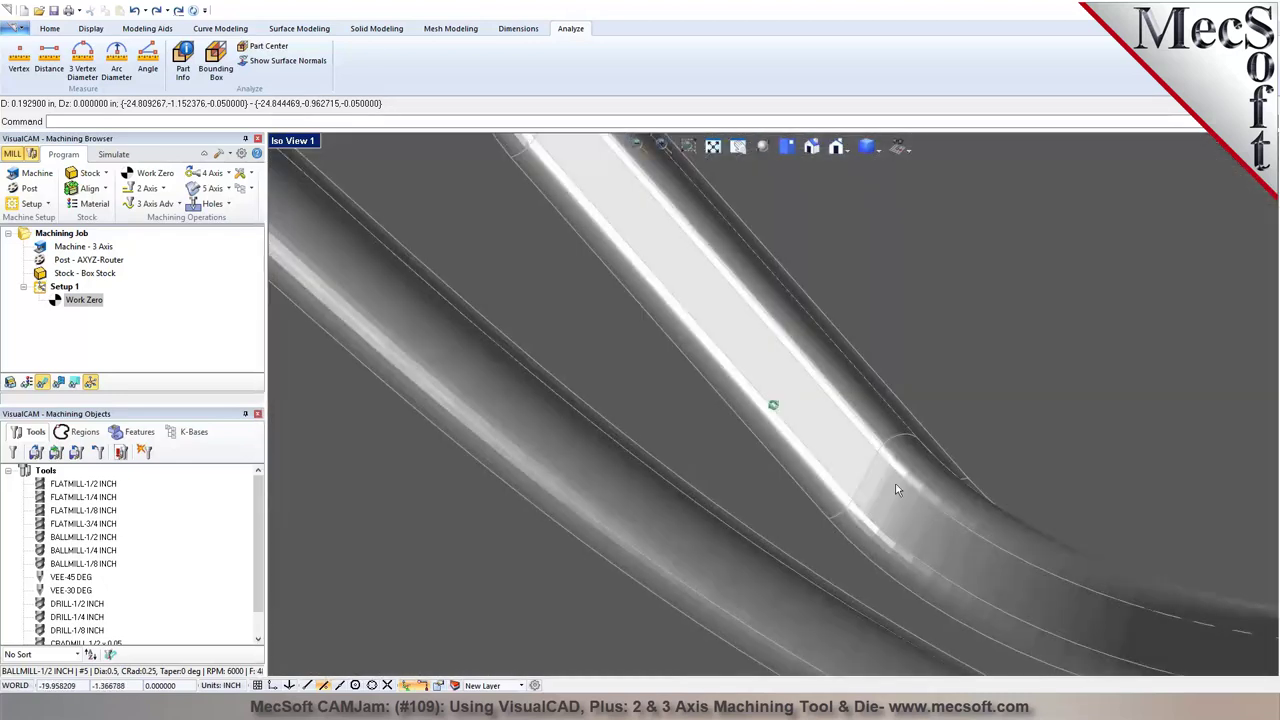
{"action": "left_click", "coordinate": [536, 686]}
{"action": "left_click", "coordinate": [807, 158]}
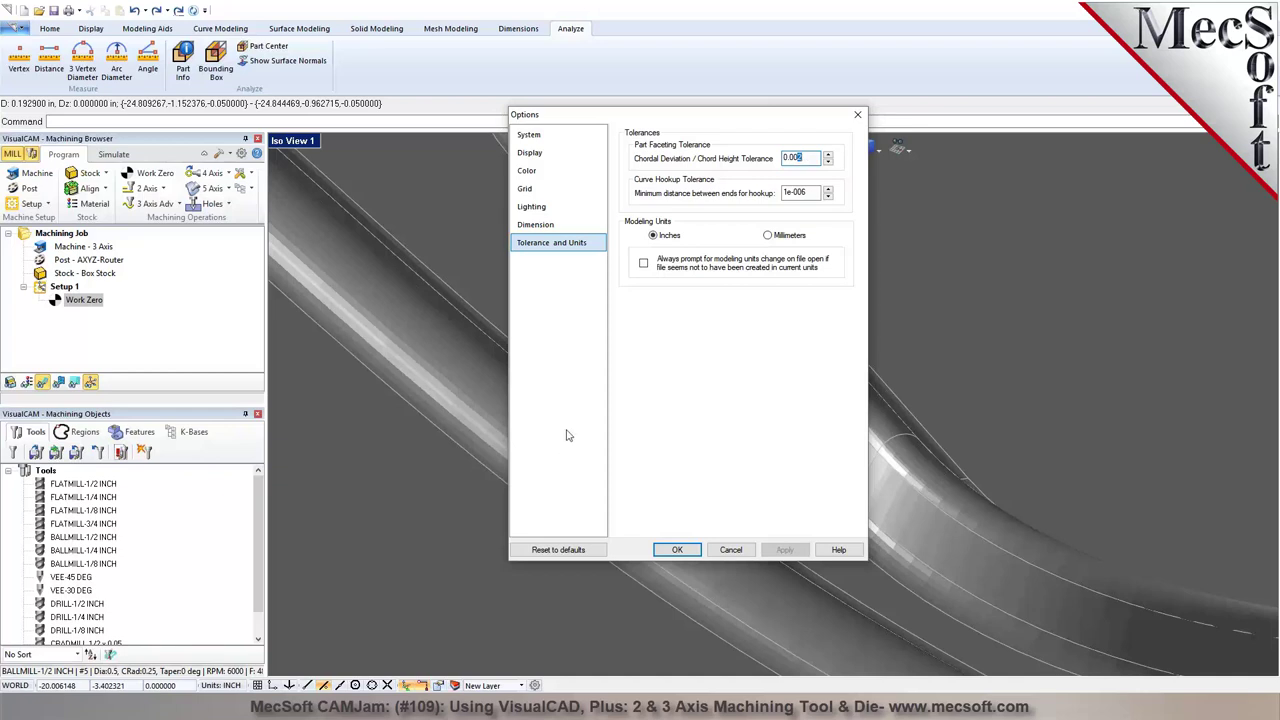
{"action": "double_click", "coordinate": [800, 158]}
{"action": "left_click", "coordinate": [530, 152]}
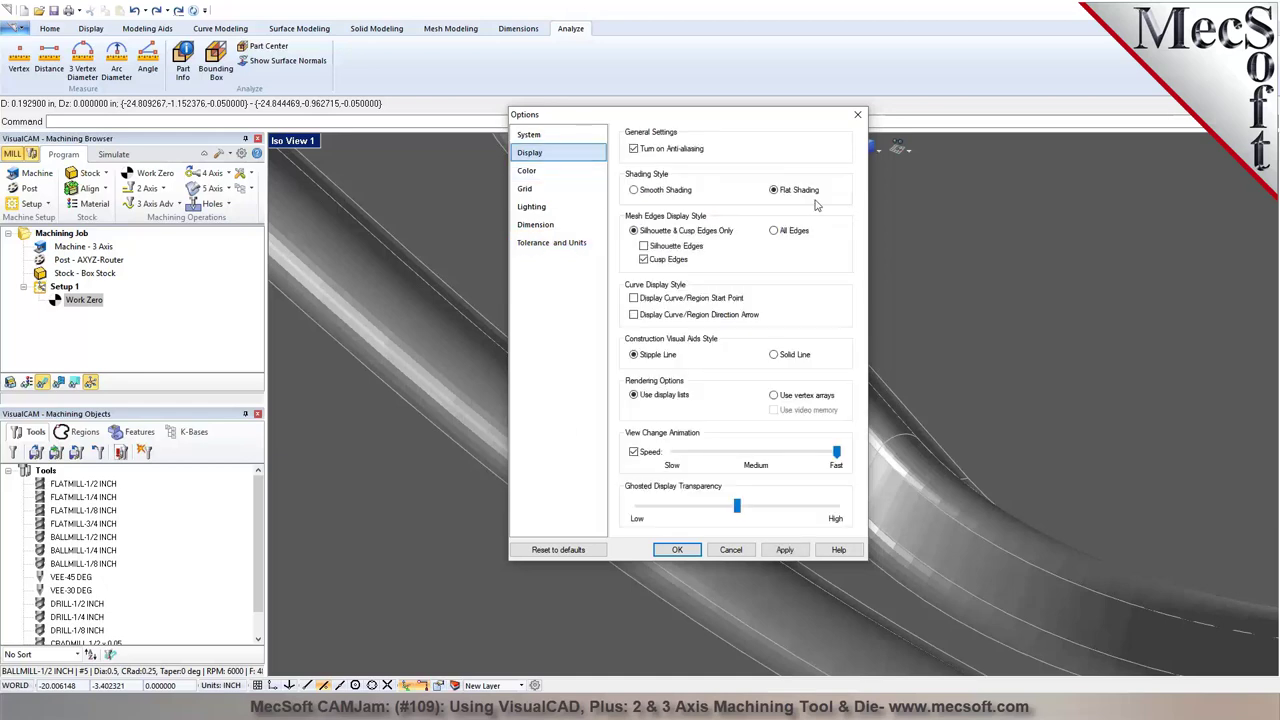
{"action": "left_click", "coordinate": [668, 192]}
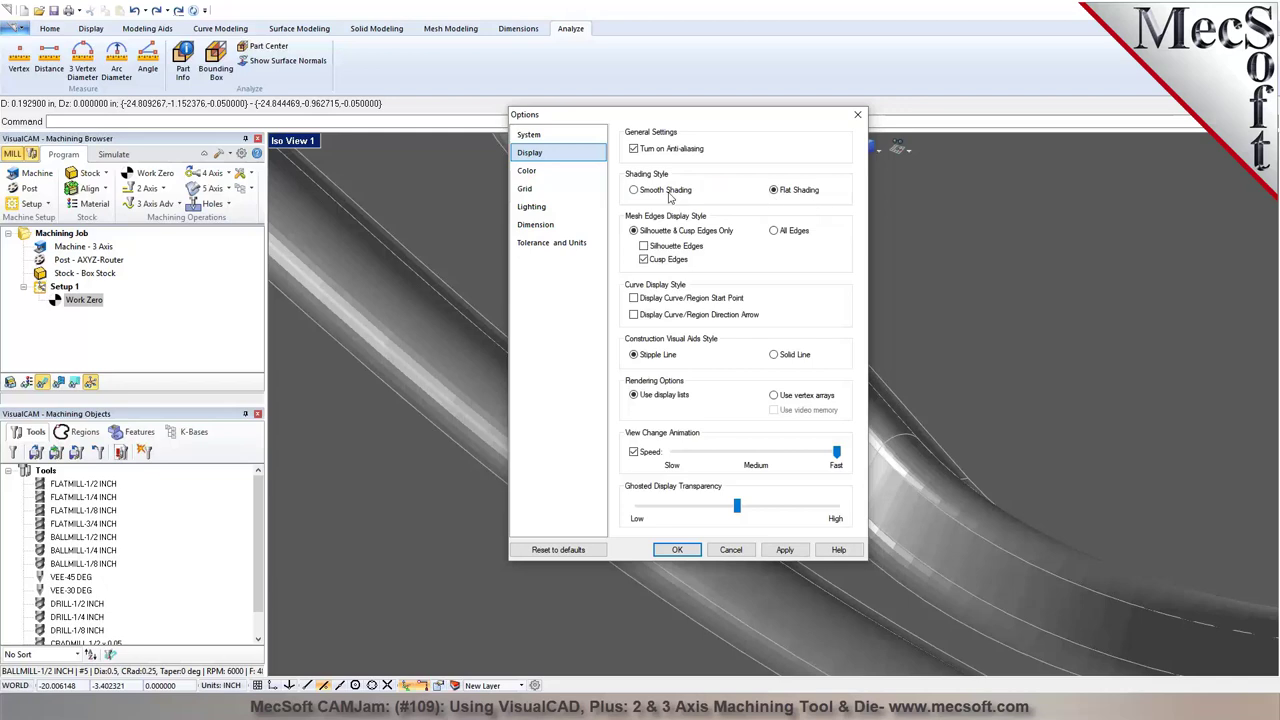
{"action": "left_click", "coordinate": [792, 549]}
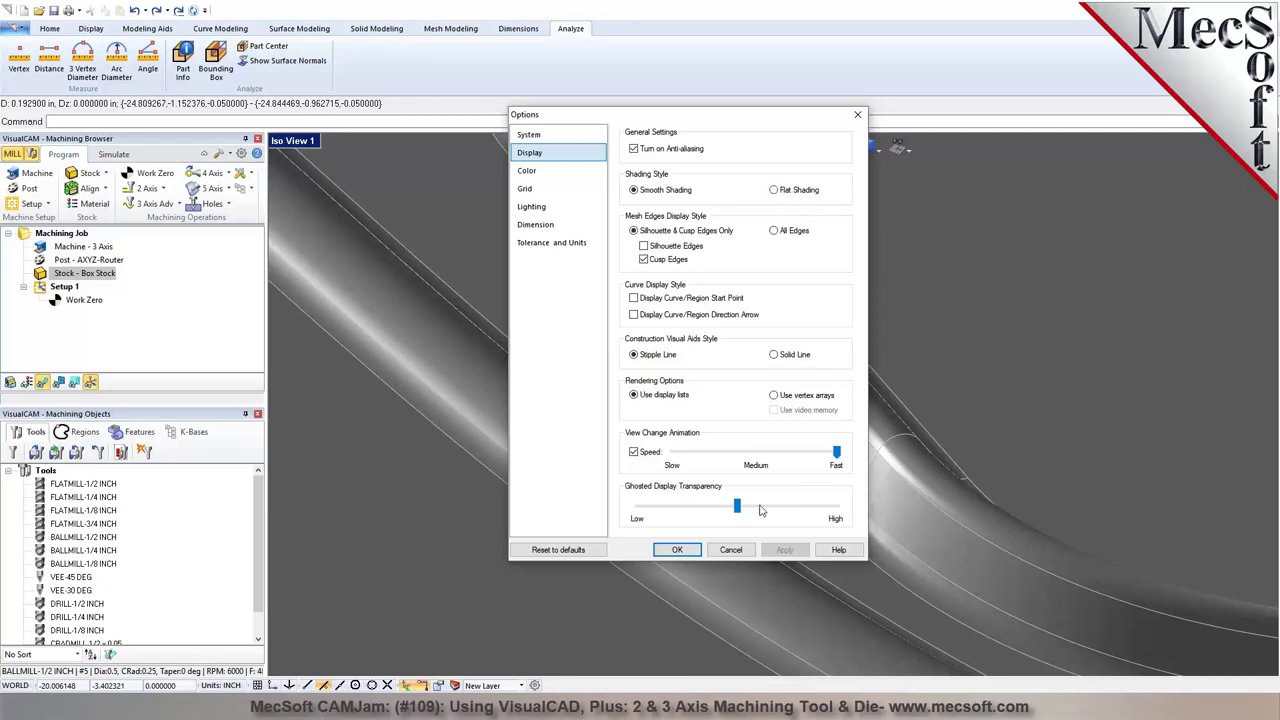
{"action": "left_click", "coordinate": [677, 549]}
{"action": "scroll", "coordinate": [676, 492], "scroll_direction": "down", "scroll_amount": 2}
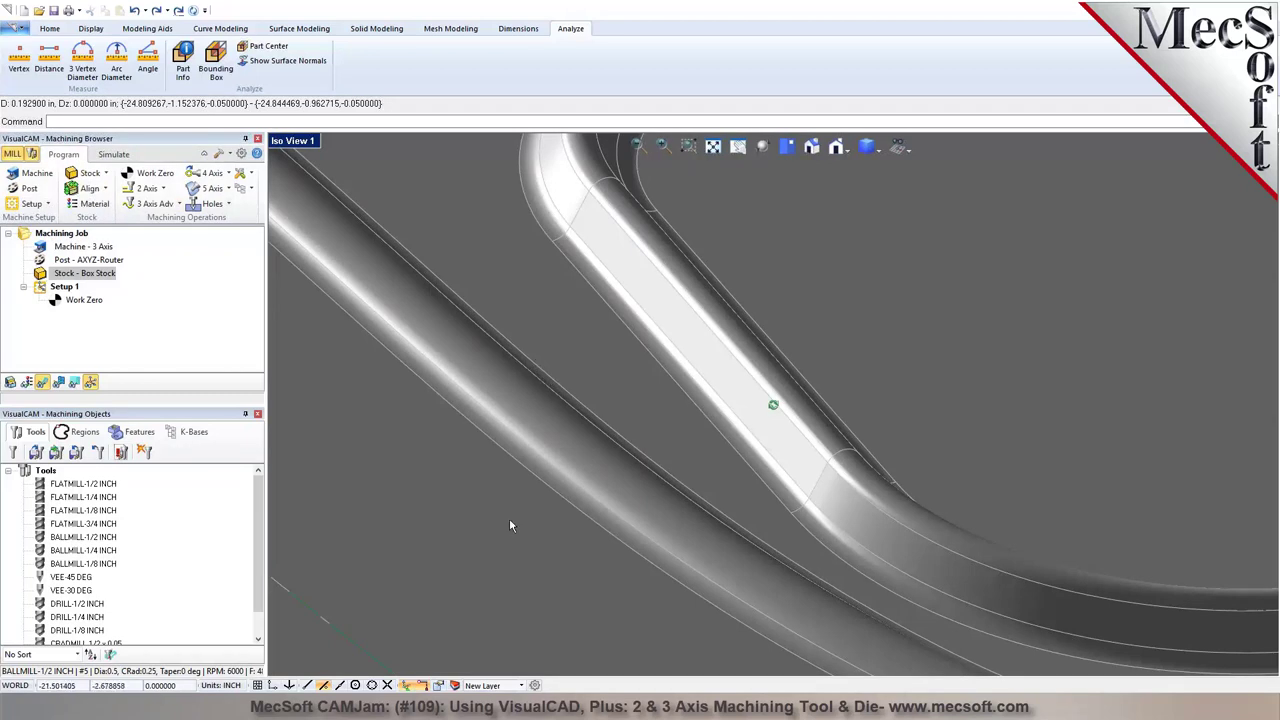
{"action": "left_click", "coordinate": [535, 686]}
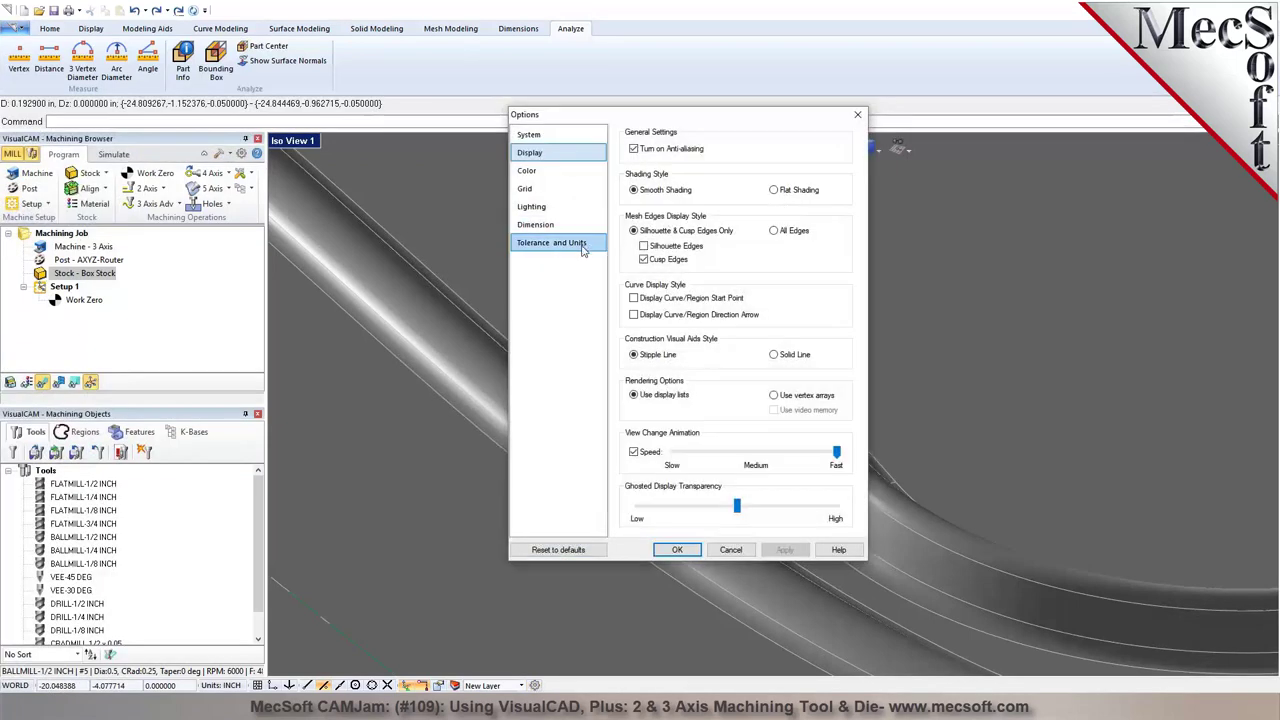
{"action": "left_click", "coordinate": [551, 242]}
{"action": "left_click", "coordinate": [816, 157]}
{"action": "type", "text": "01"}
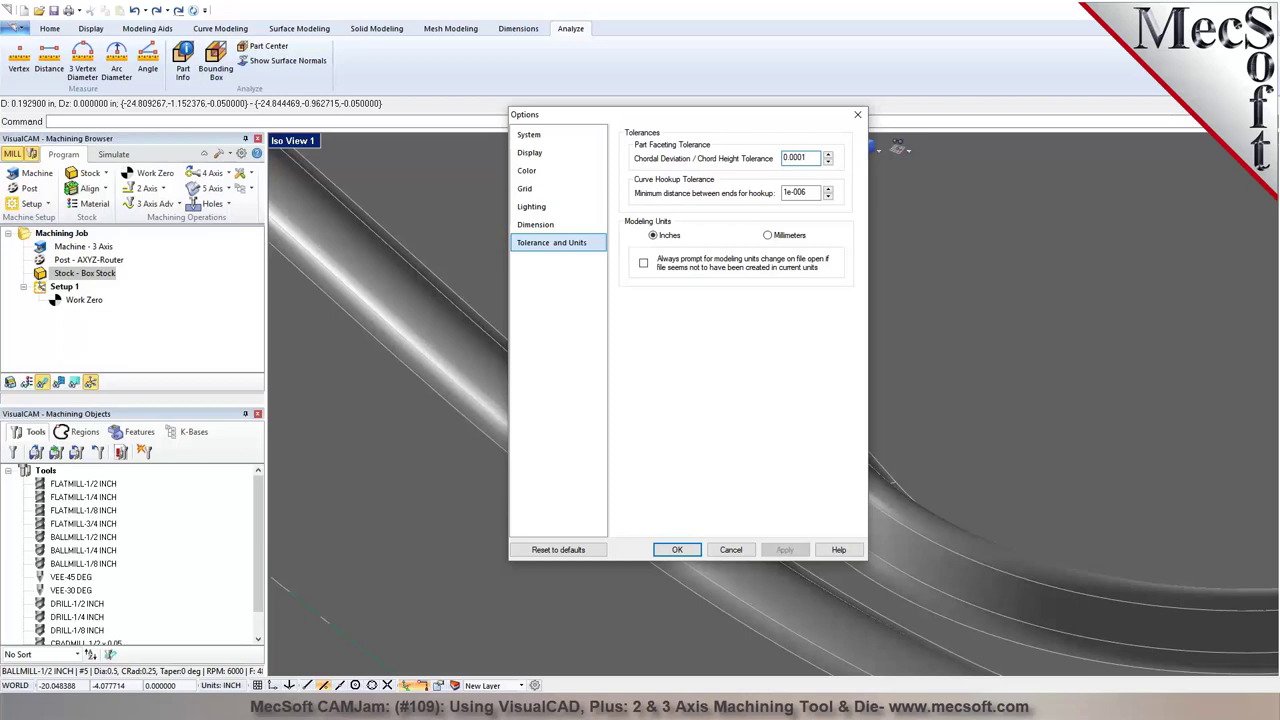
{"action": "left_click", "coordinate": [731, 550]}
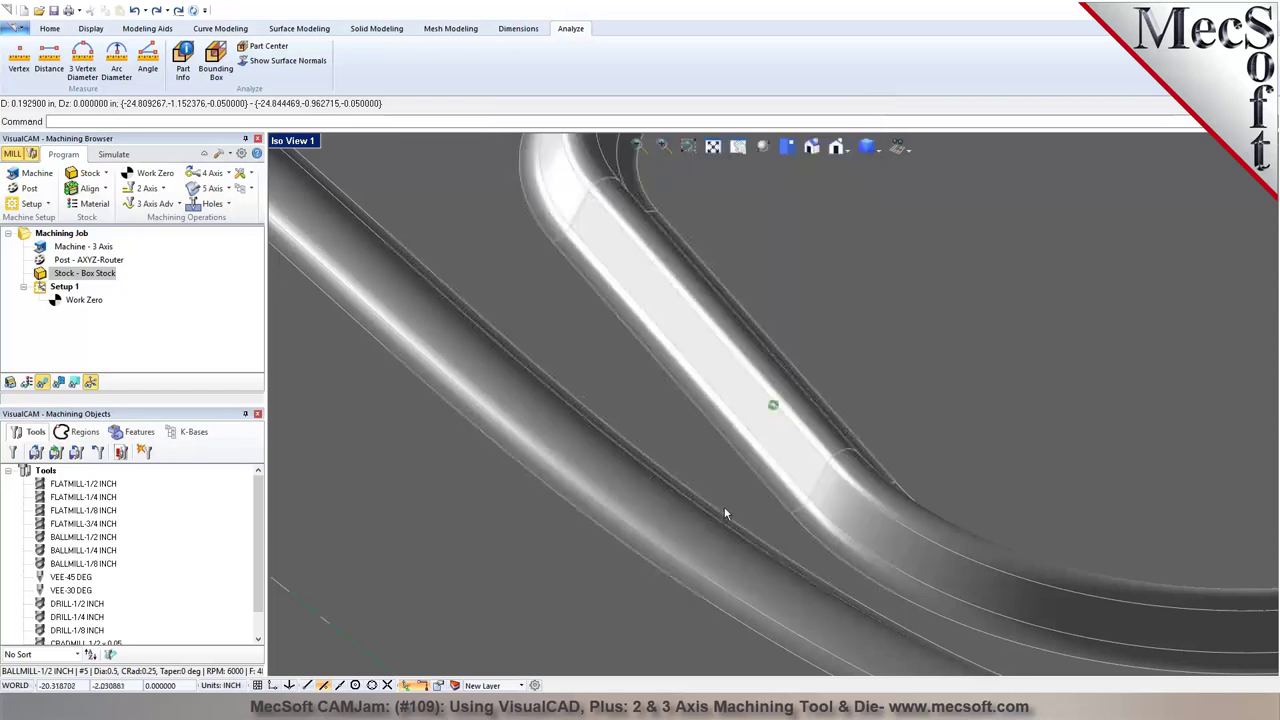
{"action": "scroll", "coordinate": [720, 506], "scroll_direction": "up", "scroll_amount": 3}
{"action": "scroll", "coordinate": [655, 438], "scroll_direction": "down", "scroll_amount": 5}
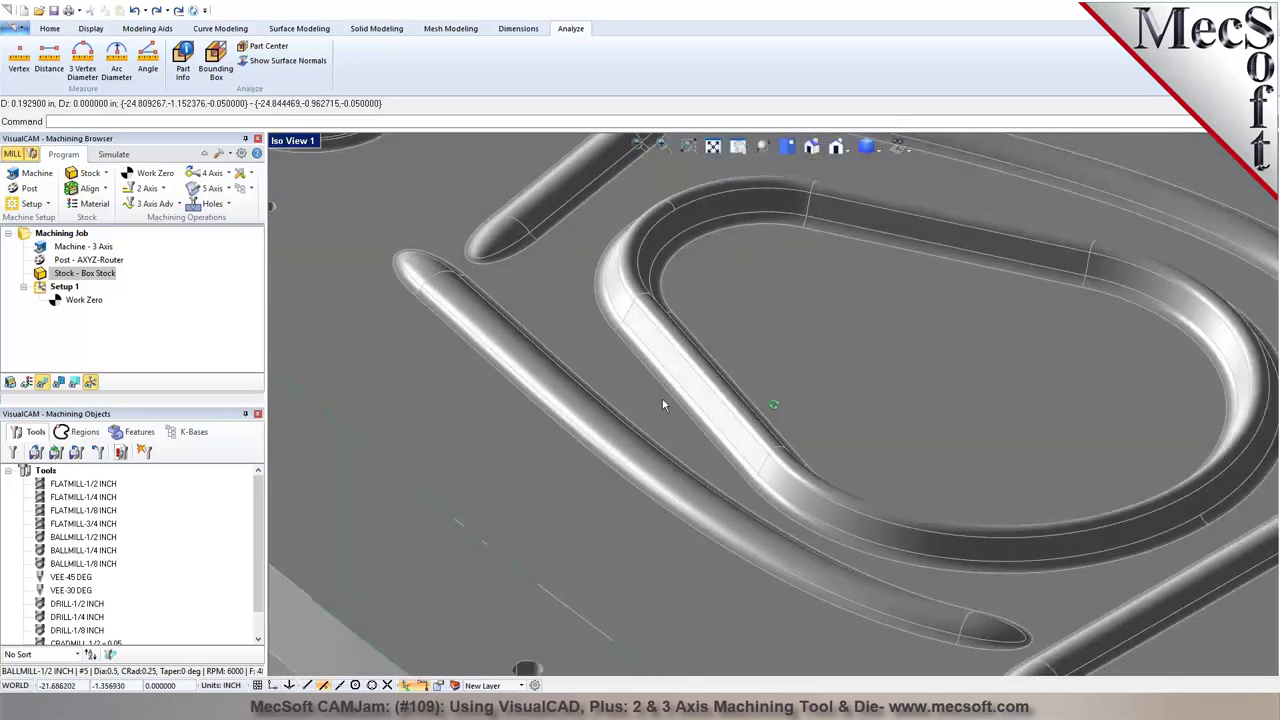
{"action": "scroll", "coordinate": [637, 388], "scroll_direction": "down", "scroll_amount": 3}
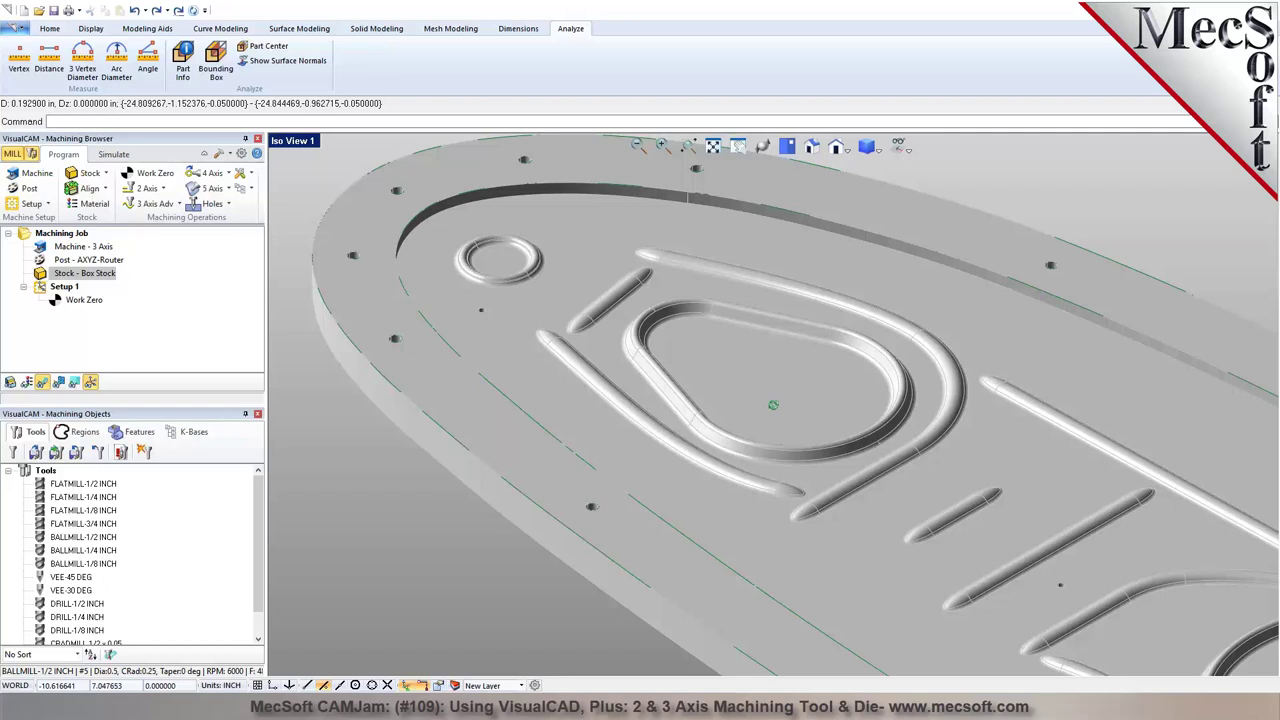
{"action": "scroll", "coordinate": [893, 425], "scroll_direction": "up", "scroll_amount": 2}
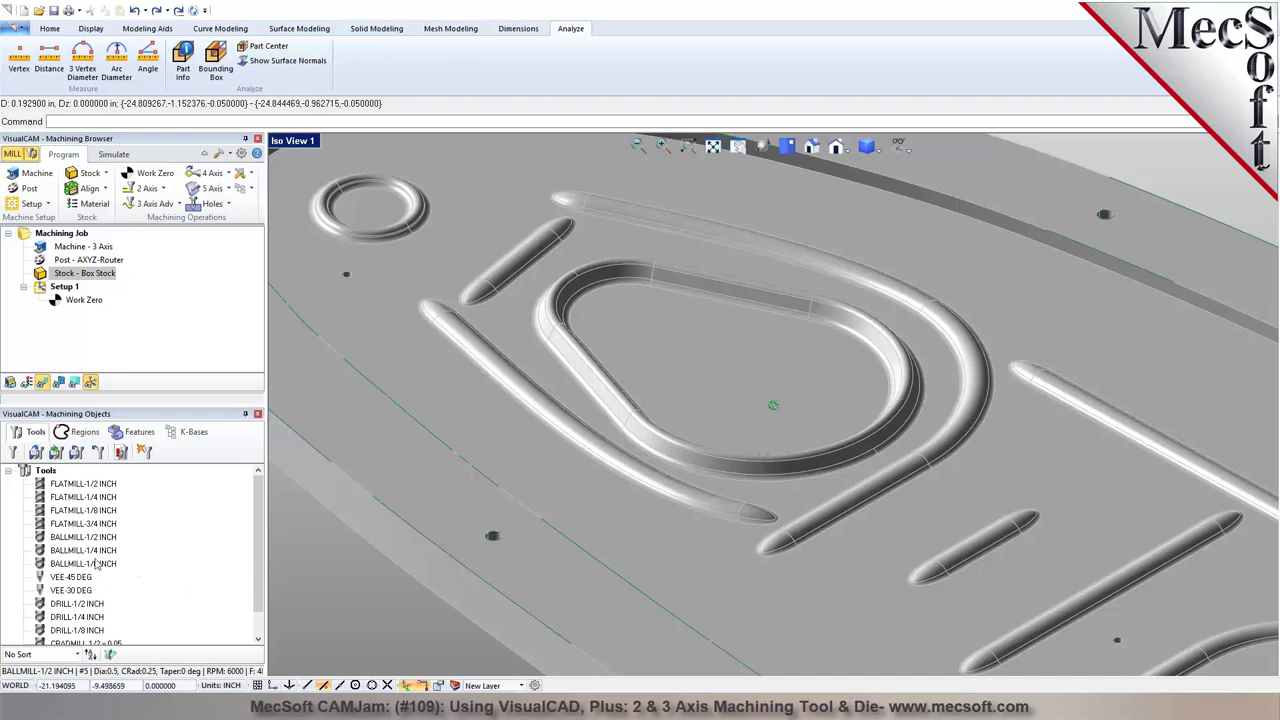
Set the tool number, adjust register and cutcom register of FLATMILL-3/4 INCH to 7, and save the edits to the tool
{"action": "double_click", "coordinate": [70, 524]}
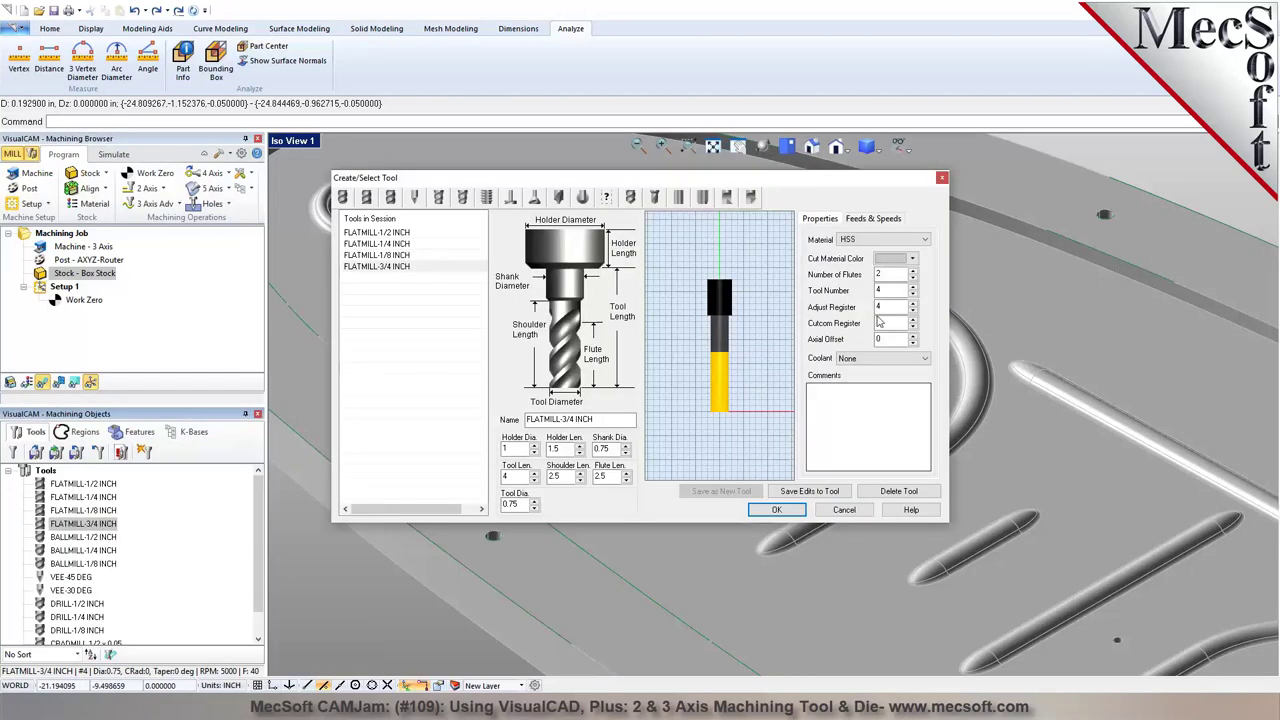
{"action": "left_click", "coordinate": [912, 287]}
{"action": "left_click", "coordinate": [912, 287]}
{"action": "left_click", "coordinate": [912, 287]}
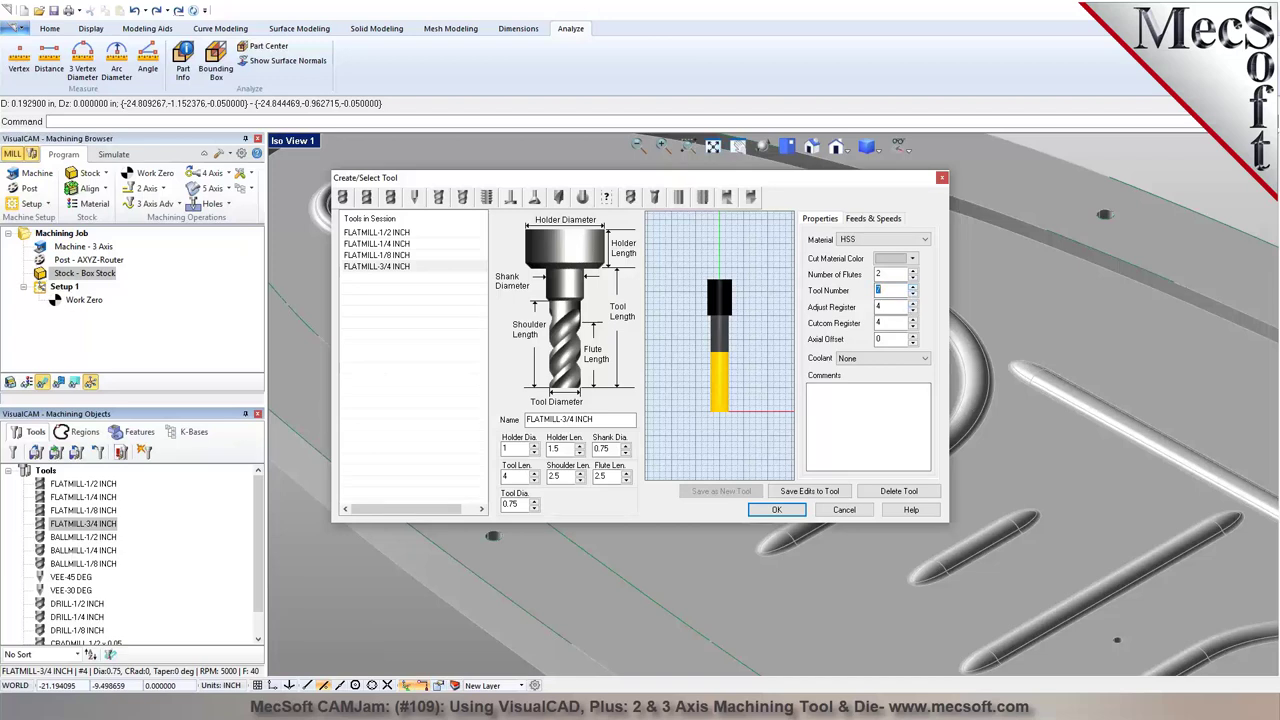
{"action": "left_click", "coordinate": [912, 303]}
{"action": "left_click", "coordinate": [912, 303]}
{"action": "left_click", "coordinate": [912, 303]}
{"action": "left_click", "coordinate": [912, 321]}
{"action": "left_click", "coordinate": [913, 322]}
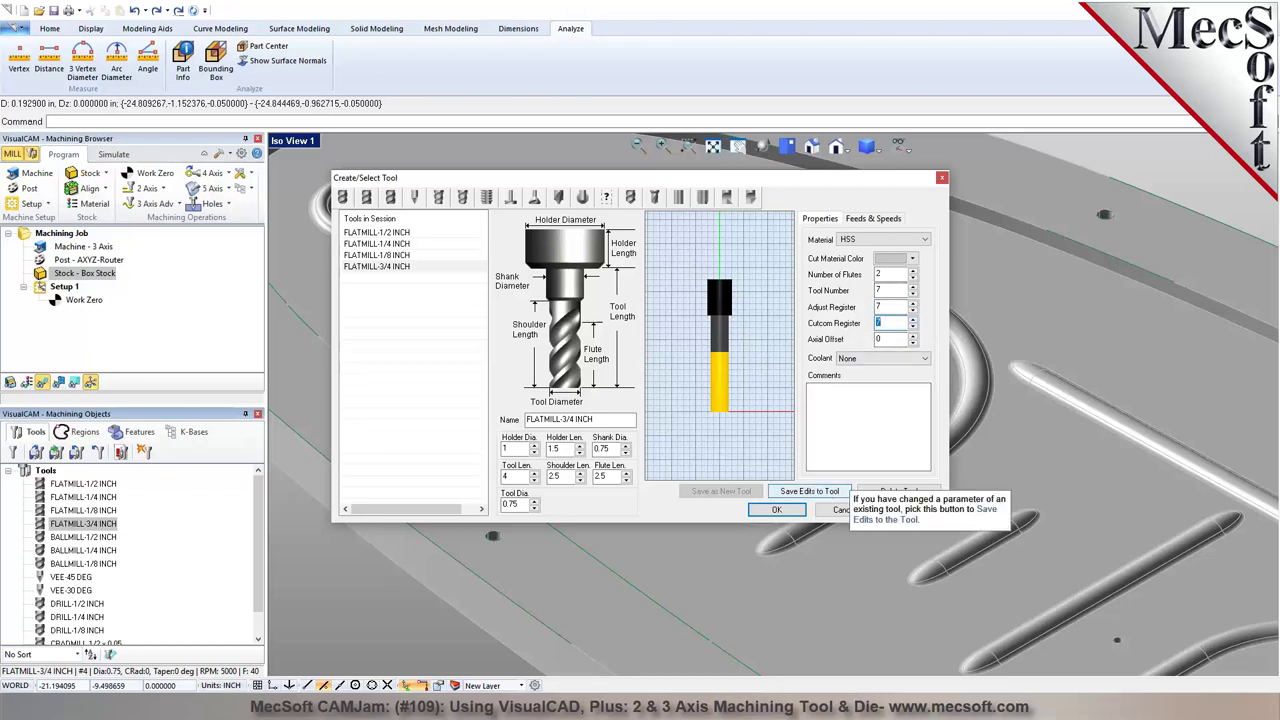
{"action": "left_click", "coordinate": [831, 494]}
{"action": "key", "text": "Return"}
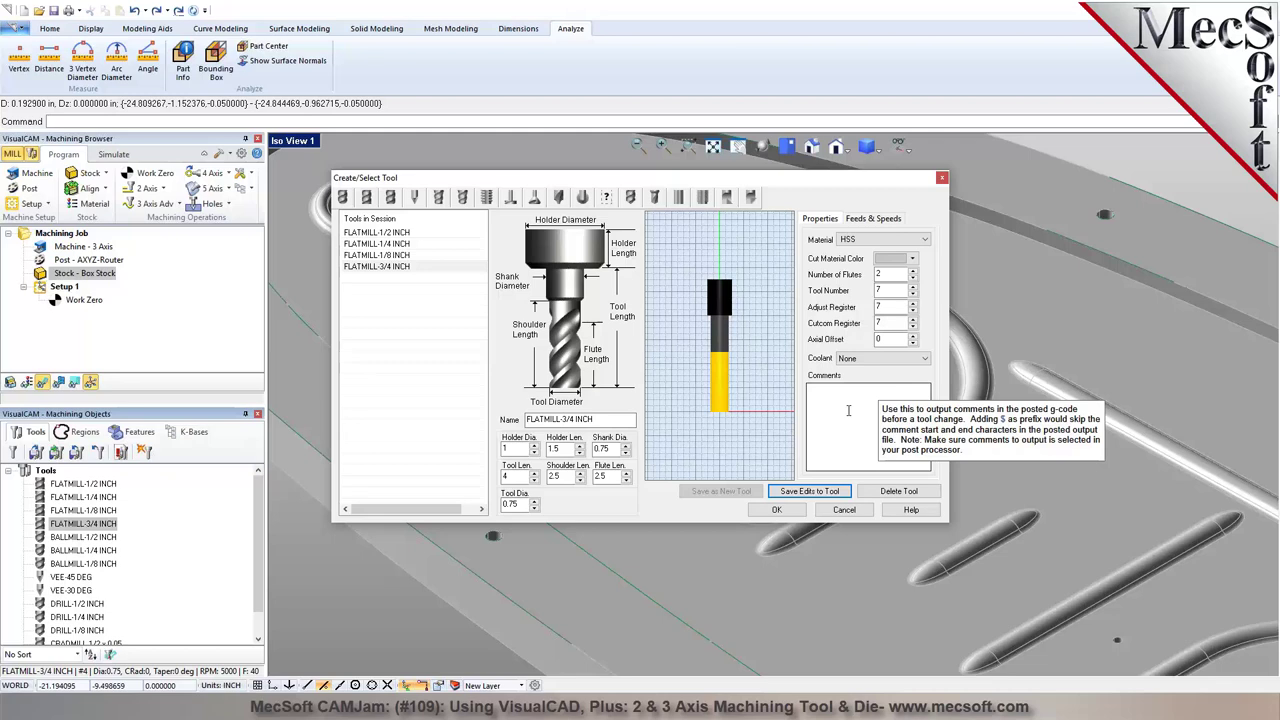
{"action": "left_click", "coordinate": [776, 510]}
Bring the whole plate into view and highlight its outer boundary curve without moving it
{"action": "right_click_drag", "start_coordinate": [760, 511], "coordinate": [586, 372]}
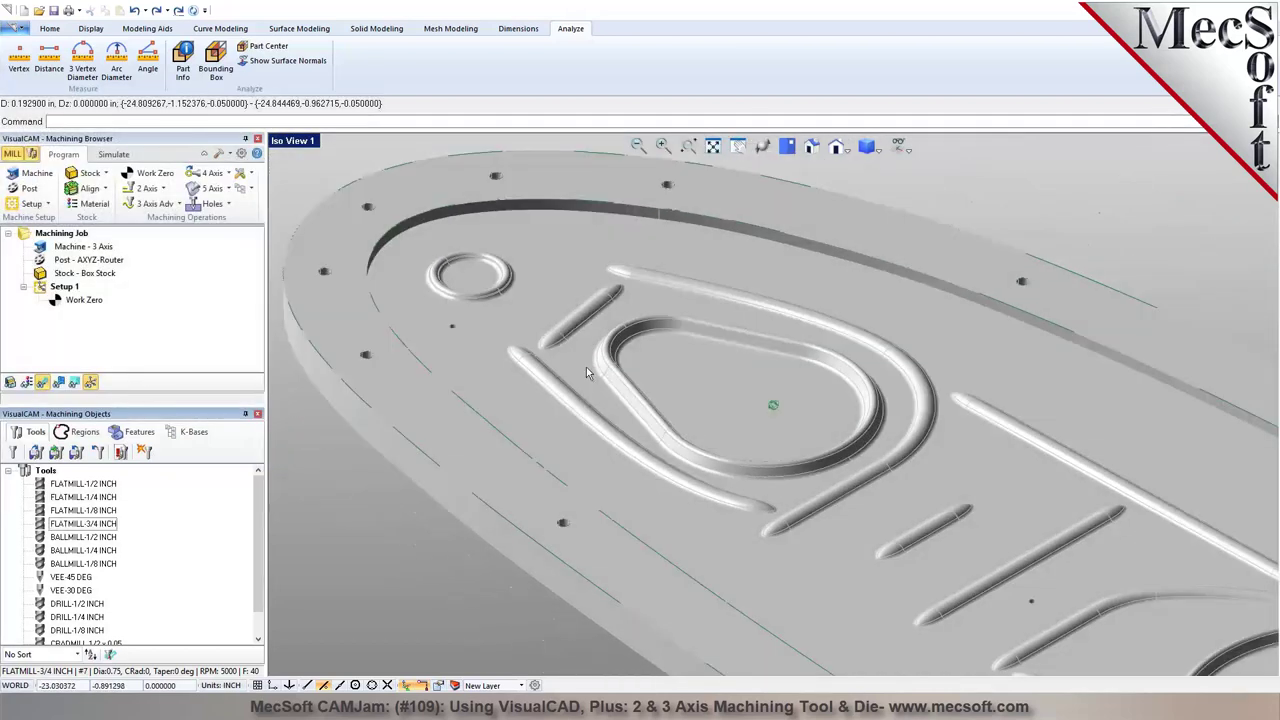
{"action": "scroll", "coordinate": [586, 372], "scroll_direction": "down", "scroll_amount": 3}
{"action": "scroll", "coordinate": [495, 245], "scroll_direction": "up", "scroll_amount": 1}
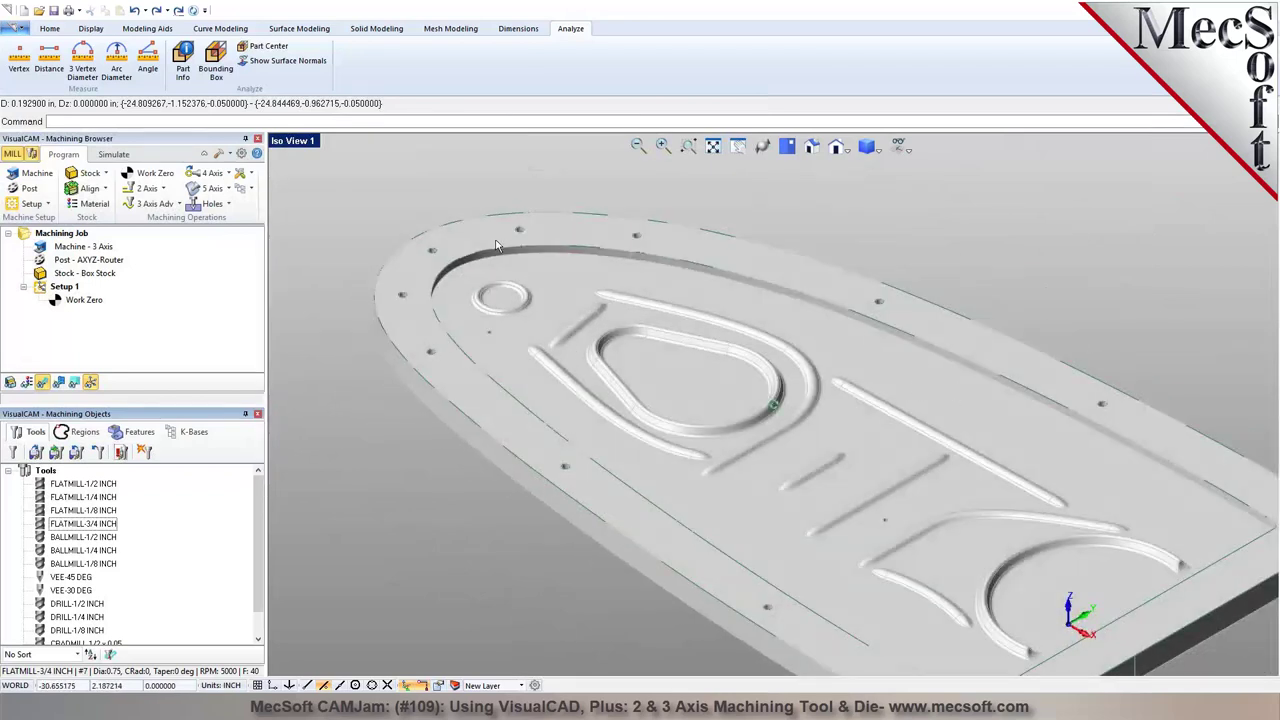
{"action": "scroll", "coordinate": [495, 245], "scroll_direction": "down", "scroll_amount": 1}
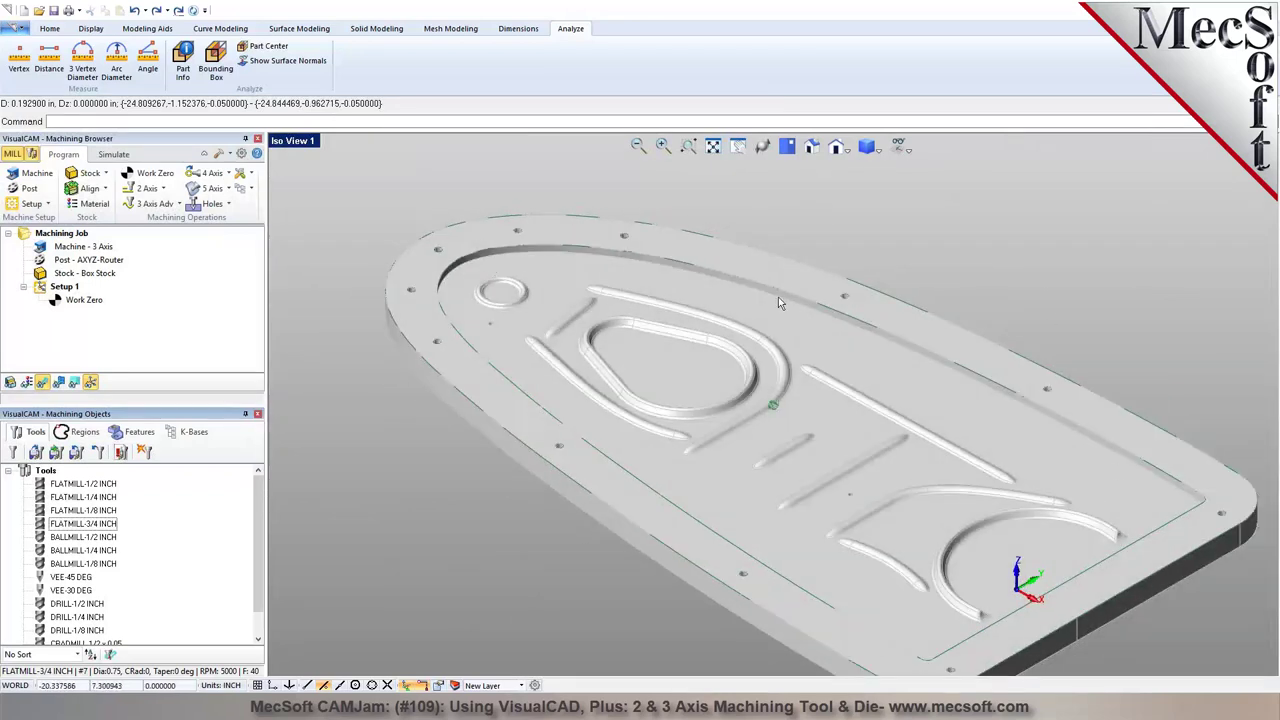
{"action": "scroll", "coordinate": [770, 300], "scroll_direction": "down", "scroll_amount": 1}
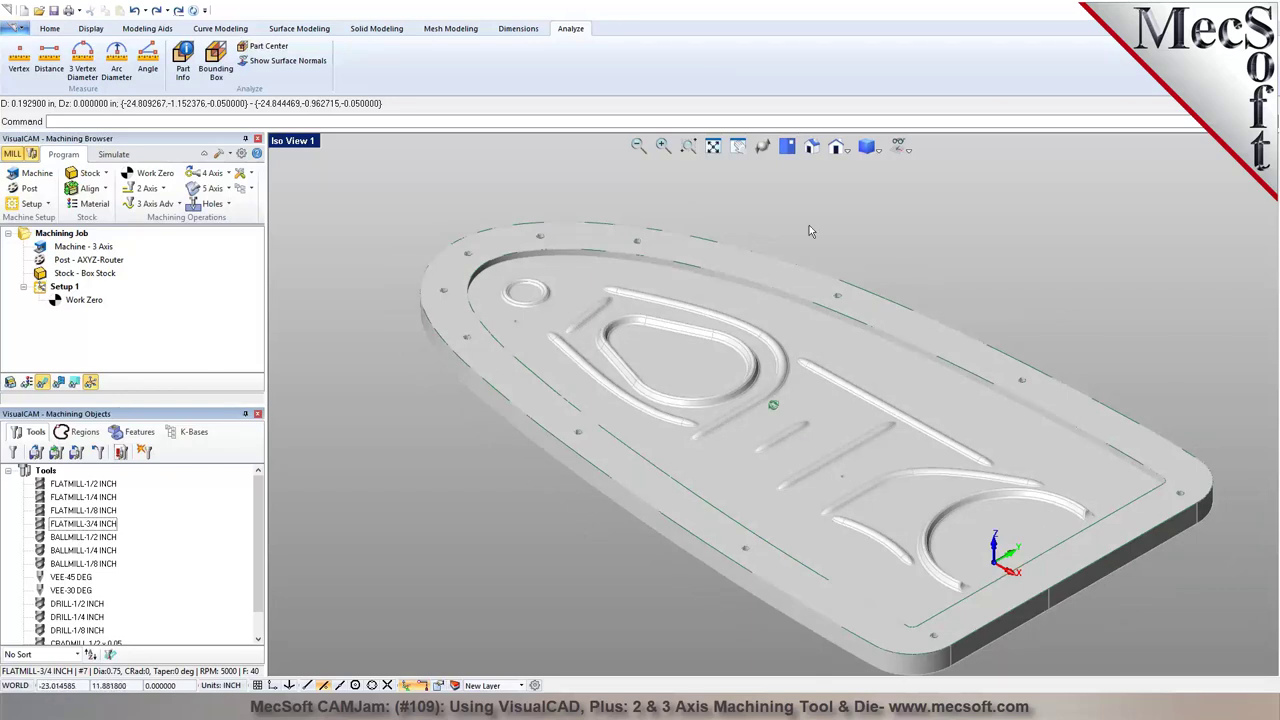
{"action": "left_click", "coordinate": [1136, 440]}
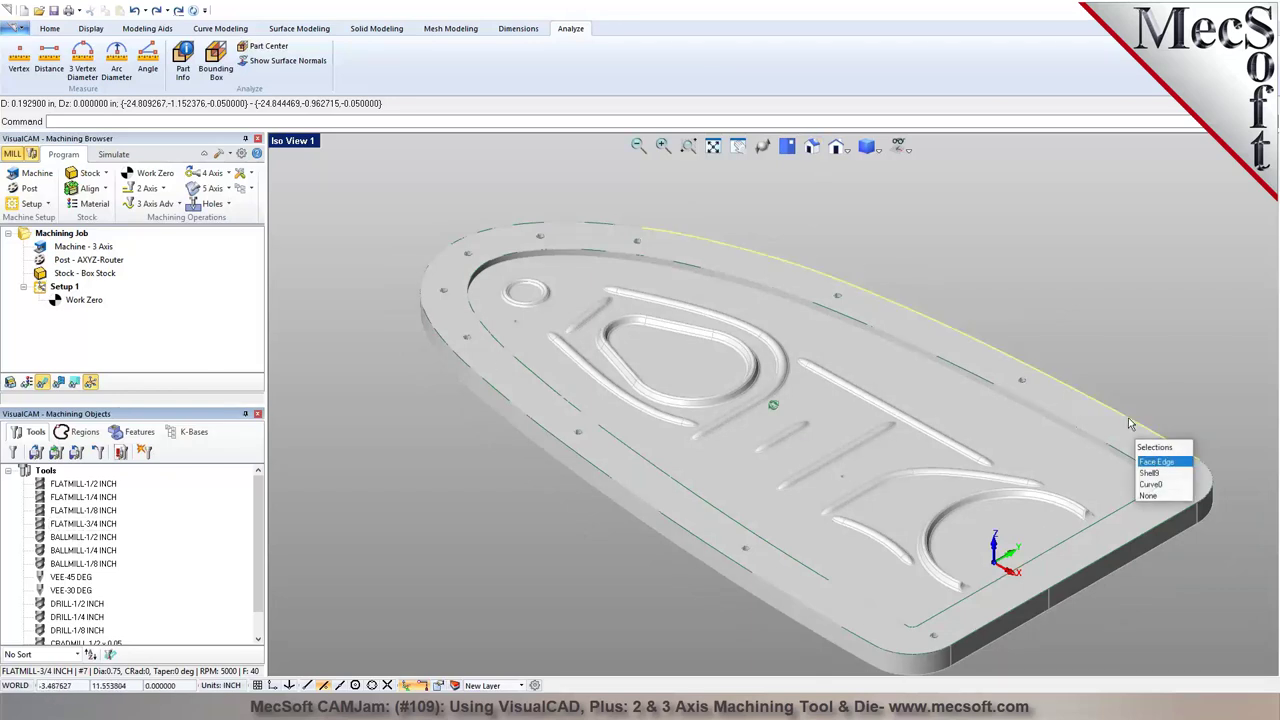
{"action": "left_click", "coordinate": [1150, 485]}
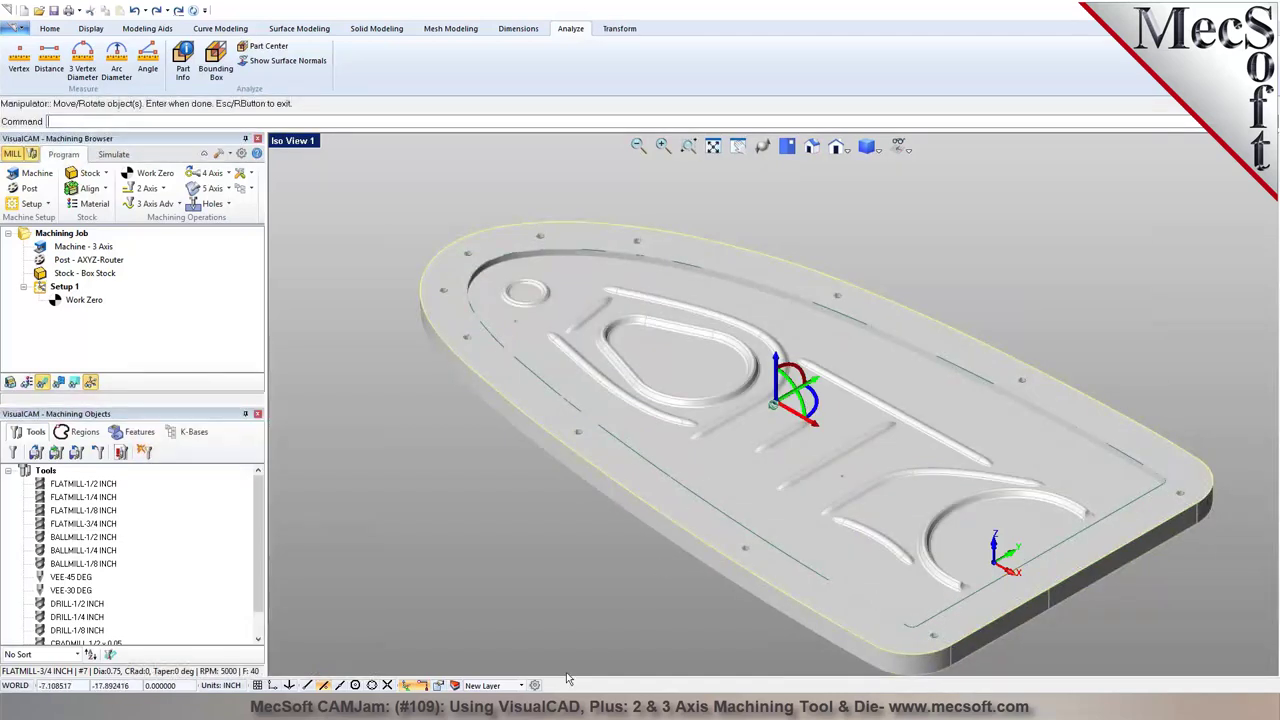
{"action": "key", "text": "Escape"}
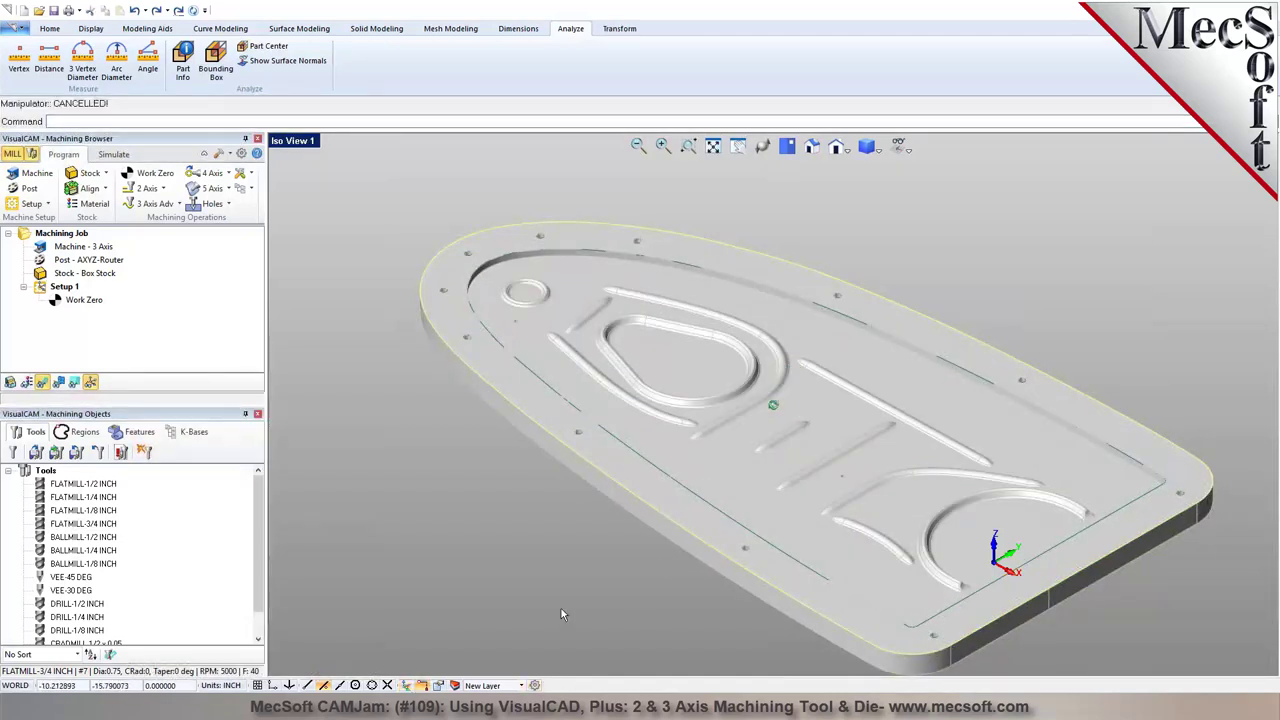
{"action": "key", "text": "Escape"}
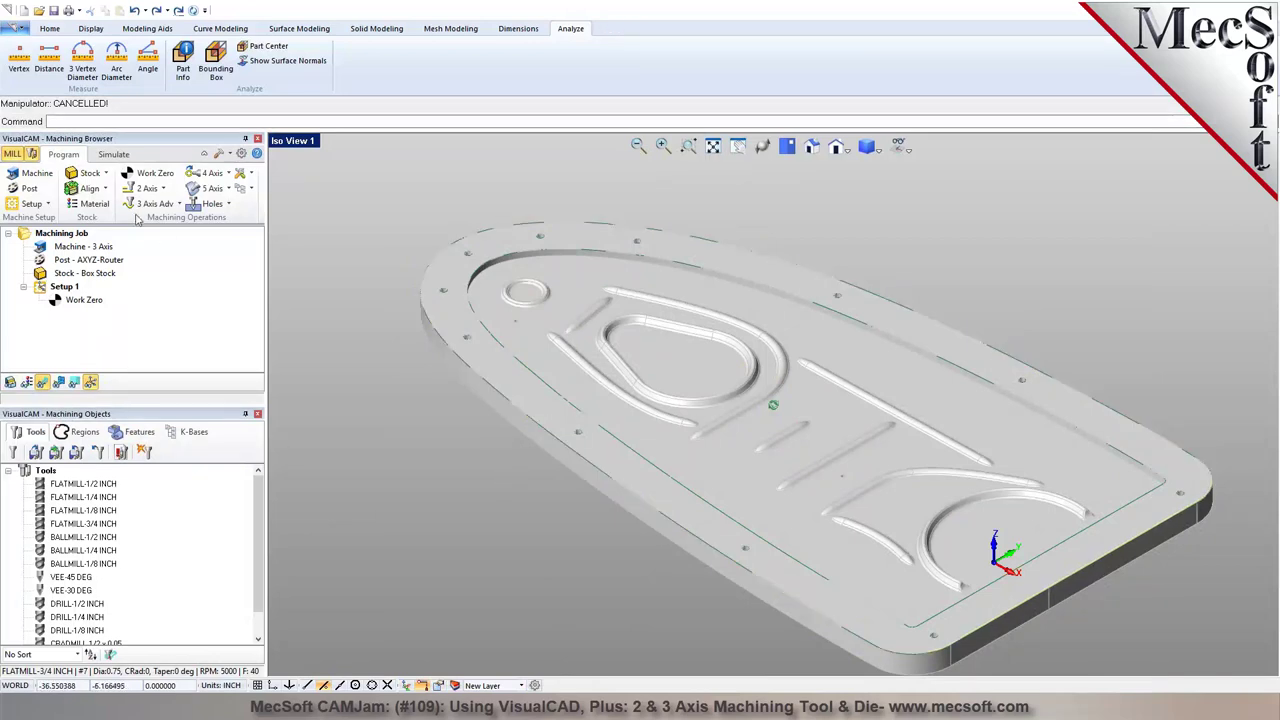
Look through the available 2 Axis, 3 Axis Advanced, 4 Axis, Holes and miscellaneous machining operations, starting from Setup 1's work zero
{"action": "left_click", "coordinate": [83, 302]}
{"action": "left_click", "coordinate": [163, 190]}
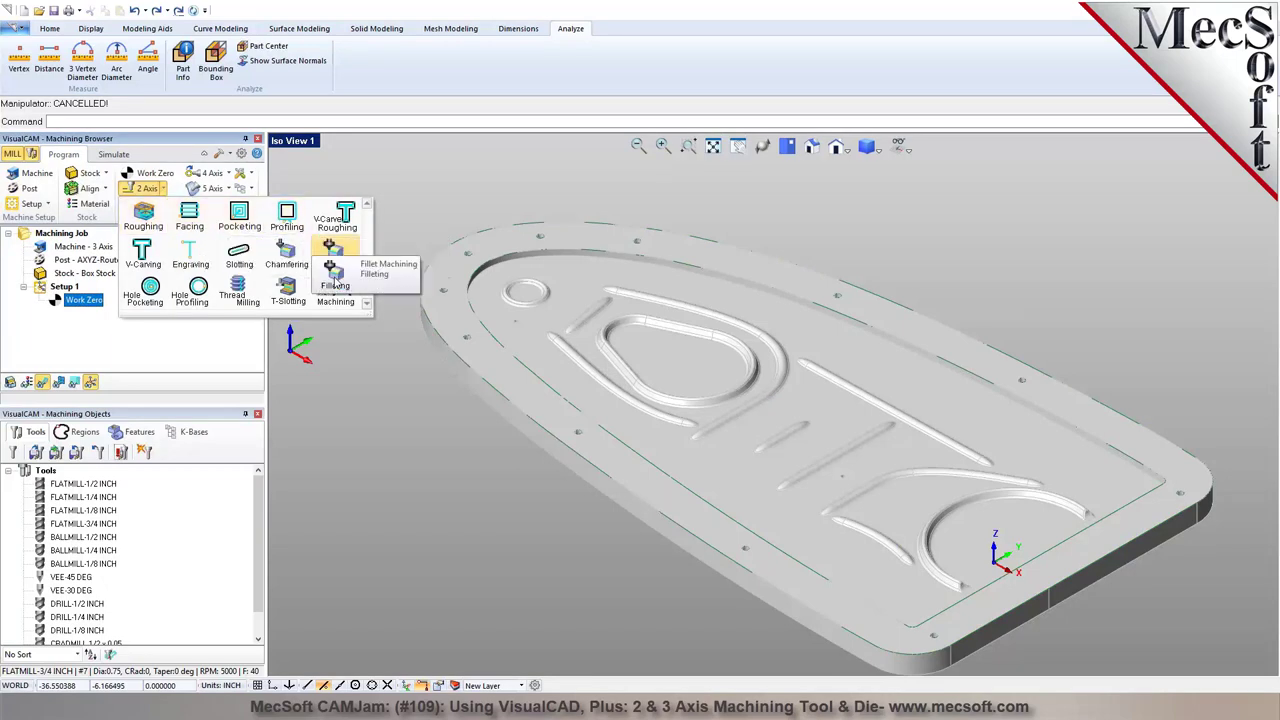
{"action": "left_click", "coordinate": [165, 194]}
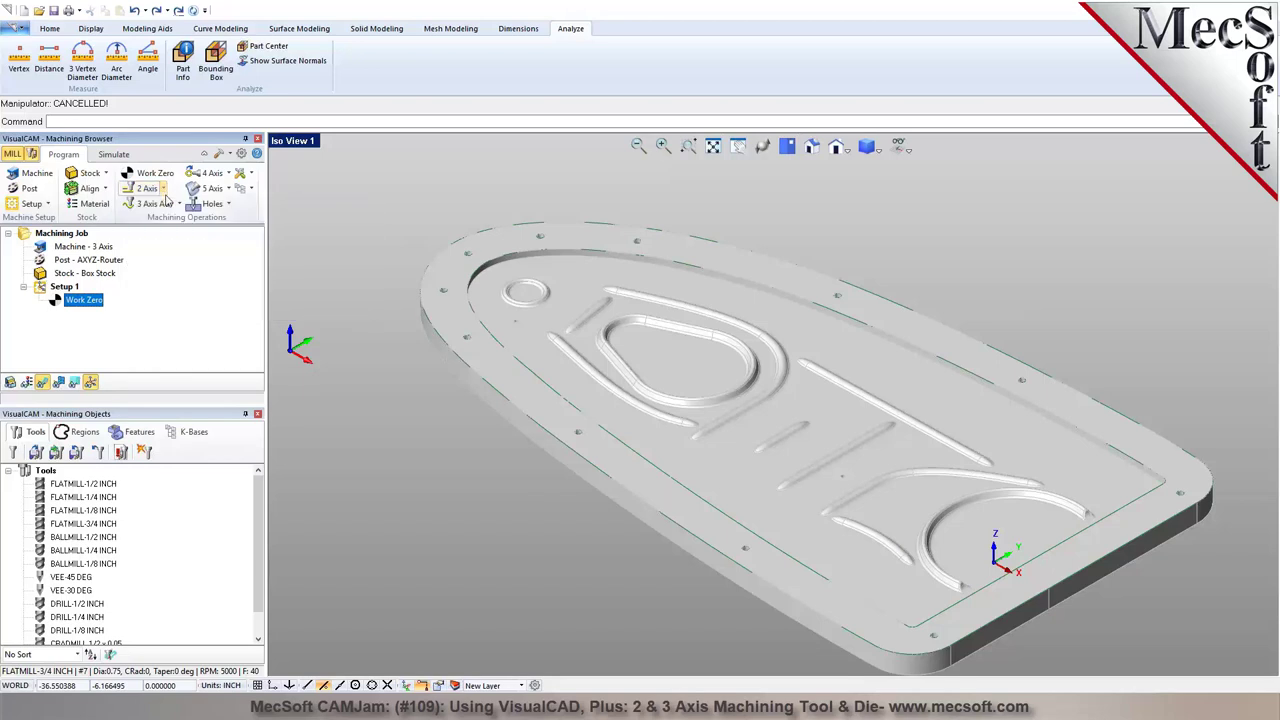
{"action": "left_click", "coordinate": [164, 203]}
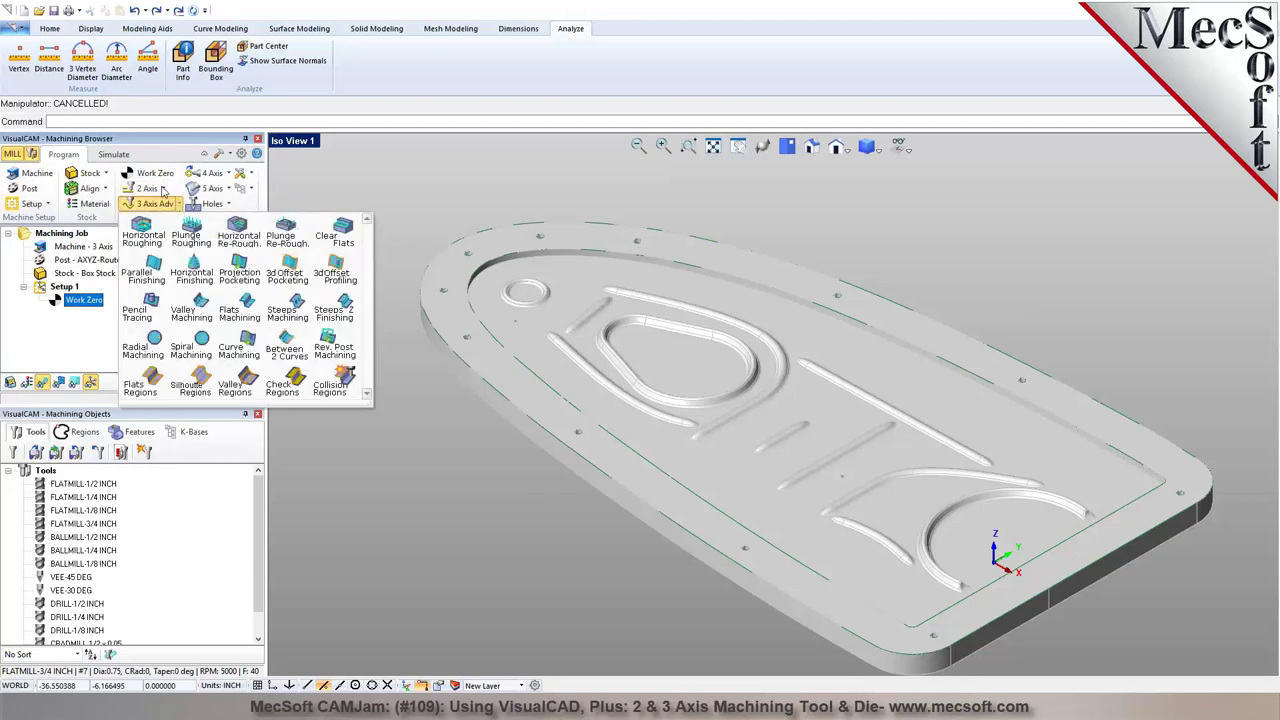
{"action": "left_click", "coordinate": [164, 189]}
{"action": "left_click", "coordinate": [164, 189]}
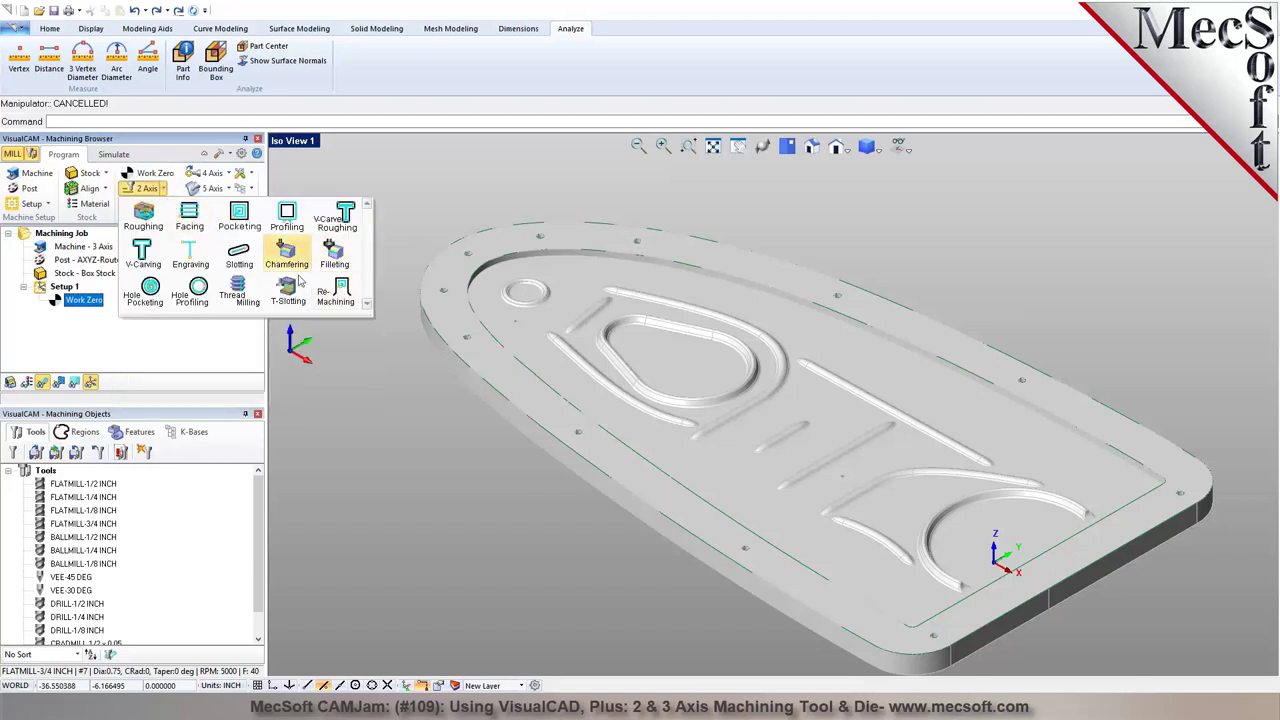
{"action": "left_click", "coordinate": [166, 195]}
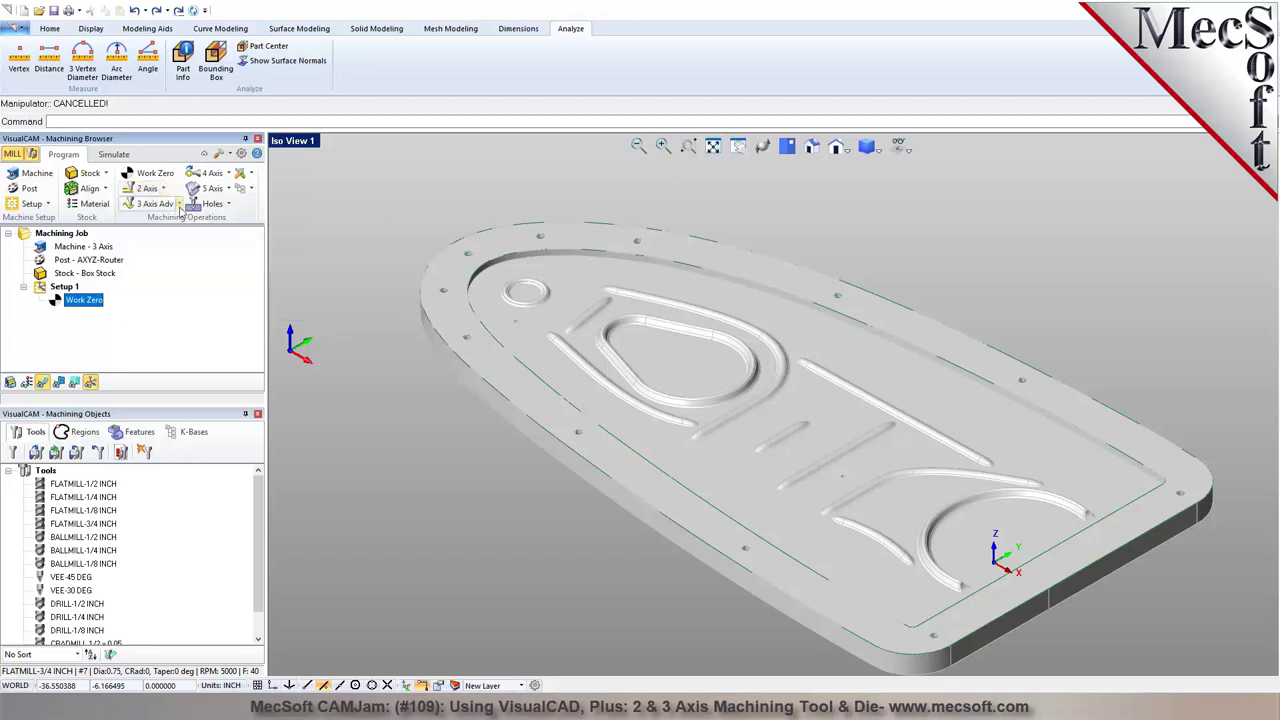
{"action": "left_click", "coordinate": [179, 205]}
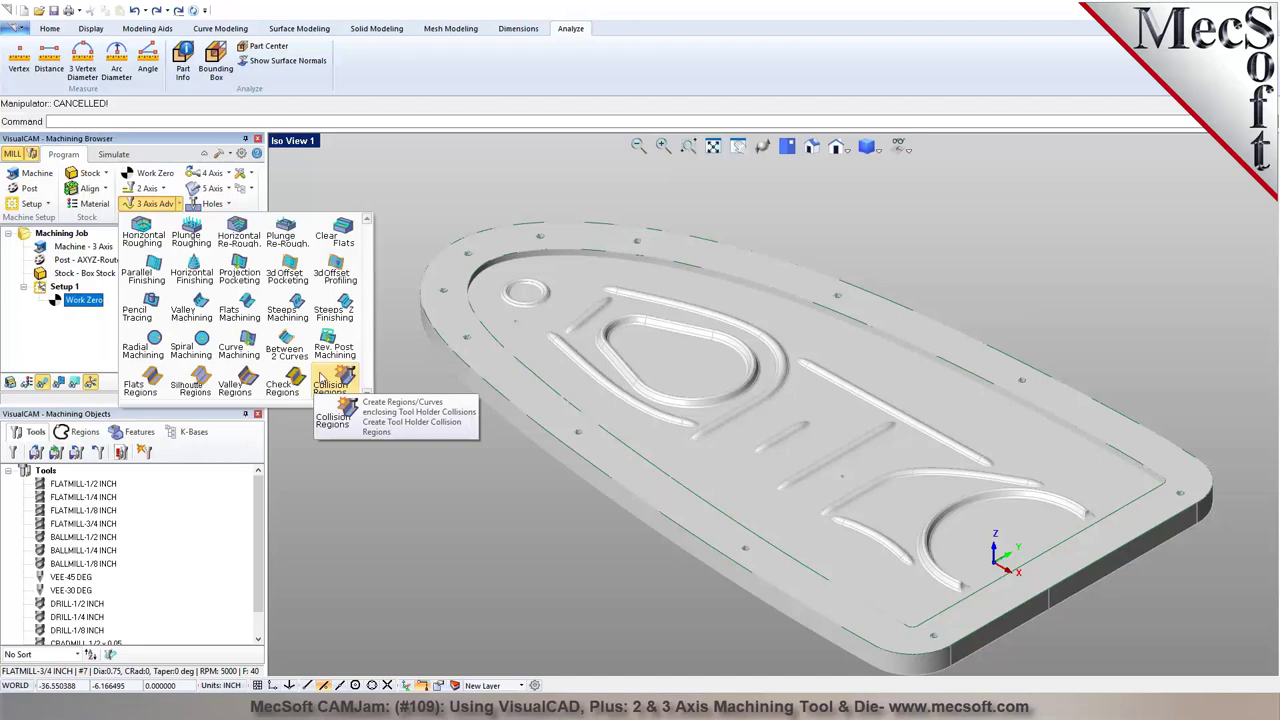
{"action": "left_click", "coordinate": [229, 176]}
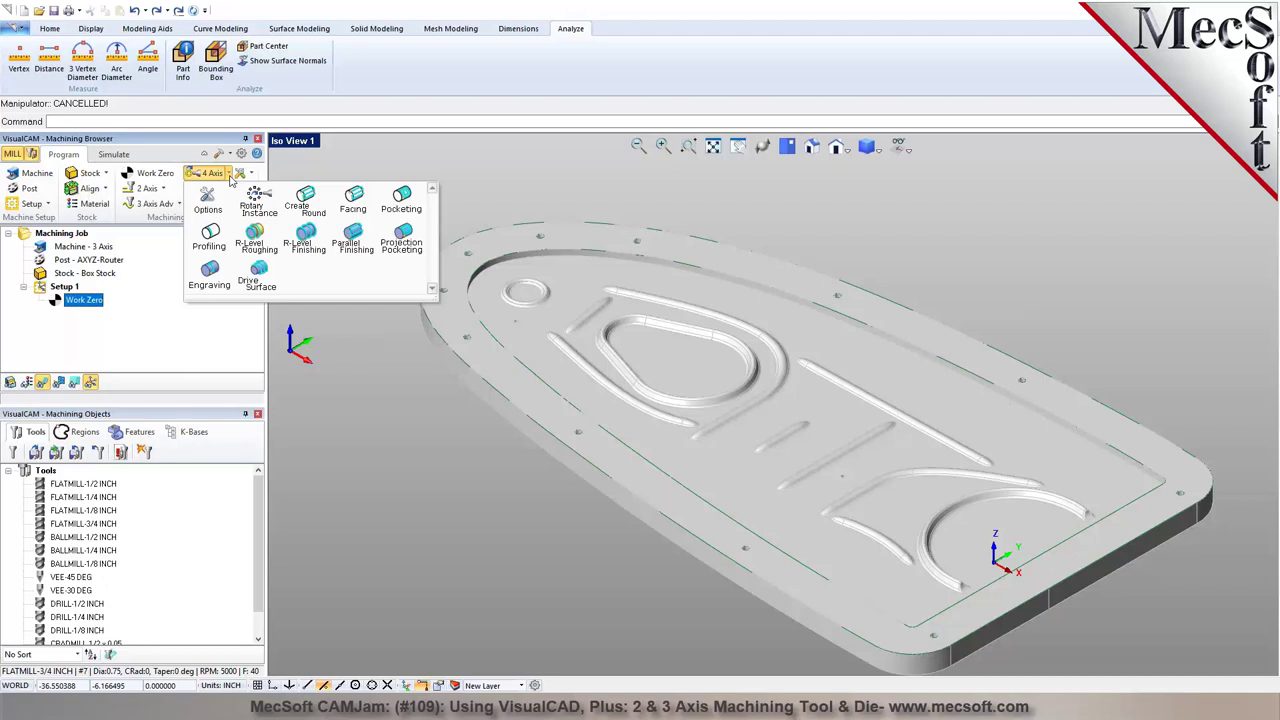
{"action": "left_click", "coordinate": [230, 175]}
{"action": "left_click", "coordinate": [229, 204]}
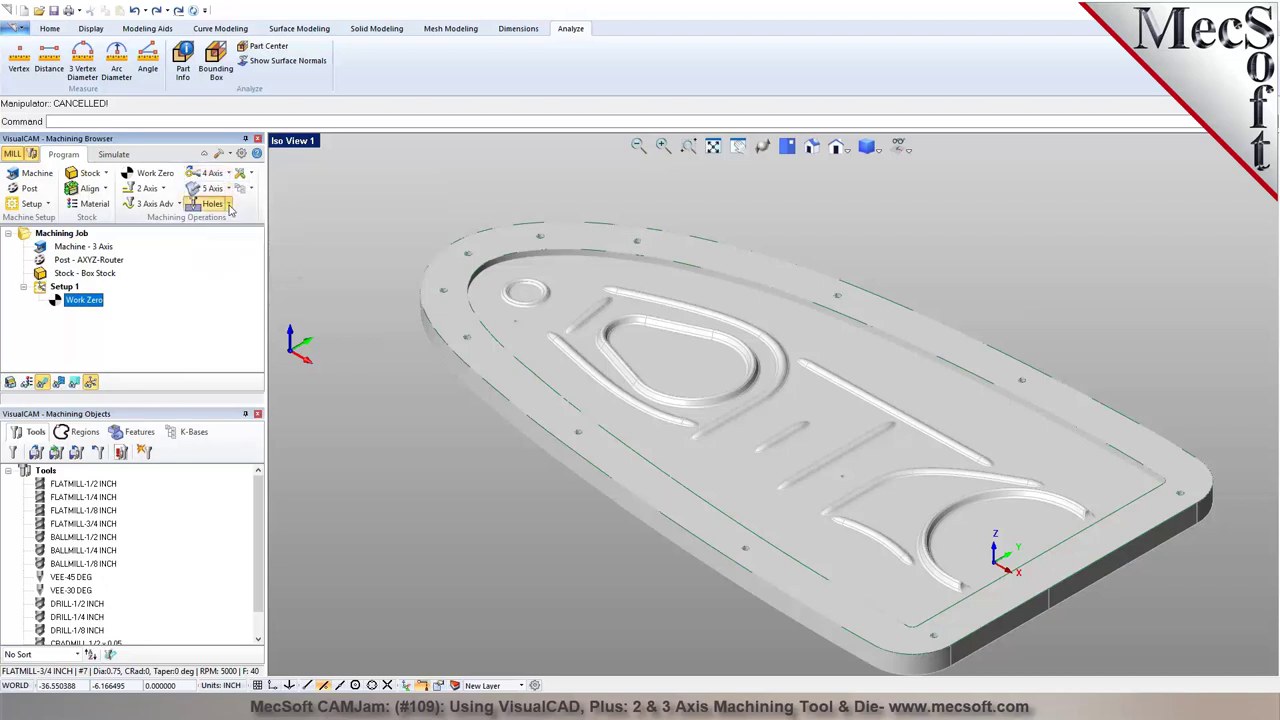
{"action": "left_click", "coordinate": [229, 204]}
{"action": "left_click", "coordinate": [244, 174]}
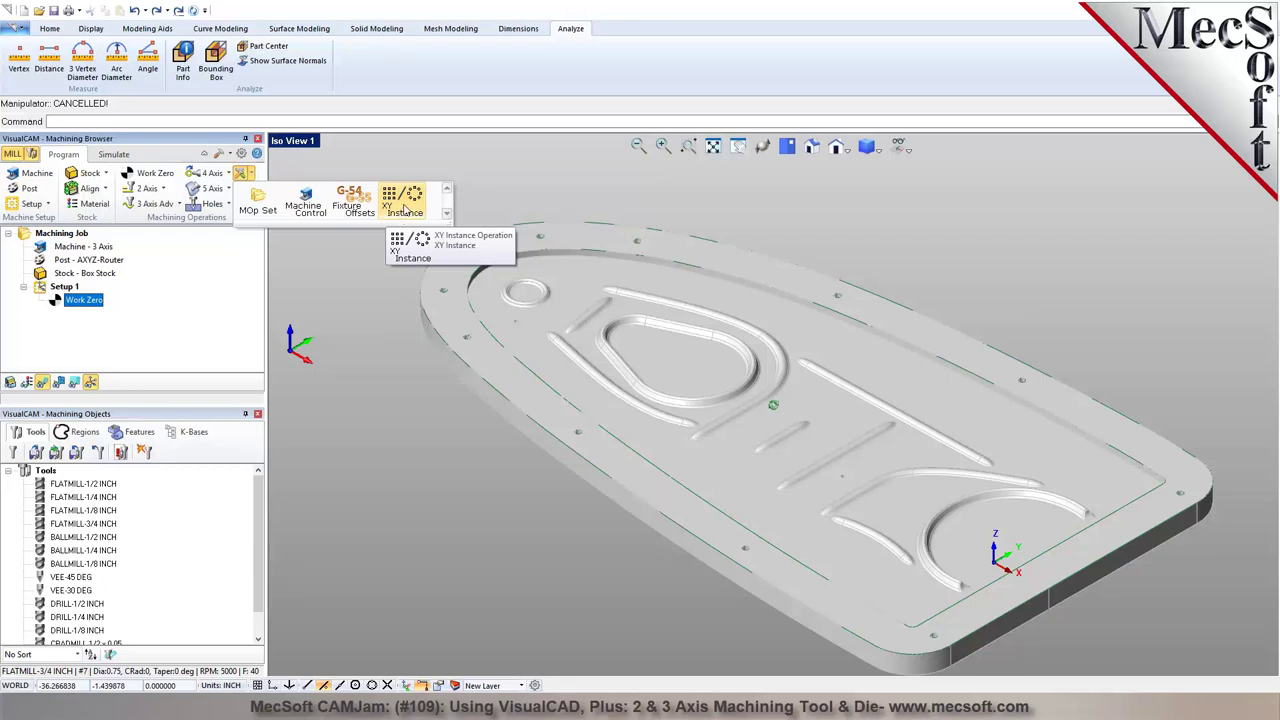
{"action": "left_click", "coordinate": [648, 396]}
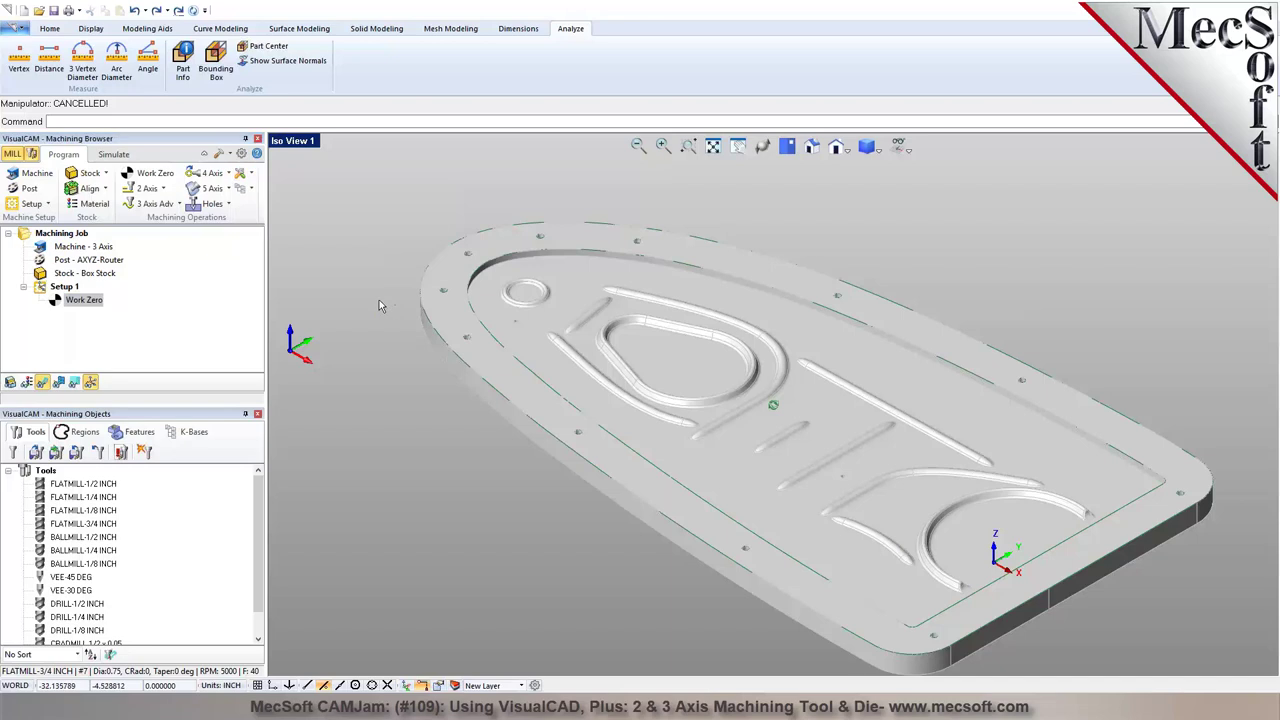
Add a 2 Axis Facing operation and select the plate's outer boundary curve as its machining region
{"action": "left_click", "coordinate": [148, 188]}
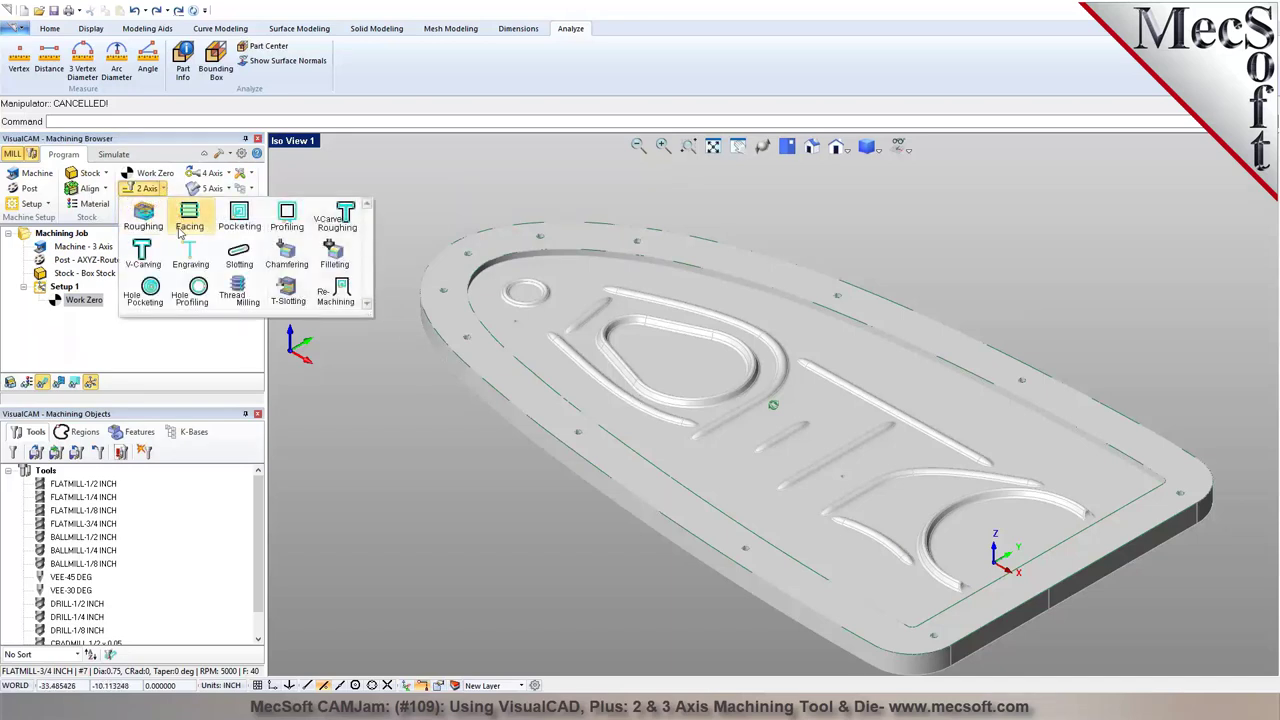
{"action": "left_click", "coordinate": [181, 232]}
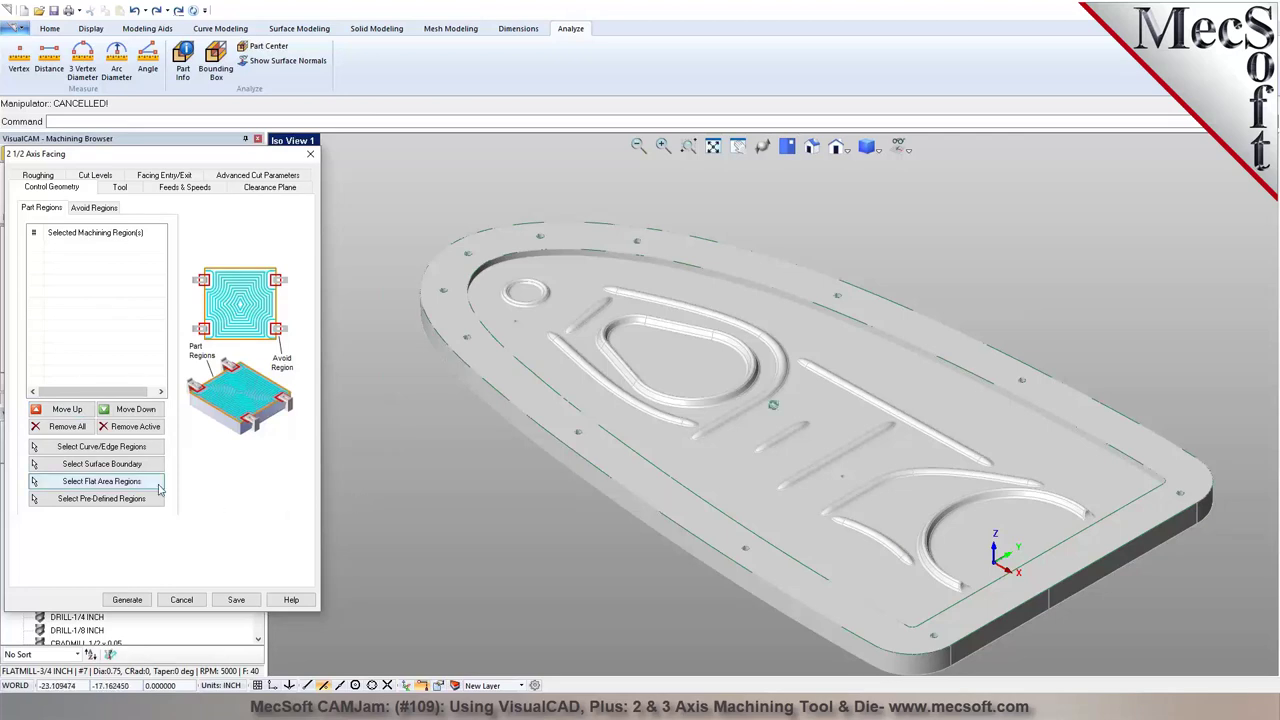
{"action": "left_click", "coordinate": [141, 452]}
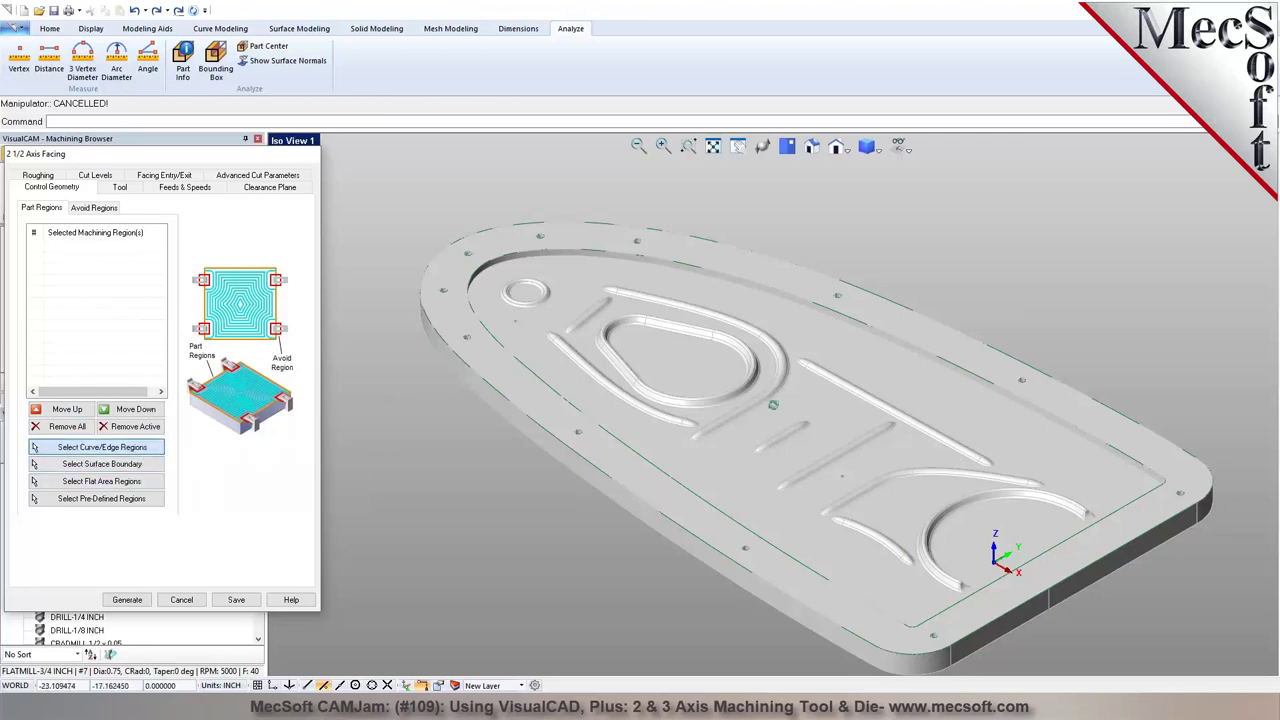
{"action": "left_click", "coordinate": [538, 428]}
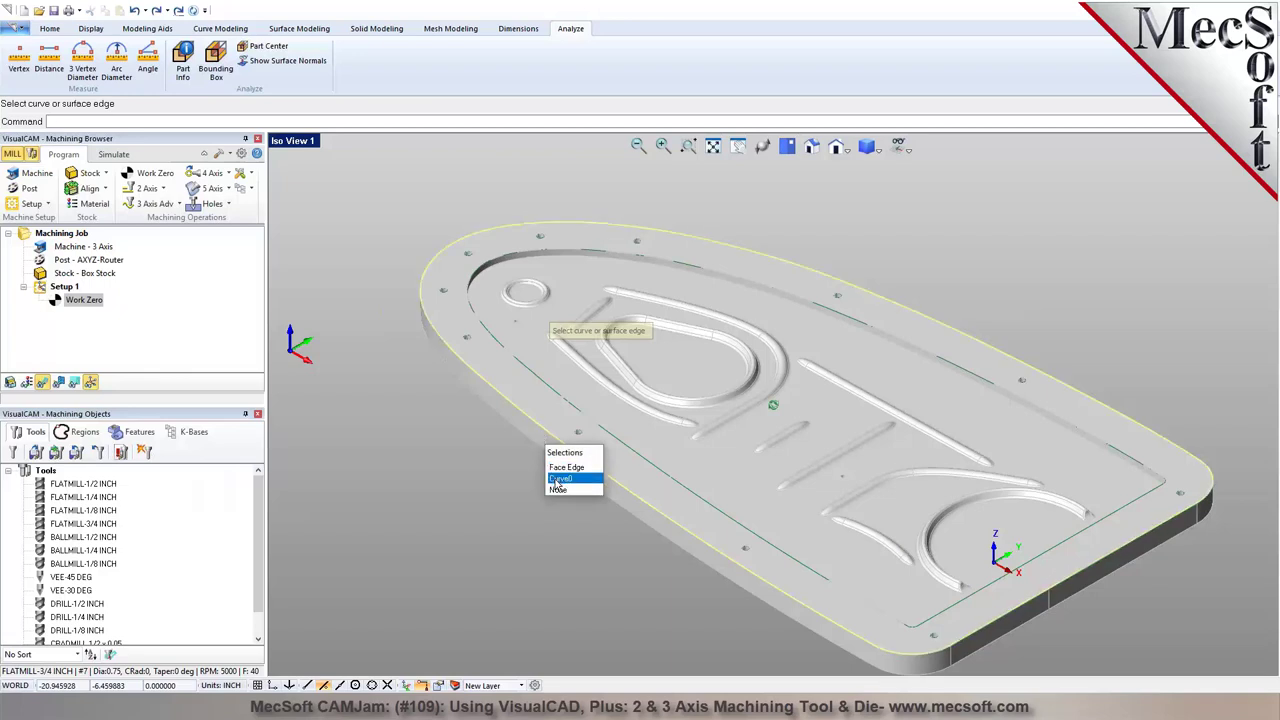
{"action": "left_click", "coordinate": [557, 480]}
{"action": "key", "text": "Return"}
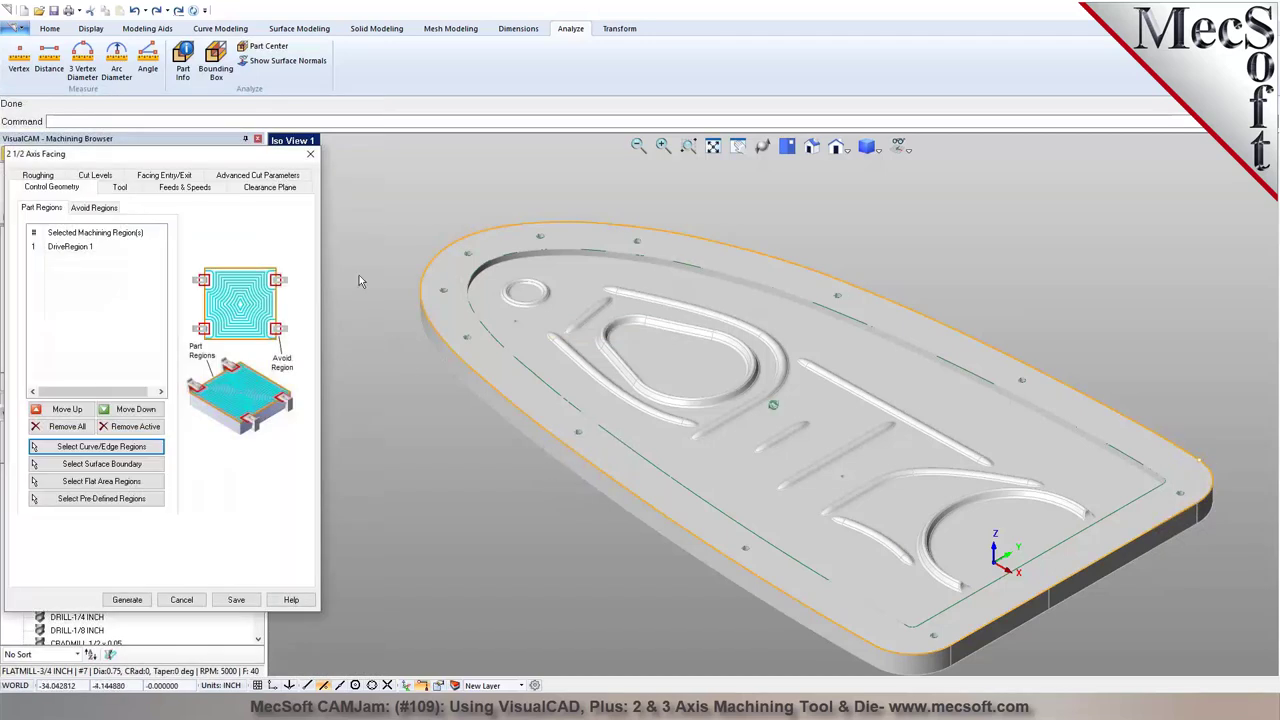
Assign FLATMILL-3/4 INCH to the facing operation and check its feeds and speeds
{"action": "left_click", "coordinate": [119, 188]}
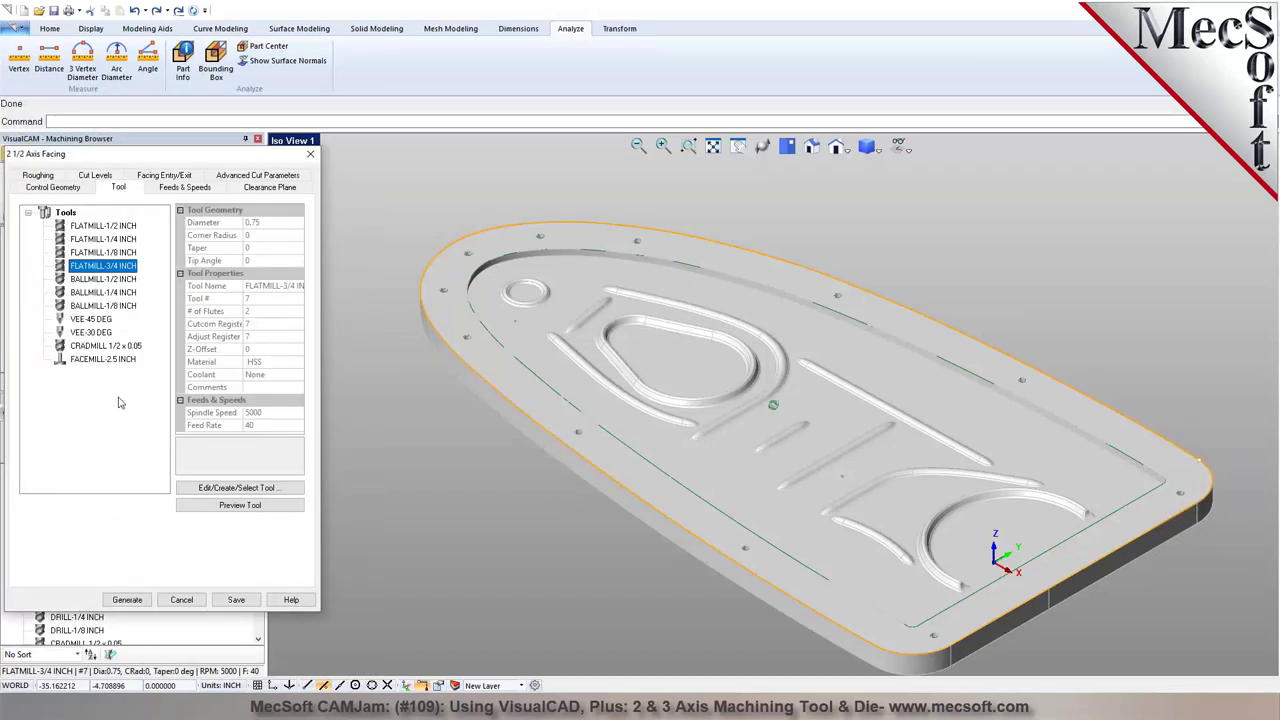
{"action": "left_click", "coordinate": [108, 359]}
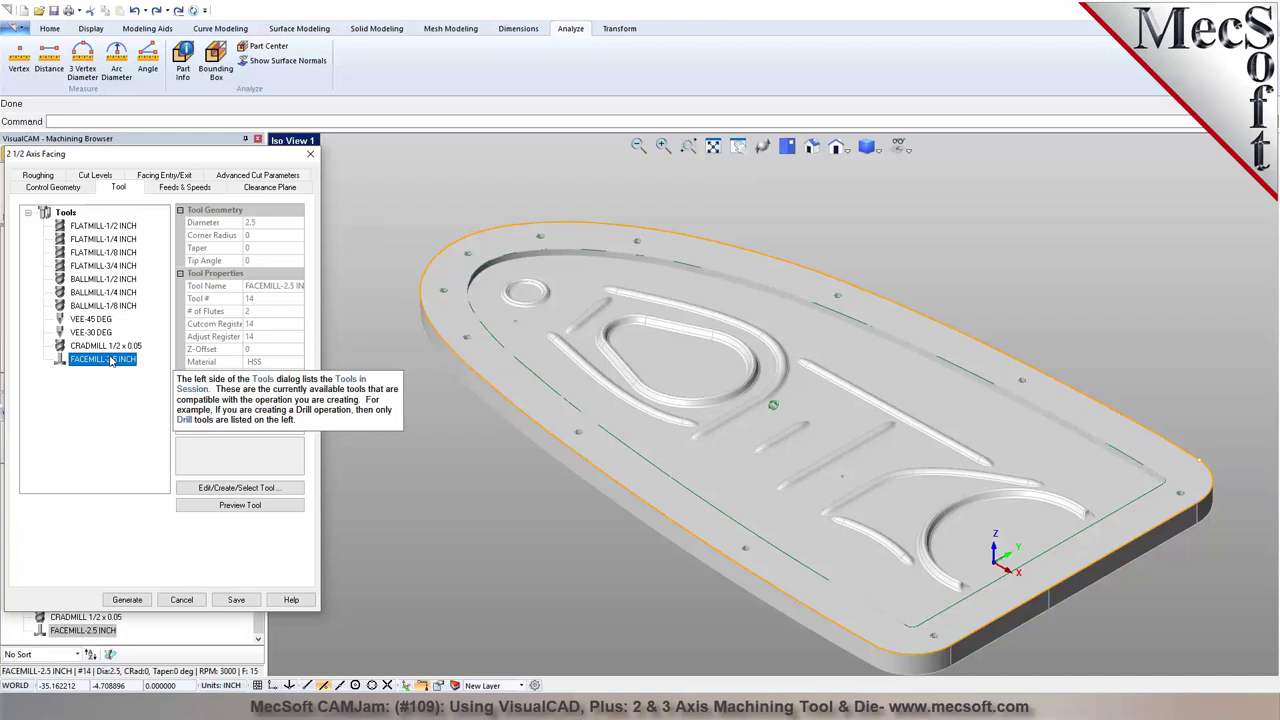
{"action": "left_click", "coordinate": [110, 266]}
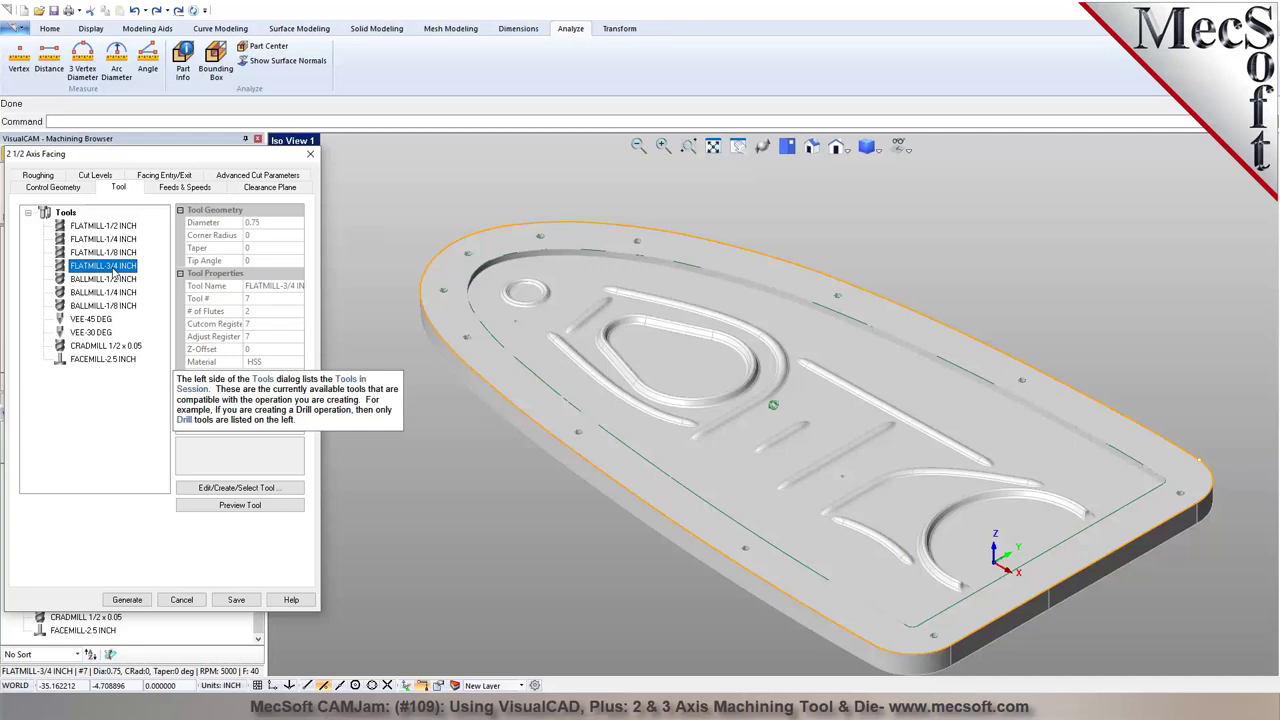
{"action": "left_click", "coordinate": [182, 189]}
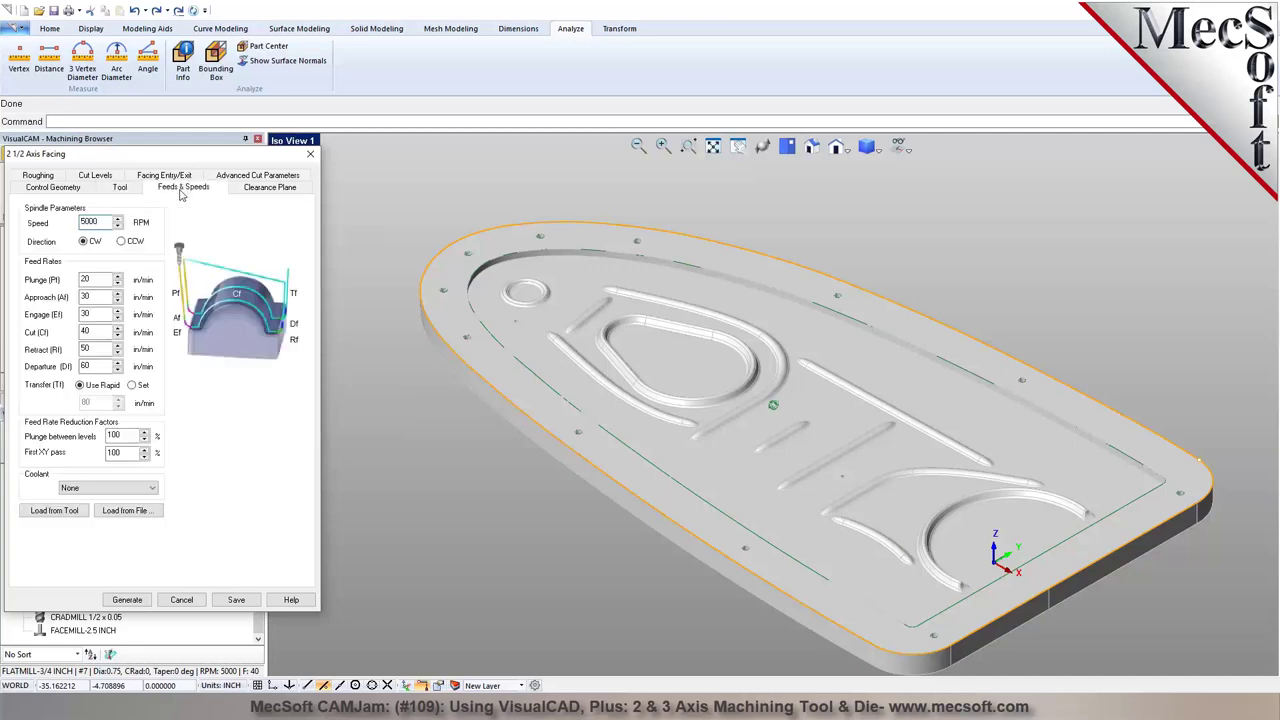
Define the facing operation's clearance plane as Stock Max Z + Dist with a distance of 0.75
{"action": "left_click", "coordinate": [270, 188]}
{"action": "right_click_drag", "start_coordinate": [953, 468], "coordinate": [681, 511]}
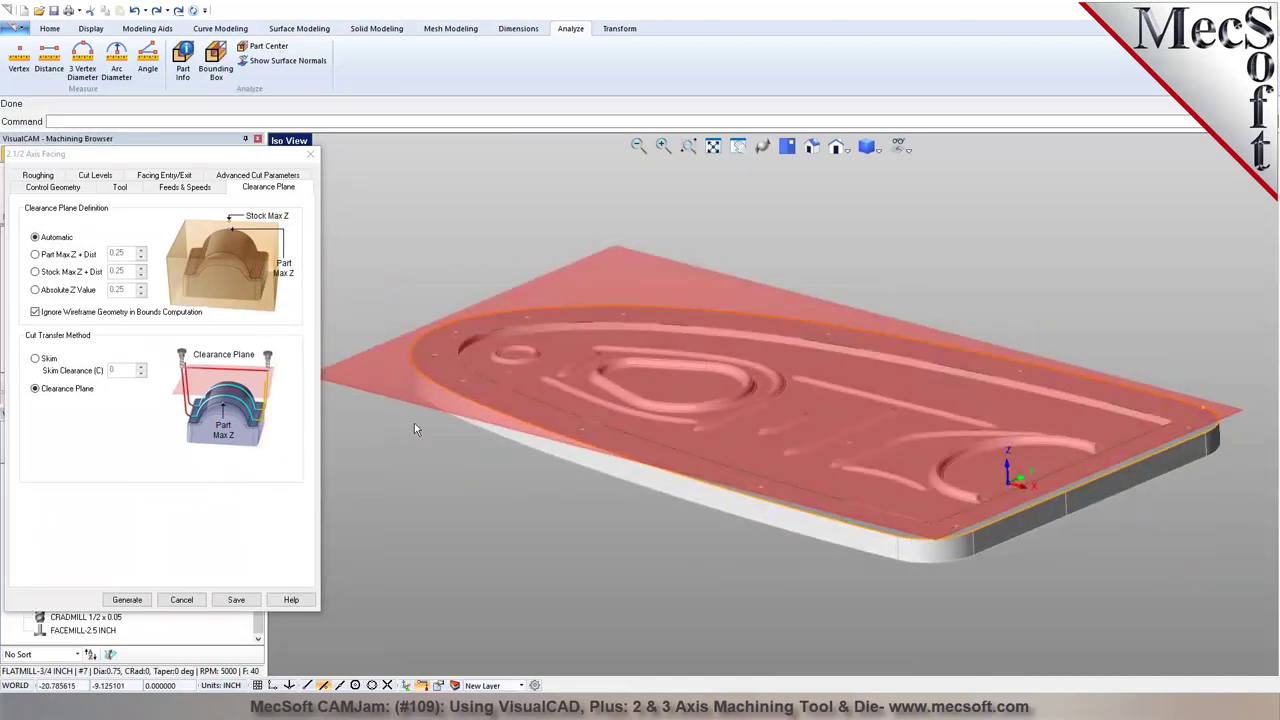
{"action": "left_click", "coordinate": [44, 277]}
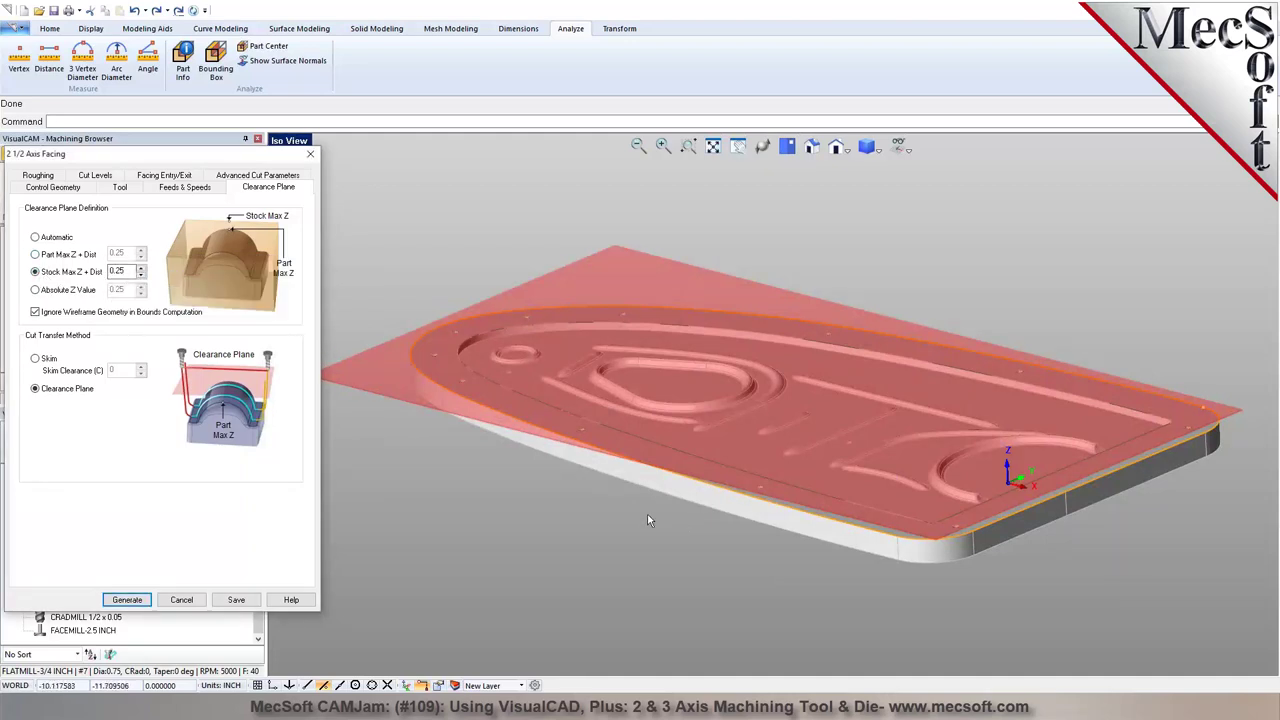
{"action": "left_click", "coordinate": [141, 270]}
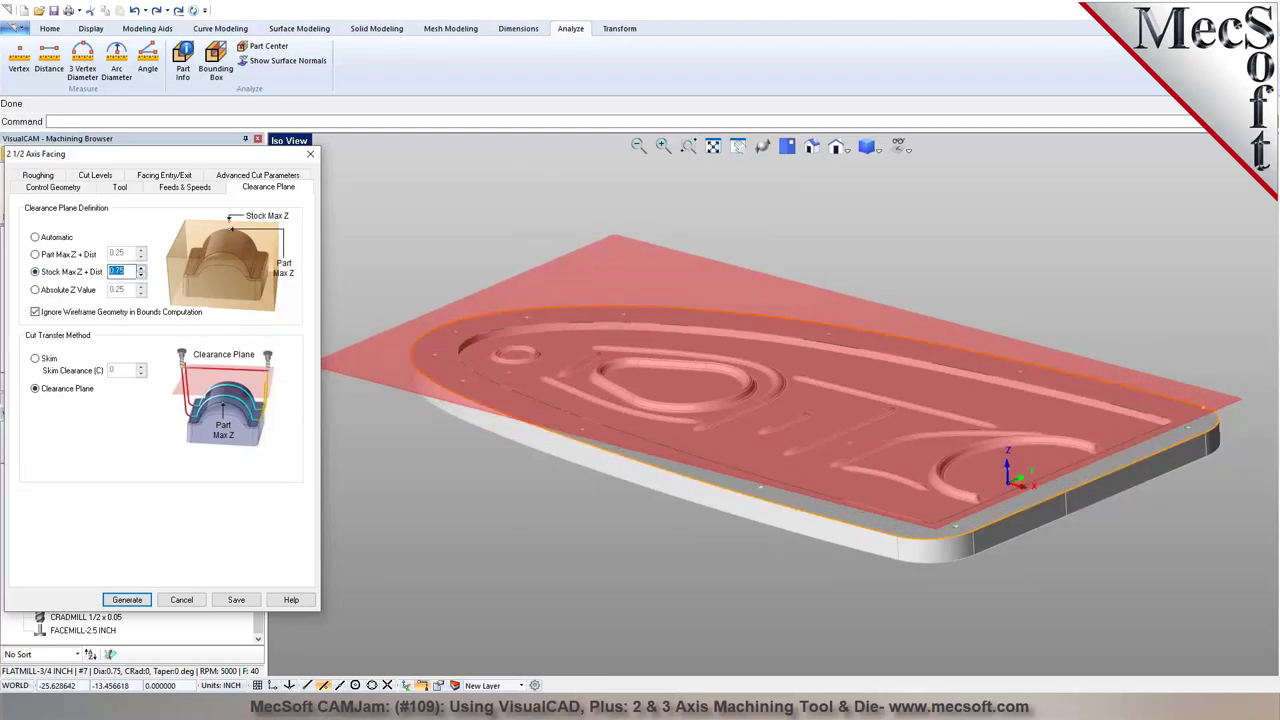
Set the facing stepover distance to 40% of the tool diameter, using island offset cuts
{"action": "left_click", "coordinate": [40, 176]}
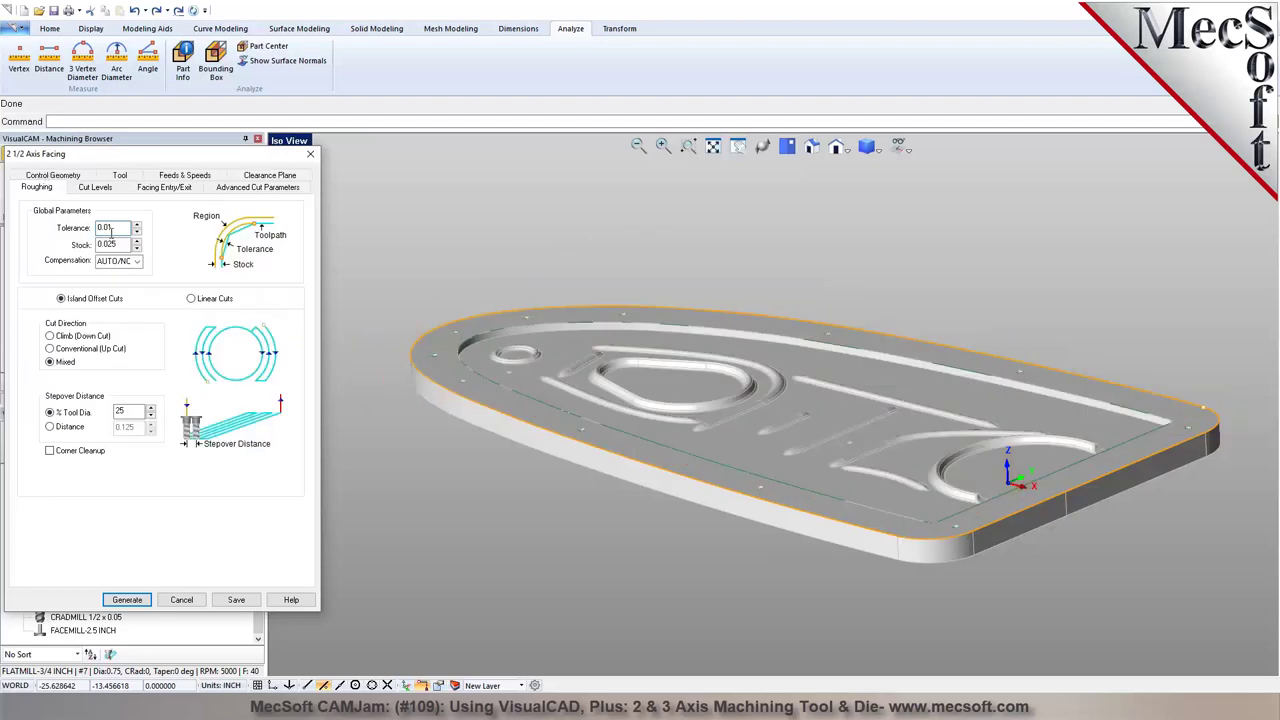
{"action": "mouse_move", "coordinate": [111, 231]}
{"action": "mouse_move", "coordinate": [208, 308]}
{"action": "mouse_move", "coordinate": [90, 418]}
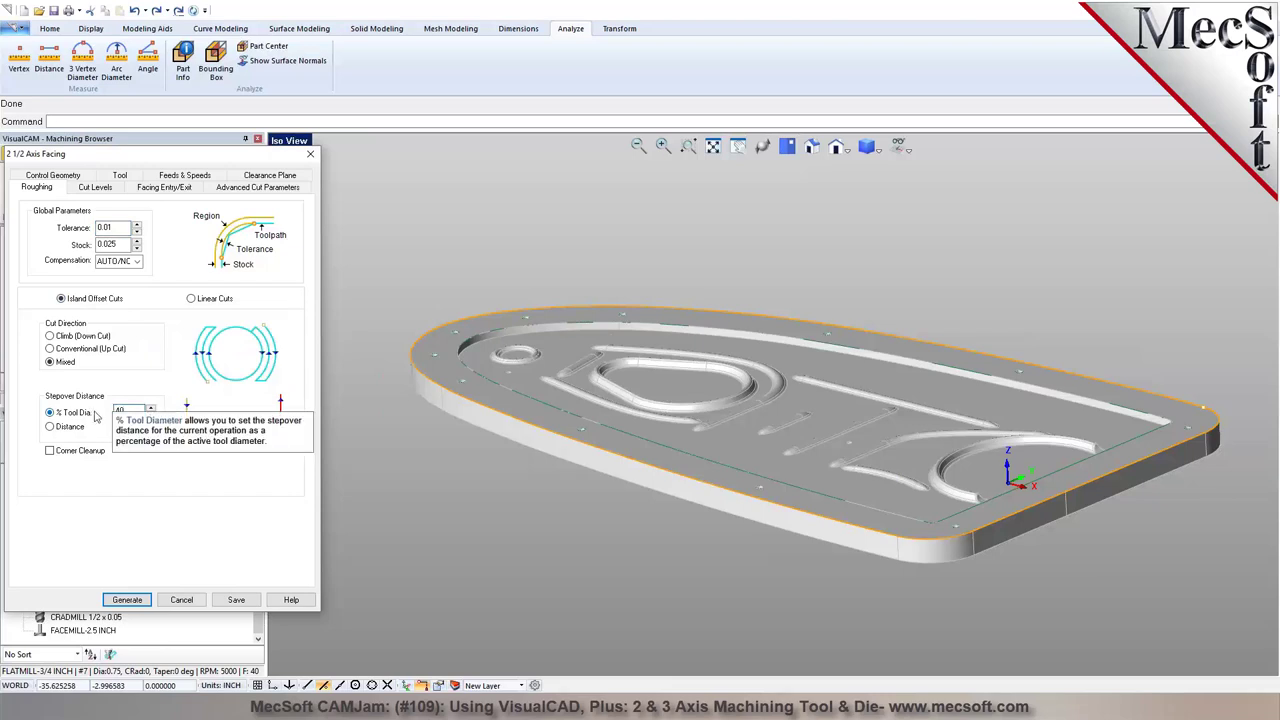
Set the location of cut geometry to At Bottom and the total cut depth to 0.05
{"action": "left_click", "coordinate": [93, 190]}
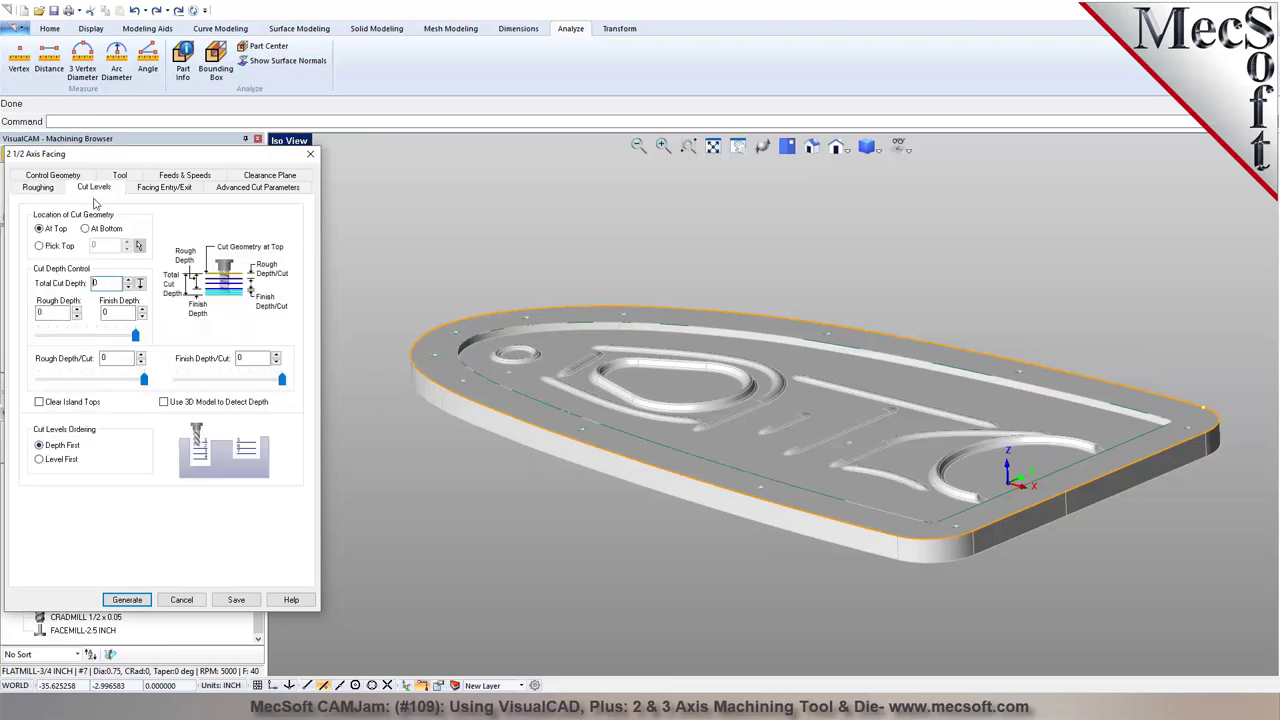
{"action": "left_click", "coordinate": [60, 247]}
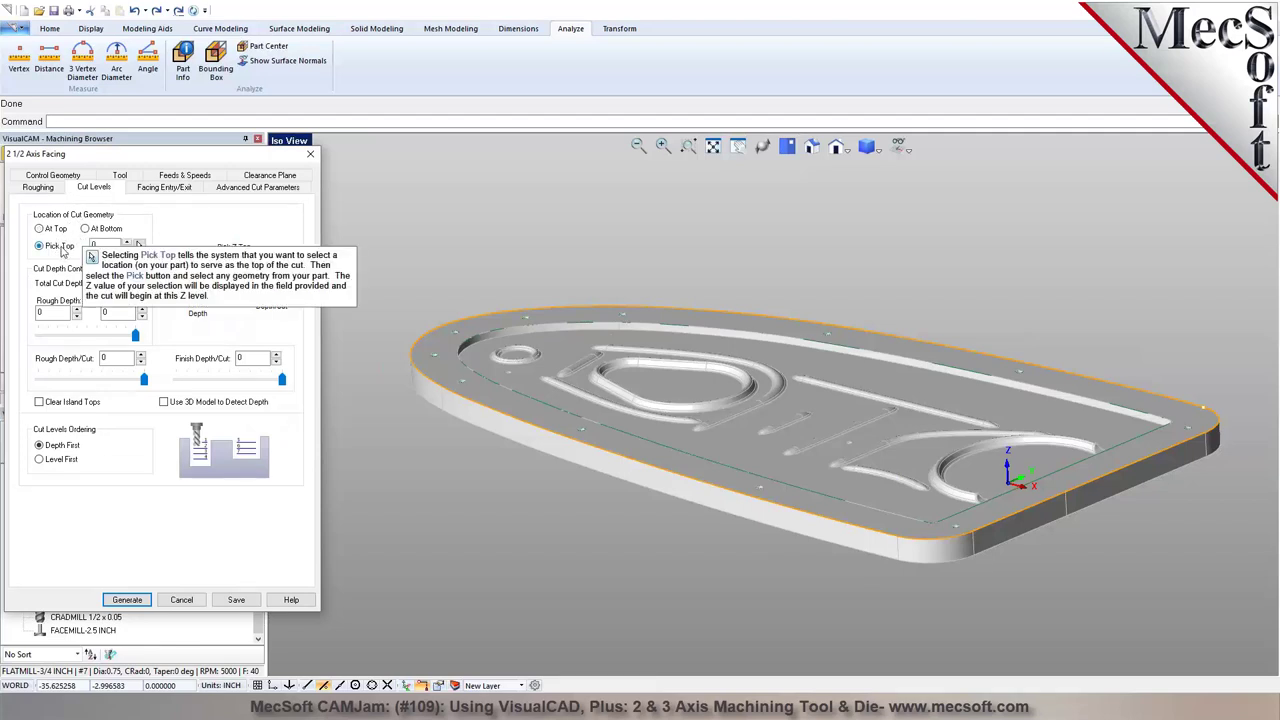
{"action": "left_click", "coordinate": [86, 229]}
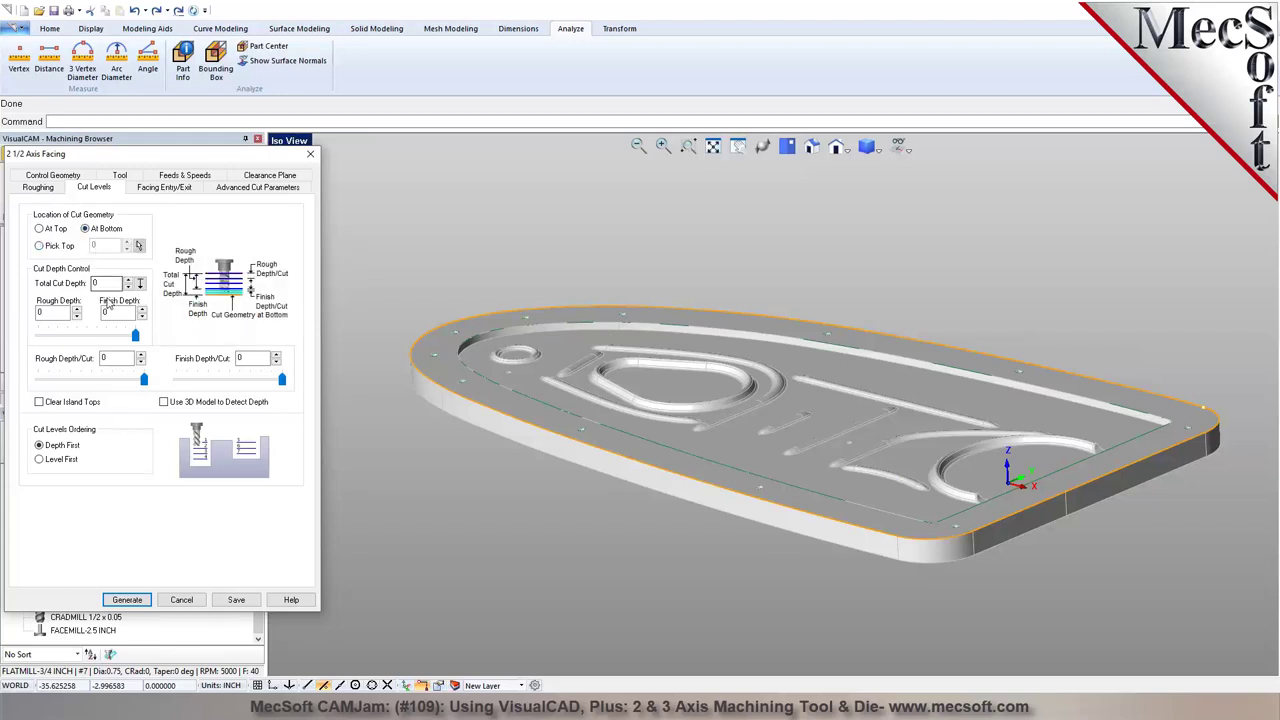
{"action": "left_click", "coordinate": [111, 283]}
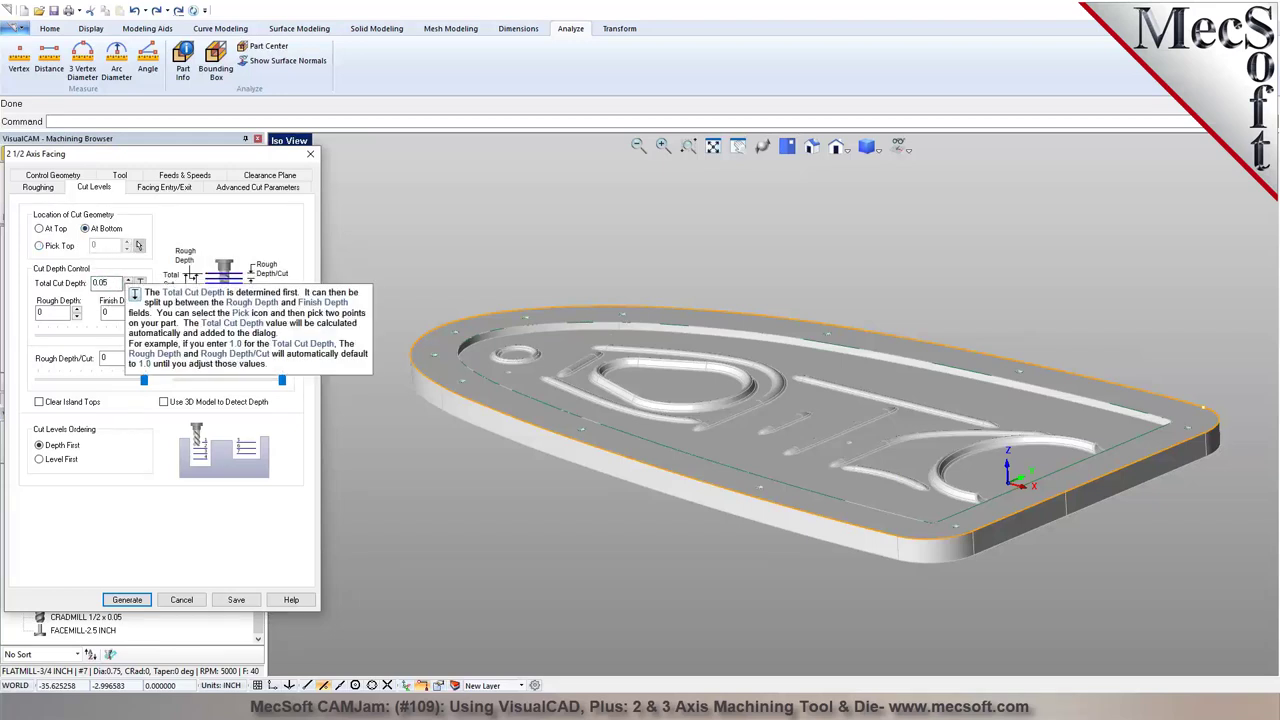
Set the facing entry motion to Lines & Arcs with an approach length of 0.75
{"action": "left_click", "coordinate": [182, 190]}
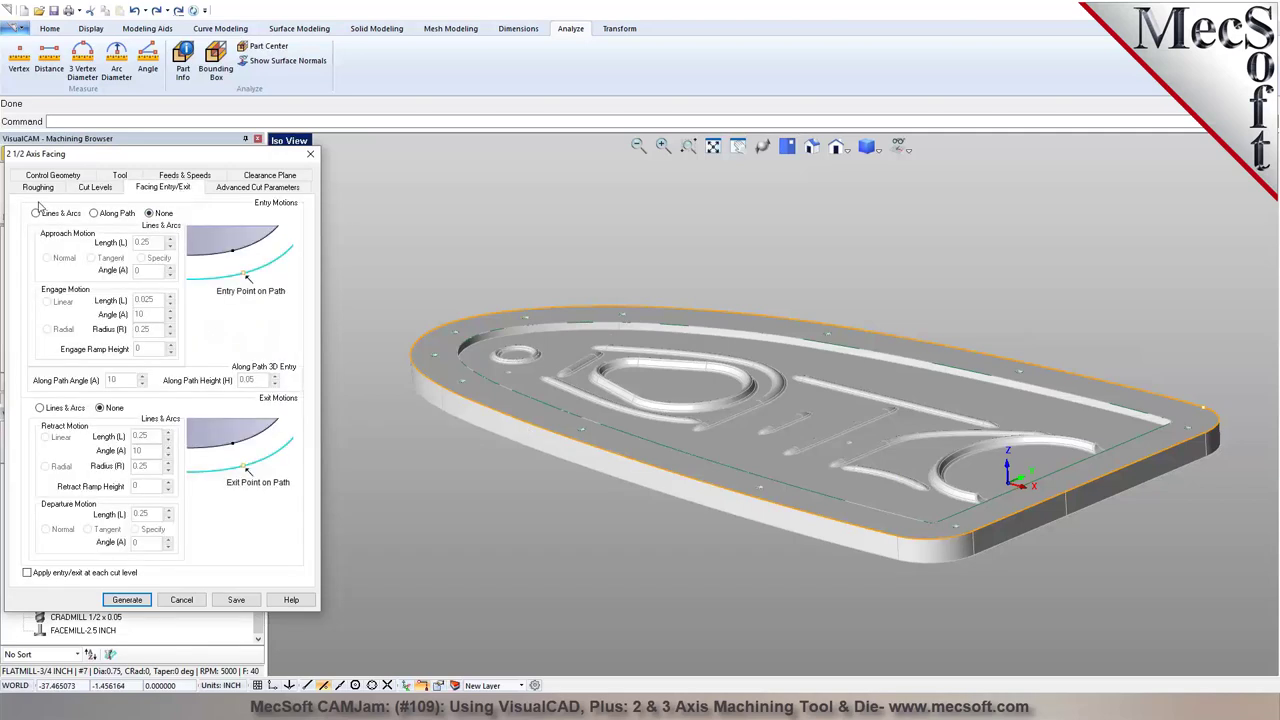
{"action": "left_click", "coordinate": [37, 213]}
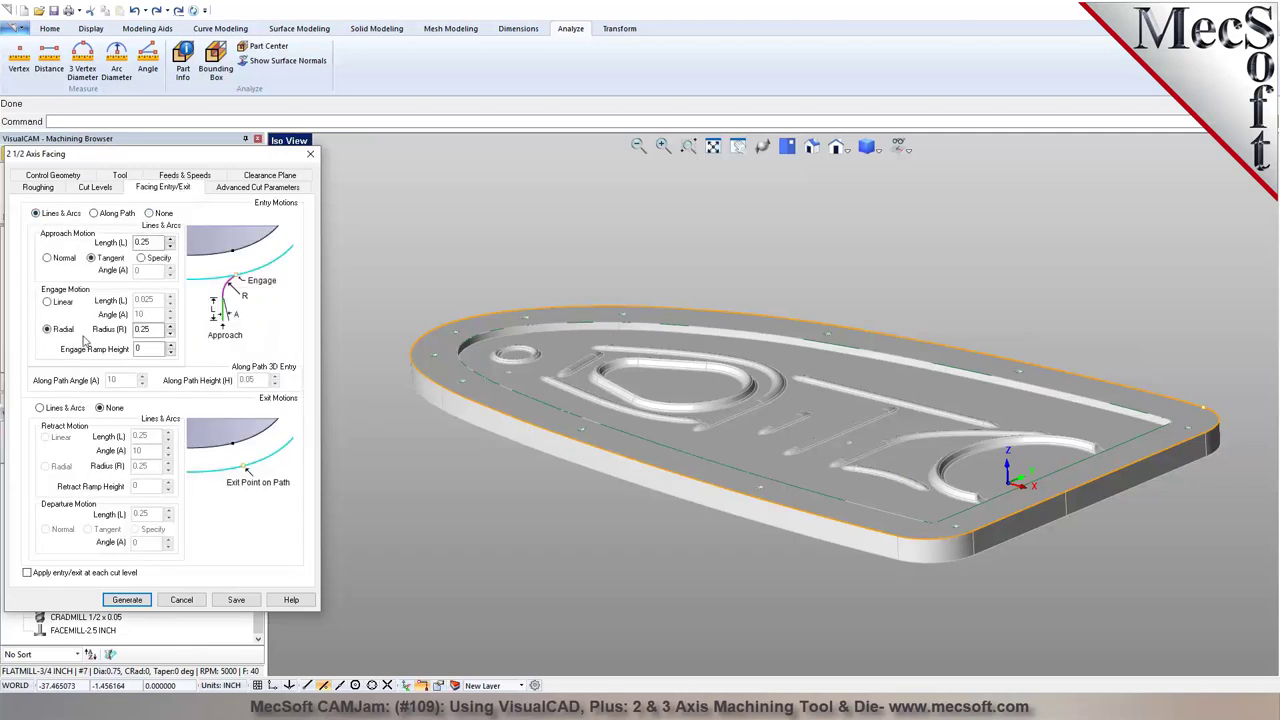
{"action": "double_click", "coordinate": [145, 242]}
Check the advanced cut parameters for arc fitting, and generate the facing toolpath
{"action": "left_click", "coordinate": [255, 189]}
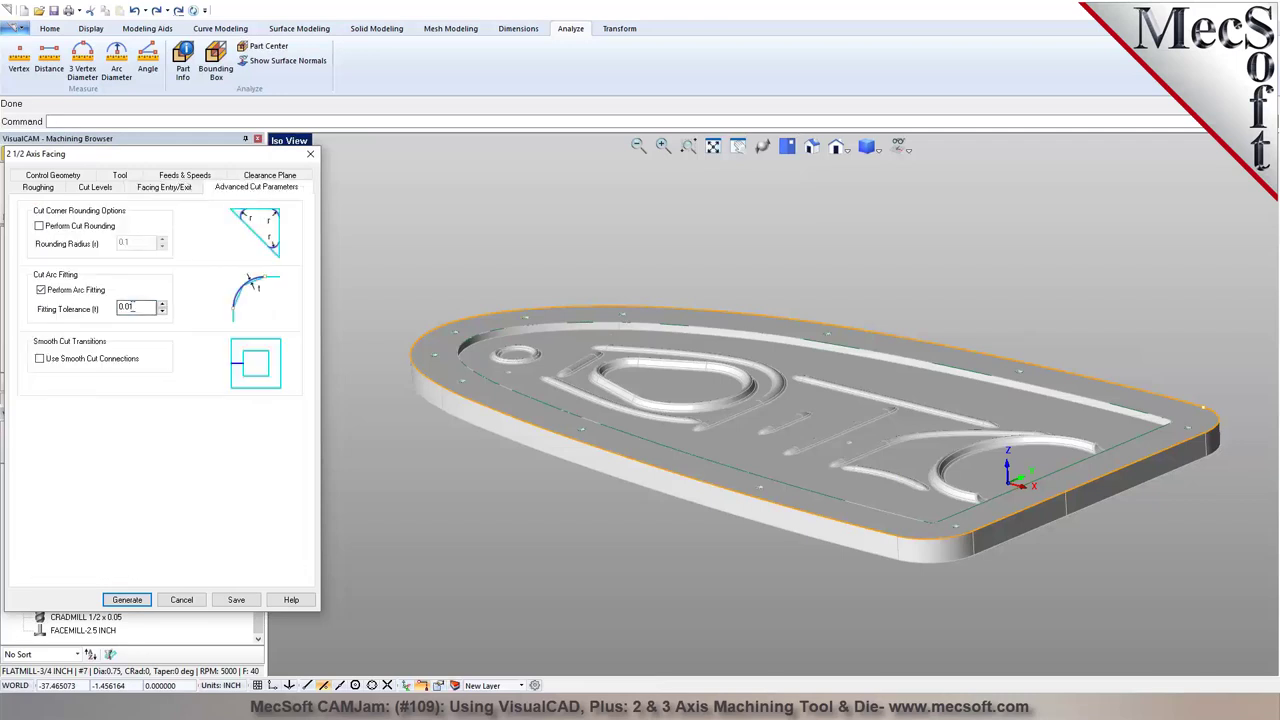
{"action": "mouse_move", "coordinate": [129, 311]}
{"action": "left_click", "coordinate": [127, 599]}
{"action": "right_click_drag", "start_coordinate": [476, 552], "coordinate": [742, 549]}
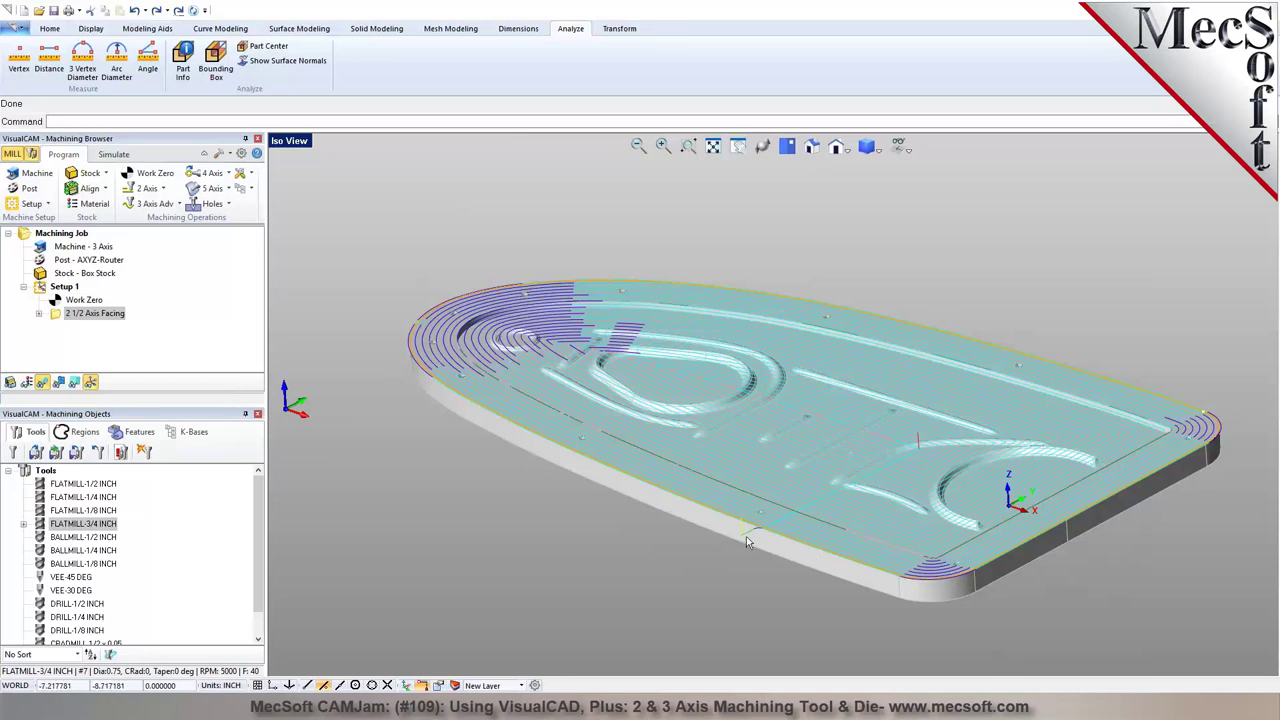
Simulate the facing toolpath at an adjusted speed, pause it, and inspect the cutter's entry point up close
{"action": "left_click", "coordinate": [113, 155]}
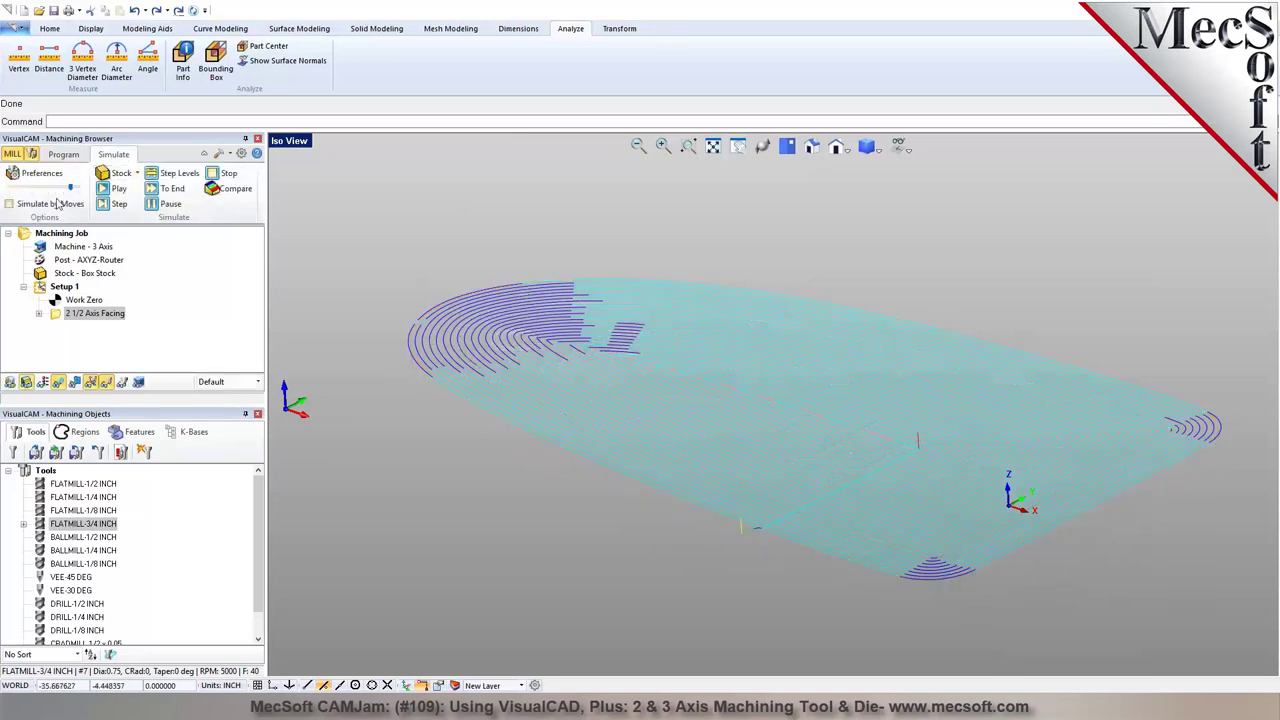
{"action": "left_click_drag", "start_coordinate": [68, 190], "coordinate": [17, 192]}
{"action": "left_click", "coordinate": [103, 190]}
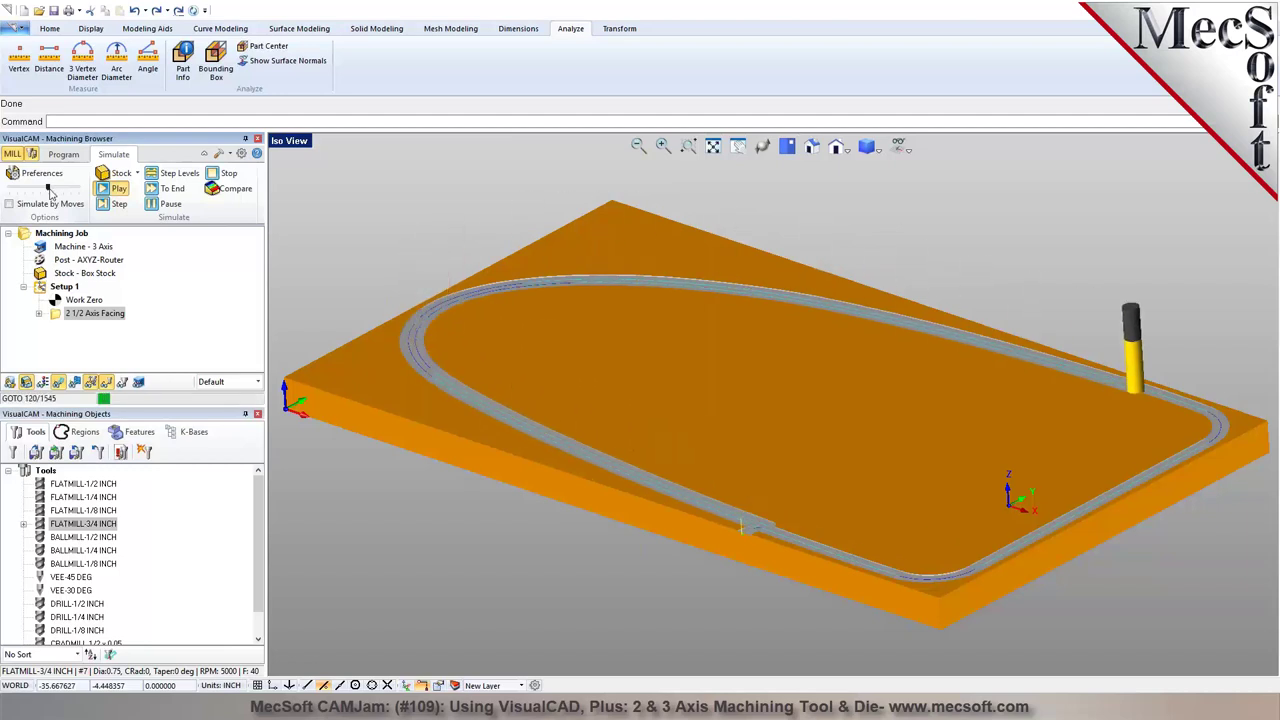
{"action": "left_click_drag", "start_coordinate": [46, 188], "coordinate": [63, 188]}
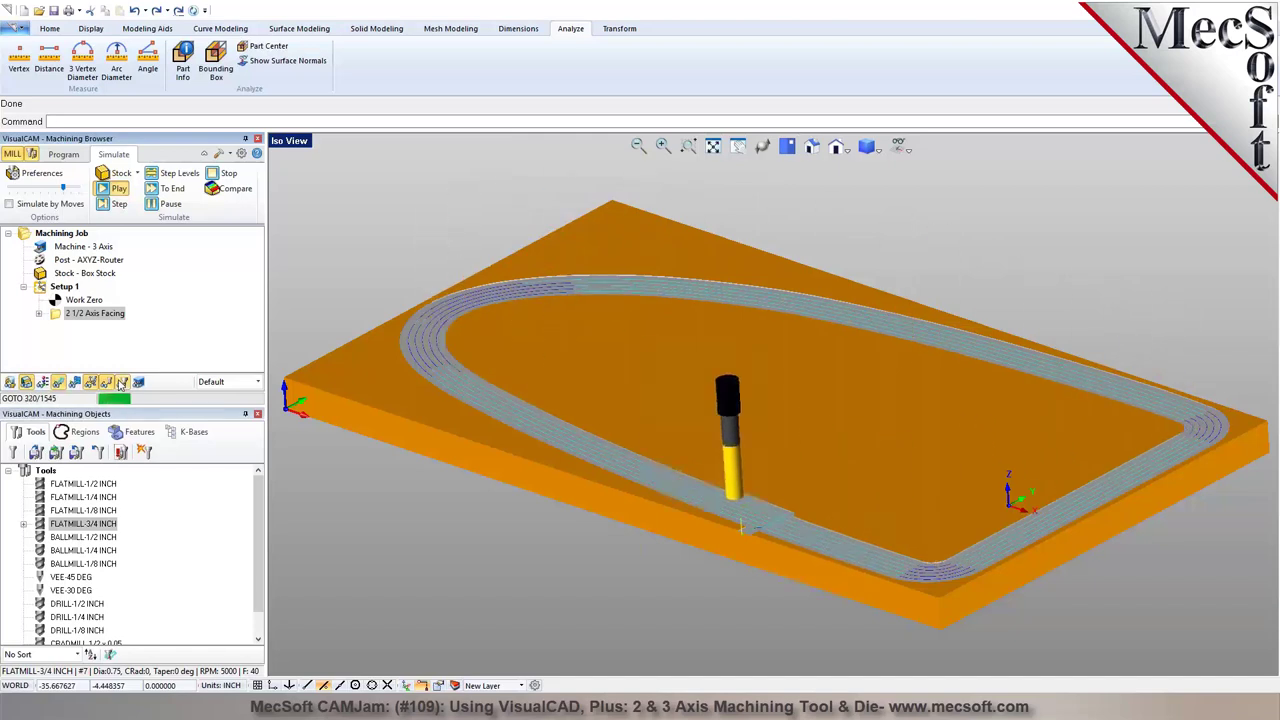
{"action": "left_click", "coordinate": [157, 204]}
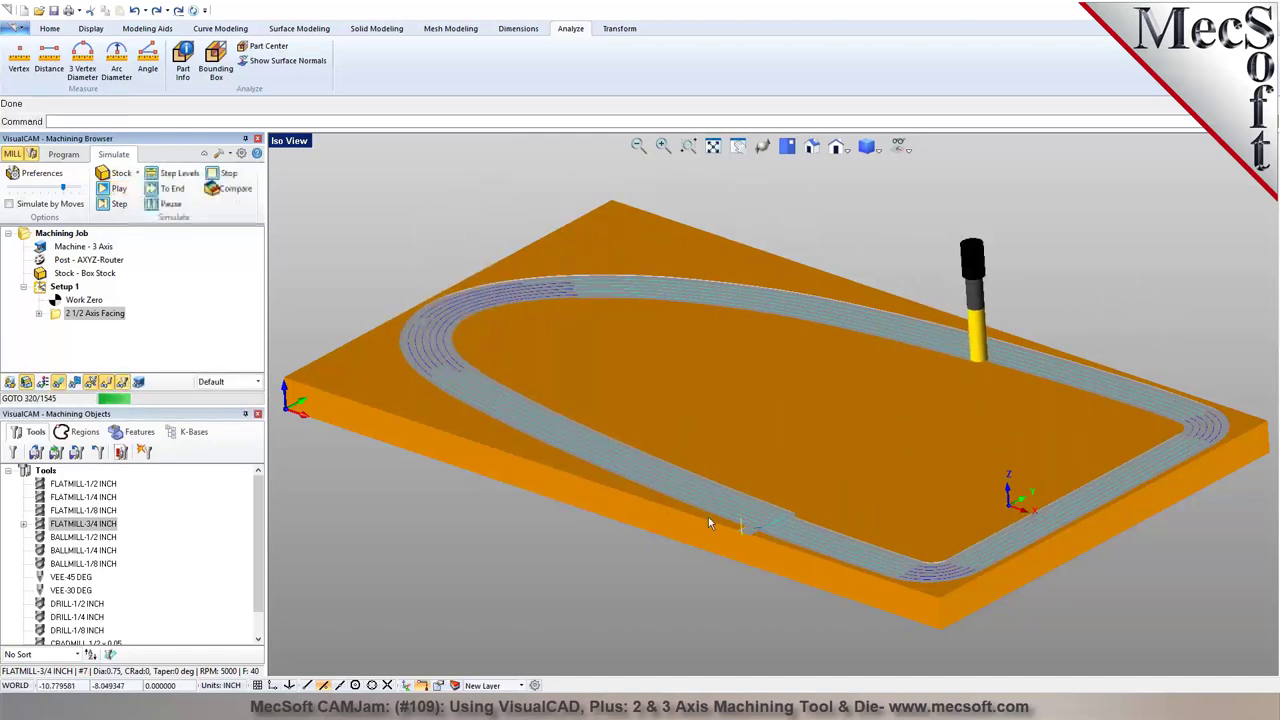
{"action": "scroll", "coordinate": [740, 528], "scroll_direction": "up", "scroll_amount": 6}
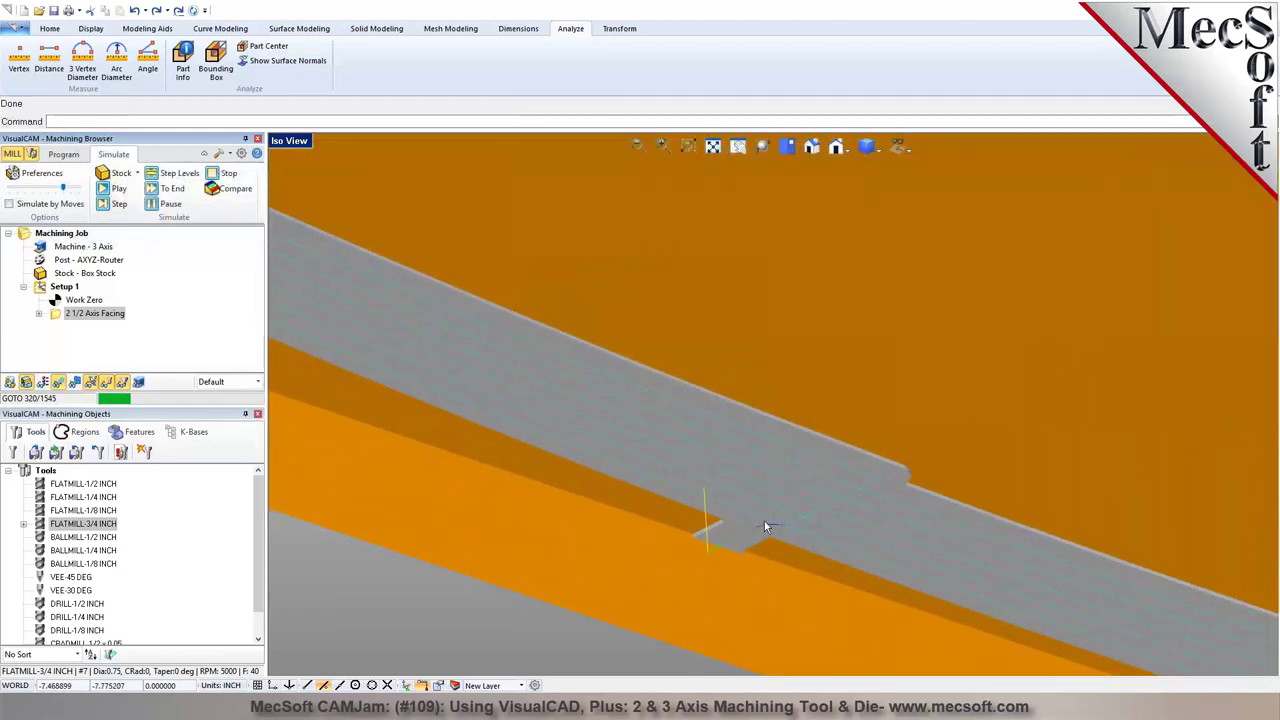
Change the facing operation's entry motion to Along Path with an angle of 5, and regenerate the toolpath
{"action": "left_click", "coordinate": [63, 155]}
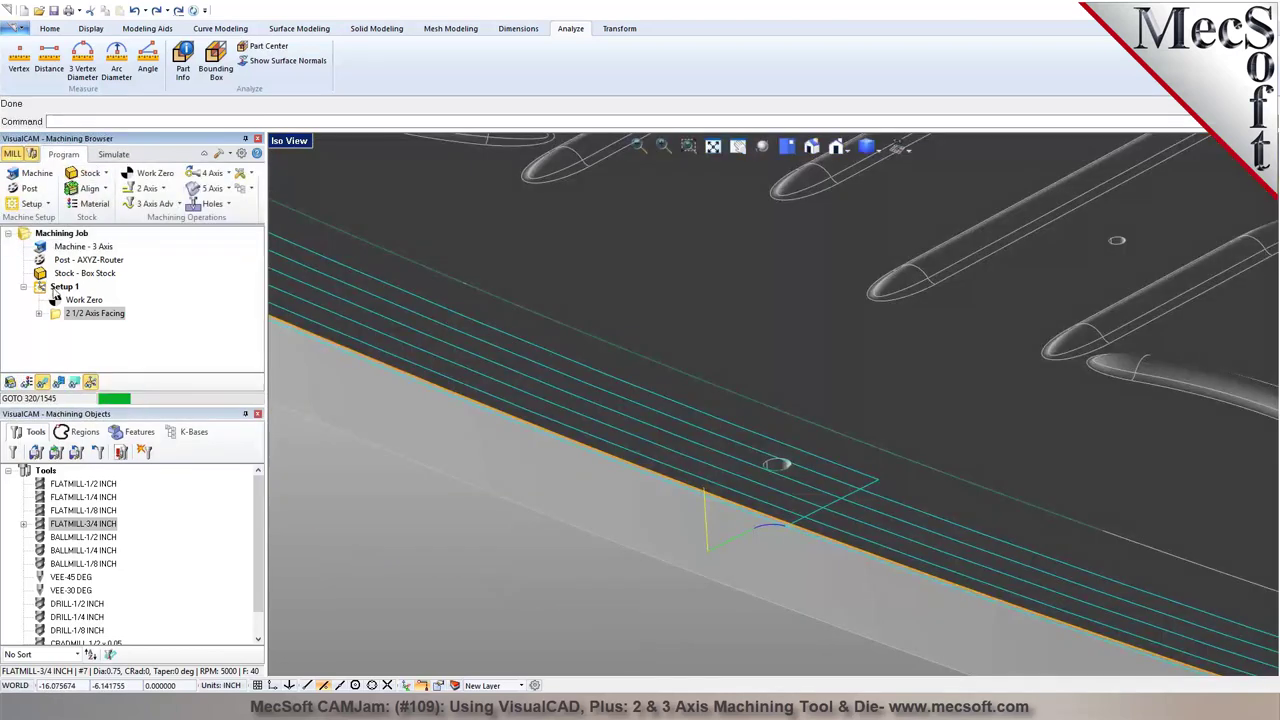
{"action": "double_click", "coordinate": [57, 318]}
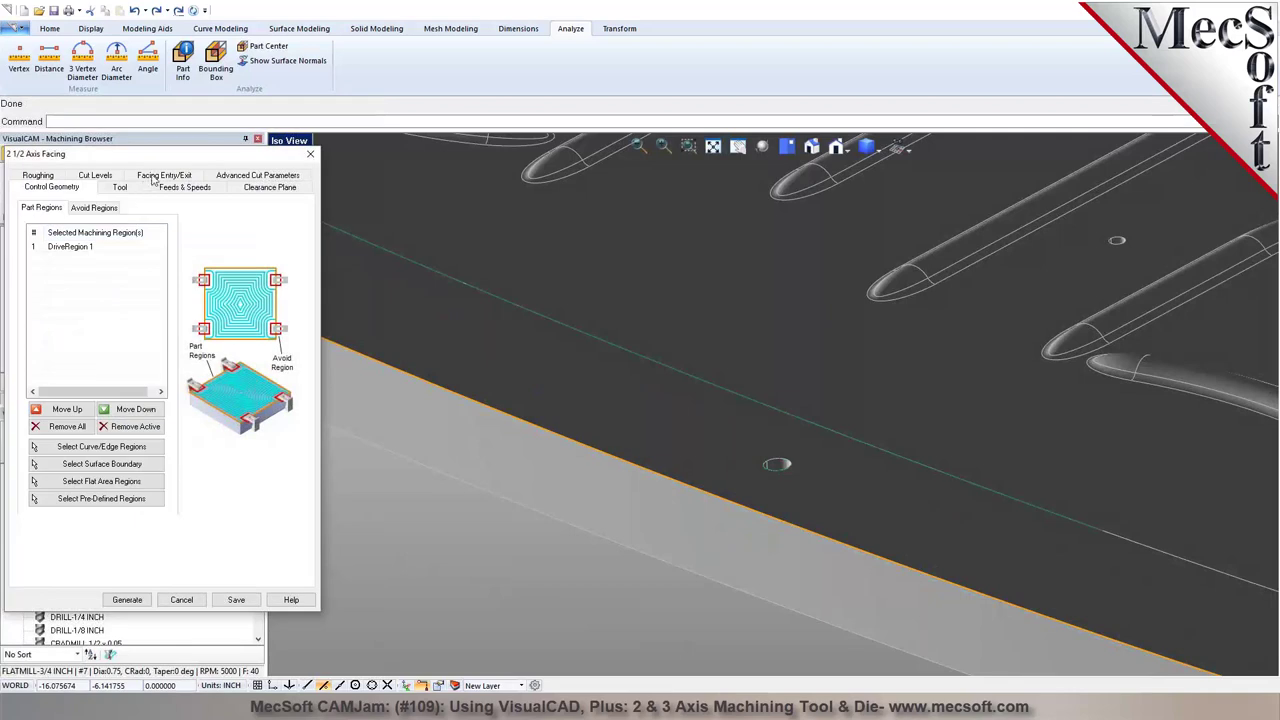
{"action": "left_click", "coordinate": [153, 177]}
{"action": "left_click", "coordinate": [118, 213]}
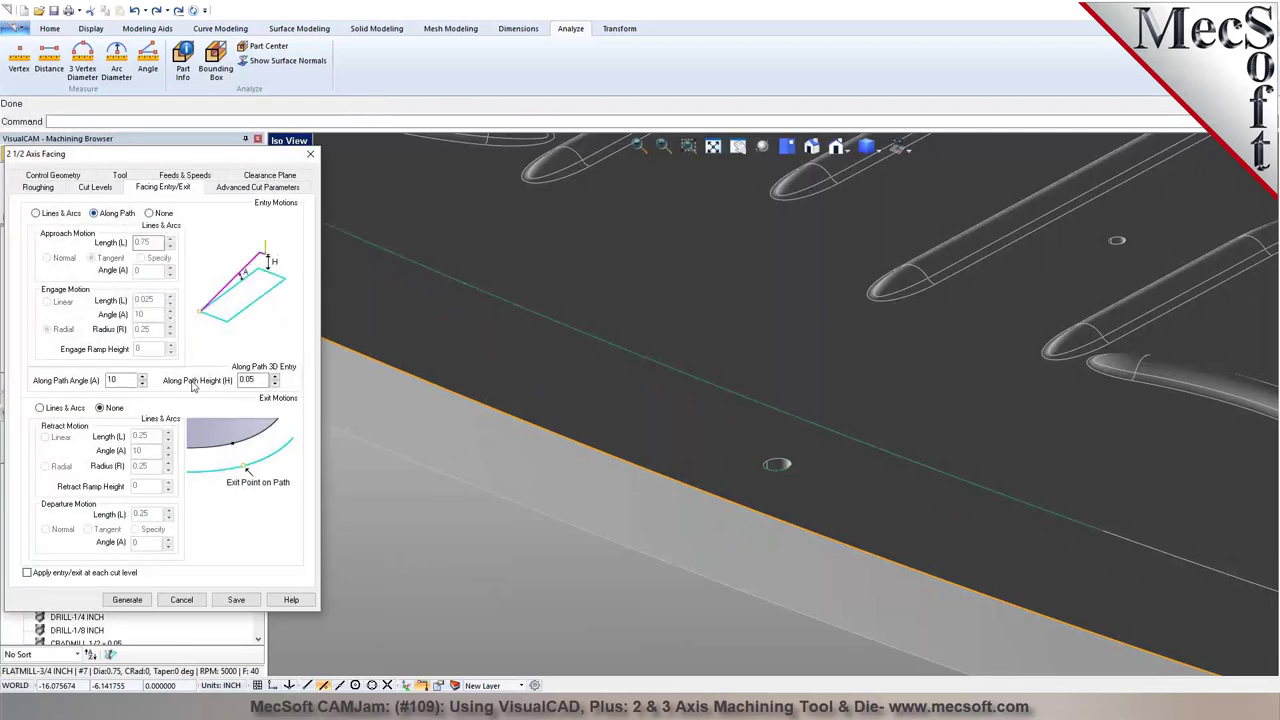
{"action": "double_click", "coordinate": [123, 385]}
{"action": "type", "text": "5"}
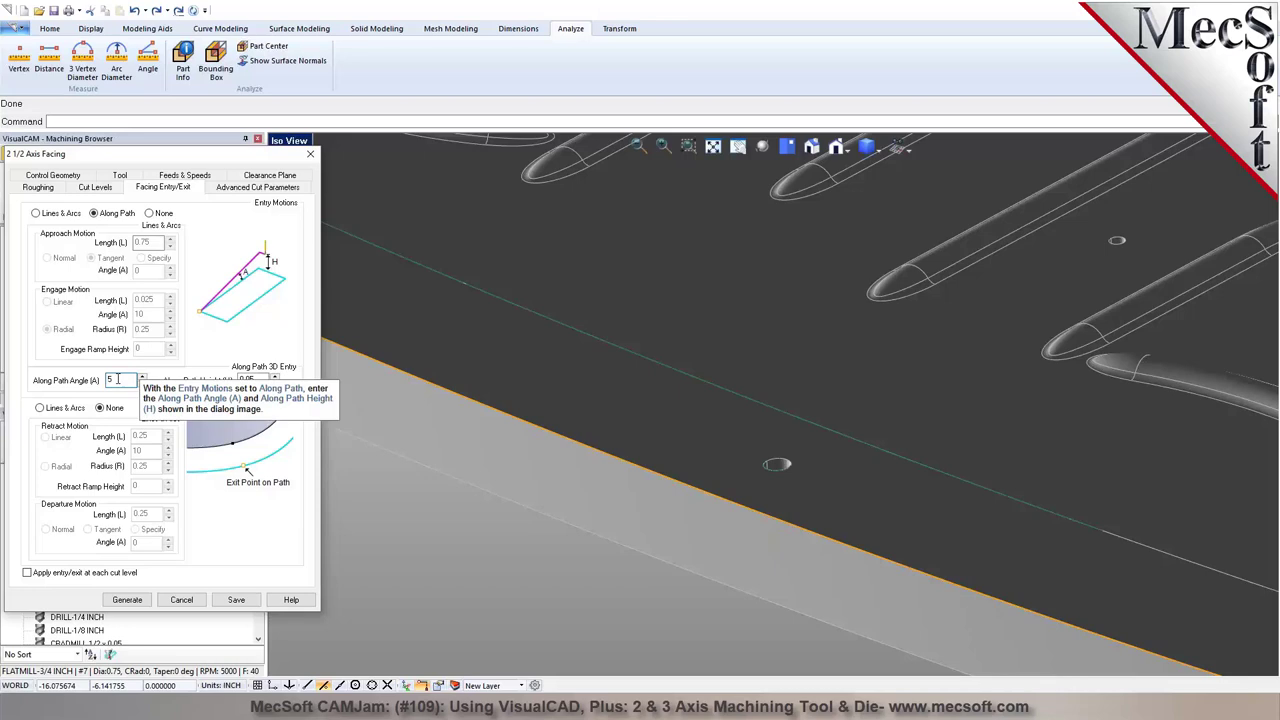
{"action": "left_click", "coordinate": [137, 601]}
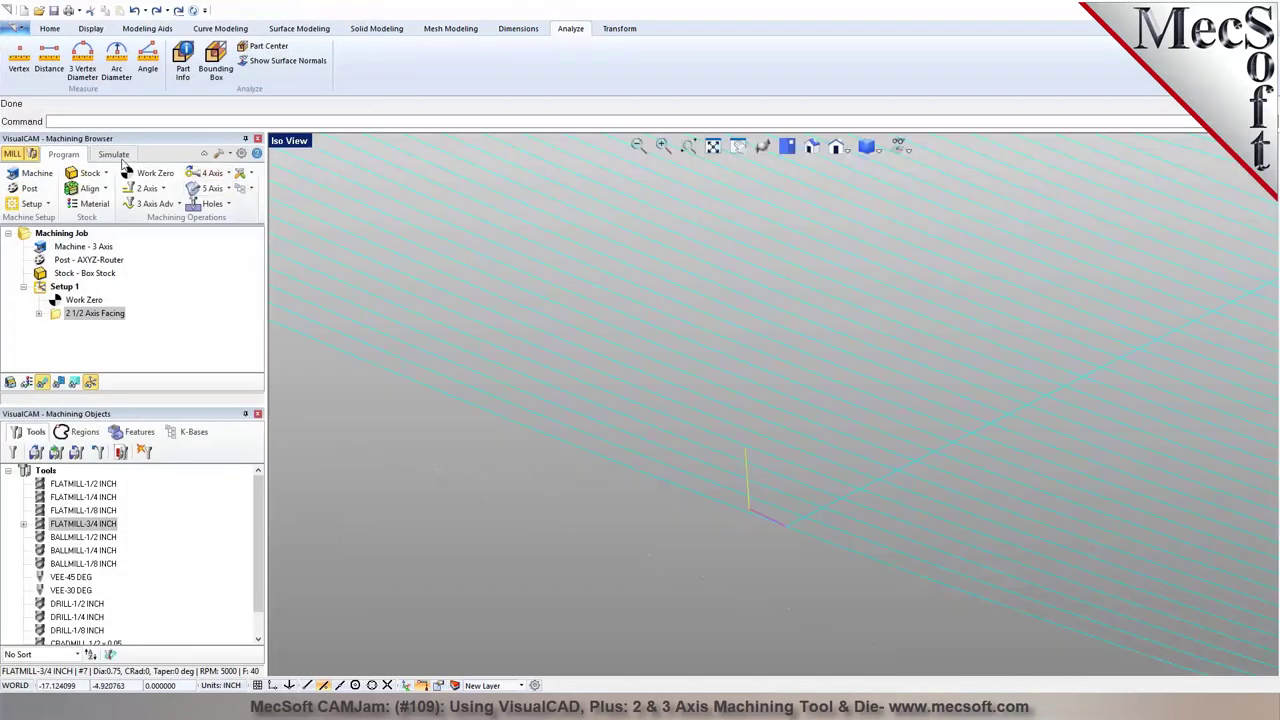
Simulate the regenerated facing toolpath and watch its along-path entry and the first passes around the plate
{"action": "left_click", "coordinate": [113, 154]}
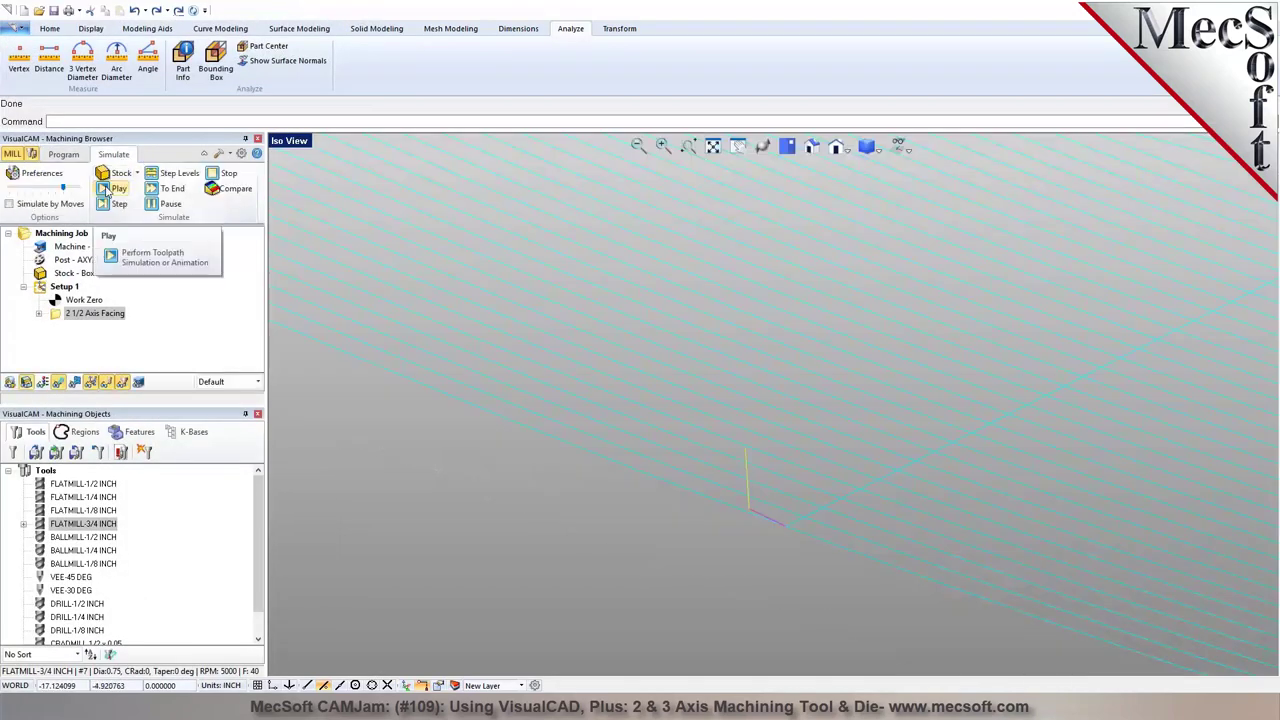
{"action": "left_click", "coordinate": [113, 188]}
{"action": "scroll", "coordinate": [574, 353], "scroll_direction": "down", "scroll_amount": 5}
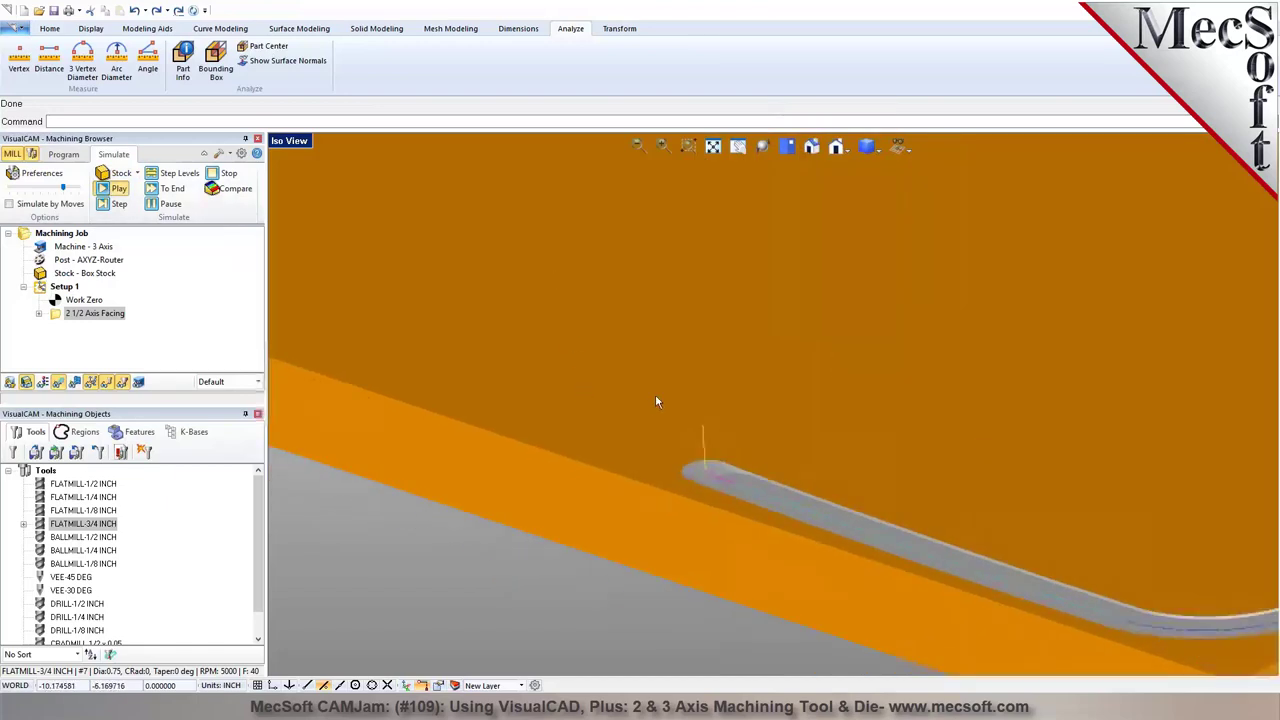
{"action": "scroll", "coordinate": [796, 461], "scroll_direction": "down", "scroll_amount": 5}
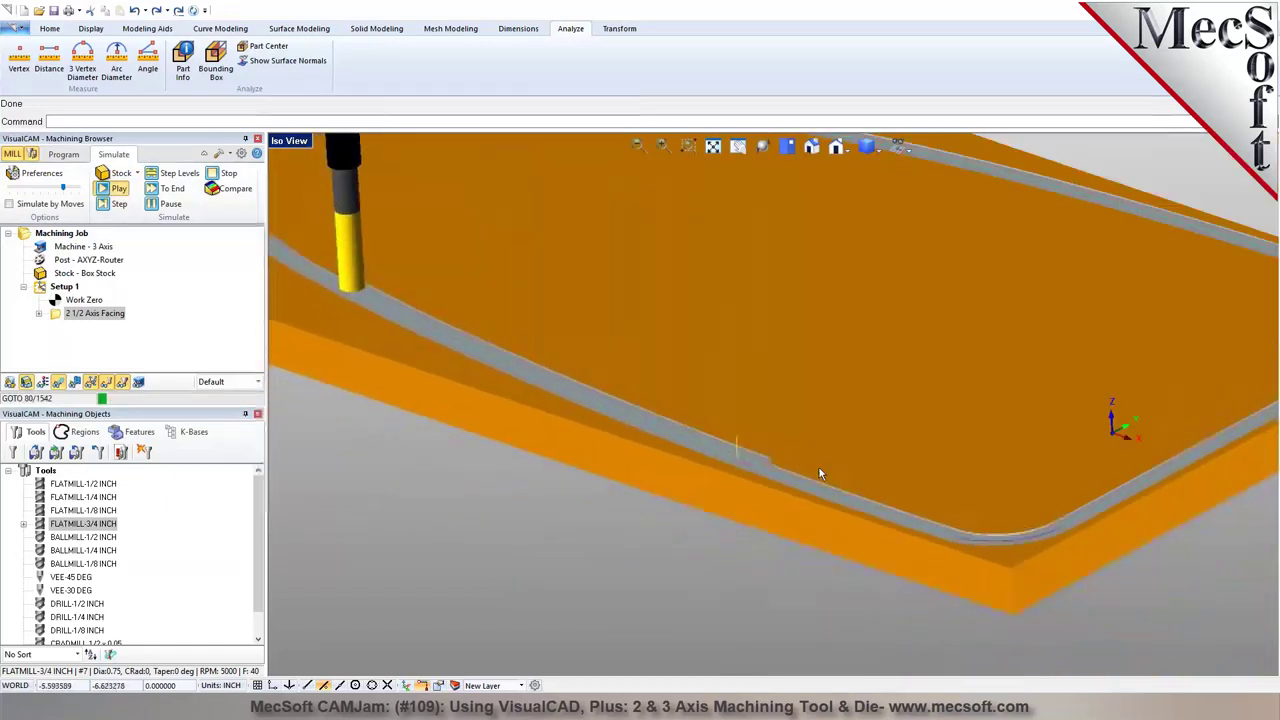
{"action": "scroll", "coordinate": [815, 468], "scroll_direction": "down", "scroll_amount": 3}
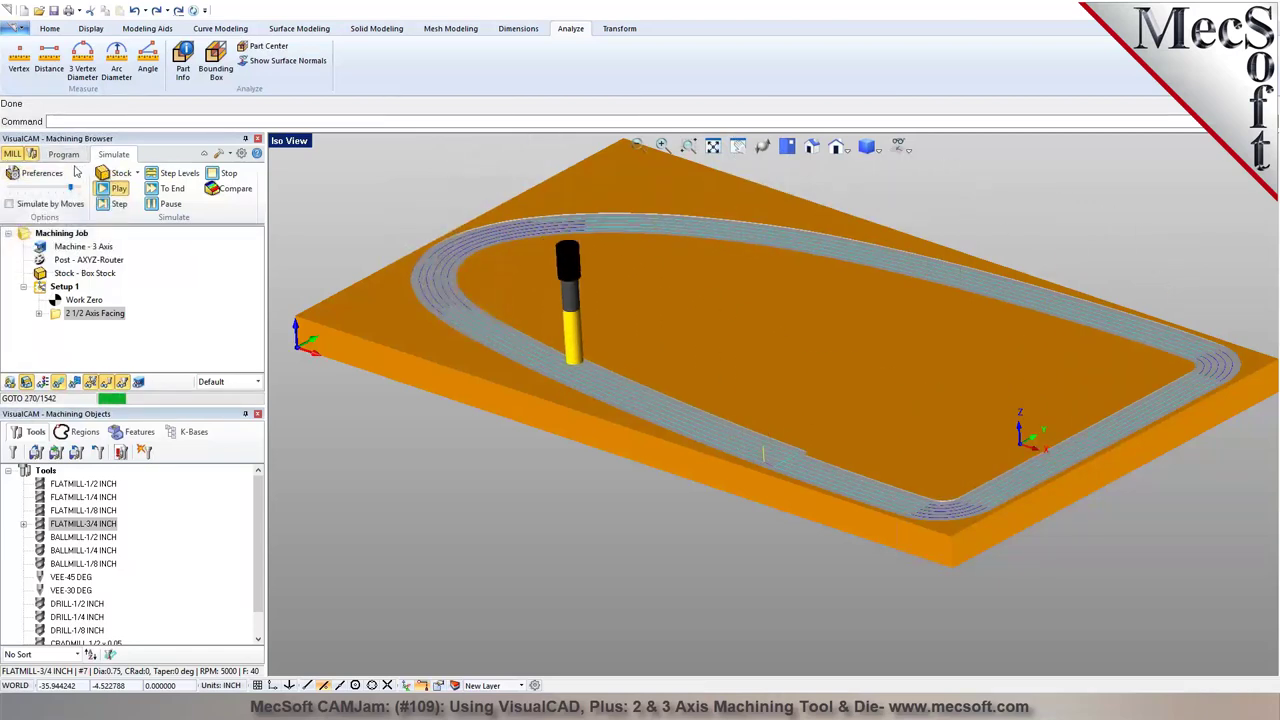
Run the 2 1/2 Axis Facing simulation through to its end and hide the toolpath display
{"action": "left_click", "coordinate": [162, 204]}
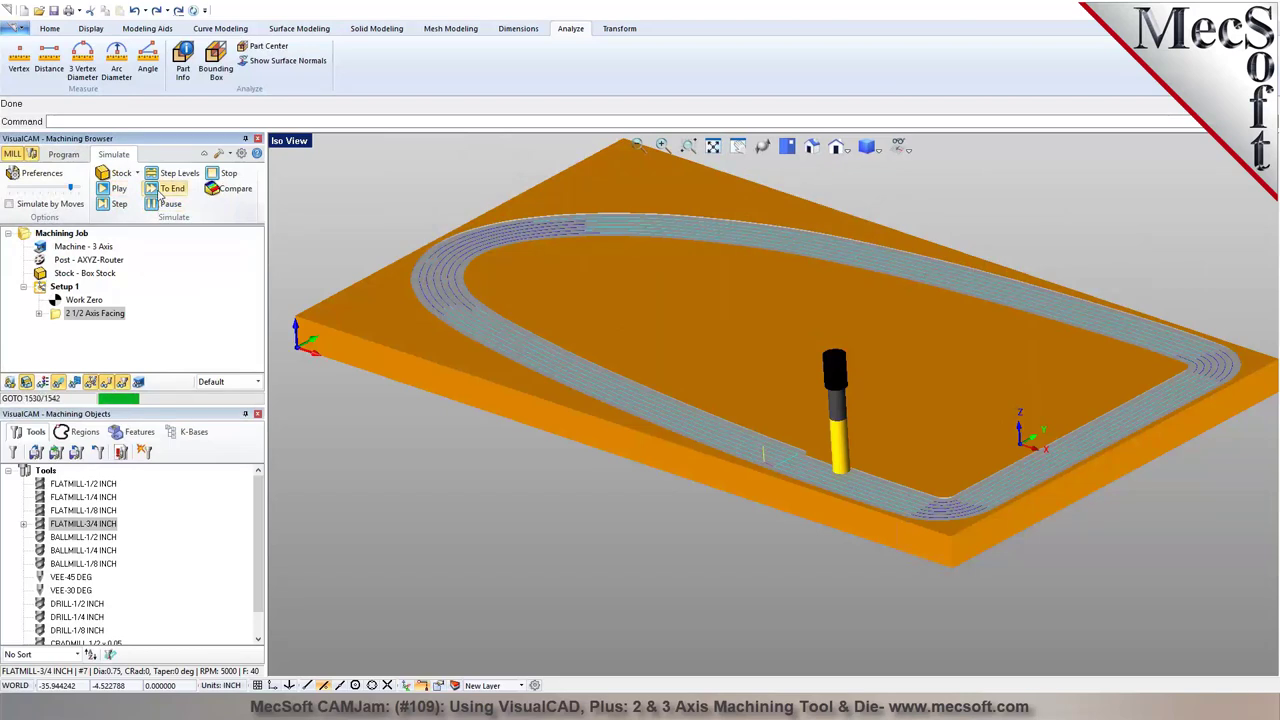
{"action": "left_click", "coordinate": [162, 190]}
{"action": "left_click", "coordinate": [44, 382]}
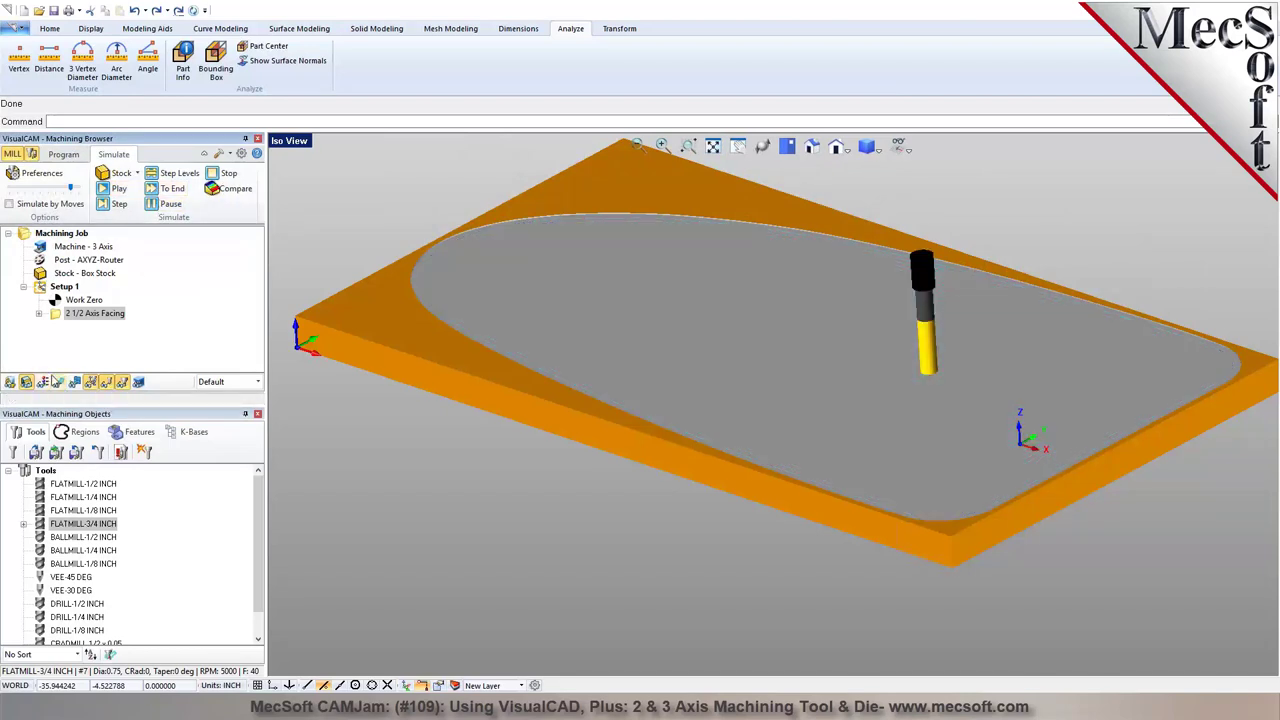
Colour the simulated stock by Mop and set the 2 1/2 Axis Facing operation's simulation color to olive
{"action": "left_click", "coordinate": [257, 382]}
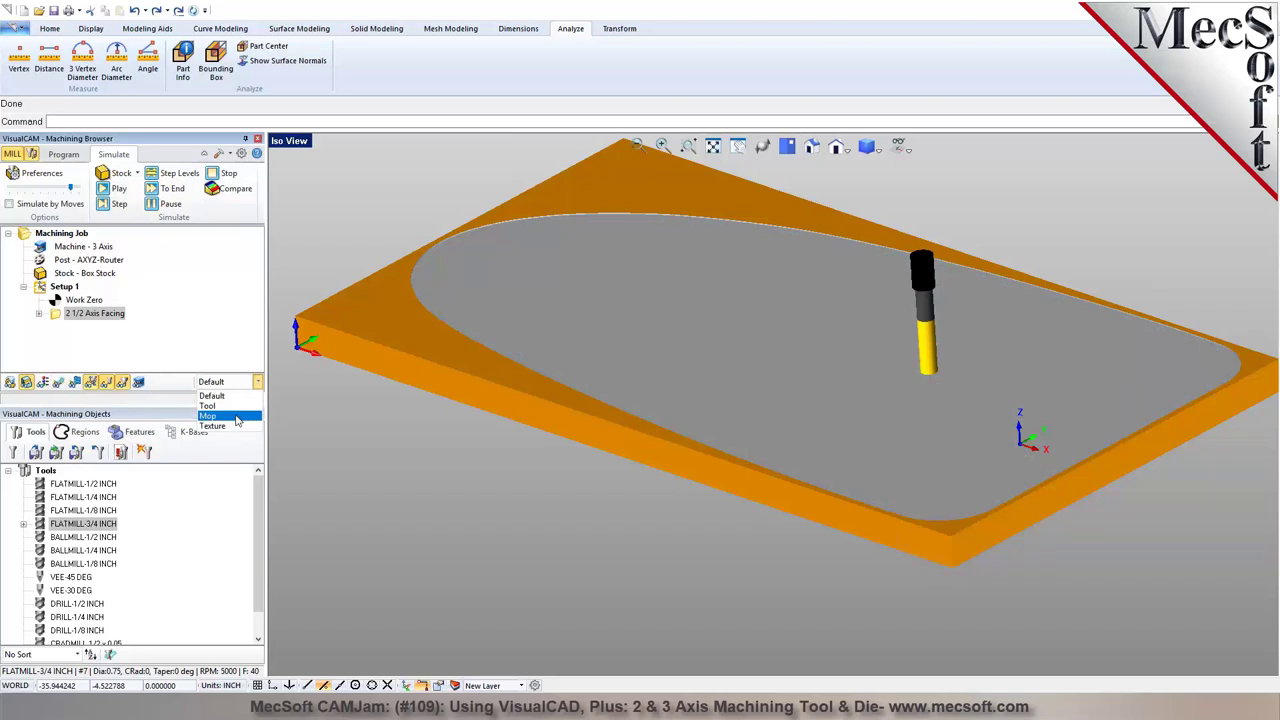
{"action": "left_click", "coordinate": [237, 416]}
{"action": "right_click", "coordinate": [99, 316]}
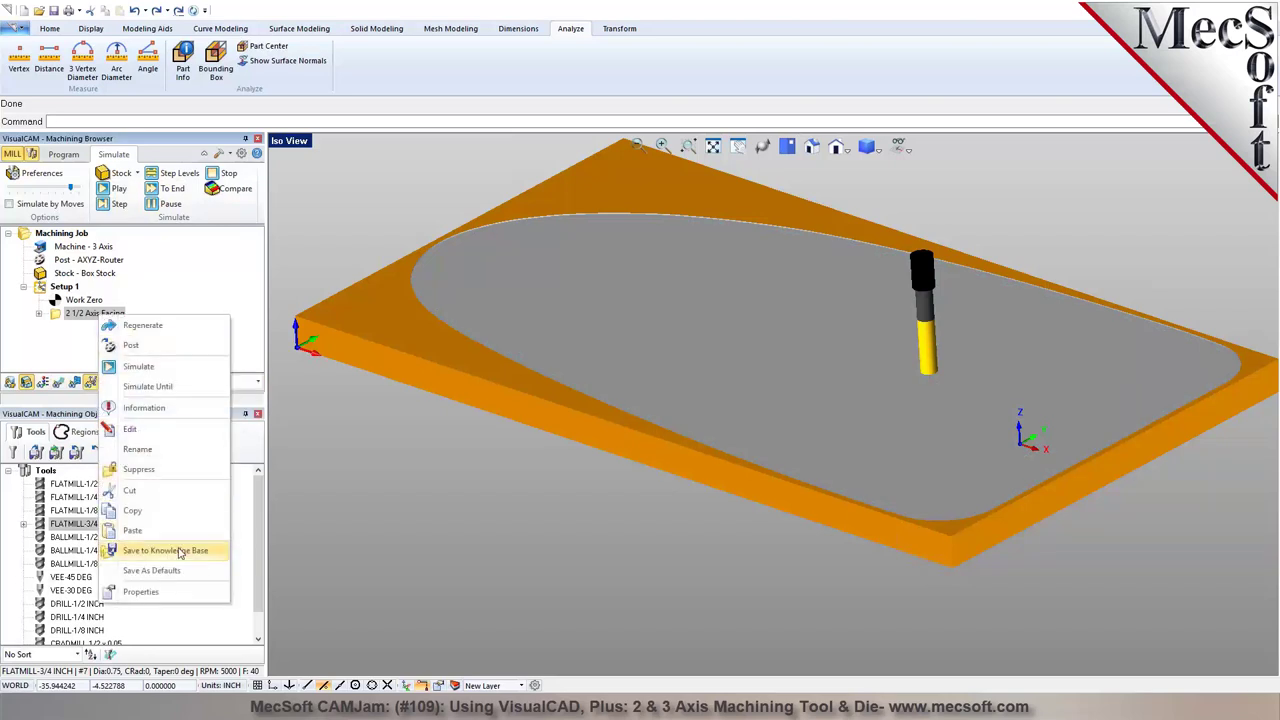
{"action": "left_click", "coordinate": [178, 590]}
{"action": "left_click", "coordinate": [733, 284]}
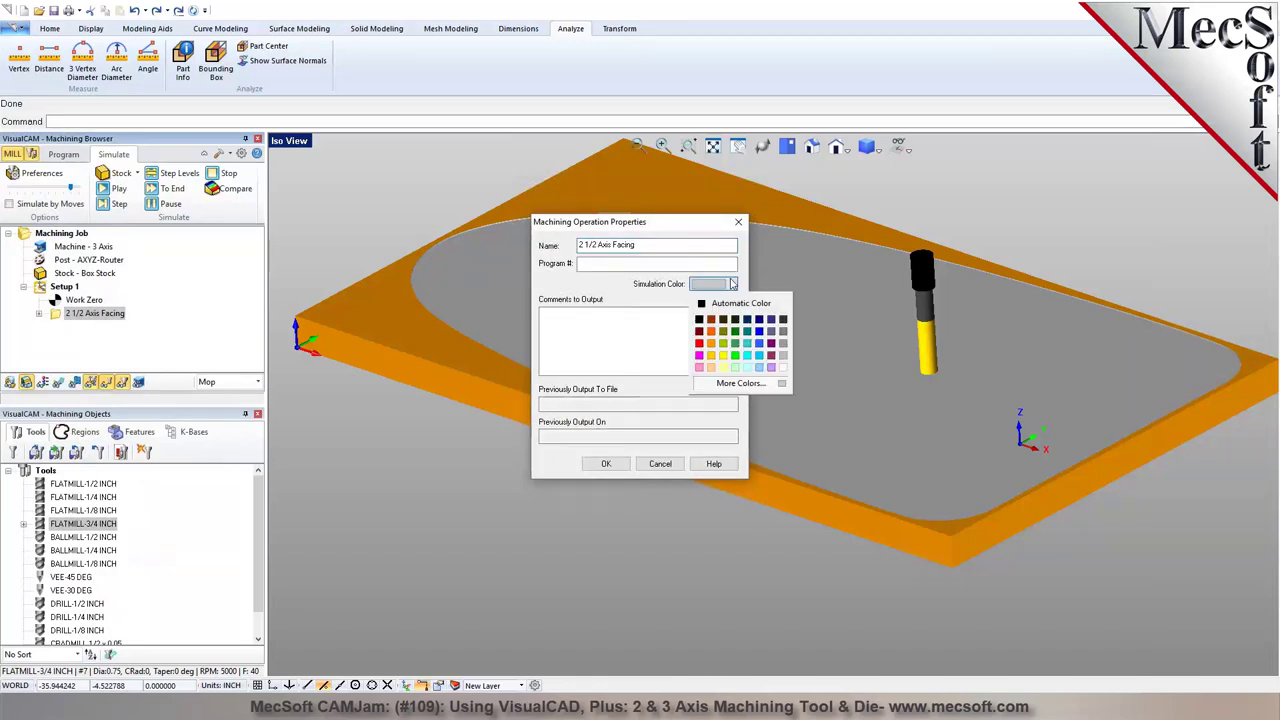
{"action": "left_click", "coordinate": [722, 333]}
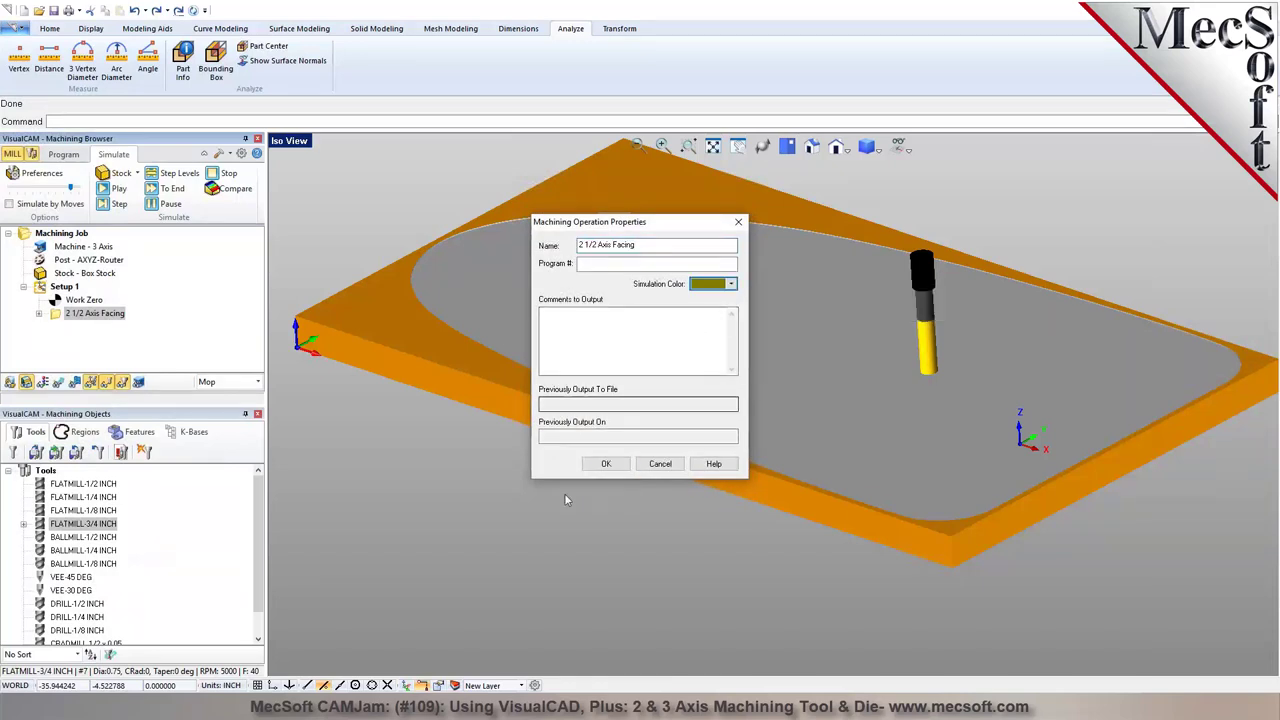
{"action": "left_click", "coordinate": [605, 463]}
Simulate the 2 1/2 Axis Facing operation again to its end and return to programming
{"action": "left_click", "coordinate": [94, 313]}
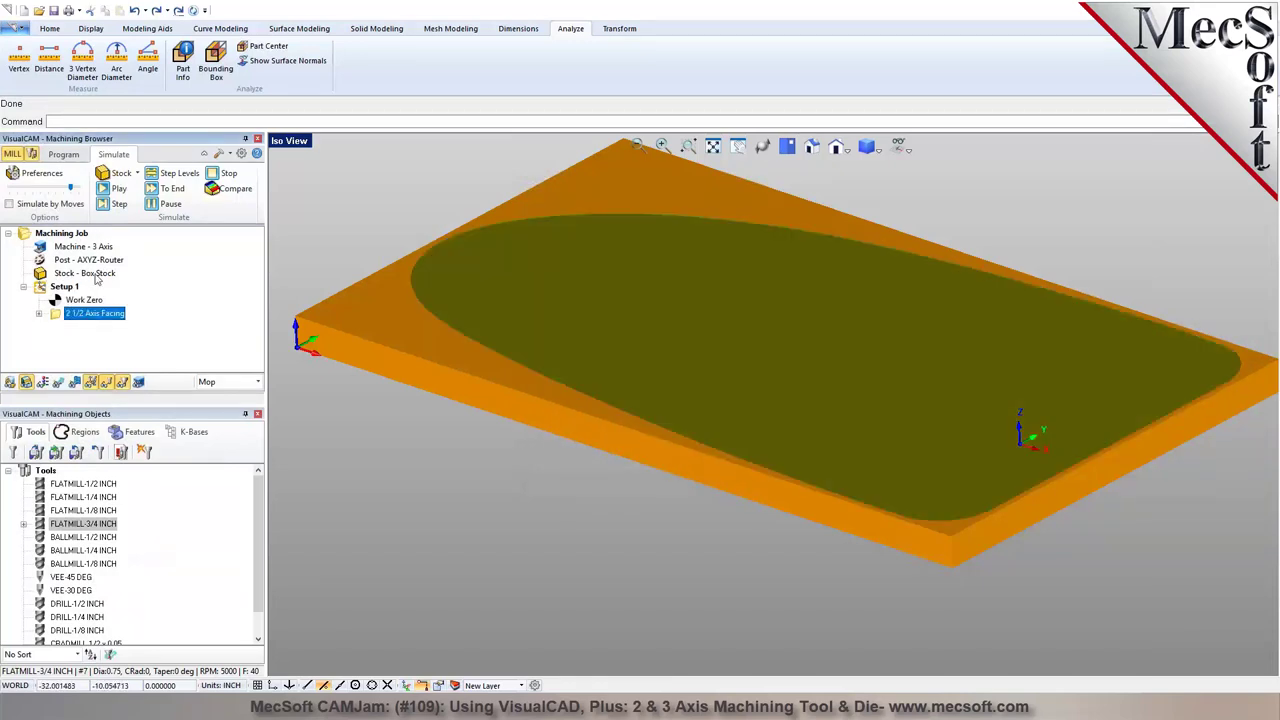
{"action": "left_click", "coordinate": [116, 190]}
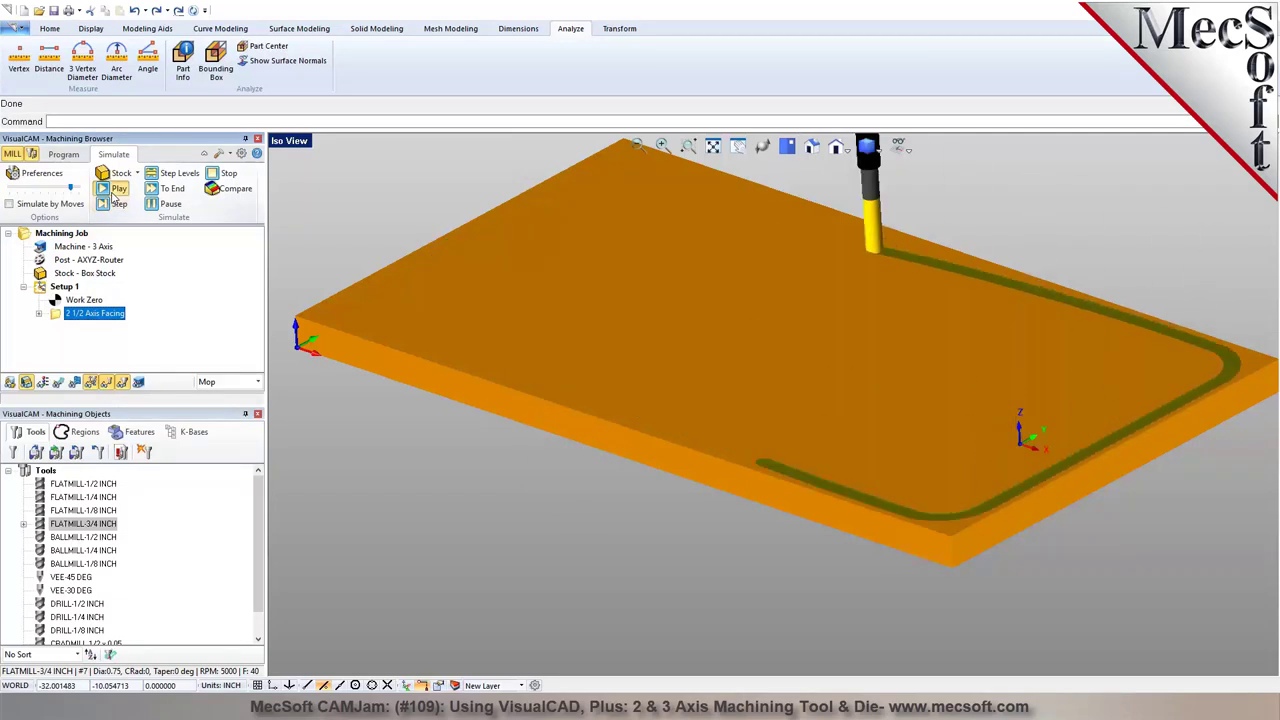
{"action": "left_click", "coordinate": [163, 189]}
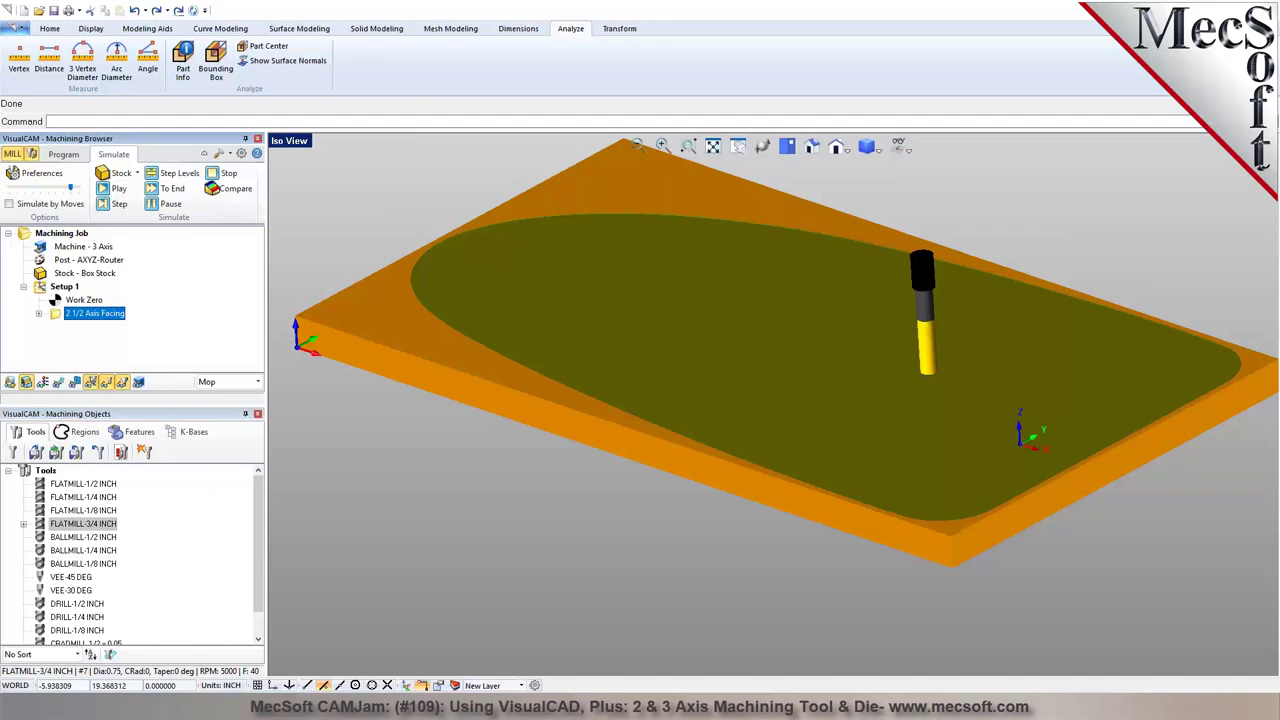
{"action": "left_click", "coordinate": [74, 156]}
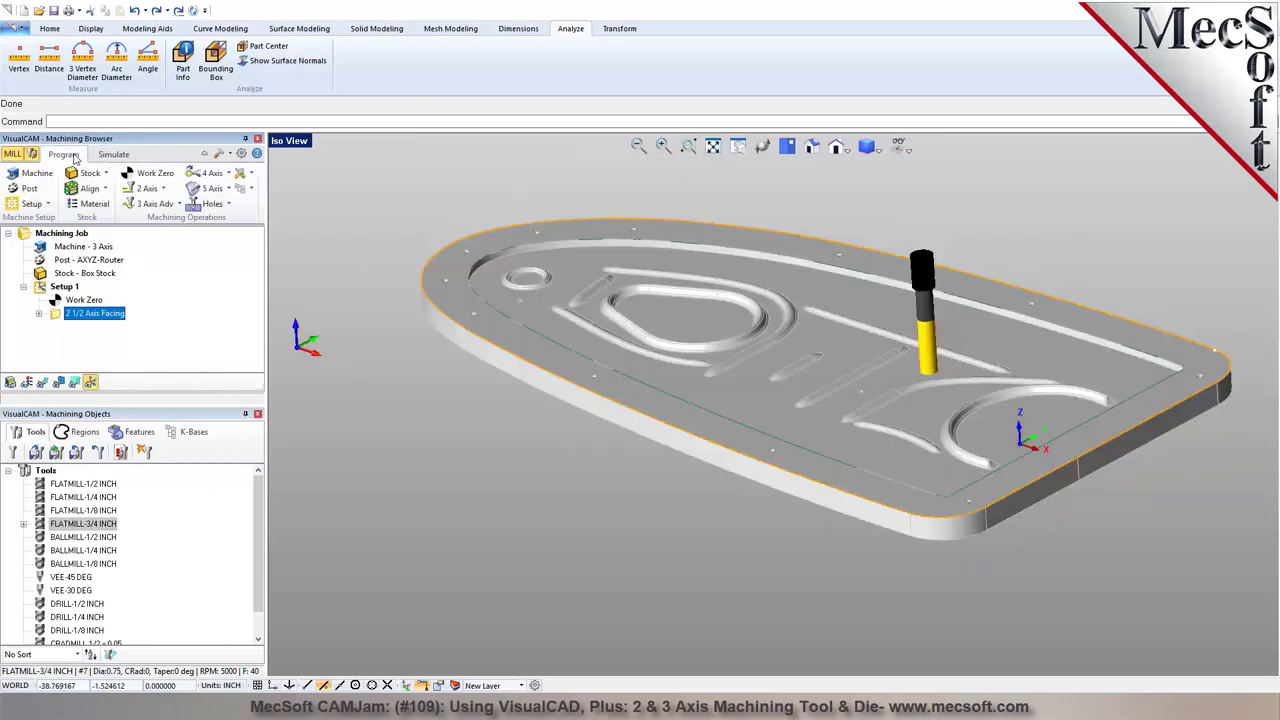
{"action": "left_click", "coordinate": [114, 157]}
{"action": "left_click", "coordinate": [65, 158]}
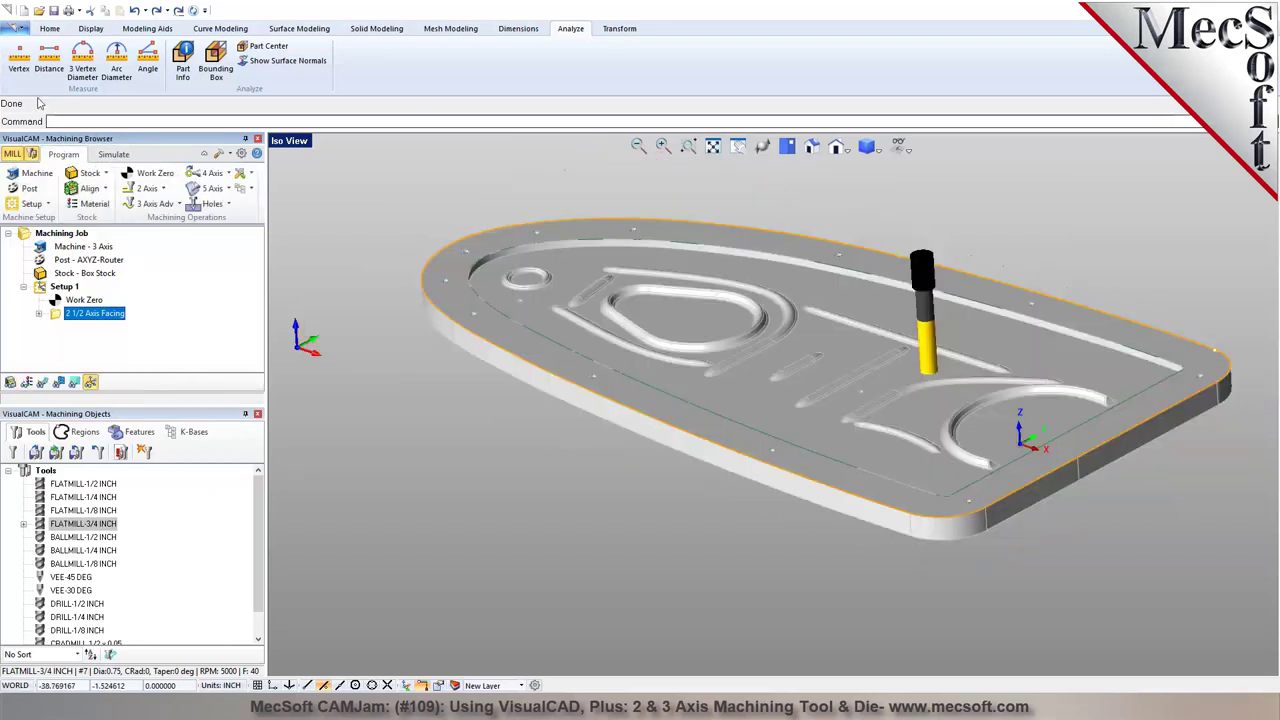
Measure the arc diameter of a small rim hole near the part's rounded end, then clear the selection
{"action": "left_click", "coordinate": [49, 29]}
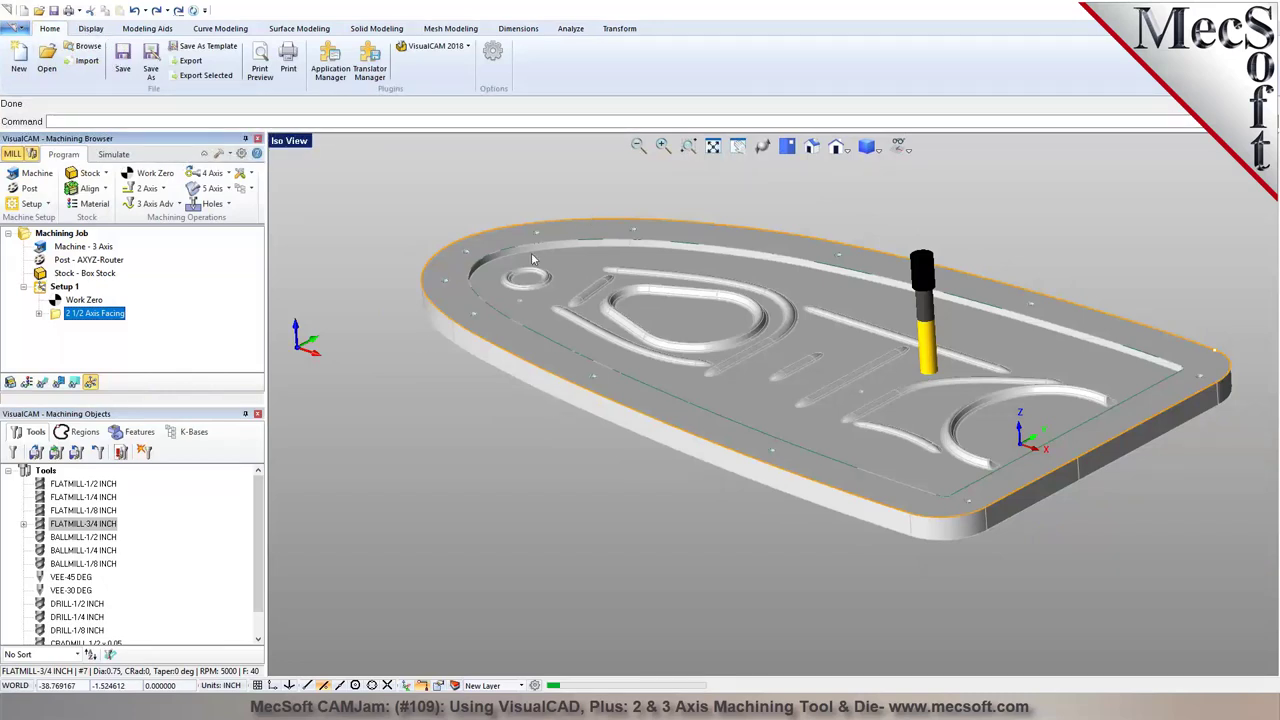
{"action": "right_click_drag", "start_coordinate": [727, 443], "coordinate": [442, 281]}
{"action": "scroll", "coordinate": [423, 305], "scroll_direction": "up", "scroll_amount": 3}
{"action": "scroll", "coordinate": [423, 305], "scroll_direction": "up", "scroll_amount": 1}
{"action": "left_click", "coordinate": [441, 314]}
{"action": "left_click", "coordinate": [476, 380]}
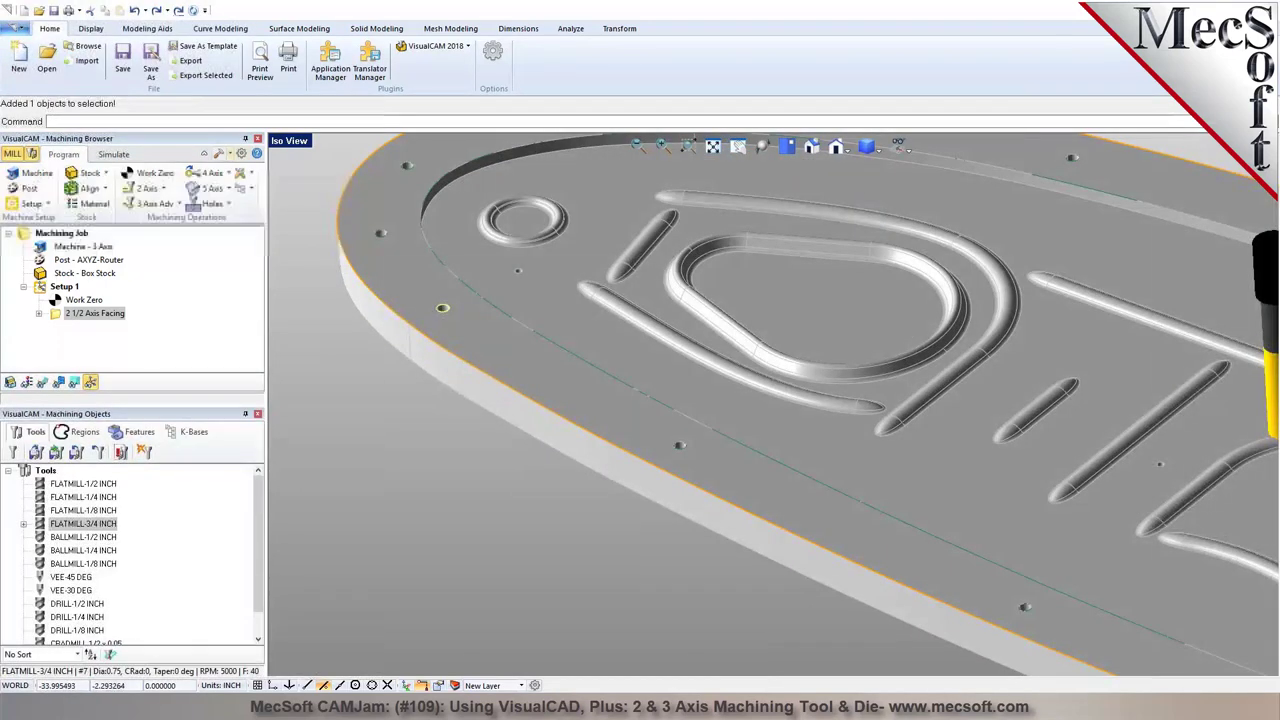
{"action": "left_click", "coordinate": [619, 29]}
{"action": "left_click", "coordinate": [571, 29]}
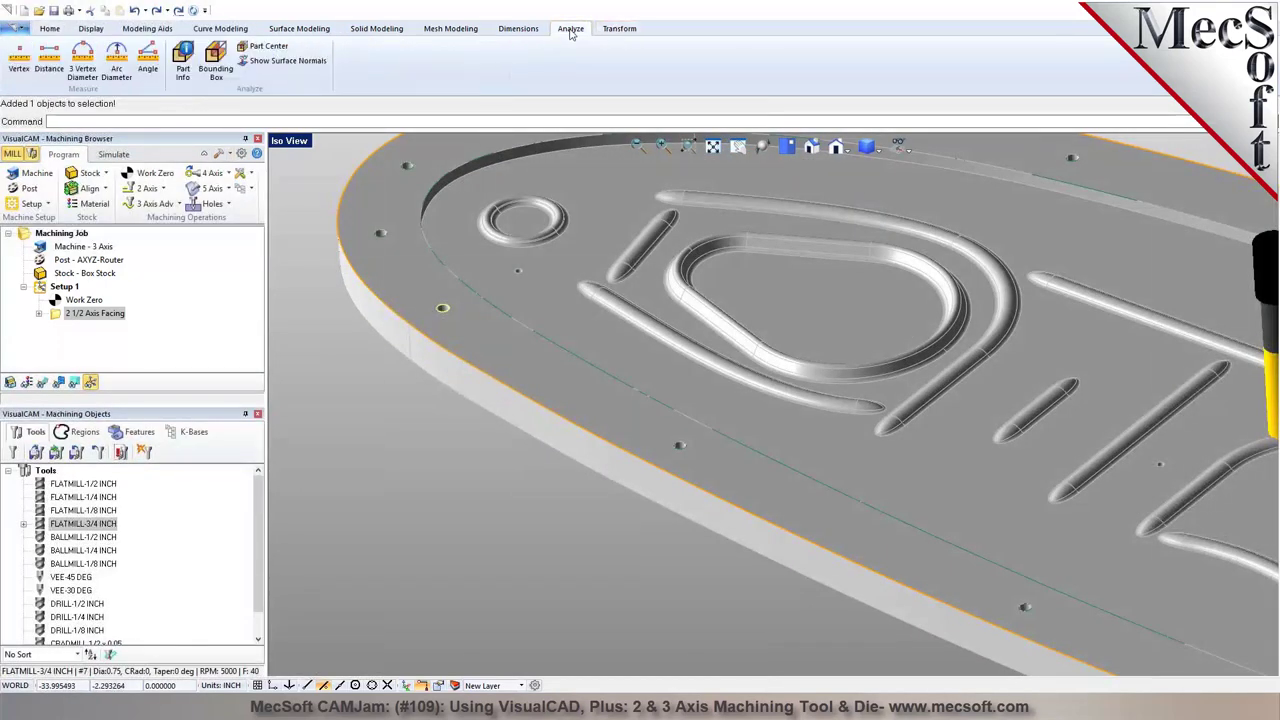
{"action": "left_click", "coordinate": [116, 66]}
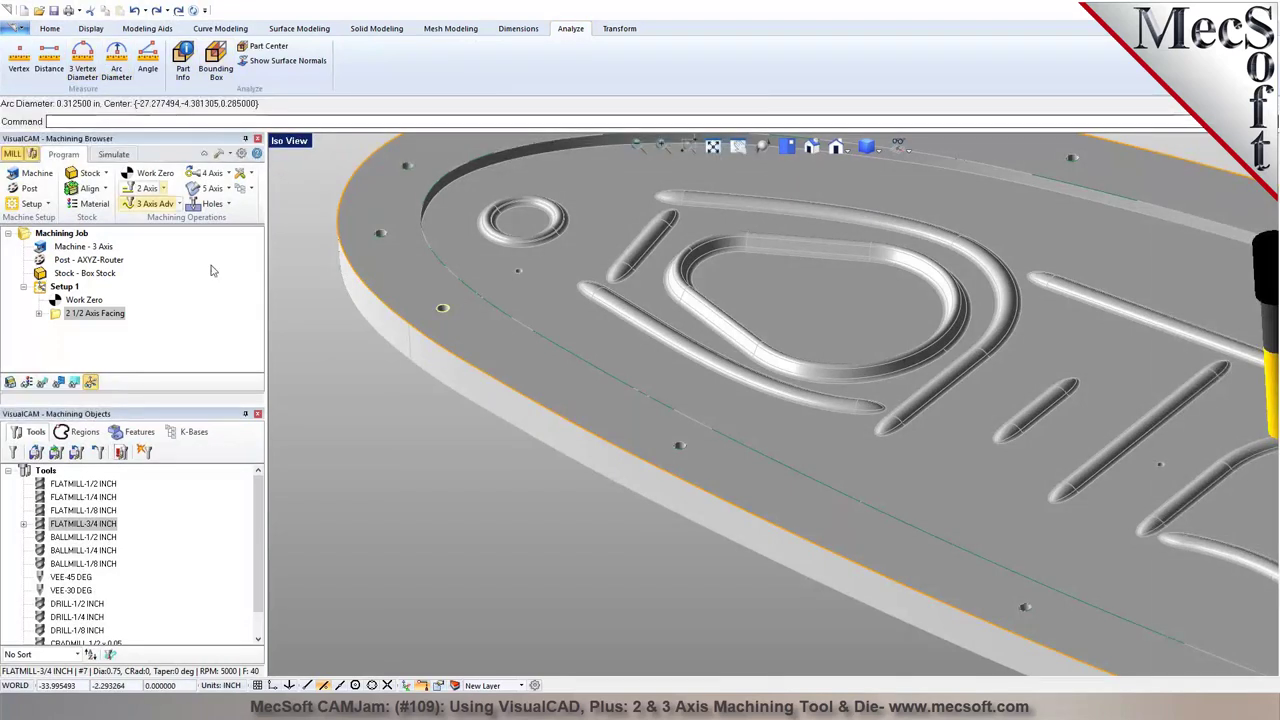
{"action": "left_click", "coordinate": [339, 451]}
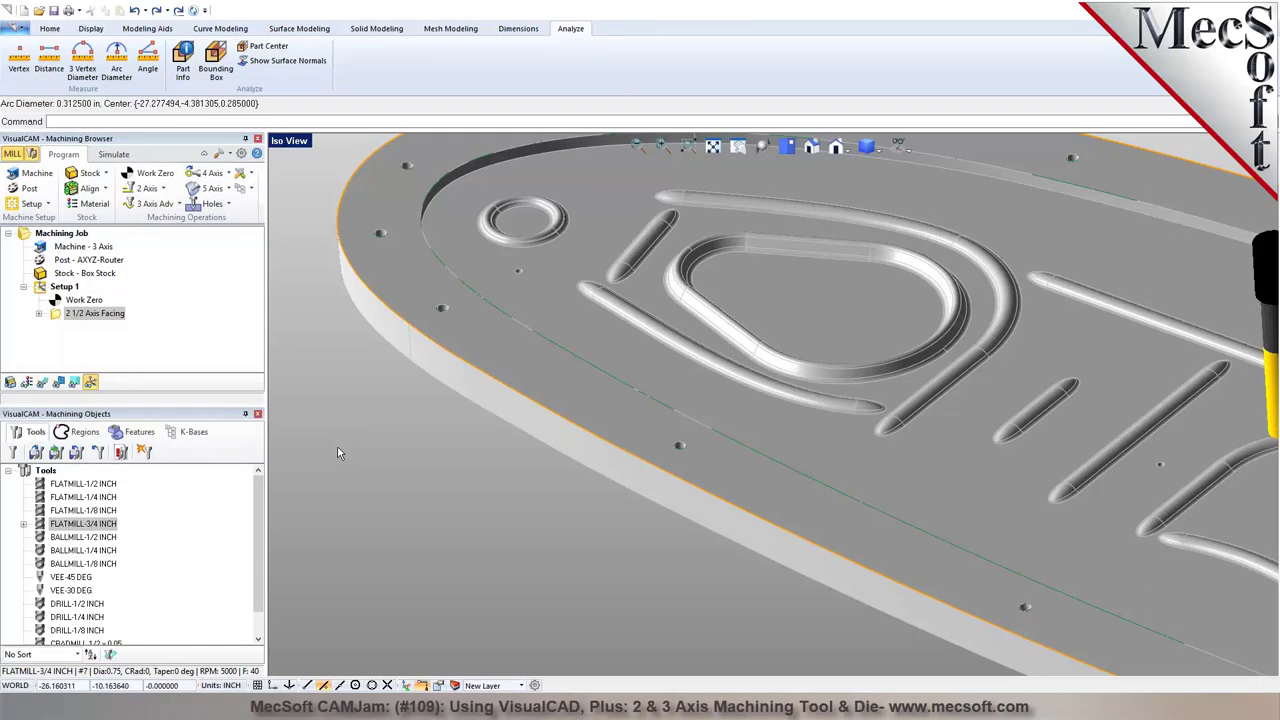
Create a Drill operation and select its drill points/circles with a selection mask limited to New Layer
{"action": "scroll", "coordinate": [337, 448], "scroll_direction": "down", "scroll_amount": 3}
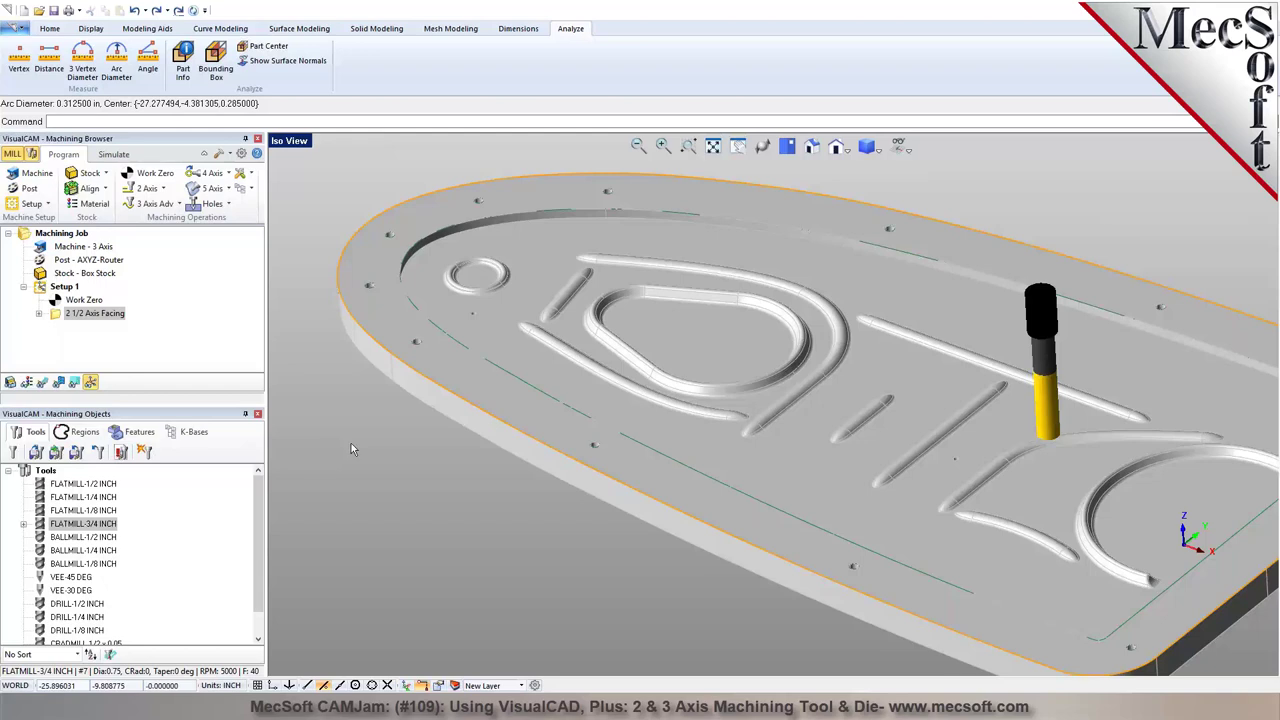
{"action": "scroll", "coordinate": [634, 397], "scroll_direction": "up", "scroll_amount": 5}
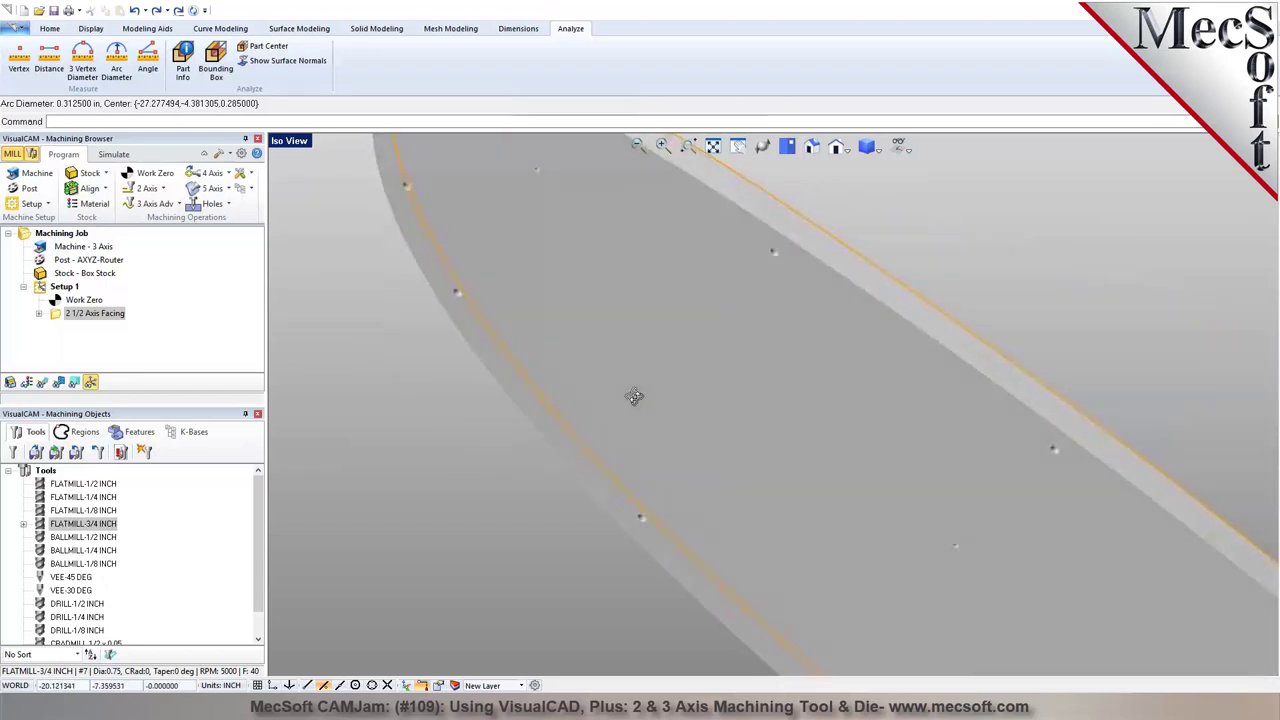
{"action": "scroll", "coordinate": [634, 397], "scroll_direction": "down", "scroll_amount": 5}
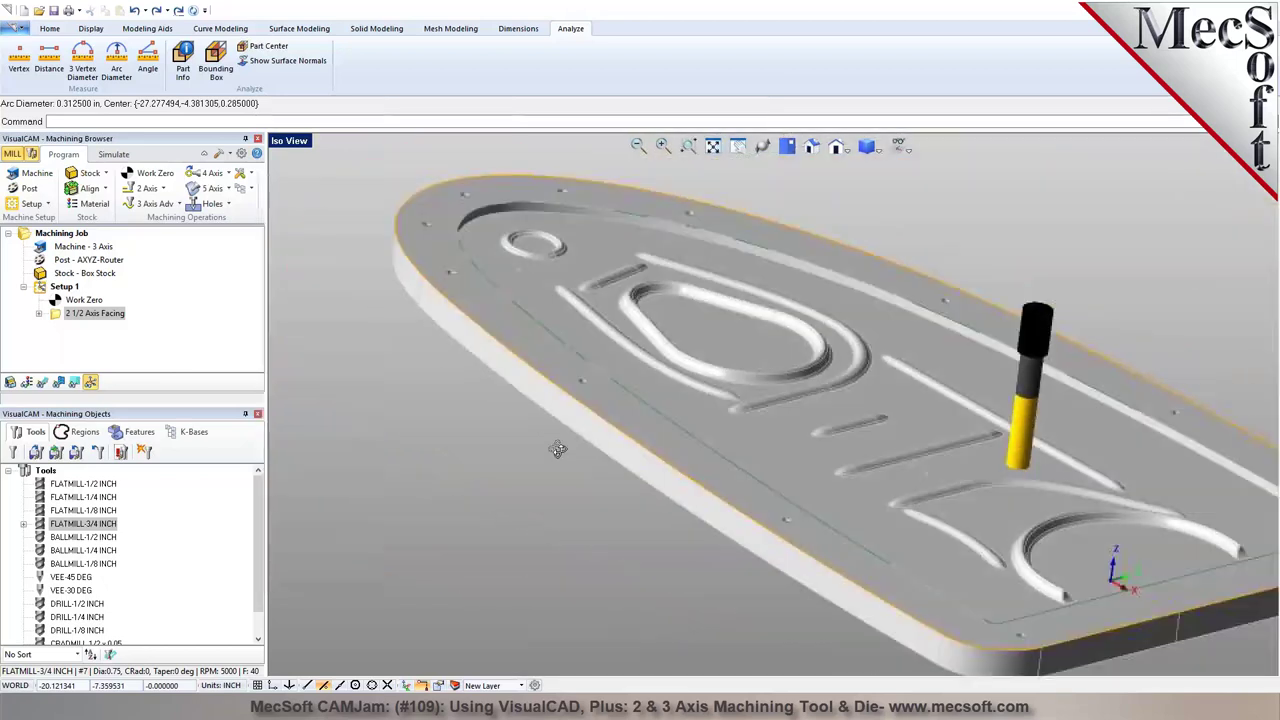
{"action": "right_click_drag", "start_coordinate": [558, 449], "coordinate": [549, 473]}
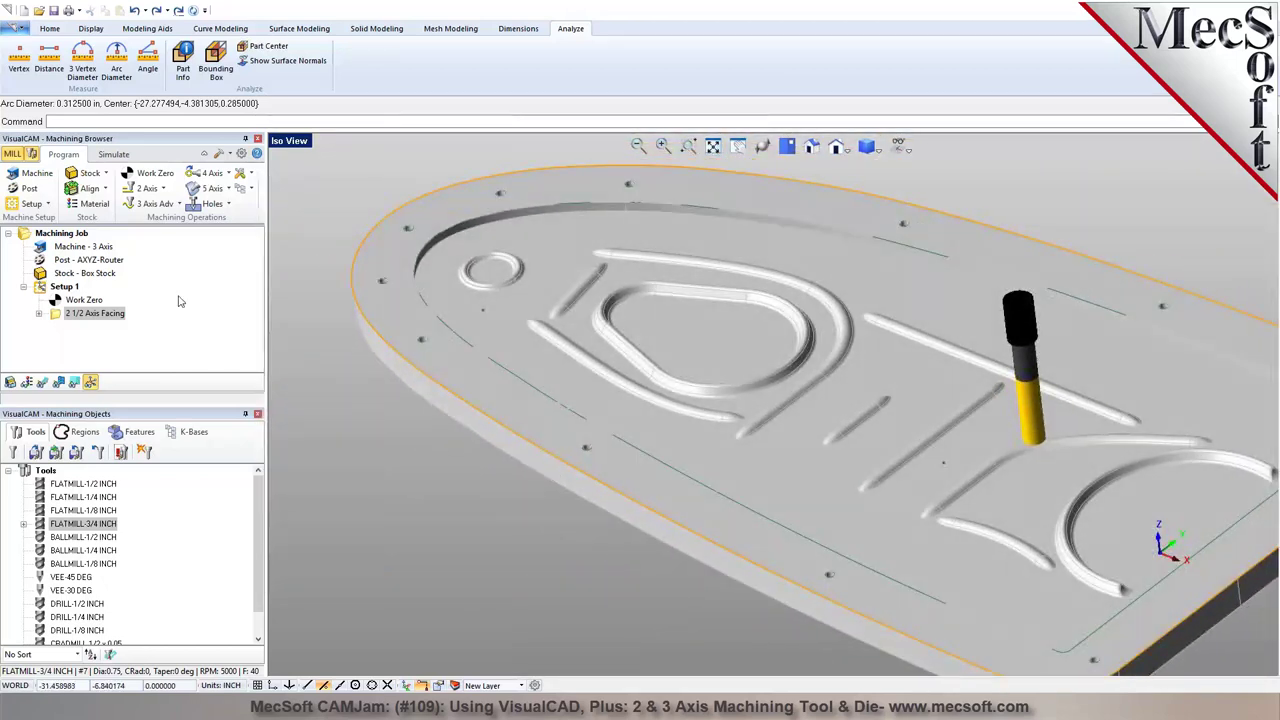
{"action": "left_click", "coordinate": [228, 205]}
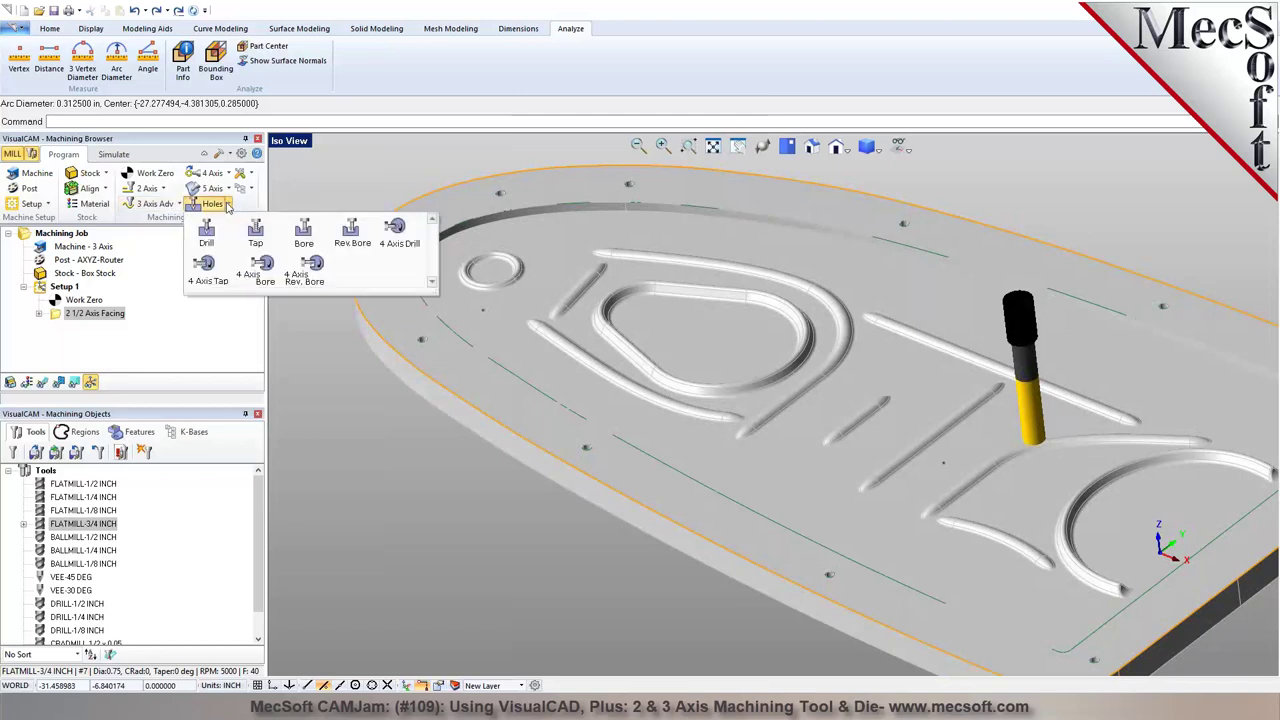
{"action": "left_click", "coordinate": [206, 233]}
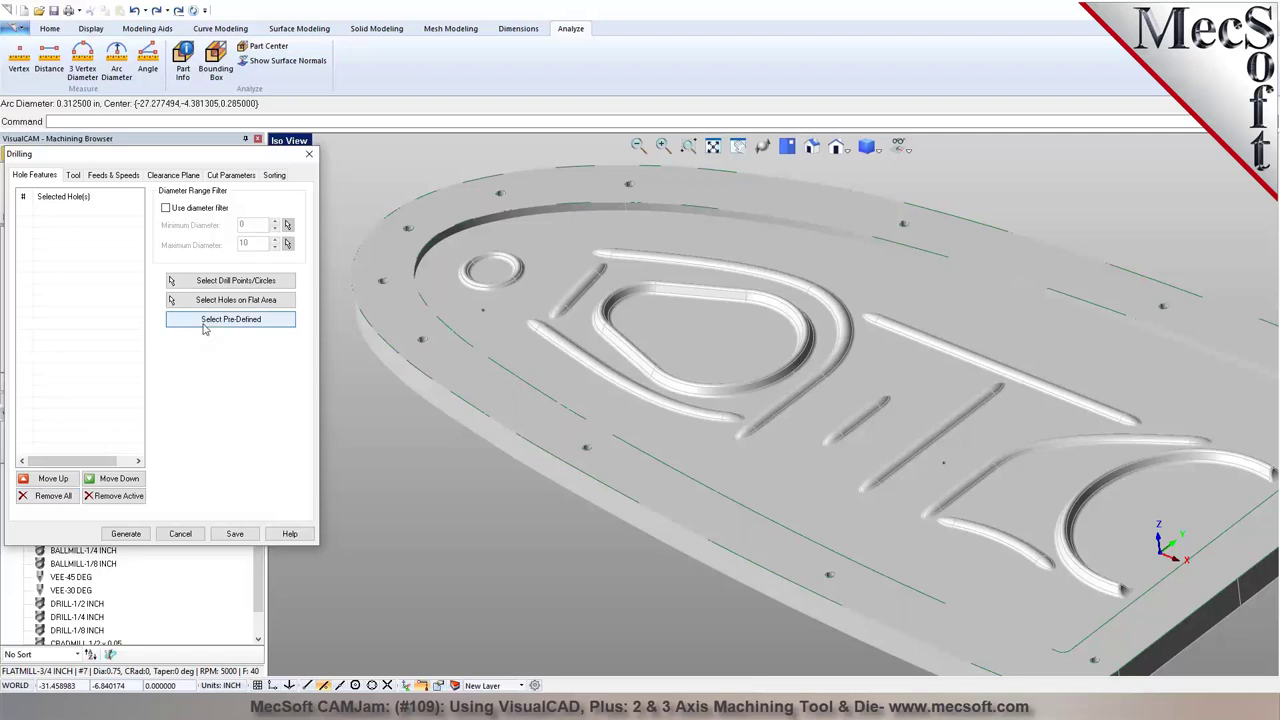
{"action": "left_click", "coordinate": [210, 288]}
{"action": "middle_click_drag", "start_coordinate": [526, 221], "coordinate": [483, 297]}
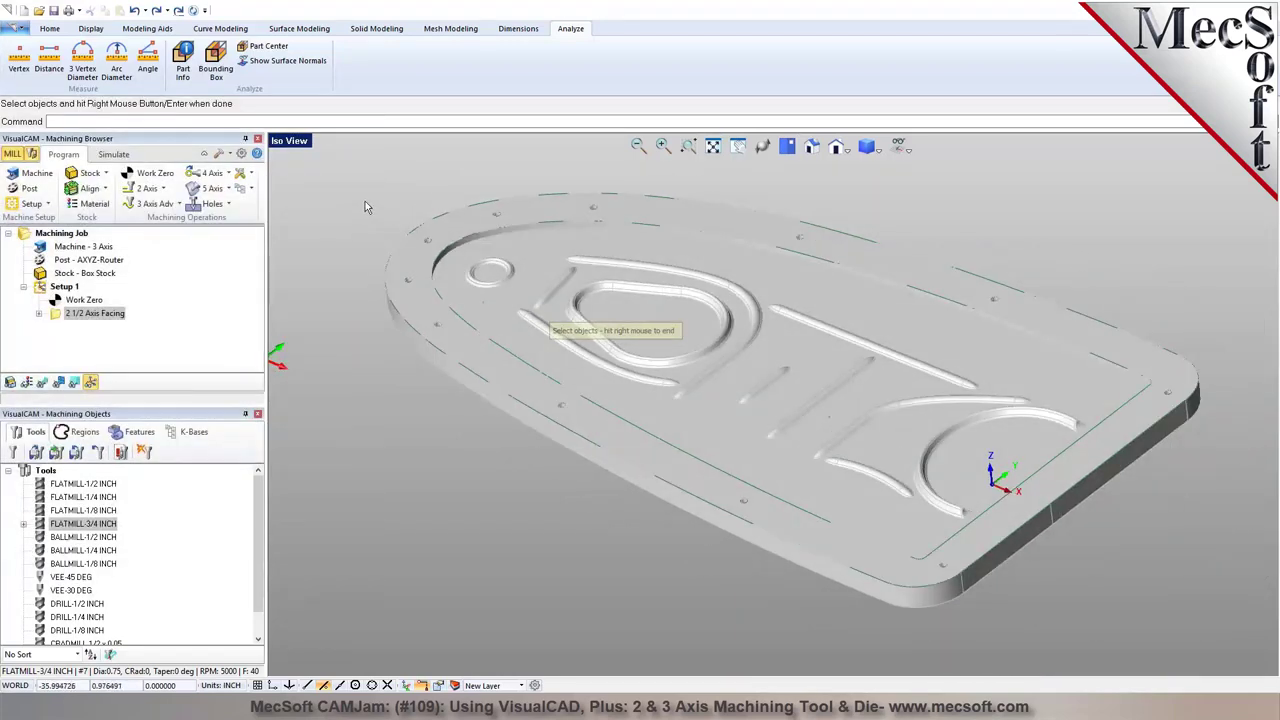
{"action": "left_click", "coordinate": [147, 28]}
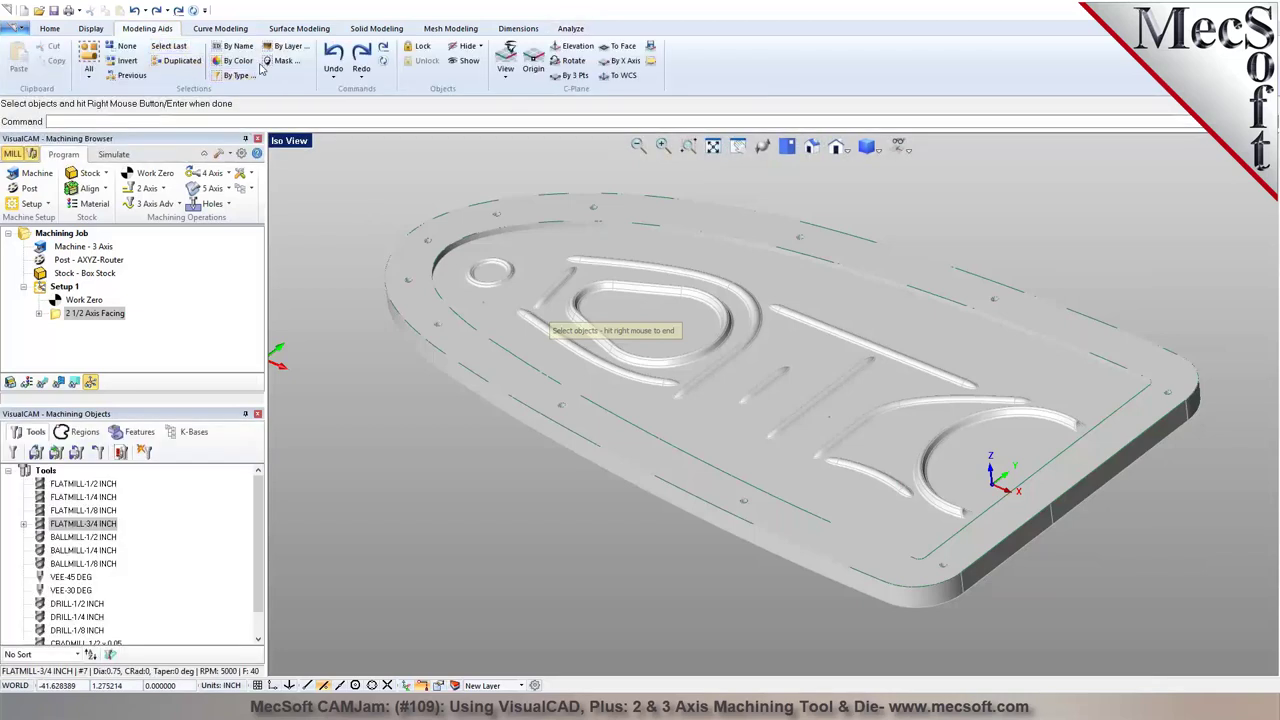
{"action": "left_click", "coordinate": [278, 60]}
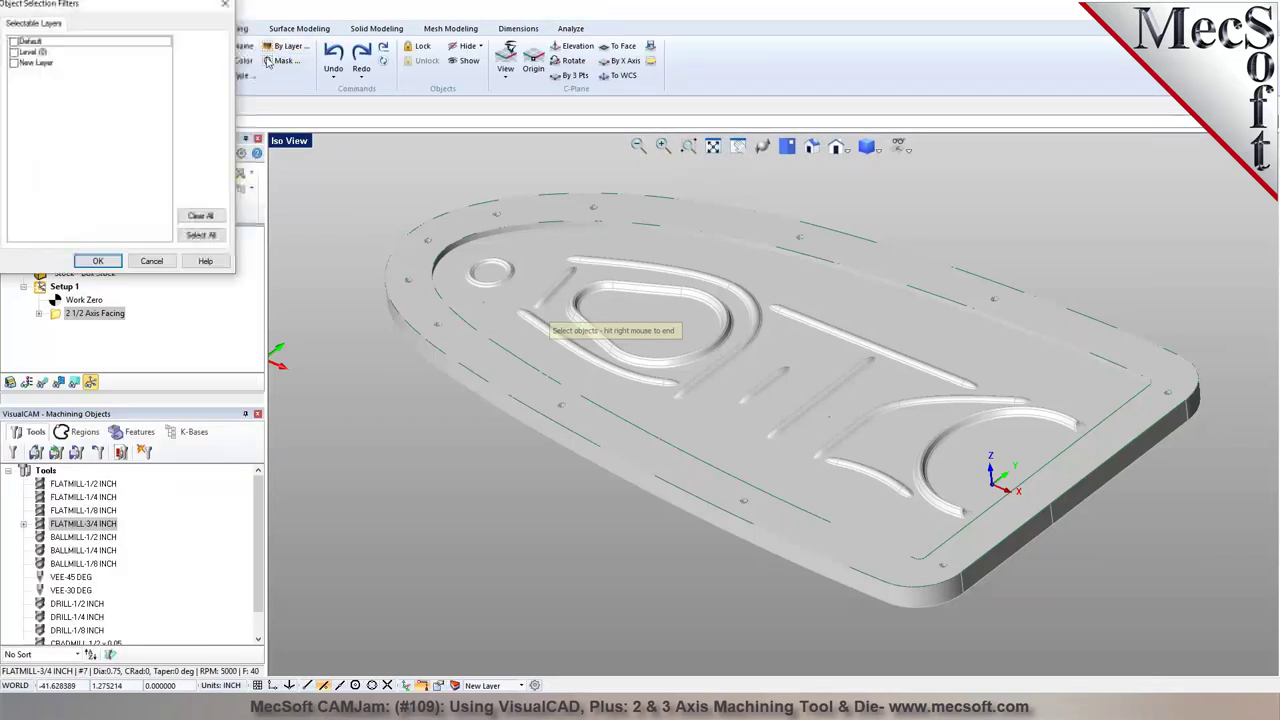
{"action": "left_click", "coordinate": [13, 64]}
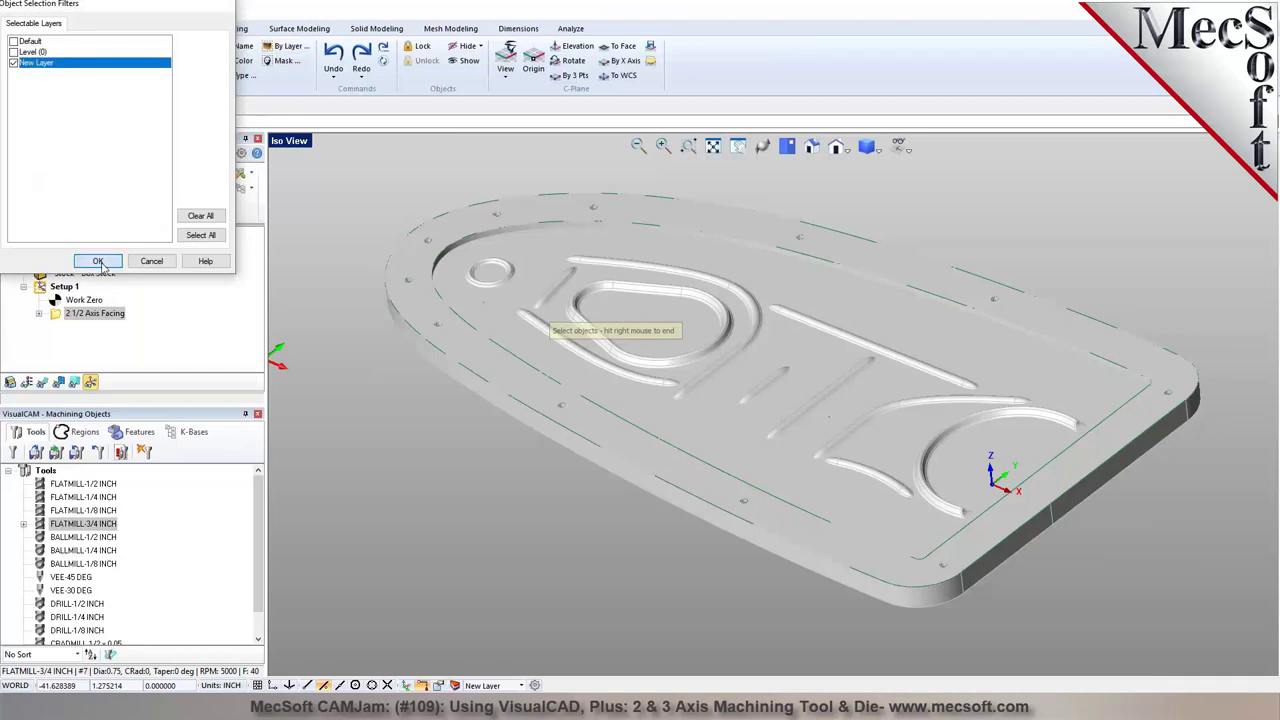
{"action": "left_click", "coordinate": [98, 261]}
{"action": "right_click", "coordinate": [398, 420]}
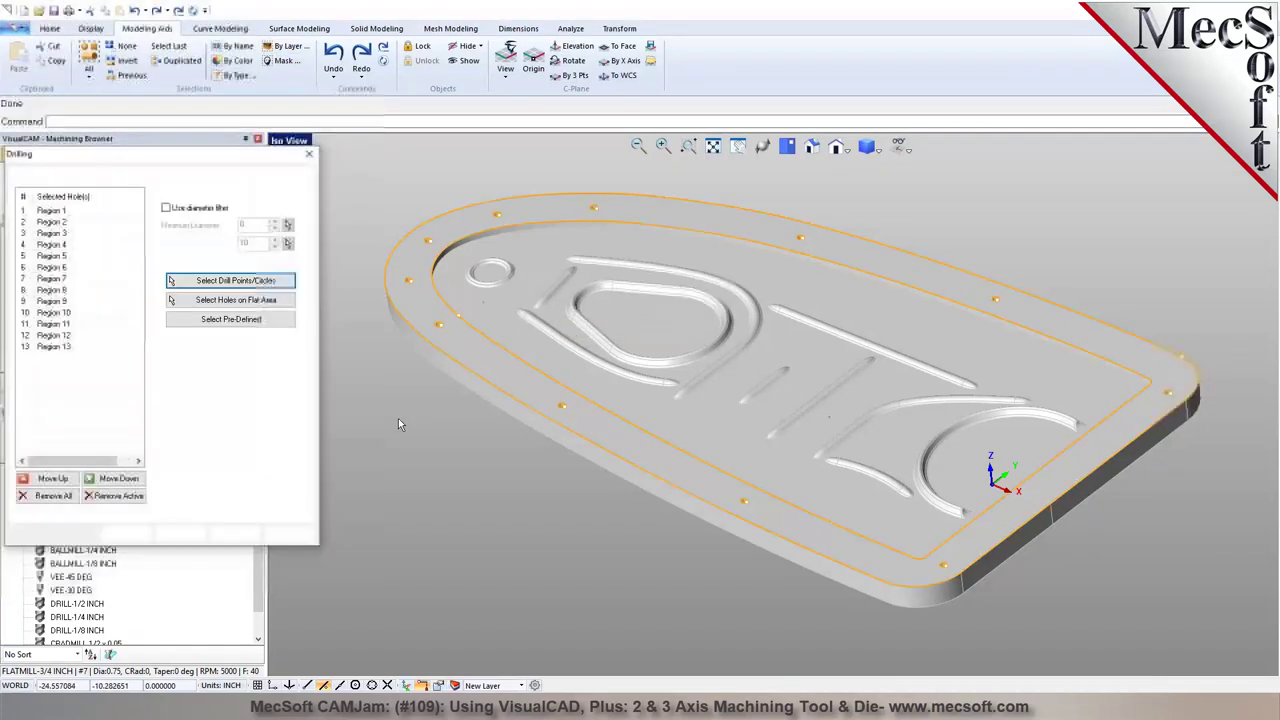
Enable the diameter filter for the selected holes with a maximum diameter of 0.32
{"action": "left_click", "coordinate": [166, 208]}
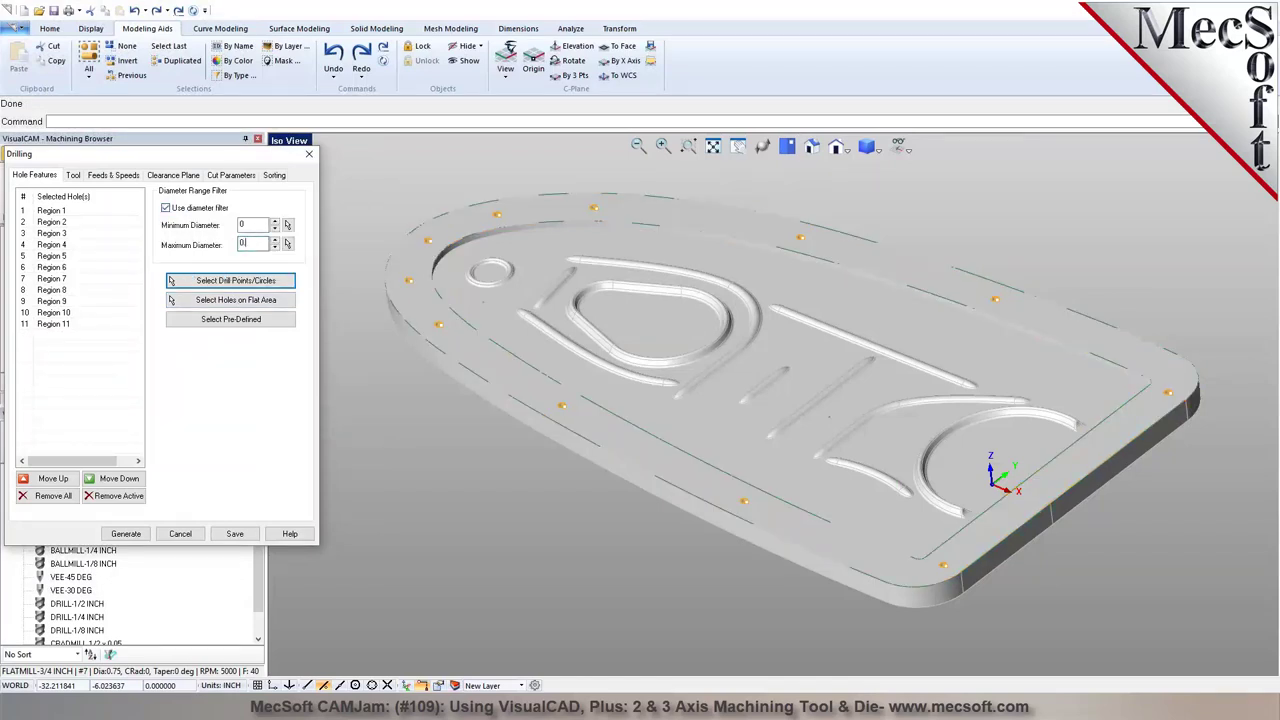
{"action": "left_click", "coordinate": [449, 474]}
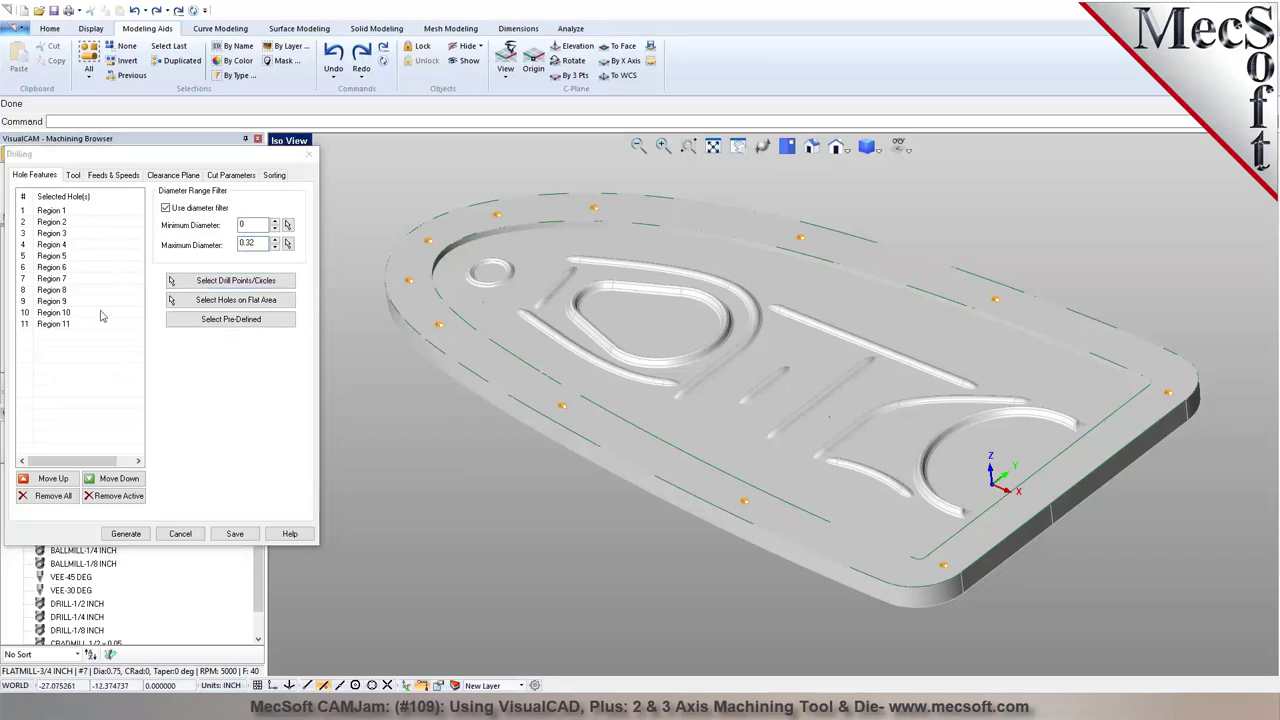
Choose the FLATMILL-1/4 INCH tool for the drilling operation and save its material as CARBIDE
{"action": "left_click", "coordinate": [72, 175]}
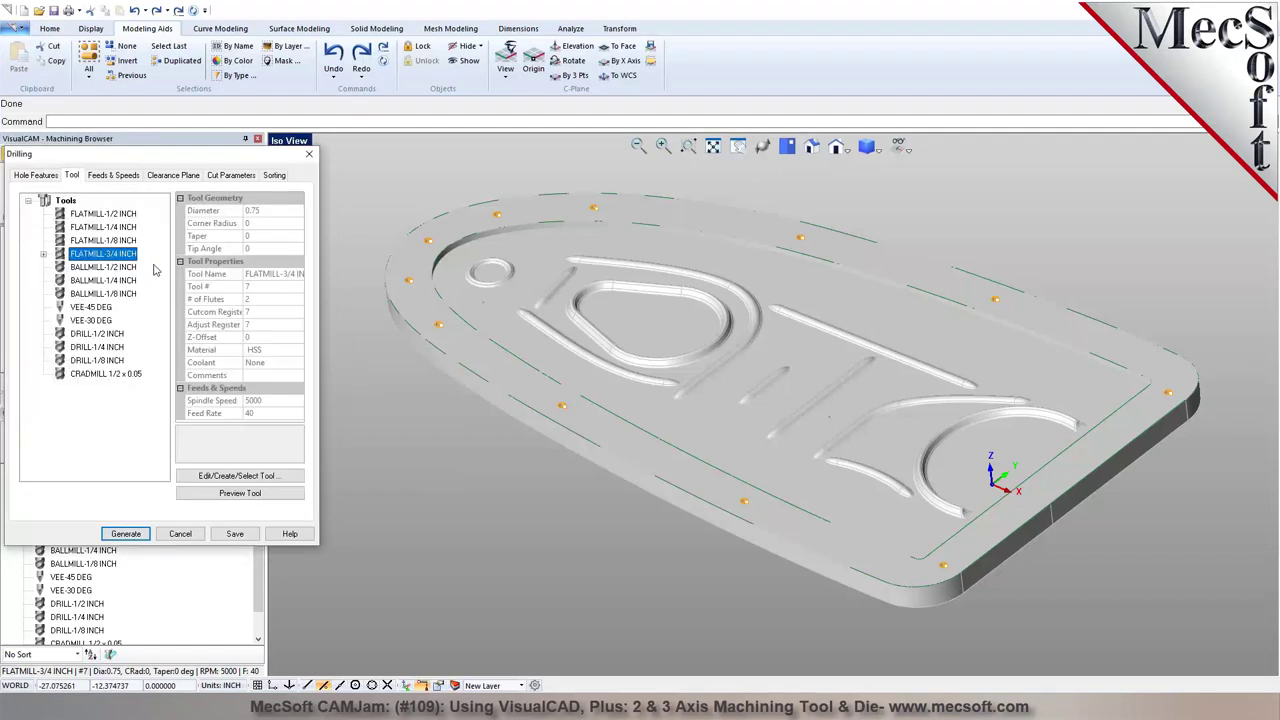
{"action": "mouse_move", "coordinate": [155, 270]}
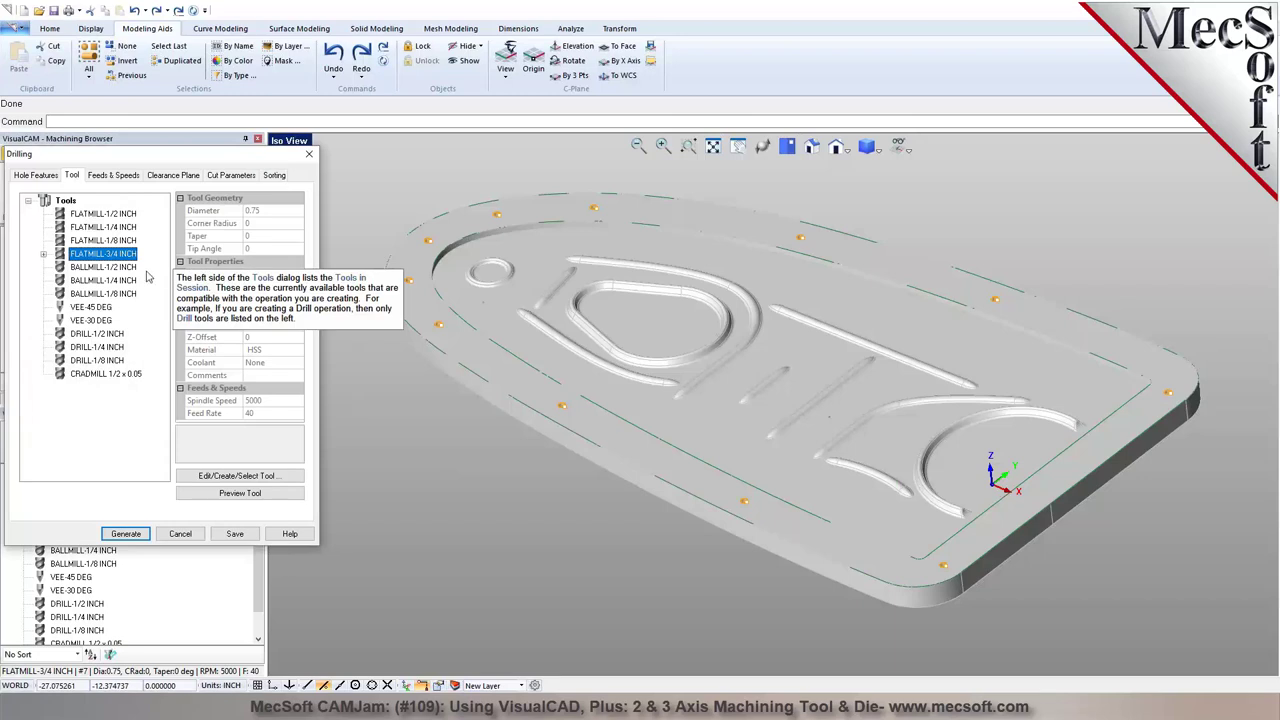
{"action": "left_click", "coordinate": [97, 347]}
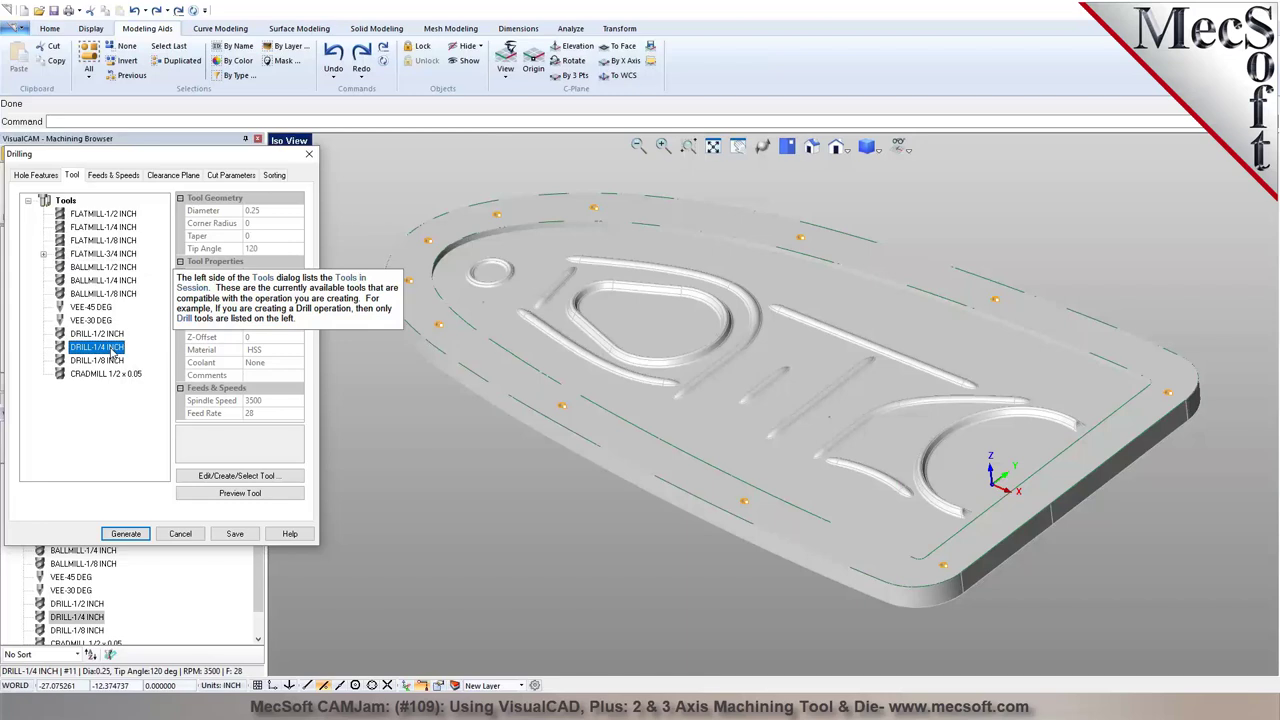
{"action": "double_click", "coordinate": [101, 229]}
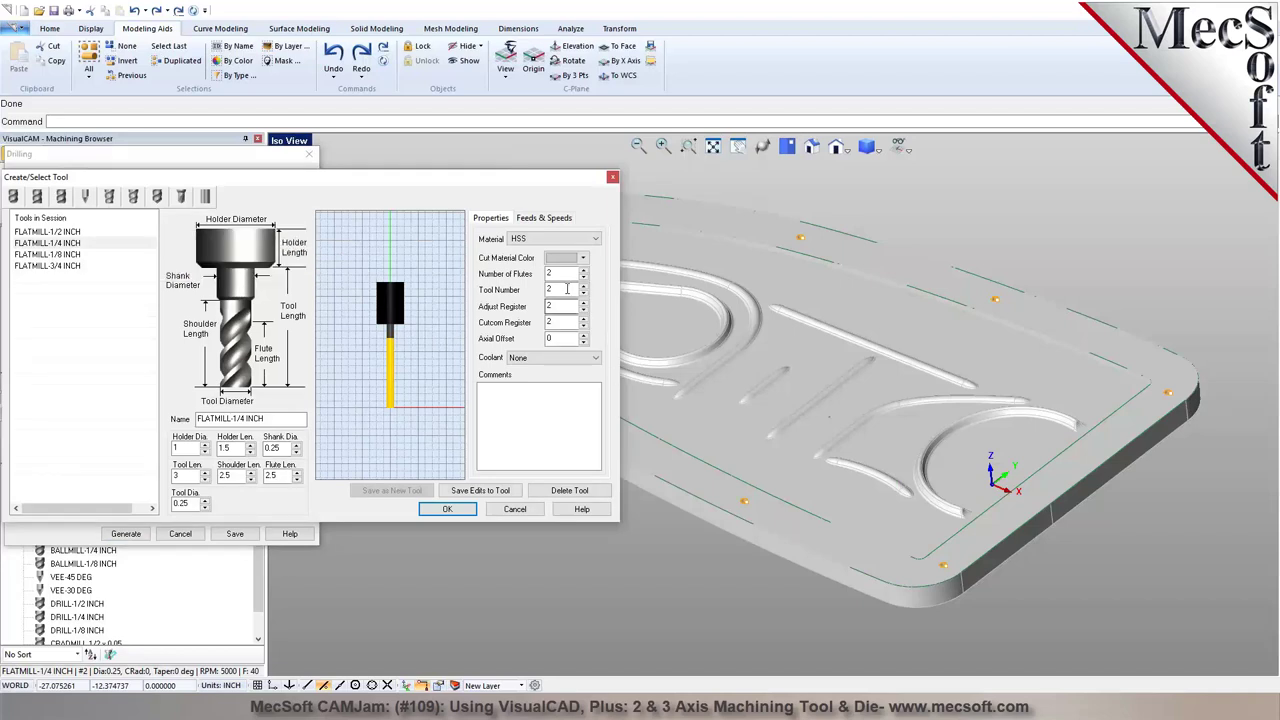
{"action": "left_click", "coordinate": [575, 239]}
{"action": "left_click", "coordinate": [577, 250]}
{"action": "left_click", "coordinate": [490, 490]}
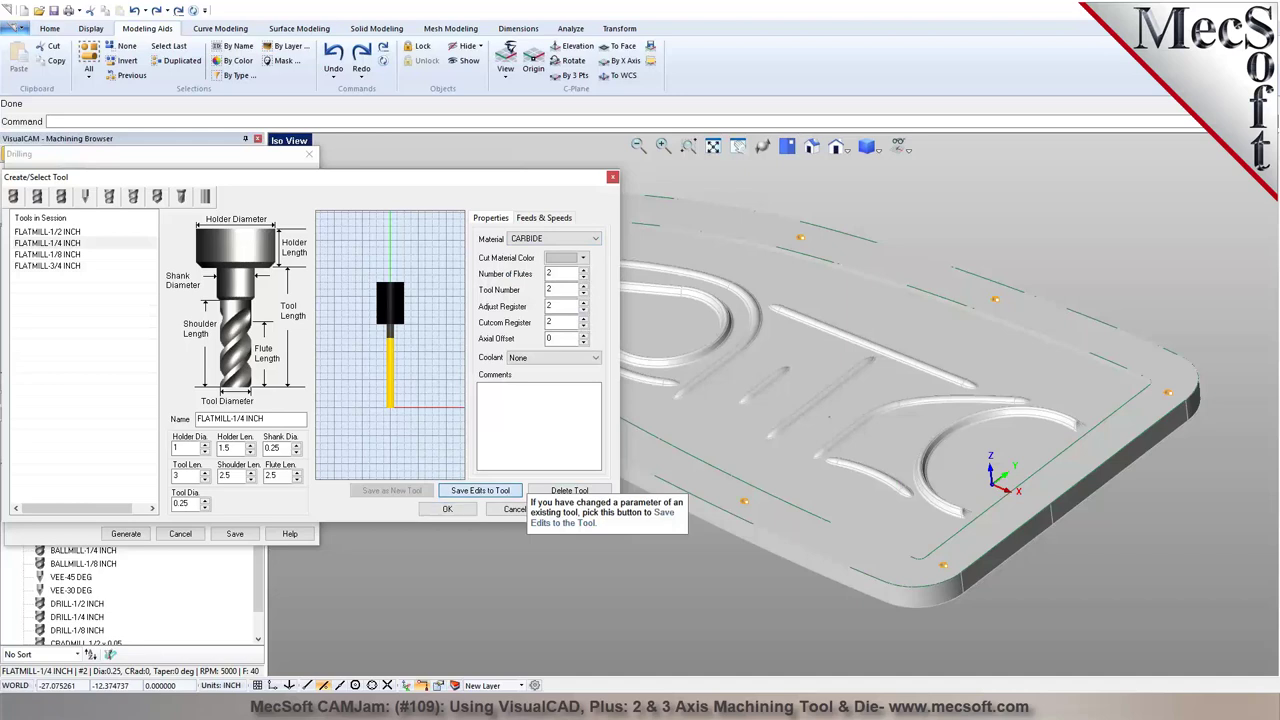
{"action": "key", "text": "Return"}
{"action": "left_click", "coordinate": [490, 511]}
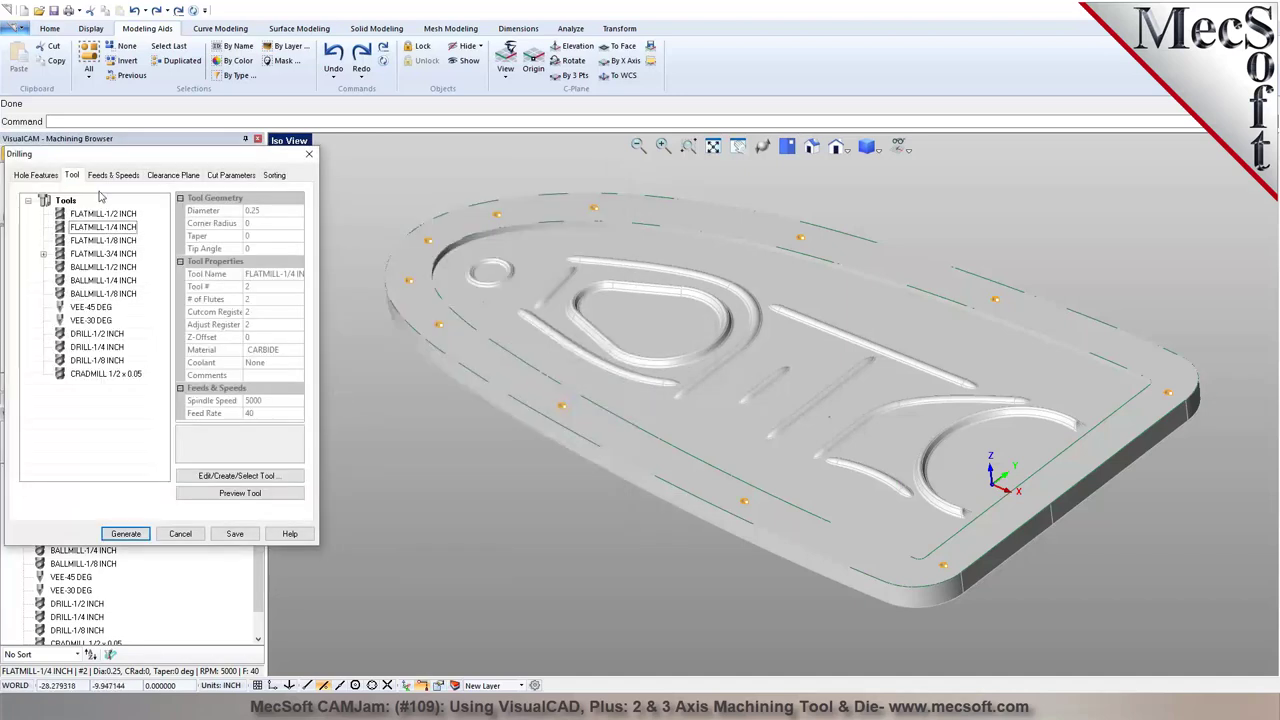
Select FLATMILL-1/4 INCH as the drilling tool and check the operation's feeds, speeds and clearance plane
{"action": "left_click", "coordinate": [97, 228]}
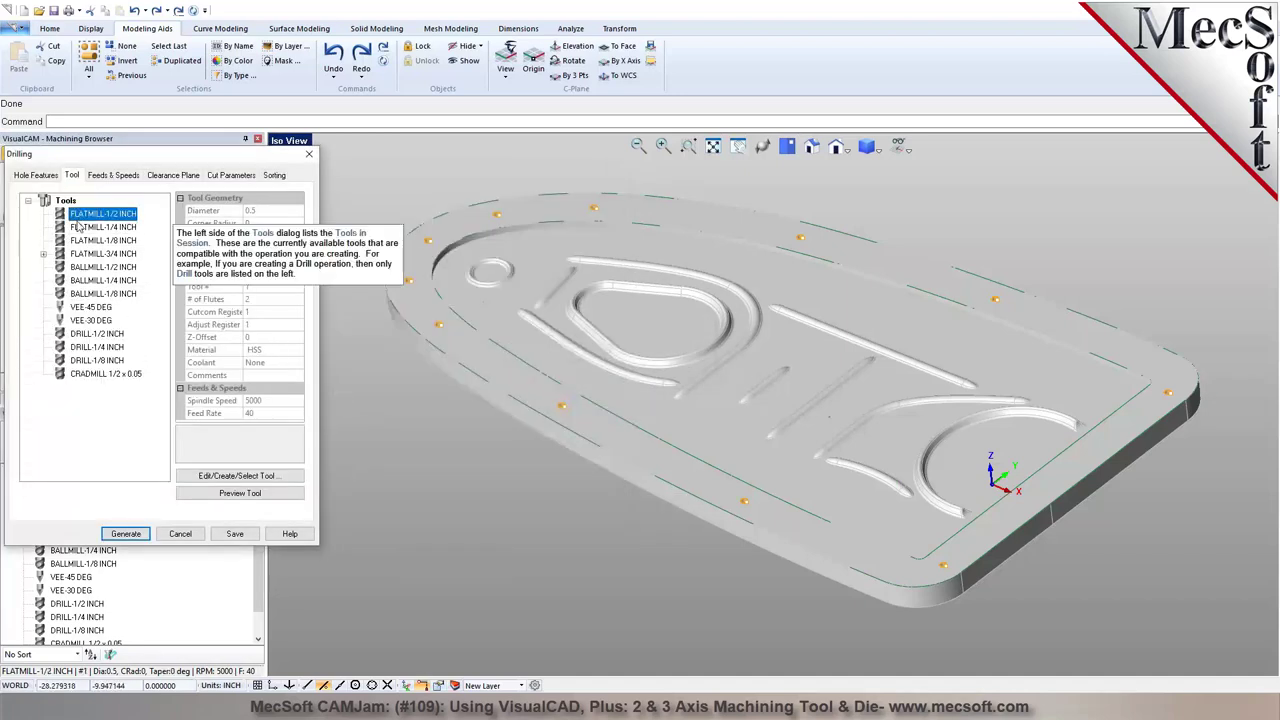
{"action": "left_click", "coordinate": [122, 179]}
{"action": "left_click", "coordinate": [175, 176]}
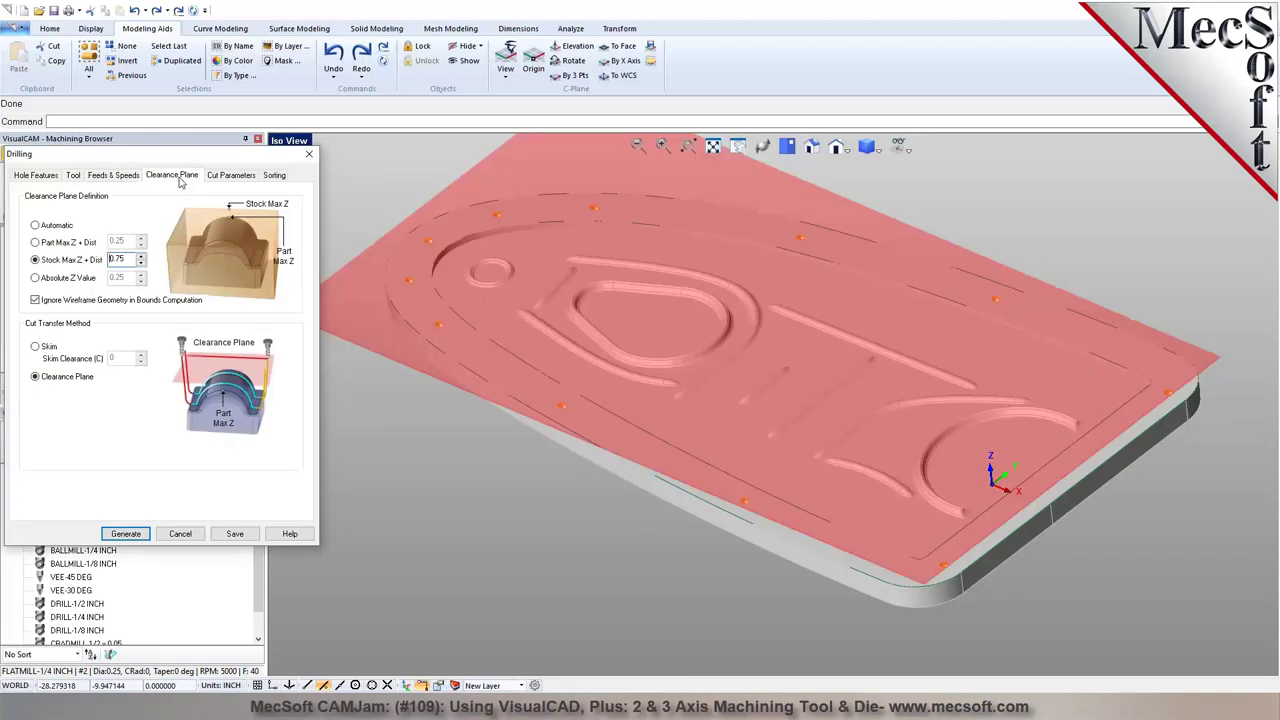
Keep the Standard Drill type and set the drill depth to 1.085 by picking two points at the plate's side edge
{"action": "left_click", "coordinate": [231, 176]}
{"action": "left_click", "coordinate": [118, 215]}
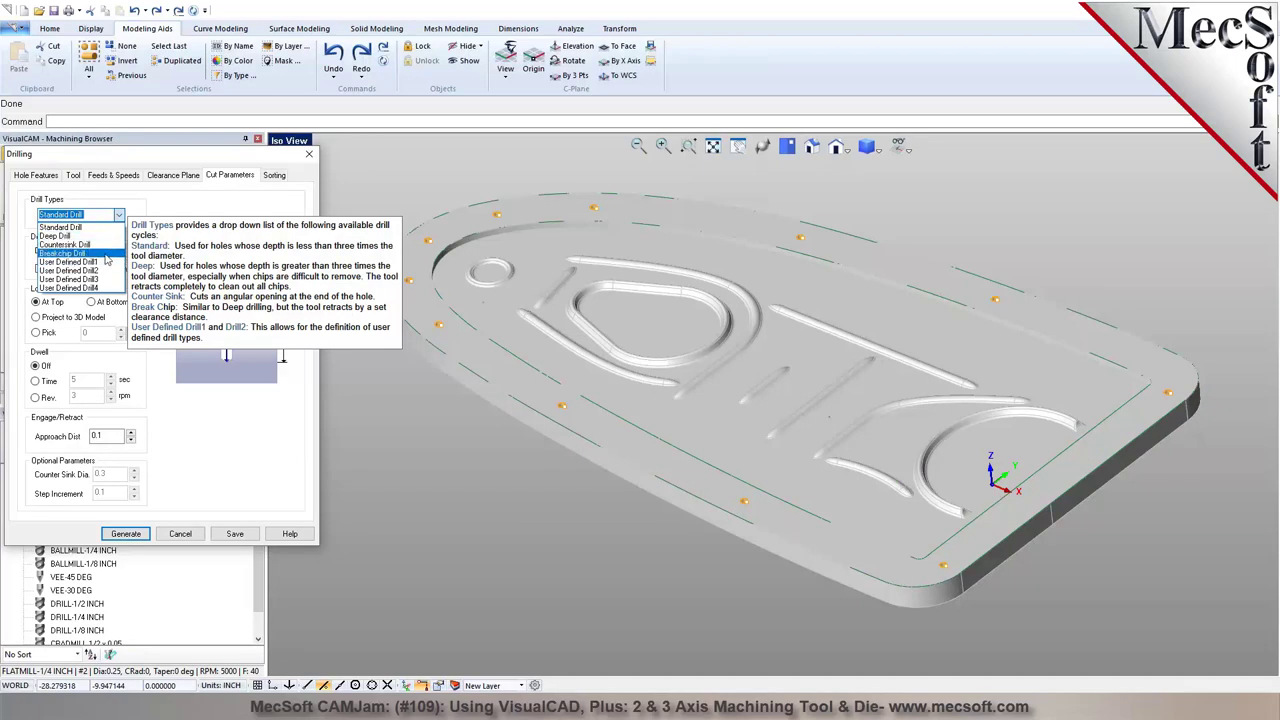
{"action": "left_click", "coordinate": [118, 216]}
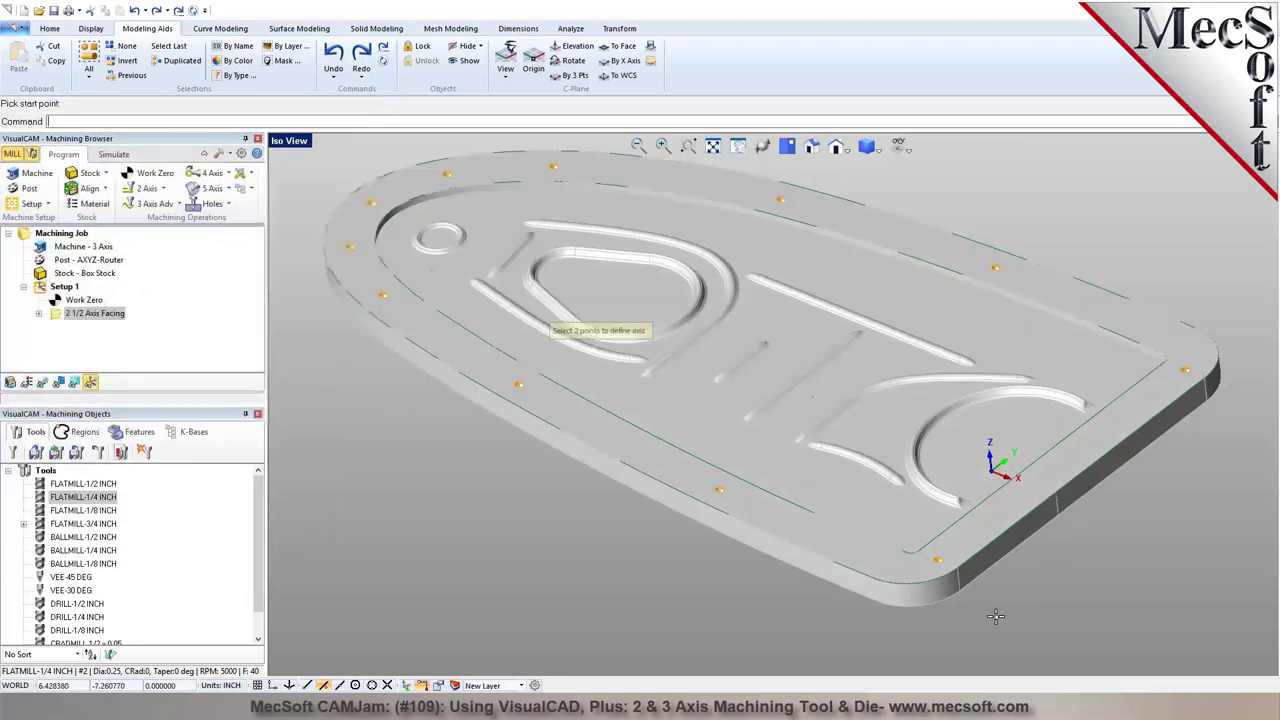
{"action": "scroll", "coordinate": [967, 518], "scroll_direction": "up", "scroll_amount": 5}
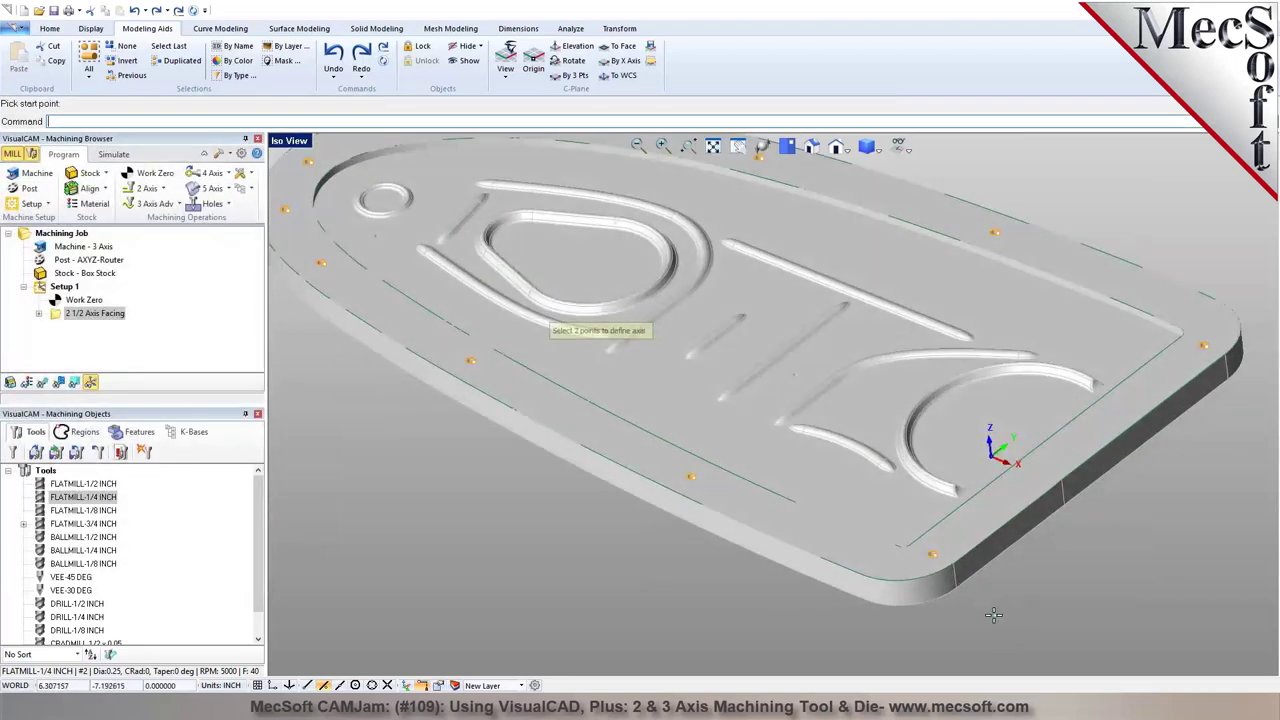
{"action": "left_click", "coordinate": [967, 518]}
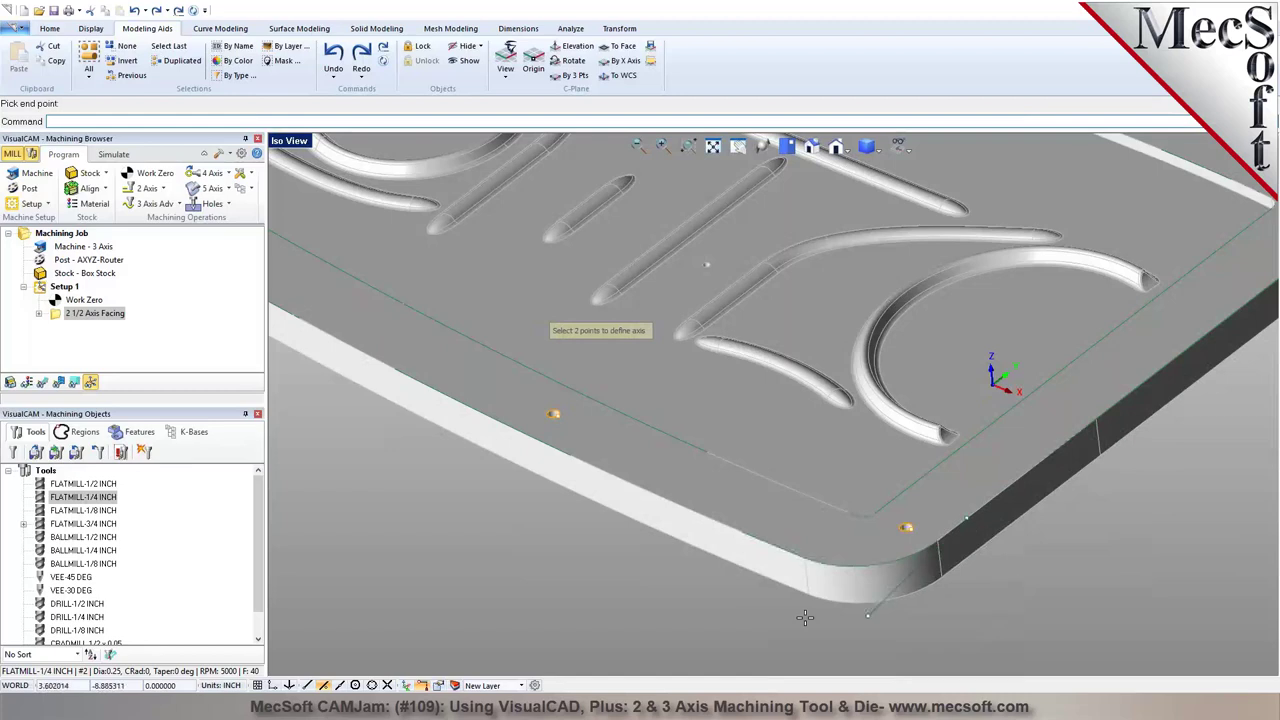
{"action": "left_click", "coordinate": [718, 556]}
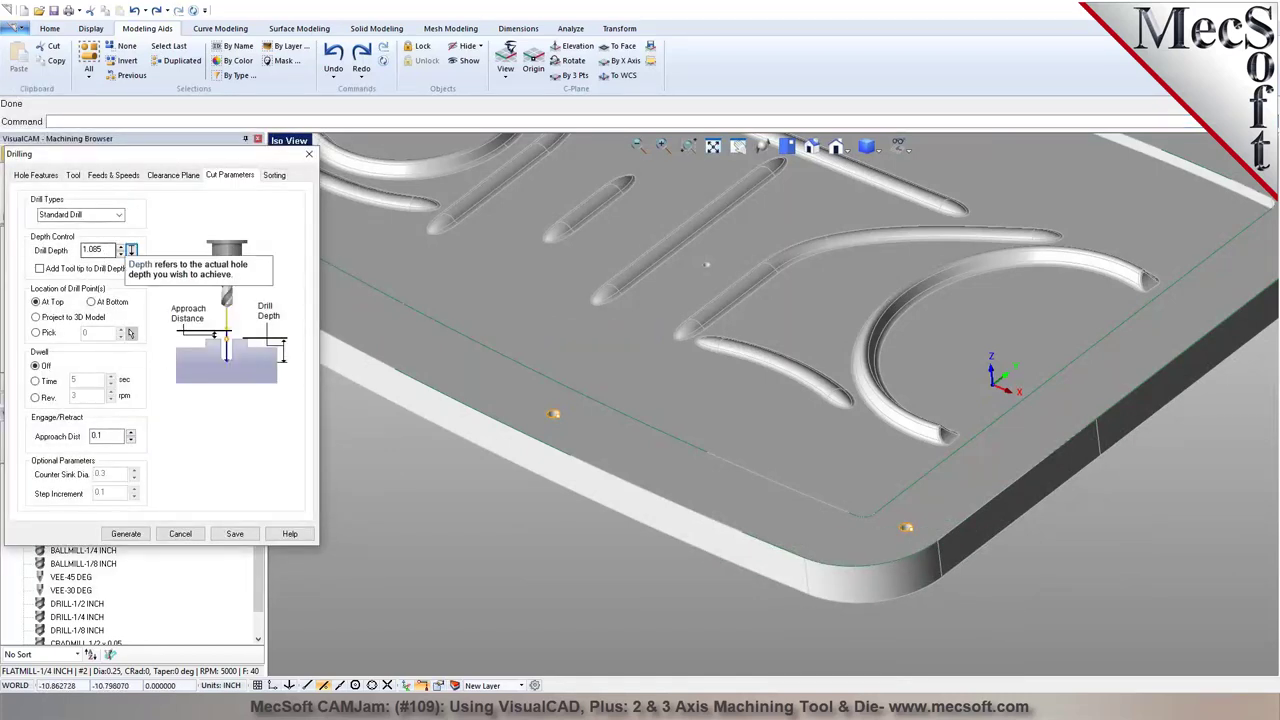
Apply a Minimum Distance Sort starting from the Lower Left and generate the drilling toolpath
{"action": "mouse_move", "coordinate": [44, 274]}
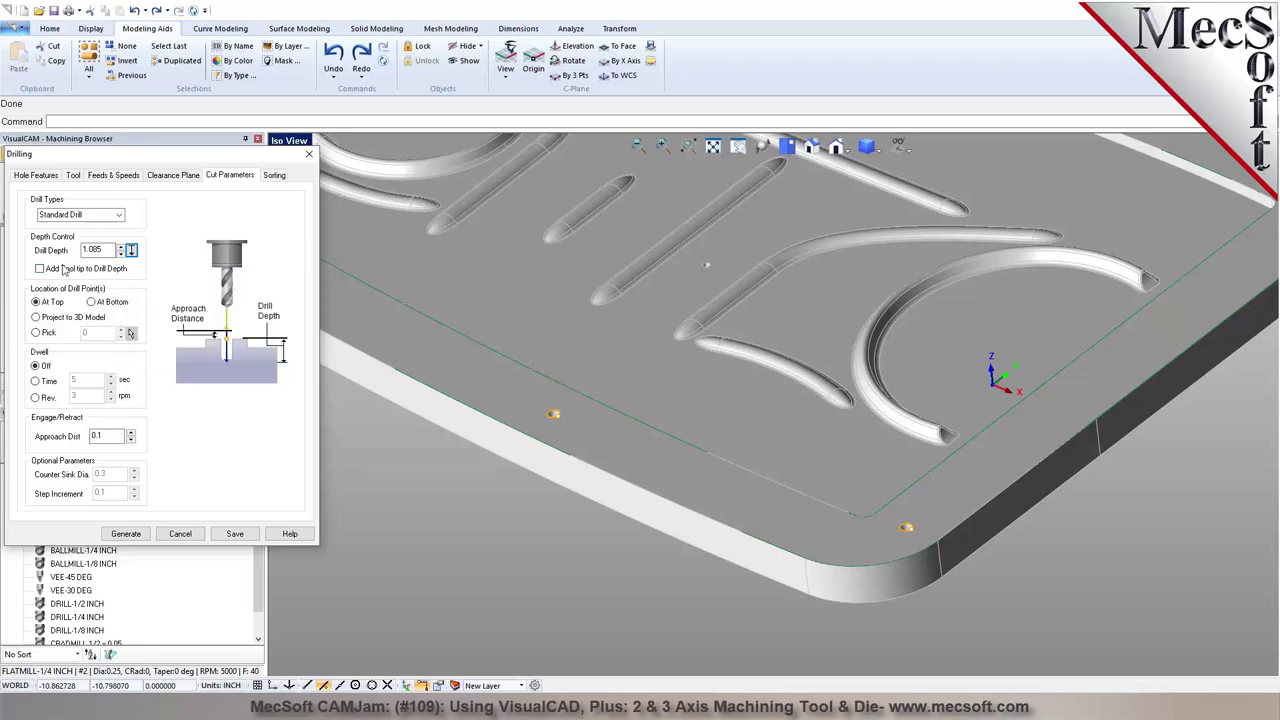
{"action": "left_click", "coordinate": [273, 177]}
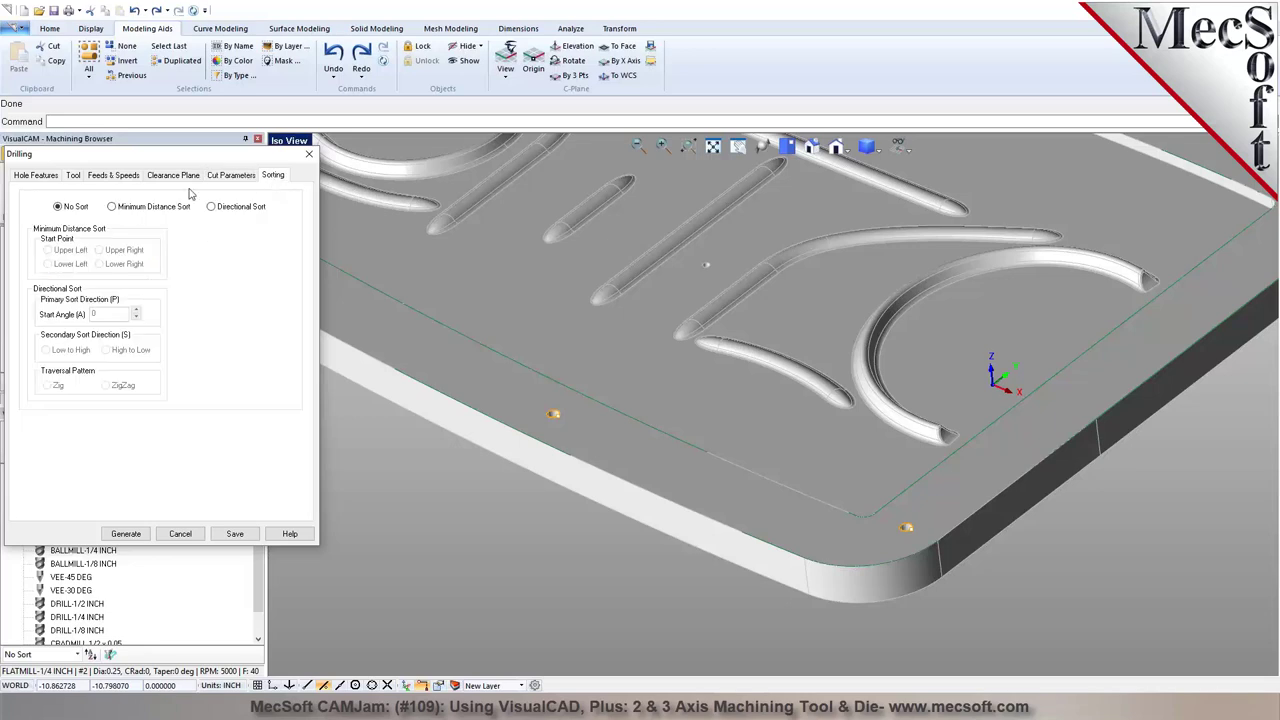
{"action": "left_click", "coordinate": [138, 208]}
{"action": "left_click", "coordinate": [60, 264]}
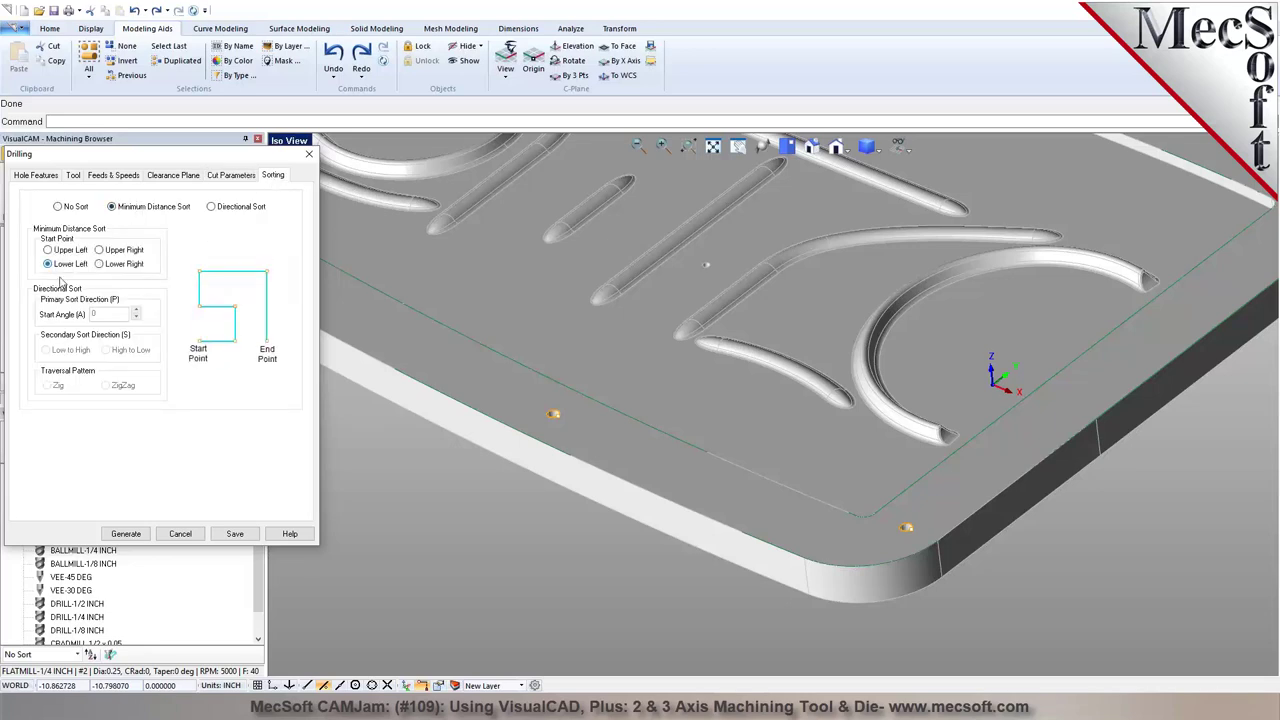
{"action": "left_click", "coordinate": [140, 531]}
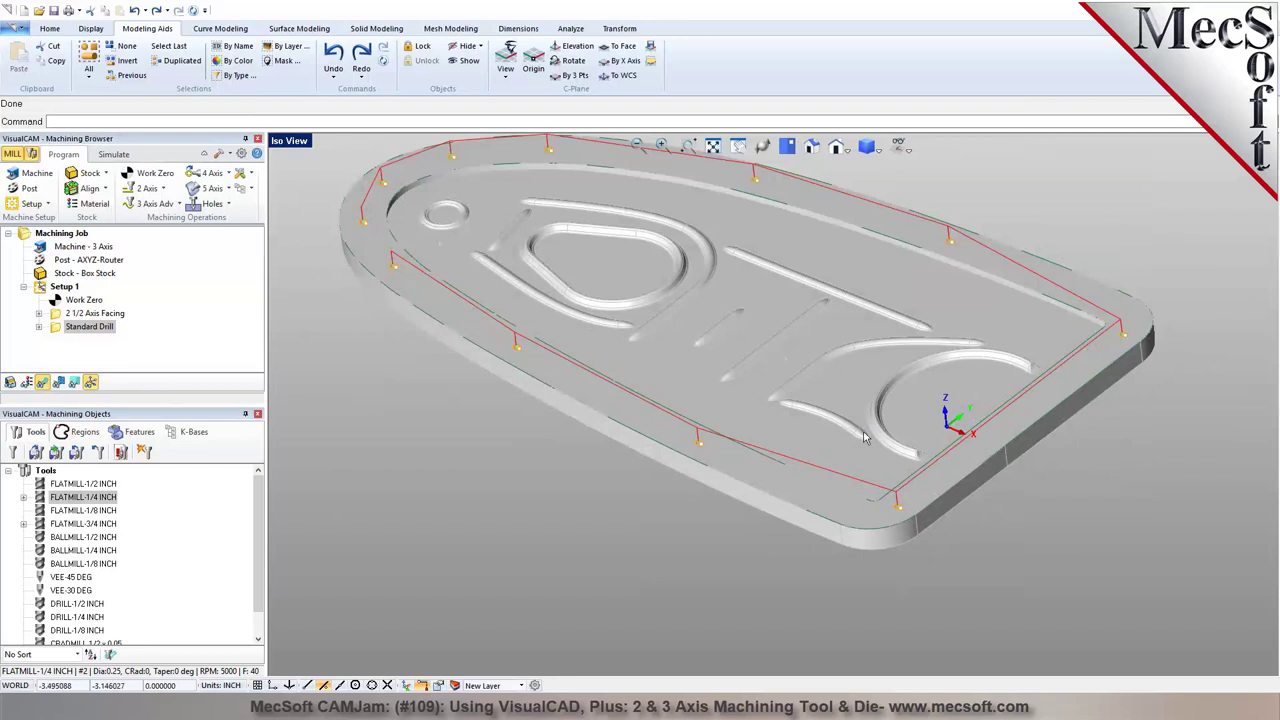
Set the Standard Drill operation's simulation color to blue and simulate the drilling on the stock
{"action": "left_click", "coordinate": [117, 157]}
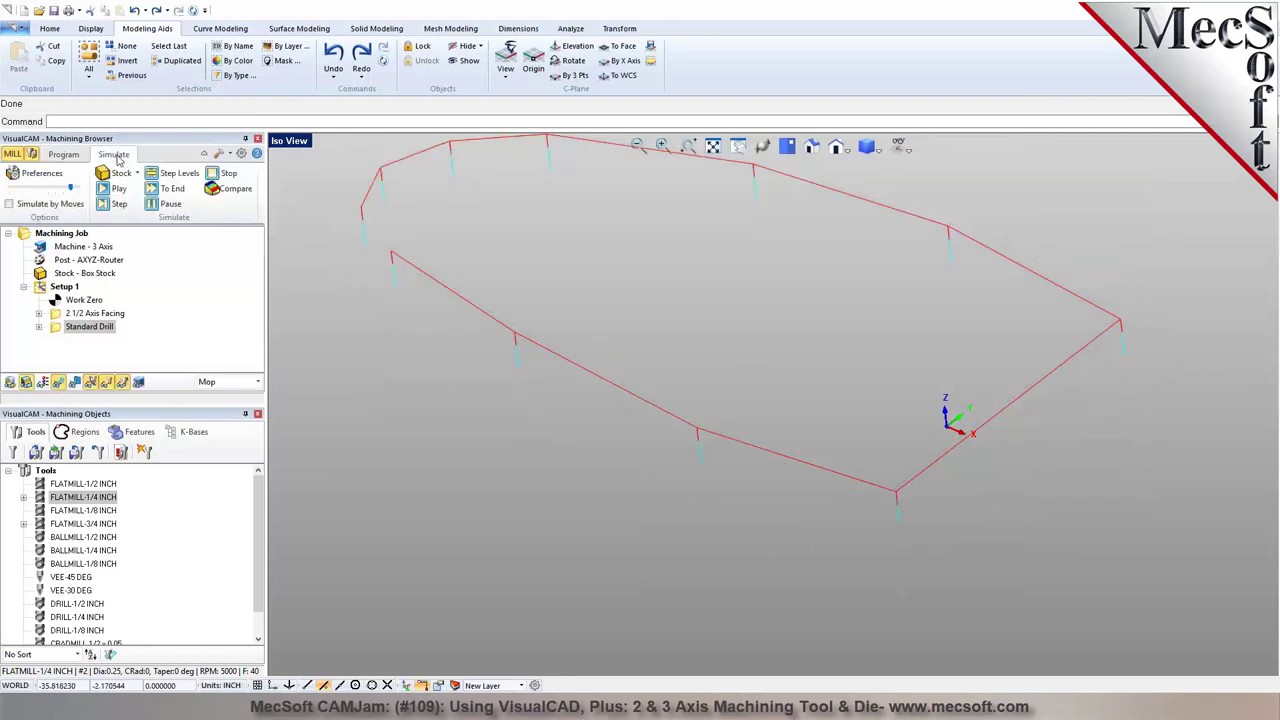
{"action": "right_click", "coordinate": [99, 331]}
{"action": "left_click", "coordinate": [150, 604]}
{"action": "left_click", "coordinate": [731, 285]}
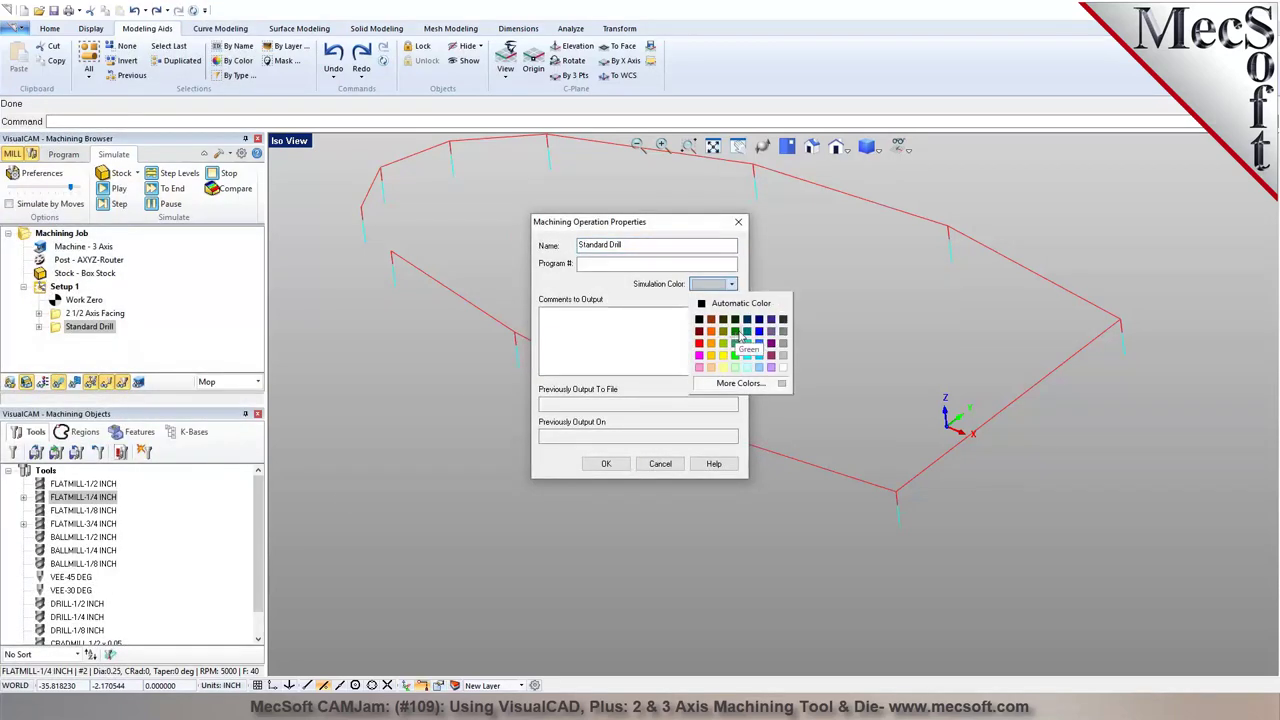
{"action": "left_click", "coordinate": [759, 331]}
{"action": "left_click", "coordinate": [598, 465]}
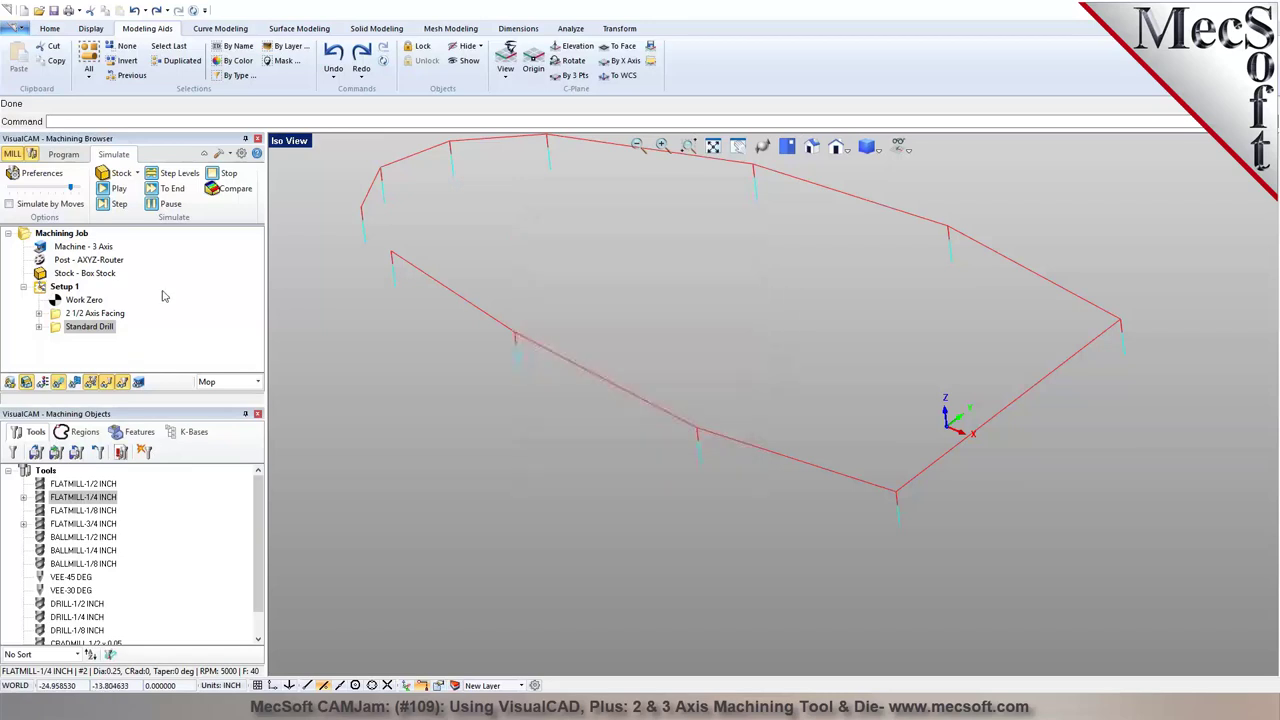
{"action": "left_click", "coordinate": [112, 188]}
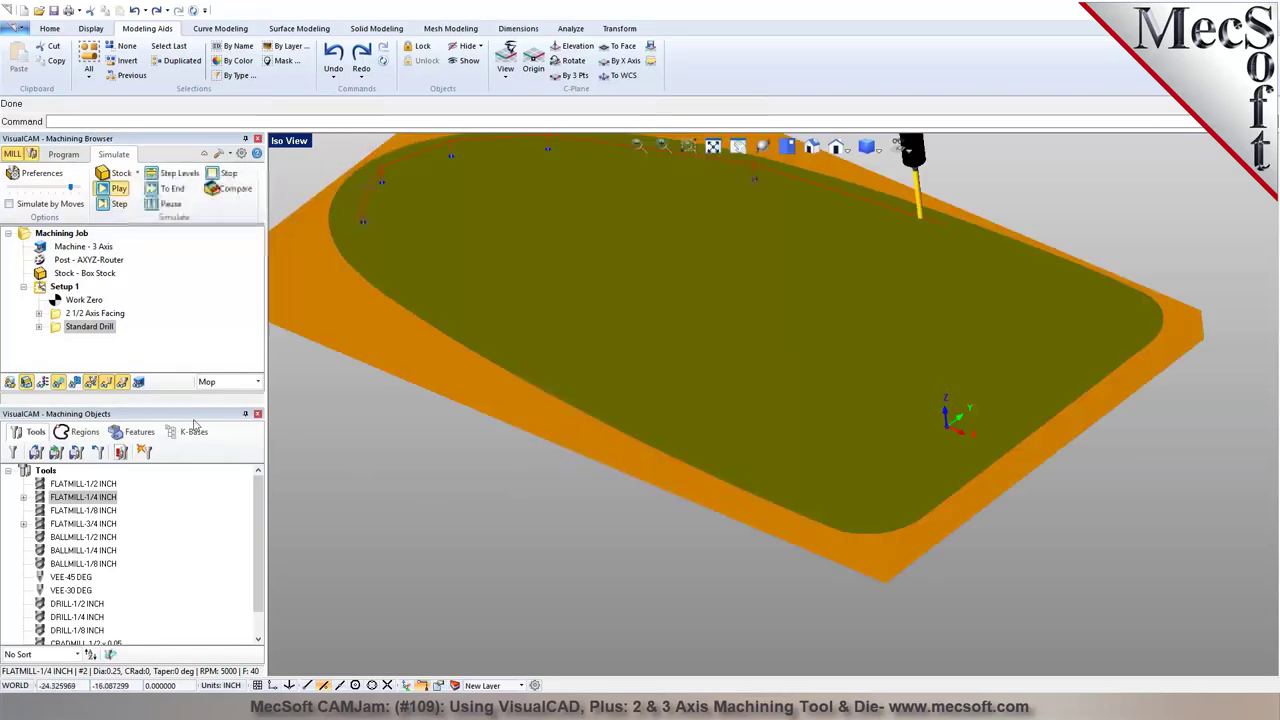
{"action": "mouse_move", "coordinate": [666, 412]}
{"action": "right_mouse_down"}
{"action": "mouse_move", "coordinate": [676, 456]}
{"action": "mouse_move", "coordinate": [674, 323]}
{"action": "mouse_move", "coordinate": [663, 391]}
{"action": "mouse_move", "coordinate": [652, 408]}
{"action": "mouse_move", "coordinate": [650, 380]}
{"action": "mouse_move", "coordinate": [649, 398]}
{"action": "mouse_move", "coordinate": [654, 309]}
{"action": "mouse_move", "coordinate": [666, 340]}
{"action": "mouse_move", "coordinate": [645, 415]}
{"action": "right_mouse_up"}
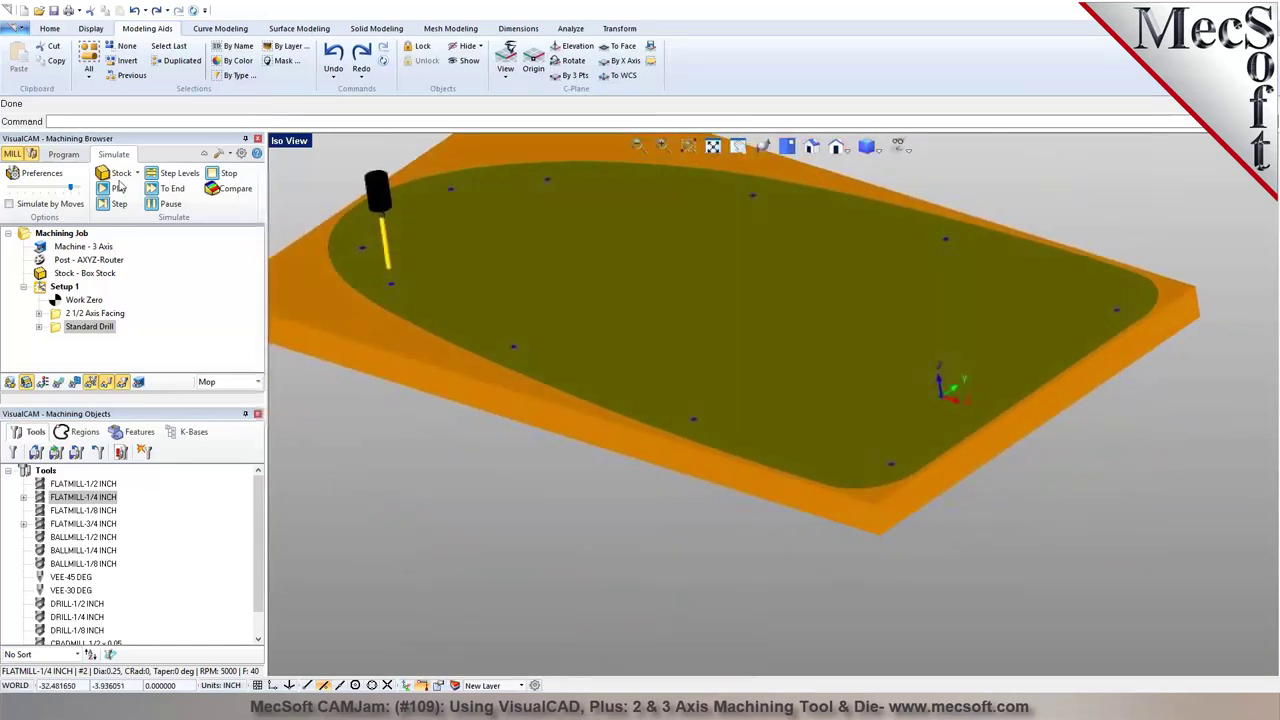
Set the Standard Drill operation's drill depth to 1.5-.05 and regenerate its toolpath
{"action": "left_click", "coordinate": [63, 154]}
{"action": "double_click", "coordinate": [58, 328]}
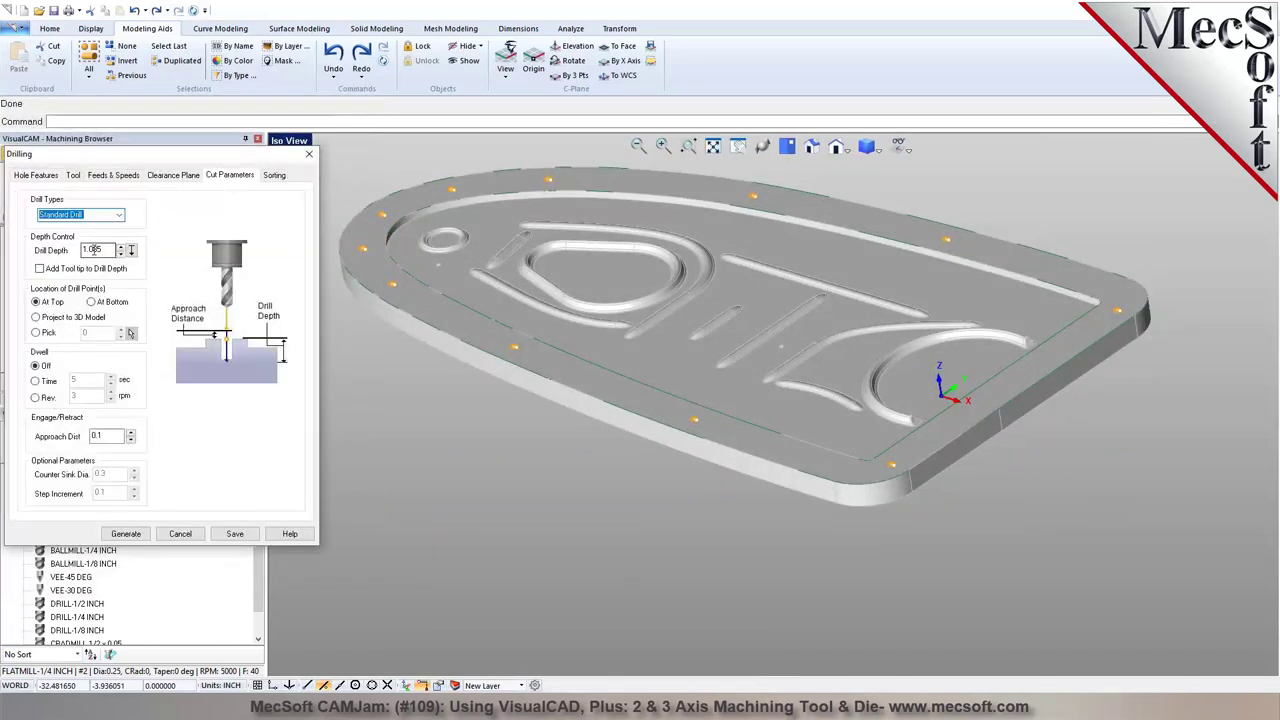
{"action": "double_click", "coordinate": [92, 249]}
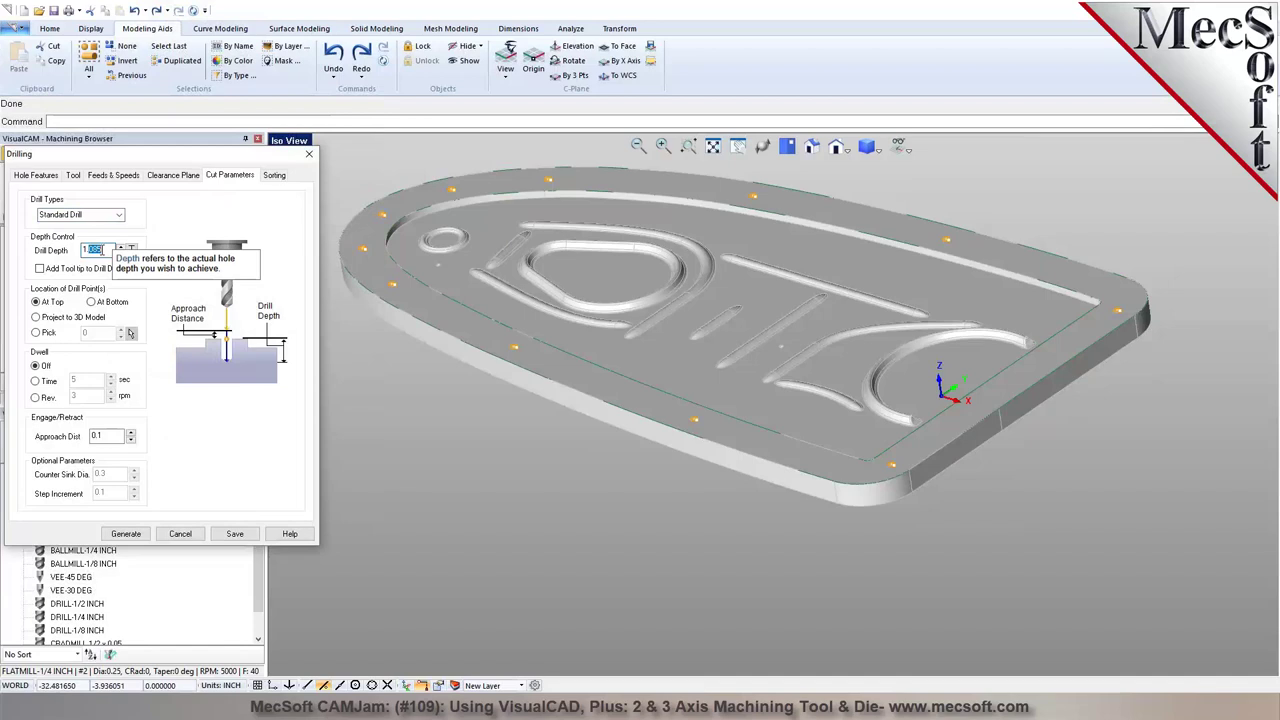
{"action": "type", "text": "1.5-.05"}
{"action": "key", "text": "Tab"}
{"action": "left_click", "coordinate": [126, 533]}
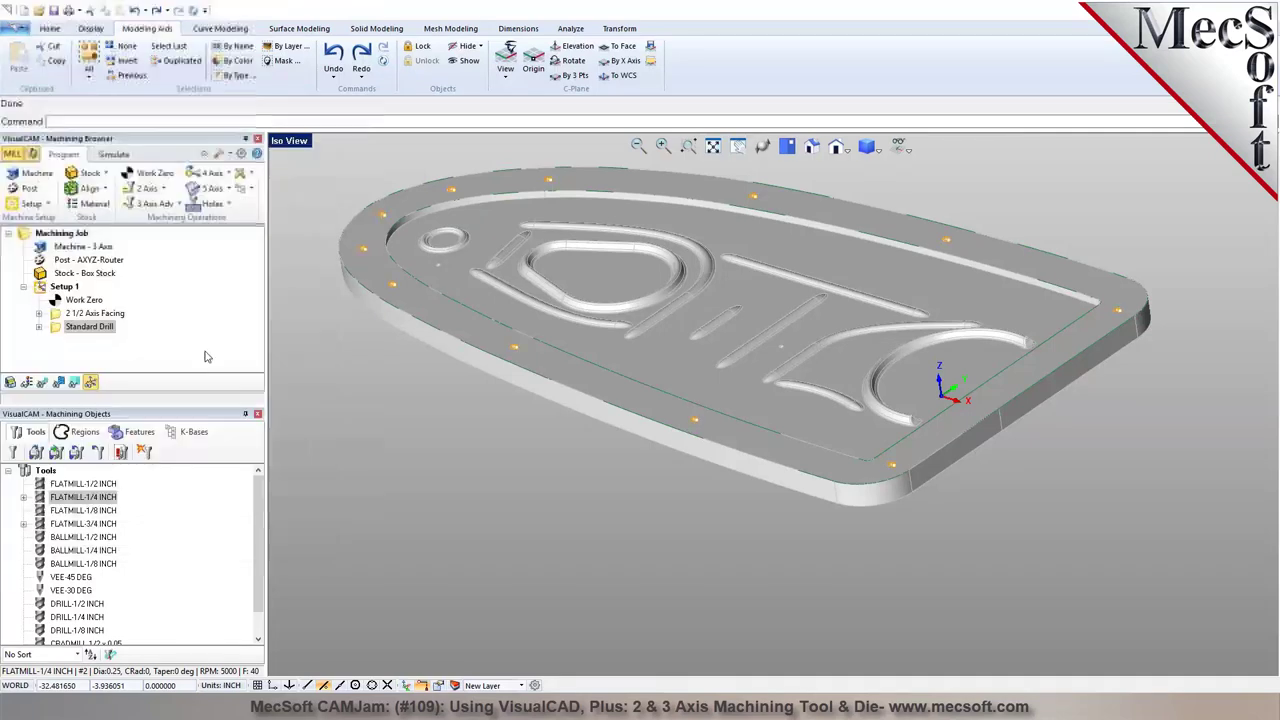
Simulate the regenerated drilling and inspect the holes on the stock's underside and top
{"action": "left_click", "coordinate": [113, 154]}
{"action": "left_click", "coordinate": [114, 189]}
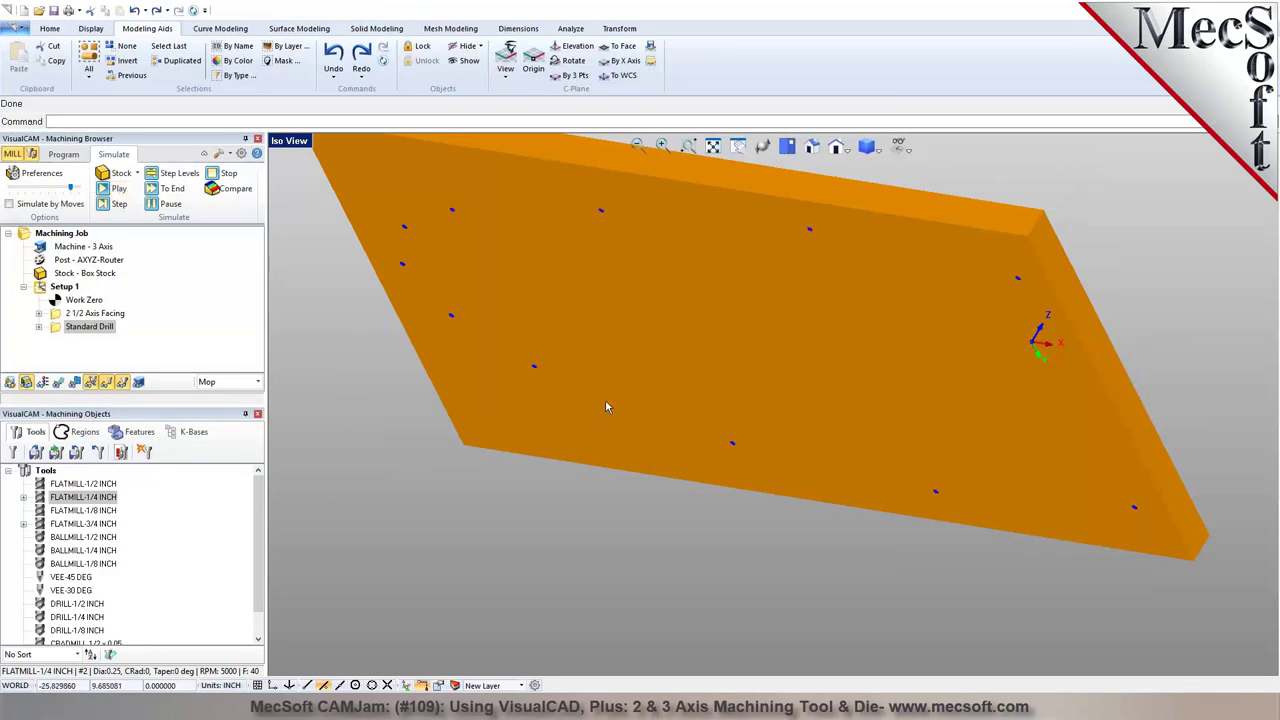
{"action": "right_click_drag", "start_coordinate": [608, 378], "coordinate": [597, 448]}
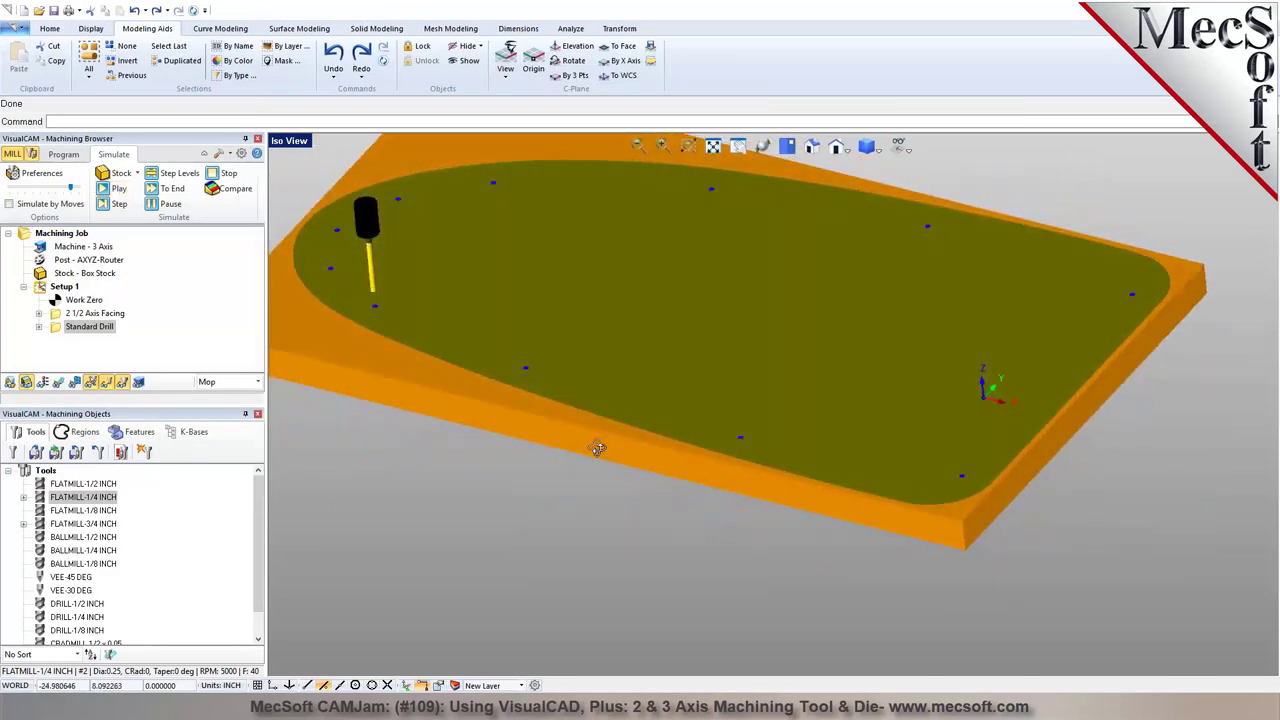
Return to programming the operations and save the part file 12061.vcp
{"action": "left_click", "coordinate": [63, 154]}
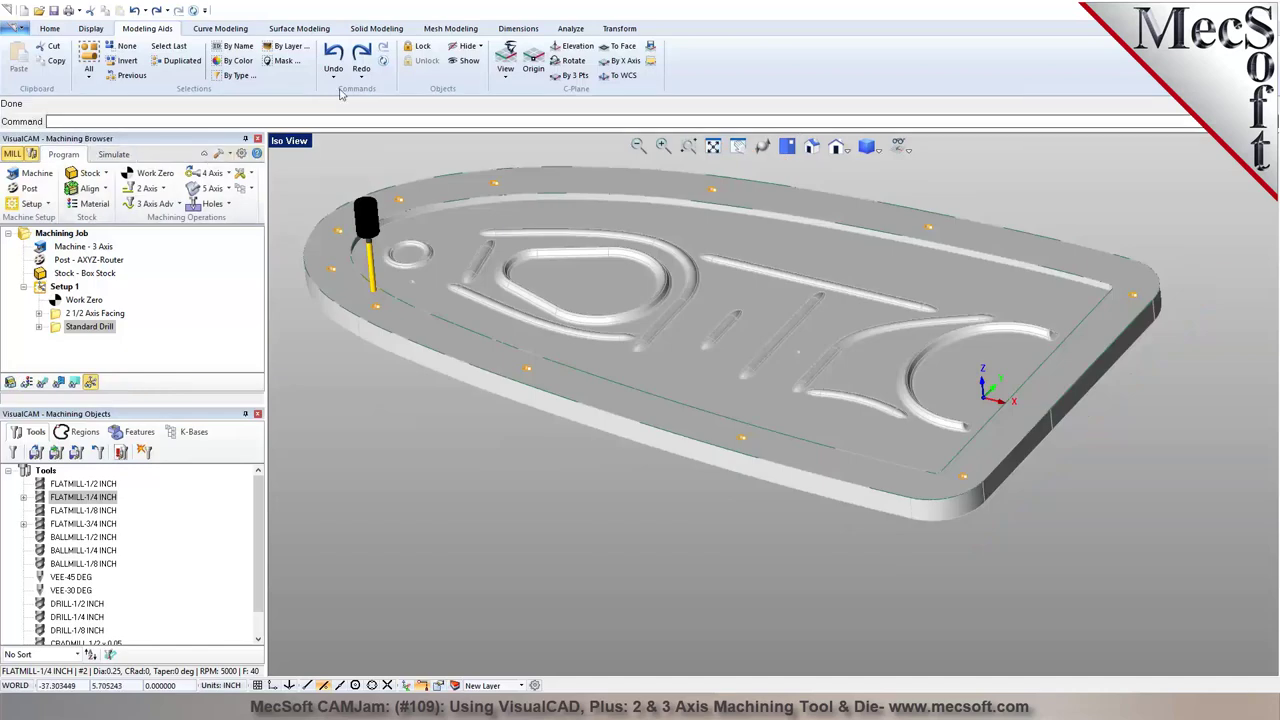
{"action": "left_click", "coordinate": [56, 29]}
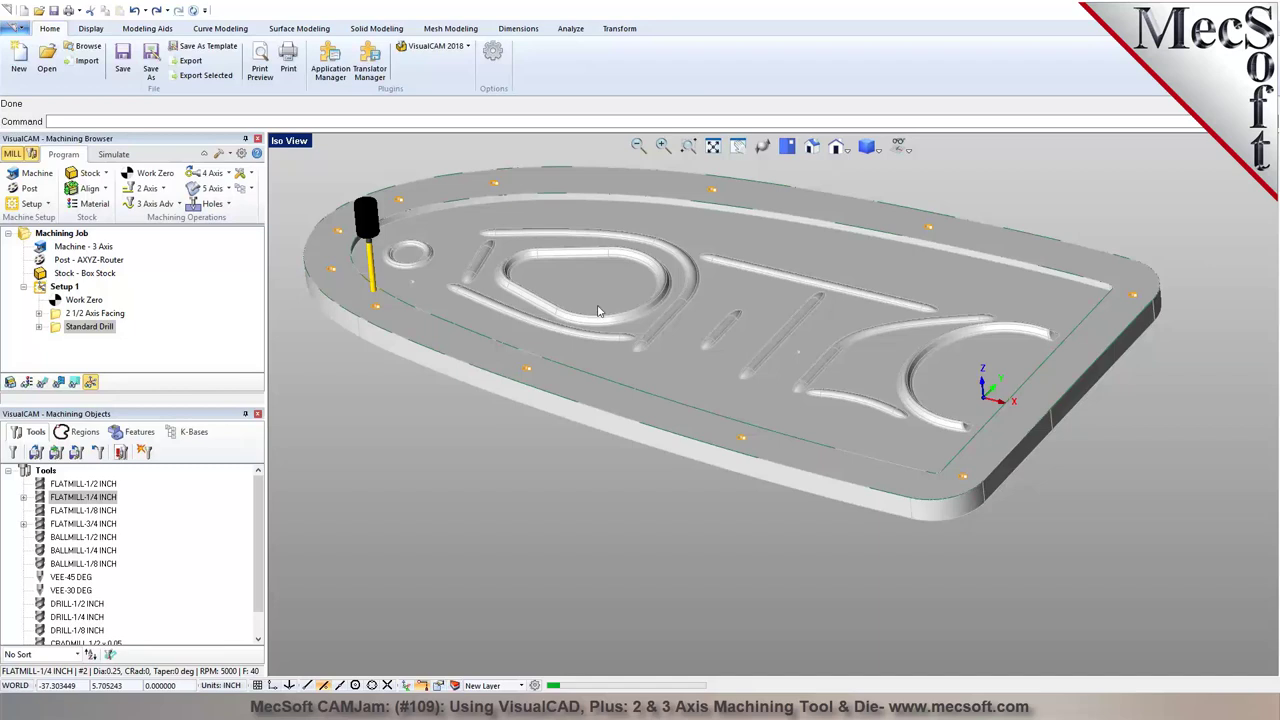
{"action": "right_click_drag", "start_coordinate": [596, 307], "coordinate": [742, 317]}
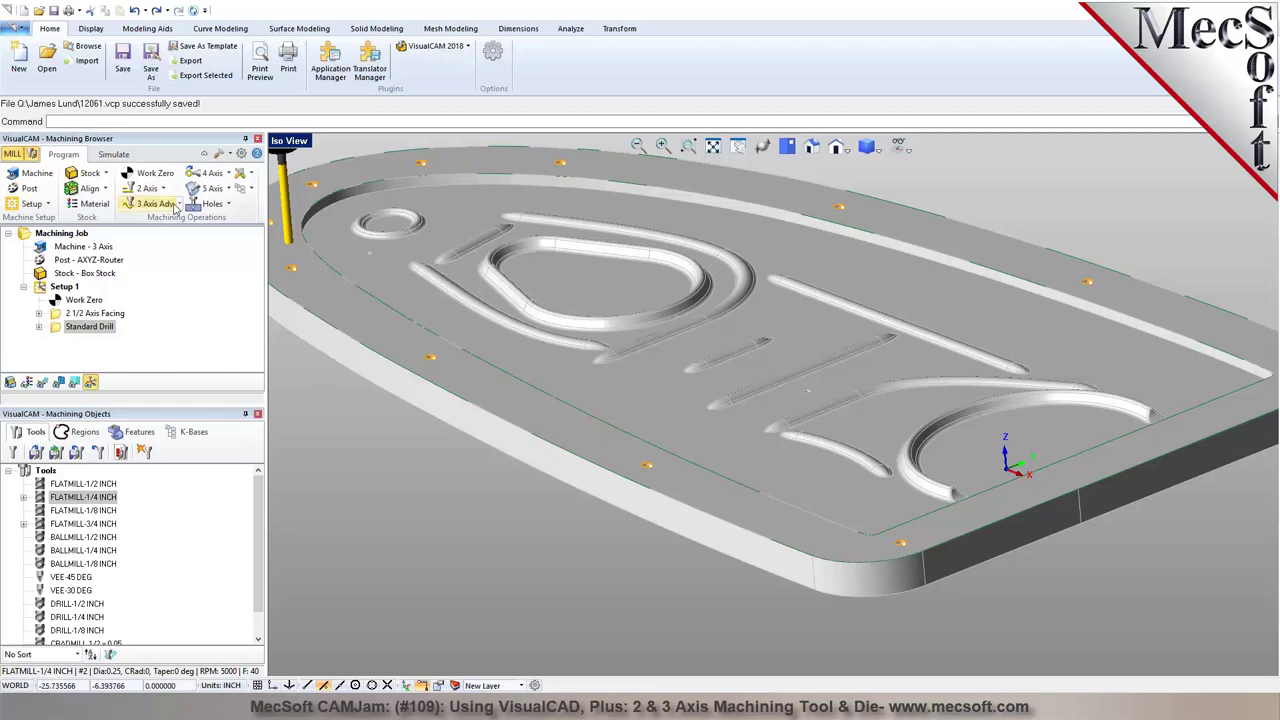
Create a Horizontal Roughing operation, remove all inherited regions and select the curve around the inner recess as its part region
{"action": "left_click", "coordinate": [178, 204]}
{"action": "key", "text": "Escape"}
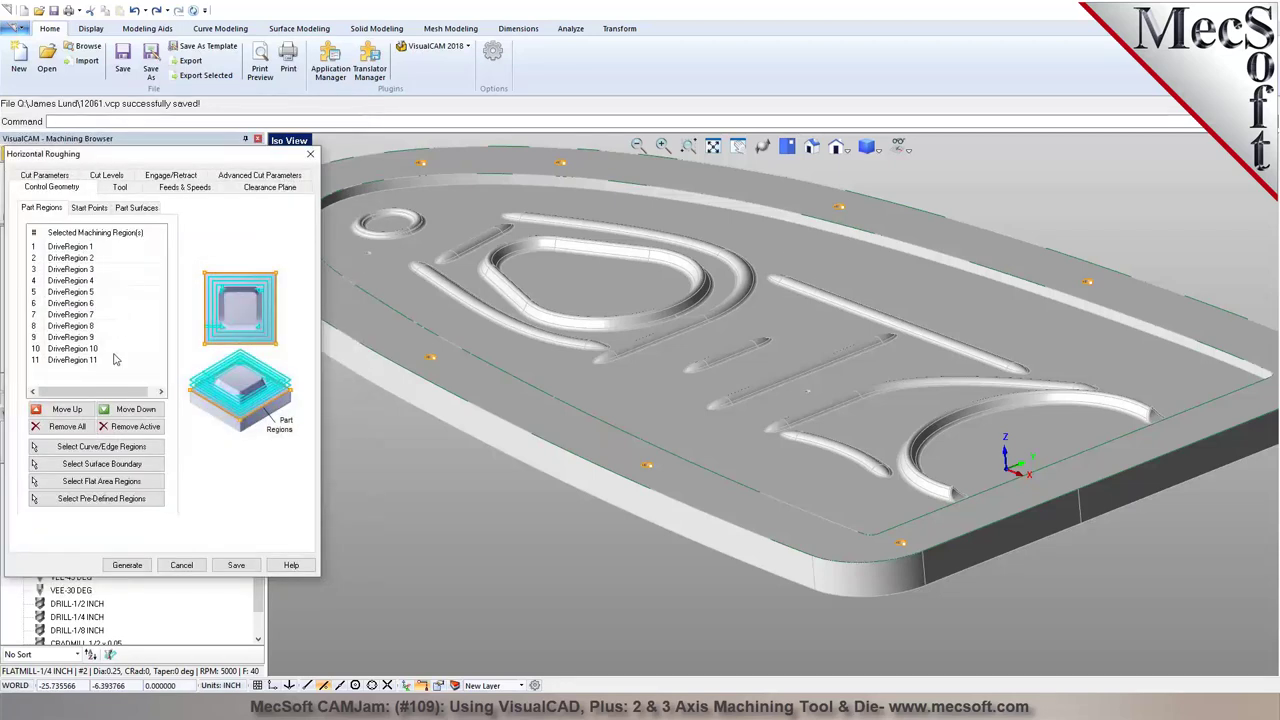
{"action": "left_click", "coordinate": [67, 426]}
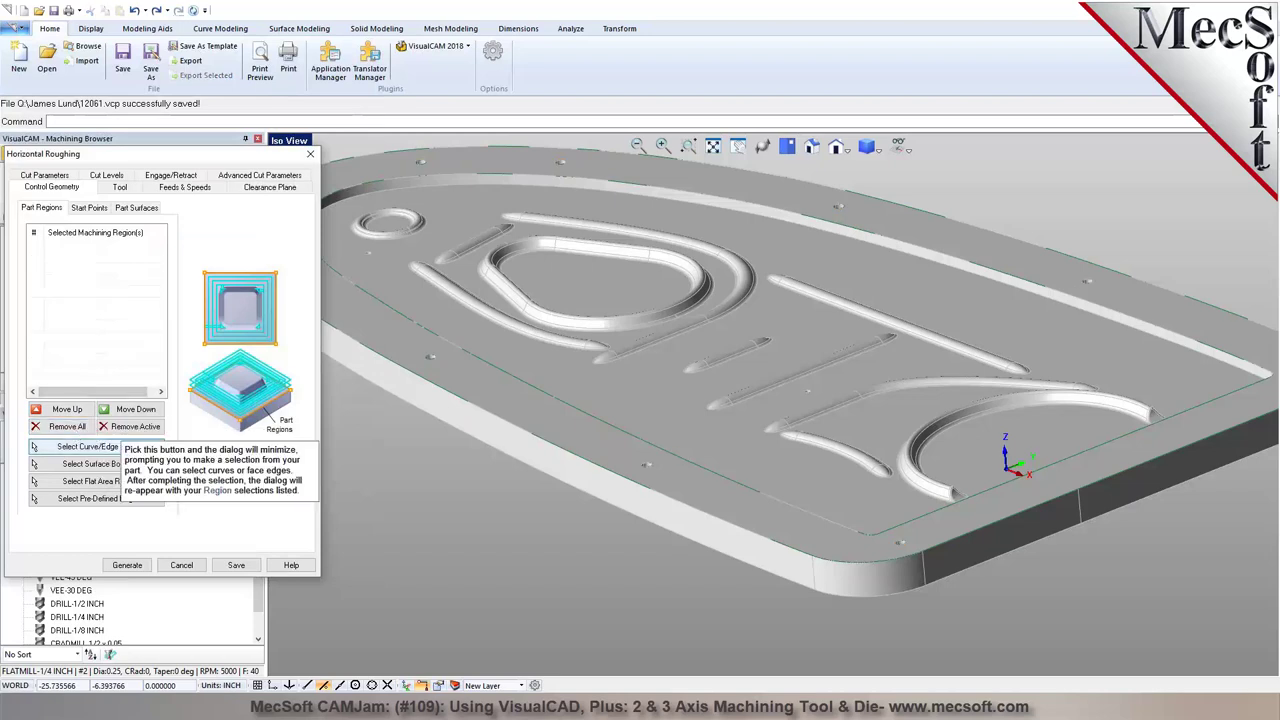
{"action": "left_click", "coordinate": [100, 448]}
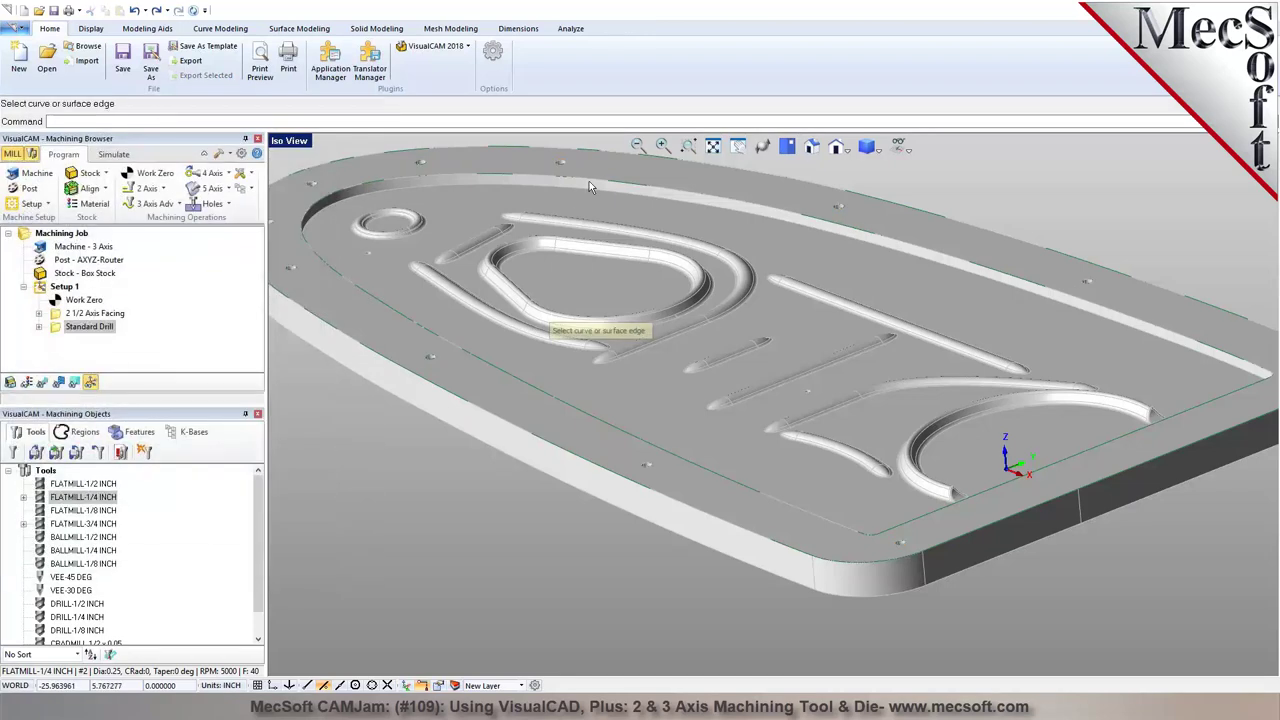
{"action": "left_click", "coordinate": [590, 182]}
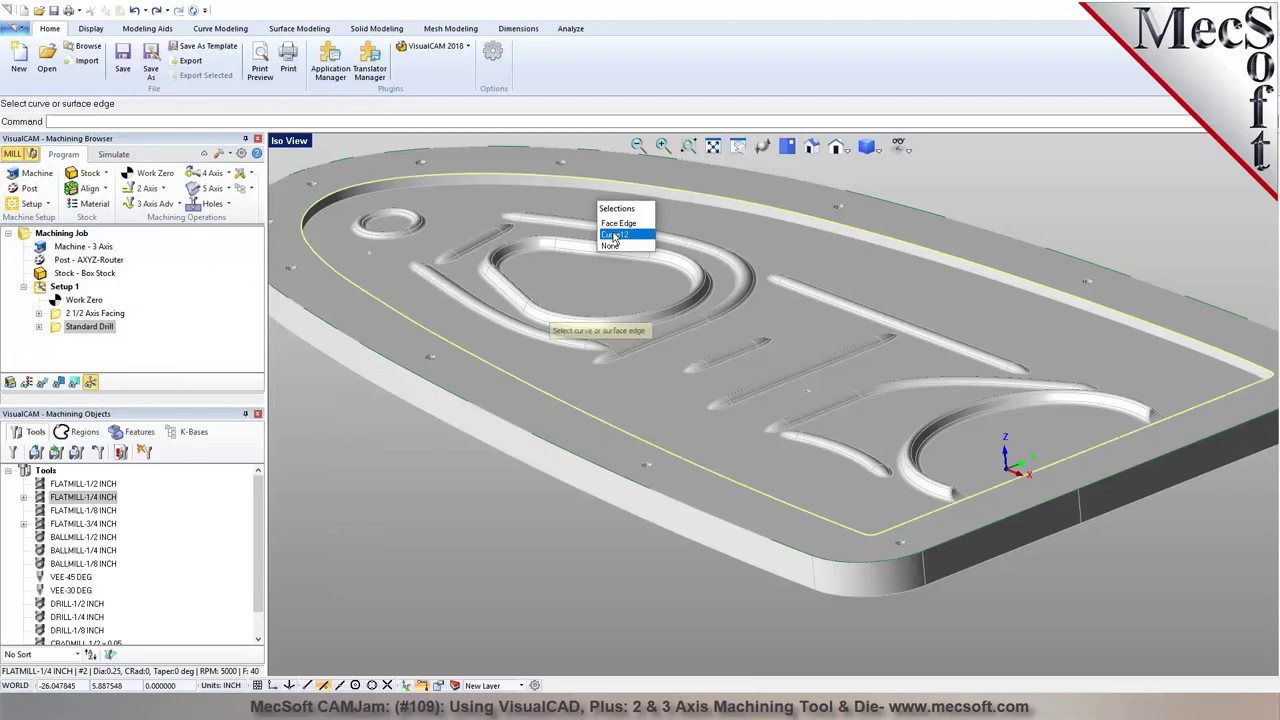
{"action": "left_click", "coordinate": [614, 237]}
{"action": "right_click", "coordinate": [614, 237]}
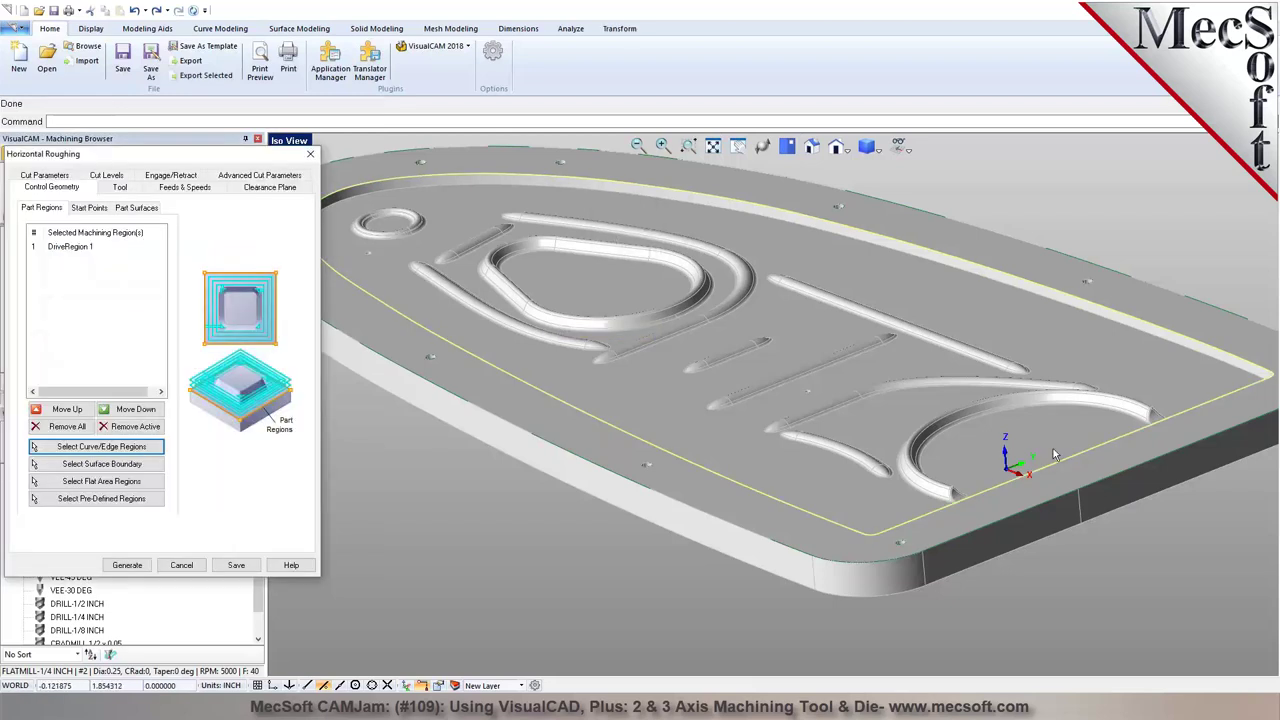
Choose the FLATMILL-3/4 INCH tool for the Horizontal Roughing operation
{"action": "left_click", "coordinate": [119, 187]}
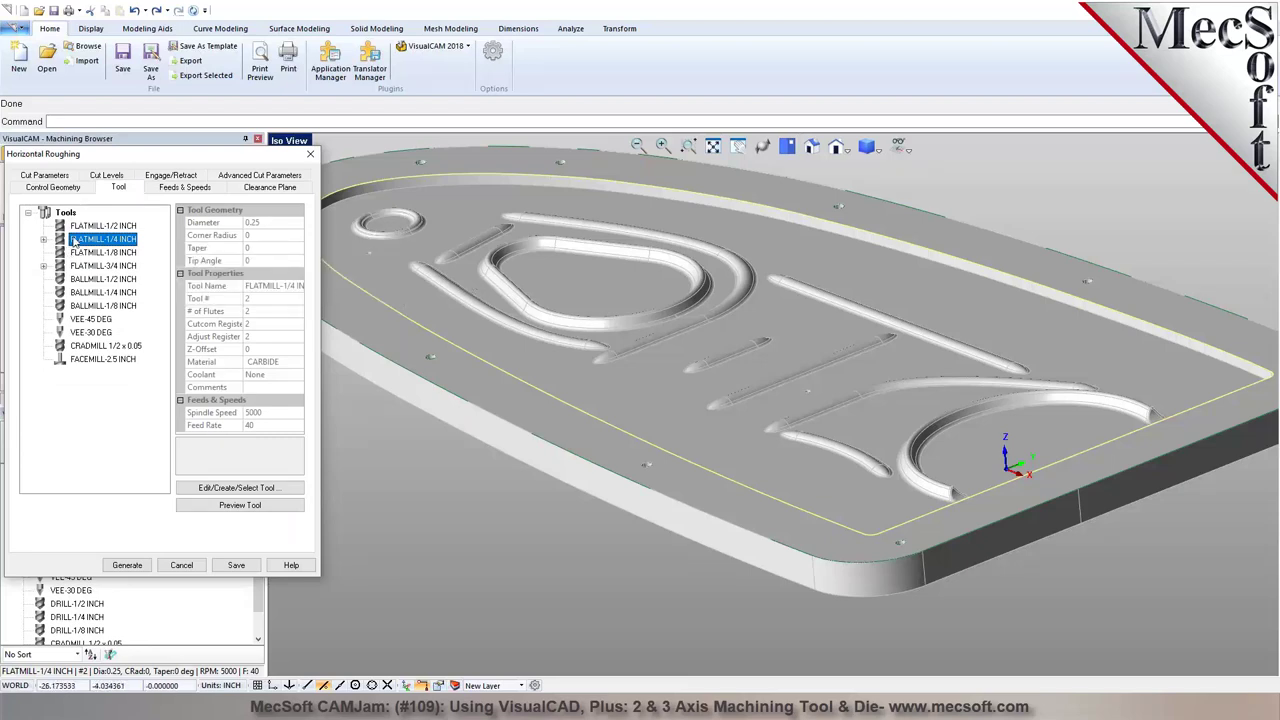
{"action": "left_click", "coordinate": [103, 226]}
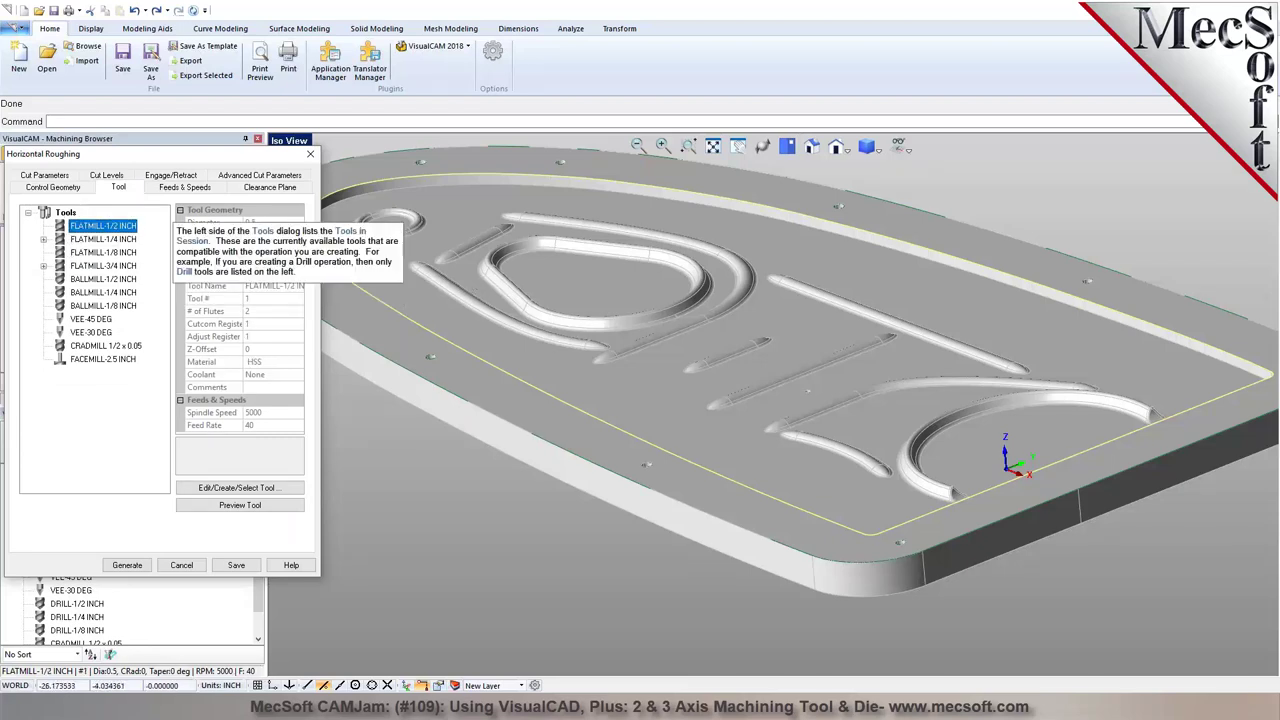
{"action": "left_click", "coordinate": [87, 266]}
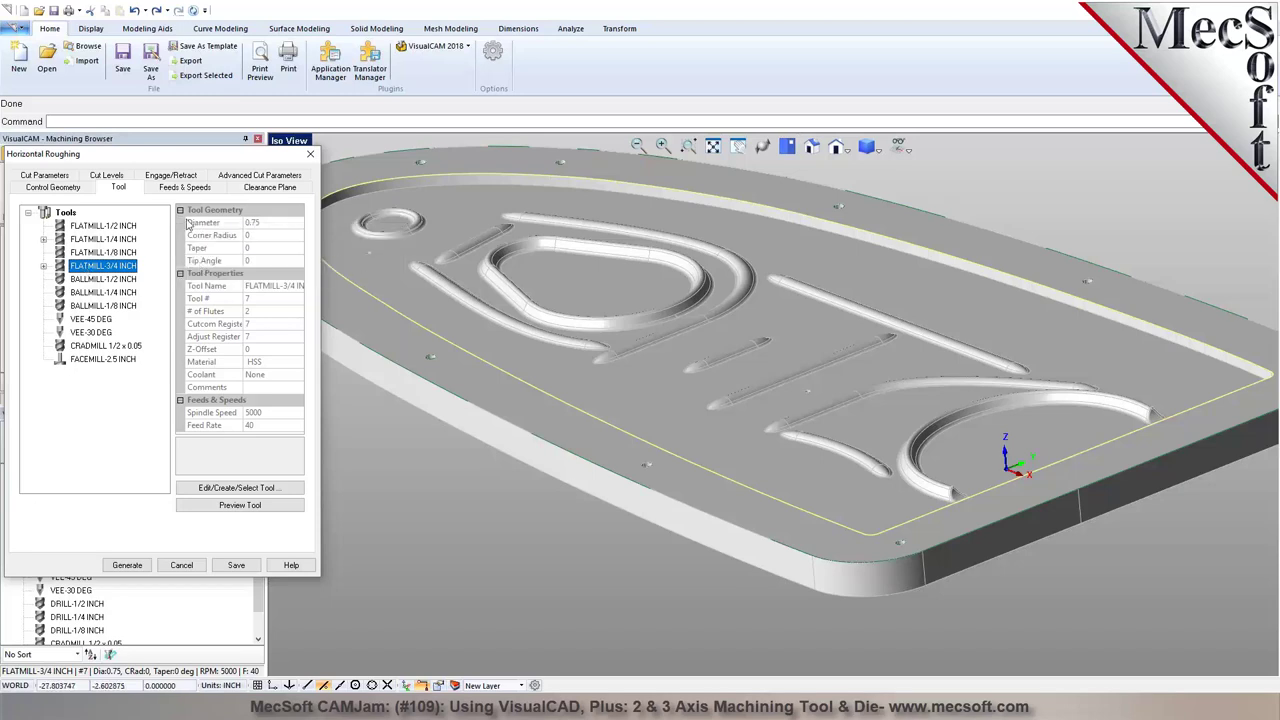
{"action": "mouse_move", "coordinate": [110, 257]}
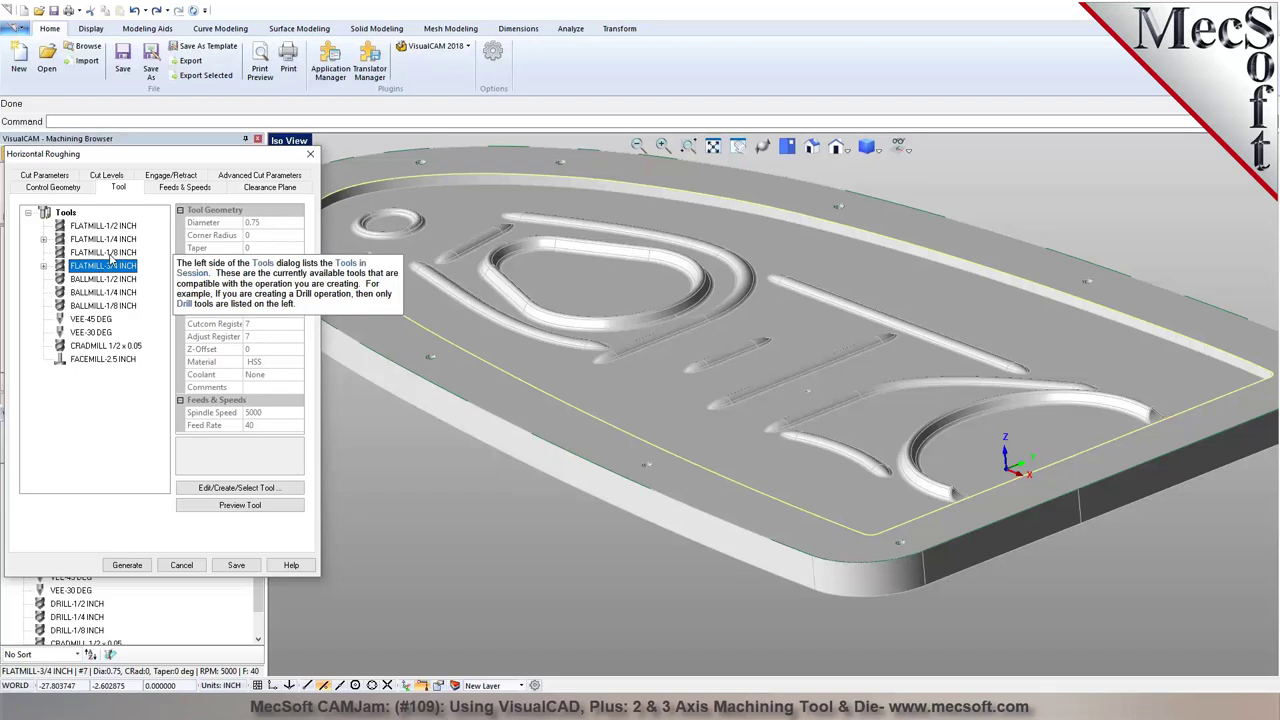
Disable facing cut patterns for core regions and, after trying High Speed, set the cavity/pocket cut pattern to Offset
{"action": "left_click", "coordinate": [197, 190]}
{"action": "left_click", "coordinate": [263, 190]}
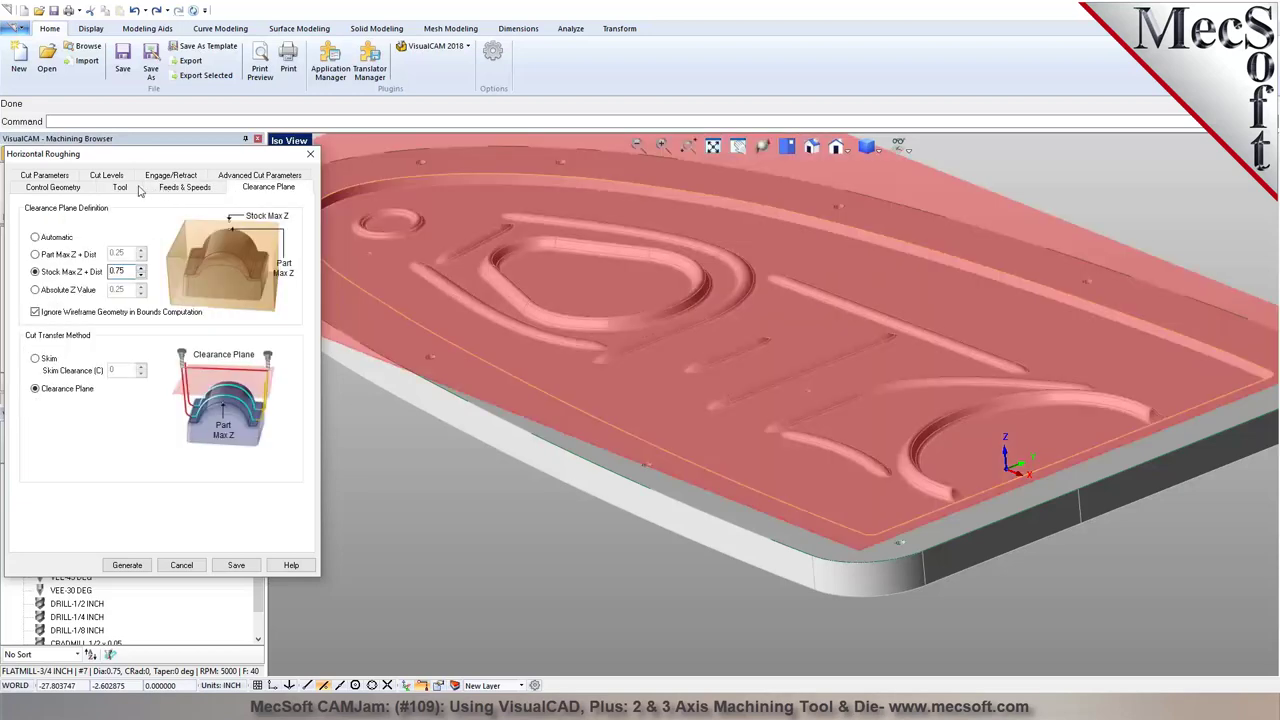
{"action": "left_click", "coordinate": [63, 176]}
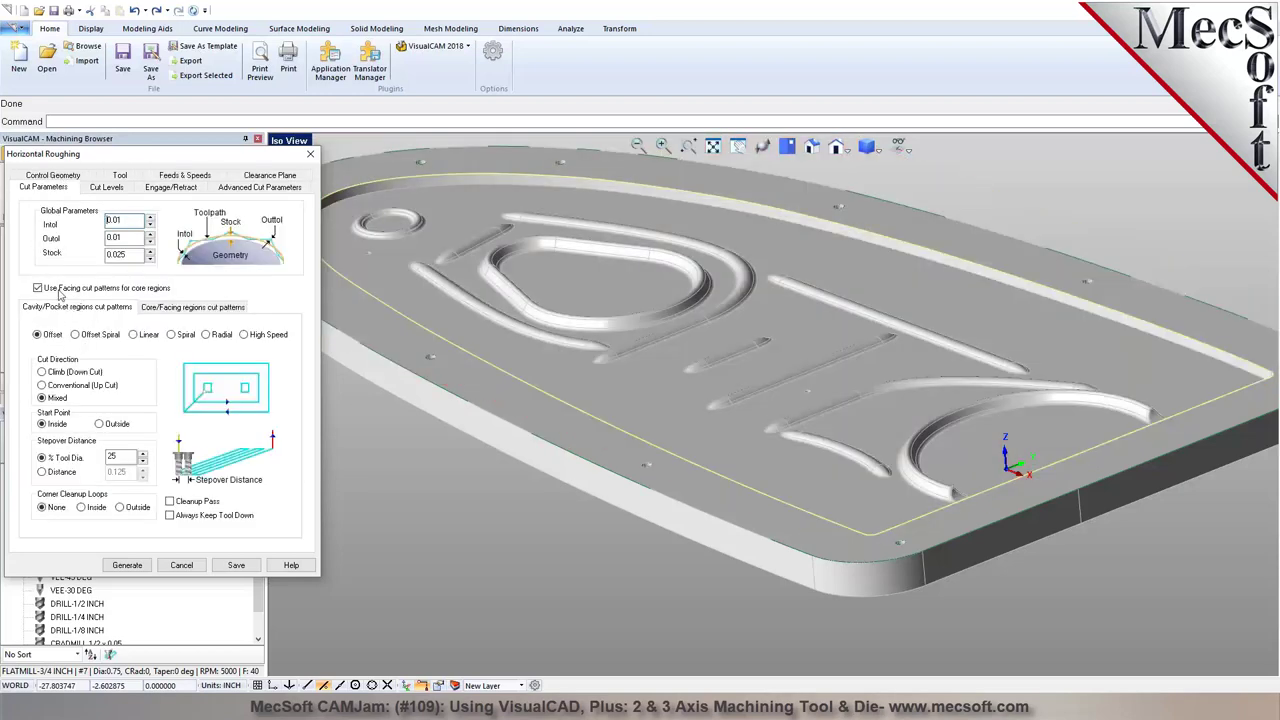
{"action": "mouse_move", "coordinate": [63, 290]}
{"action": "left_click", "coordinate": [243, 335]}
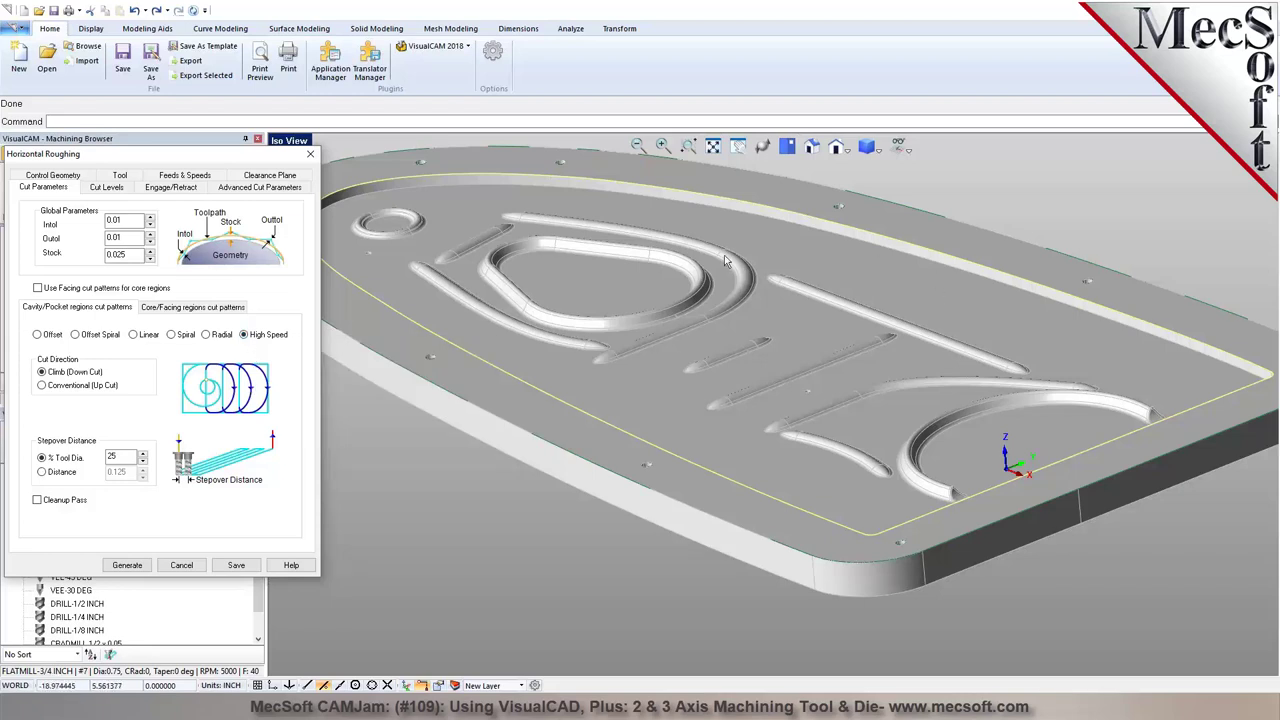
{"action": "left_click", "coordinate": [50, 335]}
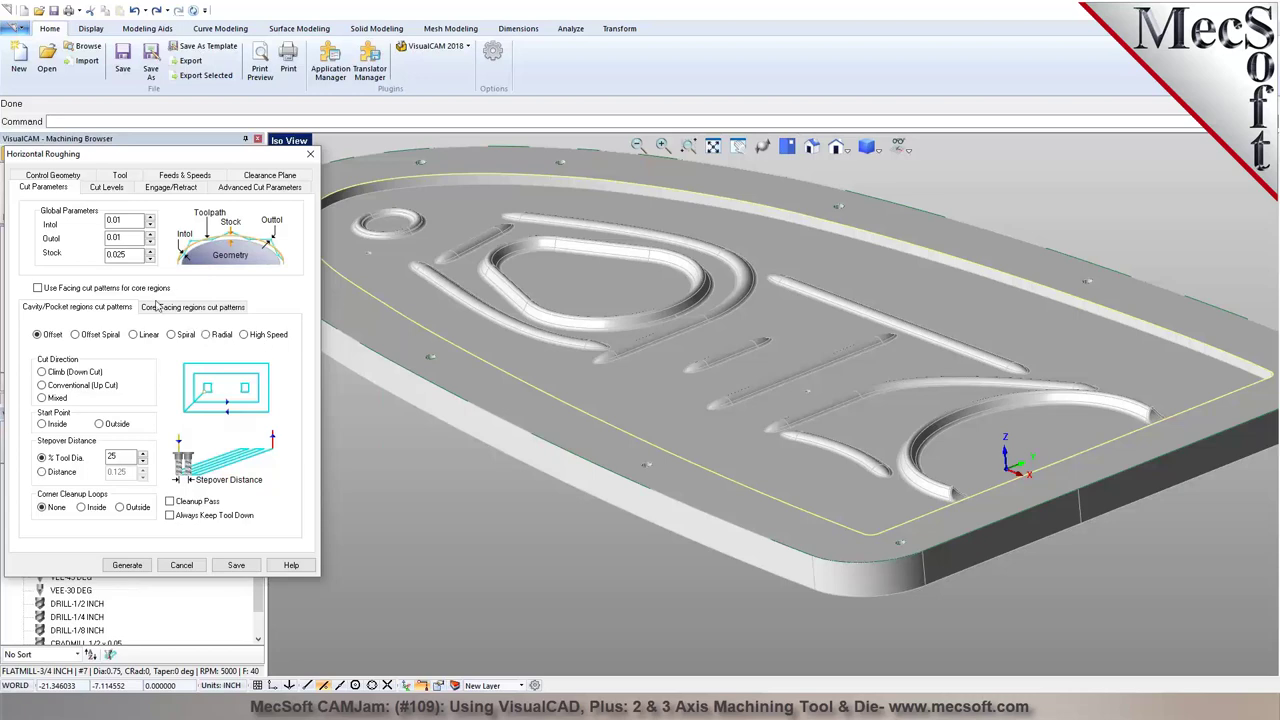
Change the roughing stepover percentage and set the stepdown to 40% of the tool diameter
{"action": "left_click", "coordinate": [97, 191]}
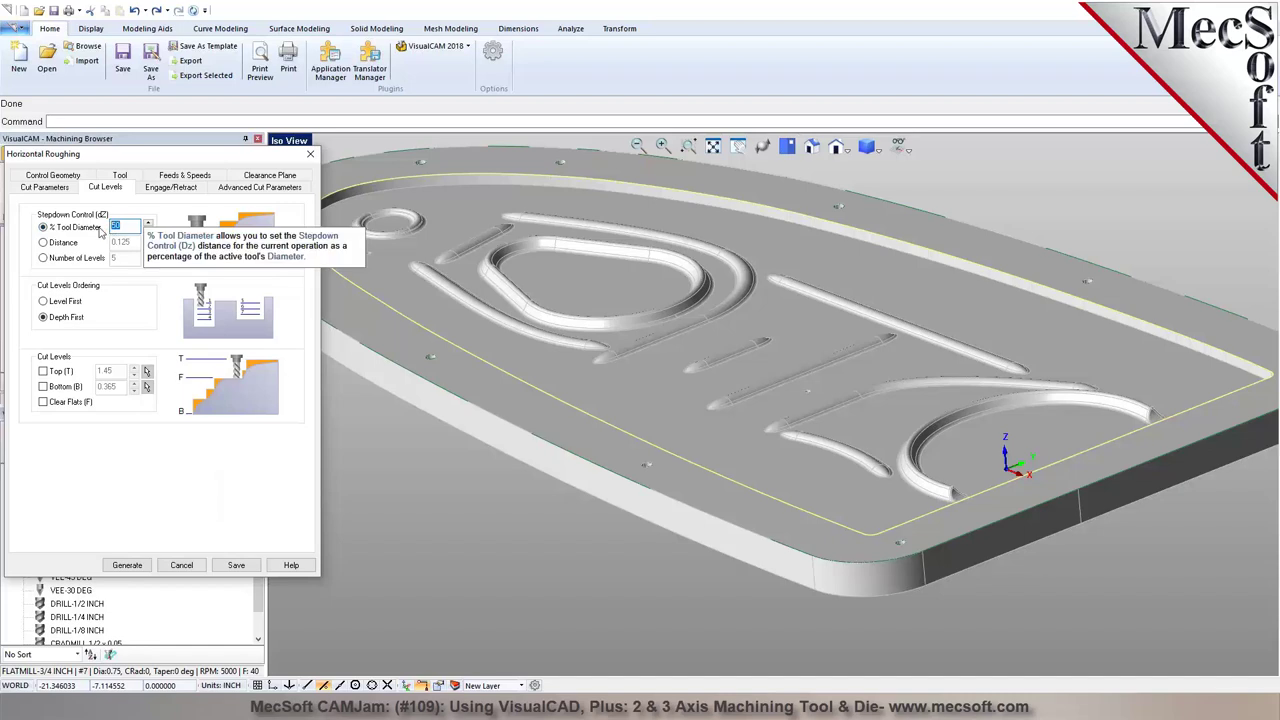
{"action": "left_click", "coordinate": [55, 189]}
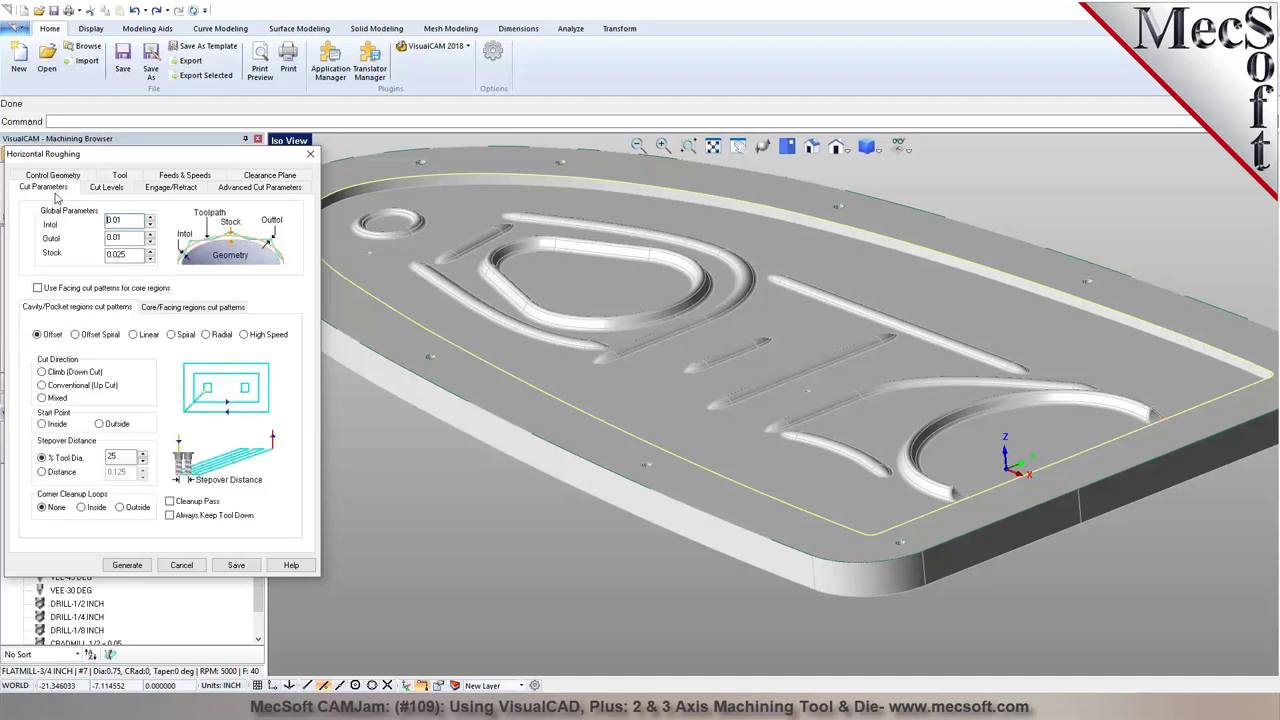
{"action": "left_click_drag", "start_coordinate": [119, 457], "coordinate": [92, 458]}
{"action": "type", "text": "4"}
{"action": "left_click", "coordinate": [106, 187]}
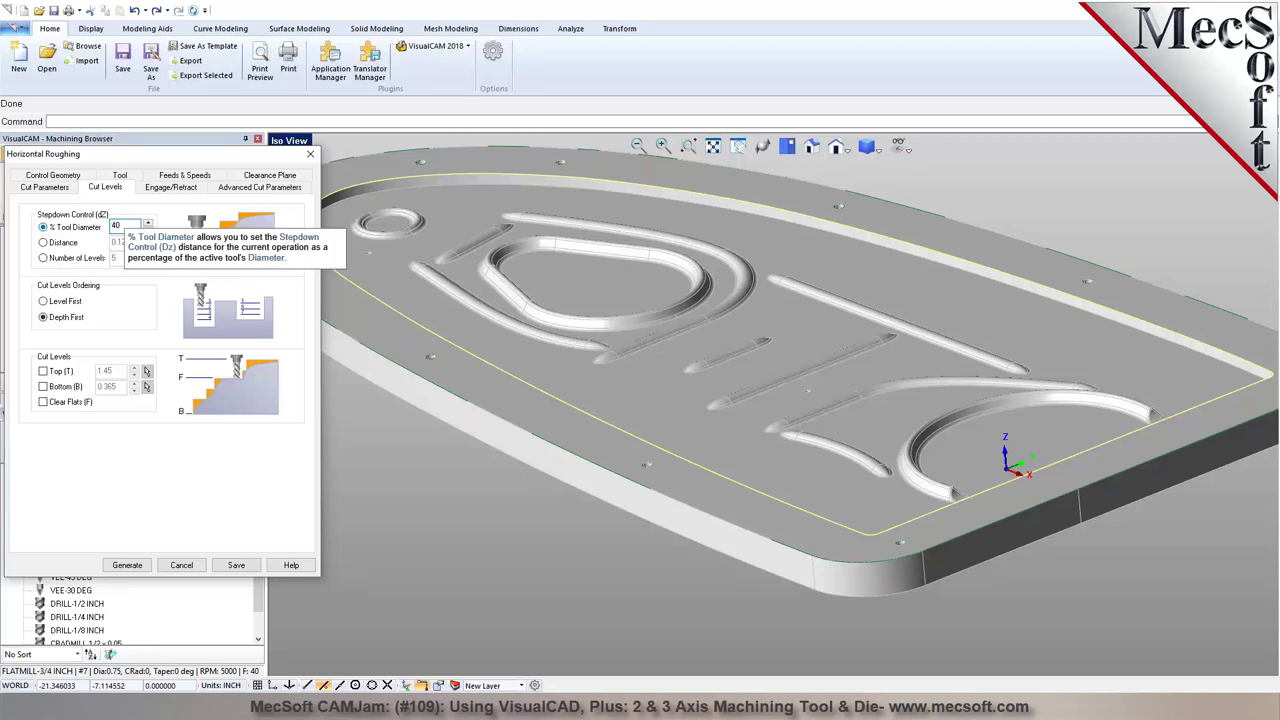
Use a Helix ramp for engaging in material, with radius 0.125, height 0.2 and angle 5
{"action": "left_click", "coordinate": [158, 186]}
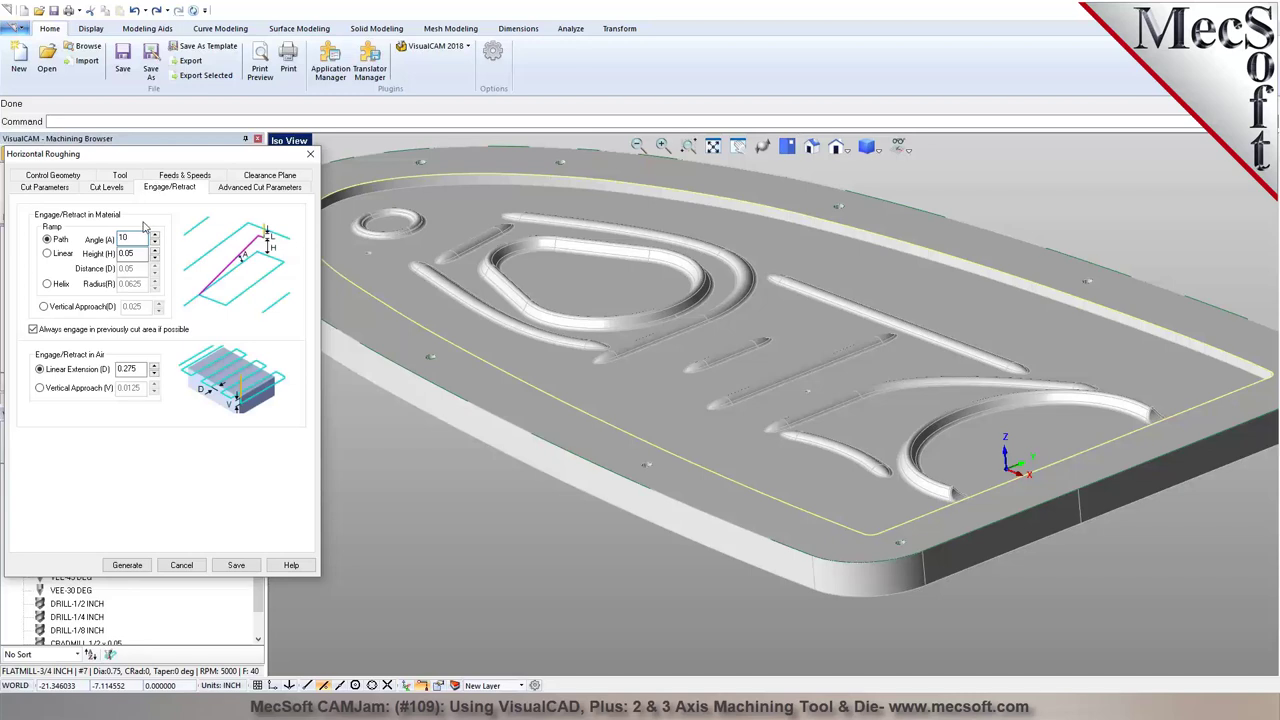
{"action": "left_click", "coordinate": [62, 285]}
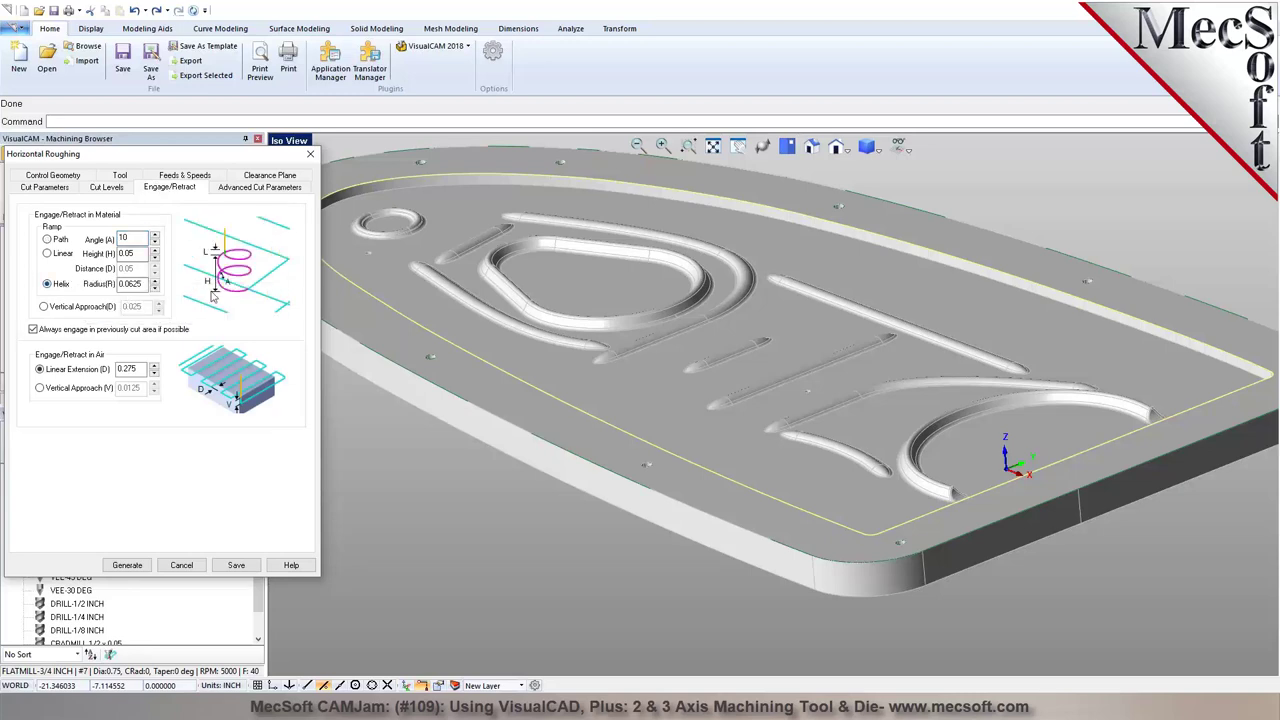
{"action": "double_click", "coordinate": [131, 284]}
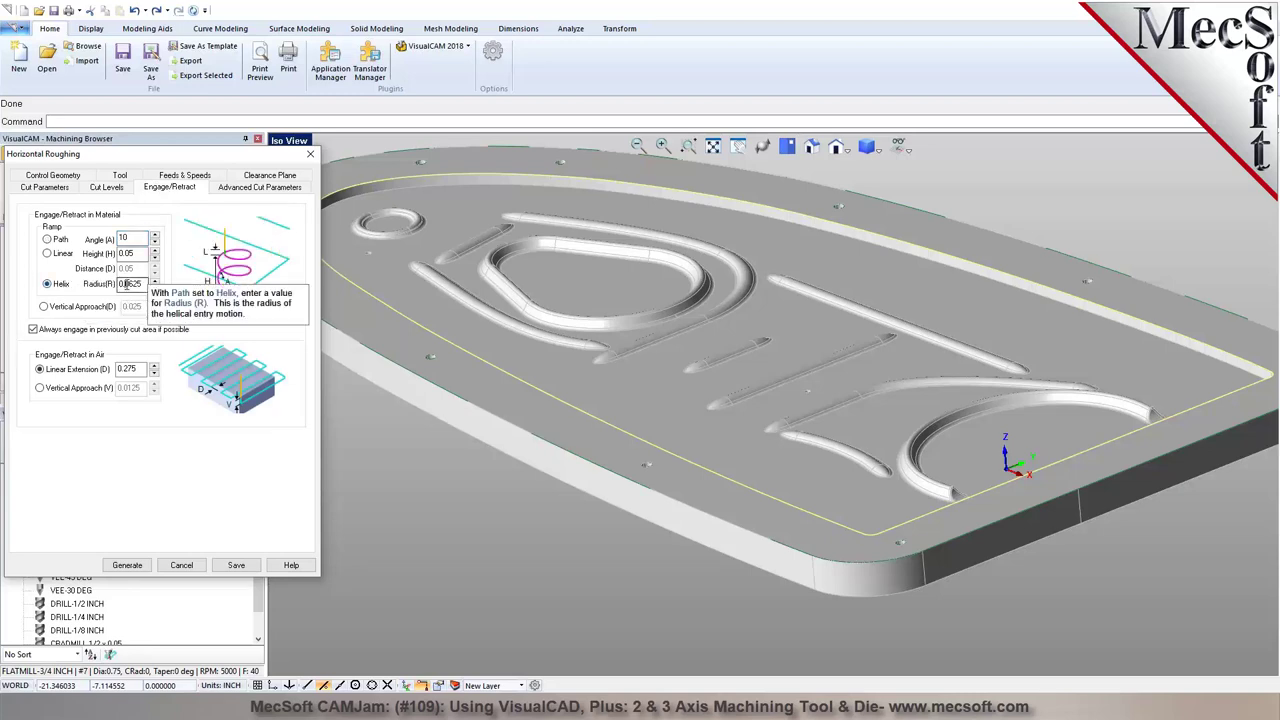
{"action": "type", "text": "0.12"}
{"action": "double_click", "coordinate": [127, 254]}
{"action": "key", "text": "BackSpace"}
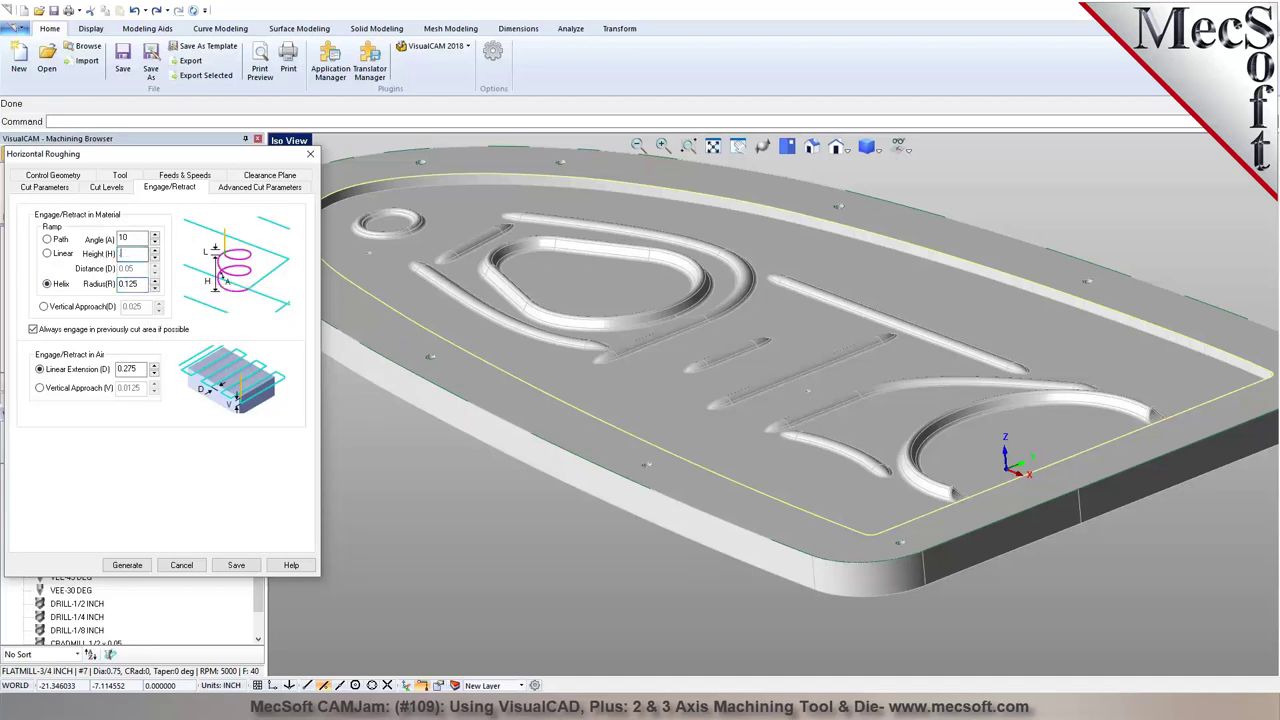
{"action": "double_click", "coordinate": [128, 238]}
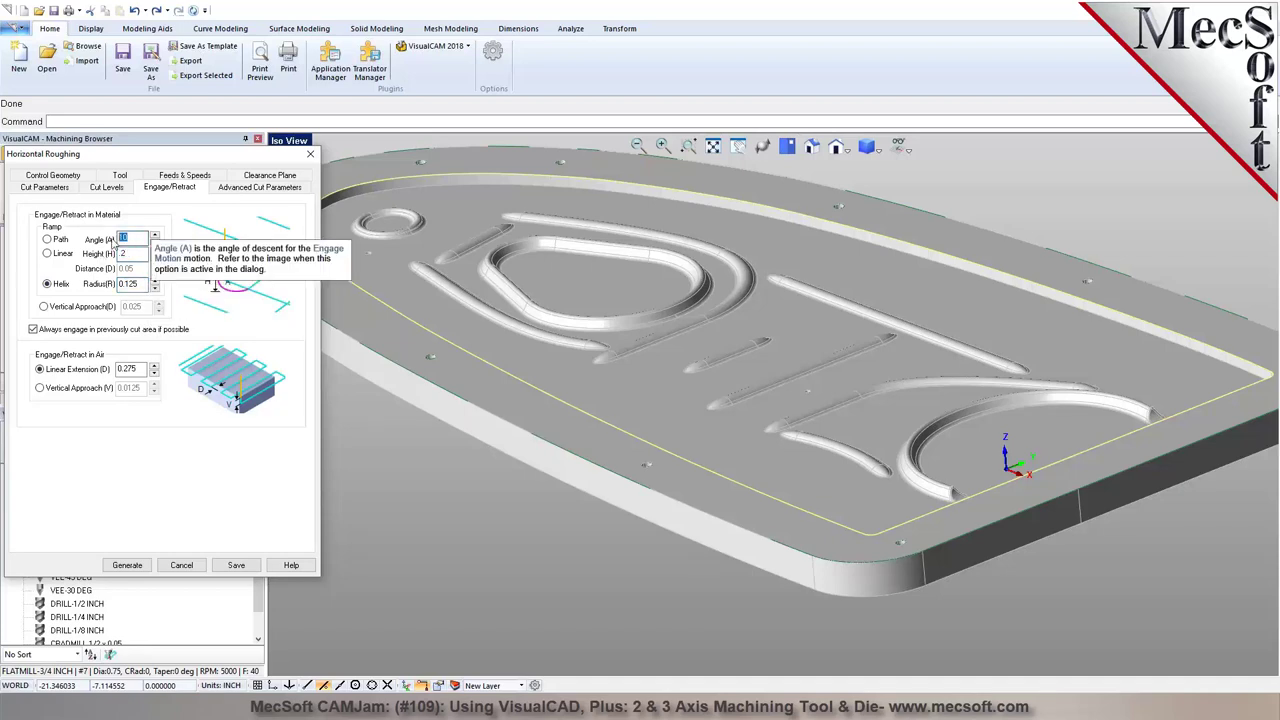
{"action": "type", "text": "5"}
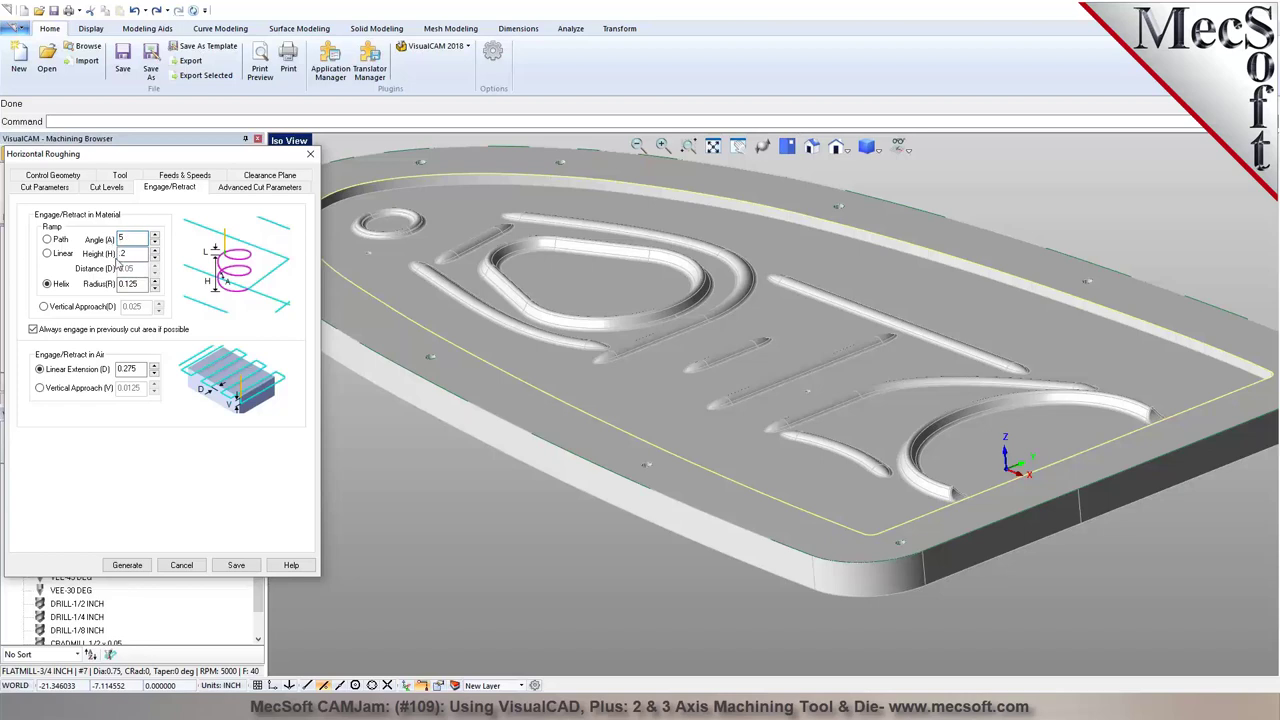
Set the arc fitting tolerance to 0.02 and generate the Horizontal Roughing toolpath
{"action": "left_click", "coordinate": [259, 187]}
{"action": "double_click", "coordinate": [127, 306]}
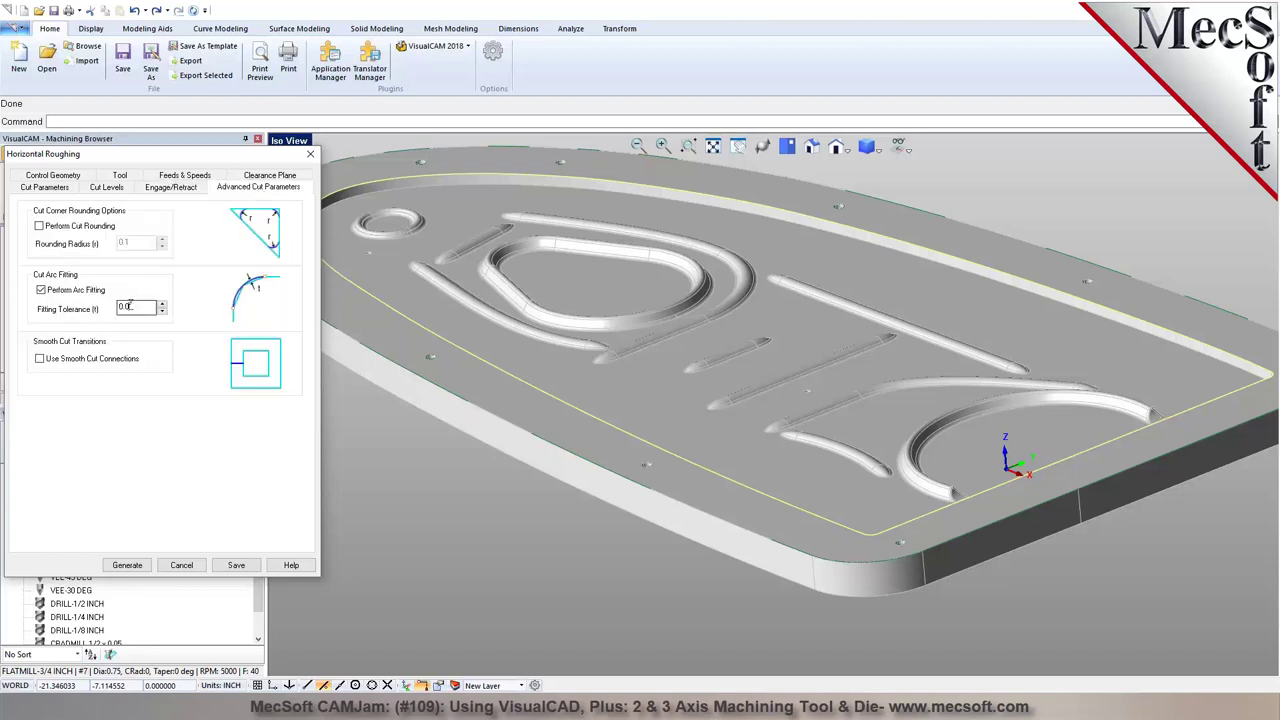
{"action": "type", "text": "0.02"}
{"action": "left_click", "coordinate": [168, 177]}
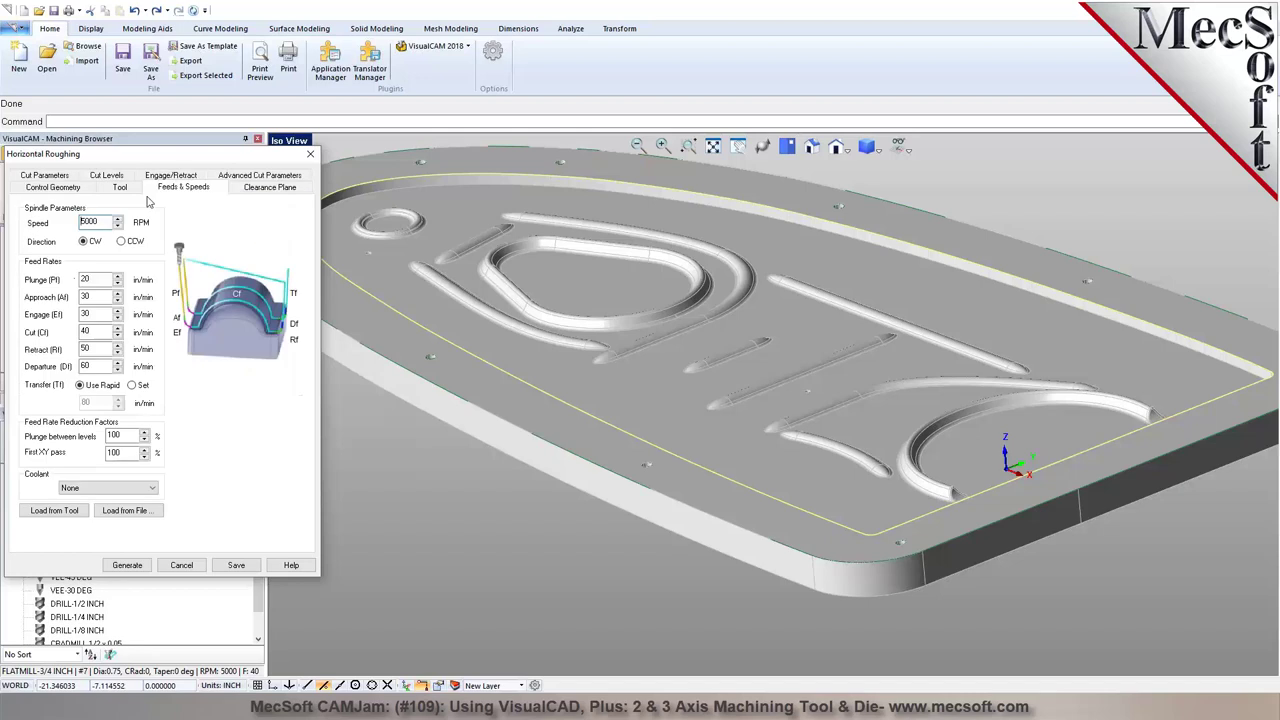
{"action": "left_click", "coordinate": [127, 565]}
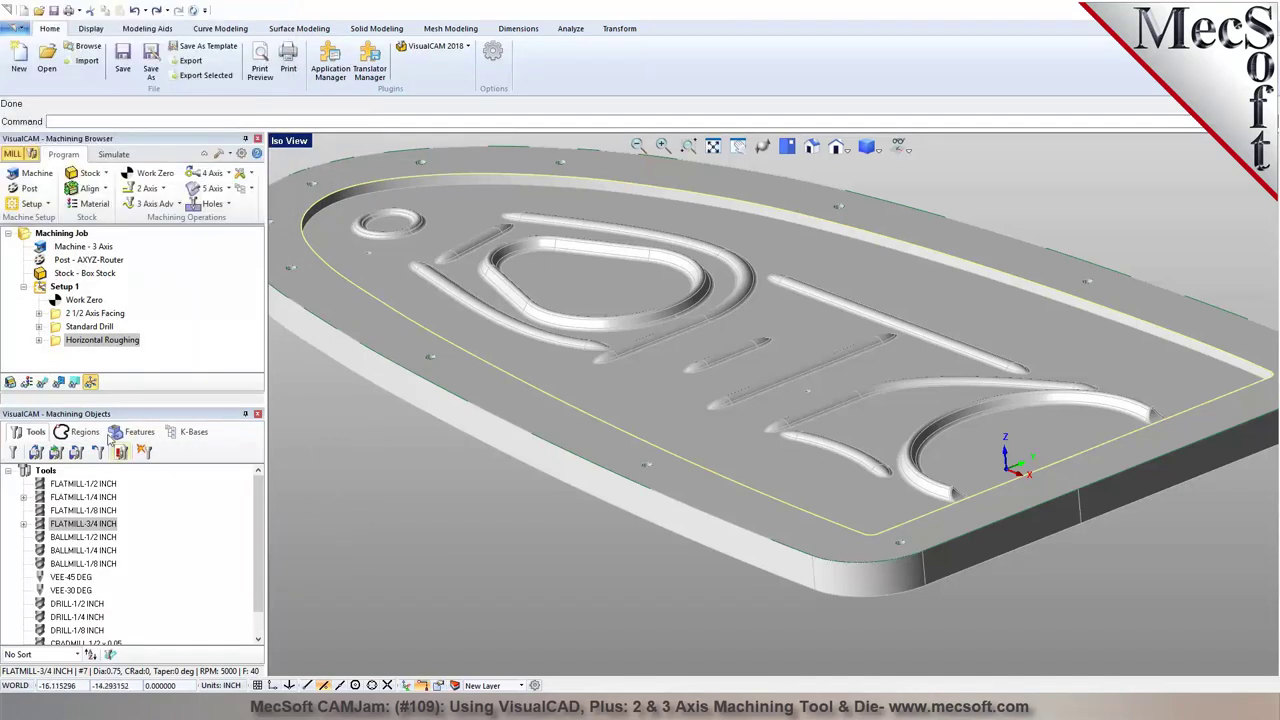
Display the Horizontal Roughing toolpath and inspect its passes and helical entries across the recess
{"action": "left_click", "coordinate": [42, 382]}
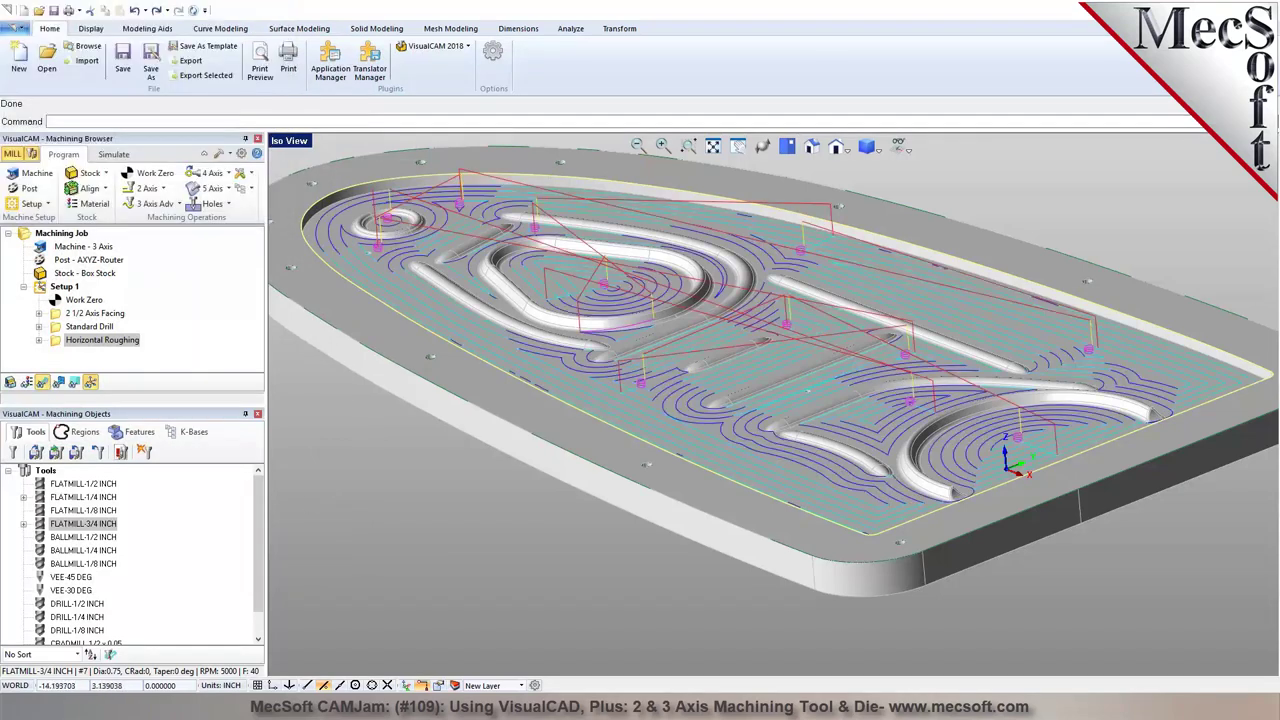
{"action": "scroll", "coordinate": [770, 315], "scroll_direction": "up", "scroll_amount": 5}
{"action": "scroll", "coordinate": [770, 315], "scroll_direction": "down", "scroll_amount": 5}
{"action": "mouse_move", "coordinate": [770, 315]}
{"action": "right_mouse_down"}
{"action": "mouse_move", "coordinate": [765, 340]}
{"action": "mouse_move", "coordinate": [762, 300]}
{"action": "mouse_move", "coordinate": [768, 316]}
{"action": "right_mouse_up"}
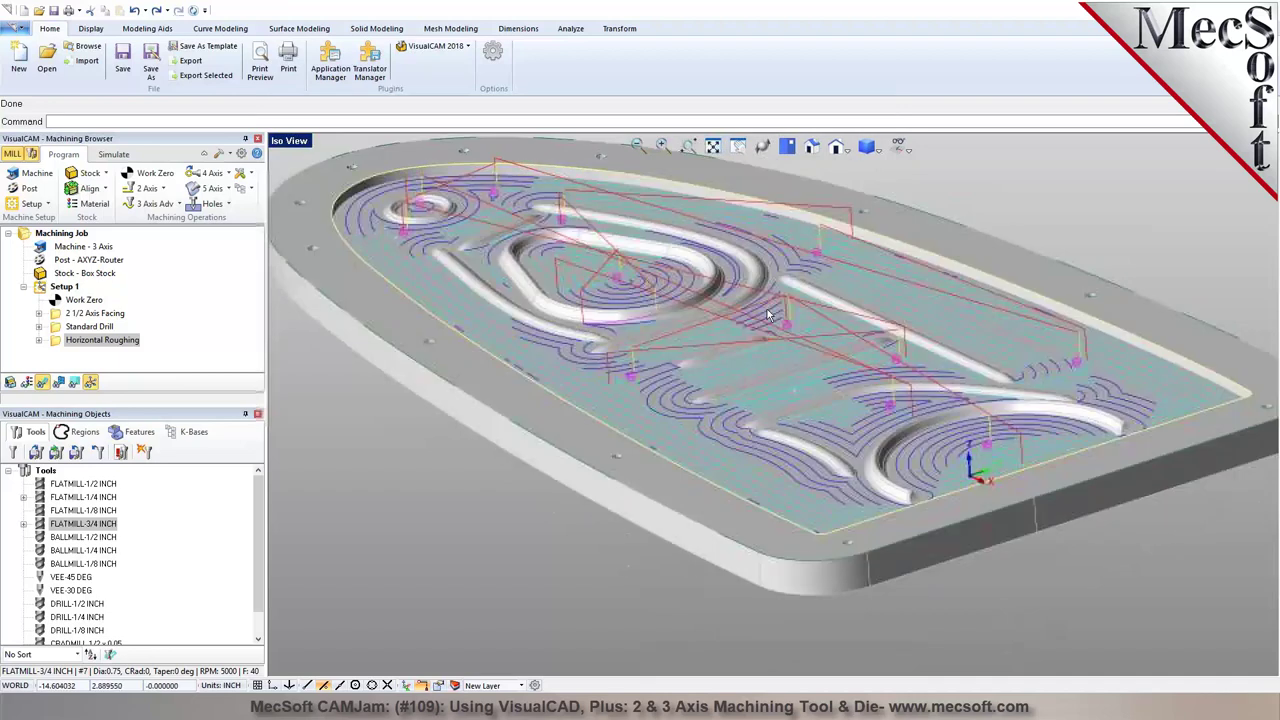
{"action": "scroll", "coordinate": [459, 242], "scroll_direction": "up", "scroll_amount": 3}
{"action": "scroll", "coordinate": [457, 242], "scroll_direction": "up", "scroll_amount": 1}
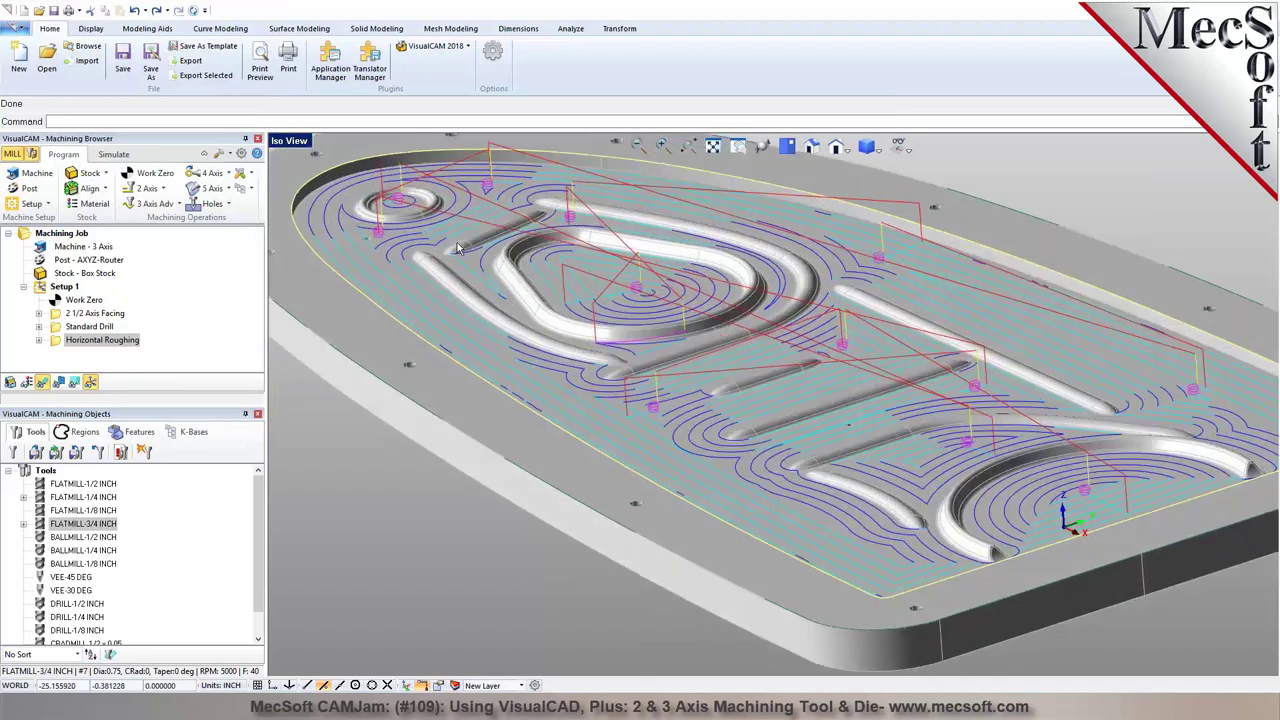
{"action": "scroll", "coordinate": [457, 245], "scroll_direction": "up", "scroll_amount": 1}
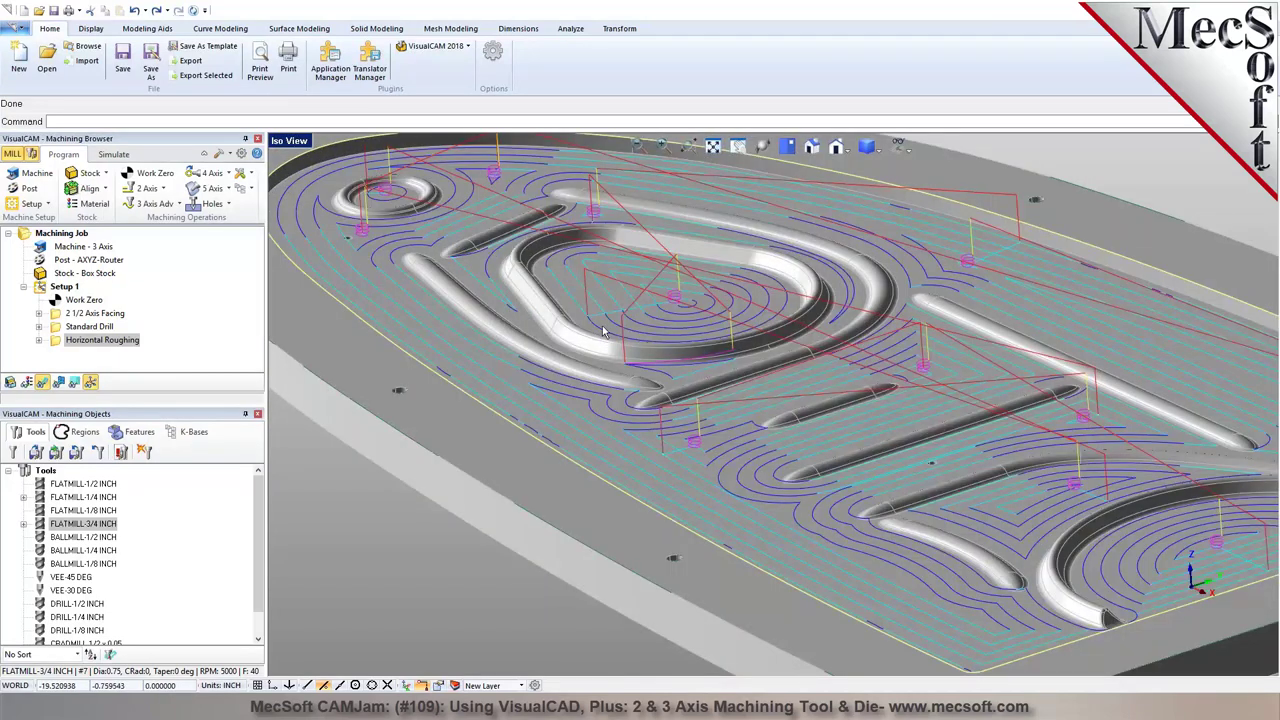
{"action": "scroll", "coordinate": [604, 333], "scroll_direction": "down", "scroll_amount": 3}
{"action": "scroll", "coordinate": [602, 330], "scroll_direction": "up", "scroll_amount": 3}
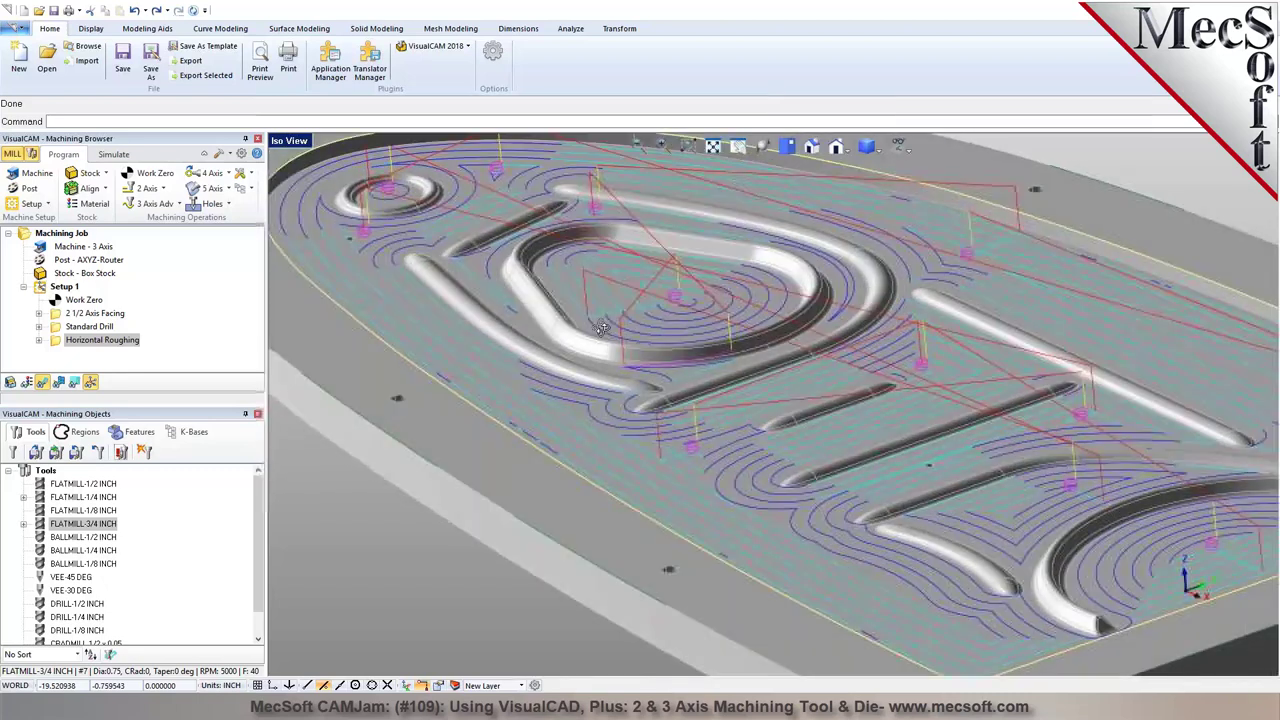
{"action": "double_click", "coordinate": [102, 340]}
{"action": "left_click", "coordinate": [105, 187]}
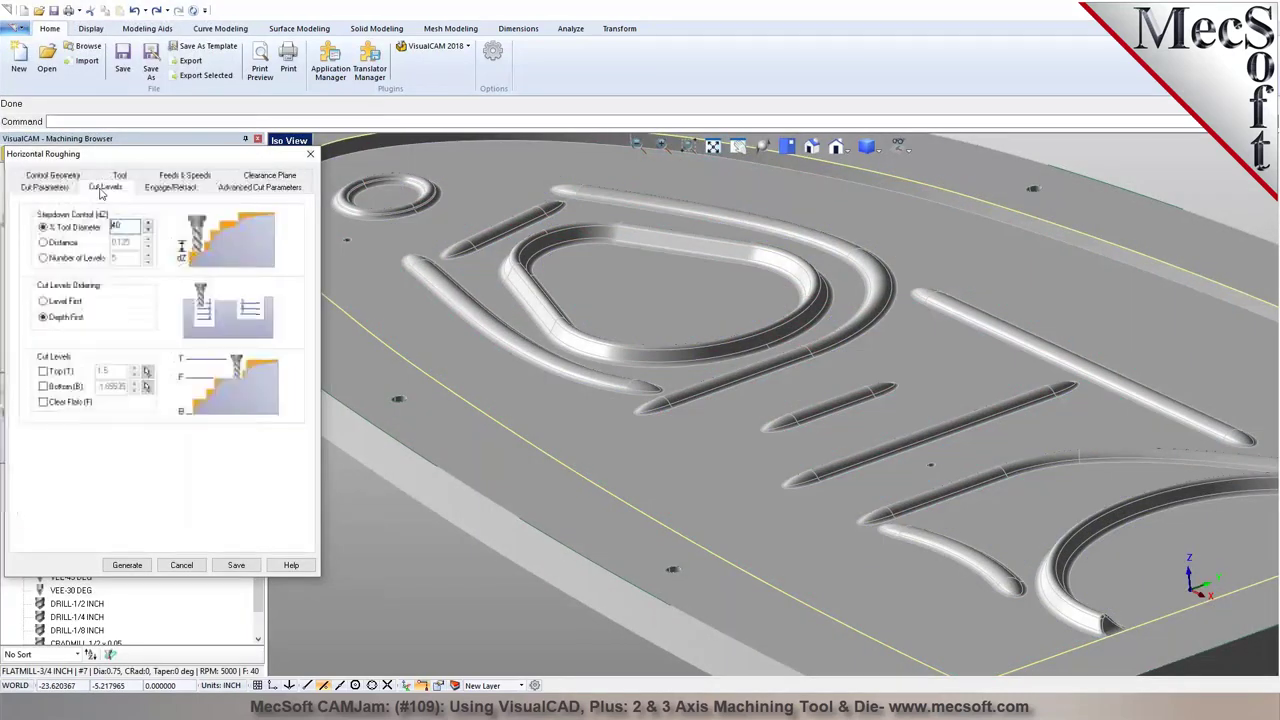
{"action": "left_click", "coordinate": [74, 243]}
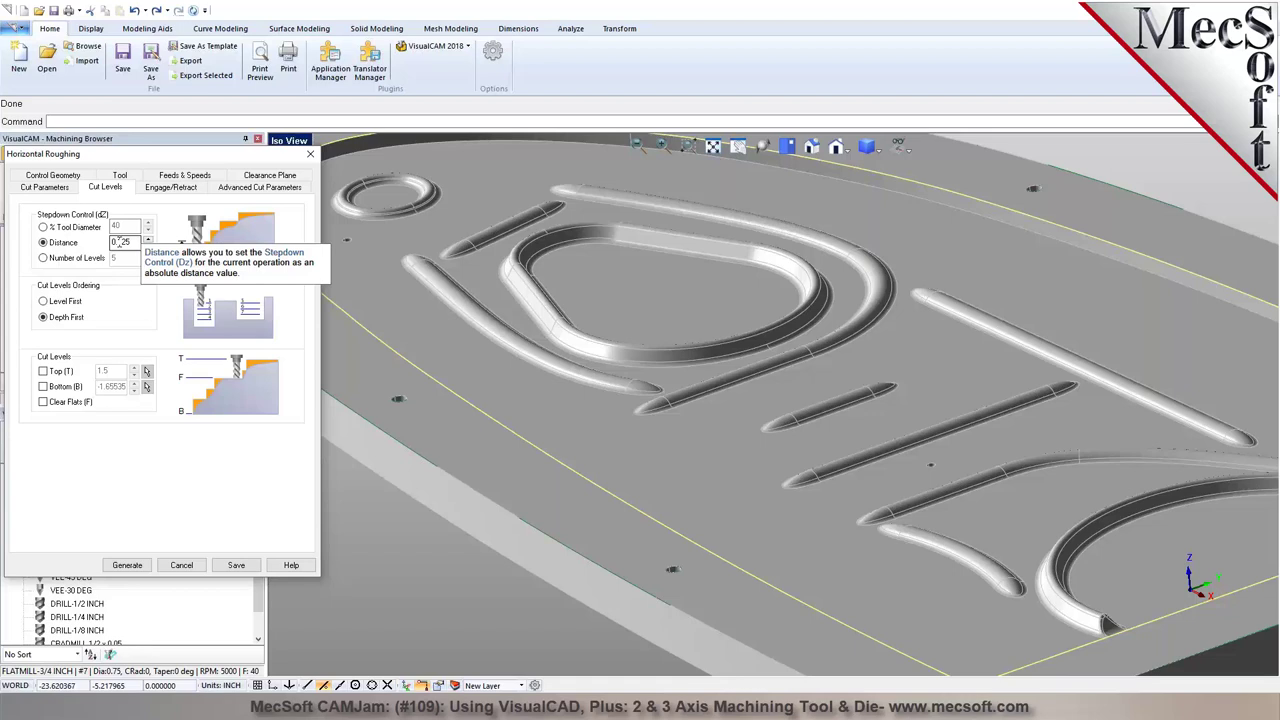
{"action": "left_click", "coordinate": [183, 563]}
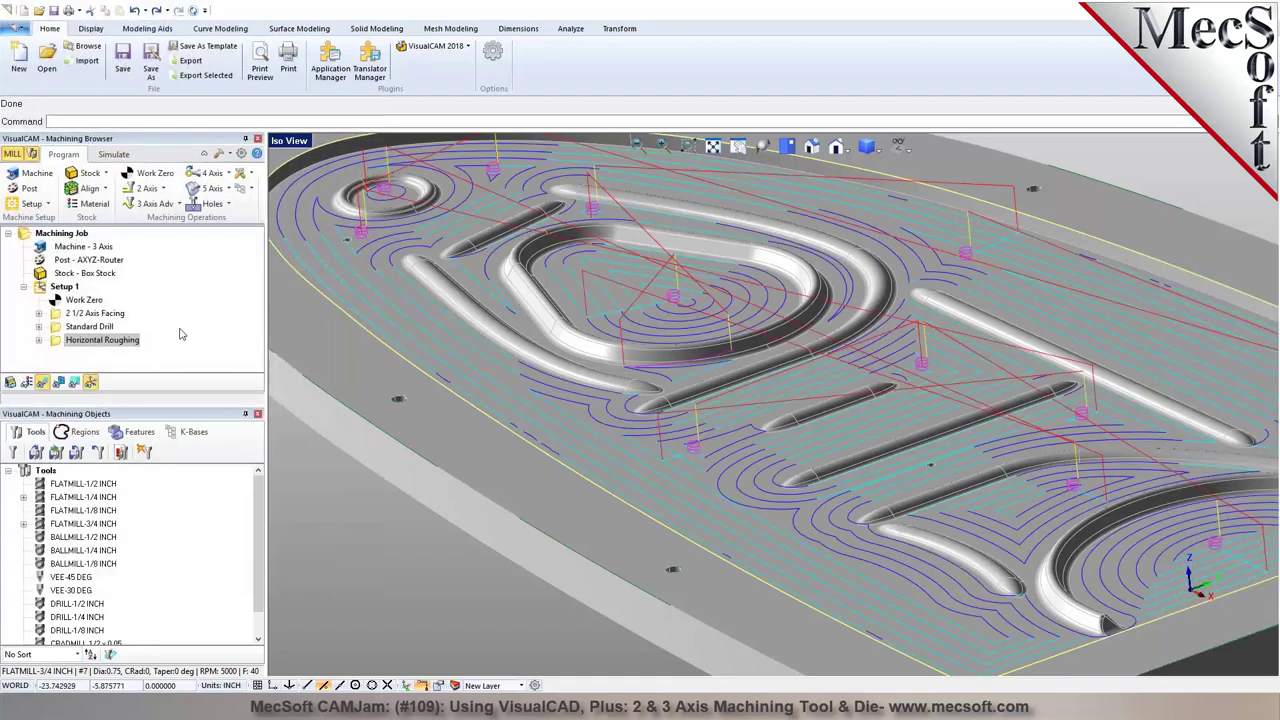
Create a 2 1/2 Axis Pocketing operation and remove all of its inherited machining regions
{"action": "left_click", "coordinate": [164, 189]}
{"action": "left_click", "coordinate": [239, 215]}
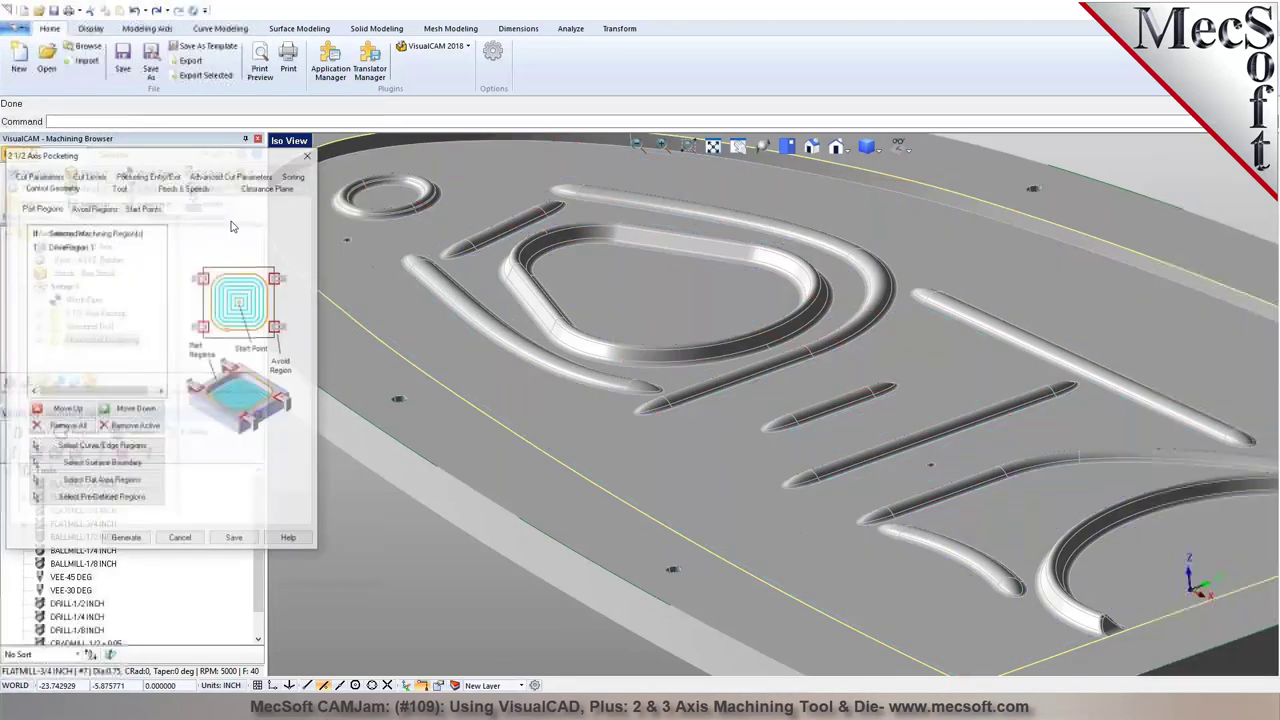
{"action": "left_click", "coordinate": [92, 431]}
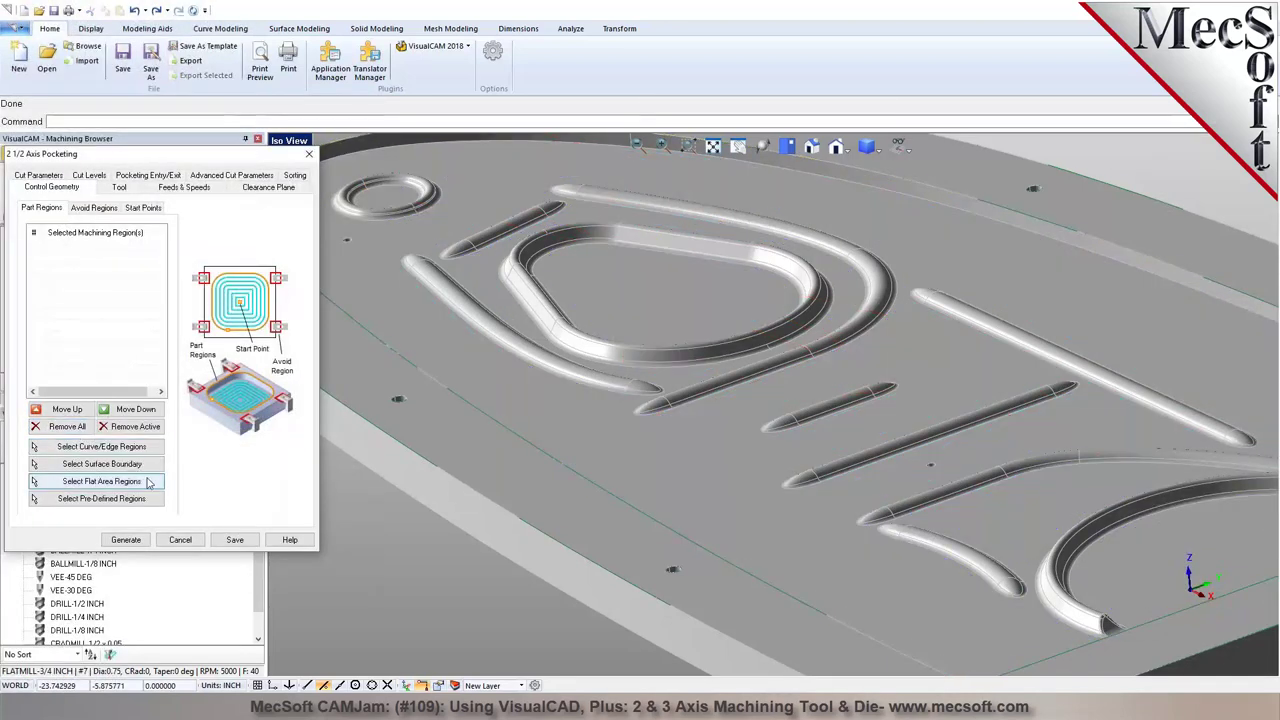
Select the main recess floor, the floor inside the teardrop-shaped ridge and the floor inside the small ring as flat area part regions
{"action": "left_click", "coordinate": [101, 481]}
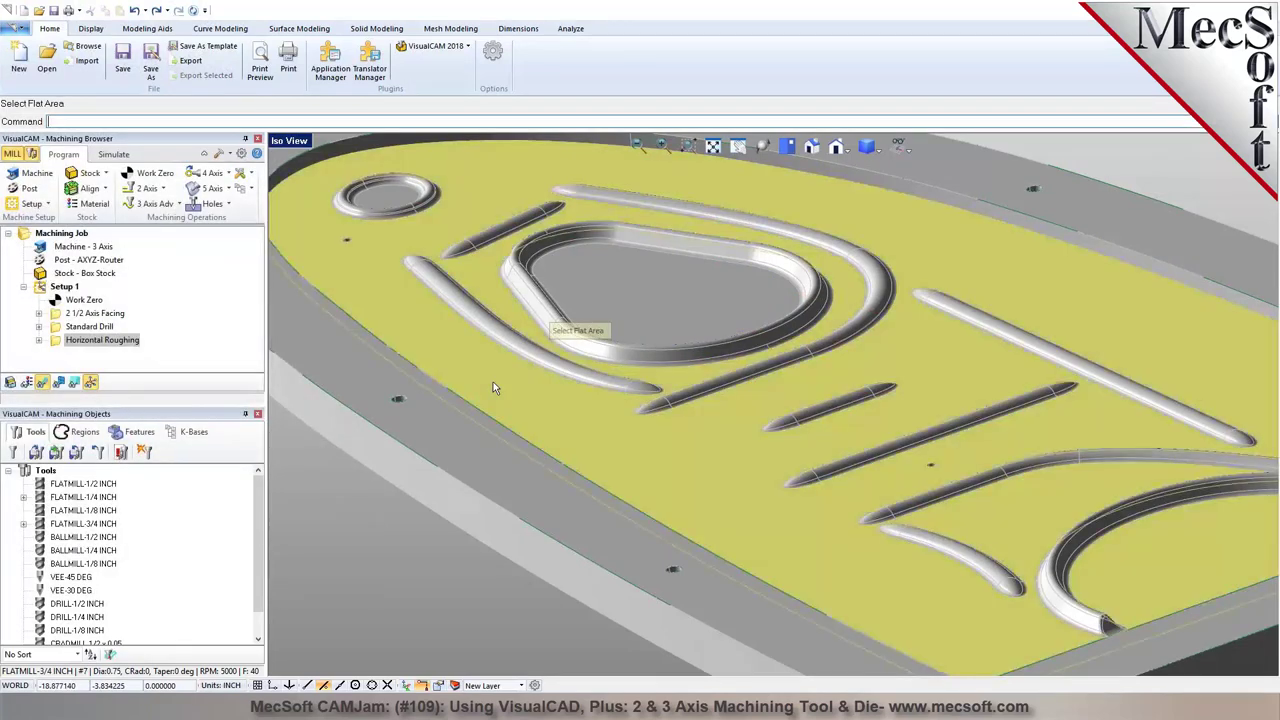
{"action": "left_click", "coordinate": [495, 384]}
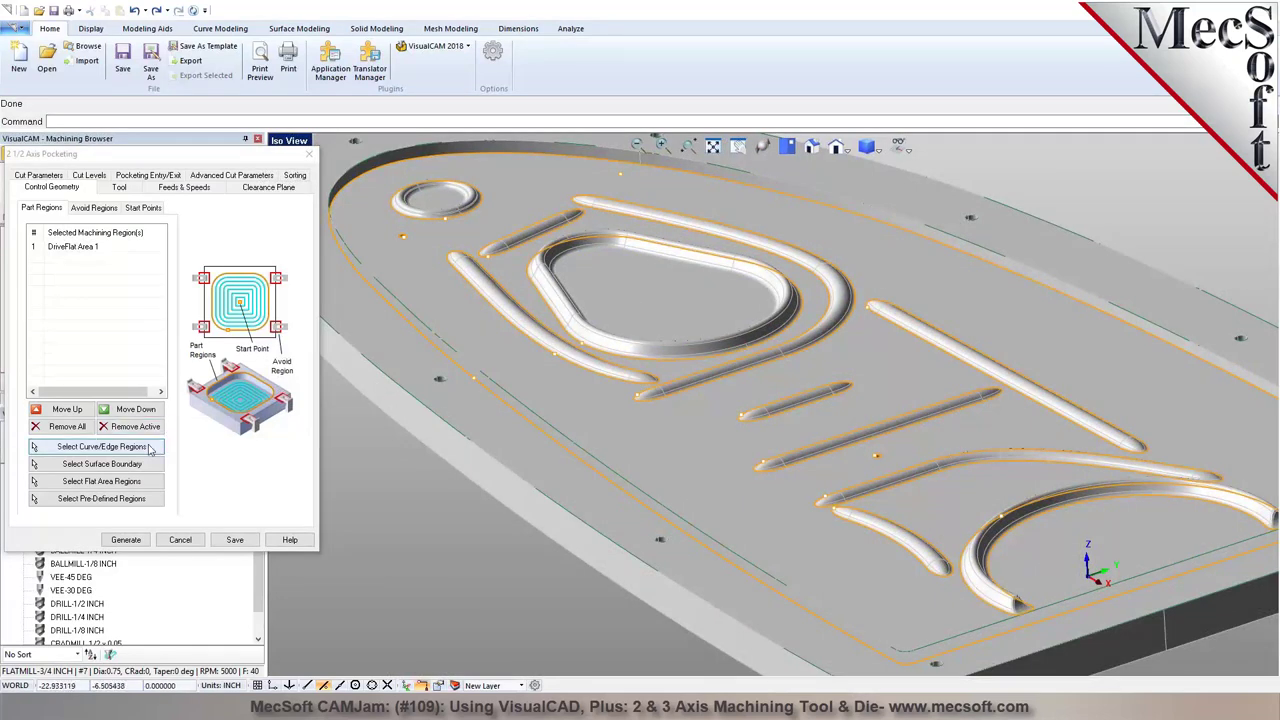
{"action": "left_click", "coordinate": [138, 483]}
{"action": "left_click", "coordinate": [600, 298]}
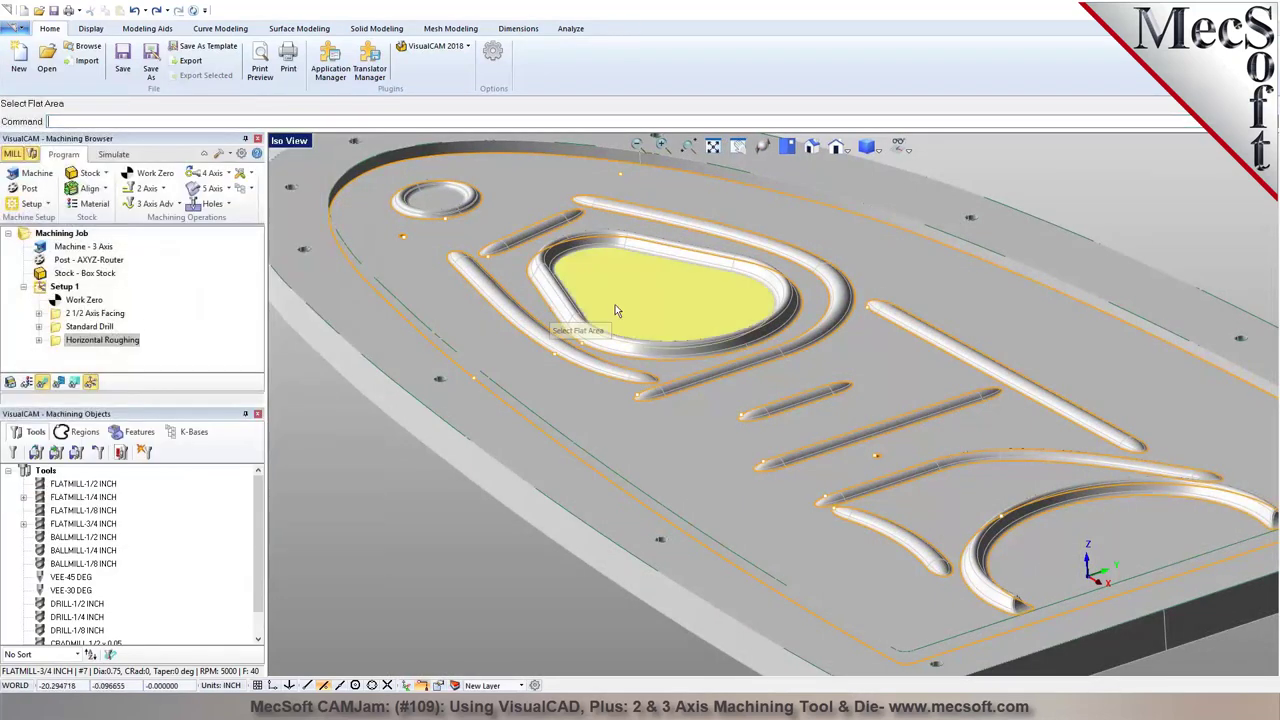
{"action": "left_click", "coordinate": [437, 200]}
{"action": "key", "text": "Return"}
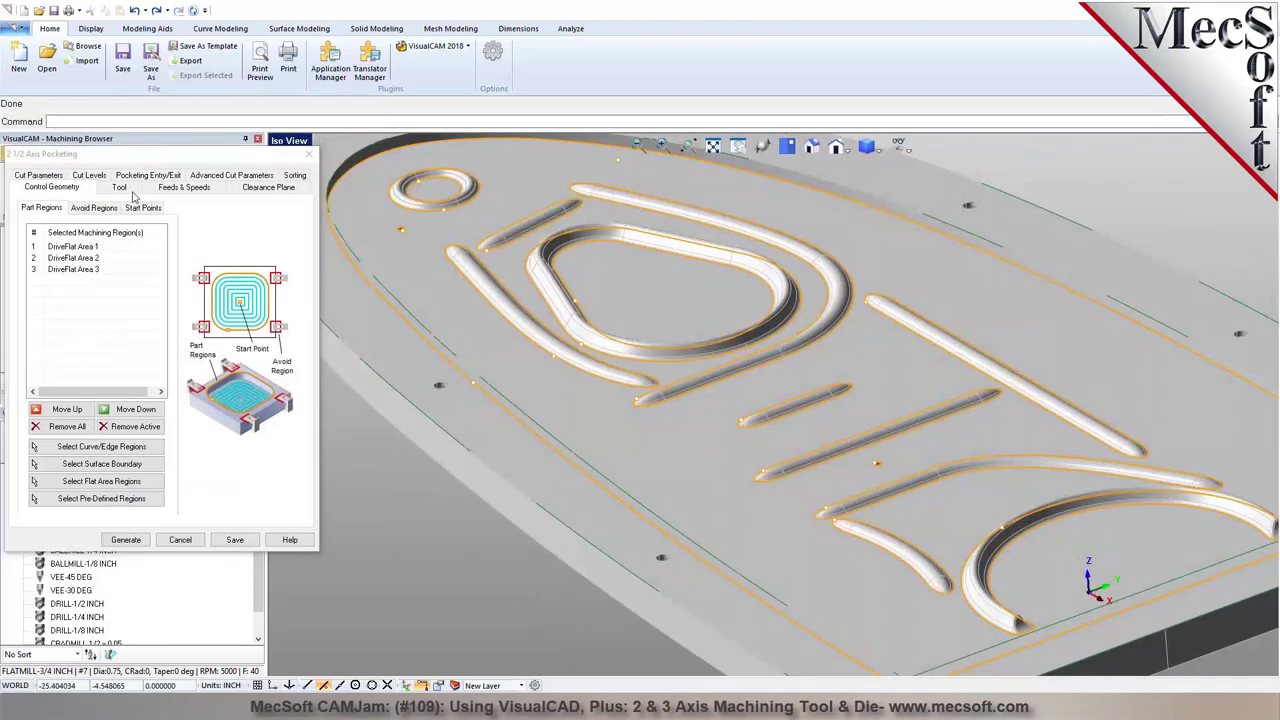
Review the pocketing operation's tool, stock allowance and stepover settings
{"action": "left_click", "coordinate": [124, 189]}
{"action": "left_click", "coordinate": [44, 176]}
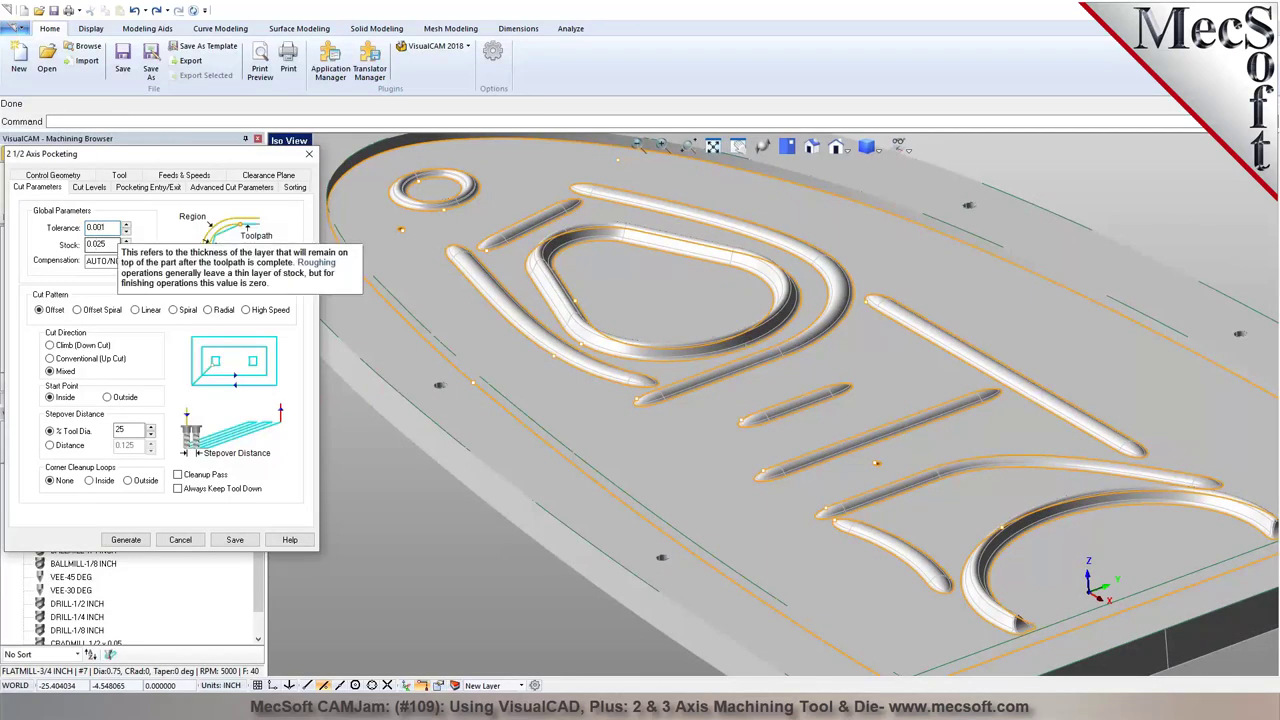
{"action": "left_click_drag", "start_coordinate": [95, 244], "coordinate": [107, 244]}
{"action": "left_click", "coordinate": [108, 245]}
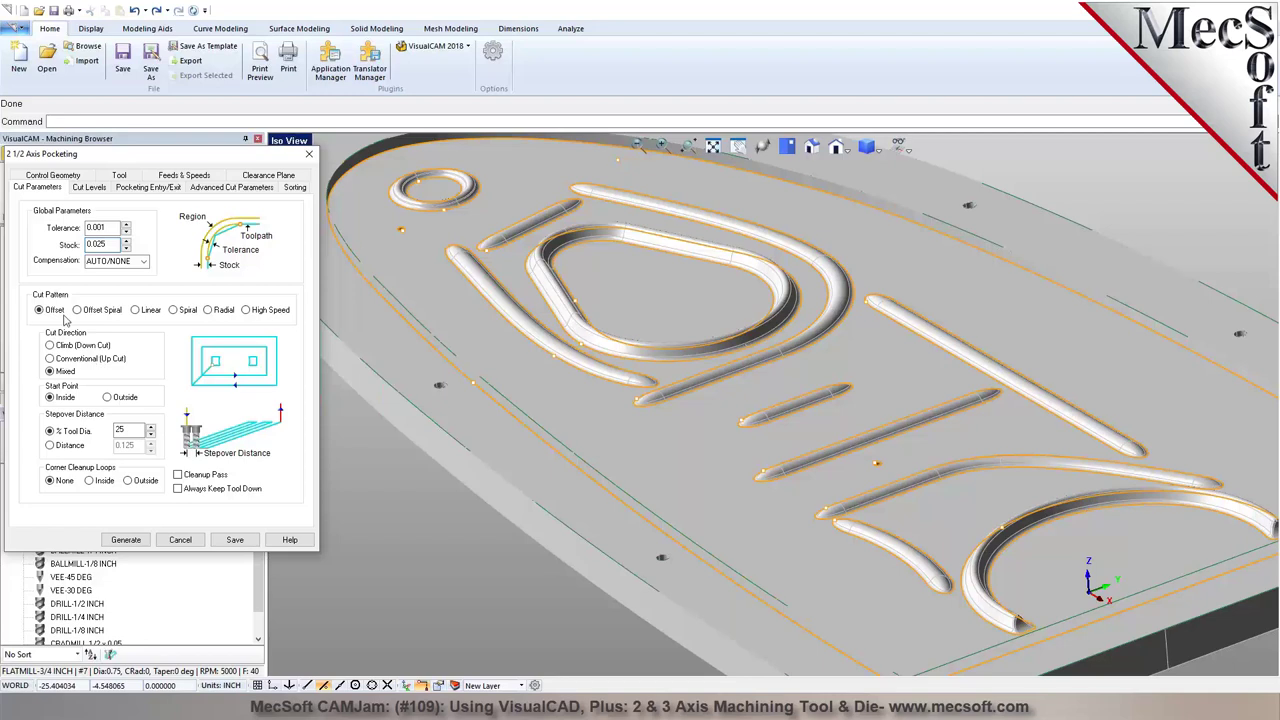
{"action": "double_click", "coordinate": [118, 429]}
Set the pocketing cut levels with a picked top of 1.45 and a 0.335 total cut depth picked from the recess's upper edge to its floor
{"action": "left_click", "coordinate": [90, 188]}
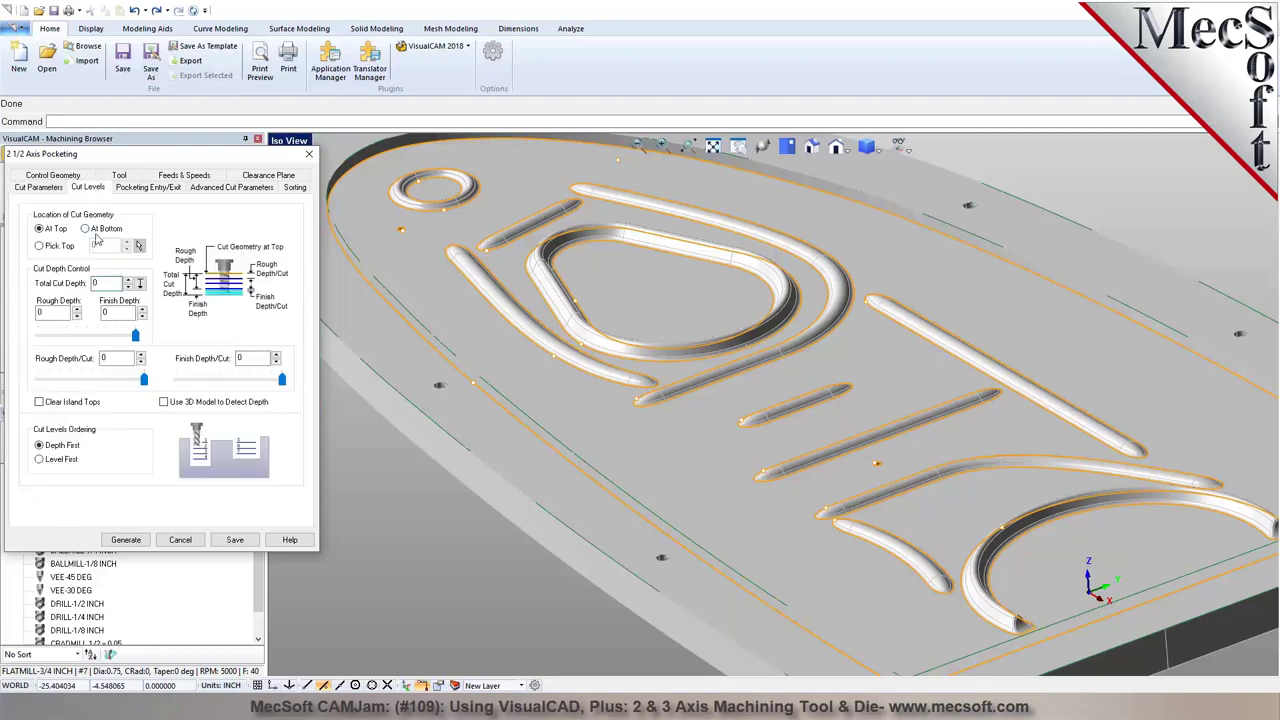
{"action": "left_click", "coordinate": [309, 153]}
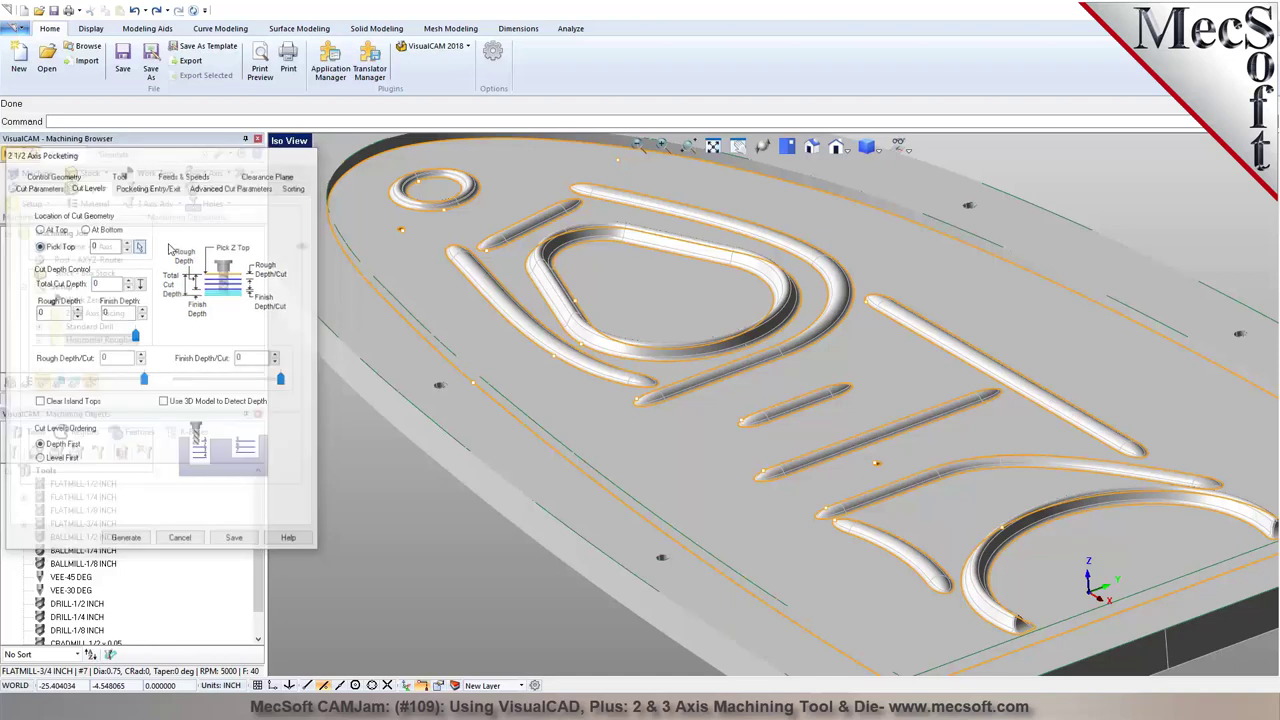
{"action": "scroll", "coordinate": [1022, 275], "scroll_direction": "up", "scroll_amount": 4}
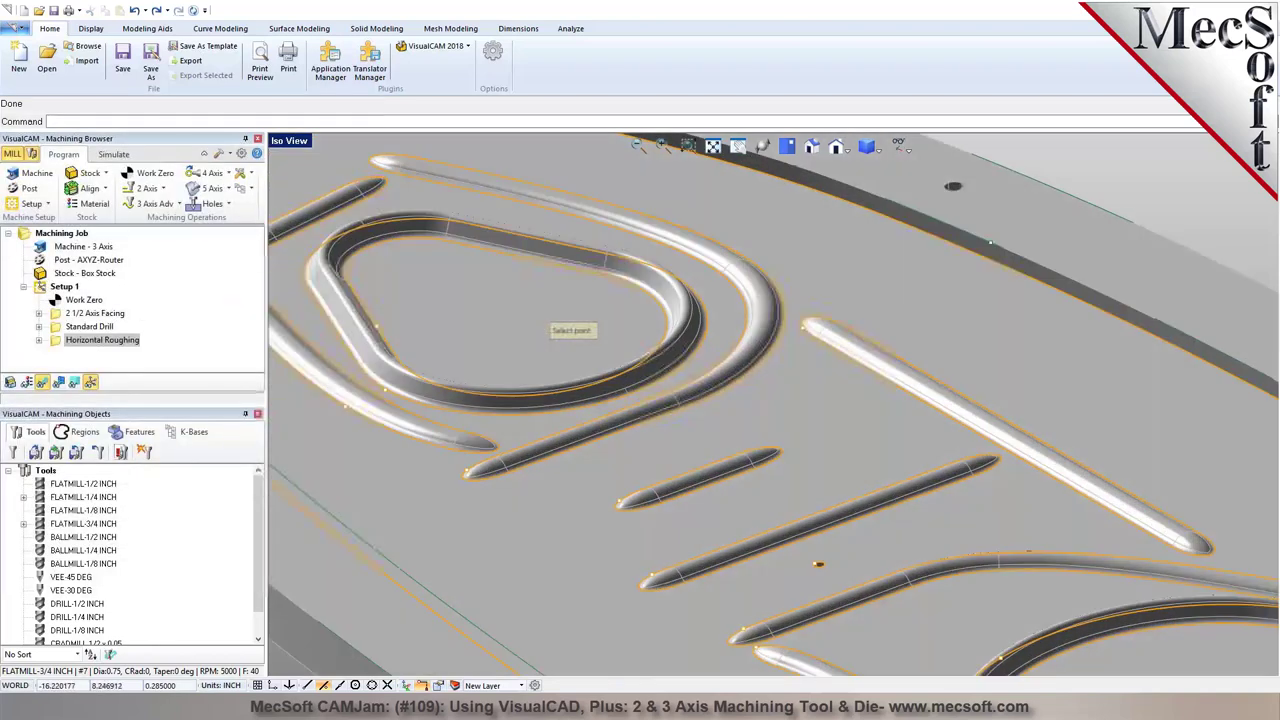
{"action": "double_click", "coordinate": [102, 340]}
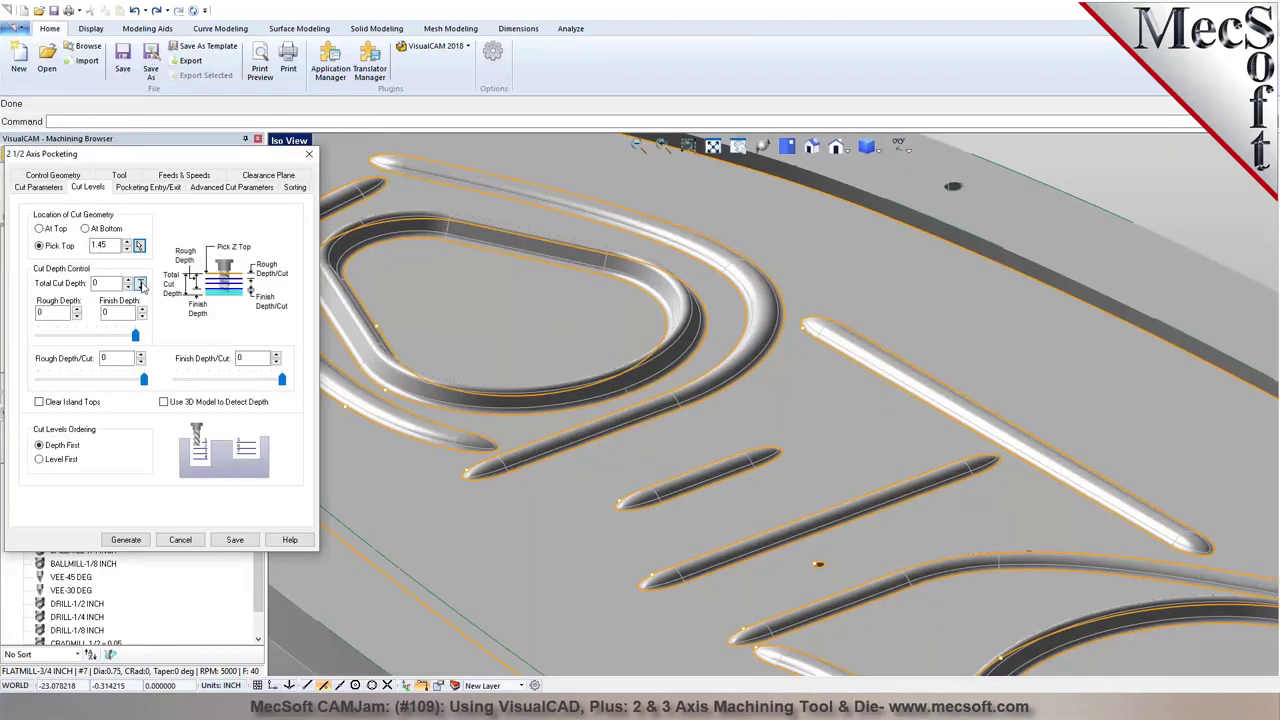
{"action": "left_click", "coordinate": [140, 284]}
{"action": "left_click", "coordinate": [820, 176]}
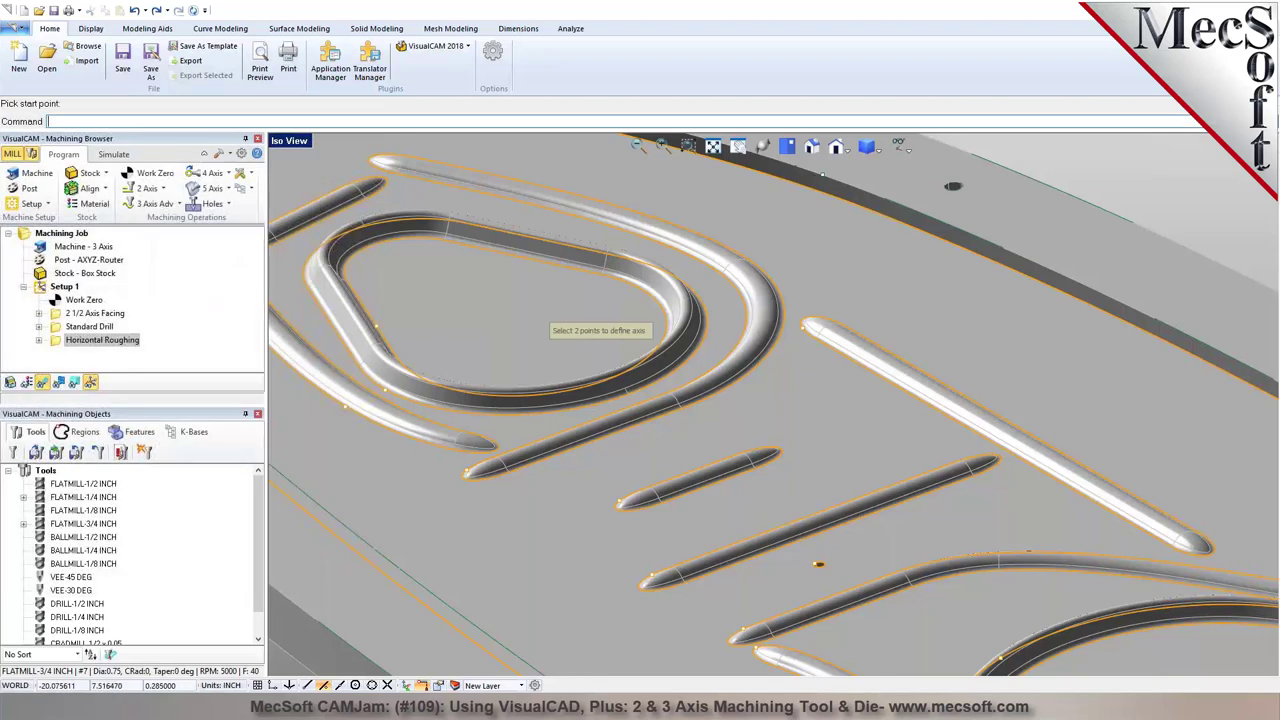
{"action": "left_click", "coordinate": [832, 204]}
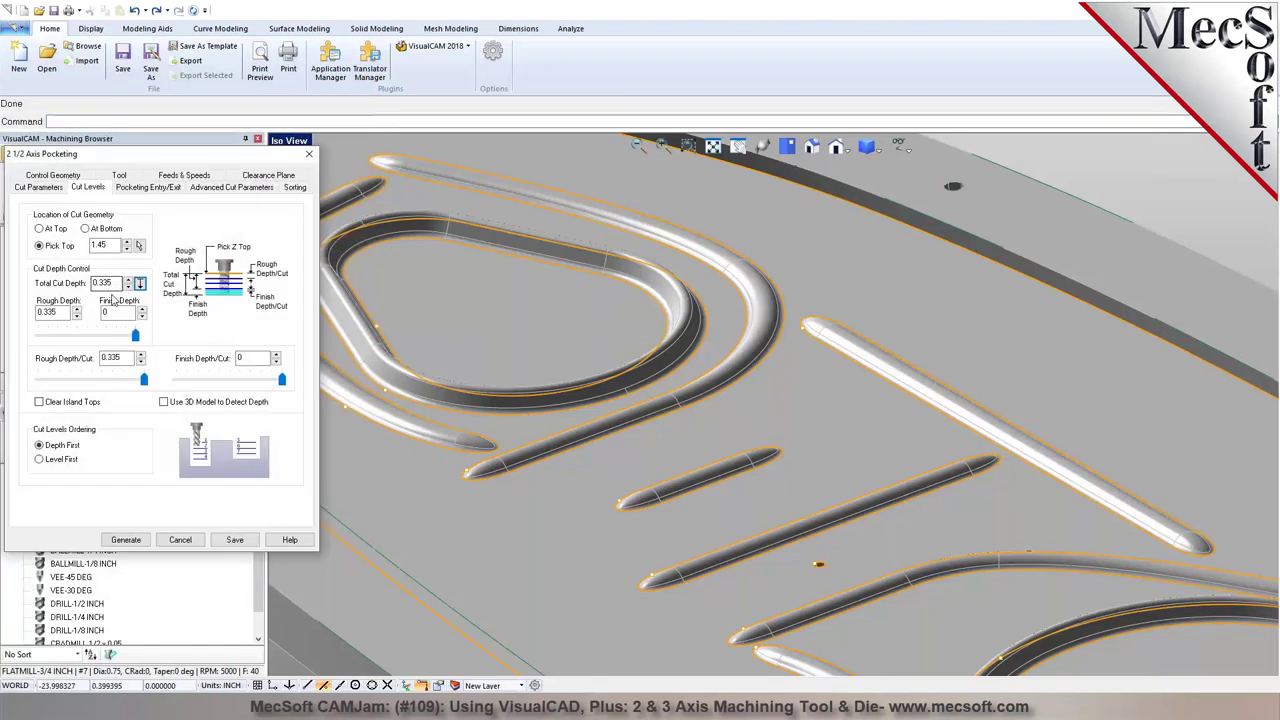
{"action": "mouse_move", "coordinate": [118, 358]}
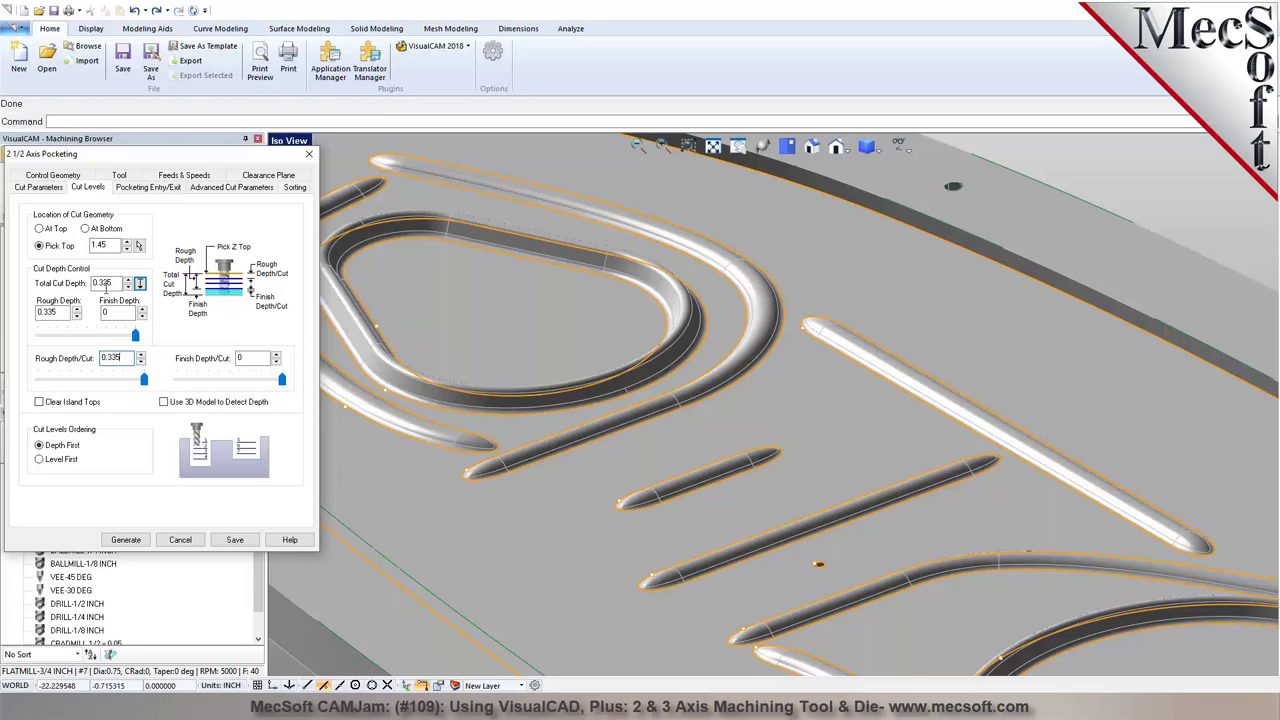
{"action": "mouse_move", "coordinate": [128, 284]}
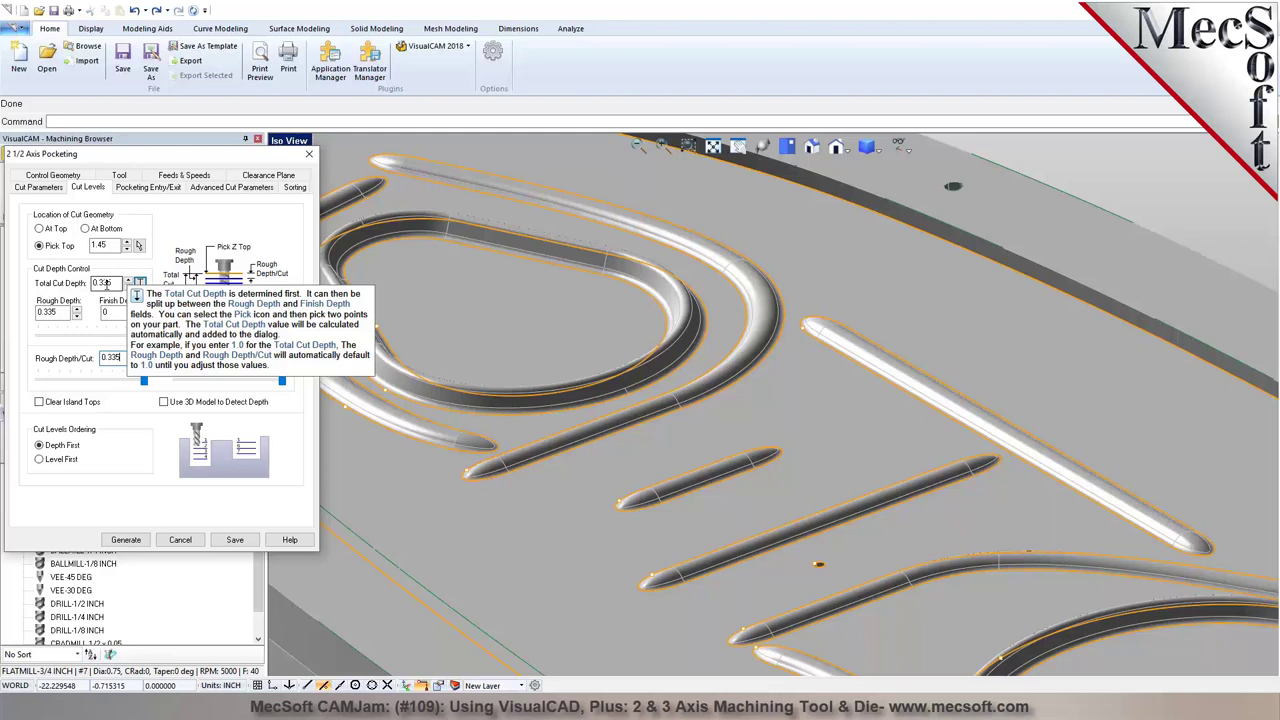
{"action": "double_click", "coordinate": [112, 357]}
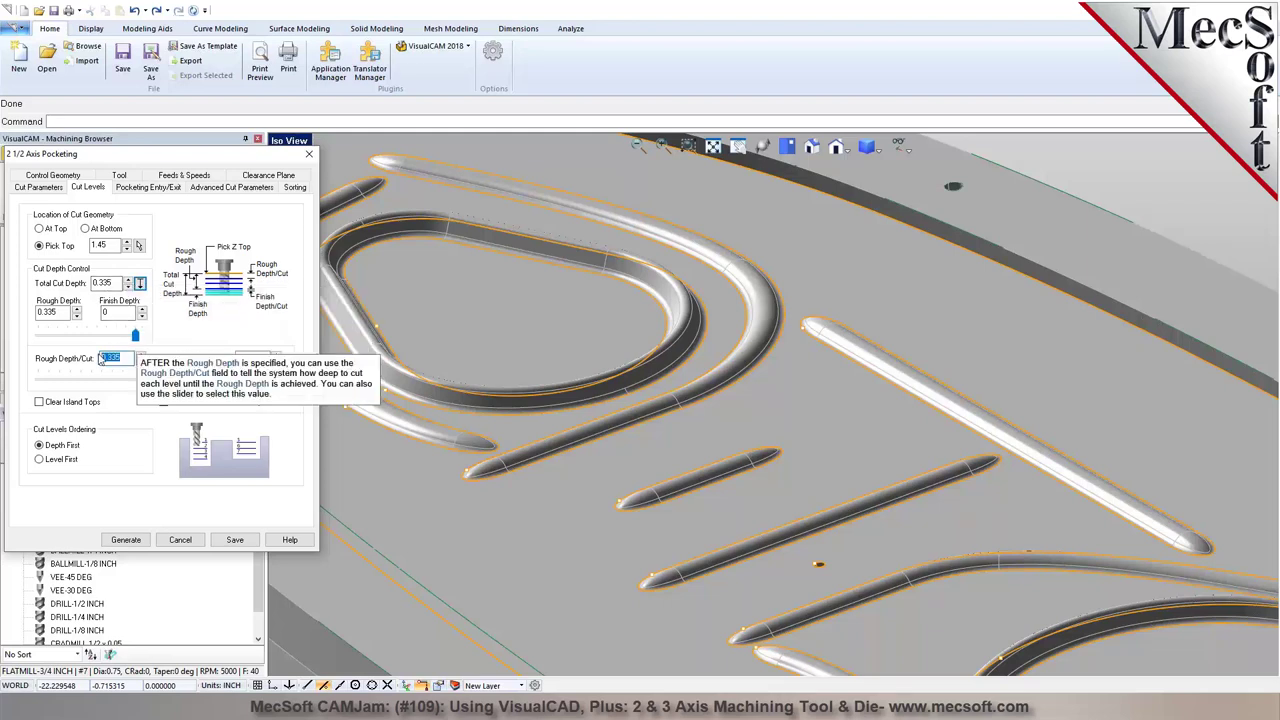
Set the pocketing engage motion to Helix with a radius of 0.25, a height of 0.2 and an angle of 5
{"action": "left_click", "coordinate": [55, 189]}
{"action": "left_click", "coordinate": [123, 190]}
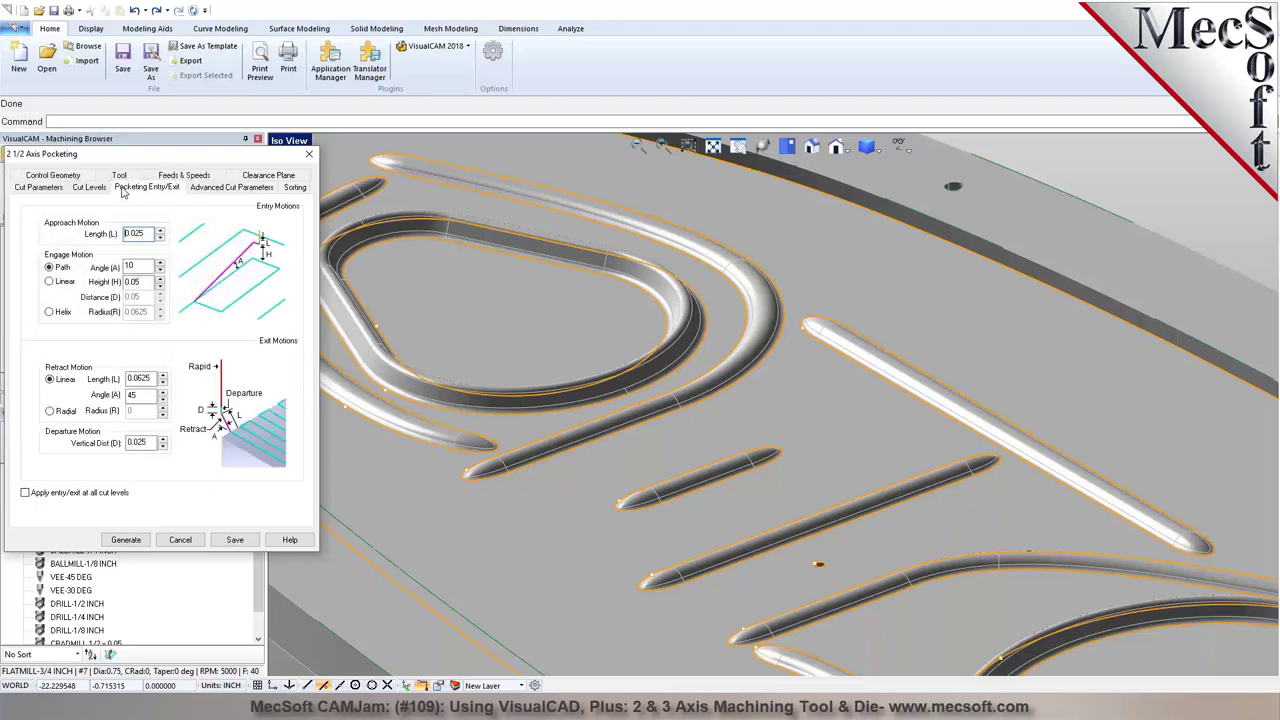
{"action": "left_click", "coordinate": [60, 312]}
{"action": "double_click", "coordinate": [136, 311]}
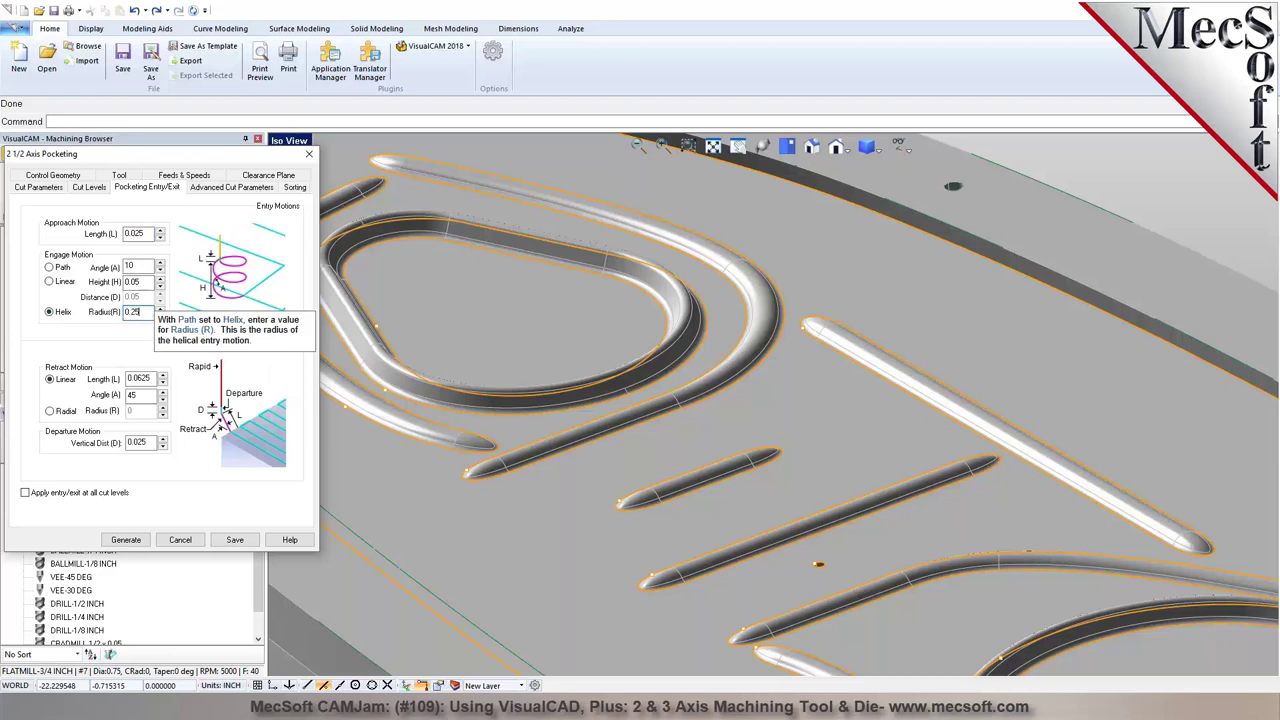
{"action": "double_click", "coordinate": [133, 281]}
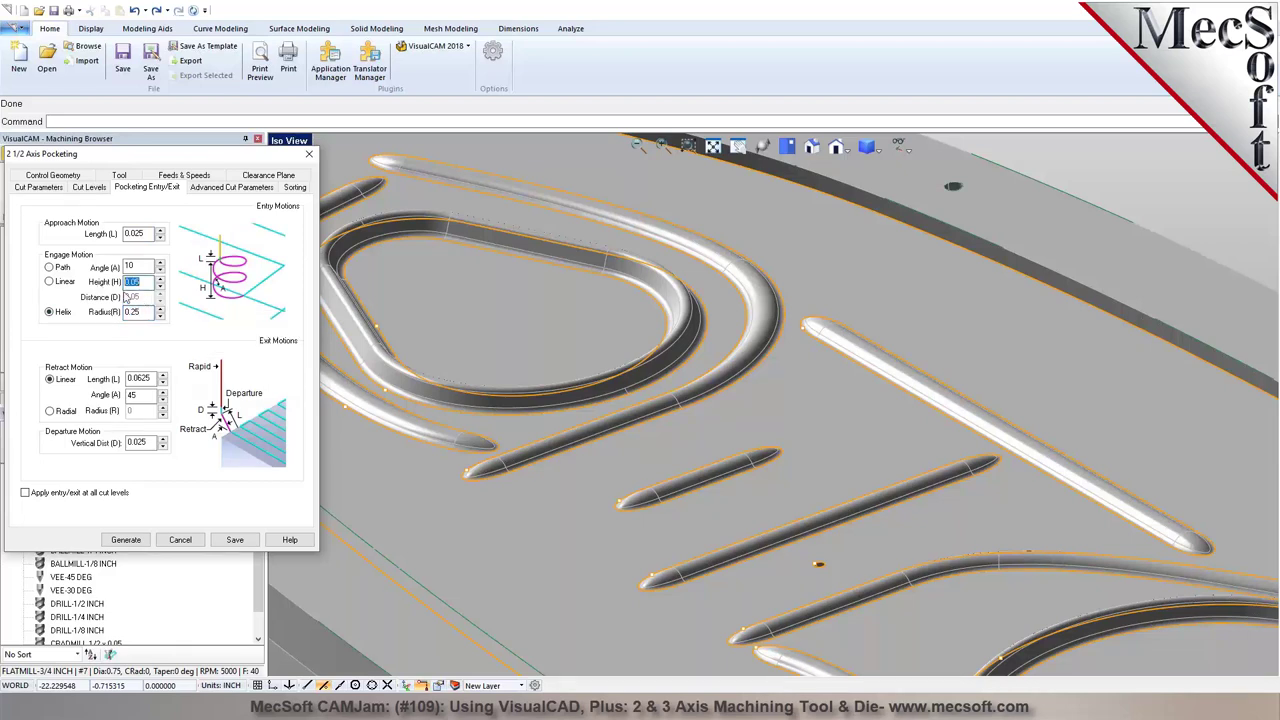
{"action": "type", "text": "0"}
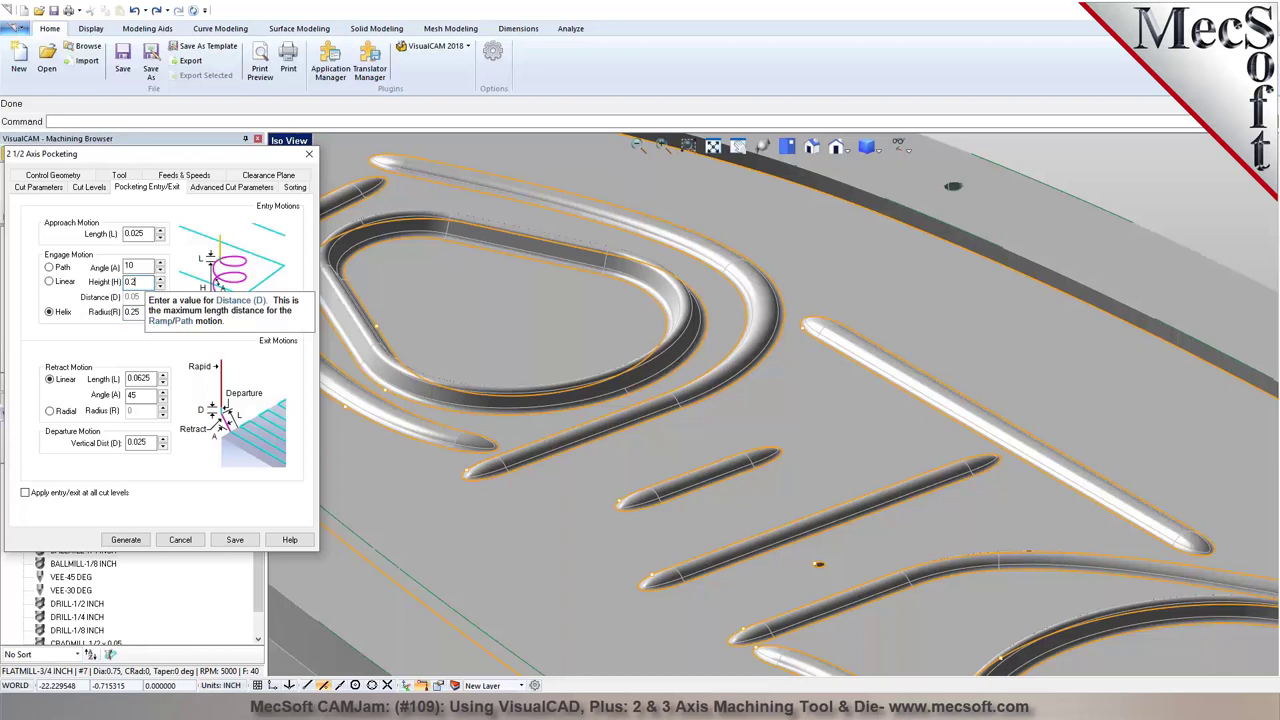
{"action": "type", "text": ".2"}
{"action": "double_click", "coordinate": [136, 266]}
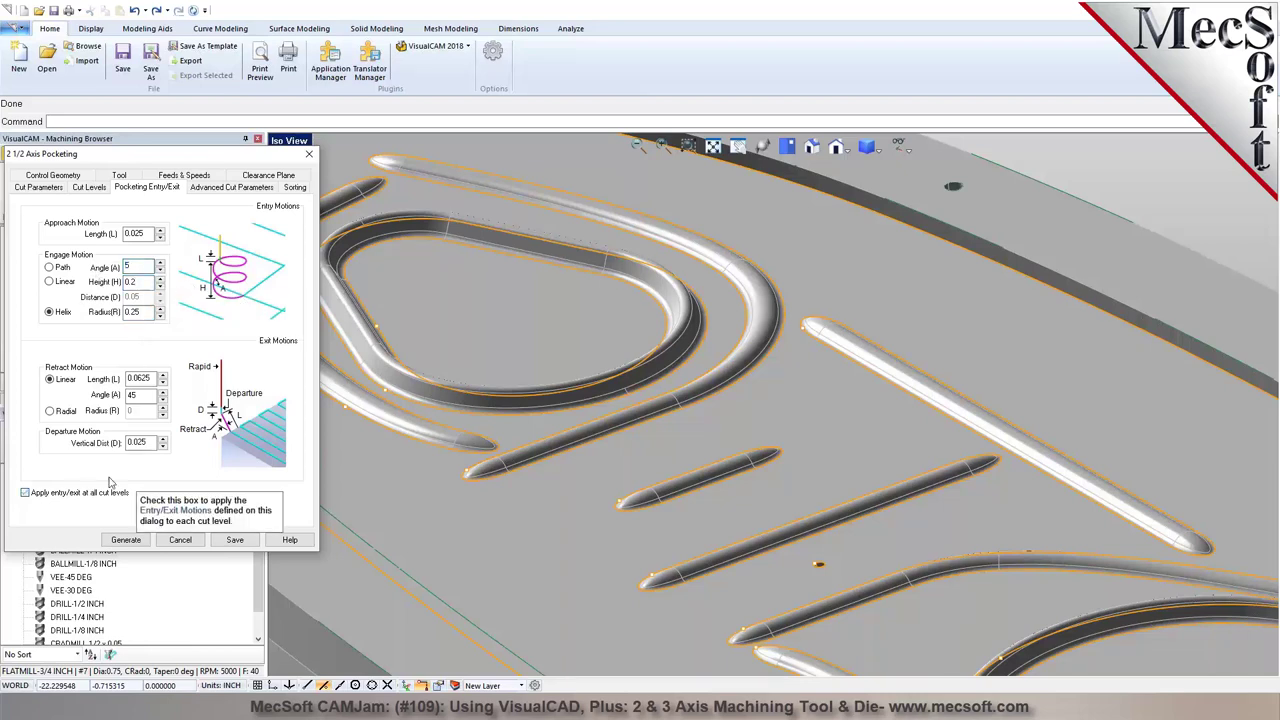
Use arc fitting with a tolerance of 0.002 and generate the pocketing toolpath
{"action": "left_click", "coordinate": [229, 187]}
{"action": "double_click", "coordinate": [133, 307]}
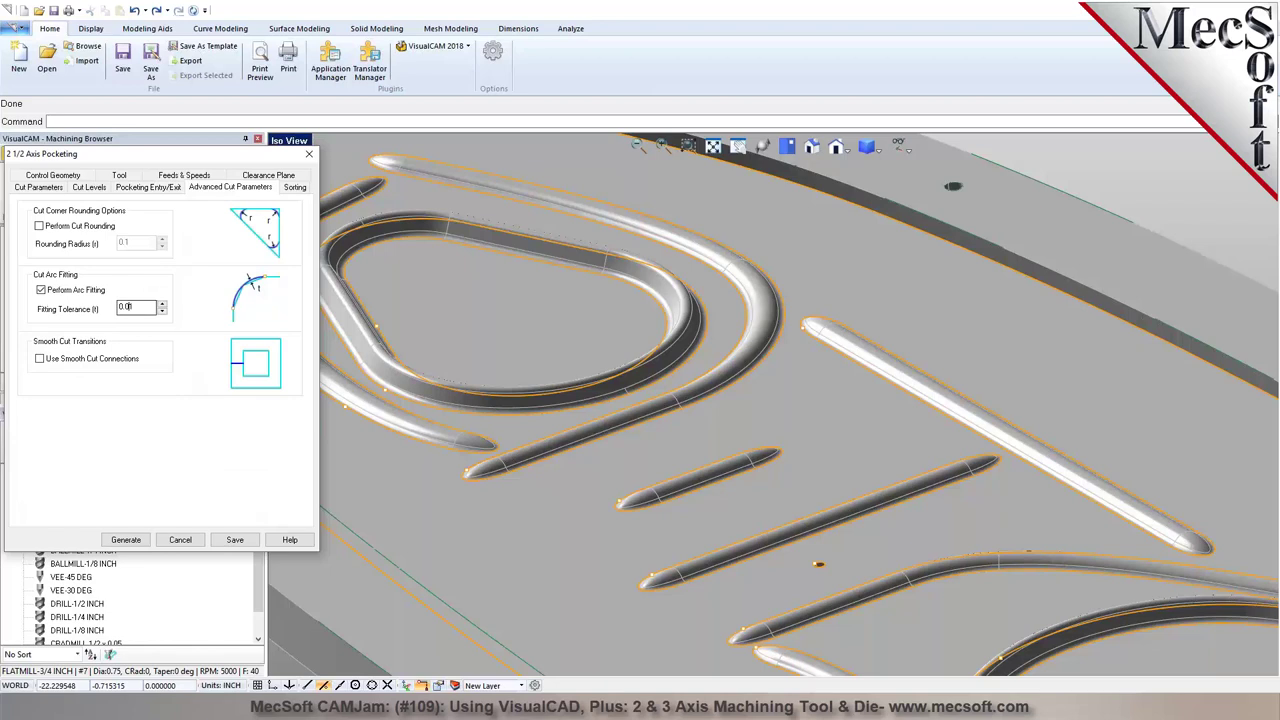
{"action": "type", "text": "0.002"}
{"action": "left_click", "coordinate": [126, 539]}
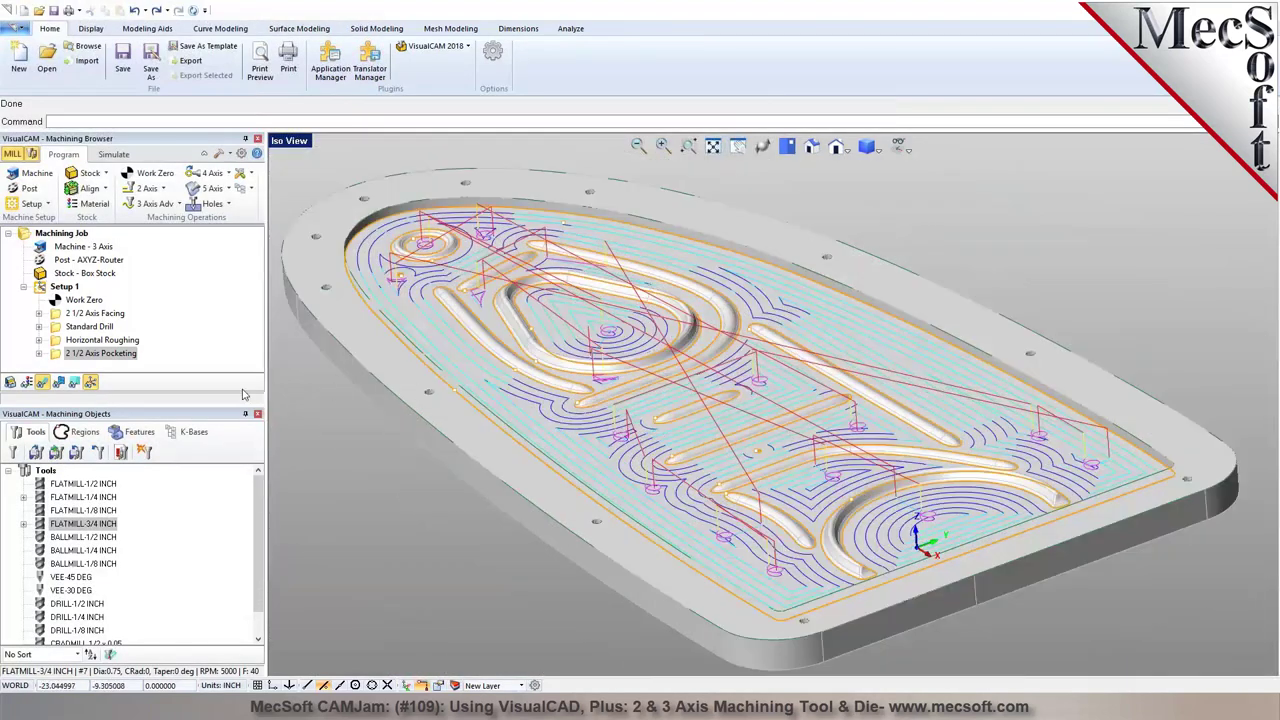
Regenerate the 2 1/2 Axis Pocketing operation with a cleanup pass and move it ahead of Horizontal Roughing
{"action": "left_click", "coordinate": [88, 354]}
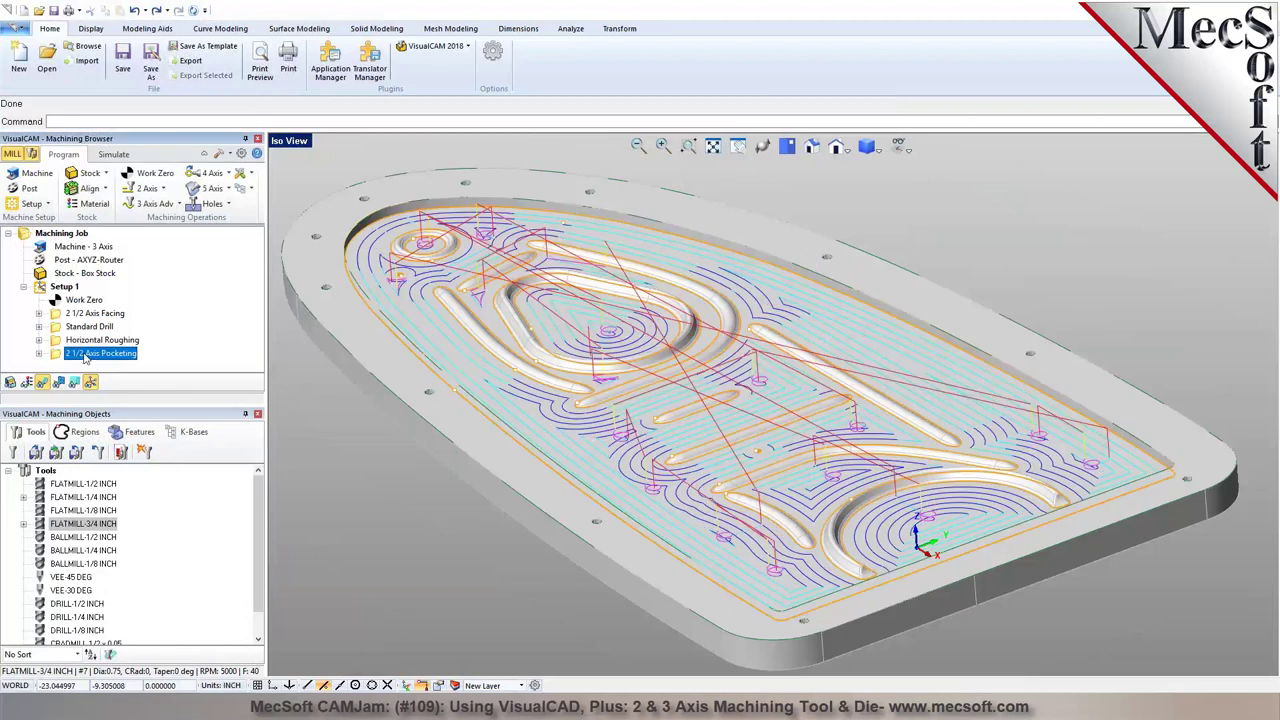
{"action": "double_click", "coordinate": [62, 356]}
{"action": "left_click", "coordinate": [38, 178]}
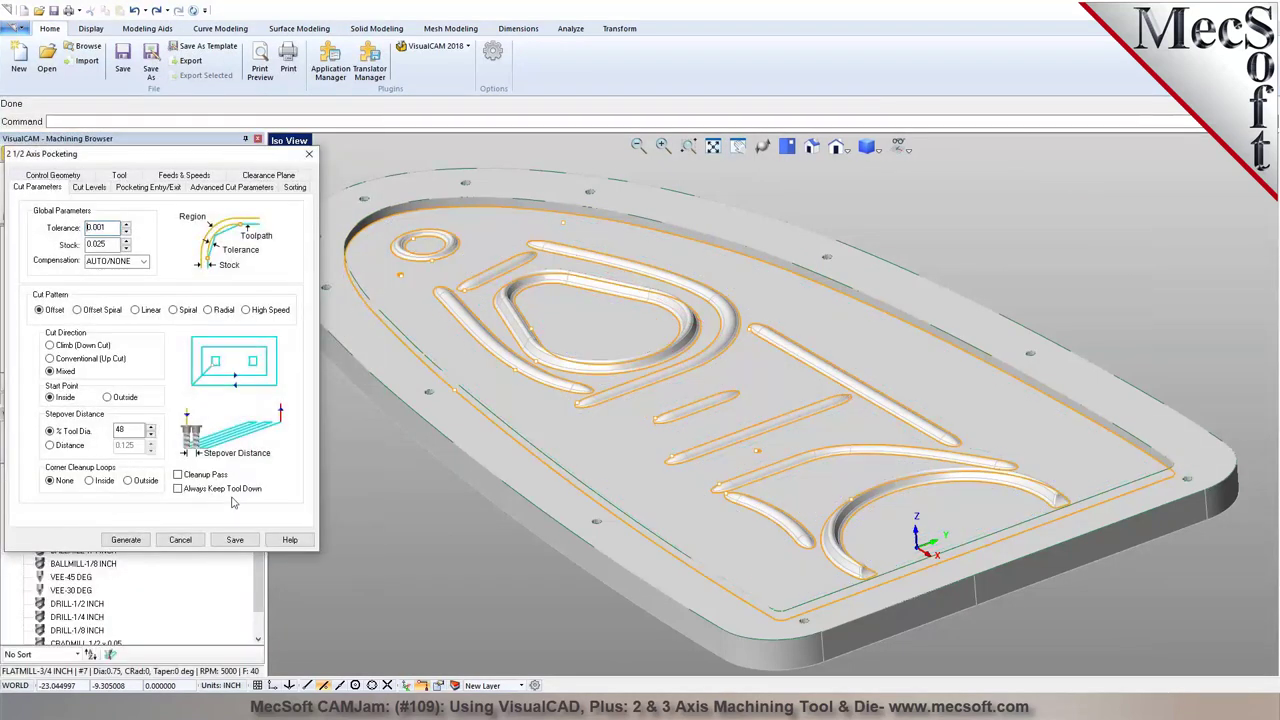
{"action": "left_click", "coordinate": [126, 540]}
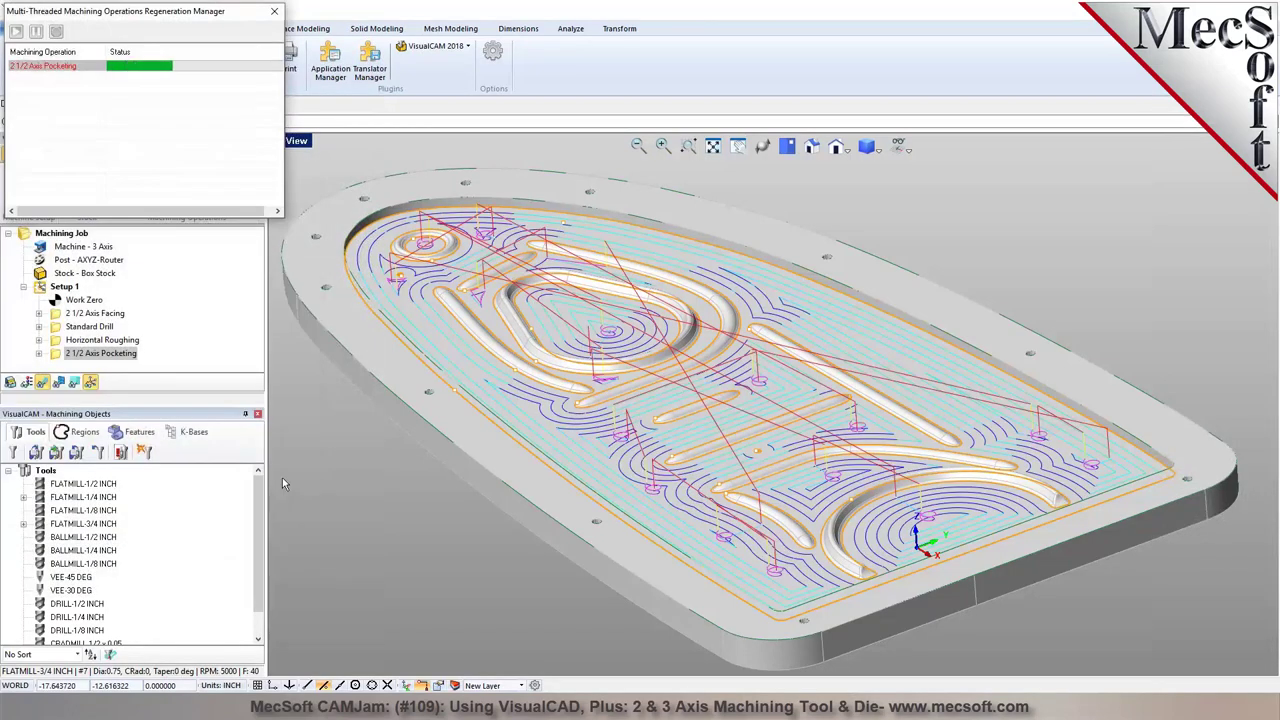
{"action": "left_click_drag", "start_coordinate": [60, 365], "coordinate": [58, 345]}
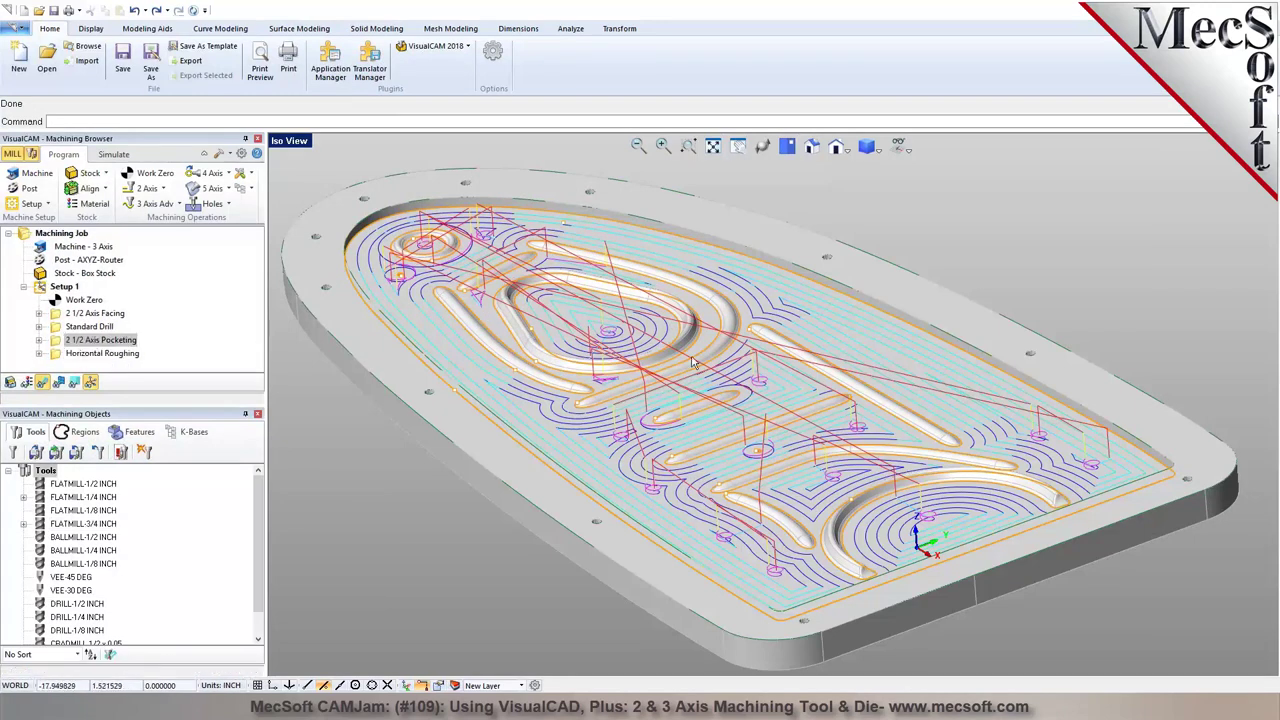
Try the High Speed cut pattern on the pocketing operation and regenerate its toolpath
{"action": "double_click", "coordinate": [57, 342]}
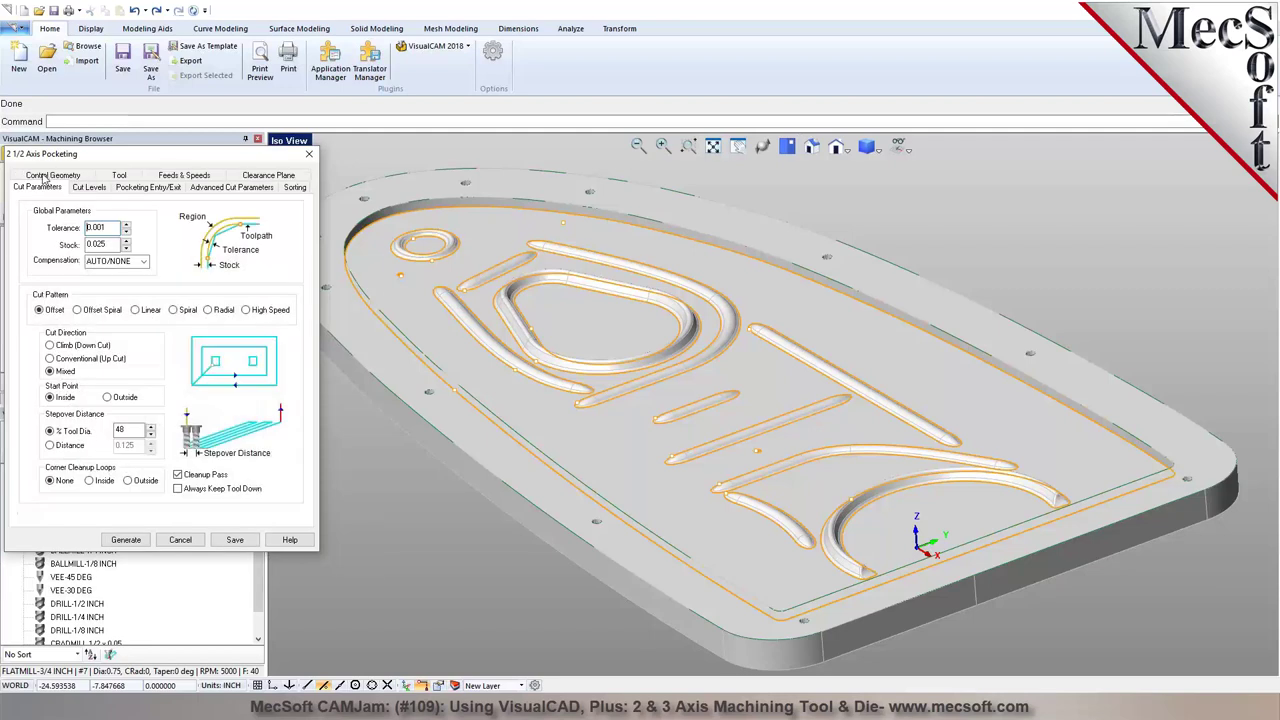
{"action": "left_click", "coordinate": [254, 312]}
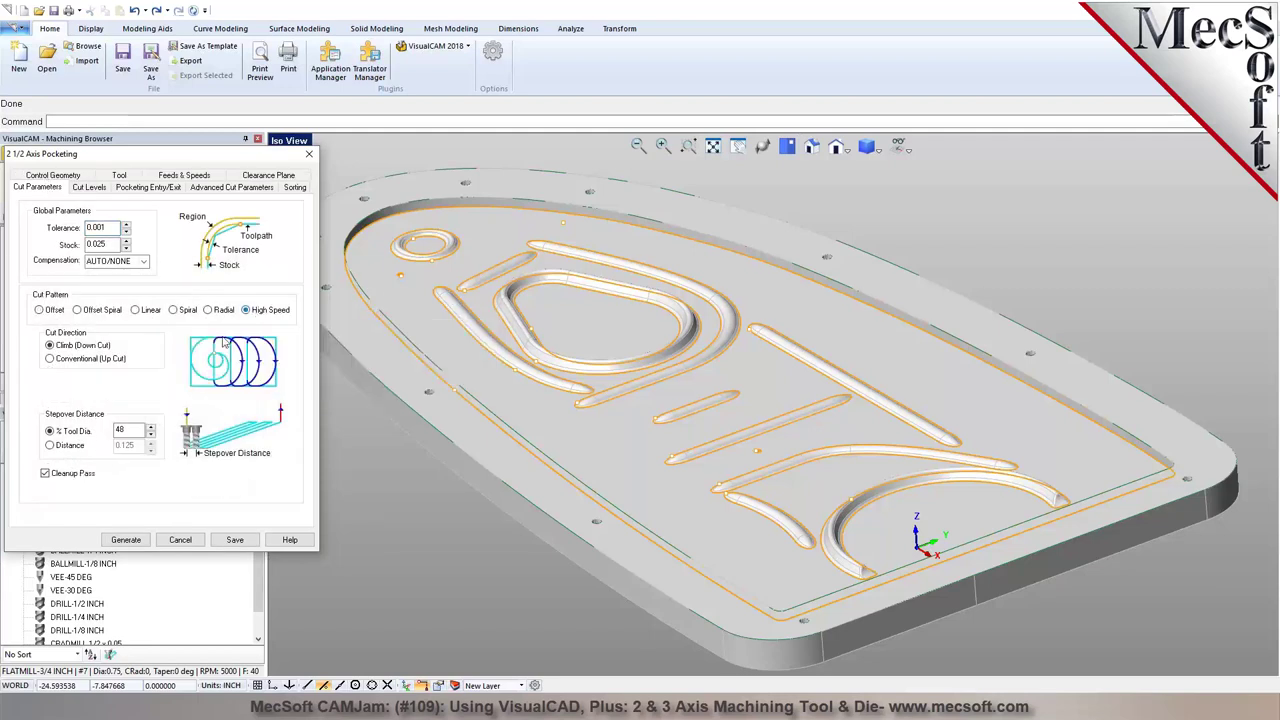
{"action": "left_click", "coordinate": [126, 540]}
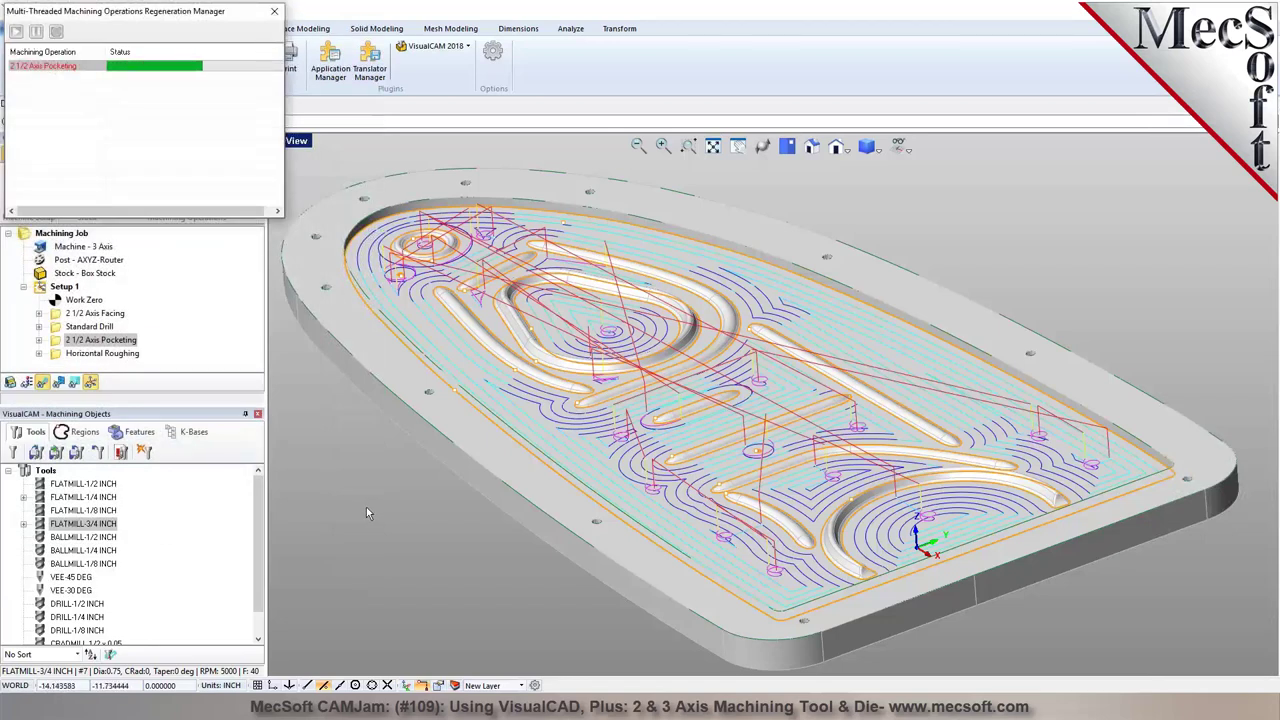
Examine the high-speed pocketing toolpath around the ring, the teardrop-shaped ridge and the straight ridges of the recess
{"action": "scroll", "coordinate": [366, 507], "scroll_direction": "up", "scroll_amount": 2}
{"action": "scroll", "coordinate": [366, 250], "scroll_direction": "up", "scroll_amount": 1}
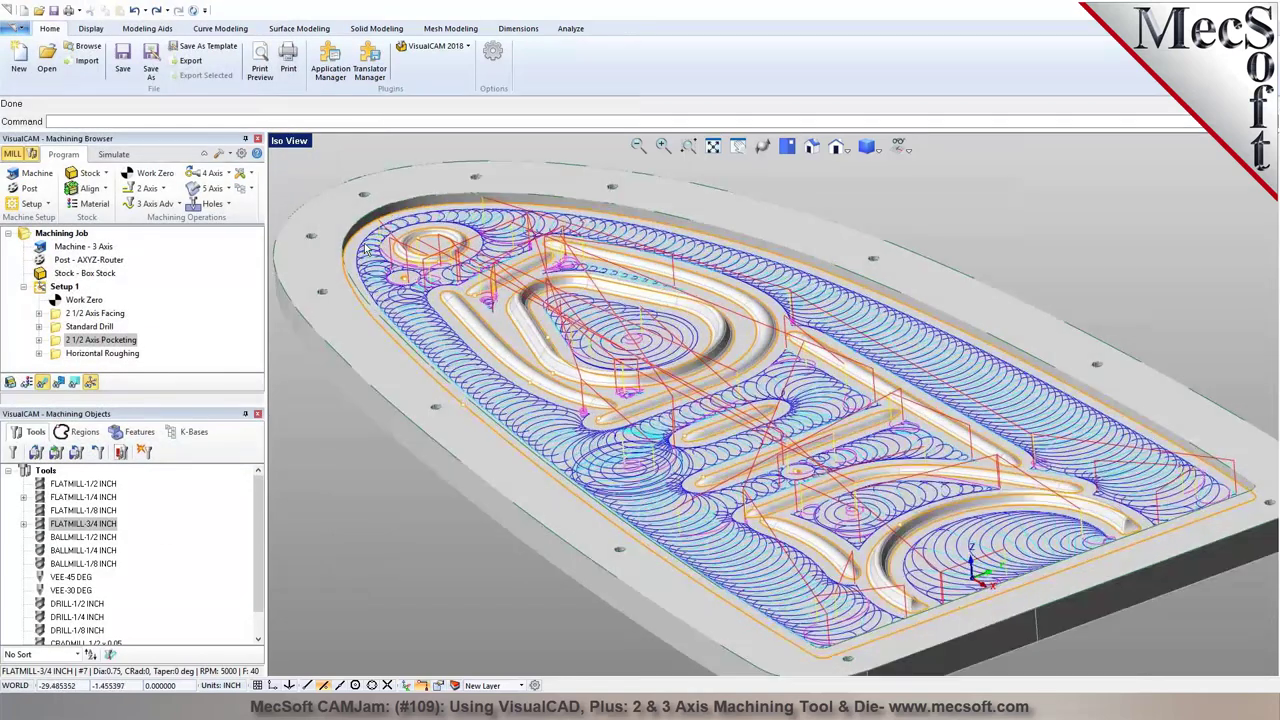
{"action": "scroll", "coordinate": [402, 285], "scroll_direction": "up", "scroll_amount": 1}
{"action": "scroll", "coordinate": [402, 285], "scroll_direction": "up", "scroll_amount": 2}
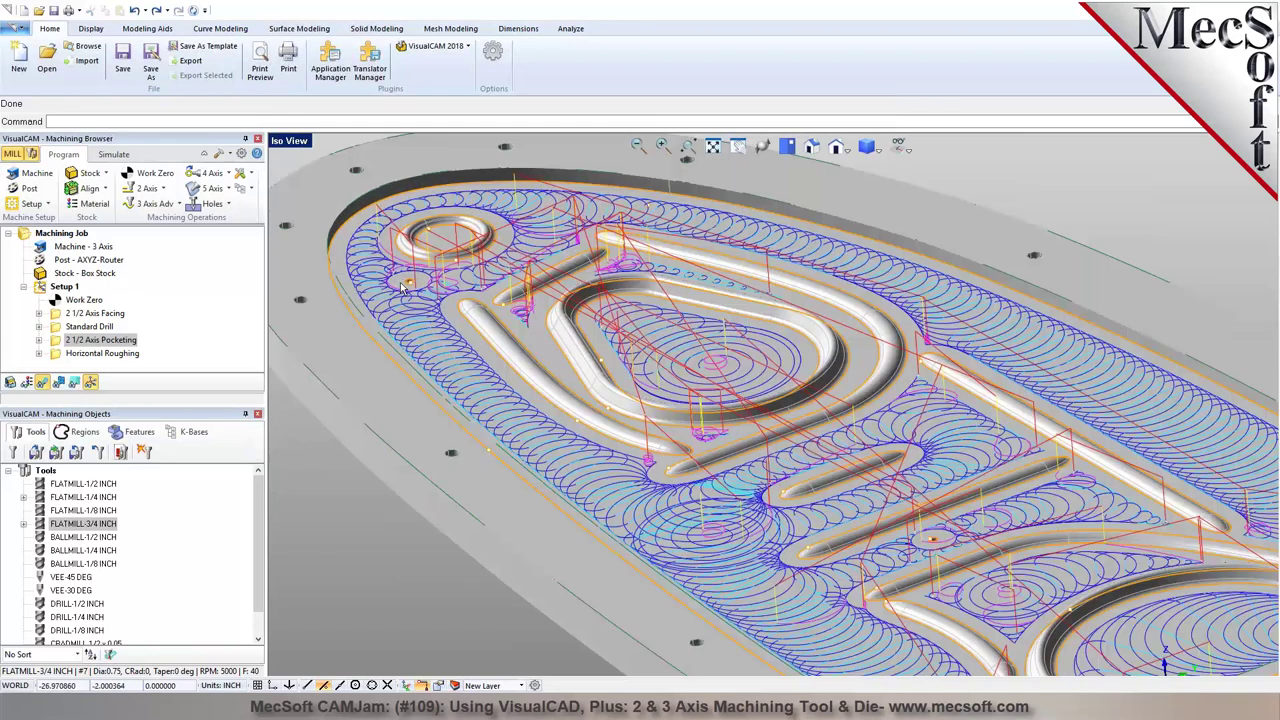
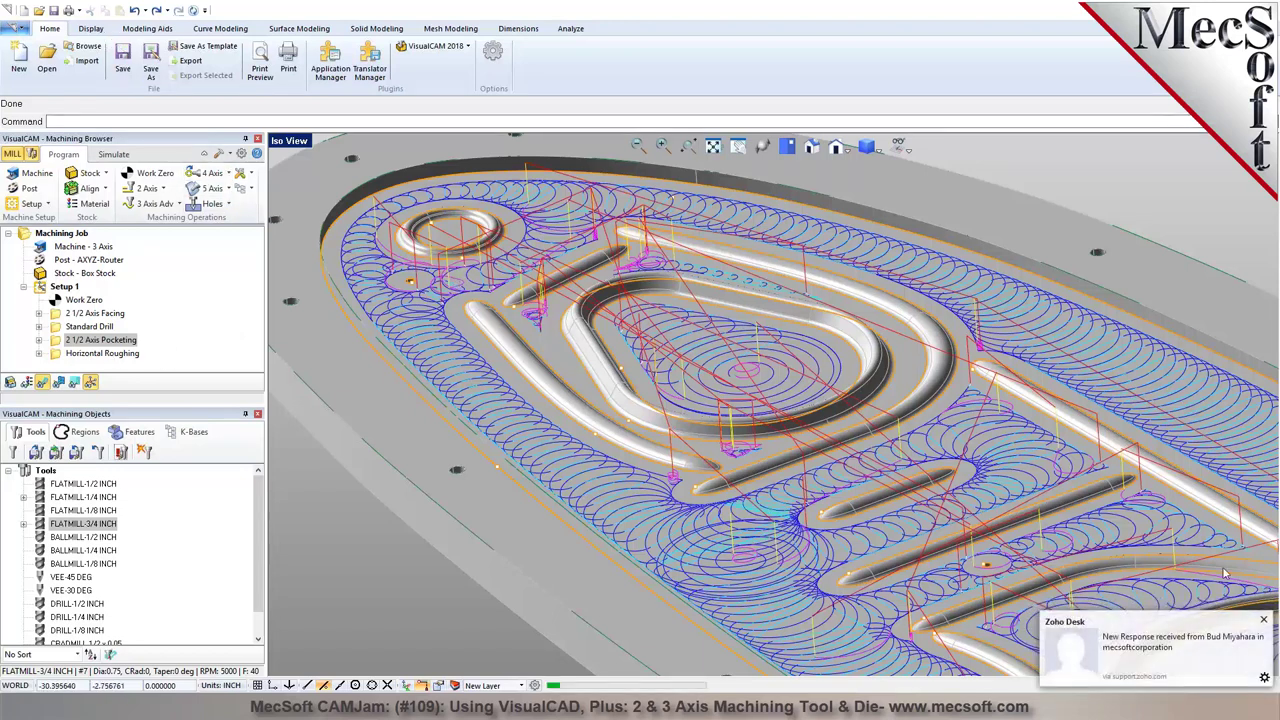
{"action": "left_click", "coordinate": [1264, 620]}
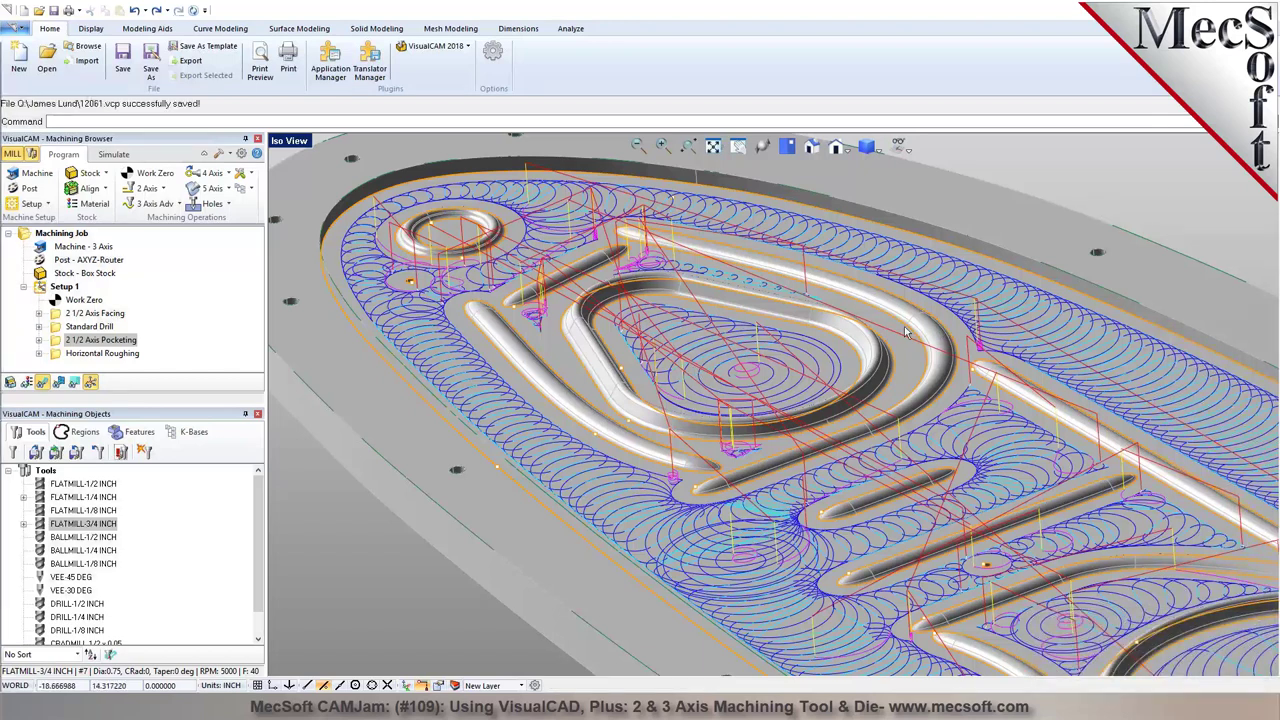
{"action": "scroll", "coordinate": [905, 332], "scroll_direction": "down", "scroll_amount": 2}
{"action": "scroll", "coordinate": [897, 333], "scroll_direction": "up", "scroll_amount": 3}
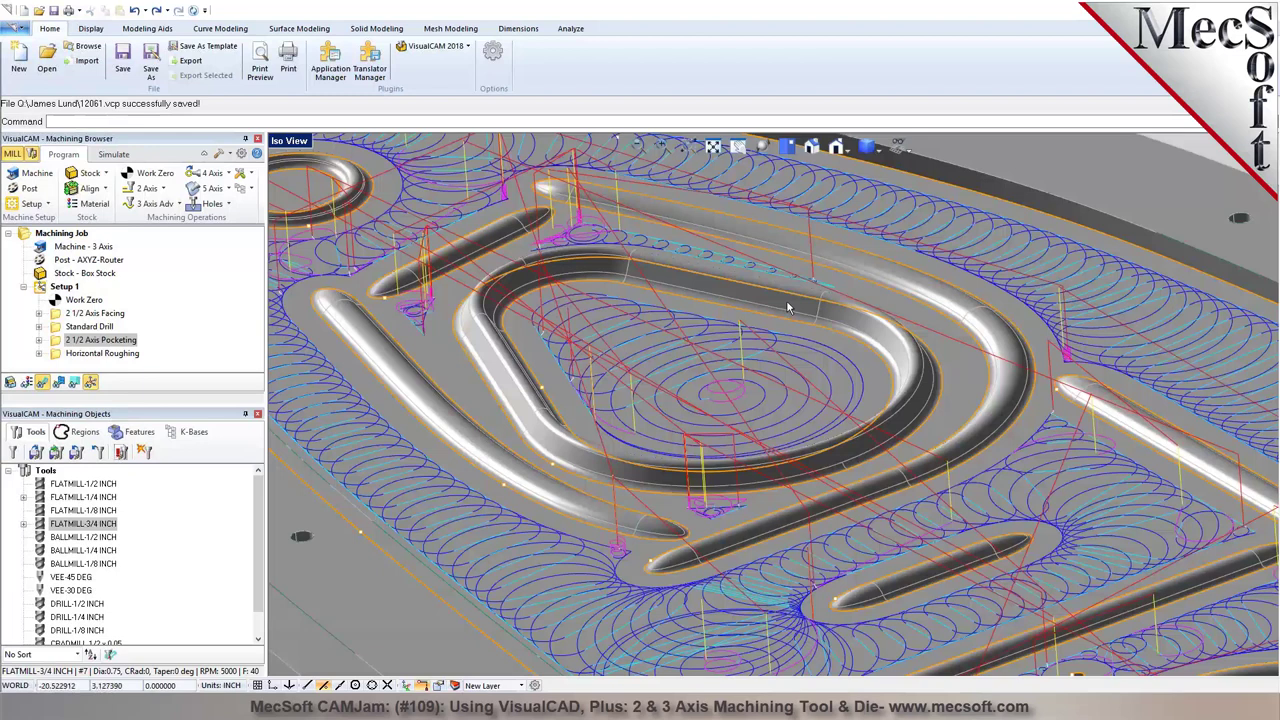
{"action": "scroll", "coordinate": [590, 270], "scroll_direction": "down", "scroll_amount": 2}
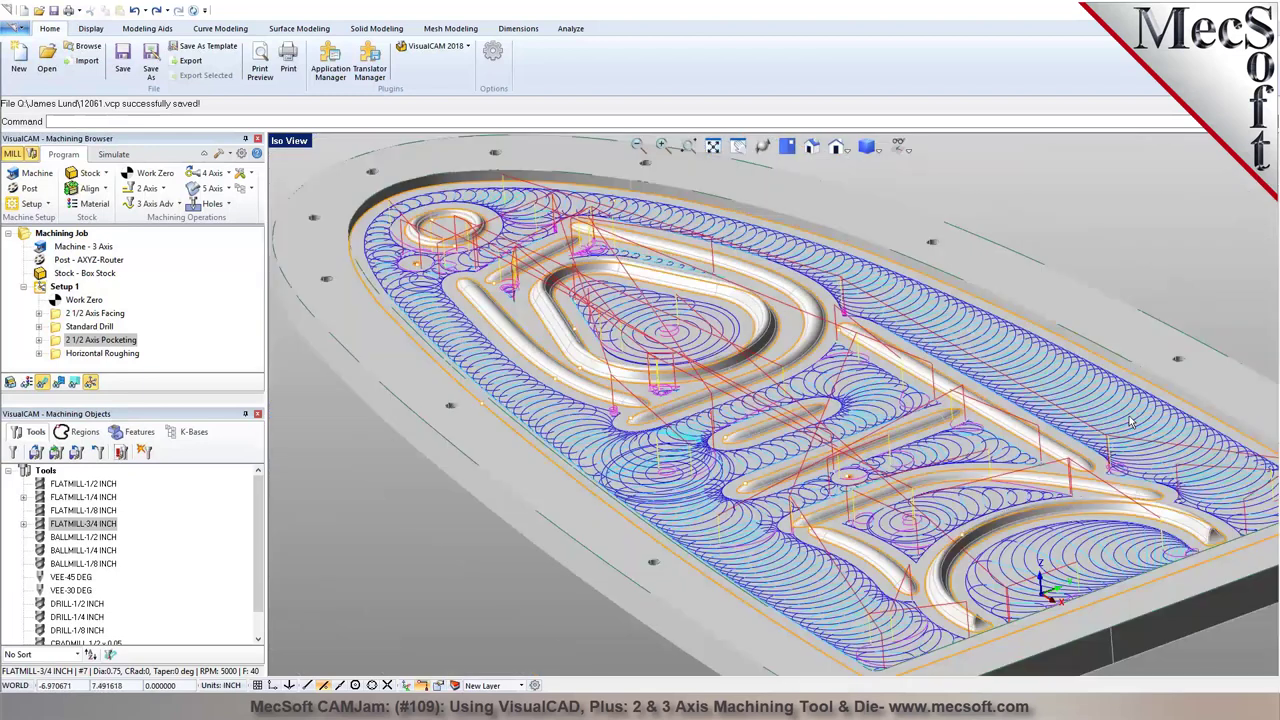
{"action": "scroll", "coordinate": [1130, 422], "scroll_direction": "up", "scroll_amount": 1}
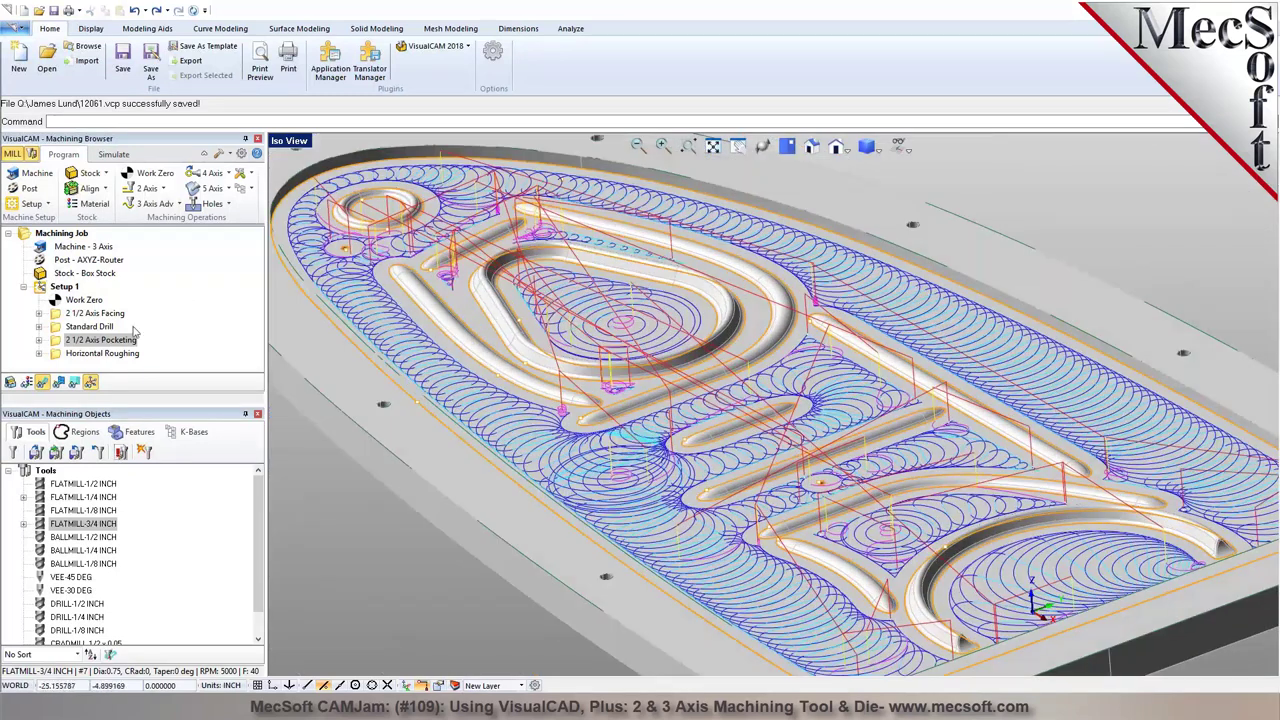
Set the pocketing cut pattern to Offset with a Mixed cut direction and regenerate the toolpath
{"action": "double_click", "coordinate": [100, 341]}
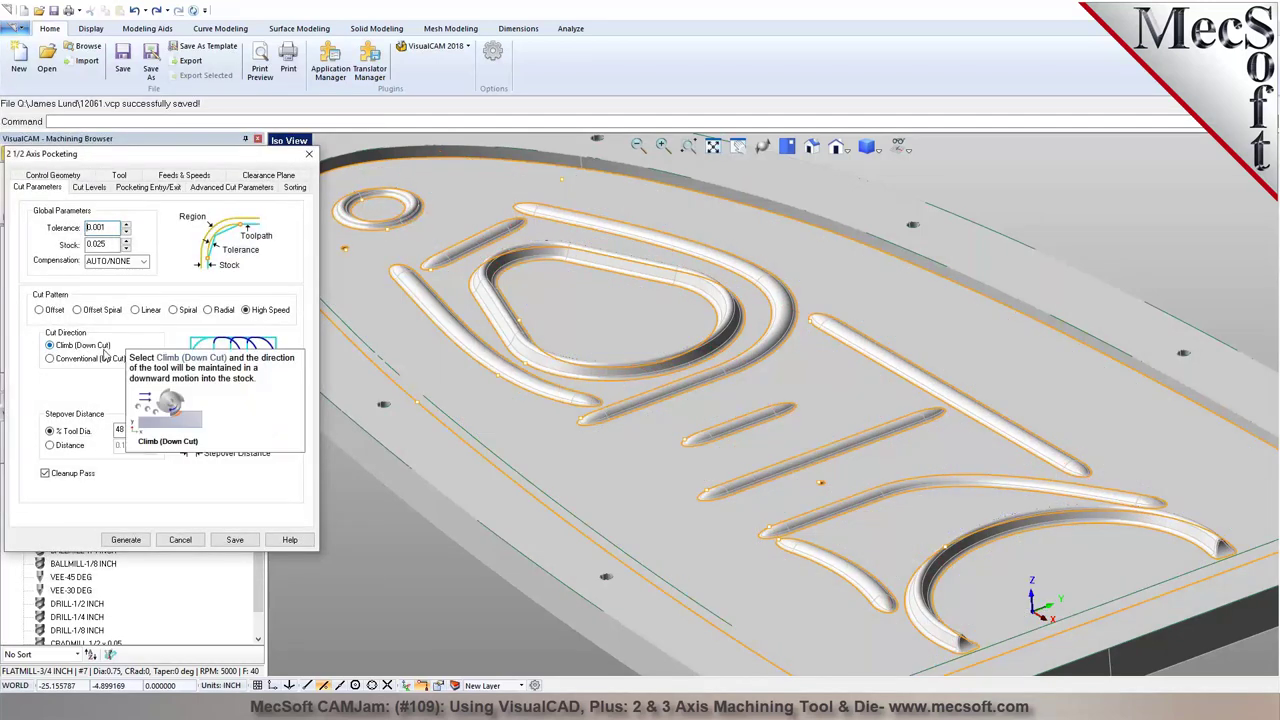
{"action": "mouse_move", "coordinate": [105, 366]}
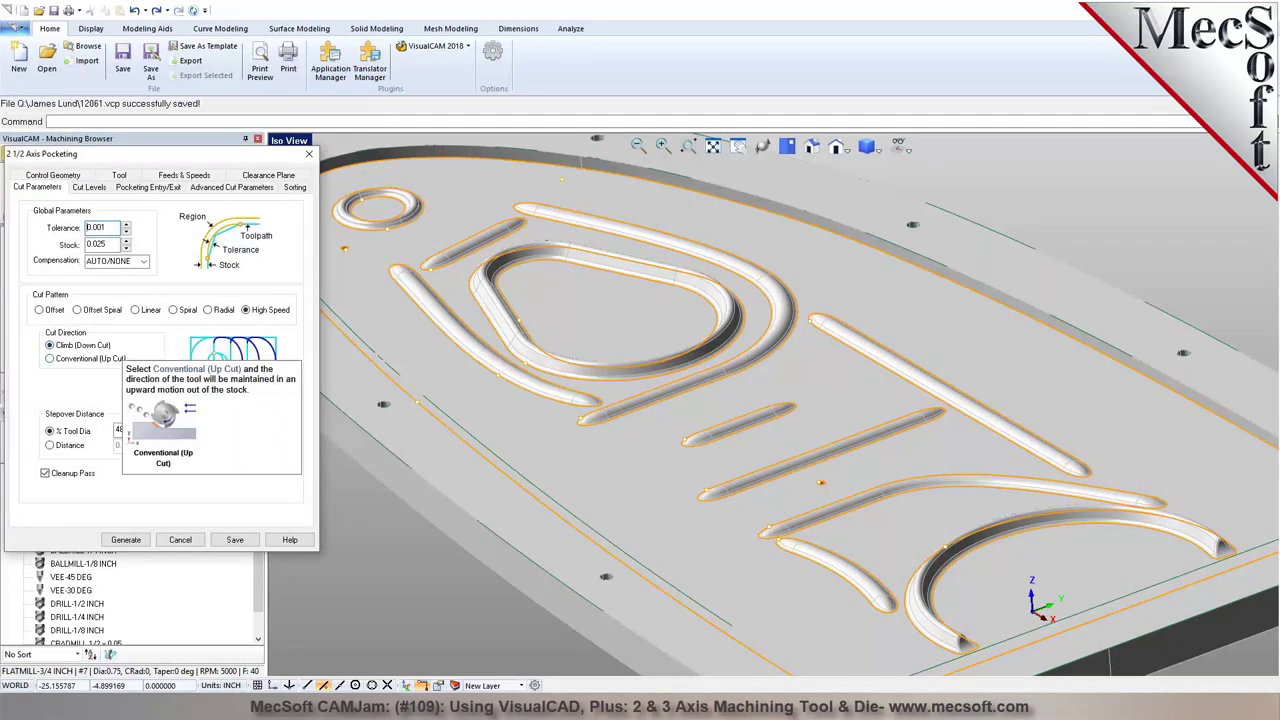
{"action": "left_click", "coordinate": [39, 310]}
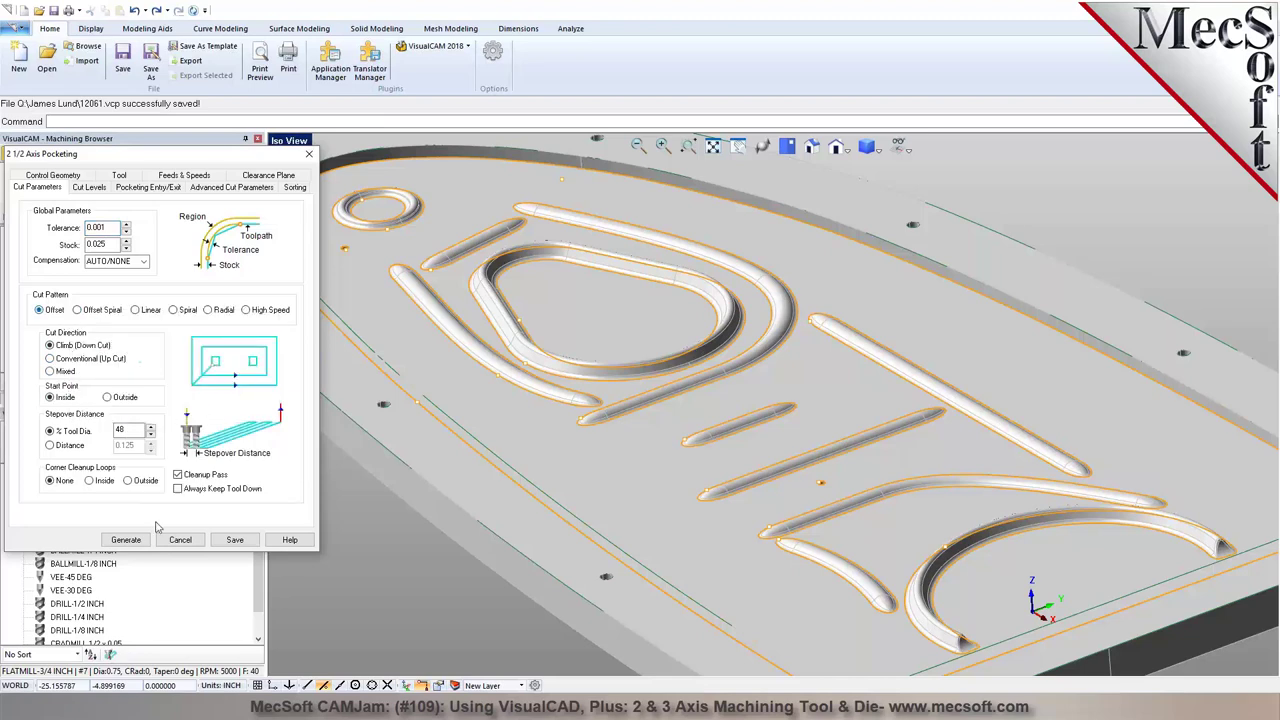
{"action": "left_click", "coordinate": [59, 372]}
{"action": "left_click", "coordinate": [126, 540]}
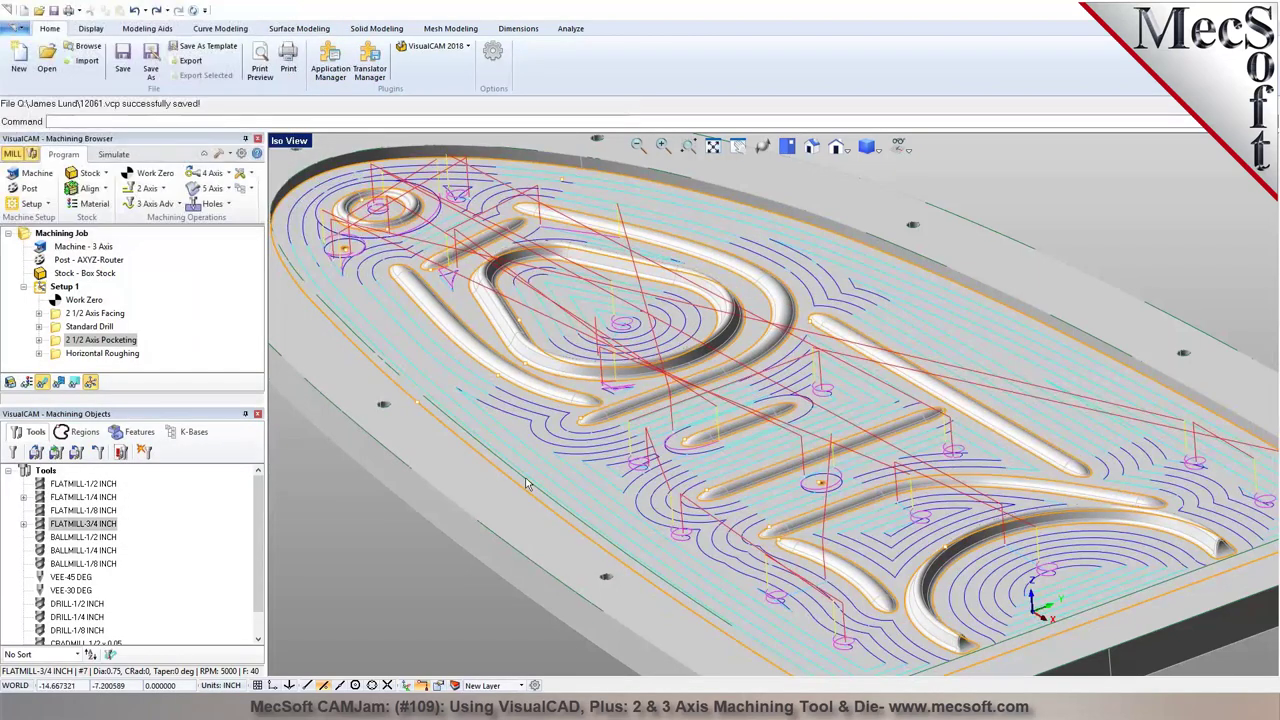
{"action": "right_click_drag", "start_coordinate": [670, 415], "coordinate": [647, 422]}
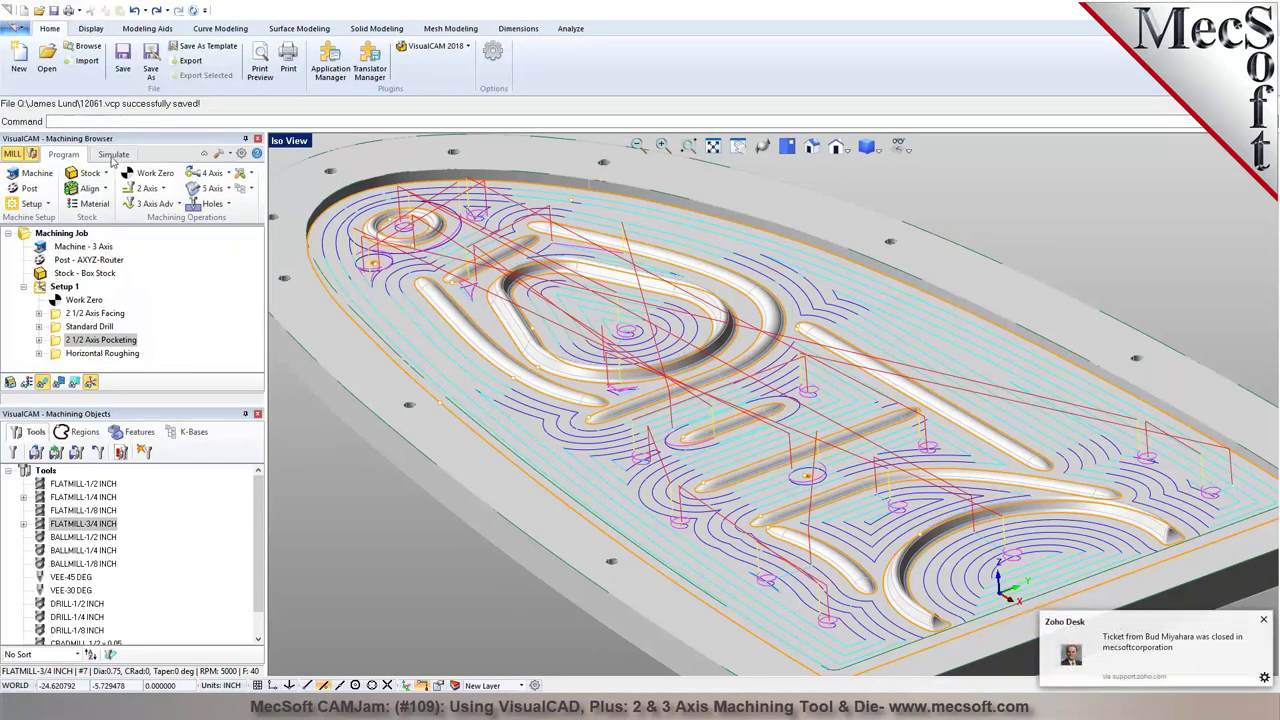
Set the simulation color of the 2 1/2 Axis Pocketing operation to lime green
{"action": "left_click", "coordinate": [112, 156]}
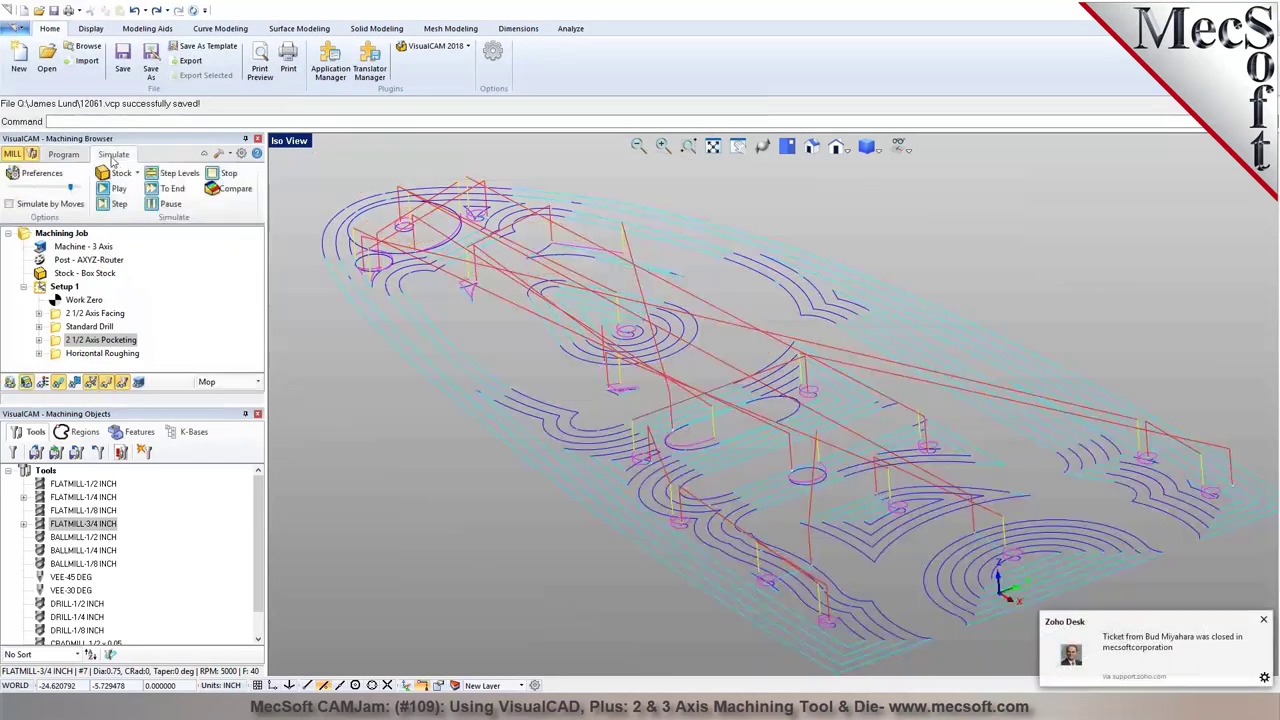
{"action": "left_click", "coordinate": [1265, 621]}
{"action": "right_click", "coordinate": [101, 341]}
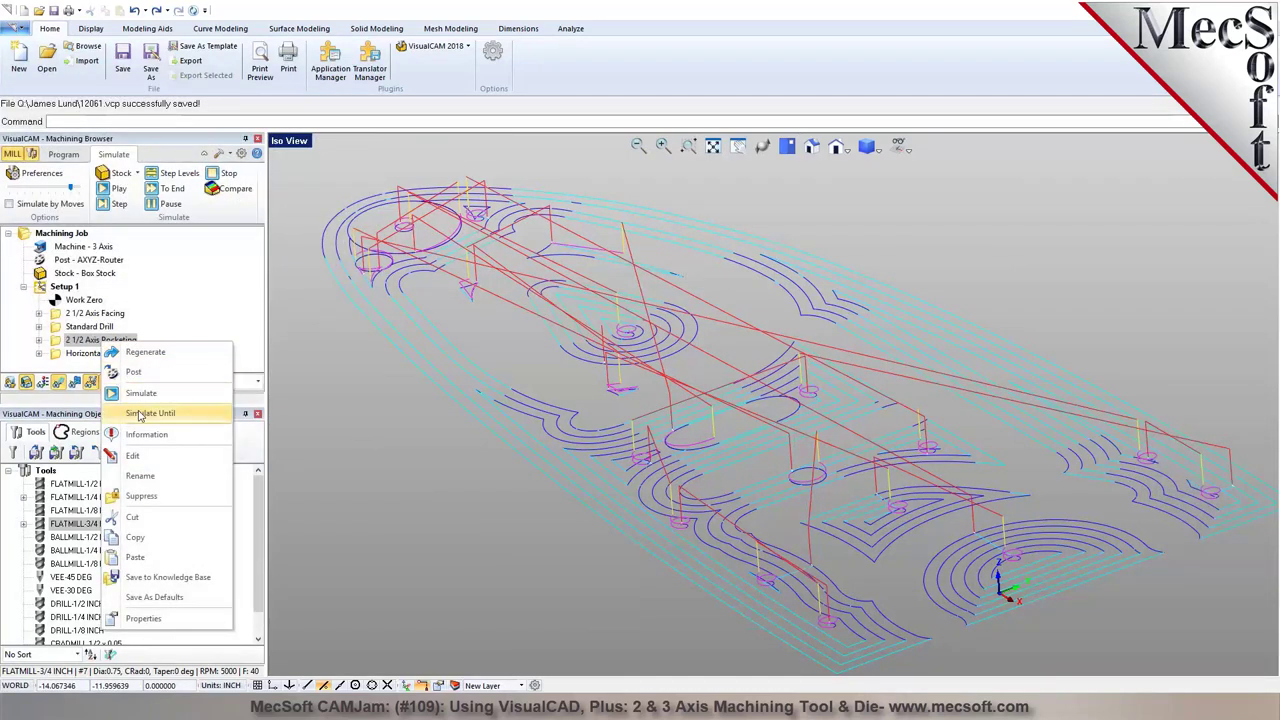
{"action": "left_click", "coordinate": [143, 618]}
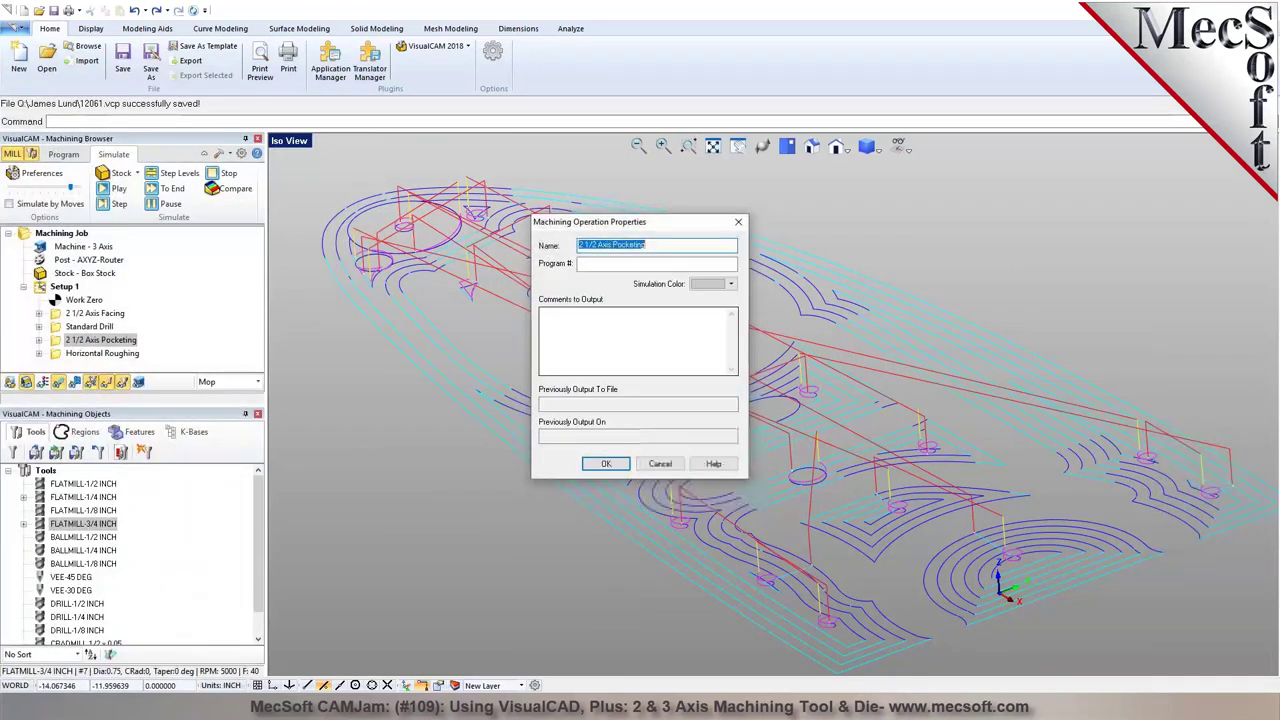
{"action": "left_click", "coordinate": [732, 286]}
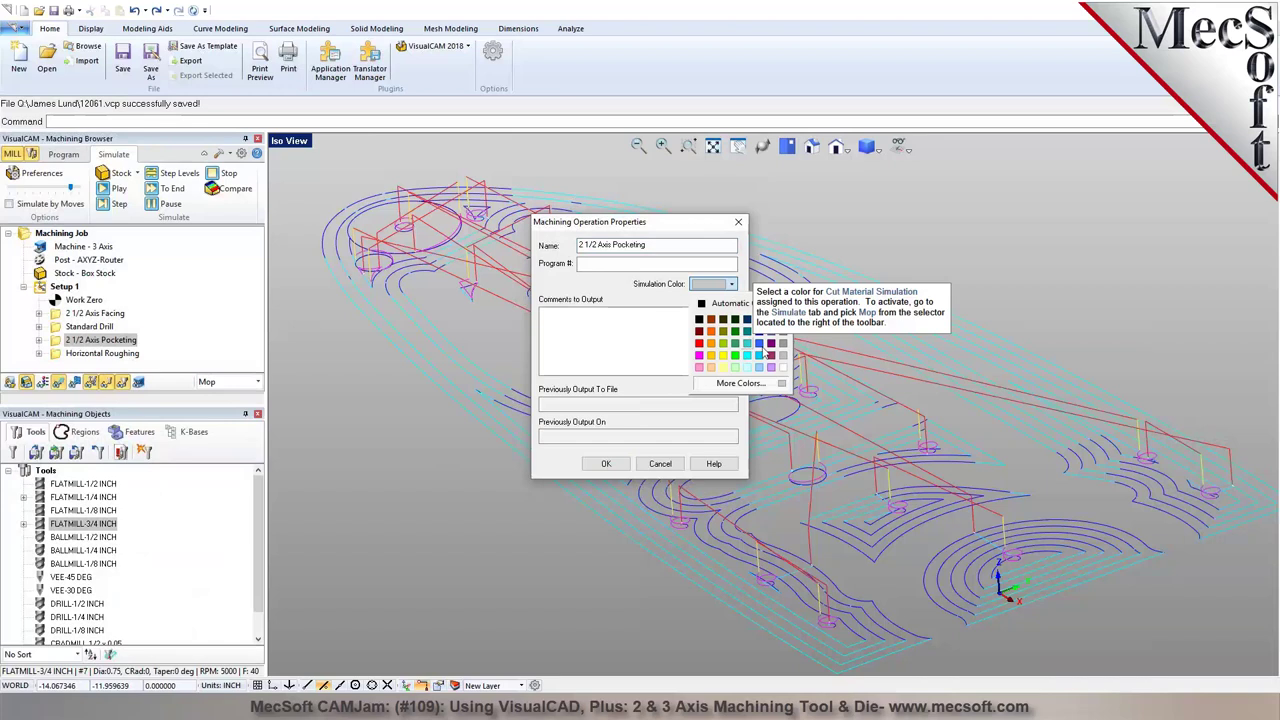
{"action": "left_click", "coordinate": [724, 345]}
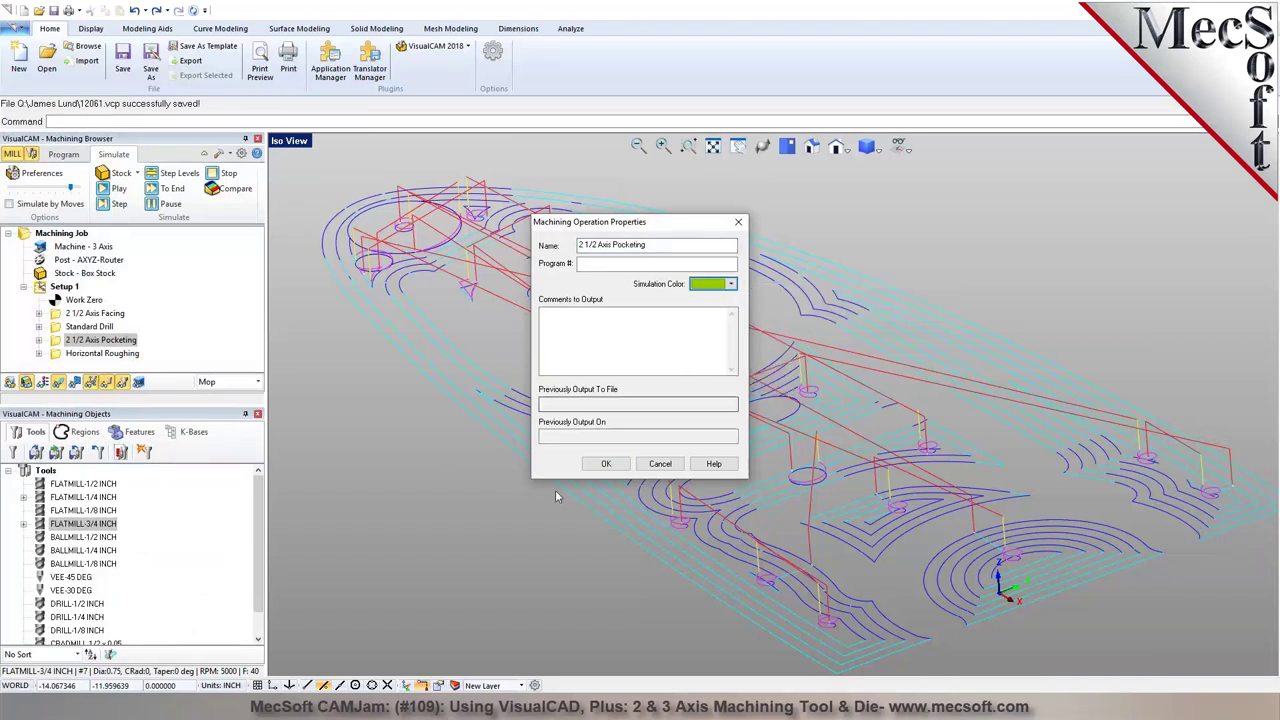
{"action": "left_click", "coordinate": [606, 463]}
Simulate the 2 1/2 Axis Pocketing operation through to its end and view the cut stock
{"action": "left_click", "coordinate": [112, 188]}
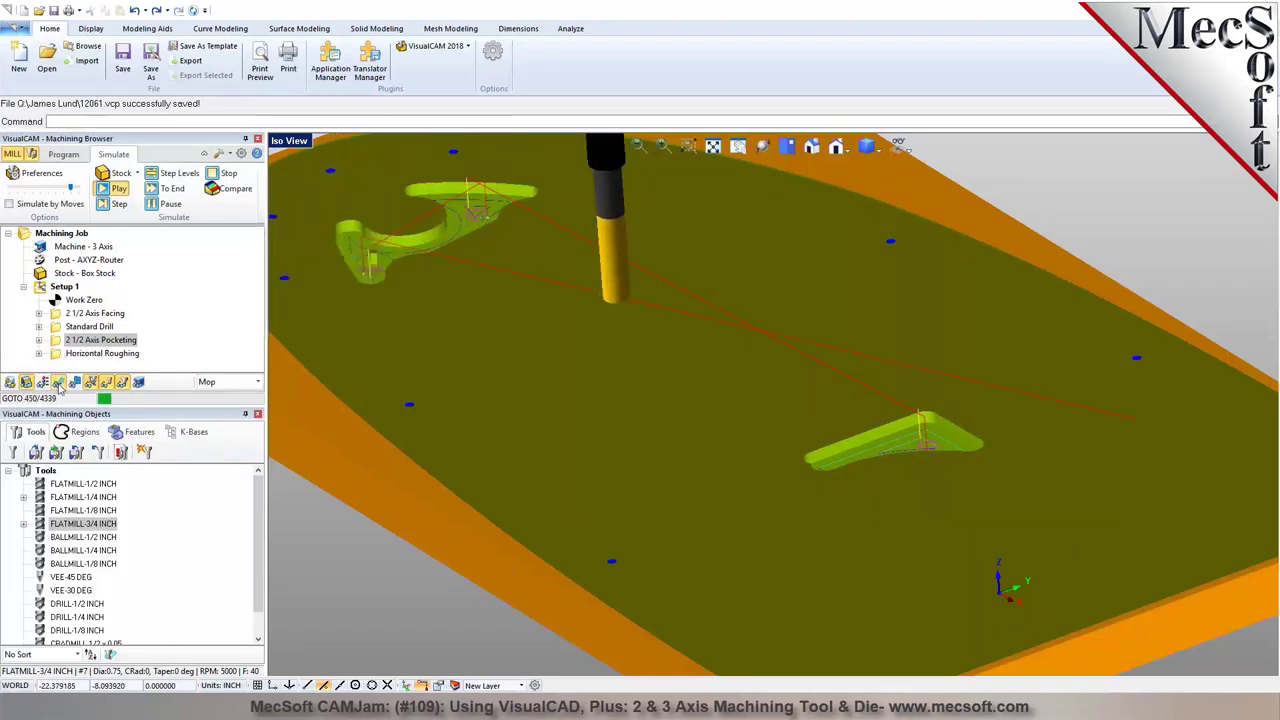
{"action": "scroll", "coordinate": [677, 466], "scroll_direction": "down", "scroll_amount": 5}
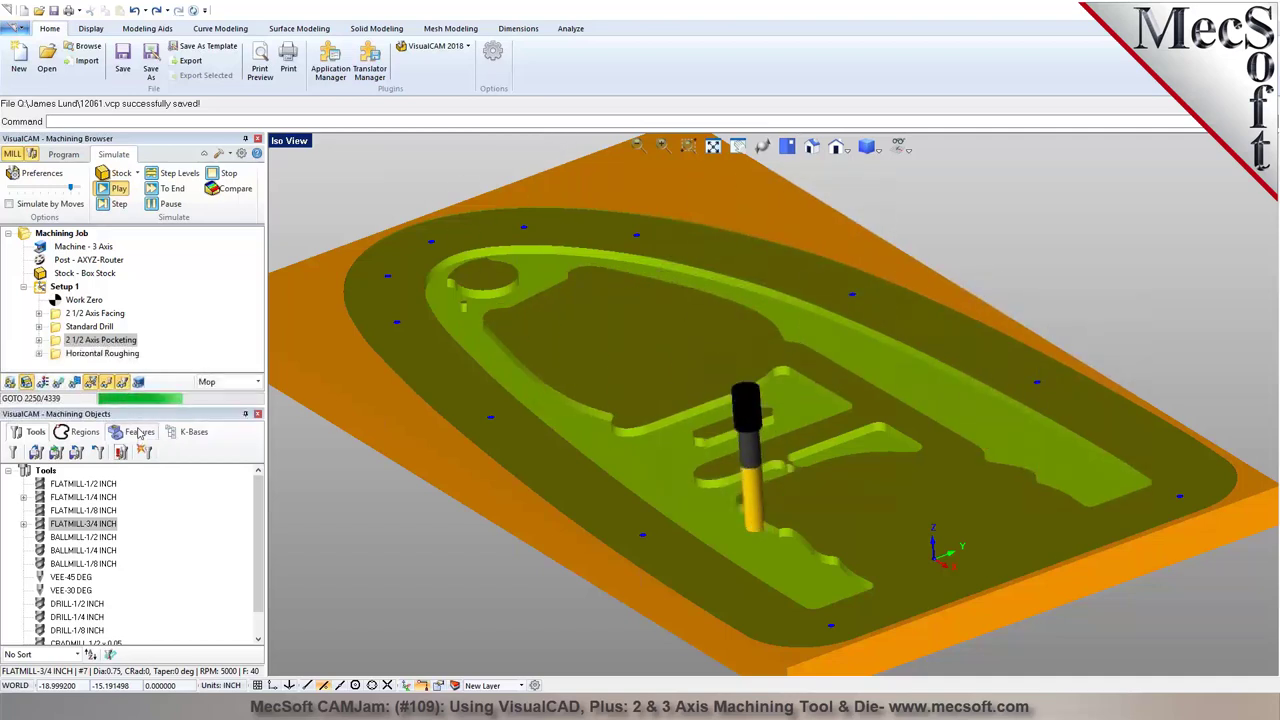
{"action": "left_click", "coordinate": [167, 188]}
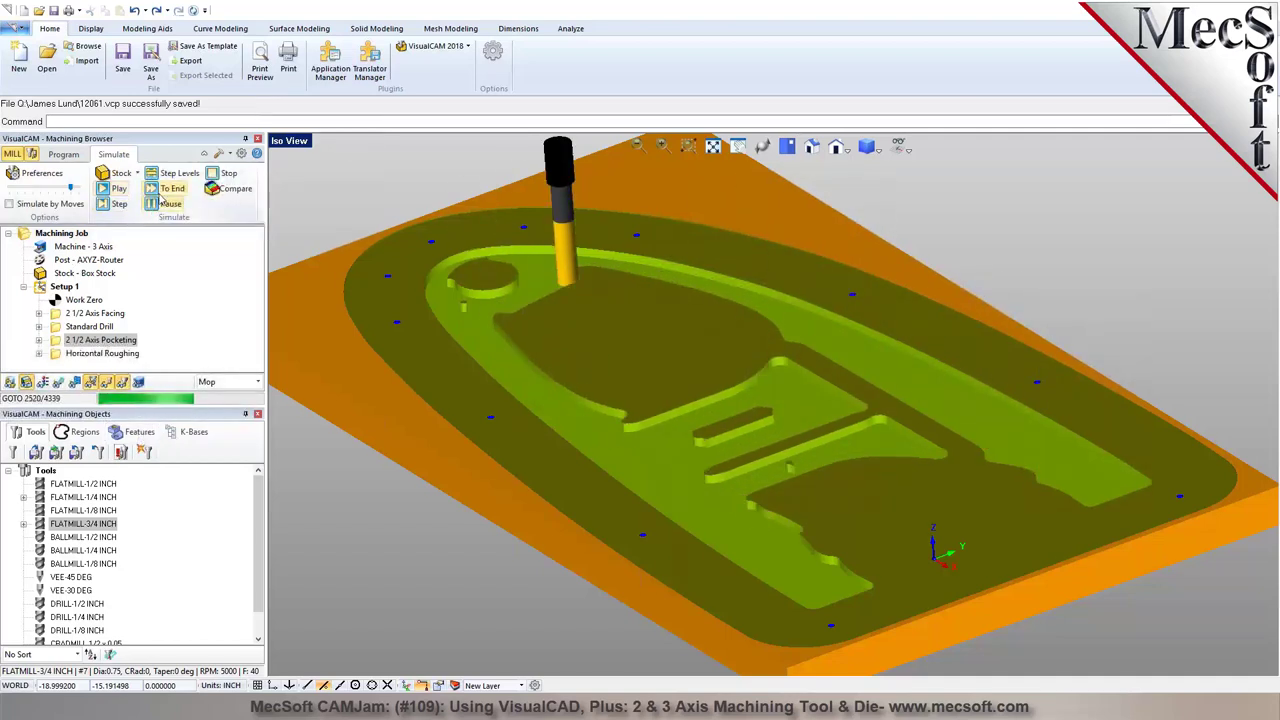
{"action": "right_click_drag", "start_coordinate": [560, 400], "coordinate": [705, 392]}
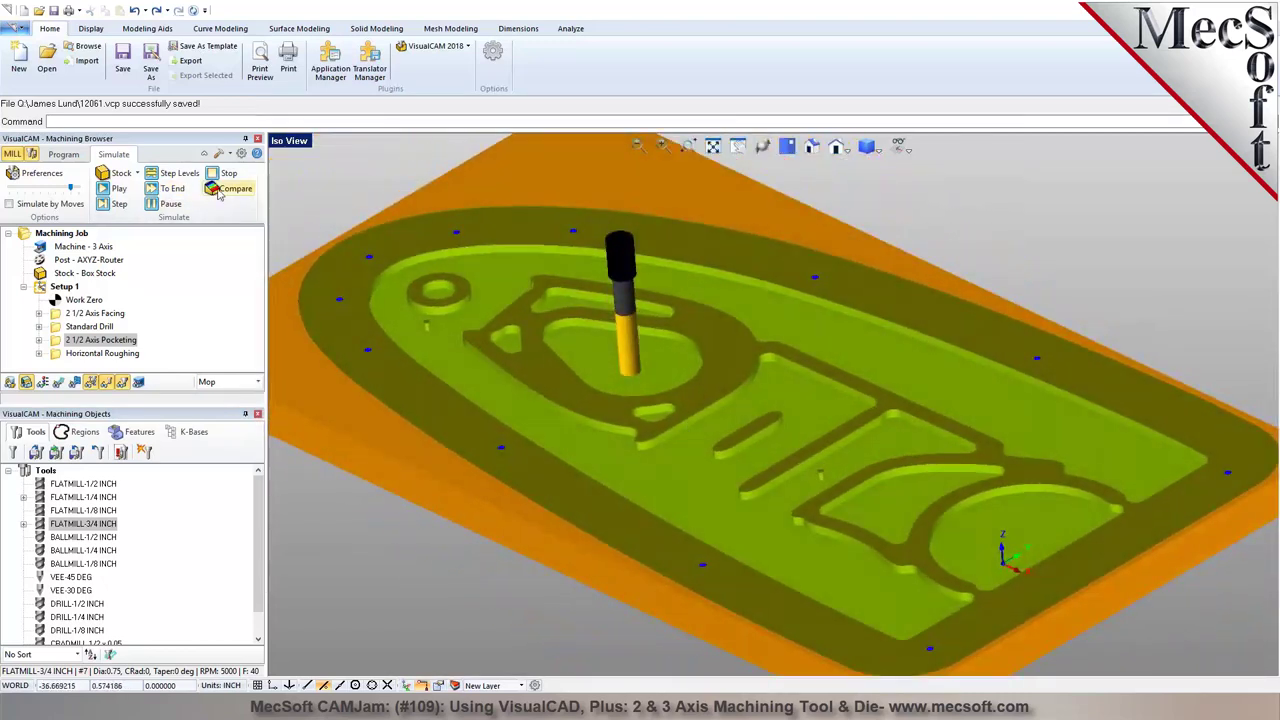
Create a 2-1/2 Axis Re-machining operation on the recess floor and the flat areas inside the teardrop-shaped ridge and the ring
{"action": "left_click", "coordinate": [66, 156]}
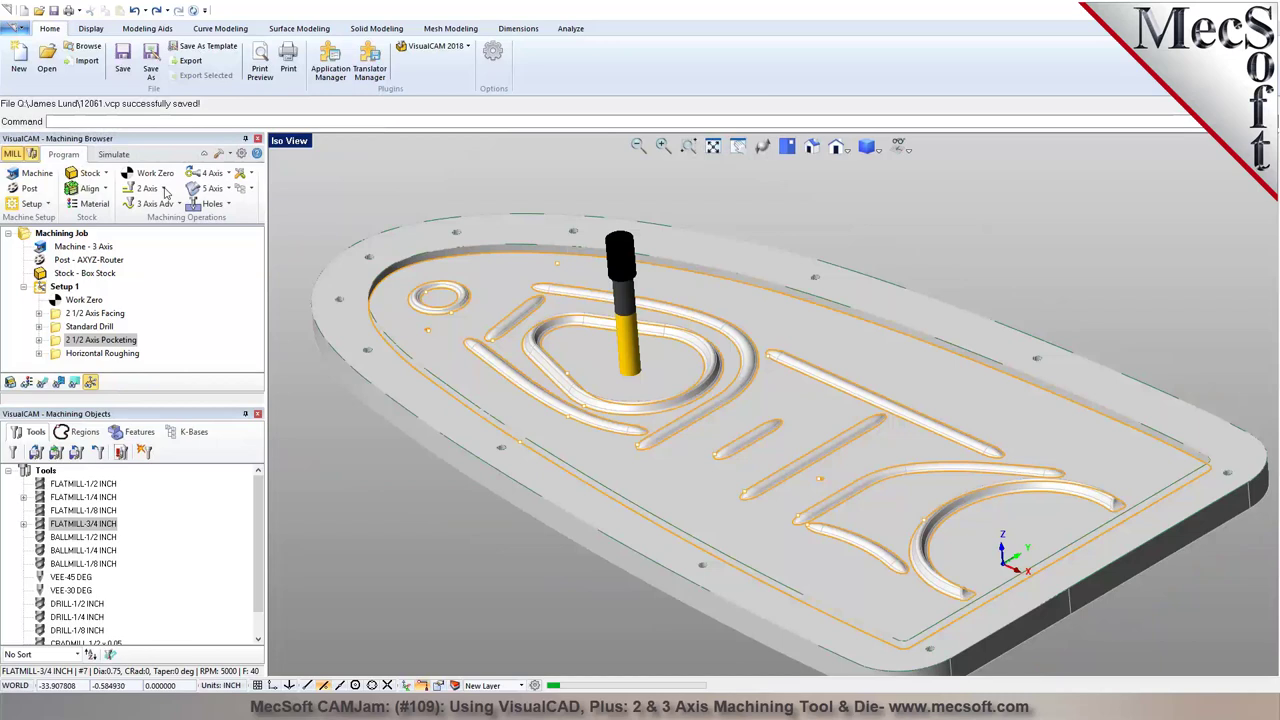
{"action": "left_click", "coordinate": [163, 189]}
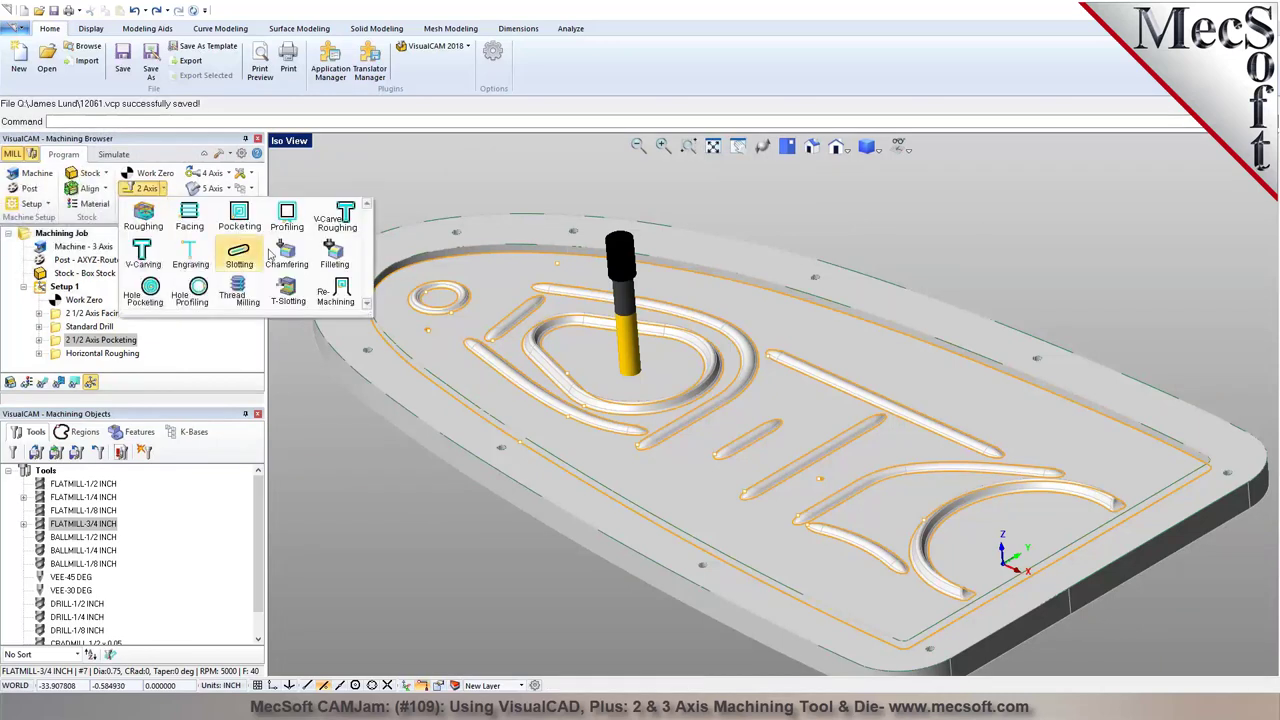
{"action": "left_click", "coordinate": [327, 298]}
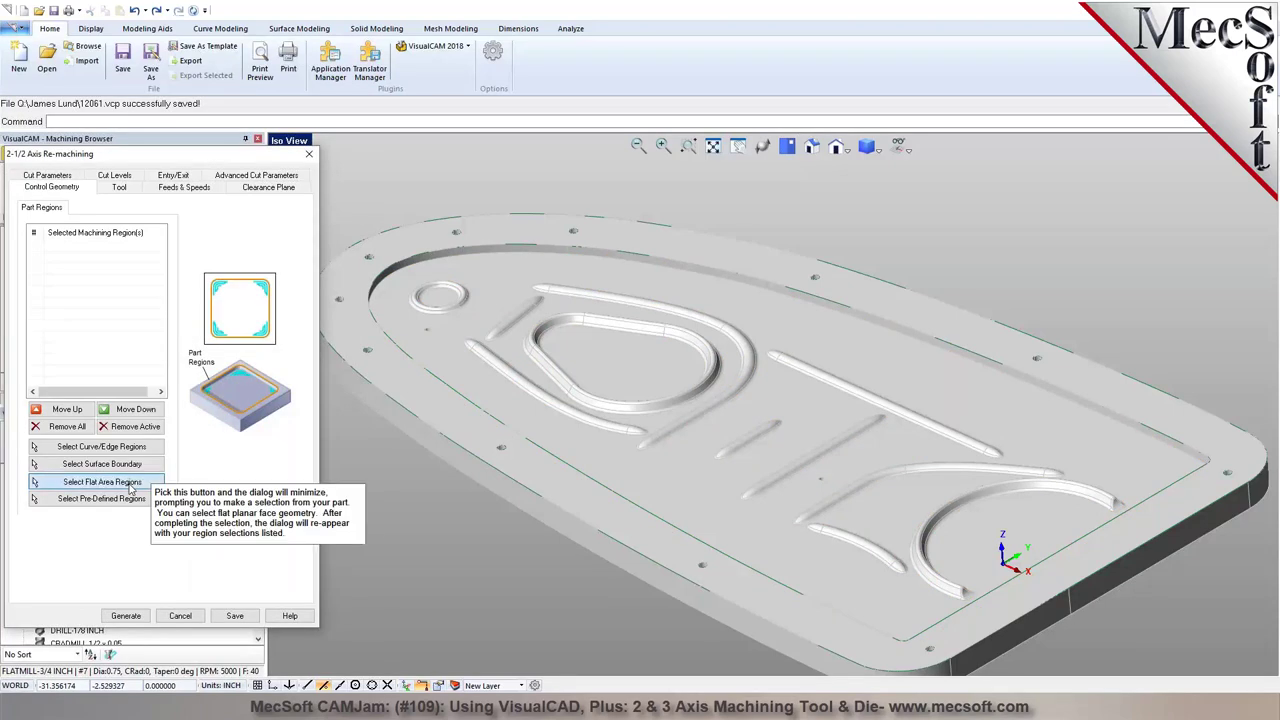
{"action": "left_click", "coordinate": [130, 482]}
{"action": "left_click", "coordinate": [500, 290]}
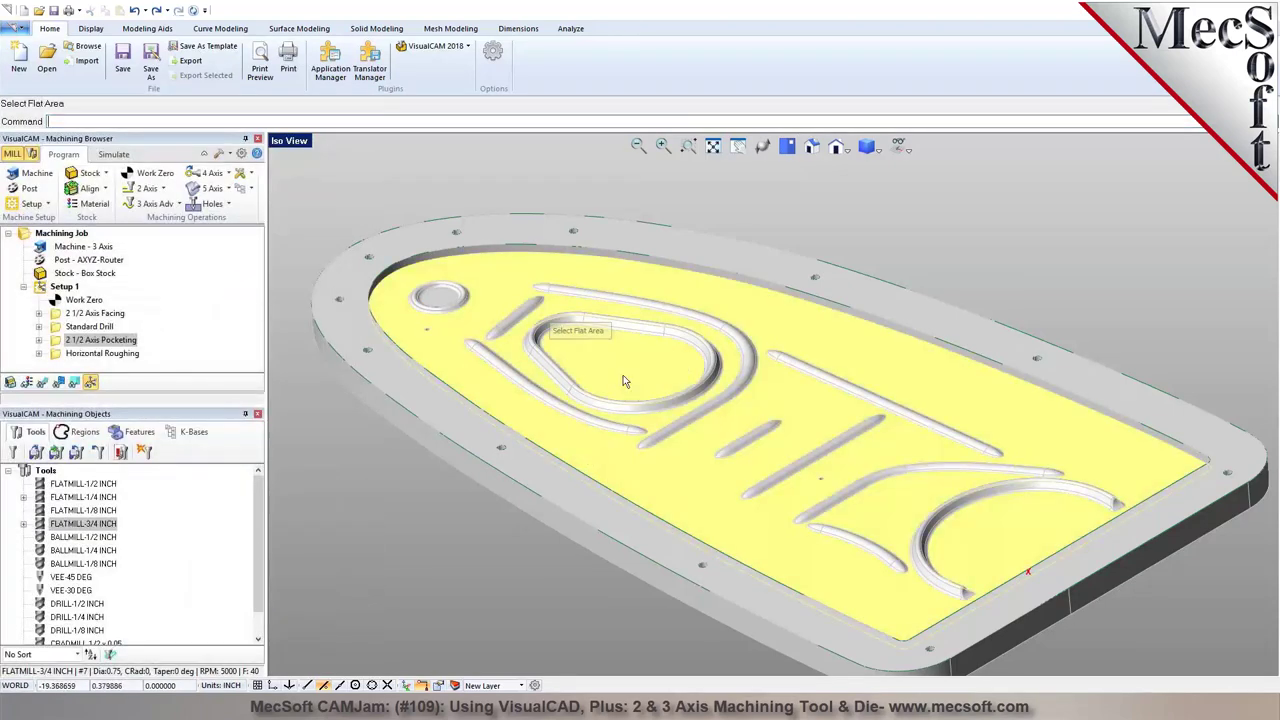
{"action": "left_click", "coordinate": [441, 300]}
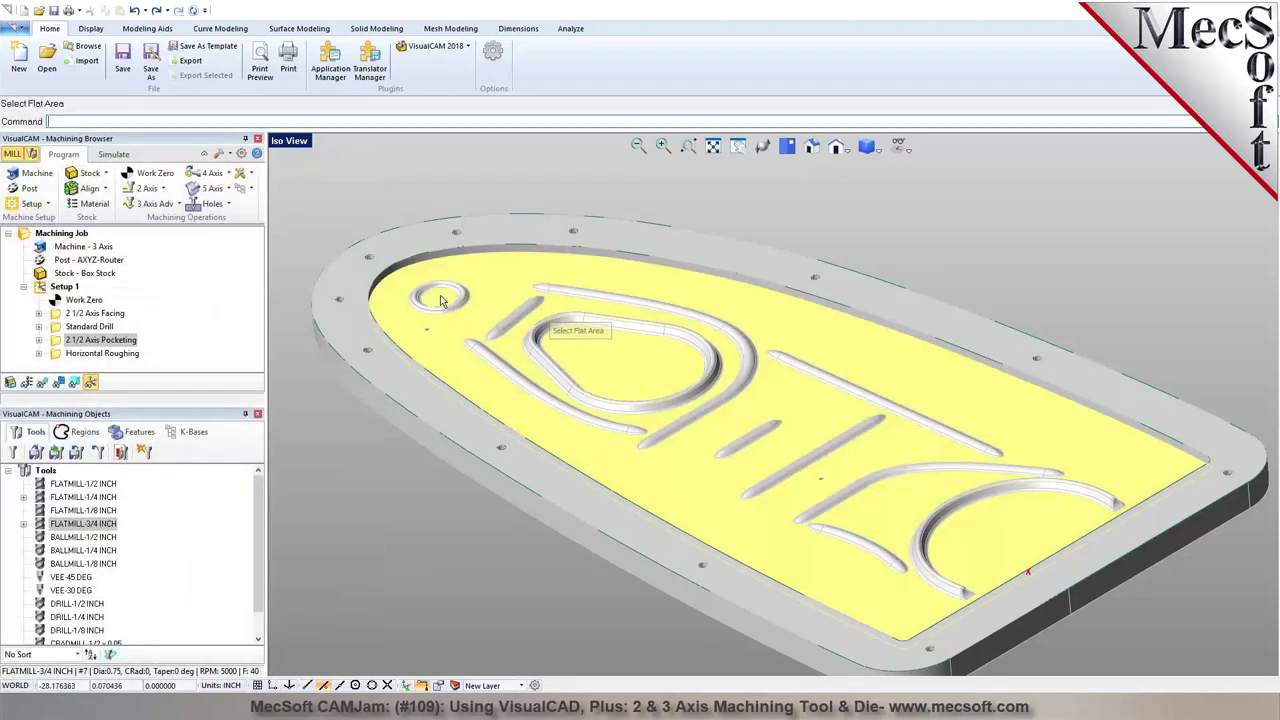
{"action": "right_click", "coordinate": [441, 300]}
Assign the FLATMILL-1/4 INCH tool to the re-machining operation and check its feeds, speeds and clearance plane
{"action": "left_click", "coordinate": [119, 188]}
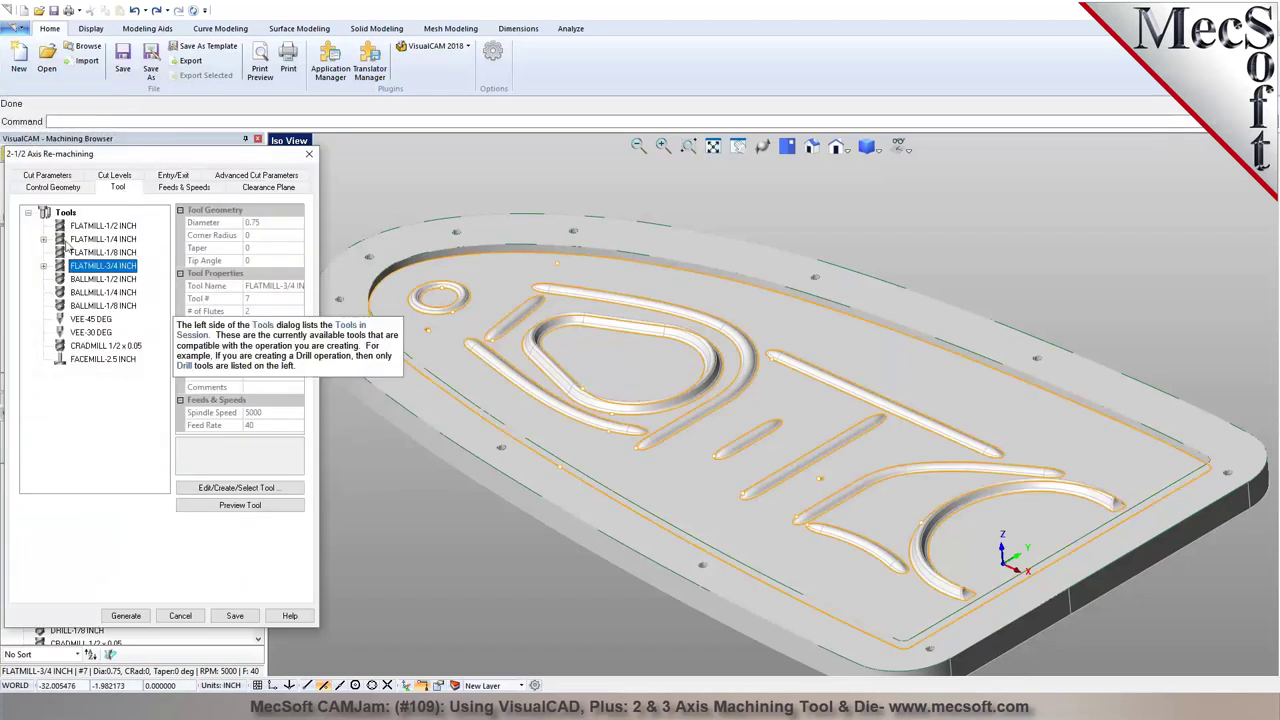
{"action": "left_click", "coordinate": [70, 240]}
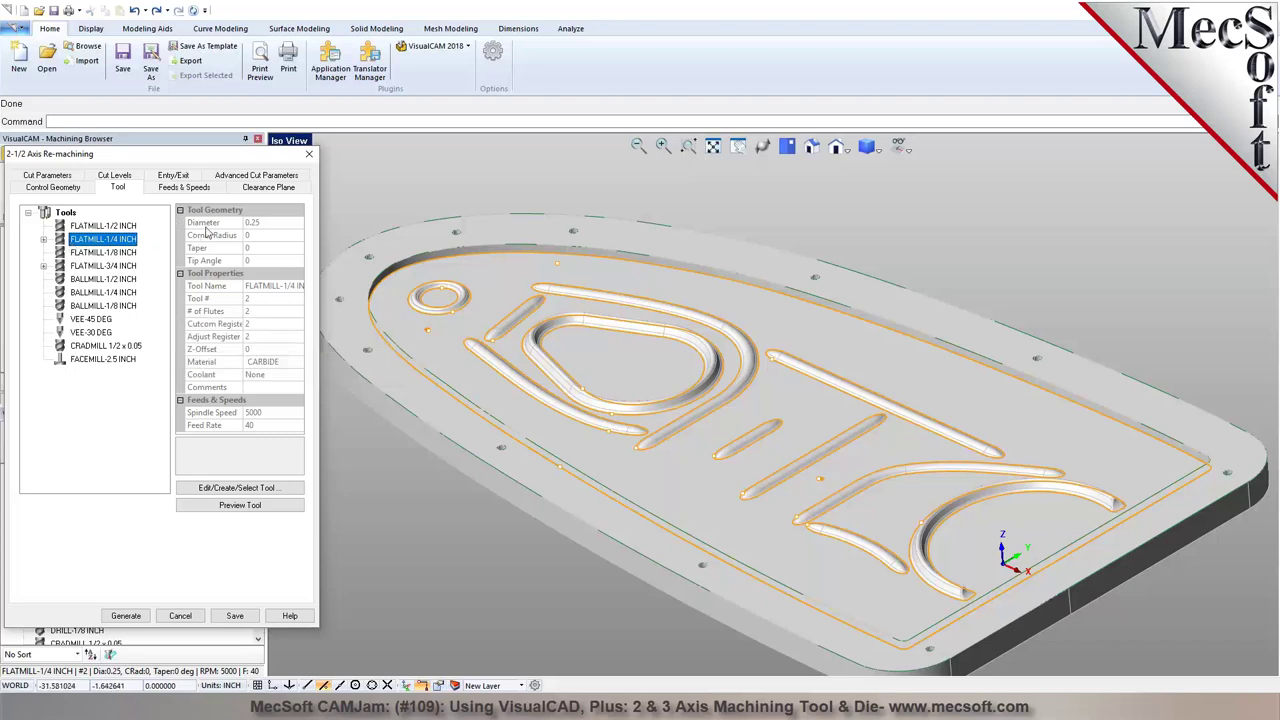
{"action": "left_click", "coordinate": [180, 188]}
{"action": "left_click", "coordinate": [262, 188]}
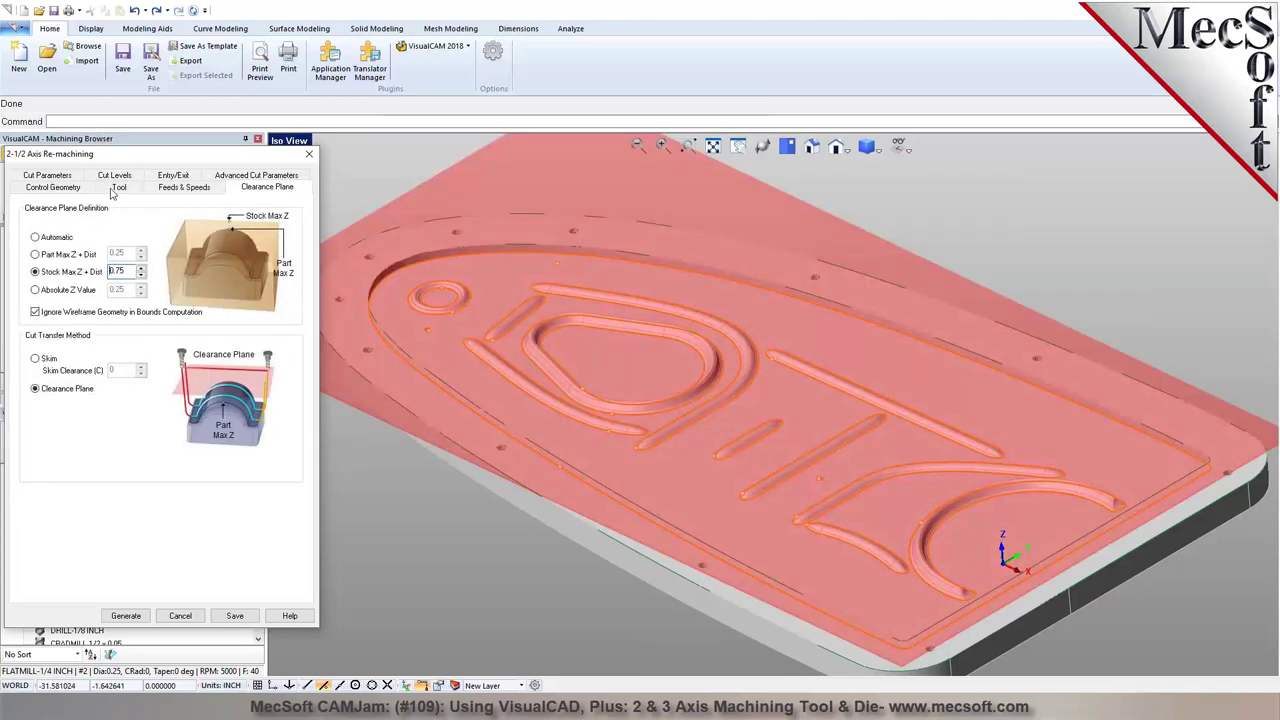
Set the re-machining reference tool diameter to 0.8 and the location of cut geometry to At Bottom
{"action": "left_click", "coordinate": [64, 177]}
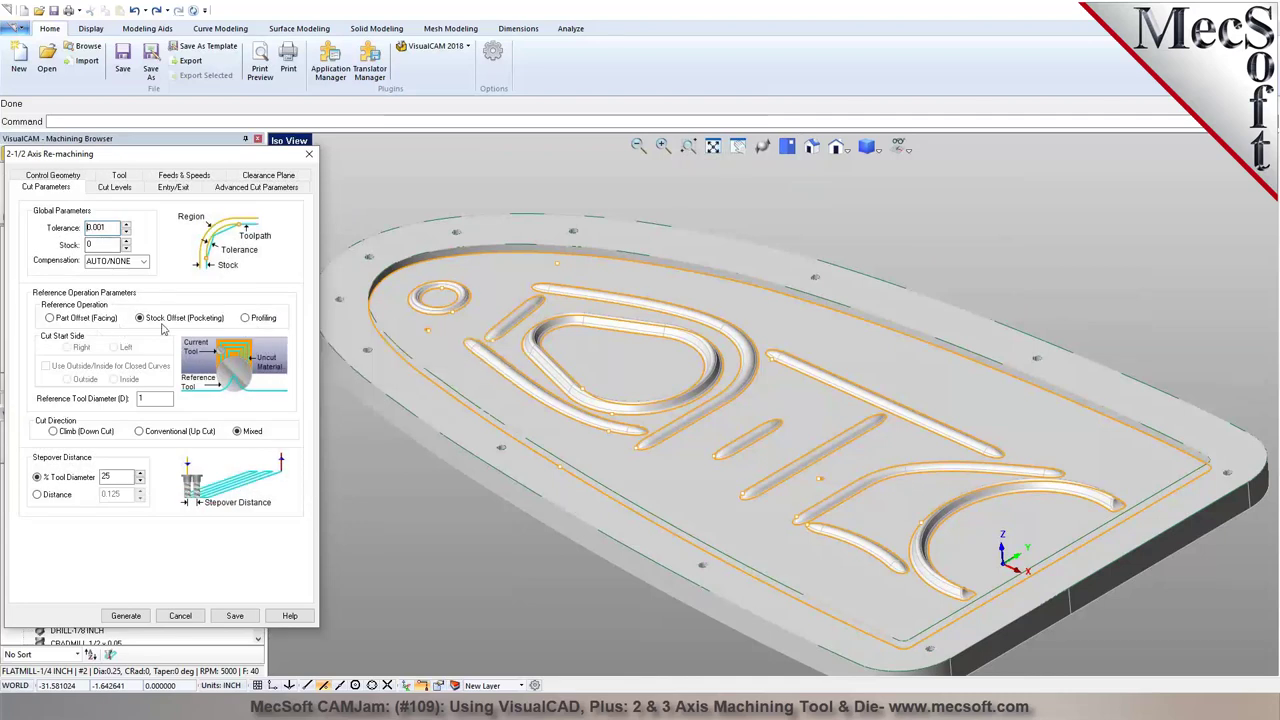
{"action": "double_click", "coordinate": [150, 398]}
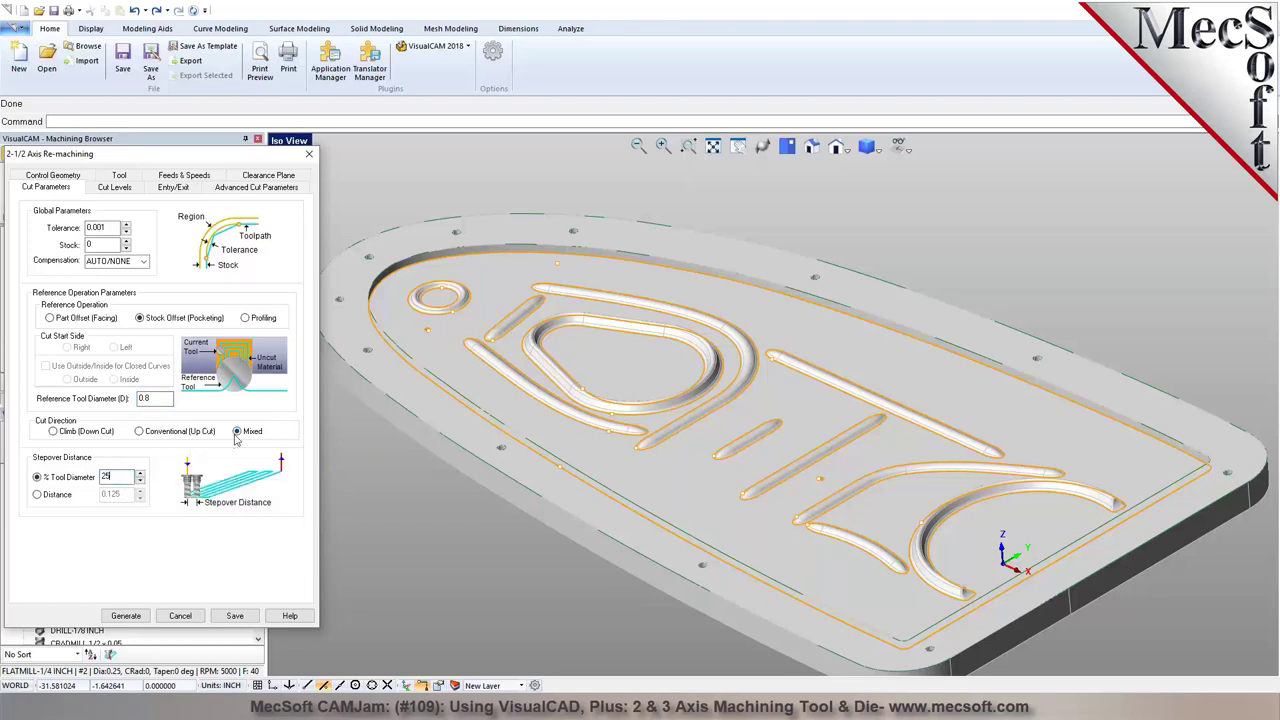
{"action": "left_click", "coordinate": [110, 188]}
{"action": "left_click", "coordinate": [105, 229]}
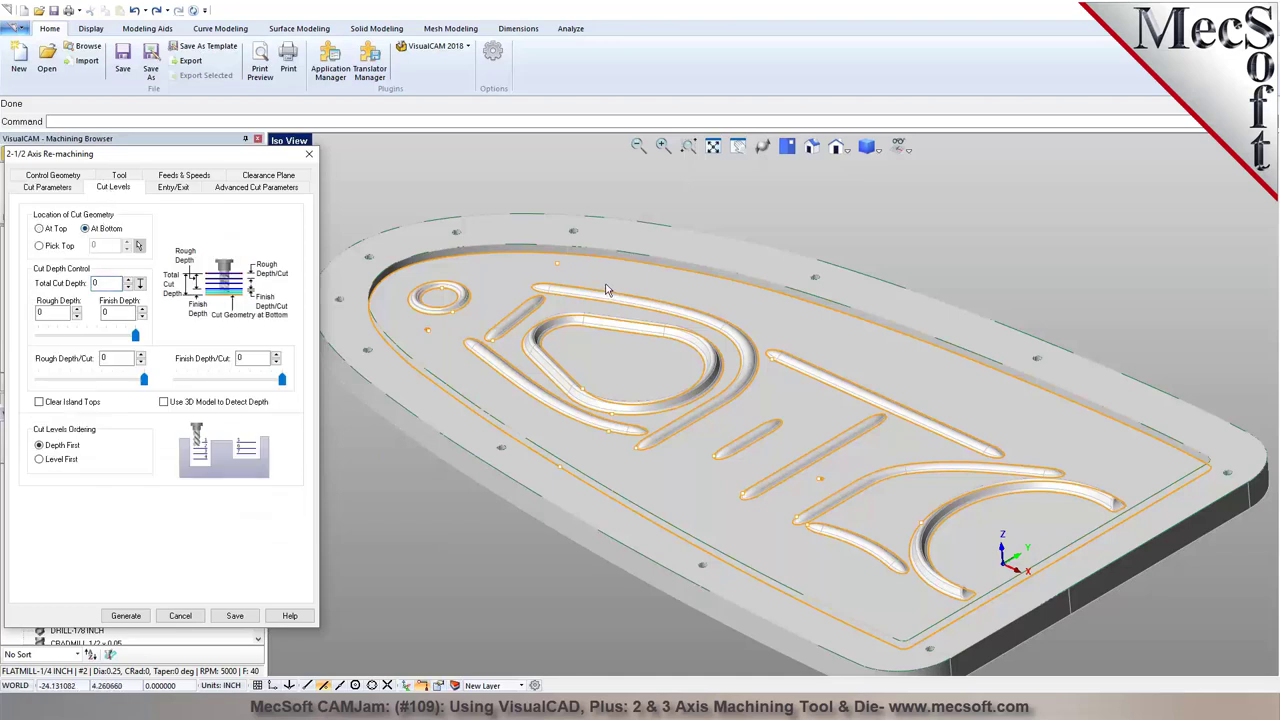
Use Along Path entry motion and arc fitting with a 0.002 tolerance, and save the re-machining operation
{"action": "left_click", "coordinate": [173, 189]}
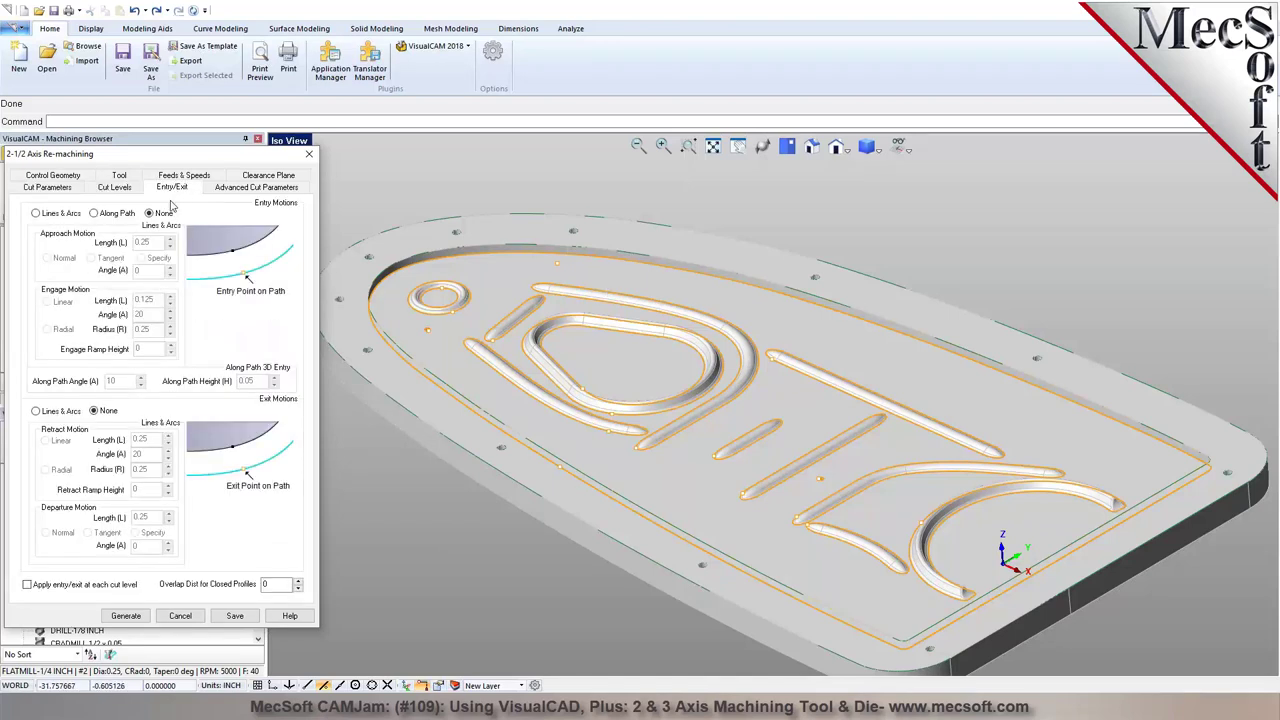
{"action": "left_click", "coordinate": [95, 214]}
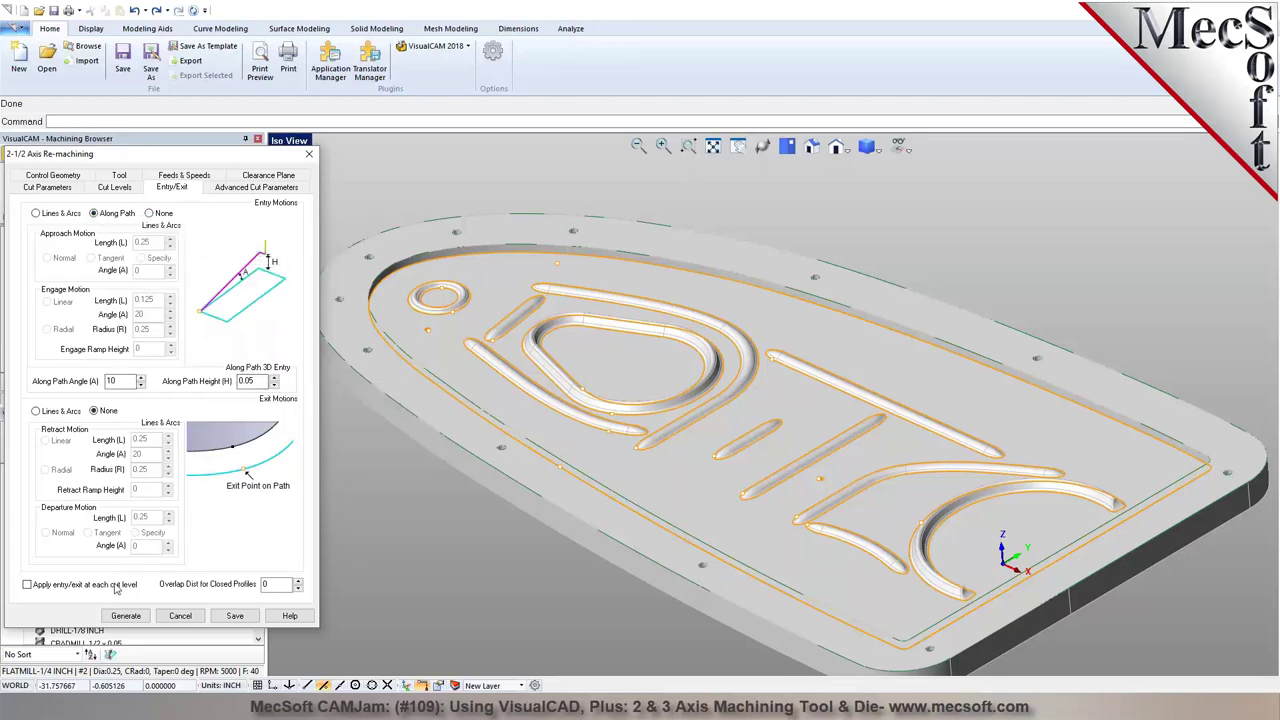
{"action": "left_click", "coordinate": [238, 189]}
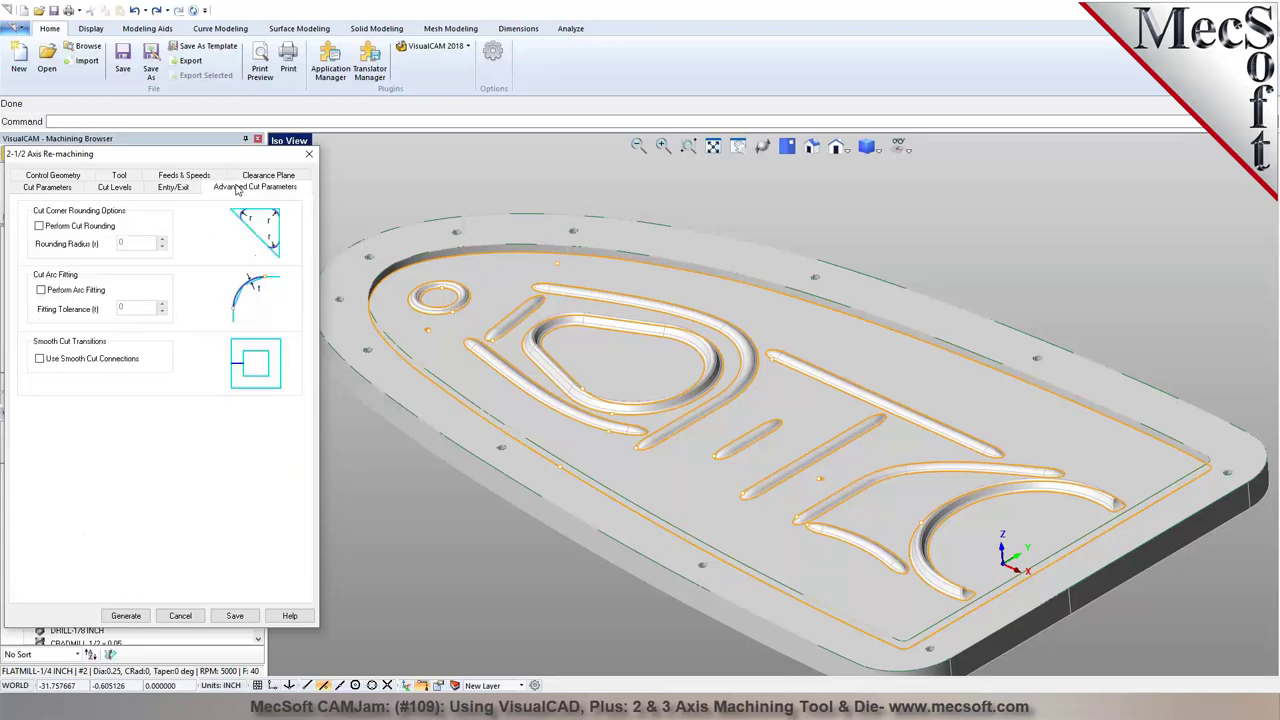
{"action": "left_click", "coordinate": [76, 292]}
{"action": "left_click", "coordinate": [131, 307]}
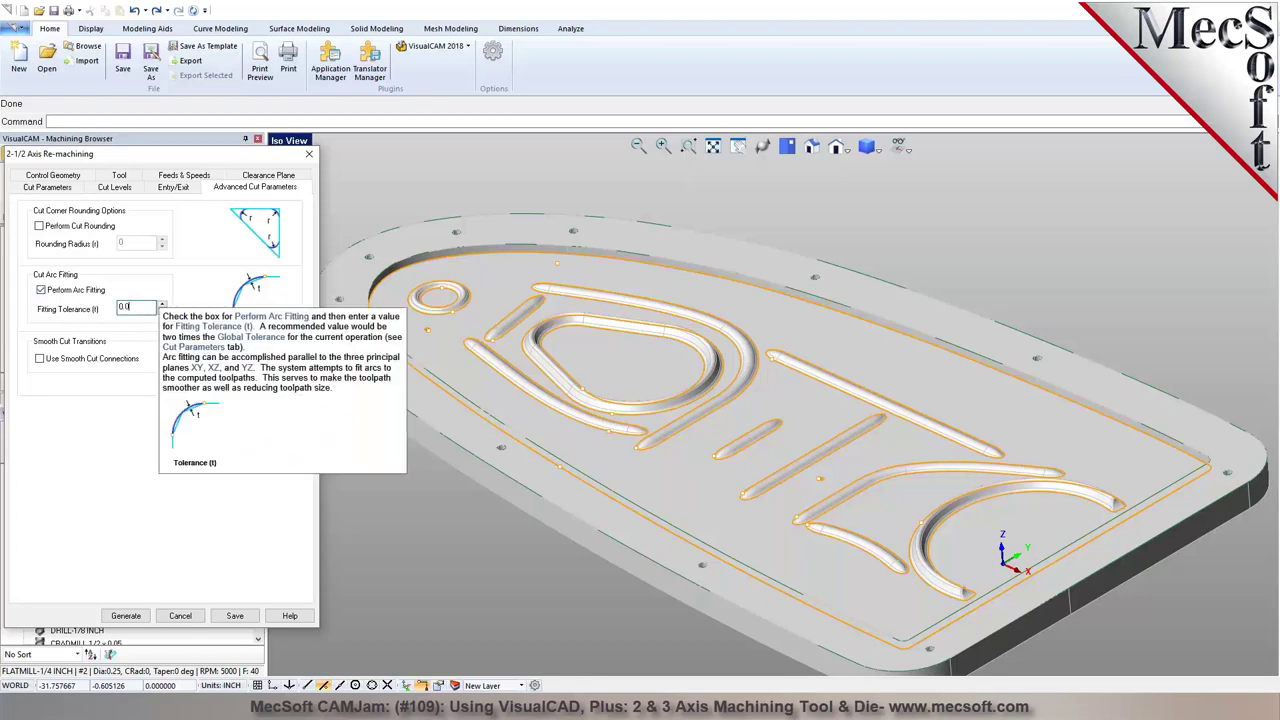
{"action": "left_click", "coordinate": [235, 615]}
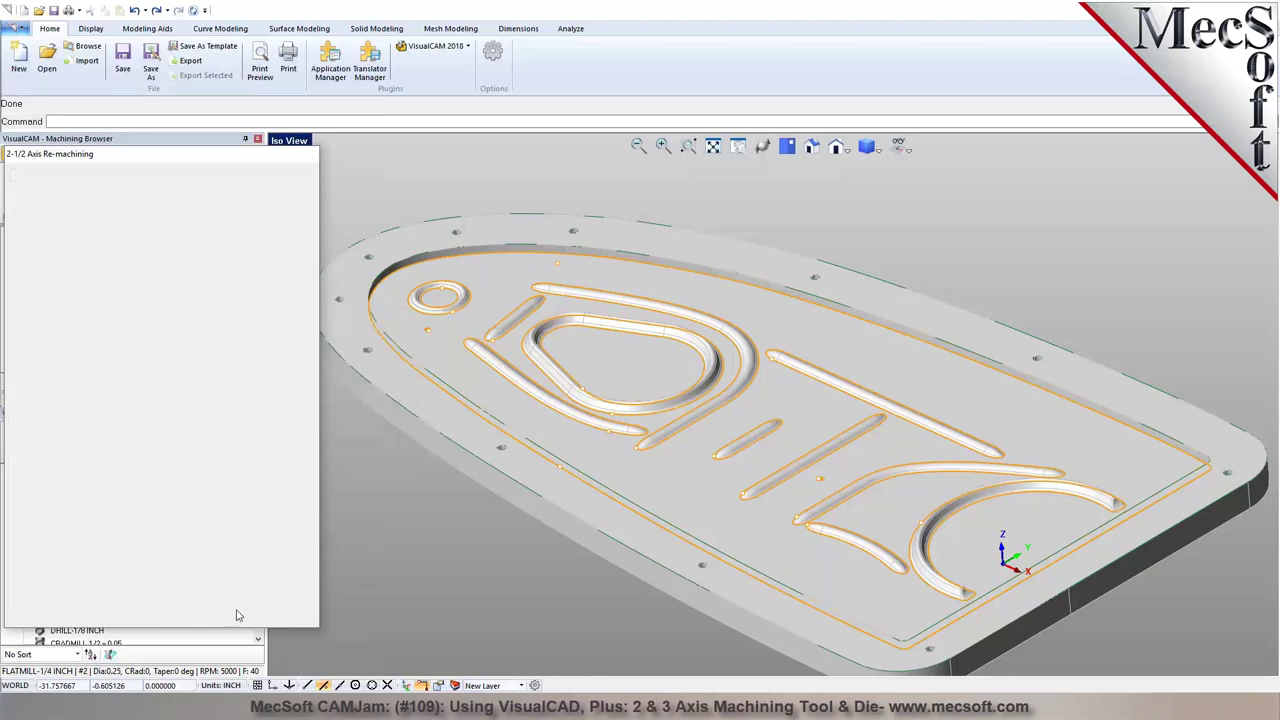
Regenerate the 2-1/2 Axis Re-machining operation and display its toolpath around the ridges of the recess
{"action": "right_click", "coordinate": [95, 354]}
{"action": "left_click", "coordinate": [108, 373]}
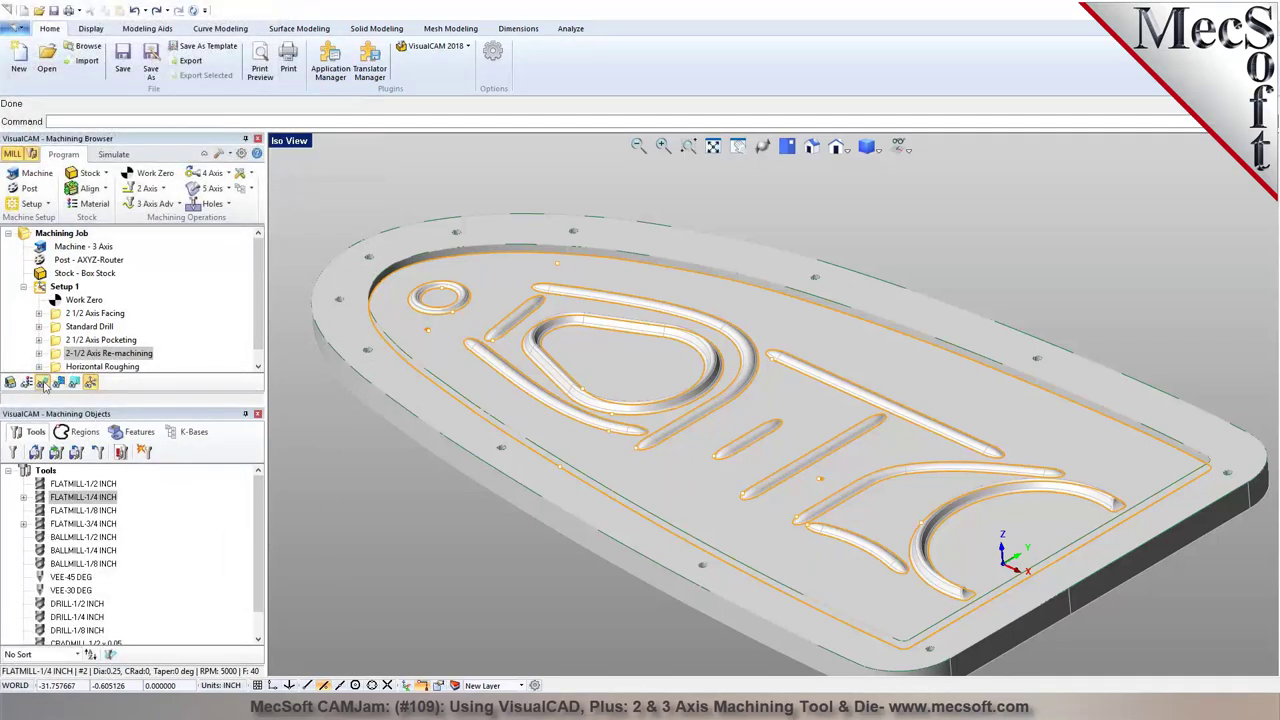
{"action": "scroll", "coordinate": [623, 401], "scroll_direction": "up", "scroll_amount": 5}
{"action": "scroll", "coordinate": [626, 414], "scroll_direction": "down", "scroll_amount": 5}
{"action": "right_click_drag", "start_coordinate": [606, 400], "coordinate": [570, 372]}
Review the cut levels and cut parameters of the re-machining operation
{"action": "left_click", "coordinate": [58, 356]}
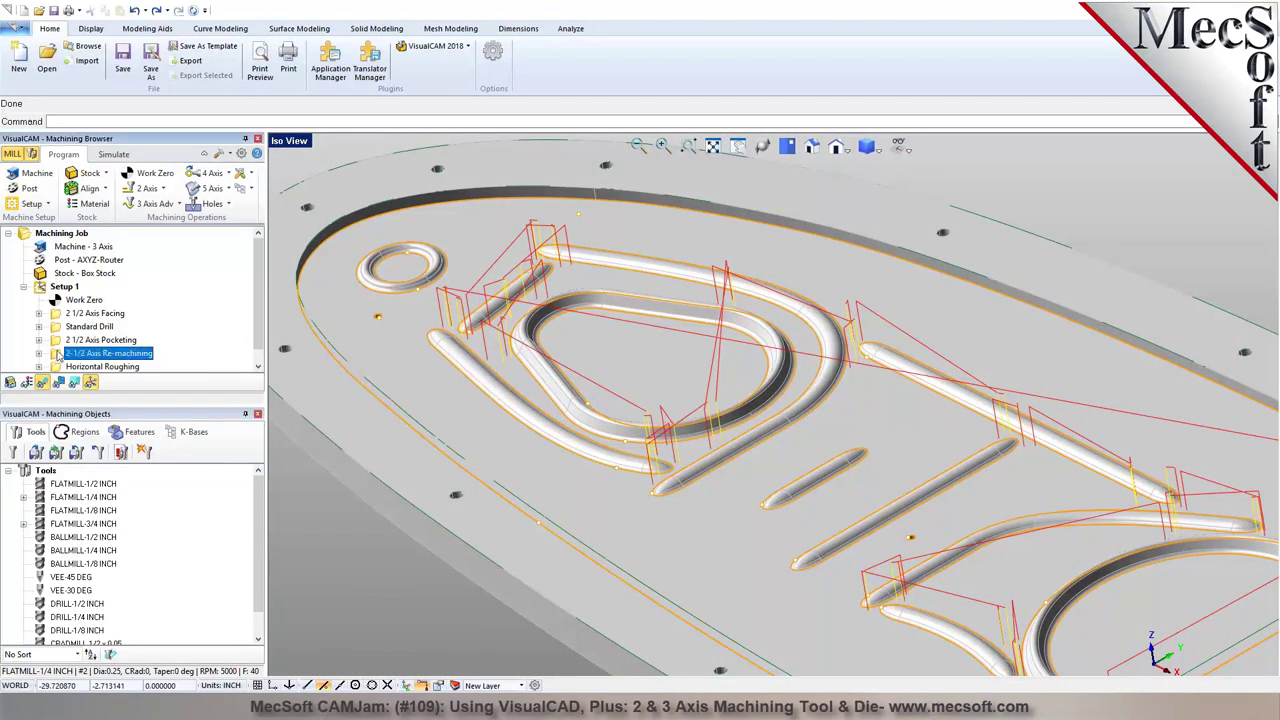
{"action": "double_click", "coordinate": [58, 356]}
{"action": "left_click", "coordinate": [113, 187]}
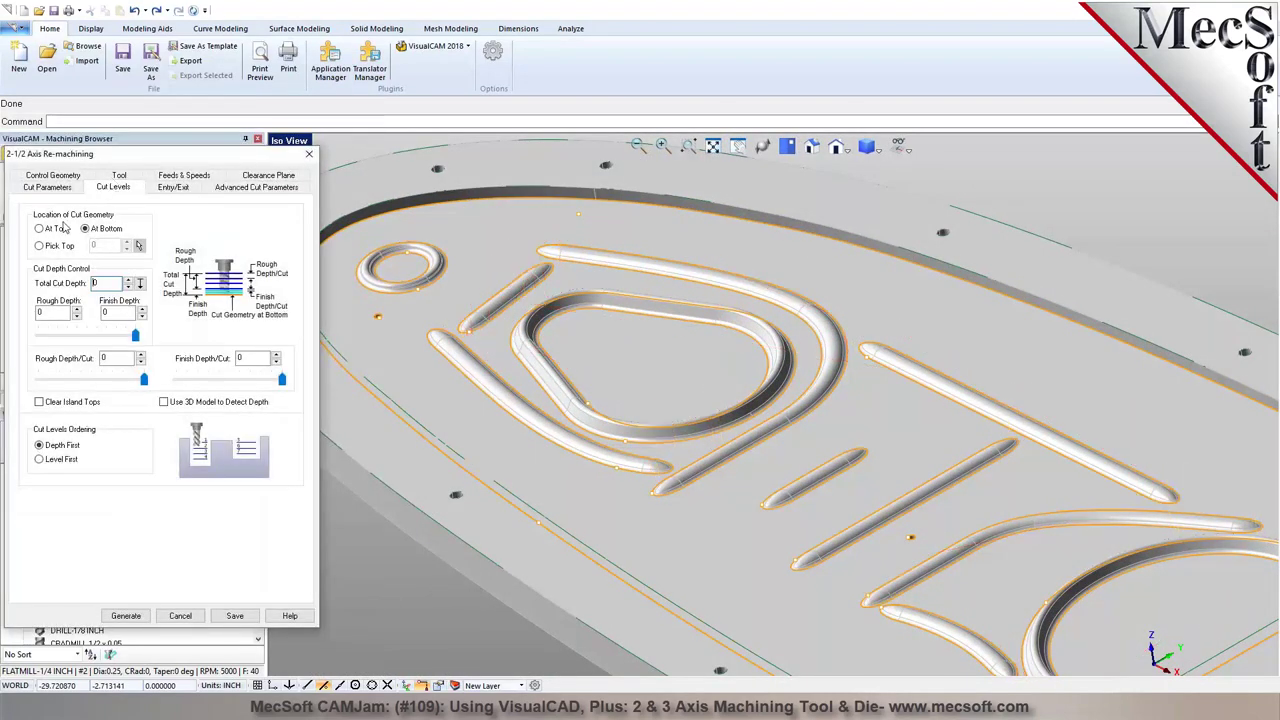
{"action": "left_click", "coordinate": [47, 187]}
{"action": "left_click", "coordinate": [184, 616]}
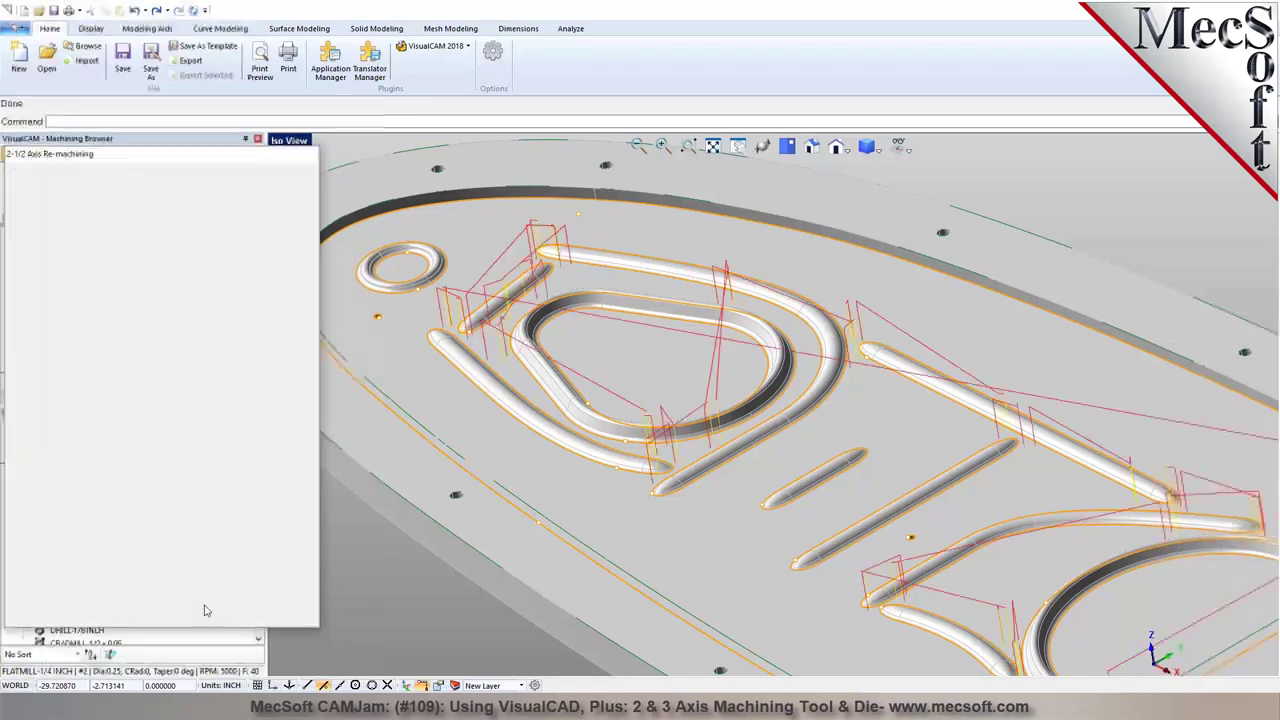
Check the re-machining operation's part regions and display its toolpath through the shaded model
{"action": "mouse_move", "coordinate": [555, 400]}
{"action": "right_mouse_down"}
{"action": "mouse_move", "coordinate": [578, 380]}
{"action": "mouse_move", "coordinate": [572, 392]}
{"action": "right_mouse_up"}
{"action": "double_click", "coordinate": [62, 357]}
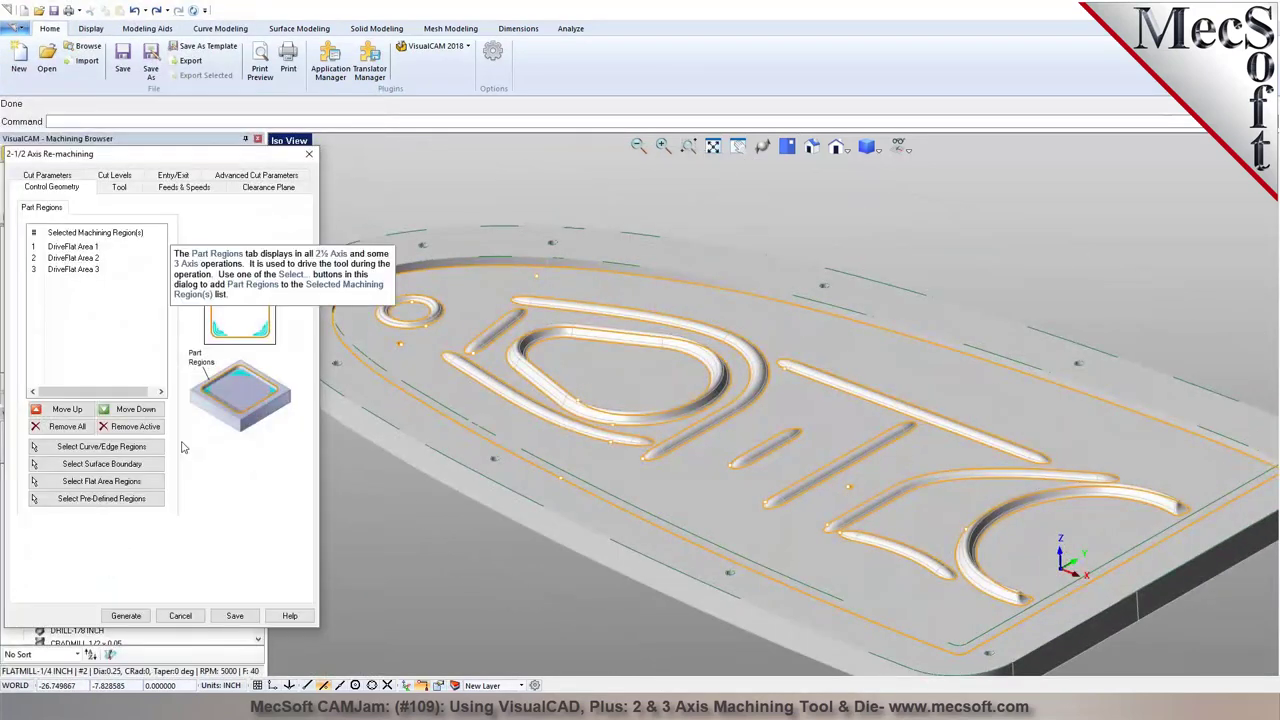
{"action": "left_click", "coordinate": [184, 612]}
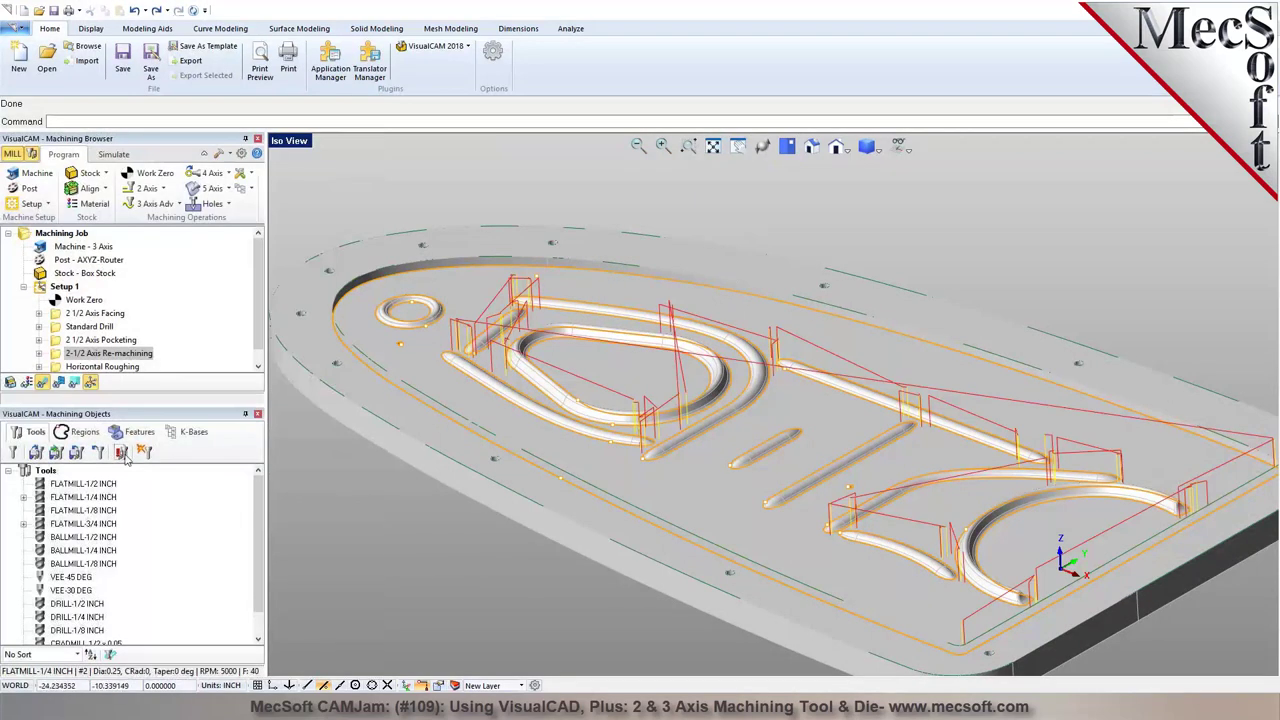
{"action": "left_click", "coordinate": [58, 383]}
{"action": "right_click_drag", "start_coordinate": [620, 420], "coordinate": [656, 440]}
Set the re-machining reference tool diameter to 0.75 and save the operation
{"action": "double_click", "coordinate": [56, 357]}
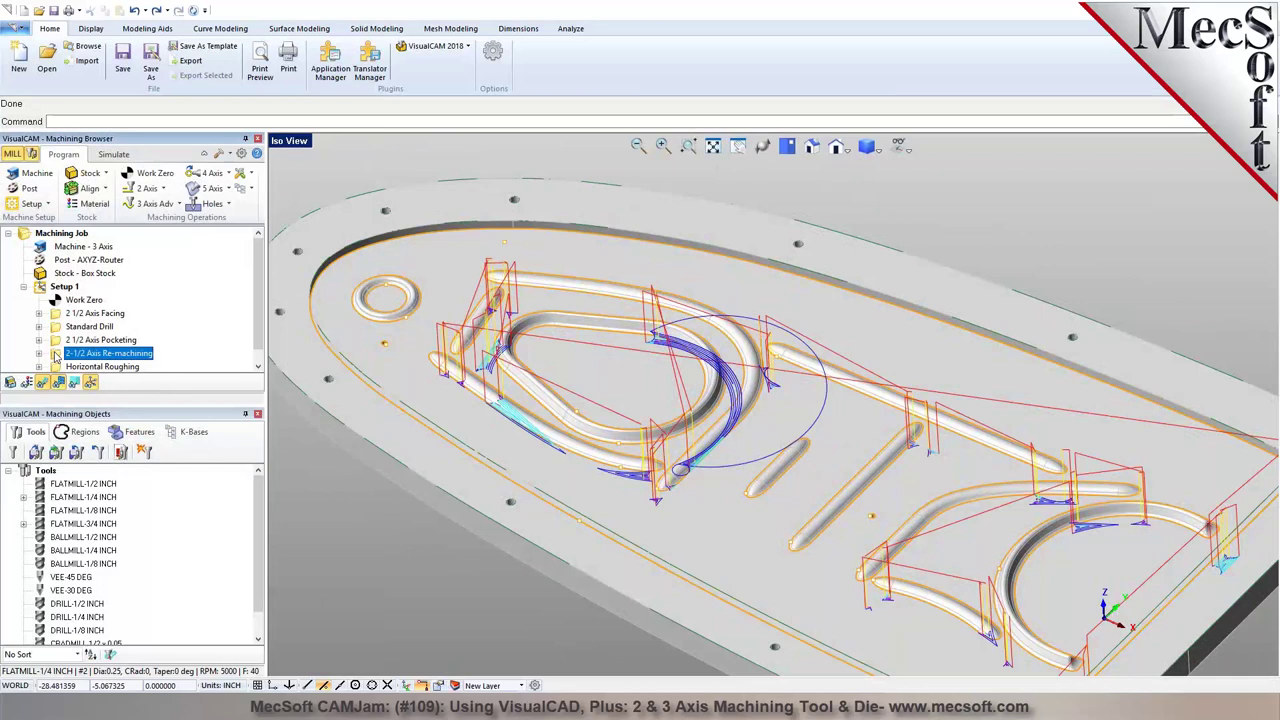
{"action": "left_click", "coordinate": [250, 176]}
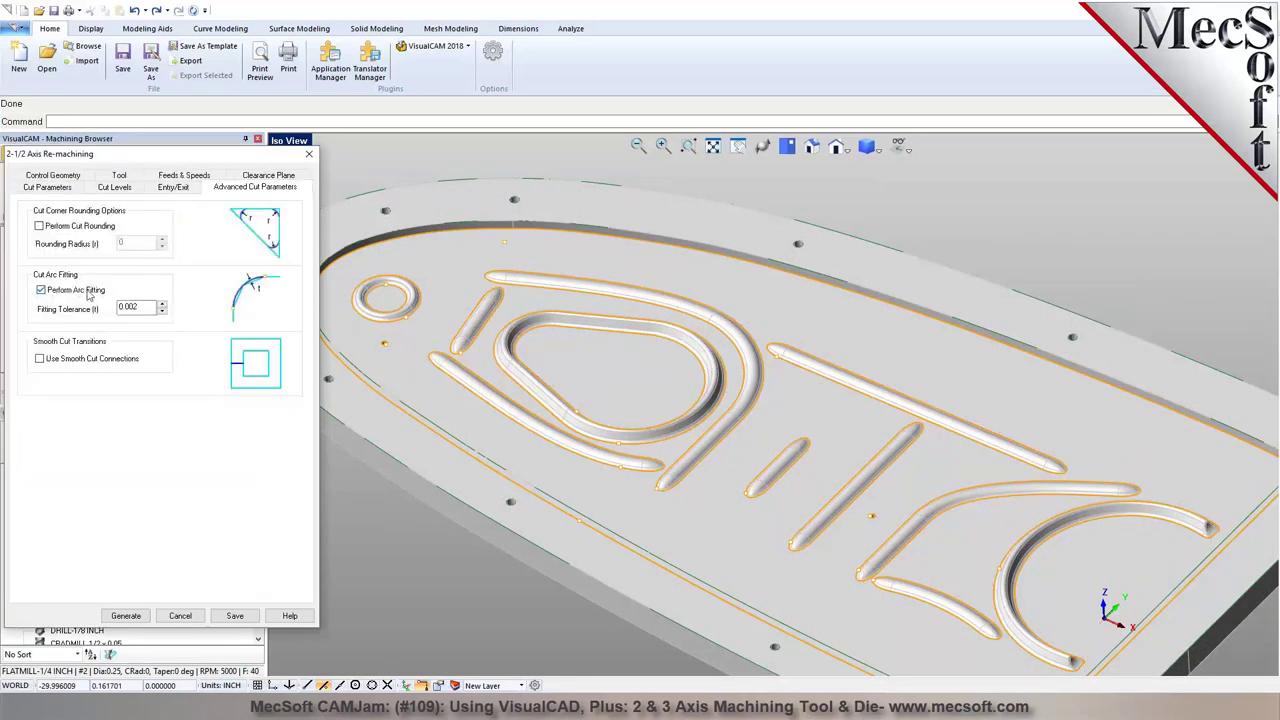
{"action": "left_click", "coordinate": [46, 188]}
{"action": "double_click", "coordinate": [145, 398]}
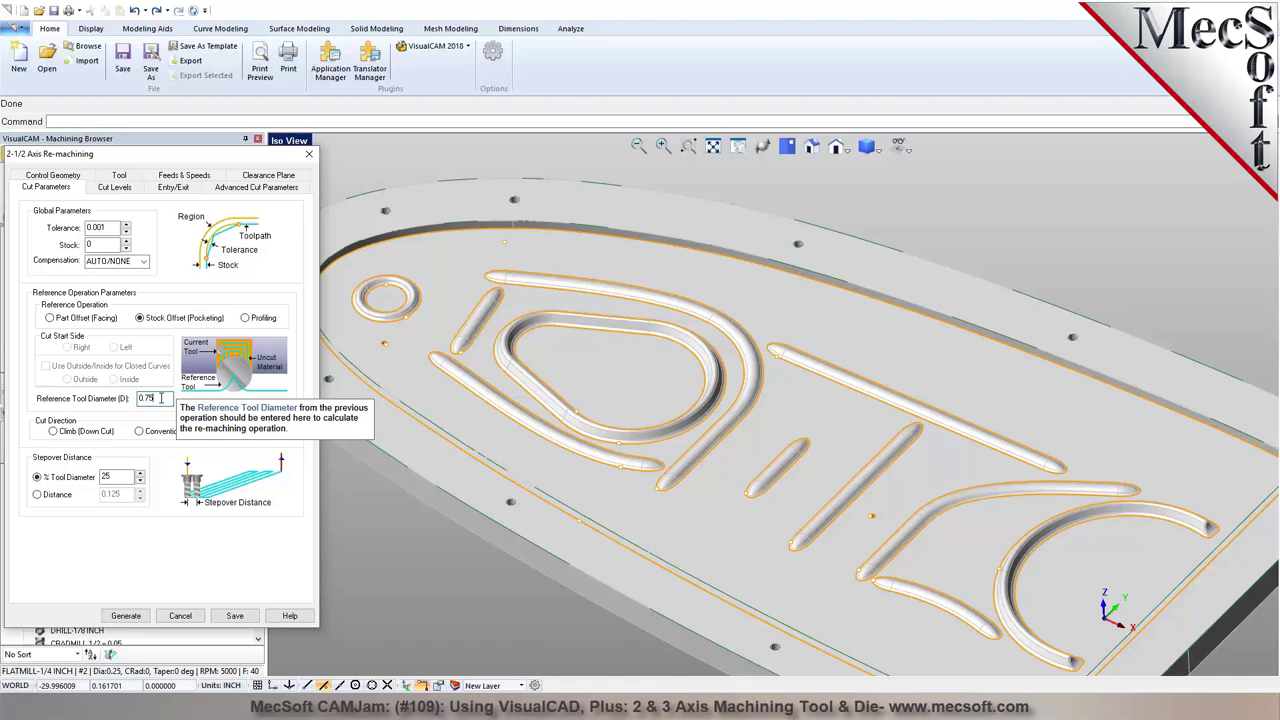
{"action": "left_click", "coordinate": [224, 619]}
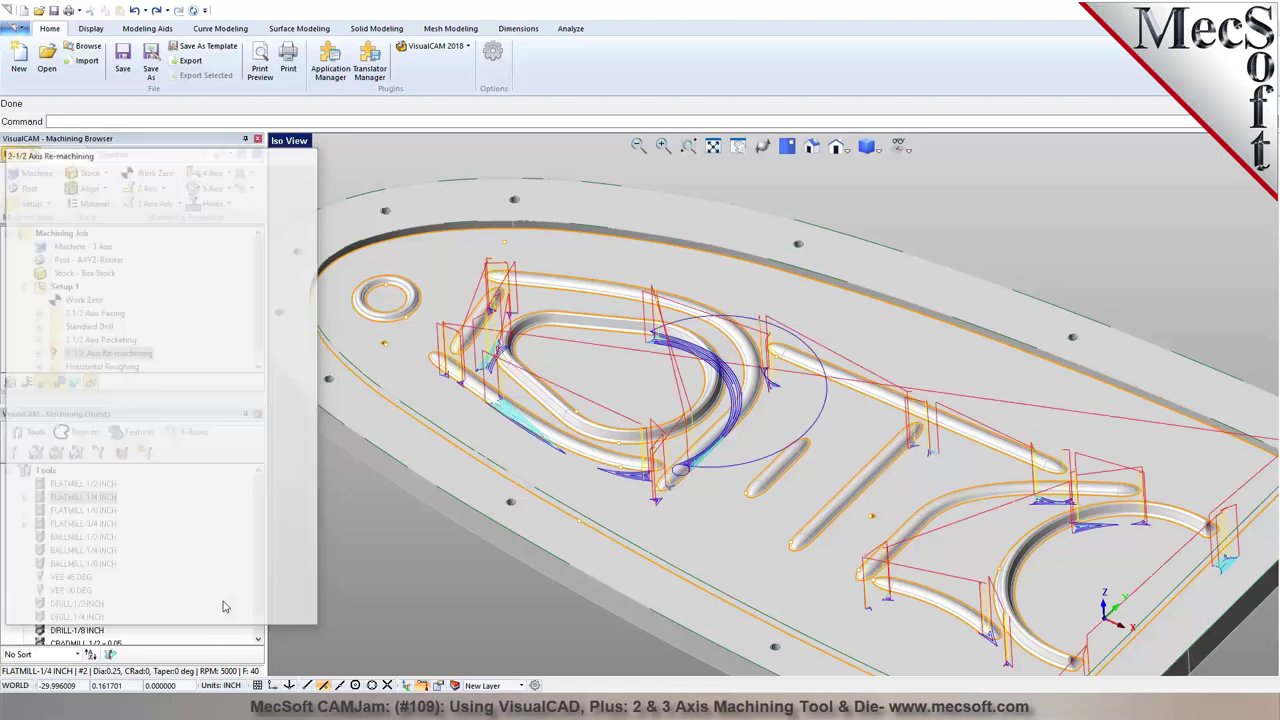
Set the stock of the 2-1/2 Axis Pocketing operation to 0 and regenerate its toolpath
{"action": "left_click", "coordinate": [88, 326]}
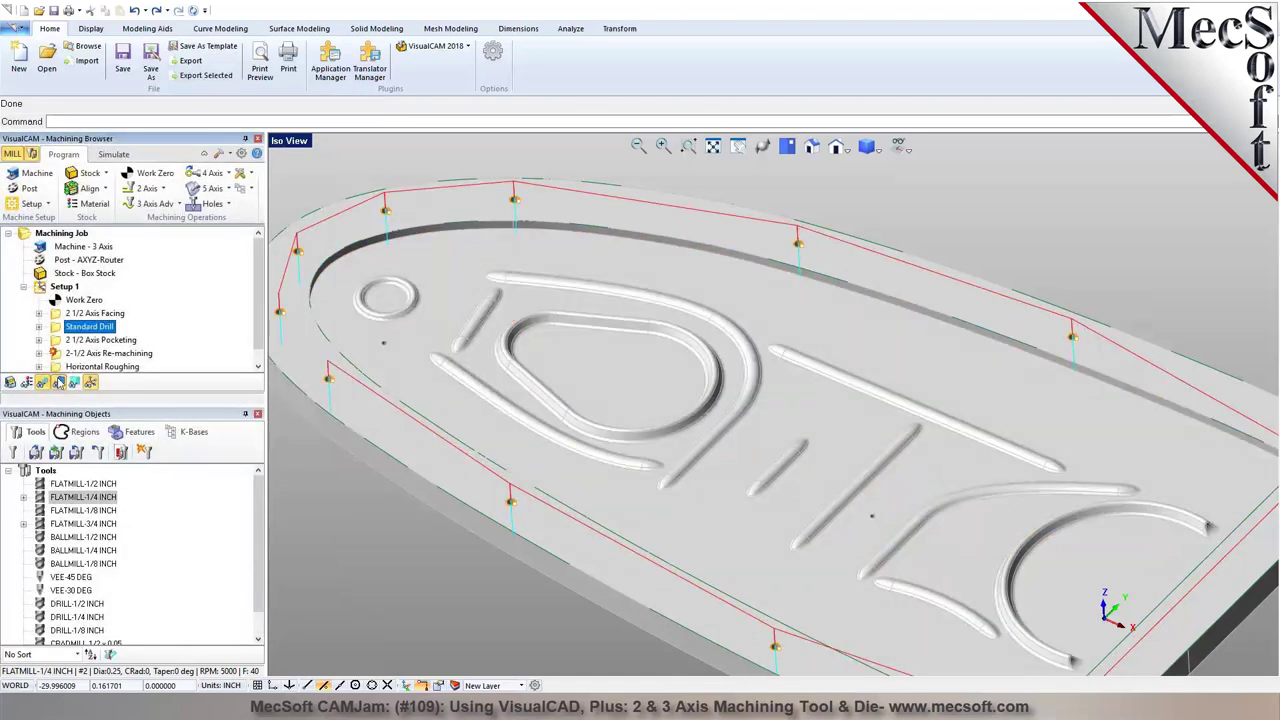
{"action": "double_click", "coordinate": [100, 340]}
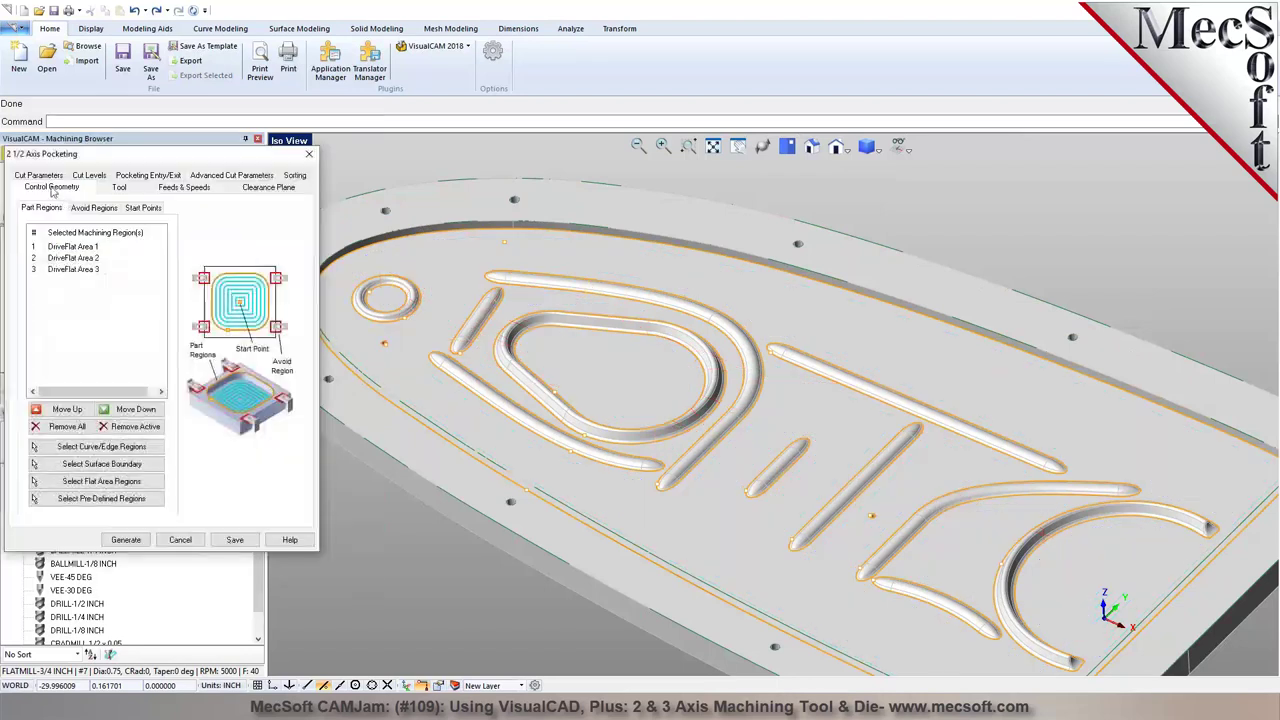
{"action": "left_click", "coordinate": [38, 175]}
{"action": "left_click", "coordinate": [92, 244]}
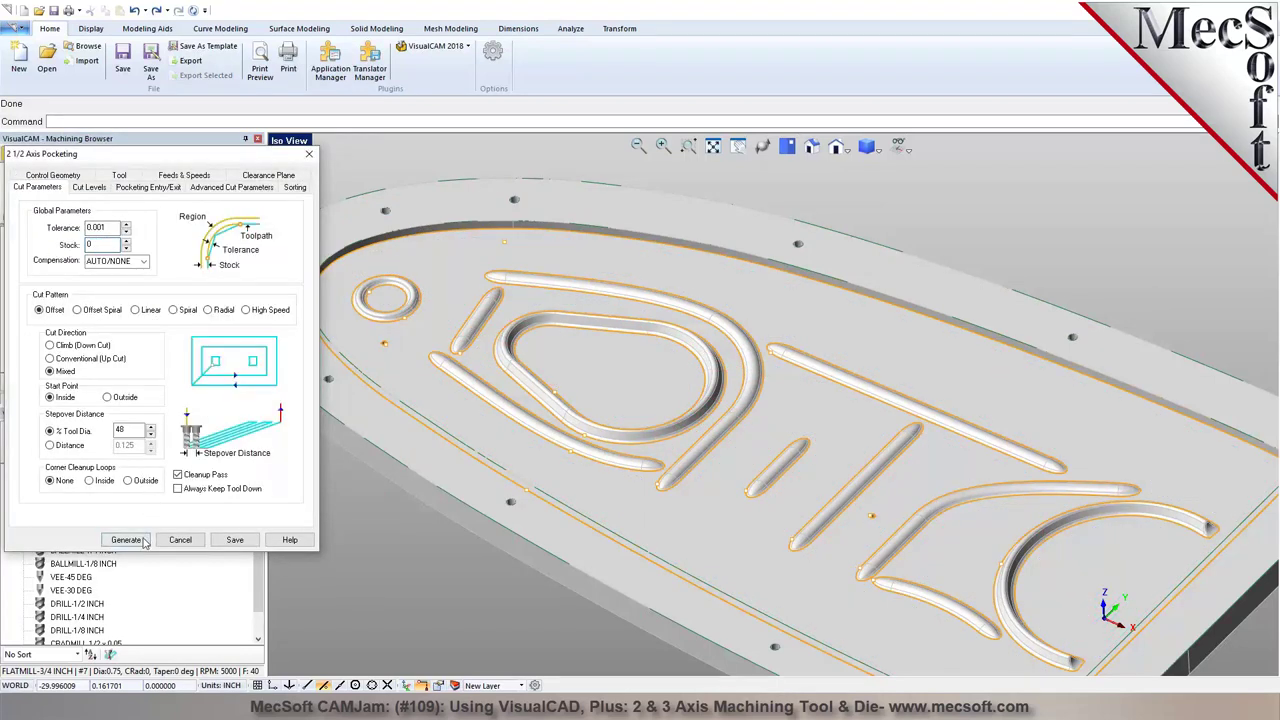
{"action": "left_click", "coordinate": [126, 540]}
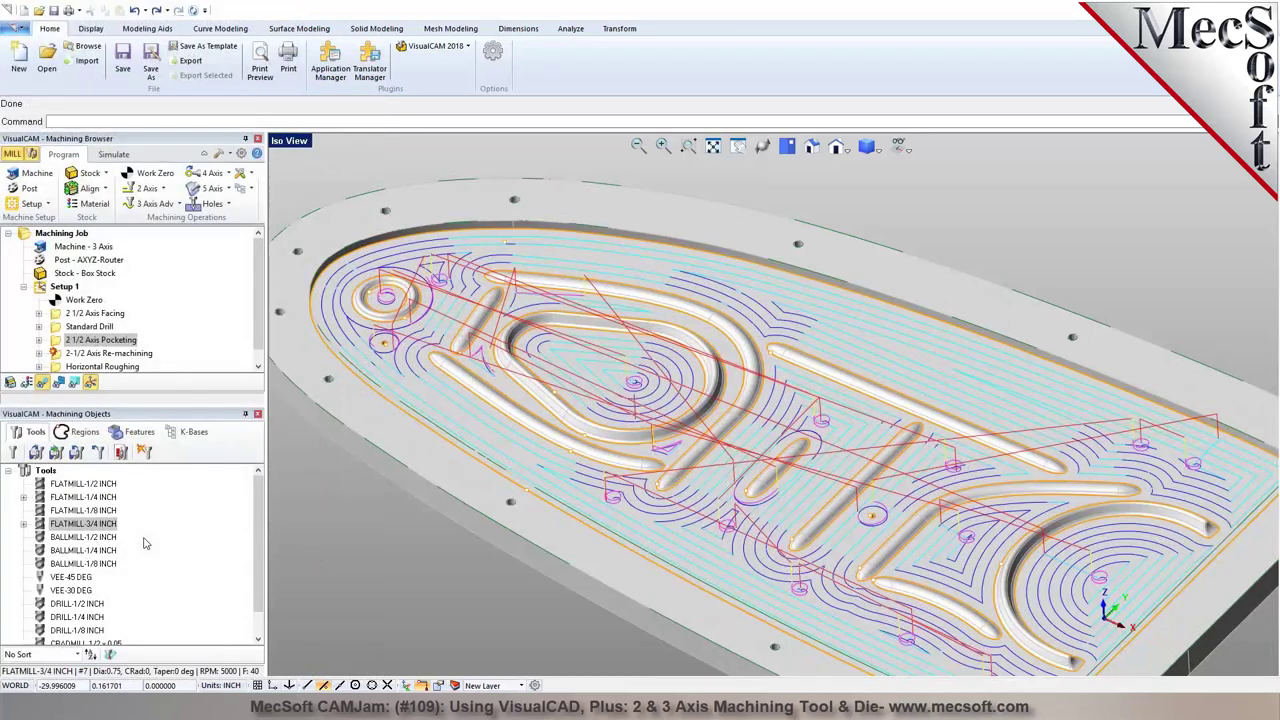
Simulate the pocketing operation to the end and return to the operation programming view
{"action": "left_click", "coordinate": [113, 154]}
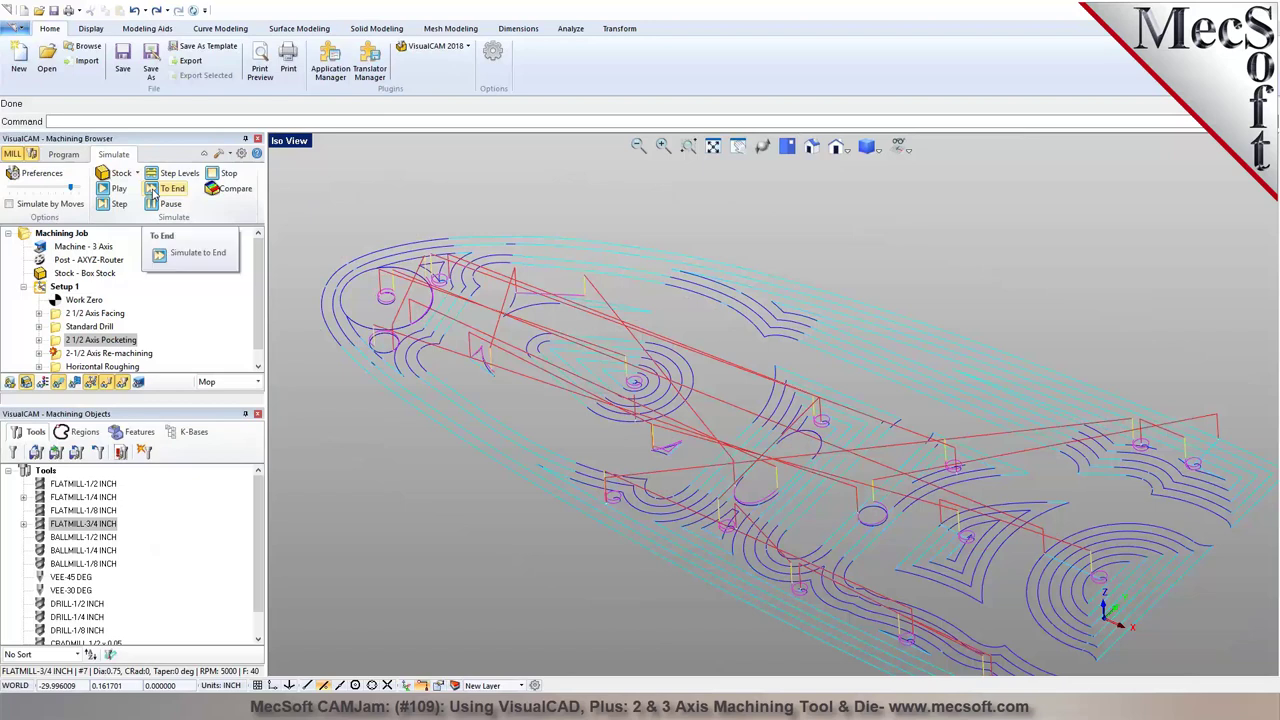
{"action": "left_click", "coordinate": [152, 189]}
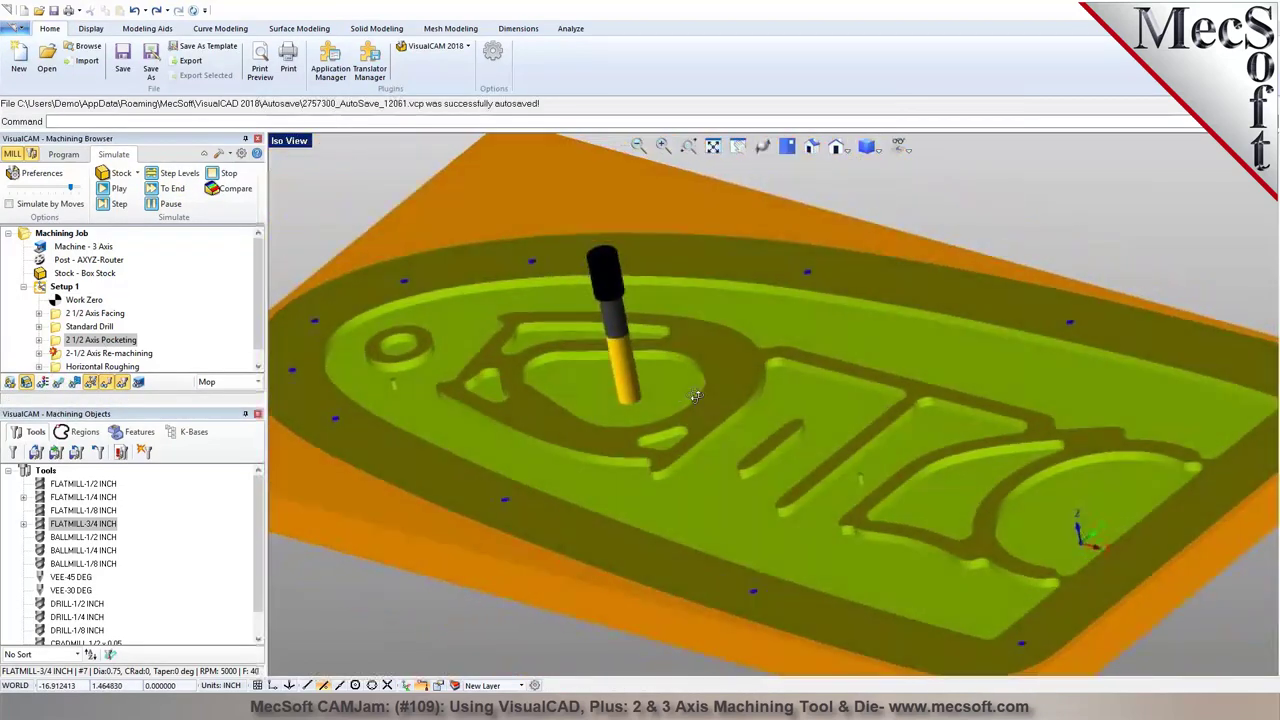
{"action": "left_click", "coordinate": [63, 154]}
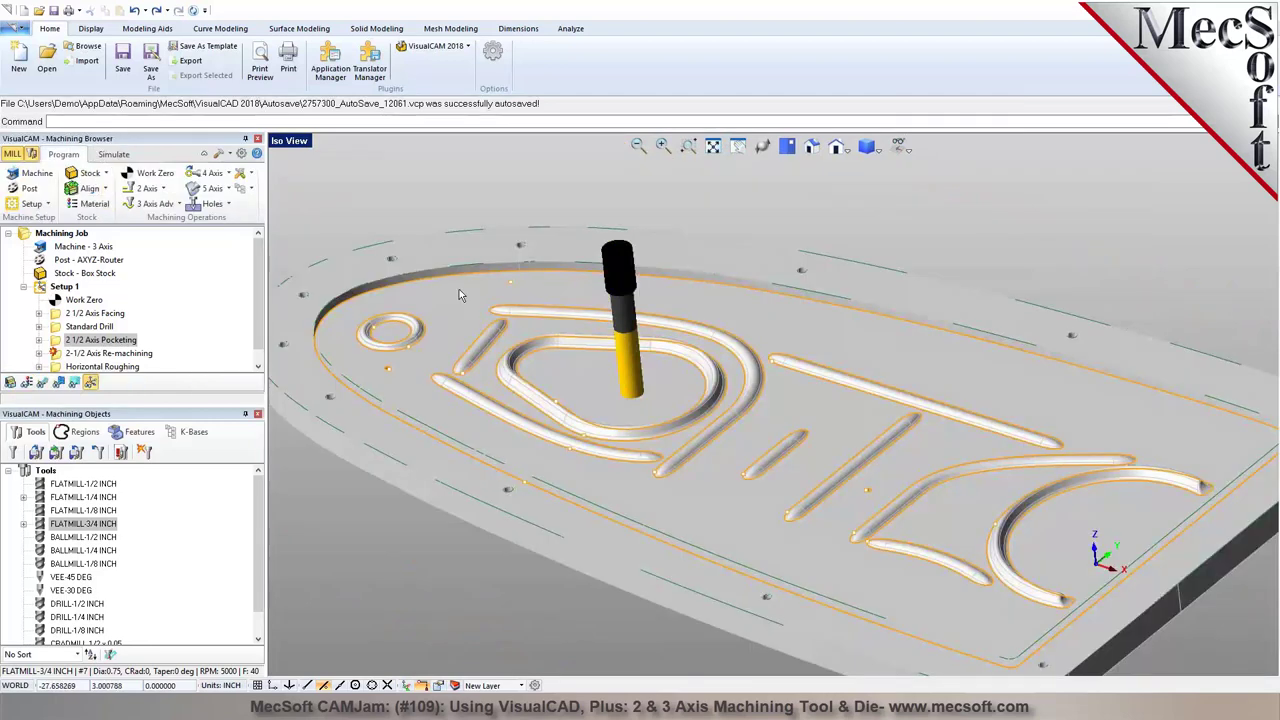
Extract the flat-area boundary curves from the recess floor around the ridges
{"action": "left_click", "coordinate": [220, 29]}
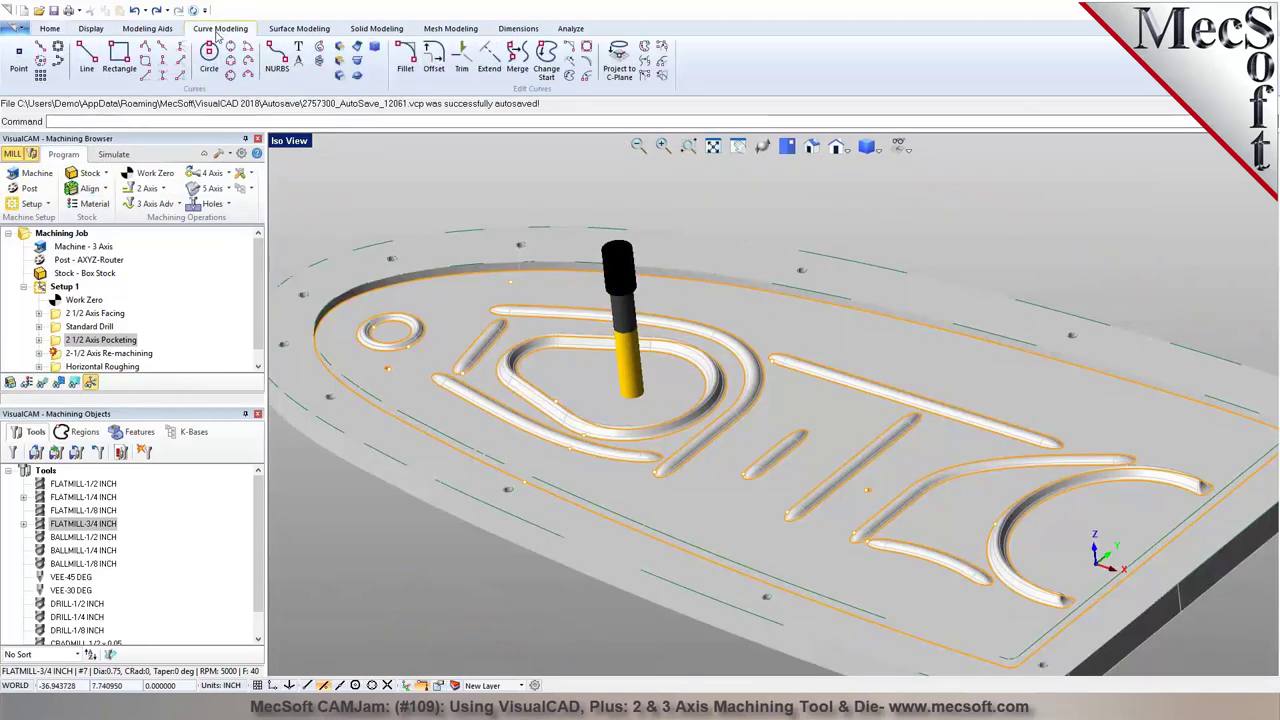
{"action": "left_click", "coordinate": [341, 47]}
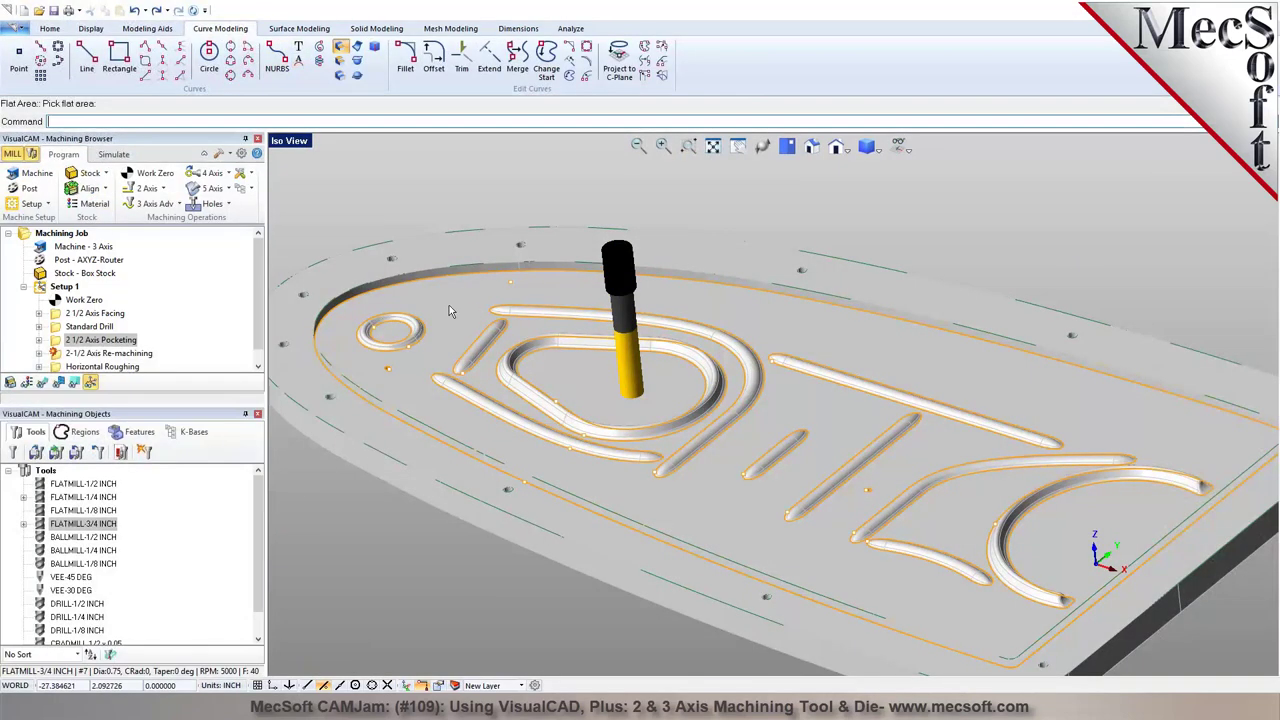
{"action": "key", "text": "Return"}
{"action": "scroll", "coordinate": [453, 315], "scroll_direction": "up", "scroll_amount": 1}
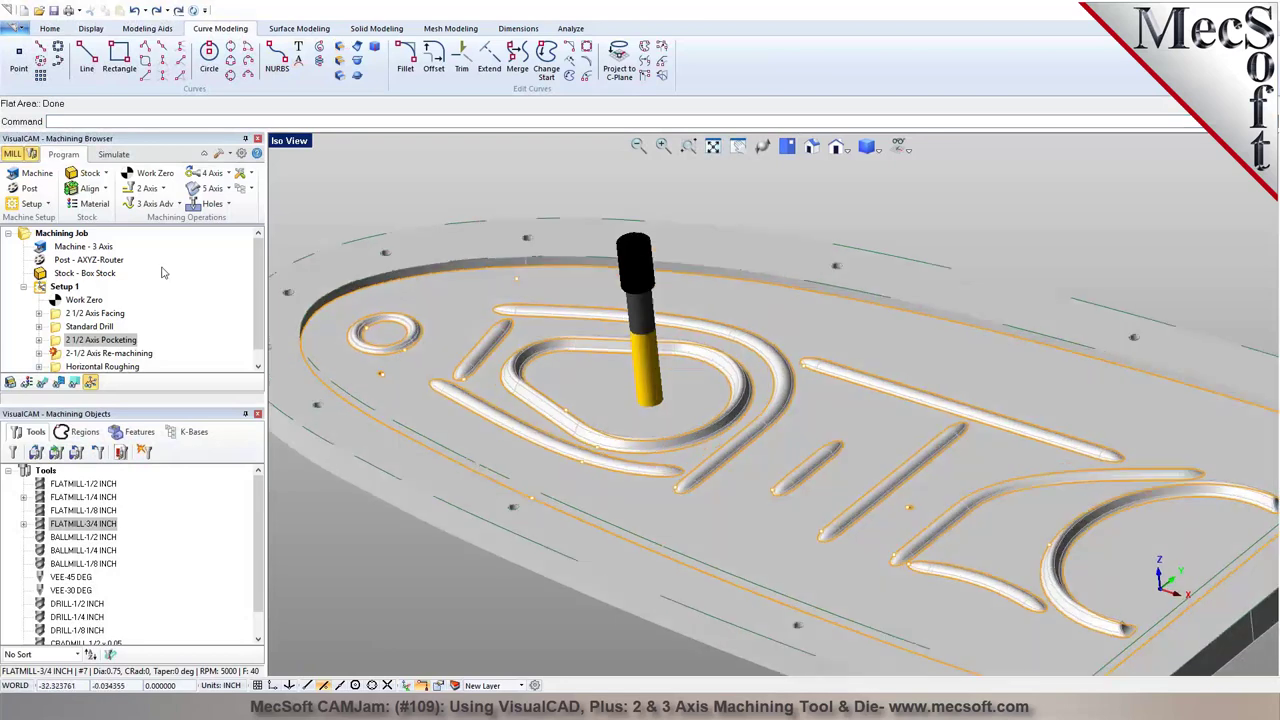
{"action": "left_click", "coordinate": [61, 233]}
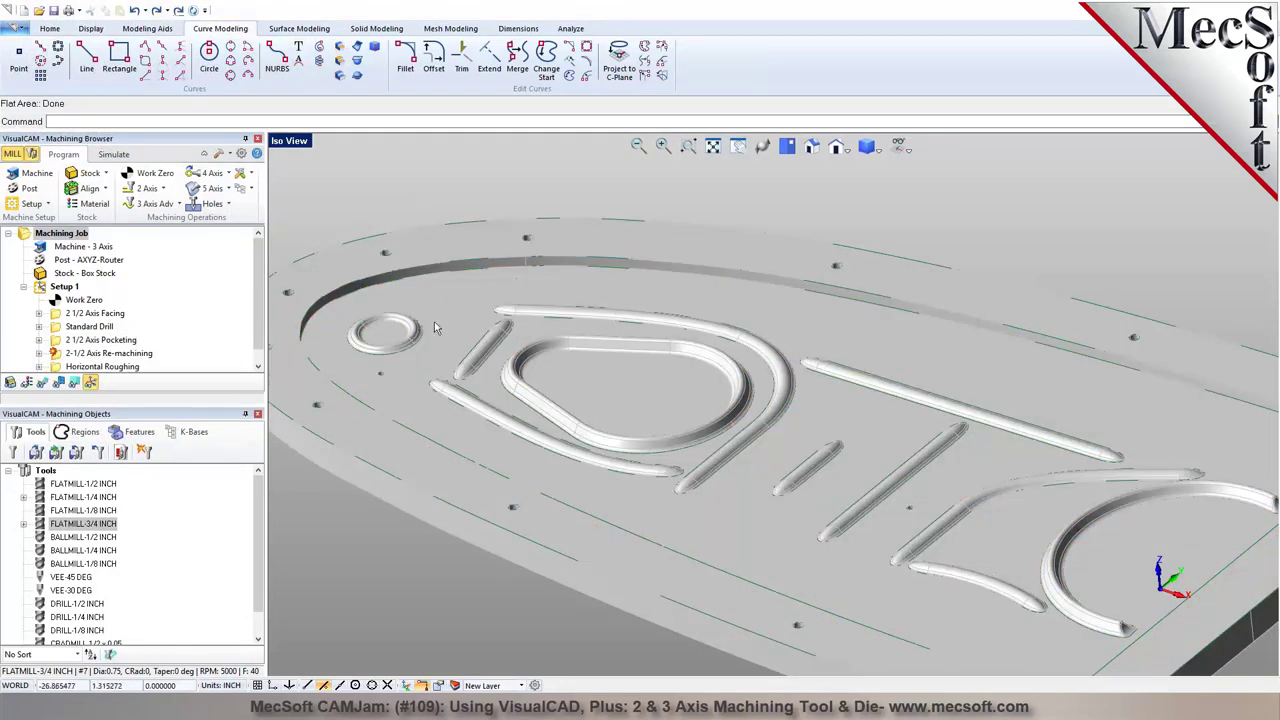
Extract the flat-area boundary curve from the floor inside the large closed-loop ridge
{"action": "scroll", "coordinate": [393, 323], "scroll_direction": "up", "scroll_amount": 1}
{"action": "scroll", "coordinate": [393, 323], "scroll_direction": "up", "scroll_amount": 1}
{"action": "key", "text": "Return"}
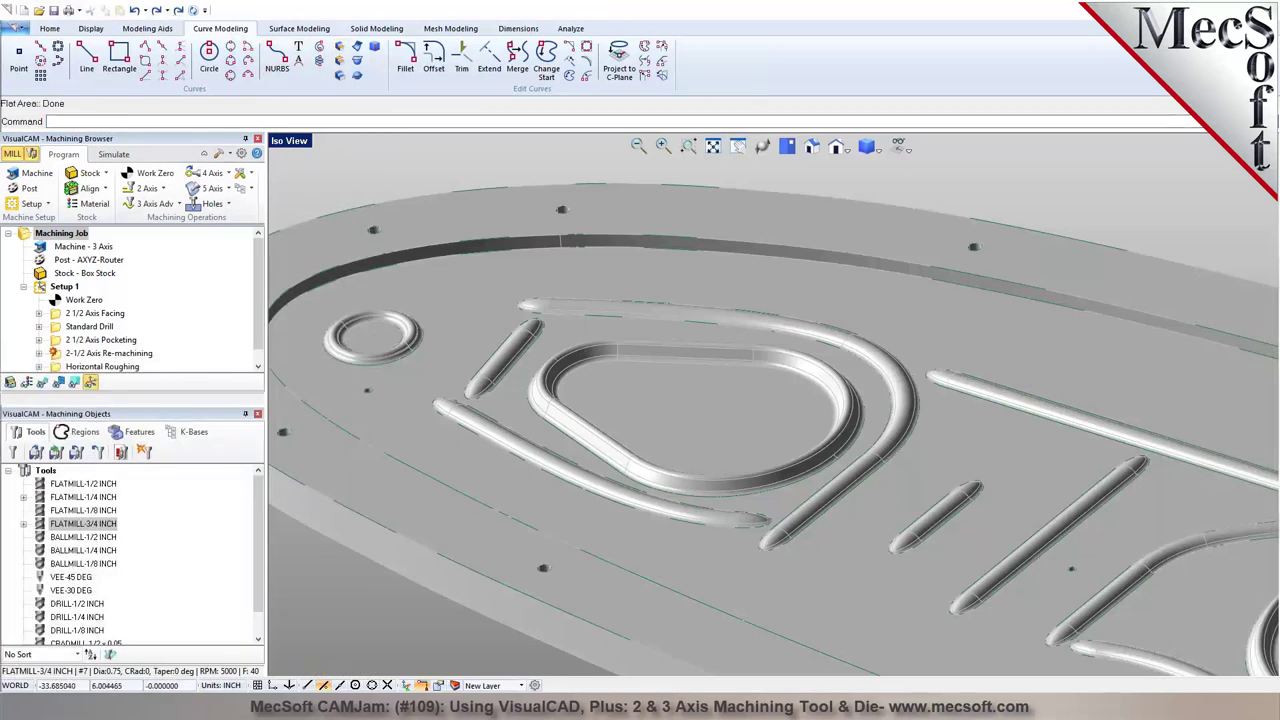
{"action": "left_click", "coordinate": [633, 393]}
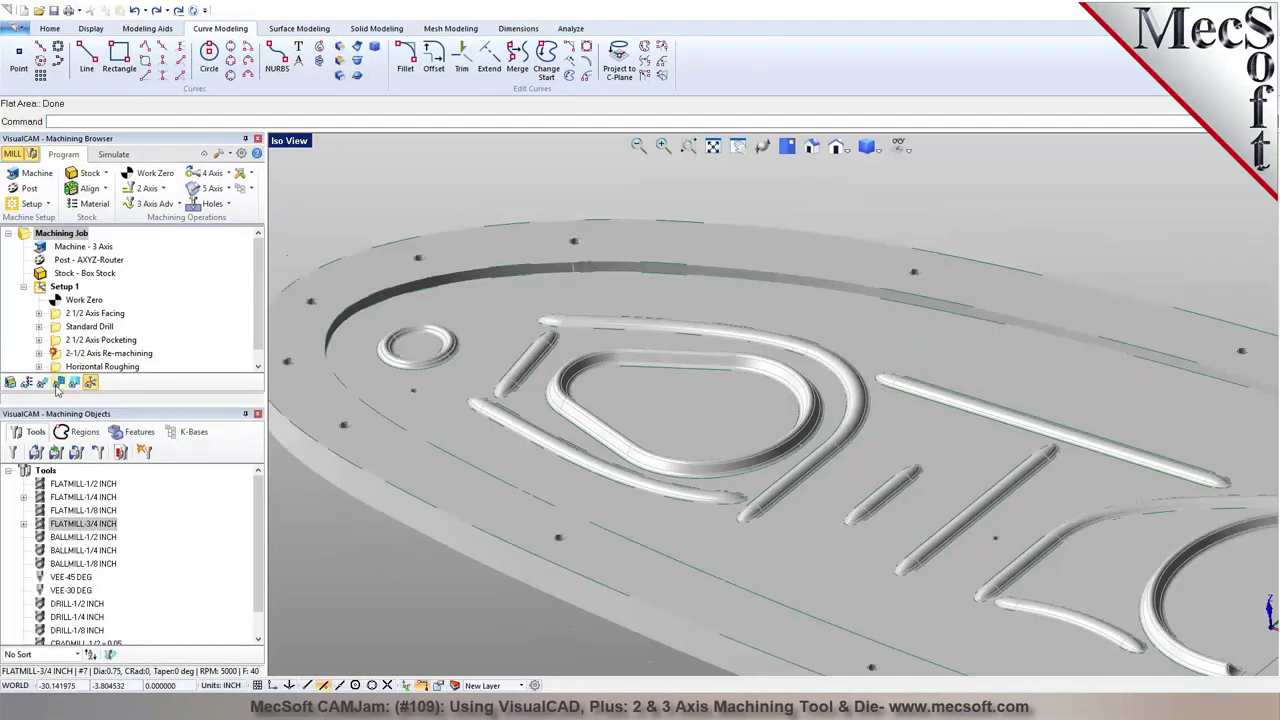
Edit the 2-1/2 Axis Re-machining operation and pick the recess outline curve and the small ring's outer circle as part regions
{"action": "double_click", "coordinate": [60, 355]}
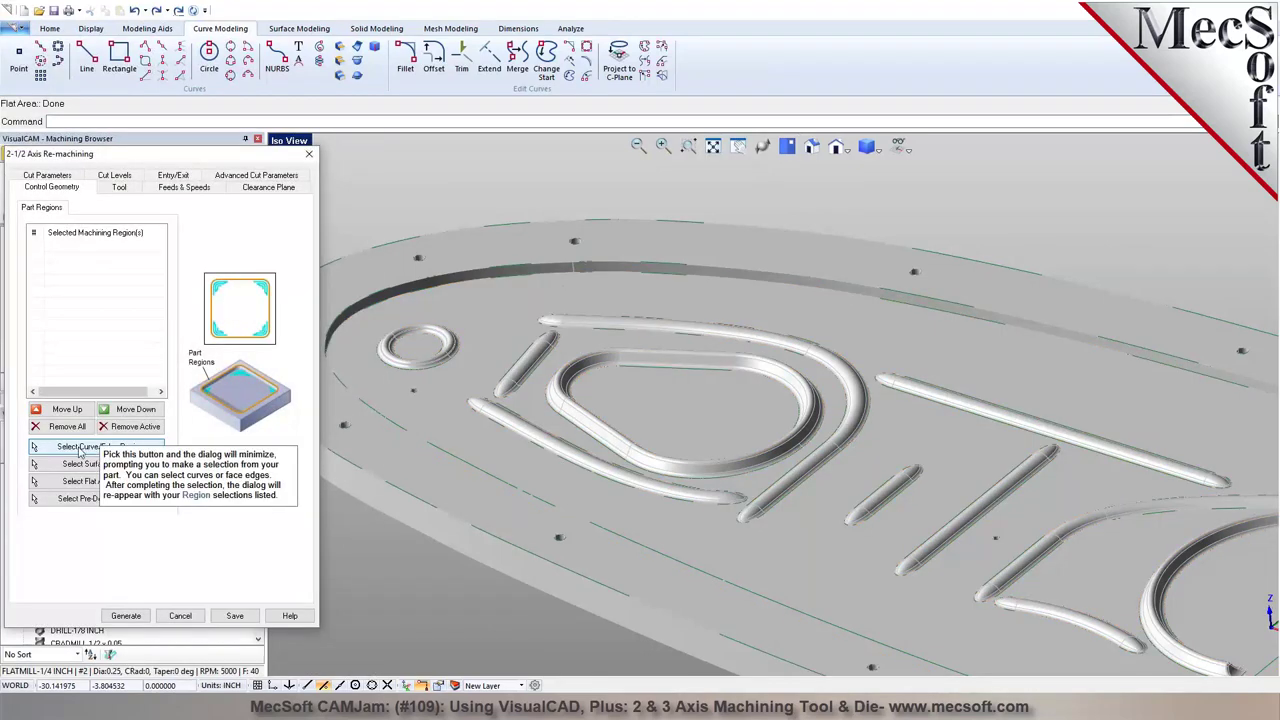
{"action": "left_click", "coordinate": [80, 451]}
{"action": "left_click", "coordinate": [379, 331]}
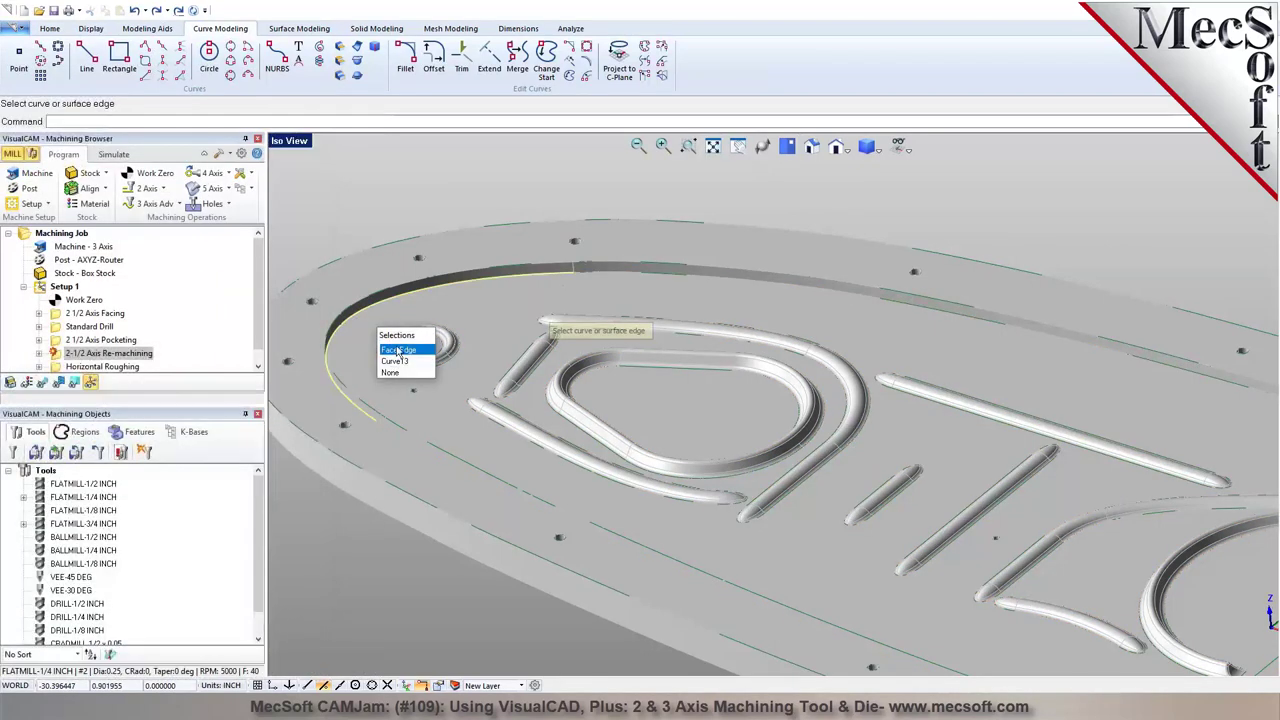
{"action": "left_click", "coordinate": [398, 350]}
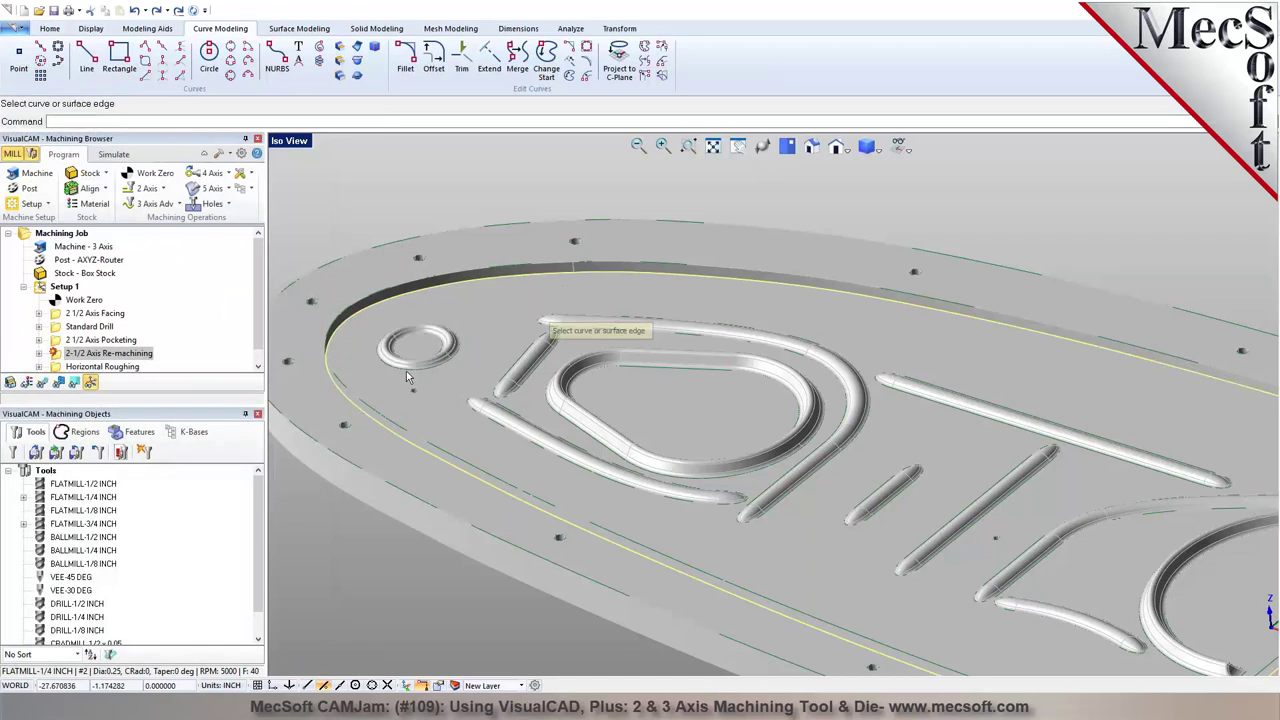
{"action": "left_click", "coordinate": [420, 374]}
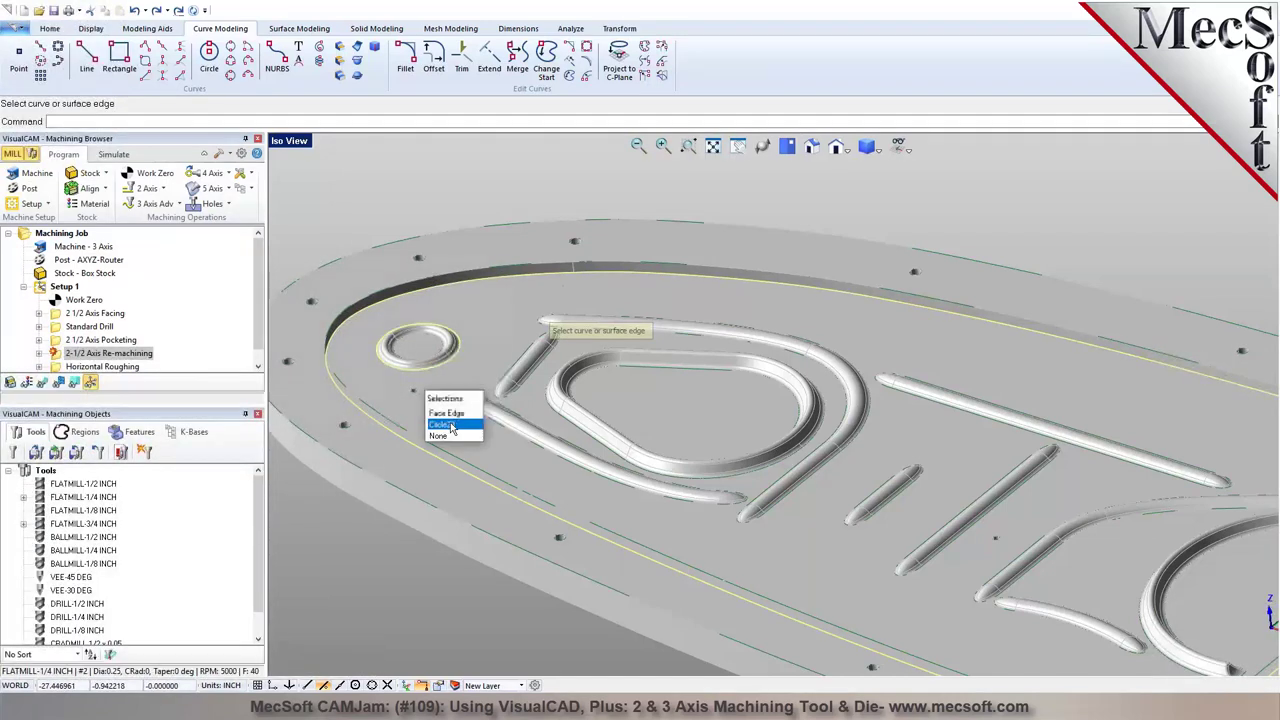
{"action": "left_click", "coordinate": [453, 420]}
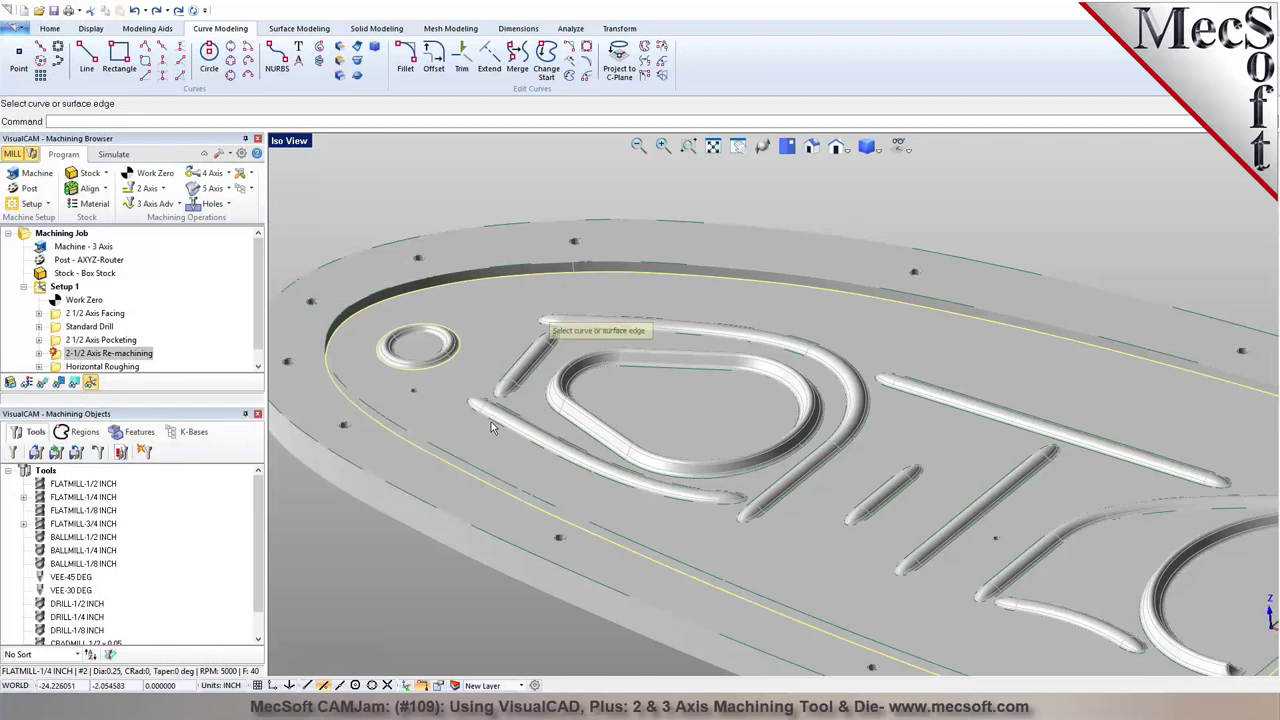
Add the outline curves of the two ridges beside the small ring and the inner and outer curves of the closed-loop ridge
{"action": "left_click", "coordinate": [493, 427]}
{"action": "left_click", "coordinate": [514, 477]}
{"action": "left_click", "coordinate": [519, 396]}
{"action": "left_click", "coordinate": [553, 447]}
{"action": "left_click", "coordinate": [626, 365]}
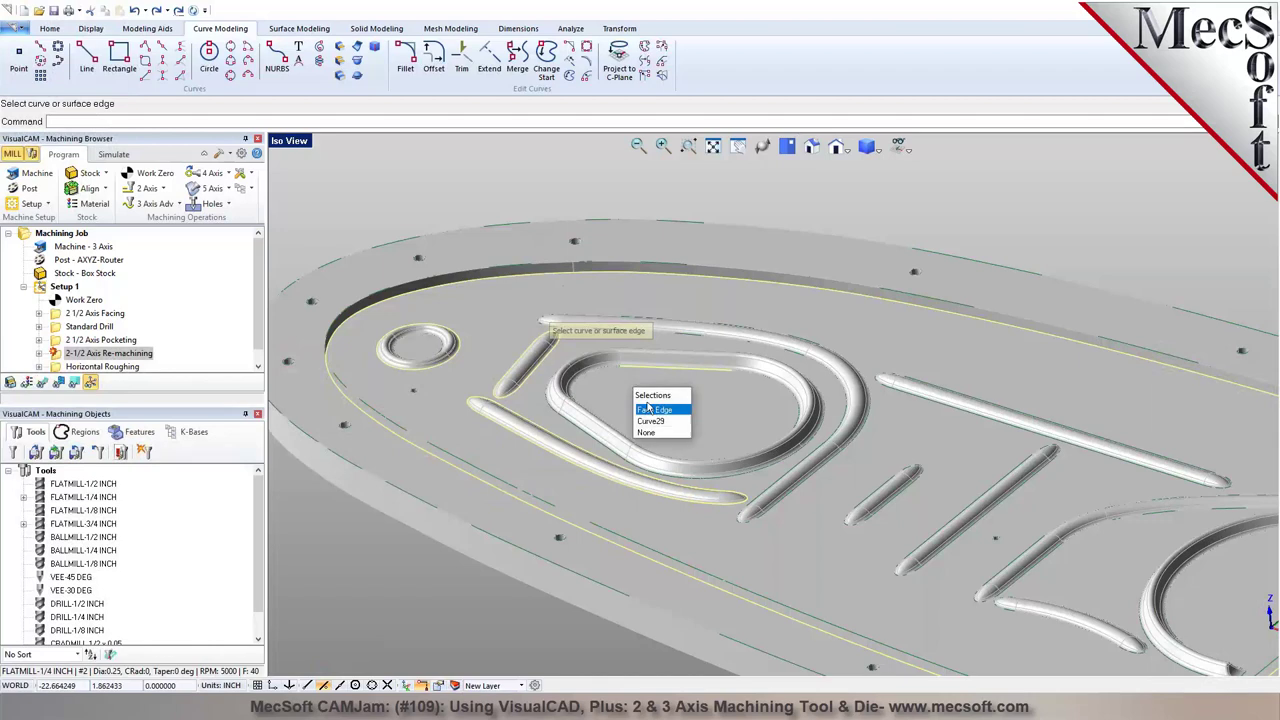
{"action": "left_click", "coordinate": [656, 426]}
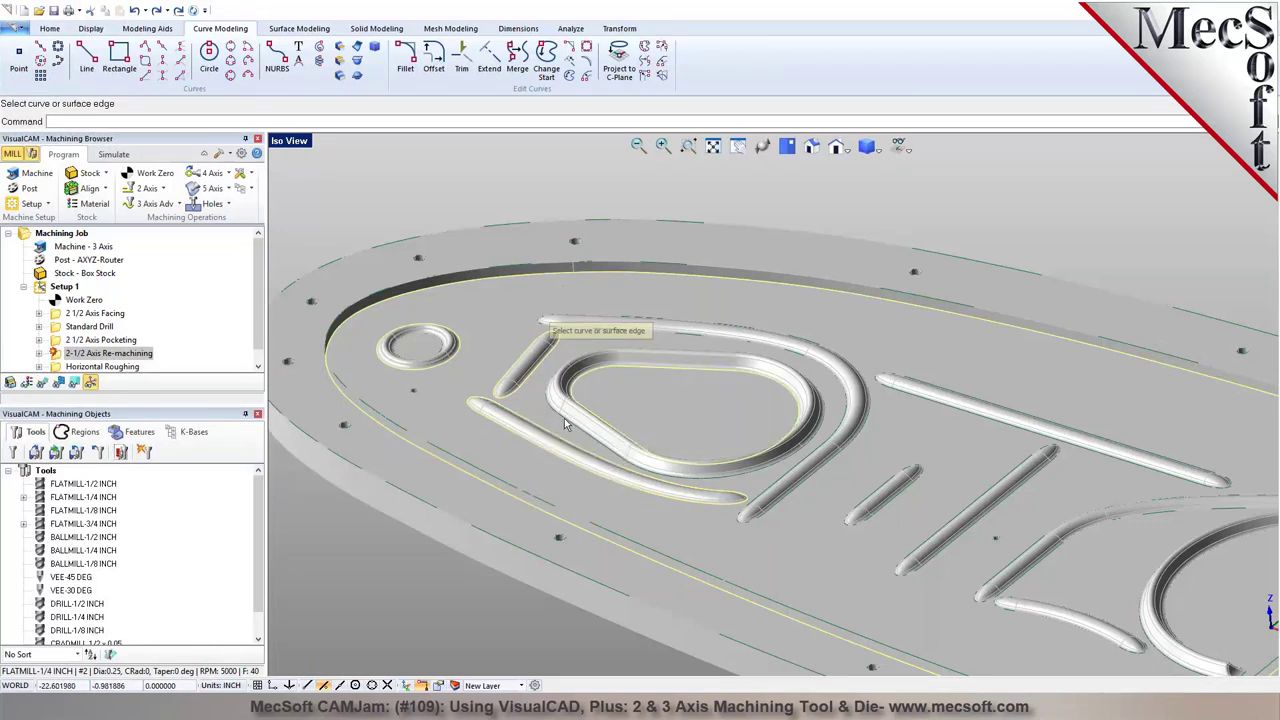
{"action": "left_click", "coordinate": [568, 432]}
{"action": "left_click", "coordinate": [592, 452]}
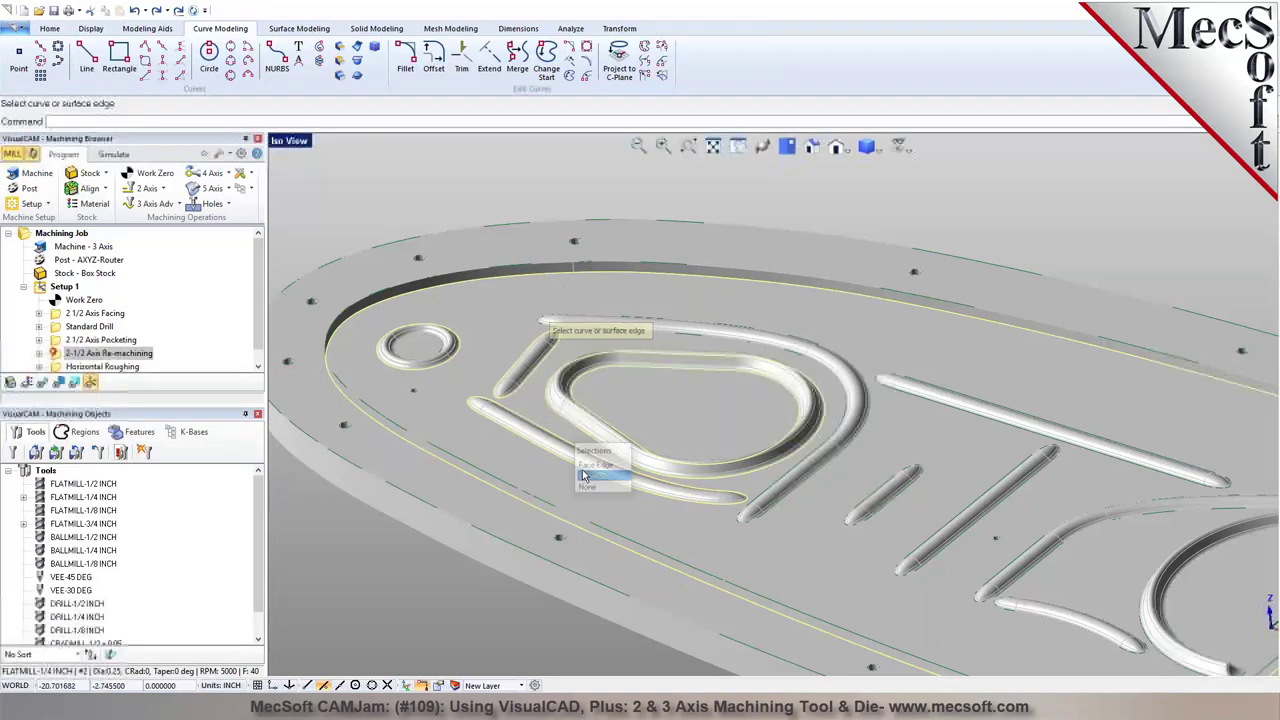
Add the outline curves of the long curved ridge around the loop and the two parallel slanted ridges beside it
{"action": "left_click", "coordinate": [759, 522]}
{"action": "left_click", "coordinate": [796, 576]}
{"action": "left_click", "coordinate": [885, 516]}
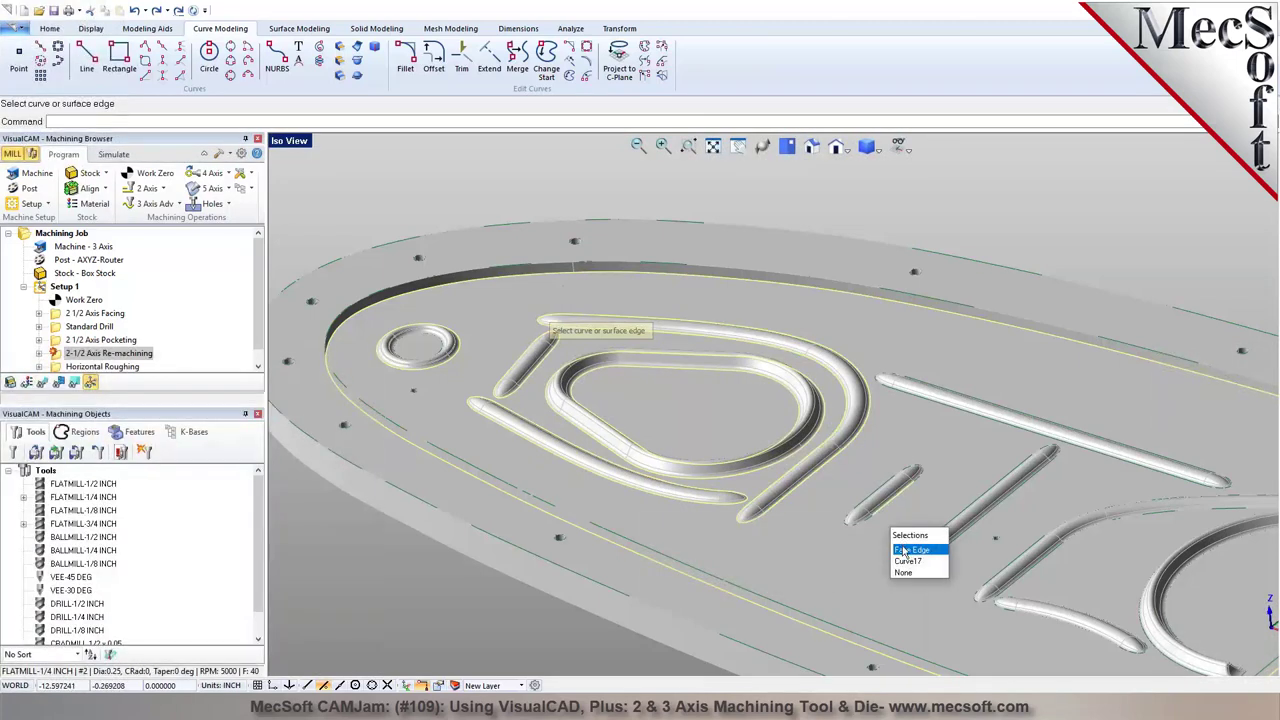
{"action": "left_click", "coordinate": [935, 566]}
{"action": "left_click", "coordinate": [934, 560]}
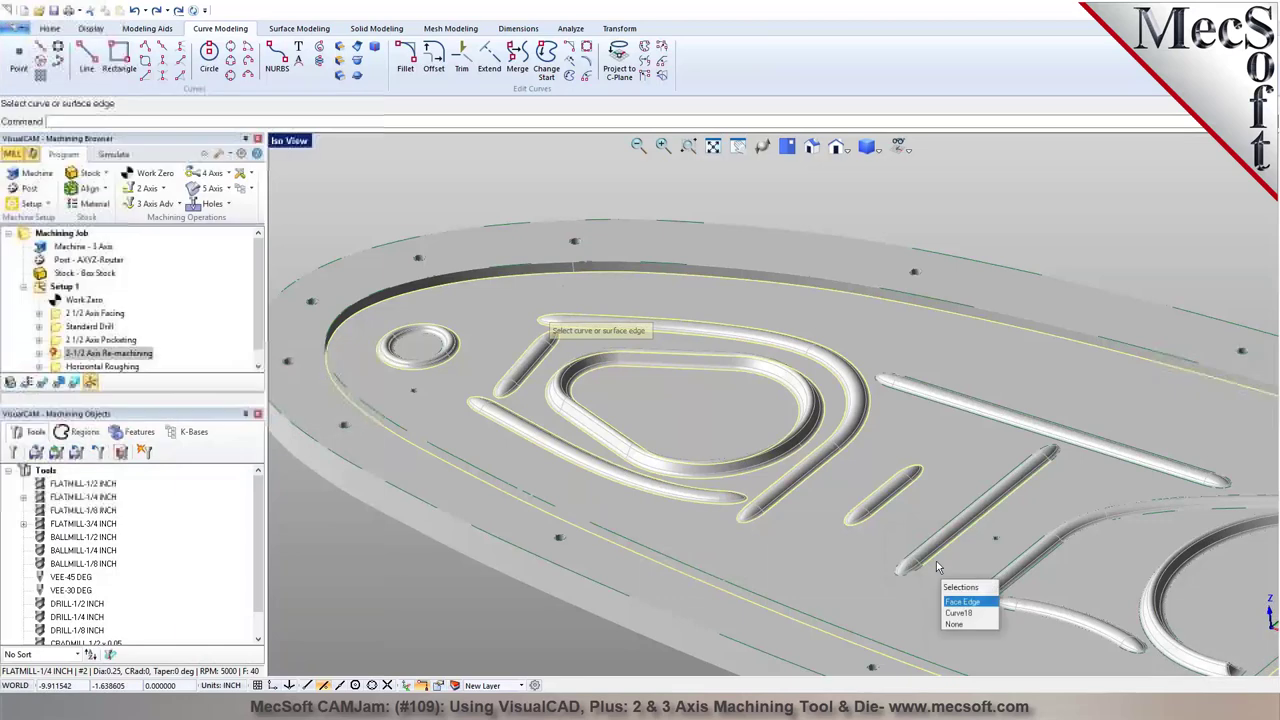
{"action": "left_click", "coordinate": [966, 612]}
Add the outline curves of the short curved ridge, the long bent ridge and the long straight ridge
{"action": "left_click", "coordinate": [1013, 610]}
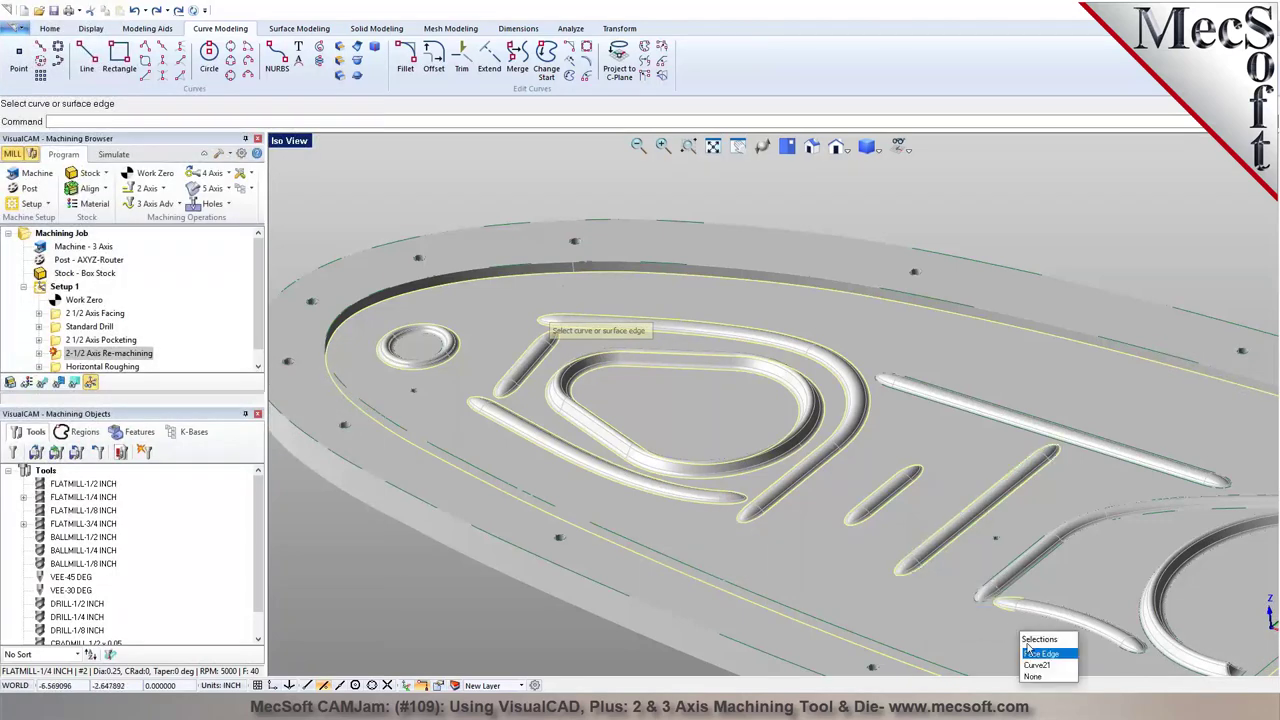
{"action": "left_click", "coordinate": [1041, 674]}
{"action": "left_click", "coordinate": [1037, 573]}
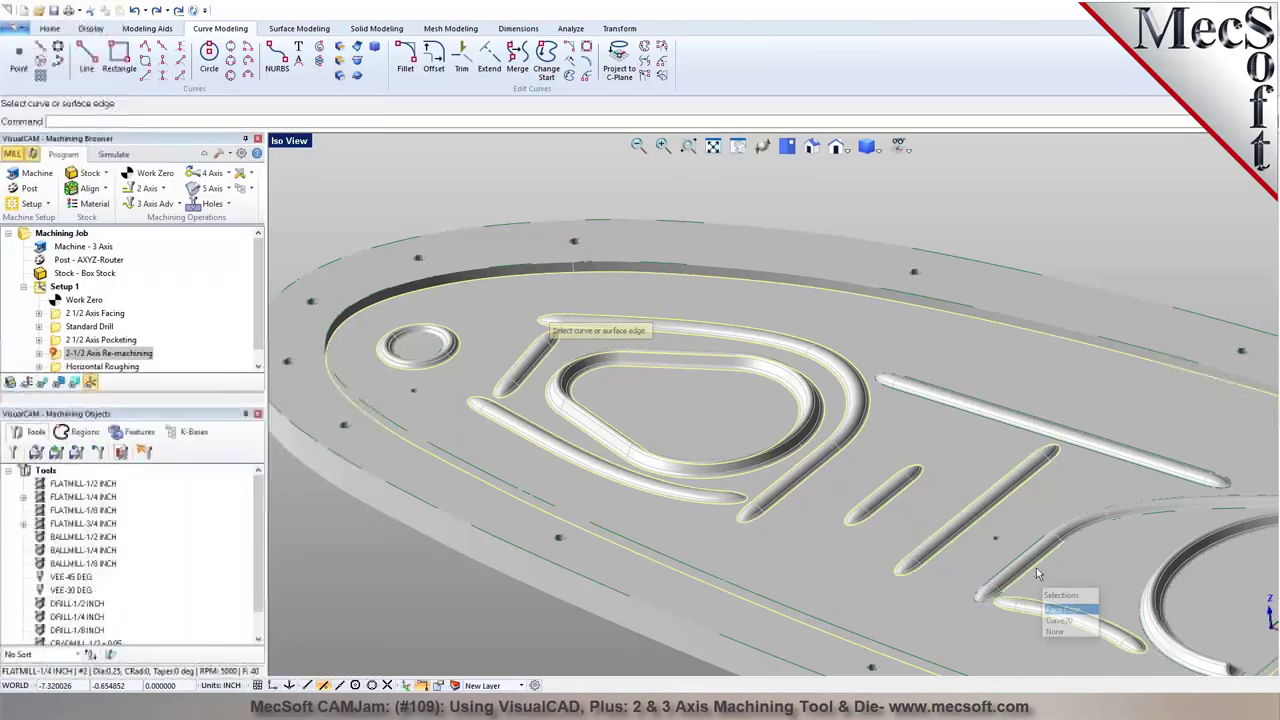
{"action": "left_click", "coordinate": [1063, 618]}
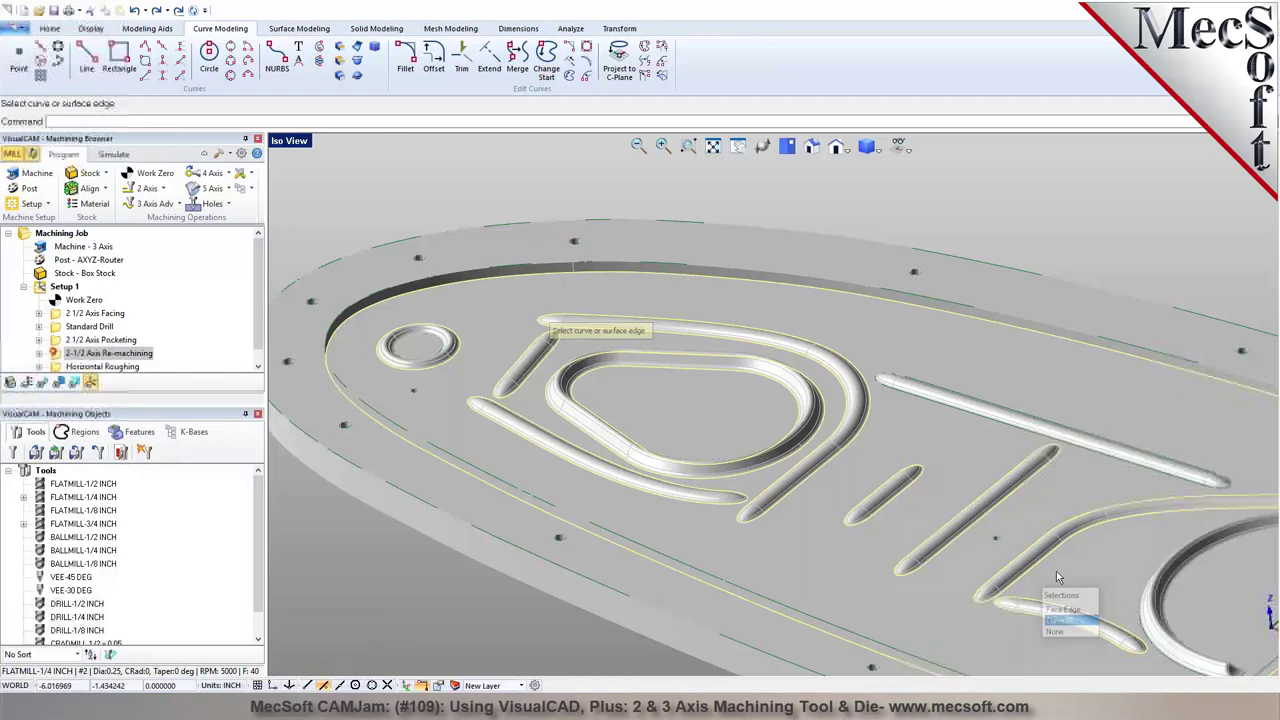
{"action": "left_click", "coordinate": [1091, 452]}
{"action": "left_click", "coordinate": [1108, 508]}
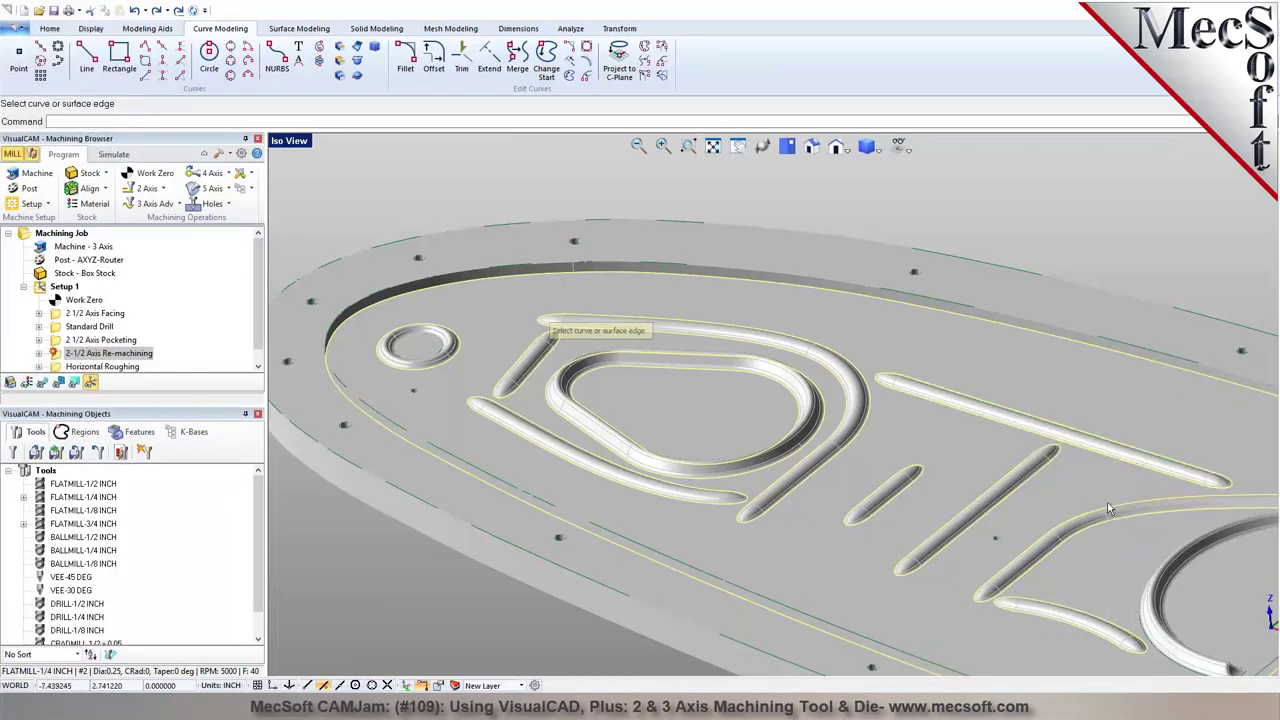
Add the outline curve of the large arc ridge at the plate's wide end and finish the part region selection
{"action": "scroll", "coordinate": [1150, 515], "scroll_direction": "down", "scroll_amount": 2}
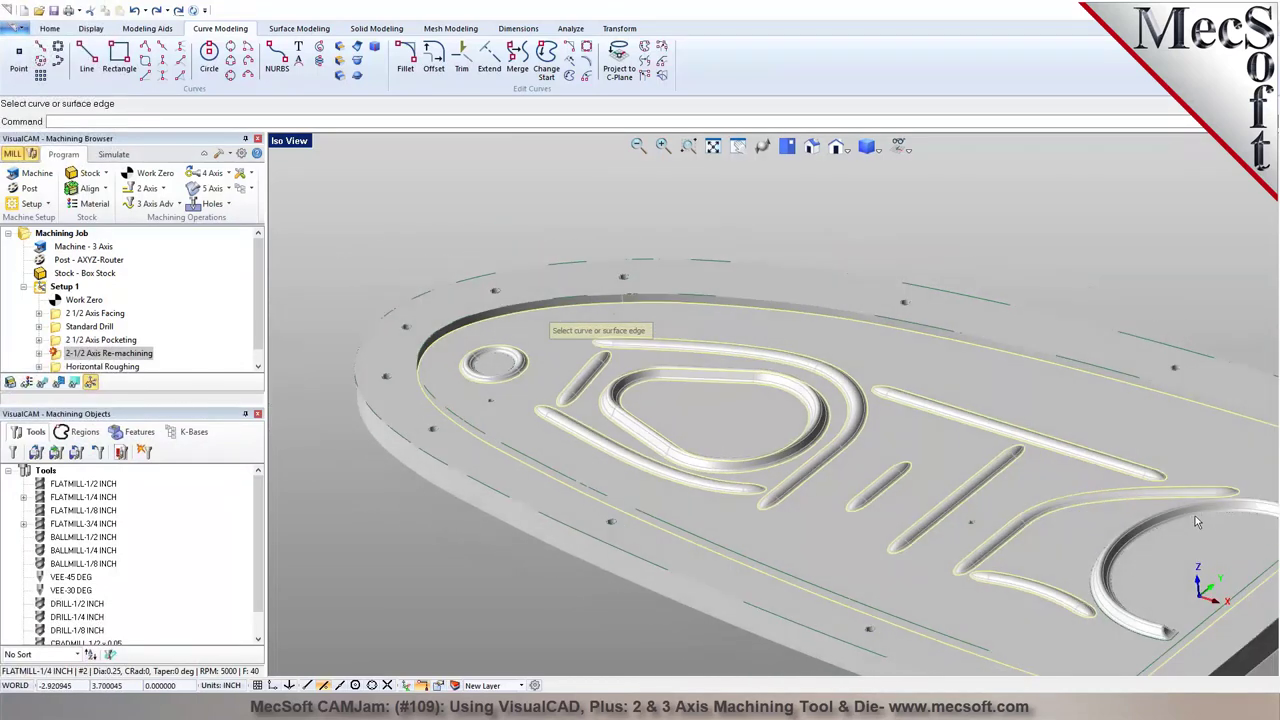
{"action": "left_click", "coordinate": [1196, 521]}
{"action": "left_click", "coordinate": [1218, 572]}
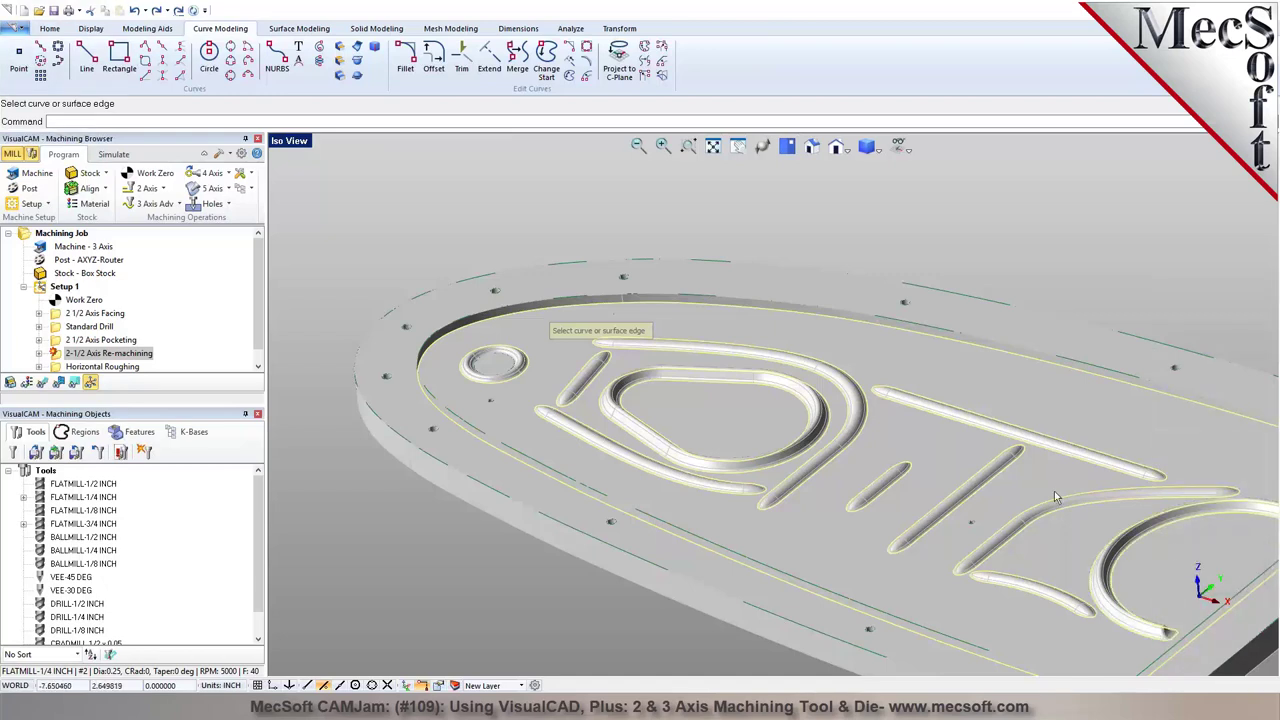
{"action": "scroll", "coordinate": [1037, 491], "scroll_direction": "down", "scroll_amount": 1}
{"action": "scroll", "coordinate": [1037, 491], "scroll_direction": "down", "scroll_amount": 1}
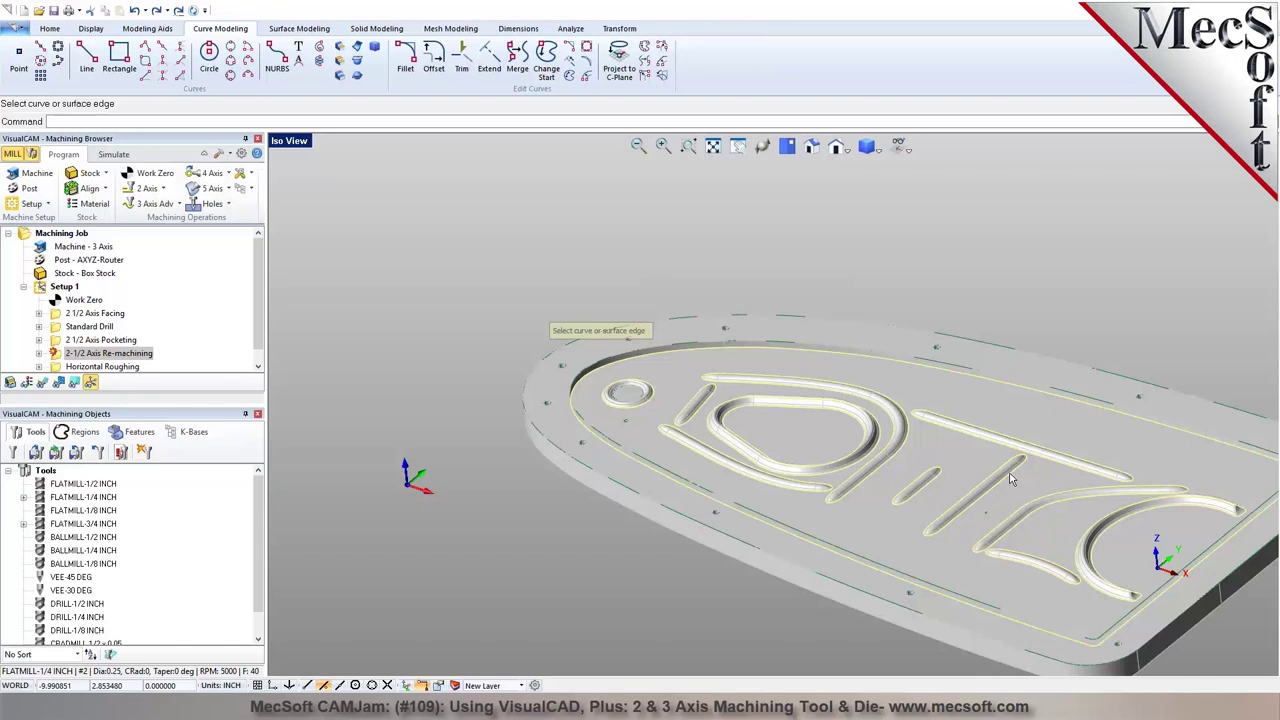
{"action": "scroll", "coordinate": [1167, 451], "scroll_direction": "up", "scroll_amount": 4}
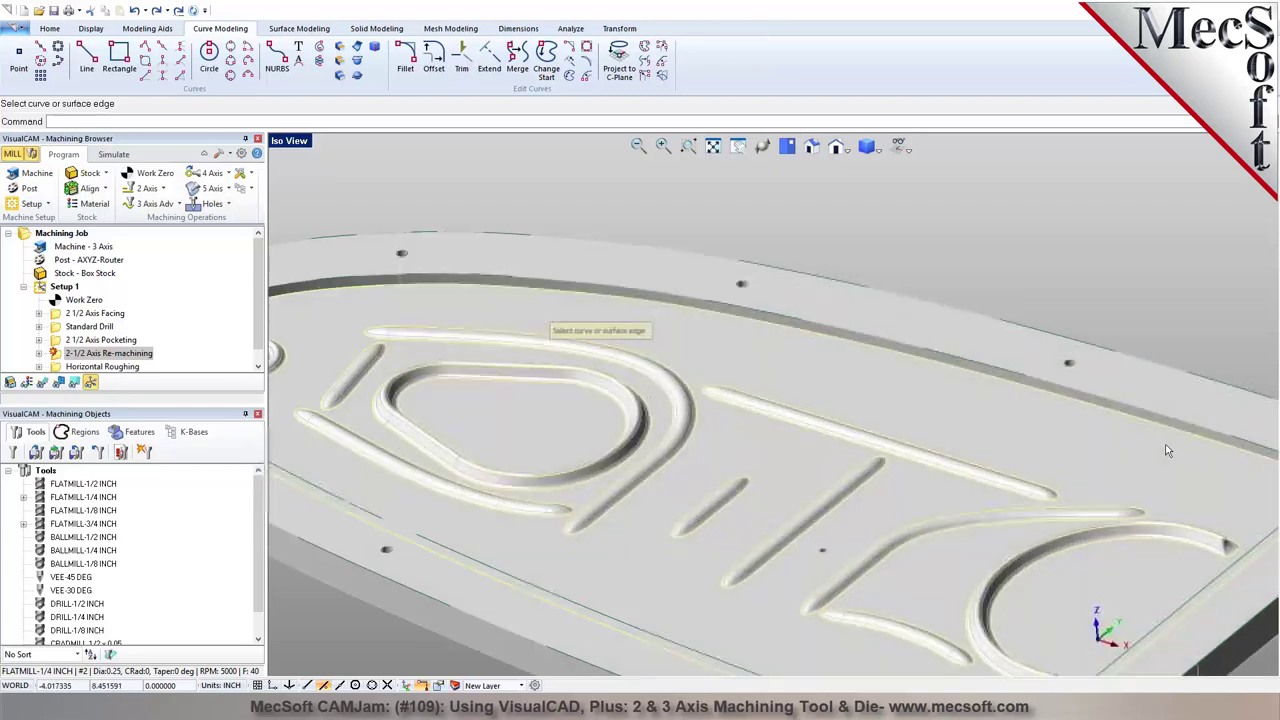
{"action": "scroll", "coordinate": [1039, 457], "scroll_direction": "down", "scroll_amount": 3}
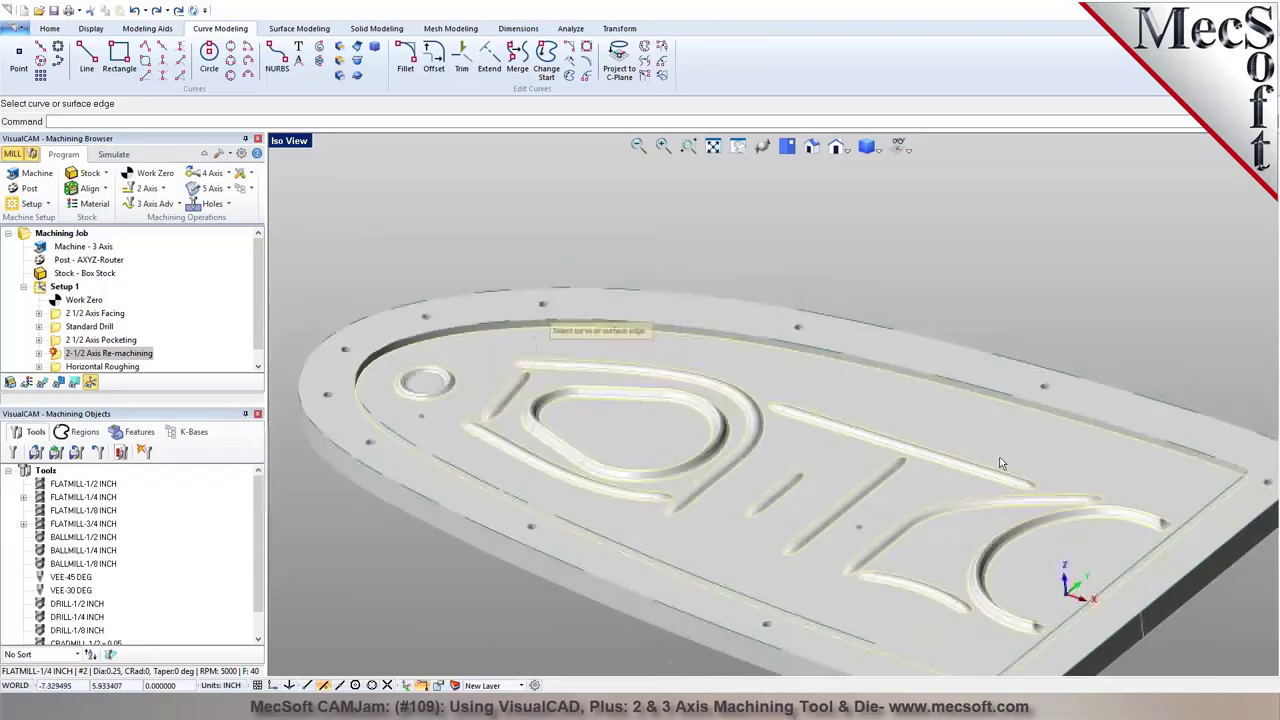
{"action": "right_click", "coordinate": [1000, 463]}
{"action": "scroll", "coordinate": [1020, 451], "scroll_direction": "down", "scroll_amount": 1}
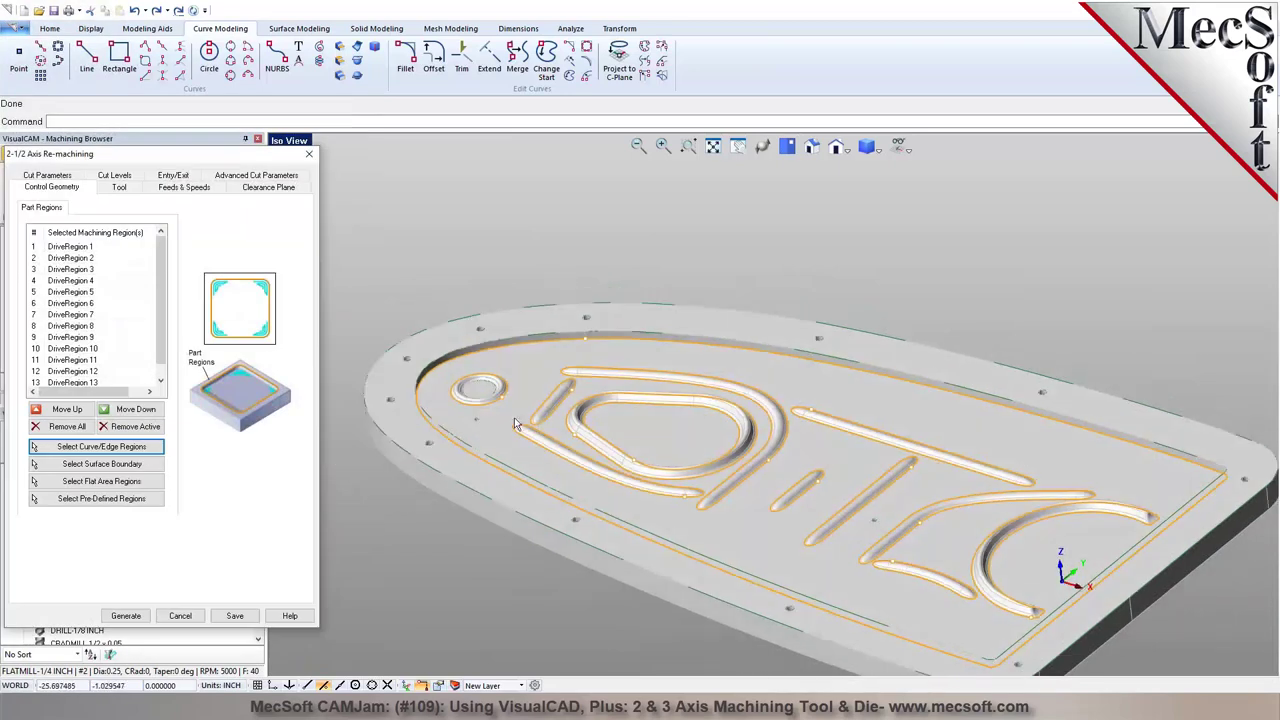
Add the inner curve of the small ring ridge to the re-machining part regions
{"action": "scroll", "coordinate": [515, 423], "scroll_direction": "up", "scroll_amount": 1}
{"action": "scroll", "coordinate": [515, 423], "scroll_direction": "up", "scroll_amount": 2}
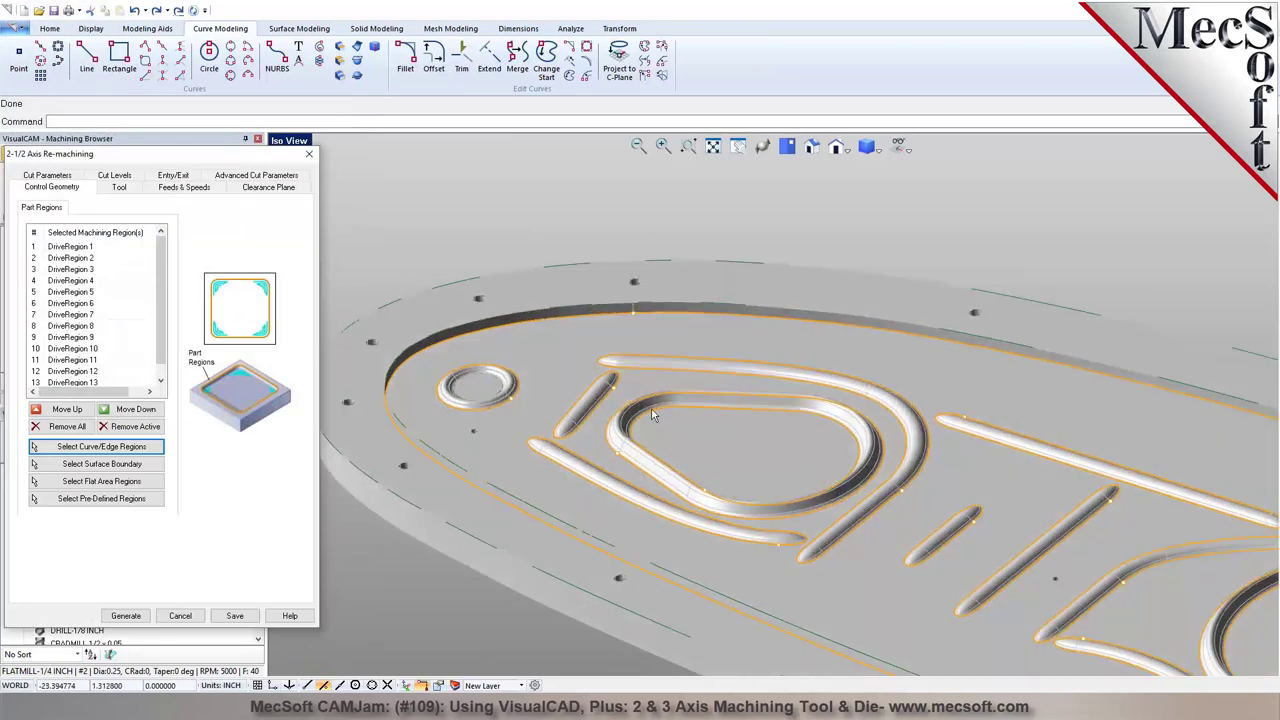
{"action": "left_click", "coordinate": [134, 446]}
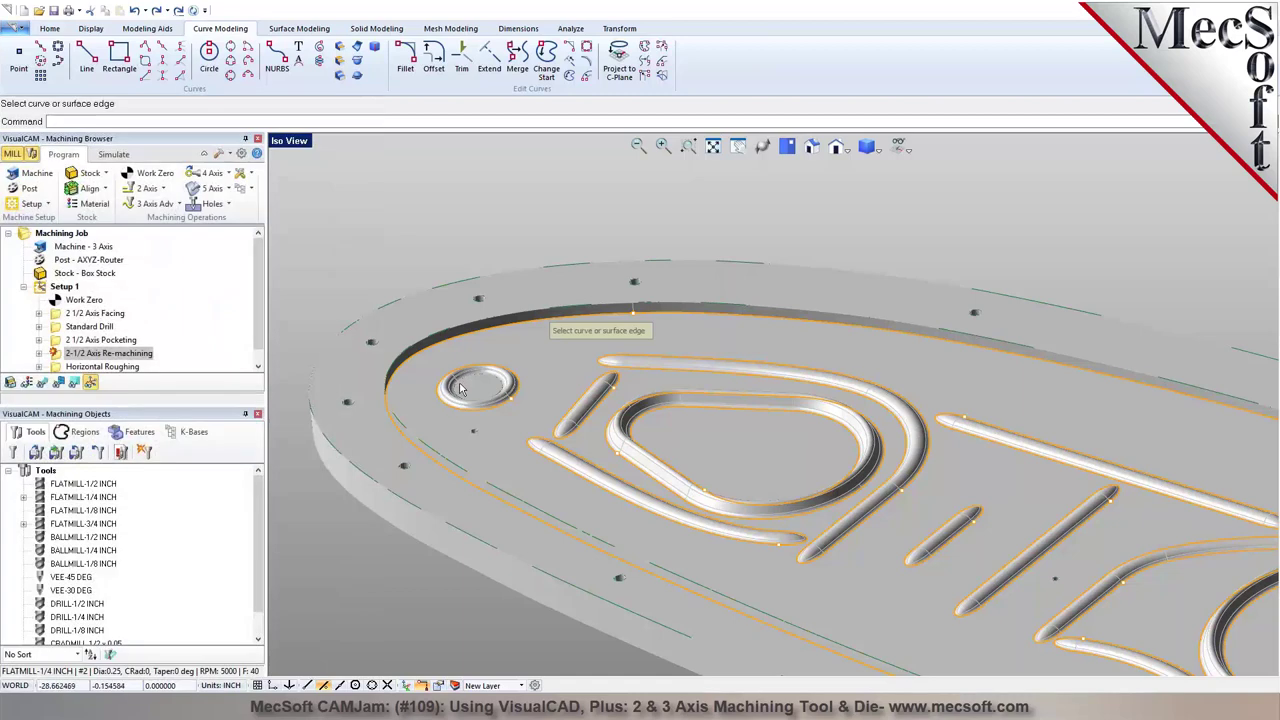
{"action": "right_click", "coordinate": [461, 385]}
{"action": "left_click", "coordinate": [490, 458]}
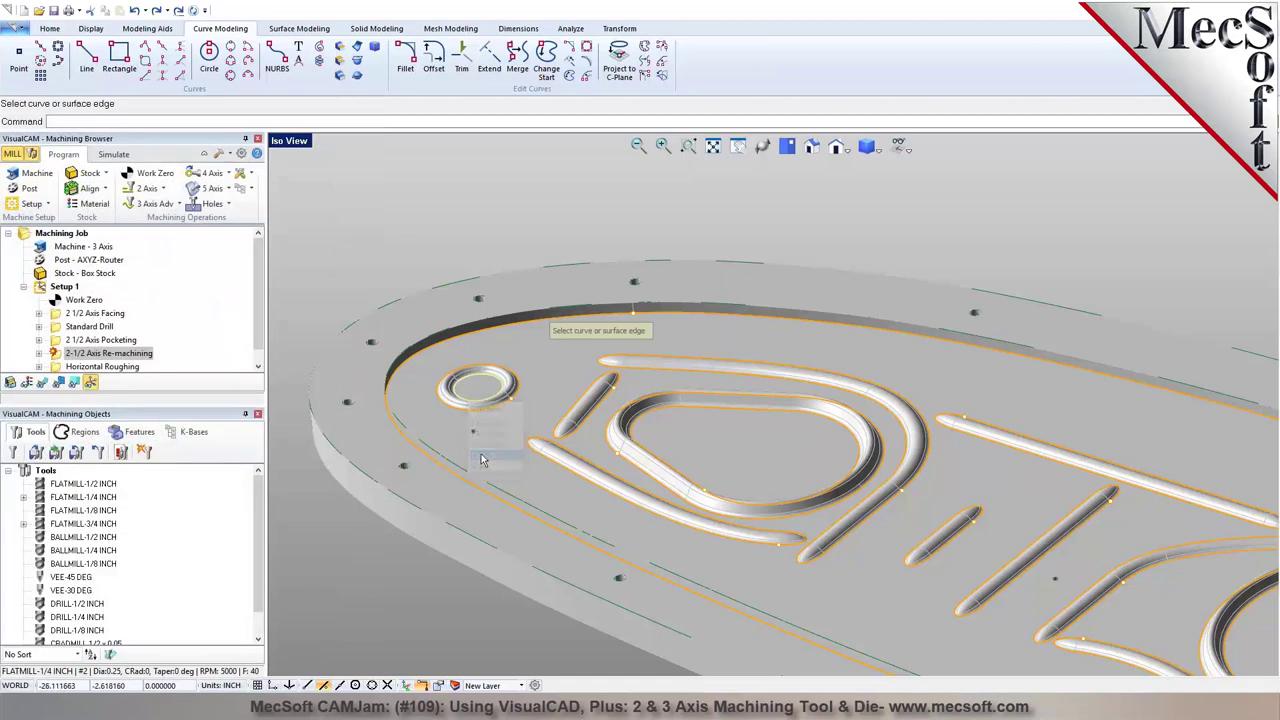
Assign the FLATMILL-1/8 INCH tool and pick the cavity's upper edge as the cut geometry's top at 1.45
{"action": "left_click", "coordinate": [120, 189]}
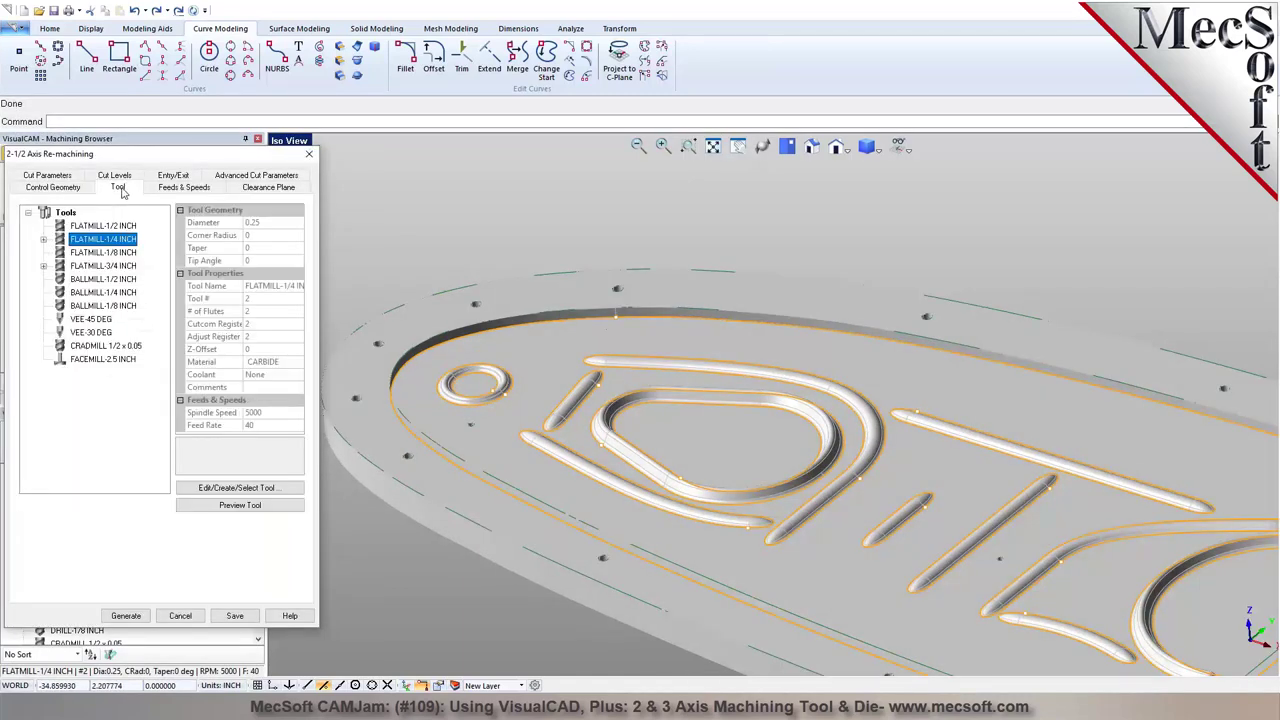
{"action": "left_click", "coordinate": [118, 252]}
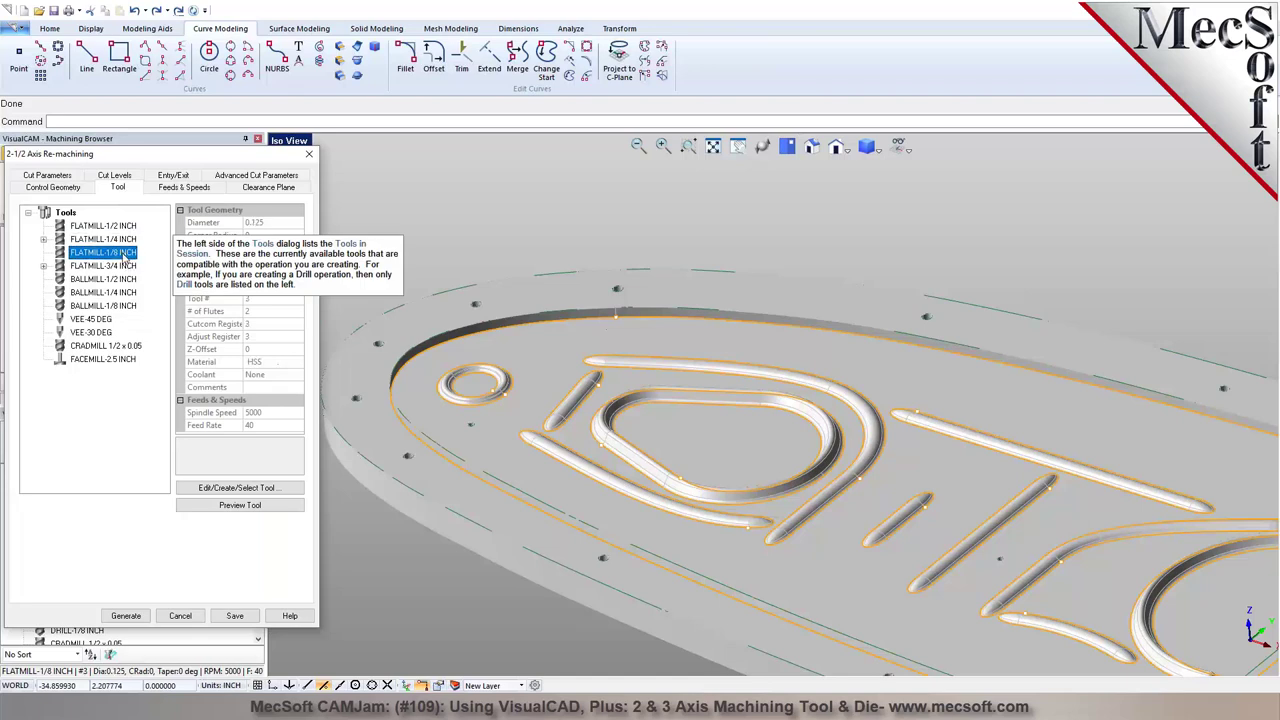
{"action": "left_click", "coordinate": [100, 177]}
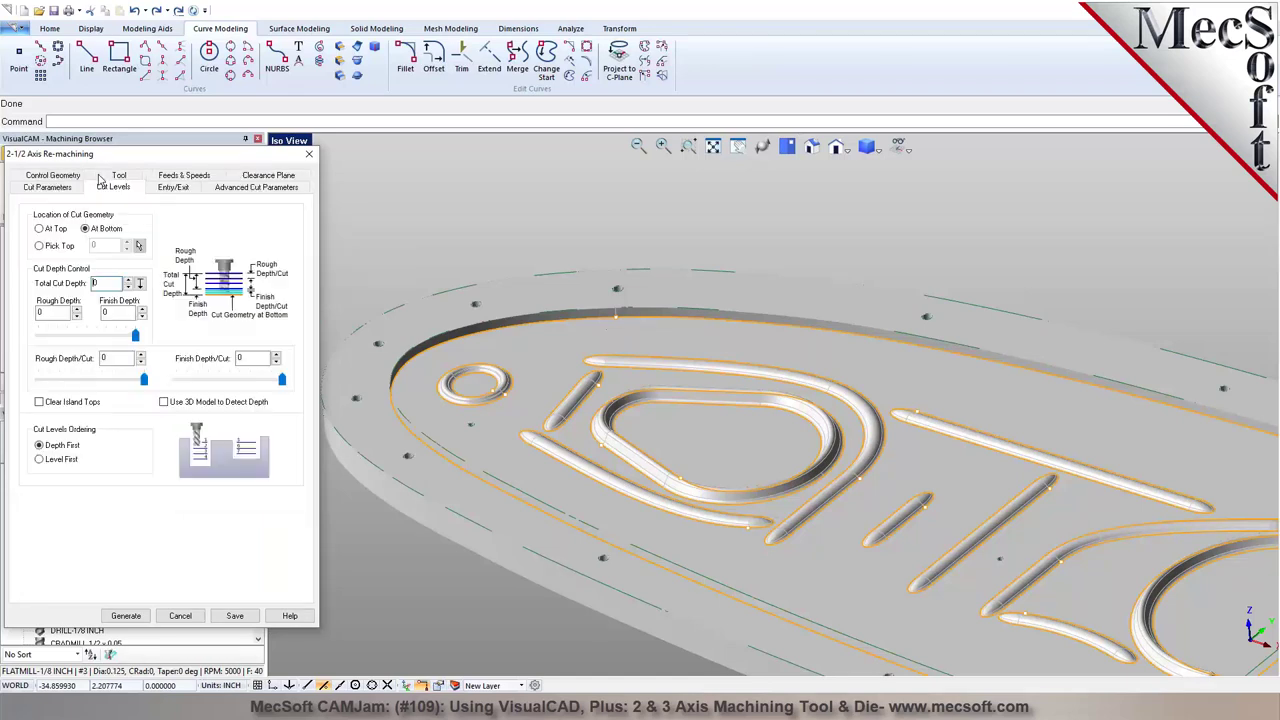
{"action": "left_click", "coordinate": [139, 246]}
{"action": "left_click", "coordinate": [620, 312]}
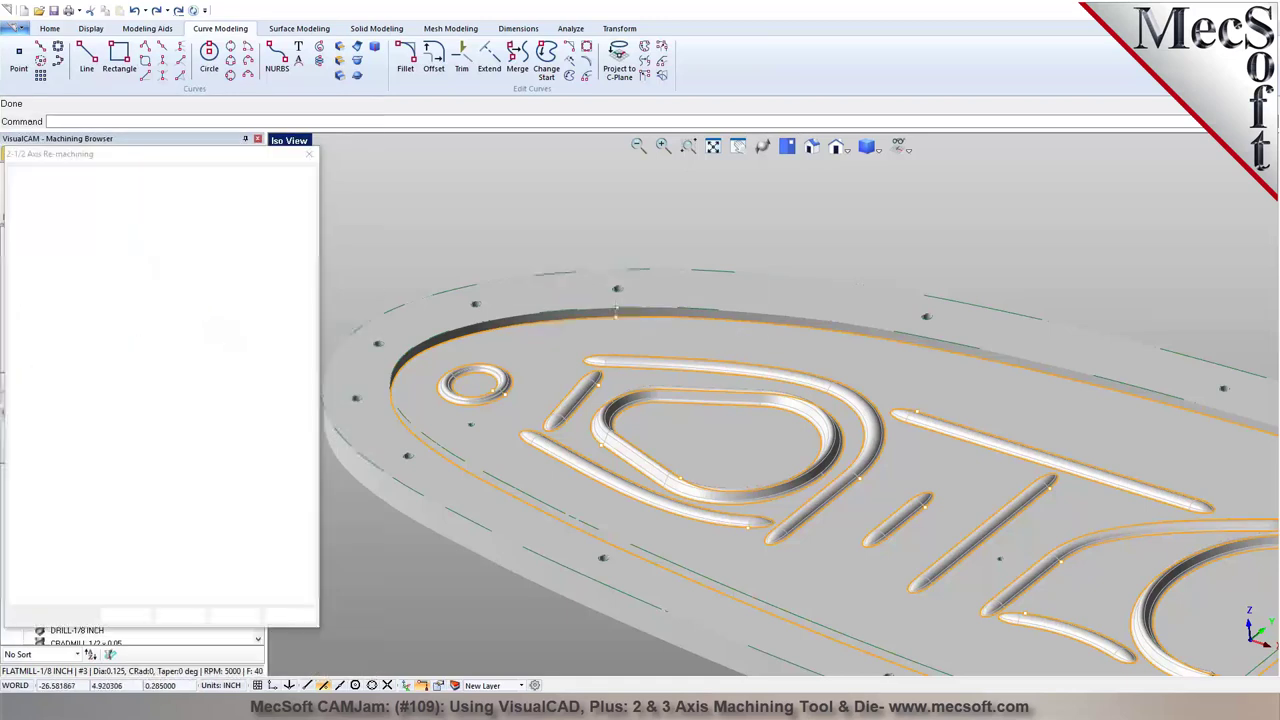
Define the re-machining total cut depth of 0.335 by picking two points along the cavity wall
{"action": "left_click", "coordinate": [140, 284]}
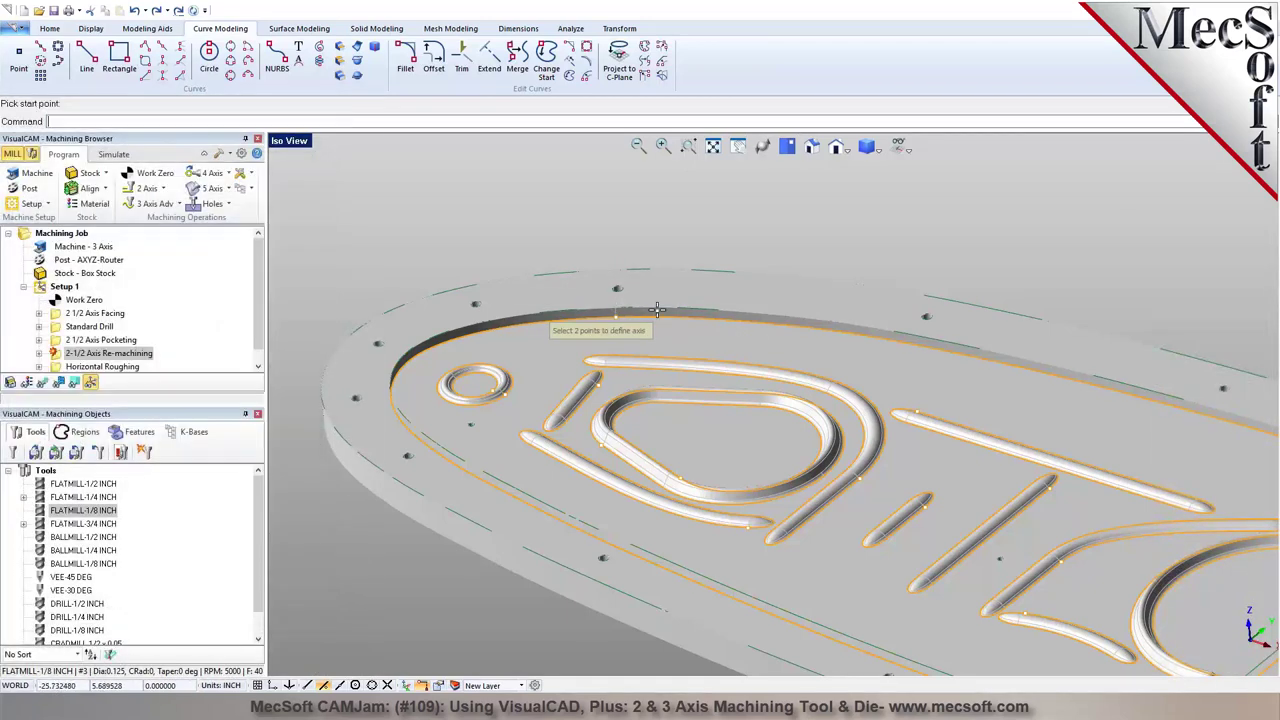
{"action": "scroll", "coordinate": [657, 310], "scroll_direction": "up", "scroll_amount": 3}
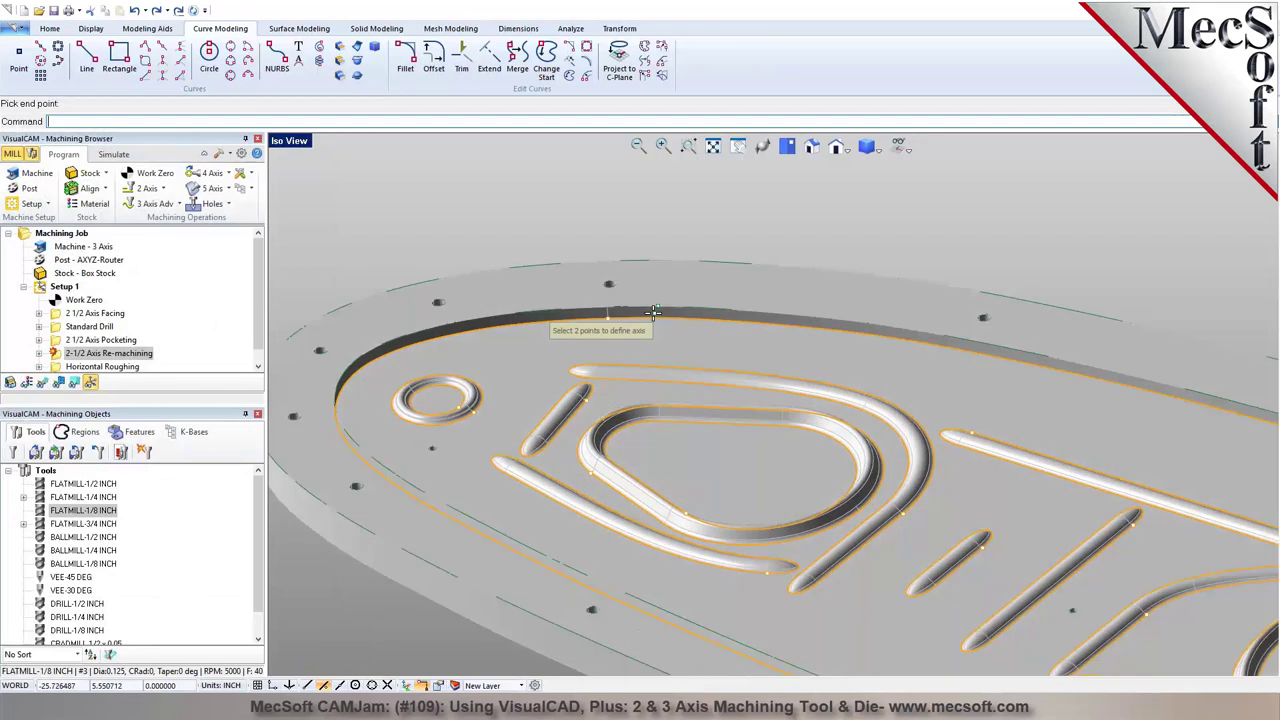
{"action": "left_click", "coordinate": [583, 322]}
{"action": "scroll", "coordinate": [543, 289], "scroll_direction": "down", "scroll_amount": 4}
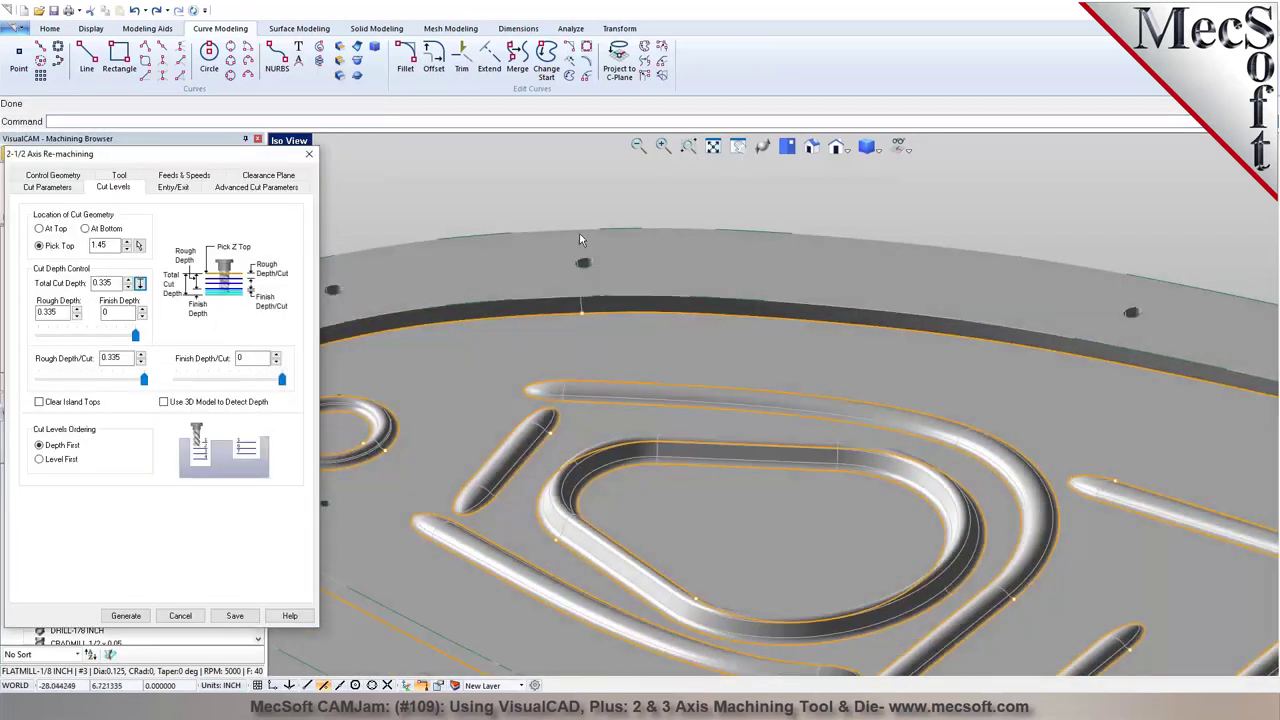
{"action": "scroll", "coordinate": [580, 207], "scroll_direction": "down", "scroll_amount": 2}
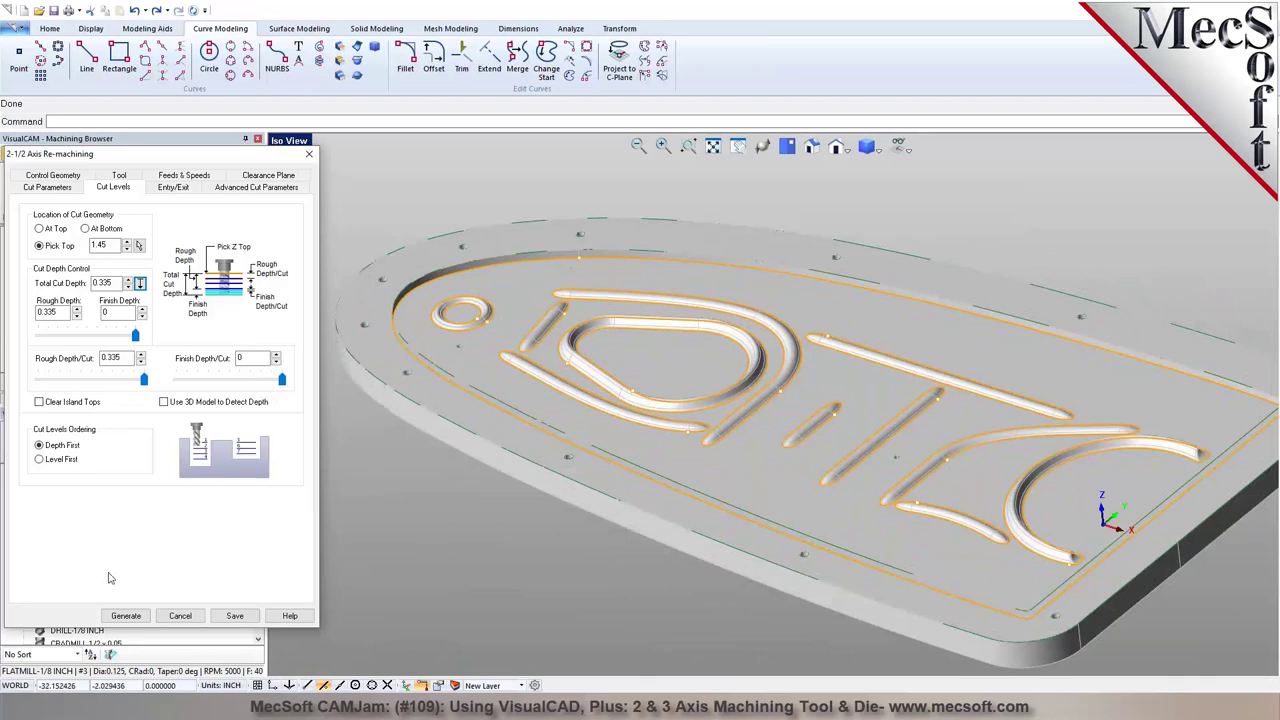
Generate the 2-1/2 axis re-machining toolpath and suppress that operation
{"action": "left_click", "coordinate": [125, 615]}
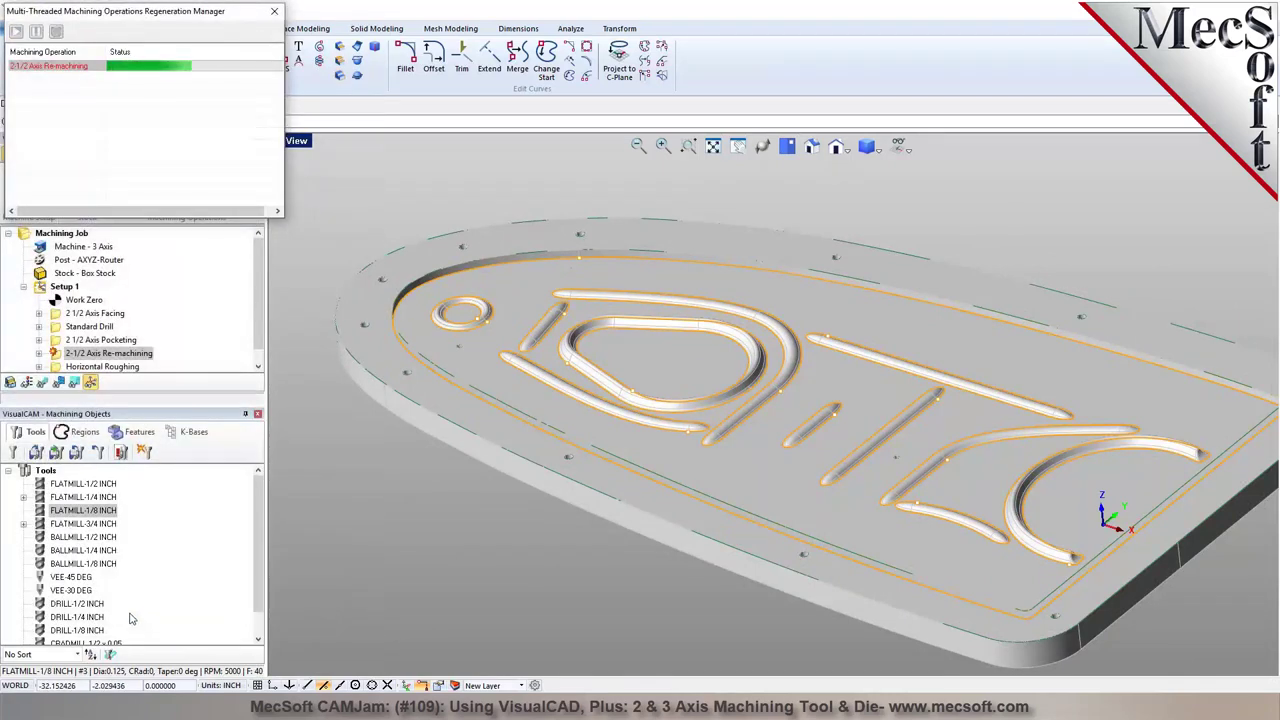
{"action": "left_click", "coordinate": [42, 384]}
{"action": "left_click", "coordinate": [42, 384]}
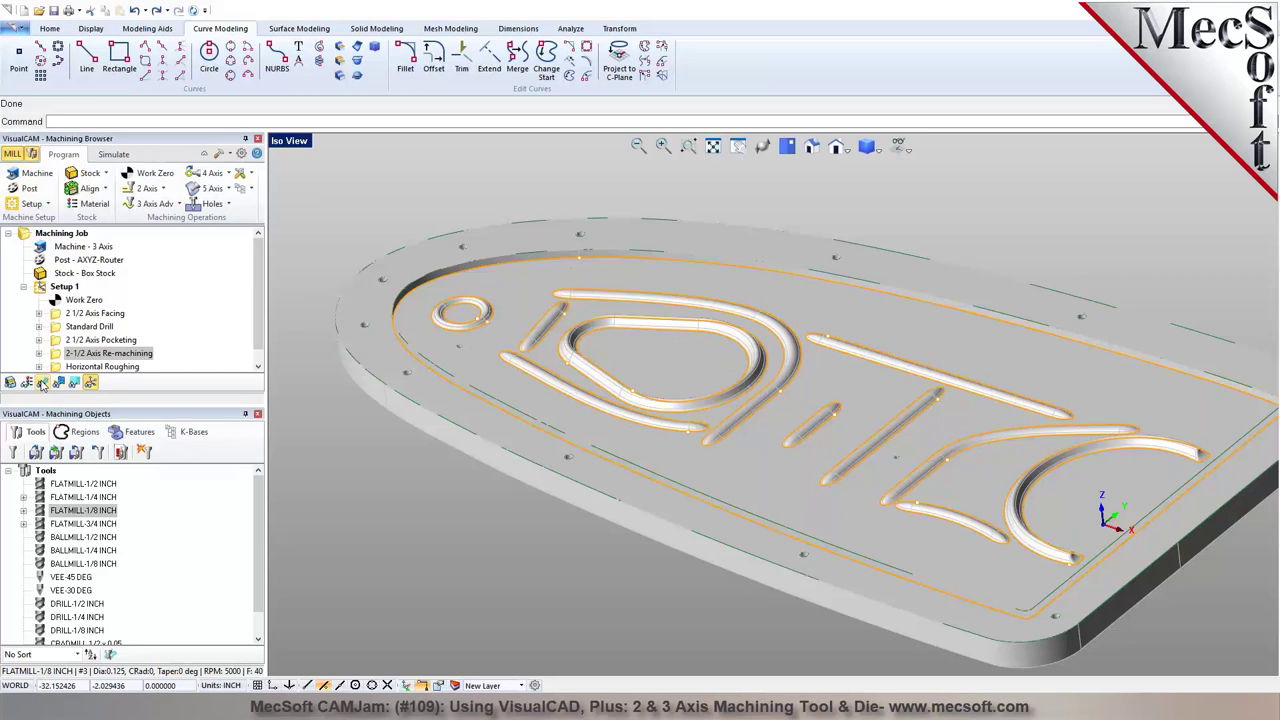
{"action": "right_click", "coordinate": [58, 357]}
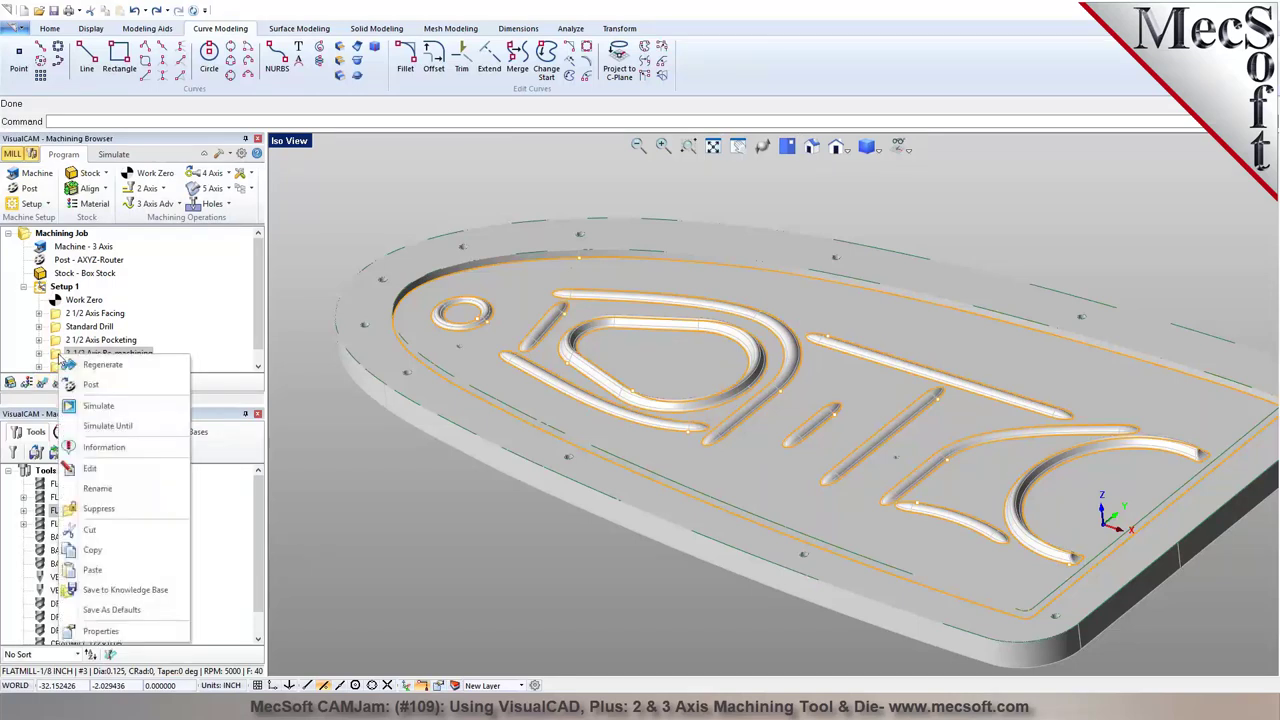
{"action": "left_click", "coordinate": [101, 515]}
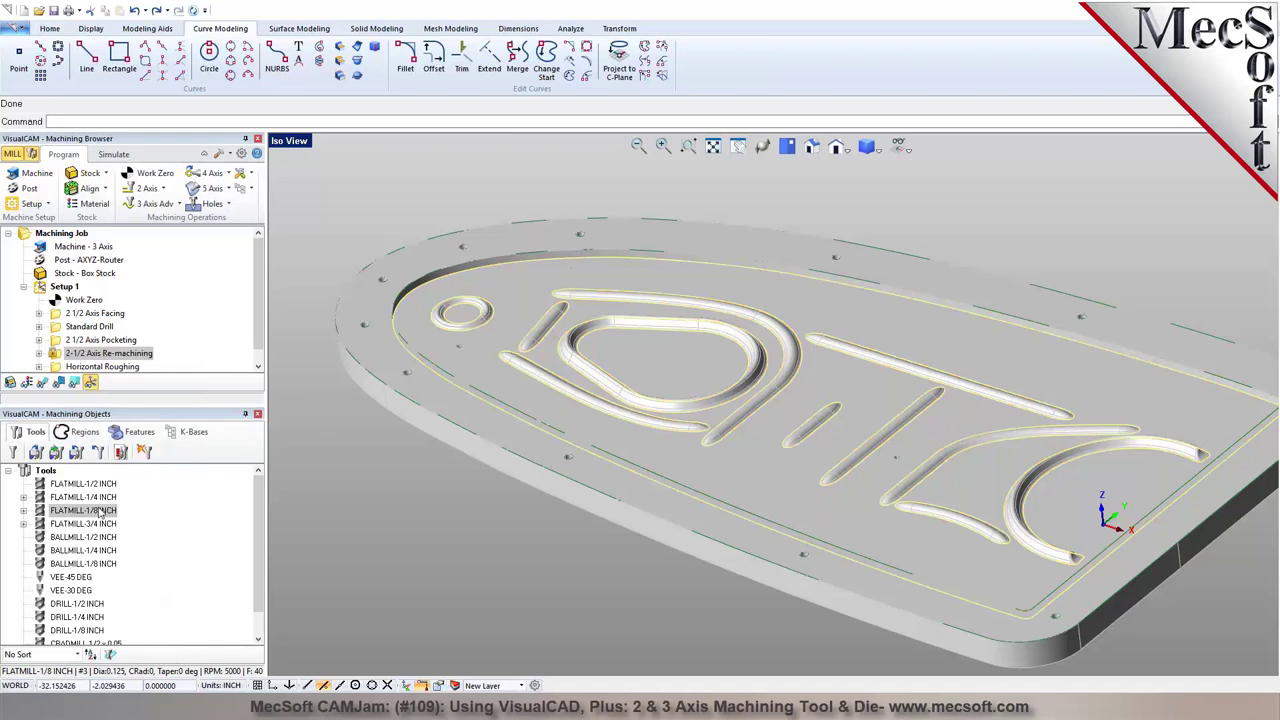
Move the Horizontal Roughing operation directly after Standard Drill, ahead of 2 1/2 Axis Pocketing
{"action": "left_click", "coordinate": [763, 147]}
{"action": "left_click_drag", "start_coordinate": [763, 147], "coordinate": [718, 402]}
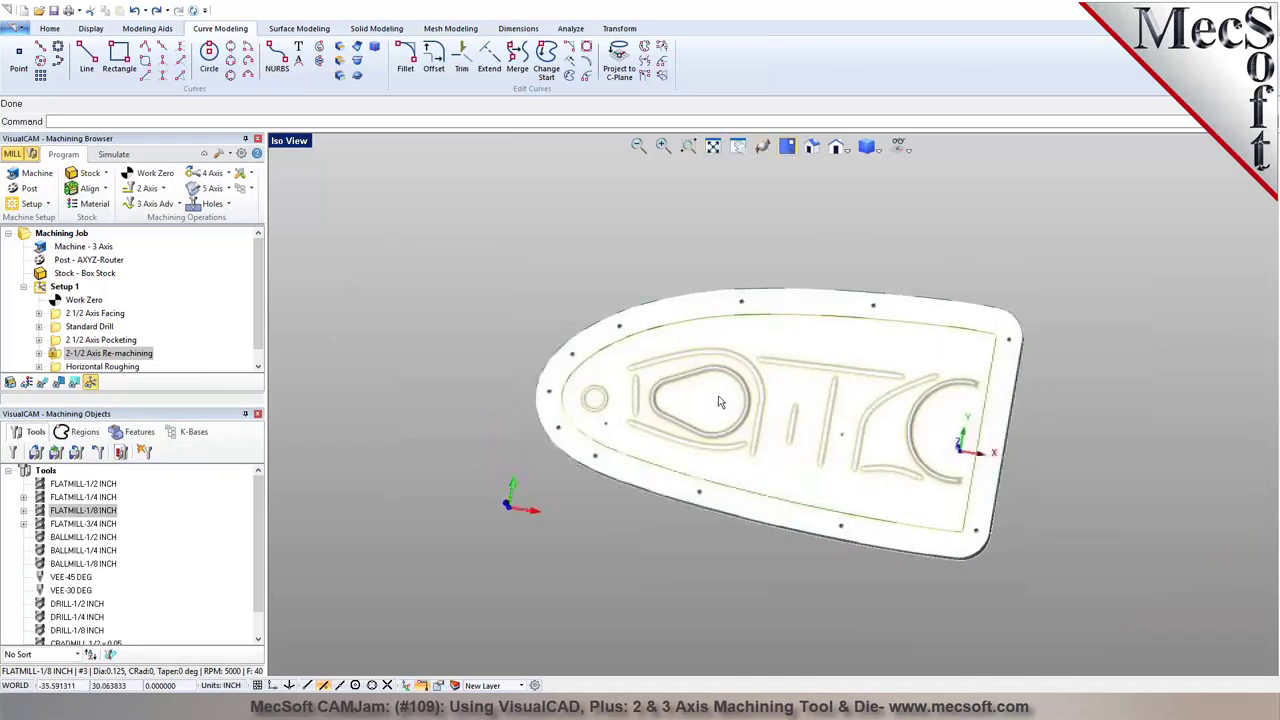
{"action": "left_click", "coordinate": [70, 367]}
{"action": "left_click_drag", "start_coordinate": [60, 361], "coordinate": [66, 328]}
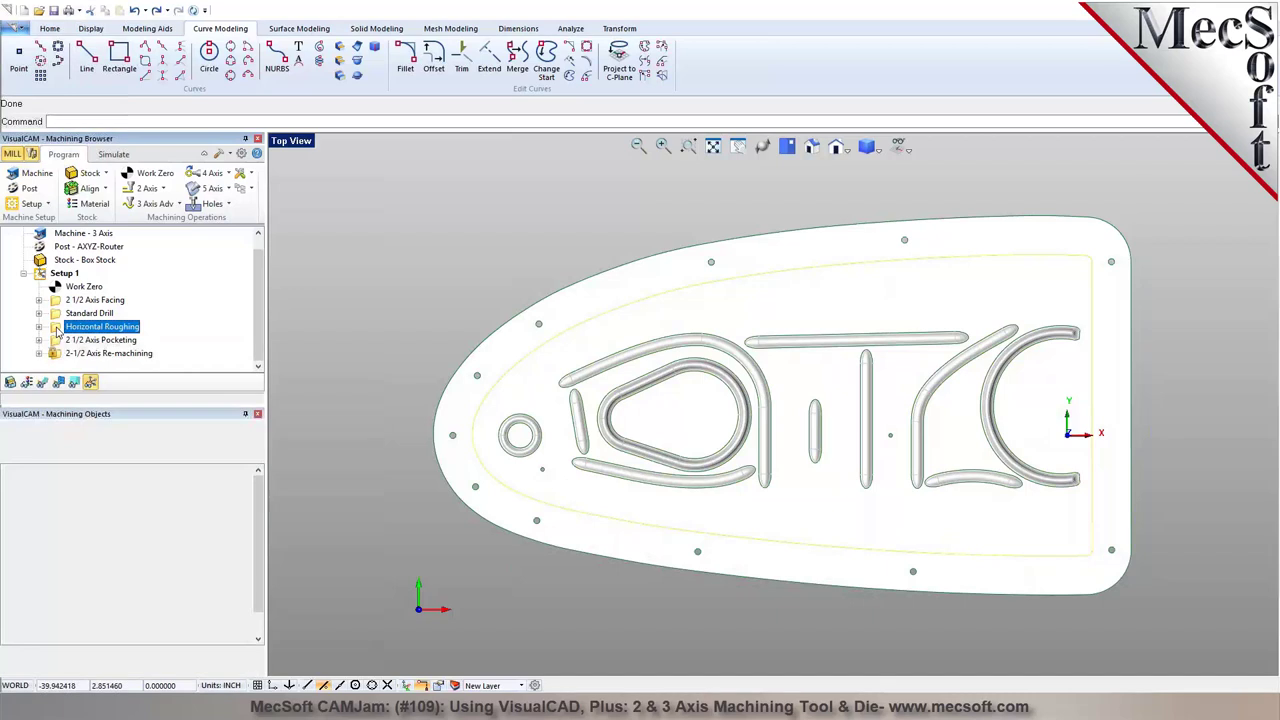
Edit the Horizontal Roughing operation's cut levels to clear flats
{"action": "double_click", "coordinate": [60, 328]}
{"action": "left_click", "coordinate": [43, 175]}
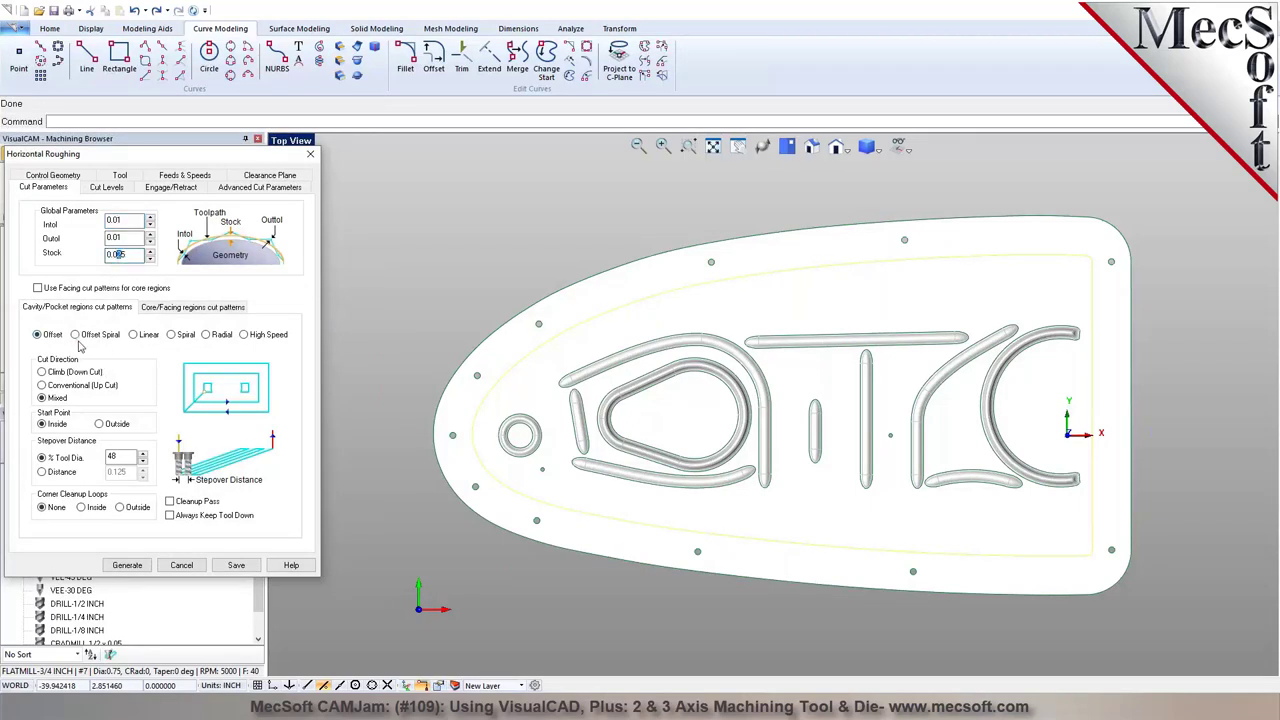
{"action": "left_click", "coordinate": [106, 188]}
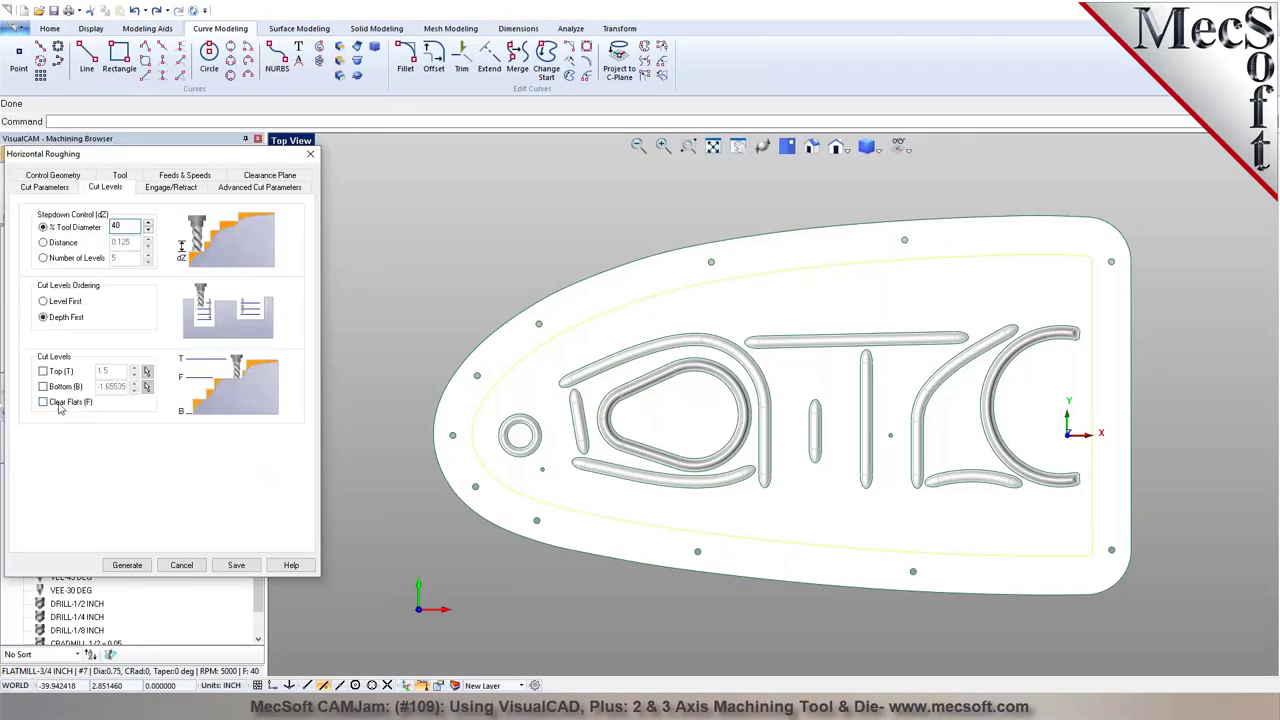
{"action": "left_click", "coordinate": [60, 404]}
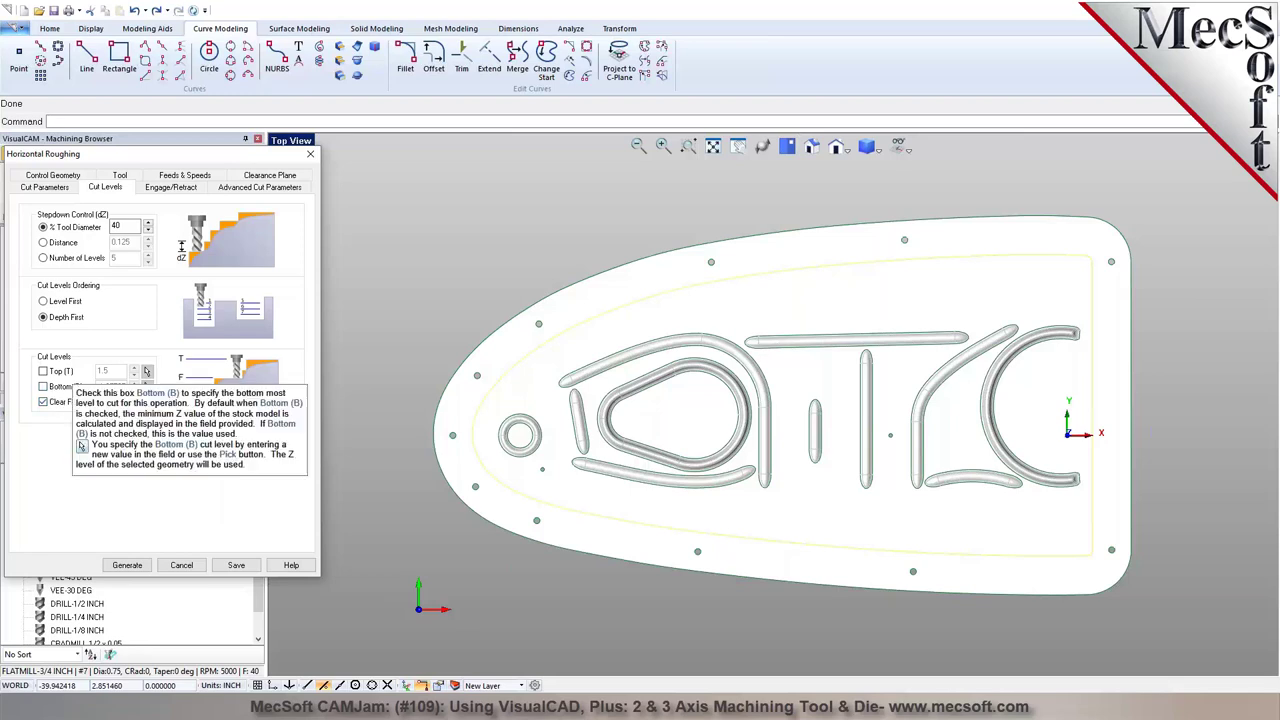
Enable the top cut level for Horizontal Roughing and pick it on the cavity's upper edge at 1.44
{"action": "left_click", "coordinate": [43, 371]}
{"action": "left_click", "coordinate": [147, 372]}
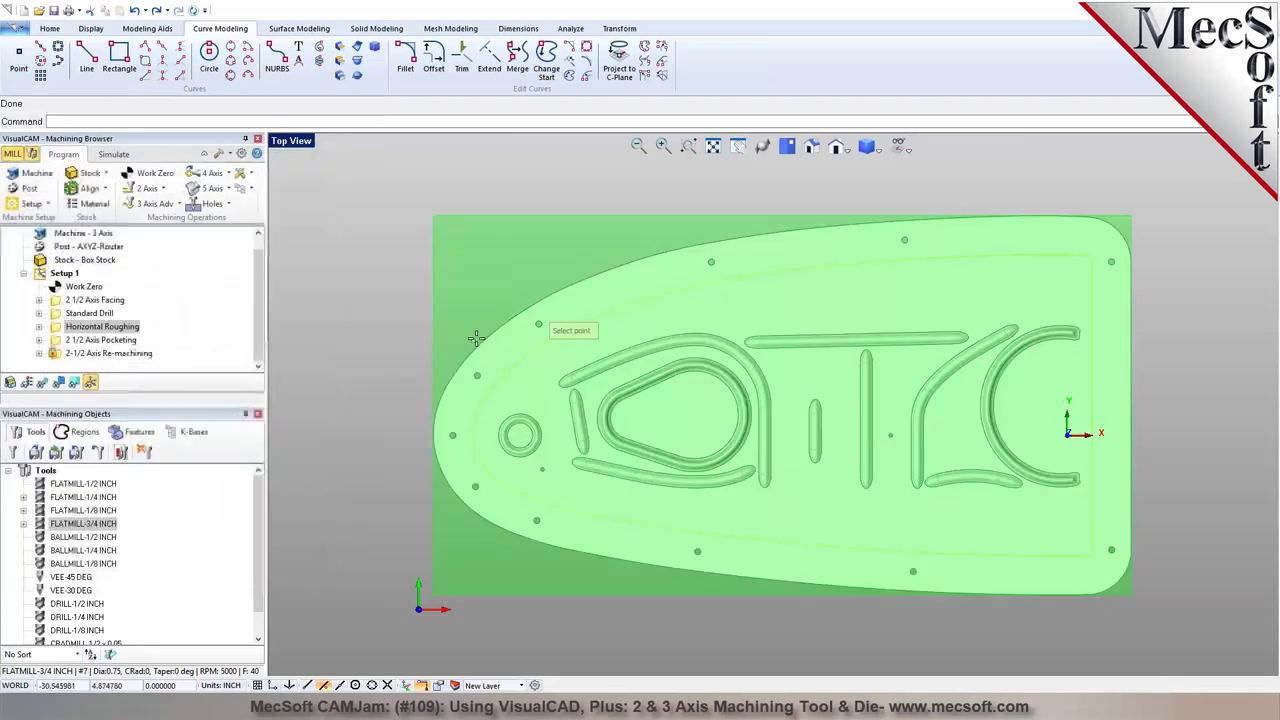
{"action": "left_click", "coordinate": [810, 148]}
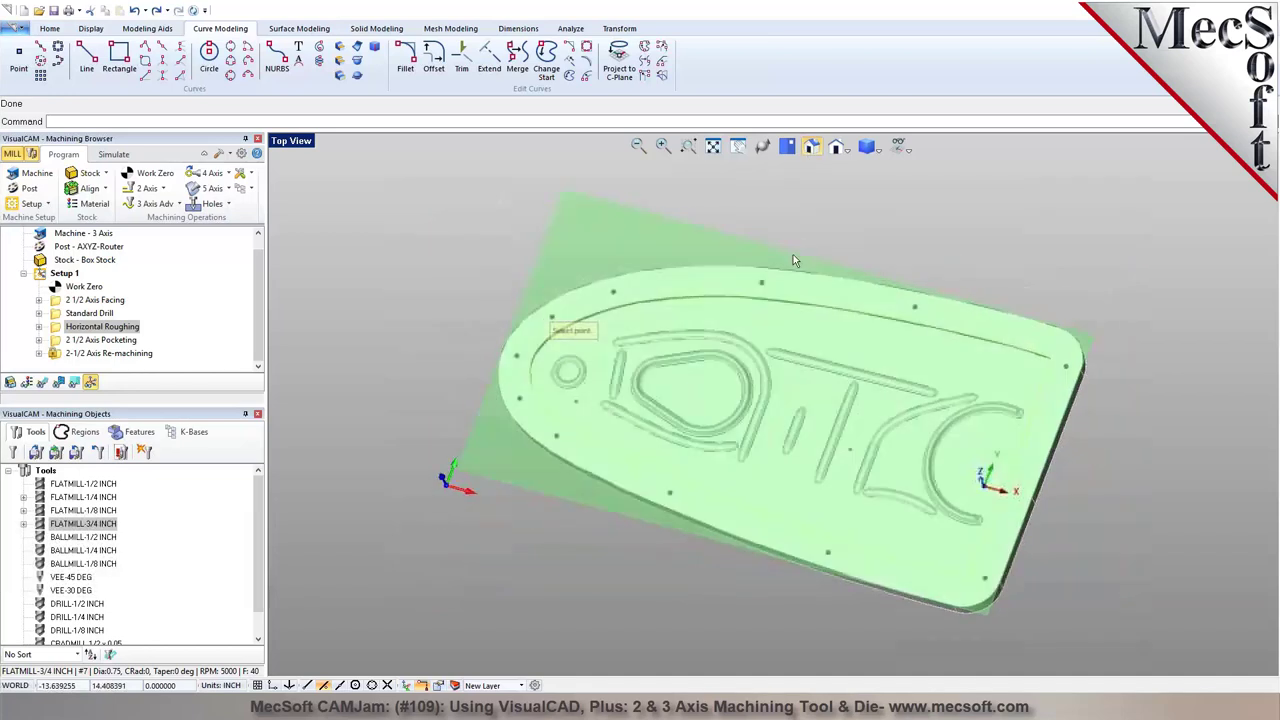
{"action": "scroll", "coordinate": [740, 333], "scroll_direction": "up", "scroll_amount": 4}
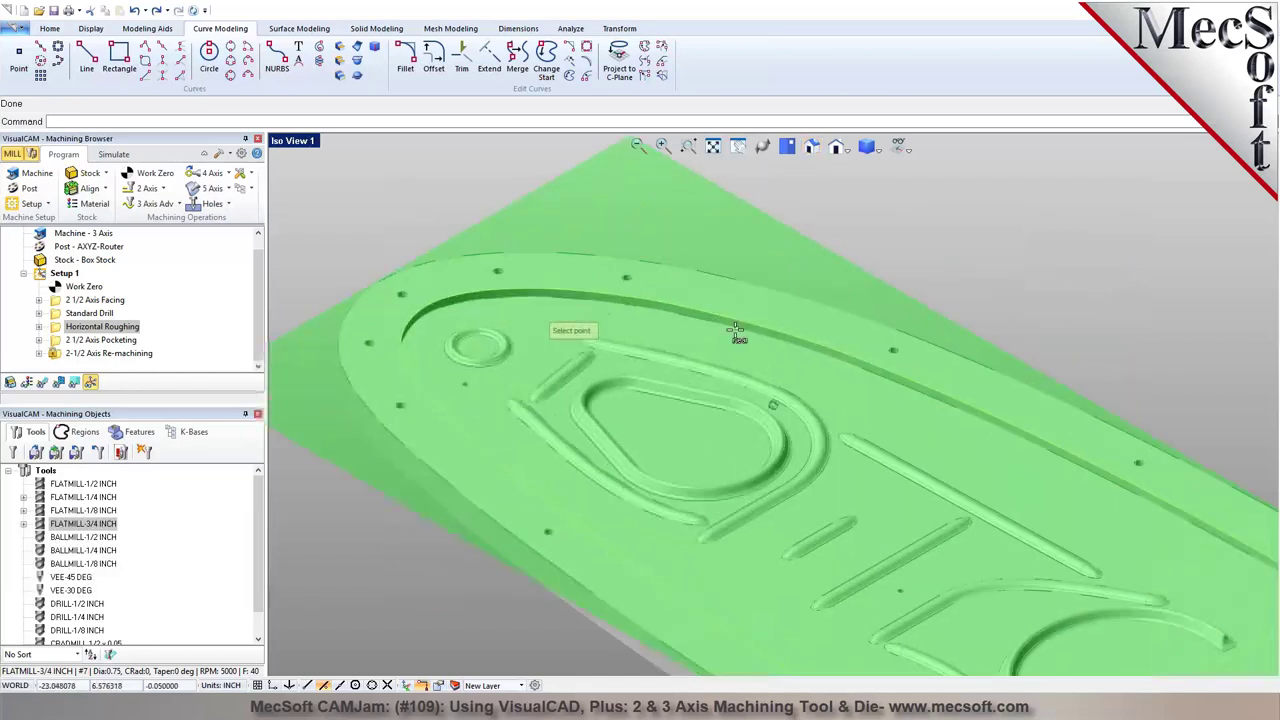
{"action": "left_click", "coordinate": [733, 323]}
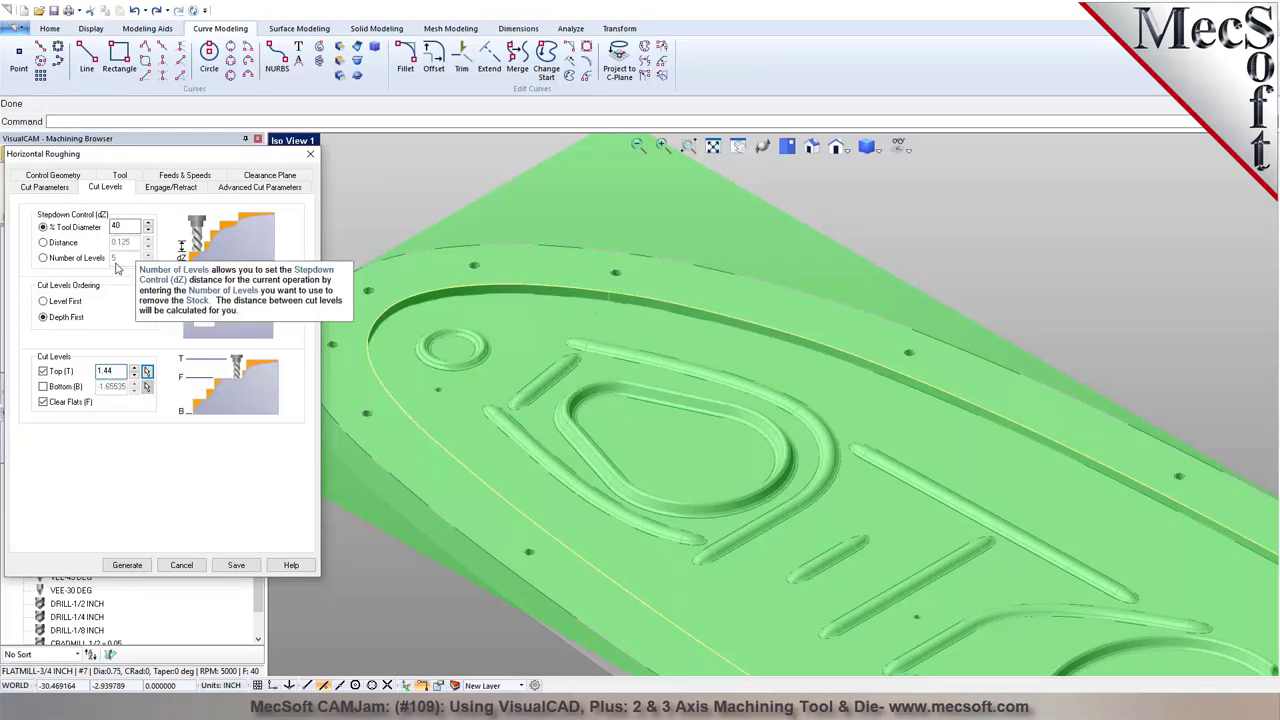
Check the advanced cut parameters, generate the Horizontal Roughing toolpath and display it on the plate
{"action": "left_click", "coordinate": [250, 187]}
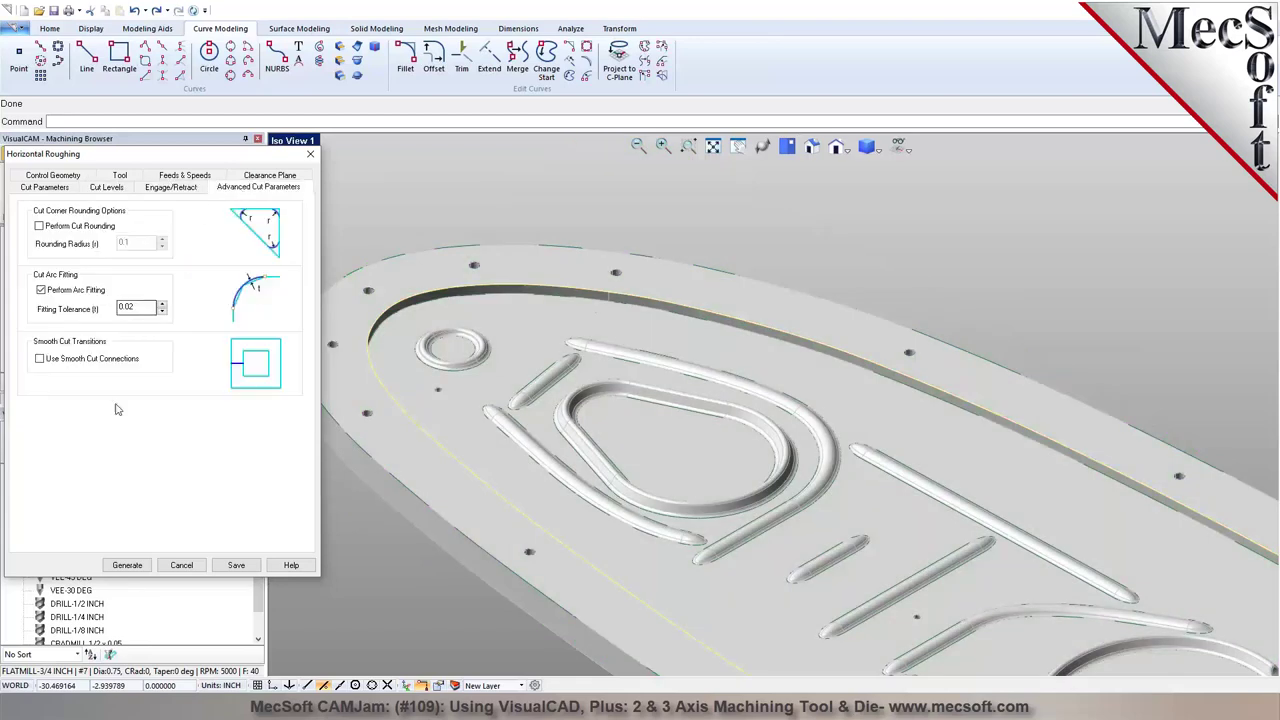
{"action": "left_click", "coordinate": [127, 565]}
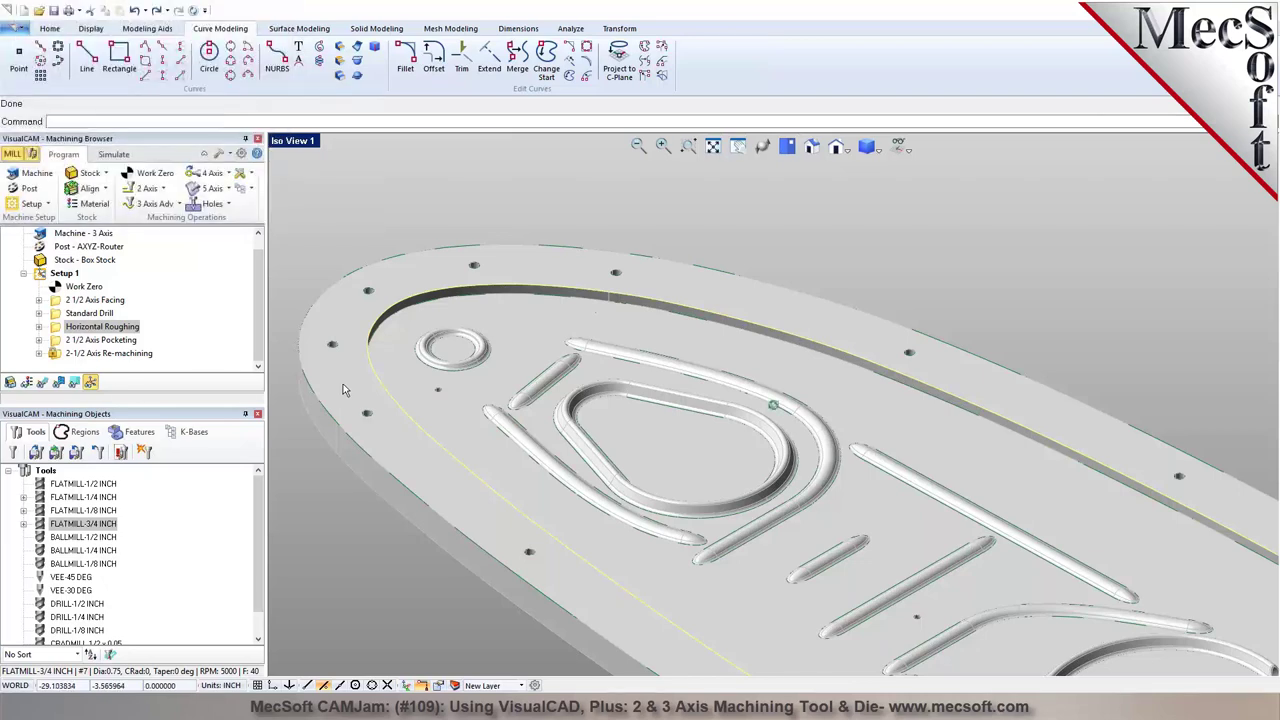
{"action": "left_click", "coordinate": [42, 382]}
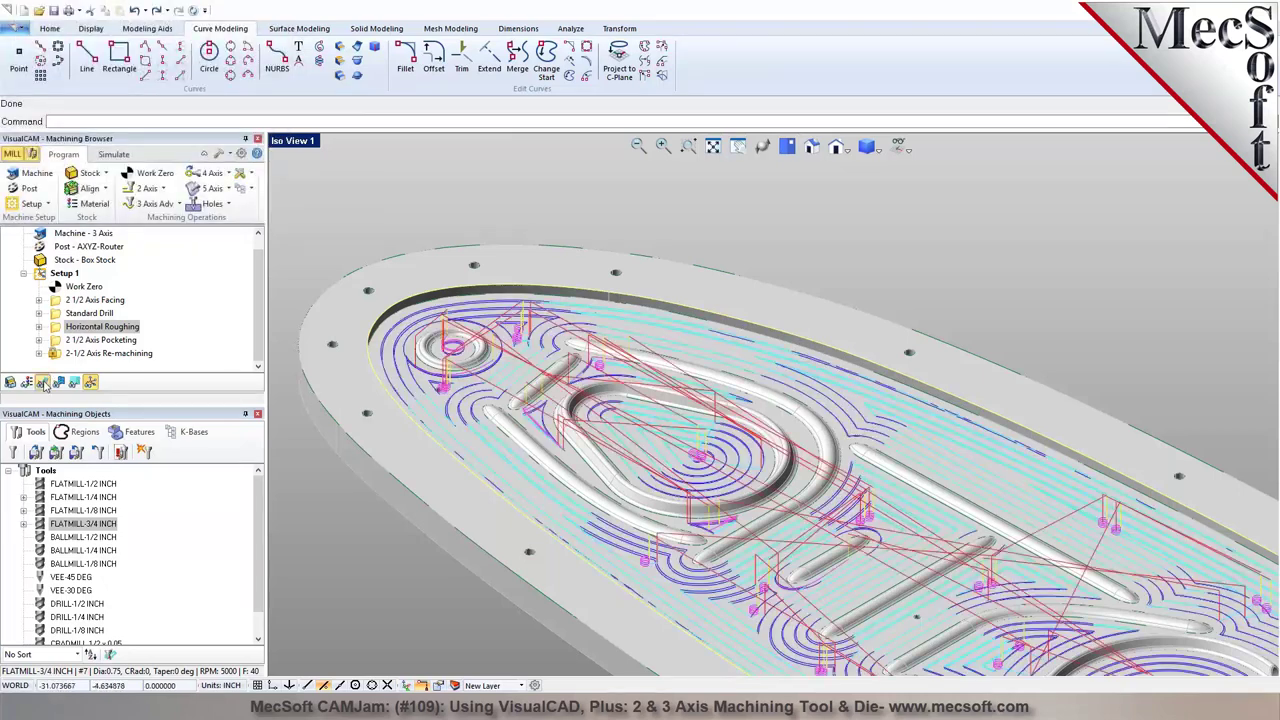
Simulate the Horizontal Roughing operation to its end and examine the whole cut stock with the toolpath hidden
{"action": "left_click", "coordinate": [112, 155]}
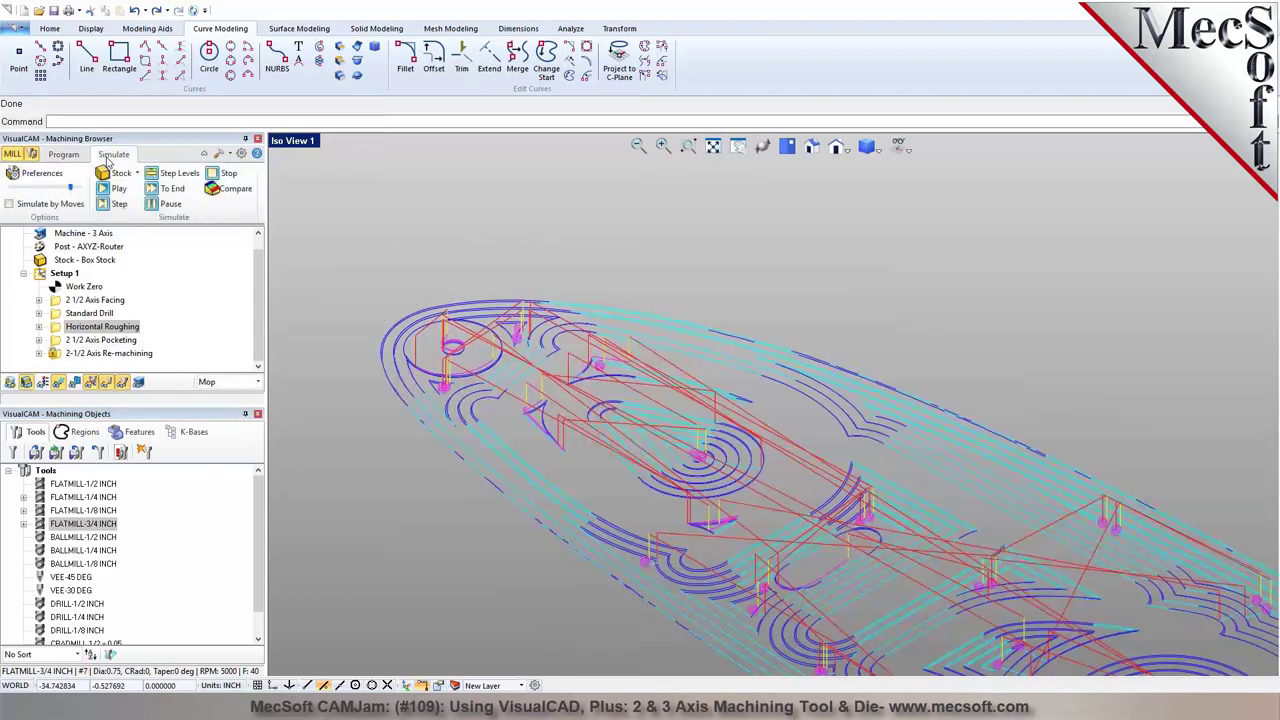
{"action": "left_click", "coordinate": [165, 189]}
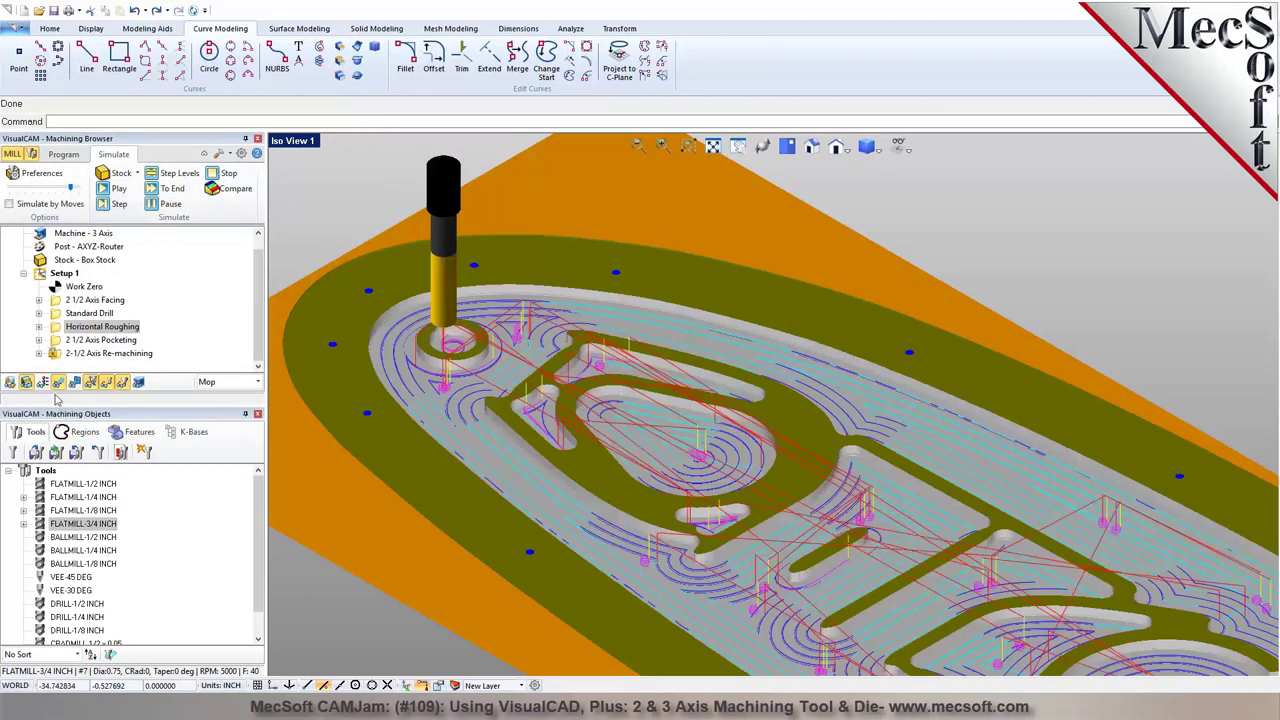
{"action": "scroll", "coordinate": [421, 302], "scroll_direction": "down", "scroll_amount": 5}
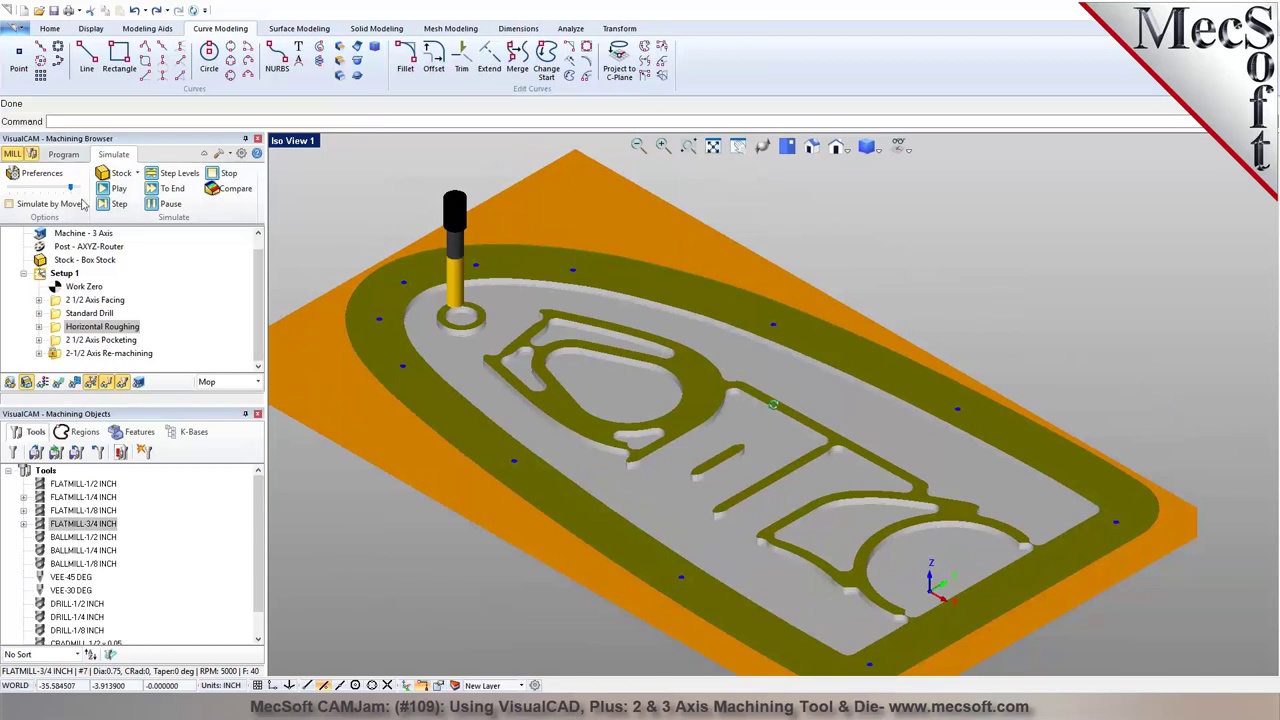
Enable Cleanup Pass and Always Keep Tool Down for Horizontal Roughing and regenerate its toolpath
{"action": "left_click", "coordinate": [63, 155]}
{"action": "double_click", "coordinate": [60, 327]}
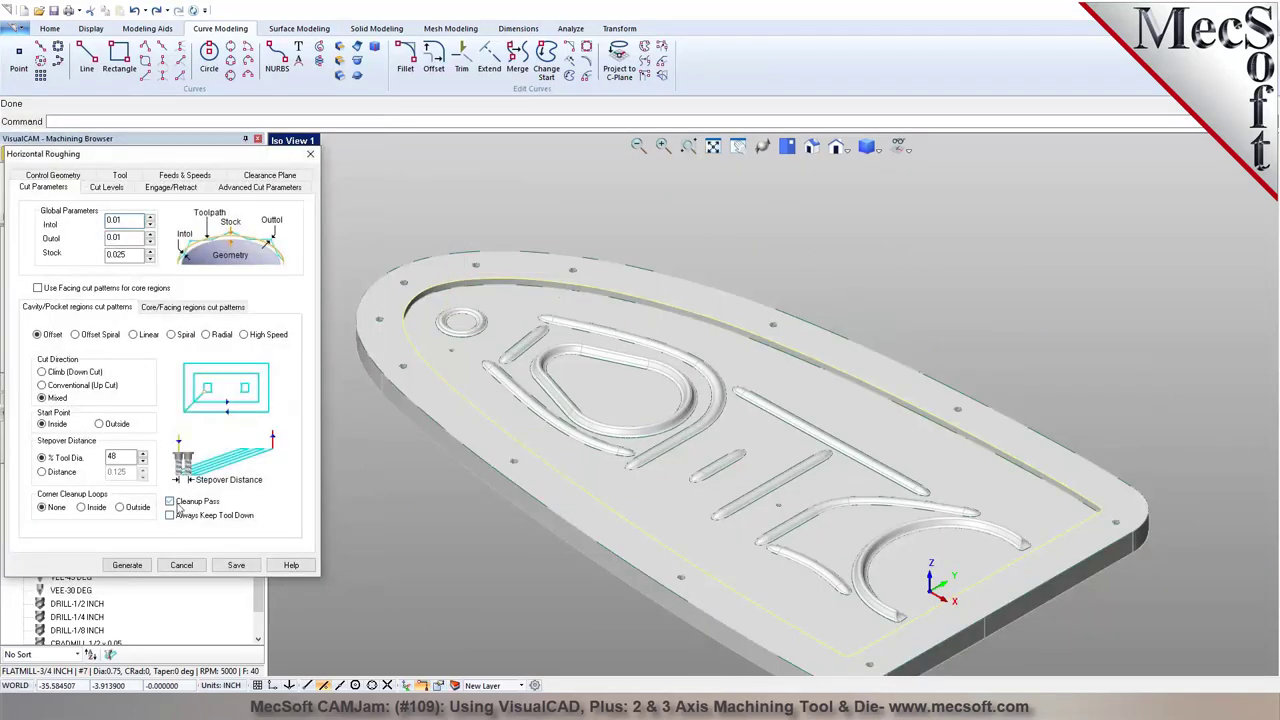
{"action": "left_click", "coordinate": [175, 518]}
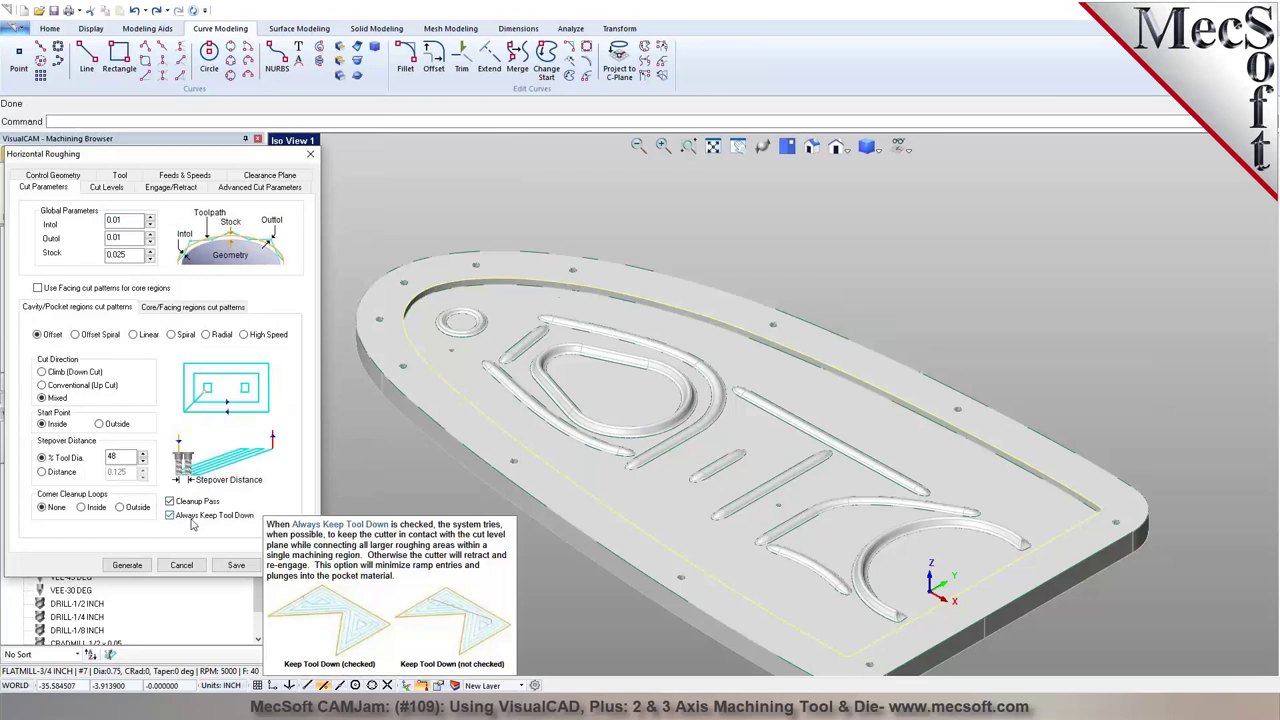
{"action": "left_click", "coordinate": [127, 566]}
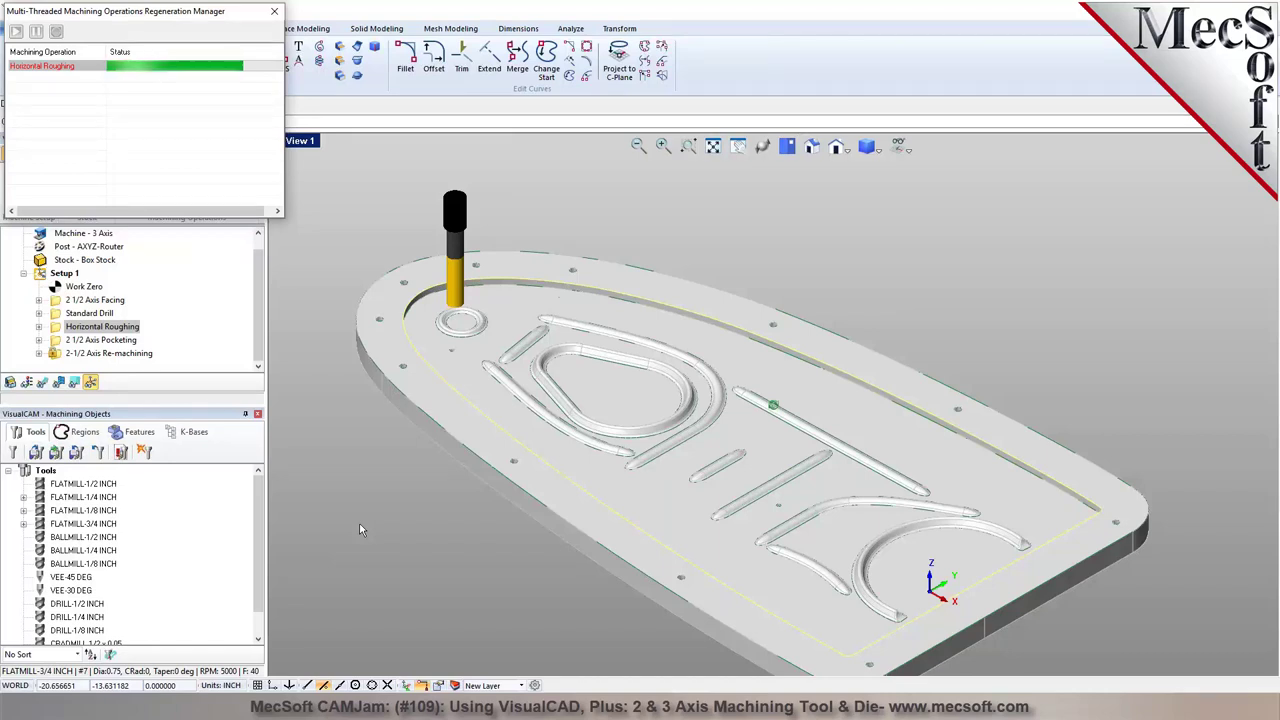
Display the regenerated Horizontal Roughing toolpath and play its material removal simulation
{"action": "left_click", "coordinate": [44, 385]}
{"action": "left_click", "coordinate": [113, 154]}
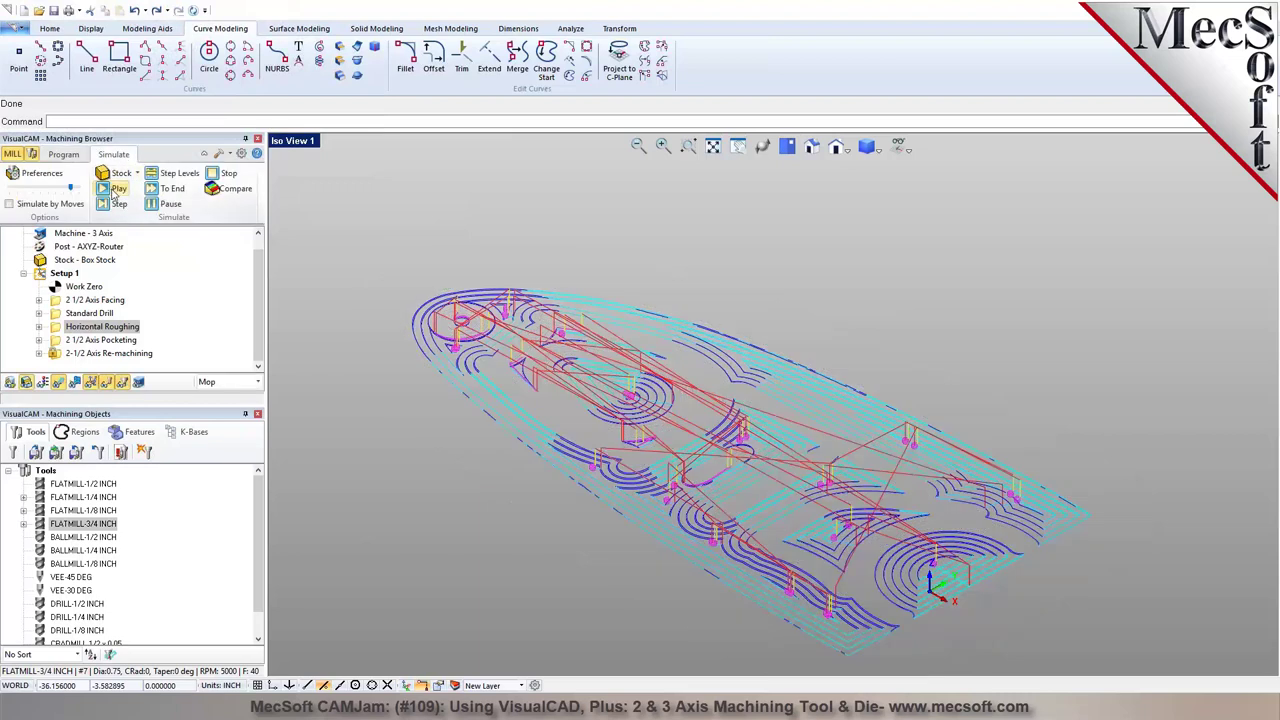
{"action": "left_click", "coordinate": [116, 189]}
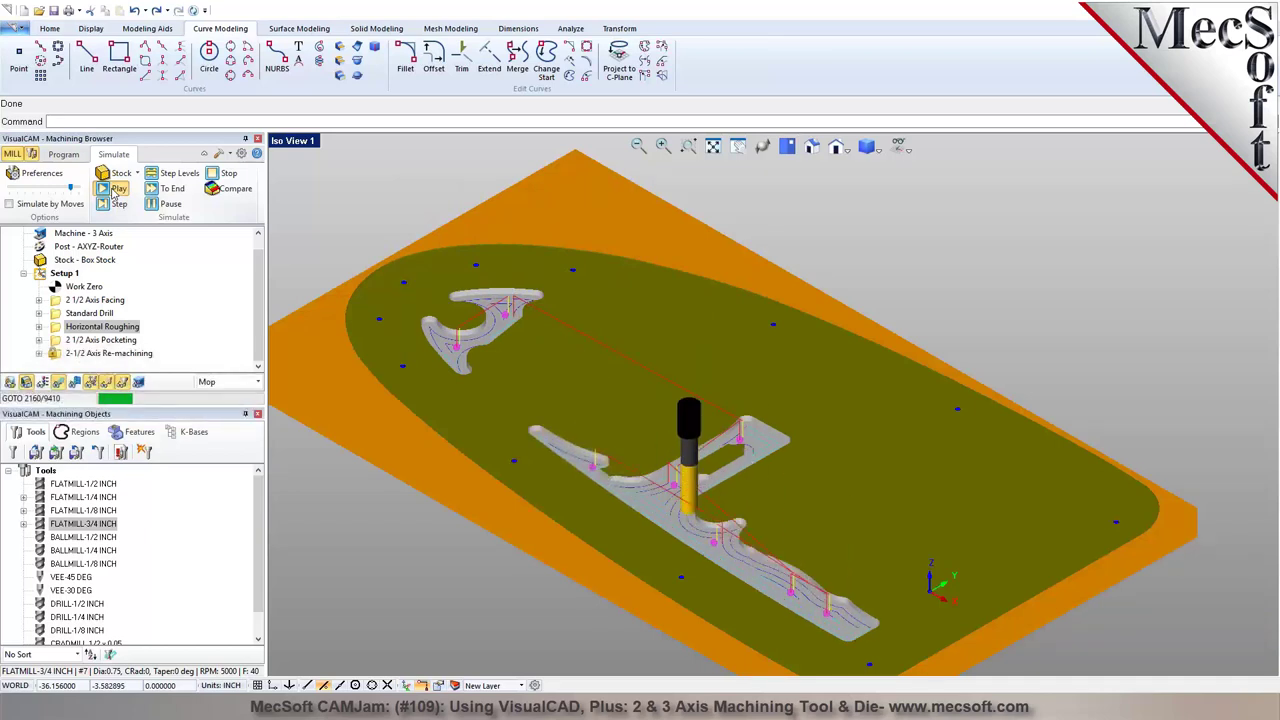
Run the Horizontal Roughing simulation to its end and save the part file
{"action": "left_click", "coordinate": [152, 192]}
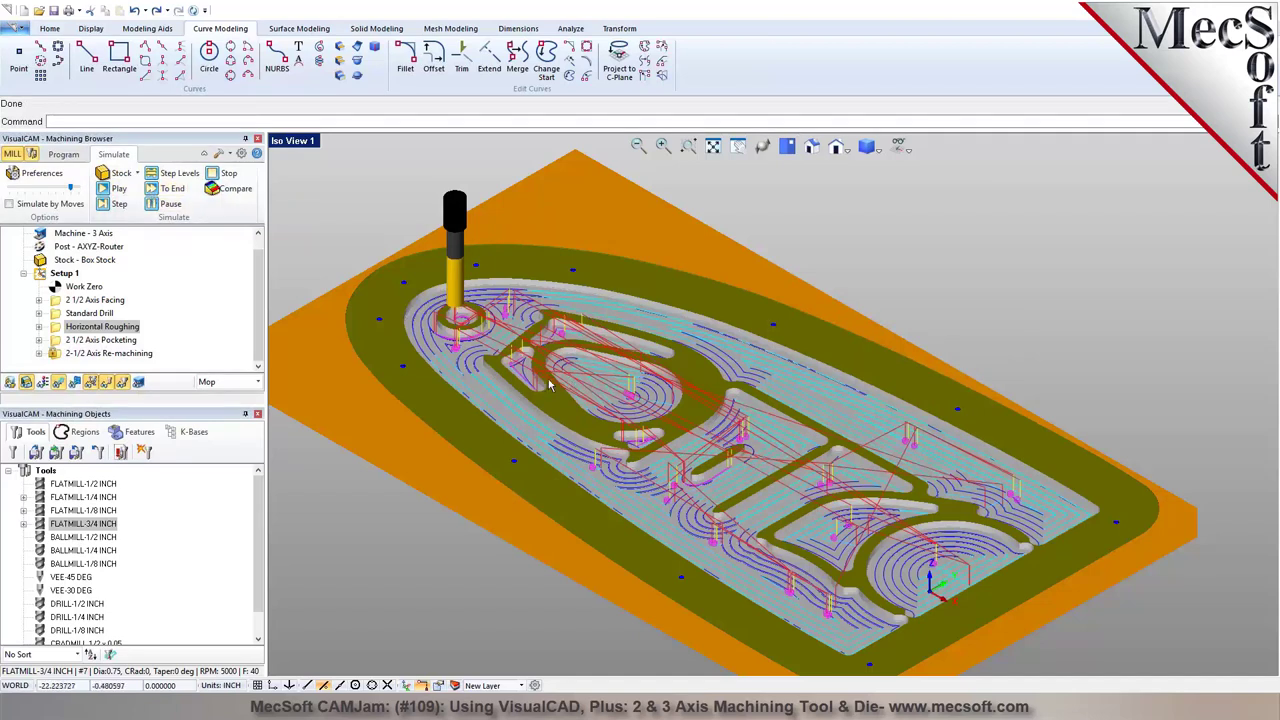
{"action": "left_click", "coordinate": [68, 155]}
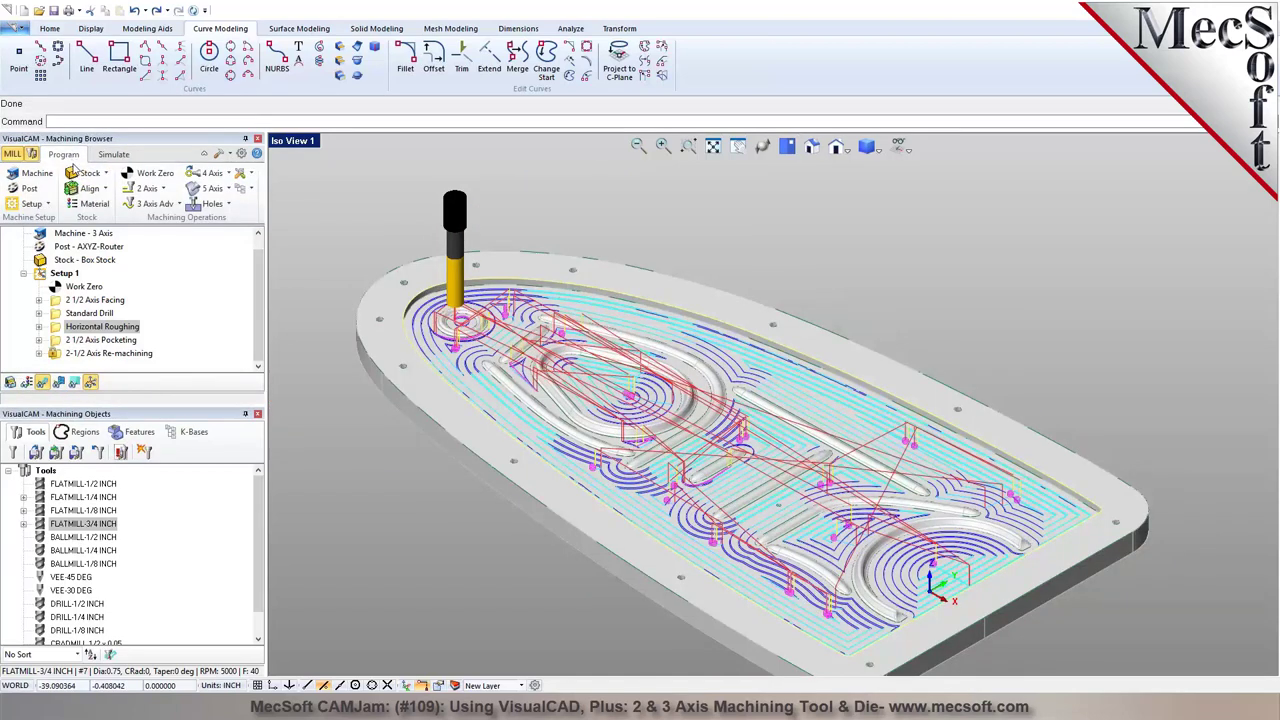
{"action": "left_click", "coordinate": [50, 28]}
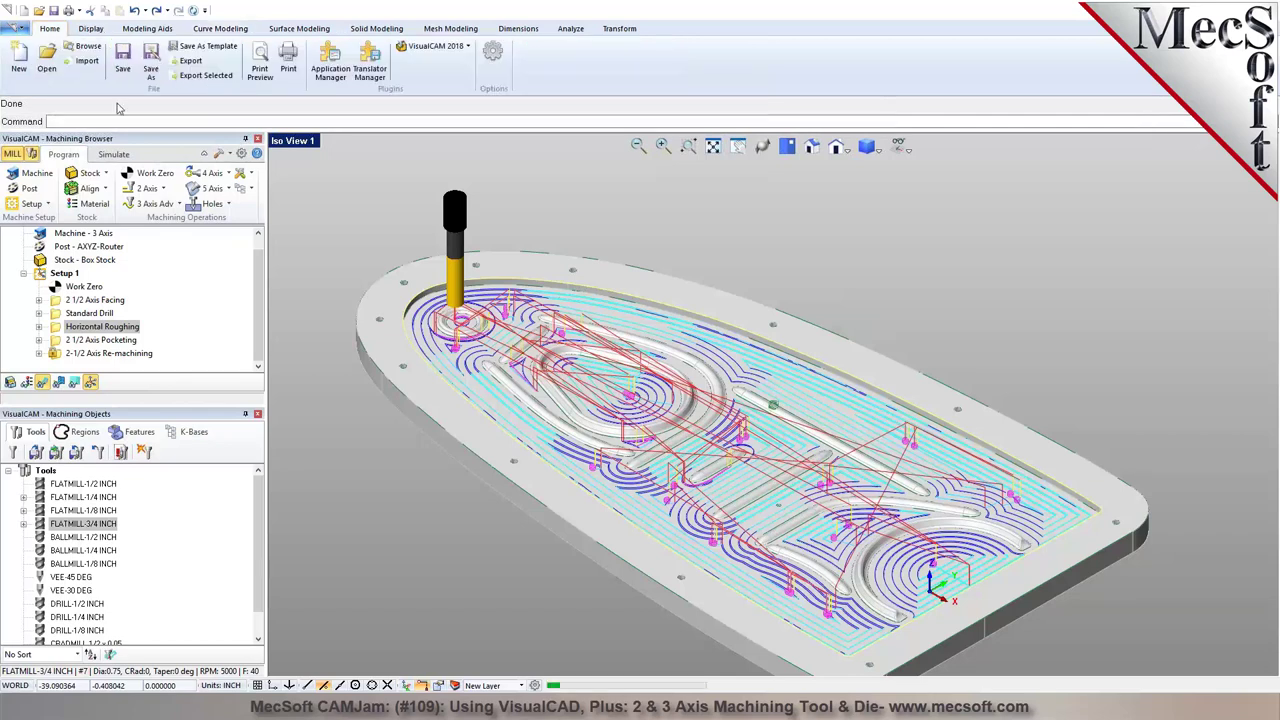
Create a 3 Axis Horizontal Re-Roughing operation on the plate and assign the FLATMILL-1/8 INCH tool
{"action": "left_click", "coordinate": [180, 205]}
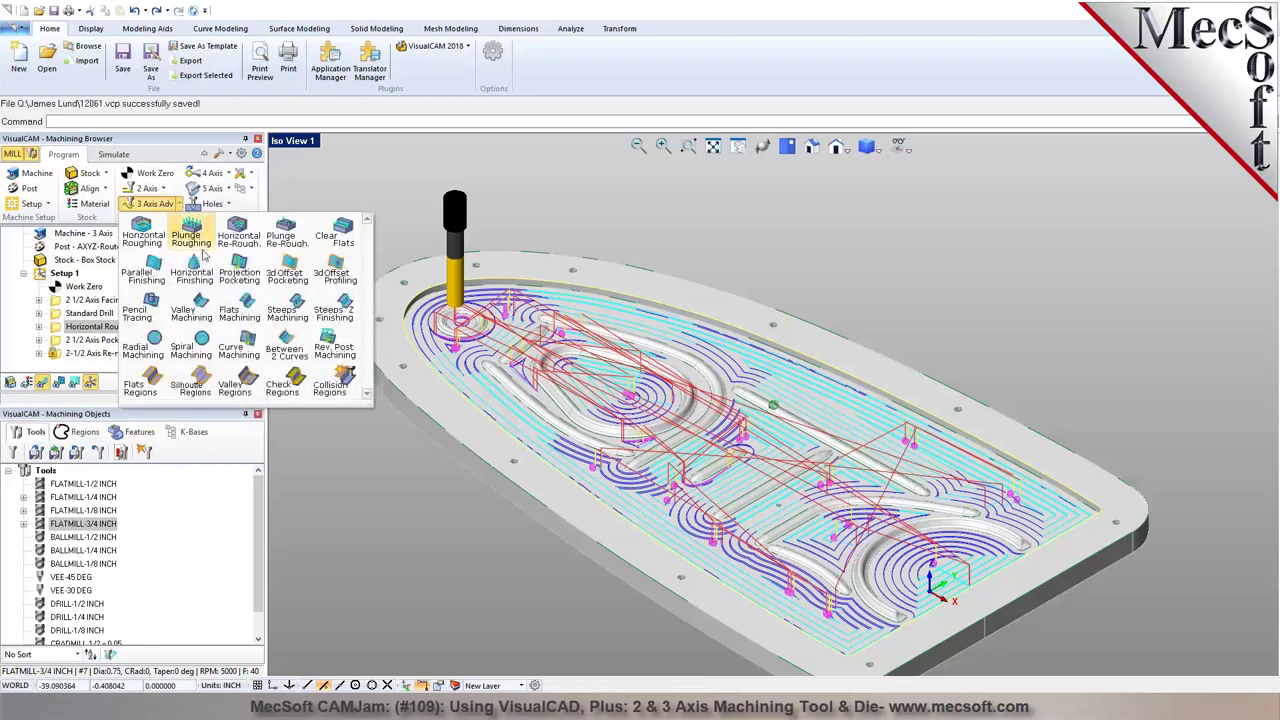
{"action": "left_click", "coordinate": [238, 237]}
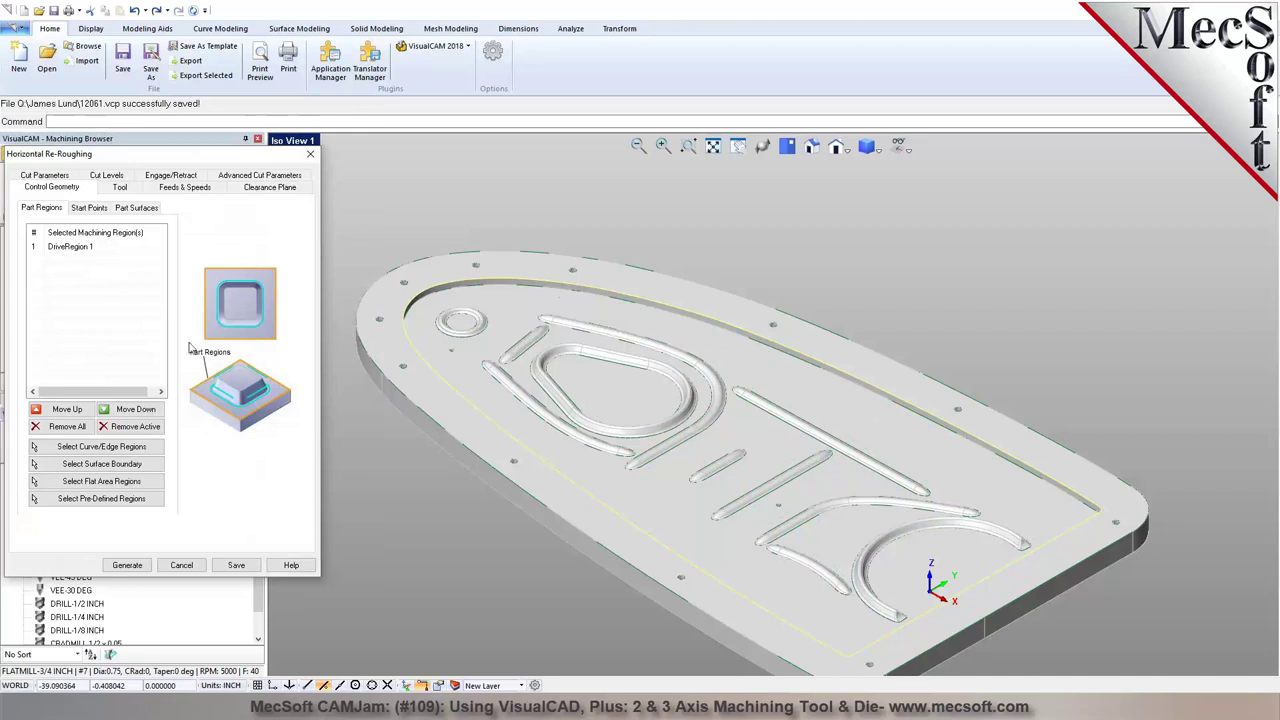
{"action": "left_click", "coordinate": [118, 188]}
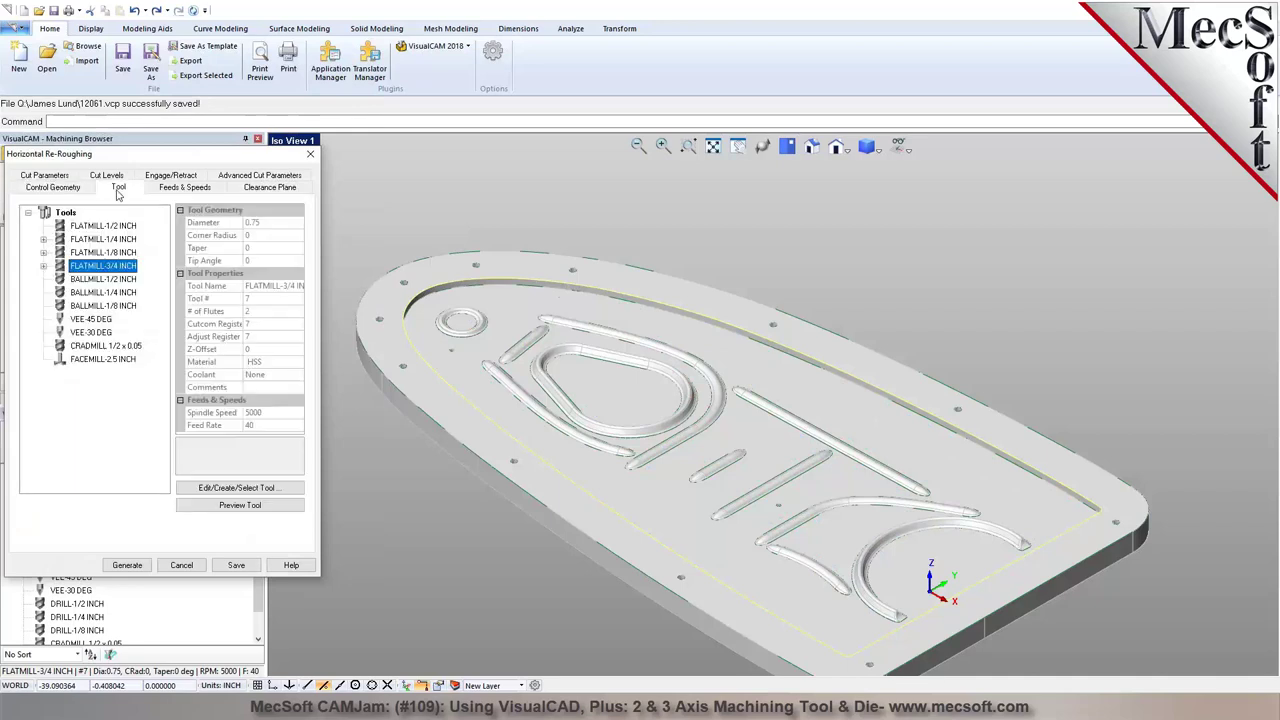
{"action": "left_click", "coordinate": [115, 240]}
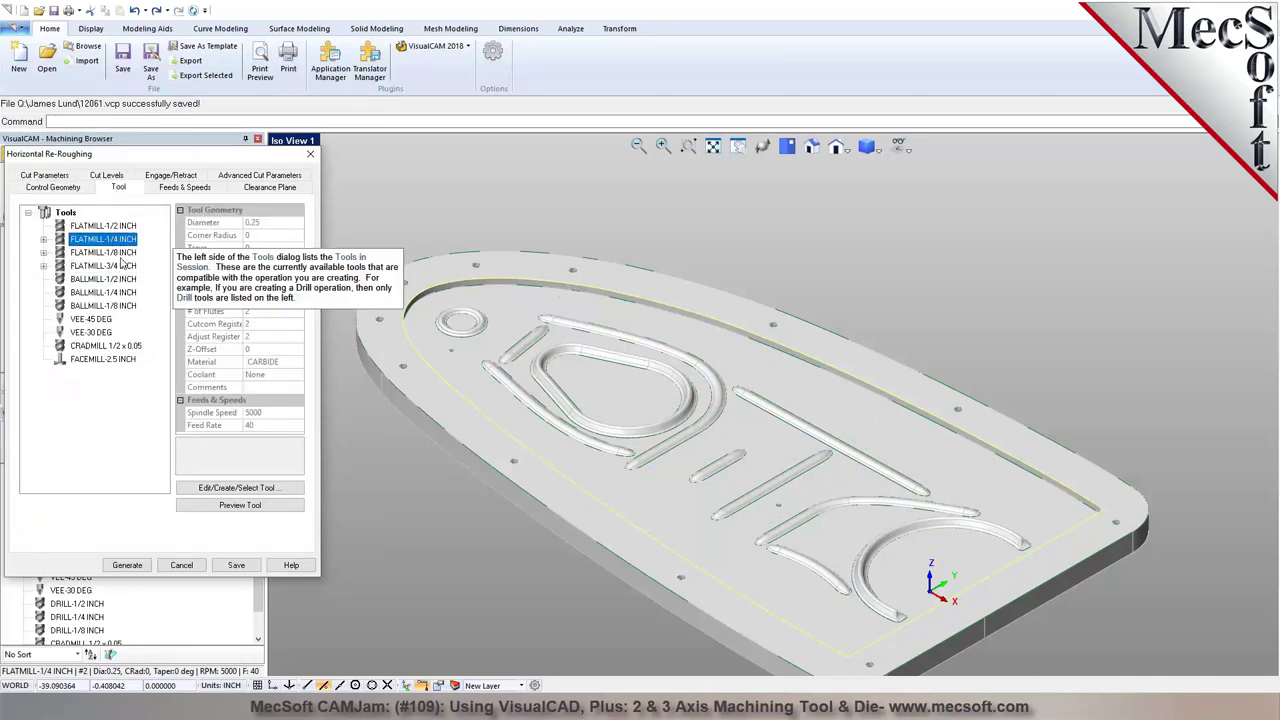
{"action": "left_click", "coordinate": [110, 253]}
Check the re-roughing cut parameters, set the top cut level to 1.44 and enable Clear Flats
{"action": "left_click", "coordinate": [58, 176]}
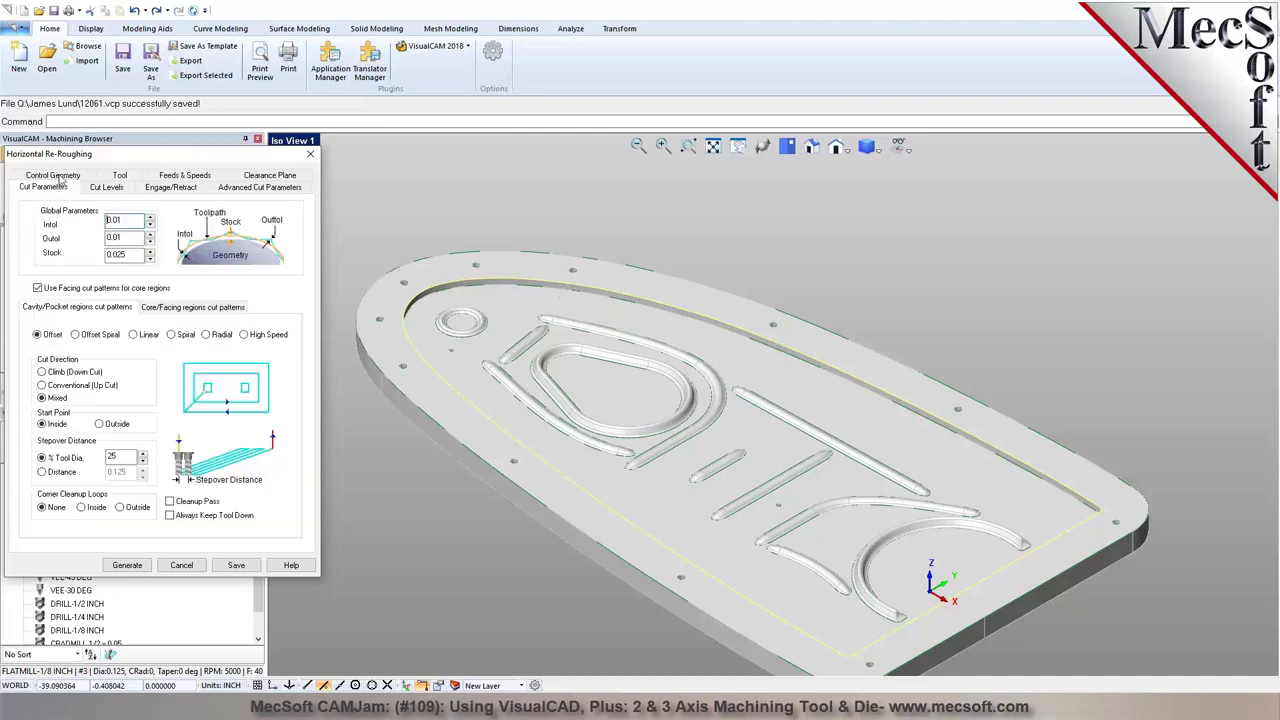
{"action": "left_click", "coordinate": [106, 254]}
{"action": "left_click", "coordinate": [86, 292]}
{"action": "left_click", "coordinate": [110, 189]}
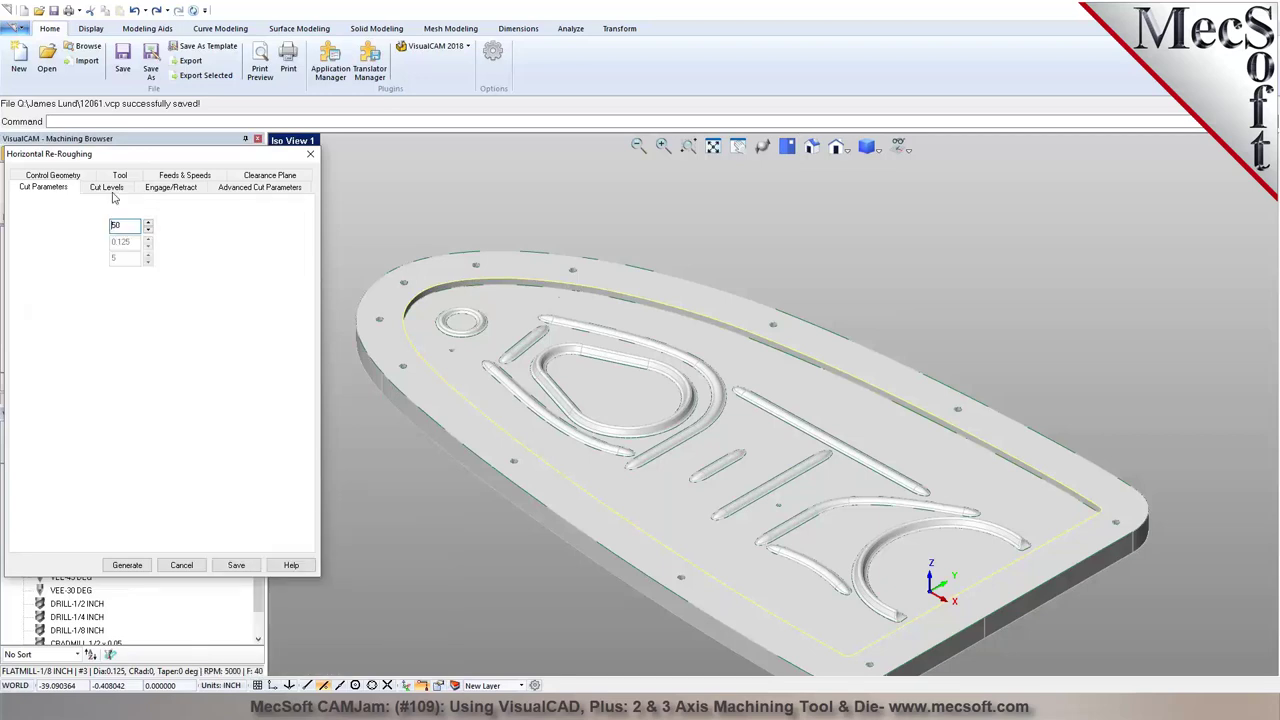
{"action": "left_click", "coordinate": [56, 373]}
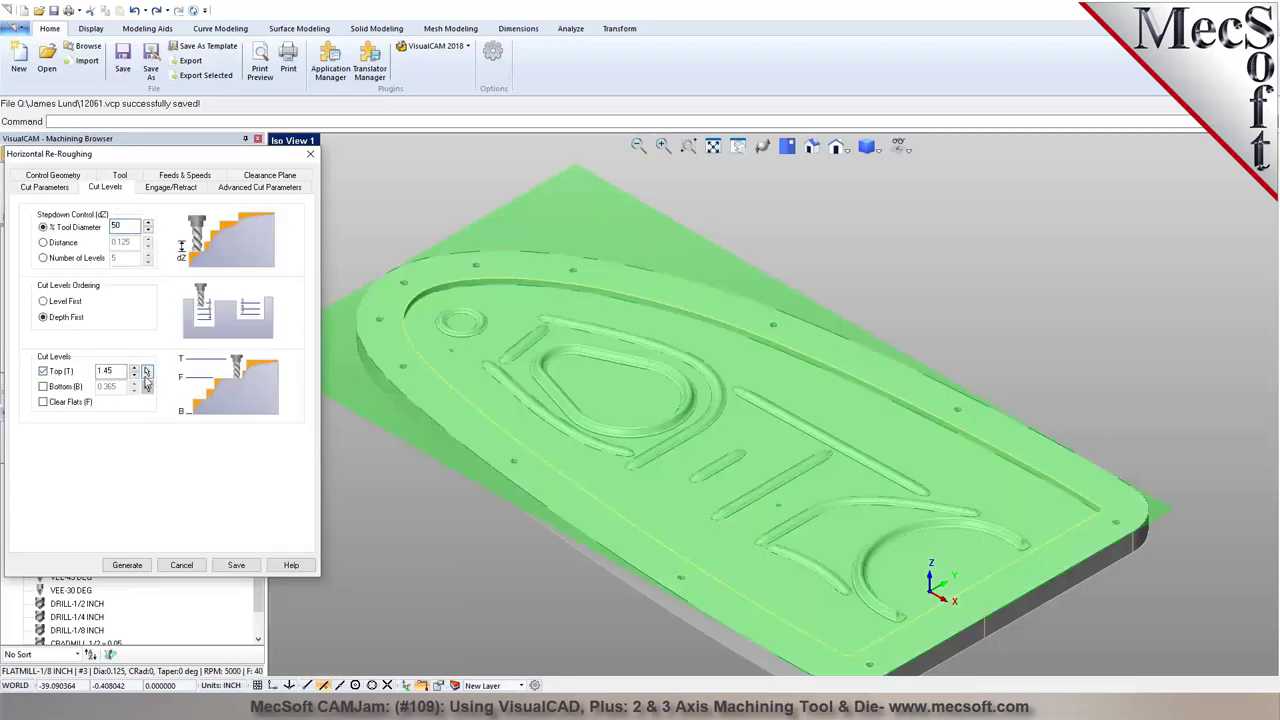
{"action": "left_click", "coordinate": [147, 371]}
{"action": "left_click", "coordinate": [650, 303]}
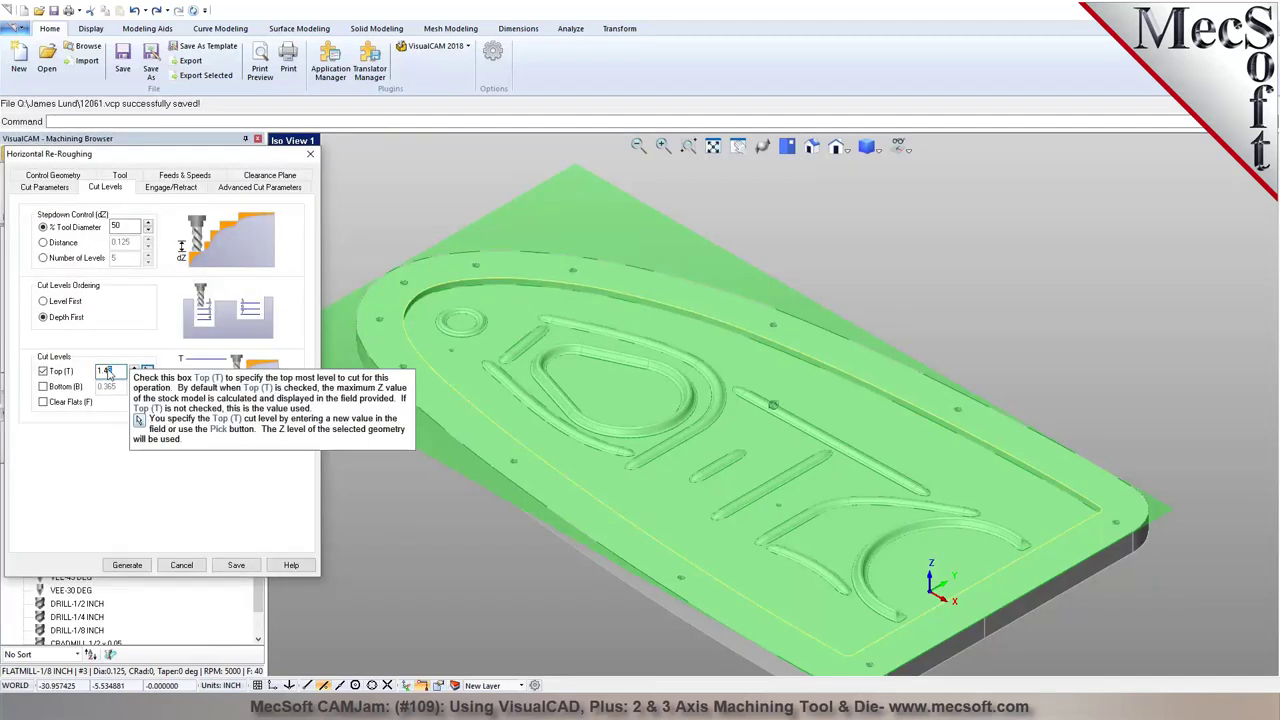
{"action": "left_click", "coordinate": [64, 403]}
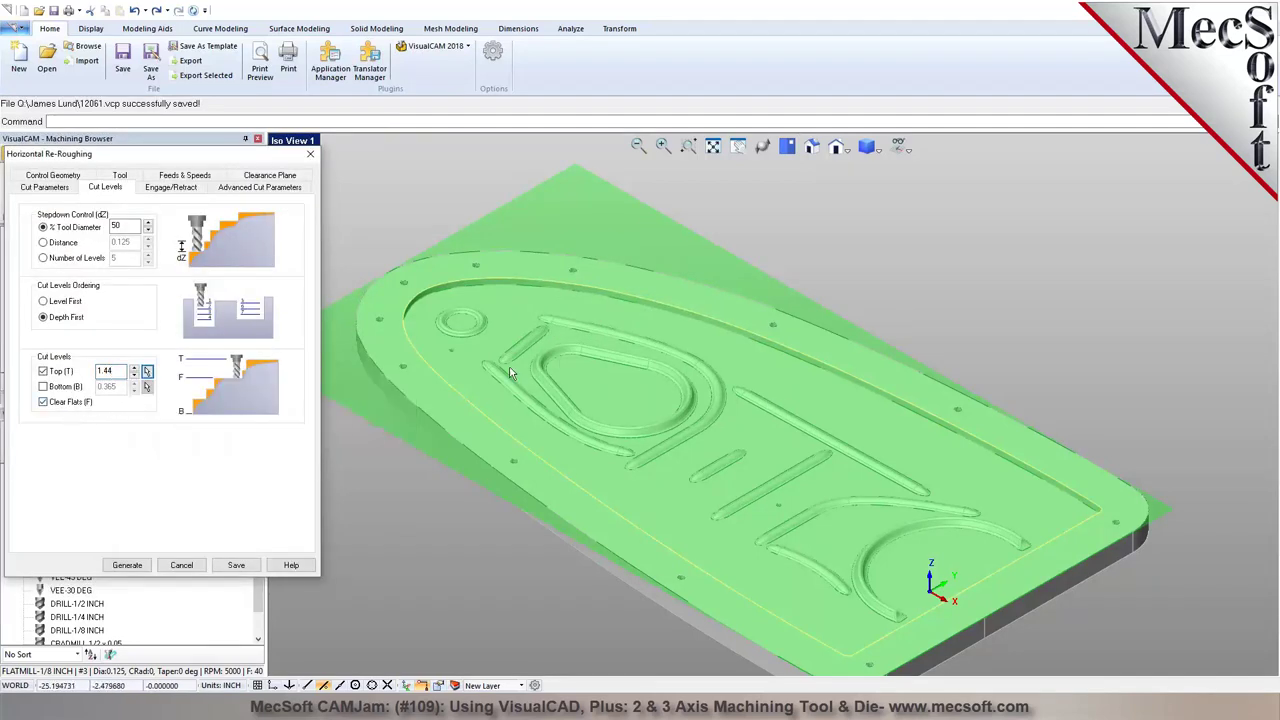
Check the engage/retract settings, edit the arc fitting tolerance and save the Horizontal Re-Roughing operation without generating it
{"action": "left_click", "coordinate": [168, 188]}
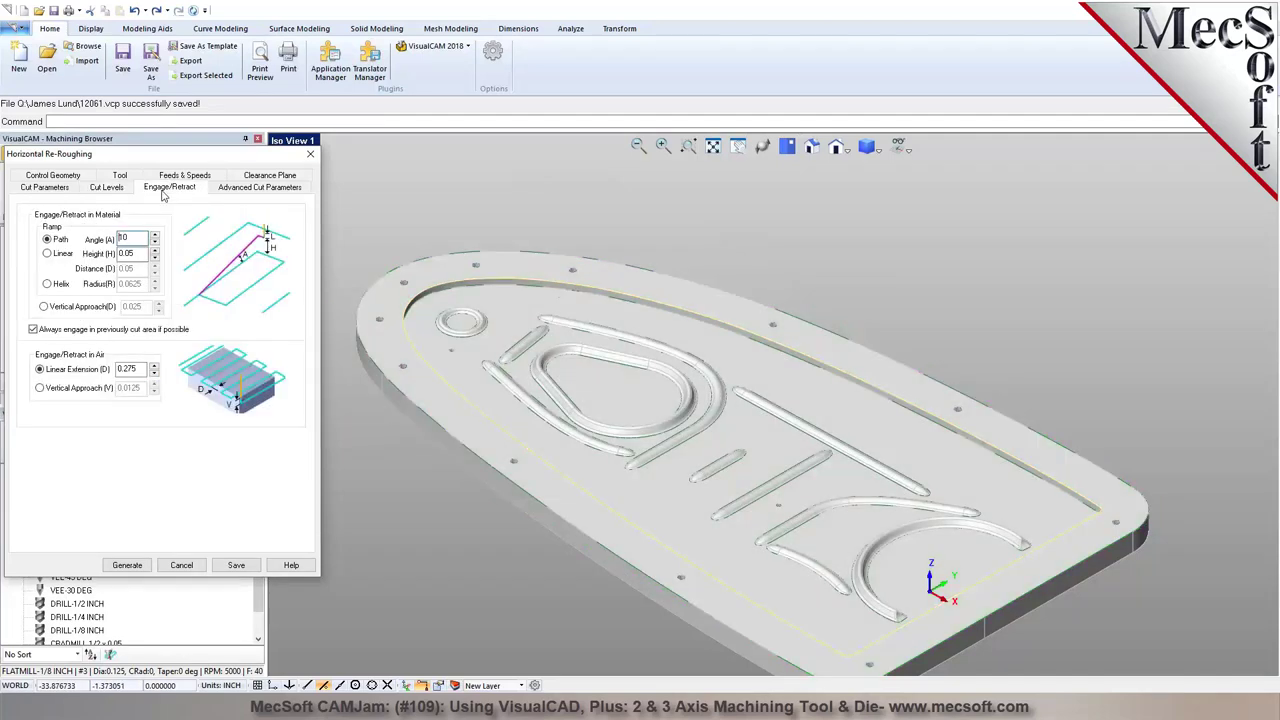
{"action": "left_click", "coordinate": [239, 188]}
{"action": "double_click", "coordinate": [130, 309]}
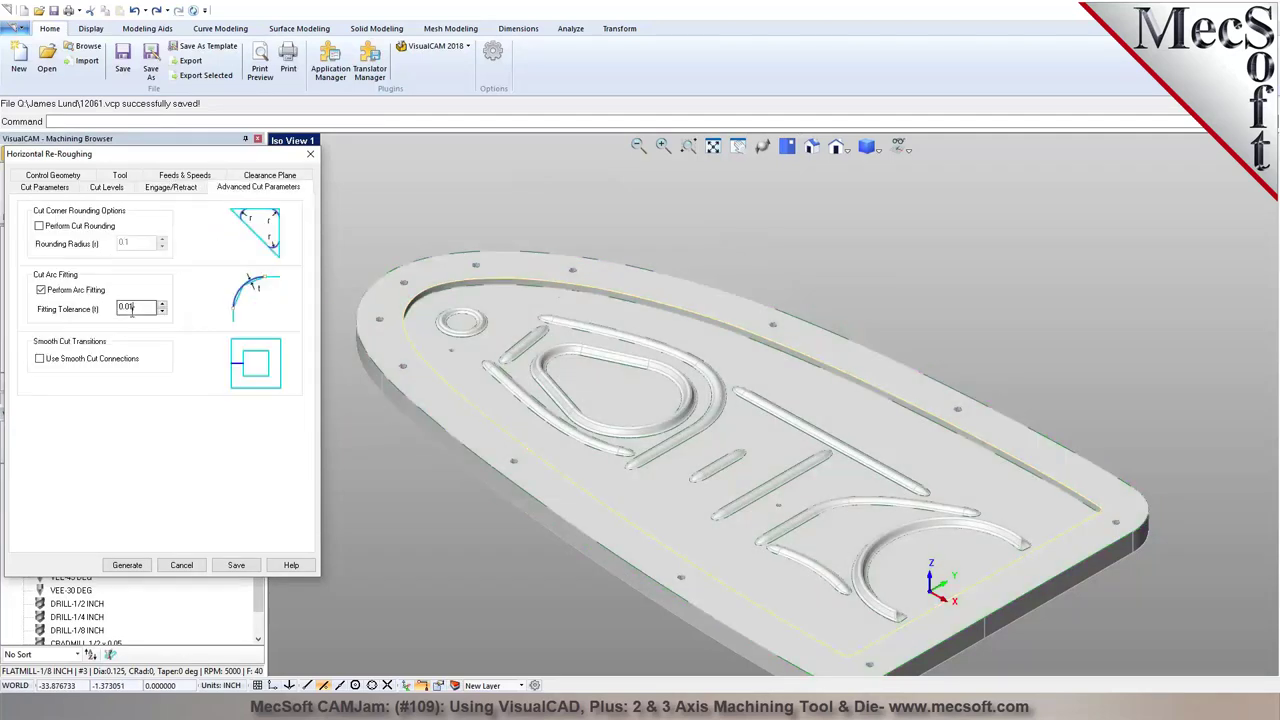
{"action": "left_click", "coordinate": [230, 566]}
Examine the simulated stock left by Horizontal Roughing around the raised ribs
{"action": "left_click", "coordinate": [108, 327]}
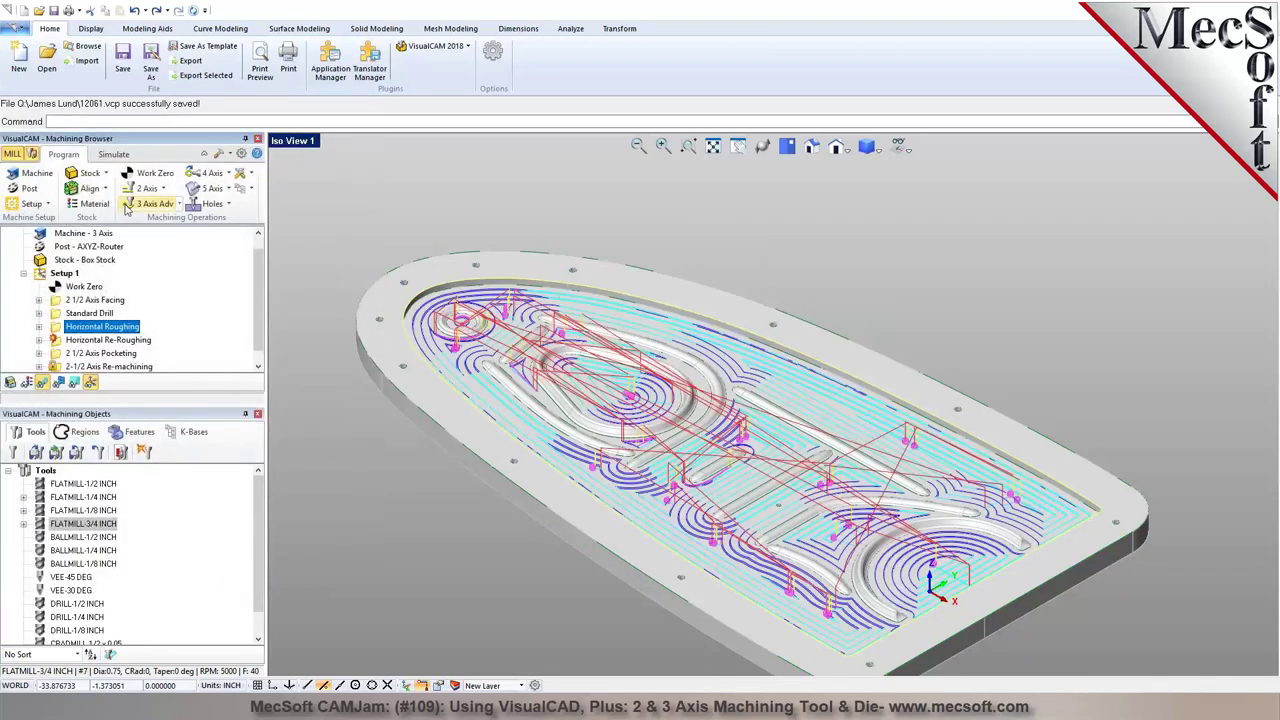
{"action": "left_click", "coordinate": [113, 155]}
{"action": "right_click_drag", "start_coordinate": [540, 400], "coordinate": [585, 468]}
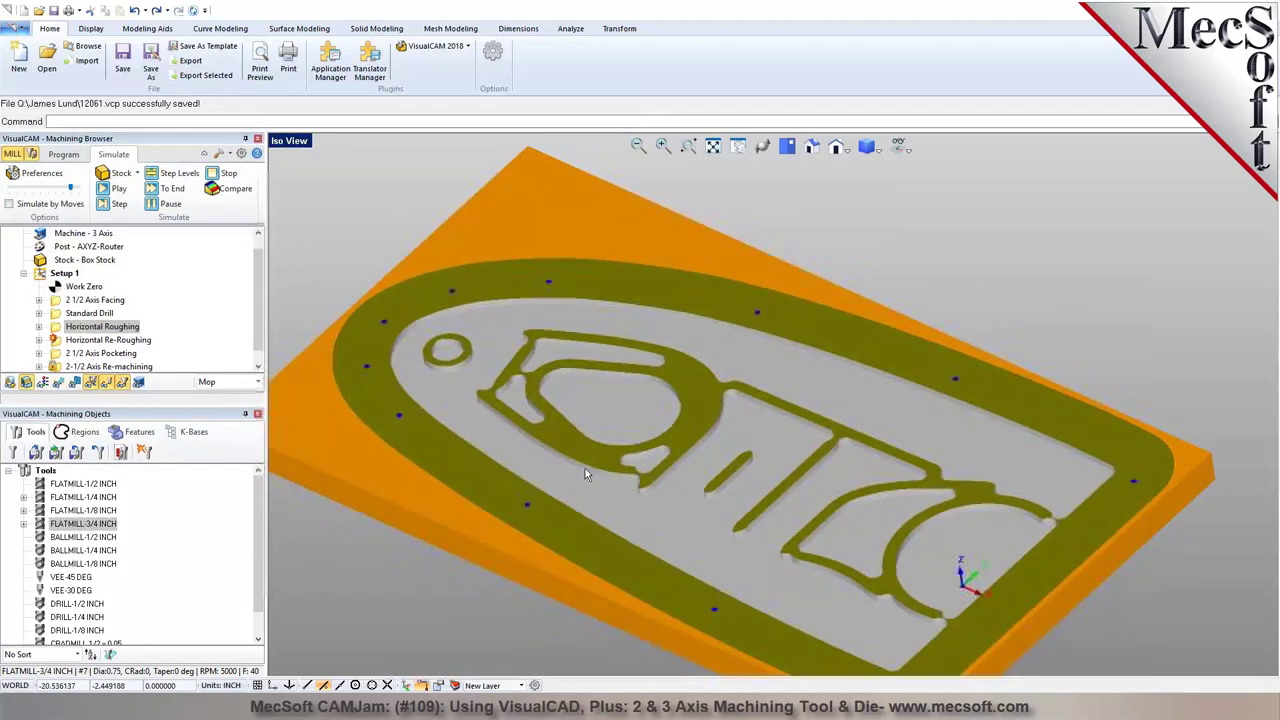
{"action": "left_click", "coordinate": [10, 385]}
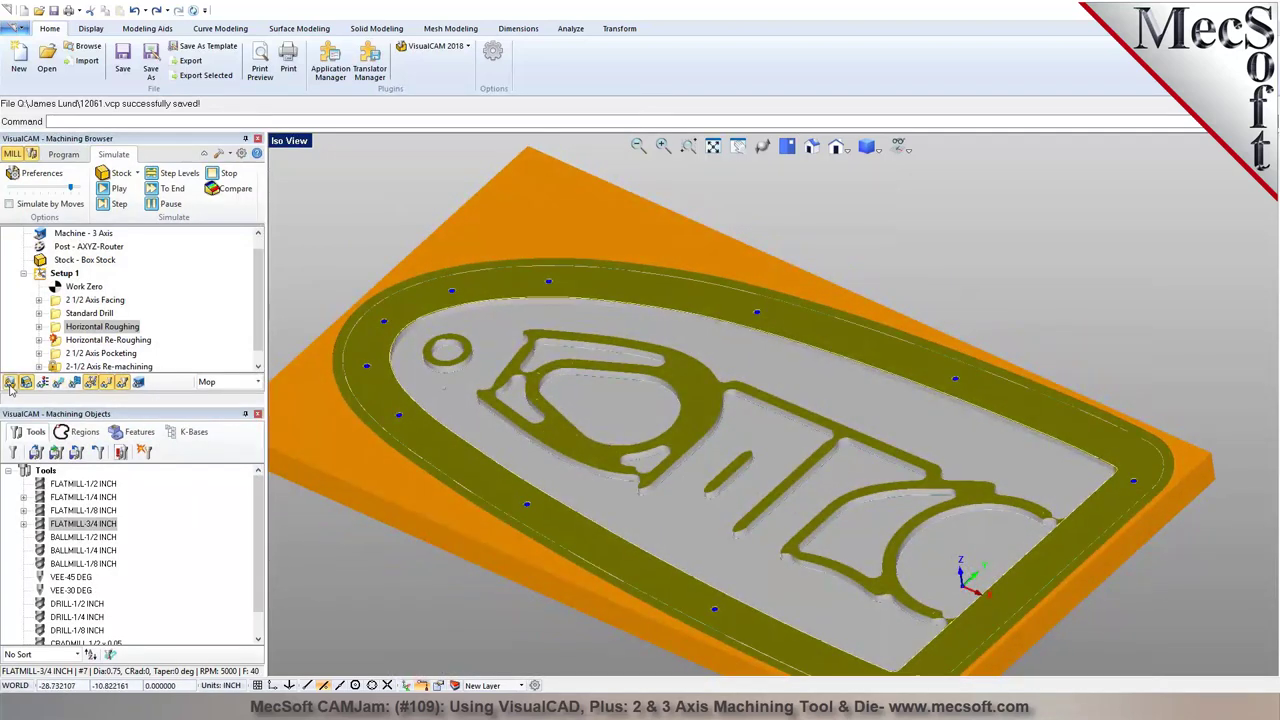
Generate the Horizontal Re-Roughing toolpath and display it
{"action": "left_click", "coordinate": [88, 340]}
{"action": "right_click", "coordinate": [88, 343]}
{"action": "left_click", "coordinate": [102, 355]}
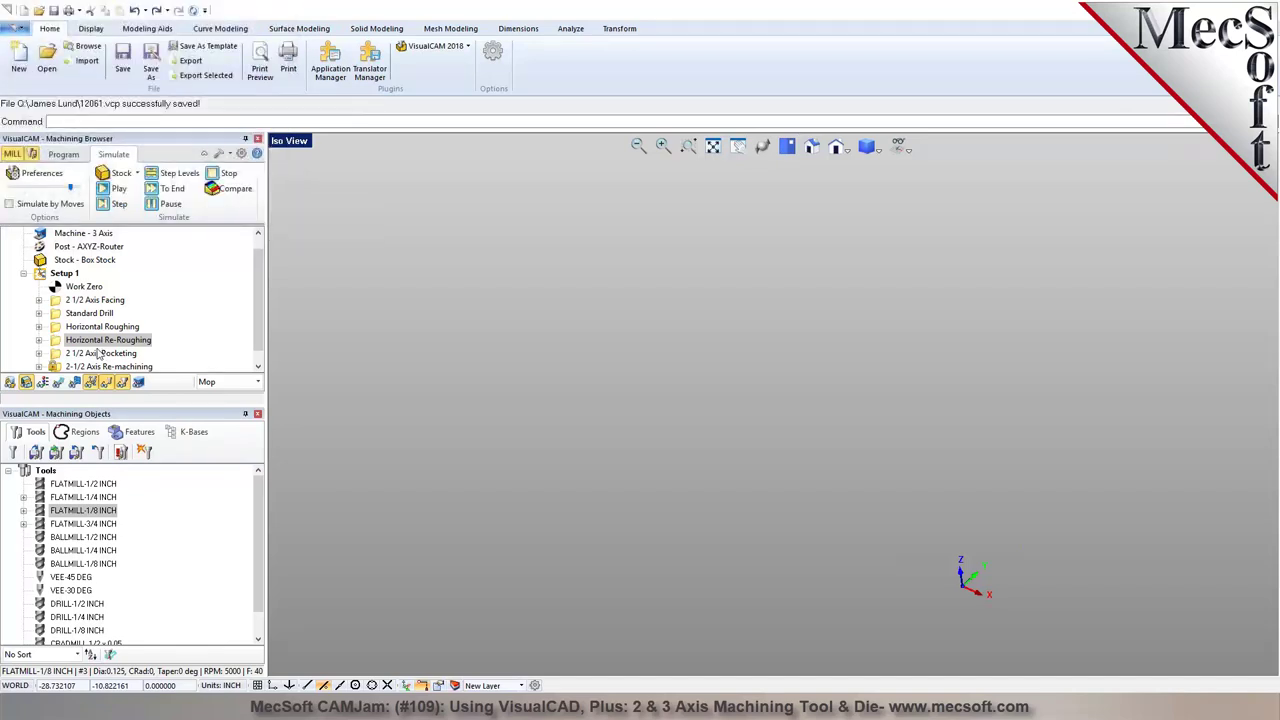
{"action": "left_click", "coordinate": [58, 382]}
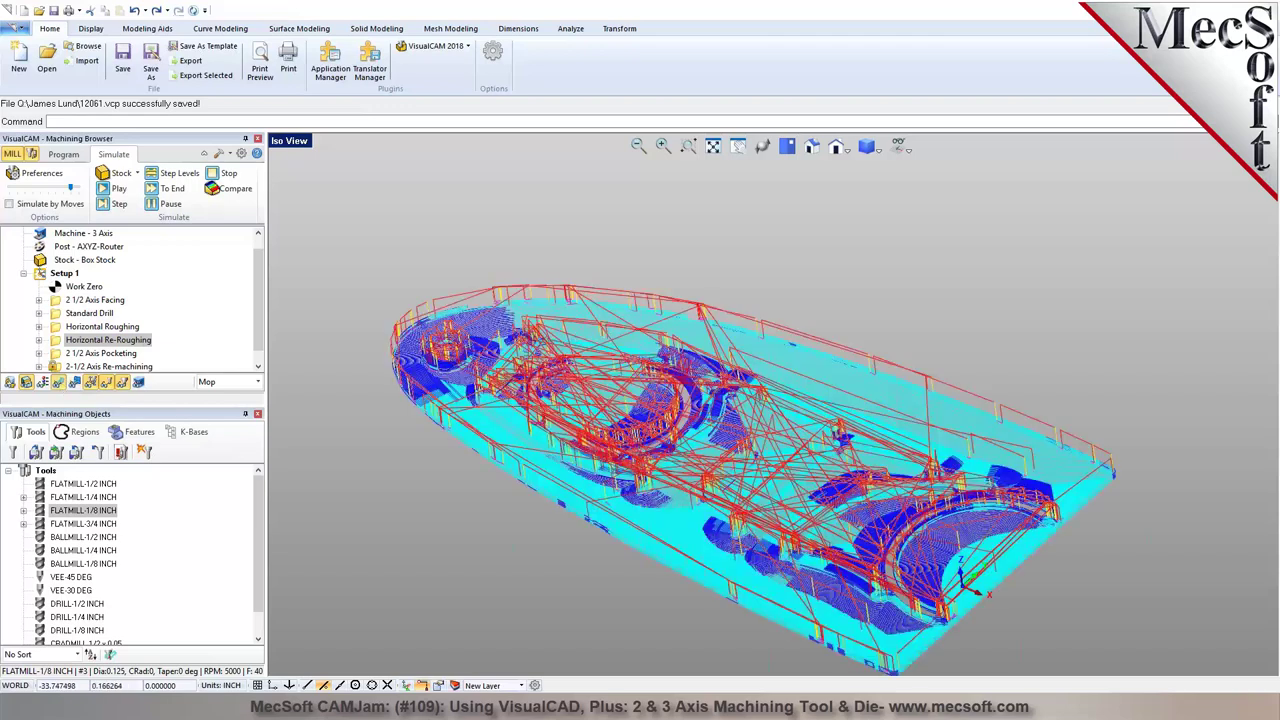
Turn off Clear Flats in the Horizontal Re-Roughing cut levels, regenerate the operation and inspect its toolpath
{"action": "left_click", "coordinate": [65, 155]}
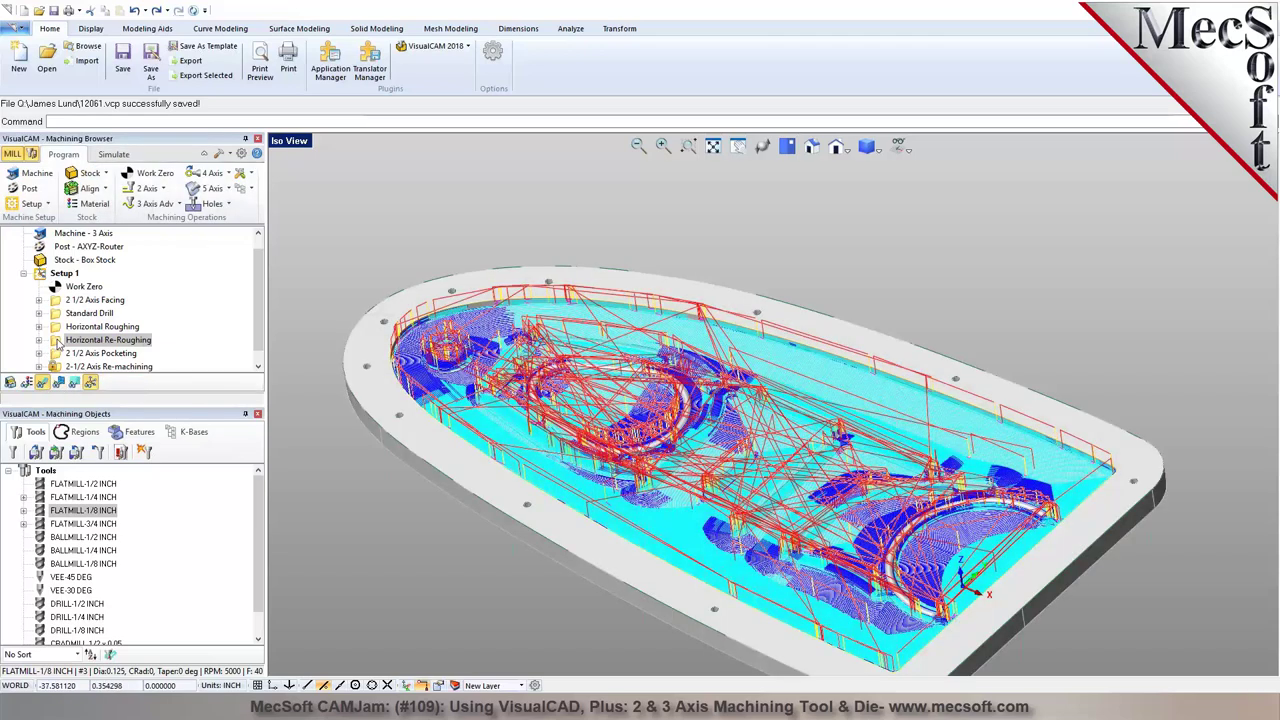
{"action": "double_click", "coordinate": [57, 341]}
{"action": "left_click", "coordinate": [104, 176]}
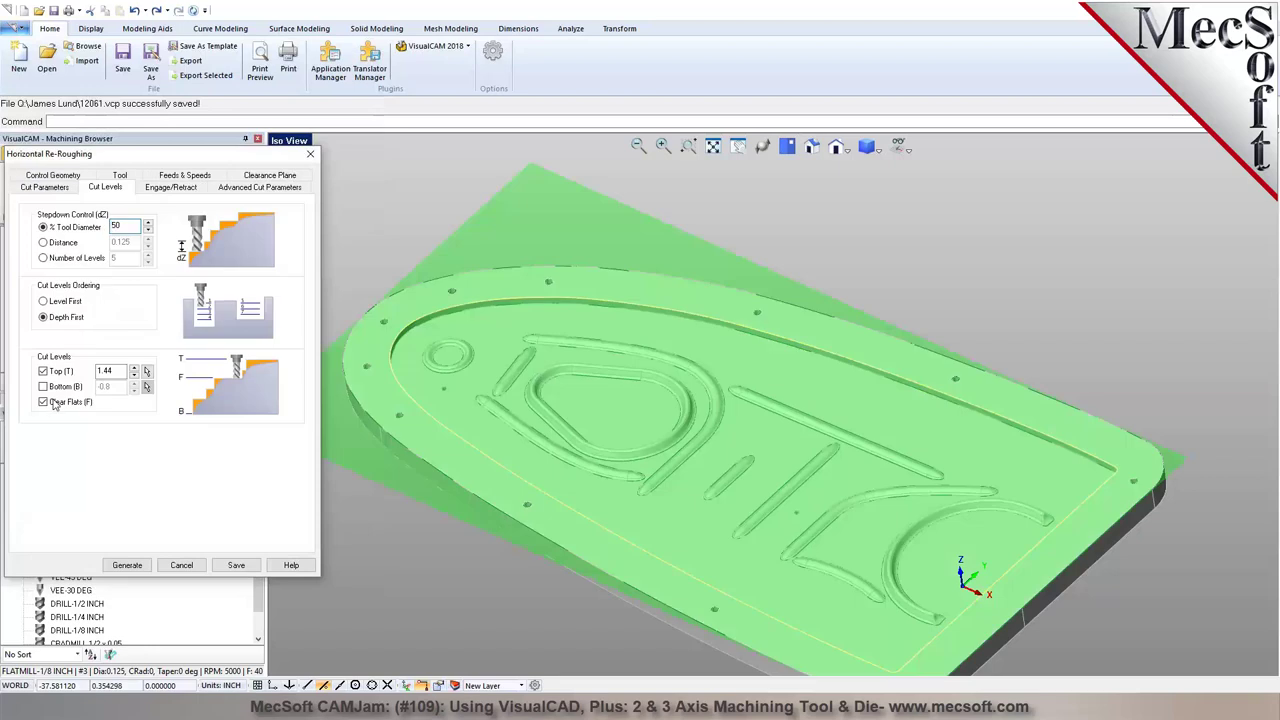
{"action": "left_click", "coordinate": [245, 567]}
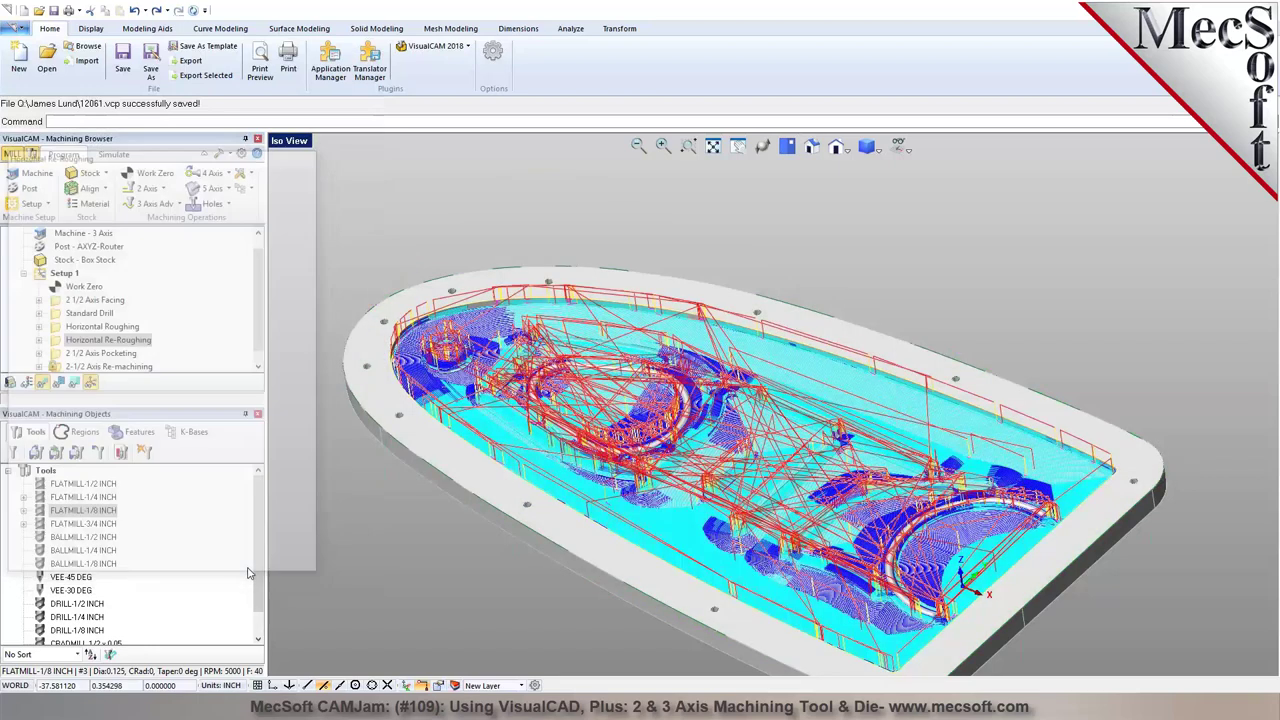
{"action": "right_click", "coordinate": [57, 341]}
{"action": "left_click", "coordinate": [129, 354]}
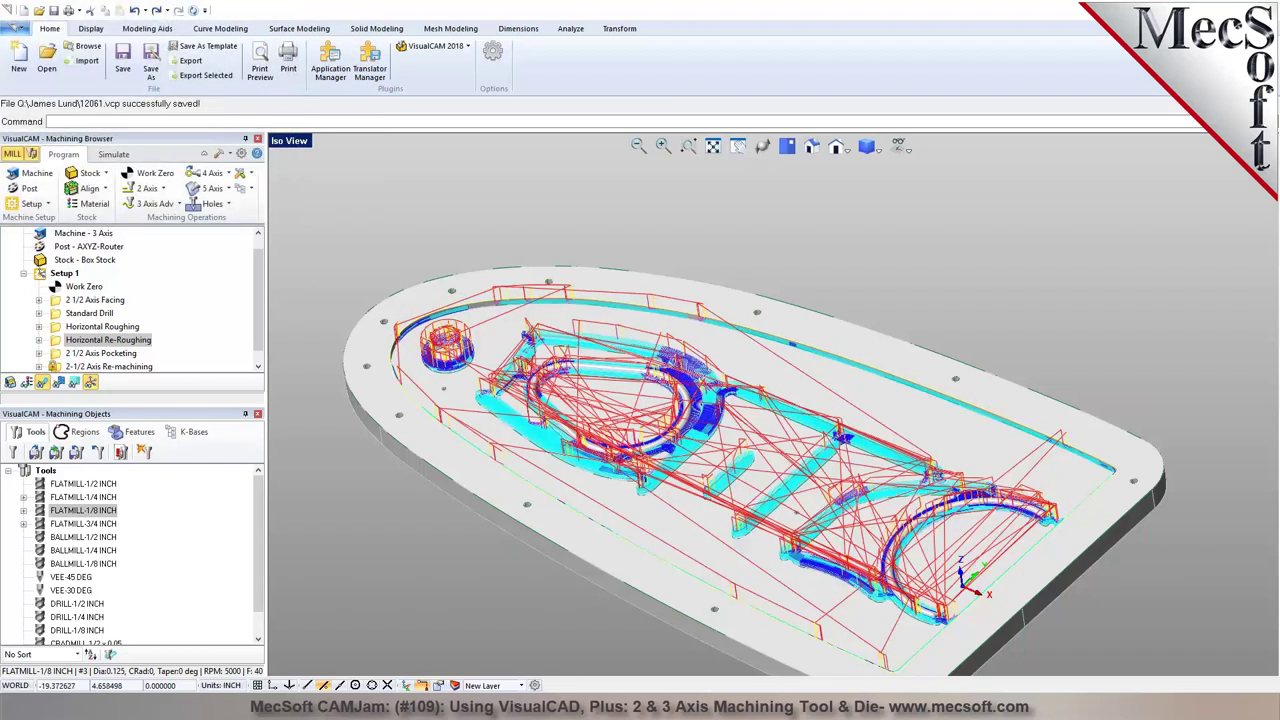
{"action": "mouse_move", "coordinate": [683, 372]}
{"action": "right_mouse_down"}
{"action": "mouse_move", "coordinate": [686, 337]}
{"action": "mouse_move", "coordinate": [690, 360]}
{"action": "right_mouse_up"}
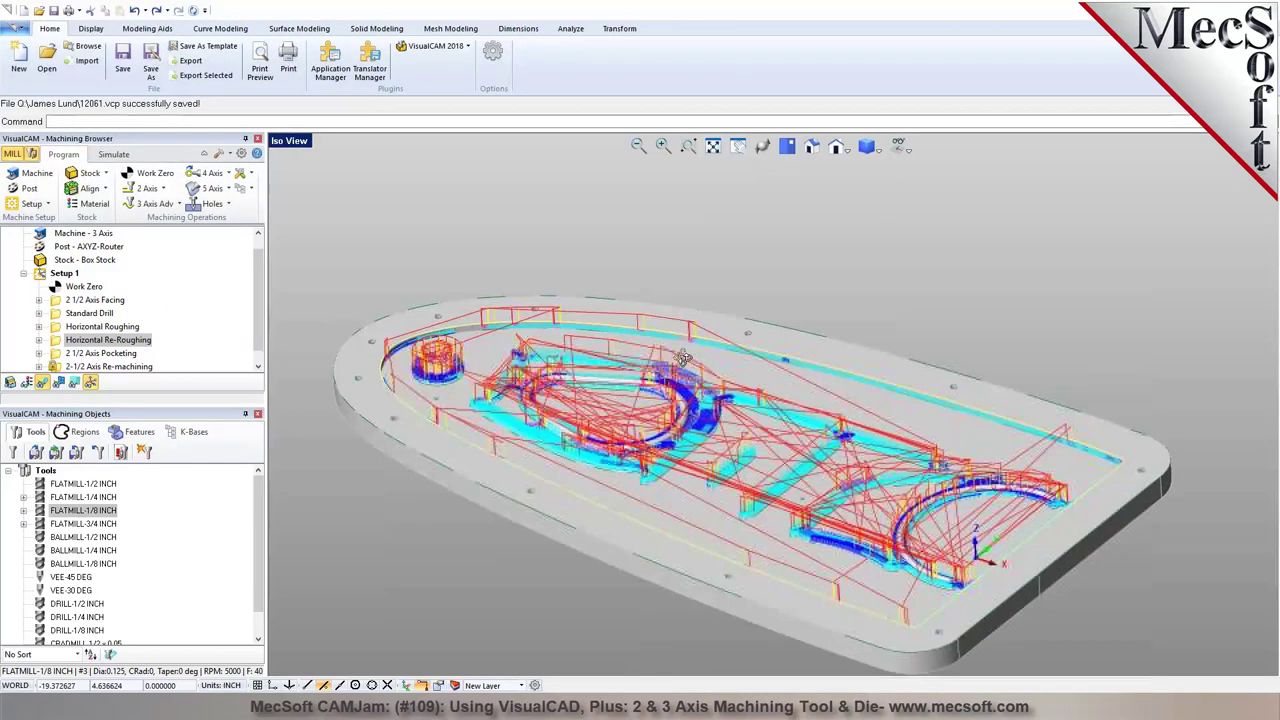
Simulate Horizontal Re-Roughing to its end, hide the toolpath and examine the cut stock
{"action": "left_click", "coordinate": [113, 155]}
{"action": "left_click", "coordinate": [165, 188]}
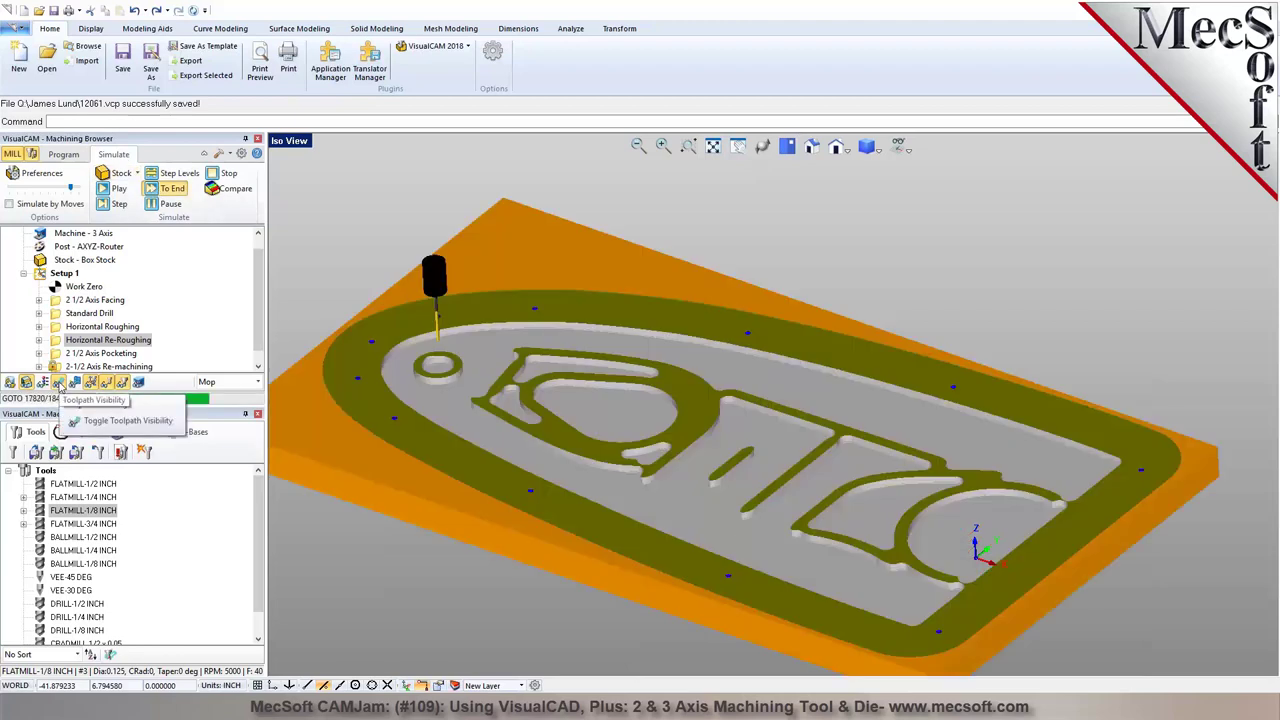
{"action": "left_click", "coordinate": [59, 385]}
{"action": "scroll", "coordinate": [695, 454], "scroll_direction": "up", "scroll_amount": 3}
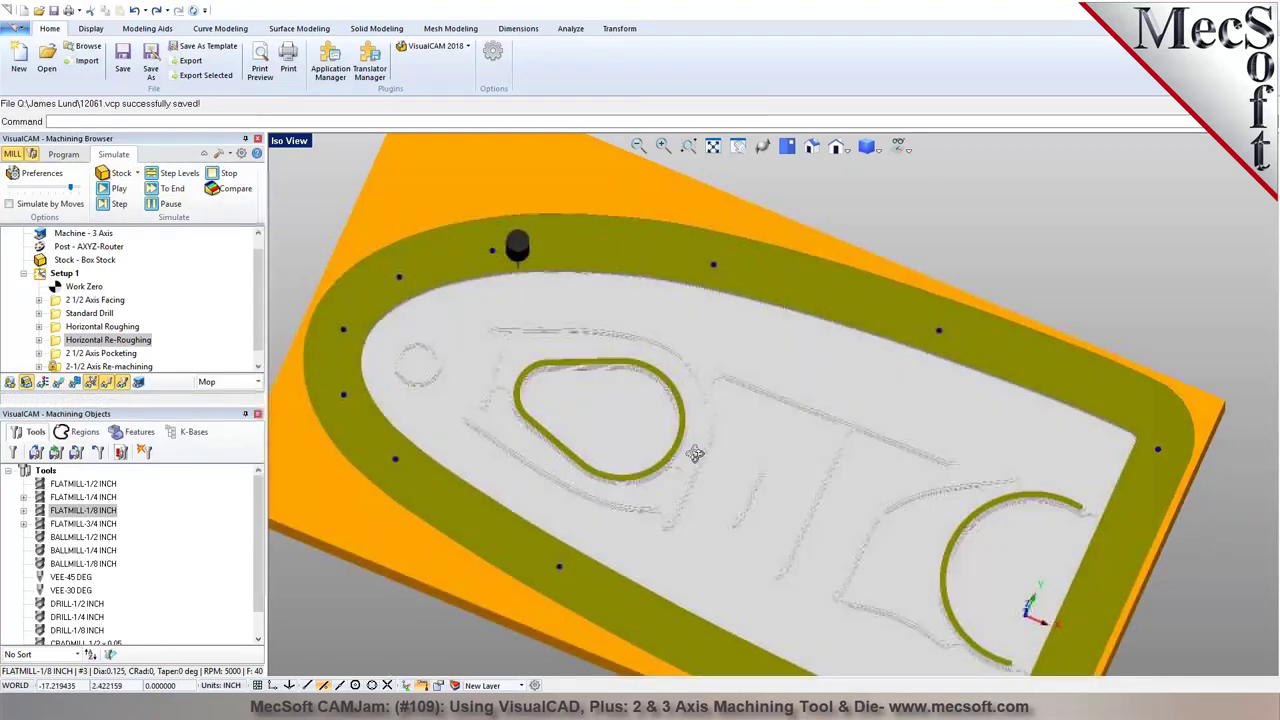
{"action": "scroll", "coordinate": [695, 454], "scroll_direction": "down", "scroll_amount": 2}
{"action": "right_click_drag", "start_coordinate": [695, 454], "coordinate": [647, 438]}
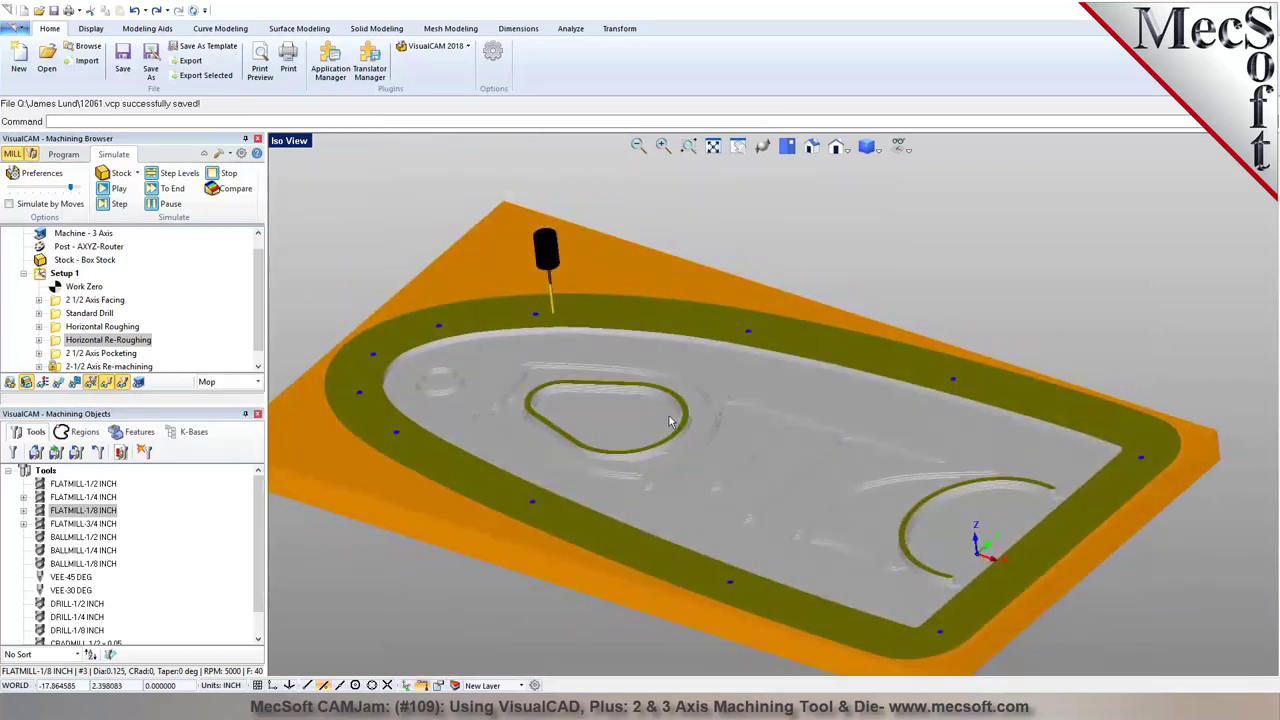
Start a new 2 1/2 Axis Profiling operation after 2 1/2 Axis Pocketing
{"action": "left_click", "coordinate": [70, 155]}
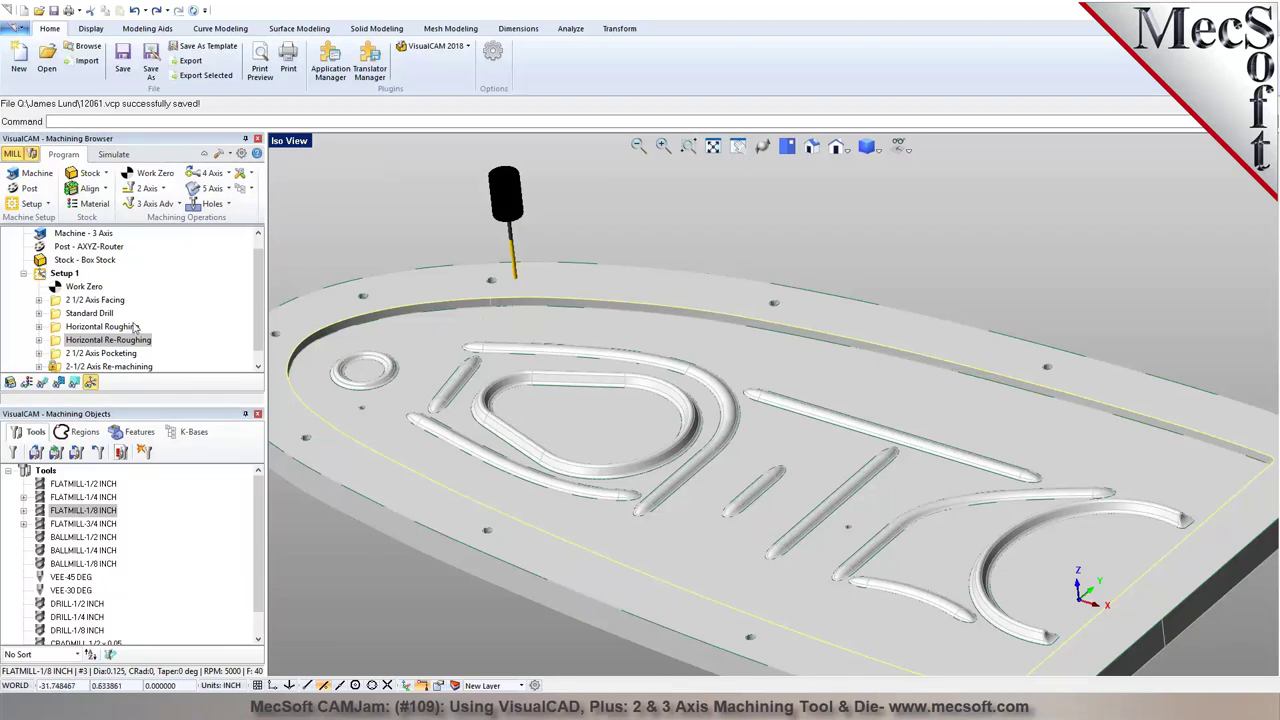
{"action": "left_click", "coordinate": [110, 353]}
{"action": "left_click", "coordinate": [147, 188]}
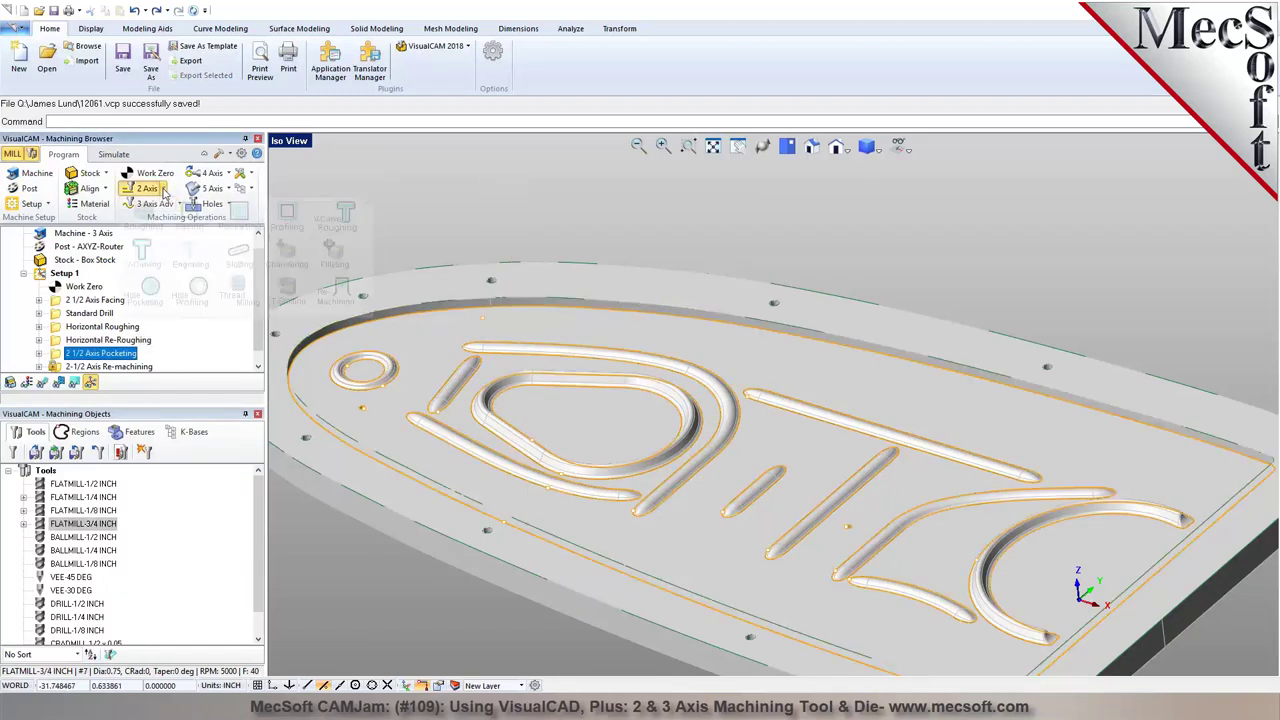
{"action": "left_click", "coordinate": [287, 216]}
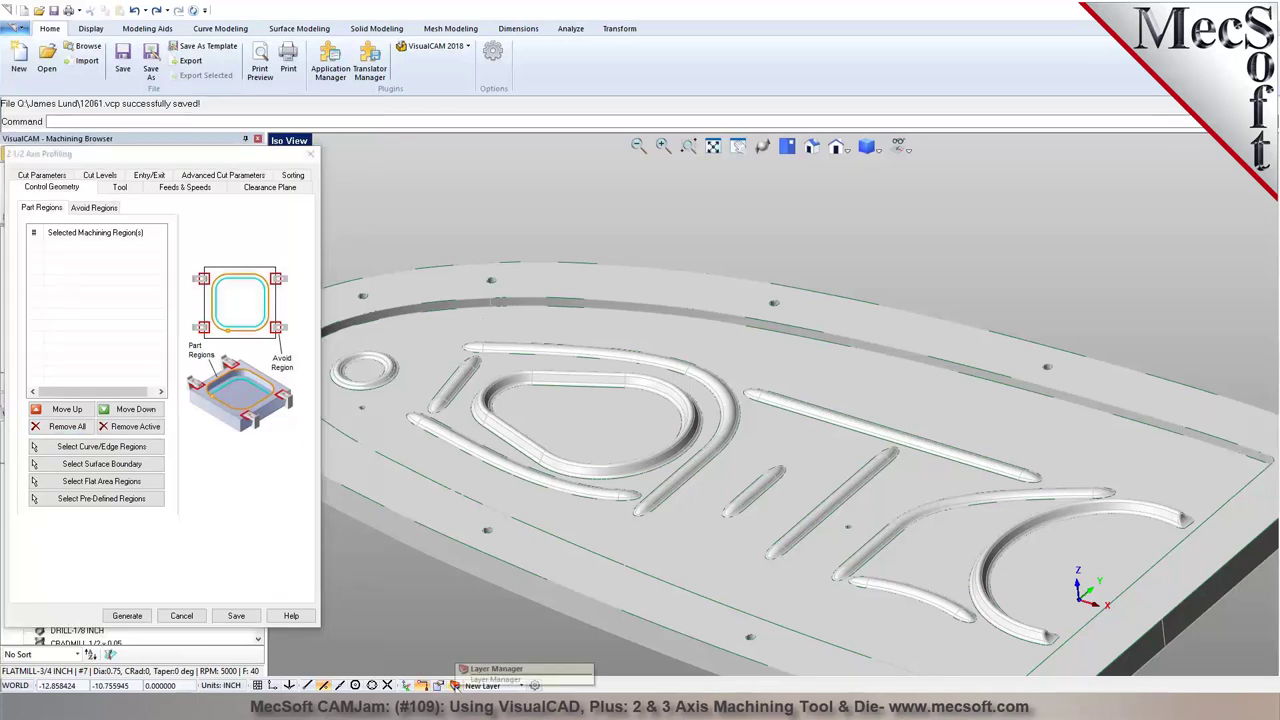
Hide the Default and Level (0) layers so only the extracted curves show, and view them from the top
{"action": "left_click", "coordinate": [438, 686]}
{"action": "left_click", "coordinate": [362, 203]}
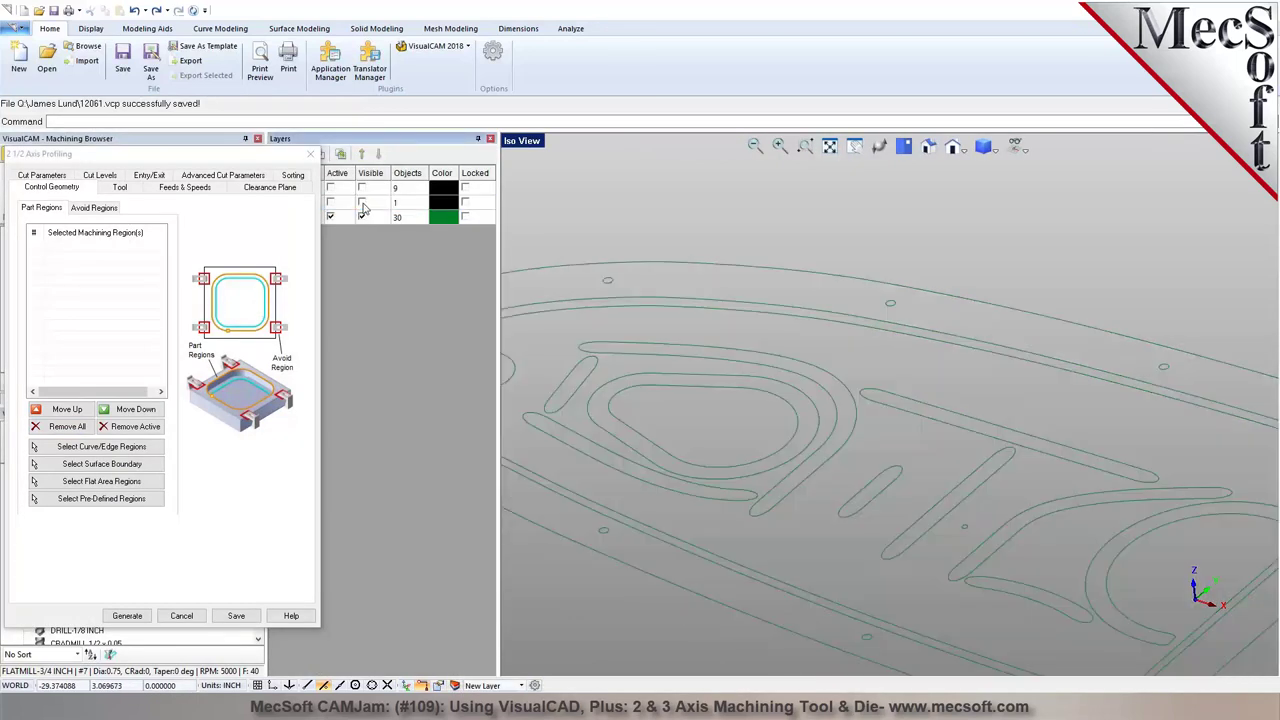
{"action": "left_click", "coordinate": [902, 148]}
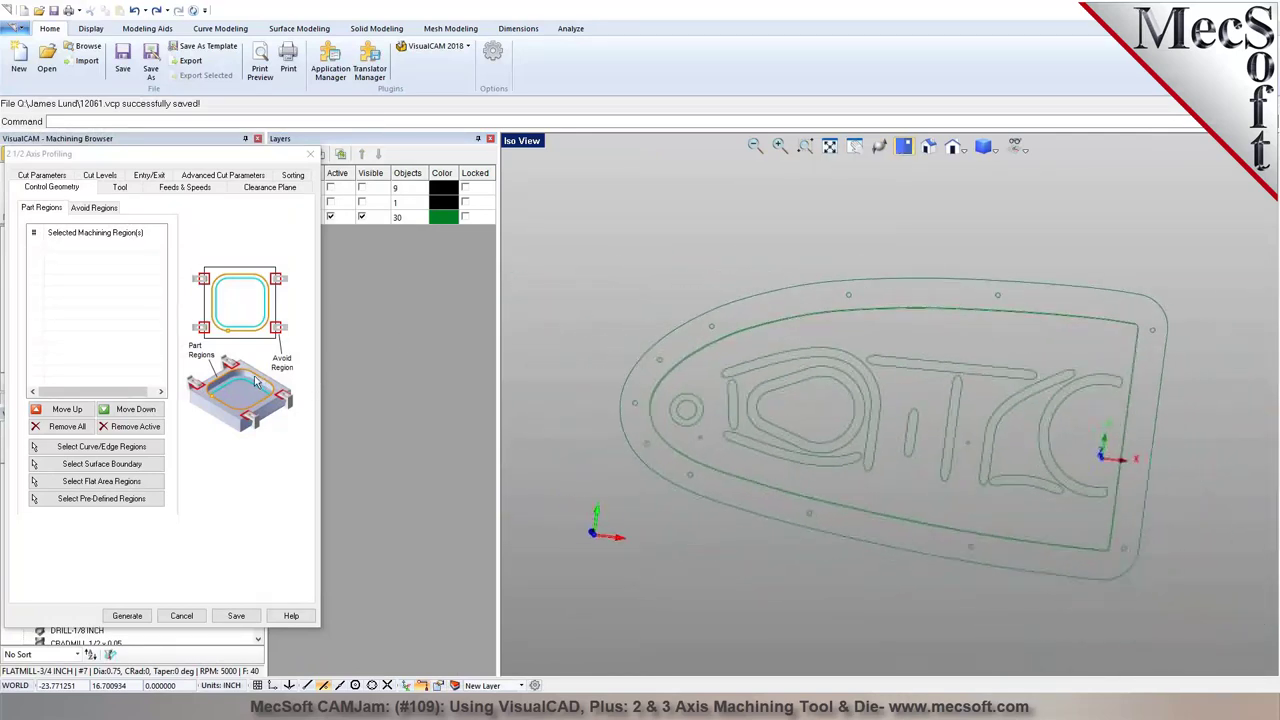
Select the rib outline curves and the inner pocket boundary curve as the profiling operation's part regions
{"action": "left_click", "coordinate": [90, 447]}
{"action": "left_click_drag", "start_coordinate": [659, 309], "coordinate": [1099, 482]}
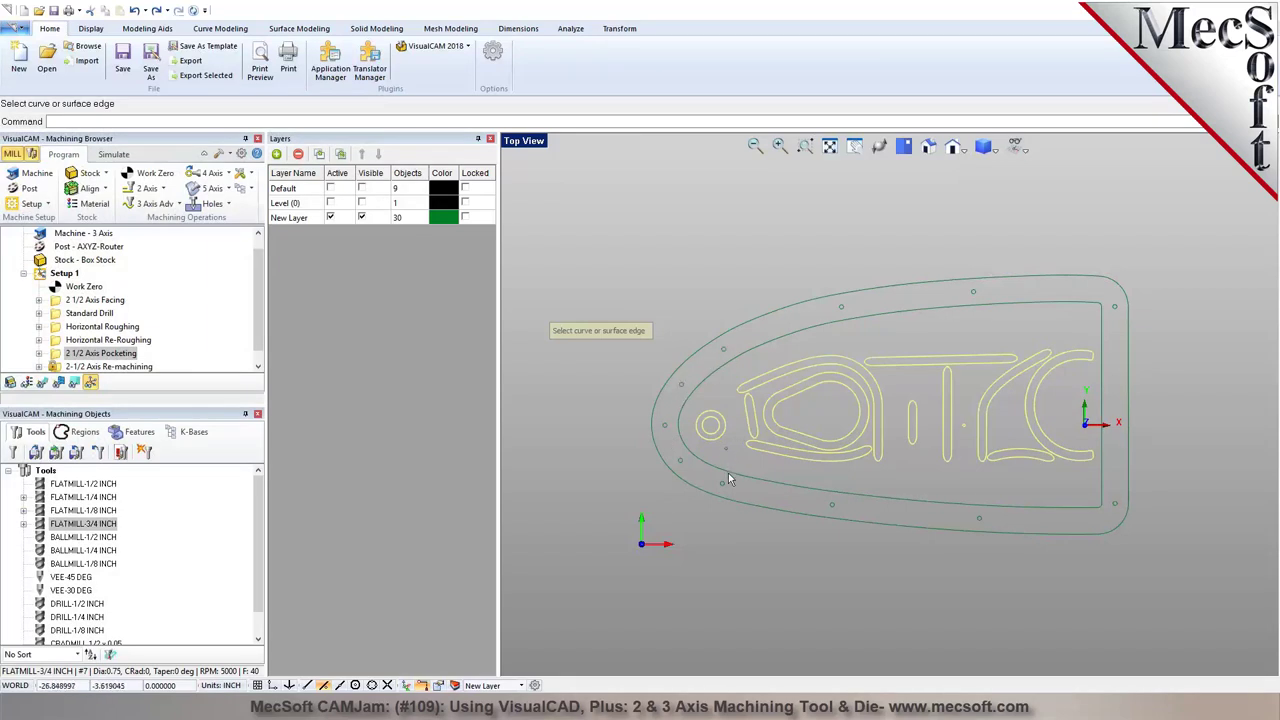
{"action": "left_click", "coordinate": [921, 500]}
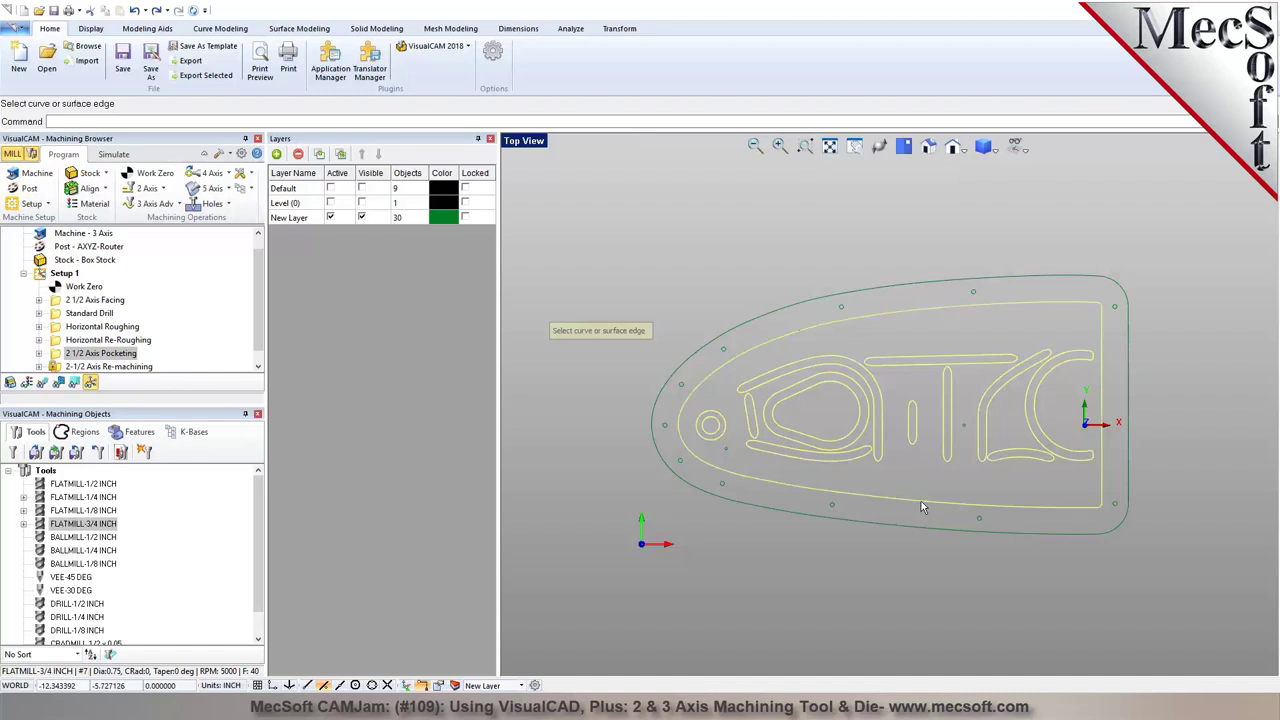
Show the Level (0) layer and accept the picked curves as the profiling drive regions
{"action": "left_click", "coordinate": [362, 203]}
{"action": "right_click", "coordinate": [713, 204]}
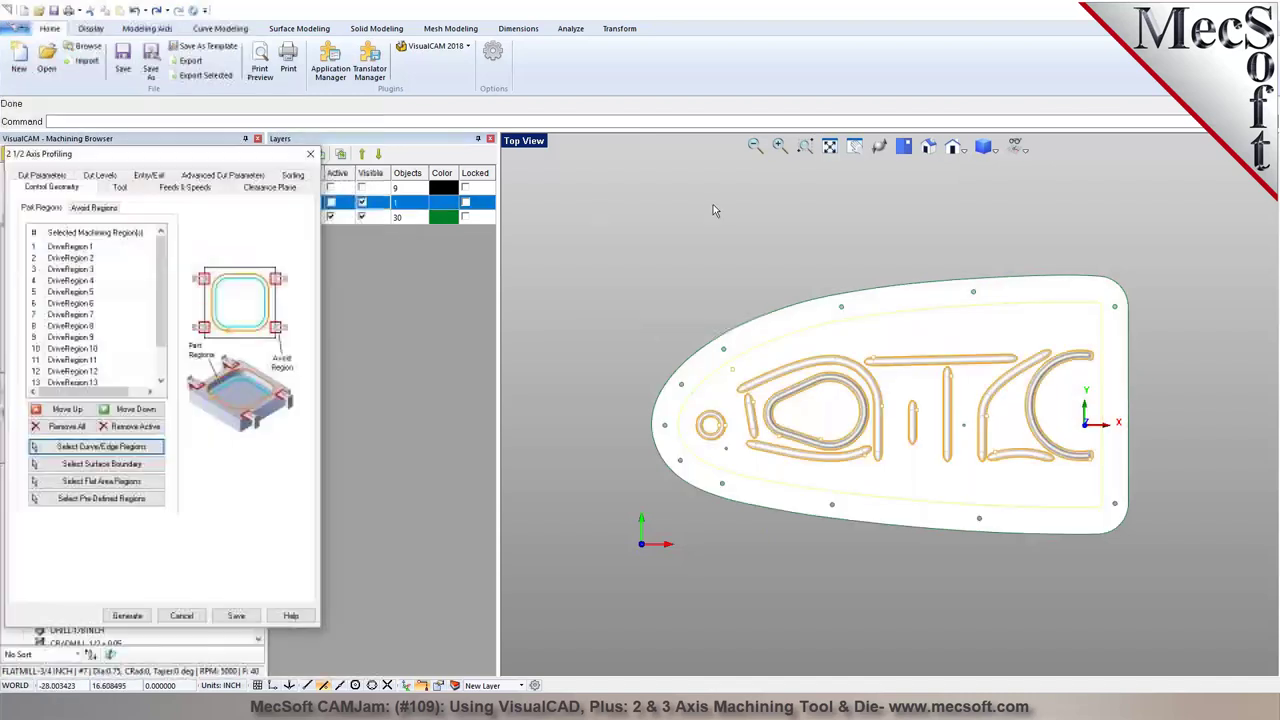
Choose FLATMILL-1/4 INCH for the profiling operation and have the cut start side determined using the 3D model
{"action": "left_click", "coordinate": [119, 188]}
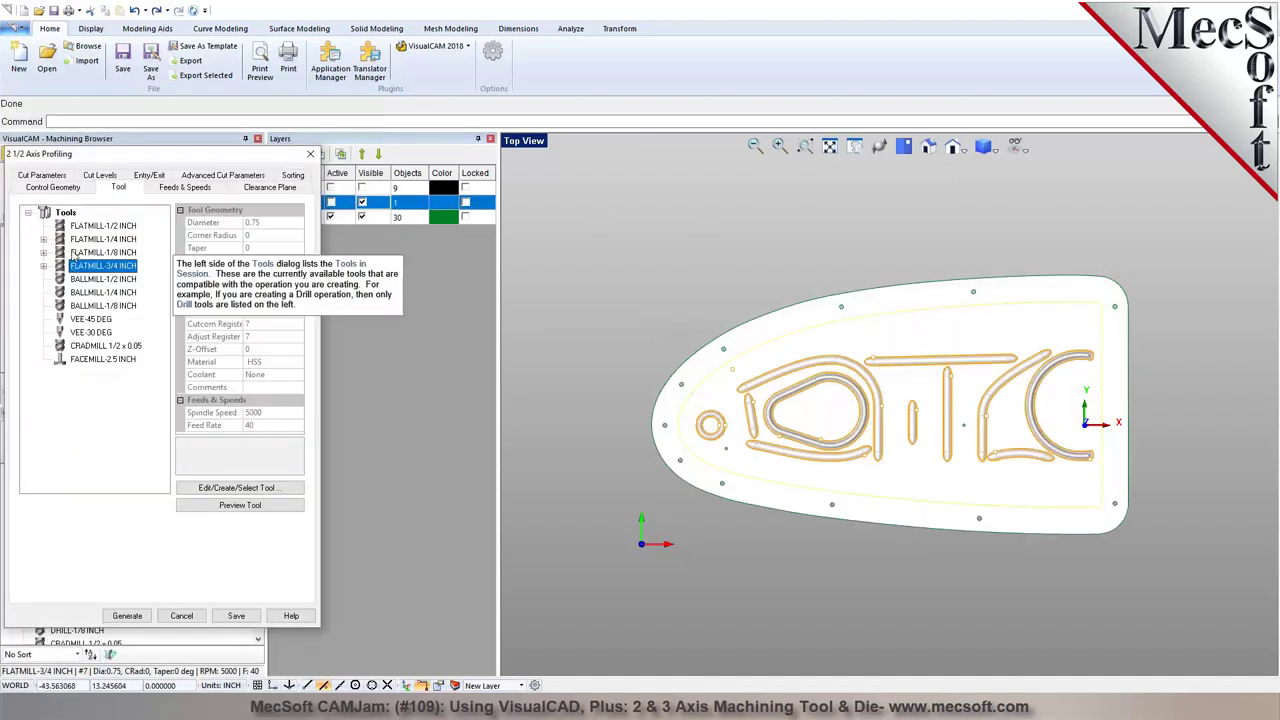
{"action": "left_click", "coordinate": [60, 178]}
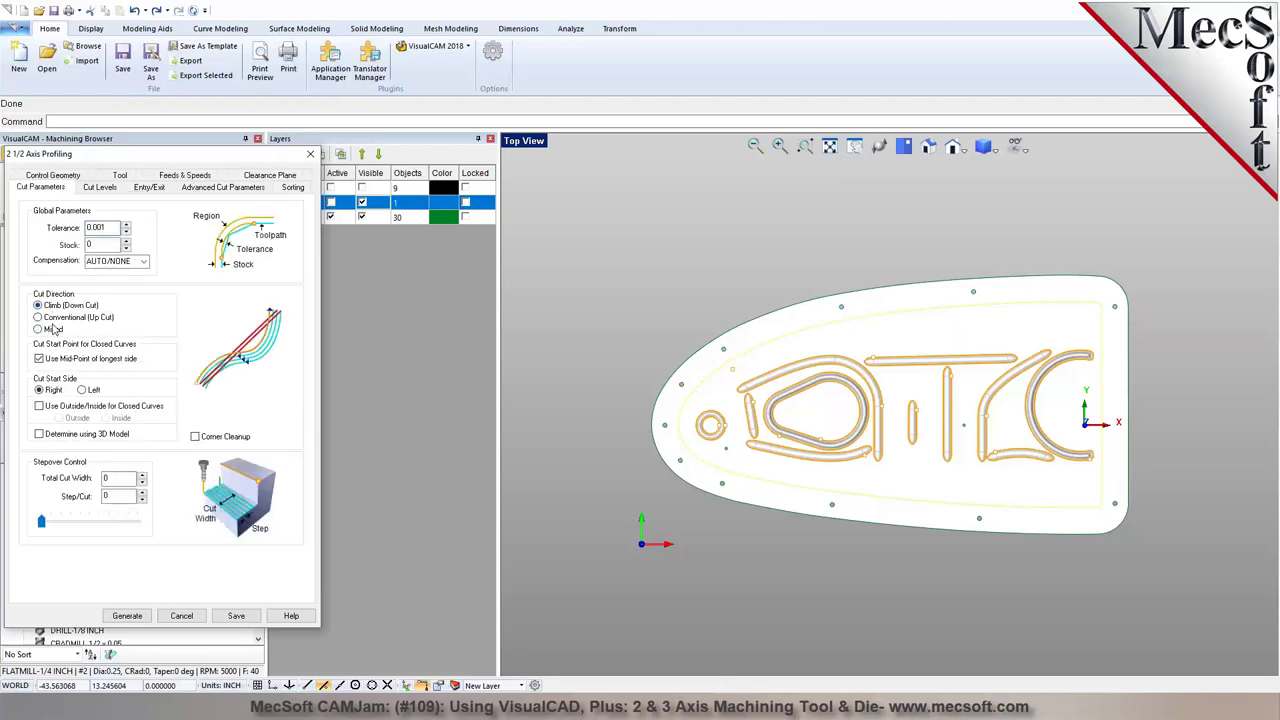
{"action": "left_click", "coordinate": [58, 408]}
{"action": "left_click", "coordinate": [39, 434]}
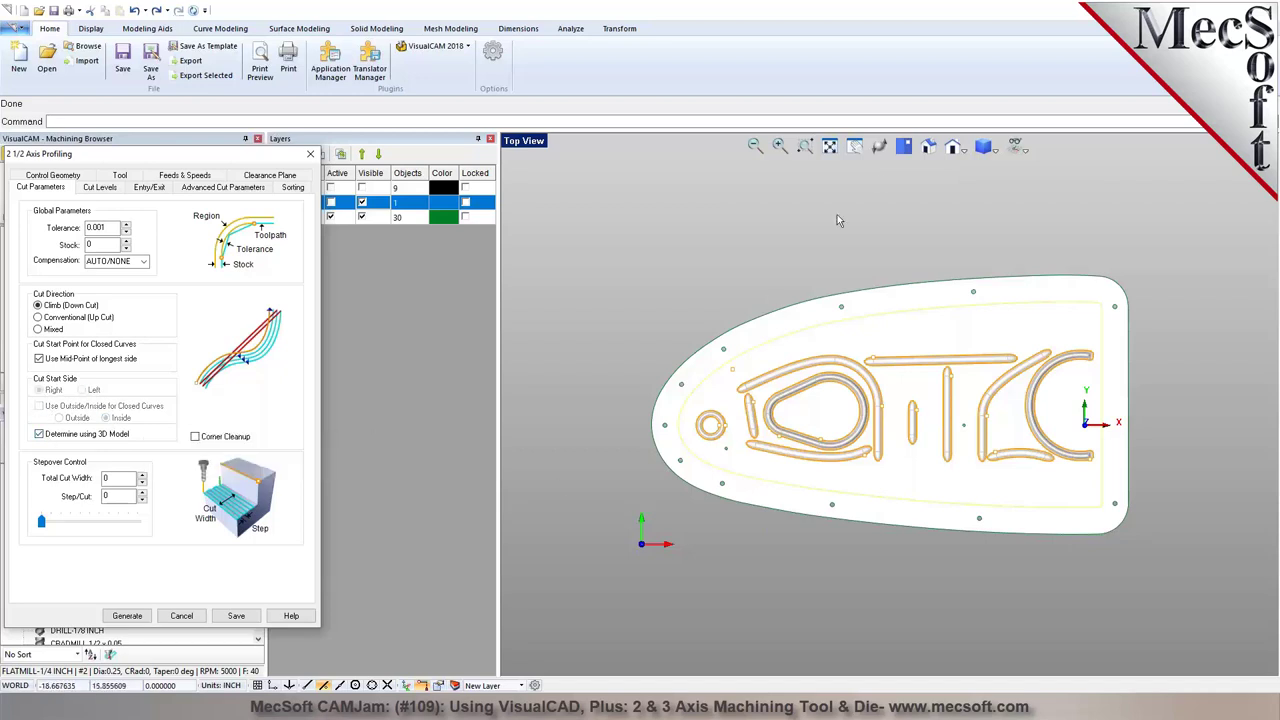
Set the location of the cut geometry to At Bottom and the entry motion to Along Path
{"action": "left_click", "coordinate": [928, 147]}
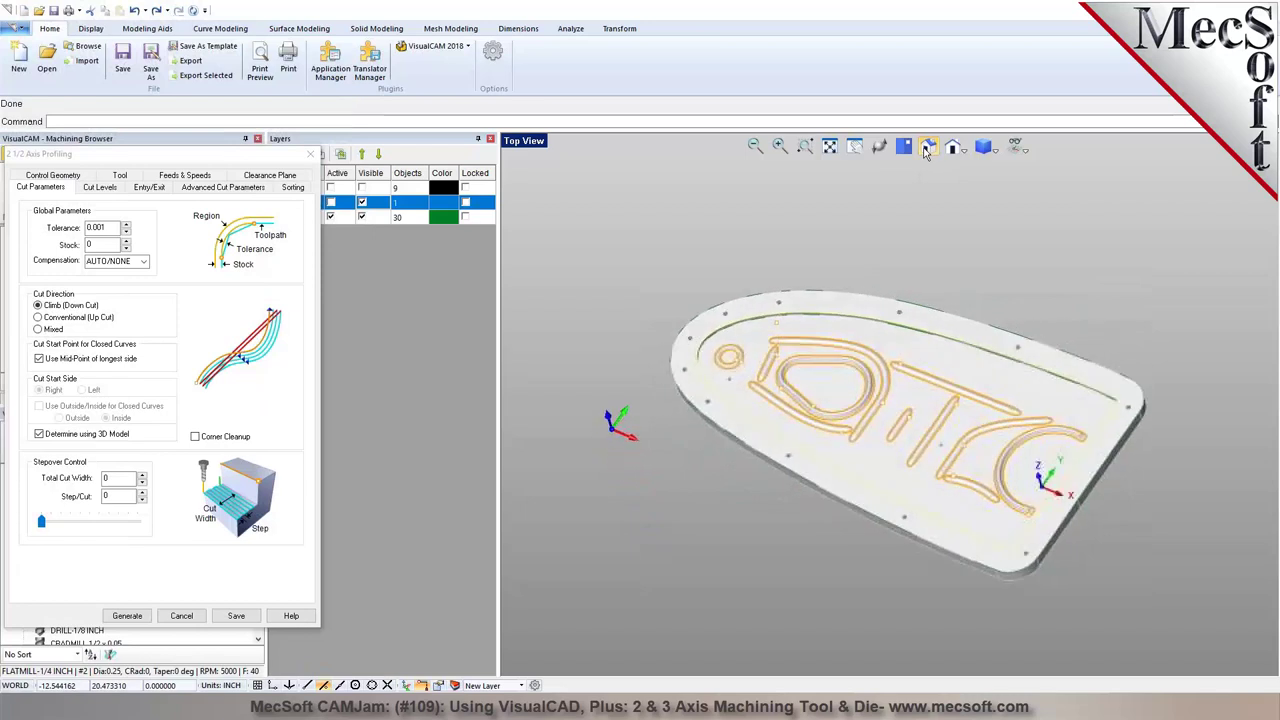
{"action": "left_click", "coordinate": [89, 190]}
{"action": "left_click", "coordinate": [98, 230]}
{"action": "left_click", "coordinate": [149, 188]}
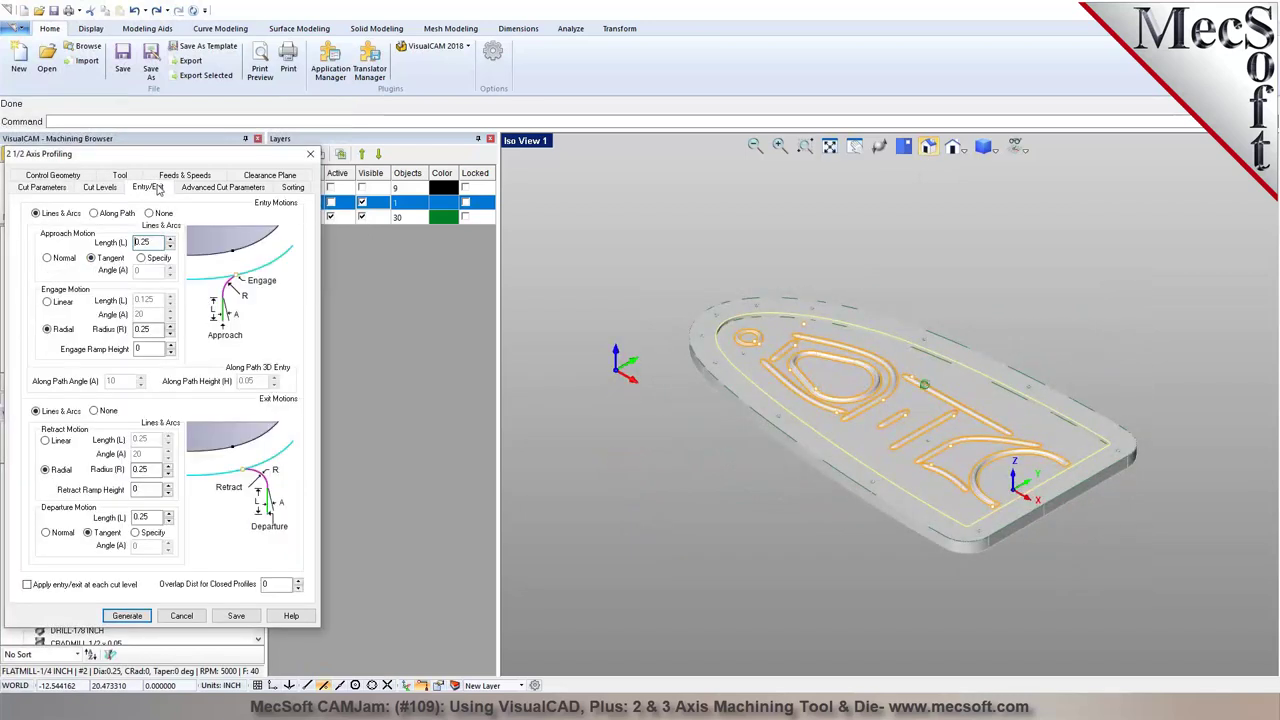
{"action": "left_click", "coordinate": [128, 216]}
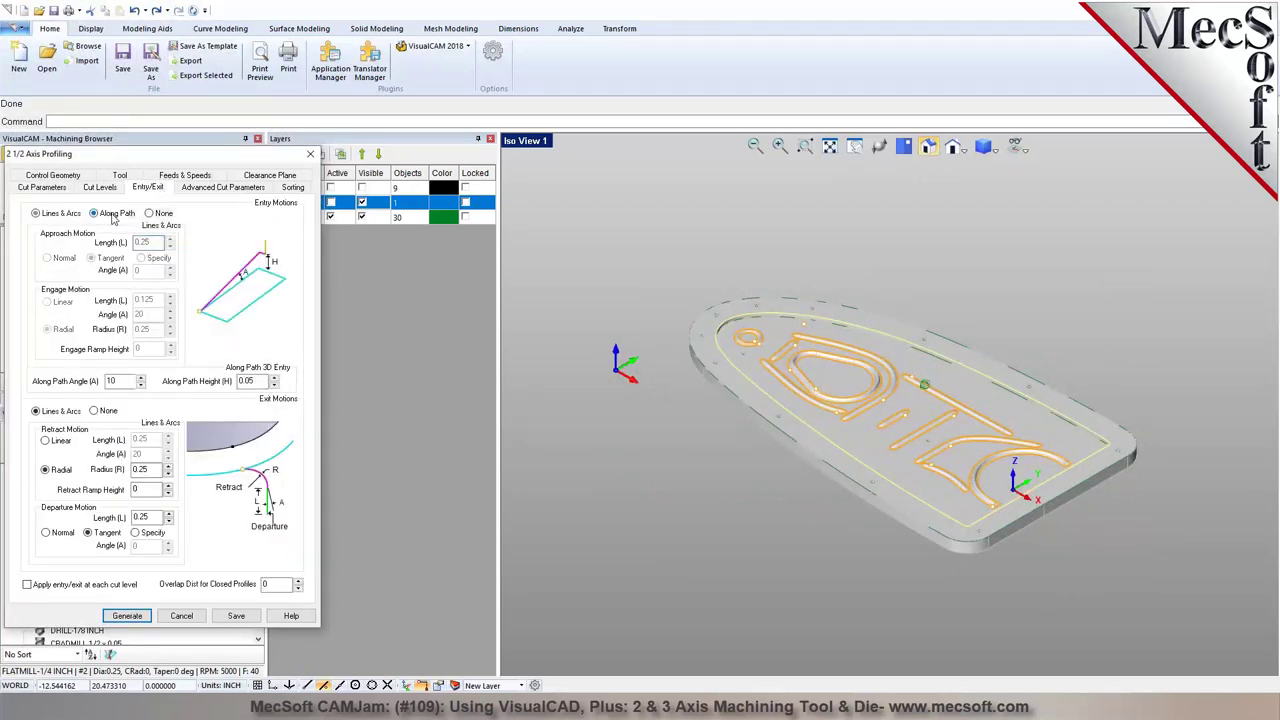
Set the sorting of the profiling regions and generate the 2 1/2 Axis Profiling toolpath
{"action": "left_click", "coordinate": [224, 188]}
{"action": "mouse_move", "coordinate": [136, 307]}
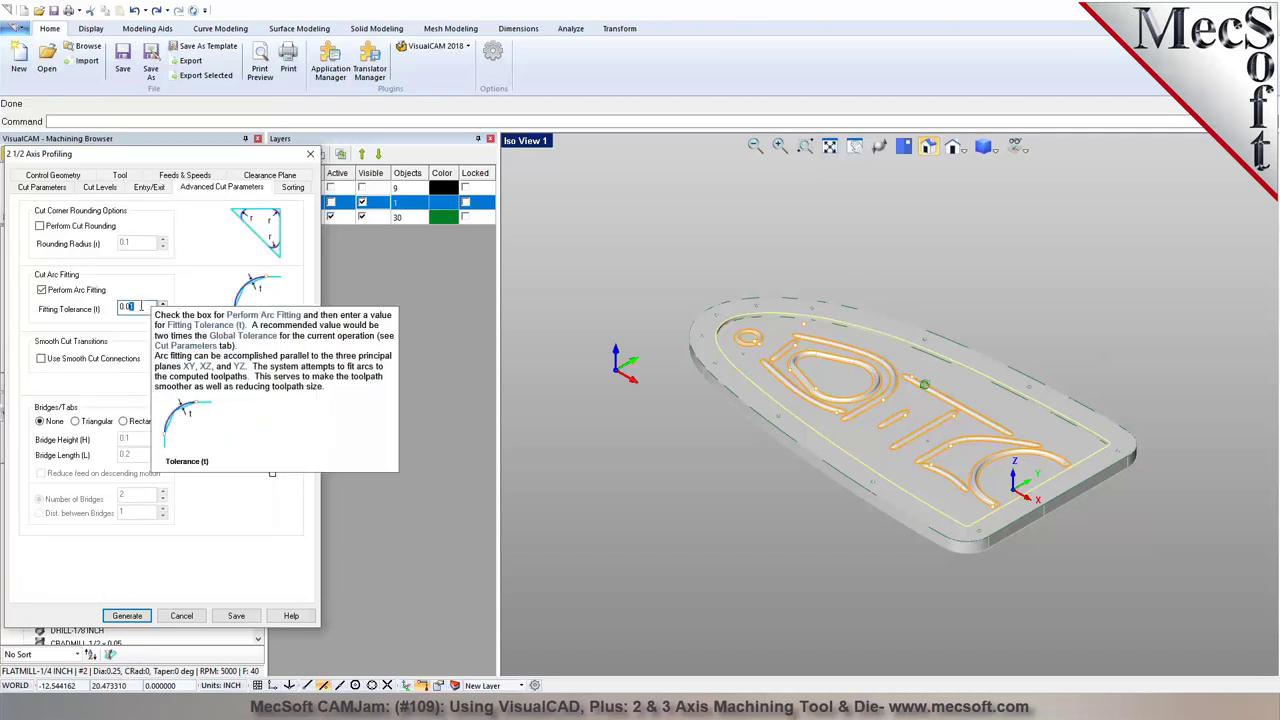
{"action": "left_click", "coordinate": [285, 192]}
{"action": "left_click", "coordinate": [136, 220]}
{"action": "left_click", "coordinate": [127, 616]}
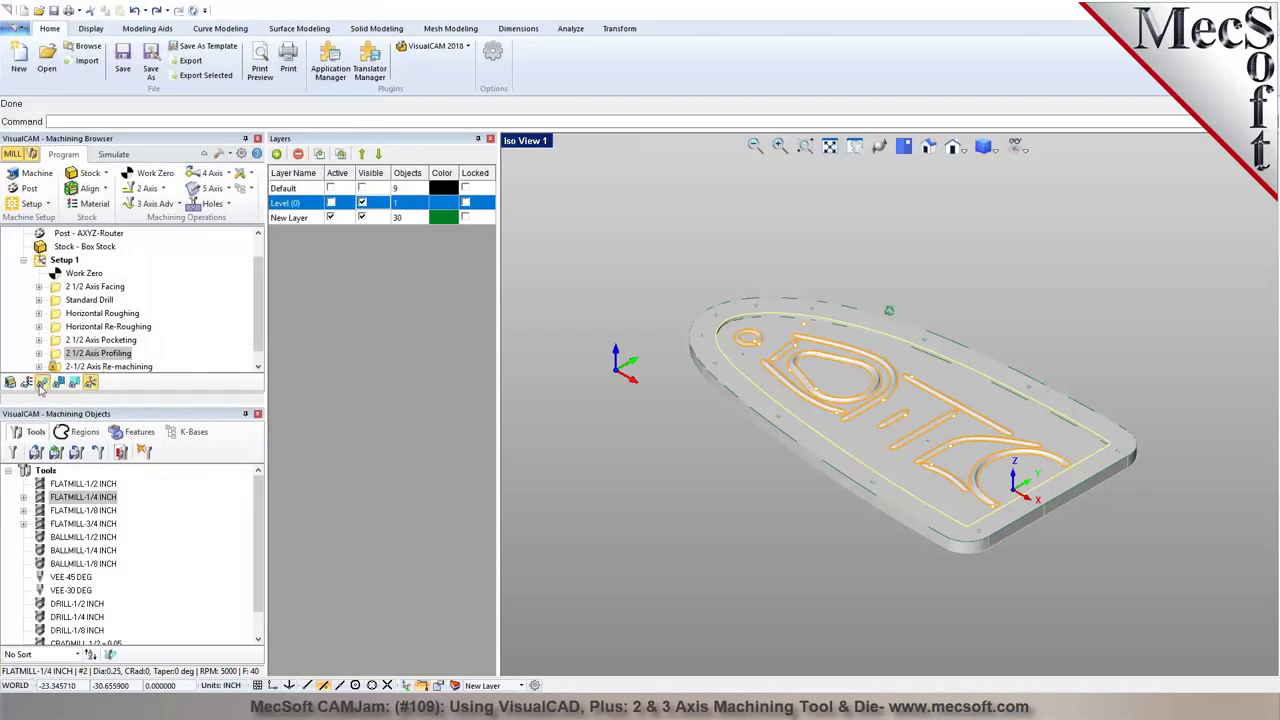
Move 2 1/2 Axis Profiling ahead of 2 1/2 Axis Pocketing and regenerate it with the exit motion set to None
{"action": "left_click_drag", "start_coordinate": [57, 356], "coordinate": [63, 341]}
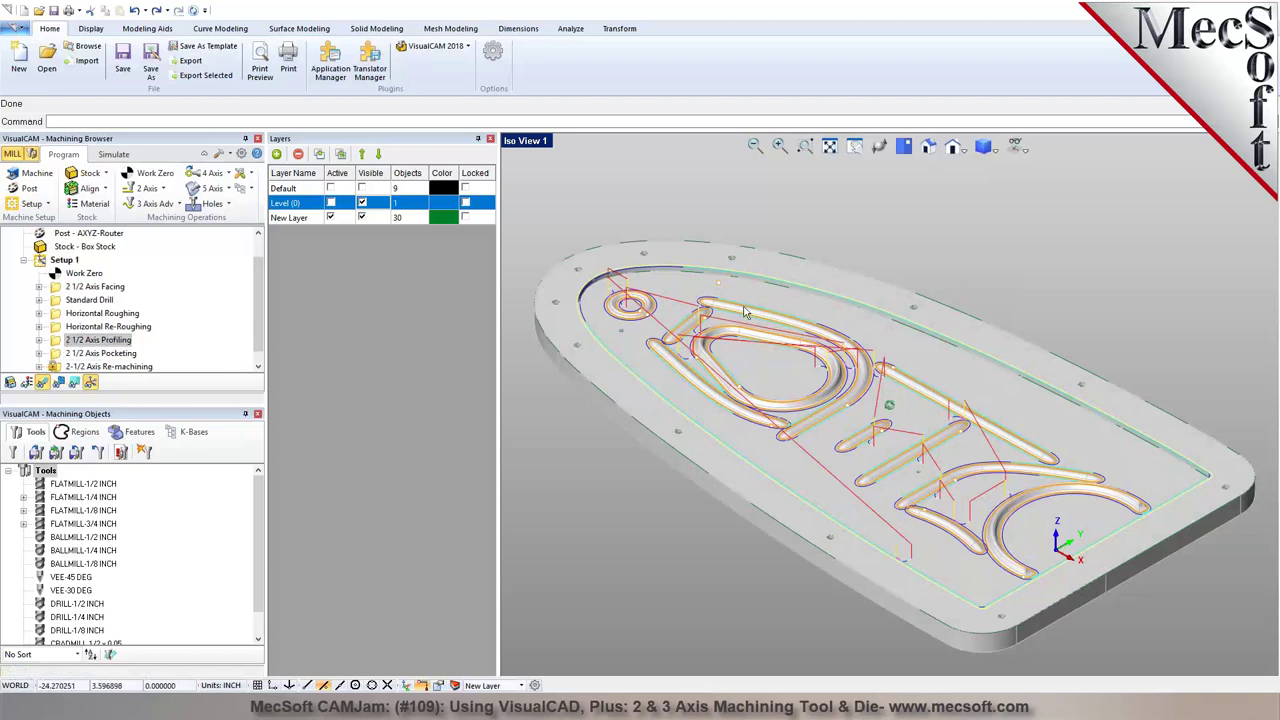
{"action": "double_click", "coordinate": [58, 346]}
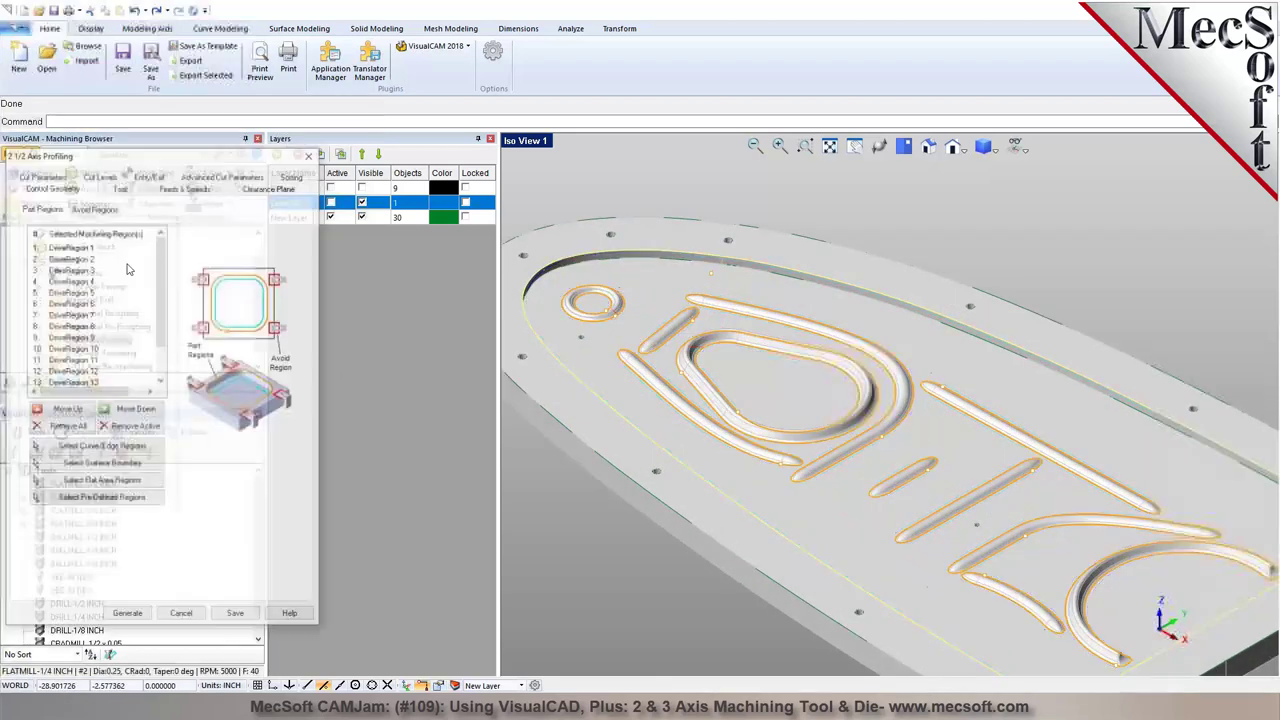
{"action": "left_click", "coordinate": [147, 187]}
{"action": "left_click", "coordinate": [107, 415]}
{"action": "left_click", "coordinate": [133, 615]}
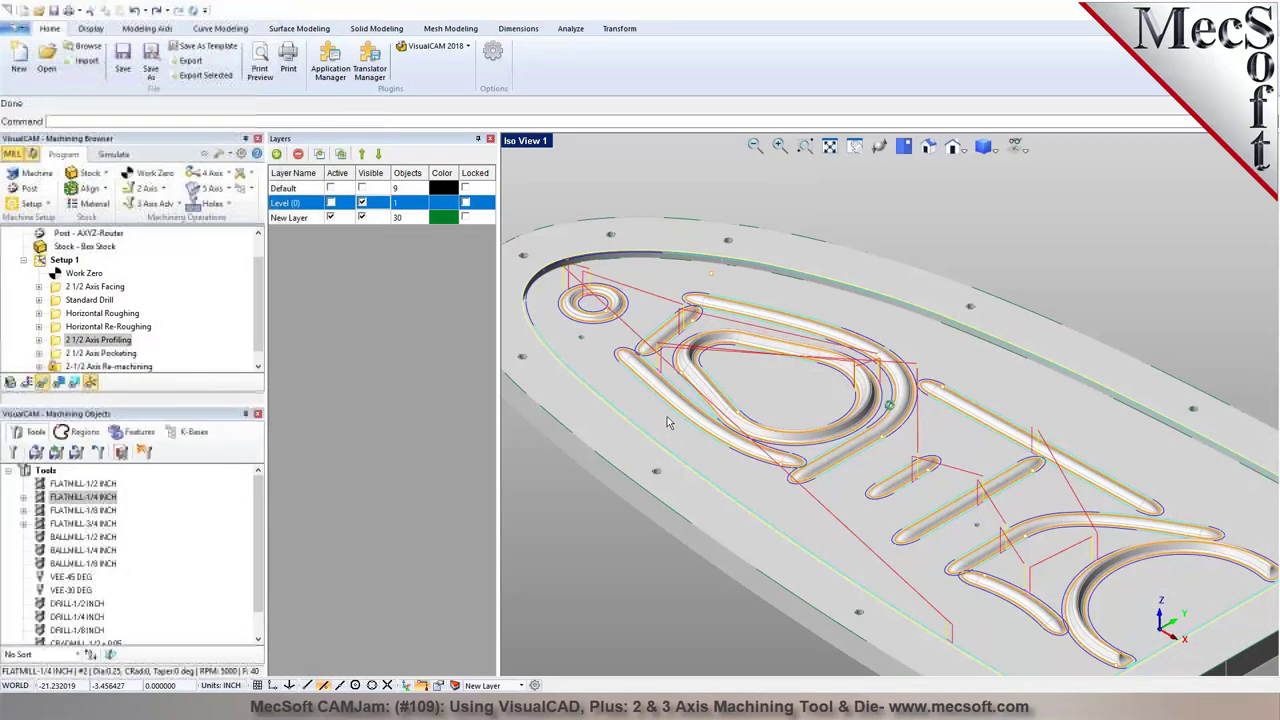
Simulate the material removal of the 2 1/2 Axis Profiling operation
{"action": "left_click", "coordinate": [113, 154]}
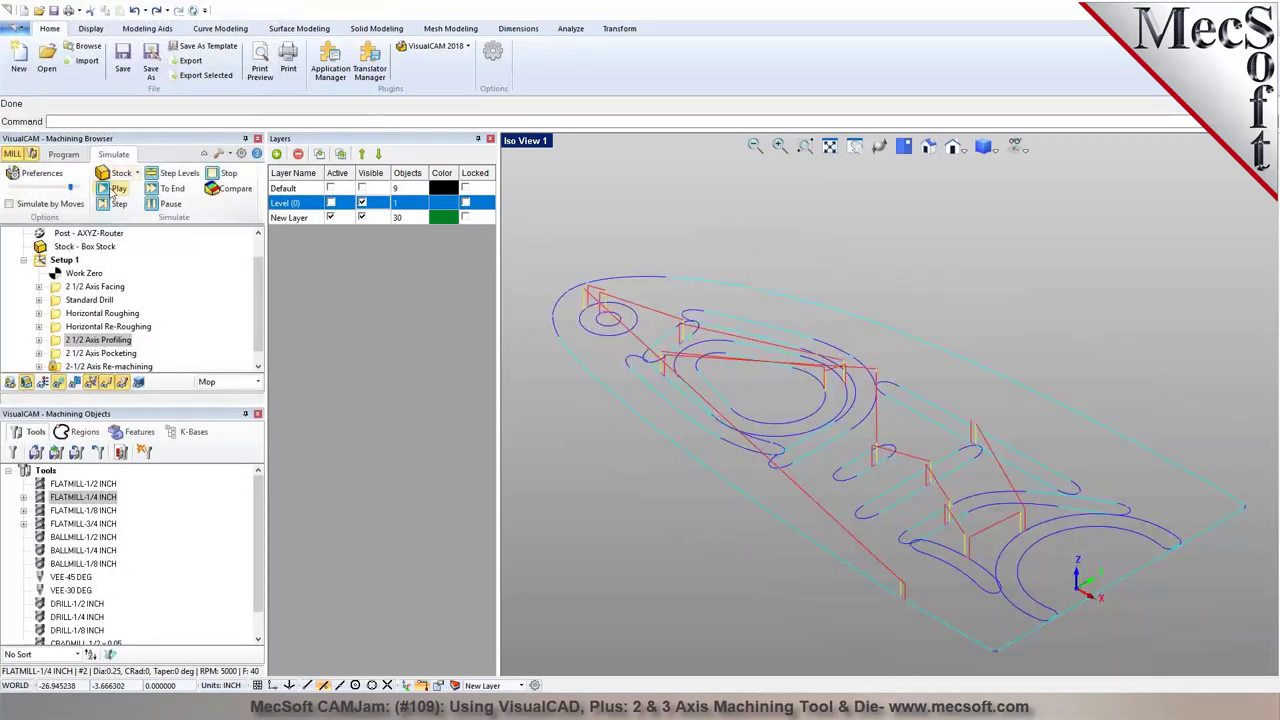
{"action": "left_click", "coordinate": [114, 190]}
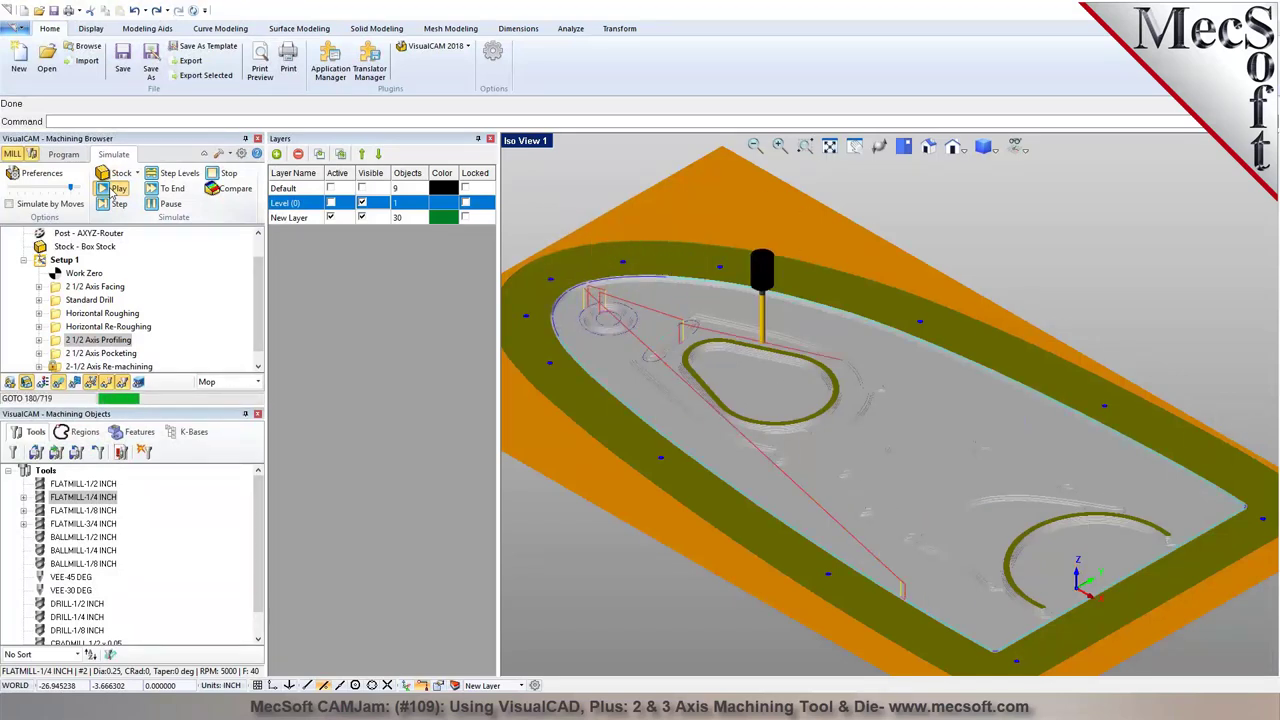
{"action": "left_click", "coordinate": [63, 154]}
Set the profiling cut geometry location to Pick Top, picking its height on the recess wall near the nose
{"action": "double_click", "coordinate": [62, 343]}
{"action": "left_click", "coordinate": [98, 187]}
{"action": "left_click", "coordinate": [63, 247]}
{"action": "left_click", "coordinate": [139, 246]}
{"action": "scroll", "coordinate": [889, 405], "scroll_direction": "up", "scroll_amount": 3}
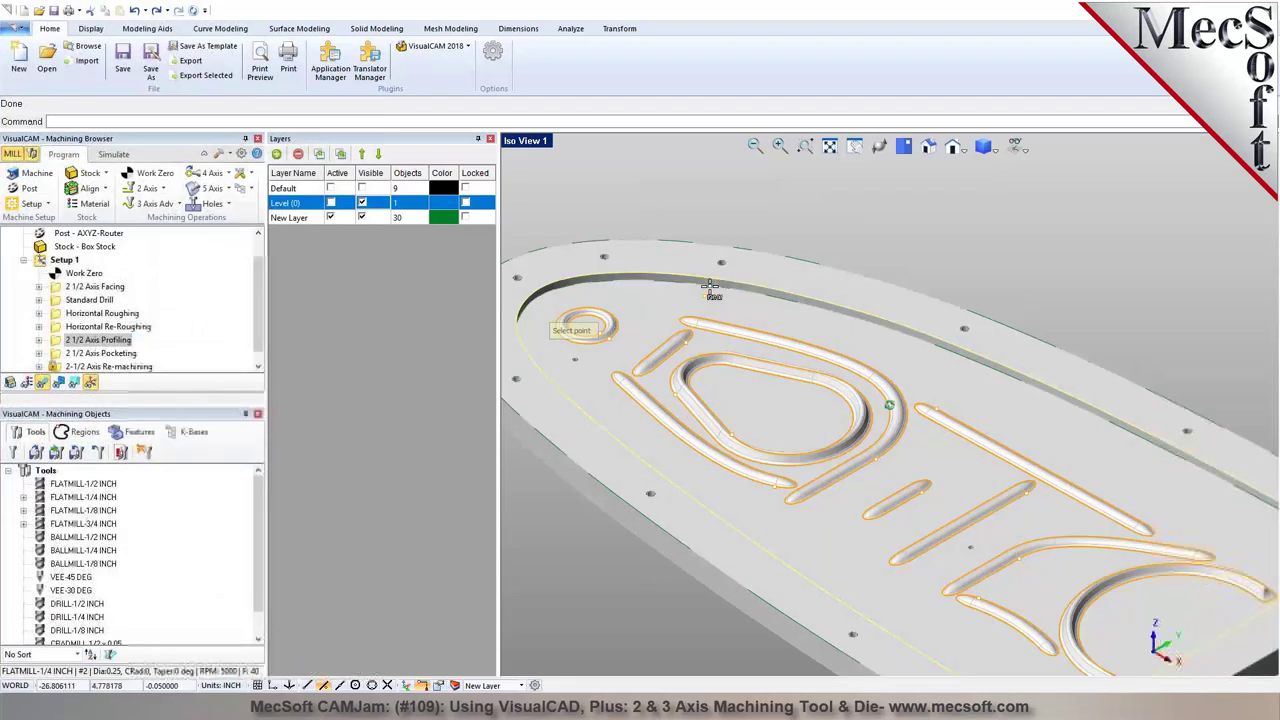
{"action": "left_click", "coordinate": [889, 405]}
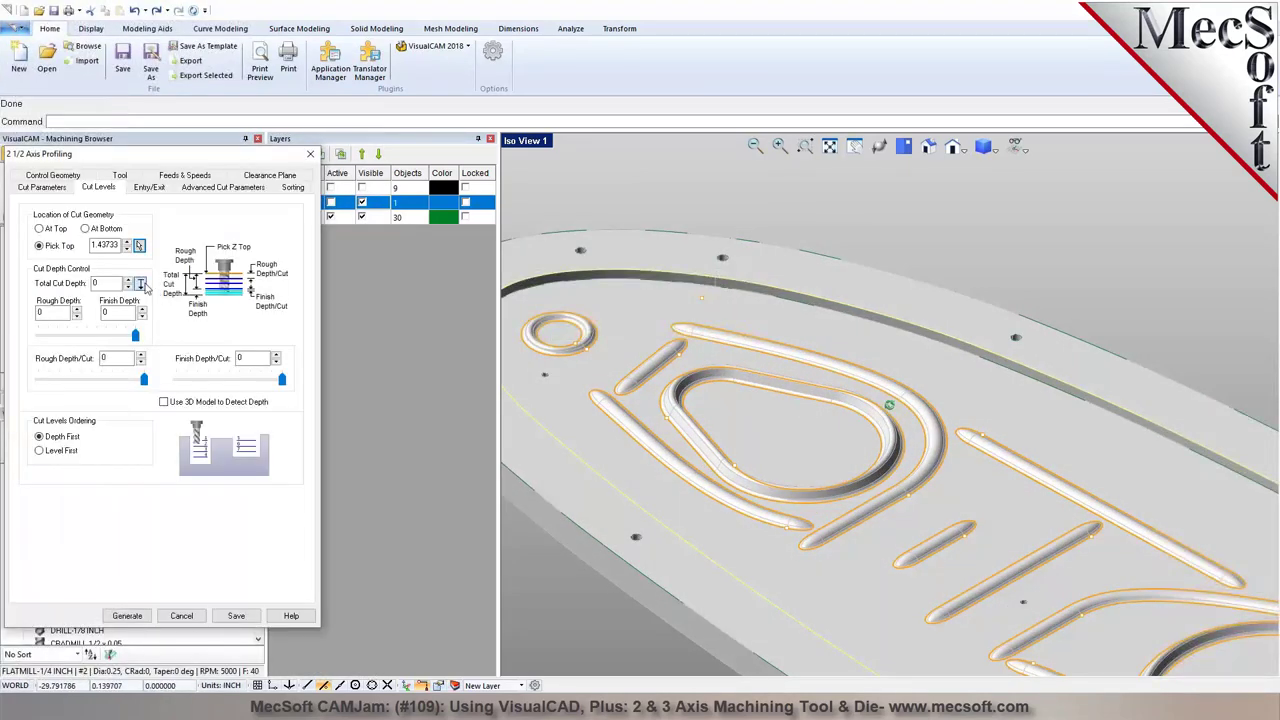
Define the total cut depth by picking two points on the recess wall and regenerate the profiling toolpath
{"action": "left_click", "coordinate": [140, 284]}
{"action": "scroll", "coordinate": [758, 308], "scroll_direction": "up", "scroll_amount": 1}
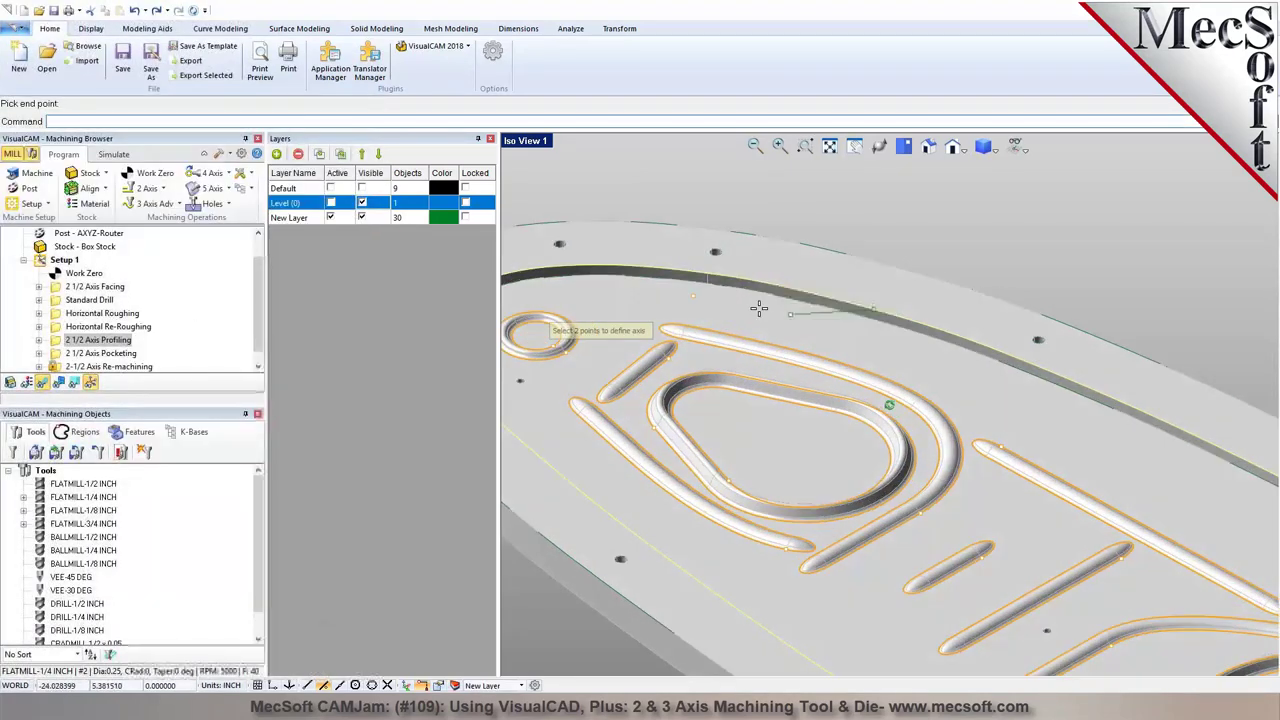
{"action": "scroll", "coordinate": [758, 308], "scroll_direction": "up", "scroll_amount": 4}
{"action": "left_click", "coordinate": [691, 258]}
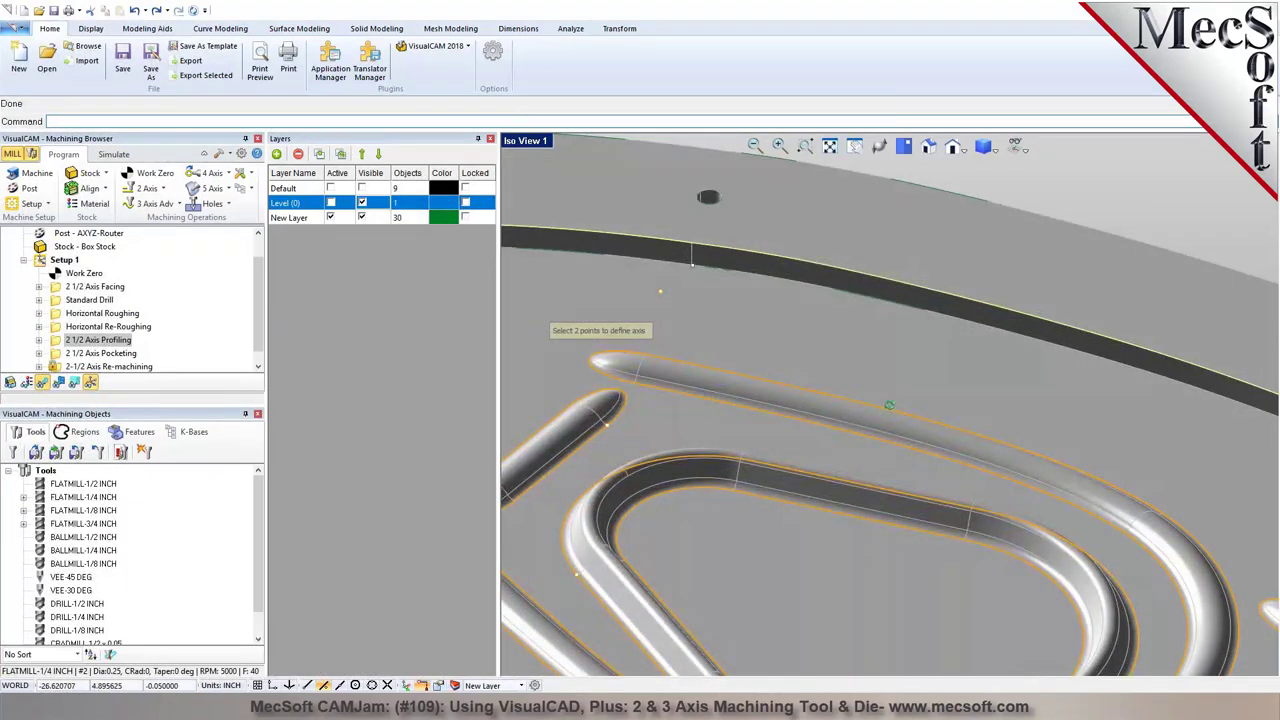
{"action": "left_click", "coordinate": [125, 618]}
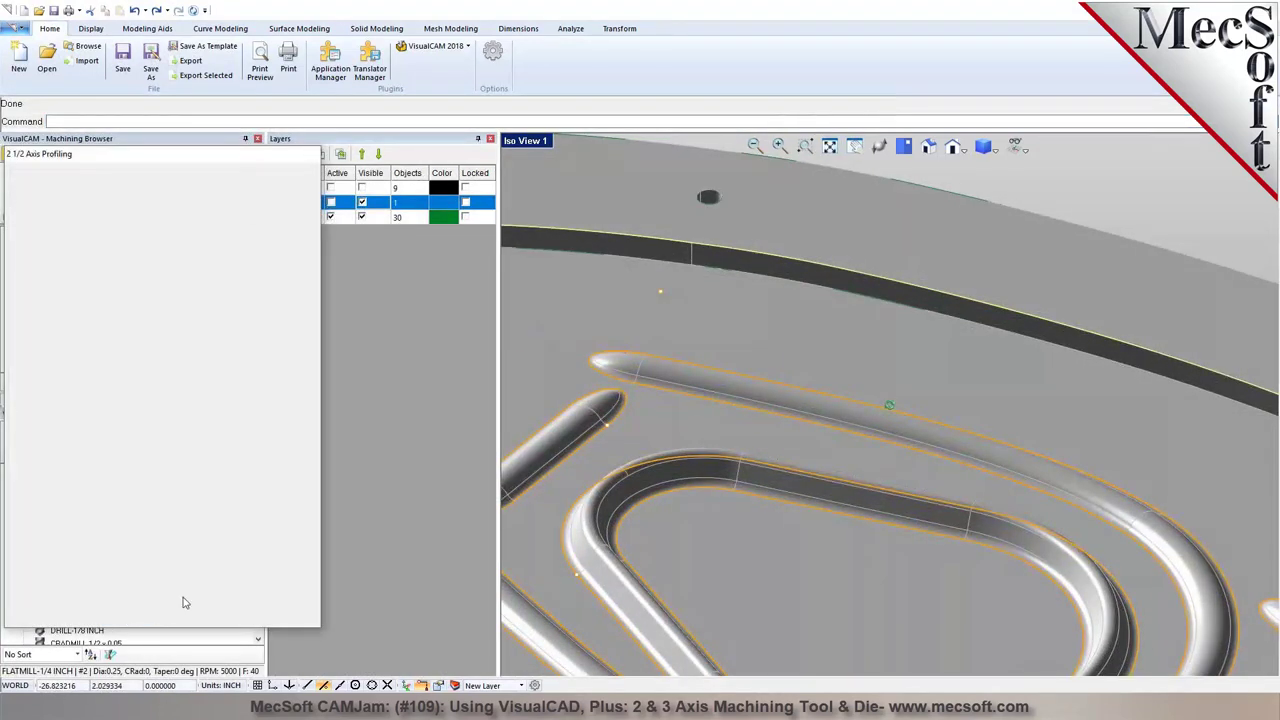
Simulate the regenerated profiling toolpath to check the cut along the recess wall and ribs
{"action": "scroll", "coordinate": [841, 344], "scroll_direction": "down", "scroll_amount": 5}
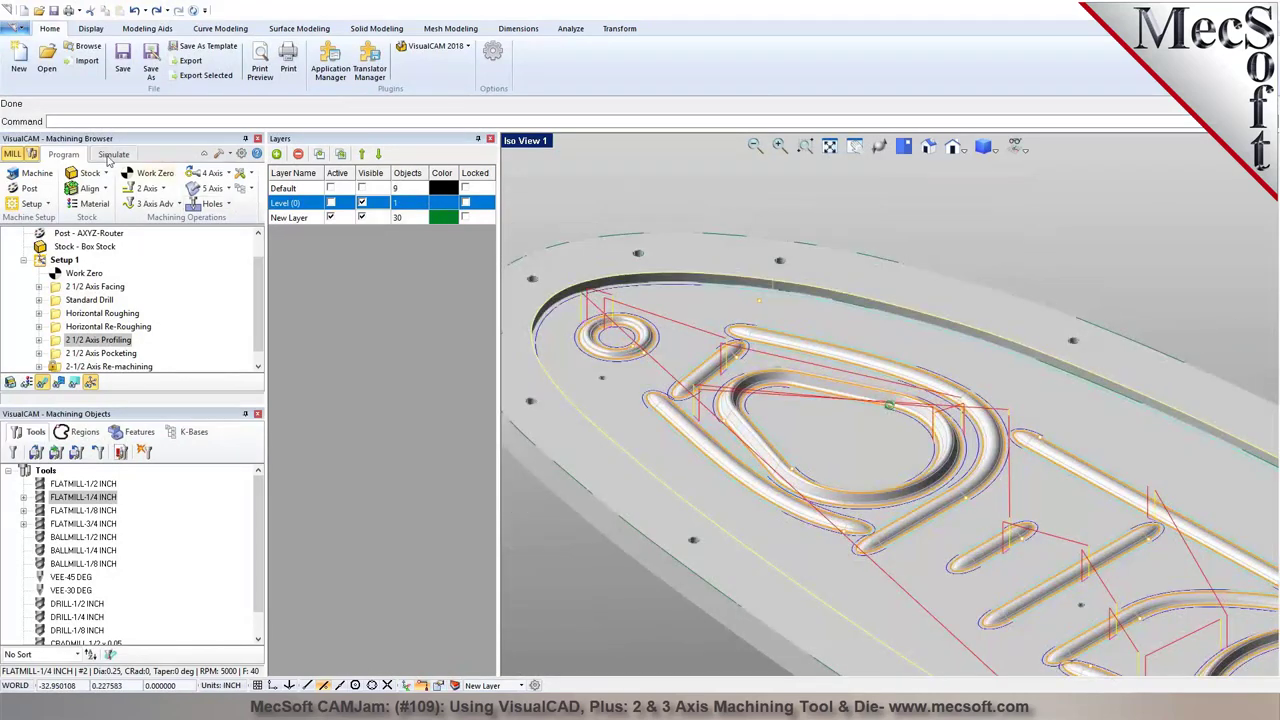
{"action": "left_click", "coordinate": [113, 154]}
{"action": "left_click", "coordinate": [119, 188]}
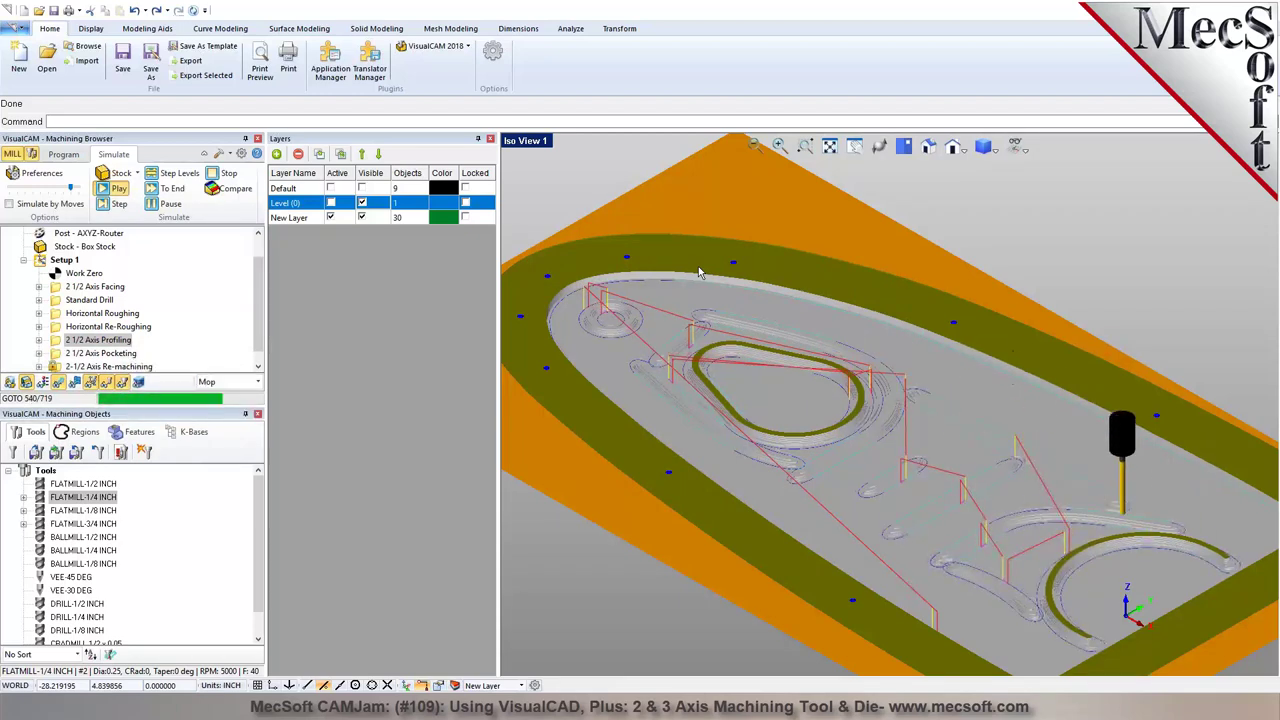
Assign FLATMILL-1/8 INCH to the 2 1/2 Axis Profiling operation and regenerate its toolpath
{"action": "left_click", "coordinate": [42, 512]}
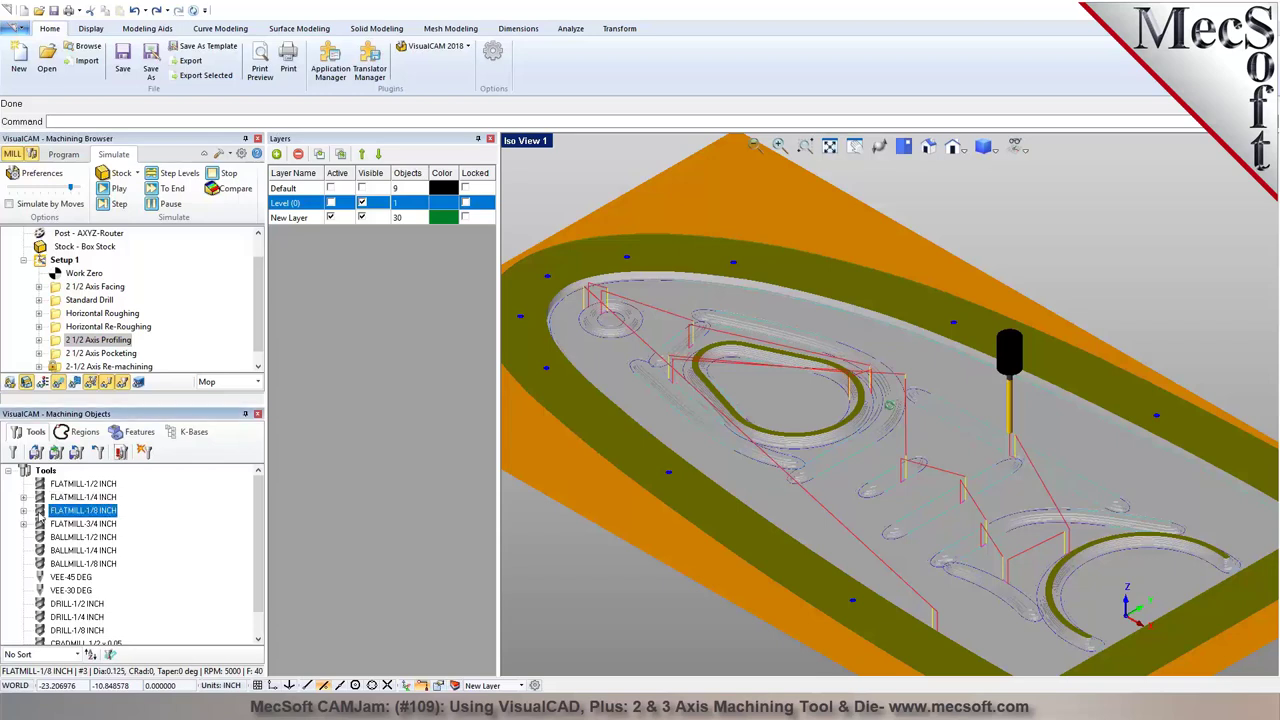
{"action": "left_click", "coordinate": [60, 341]}
{"action": "right_click", "coordinate": [60, 341]}
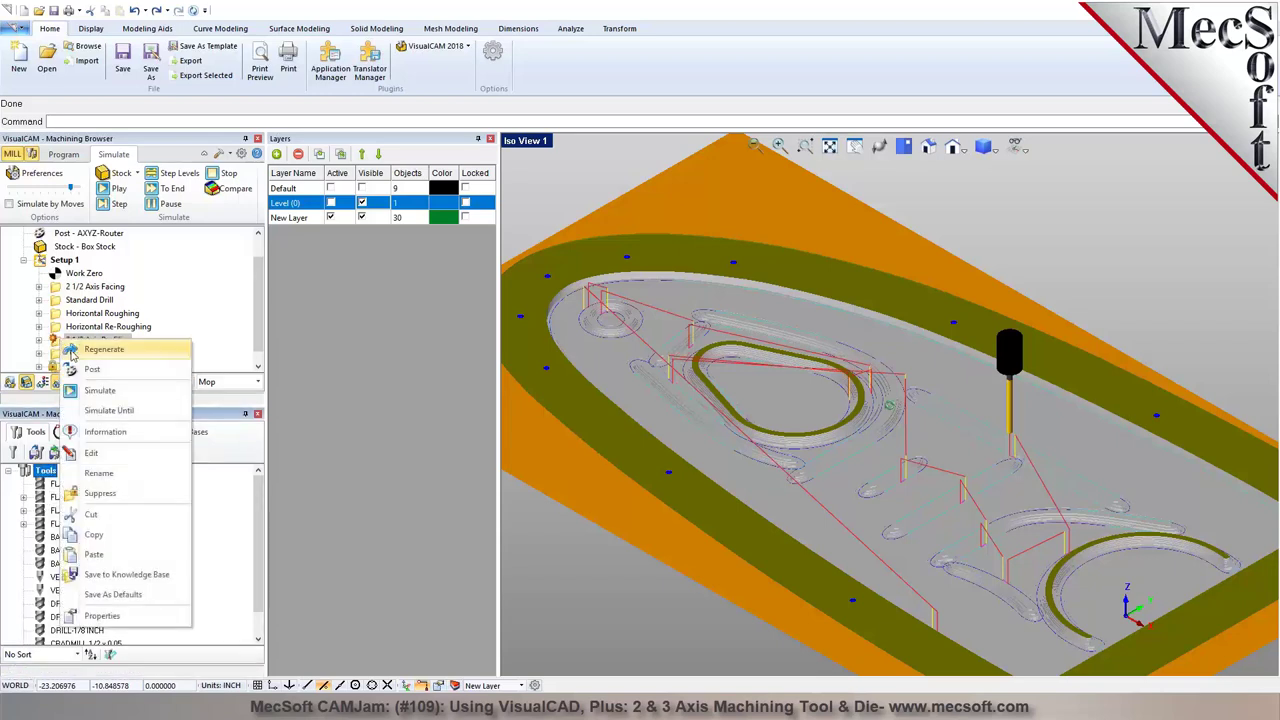
{"action": "left_click", "coordinate": [72, 348]}
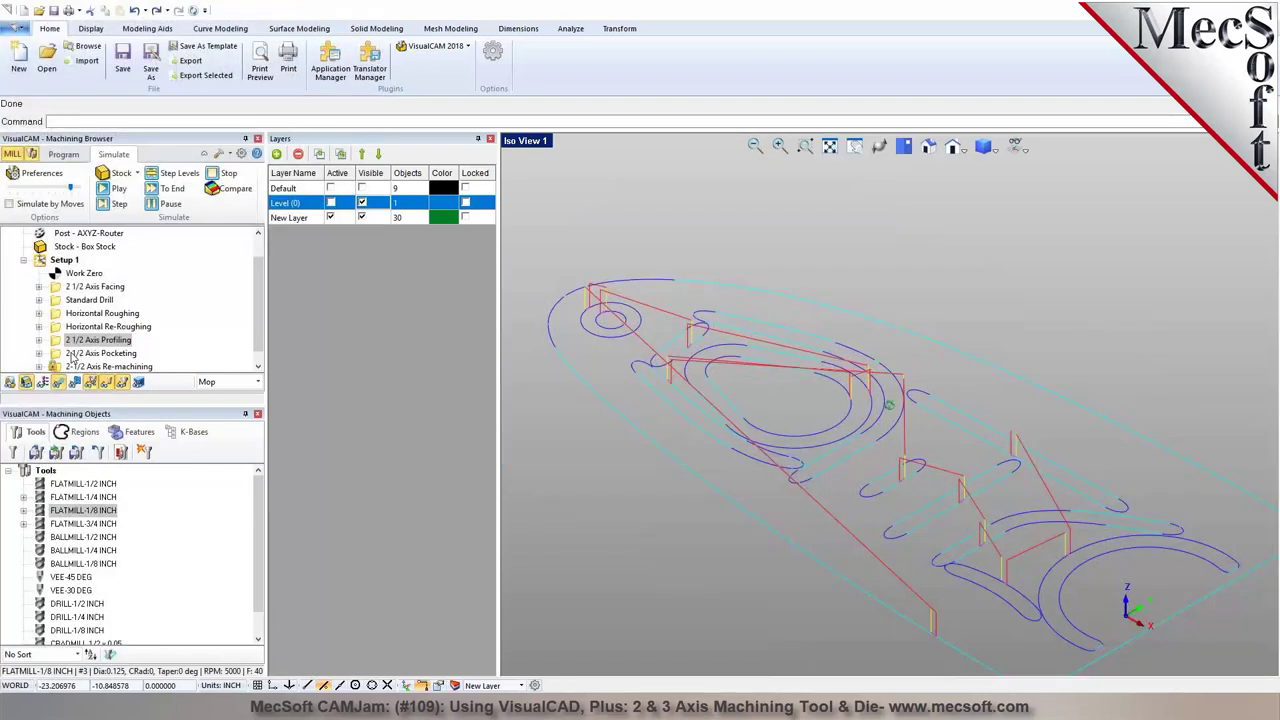
Simulate the profiling operation with the 1/8 inch flat mill to its end and close the Layers panel
{"action": "left_click", "coordinate": [113, 189]}
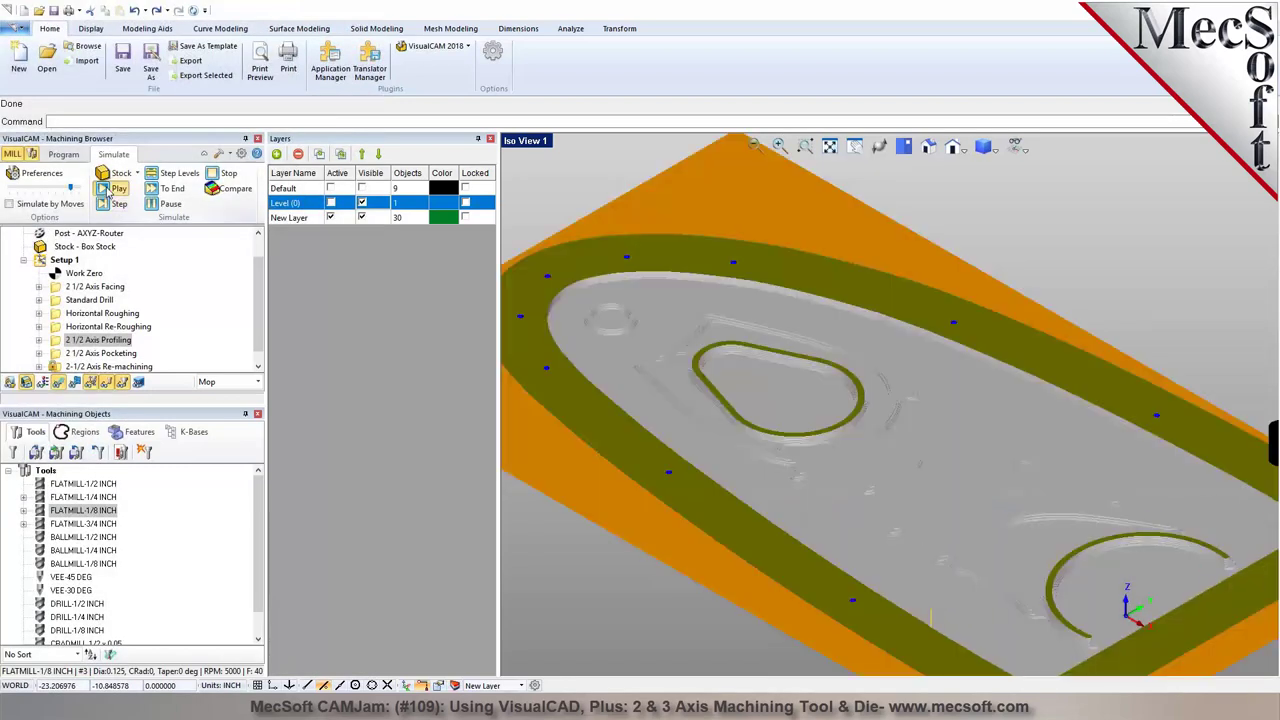
{"action": "left_click", "coordinate": [163, 190]}
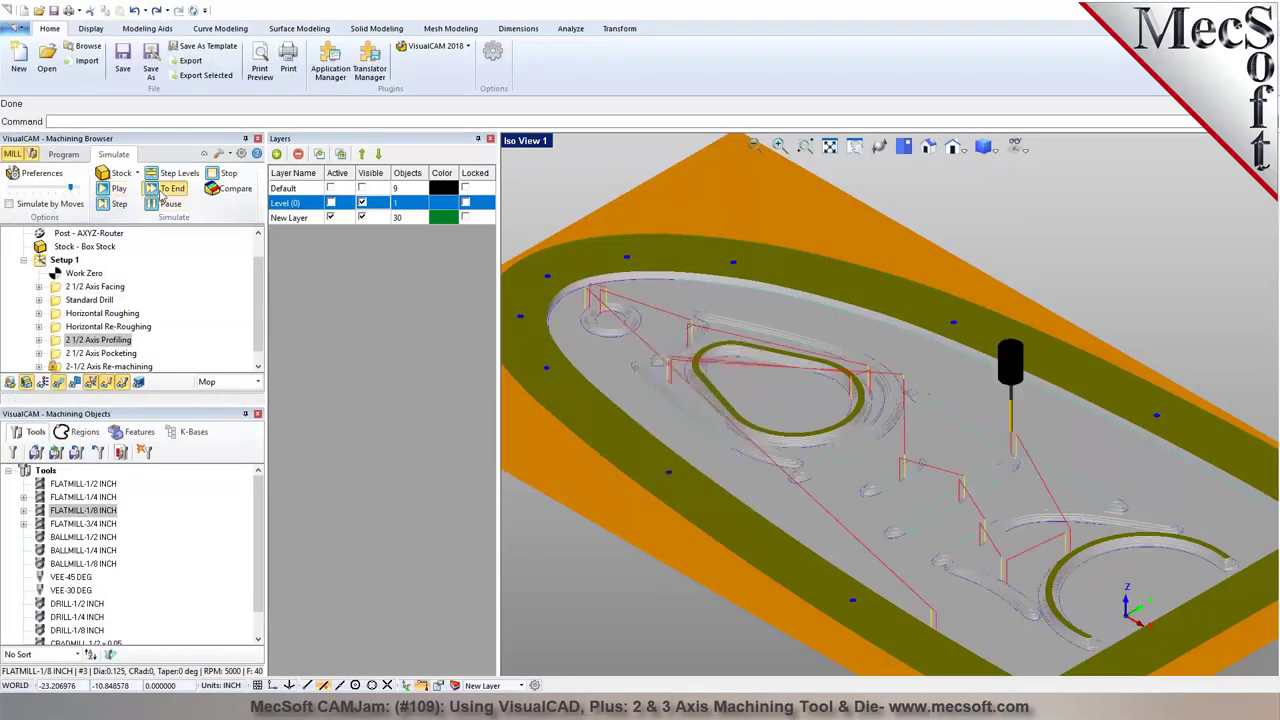
{"action": "left_click", "coordinate": [490, 140]}
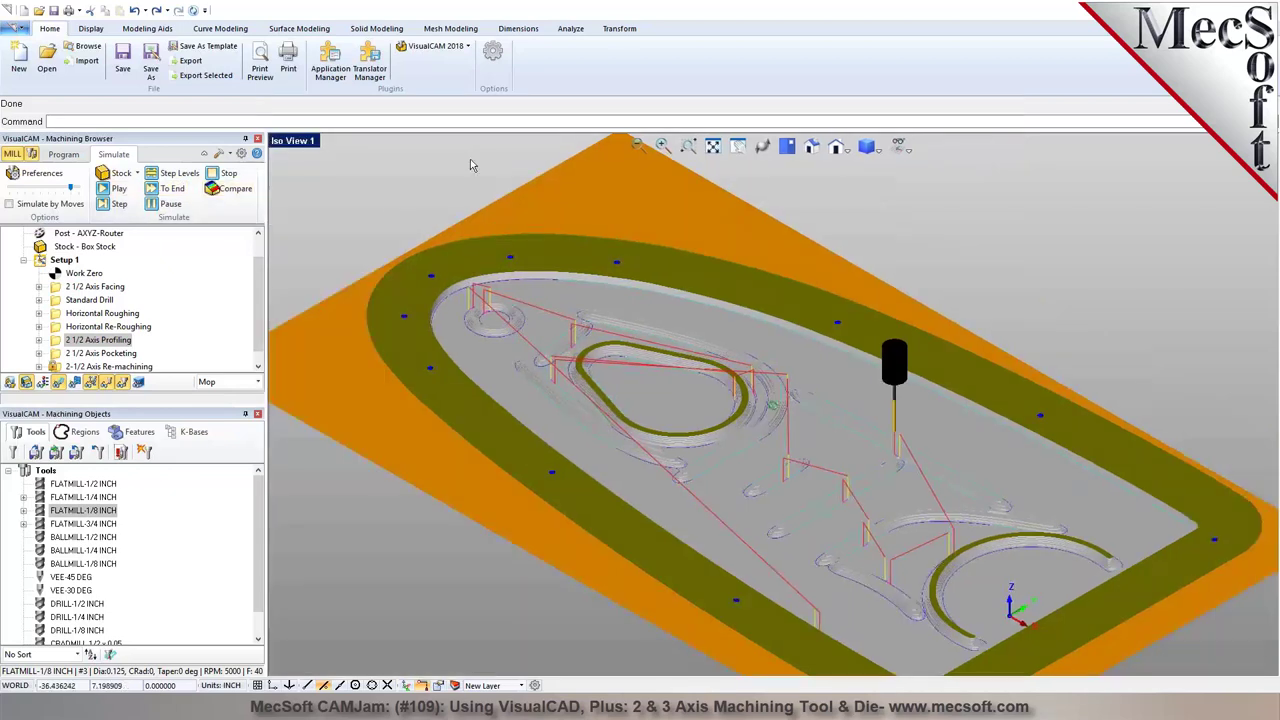
Leave the simulation and save the current file
{"action": "left_click", "coordinate": [63, 154]}
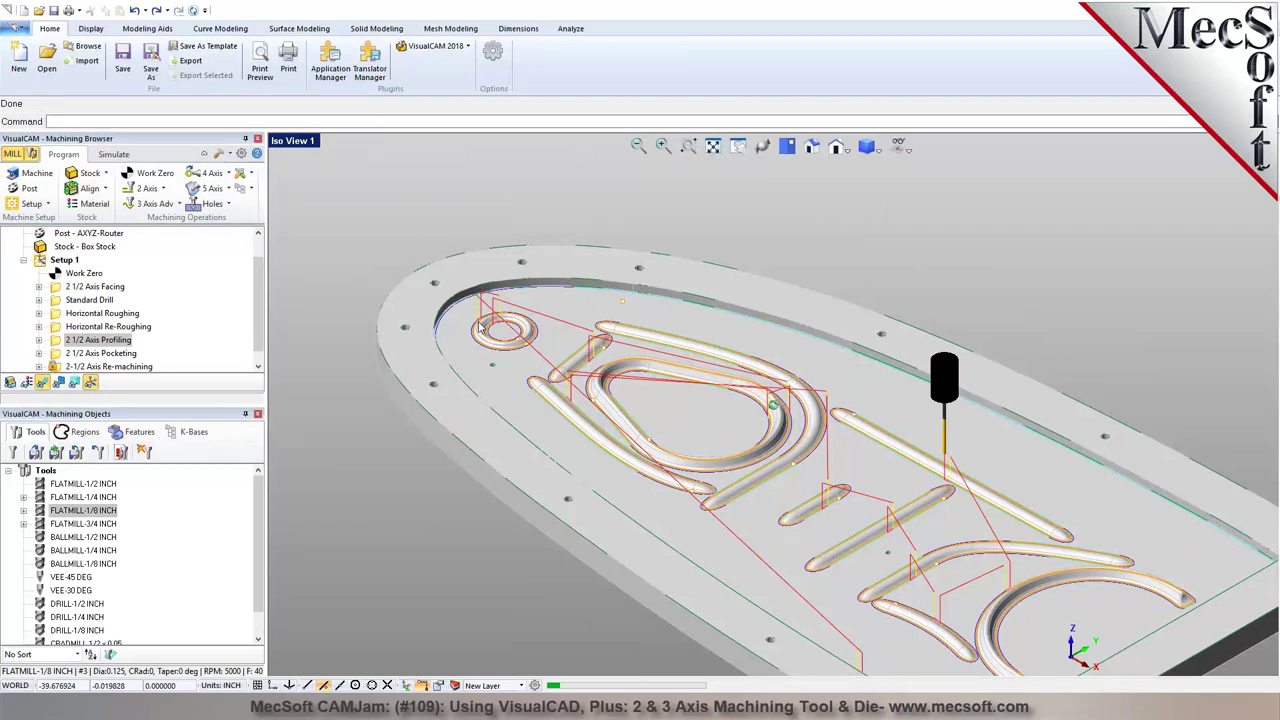
{"action": "key", "text": "ctrl+s"}
{"action": "scroll", "coordinate": [497, 341], "scroll_direction": "up", "scroll_amount": 1}
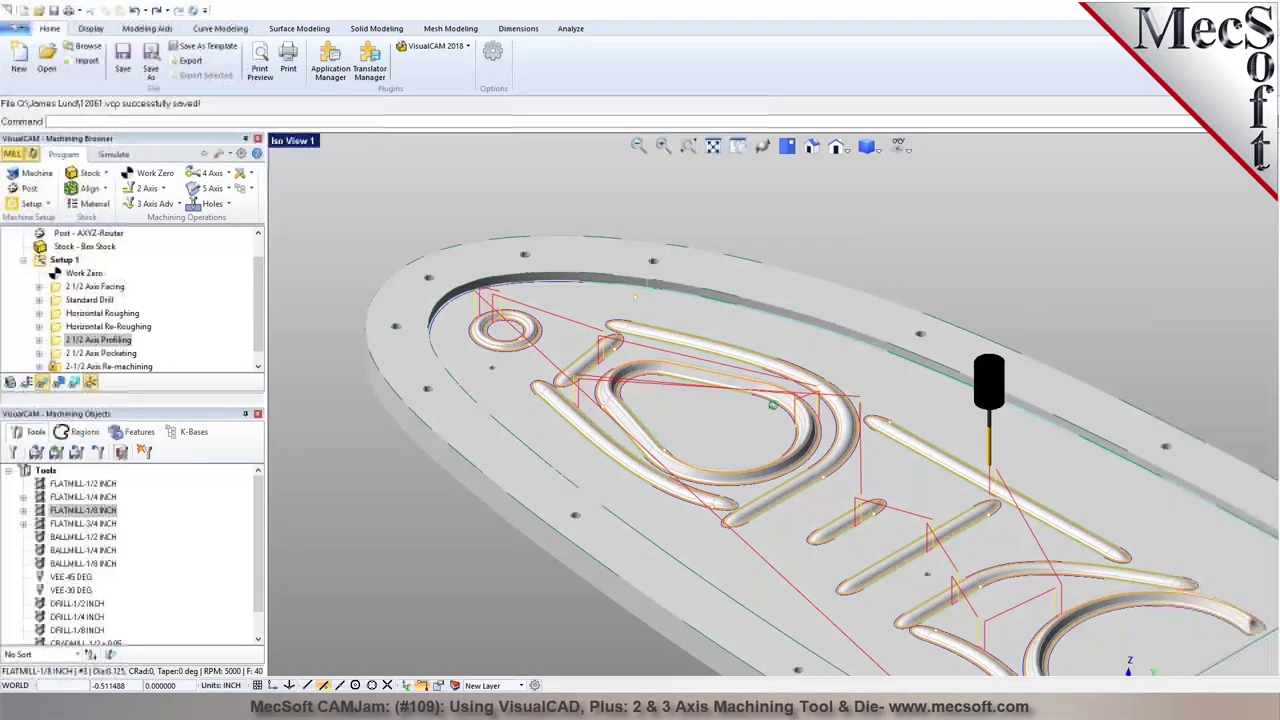
Start a Horizontal Finishing operation bounded by the large recess's outline curve, using the BALLMILL-1/4 INCH tool
{"action": "left_click", "coordinate": [180, 204]}
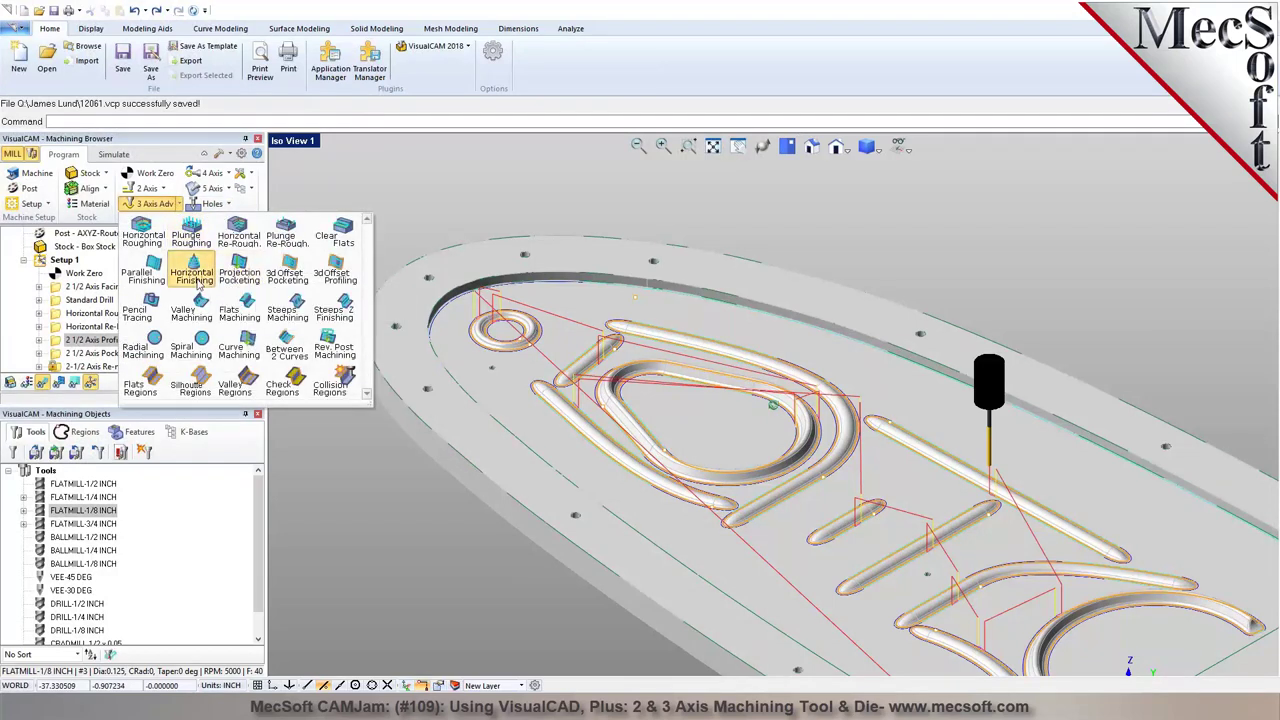
{"action": "left_click", "coordinate": [199, 284]}
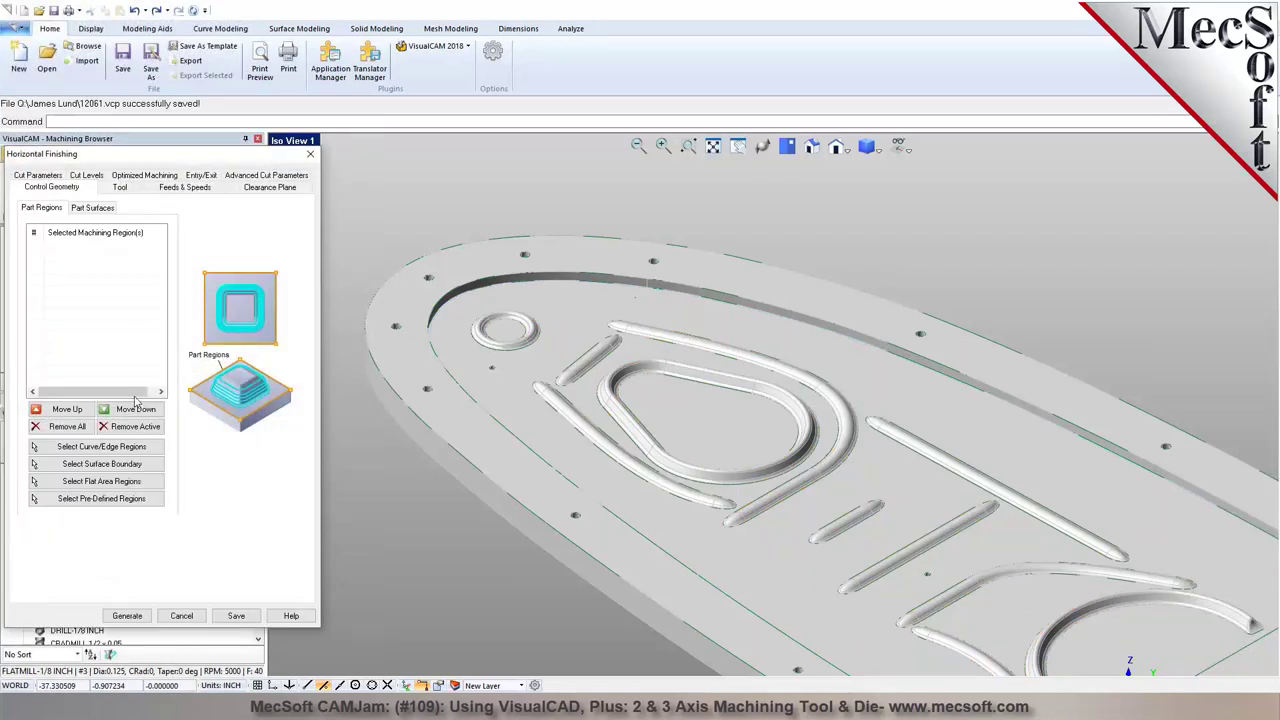
{"action": "left_click", "coordinate": [110, 447]}
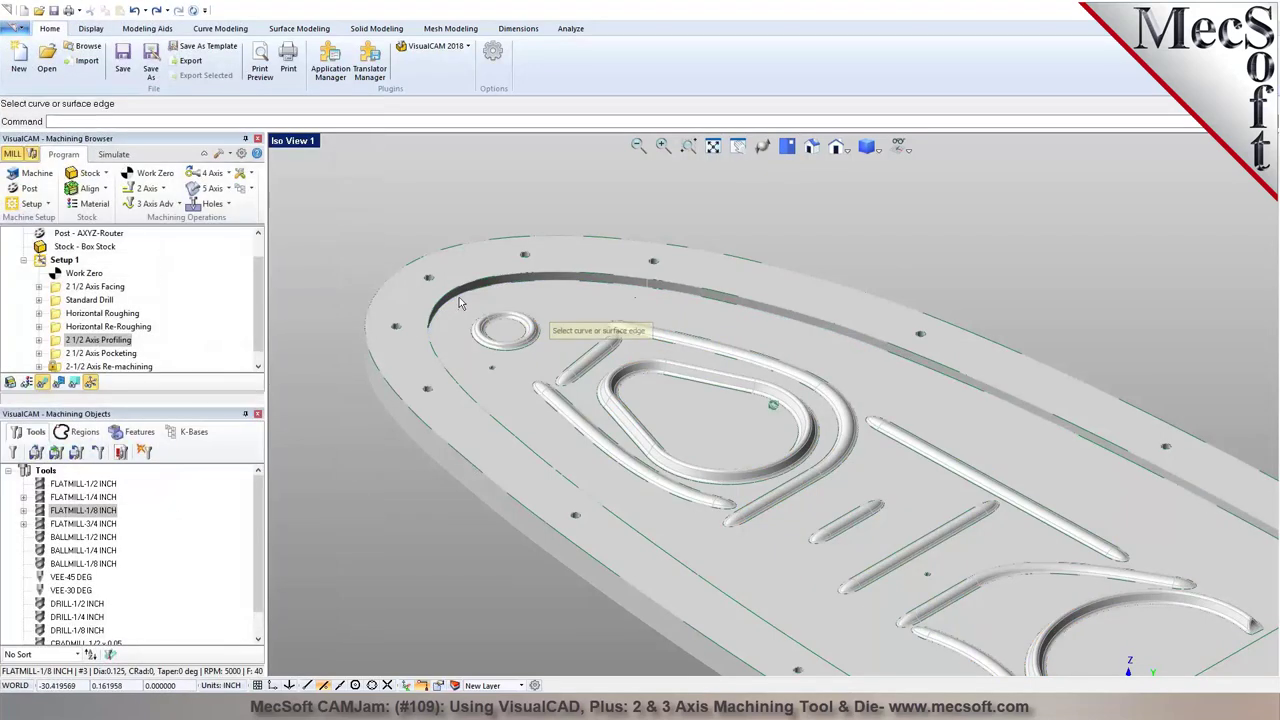
{"action": "left_click", "coordinate": [462, 301]}
{"action": "left_click", "coordinate": [505, 343]}
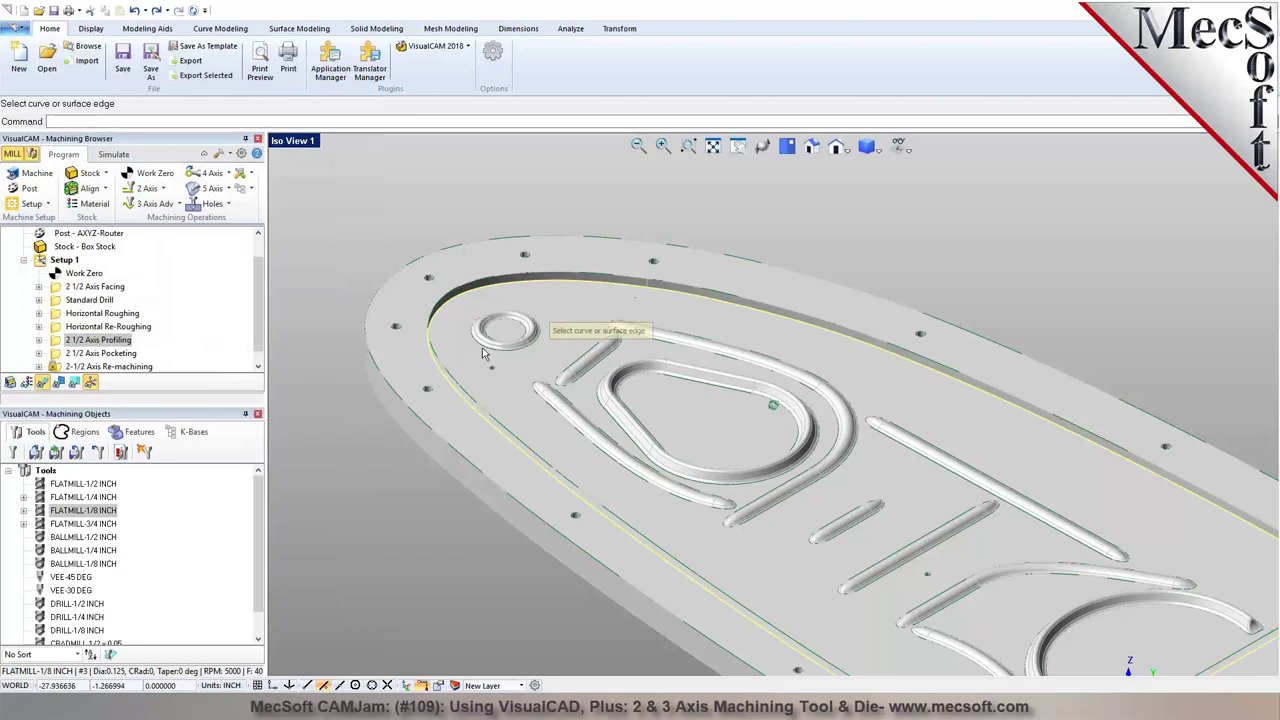
{"action": "right_click", "coordinate": [690, 398]}
{"action": "left_click", "coordinate": [119, 188]}
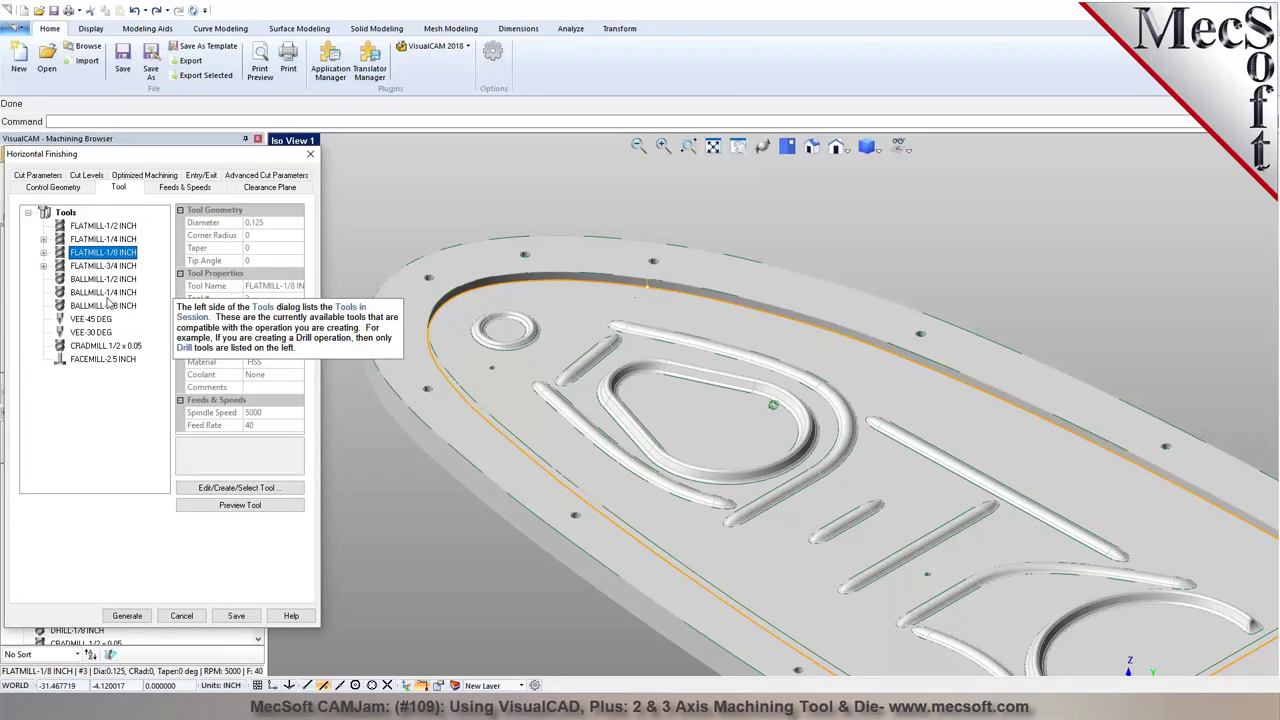
{"action": "left_click", "coordinate": [105, 292]}
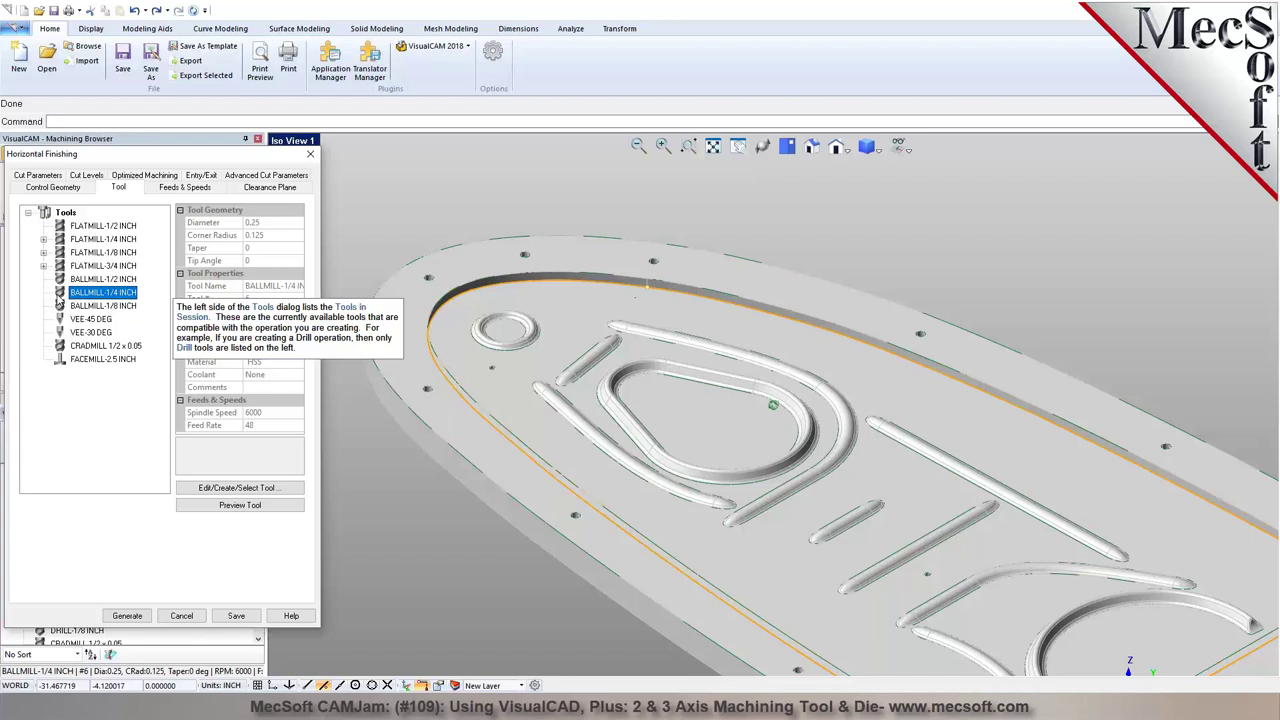
Base a new tool on CRADMILL 1/2 x 0.05 with 0.25 diameter and 0.06 corner radius, named CRADMILL 1/4 x 0.06
{"action": "left_click", "coordinate": [68, 346]}
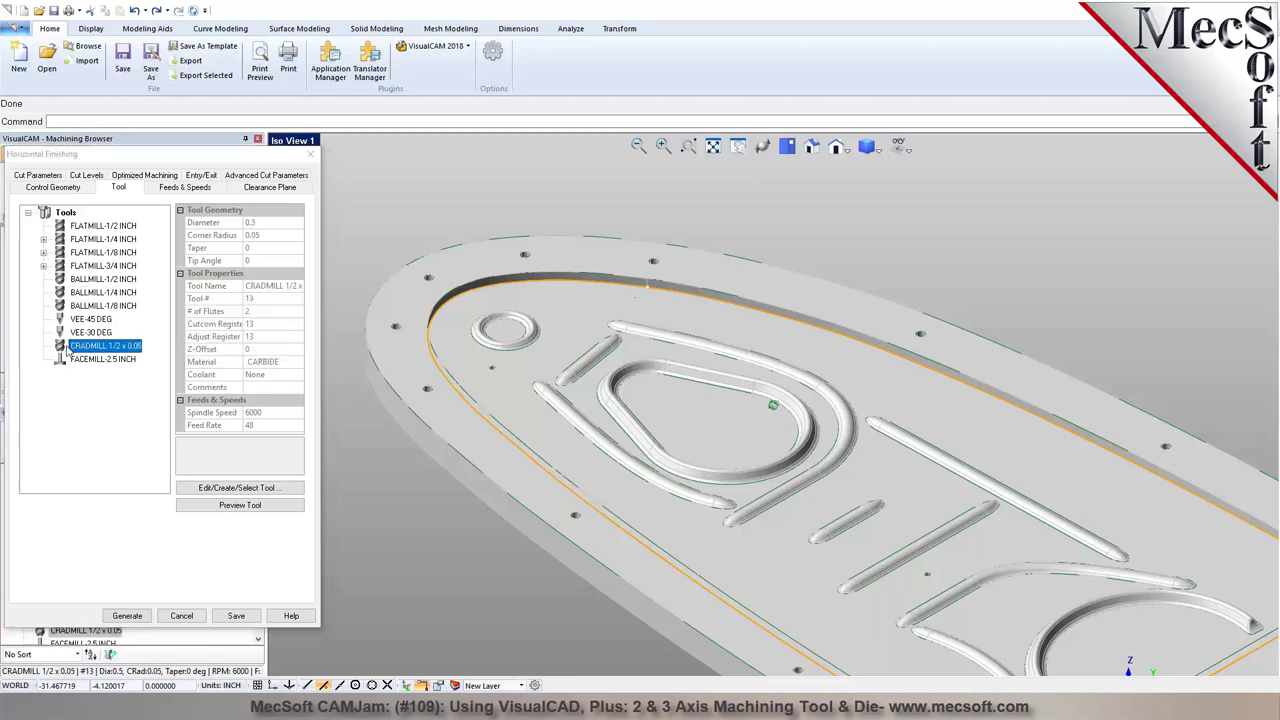
{"action": "left_click", "coordinate": [183, 487]}
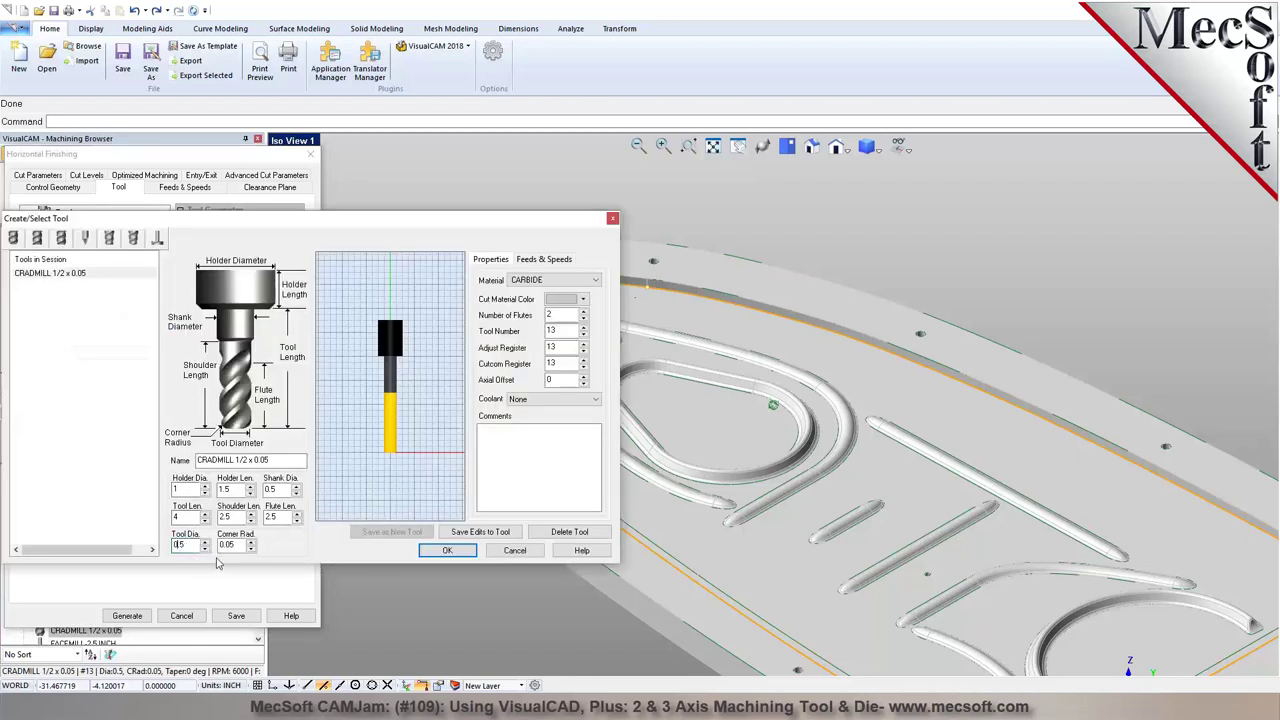
{"action": "type", "text": "2"}
{"action": "key", "text": "Tab"}
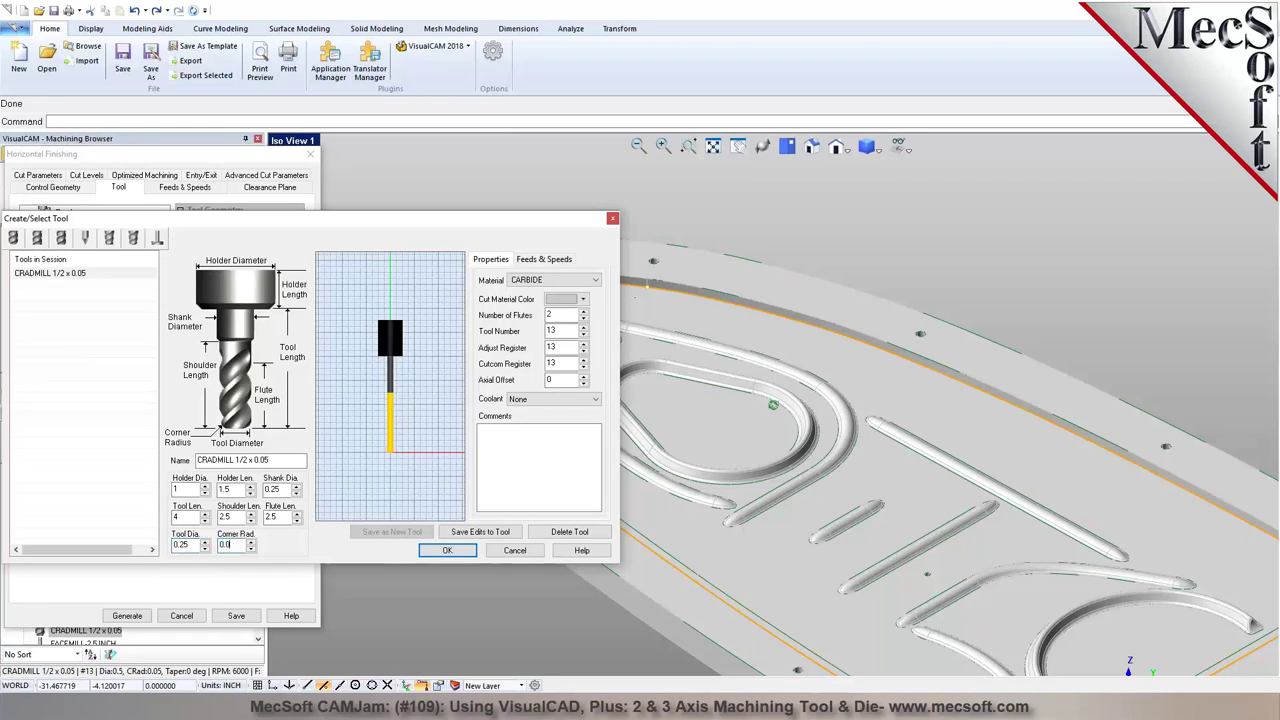
{"action": "left_click", "coordinate": [246, 459]}
{"action": "key", "text": "BackSpace"}
{"action": "type", "text": "4"}
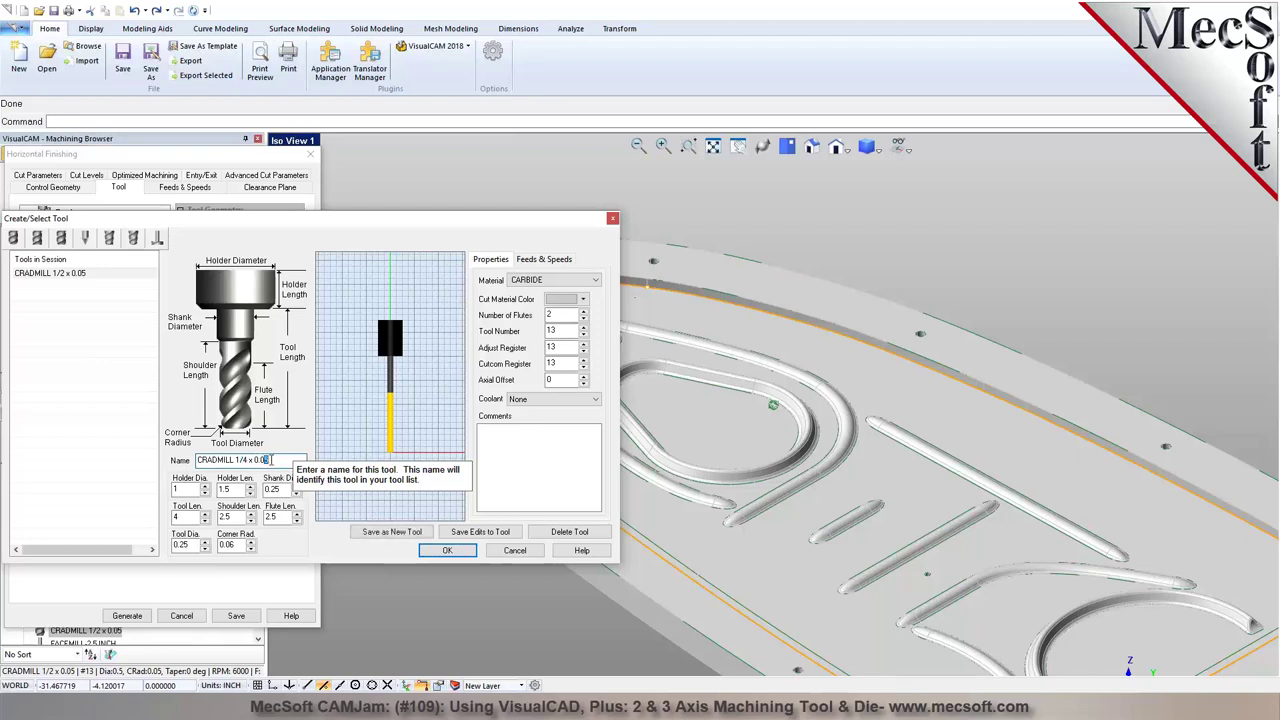
{"action": "type", "text": "6"}
Set the tool number, adjust register and cutcom register to 4 and save it as a new tool
{"action": "double_click", "coordinate": [553, 330]}
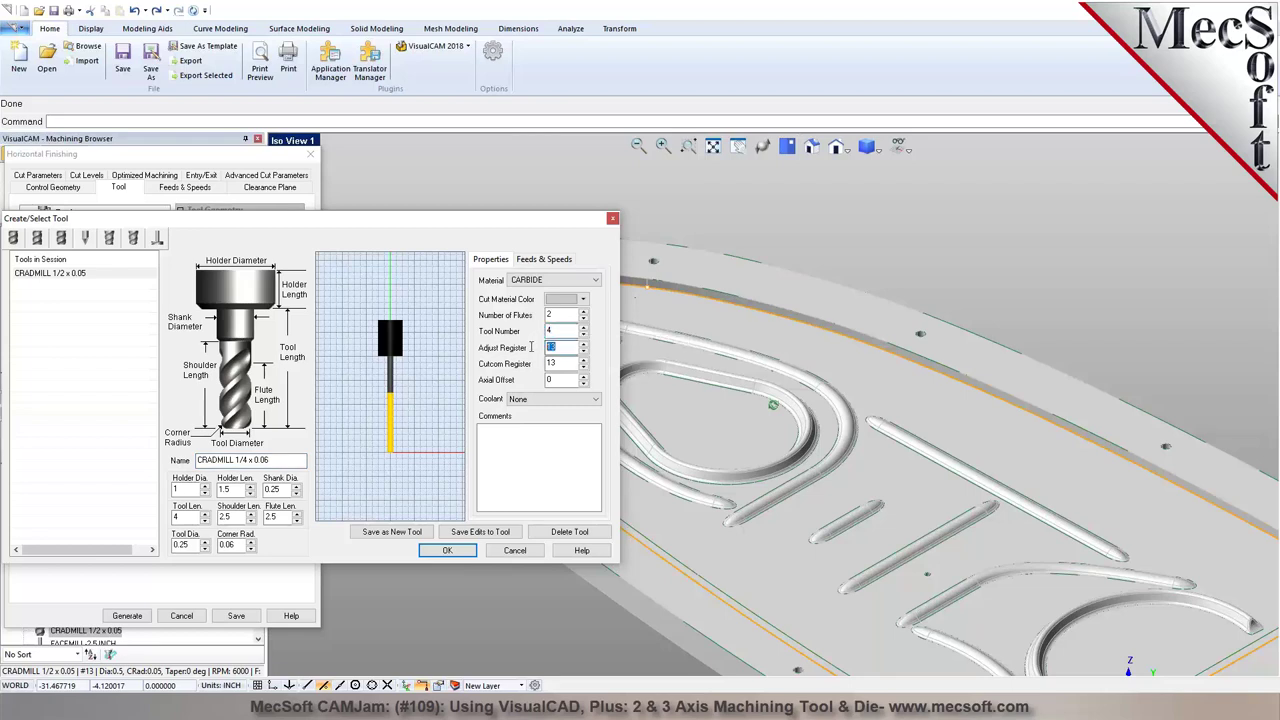
{"action": "double_click", "coordinate": [562, 362]}
{"action": "type", "text": "4"}
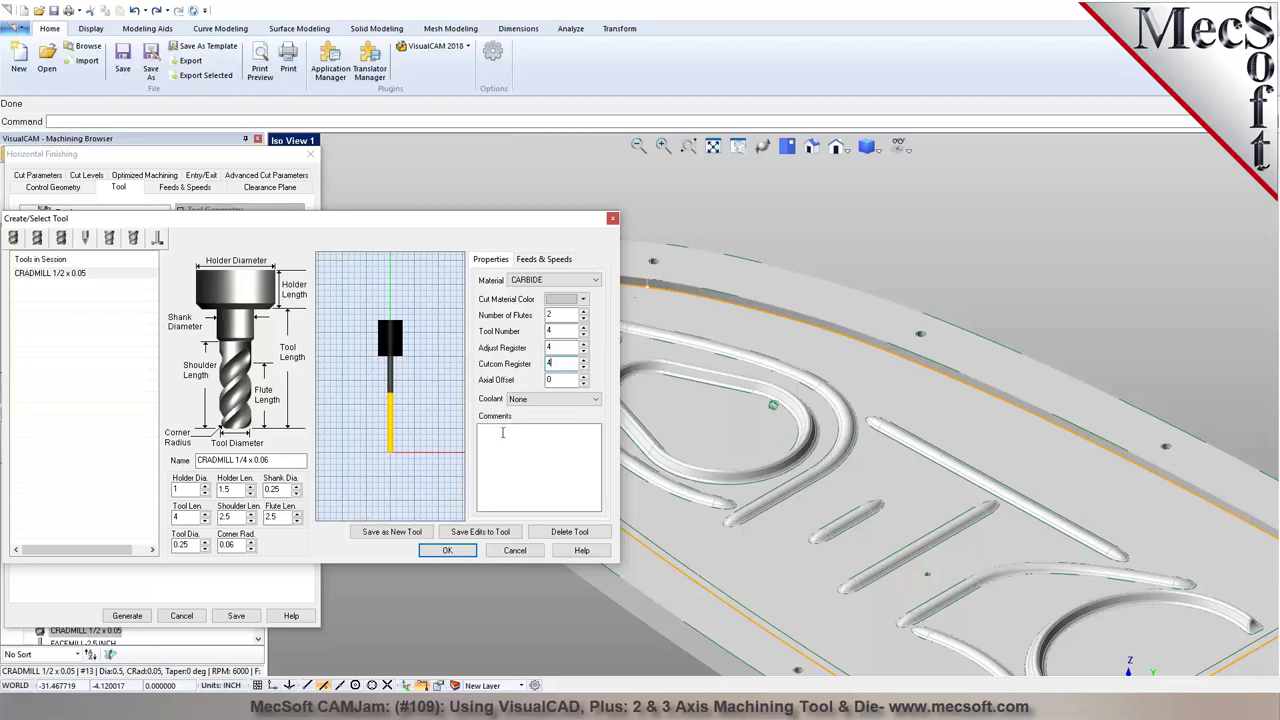
{"action": "left_click", "coordinate": [392, 531]}
{"action": "left_click", "coordinate": [445, 551]}
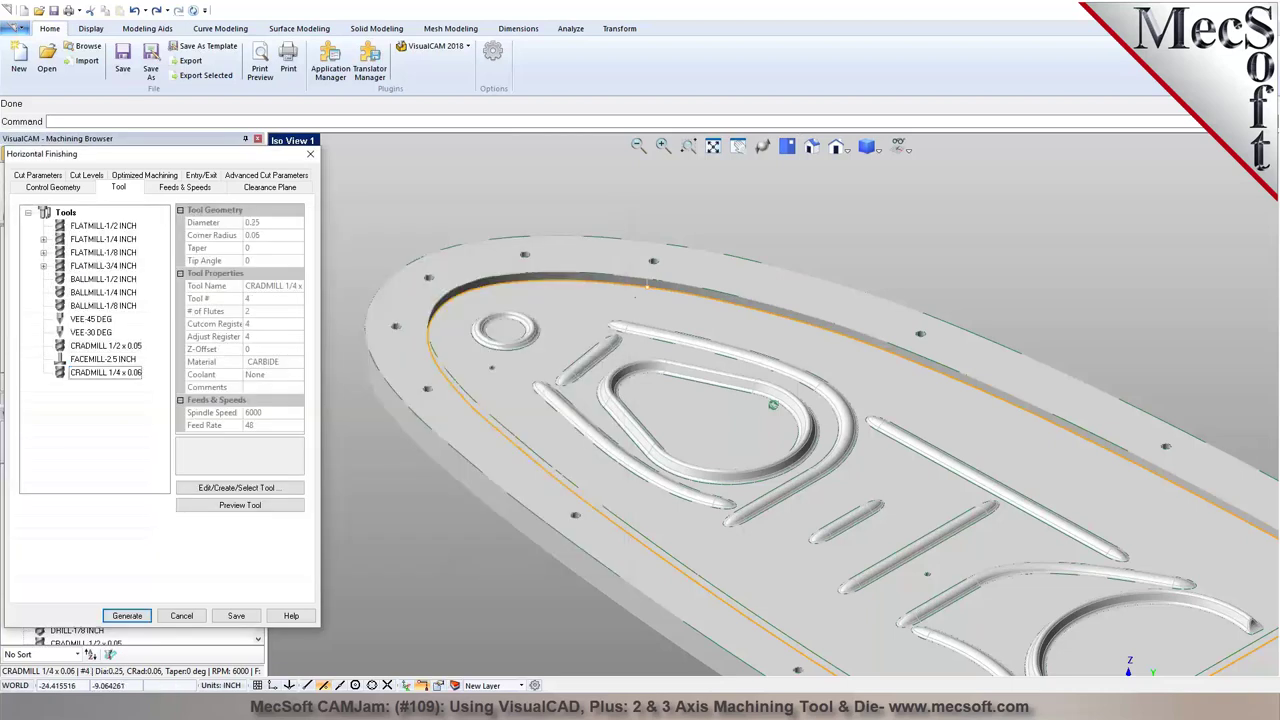
Set the Horizontal Finishing stepdown to 10% of tool diameter, turn on Clear Flats and generate the toolpath
{"action": "left_click", "coordinate": [41, 179]}
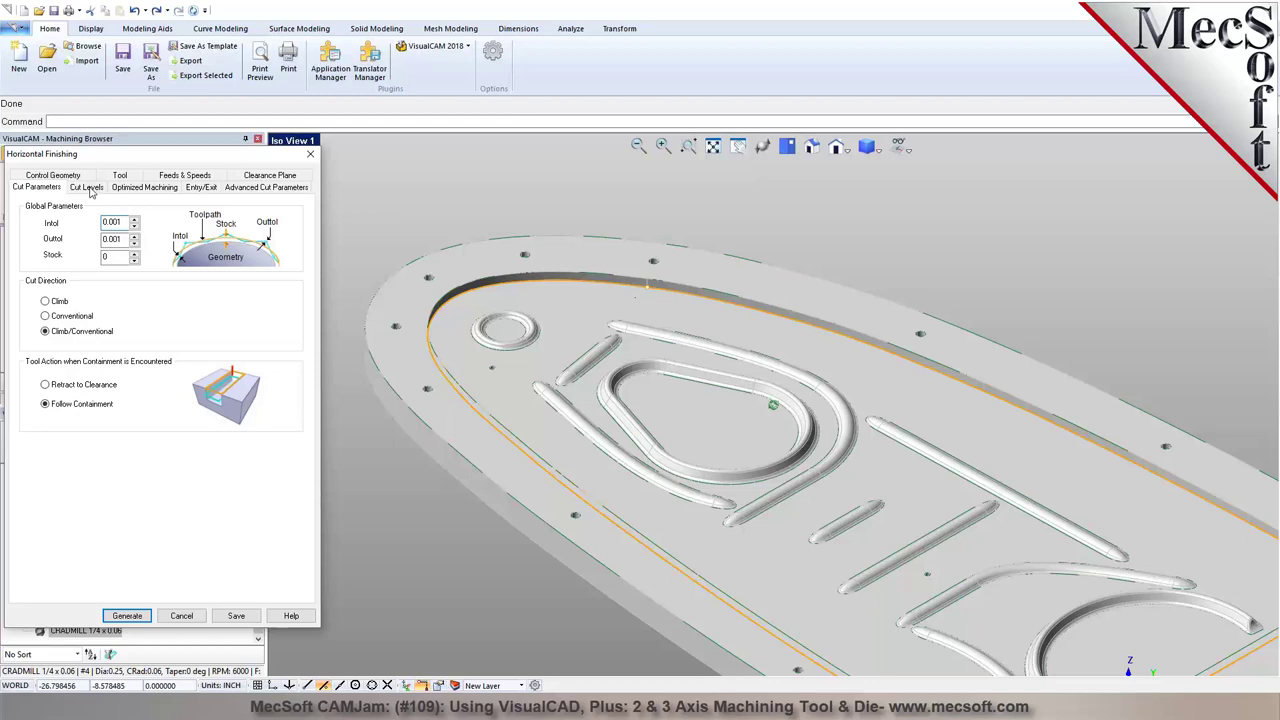
{"action": "left_click", "coordinate": [87, 188]}
{"action": "double_click", "coordinate": [115, 227]}
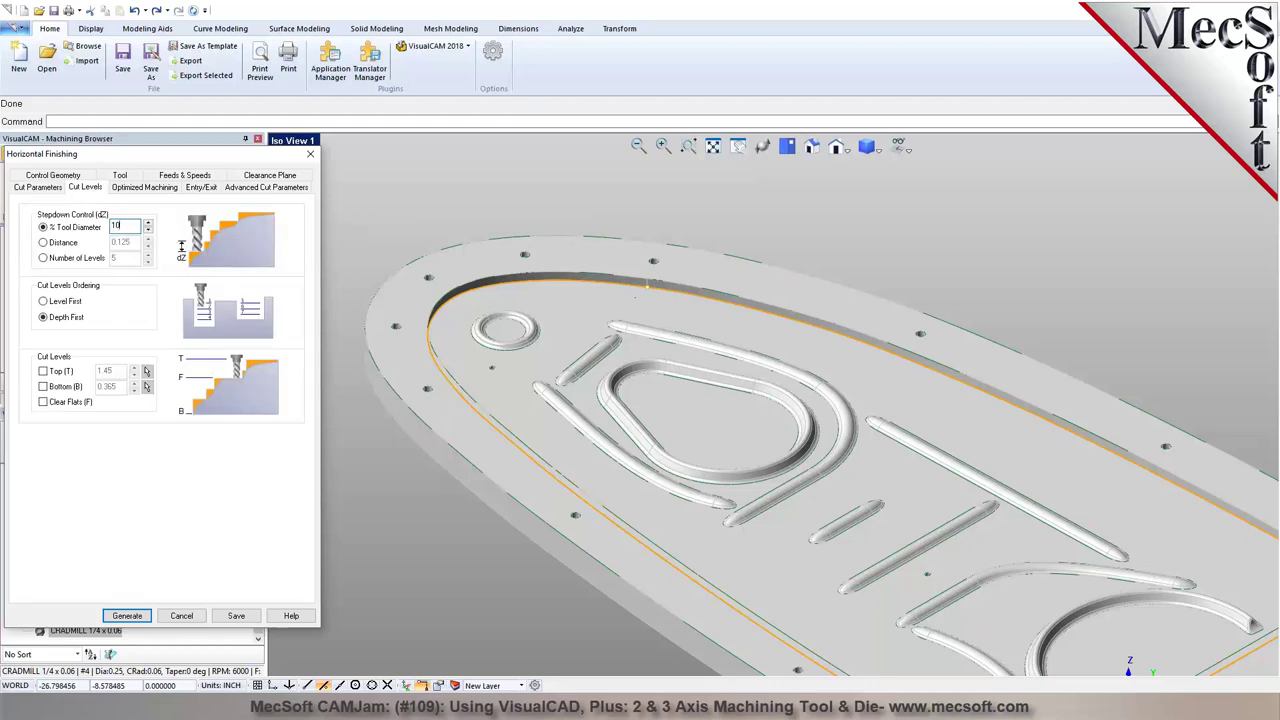
{"action": "left_click", "coordinate": [43, 401]}
{"action": "left_click", "coordinate": [143, 189]}
{"action": "left_click", "coordinate": [200, 188]}
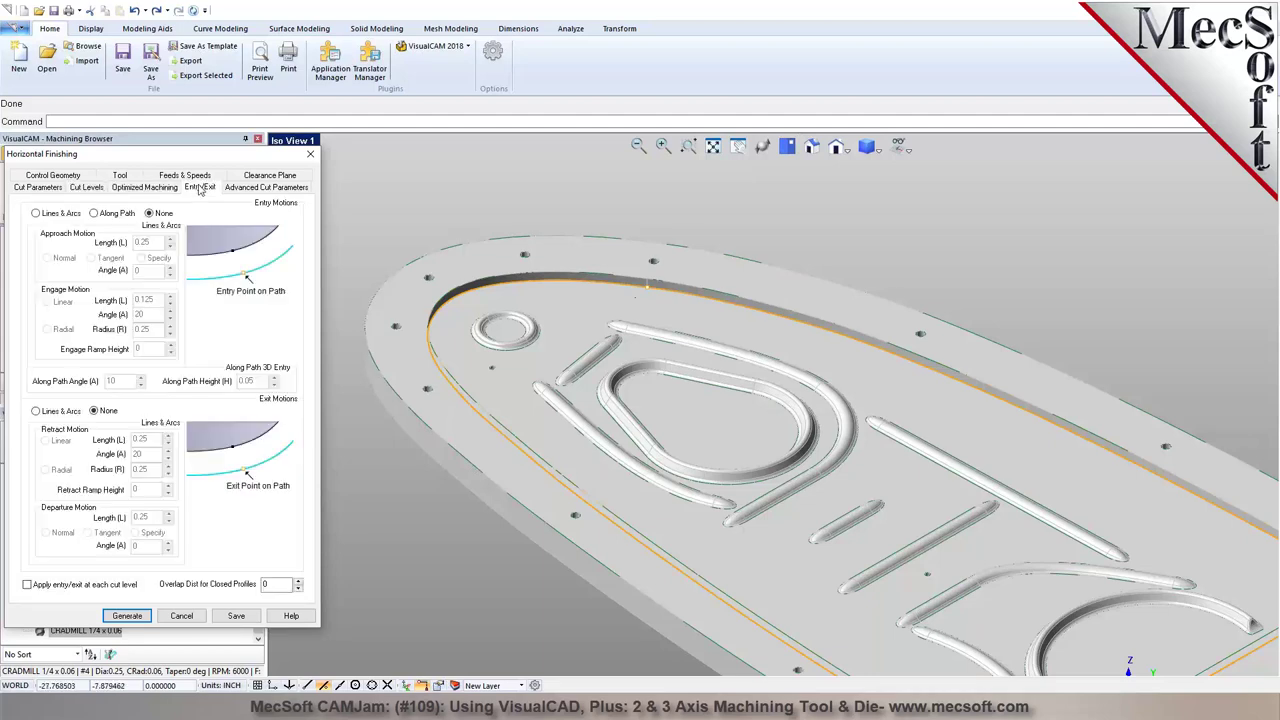
{"action": "left_click", "coordinate": [250, 189]}
{"action": "left_click", "coordinate": [127, 615]}
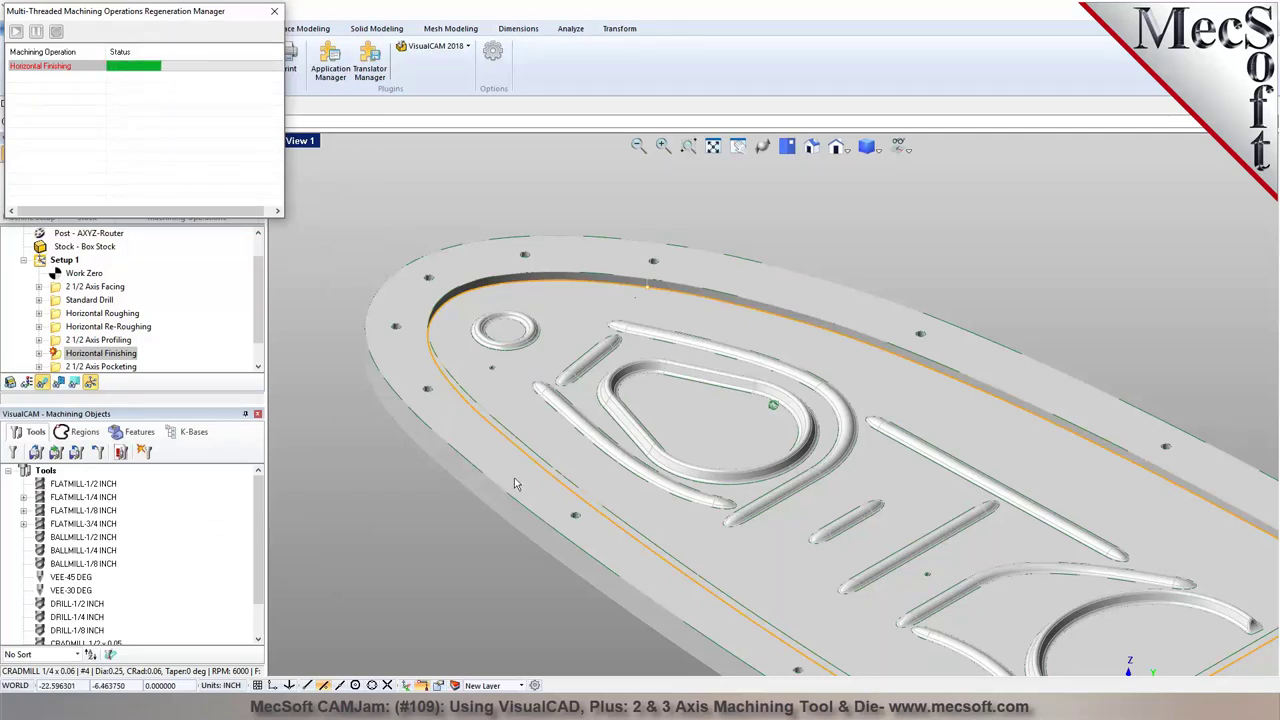
Simulate the Horizontal Finishing operation to its end
{"action": "scroll", "coordinate": [620, 418], "scroll_direction": "up", "scroll_amount": 3}
{"action": "scroll", "coordinate": [620, 418], "scroll_direction": "up", "scroll_amount": 2}
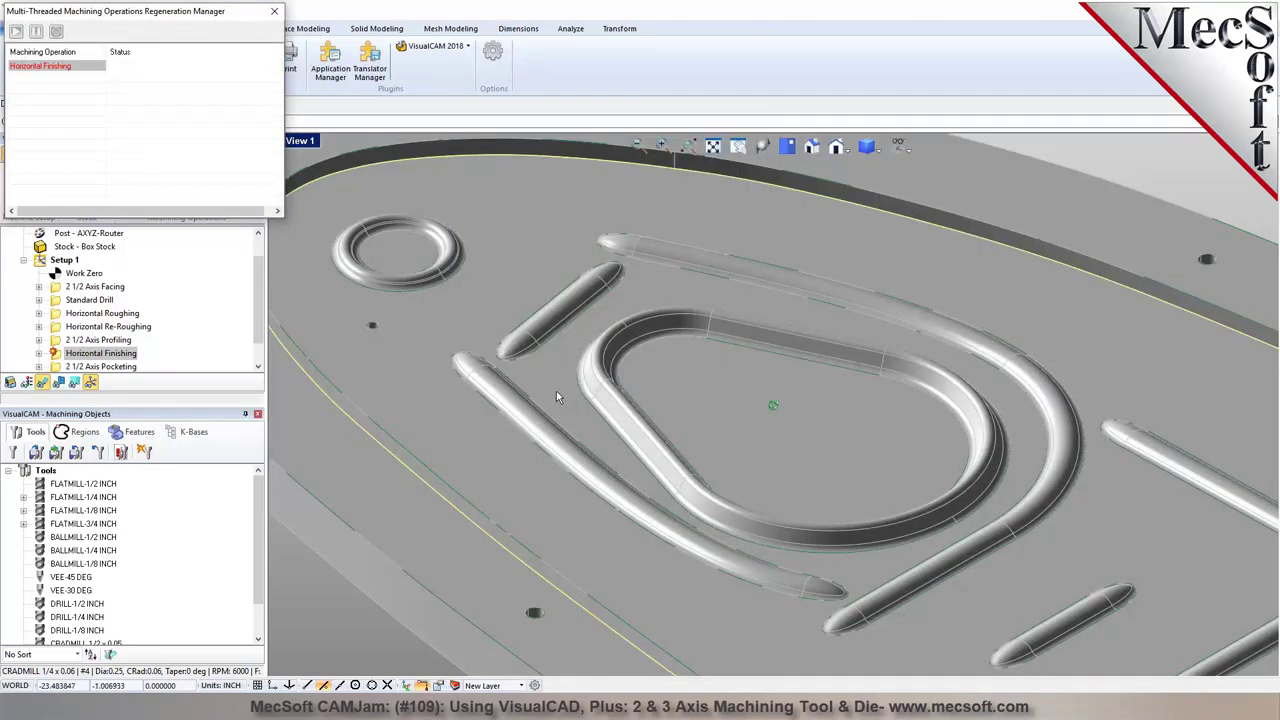
{"action": "scroll", "coordinate": [670, 417], "scroll_direction": "up", "scroll_amount": 4}
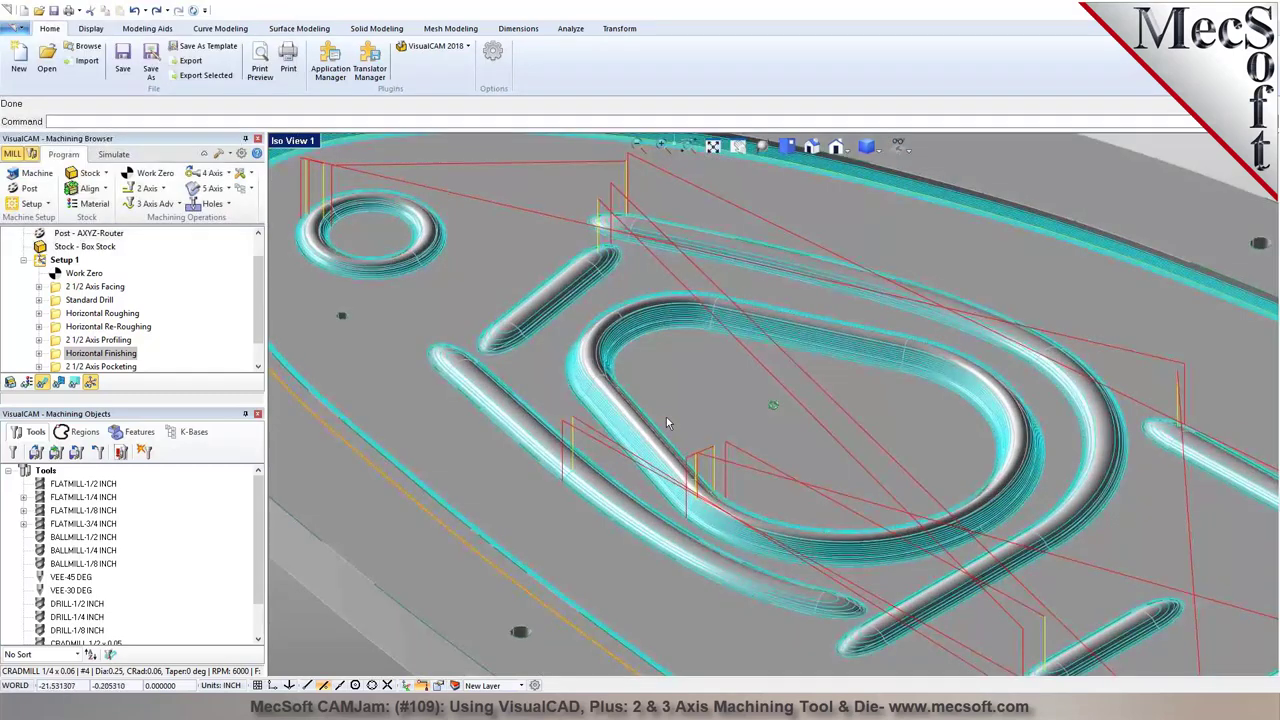
{"action": "scroll", "coordinate": [587, 420], "scroll_direction": "down", "scroll_amount": 4}
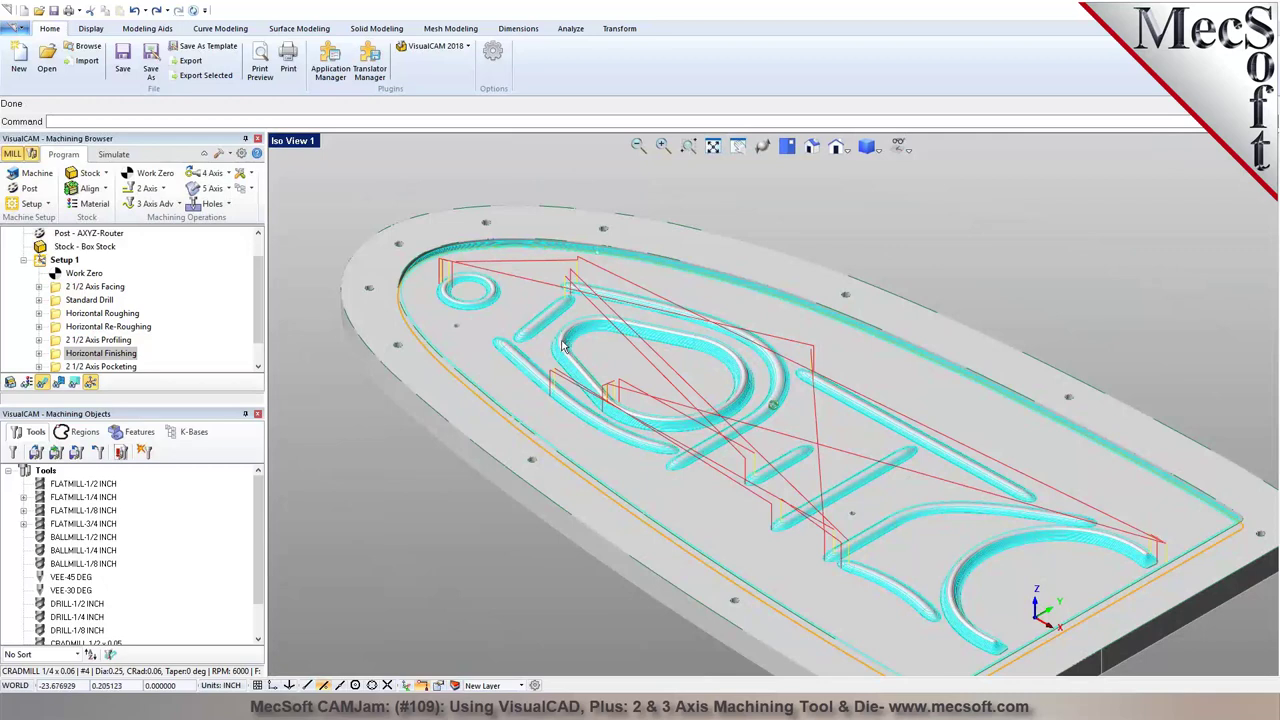
{"action": "left_click", "coordinate": [113, 155]}
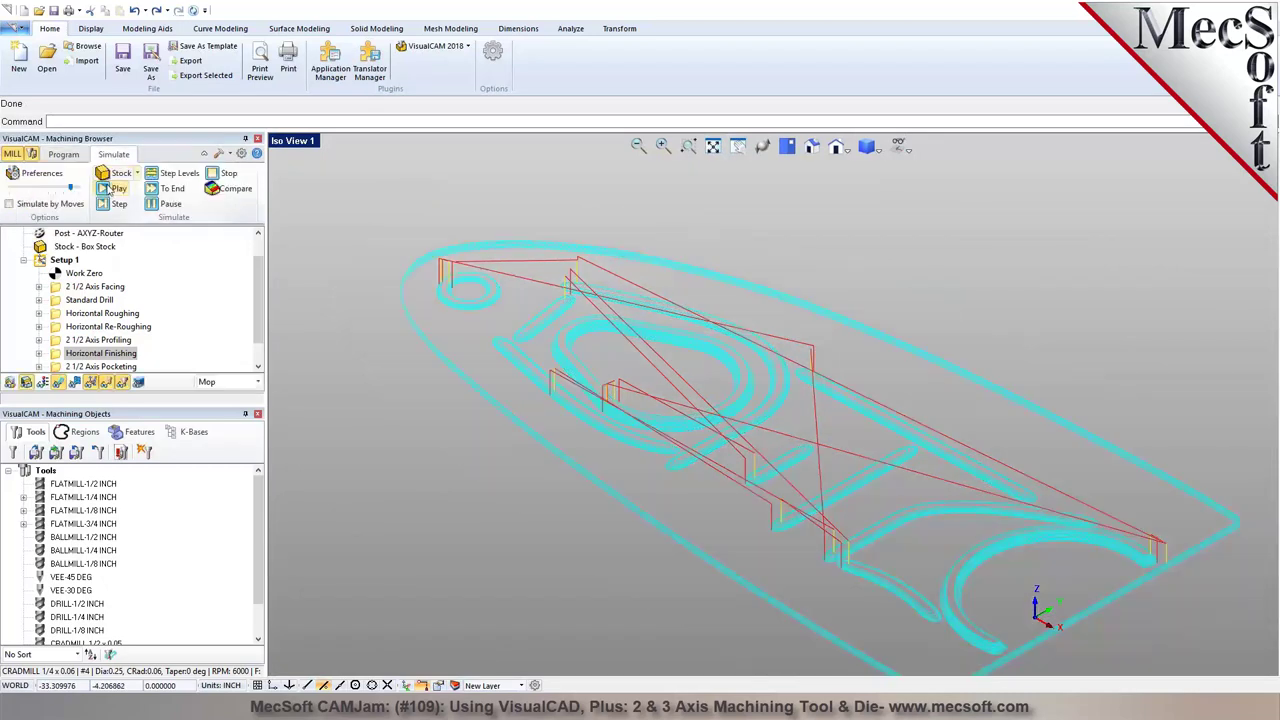
{"action": "left_click", "coordinate": [112, 189]}
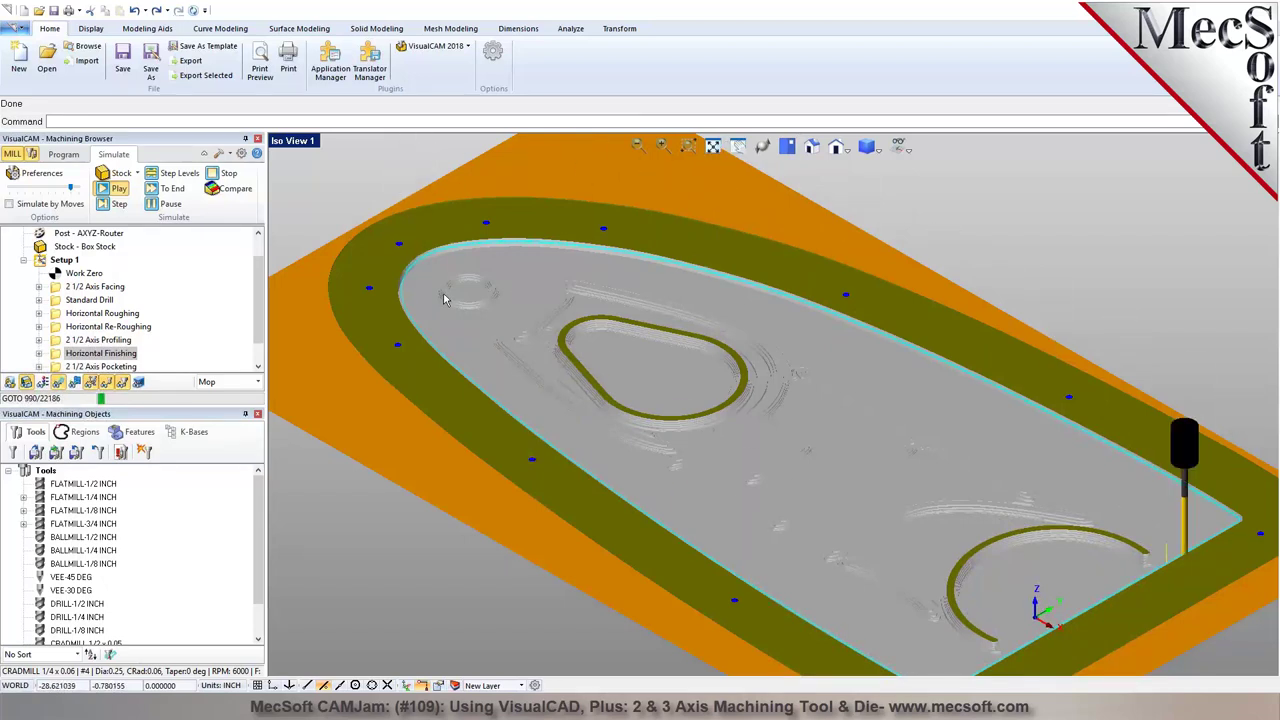
{"action": "left_click", "coordinate": [157, 190]}
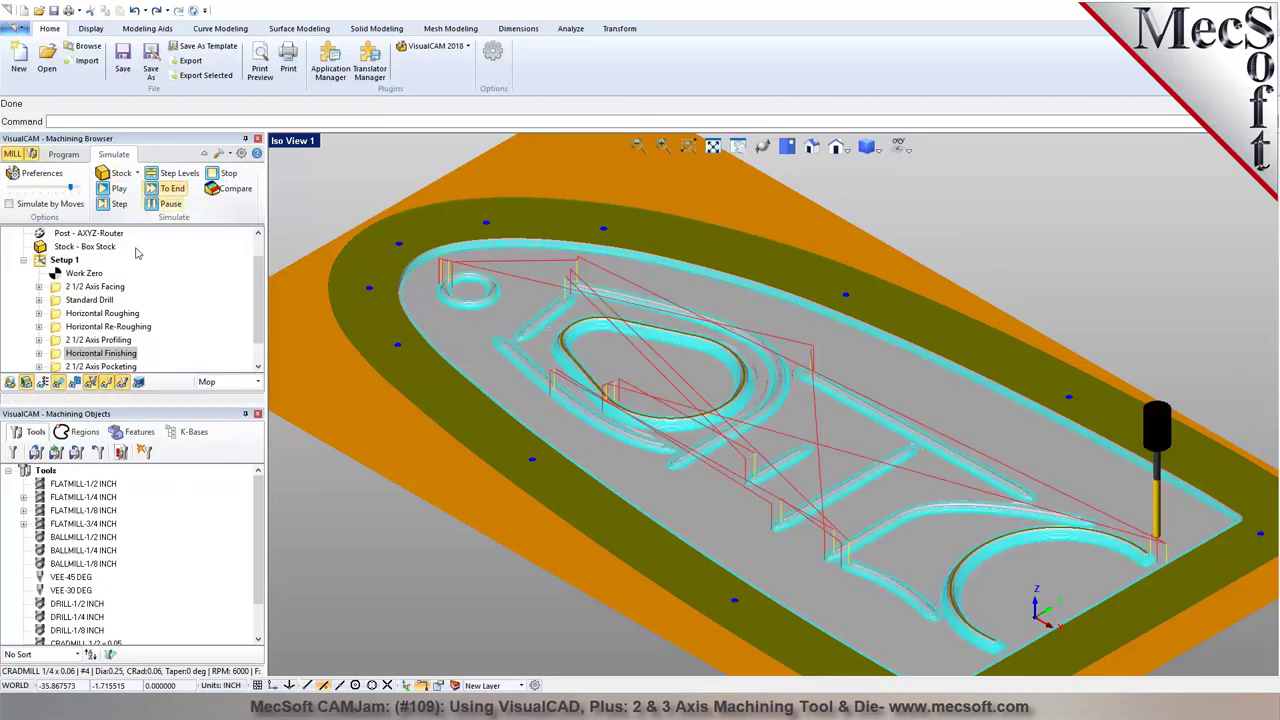
Hide the toolpath and examine the simulated grooves and rings in the large recess
{"action": "left_click", "coordinate": [58, 383]}
{"action": "scroll", "coordinate": [629, 396], "scroll_direction": "up", "scroll_amount": 5}
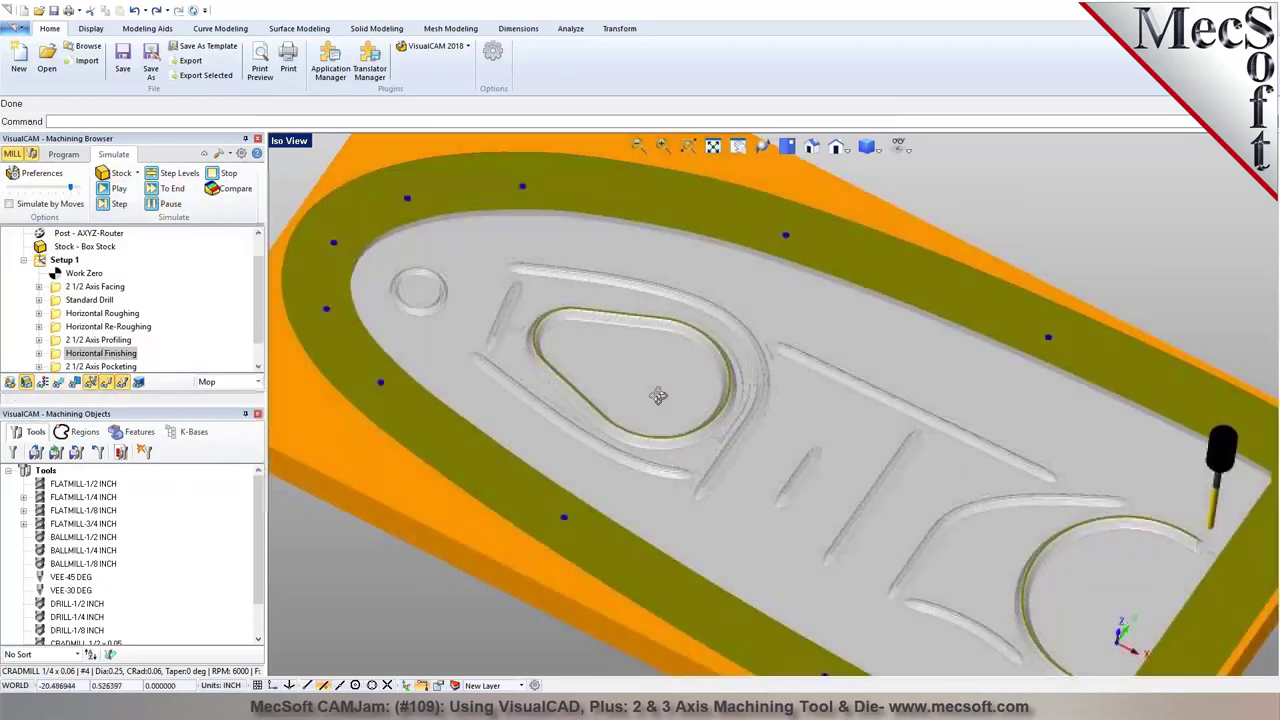
{"action": "scroll", "coordinate": [629, 396], "scroll_direction": "down", "scroll_amount": 5}
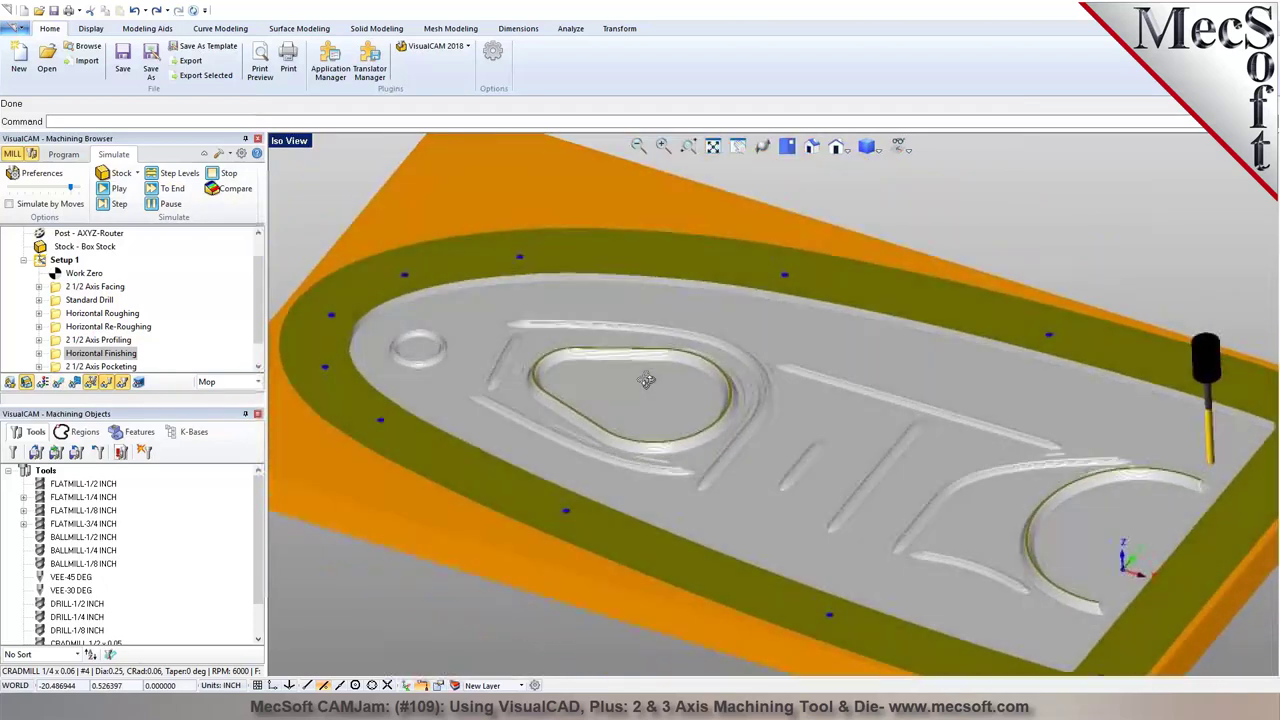
{"action": "scroll", "coordinate": [651, 371], "scroll_direction": "up", "scroll_amount": 5}
{"action": "scroll", "coordinate": [646, 378], "scroll_direction": "down", "scroll_amount": 5}
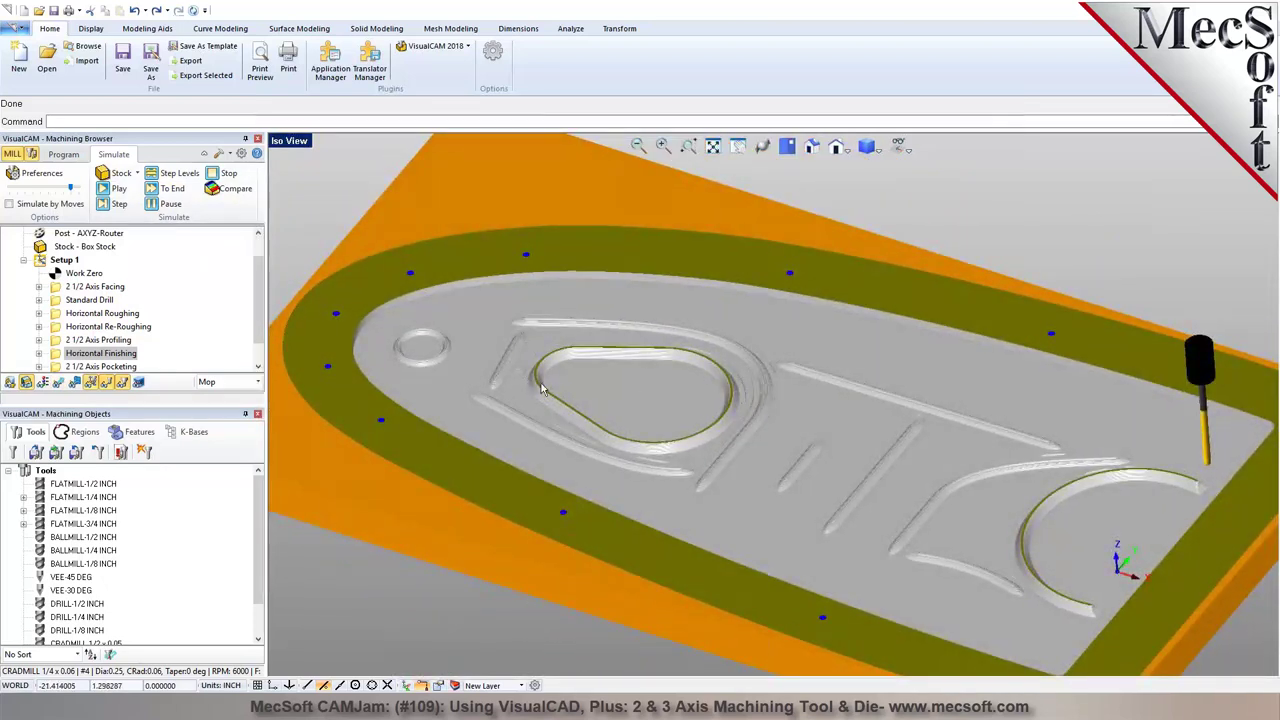
{"action": "scroll", "coordinate": [400, 300], "scroll_direction": "up", "scroll_amount": 6}
Start a 3D Offset Pocketing operation bounded by the short straight feature's edge beside the teardrop ring, using CRADMILL 1/4 x 0.06
{"action": "left_click", "coordinate": [63, 154]}
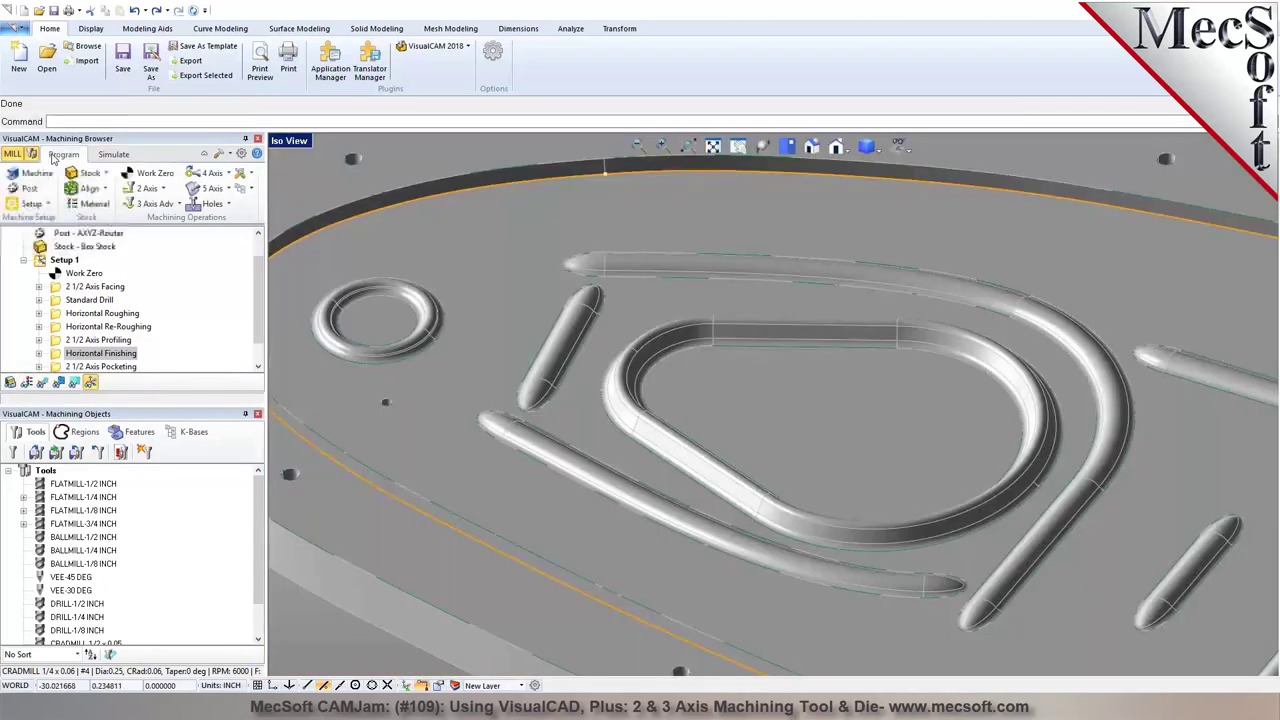
{"action": "scroll", "coordinate": [566, 408], "scroll_direction": "up", "scroll_amount": 4}
{"action": "left_click", "coordinate": [567, 408]}
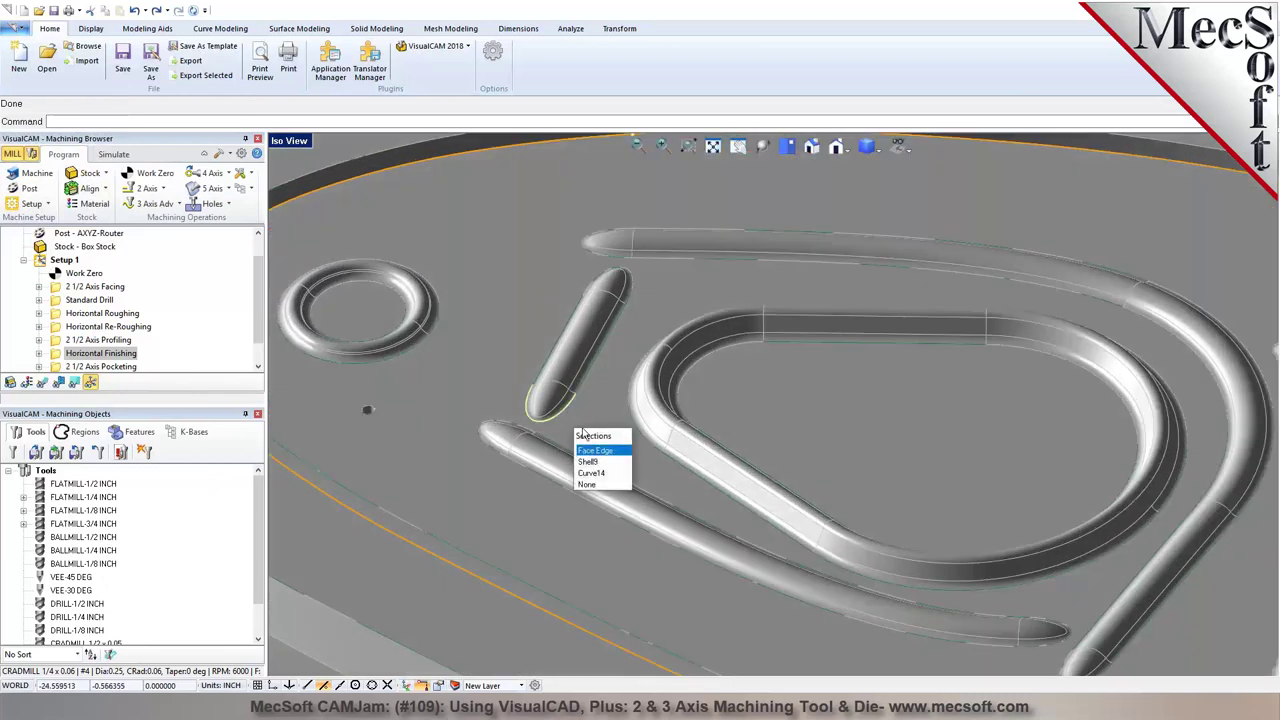
{"action": "left_click", "coordinate": [595, 444]}
{"action": "left_click", "coordinate": [155, 203]}
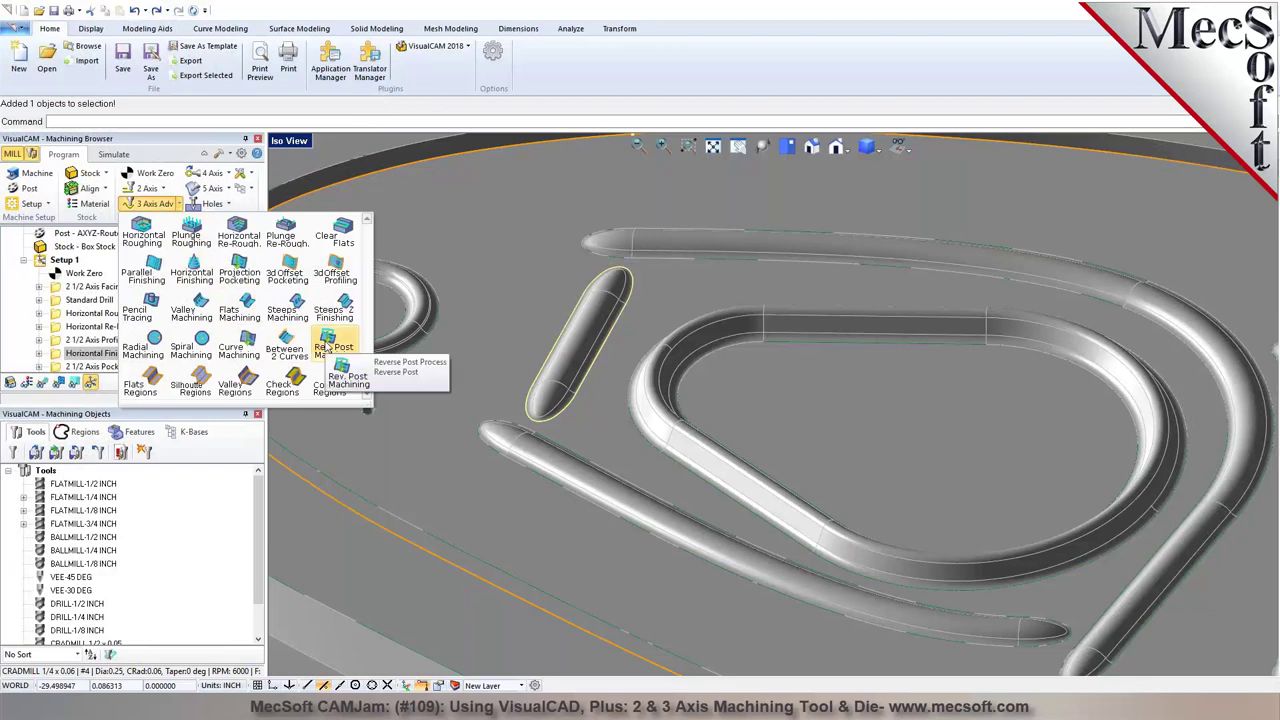
{"action": "left_click", "coordinate": [280, 285]}
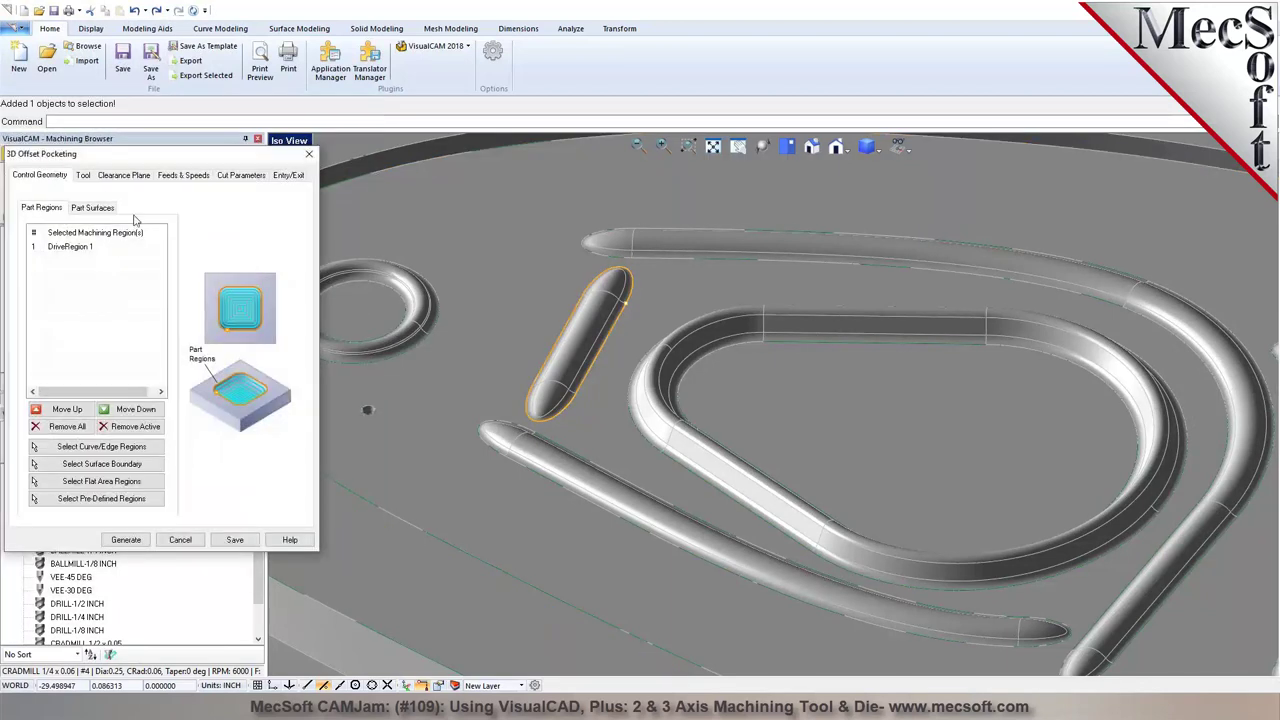
{"action": "left_click", "coordinate": [88, 182]}
{"action": "mouse_move", "coordinate": [112, 379]}
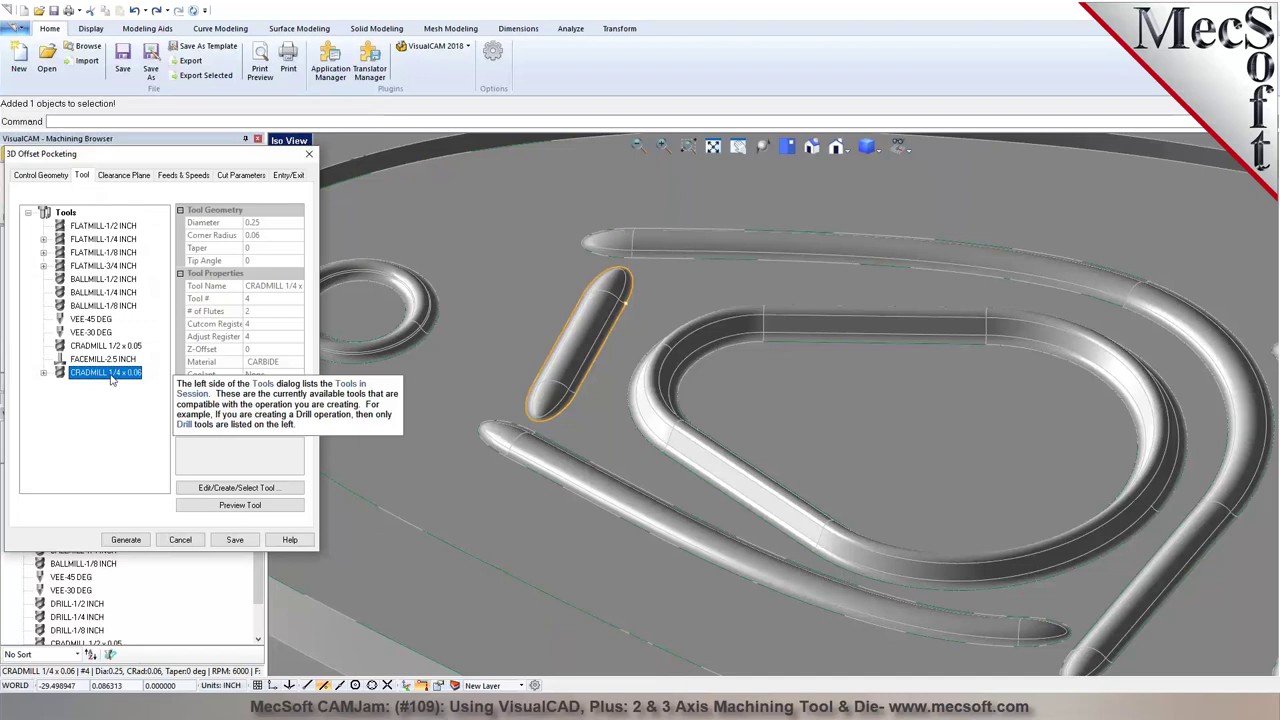
Set the 3D Offset Pocketing stepover to 10% of tool diameter and generate the toolpath
{"action": "left_click", "coordinate": [241, 176]}
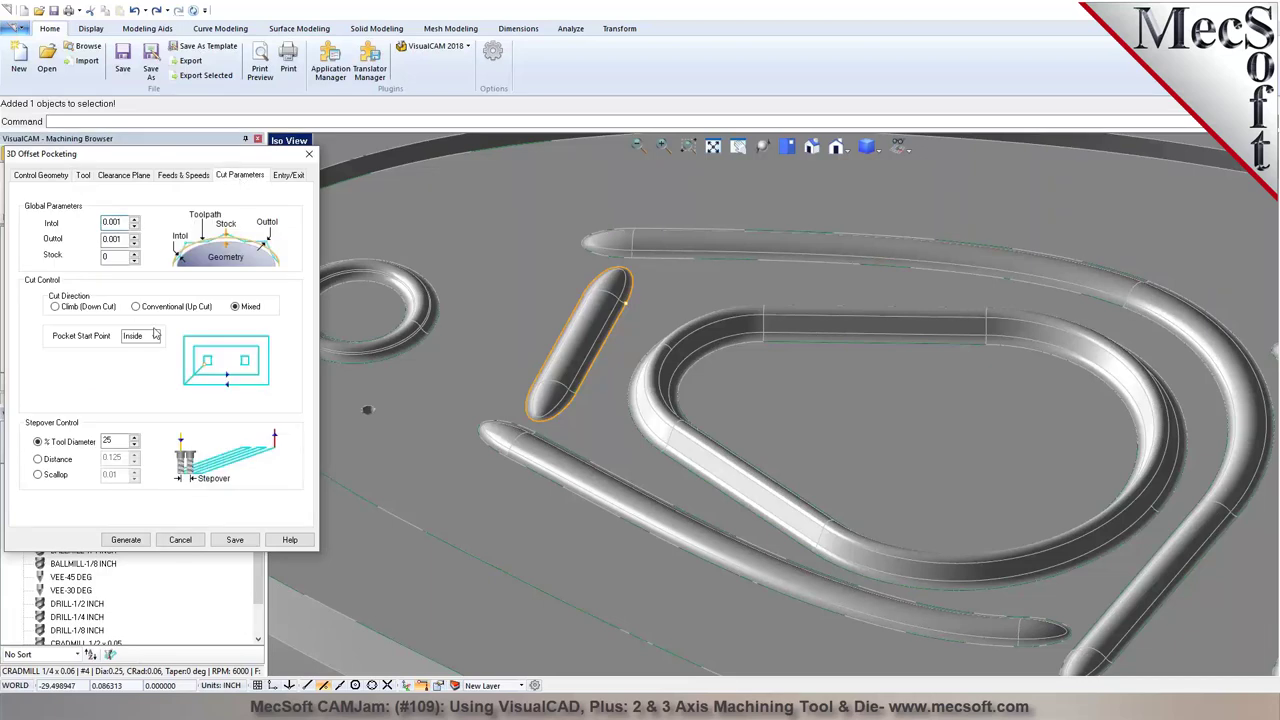
{"action": "left_click_drag", "start_coordinate": [112, 440], "coordinate": [93, 446]}
{"action": "type", "text": "10"}
{"action": "left_click", "coordinate": [126, 540]}
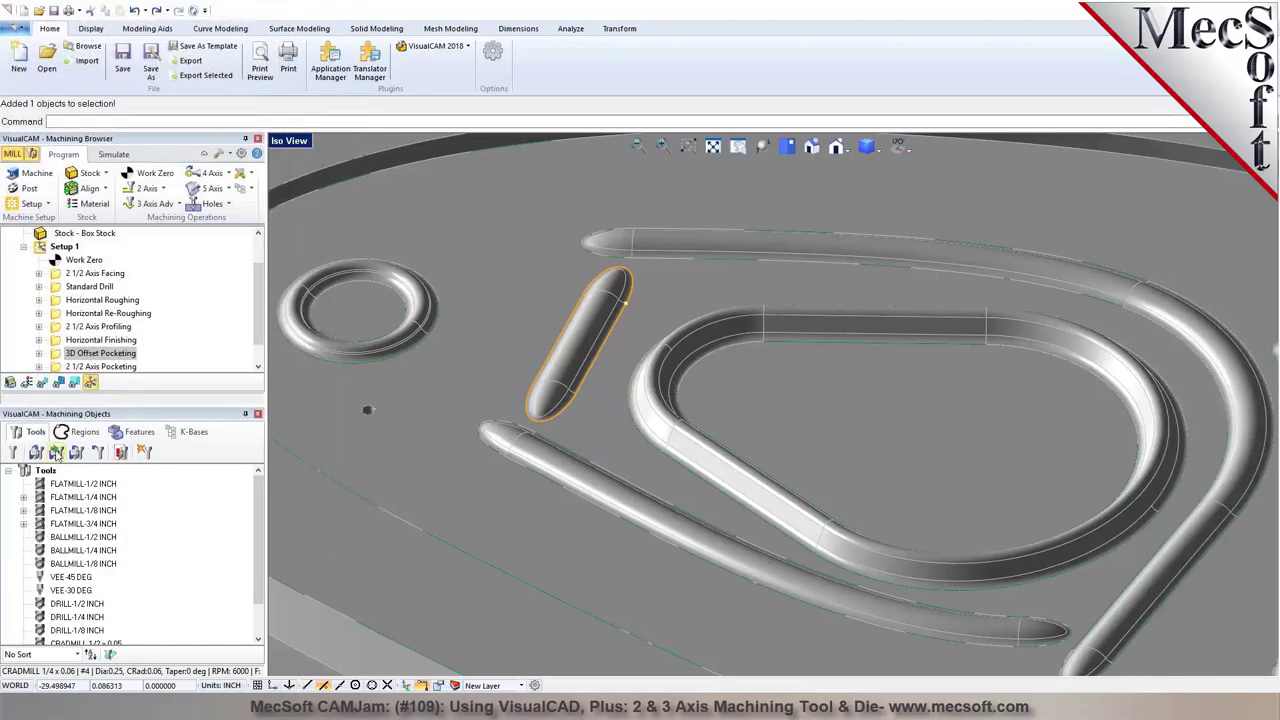
Simulate the 3D Offset Pocketing toolpath on the short straight feature
{"action": "left_click", "coordinate": [113, 154]}
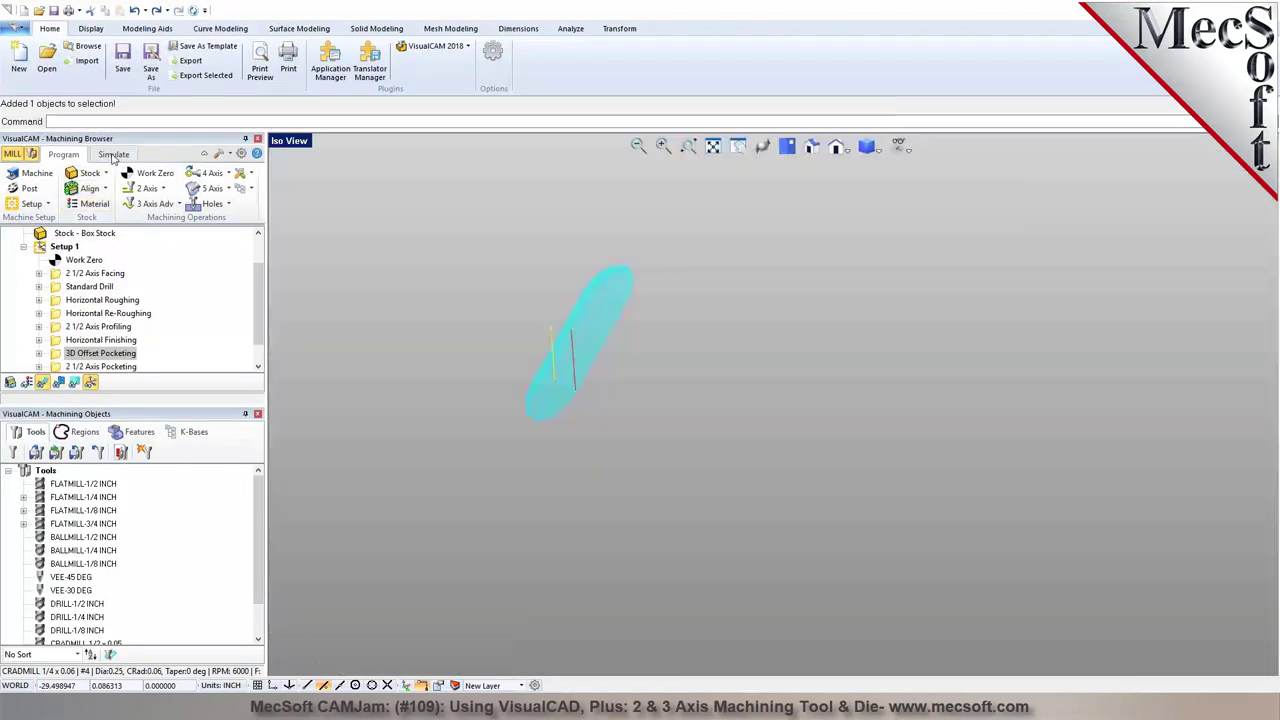
{"action": "left_click", "coordinate": [112, 190]}
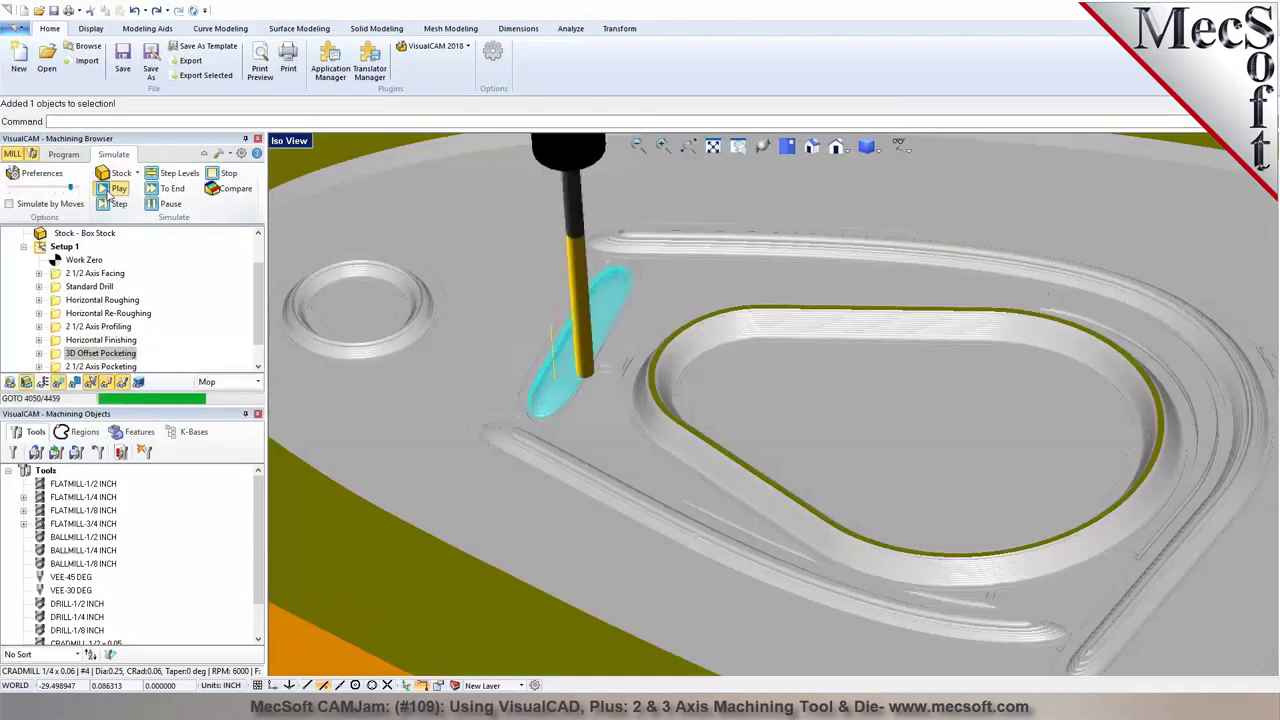
{"action": "scroll", "coordinate": [382, 266], "scroll_direction": "down", "scroll_amount": 3}
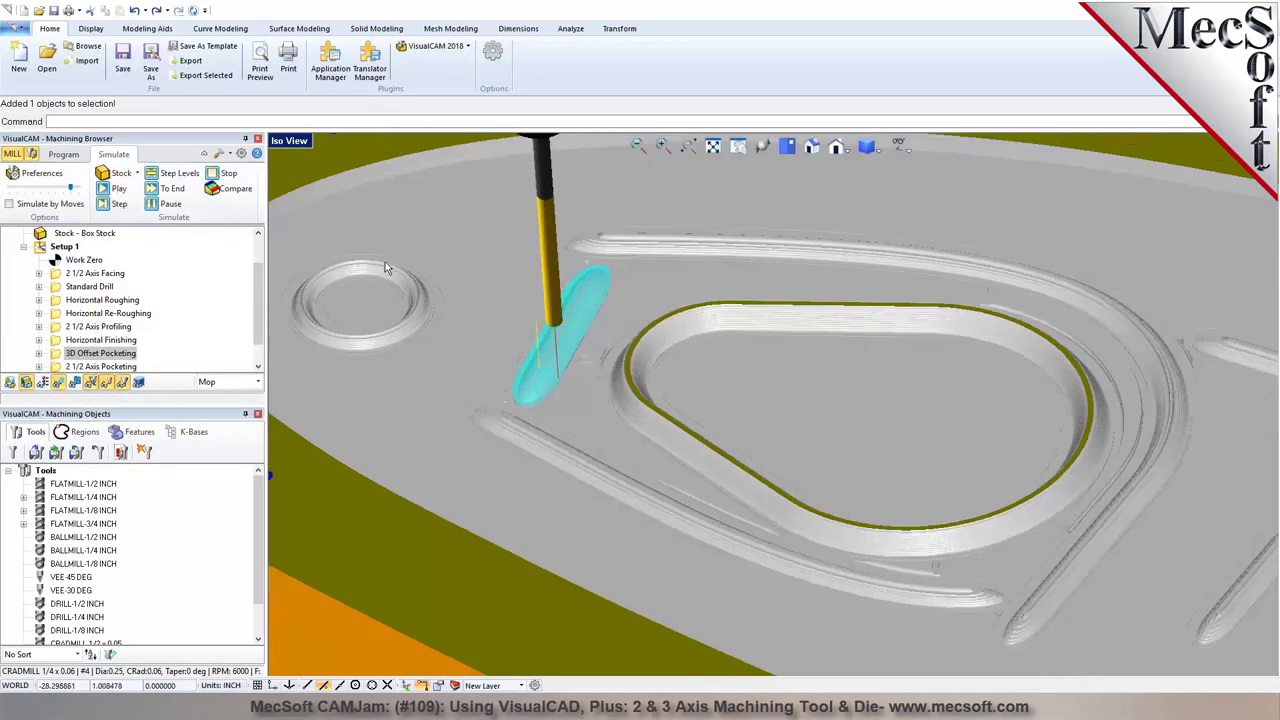
Leave the simulation and duplicate the 3D Offset Pocketing operation within Setup 1
{"action": "left_click", "coordinate": [63, 154]}
{"action": "left_click", "coordinate": [58, 356]}
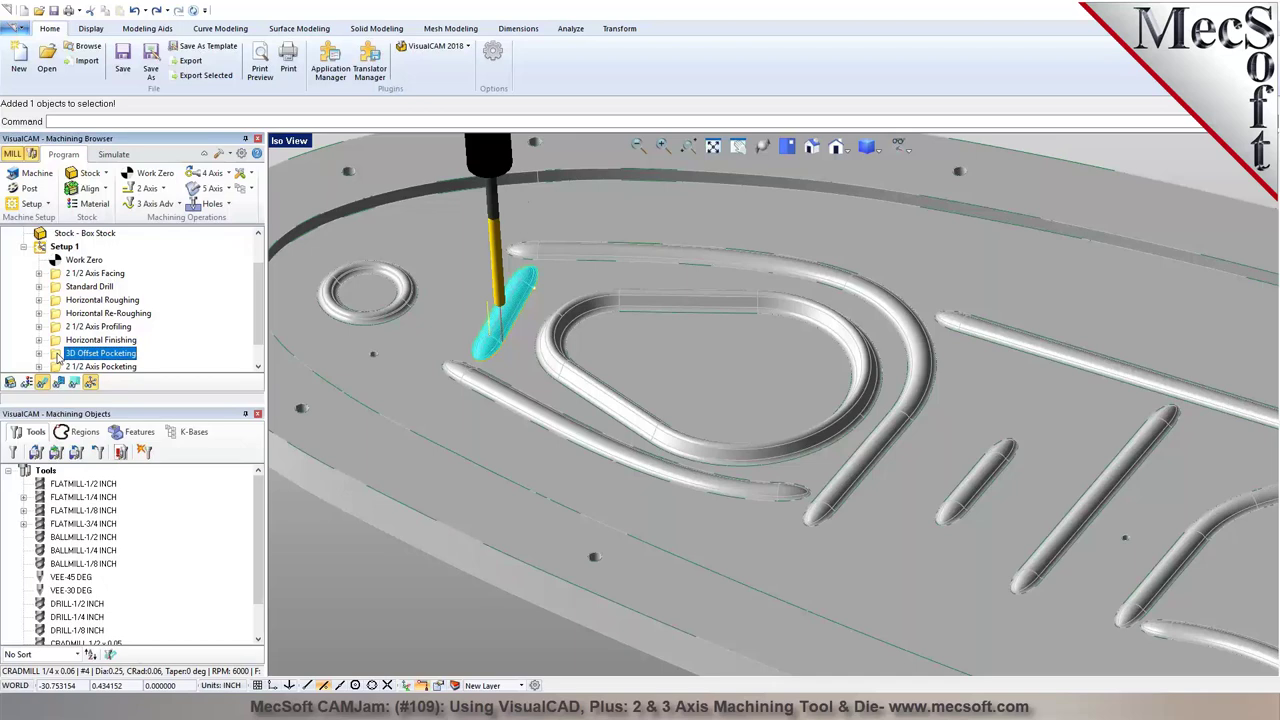
{"action": "left_click_drag", "start_coordinate": [58, 357], "coordinate": [68, 363], "text": "ctrl"}
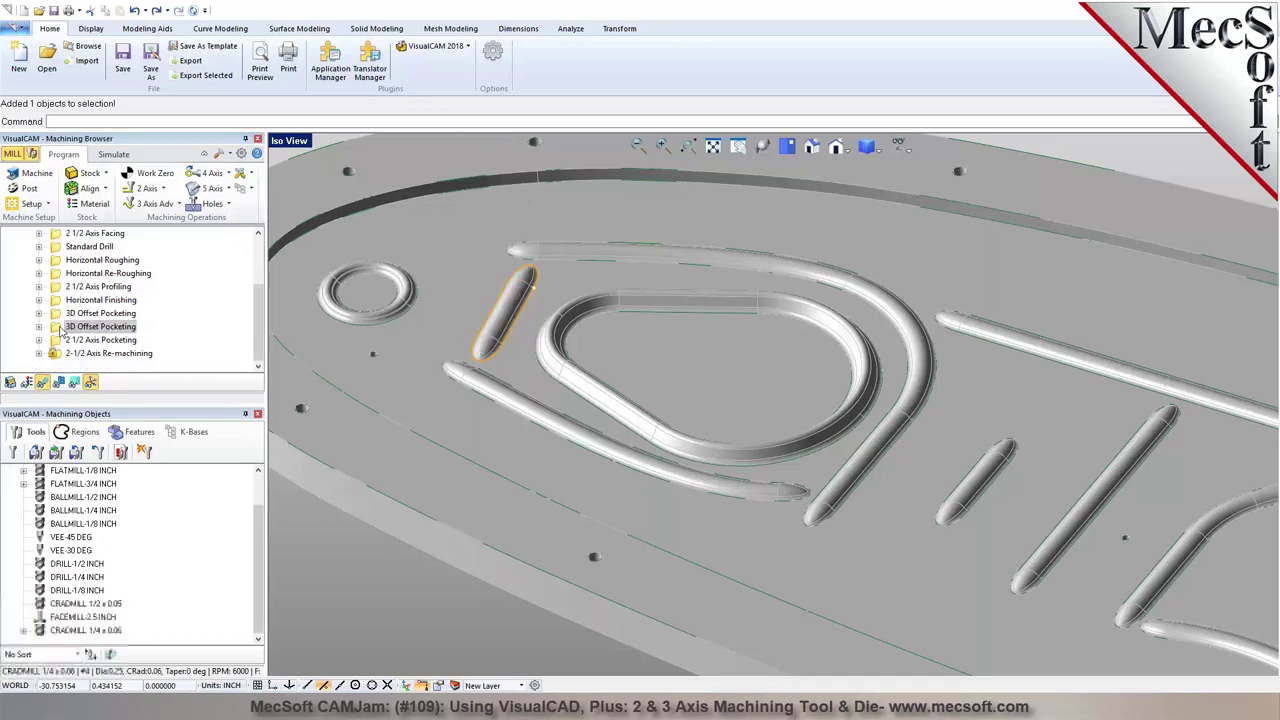
Redefine the copied 3D Offset Pocketing operation's part regions as the outer and inner edges of the teardrop-shaped ring
{"action": "double_click", "coordinate": [85, 326]}
{"action": "left_click", "coordinate": [118, 449]}
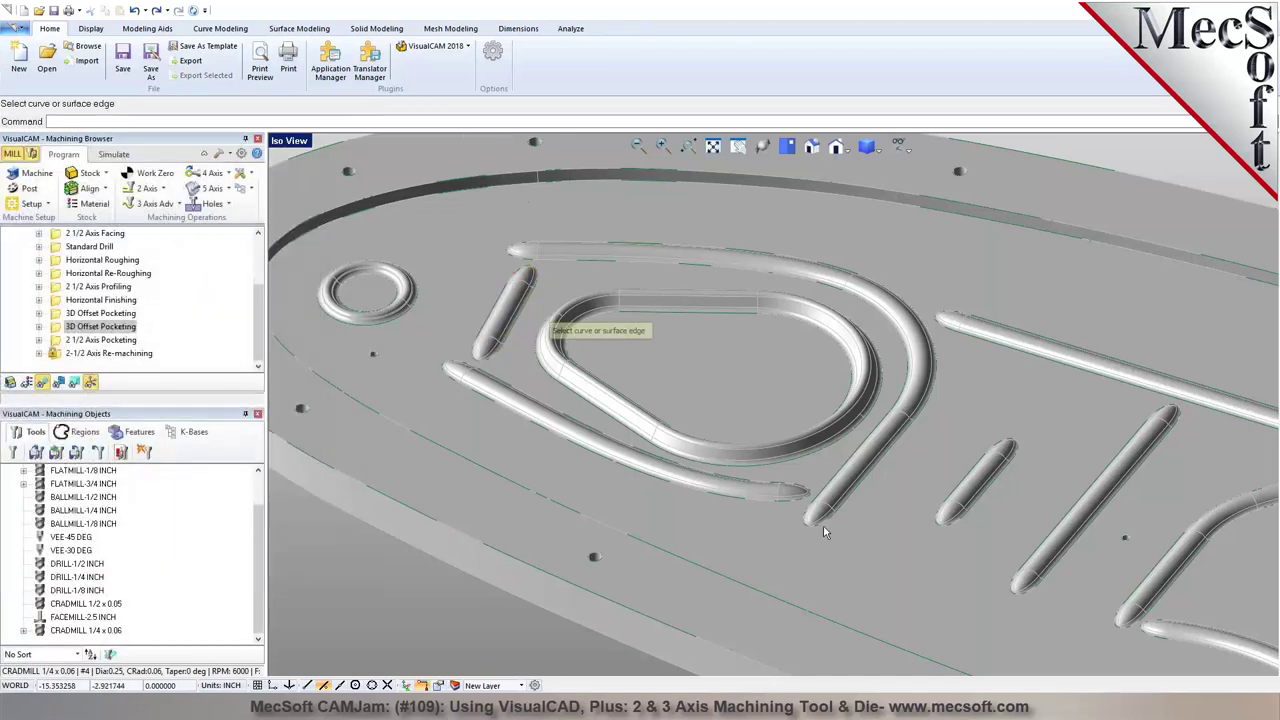
{"action": "right_click_drag", "start_coordinate": [864, 514], "coordinate": [606, 407]}
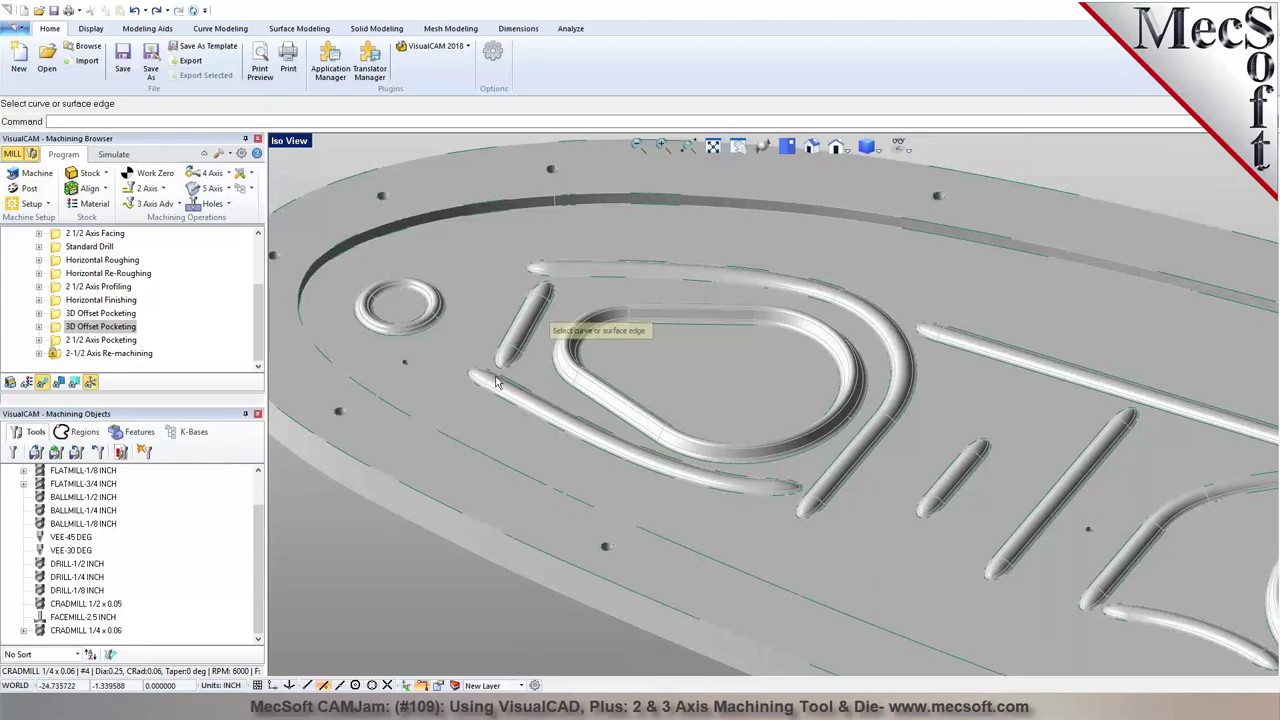
{"action": "left_click", "coordinate": [587, 399]}
{"action": "left_click", "coordinate": [610, 440]}
{"action": "right_click", "coordinate": [703, 330]}
{"action": "left_click", "coordinate": [735, 388]}
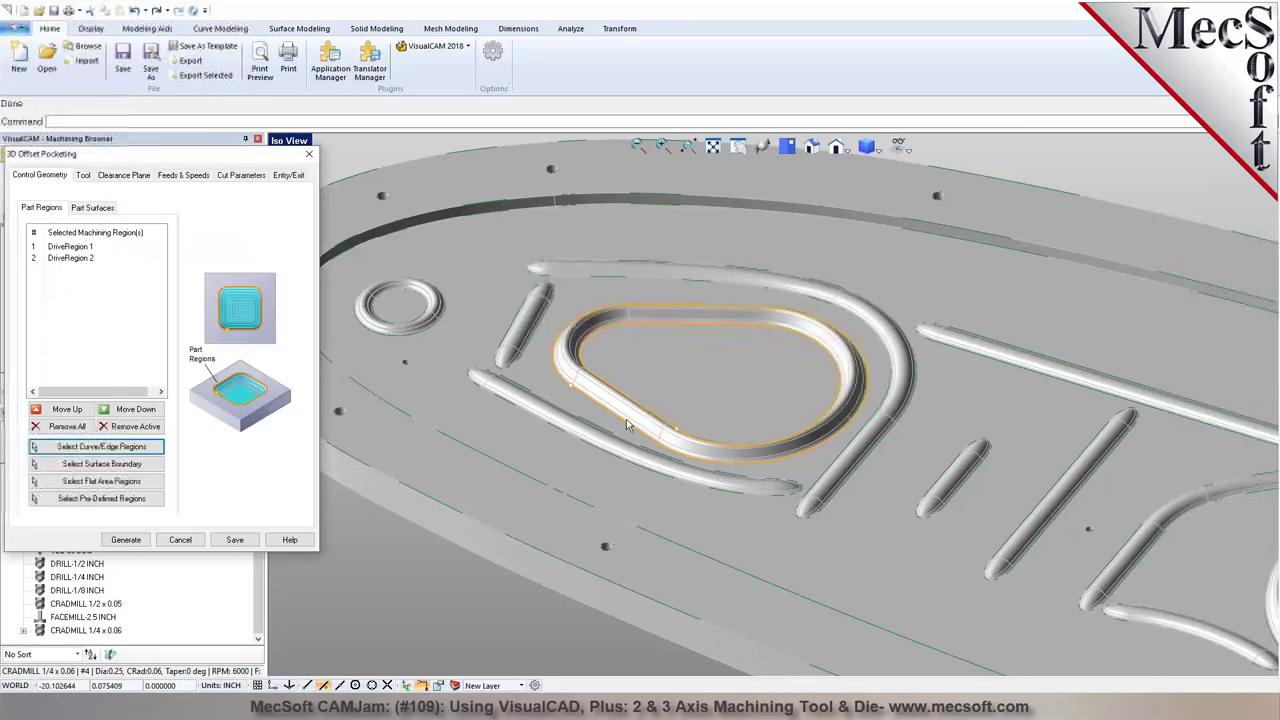
Generate the copied 3D Offset Pocketing toolpath for the teardrop-shaped ring
{"action": "left_click", "coordinate": [126, 539]}
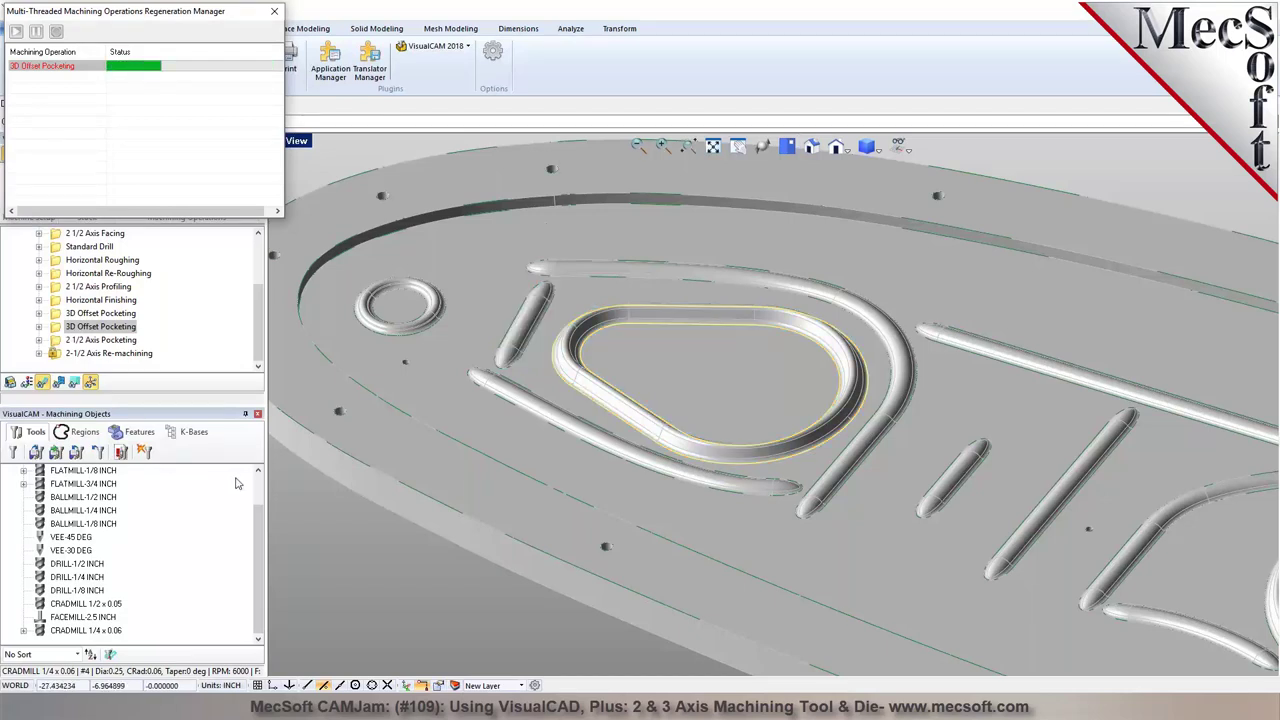
Create a curve machining region from the outer edge of the teardrop-shaped ring
{"action": "left_click", "coordinate": [82, 431]}
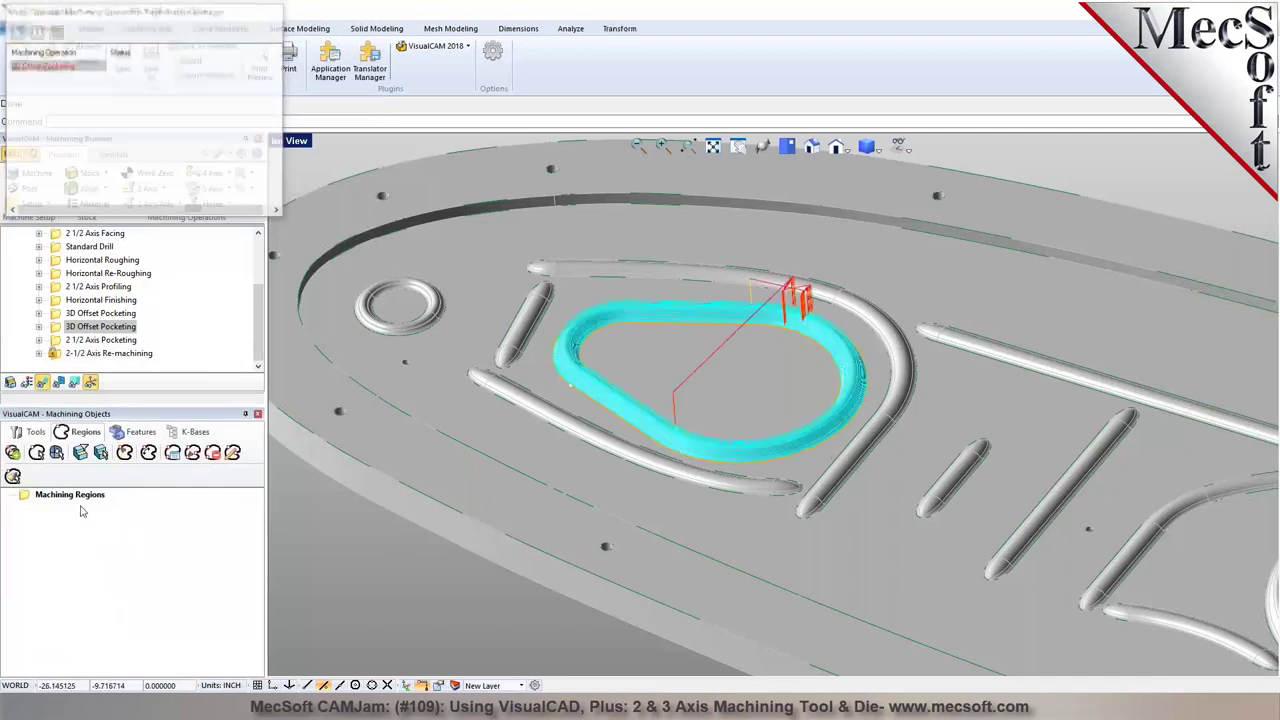
{"action": "scroll", "coordinate": [587, 346], "scroll_direction": "up", "scroll_amount": 2}
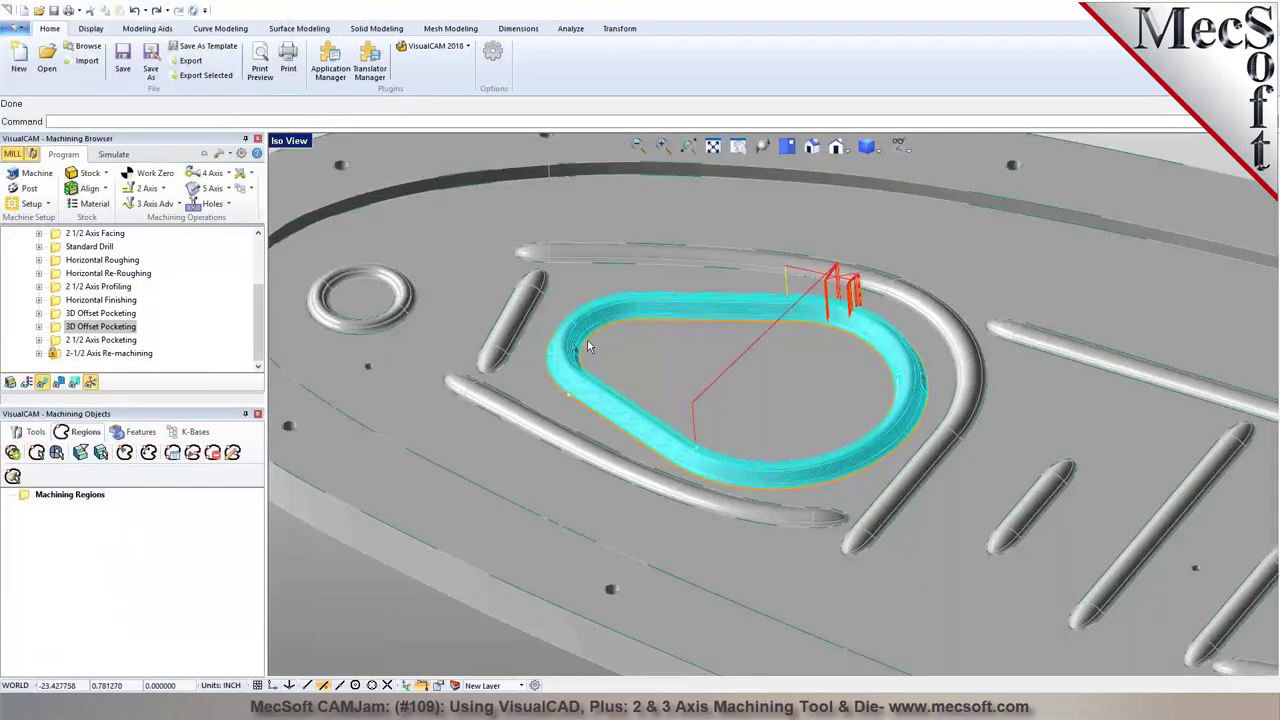
{"action": "scroll", "coordinate": [587, 346], "scroll_direction": "up", "scroll_amount": 2}
{"action": "left_click", "coordinate": [36, 452]}
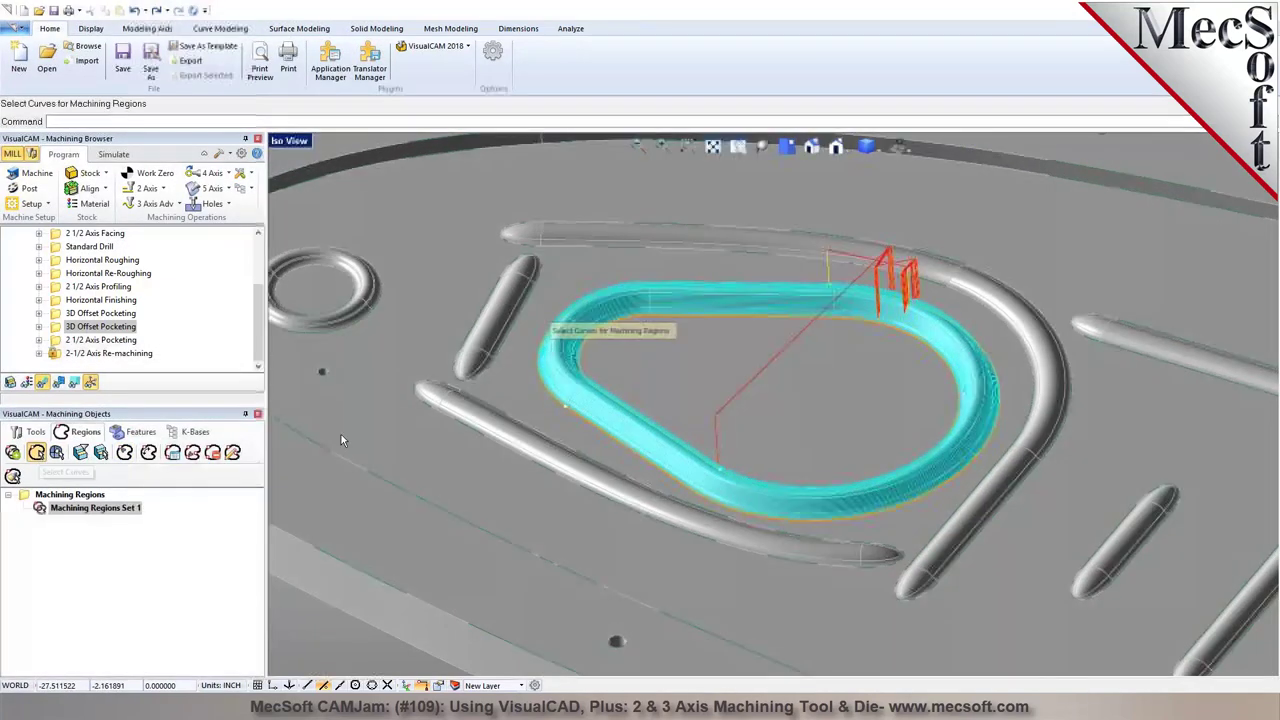
{"action": "left_click", "coordinate": [560, 405]}
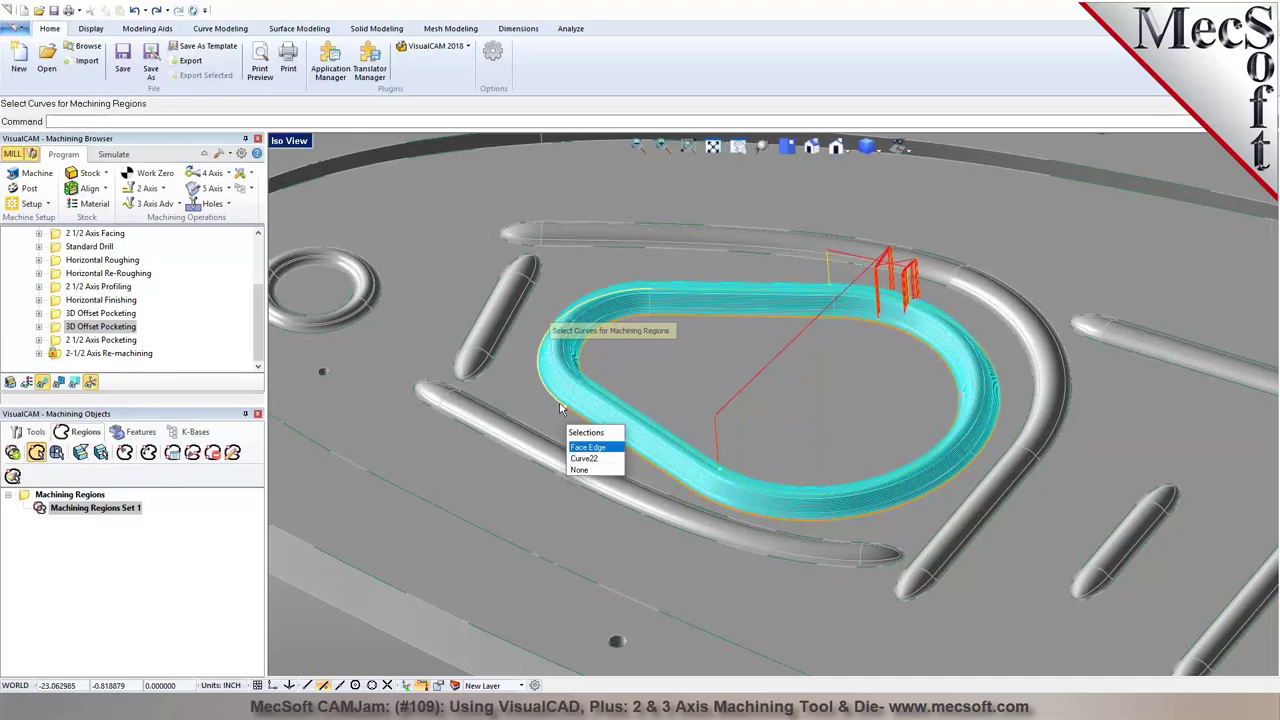
{"action": "left_click", "coordinate": [575, 447]}
{"action": "right_click", "coordinate": [576, 455]}
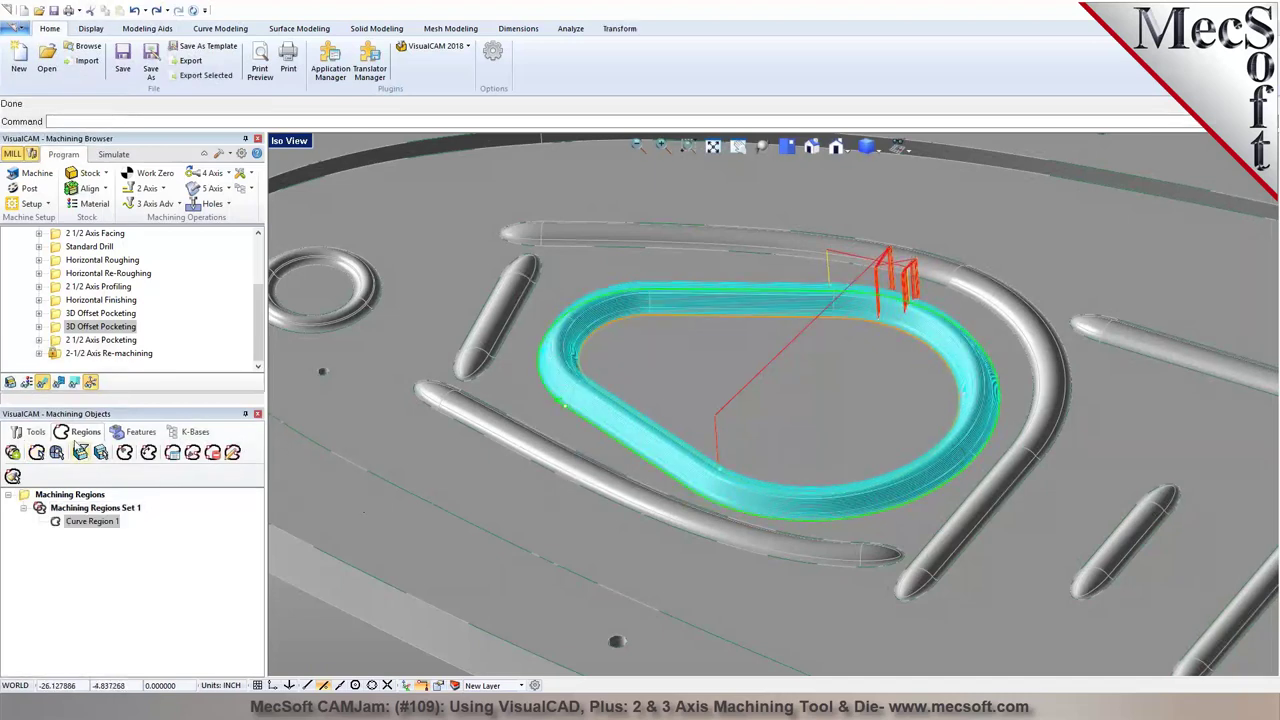
Add a second curve machining region from the ring's inner edge to the same region set
{"action": "scroll", "coordinate": [124, 291], "scroll_direction": "up", "scroll_amount": 2}
{"action": "left_click", "coordinate": [303, 642]}
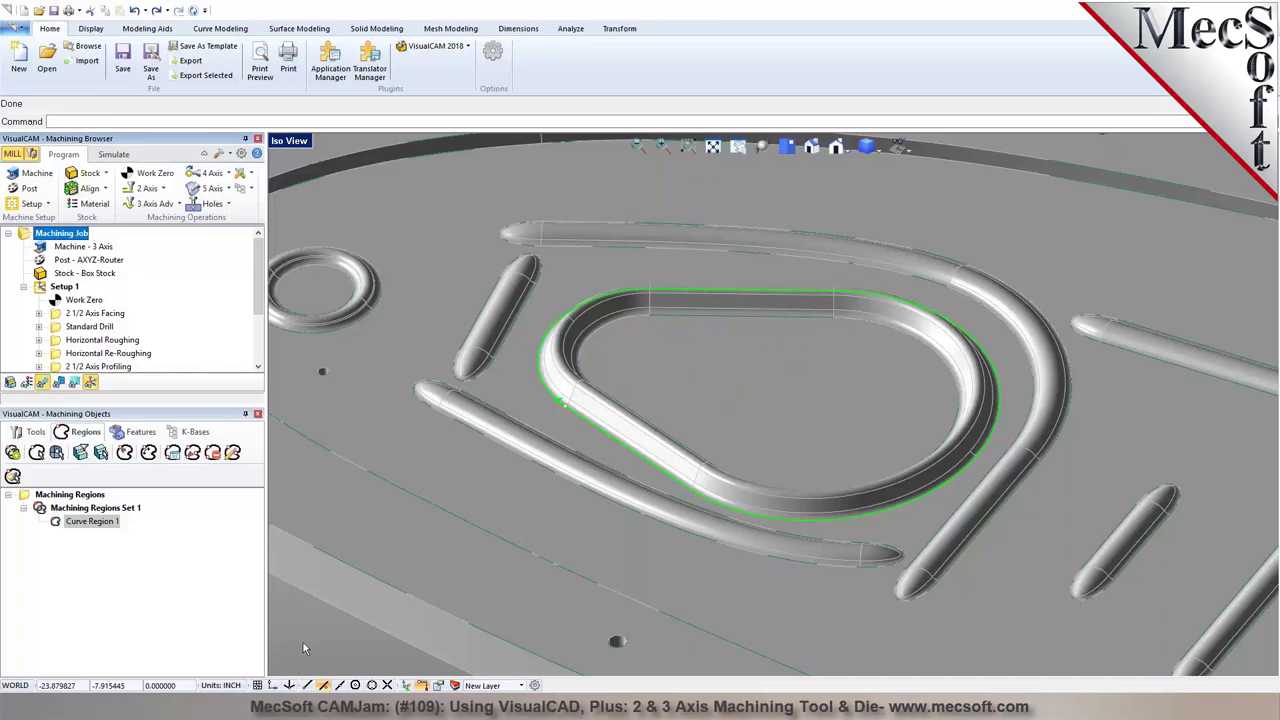
{"action": "left_click", "coordinate": [36, 452]}
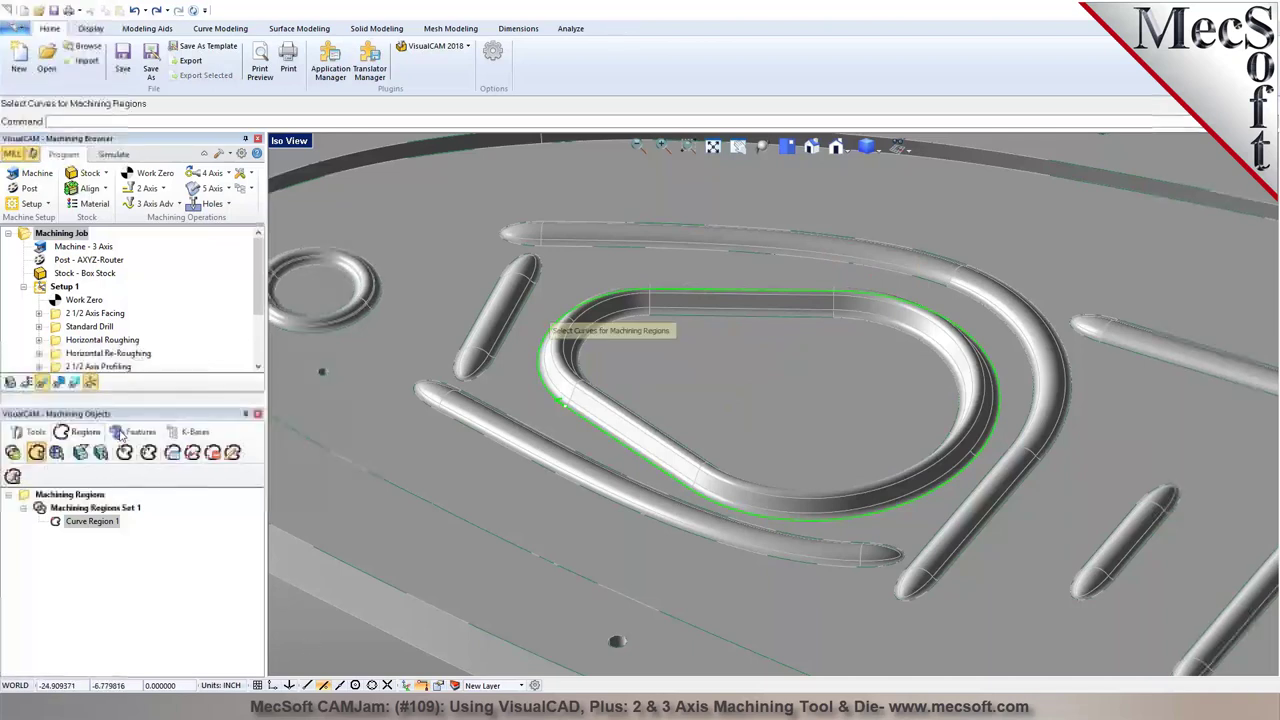
{"action": "left_click", "coordinate": [679, 316]}
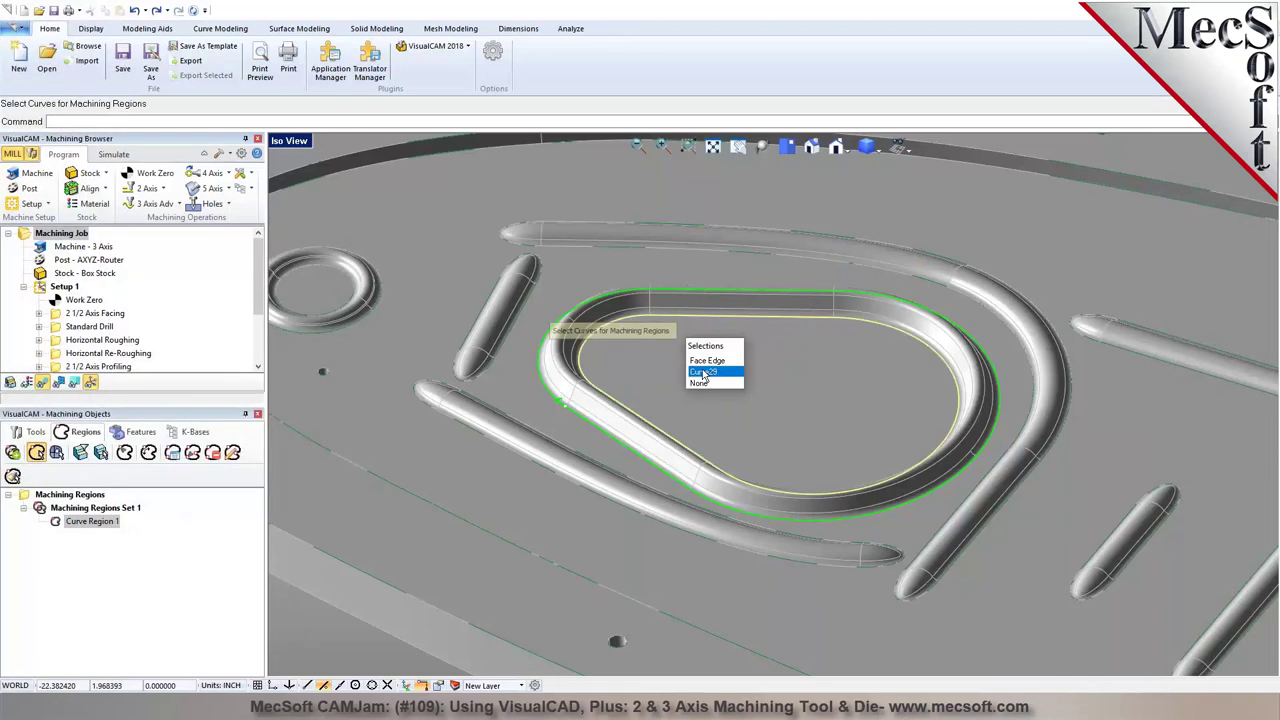
{"action": "left_click", "coordinate": [703, 370]}
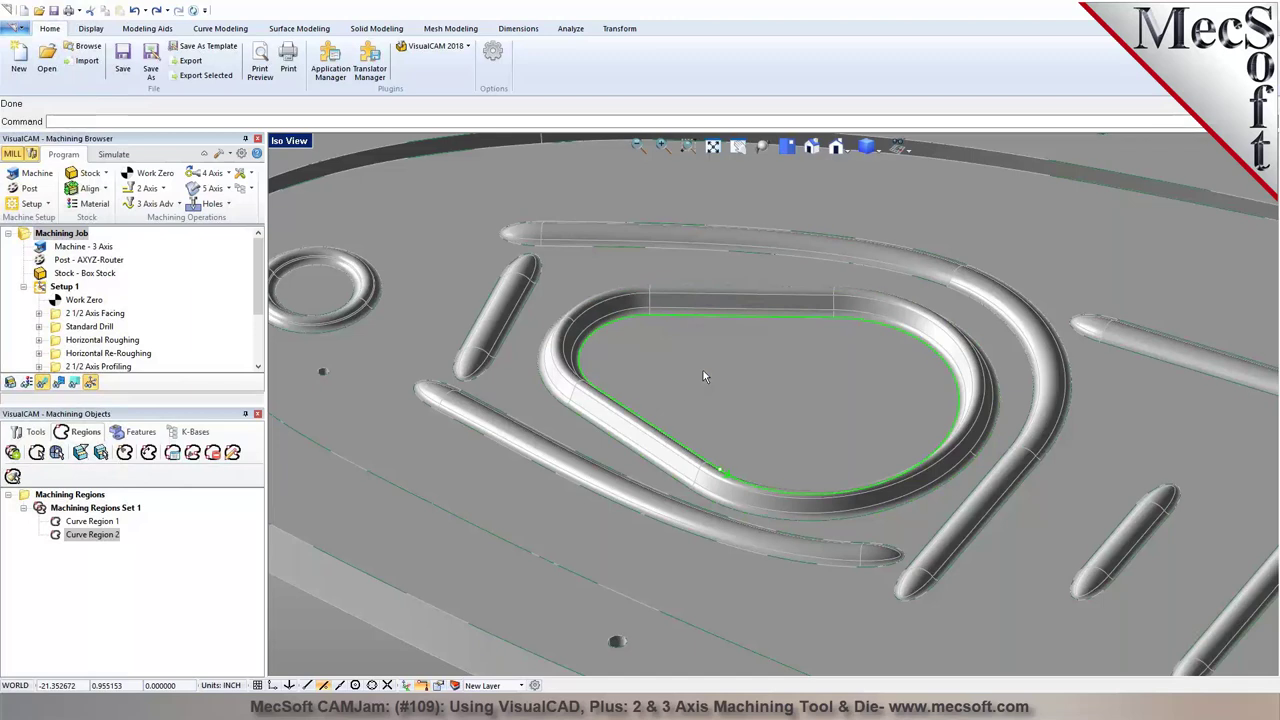
Move the outer curve region's start point to the lower corner of the straight side, beside the inner region's start point
{"action": "left_click", "coordinate": [100, 522]}
{"action": "left_click", "coordinate": [114, 509]}
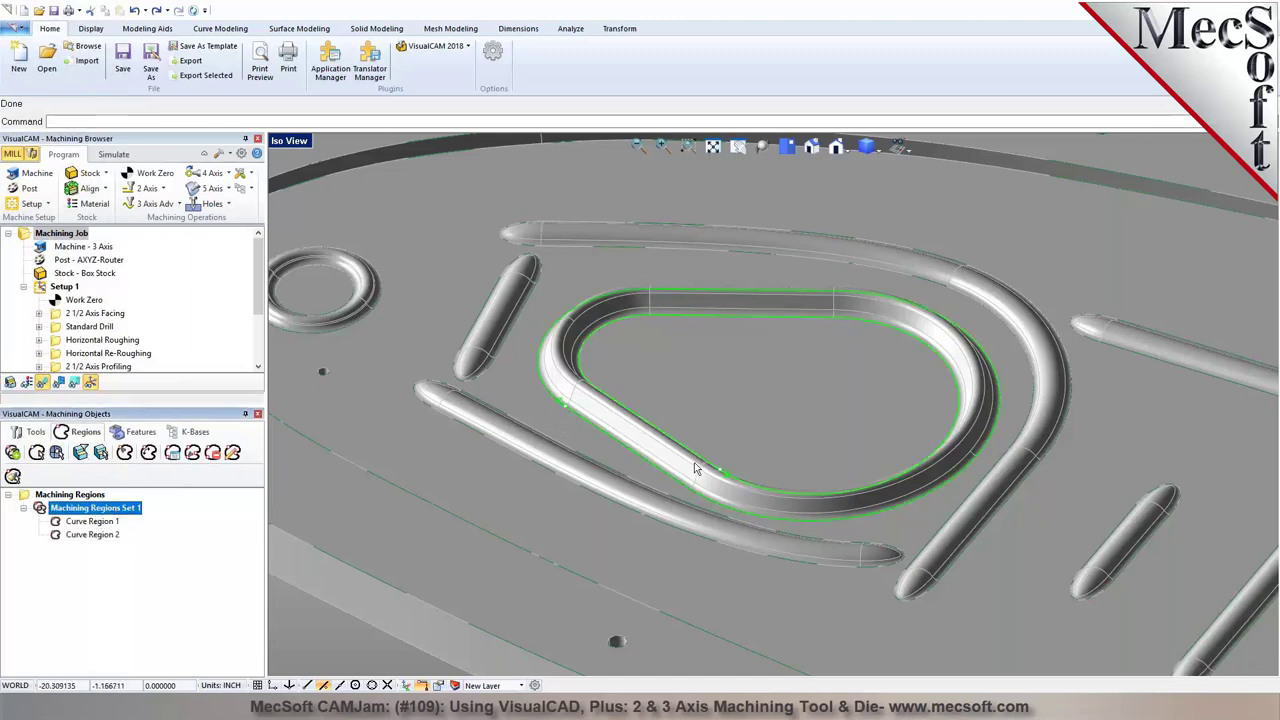
{"action": "scroll", "coordinate": [592, 398], "scroll_direction": "up", "scroll_amount": 3}
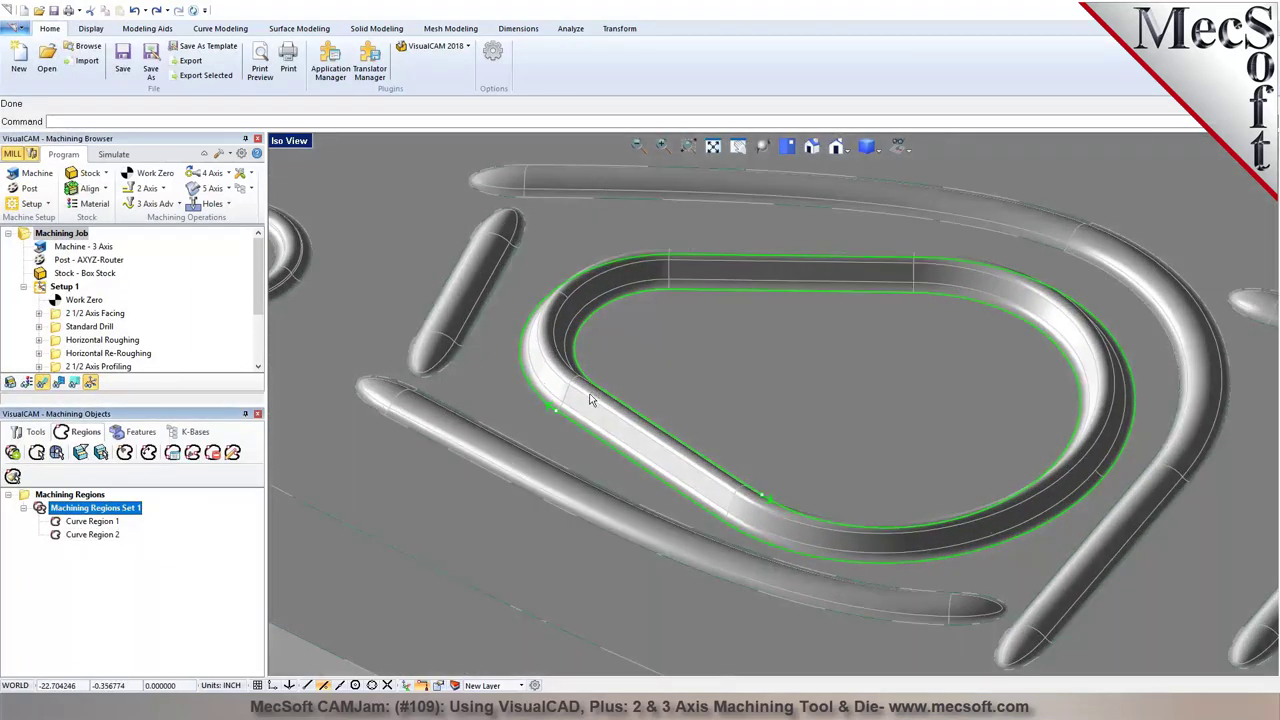
{"action": "left_click", "coordinate": [105, 523]}
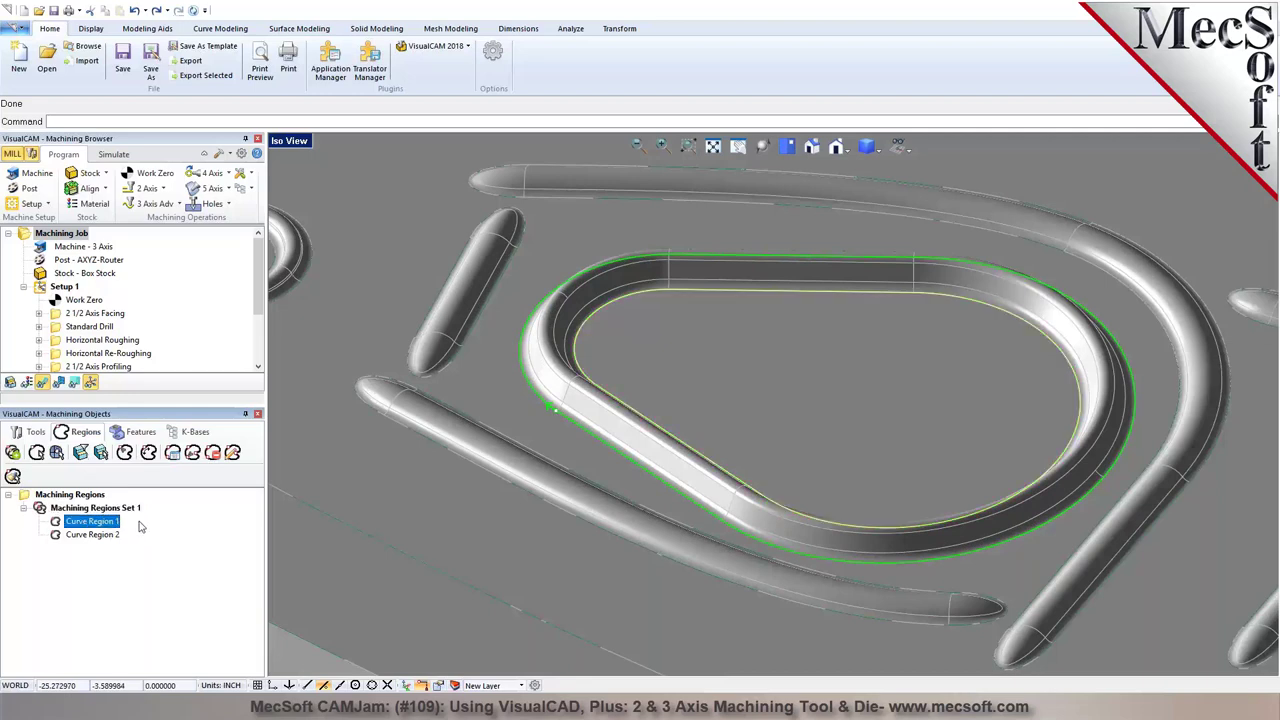
{"action": "left_click", "coordinate": [124, 453]}
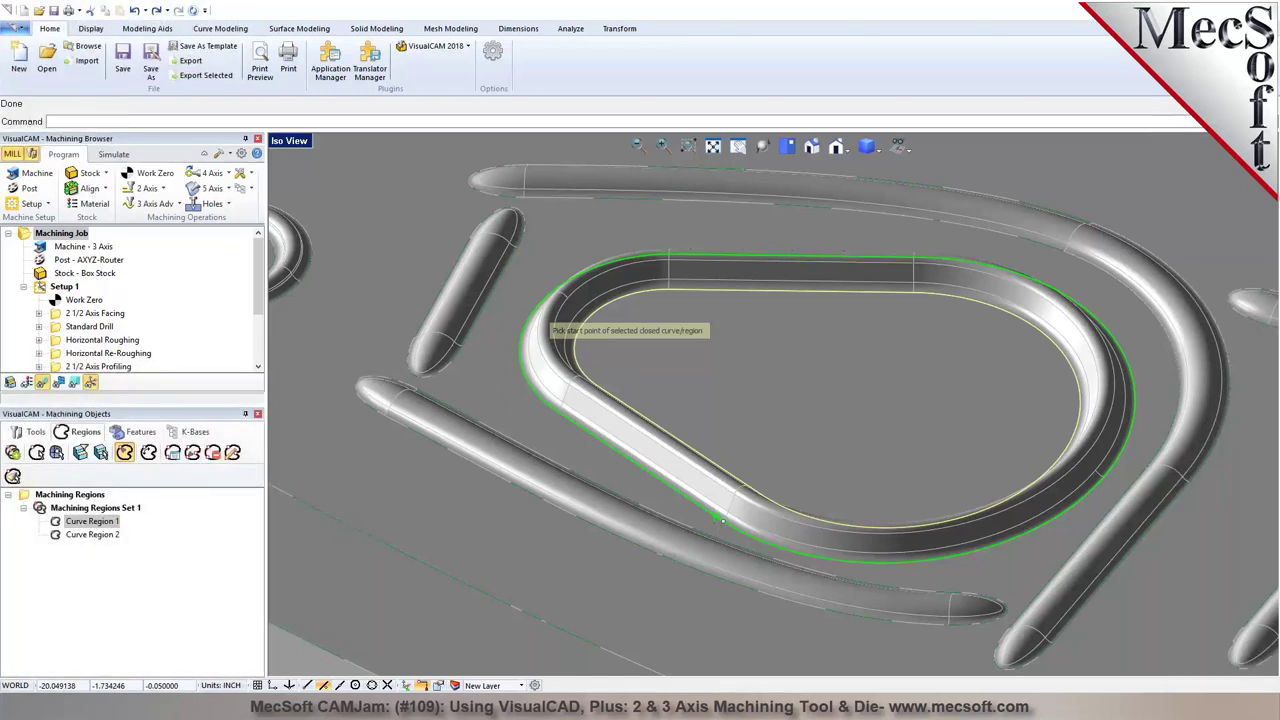
{"action": "left_click", "coordinate": [722, 521]}
Reverse the outer curve region's direction so that it matches the inner region, checking both start points and directions
{"action": "left_click", "coordinate": [62, 511]}
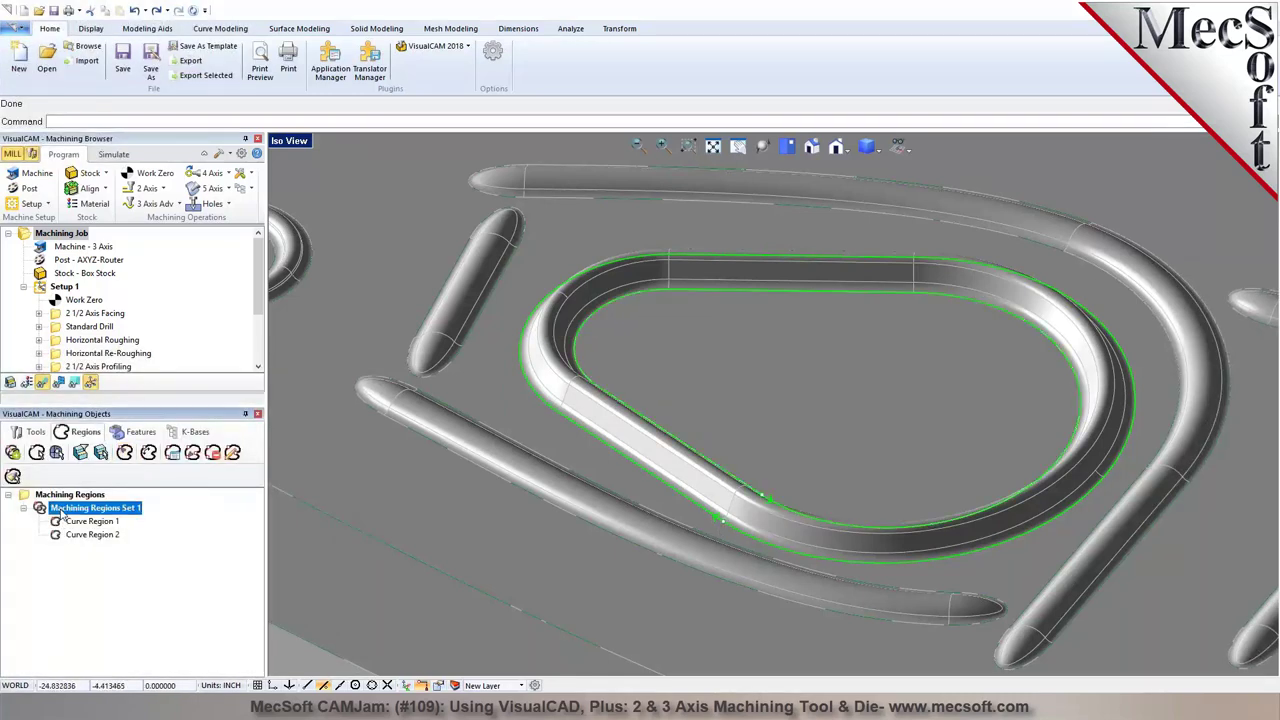
{"action": "scroll", "coordinate": [750, 505], "scroll_direction": "up", "scroll_amount": 6}
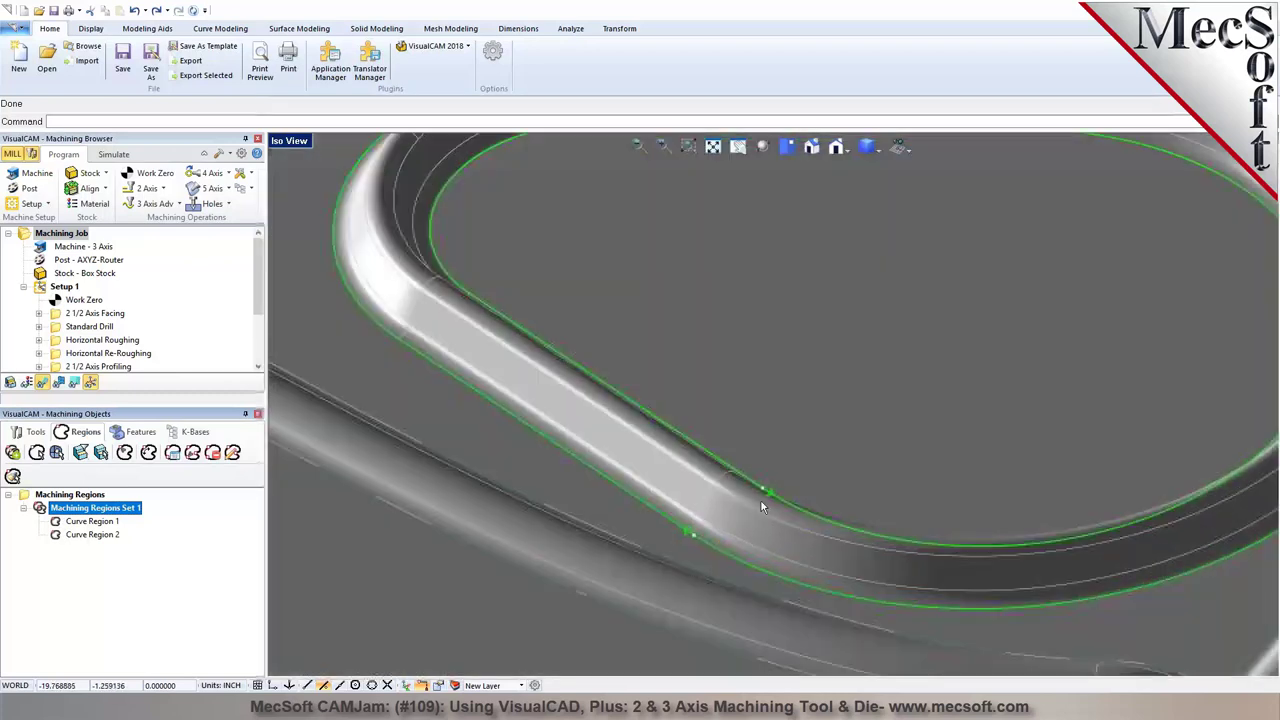
{"action": "scroll", "coordinate": [745, 510], "scroll_direction": "up", "scroll_amount": 2}
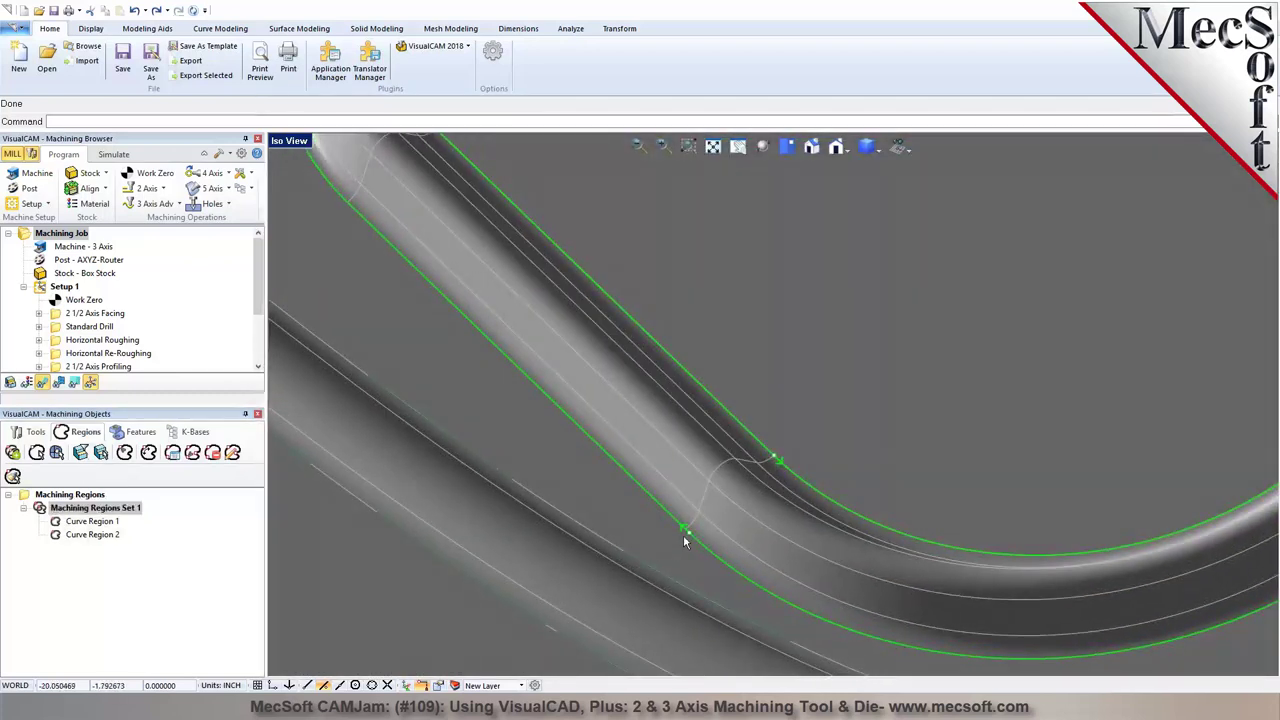
{"action": "left_click", "coordinate": [112, 522]}
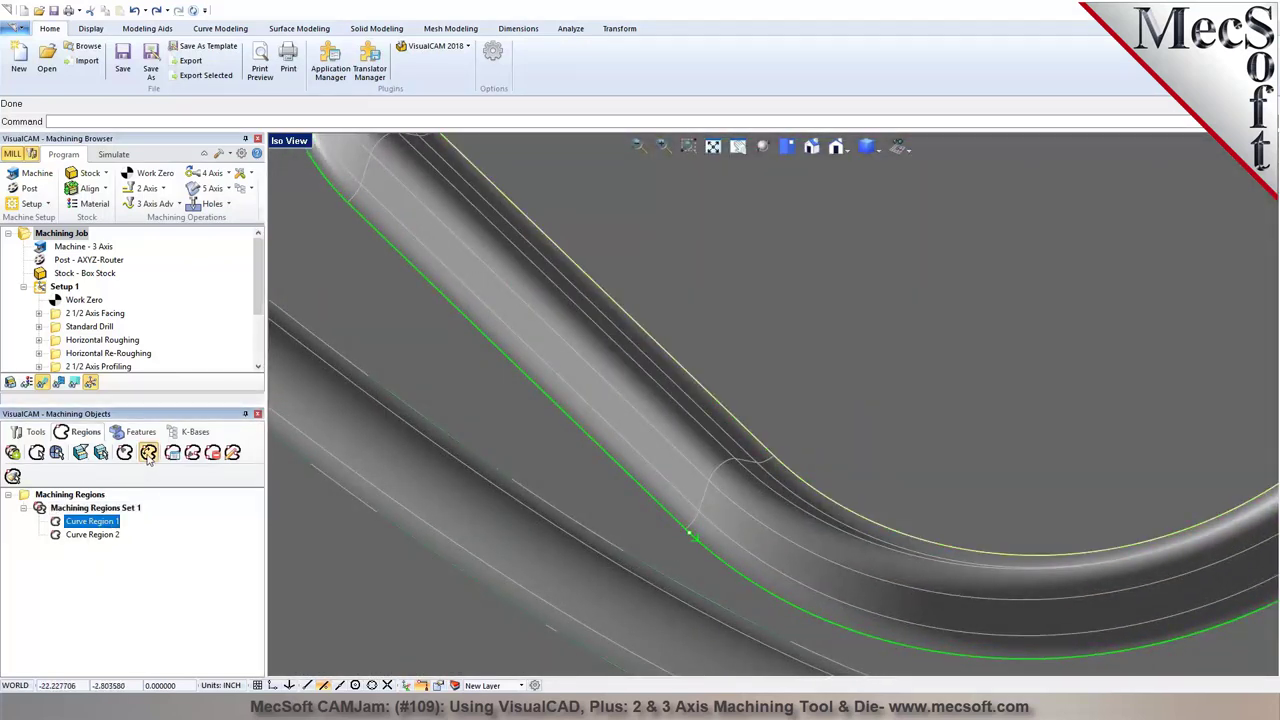
{"action": "scroll", "coordinate": [610, 470], "scroll_direction": "down", "scroll_amount": 1}
{"action": "left_click", "coordinate": [94, 535]}
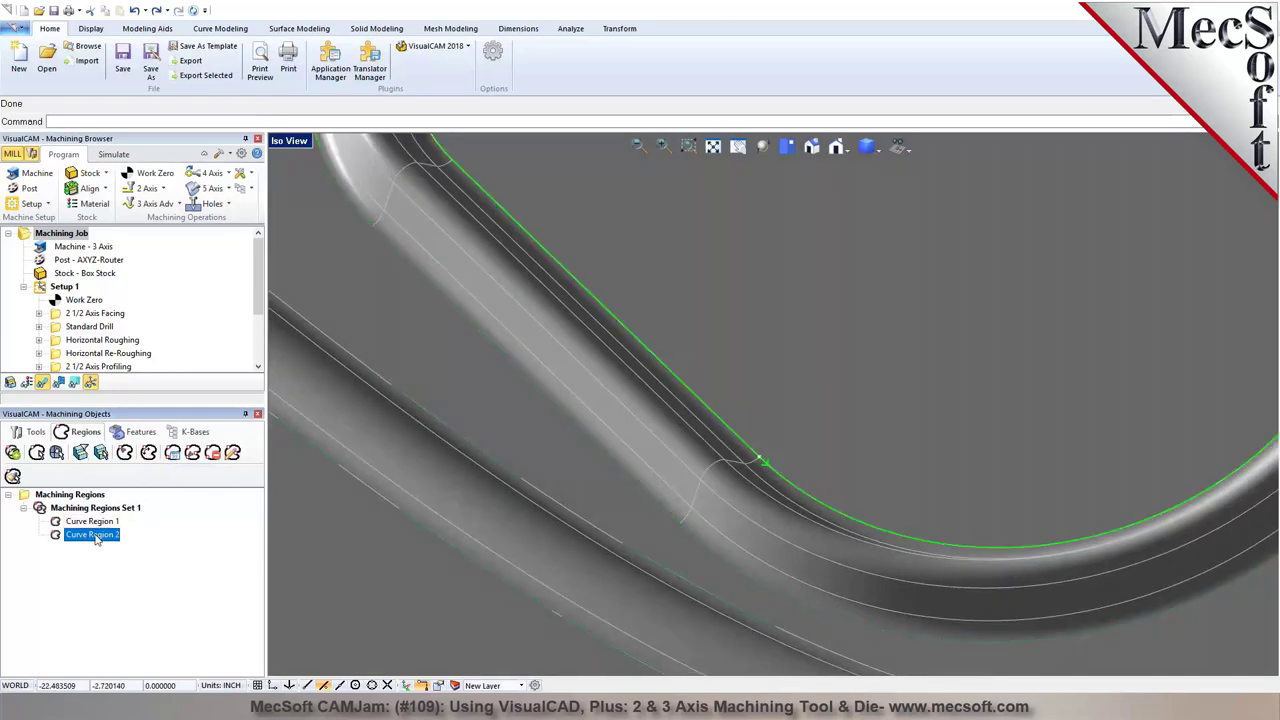
{"action": "left_click", "coordinate": [95, 508]}
{"action": "scroll", "coordinate": [685, 470], "scroll_direction": "down", "scroll_amount": 2}
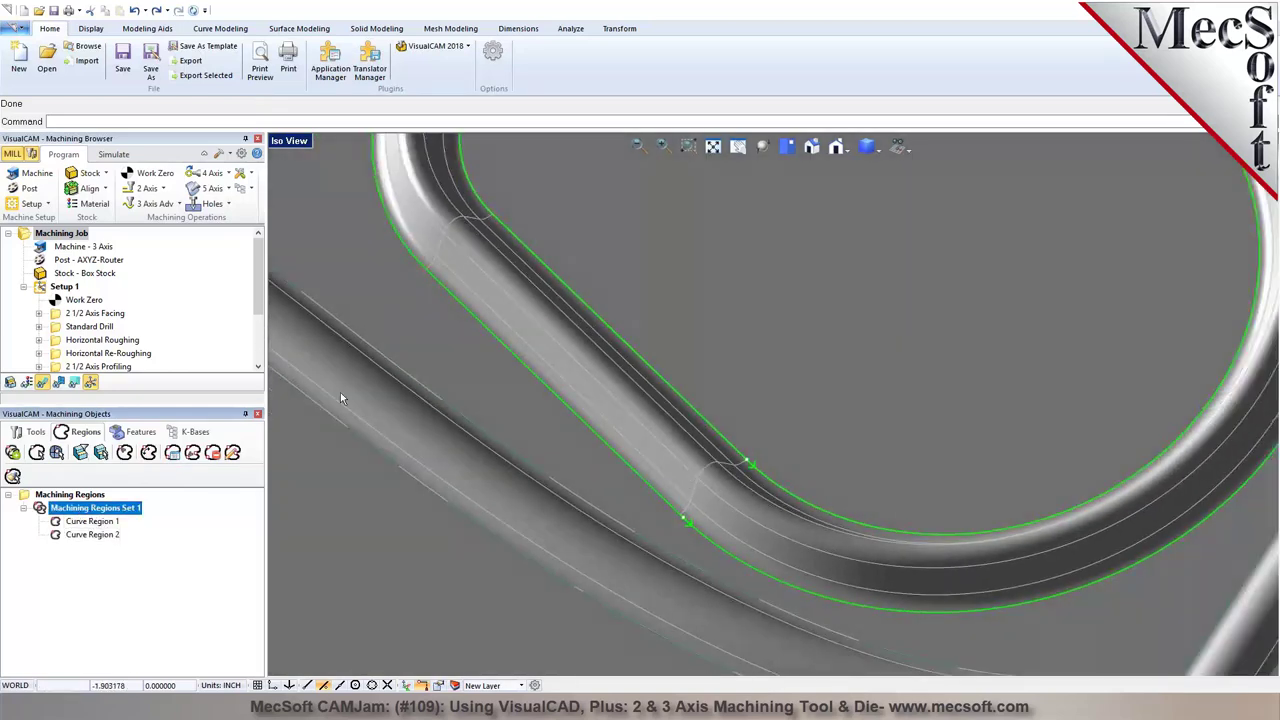
{"action": "scroll", "coordinate": [253, 320], "scroll_direction": "down", "scroll_amount": 1}
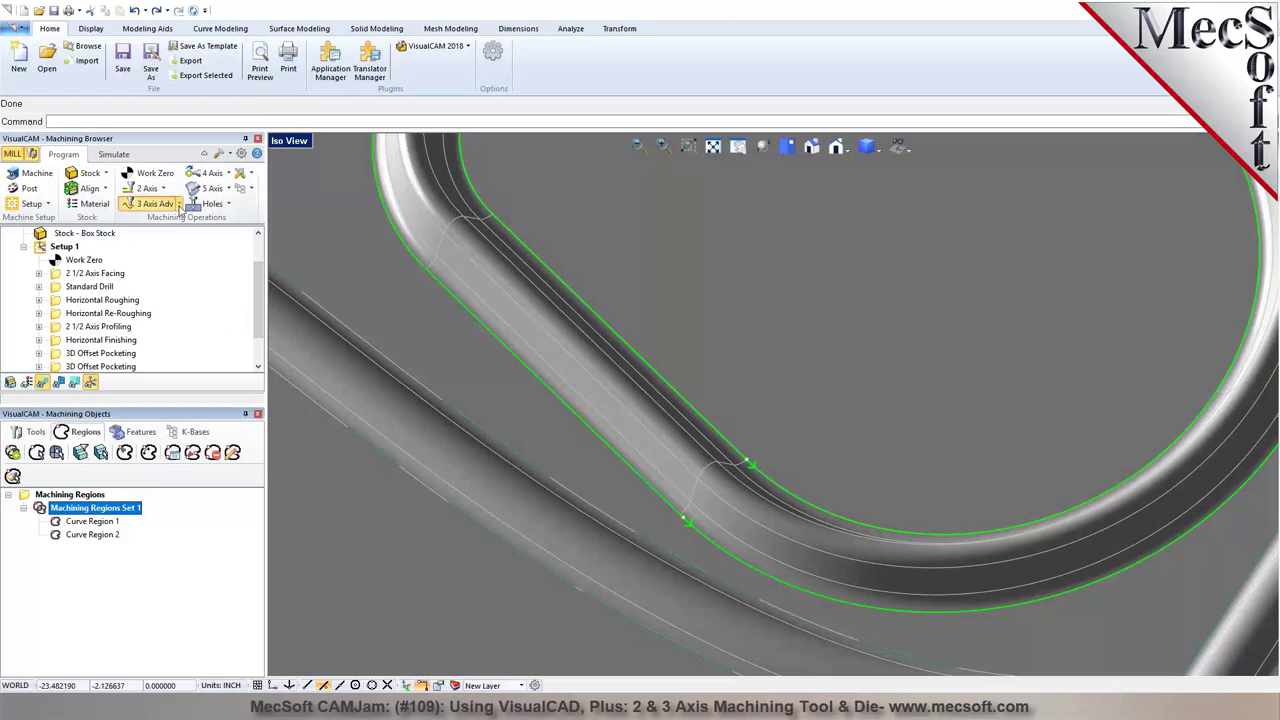
Start a Between 2 Curves Finishing operation and replace its part regions with the predefined outer and inner ring curve regions
{"action": "left_click", "coordinate": [157, 203]}
{"action": "left_click", "coordinate": [282, 347]}
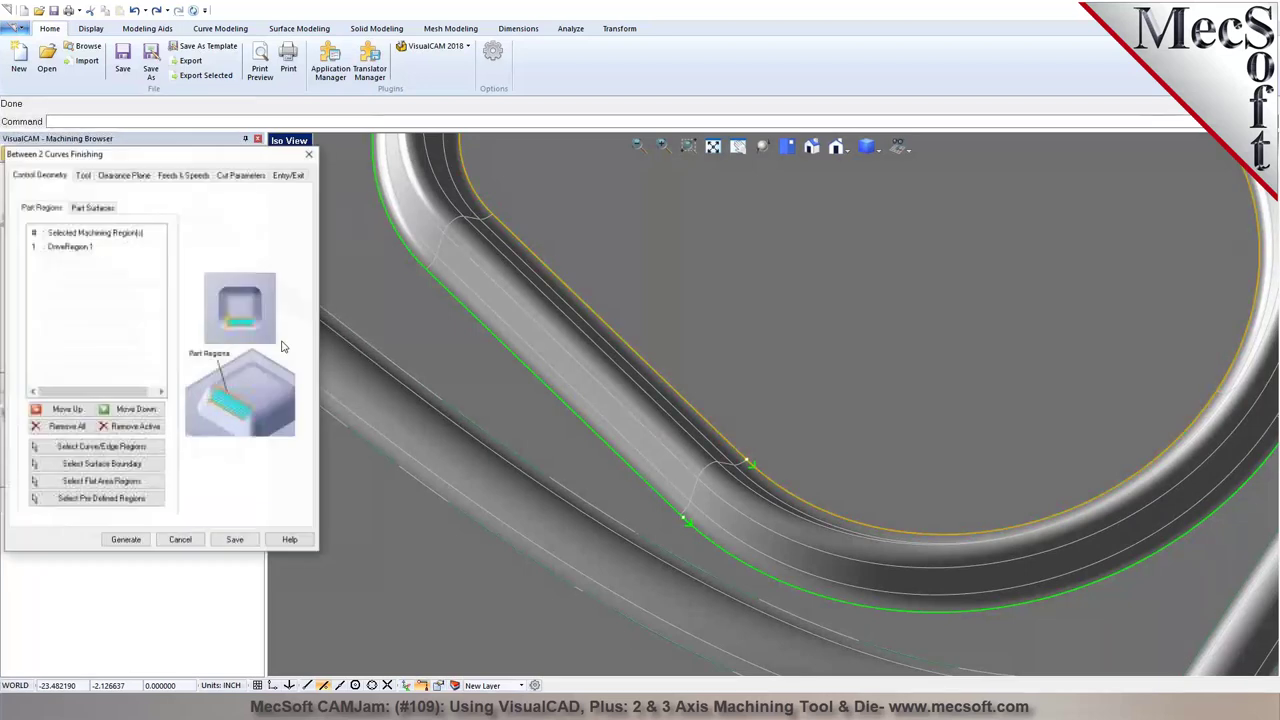
{"action": "left_click", "coordinate": [66, 426]}
{"action": "left_click", "coordinate": [110, 498]}
{"action": "left_click", "coordinate": [170, 251]}
{"action": "left_click", "coordinate": [110, 479]}
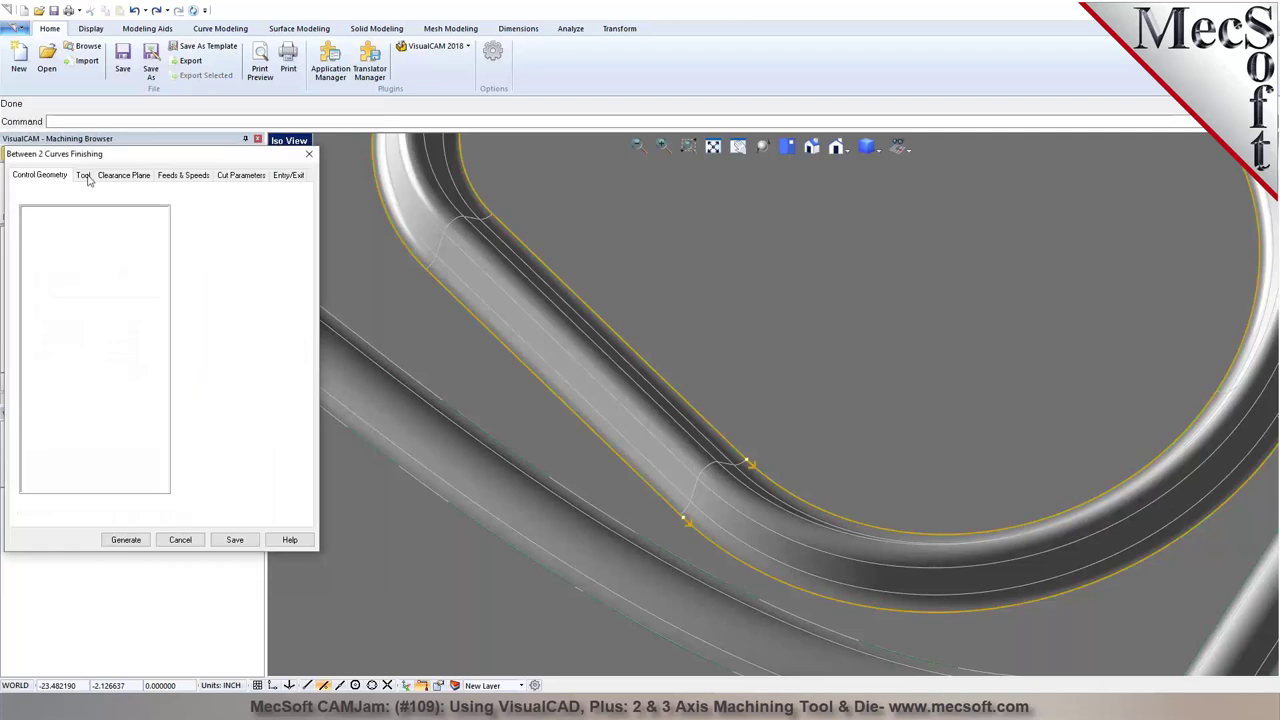
Set the stepover as a percentage of tool diameter and generate the Between 2 Curves Finishing toolpath
{"action": "left_click", "coordinate": [82, 175]}
{"action": "left_click", "coordinate": [241, 175]}
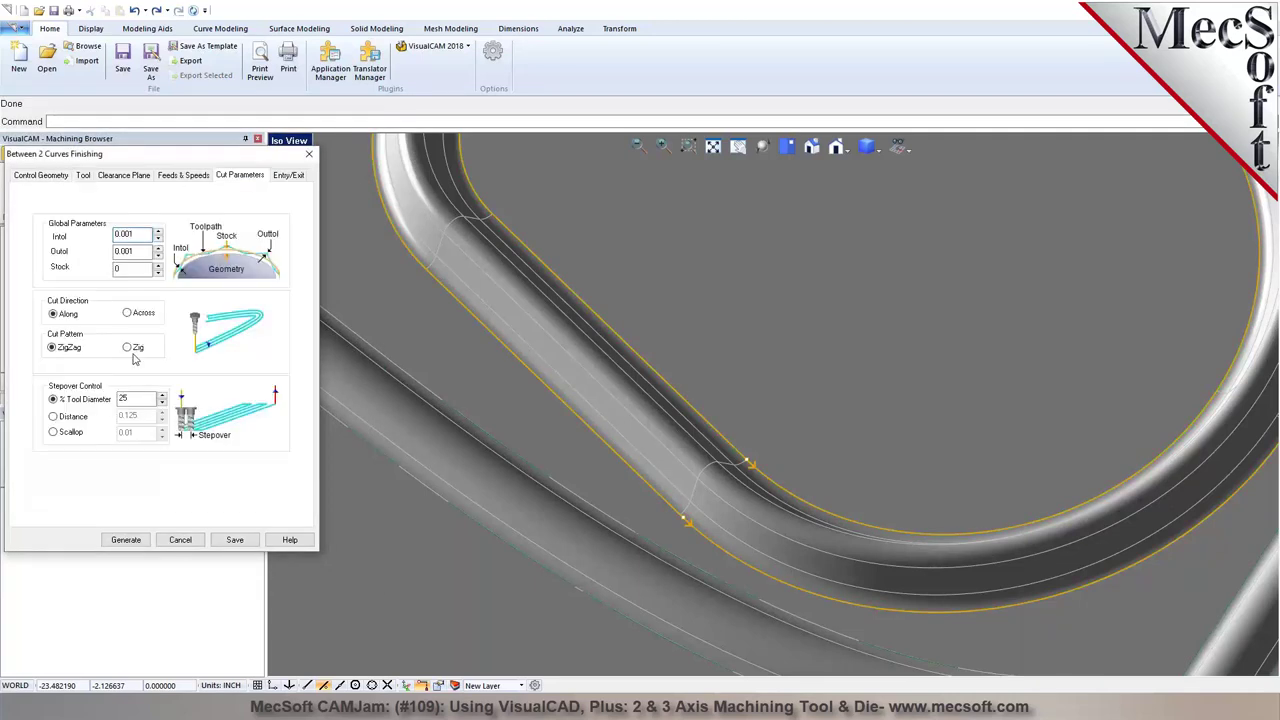
{"action": "double_click", "coordinate": [122, 399]}
{"action": "left_click", "coordinate": [137, 540]}
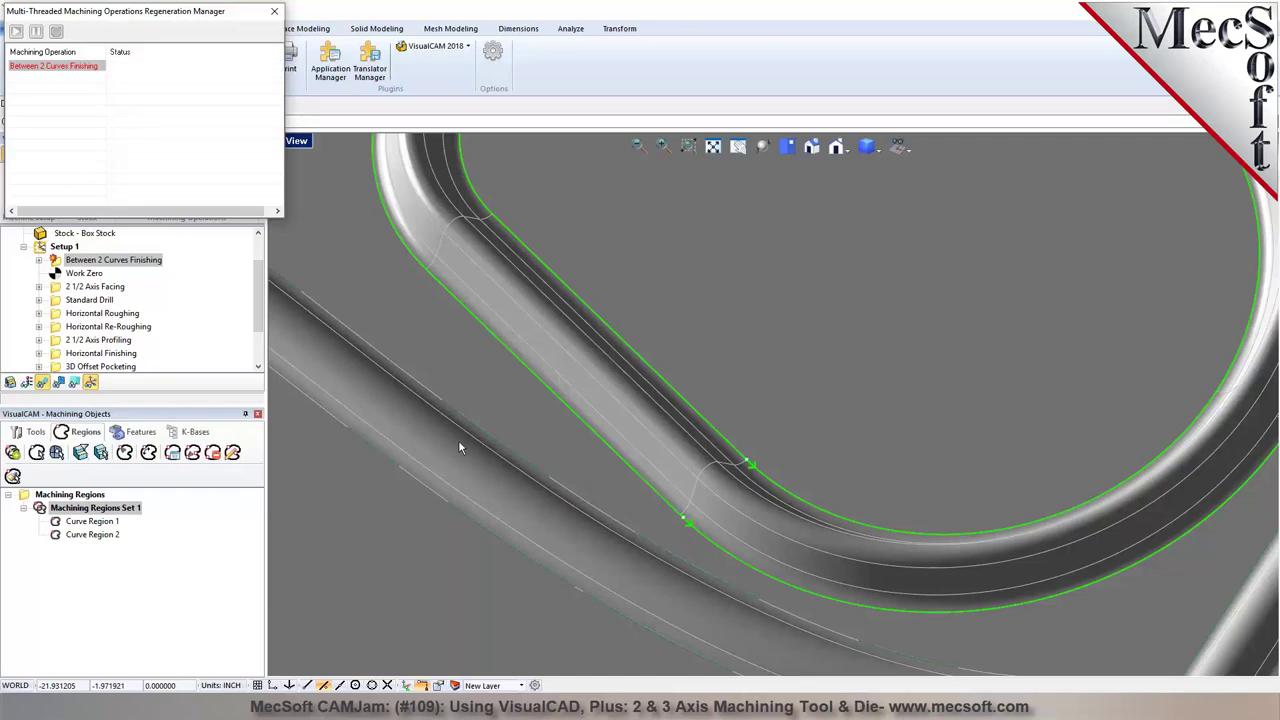
{"action": "scroll", "coordinate": [740, 358], "scroll_direction": "down", "scroll_amount": 1}
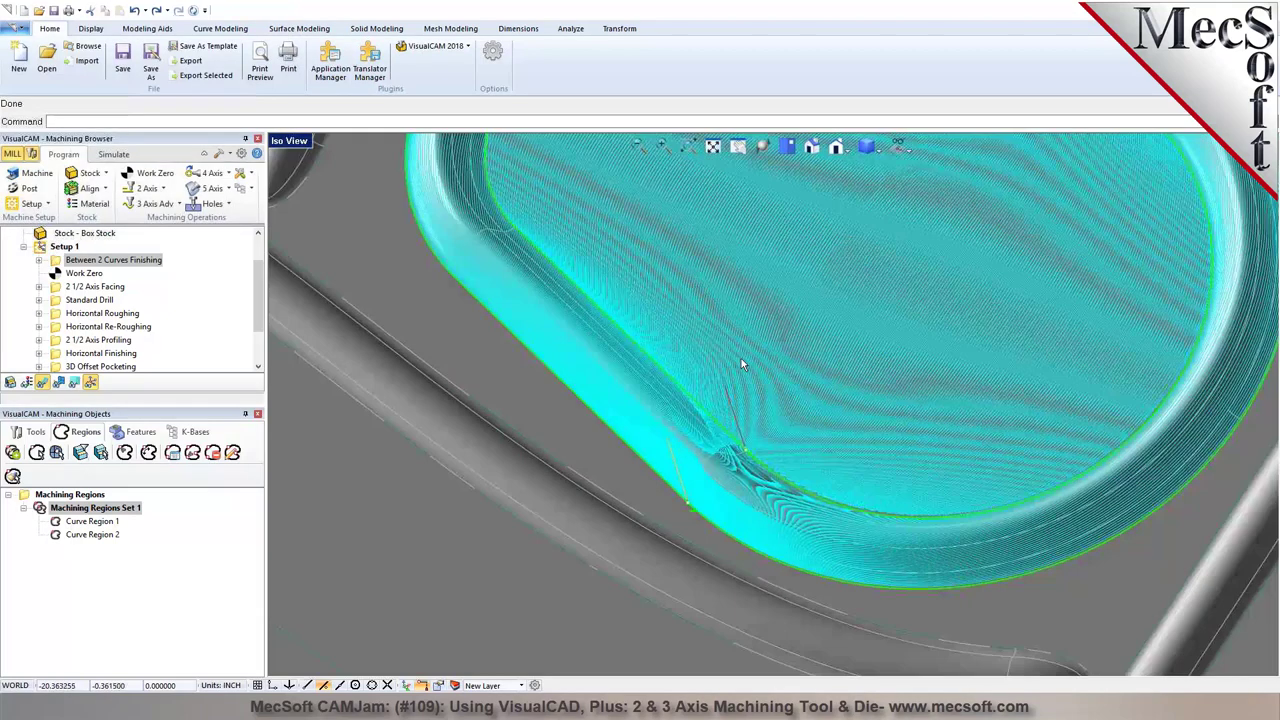
Move the Between 2 Curves Finishing operation below 2-1/2 Axis Re-machining in Setup 1 and remove all its part regions
{"action": "left_click_drag", "start_coordinate": [100, 260], "coordinate": [63, 371]}
{"action": "double_click", "coordinate": [90, 354]}
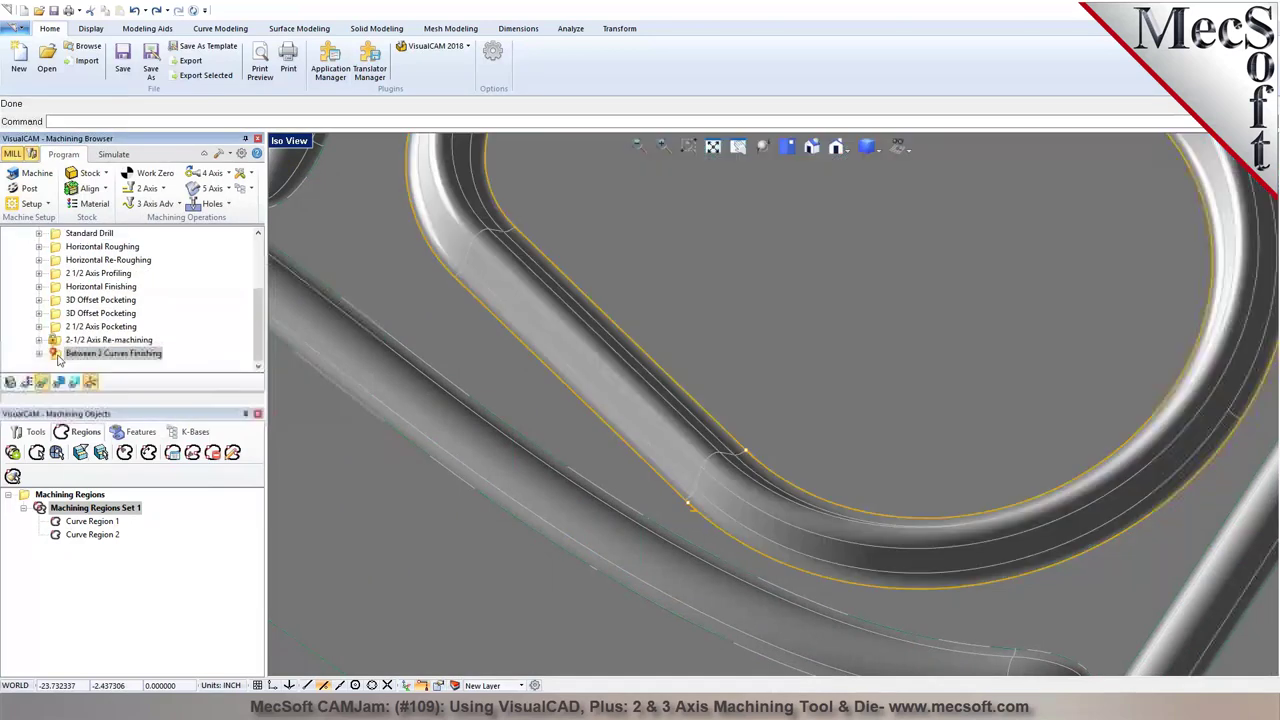
{"action": "left_click", "coordinate": [67, 426]}
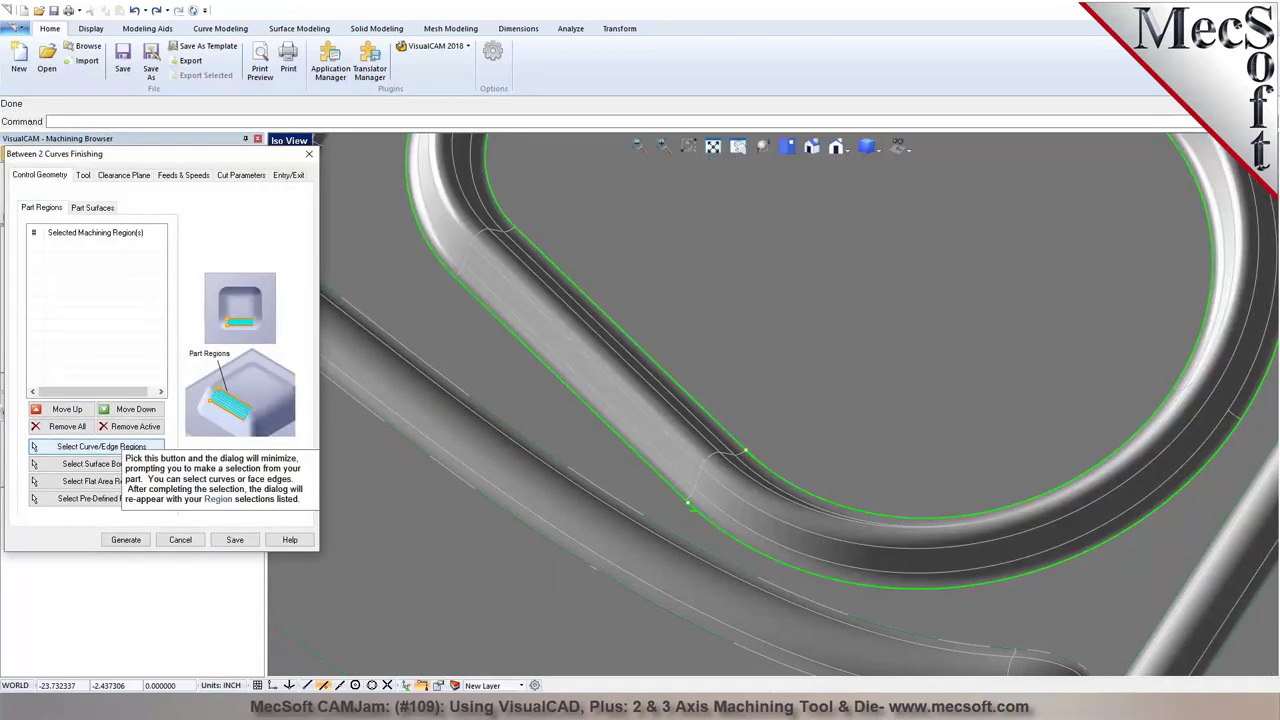
Select the face edges along the ring's outer boundary as part regions for Between 2 Curves Finishing
{"action": "left_click", "coordinate": [101, 446]}
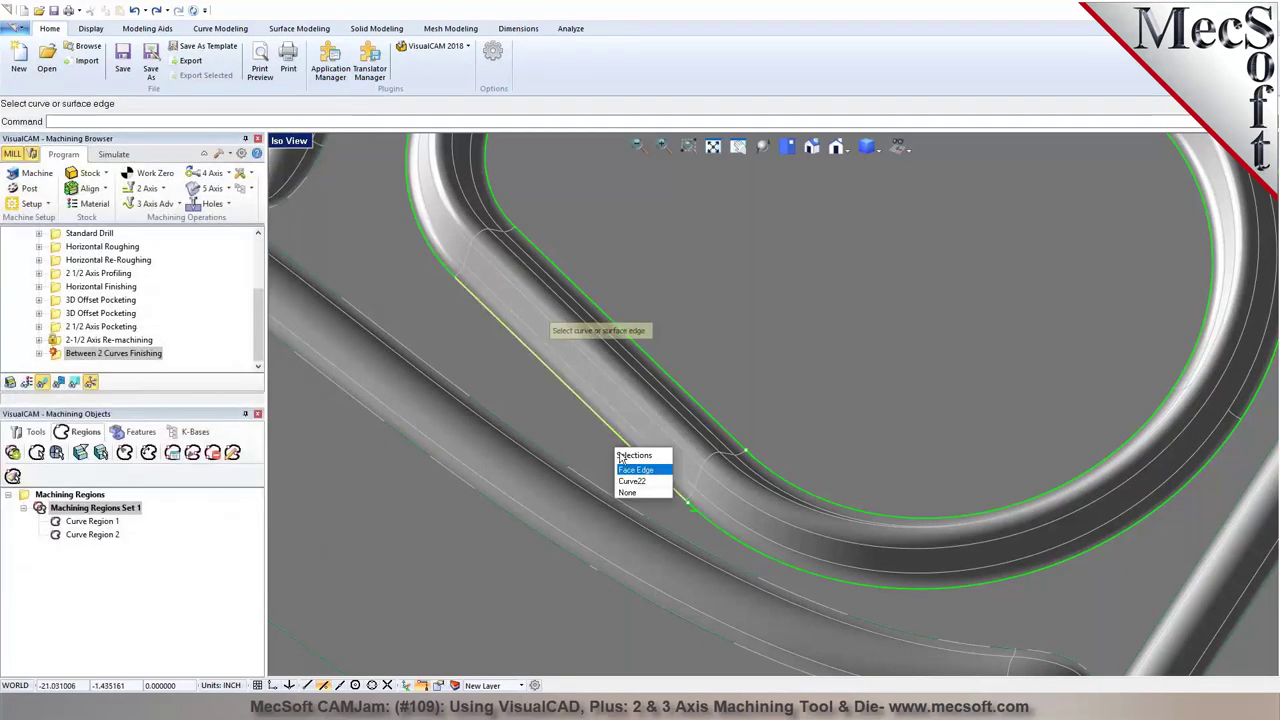
{"action": "left_click", "coordinate": [630, 470]}
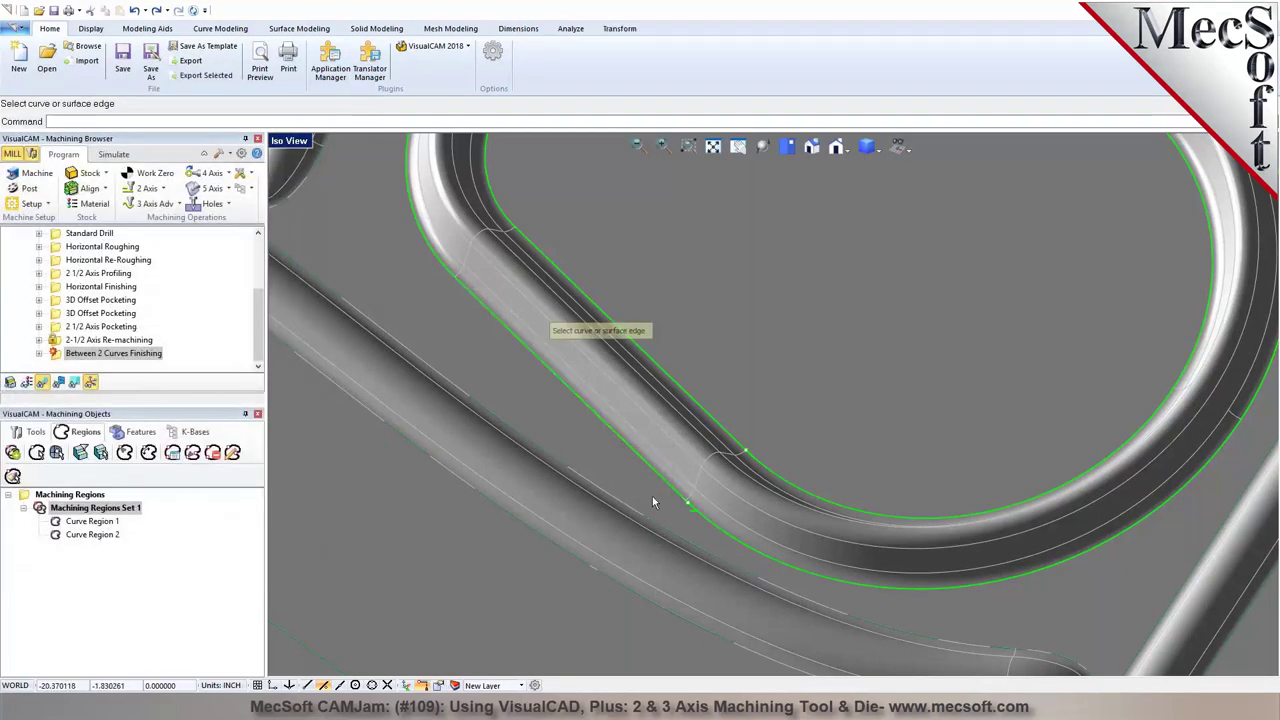
{"action": "left_click", "coordinate": [700, 518]}
{"action": "left_click", "coordinate": [718, 563]}
{"action": "right_click", "coordinate": [698, 537]}
{"action": "scroll", "coordinate": [730, 460], "scroll_direction": "down", "scroll_amount": 4}
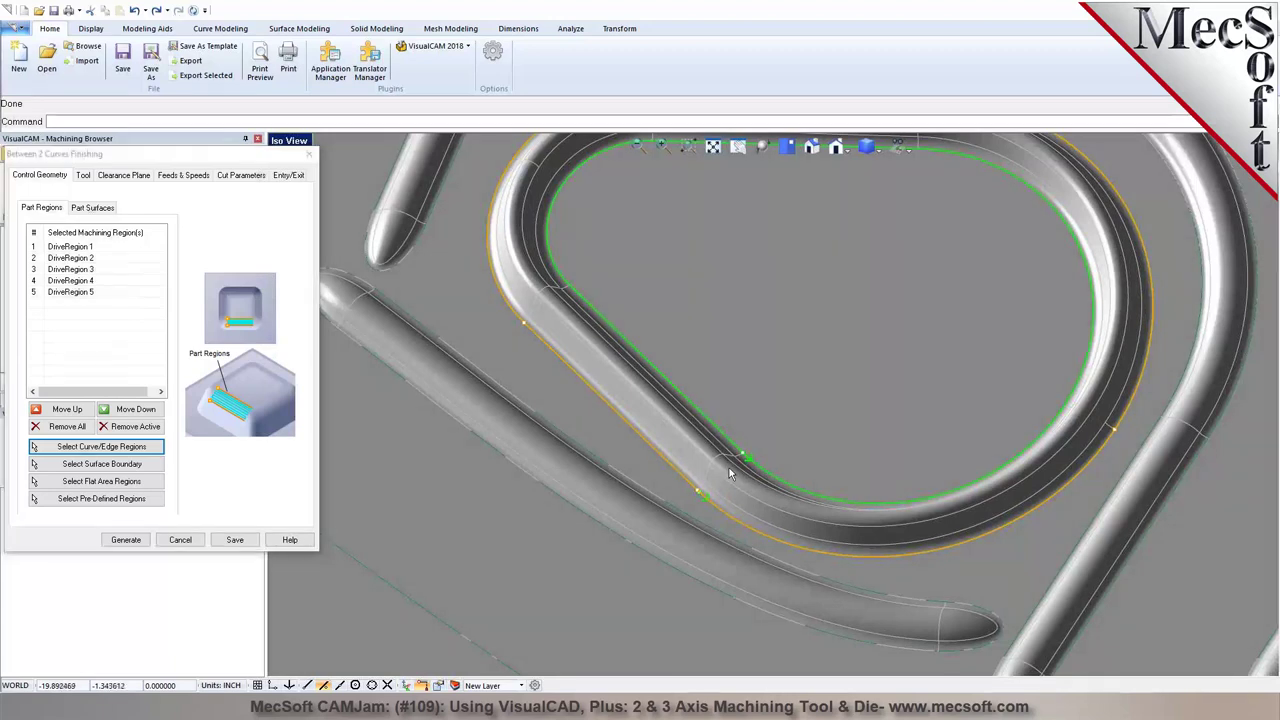
Add the face edges along the ring's inner boundary as part regions and regenerate the Between 2 Curves Finishing toolpath
{"action": "scroll", "coordinate": [730, 474], "scroll_direction": "down", "scroll_amount": 3}
{"action": "left_click", "coordinate": [122, 449]}
{"action": "left_click", "coordinate": [684, 197]}
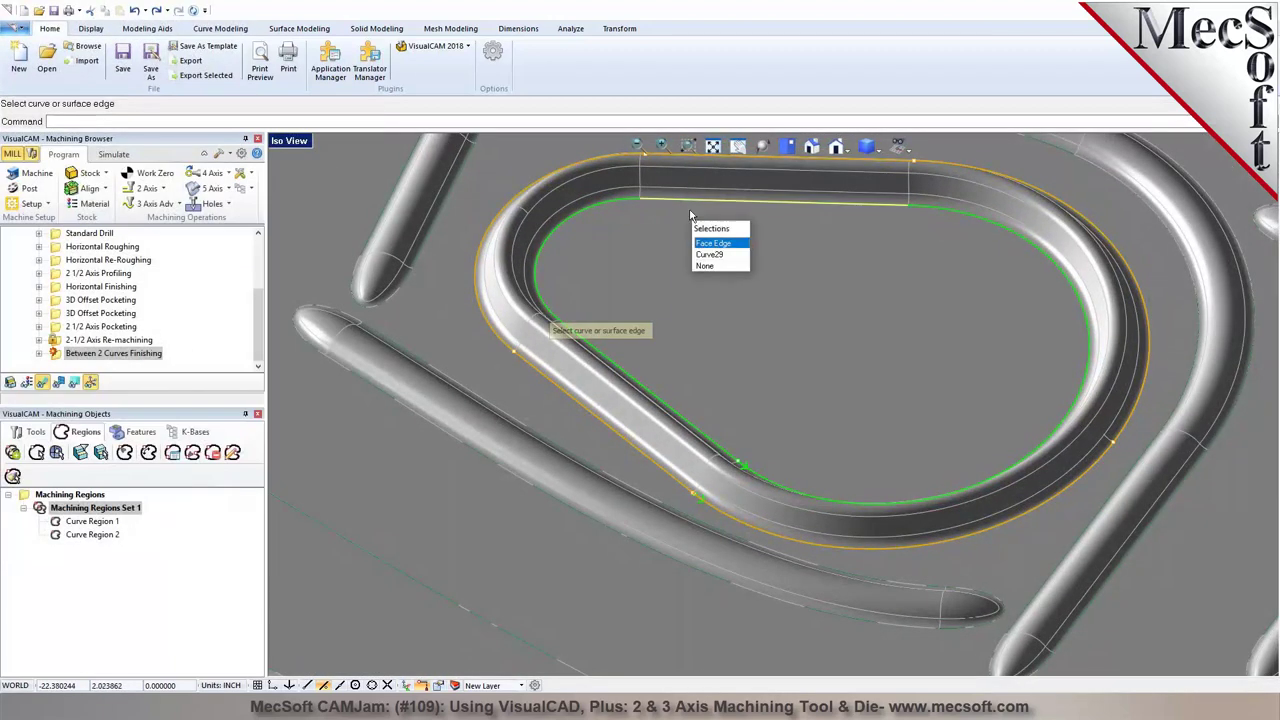
{"action": "left_click", "coordinate": [724, 245]}
{"action": "left_click", "coordinate": [925, 210]}
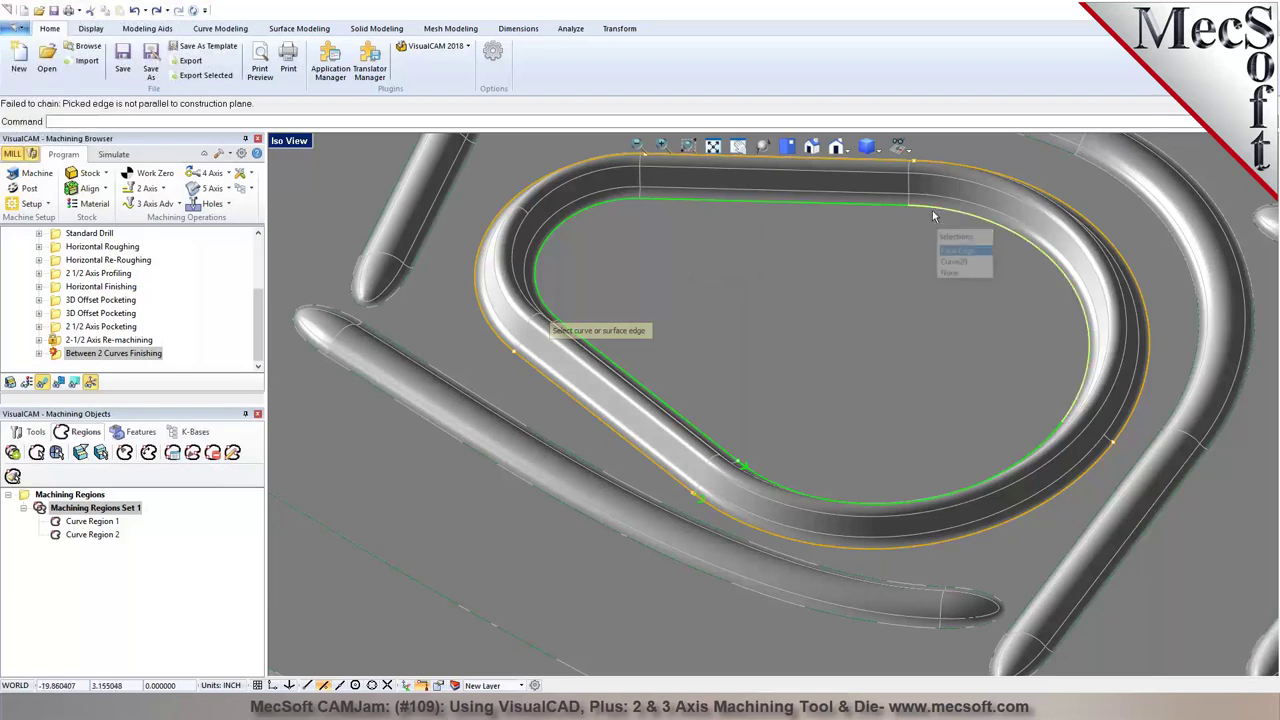
{"action": "left_click", "coordinate": [952, 256]}
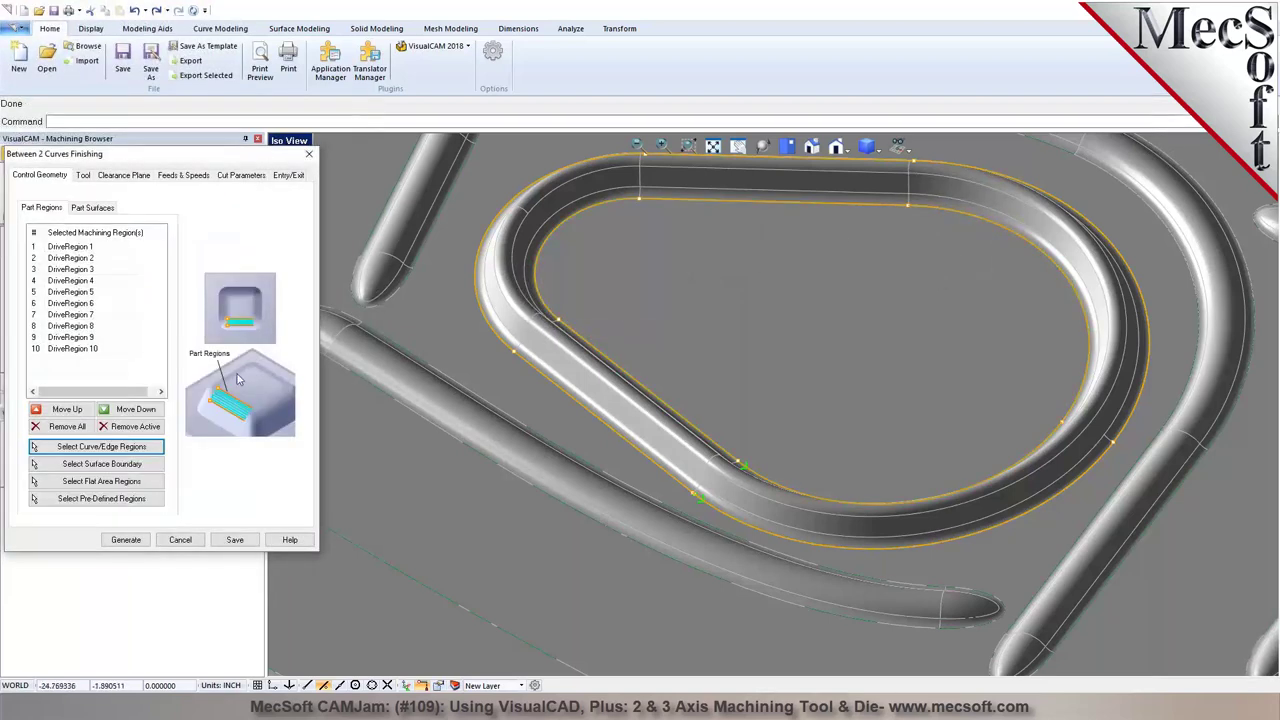
{"action": "left_click", "coordinate": [126, 540]}
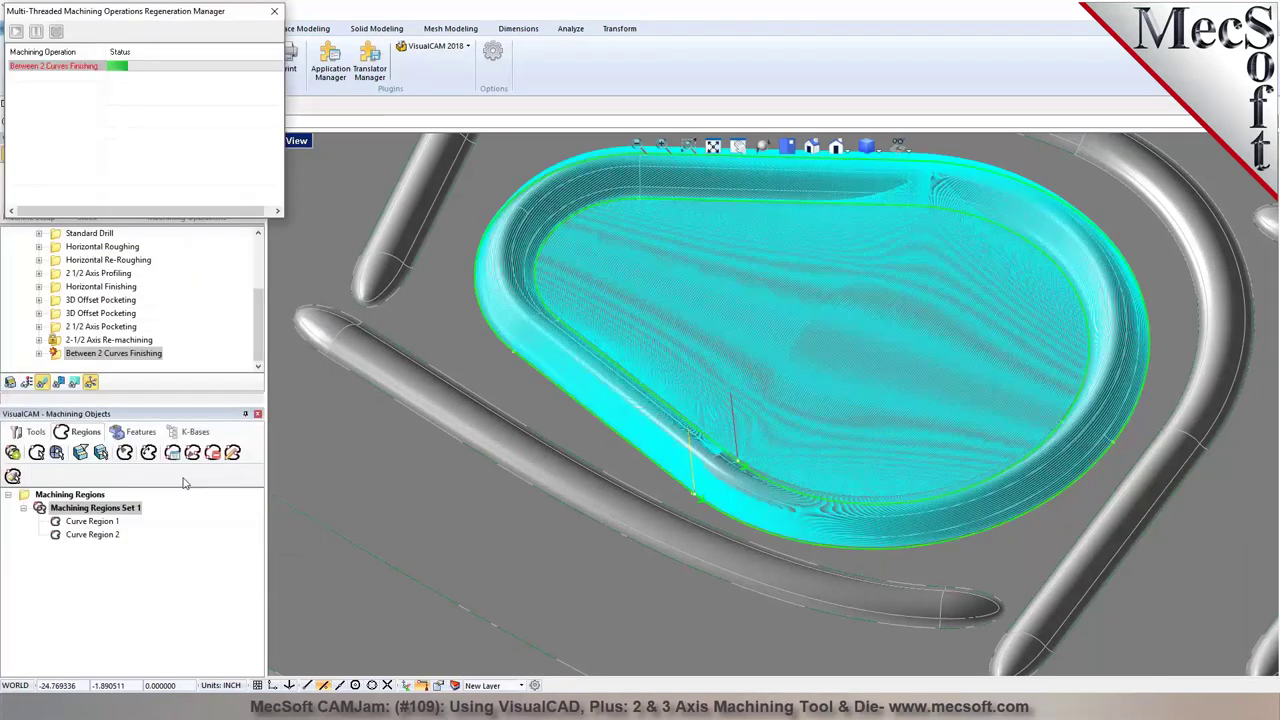
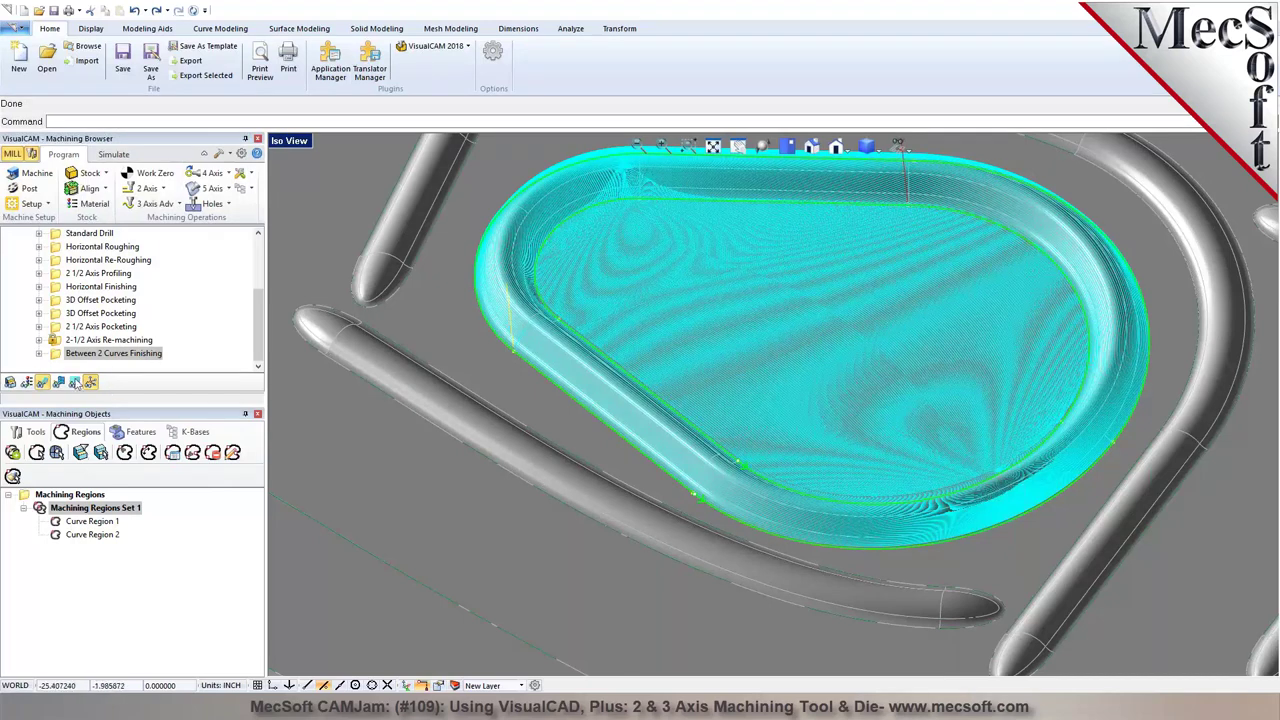
Turn on the display of curve/region start points and curve/region direction arrows in the display options
{"action": "left_click", "coordinate": [62, 507]}
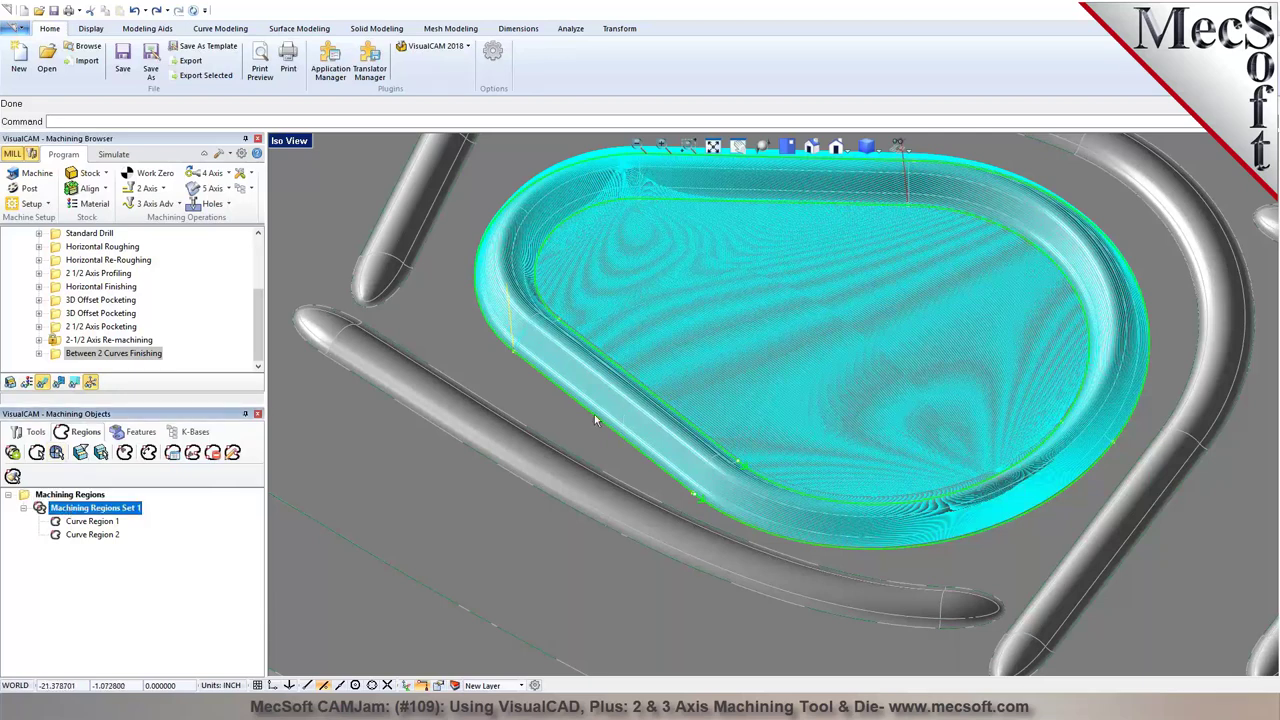
{"action": "scroll", "coordinate": [240, 243], "scroll_direction": "up", "scroll_amount": 3}
{"action": "left_click", "coordinate": [61, 233]}
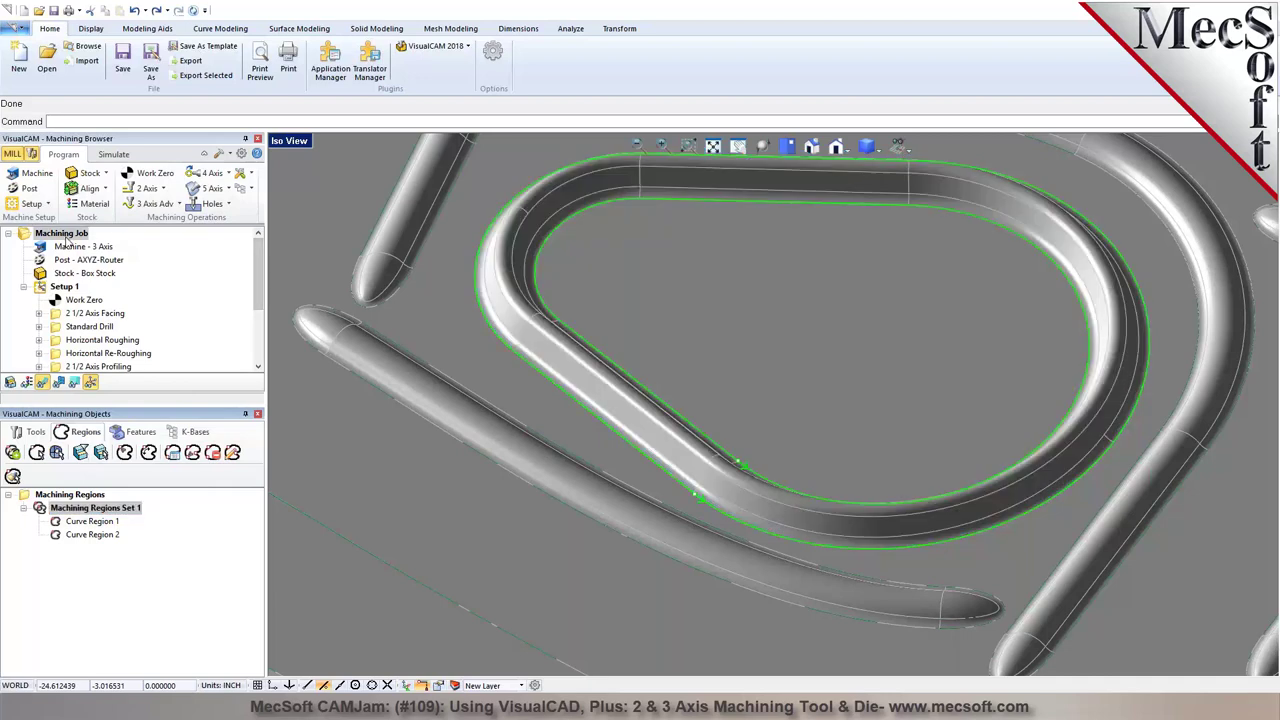
{"action": "left_click", "coordinate": [30, 431]}
{"action": "scroll", "coordinate": [560, 525], "scroll_direction": "down", "scroll_amount": 10}
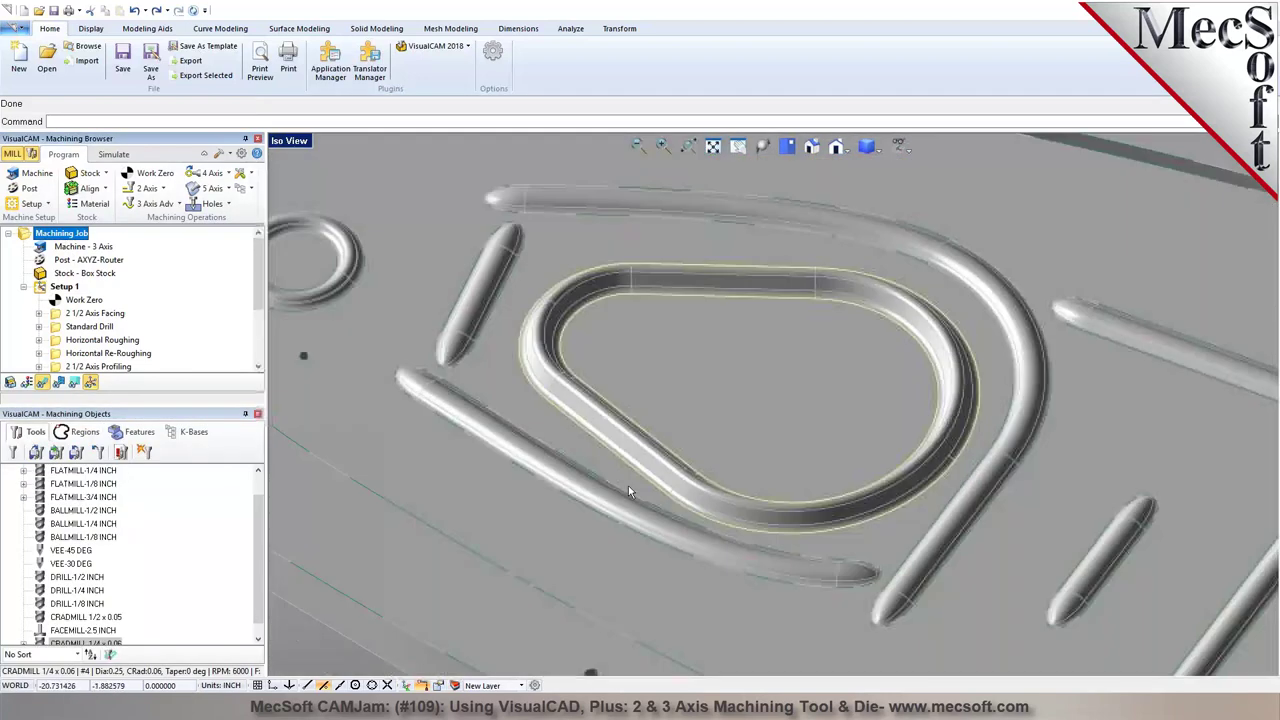
{"action": "scroll", "coordinate": [606, 436], "scroll_direction": "up", "scroll_amount": 5}
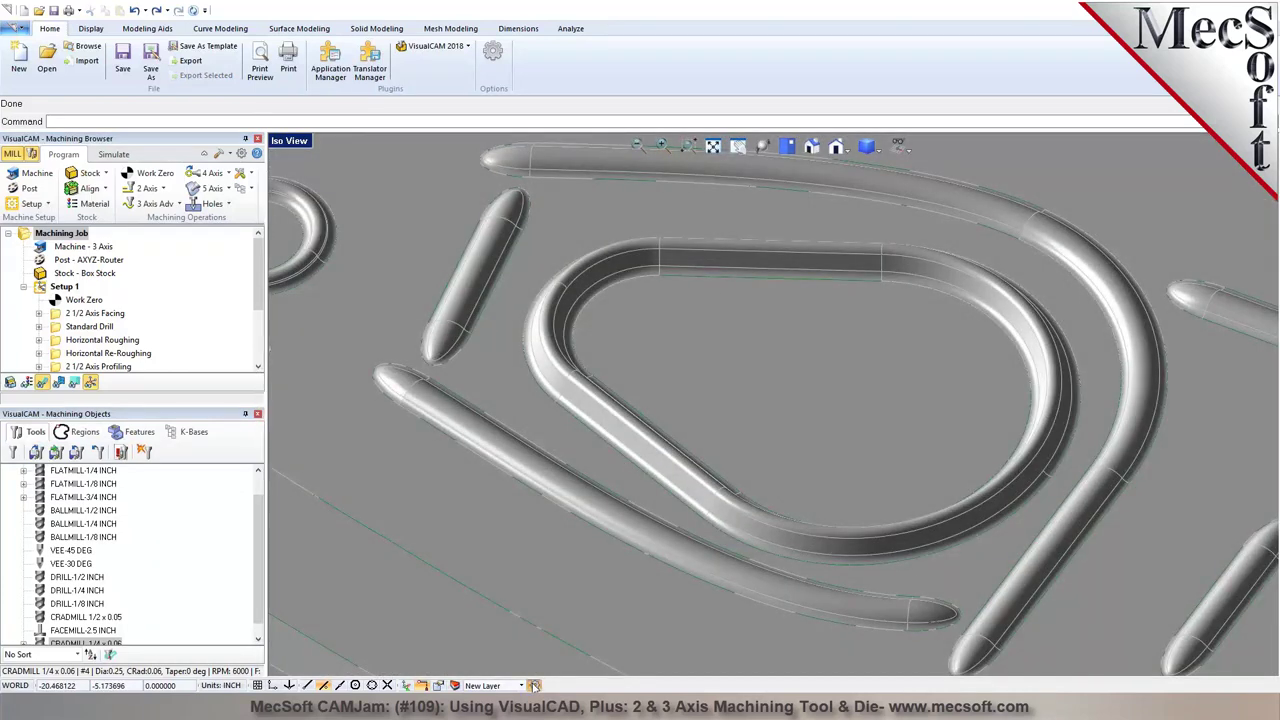
{"action": "left_click", "coordinate": [535, 685]}
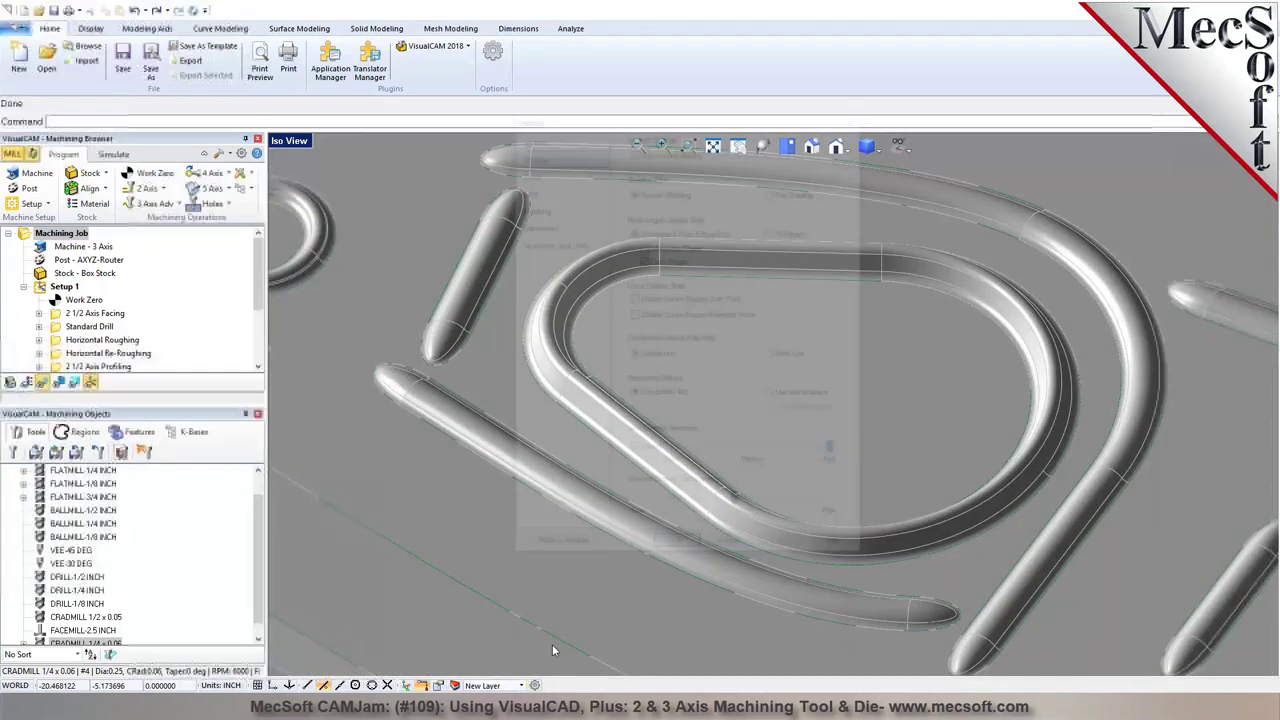
{"action": "left_click", "coordinate": [670, 300]}
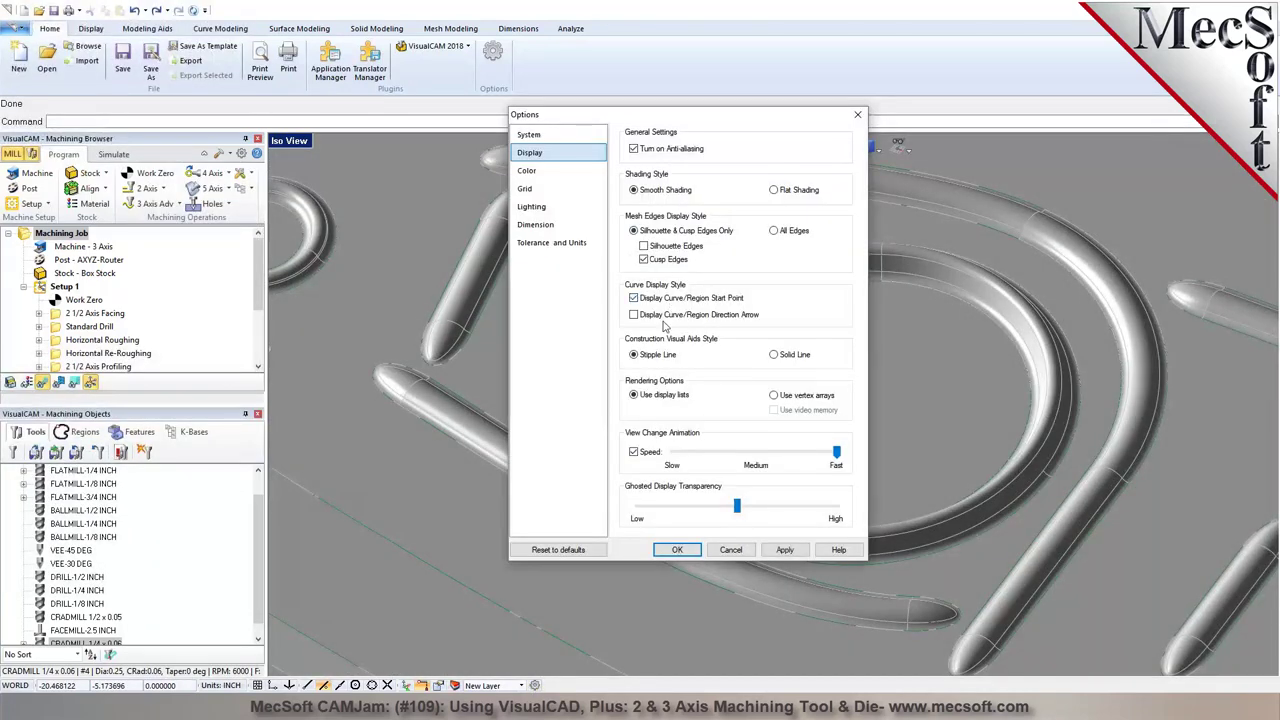
{"action": "left_click", "coordinate": [677, 549]}
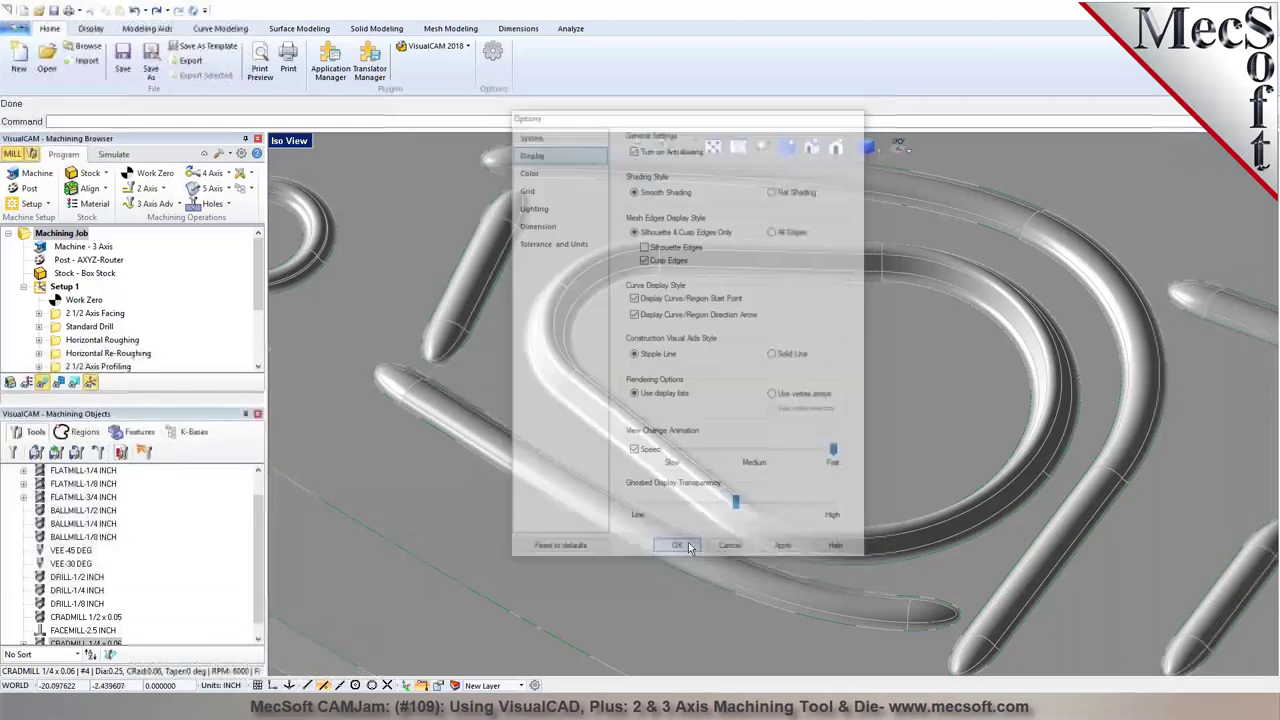
Hide the Level (0) layer and switch to the top view so only the part's curves are shown
{"action": "scroll", "coordinate": [677, 498], "scroll_direction": "up", "scroll_amount": 3}
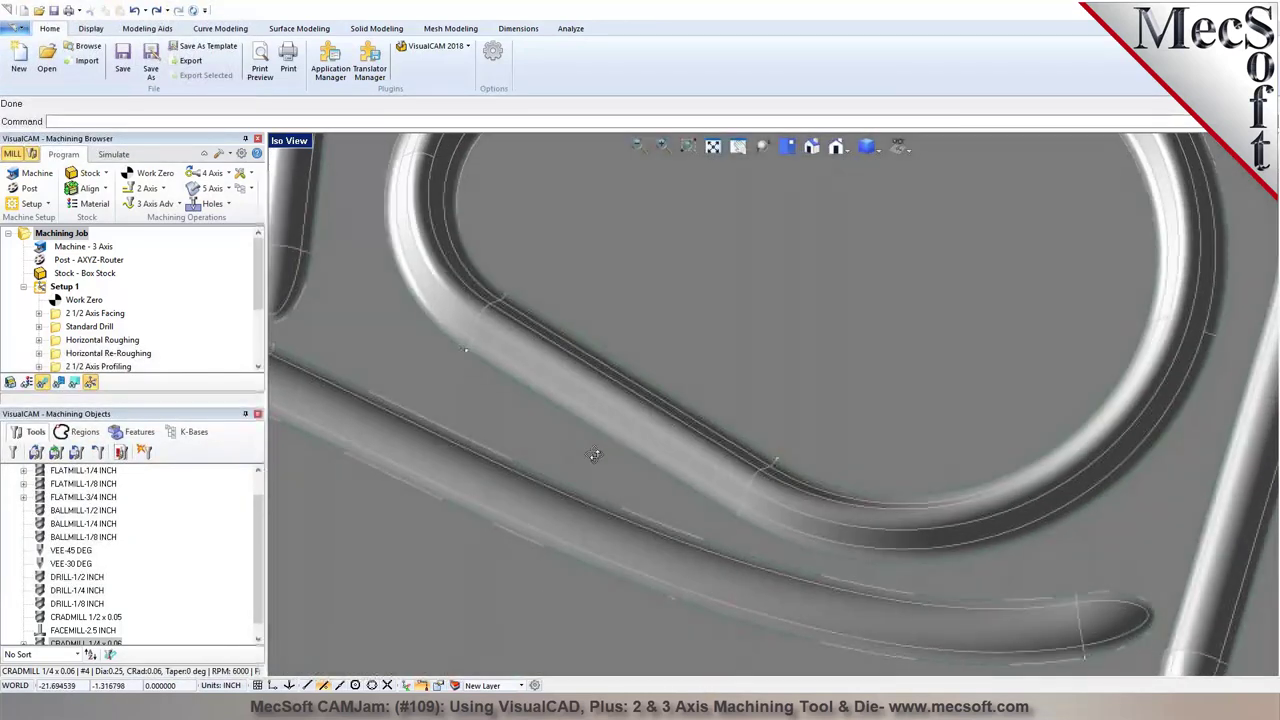
{"action": "left_click", "coordinate": [454, 685]}
{"action": "left_click", "coordinate": [362, 203]}
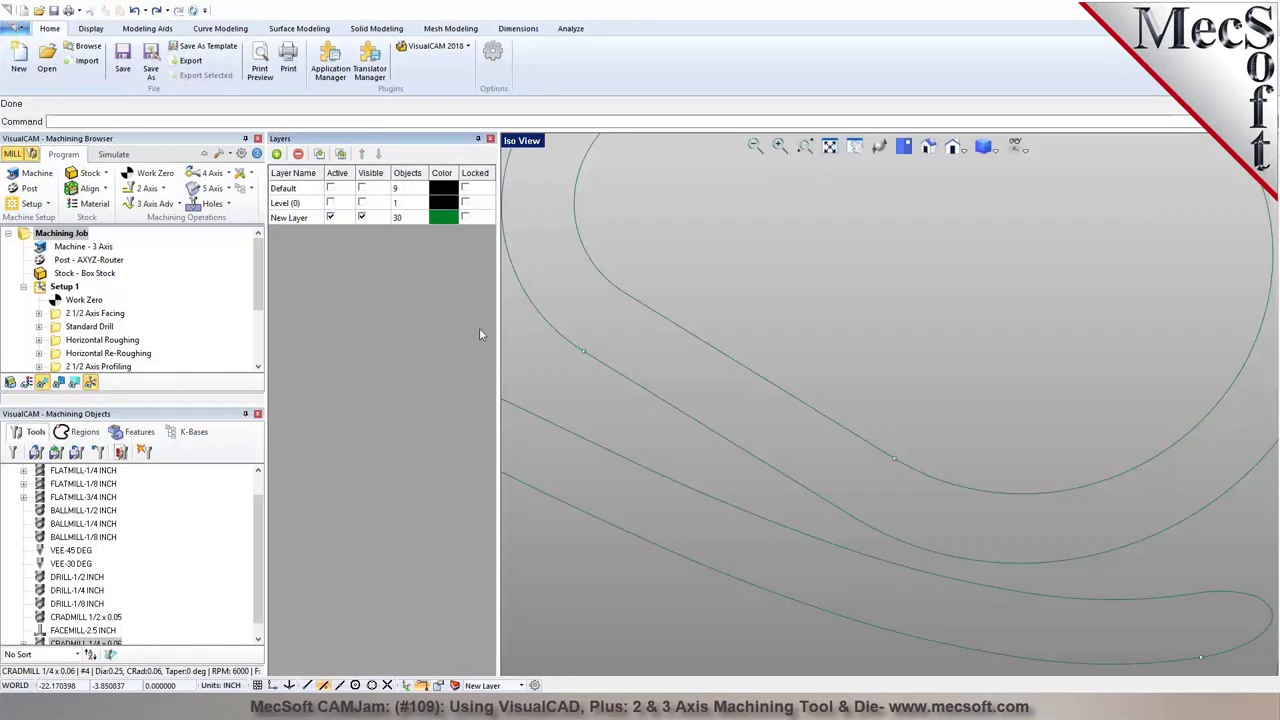
{"action": "left_click", "coordinate": [898, 147]}
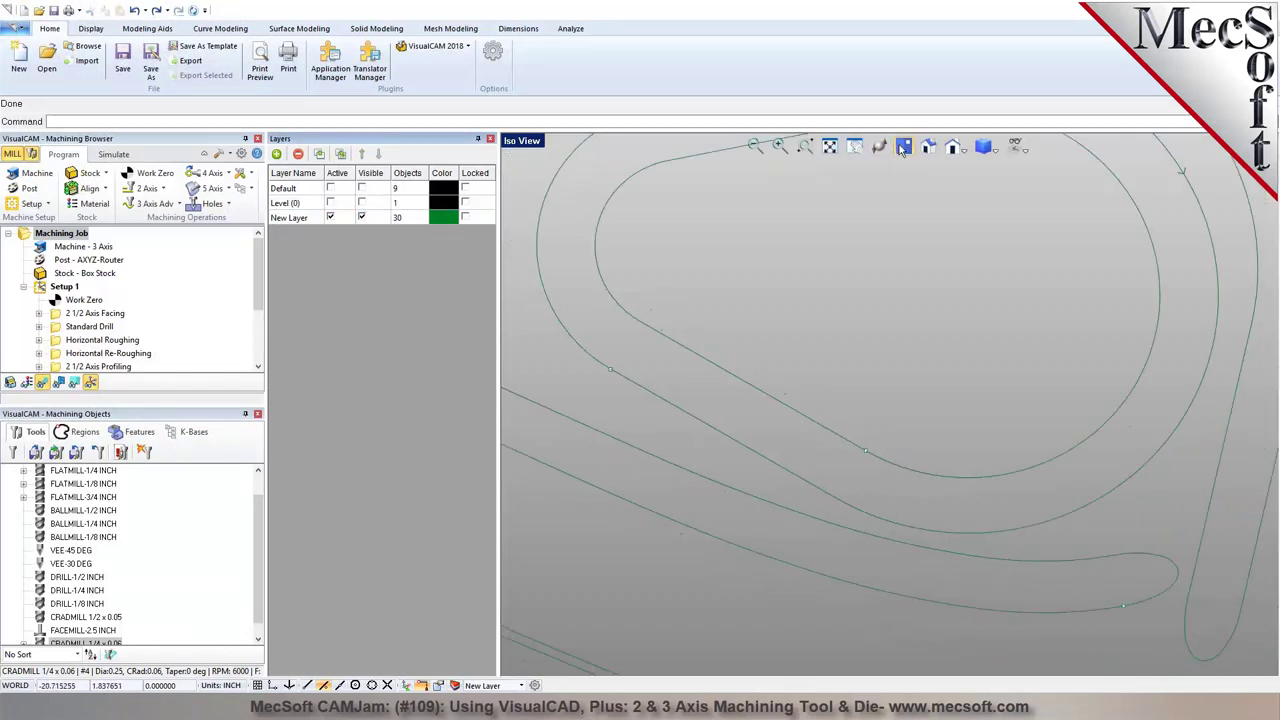
{"action": "scroll", "coordinate": [811, 453], "scroll_direction": "up", "scroll_amount": 5}
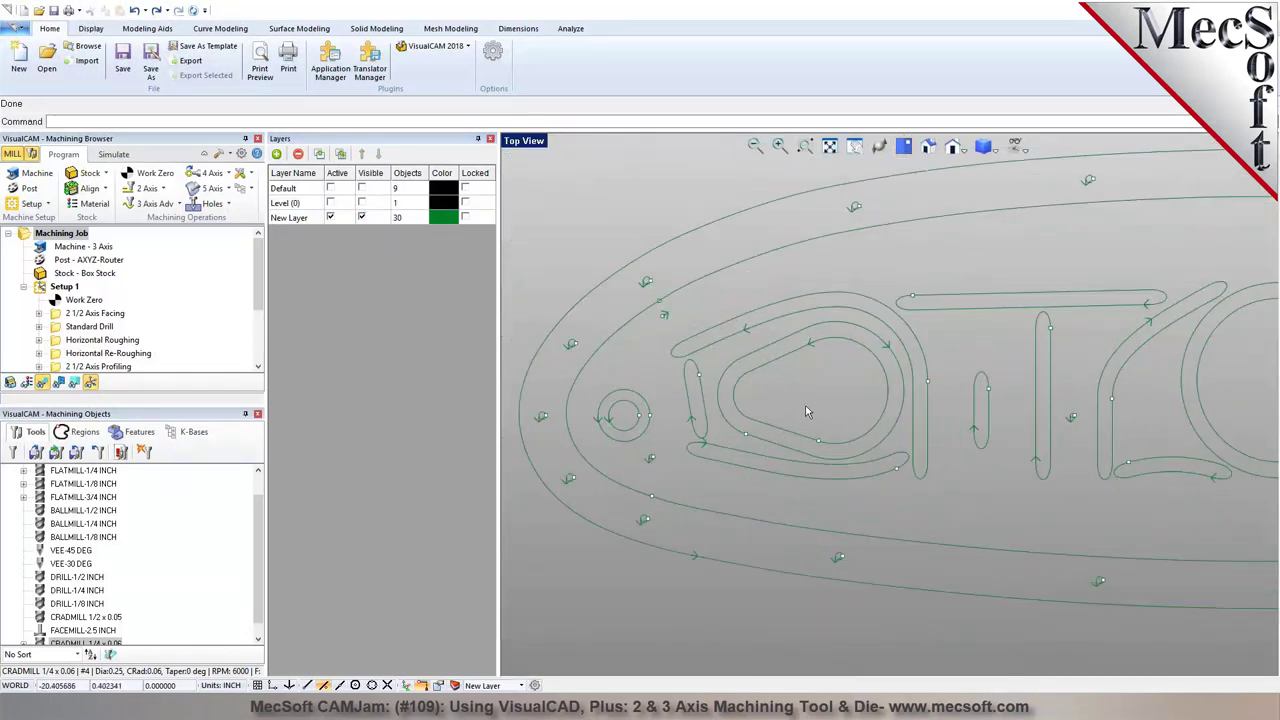
Change the start point of the ring's inner curve to lie next to the outer curve's start point
{"action": "left_click", "coordinate": [745, 458]}
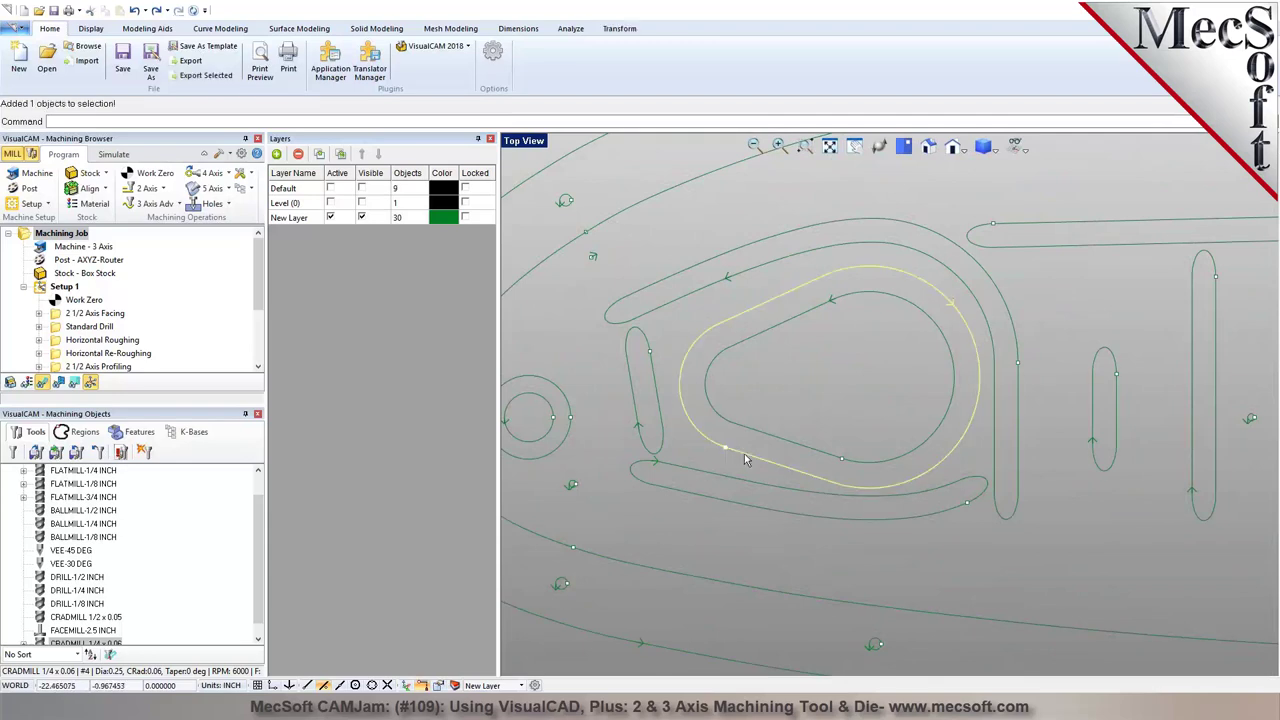
{"action": "left_click", "coordinate": [762, 431]}
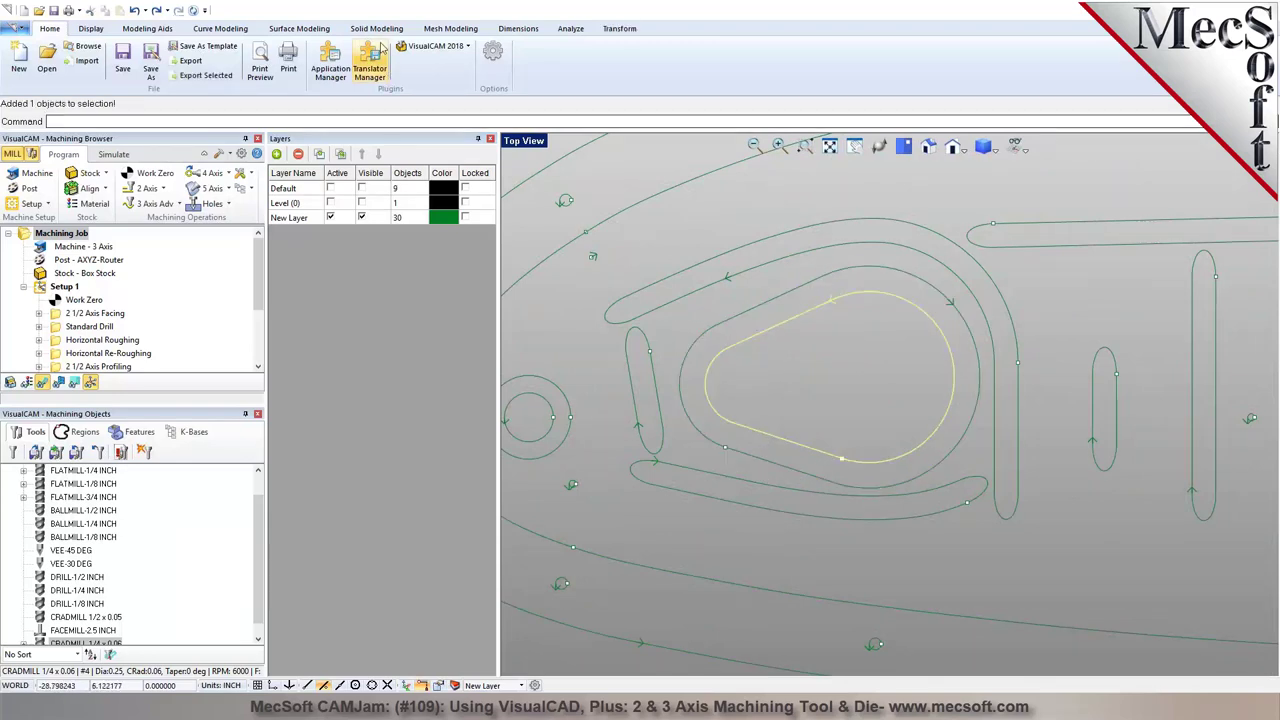
{"action": "left_click", "coordinate": [221, 29]}
{"action": "left_click", "coordinate": [546, 58]}
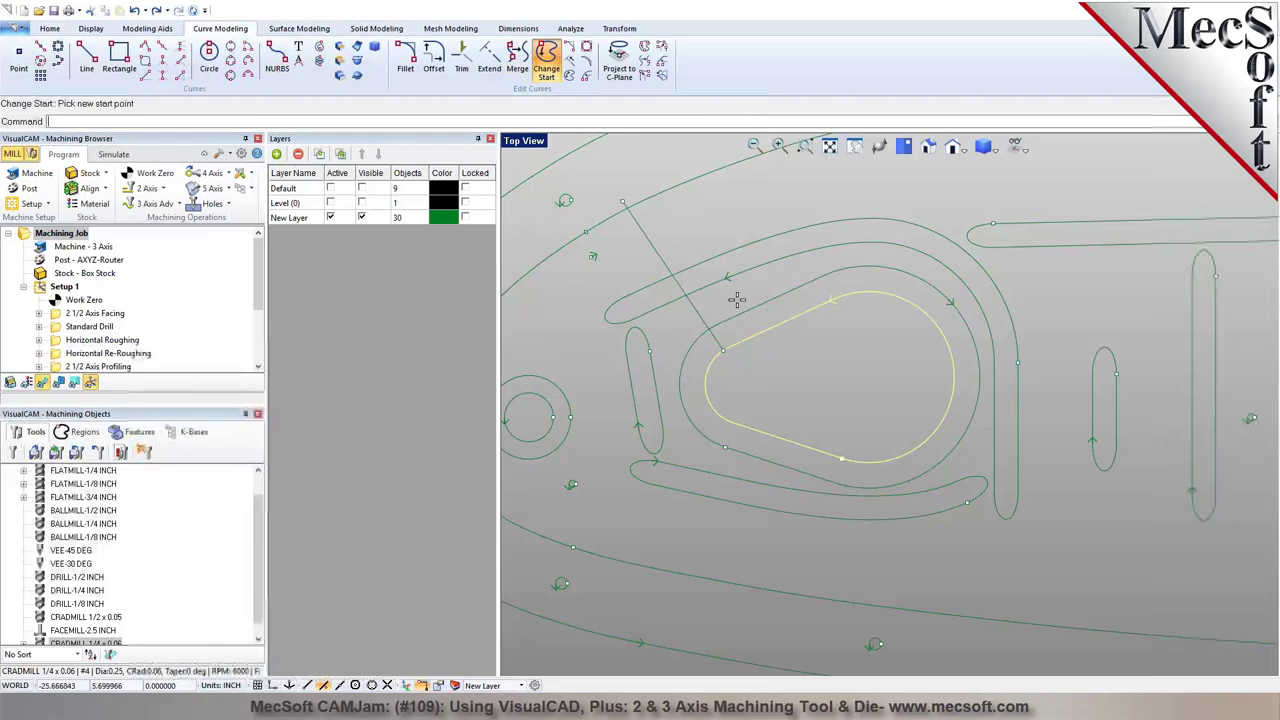
{"action": "left_click", "coordinate": [740, 404]}
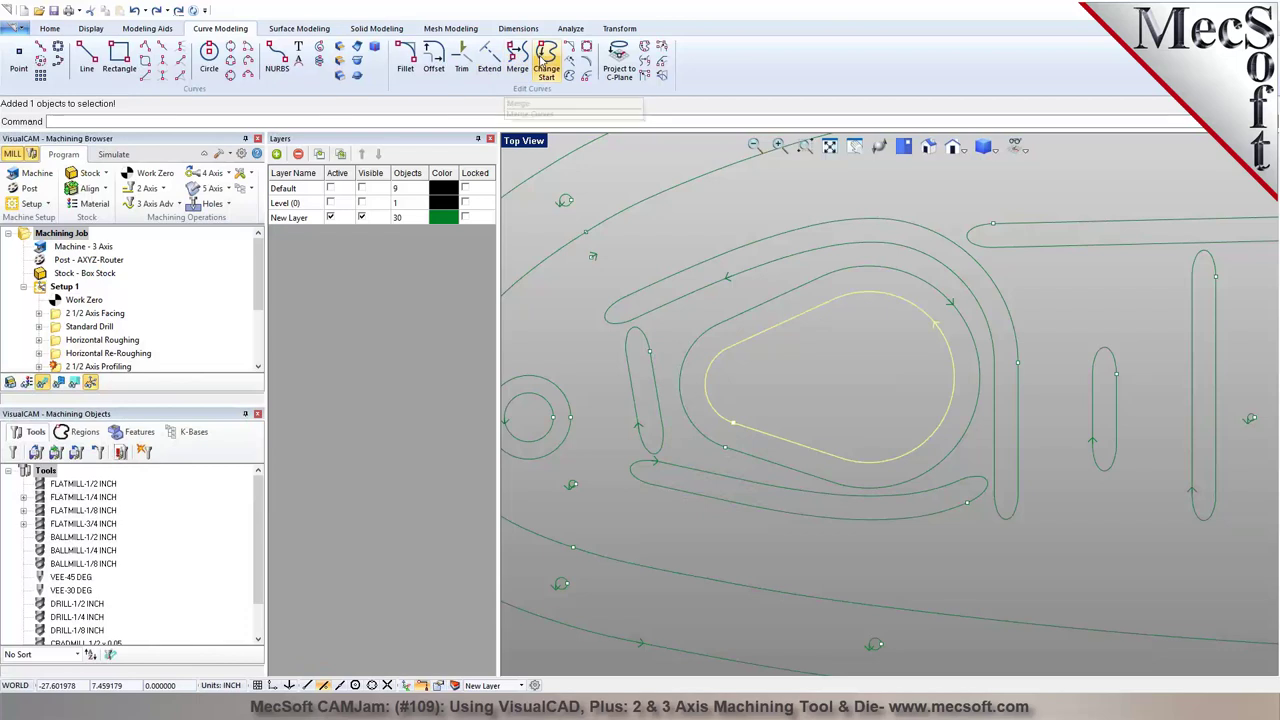
Reverse the direction of the ring's inner curve and make the Level (0) layer visible again
{"action": "left_click", "coordinate": [545, 57]}
{"action": "left_click", "coordinate": [568, 77]}
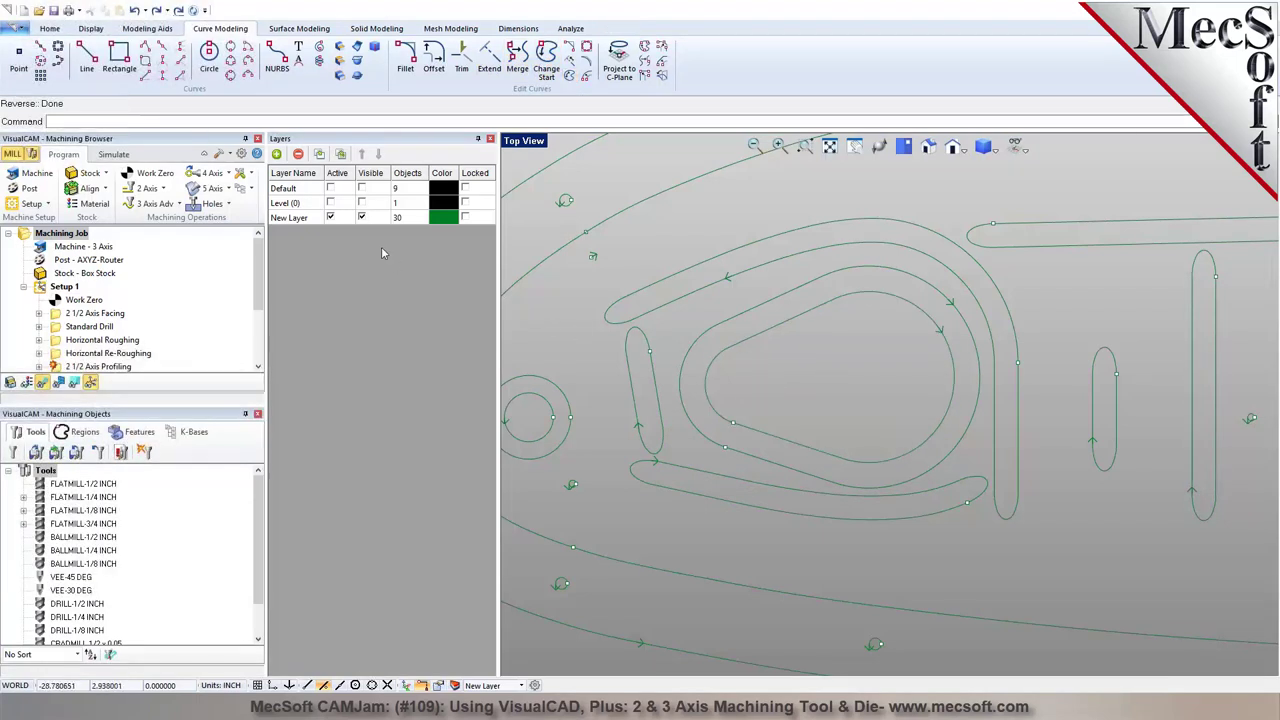
{"action": "left_click", "coordinate": [363, 203]}
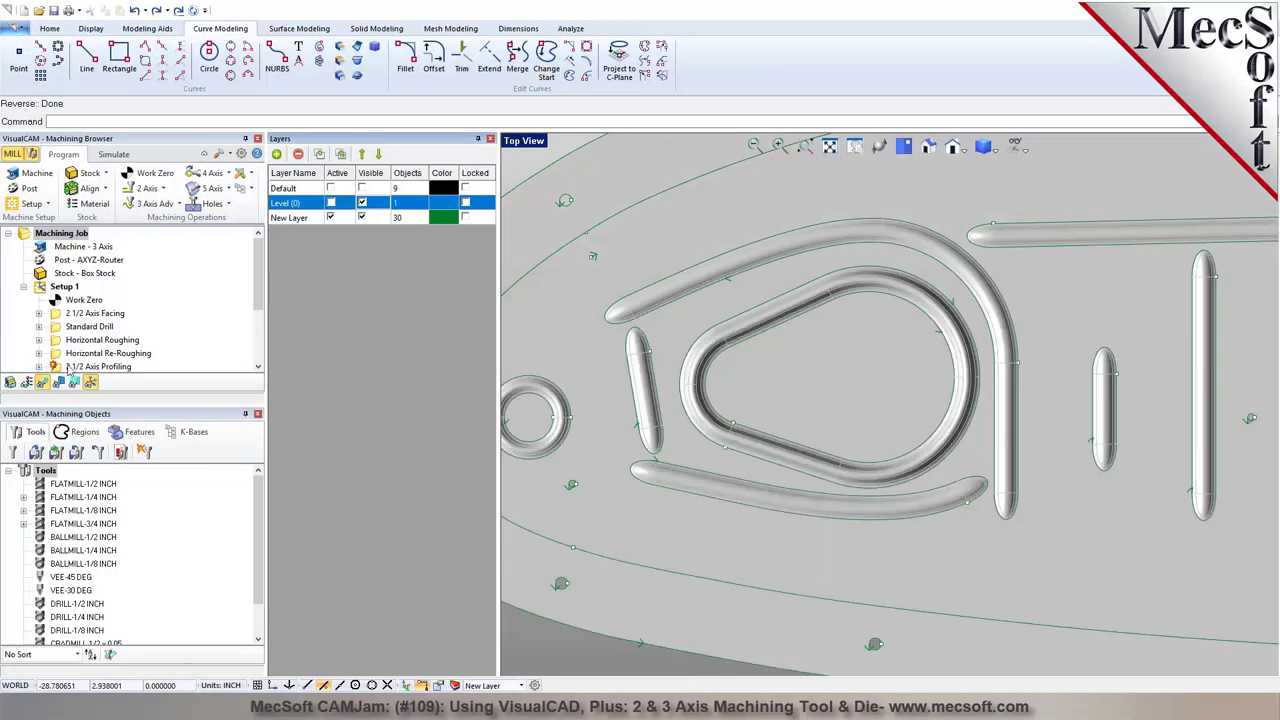
Replace the part regions of Between 2 Curves Finishing with the ring's outer Curve22 and inner Curve29, and regenerate the toolpath
{"action": "scroll", "coordinate": [76, 366], "scroll_direction": "down", "scroll_amount": 2}
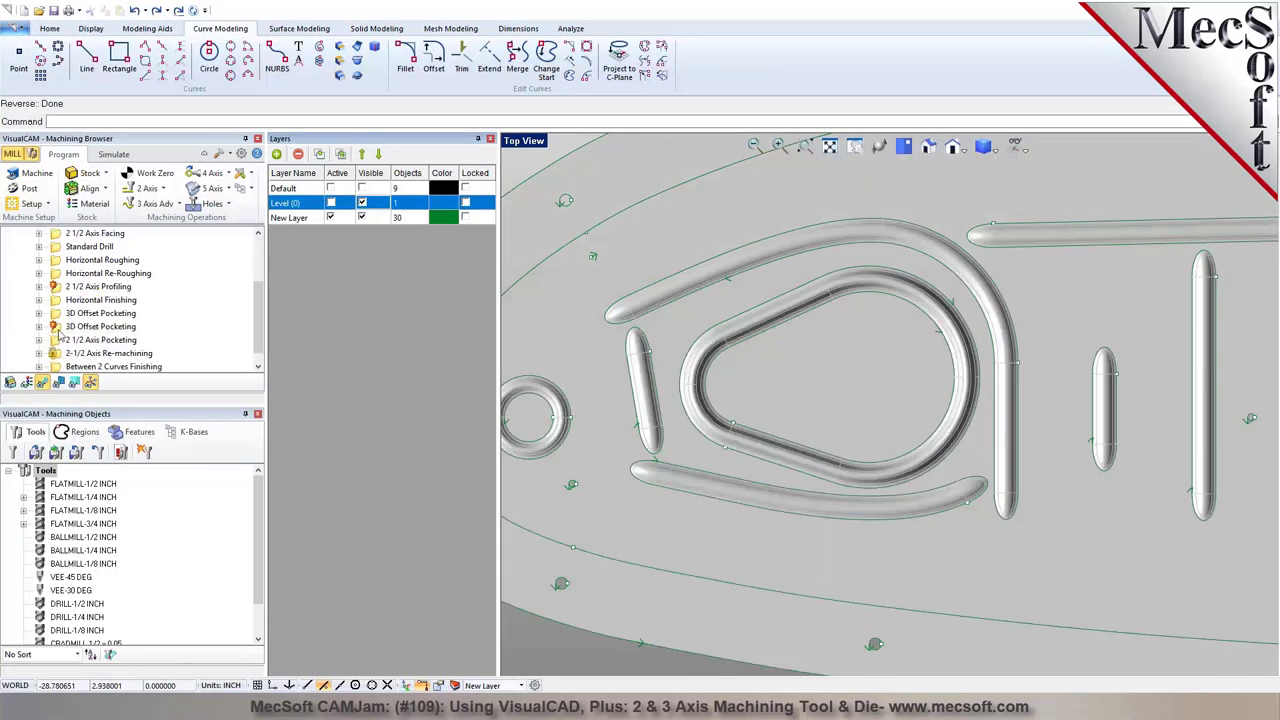
{"action": "left_click", "coordinate": [66, 366]}
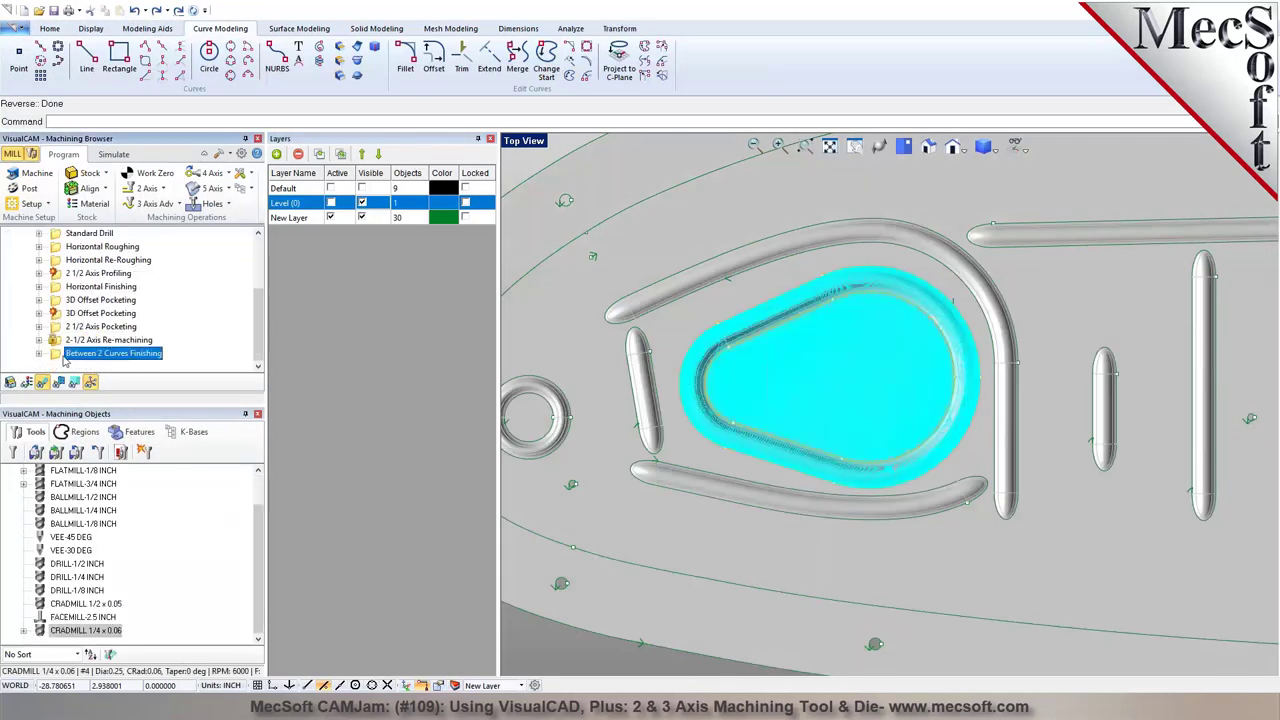
{"action": "double_click", "coordinate": [60, 355]}
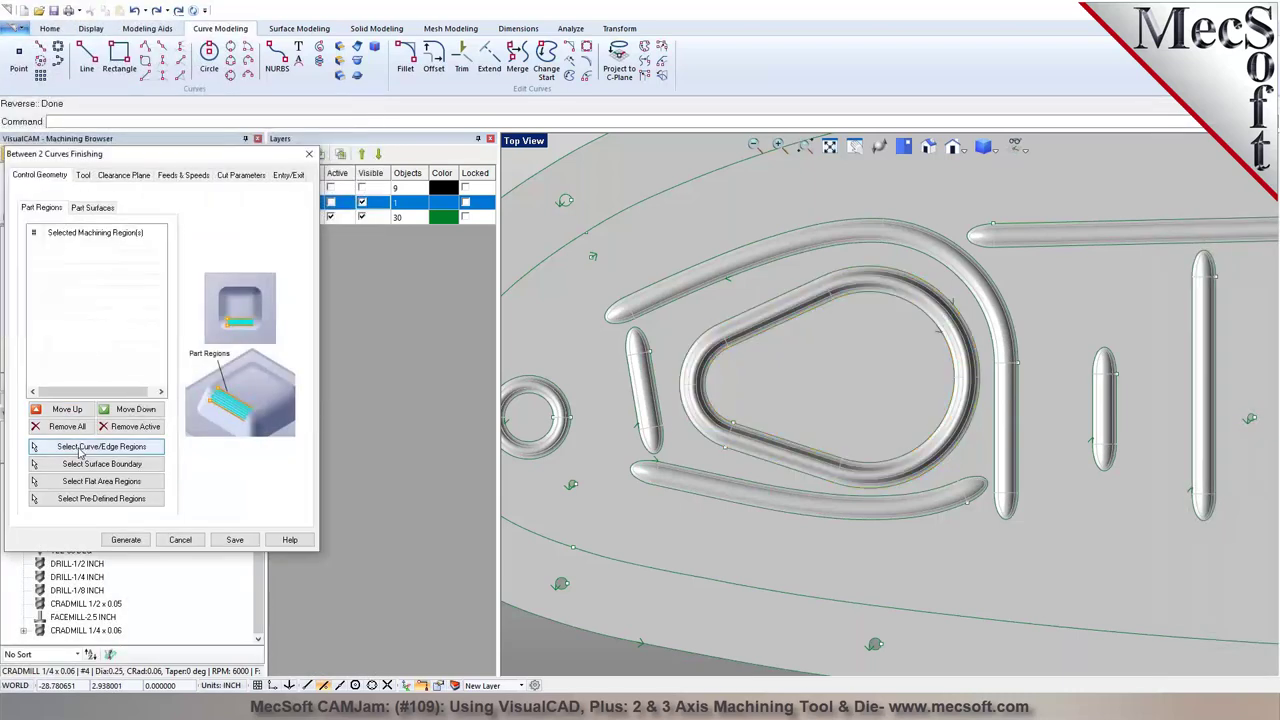
{"action": "left_click", "coordinate": [90, 450]}
{"action": "left_click", "coordinate": [741, 474]}
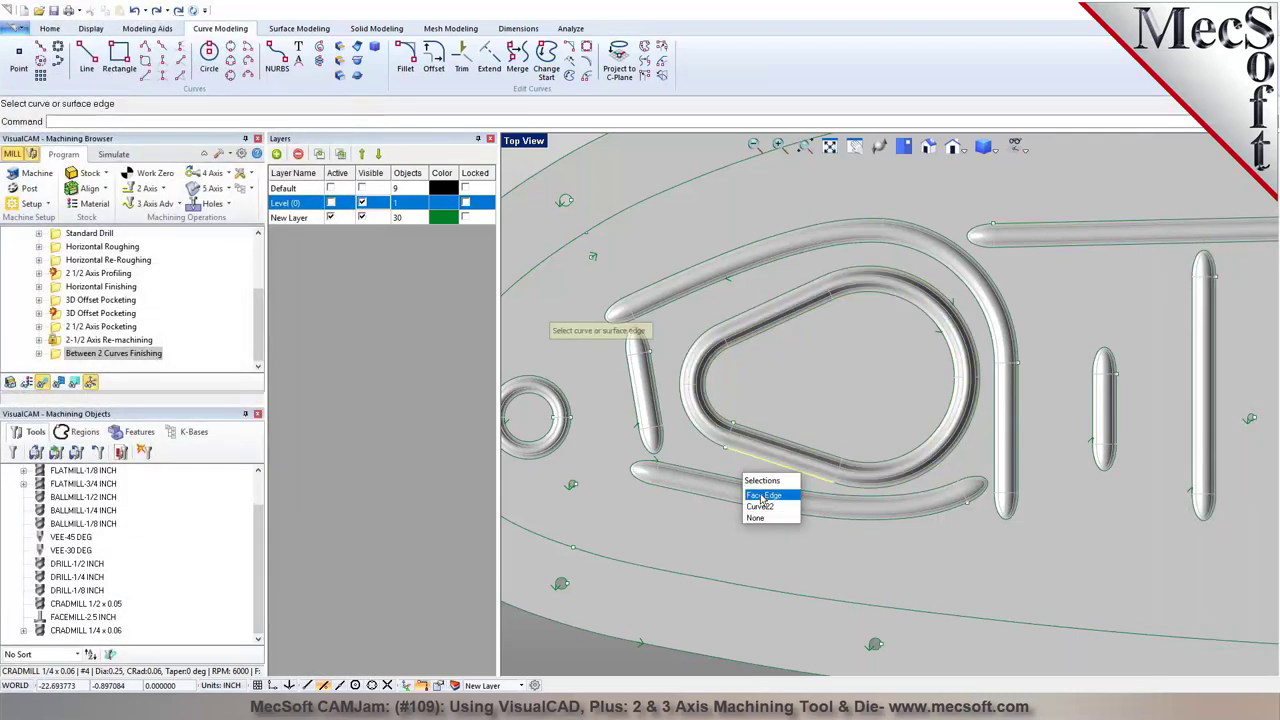
{"action": "left_click", "coordinate": [765, 508]}
{"action": "left_click", "coordinate": [752, 440]}
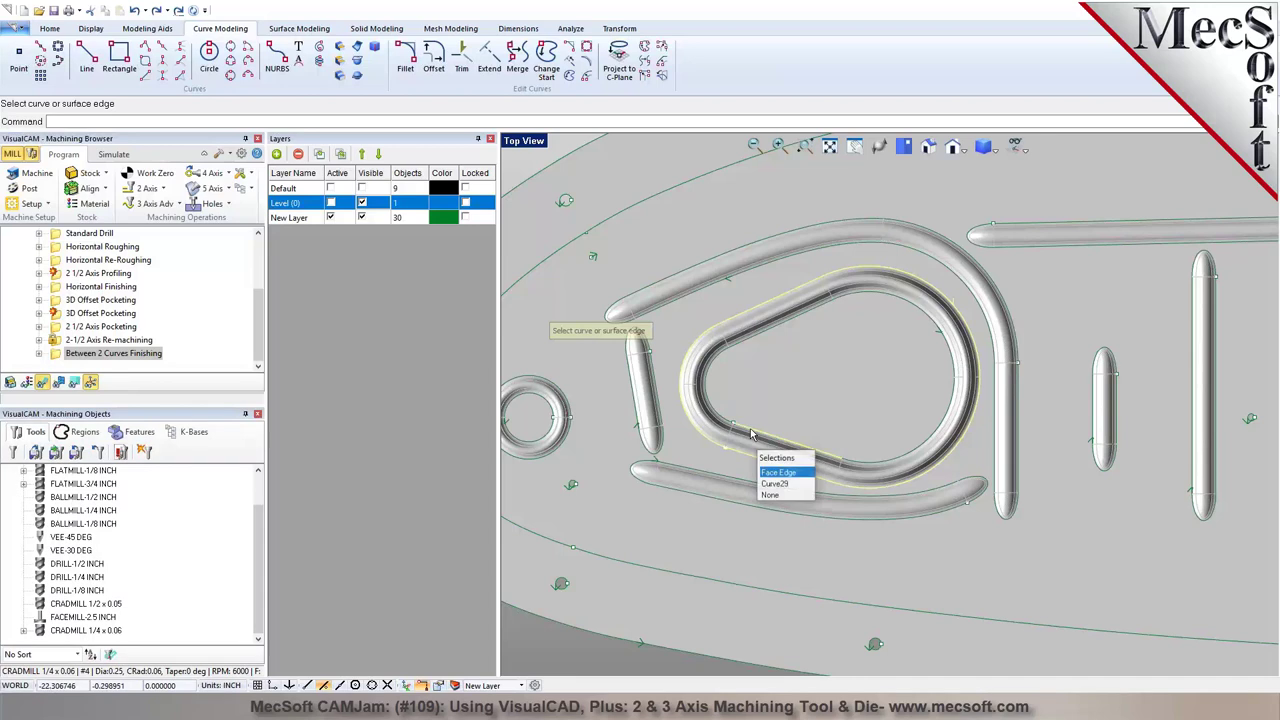
{"action": "left_click", "coordinate": [775, 484]}
{"action": "key", "text": "Return"}
{"action": "left_click", "coordinate": [128, 541]}
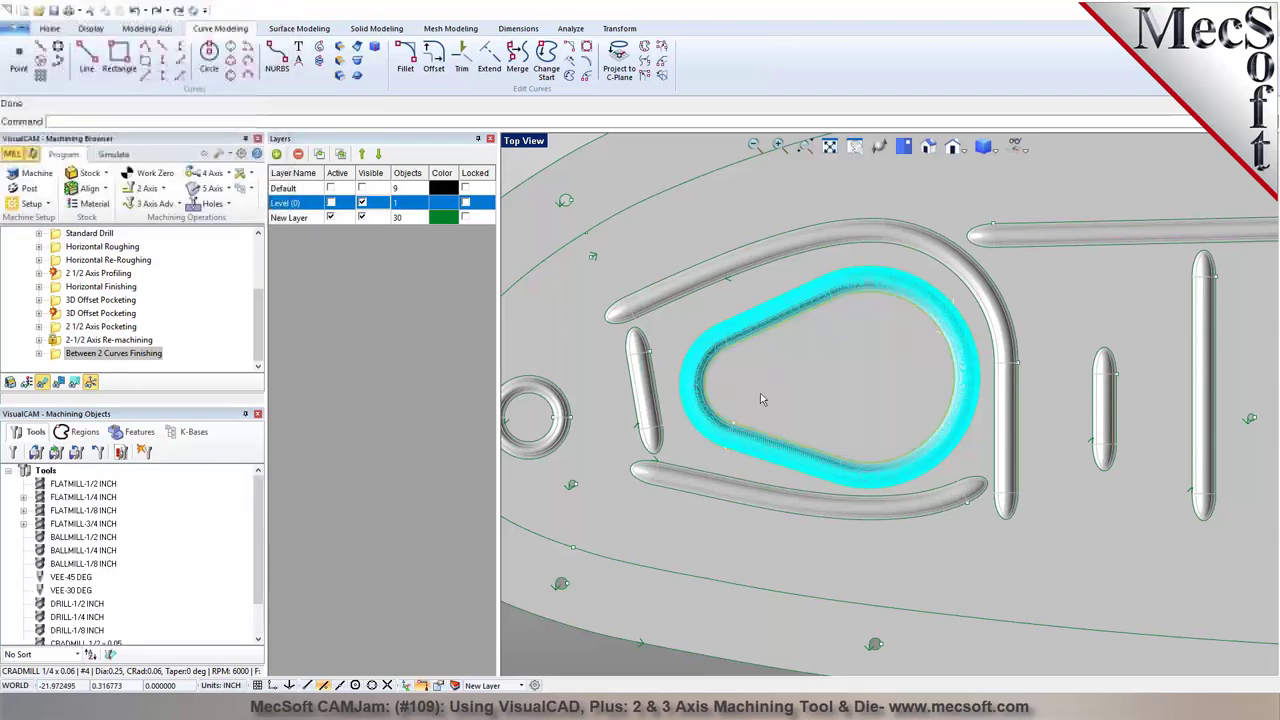
Close the layer list and examine the regenerated Between 2 Curves Finishing toolpath around the ring in an isometric view
{"action": "left_click", "coordinate": [928, 148]}
{"action": "scroll", "coordinate": [820, 390], "scroll_direction": "up", "scroll_amount": 3}
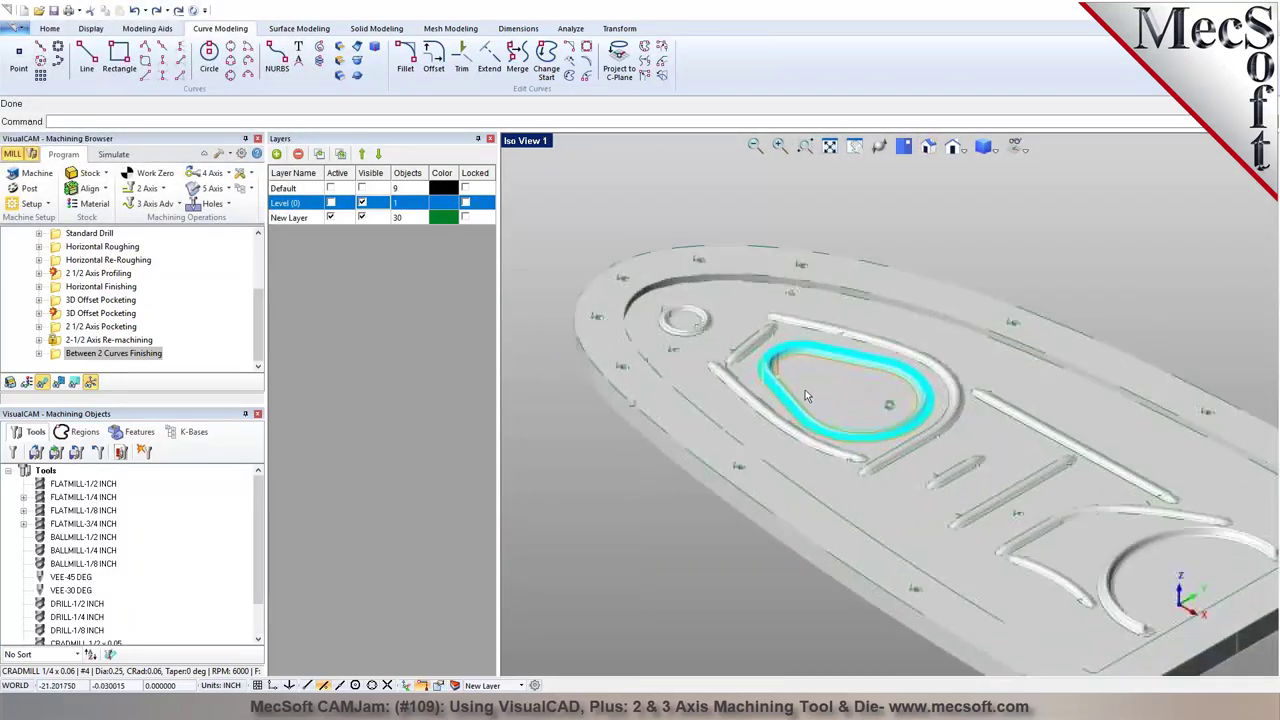
{"action": "scroll", "coordinate": [805, 392], "scroll_direction": "up", "scroll_amount": 4}
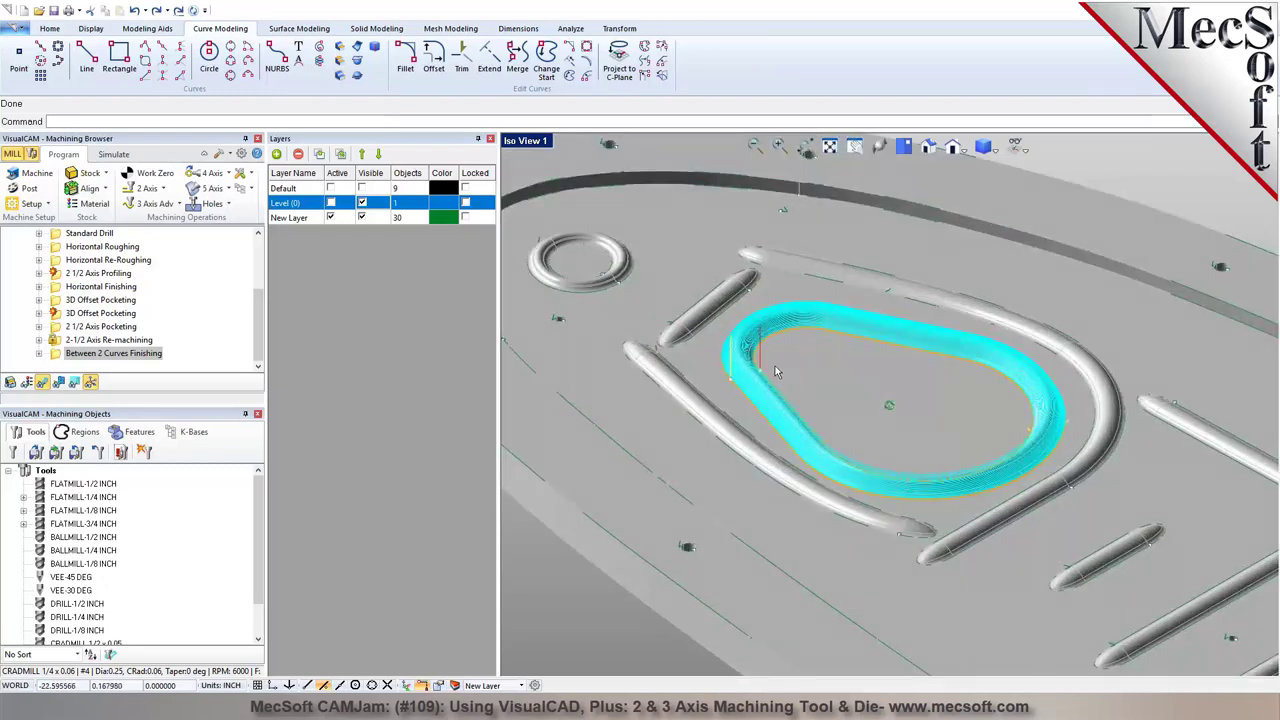
{"action": "scroll", "coordinate": [765, 365], "scroll_direction": "up", "scroll_amount": 5}
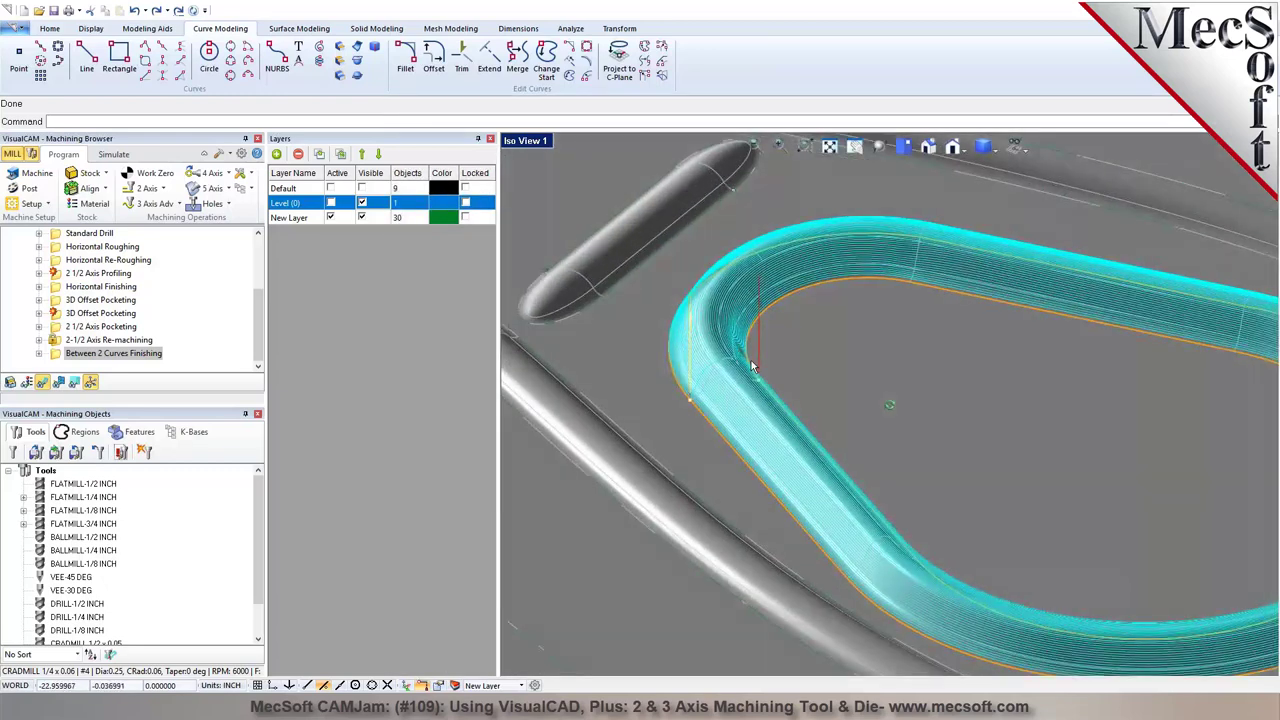
{"action": "scroll", "coordinate": [752, 366], "scroll_direction": "down", "scroll_amount": 3}
{"action": "left_click", "coordinate": [490, 138]}
{"action": "scroll", "coordinate": [572, 398], "scroll_direction": "up", "scroll_amount": 3}
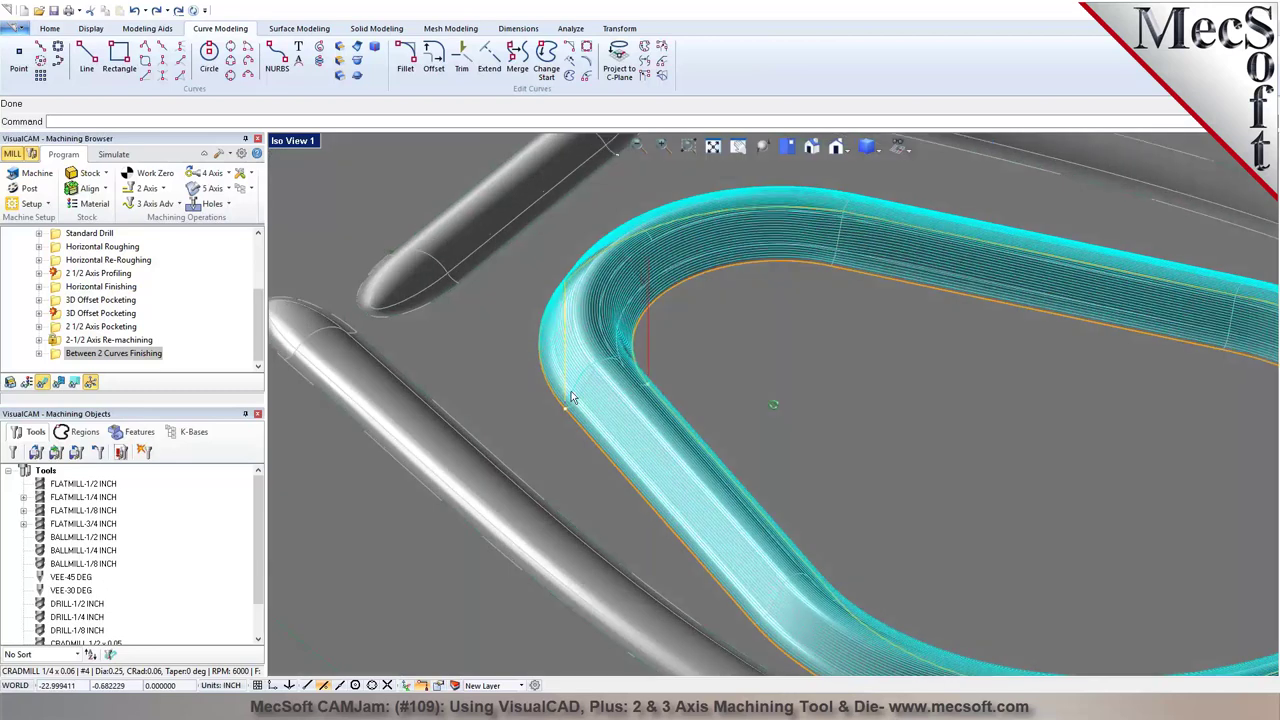
{"action": "scroll", "coordinate": [641, 340], "scroll_direction": "down", "scroll_amount": 5}
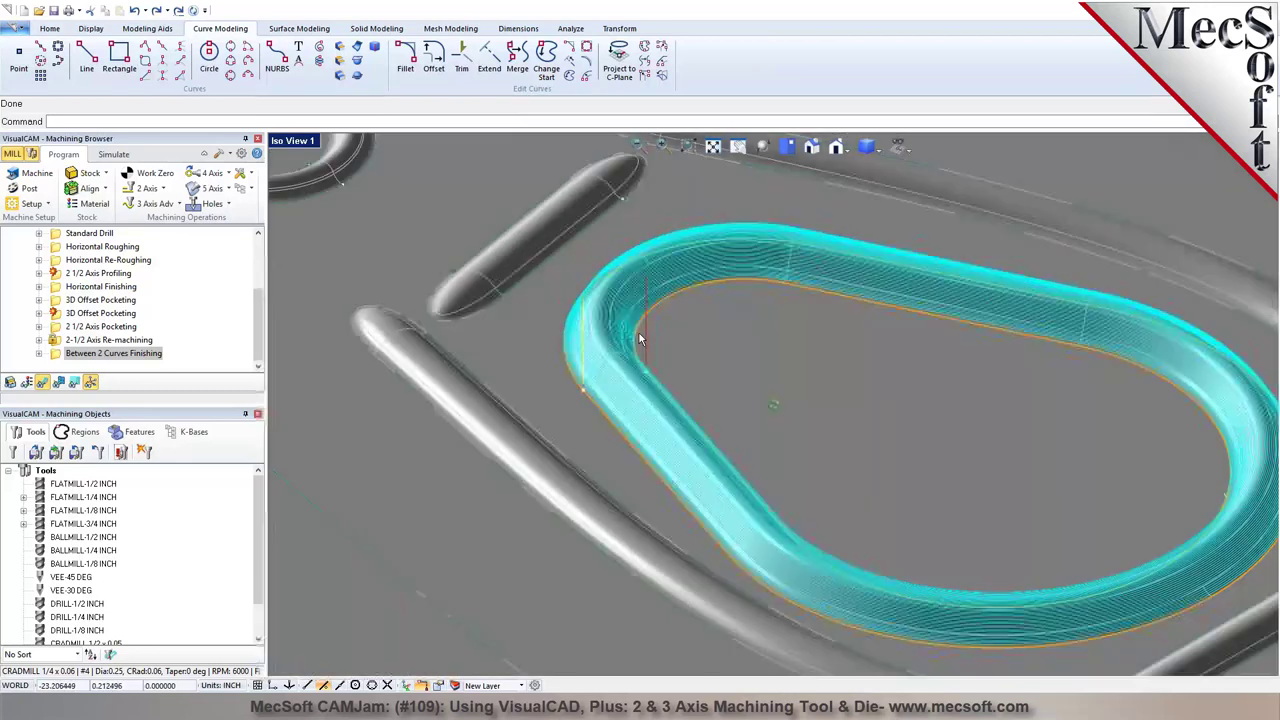
{"action": "scroll", "coordinate": [674, 298], "scroll_direction": "down", "scroll_amount": 2}
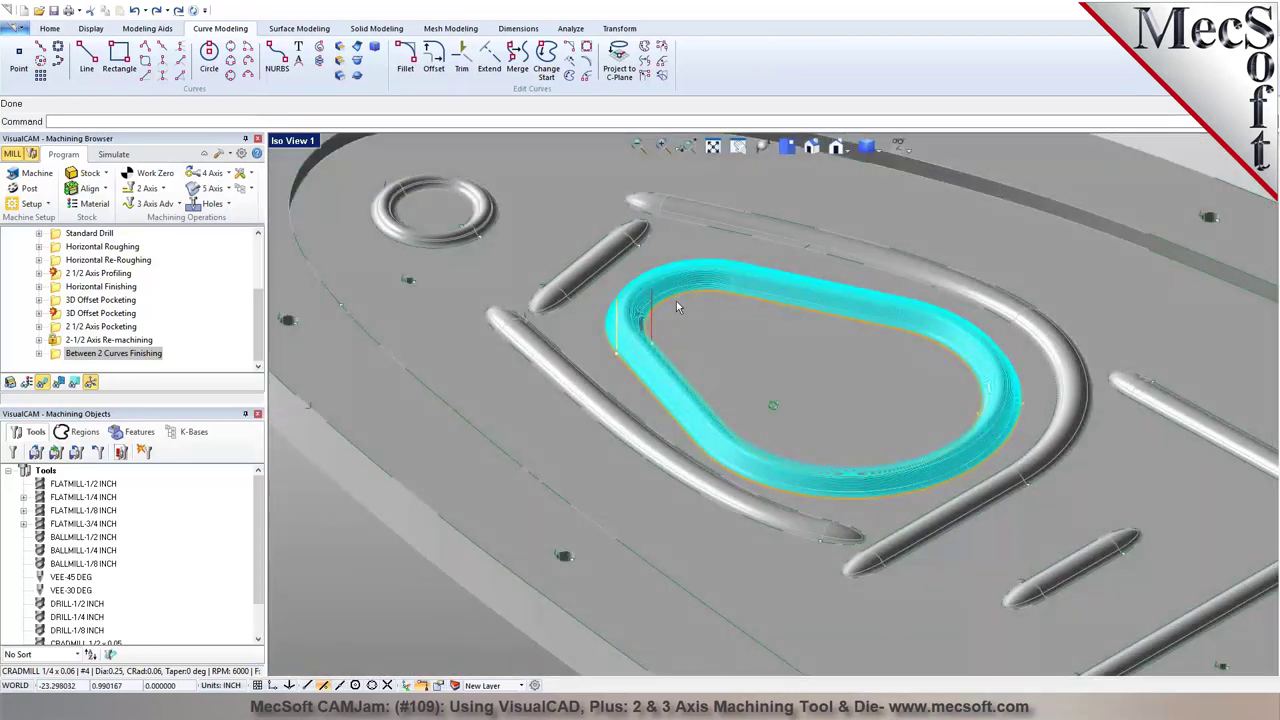
Save the part file
{"action": "scroll", "coordinate": [676, 301], "scroll_direction": "down", "scroll_amount": 2}
{"action": "left_click", "coordinate": [58, 28]}
{"action": "left_click", "coordinate": [123, 60]}
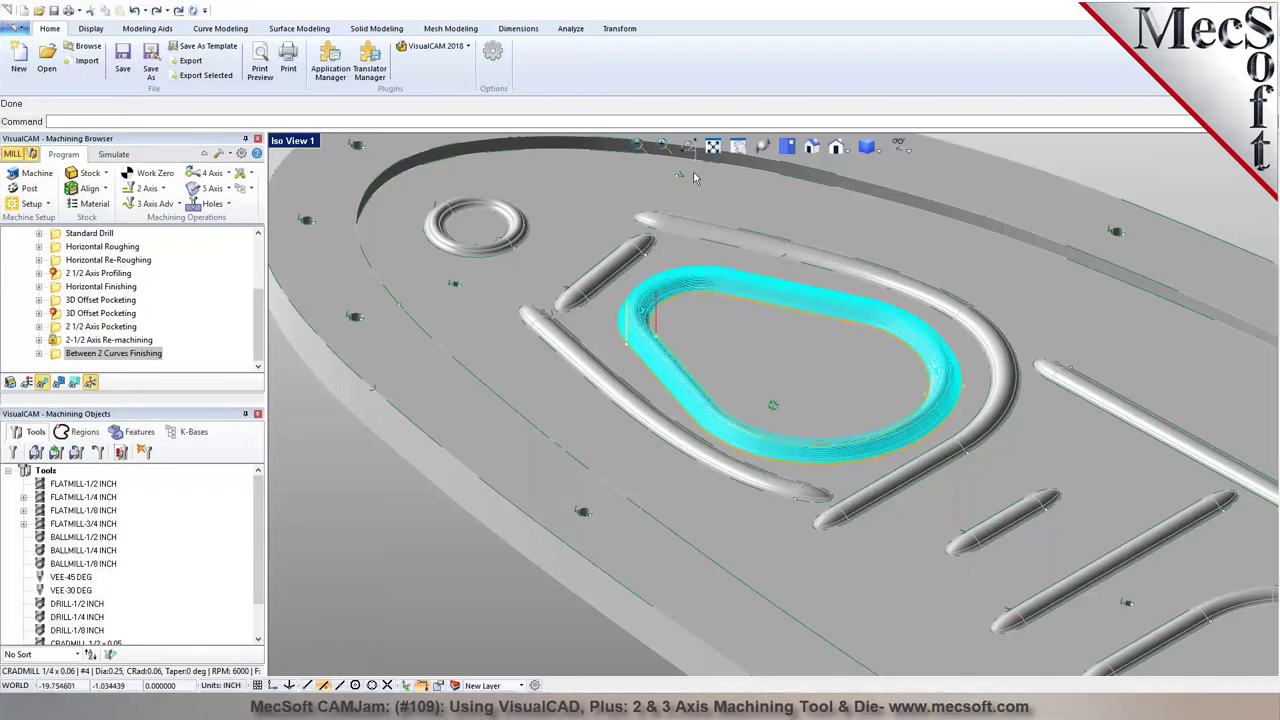
Examine the toolpath spacing at the ring's narrow end and select the second 3D Offset Pocketing operation in Setup 1
{"action": "scroll", "coordinate": [617, 328], "scroll_direction": "up", "scroll_amount": 1}
{"action": "left_click_drag", "start_coordinate": [617, 326], "coordinate": [680, 380]}
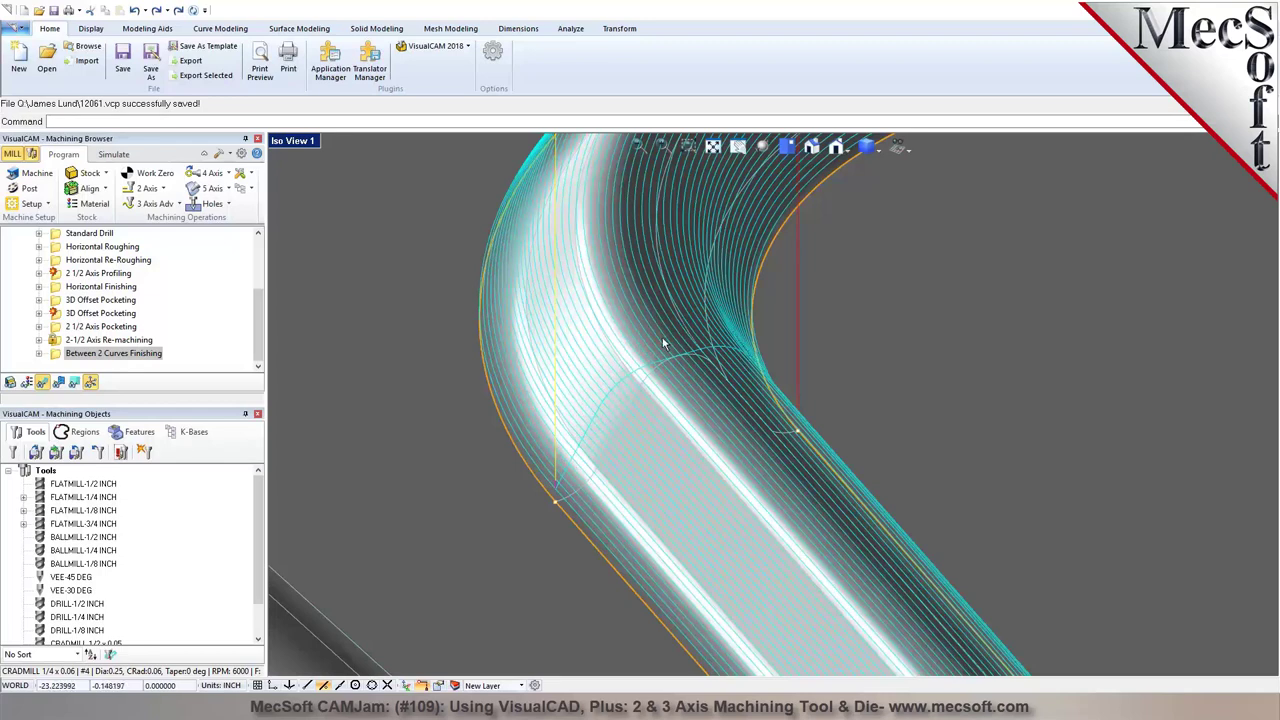
{"action": "scroll", "coordinate": [662, 337], "scroll_direction": "down", "scroll_amount": 3}
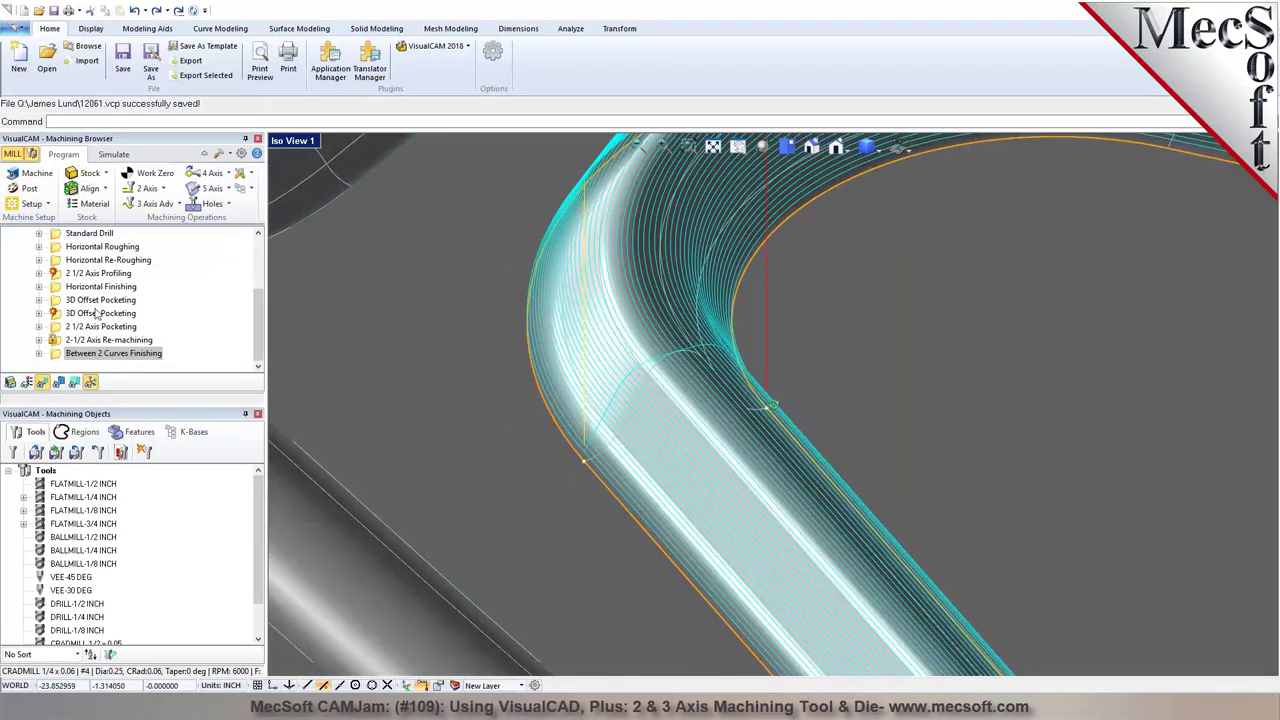
{"action": "left_click", "coordinate": [97, 313]}
{"action": "right_click", "coordinate": [647, 403]}
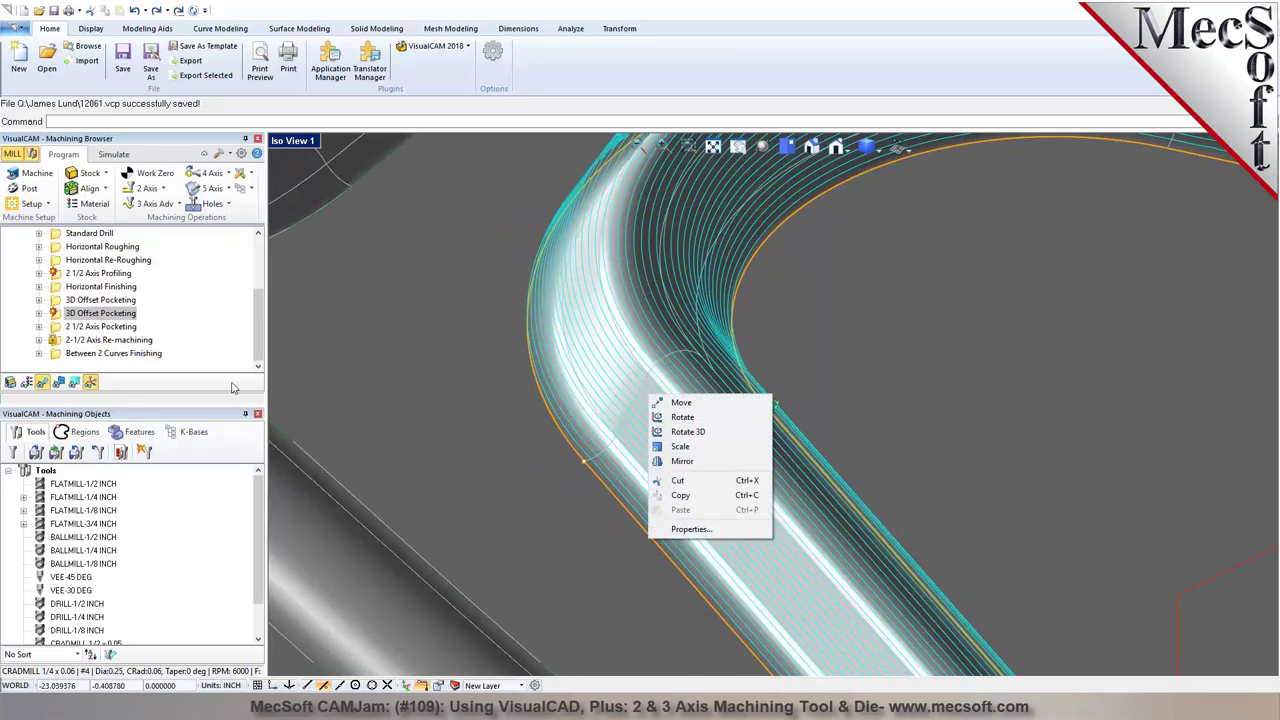
{"action": "left_click", "coordinate": [58, 316]}
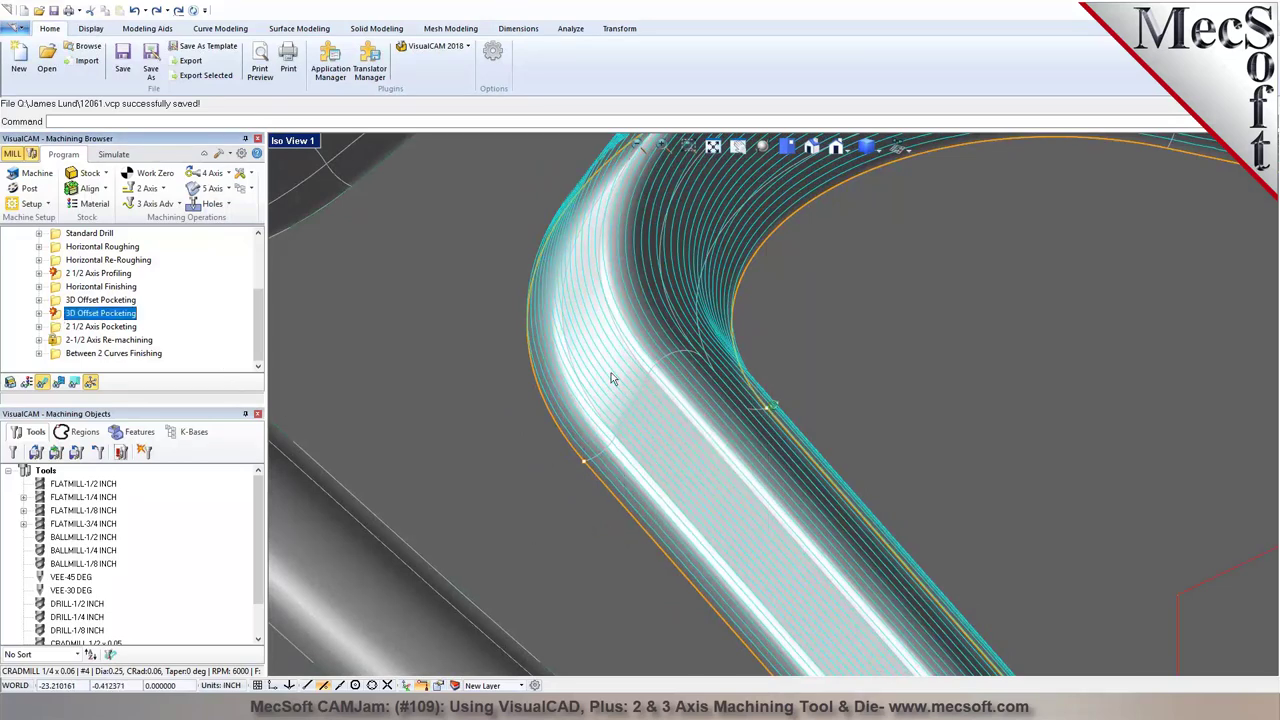
Create a Parallel Finishing operation on the ring's two drive regions with the CRADMILL 1/4 x 0.06 tool and generate its toolpath
{"action": "scroll", "coordinate": [622, 368], "scroll_direction": "down", "scroll_amount": 3}
{"action": "right_click_drag", "start_coordinate": [623, 367], "coordinate": [657, 341]}
{"action": "scroll", "coordinate": [644, 321], "scroll_direction": "down", "scroll_amount": 3}
{"action": "scroll", "coordinate": [637, 331], "scroll_direction": "down", "scroll_amount": 2}
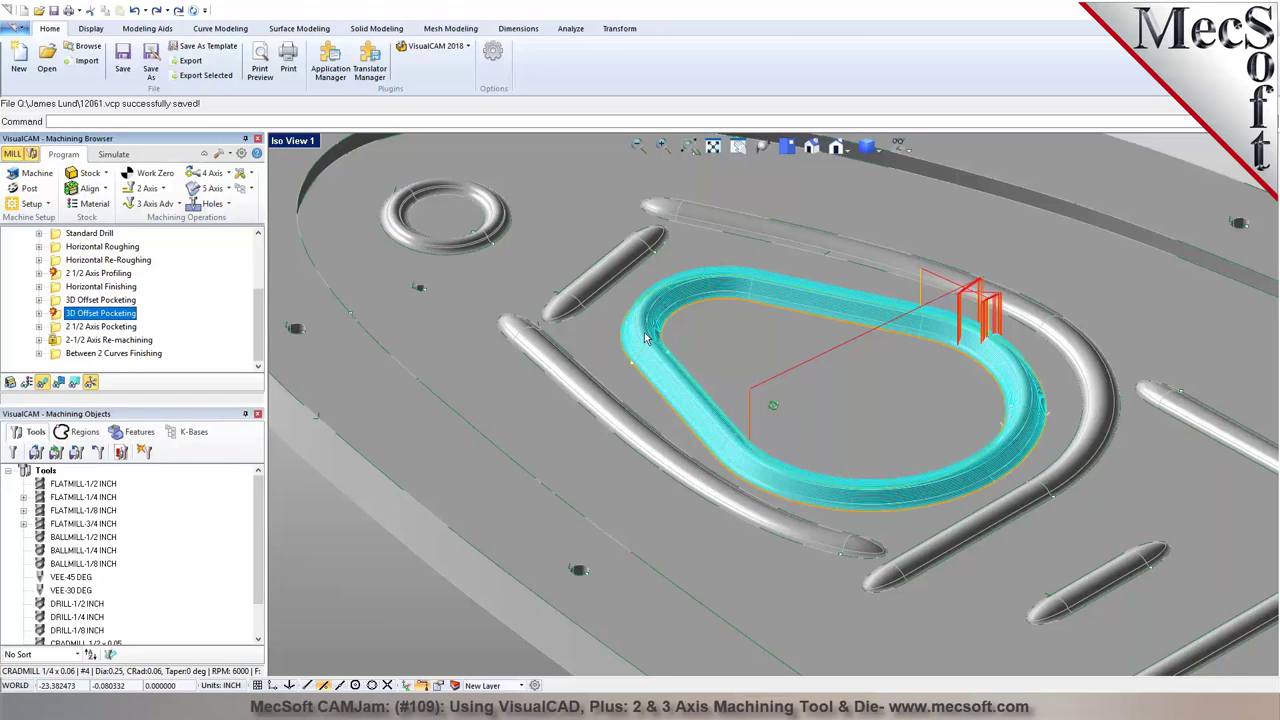
{"action": "left_click", "coordinate": [177, 206]}
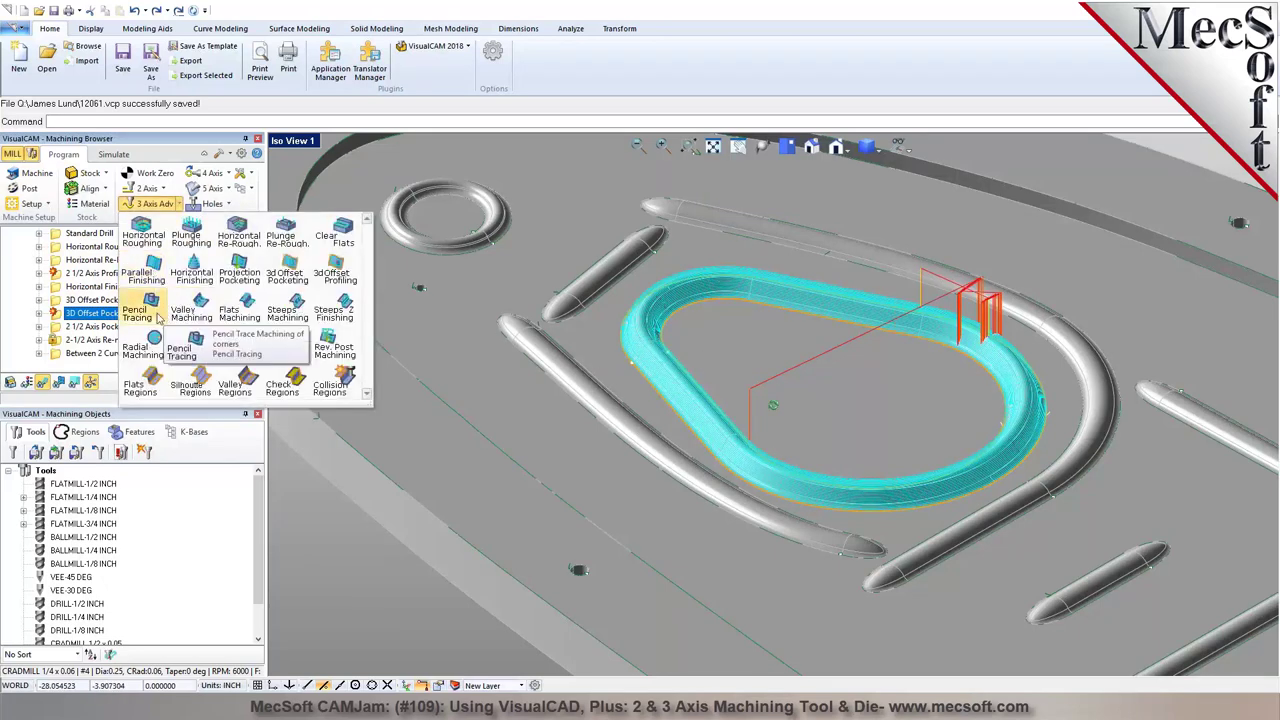
{"action": "left_click", "coordinate": [146, 275]}
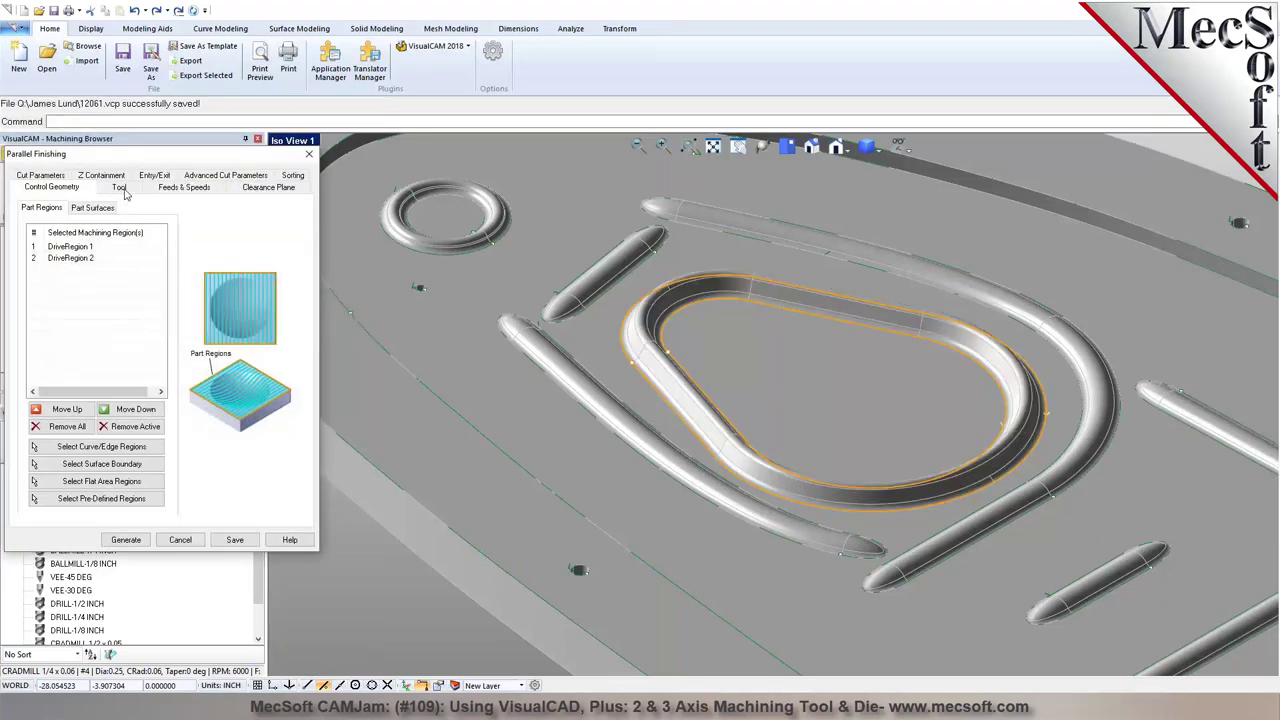
{"action": "left_click", "coordinate": [119, 188]}
{"action": "left_click", "coordinate": [40, 176]}
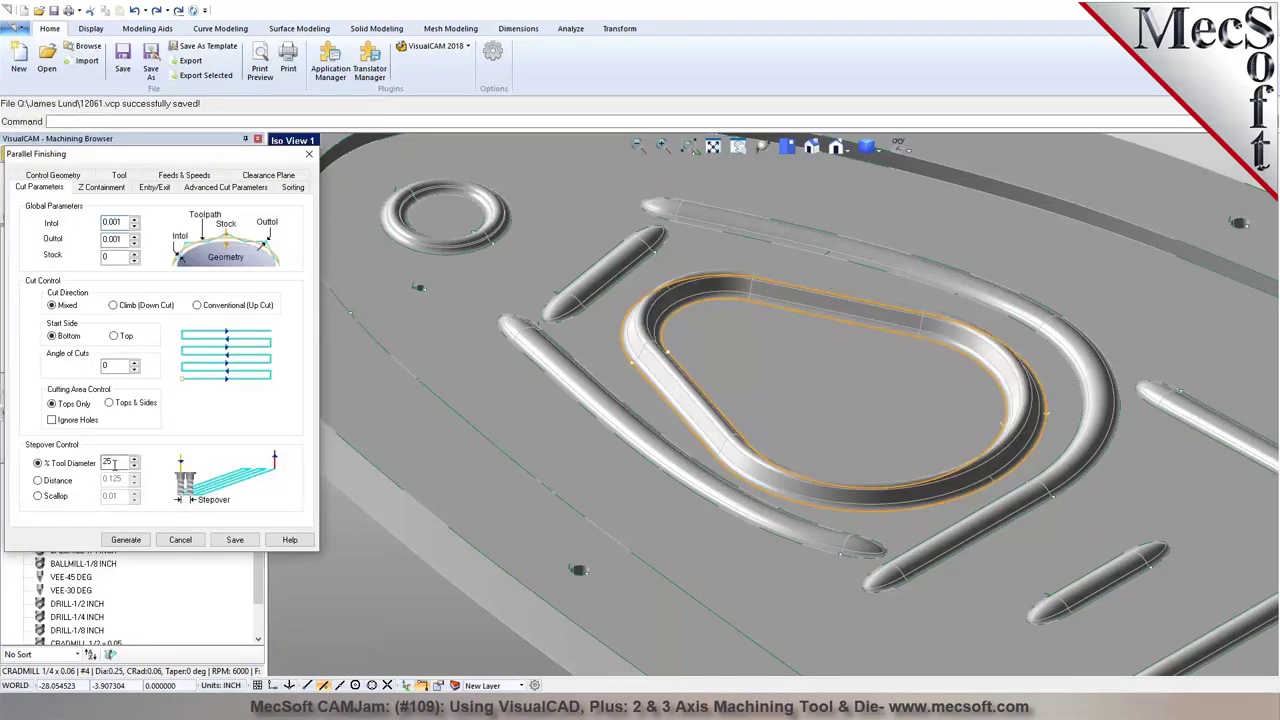
{"action": "left_click", "coordinate": [126, 540]}
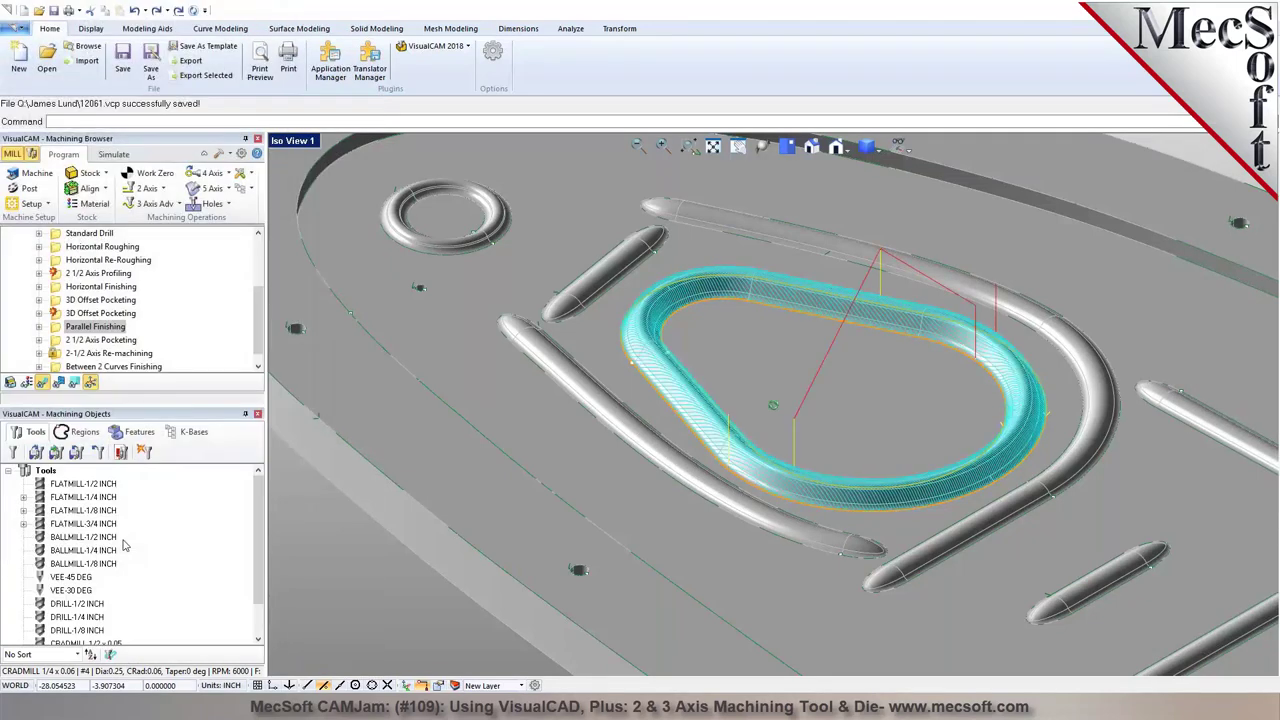
Duplicate the Parallel Finishing operation, set the copy's angle of cuts to 90, and generate its toolpath
{"action": "scroll", "coordinate": [729, 463], "scroll_direction": "up", "scroll_amount": 6}
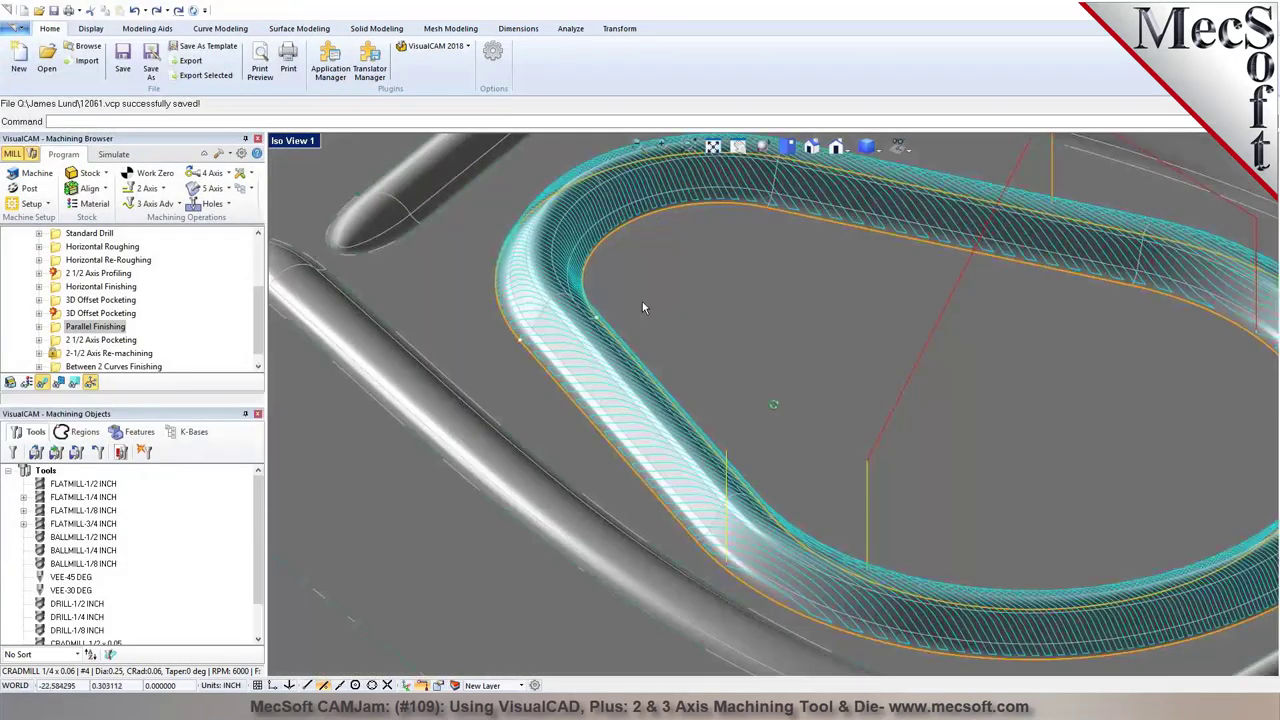
{"action": "right_click_drag", "start_coordinate": [550, 296], "coordinate": [620, 306]}
{"action": "scroll", "coordinate": [610, 330], "scroll_direction": "down", "scroll_amount": 5}
{"action": "right_click_drag", "start_coordinate": [600, 351], "coordinate": [797, 573]}
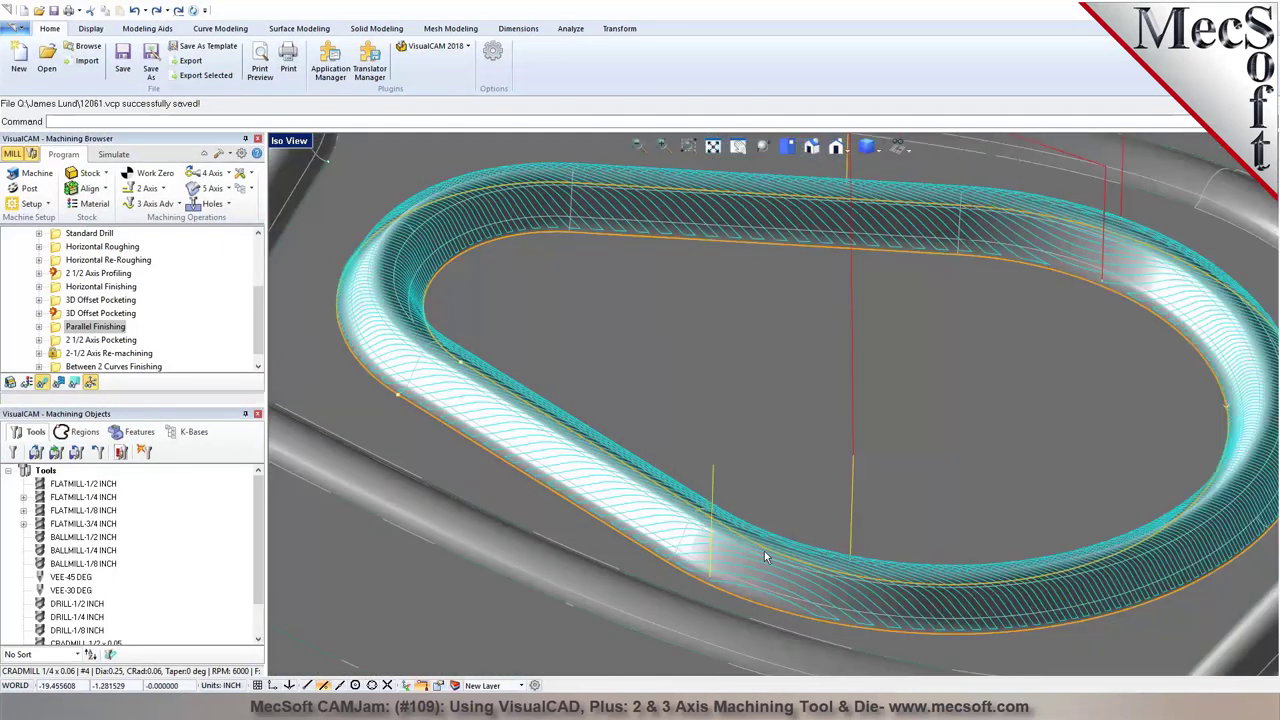
{"action": "left_click", "coordinate": [63, 328]}
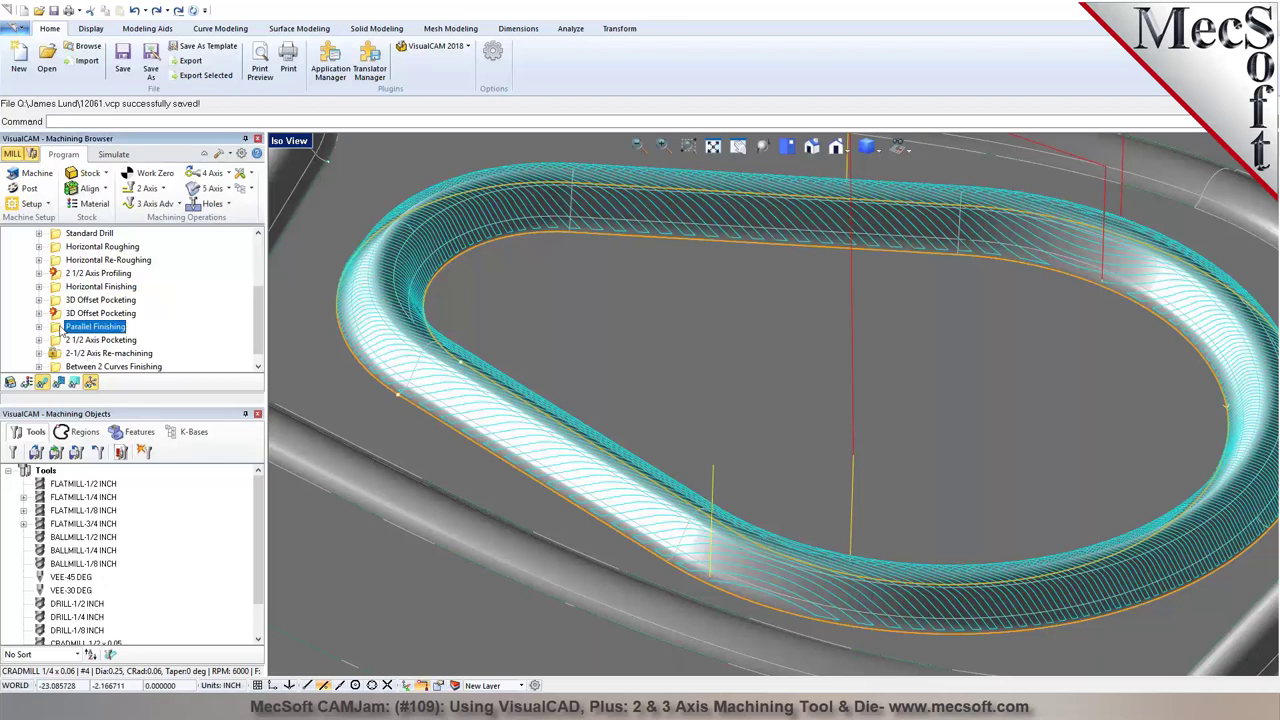
{"action": "double_click", "coordinate": [64, 330]}
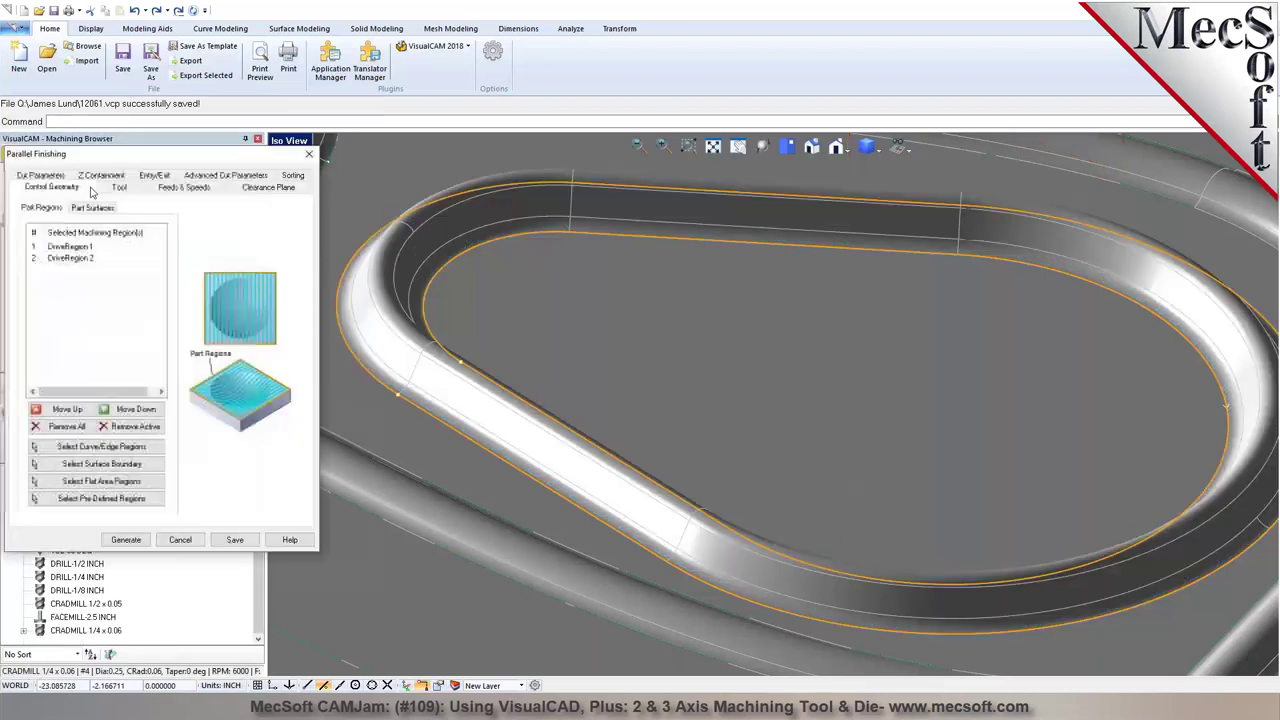
{"action": "left_click", "coordinate": [40, 176]}
{"action": "double_click", "coordinate": [112, 365]}
{"action": "left_click", "coordinate": [112, 365]}
{"action": "type", "text": "90"}
{"action": "key", "text": "Return"}
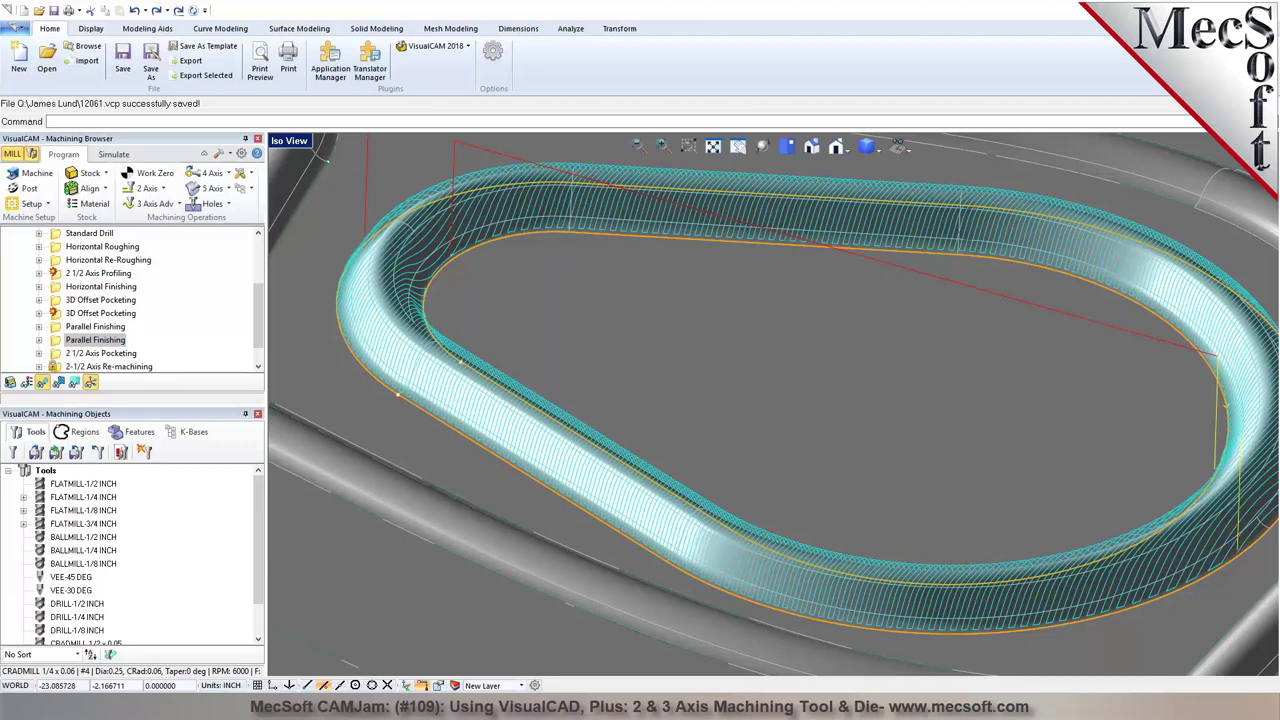
Compare the two Parallel Finishing toolpaths on the ring with the Horizontal Finishing toolpath
{"action": "scroll", "coordinate": [639, 332], "scroll_direction": "down", "scroll_amount": 2}
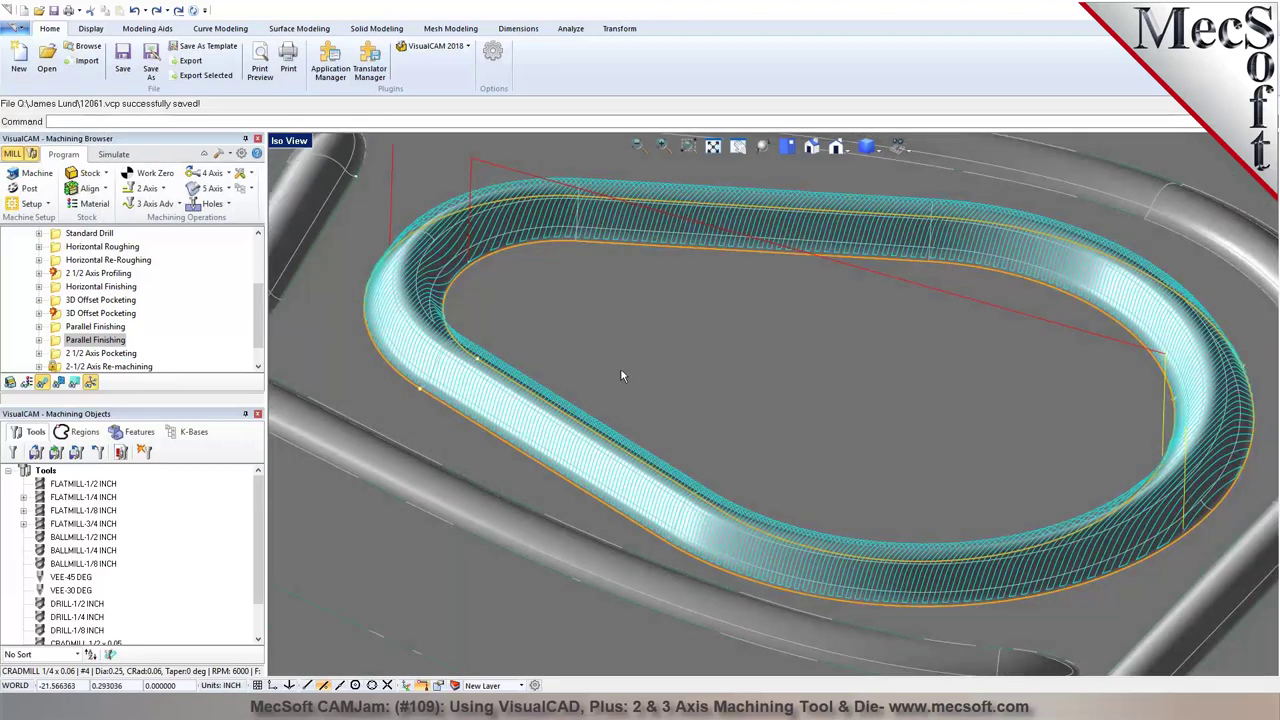
{"action": "scroll", "coordinate": [620, 368], "scroll_direction": "down", "scroll_amount": 1}
{"action": "scroll", "coordinate": [711, 394], "scroll_direction": "down", "scroll_amount": 2}
{"action": "mouse_move", "coordinate": [711, 394]}
{"action": "right_mouse_down"}
{"action": "mouse_move", "coordinate": [729, 425]}
{"action": "mouse_move", "coordinate": [725, 414]}
{"action": "right_mouse_up"}
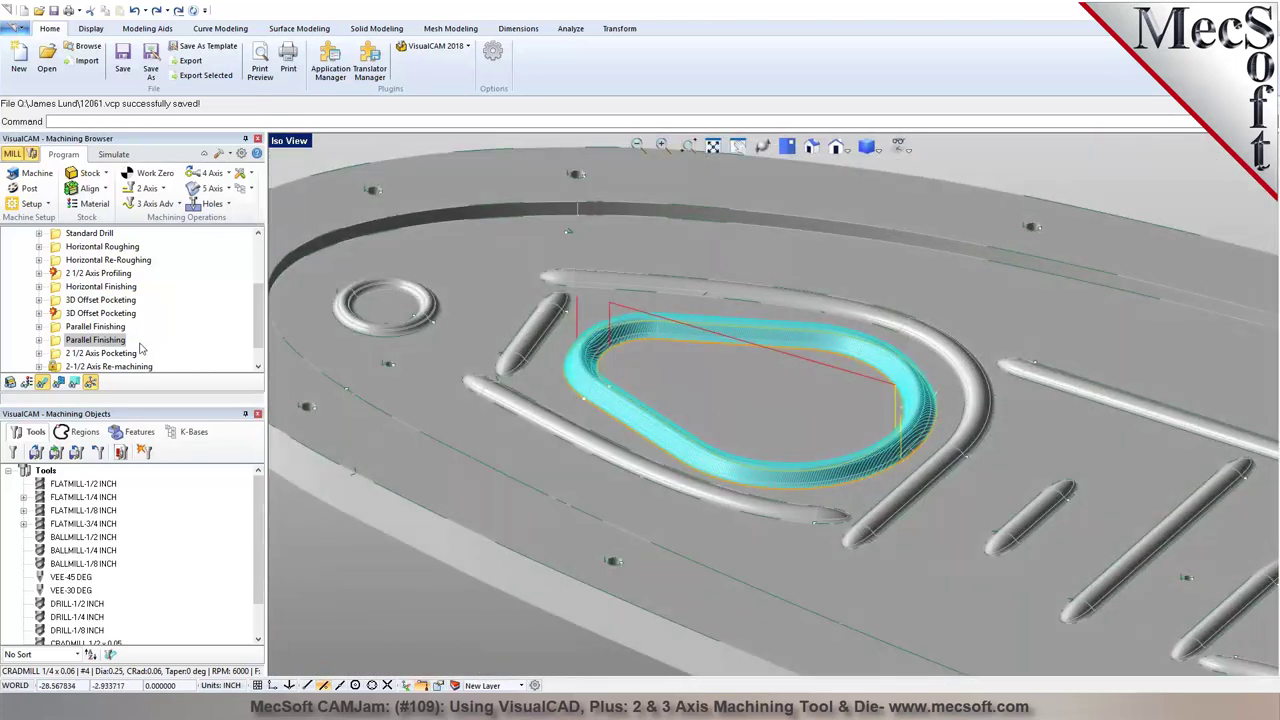
{"action": "left_click", "coordinate": [111, 328]}
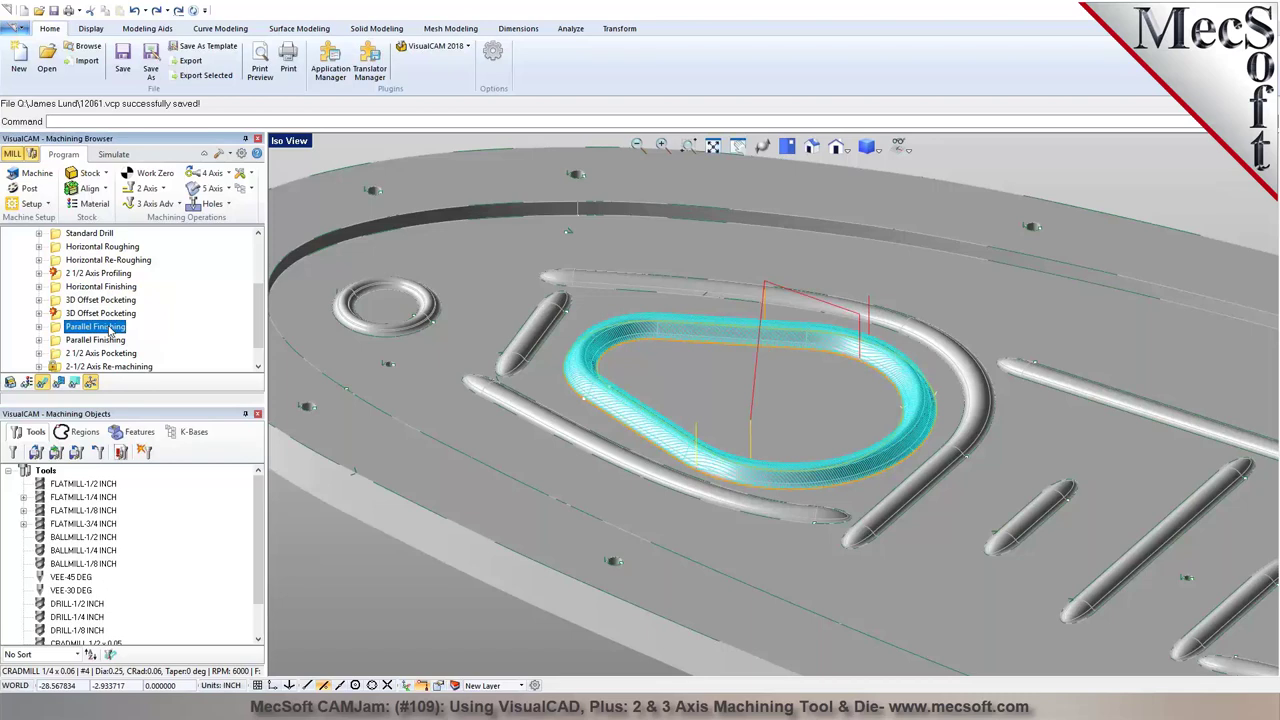
{"action": "left_click", "coordinate": [100, 287]}
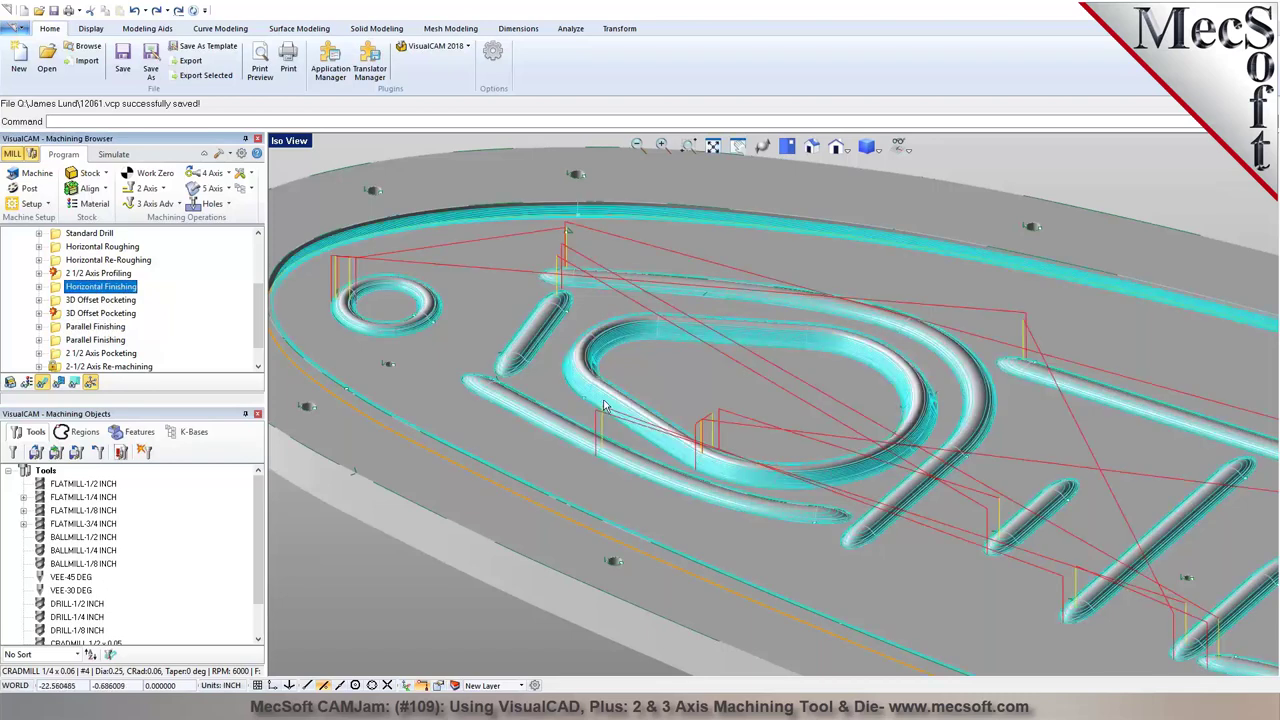
{"action": "left_click", "coordinate": [70, 341]}
Compare the ring's second 3D Offset Pocketing toolpath with the Between 2 Curves Finishing toolpath
{"action": "left_click", "coordinate": [88, 313]}
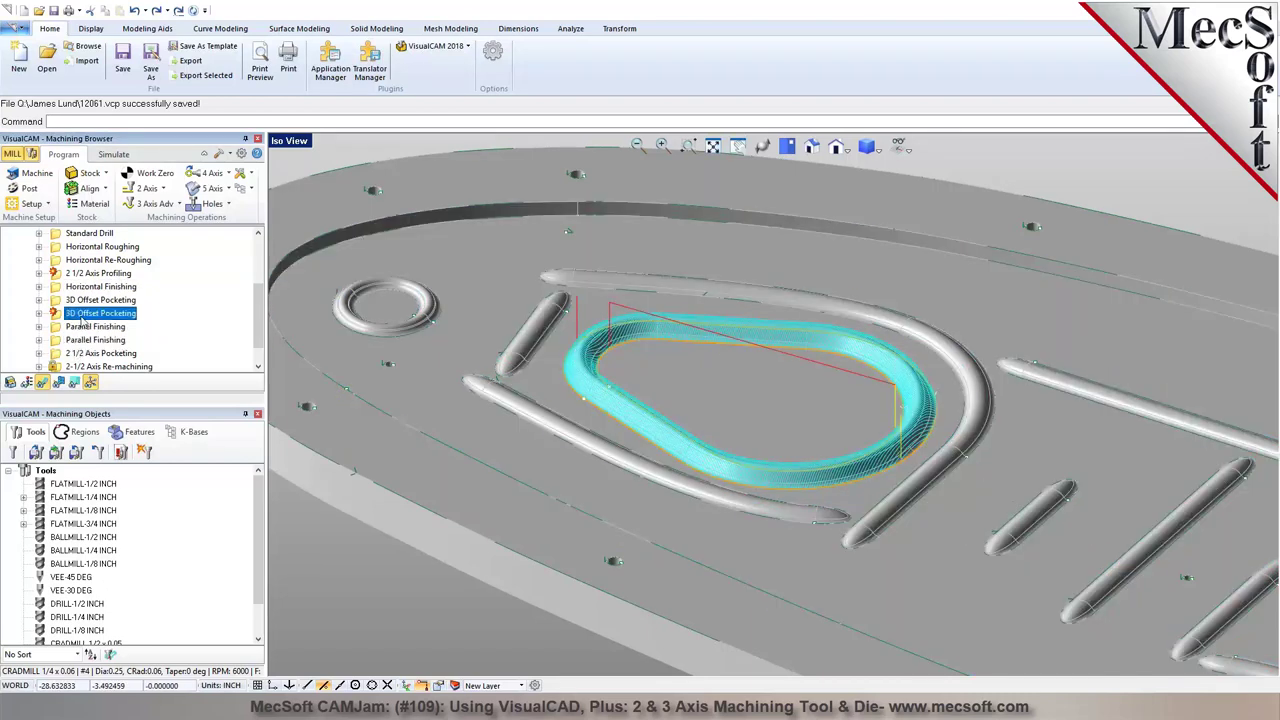
{"action": "right_click_drag", "start_coordinate": [706, 418], "coordinate": [614, 356]}
{"action": "scroll", "coordinate": [130, 300], "scroll_direction": "down", "scroll_amount": 1}
{"action": "left_click", "coordinate": [113, 353]}
{"action": "scroll", "coordinate": [582, 416], "scroll_direction": "up", "scroll_amount": 2}
{"action": "scroll", "coordinate": [582, 416], "scroll_direction": "down", "scroll_amount": 4}
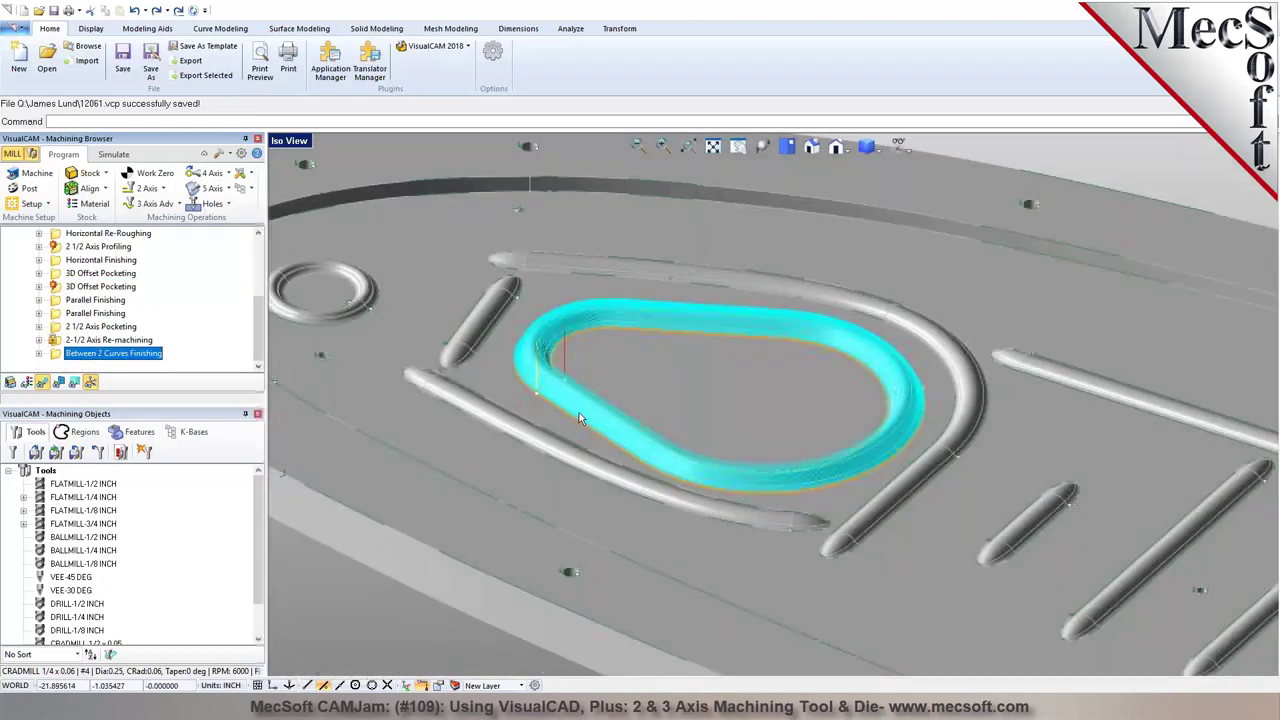
{"action": "scroll", "coordinate": [580, 413], "scroll_direction": "down", "scroll_amount": 2}
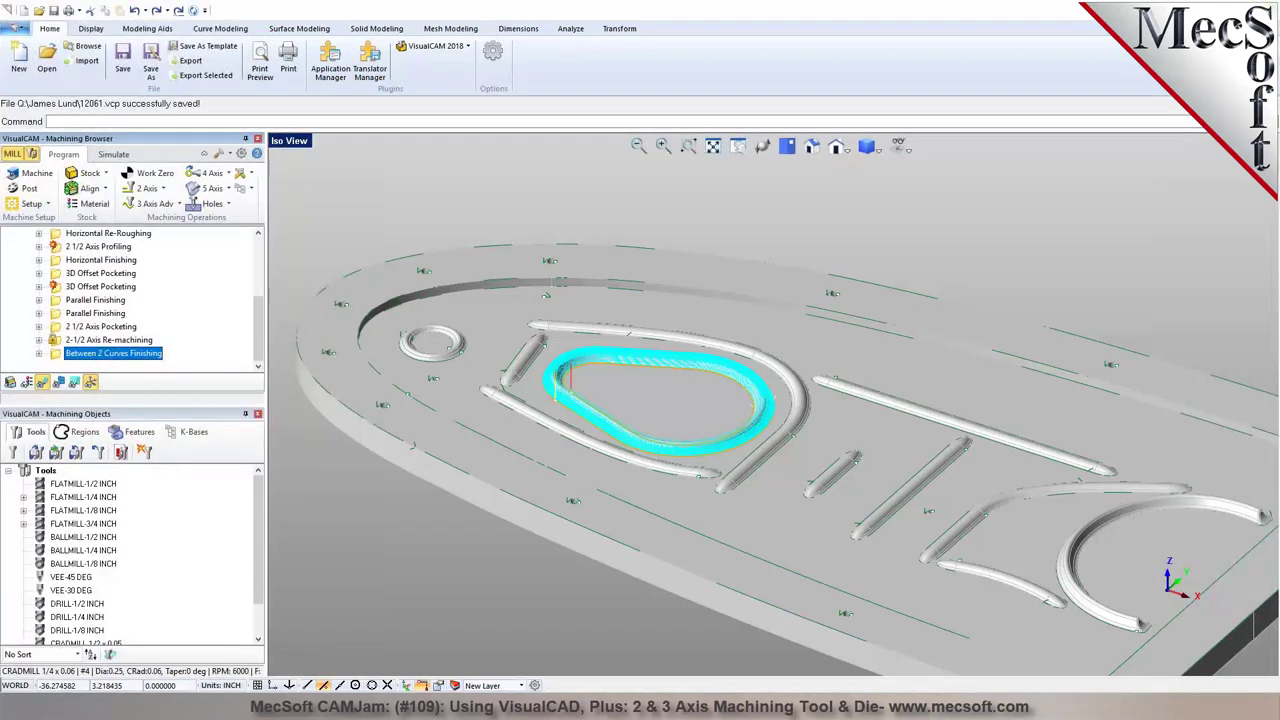
Compare the cut spacing of Horizontal Finishing and the second 3D Offset Pocketing at the ring's narrow end
{"action": "left_click", "coordinate": [100, 260]}
{"action": "scroll", "coordinate": [515, 383], "scroll_direction": "up", "scroll_amount": 2}
{"action": "scroll", "coordinate": [515, 383], "scroll_direction": "up", "scroll_amount": 5}
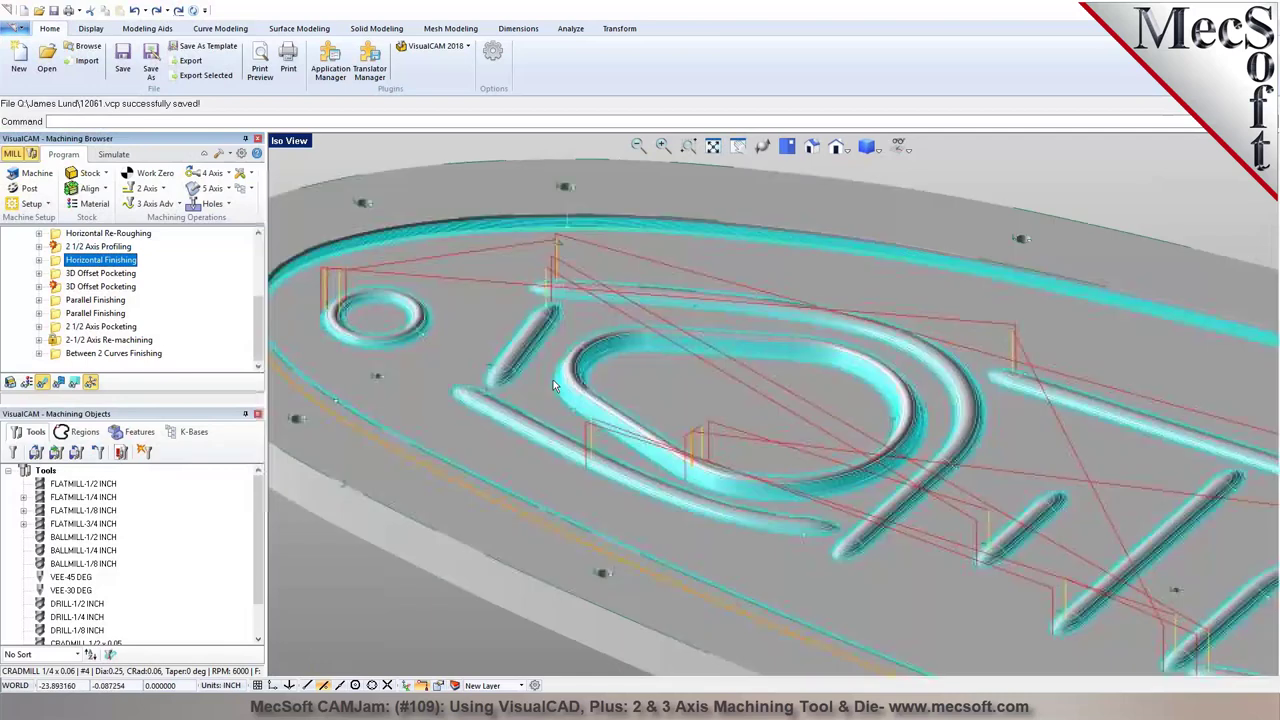
{"action": "scroll", "coordinate": [559, 384], "scroll_direction": "up", "scroll_amount": 4}
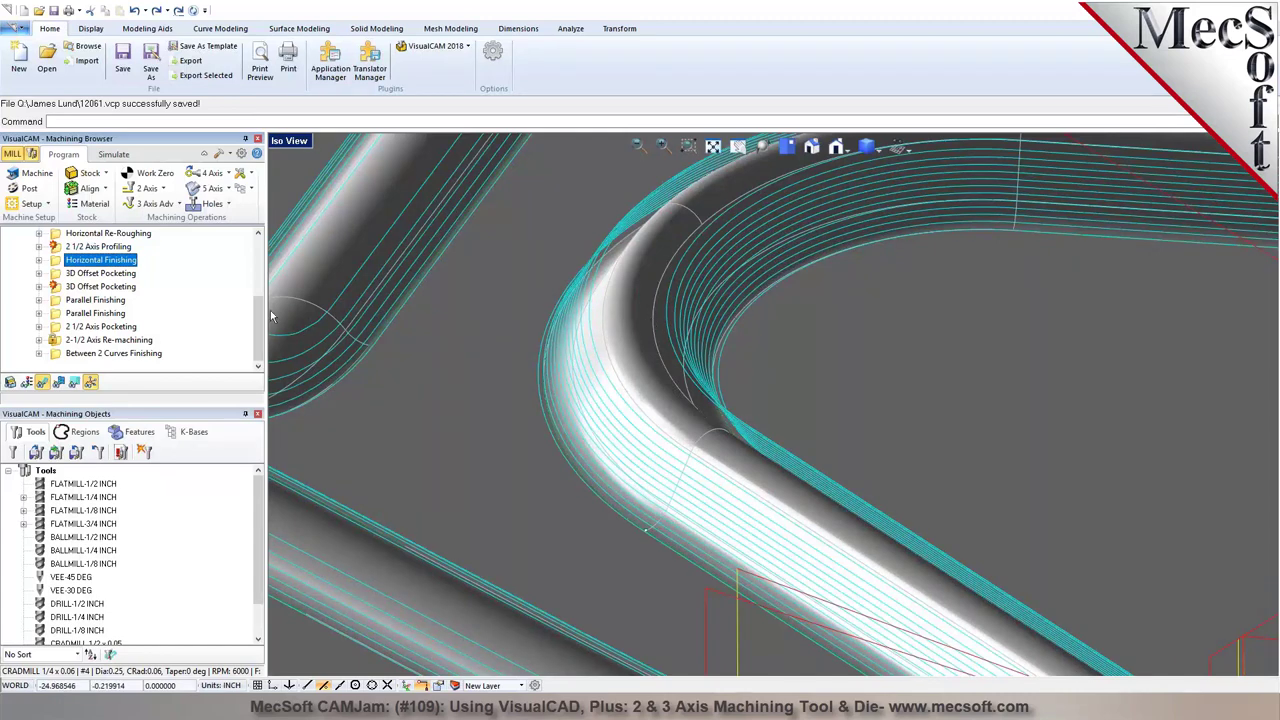
{"action": "left_click", "coordinate": [128, 289]}
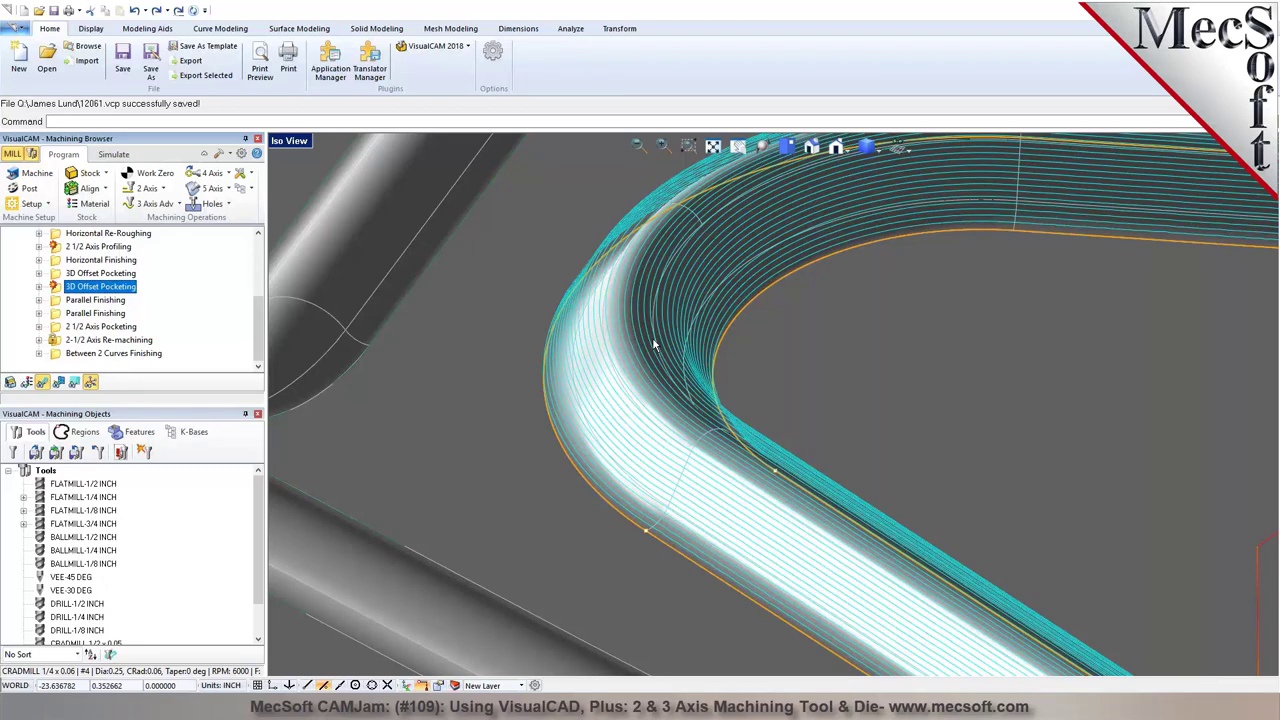
{"action": "scroll", "coordinate": [513, 310], "scroll_direction": "up", "scroll_amount": 3}
{"action": "scroll", "coordinate": [508, 304], "scroll_direction": "down", "scroll_amount": 5}
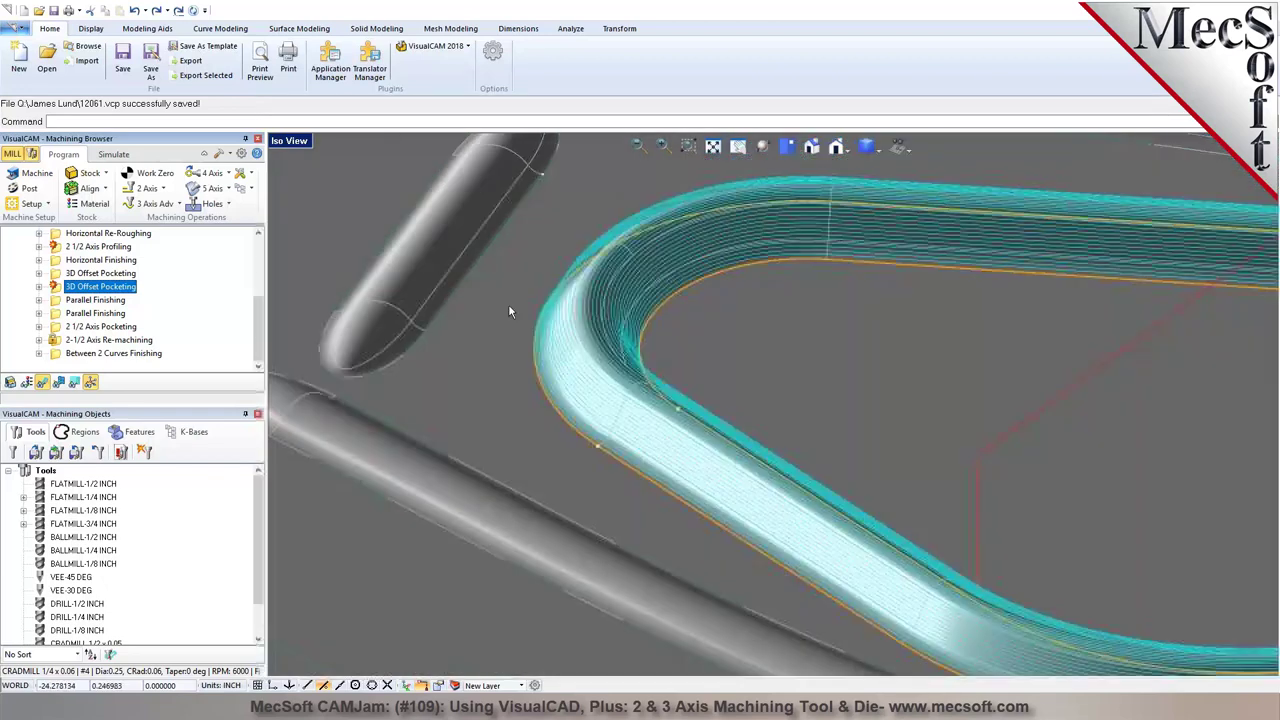
Fit the whole part in the view and suppress both Parallel Finishing operations
{"action": "left_click", "coordinate": [713, 146]}
{"action": "scroll", "coordinate": [922, 462], "scroll_direction": "up", "scroll_amount": 2}
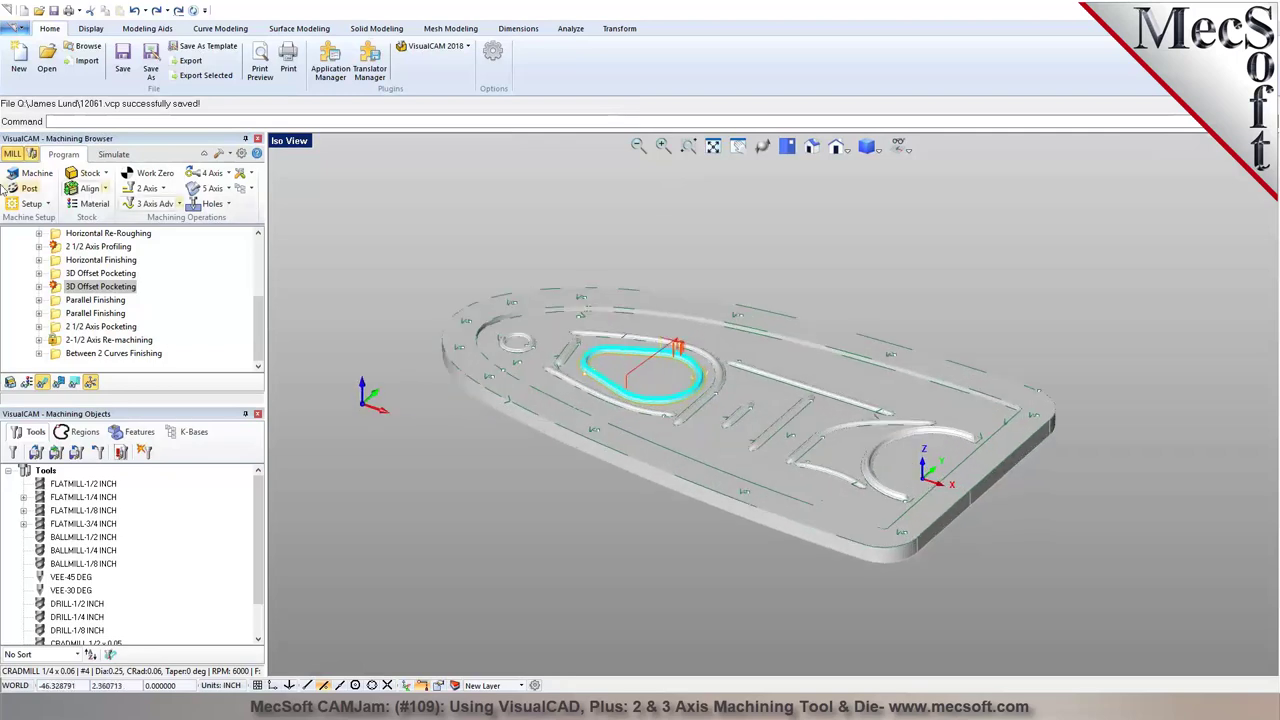
{"action": "scroll", "coordinate": [256, 266], "scroll_direction": "up", "scroll_amount": 4}
{"action": "scroll", "coordinate": [118, 346], "scroll_direction": "down", "scroll_amount": 2}
{"action": "left_click", "coordinate": [108, 341]}
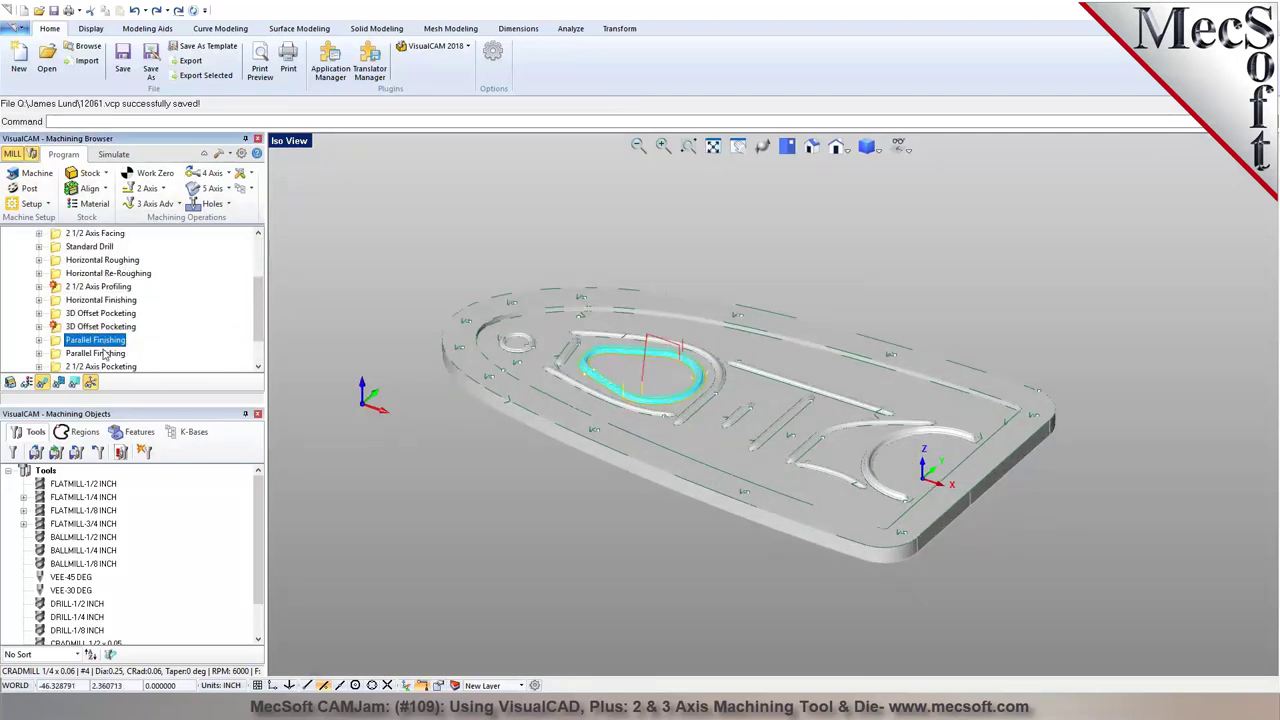
{"action": "left_click", "coordinate": [103, 355], "text": "ctrl"}
{"action": "right_click", "coordinate": [103, 355]}
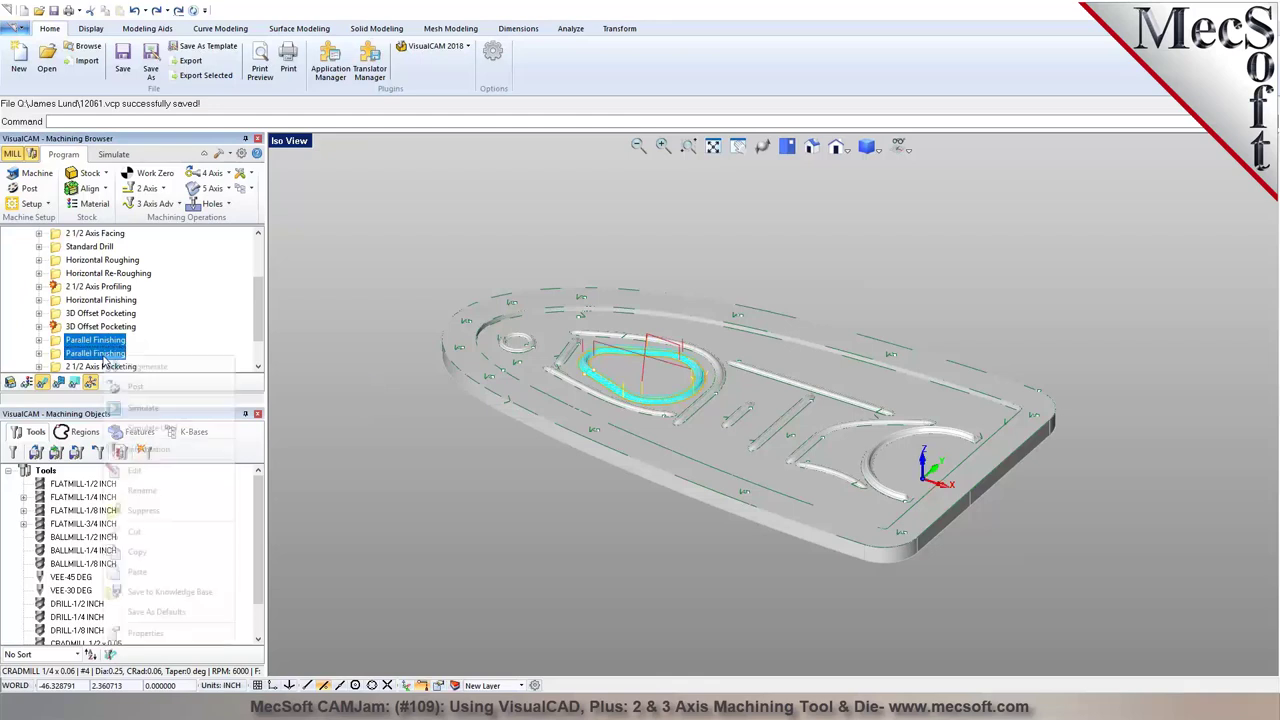
{"action": "left_click", "coordinate": [165, 514]}
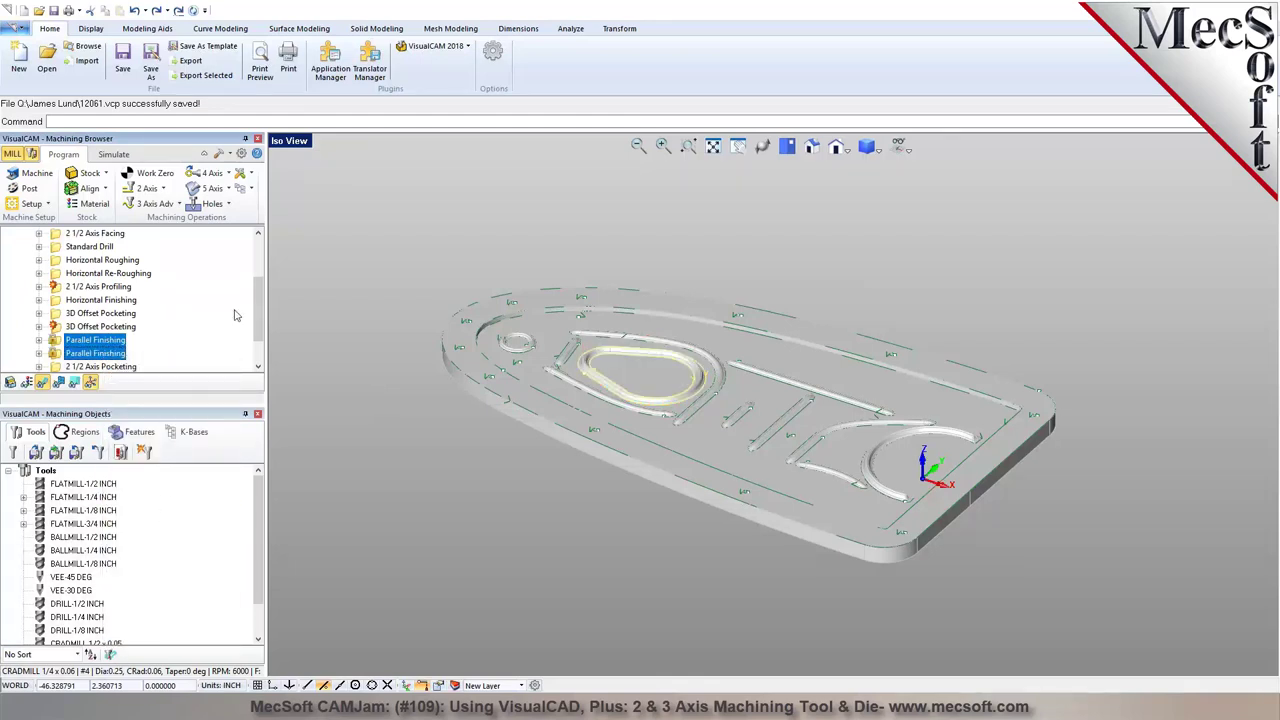
Review the machining operations information for Setup 1, checking the machine times of the roughing and re-roughing operations
{"action": "left_click_drag", "start_coordinate": [259, 308], "coordinate": [260, 264]}
{"action": "left_click", "coordinate": [68, 288]}
{"action": "right_click", "coordinate": [75, 292]}
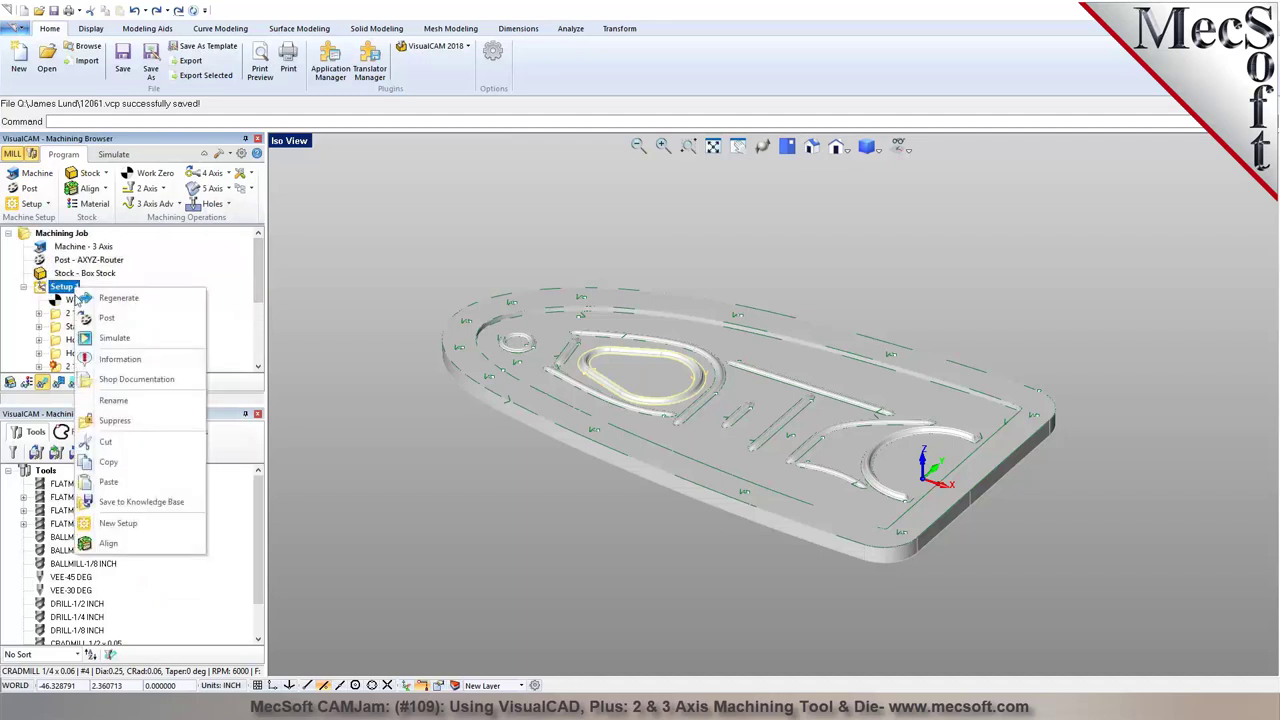
{"action": "left_click", "coordinate": [120, 358]}
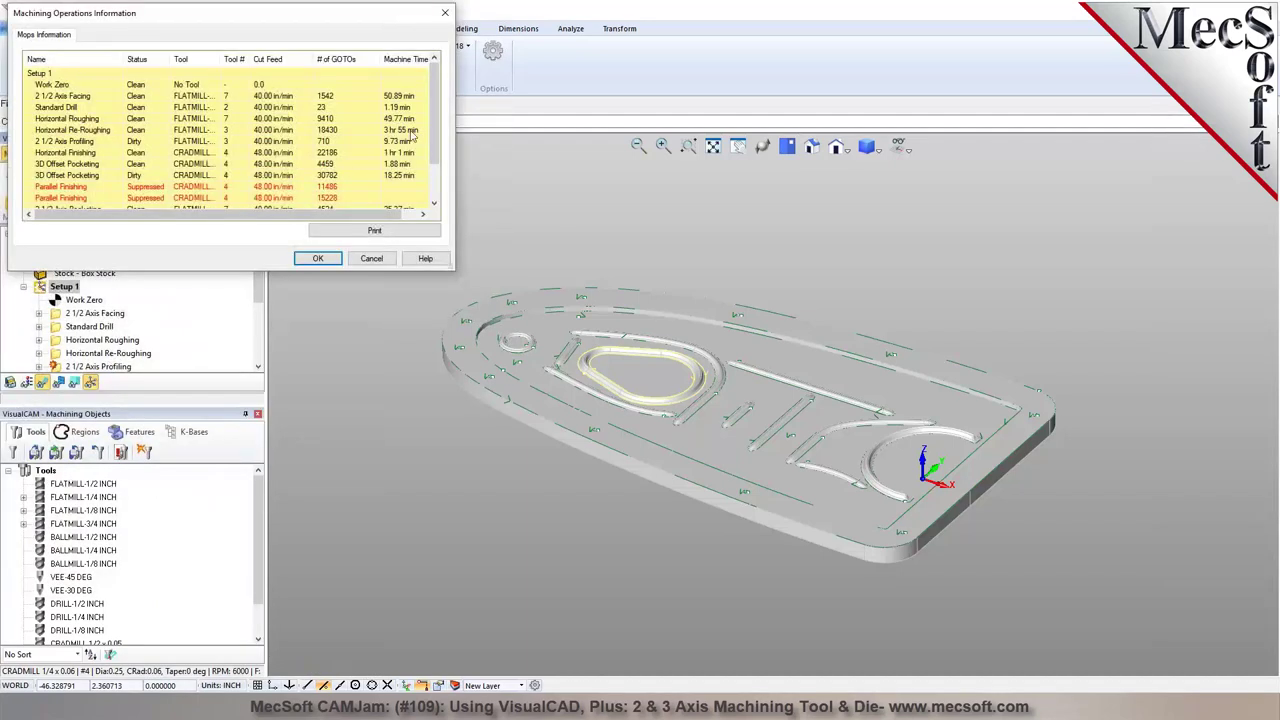
{"action": "mouse_move", "coordinate": [436, 136]}
{"action": "left_mouse_down"}
{"action": "mouse_move", "coordinate": [440, 180]}
{"action": "mouse_move", "coordinate": [440, 148]}
{"action": "left_mouse_up"}
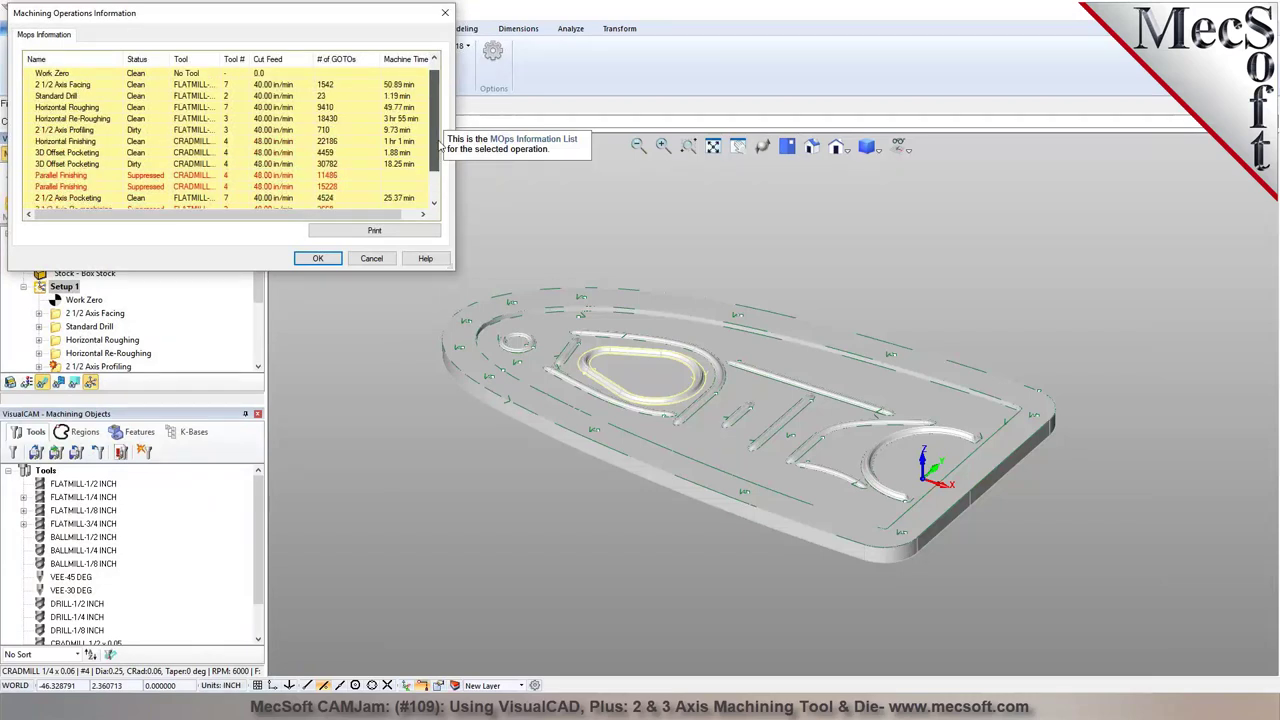
{"action": "left_click", "coordinate": [380, 108]}
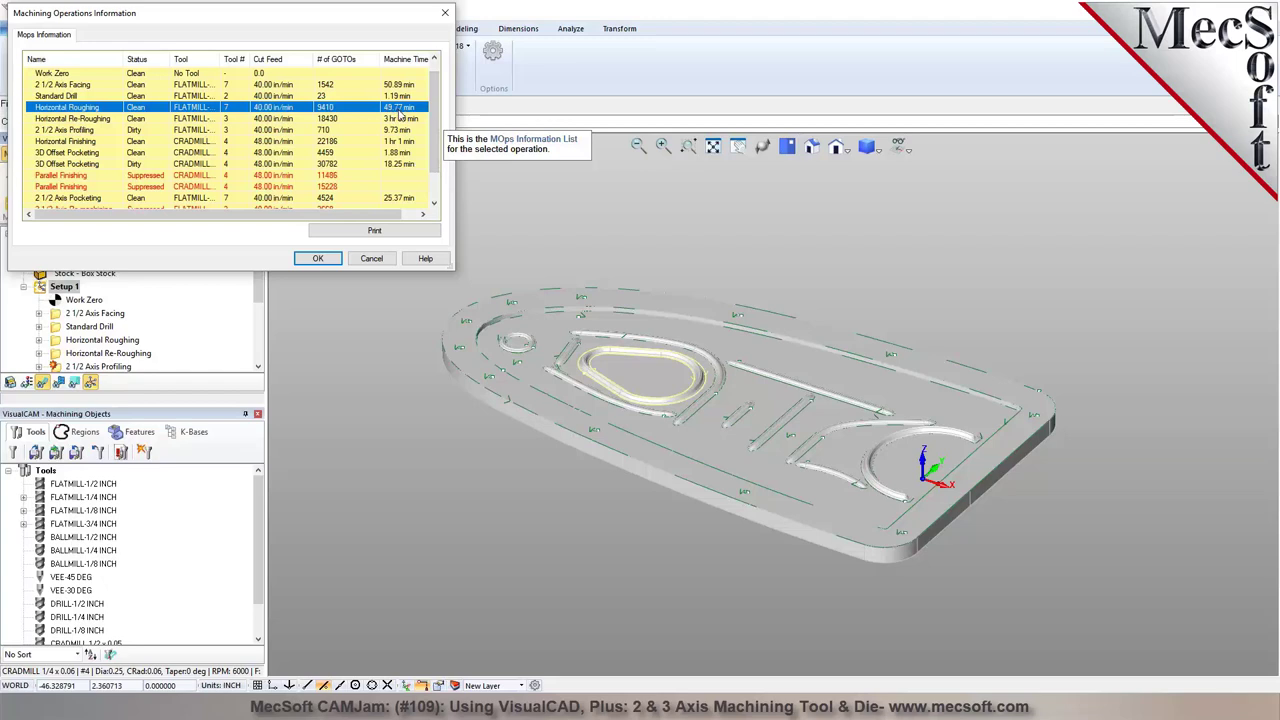
{"action": "left_click", "coordinate": [408, 119]}
{"action": "left_click_drag", "start_coordinate": [436, 135], "coordinate": [436, 97]}
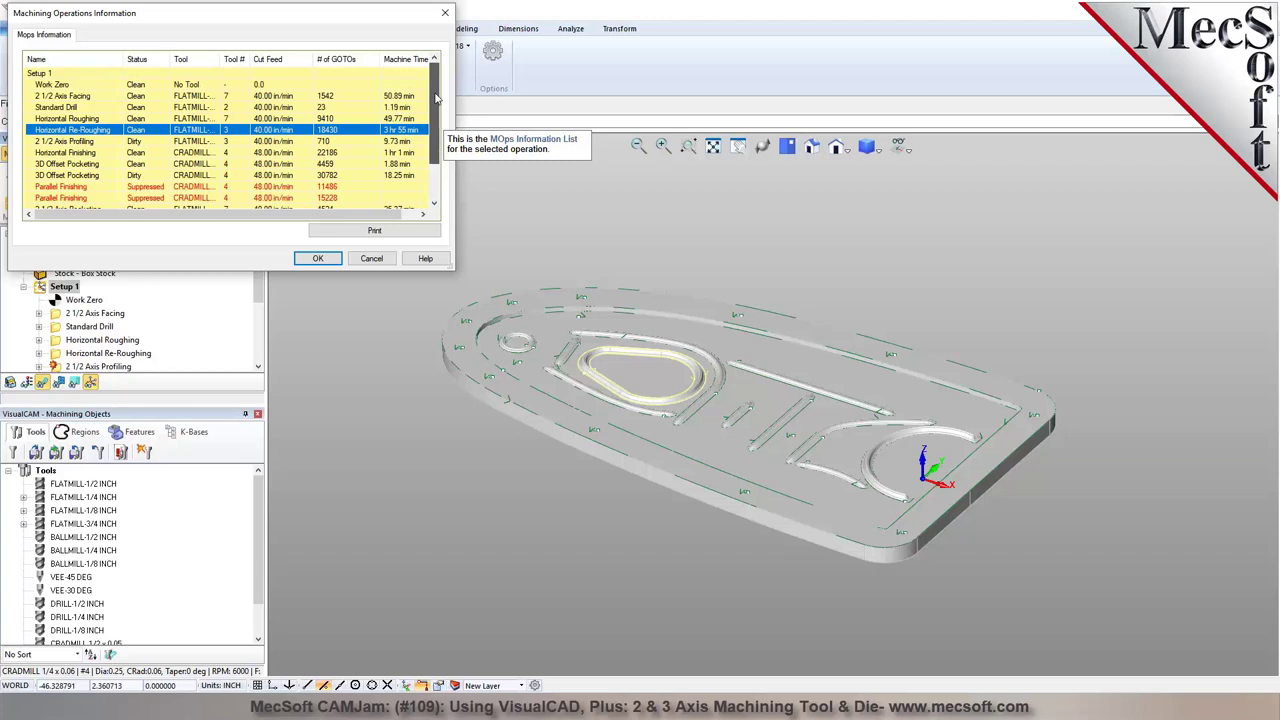
{"action": "scroll", "coordinate": [436, 97], "scroll_direction": "down", "scroll_amount": 4}
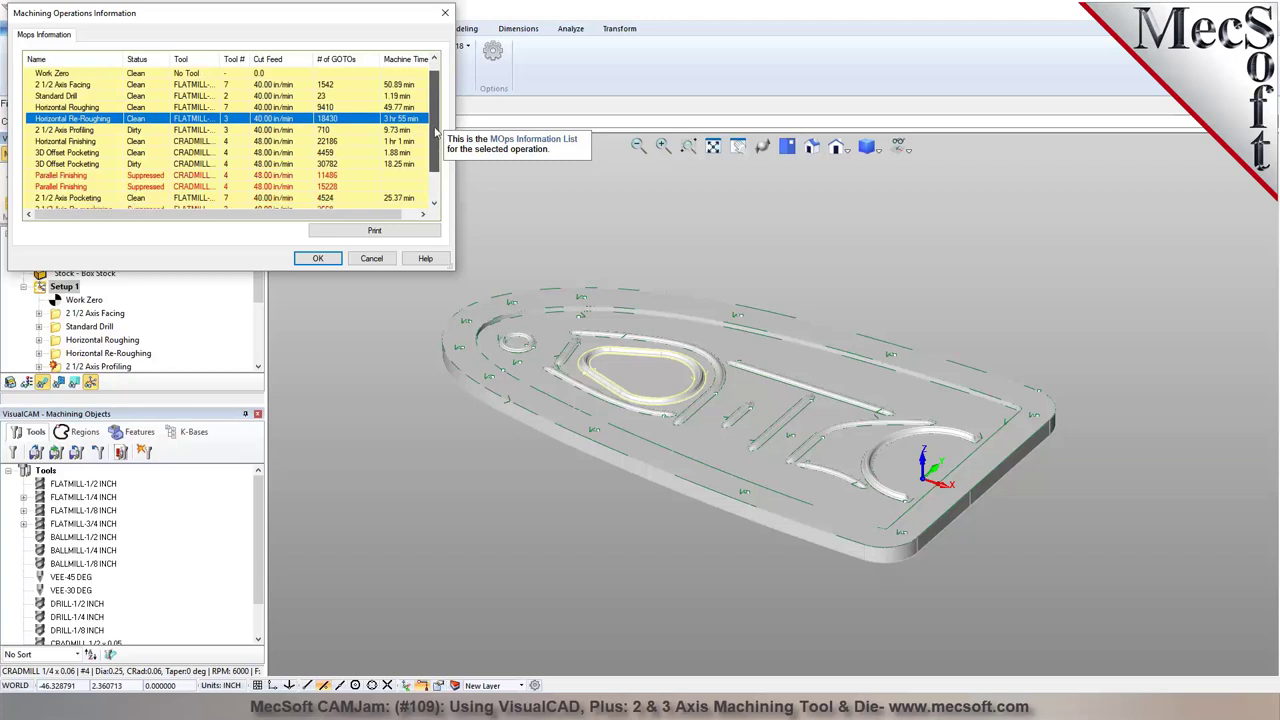
{"action": "left_click", "coordinate": [445, 12]}
Post Setup 1 with the AXYZ-Router post-processor to 12061_Setup 1.nc and look through the resulting G-code
{"action": "right_click", "coordinate": [58, 291]}
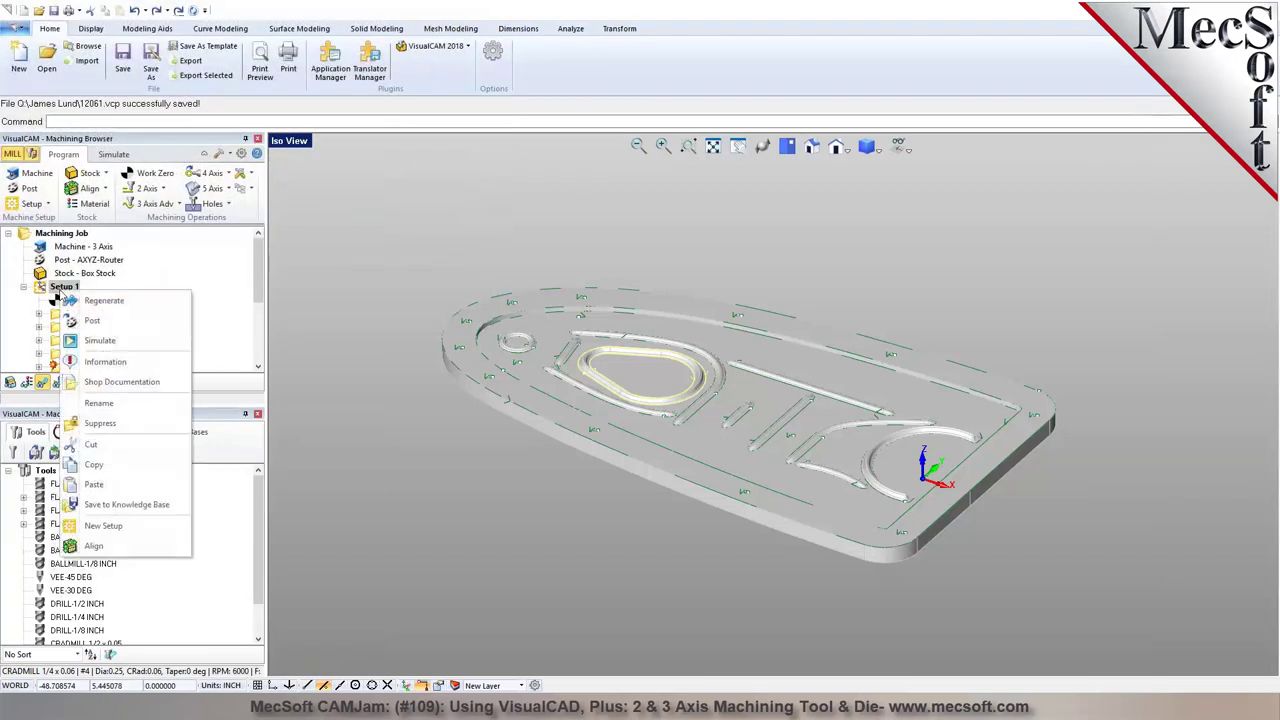
{"action": "left_click", "coordinate": [77, 326]}
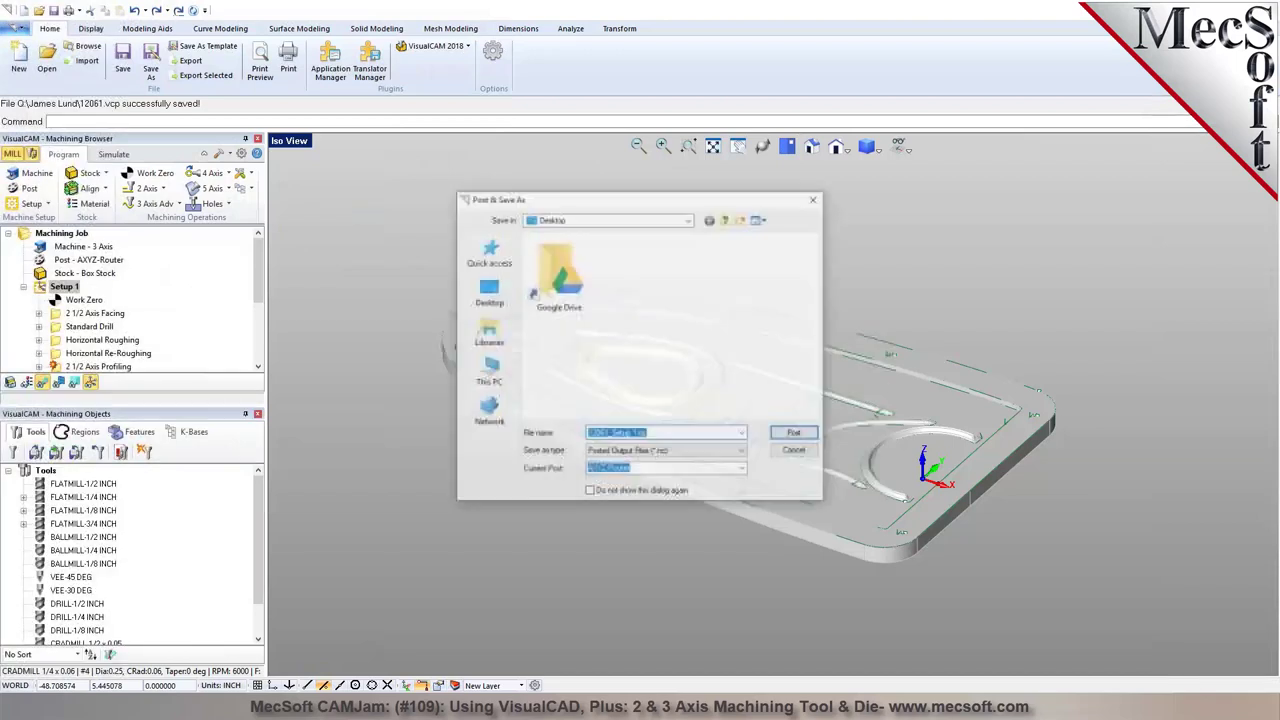
{"action": "left_click", "coordinate": [796, 435]}
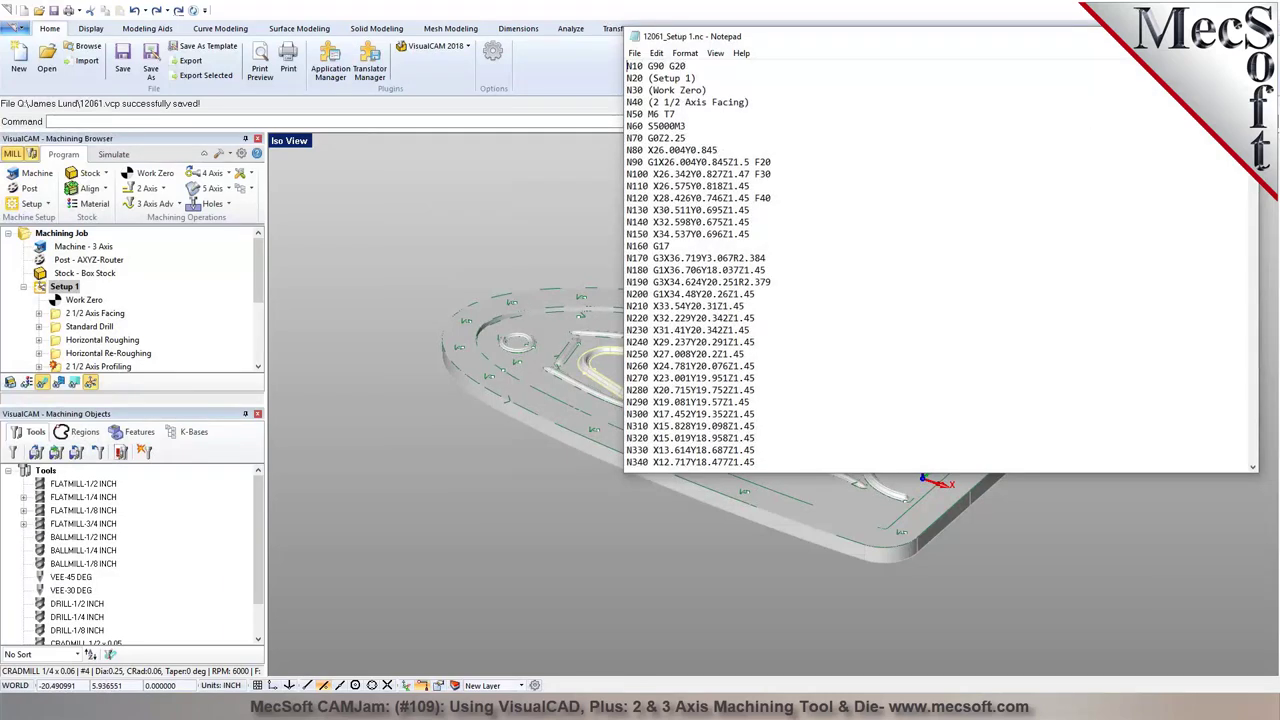
{"action": "scroll", "coordinate": [900, 260], "scroll_direction": "down", "scroll_amount": 20}
{"action": "scroll", "coordinate": [900, 260], "scroll_direction": "down", "scroll_amount": 20}
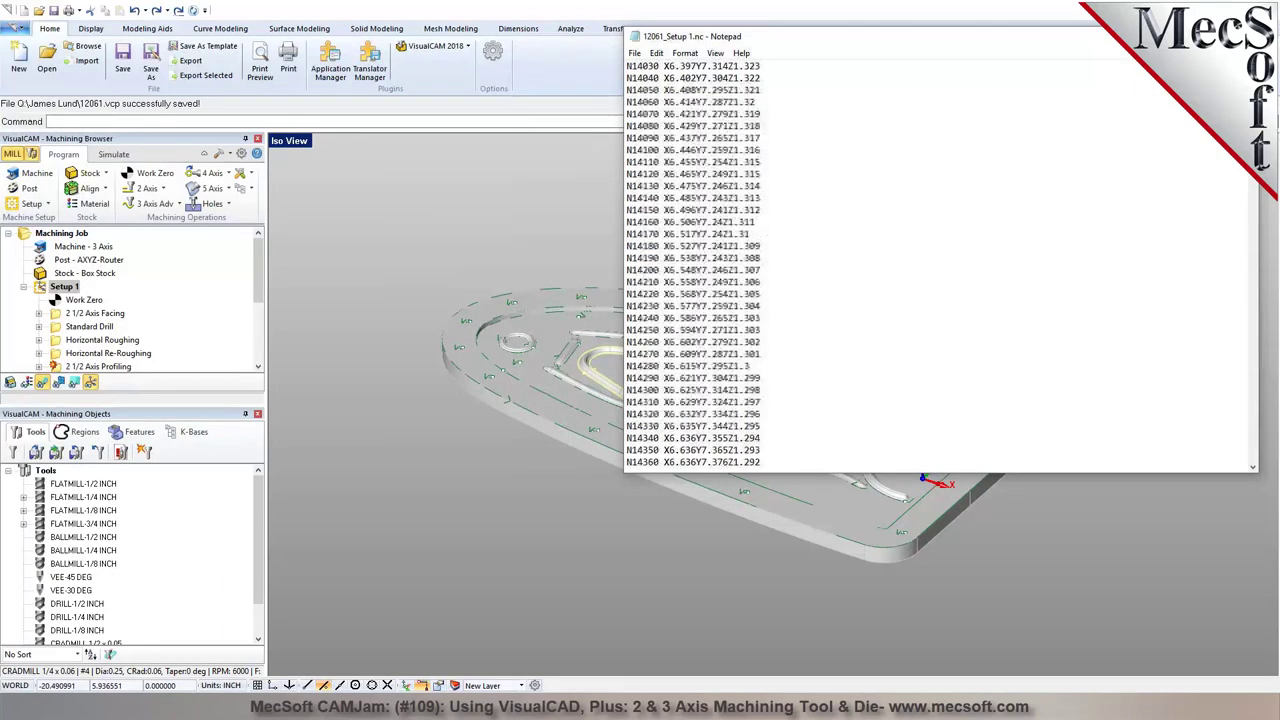
Look through the posted G-code of 12061_Setup 1.nc from its beginning and close the file
{"action": "key", "text": "ctrl+Home"}
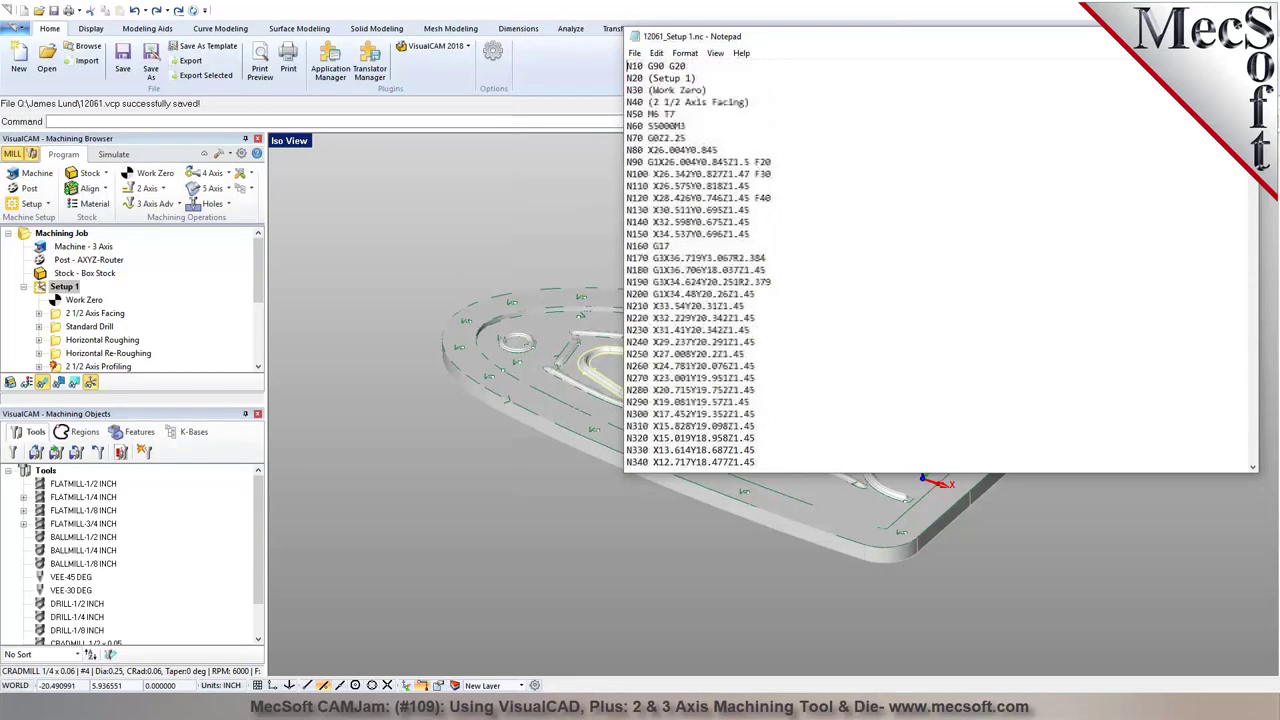
{"action": "scroll", "coordinate": [900, 260], "scroll_direction": "down", "scroll_amount": 20}
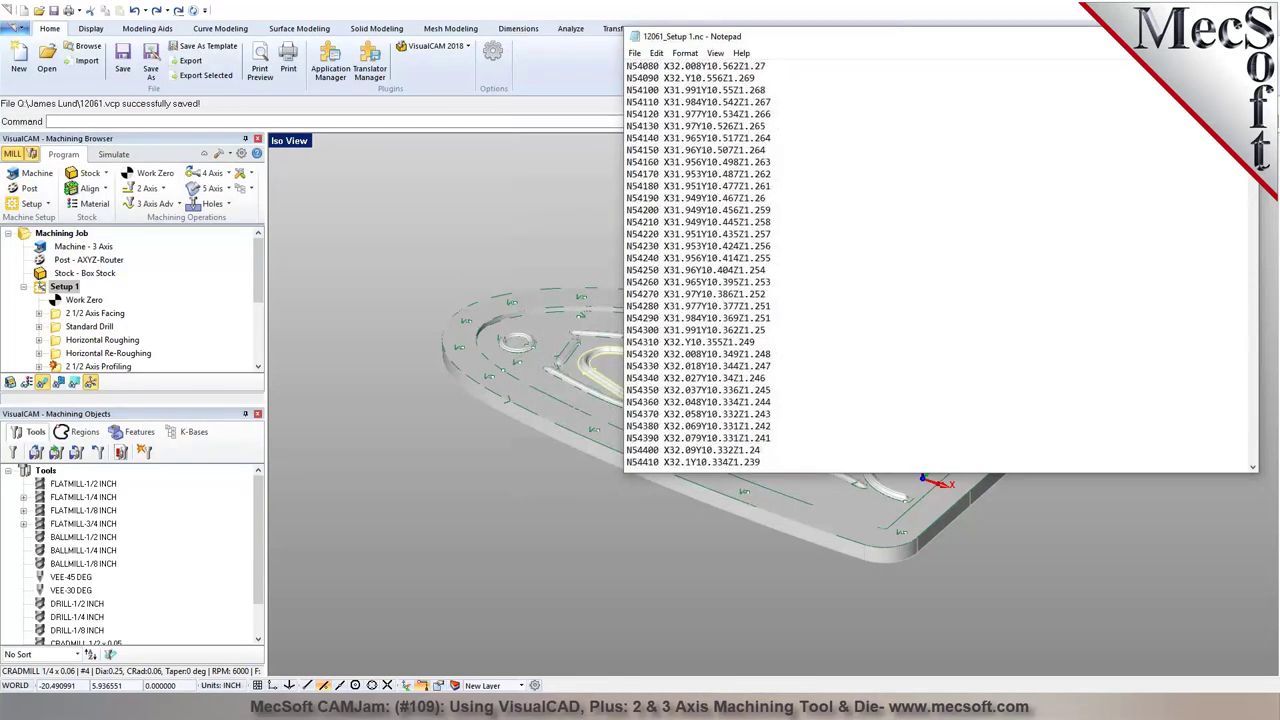
{"action": "key", "text": "ctrl+Home"}
{"action": "key", "text": "alt+F4"}
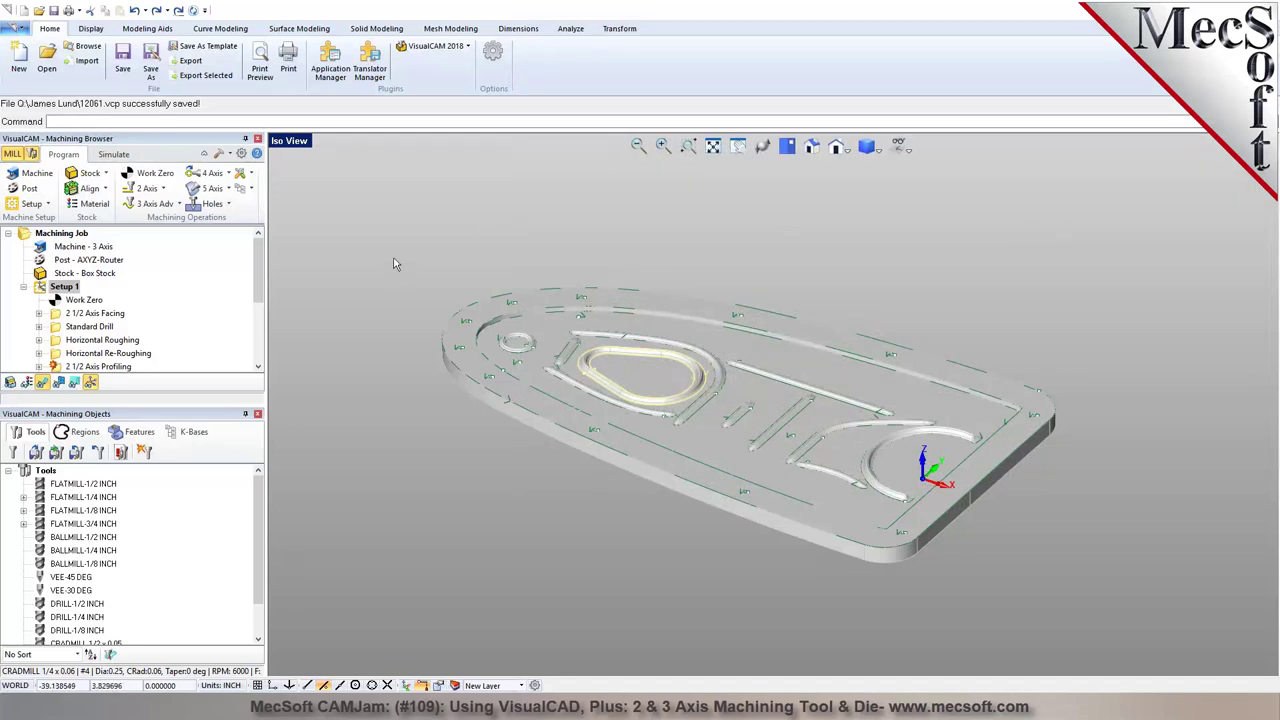
Review the general settings of the AXYZ-Router post-processor, including its comment output and start and end characters, and close the options
{"action": "right_click", "coordinate": [43, 289]}
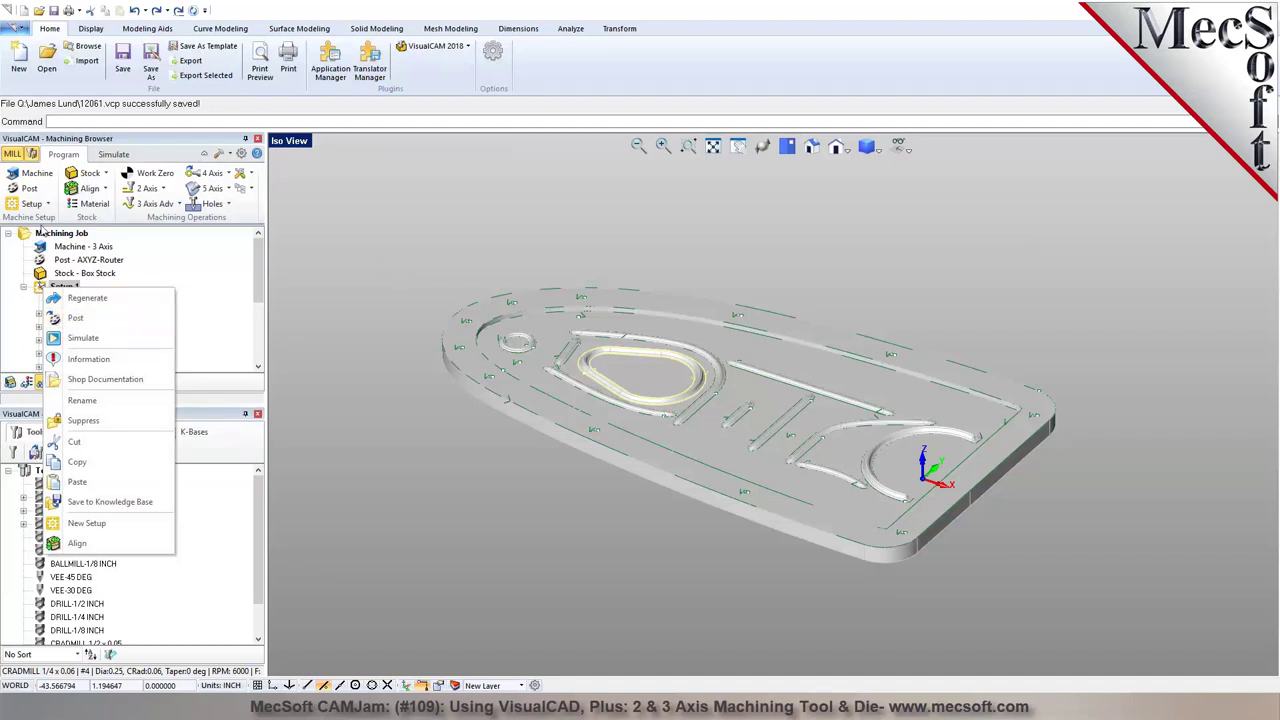
{"action": "left_click", "coordinate": [28, 192]}
{"action": "left_click", "coordinate": [221, 209]}
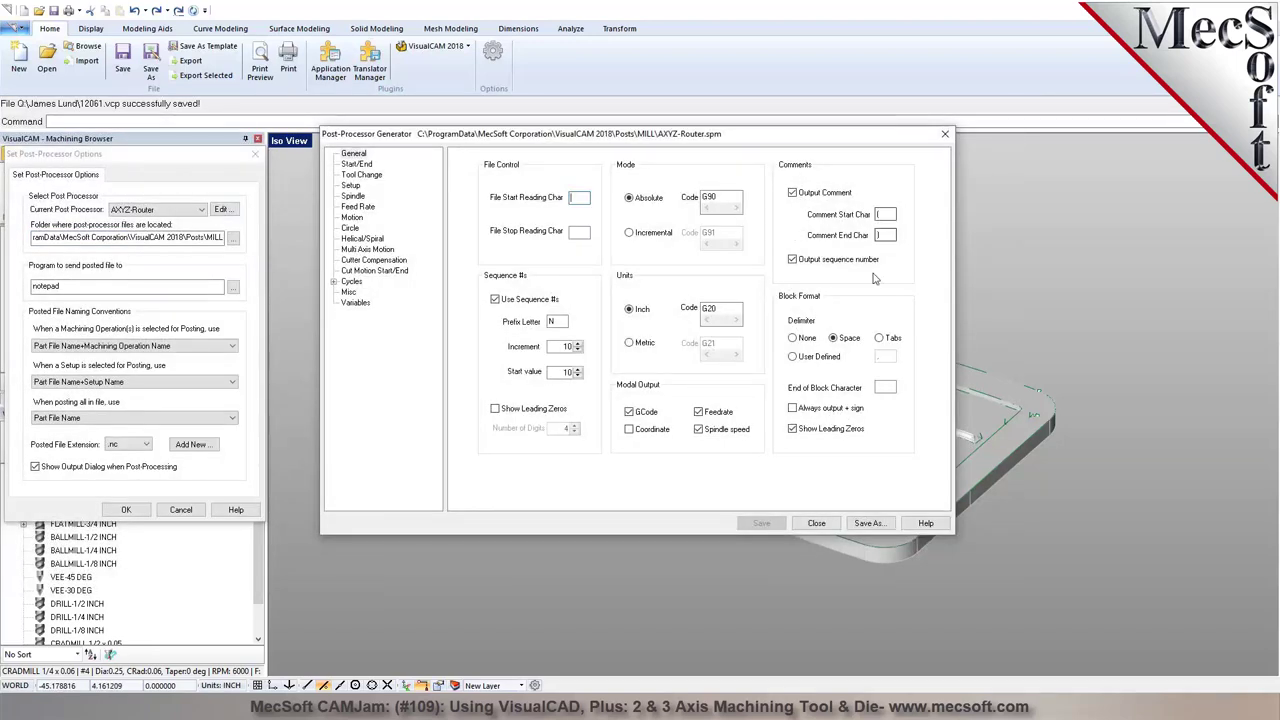
{"action": "left_click", "coordinate": [817, 523]}
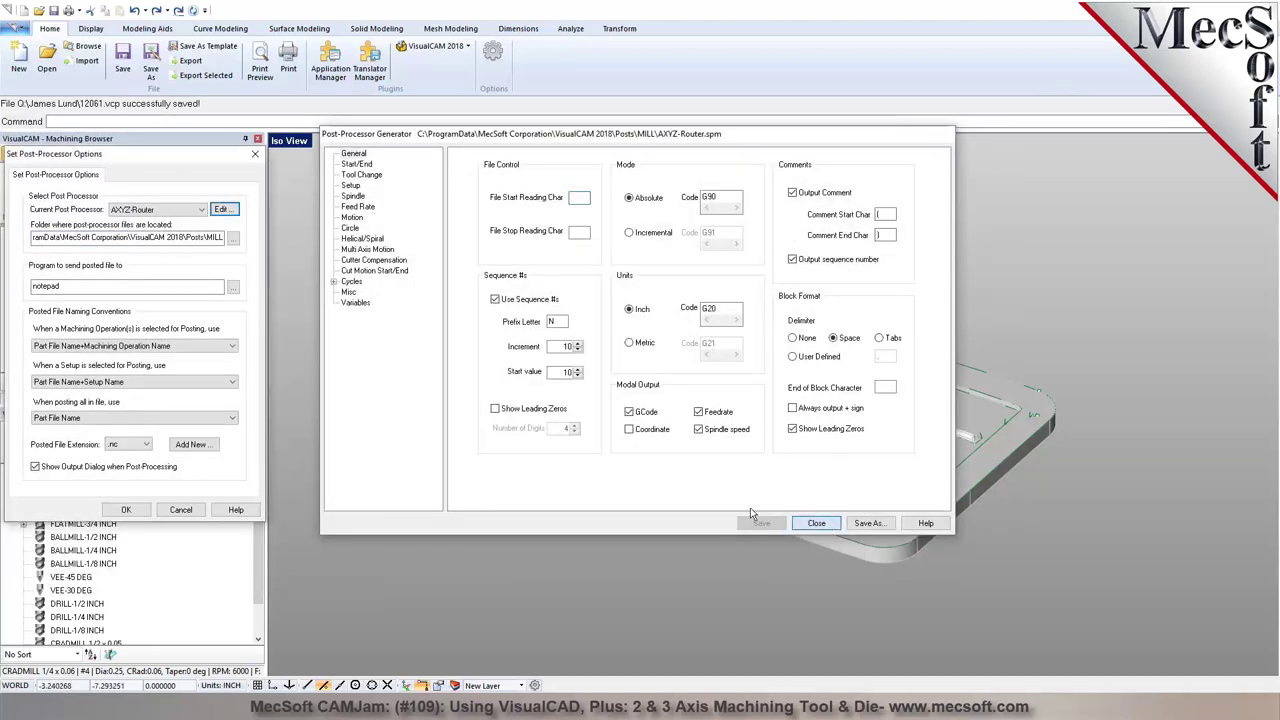
{"action": "left_click", "coordinate": [126, 509]}
Post Setup 1 again to 12061_Setup 1.nc and open the resulting G-code
{"action": "right_click", "coordinate": [60, 288]}
{"action": "left_click", "coordinate": [87, 317]}
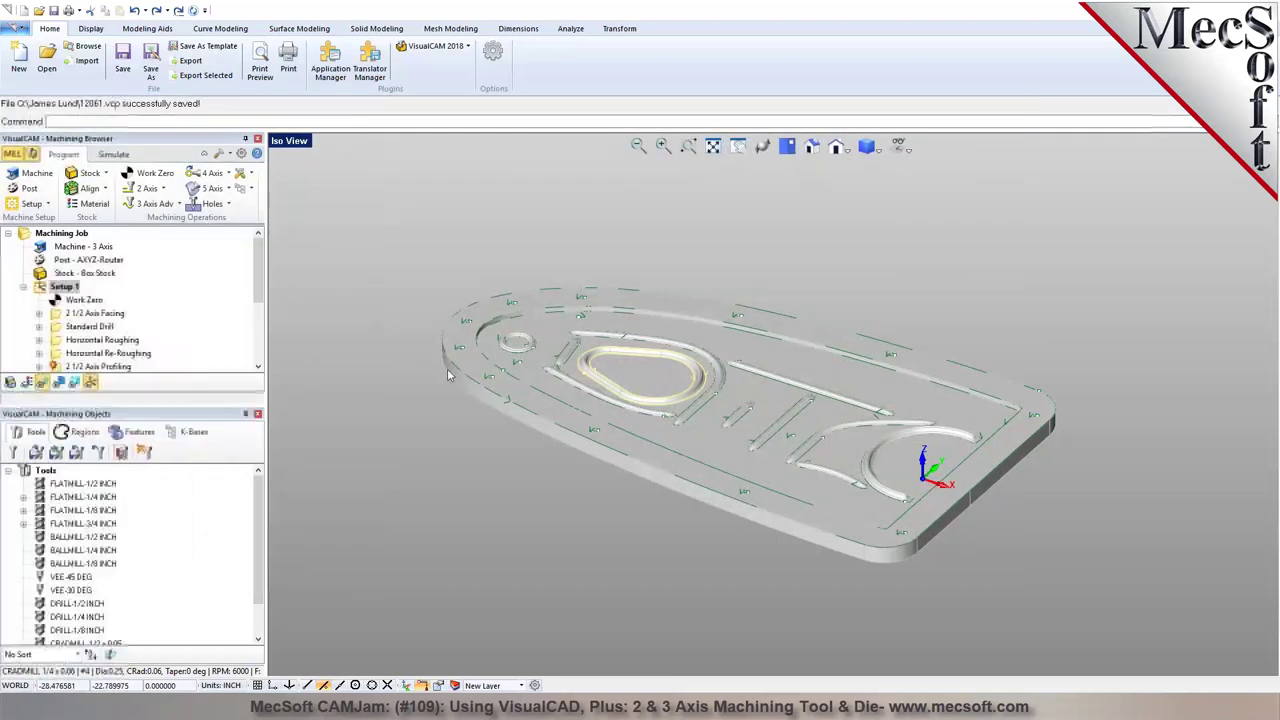
{"action": "left_click", "coordinate": [795, 433]}
{"action": "left_click", "coordinate": [680, 357]}
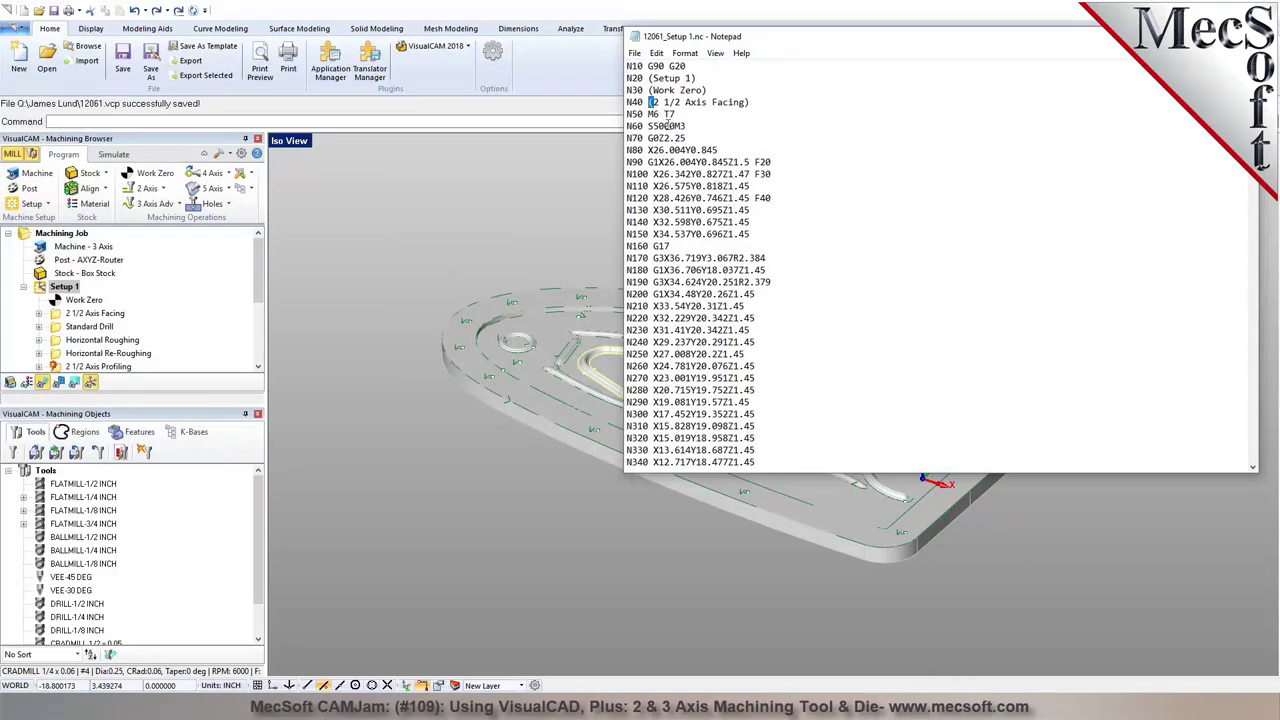
Search the G-code for "(" to find the operation comments, examining the tool changes and moves at Standard Drill and Horizontal Roughing
{"action": "key", "text": "ctrl+f"}
{"action": "left_click_drag", "start_coordinate": [720, 142], "coordinate": [910, 118]}
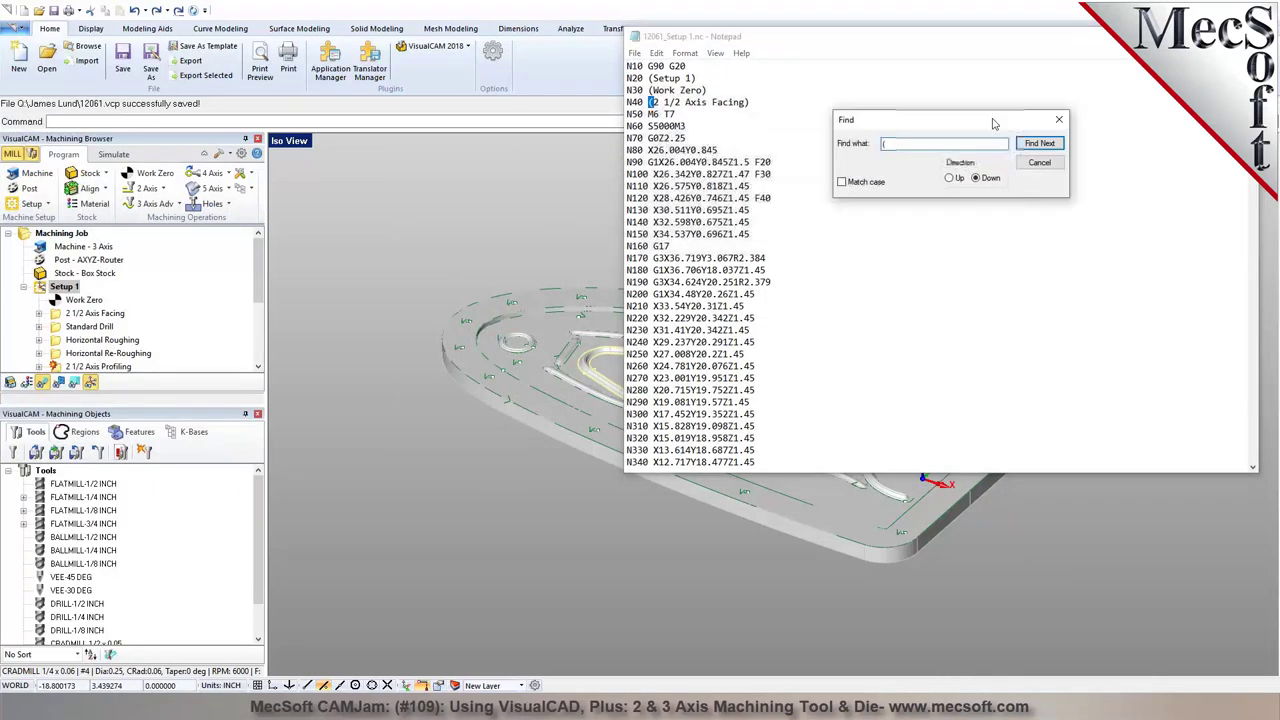
{"action": "left_click", "coordinate": [1052, 142]}
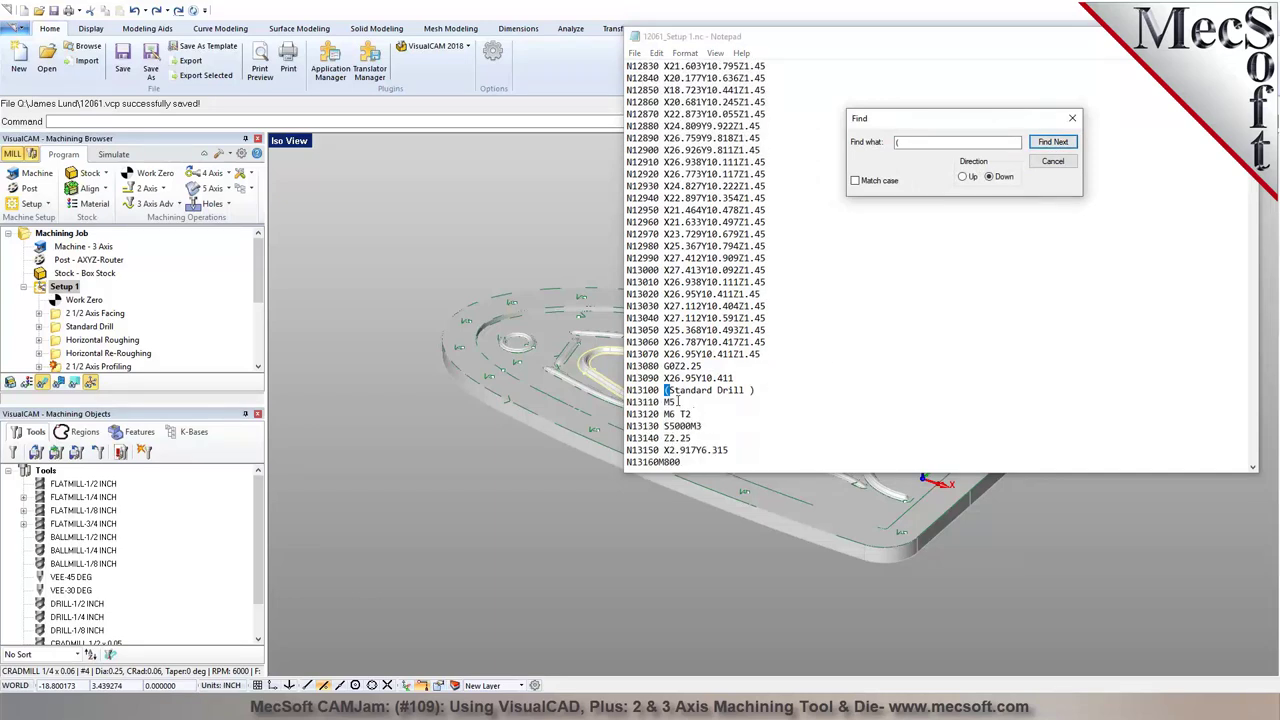
{"action": "scroll", "coordinate": [679, 400], "scroll_direction": "down", "scroll_amount": 2}
{"action": "left_click_drag", "start_coordinate": [686, 335], "coordinate": [642, 355]}
{"action": "left_click_drag", "start_coordinate": [716, 367], "coordinate": [638, 366]}
{"action": "left_click", "coordinate": [710, 390]}
{"action": "scroll", "coordinate": [708, 396], "scroll_direction": "down", "scroll_amount": 1}
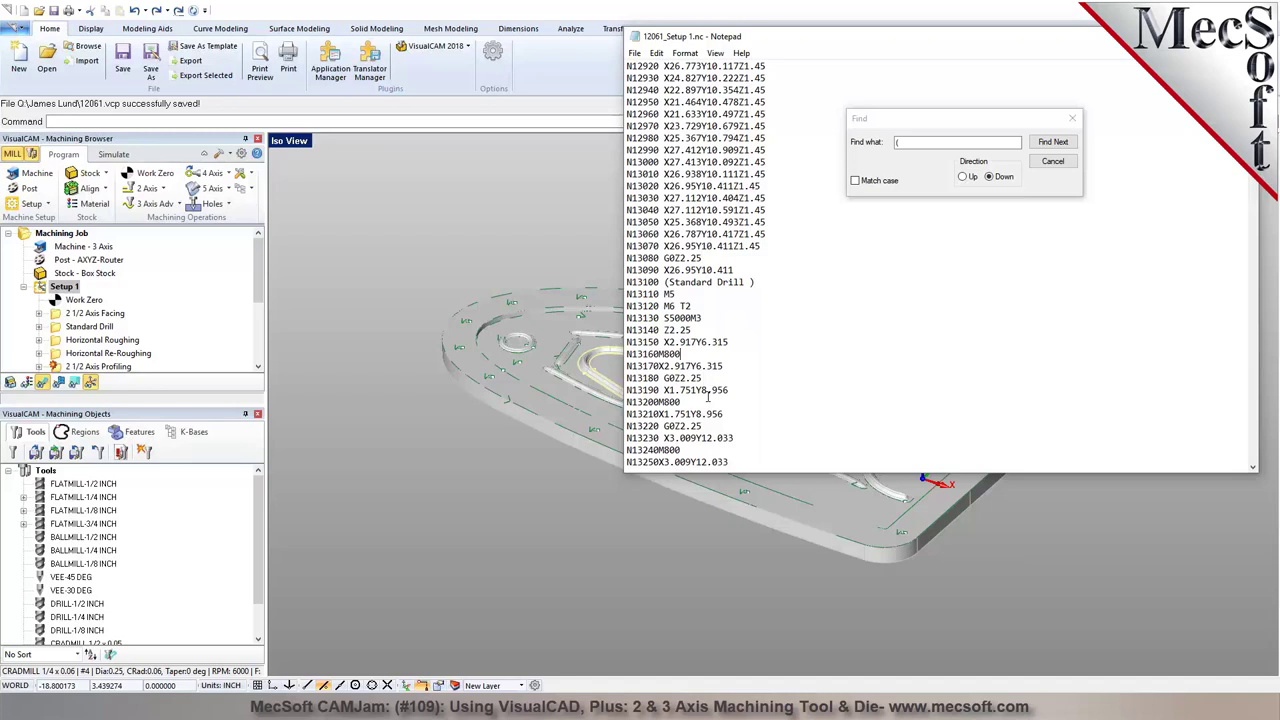
{"action": "left_click", "coordinate": [1054, 146]}
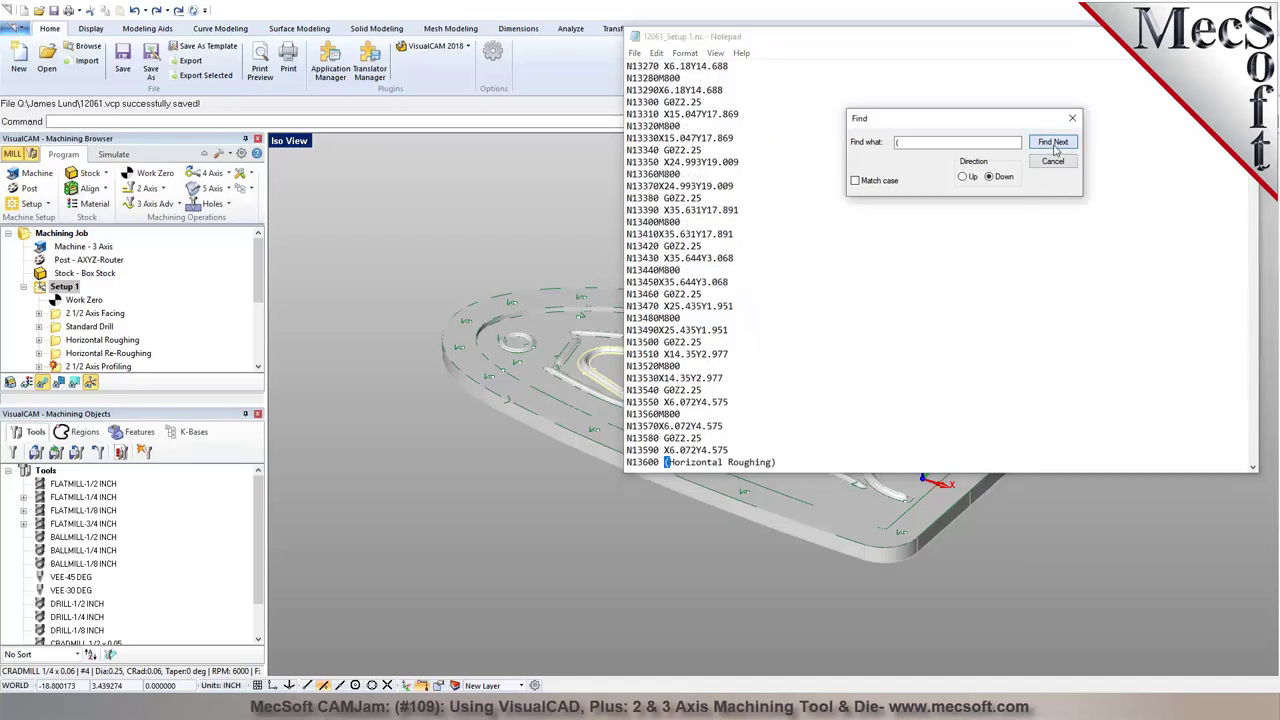
{"action": "scroll", "coordinate": [805, 380], "scroll_direction": "down", "scroll_amount": 3}
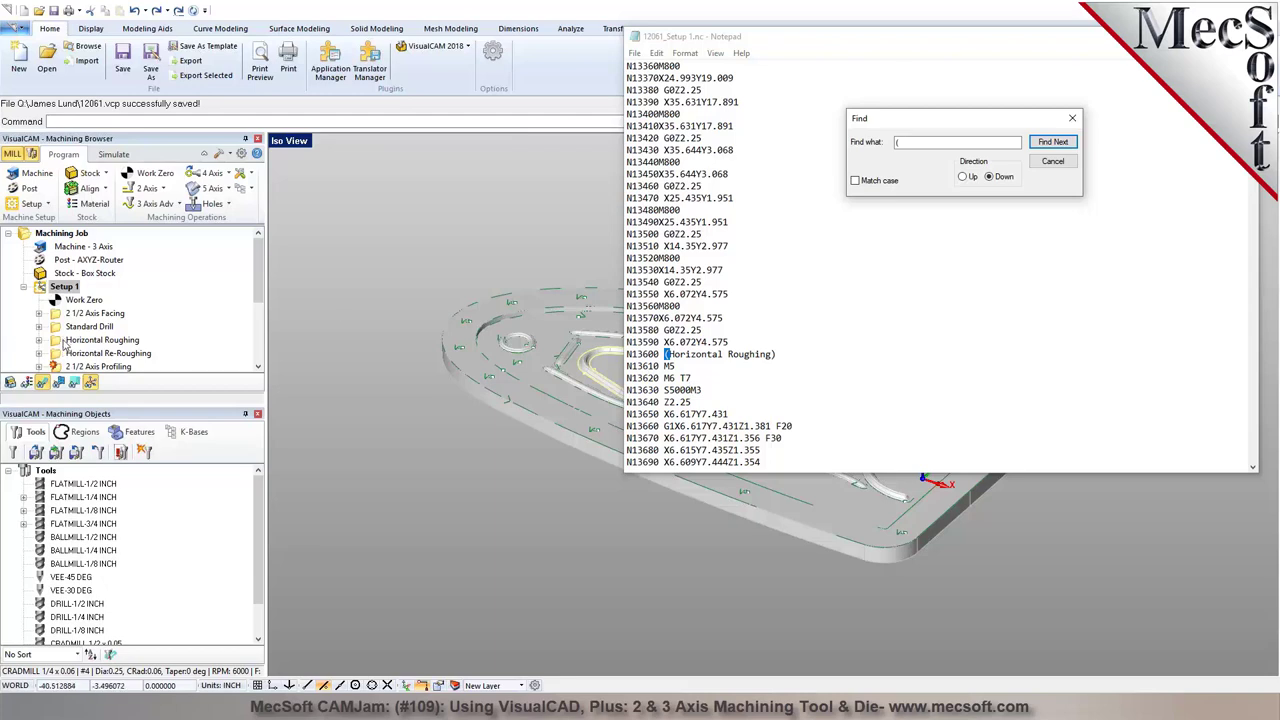
View the Comments to Output field in the Horizontal Finishing operation's properties and close them without changes
{"action": "scroll", "coordinate": [66, 350], "scroll_direction": "down", "scroll_amount": 1}
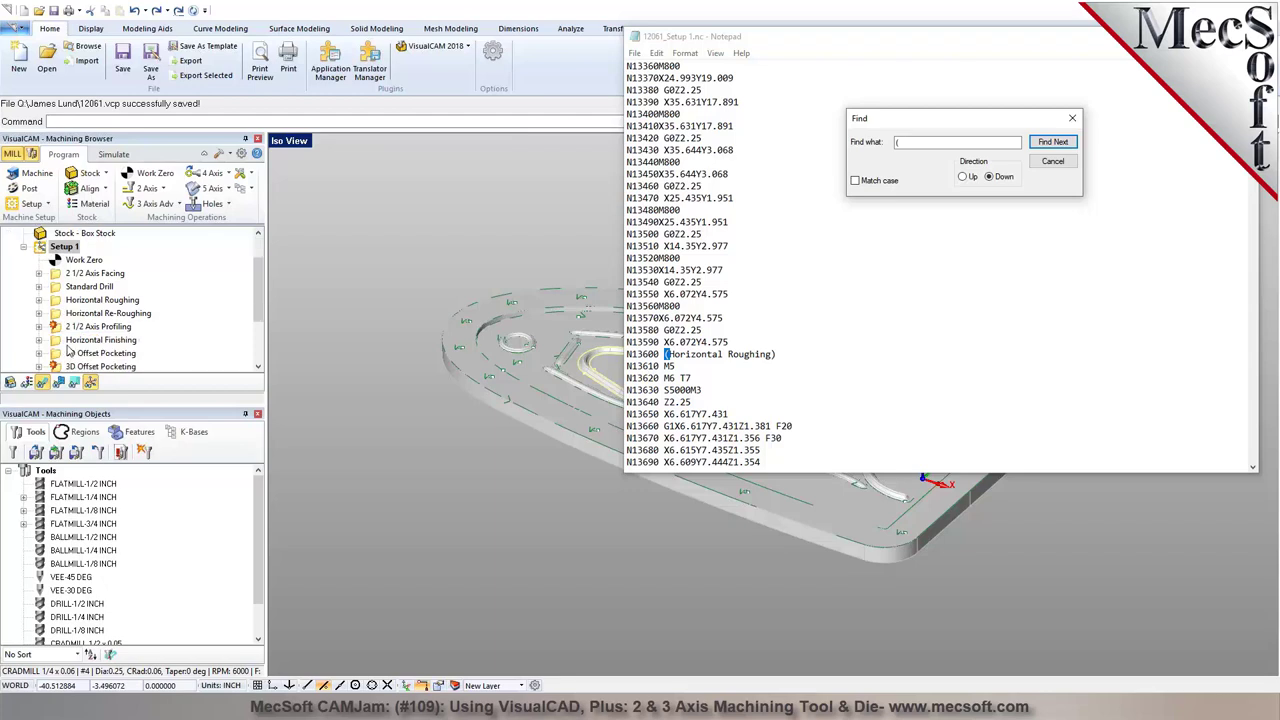
{"action": "left_click", "coordinate": [68, 342]}
{"action": "right_click", "coordinate": [68, 342]}
{"action": "left_click", "coordinate": [105, 618]}
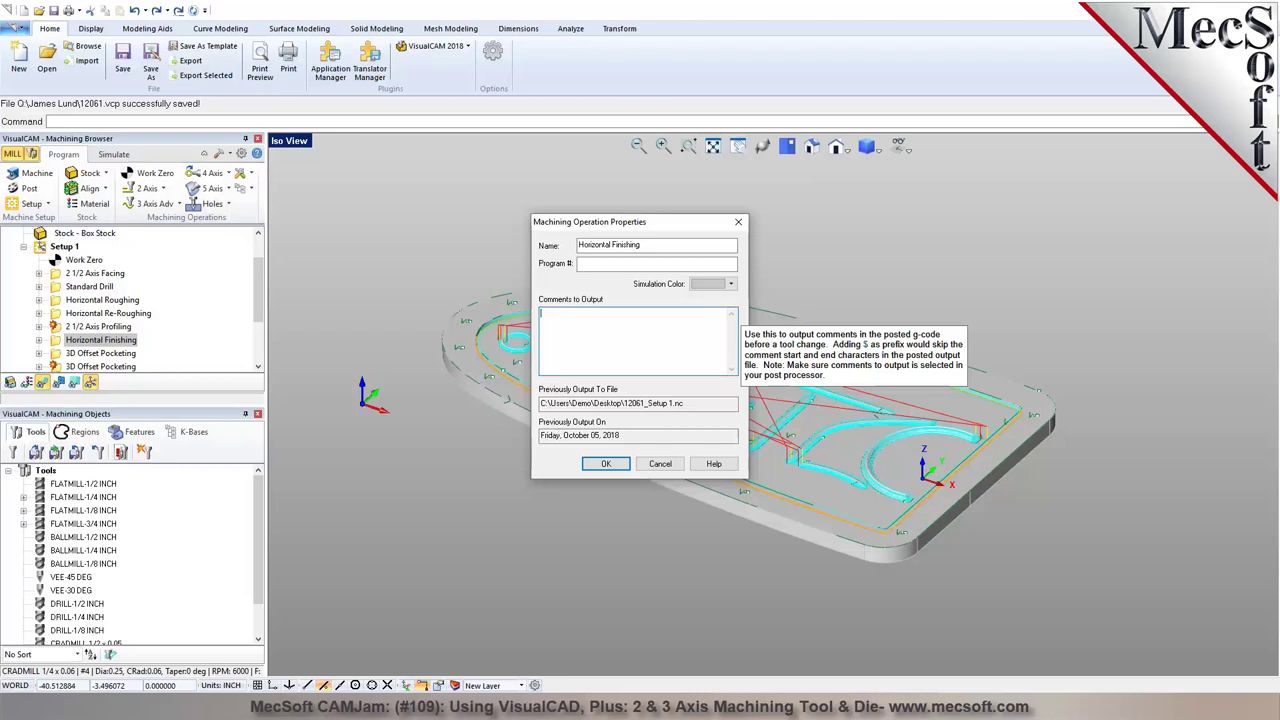
{"action": "left_click", "coordinate": [661, 464]}
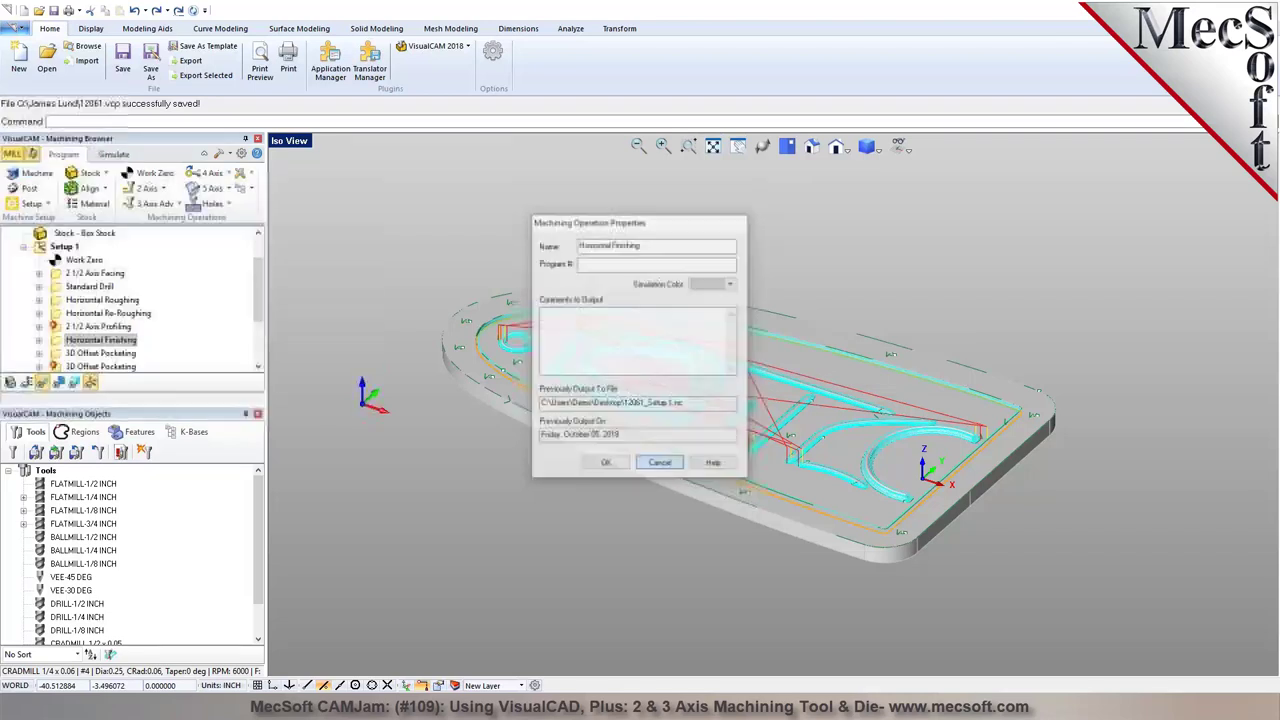
Generate shop documentation for Setup 1 with the Template2 output template, saved as 12061.htm on the Desktop
{"action": "left_click", "coordinate": [60, 259]}
{"action": "left_click", "coordinate": [61, 247]}
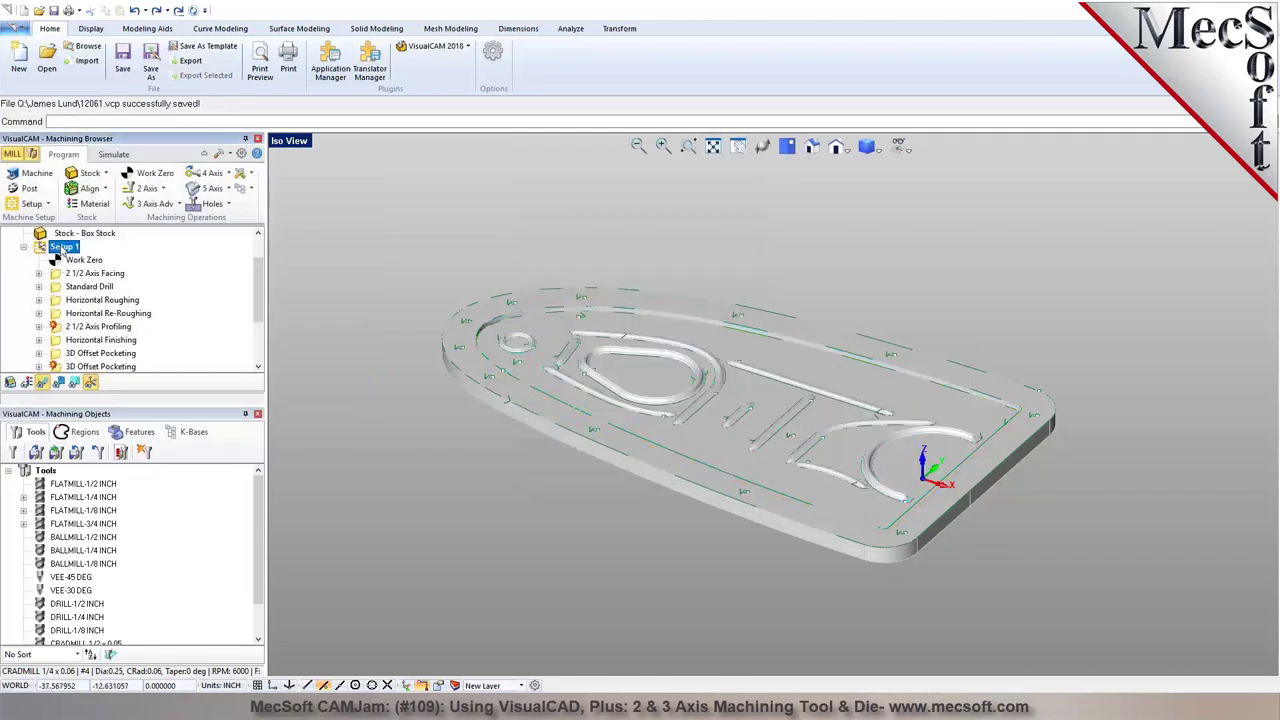
{"action": "right_click", "coordinate": [60, 250]}
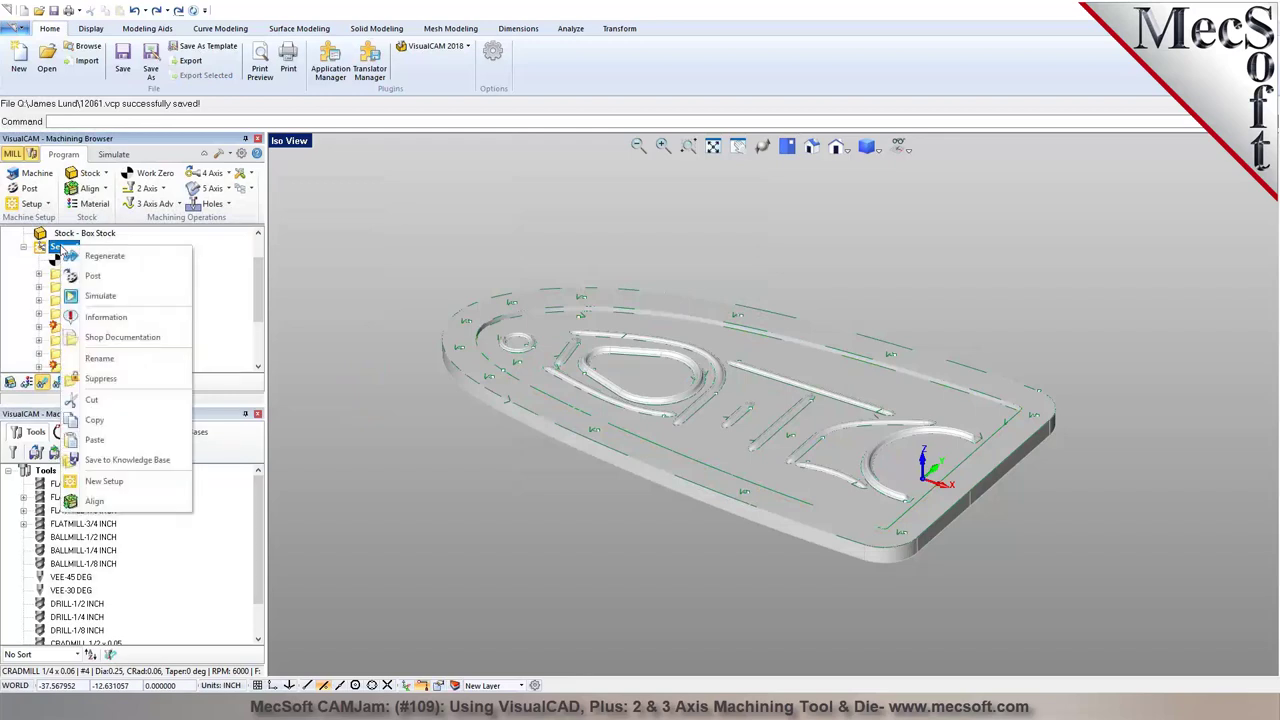
{"action": "left_click", "coordinate": [122, 337]}
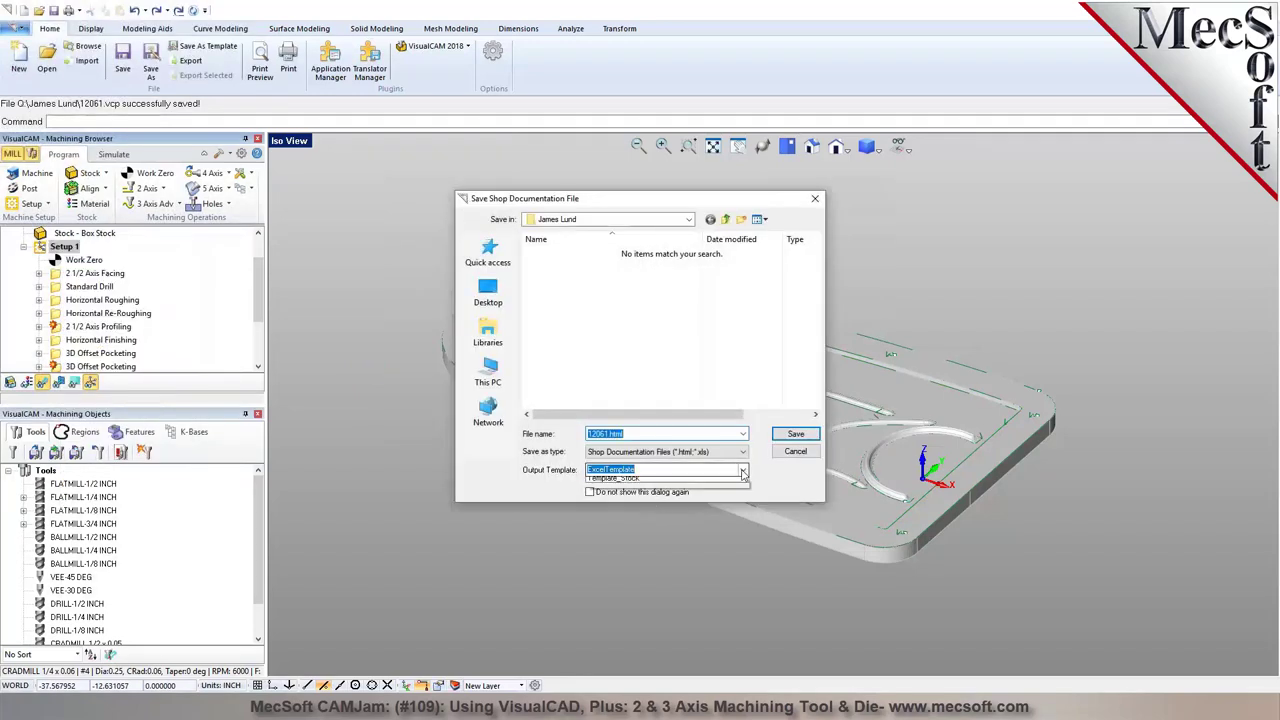
{"action": "left_click", "coordinate": [742, 470]}
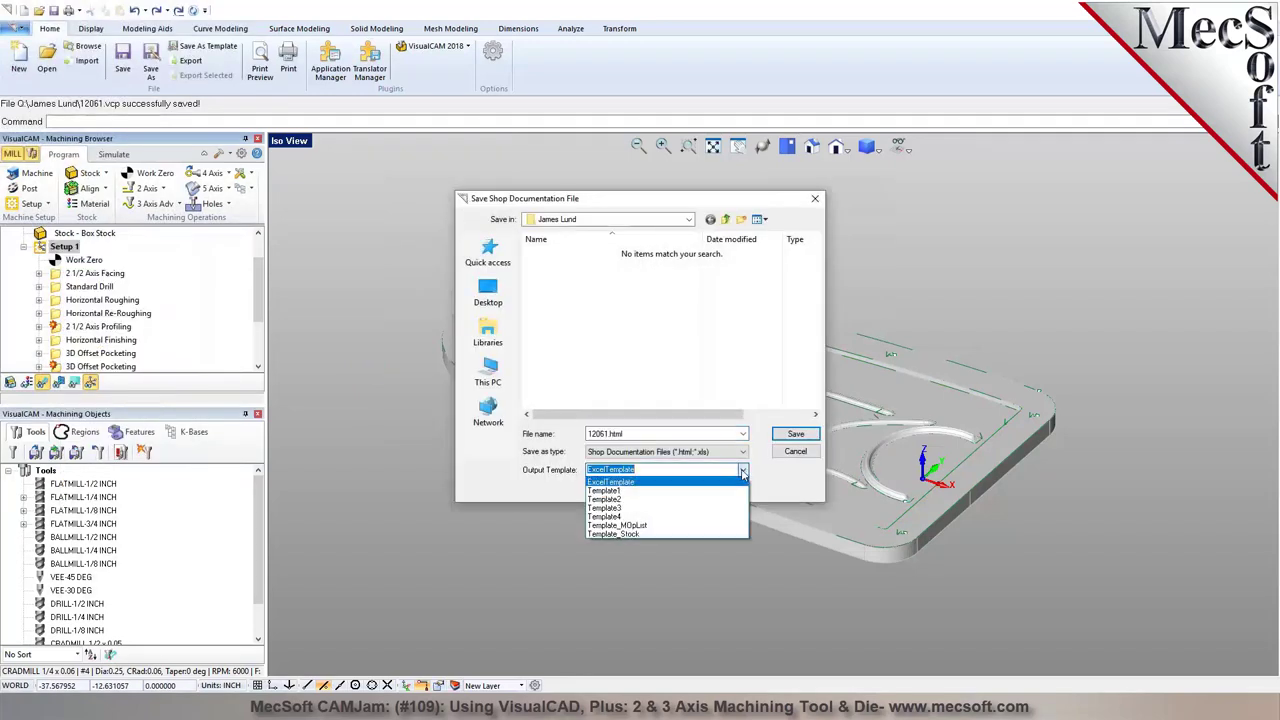
{"action": "left_click", "coordinate": [629, 499]}
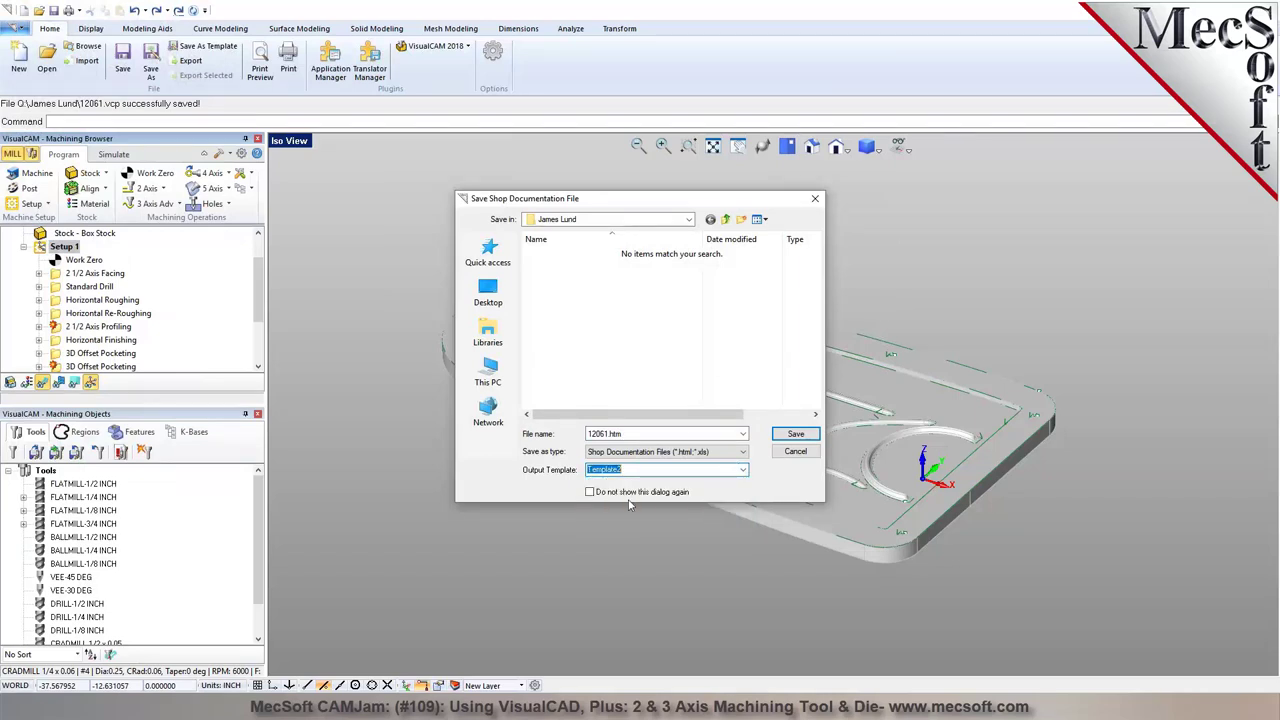
{"action": "left_click", "coordinate": [488, 292]}
{"action": "left_click", "coordinate": [792, 435]}
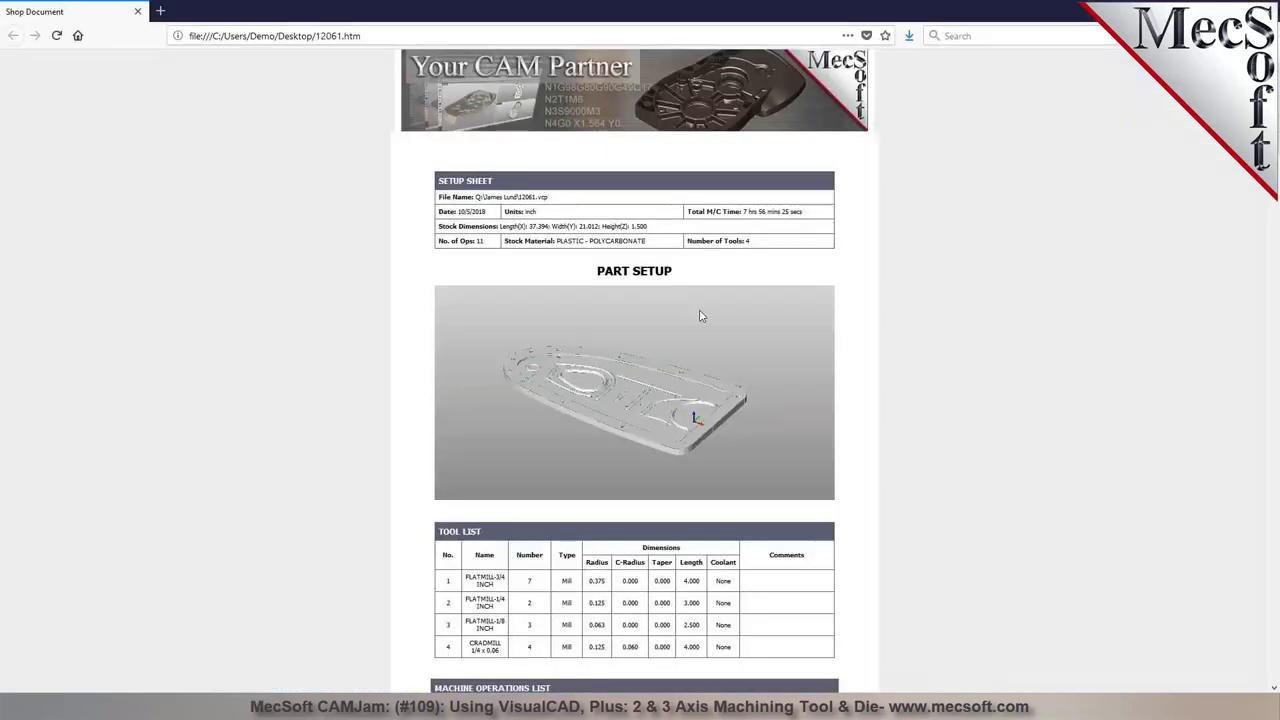
Look through the shop document's part setup, tool list and machine operations list
{"action": "scroll", "coordinate": [697, 316], "scroll_direction": "down", "scroll_amount": 3}
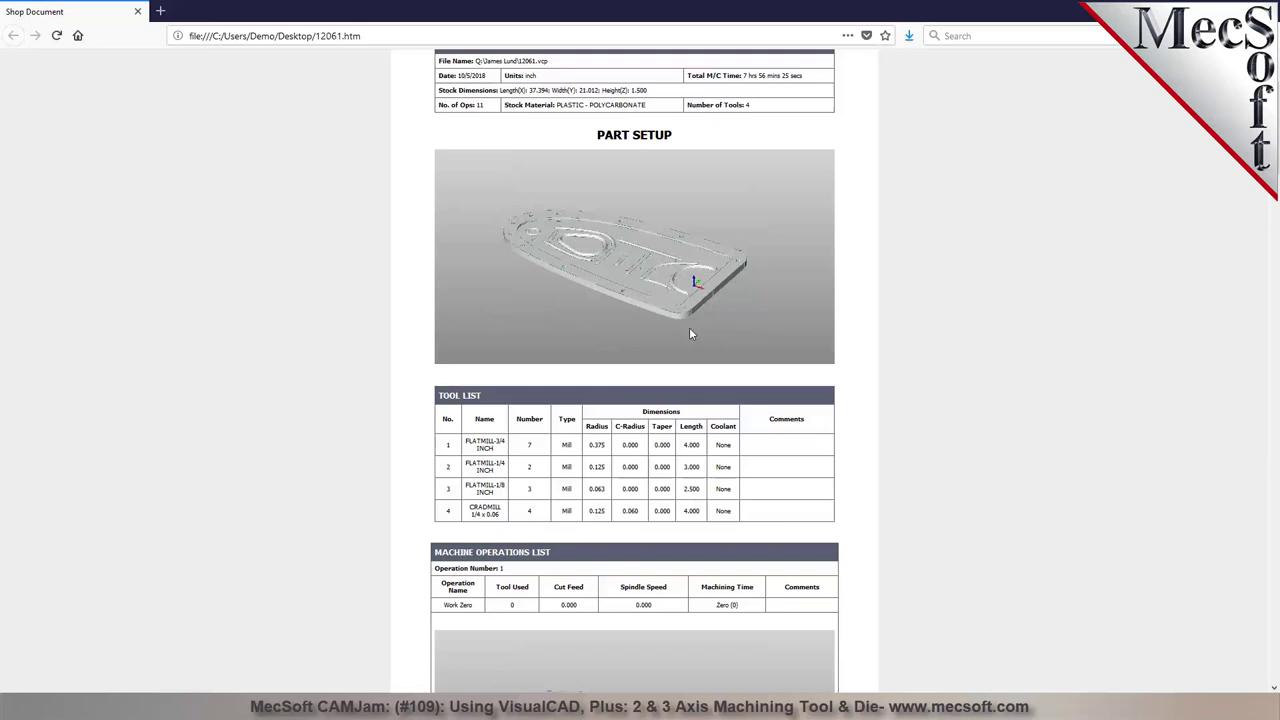
{"action": "scroll", "coordinate": [723, 360], "scroll_direction": "down", "scroll_amount": 2}
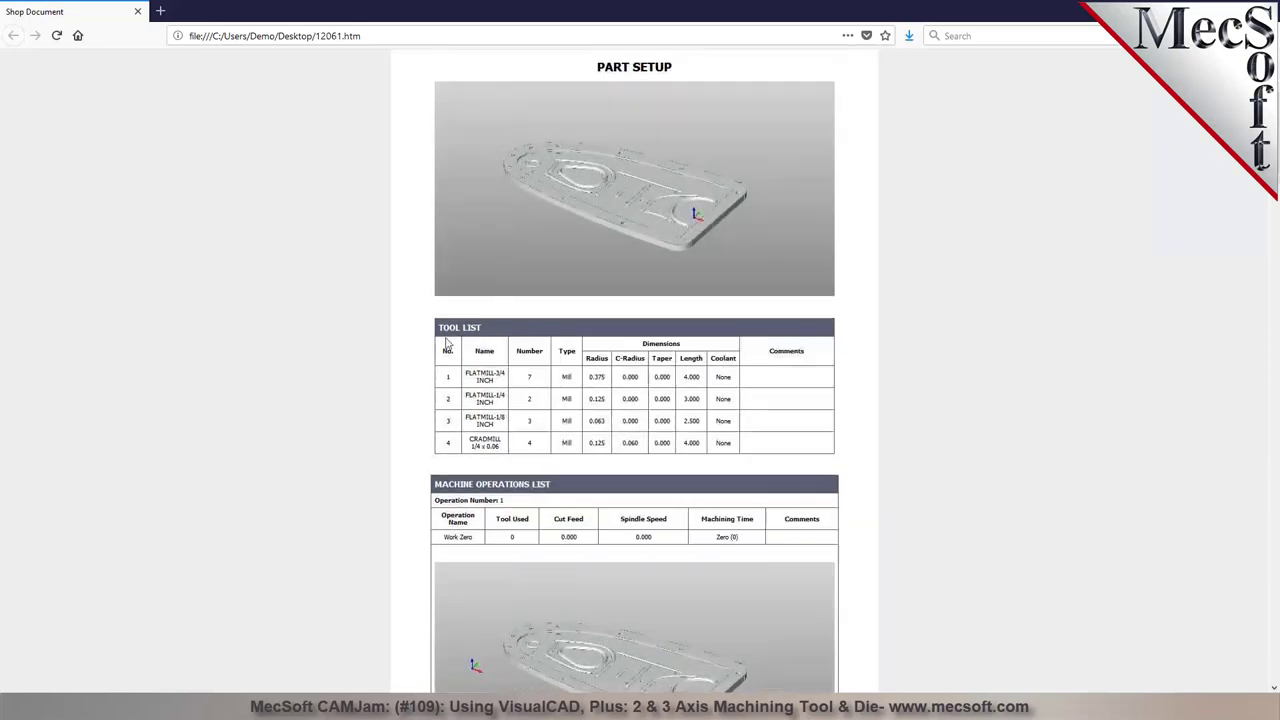
{"action": "scroll", "coordinate": [656, 441], "scroll_direction": "down", "scroll_amount": 1}
{"action": "scroll", "coordinate": [656, 441], "scroll_direction": "down", "scroll_amount": 7}
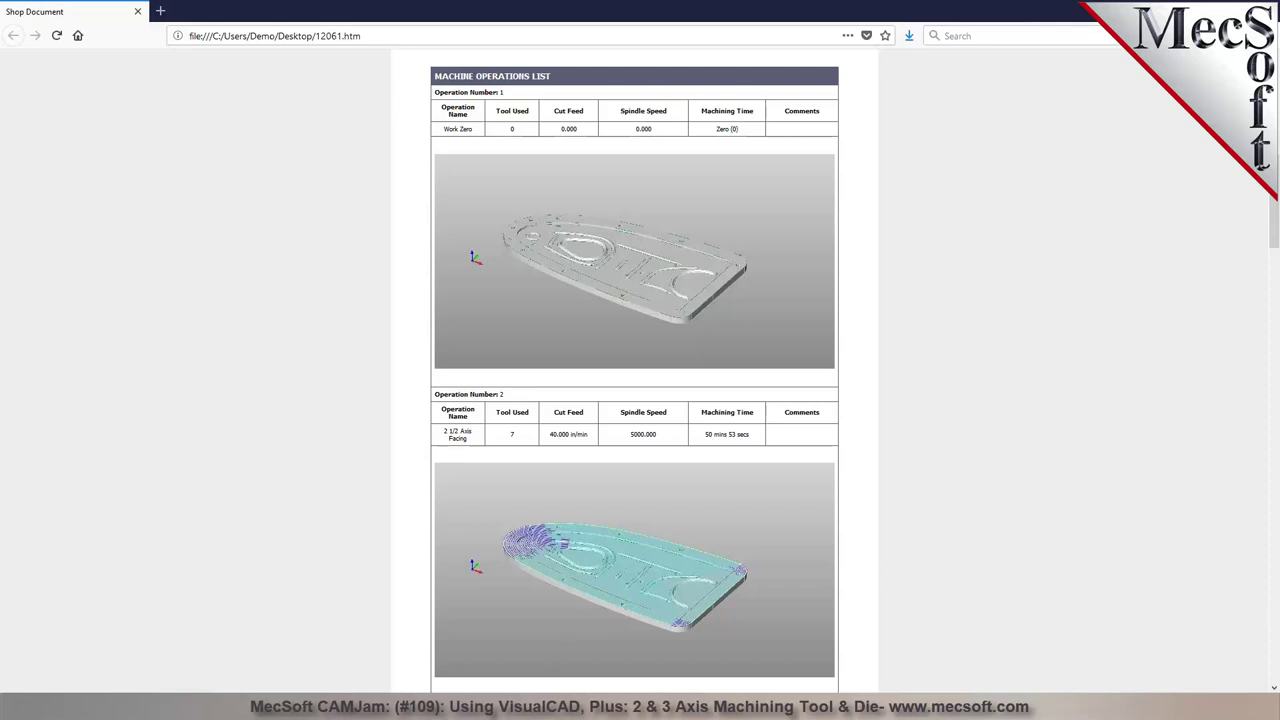
Return to VisualCAM and add the output comment "Zero out at SW corner" to the 2 1/2 Axis Facing operation
{"action": "left_click", "coordinate": [770, 706]}
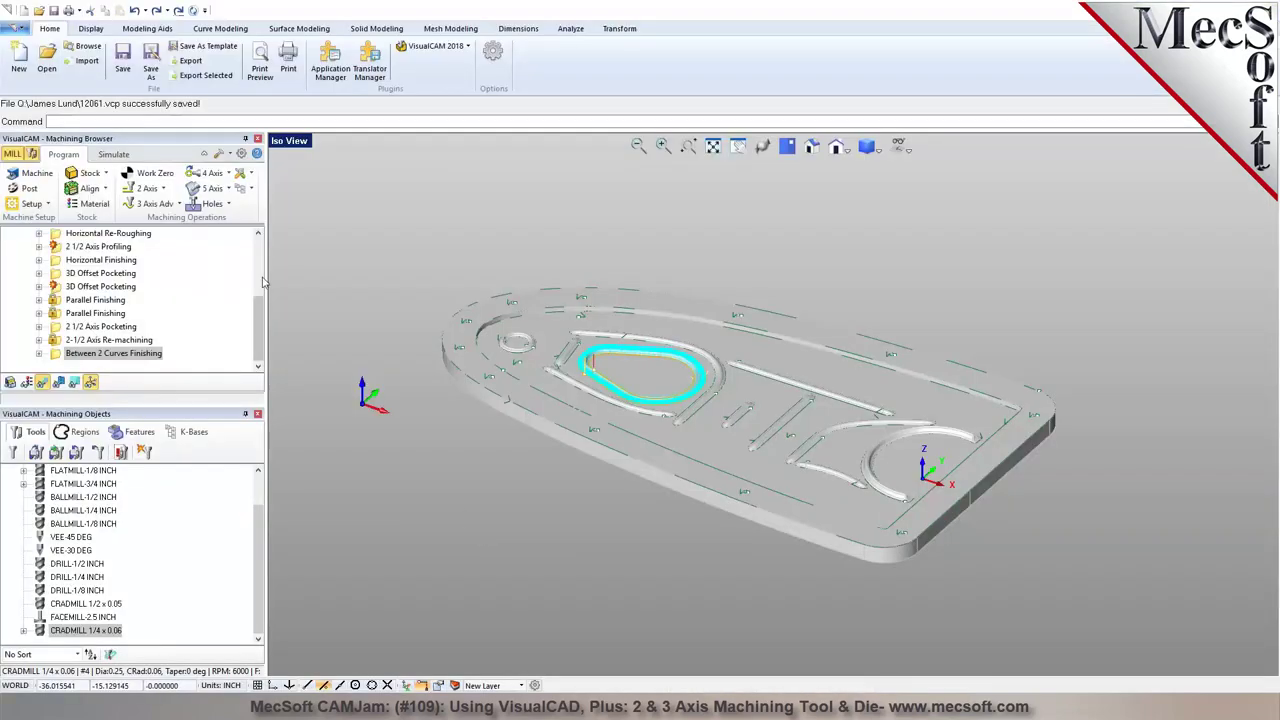
{"action": "scroll", "coordinate": [262, 283], "scroll_direction": "up", "scroll_amount": 3}
{"action": "left_click", "coordinate": [95, 313]}
{"action": "right_click", "coordinate": [95, 313]}
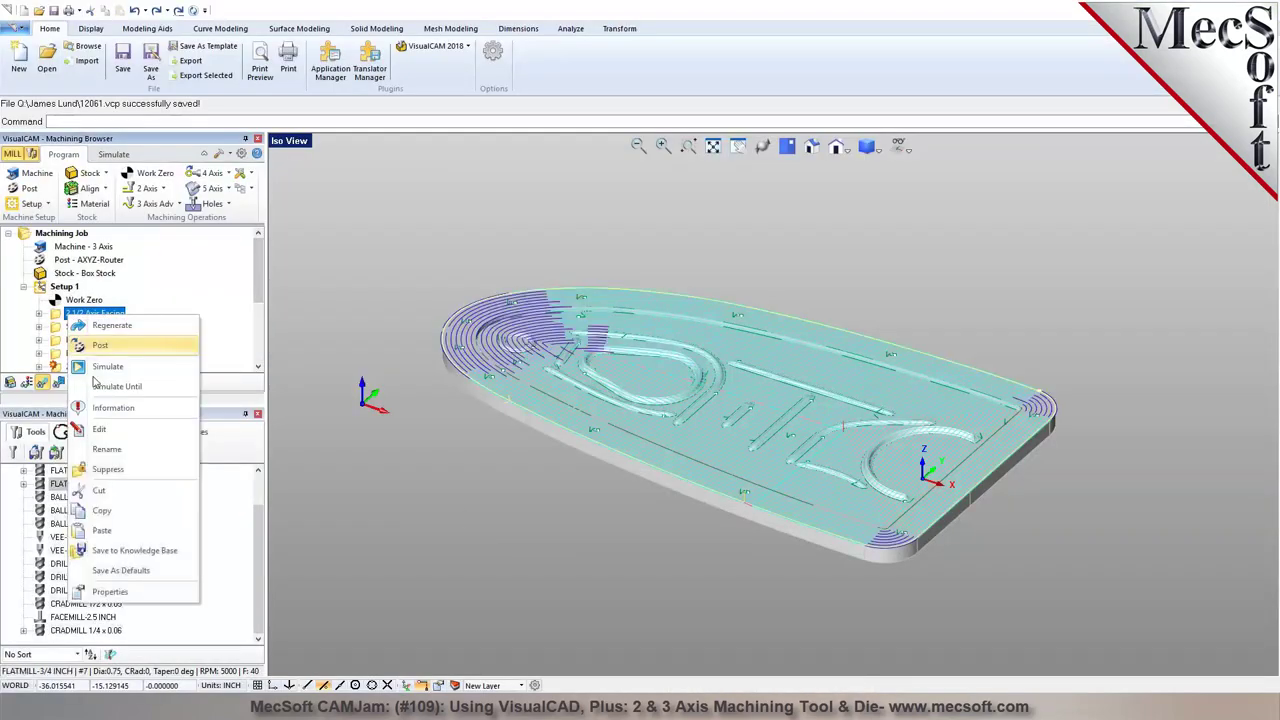
{"action": "left_click", "coordinate": [137, 597]}
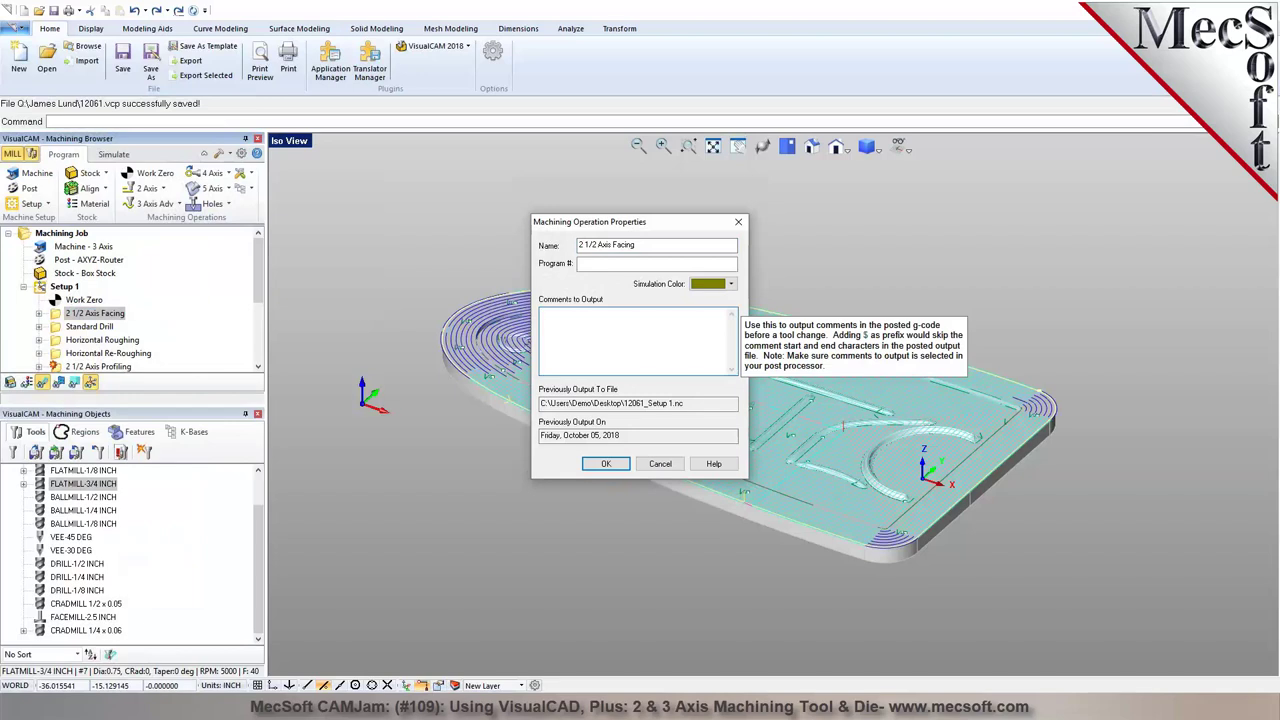
{"action": "left_click", "coordinate": [630, 349]}
{"action": "type", "text": "Use Carb"}
{"action": "key", "text": "BackSpace"}
{"action": "key", "text": "BackSpace"}
{"action": "key", "text": "BackSpace"}
{"action": "key", "text": "BackSpace"}
{"action": "key", "text": "BackSpace"}
{"action": "key", "text": "BackSpace"}
{"action": "key", "text": "BackSpace"}
{"action": "type", "text": "Zero p"}
{"action": "key", "text": "BackSpace"}
{"action": "key", "text": "BackSpace"}
{"action": "key", "text": "BackSpace"}
{"action": "type", "text": "o opt at SW corner"}
{"action": "left_click", "coordinate": [605, 463]}
Regenerate the Setup 1 shop documentation to 12061.htm on the Desktop
{"action": "left_click", "coordinate": [57, 287]}
{"action": "right_click", "coordinate": [55, 290]}
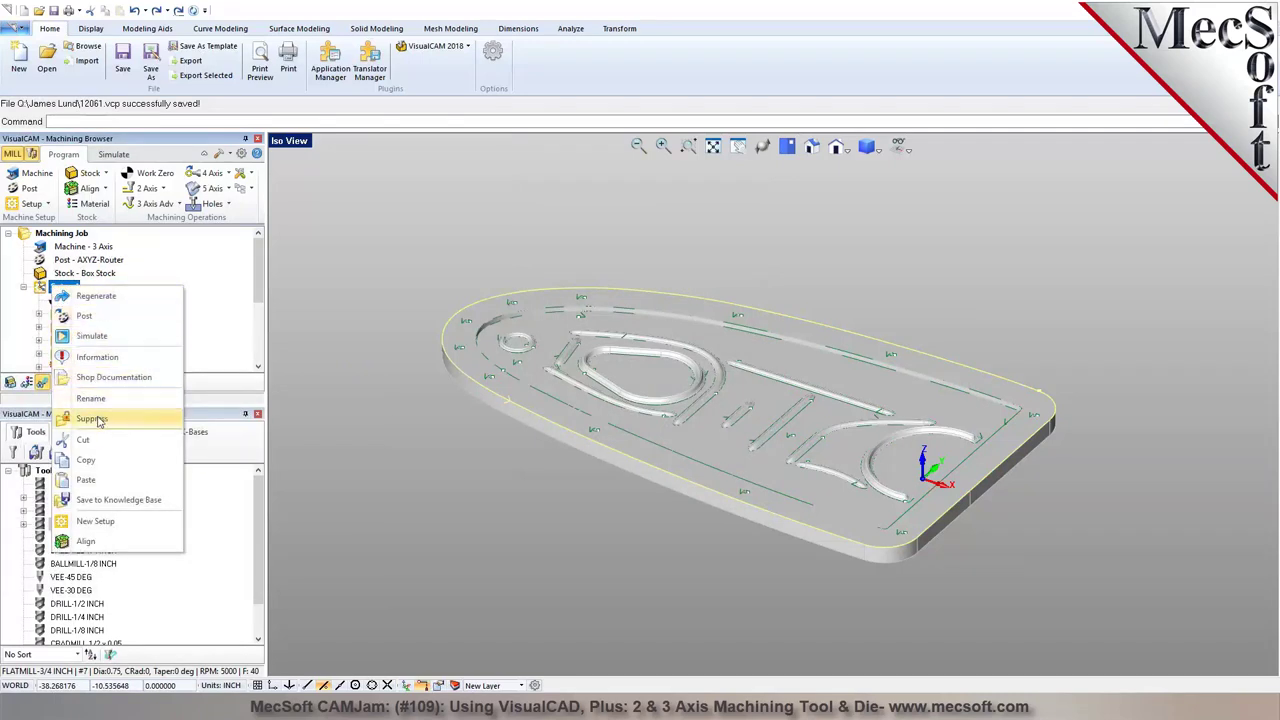
{"action": "left_click", "coordinate": [100, 377]}
{"action": "left_click", "coordinate": [794, 438]}
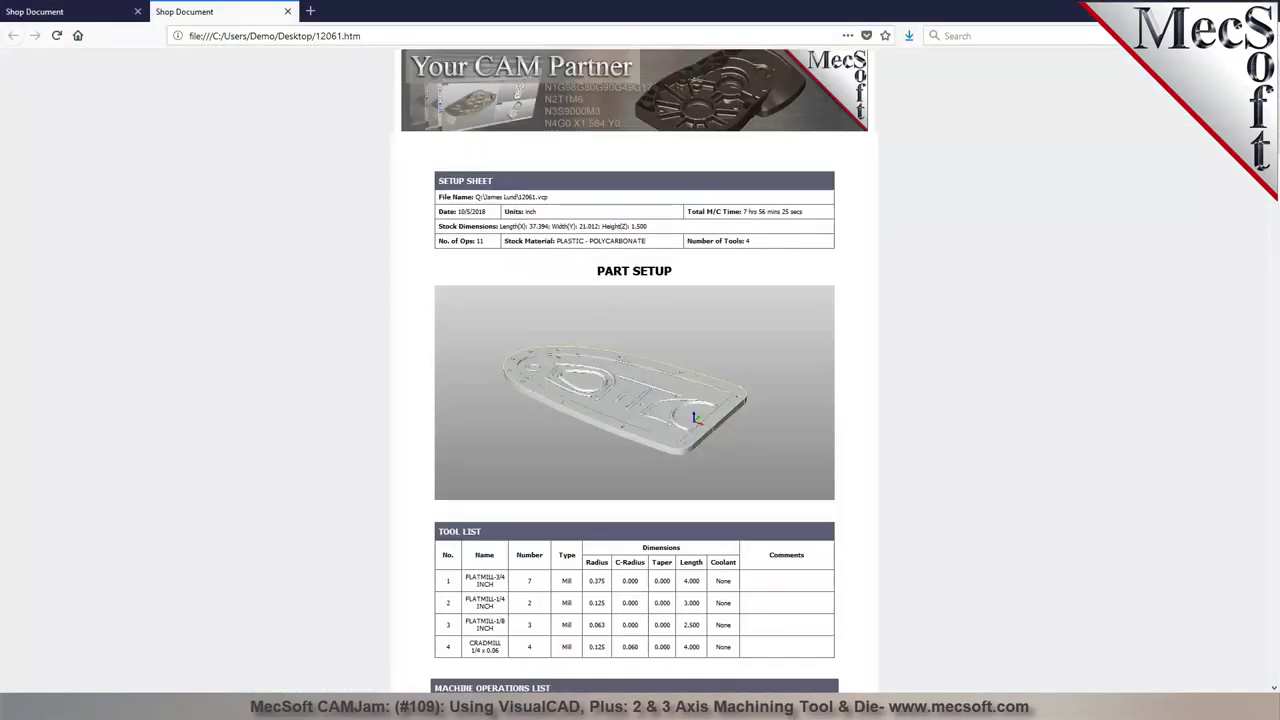
Check the Comments column for the 2 1/2 Axis Facing operation in the regenerated shop document and close that document
{"action": "scroll", "coordinate": [687, 393], "scroll_direction": "down", "scroll_amount": 2}
{"action": "scroll", "coordinate": [687, 393], "scroll_direction": "down", "scroll_amount": 1}
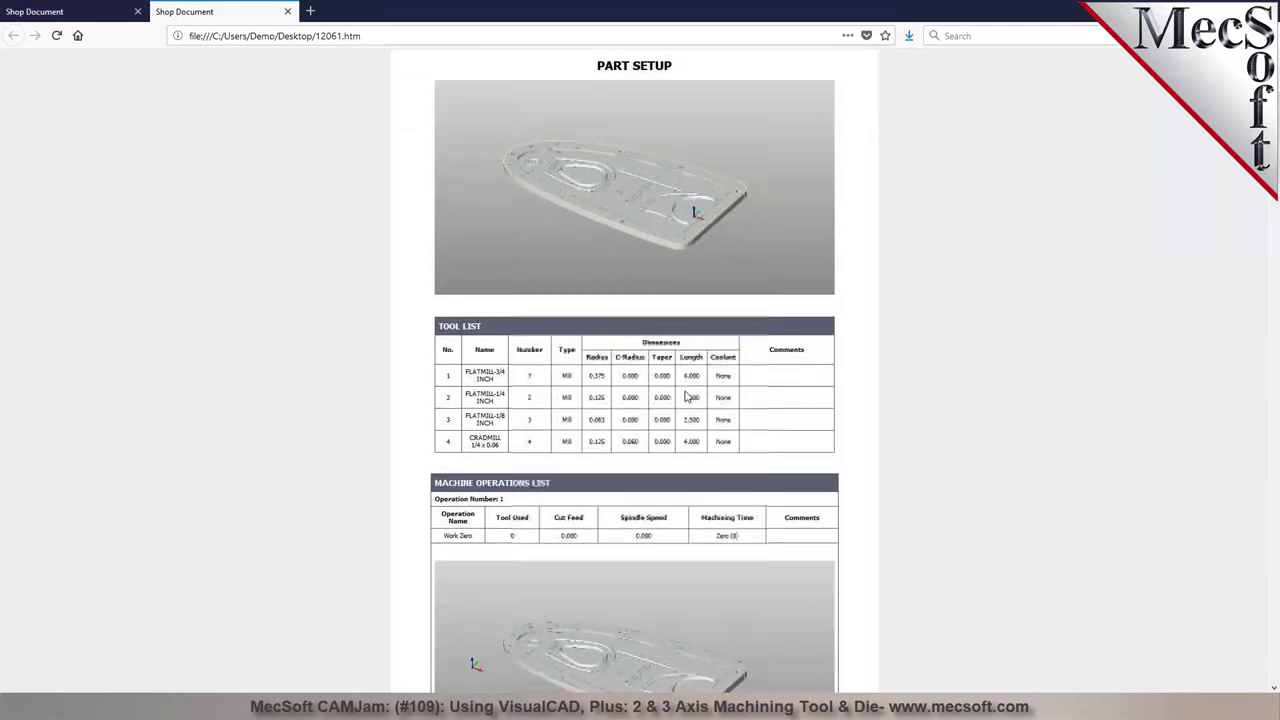
{"action": "scroll", "coordinate": [683, 398], "scroll_direction": "down", "scroll_amount": 2}
{"action": "scroll", "coordinate": [682, 398], "scroll_direction": "down", "scroll_amount": 1}
{"action": "left_click_drag", "start_coordinate": [772, 570], "coordinate": [832, 573]}
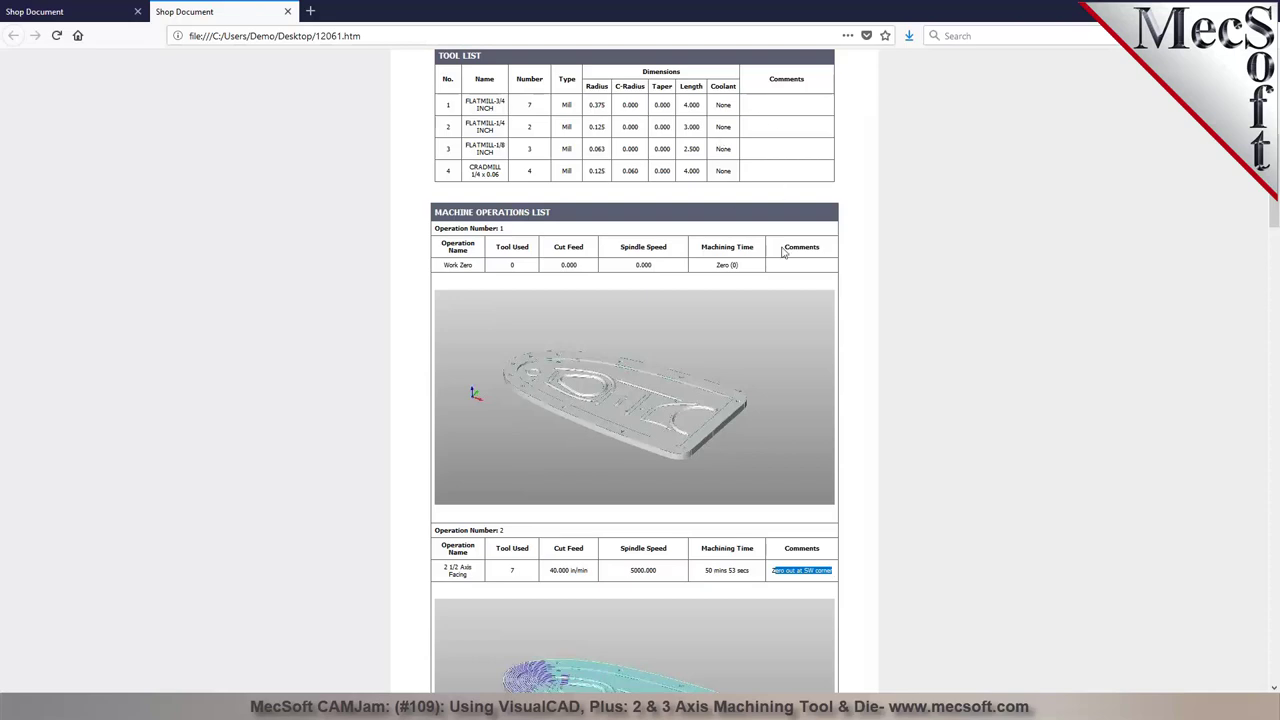
{"action": "scroll", "coordinate": [776, 506], "scroll_direction": "down", "scroll_amount": 2}
{"action": "left_click", "coordinate": [798, 367]}
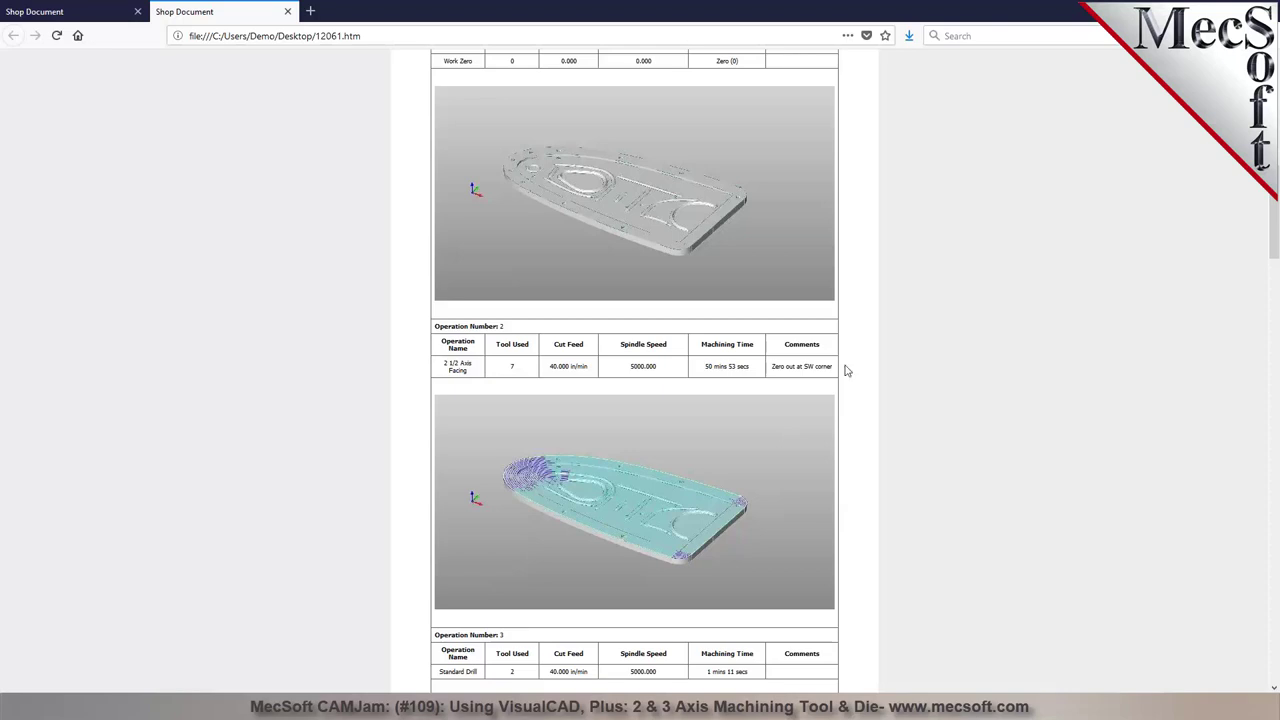
{"action": "scroll", "coordinate": [846, 366], "scroll_direction": "up", "scroll_amount": 1}
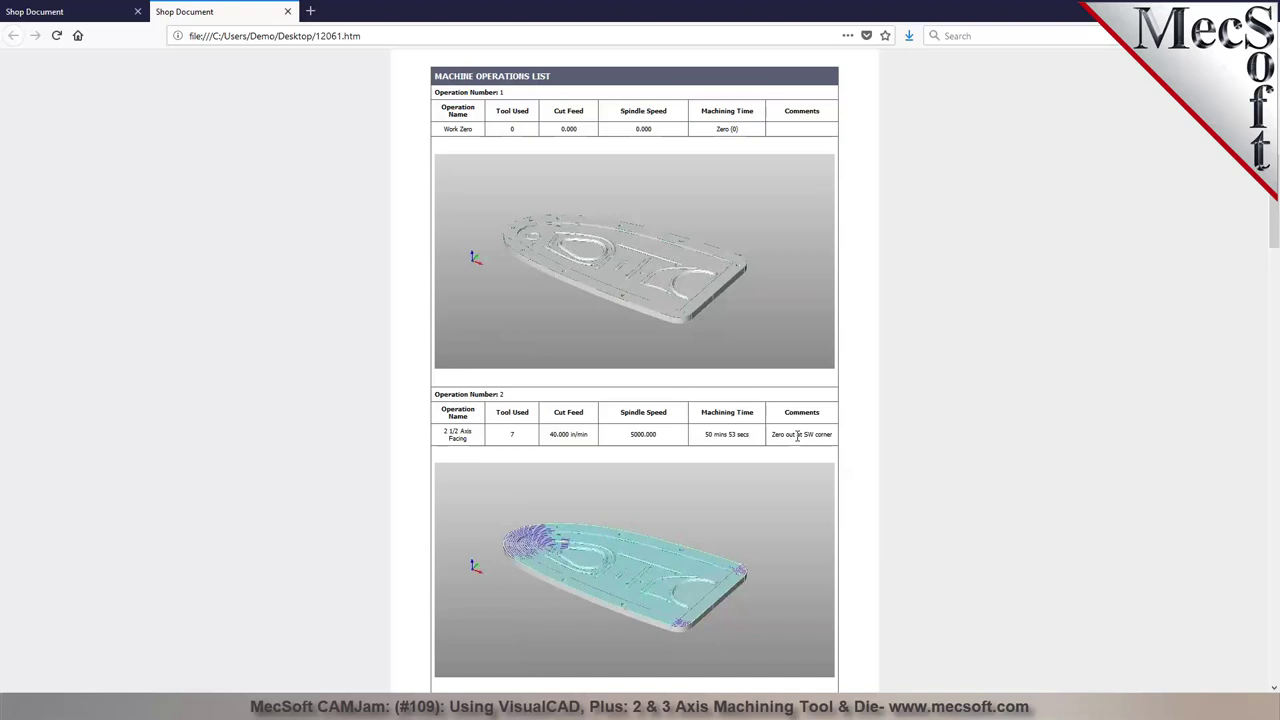
{"action": "left_click", "coordinate": [288, 12]}
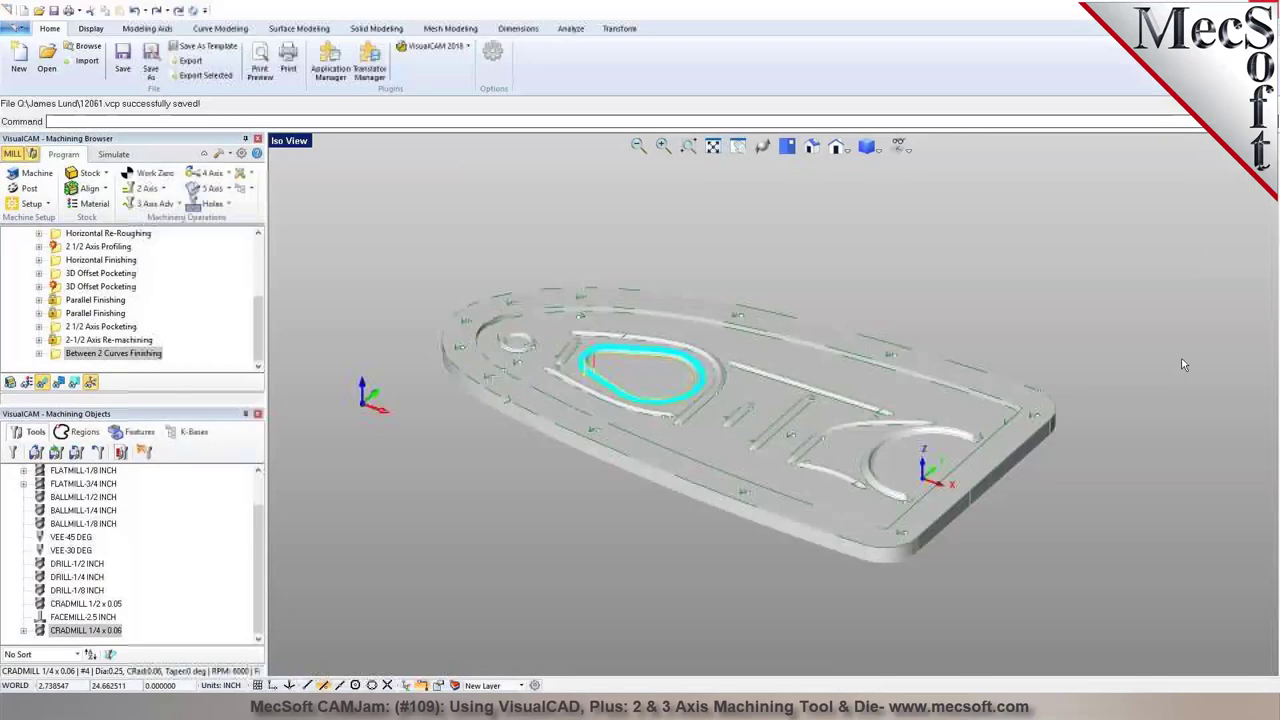
Save 12061.vcp and show the boat part in the top view
{"action": "scroll", "coordinate": [725, 382], "scroll_direction": "up", "scroll_amount": 3}
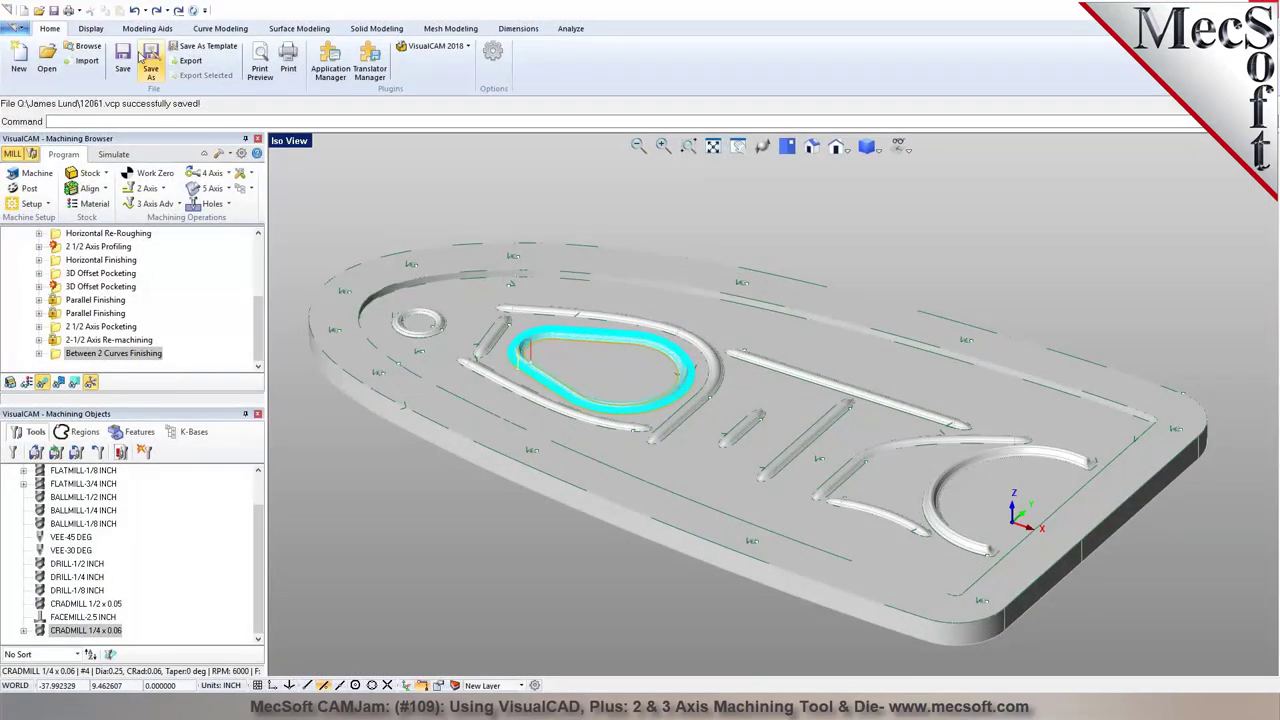
{"action": "left_click", "coordinate": [121, 58]}
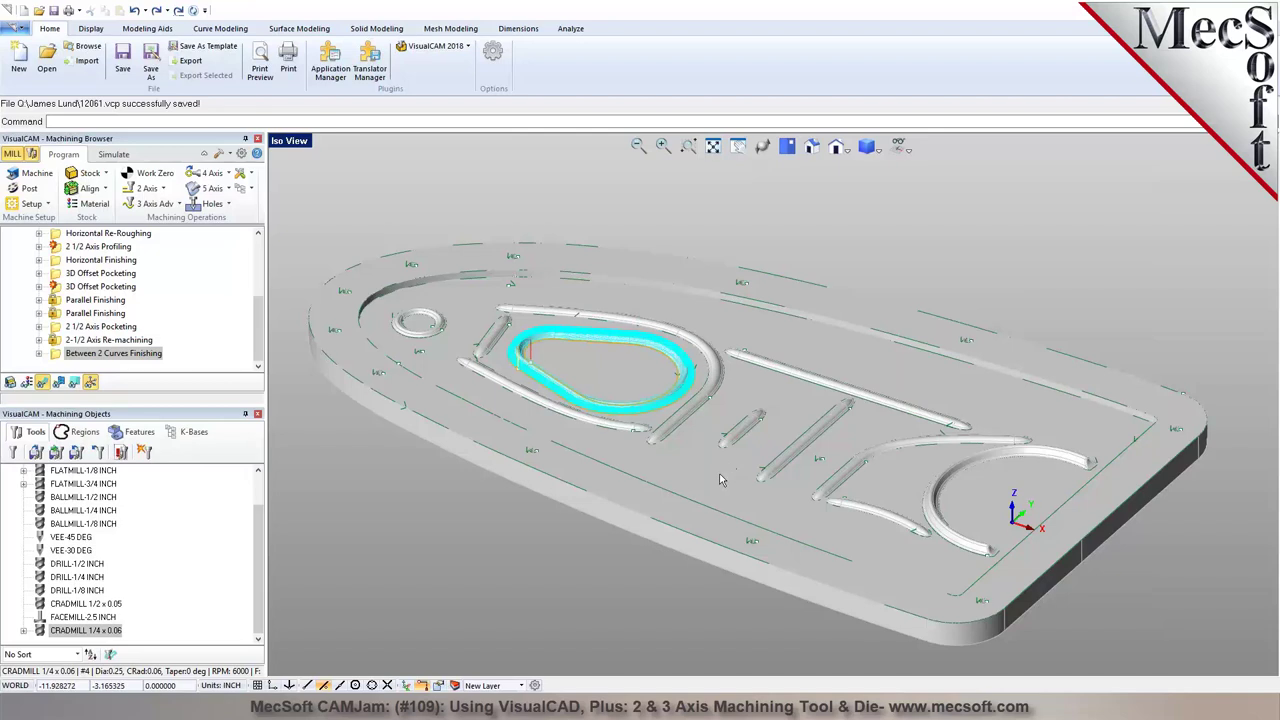
{"action": "right_click_drag", "start_coordinate": [720, 480], "coordinate": [802, 298]}
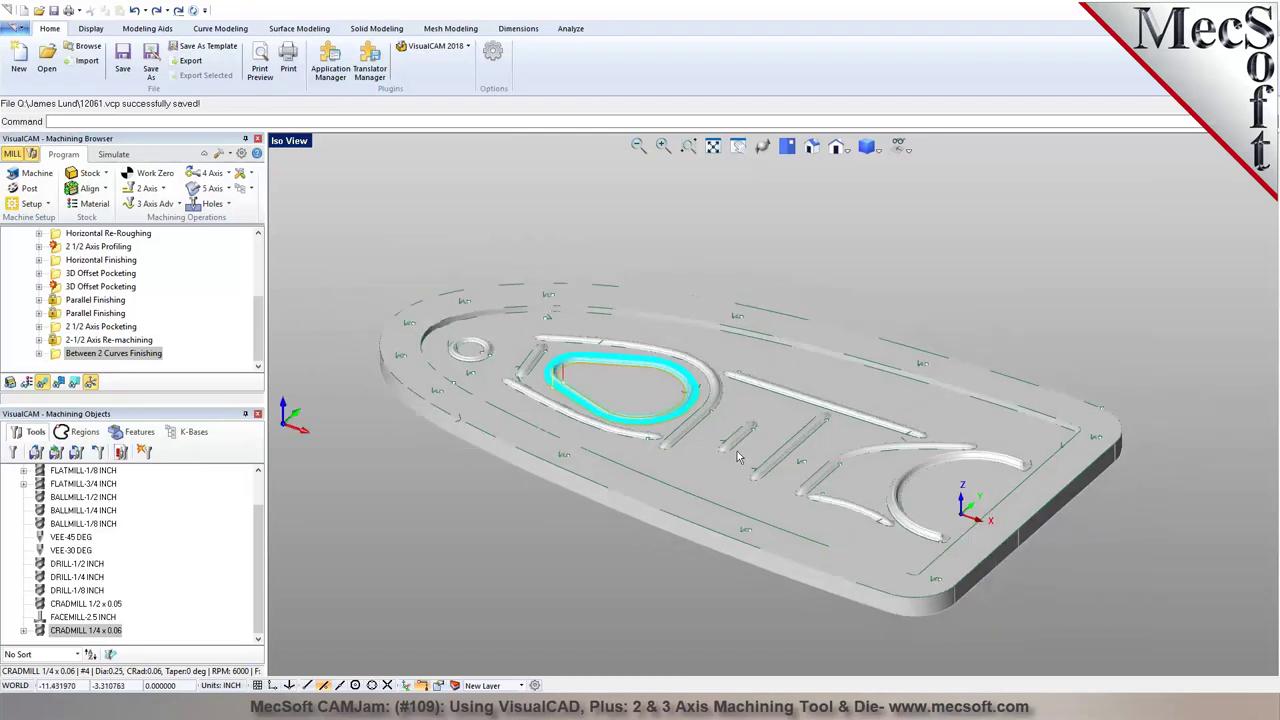
{"action": "left_click", "coordinate": [787, 148]}
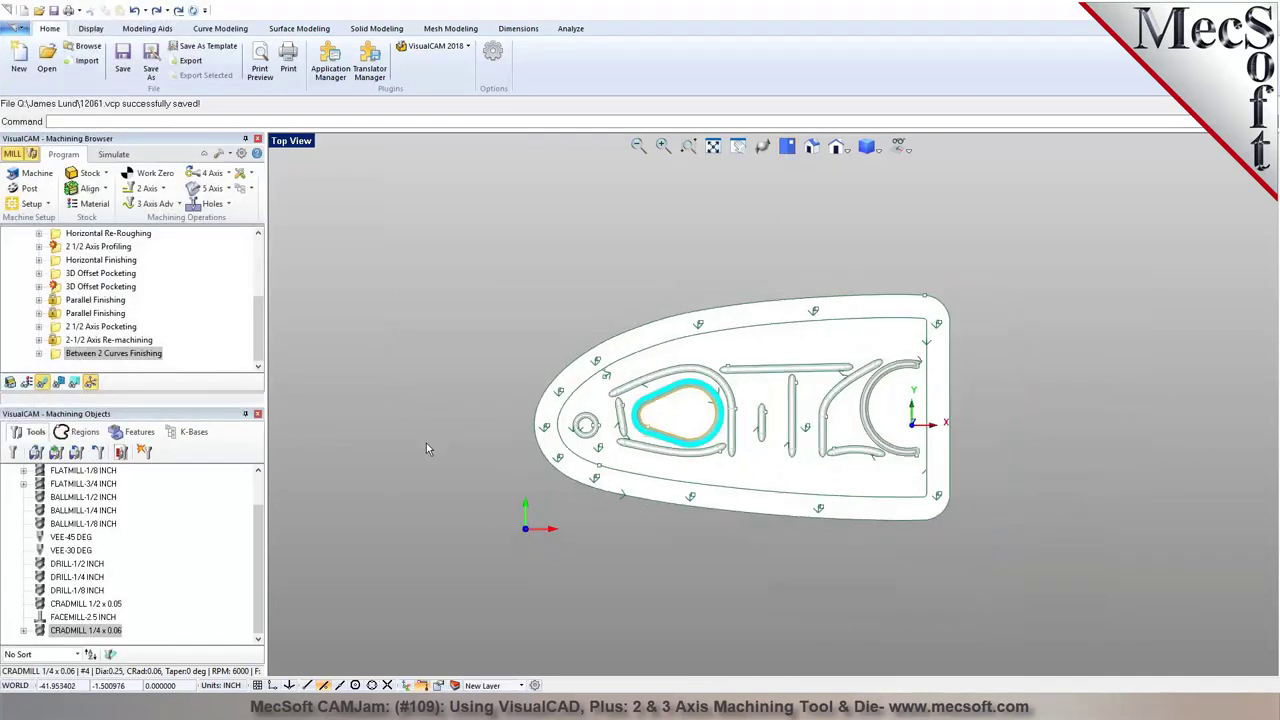
{"action": "scroll", "coordinate": [424, 451], "scroll_direction": "down", "scroll_amount": 3}
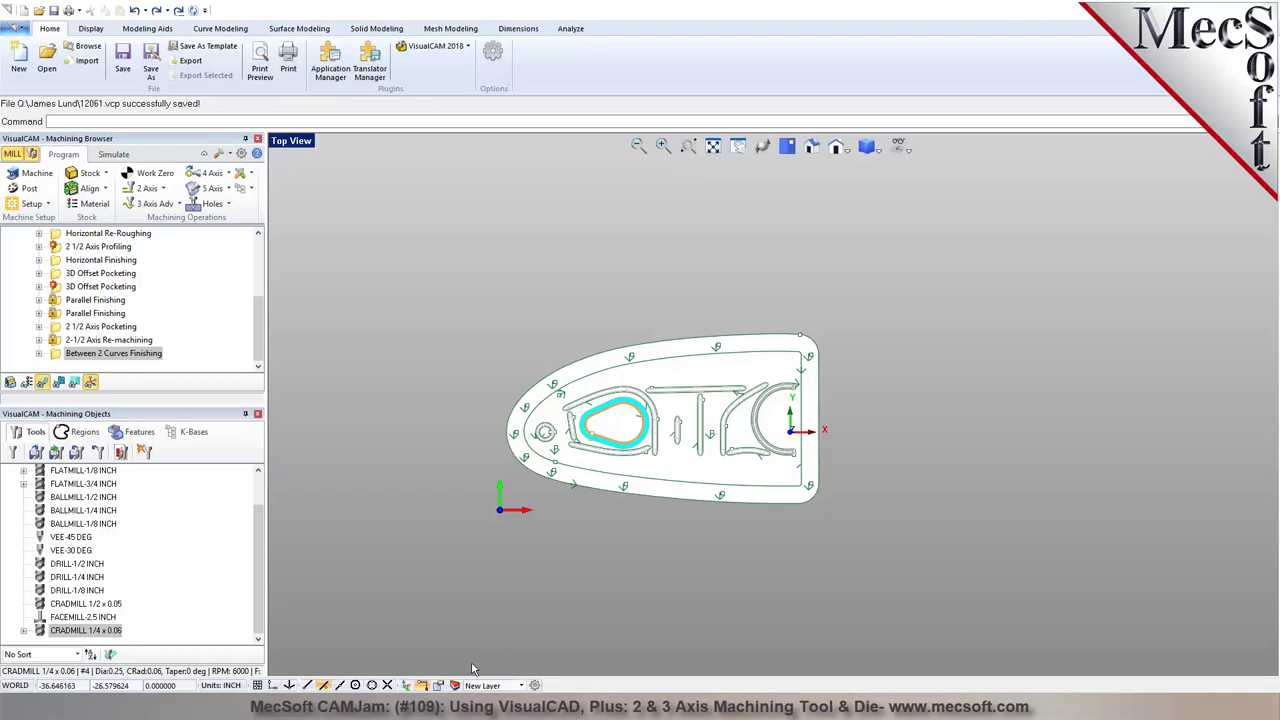
Show all of Setup 1's operations in the browser and look at the knowledge base load and save options
{"action": "left_click", "coordinate": [260, 252]}
{"action": "left_click", "coordinate": [64, 286]}
{"action": "left_click_drag", "start_coordinate": [200, 412], "coordinate": [198, 472]}
{"action": "scroll", "coordinate": [120, 388], "scroll_direction": "down", "scroll_amount": 2}
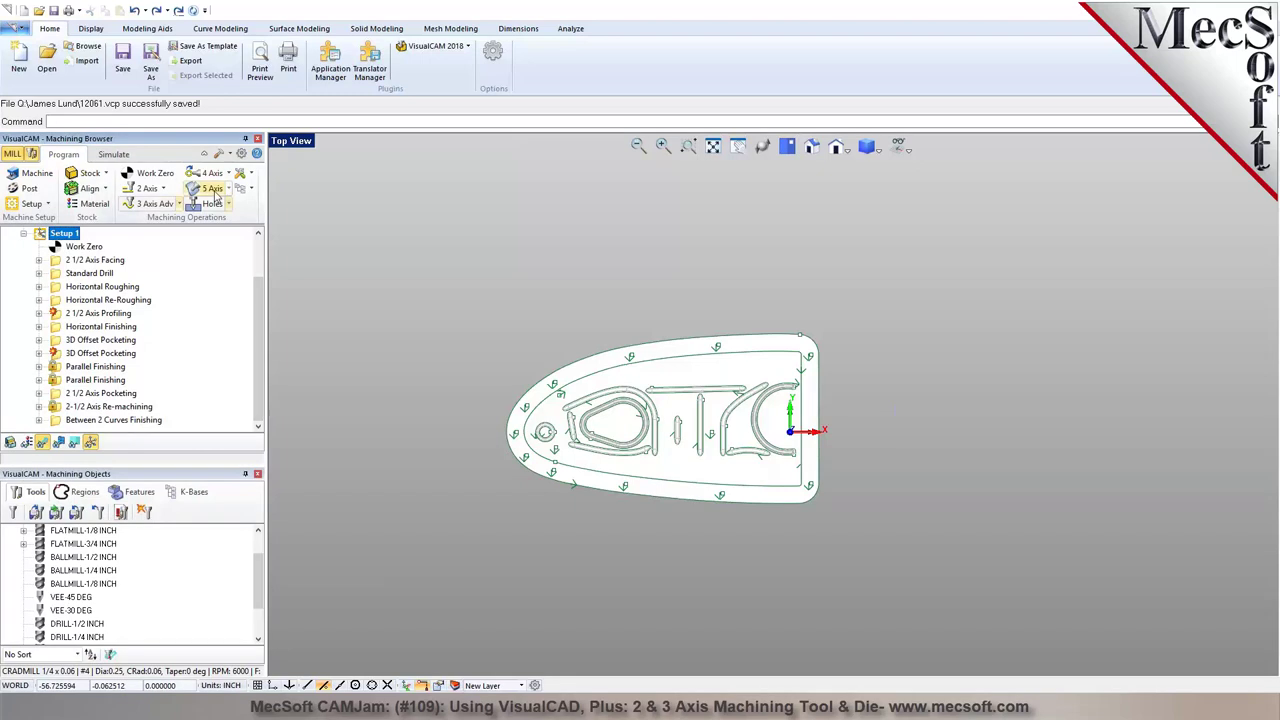
{"action": "left_click", "coordinate": [250, 191]}
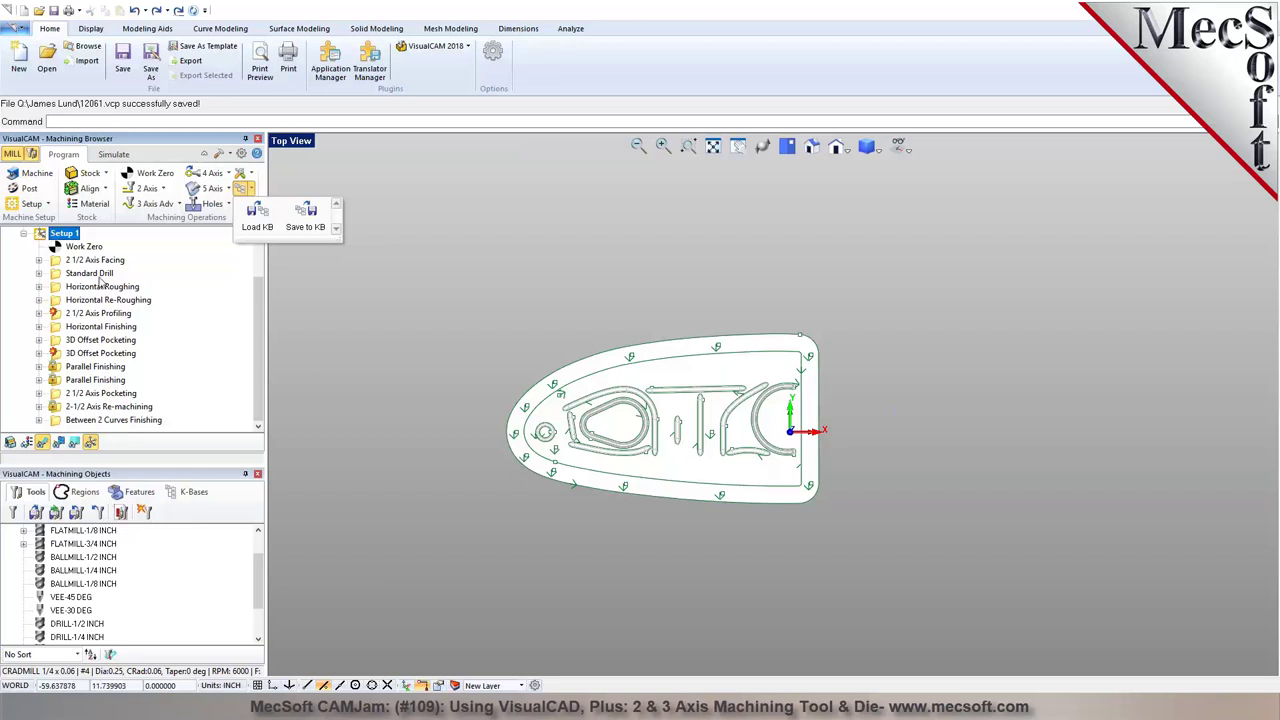
{"action": "left_click", "coordinate": [421, 350]}
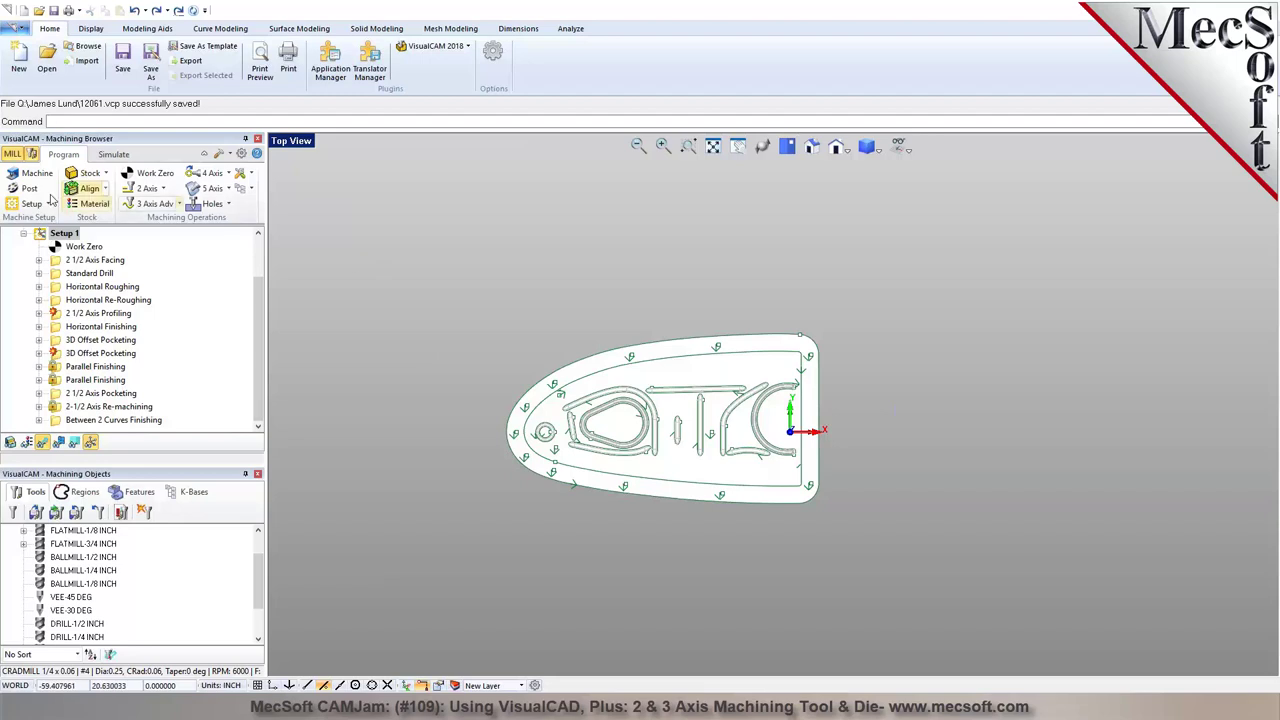
Review the 2 1/2 Axis Facing operation's roughing parameters, close it unchanged, and display its toolpath
{"action": "double_click", "coordinate": [95, 260]}
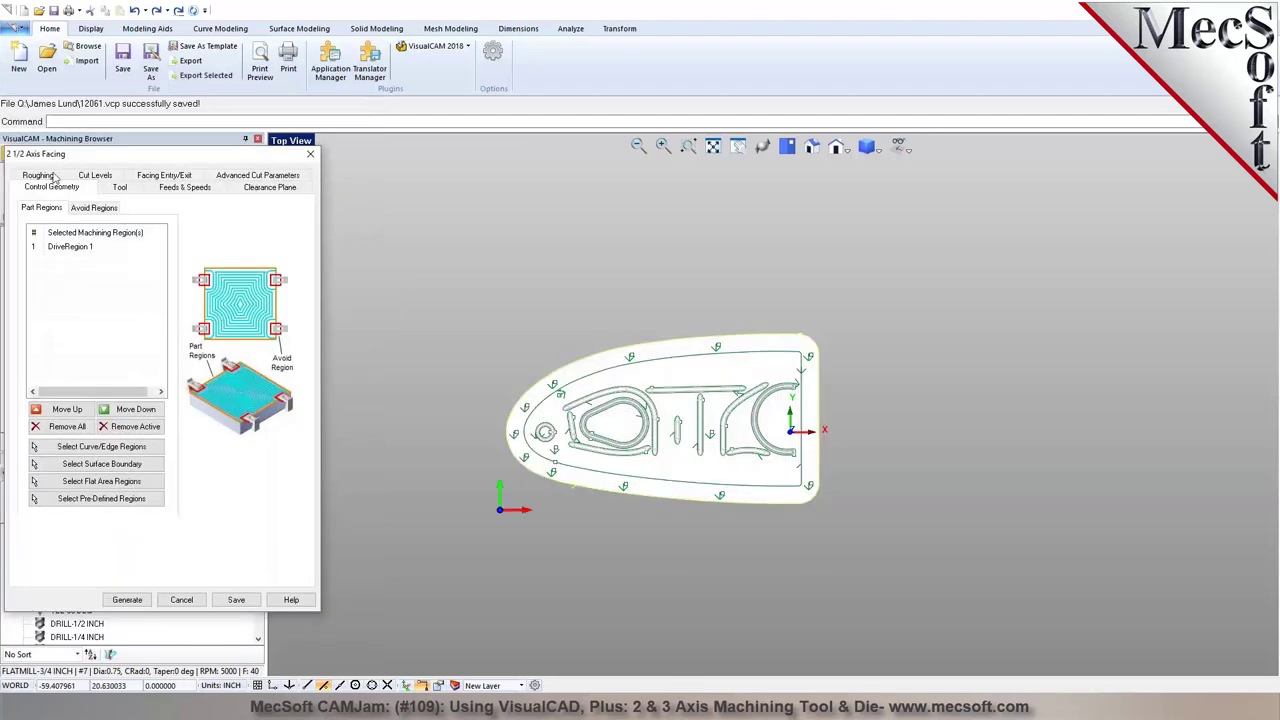
{"action": "left_click", "coordinate": [52, 176]}
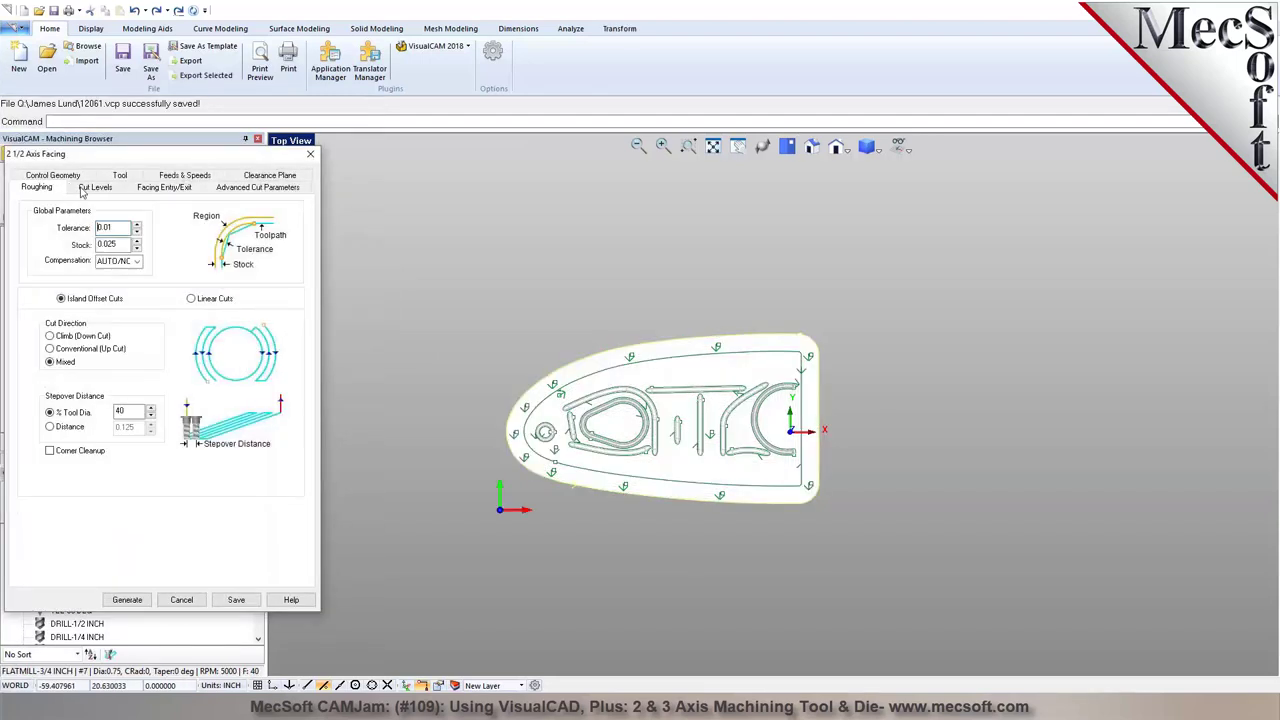
{"action": "left_click", "coordinate": [309, 155]}
{"action": "left_click", "coordinate": [70, 287]}
{"action": "left_click", "coordinate": [74, 262]}
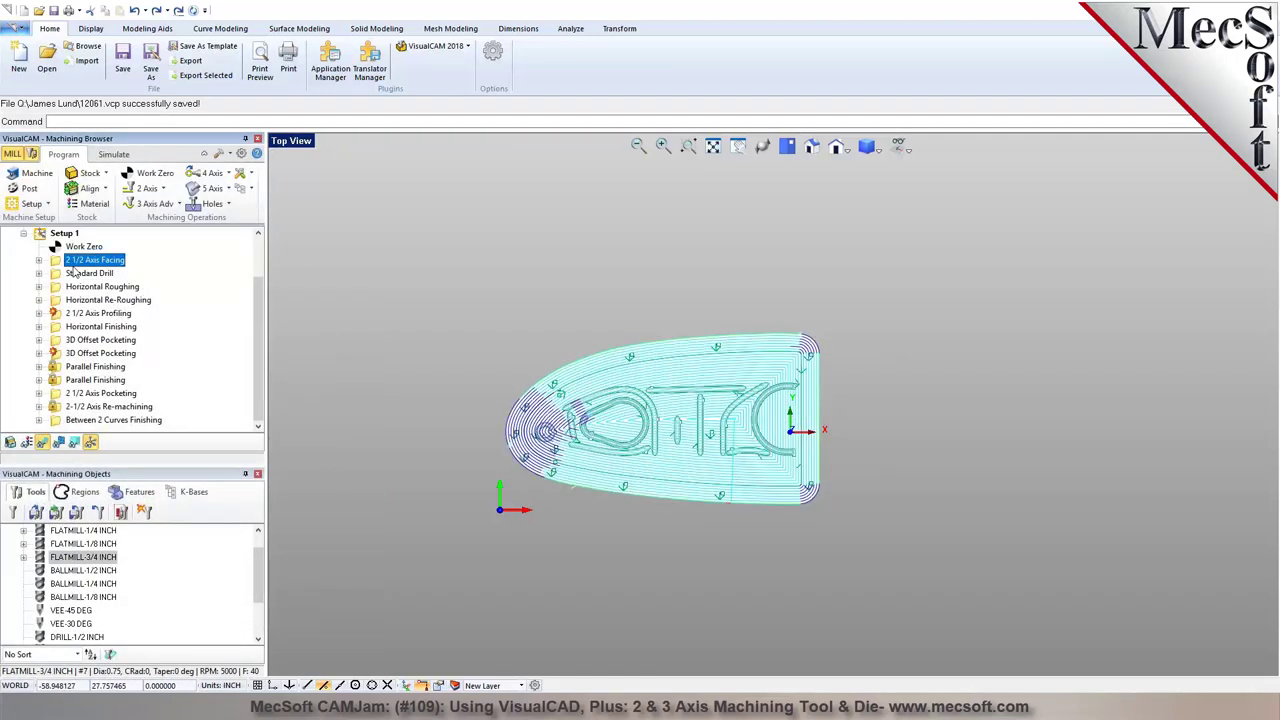
Start a new 2 1/2 Axis Facing operation to look at its settings and close it without generating
{"action": "left_click", "coordinate": [147, 188]}
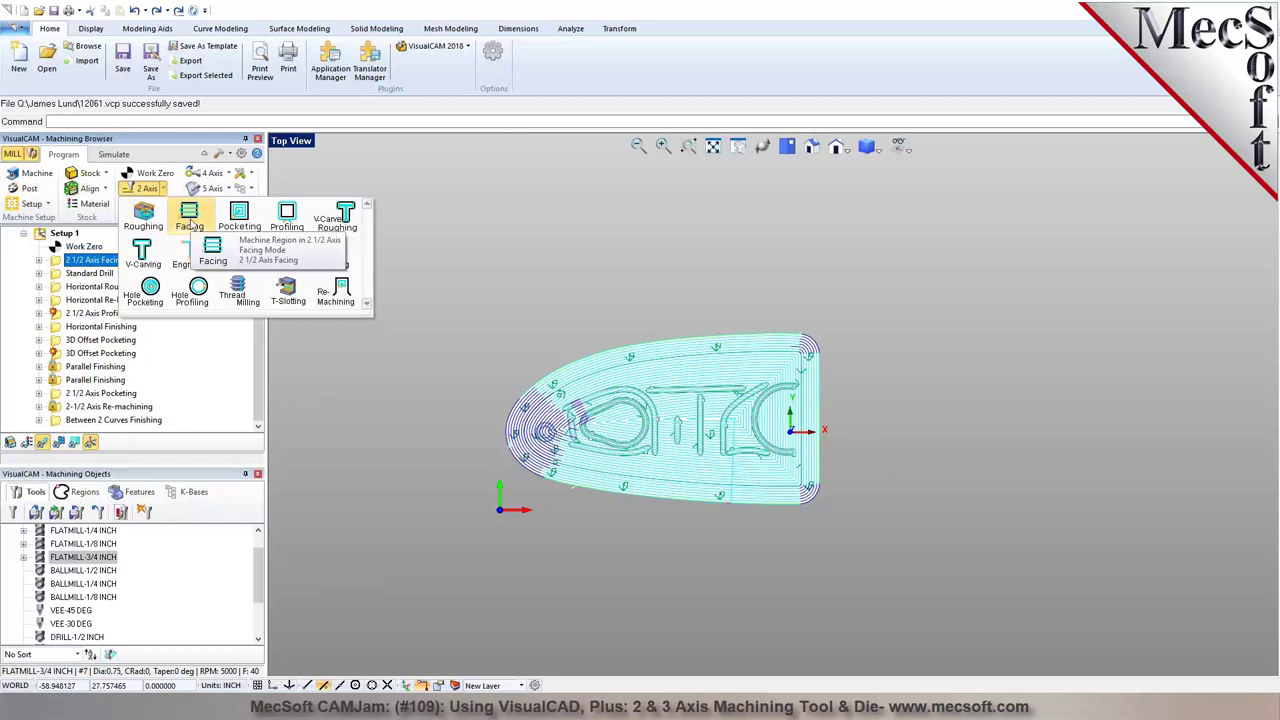
{"action": "left_click", "coordinate": [190, 218]}
{"action": "left_click", "coordinate": [311, 156]}
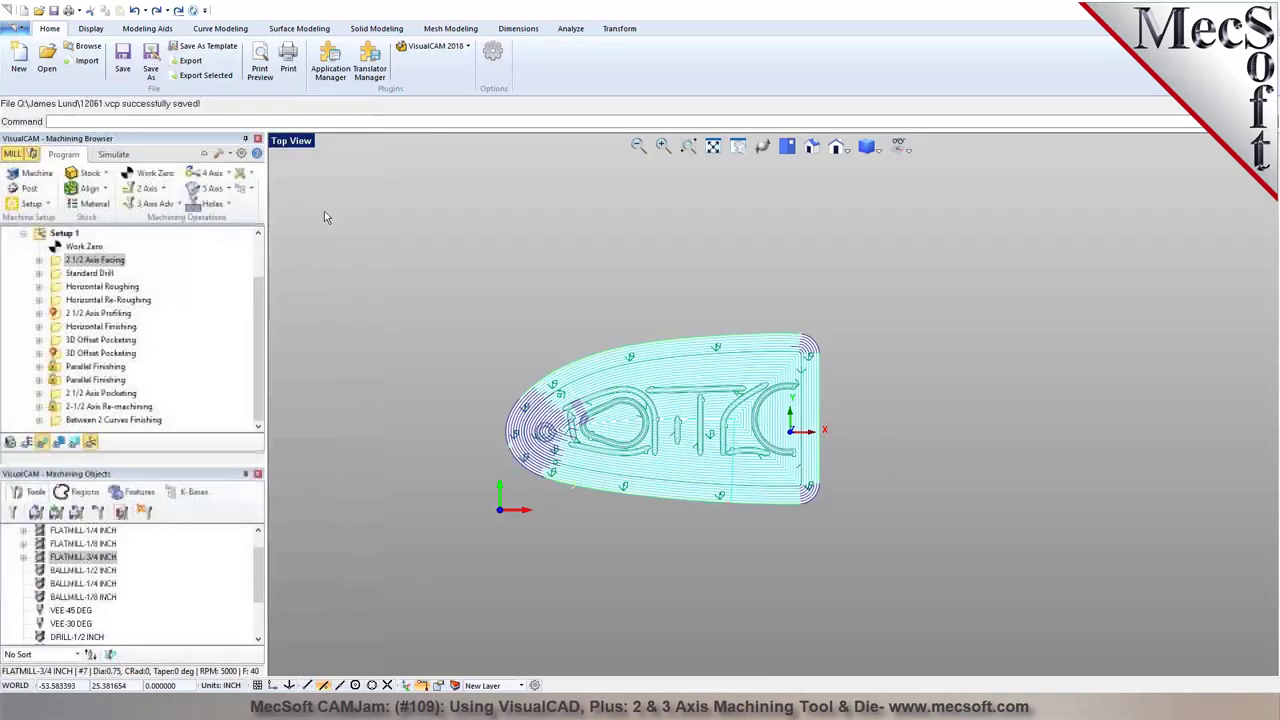
Review the Horizontal Roughing operation's cut parameters and cut levels, and close it unchanged
{"action": "double_click", "coordinate": [100, 288]}
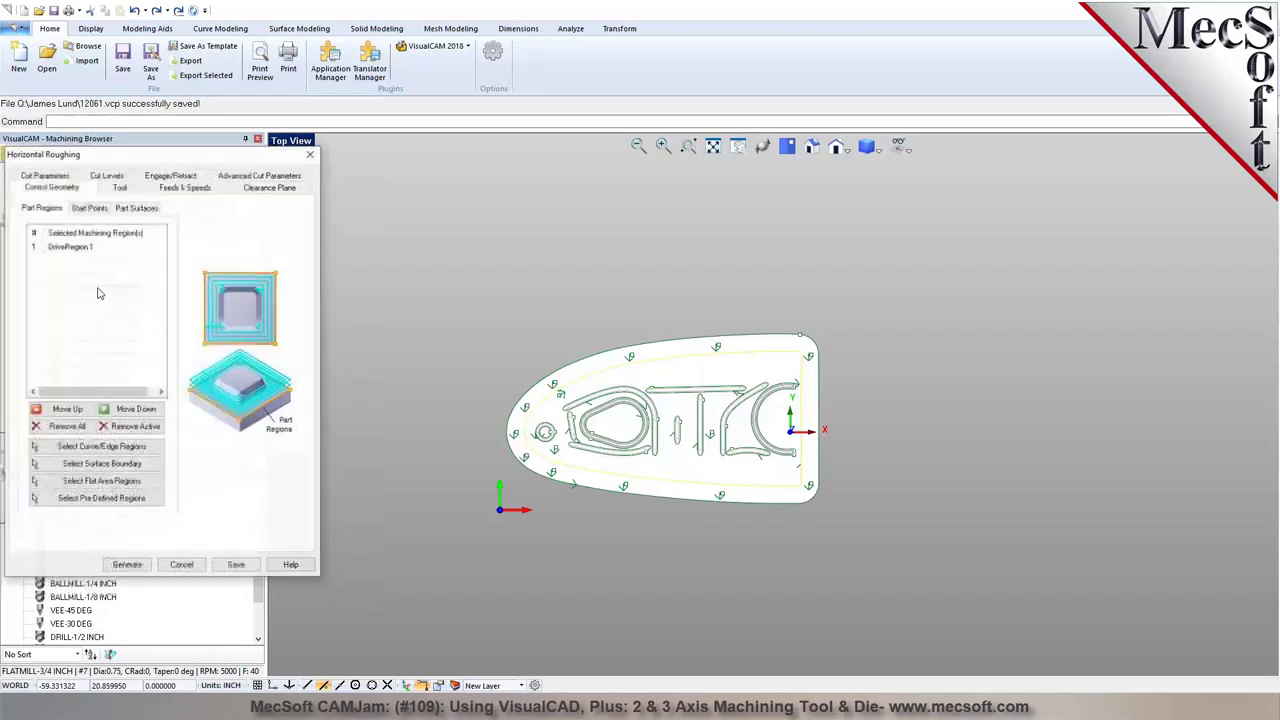
{"action": "left_click", "coordinate": [62, 177]}
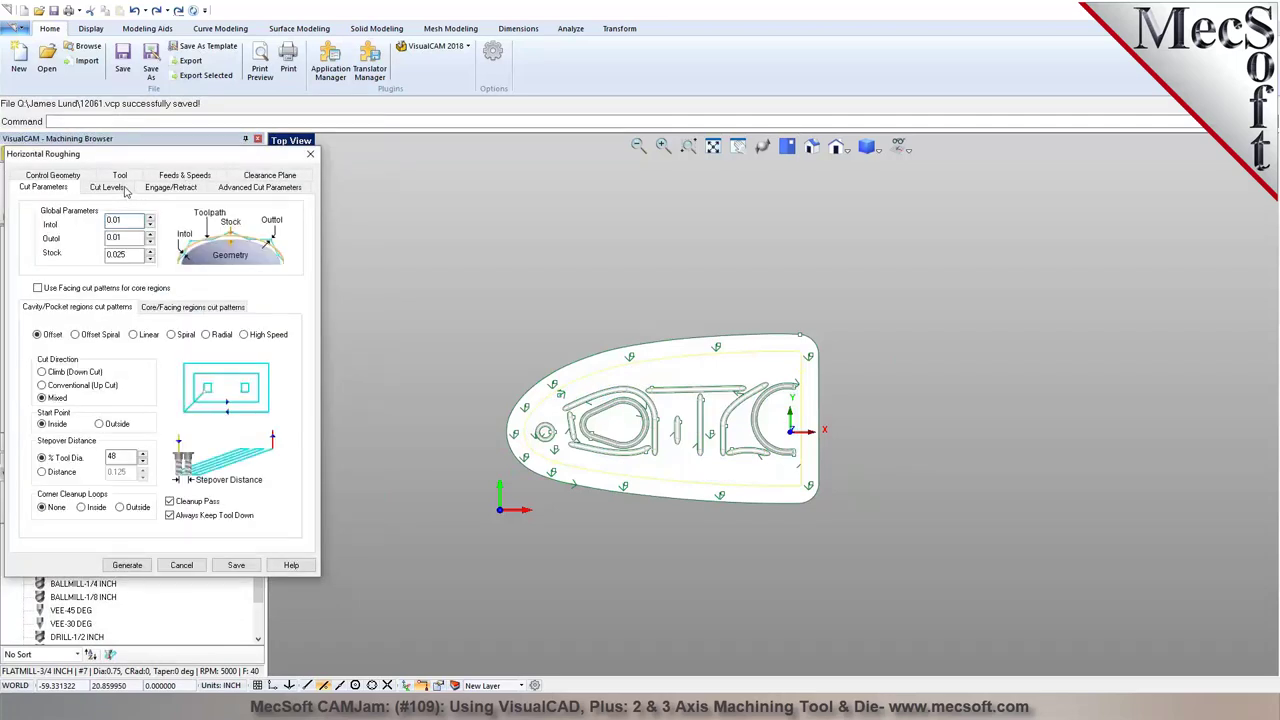
{"action": "left_click", "coordinate": [118, 188]}
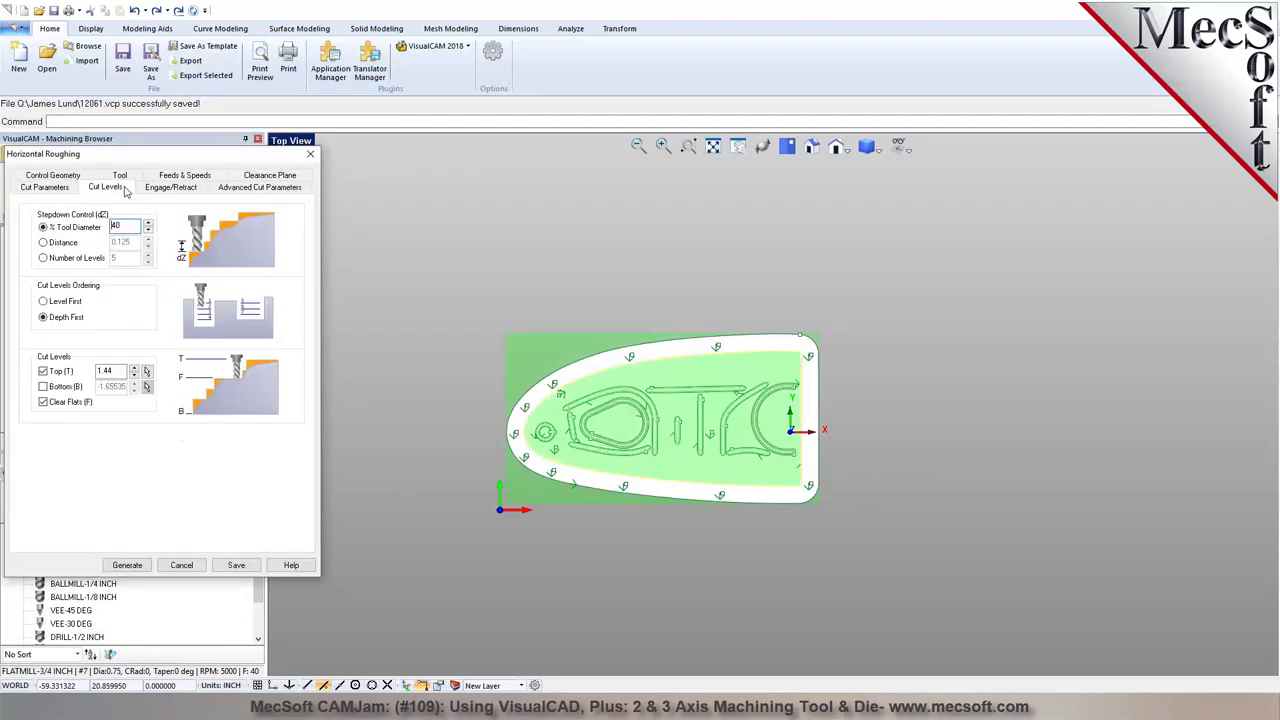
{"action": "left_click", "coordinate": [312, 156]}
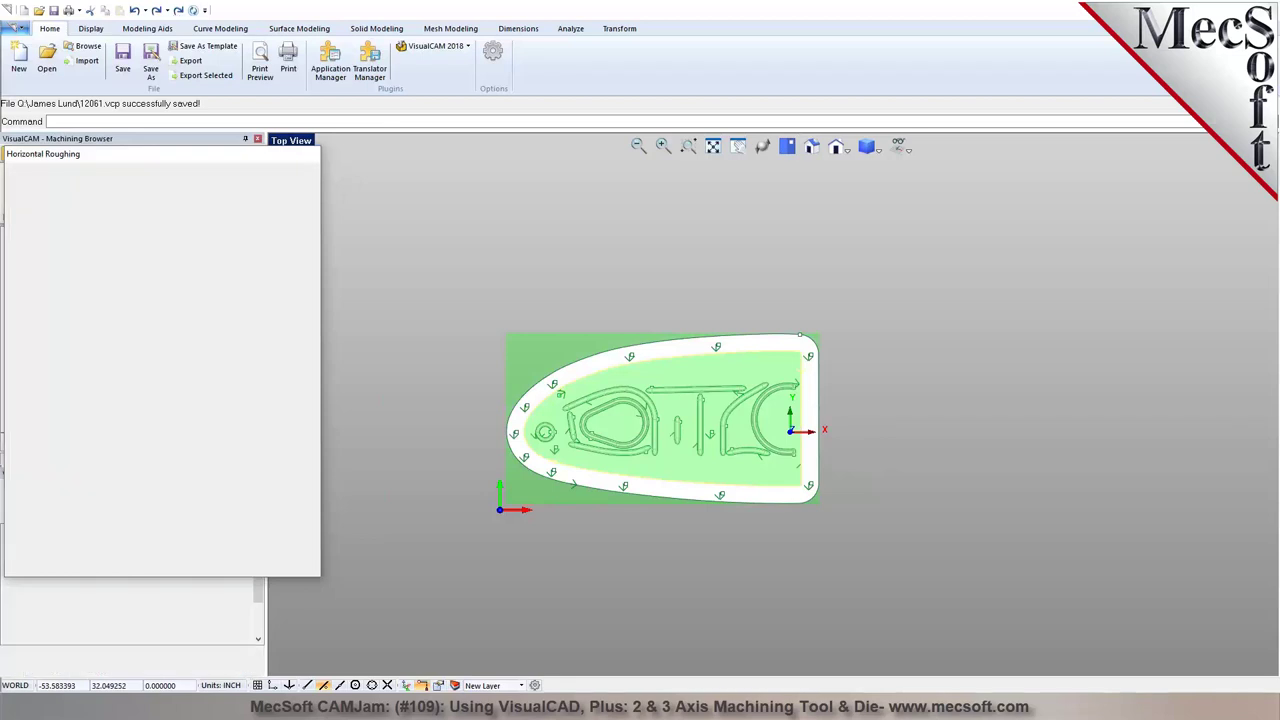
Look at the Save As Defaults option for Horizontal Roughing and the available 3 Axis Advanced operations
{"action": "right_click", "coordinate": [119, 288]}
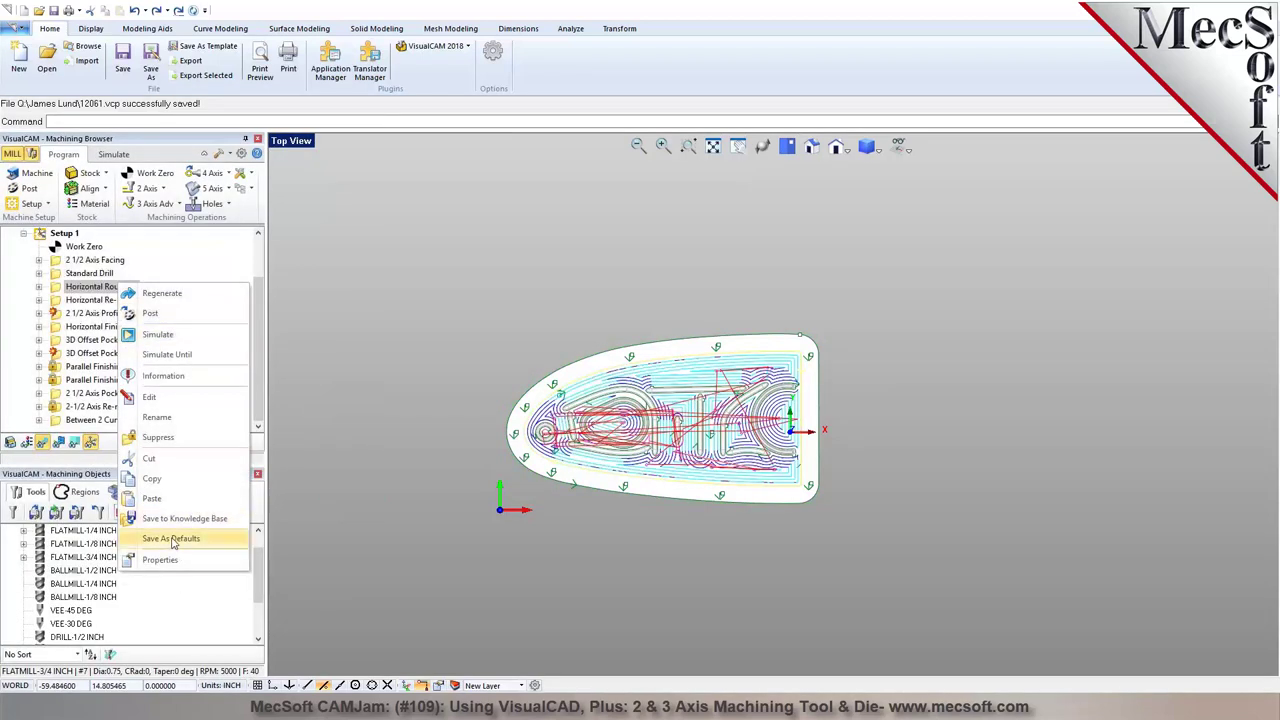
{"action": "left_click", "coordinate": [177, 205]}
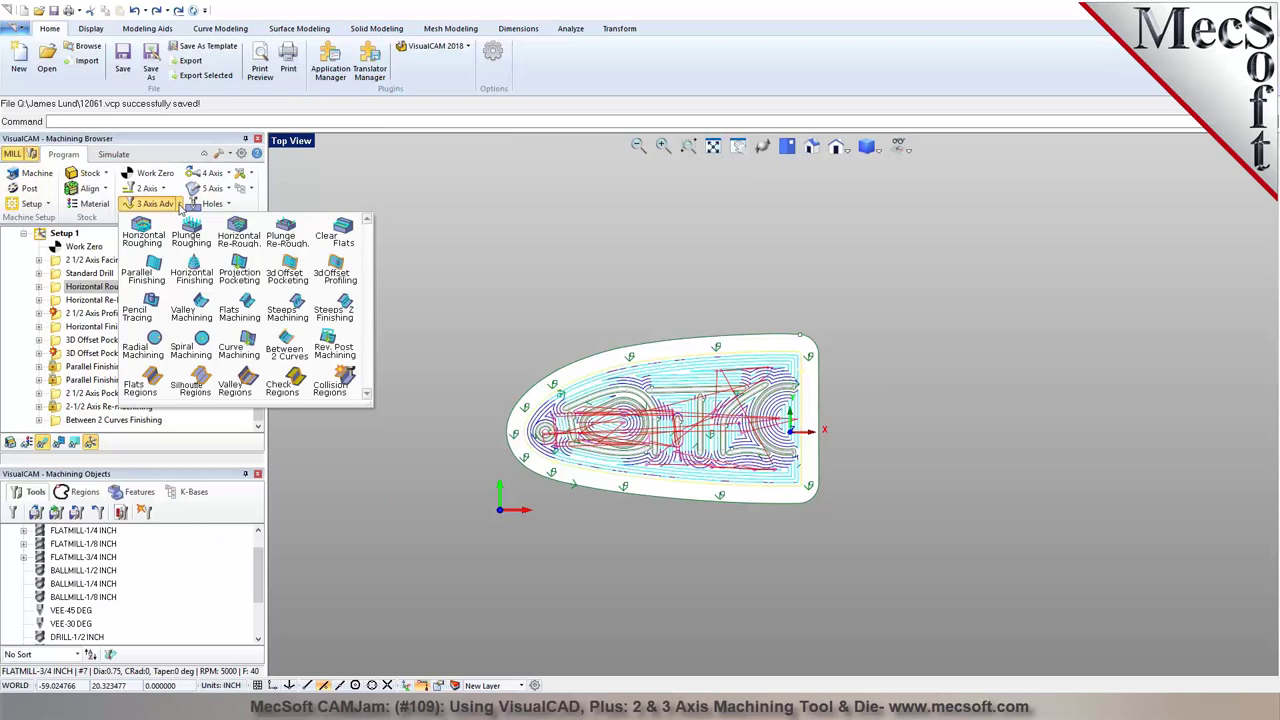
{"action": "left_click", "coordinate": [432, 219]}
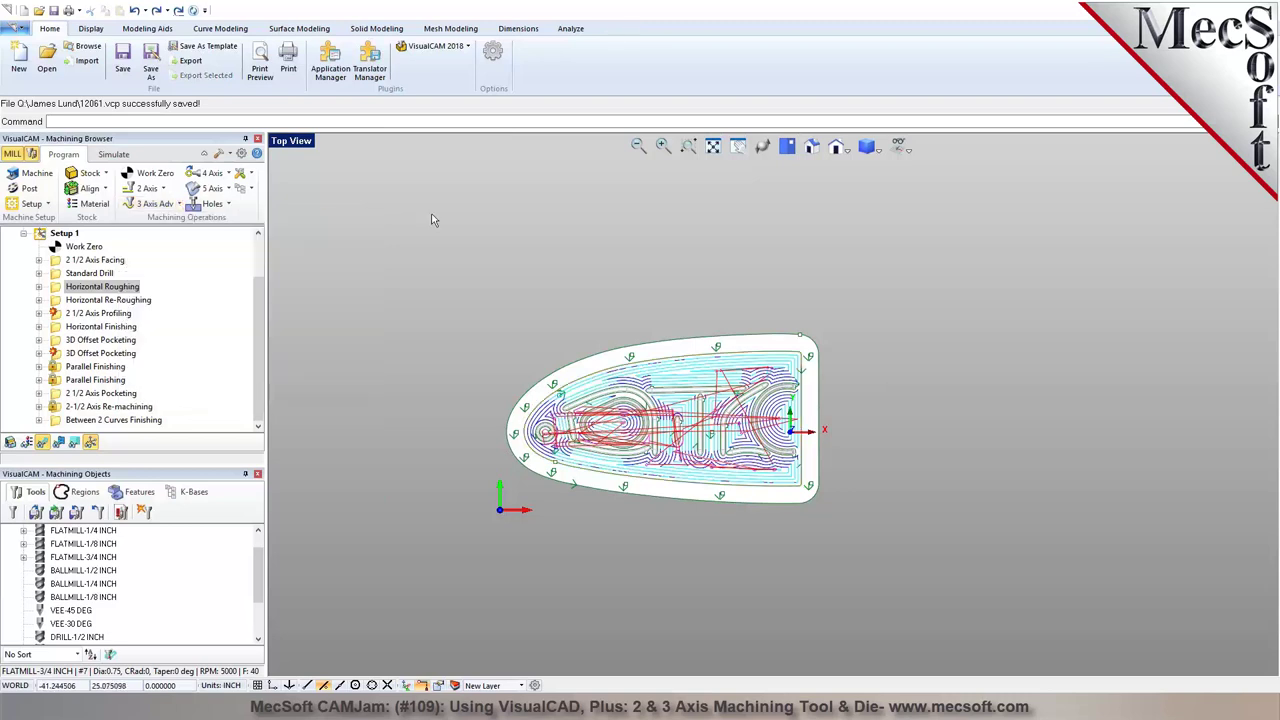
Switch the workspace to the quad viewport layout and save the file
{"action": "left_click", "coordinate": [291, 140]}
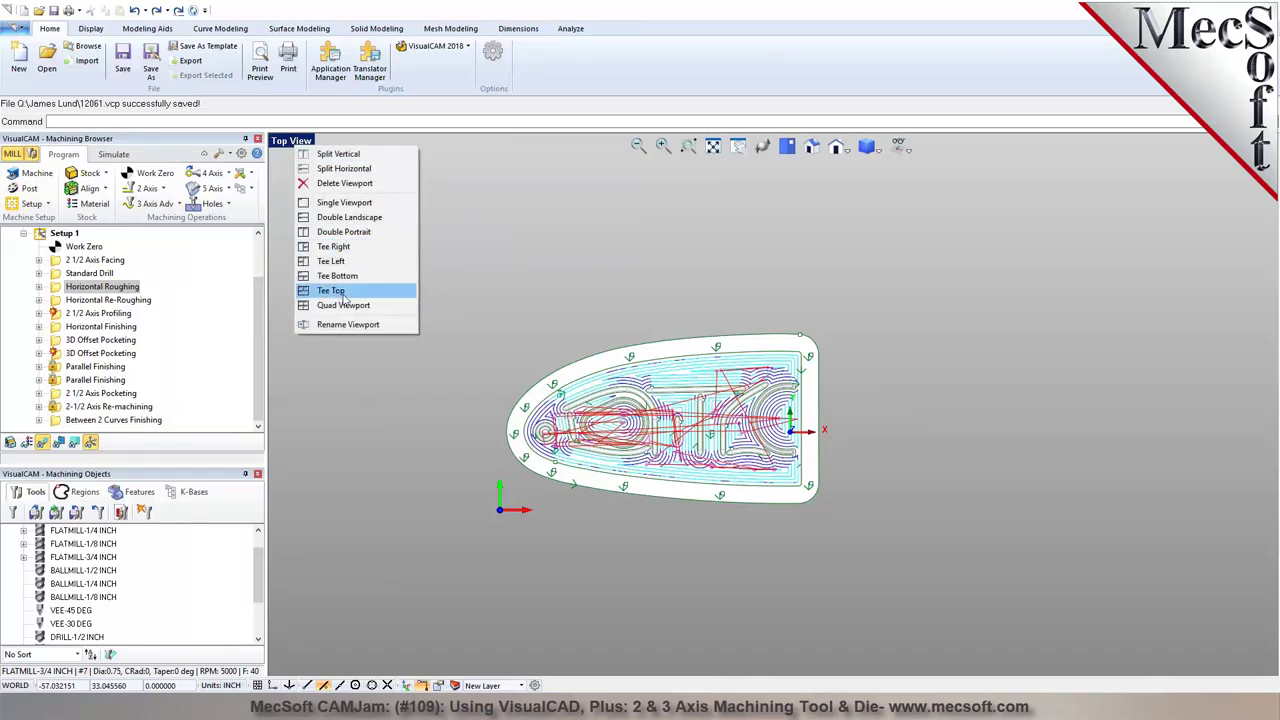
{"action": "left_click", "coordinate": [345, 312]}
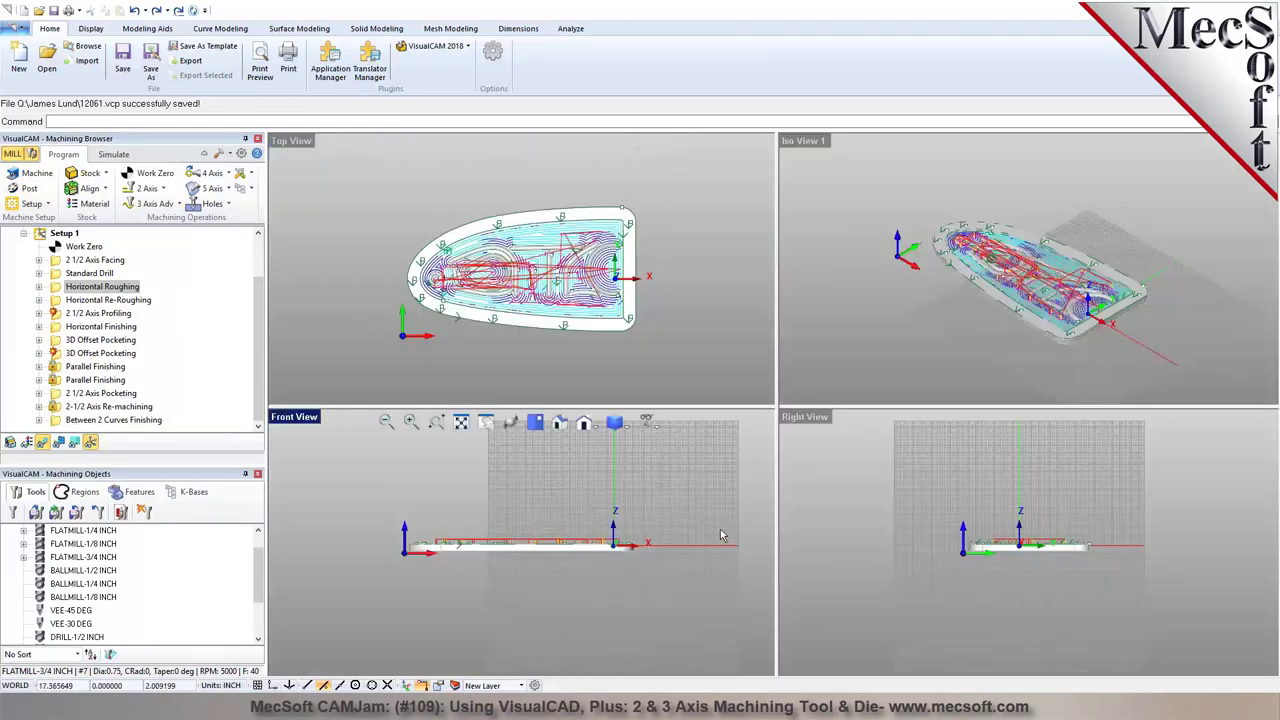
{"action": "left_click", "coordinate": [120, 60]}
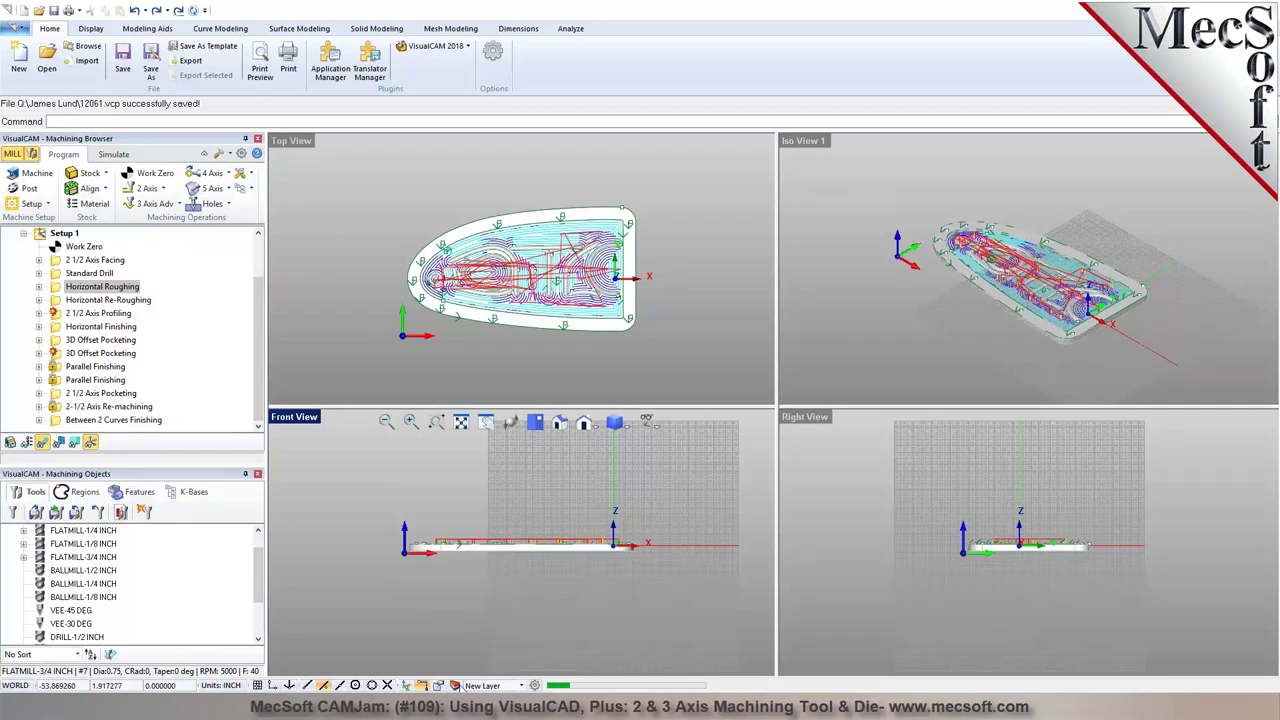
Open the Layer Manager and make the Default layer visible
{"action": "left_click", "coordinate": [456, 685]}
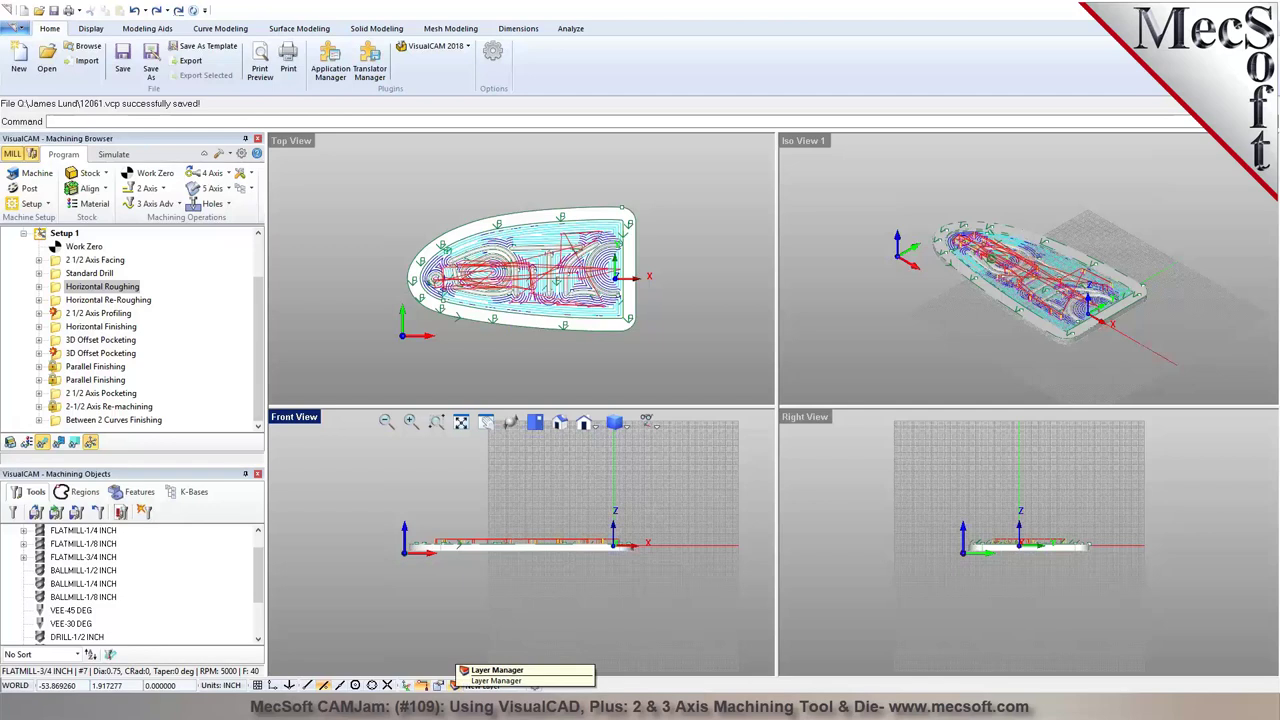
{"action": "left_click", "coordinate": [575, 605]}
{"action": "left_click", "coordinate": [362, 189]}
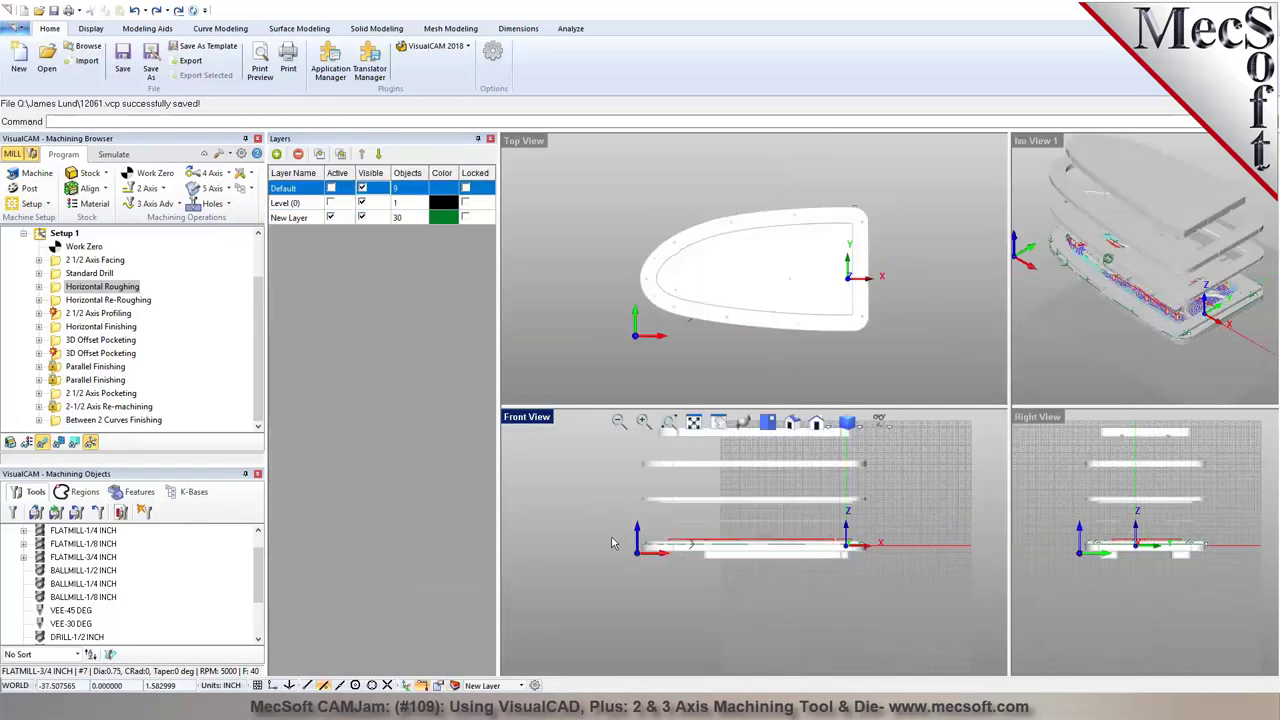
Select the topmost plate in the front view and move it along positive X until it clears the stack
{"action": "scroll", "coordinate": [645, 540], "scroll_direction": "down", "scroll_amount": 3}
{"action": "left_click_drag", "start_coordinate": [616, 441], "coordinate": [800, 496]}
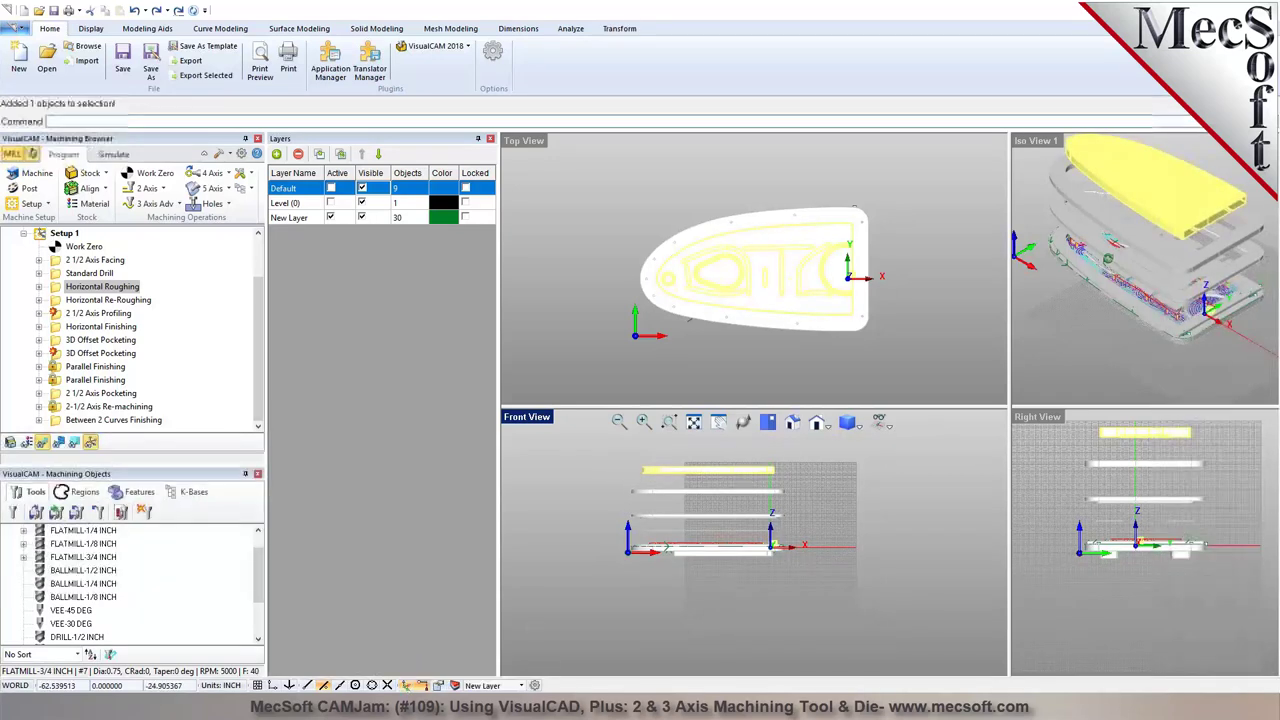
{"action": "left_click", "coordinate": [407, 684]}
{"action": "scroll", "coordinate": [541, 599], "scroll_direction": "down", "scroll_amount": 1}
{"action": "scroll", "coordinate": [714, 553], "scroll_direction": "down", "scroll_amount": 1}
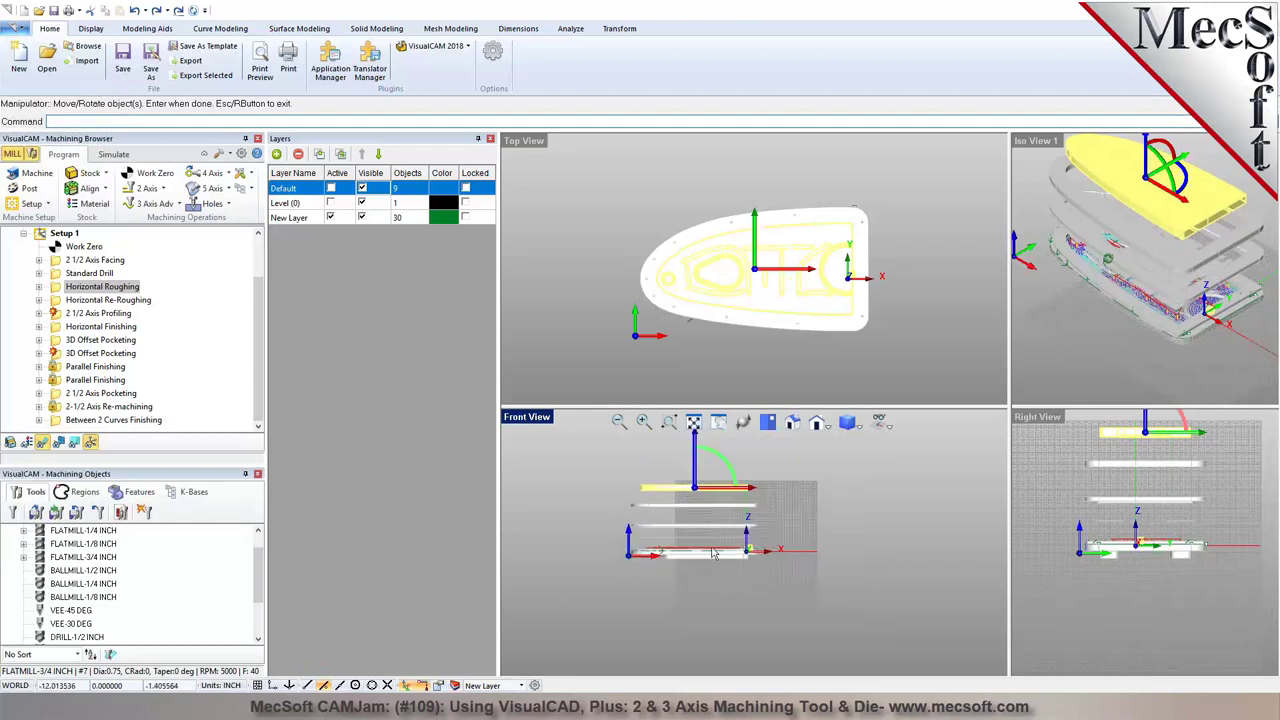
{"action": "left_click_drag", "start_coordinate": [752, 492], "coordinate": [877, 467]}
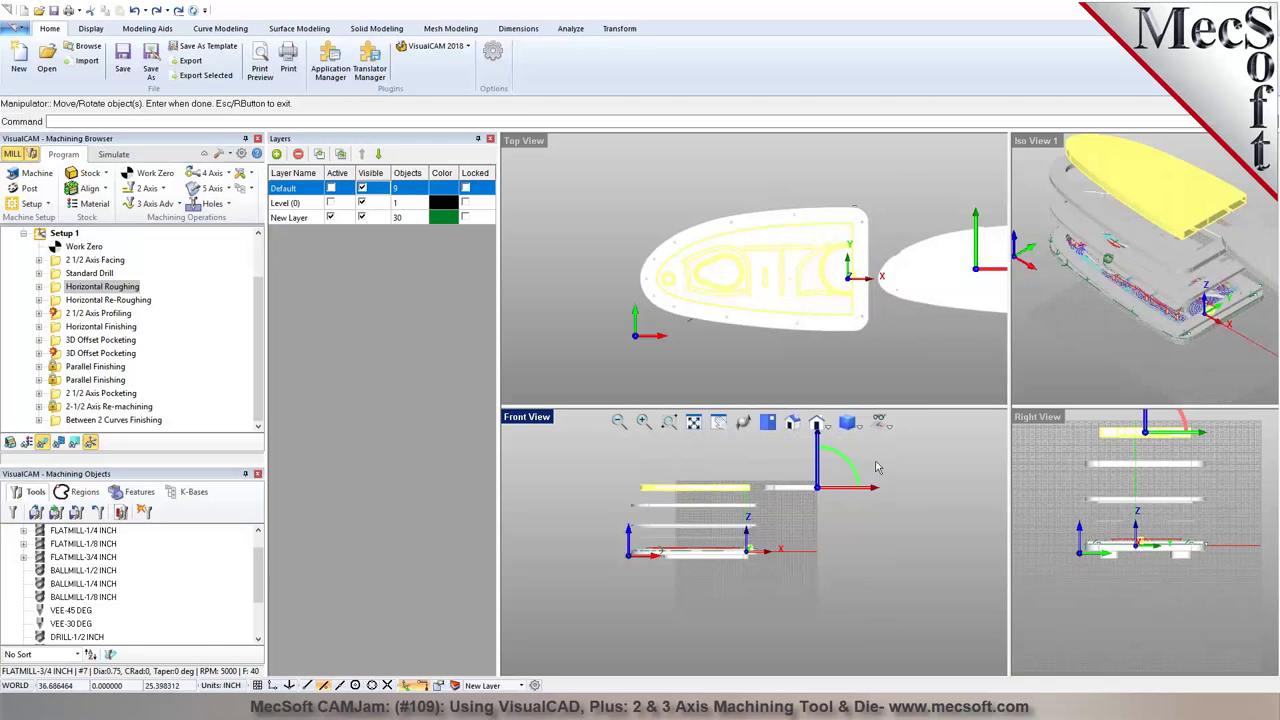
{"action": "key", "text": "Return"}
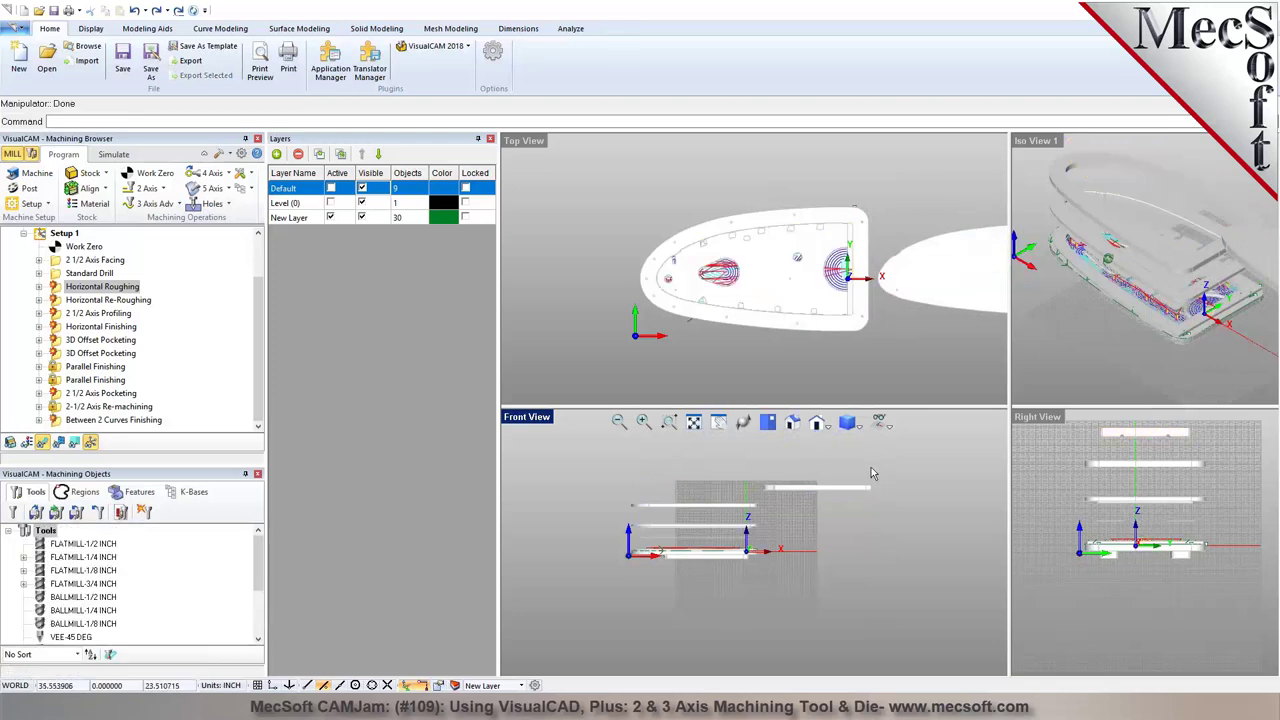
Select the separated plate and lower it along Z to the level of the machined bottom plate
{"action": "left_click_drag", "start_coordinate": [732, 478], "coordinate": [896, 518]}
{"action": "key", "text": "Return"}
{"action": "key", "text": "Return"}
{"action": "left_click_drag", "start_coordinate": [813, 458], "coordinate": [817, 521]}
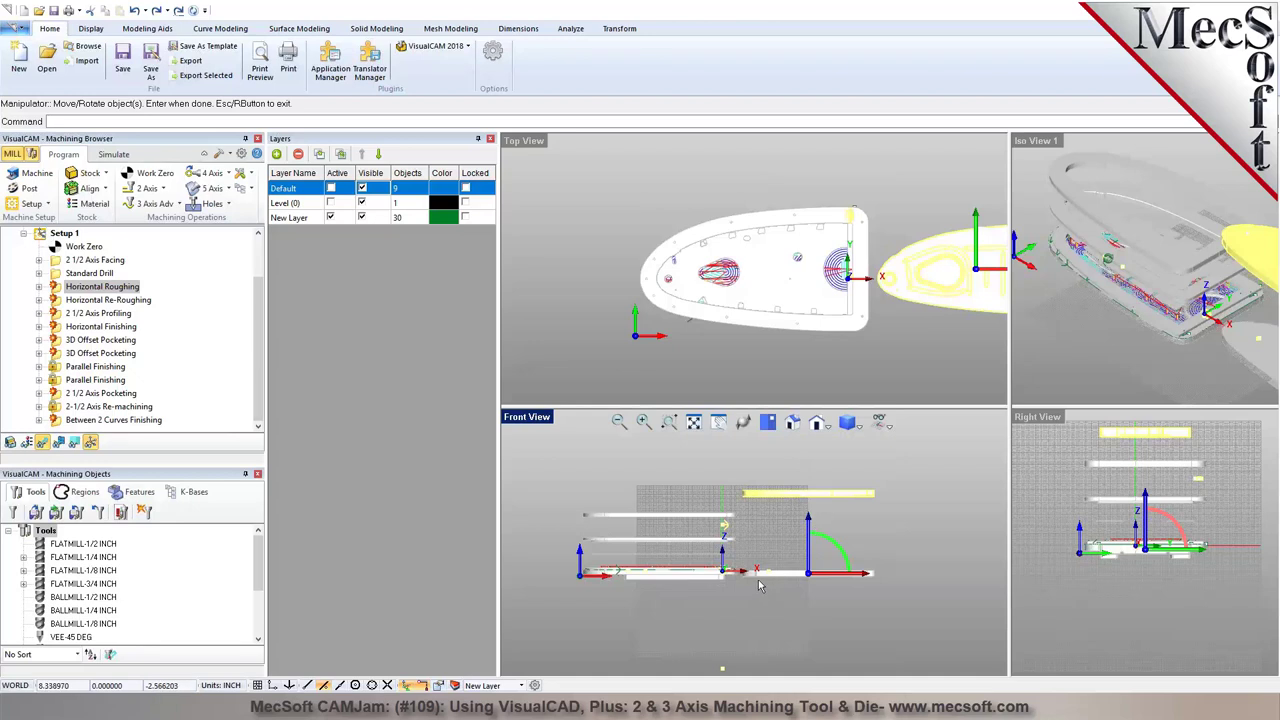
{"action": "right_click", "coordinate": [1048, 320]}
Select the separated plate in a maximized top view, add a new layer and give it a green color
{"action": "double_click", "coordinate": [1030, 141]}
{"action": "right_click_drag", "start_coordinate": [794, 355], "coordinate": [535, 328]}
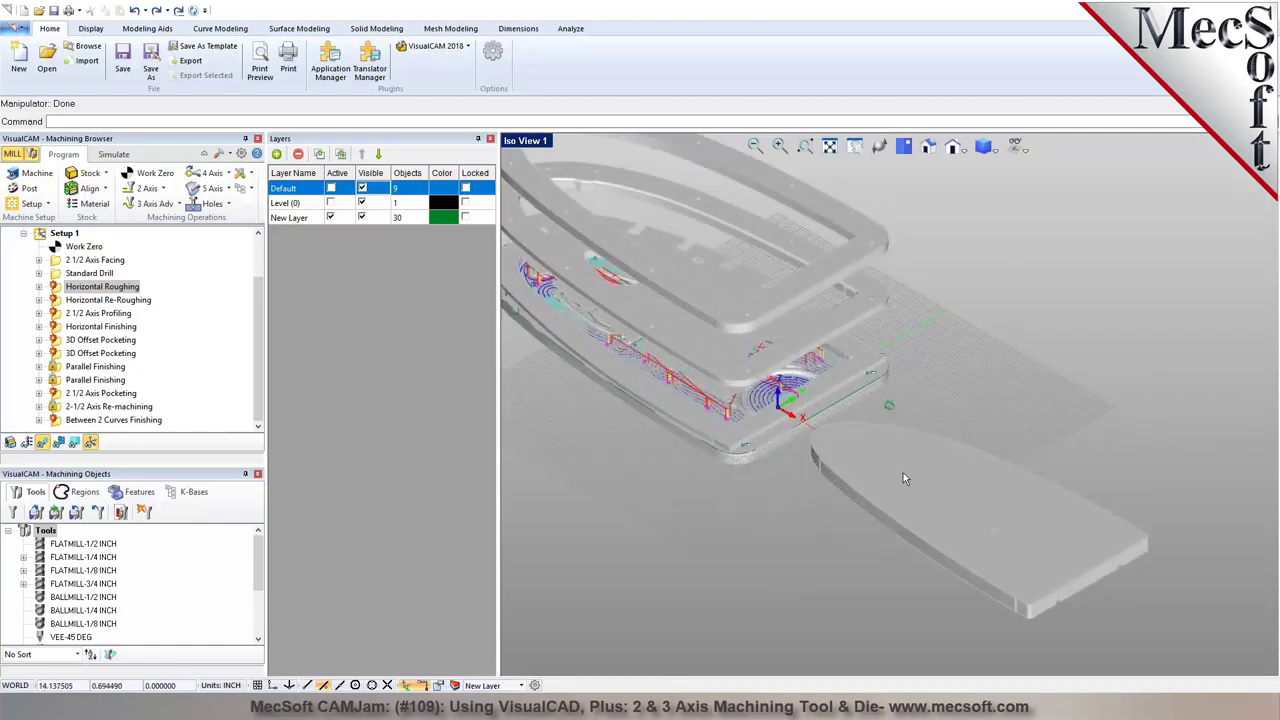
{"action": "right_click_drag", "start_coordinate": [903, 472], "coordinate": [900, 340]}
{"action": "left_click", "coordinate": [903, 147]}
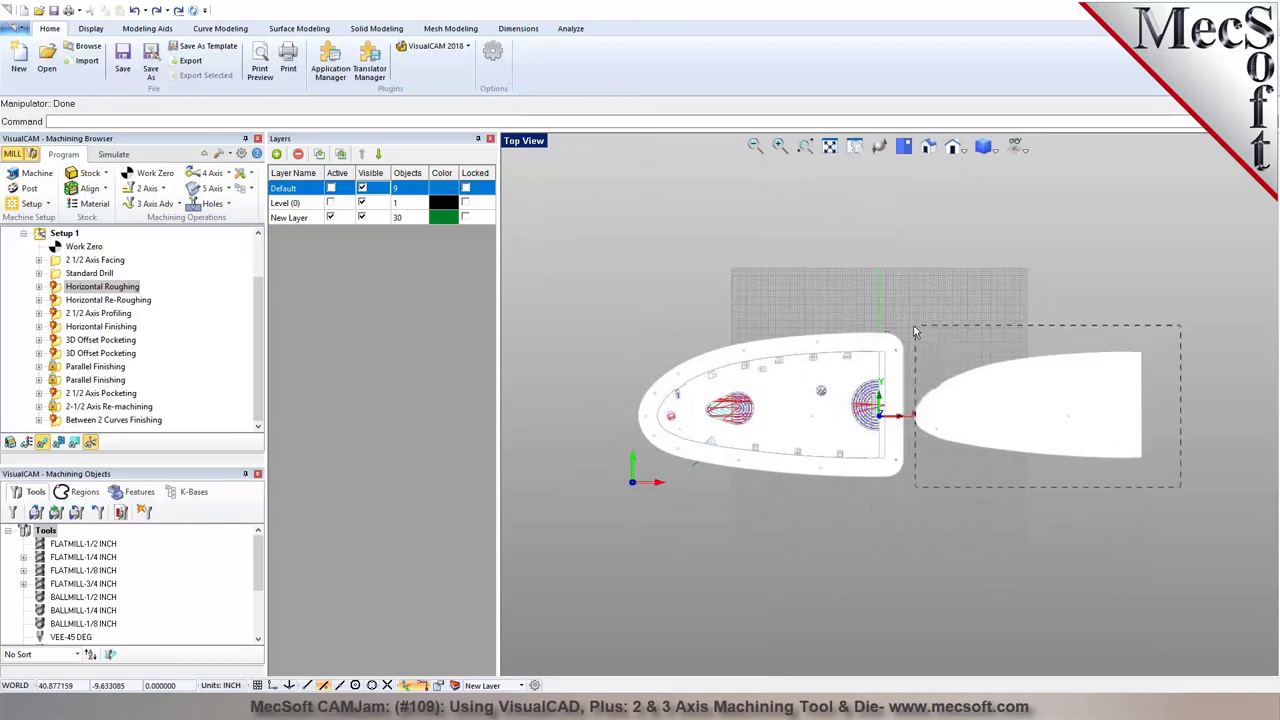
{"action": "left_click_drag", "start_coordinate": [913, 332], "coordinate": [913, 329]}
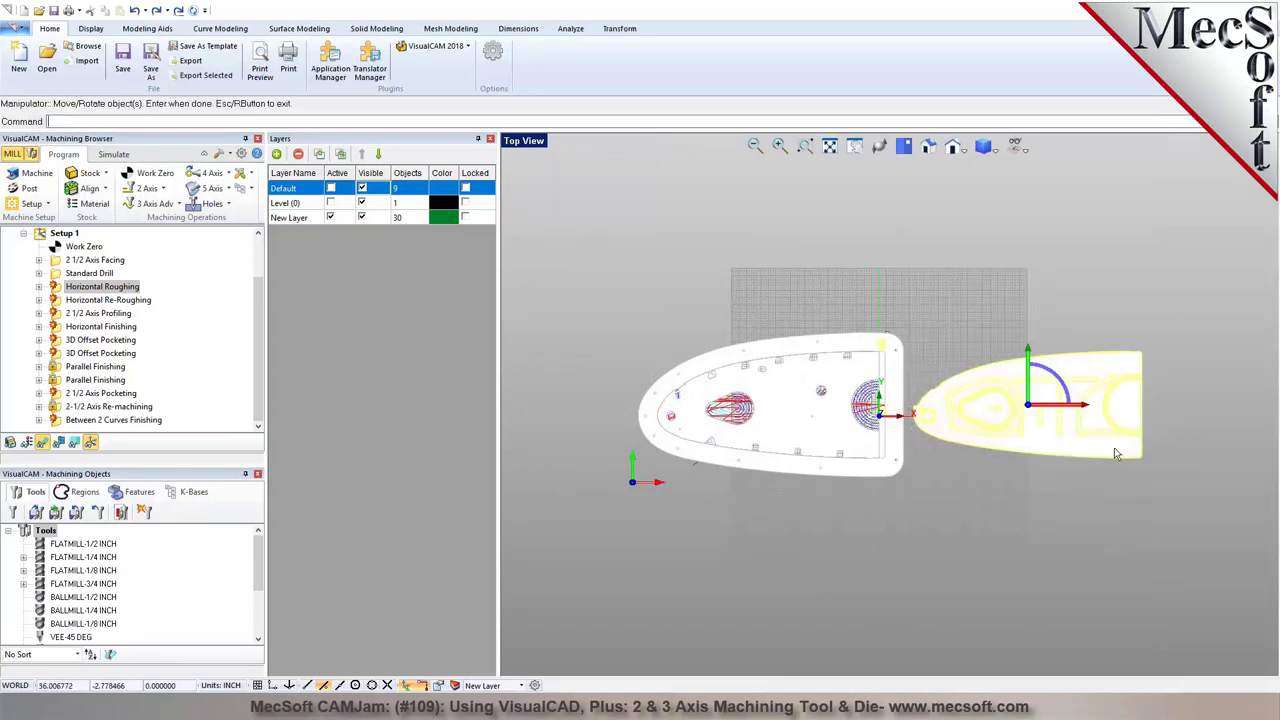
{"action": "left_click", "coordinate": [276, 153]}
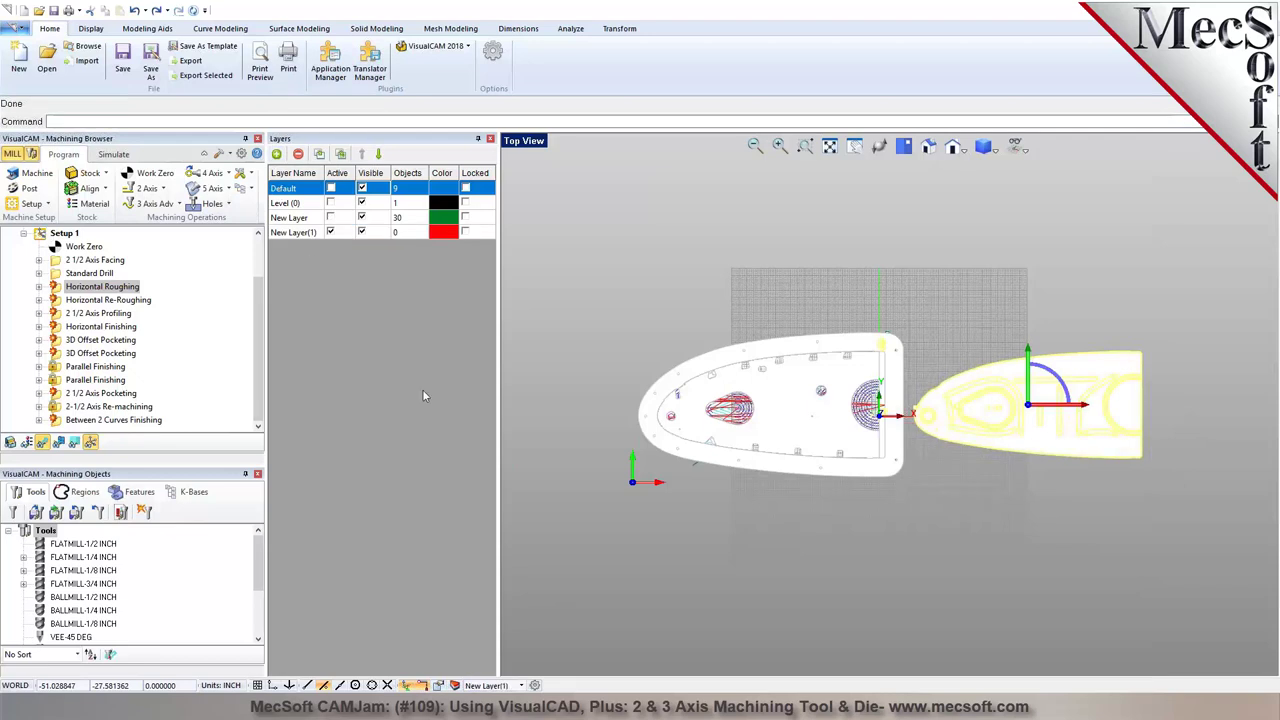
{"action": "left_click", "coordinate": [442, 232]}
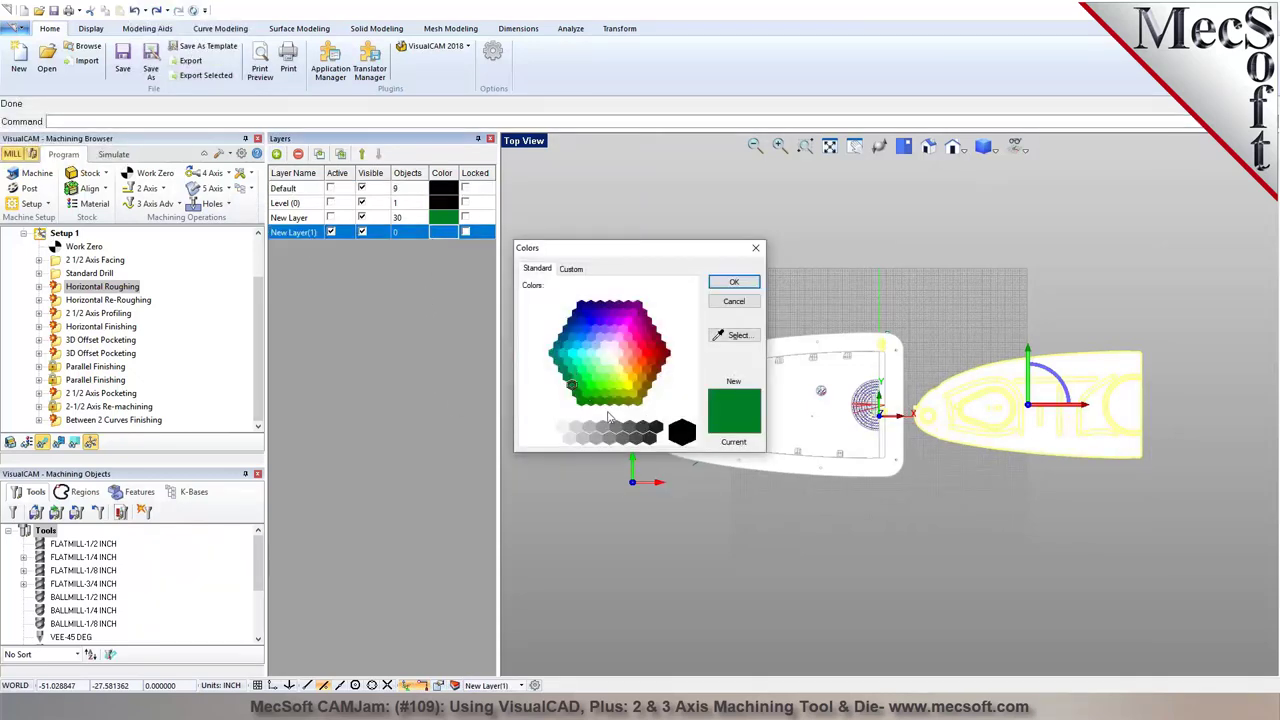
{"action": "left_click", "coordinate": [607, 408]}
{"action": "left_click", "coordinate": [733, 281]}
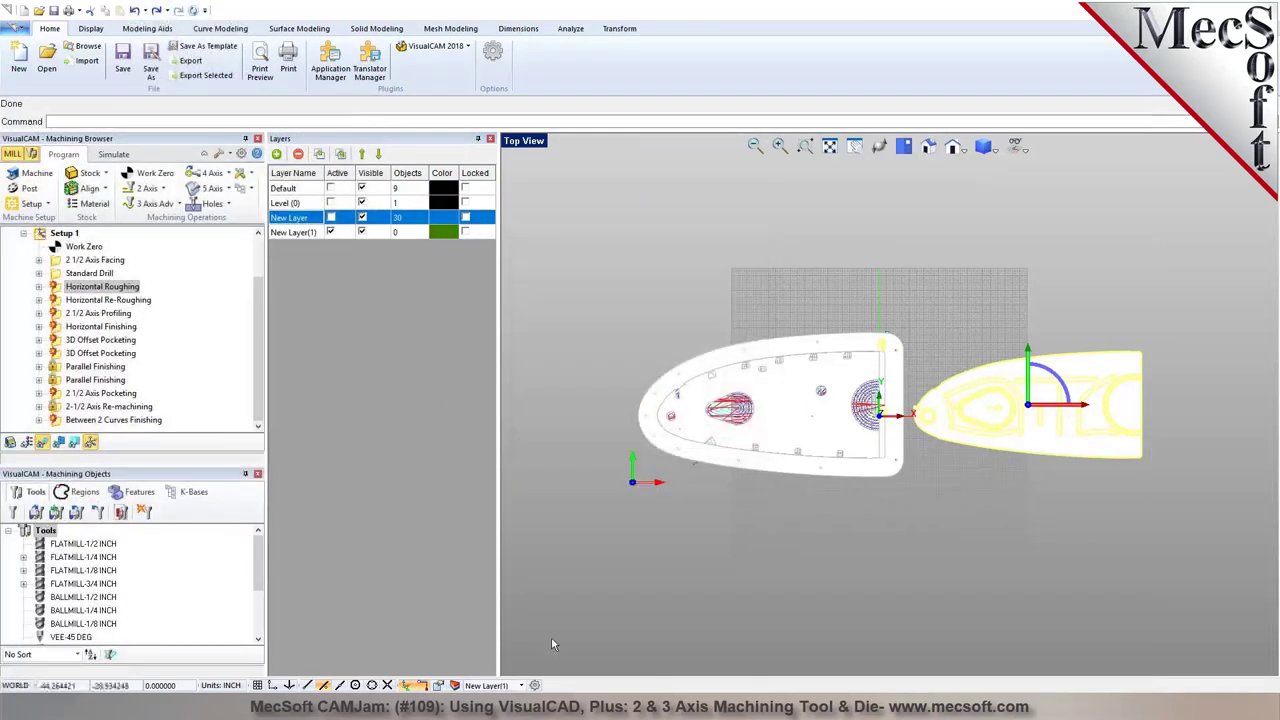
Assign the selected plate to New Layer(1) through its object properties, and hide the Default layer
{"action": "left_click", "coordinate": [438, 685]}
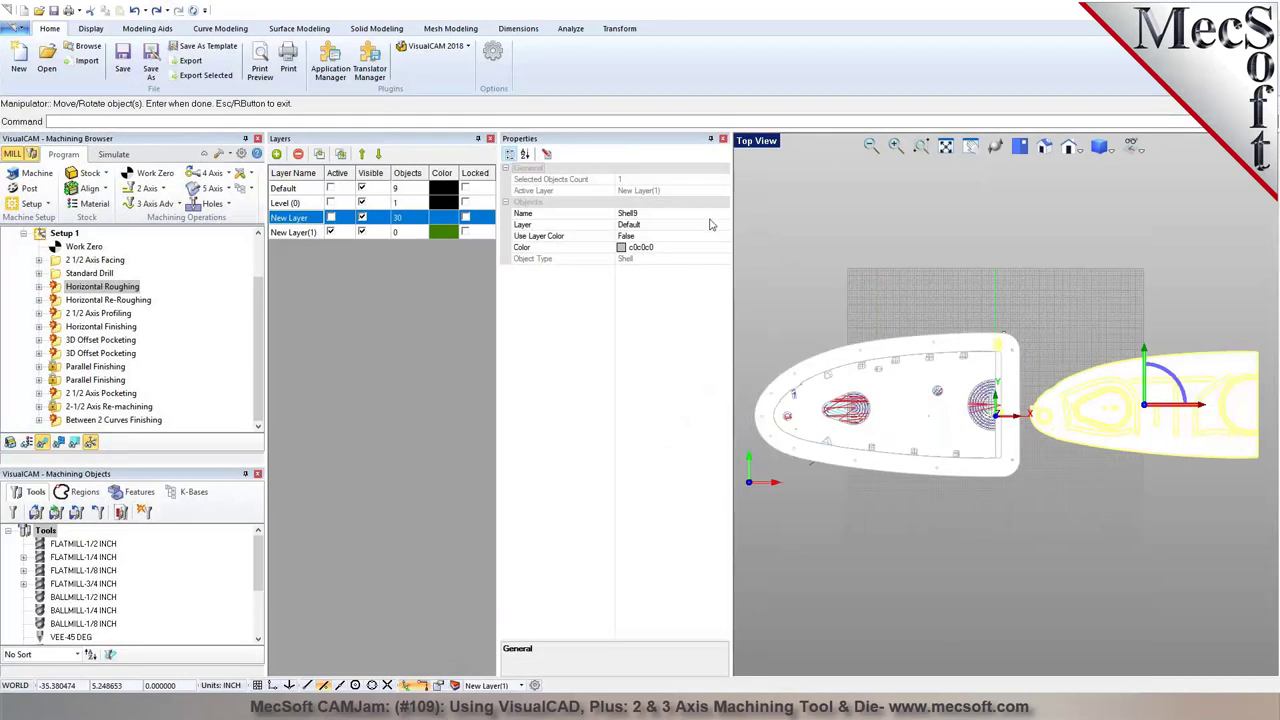
{"action": "left_click", "coordinate": [720, 228]}
{"action": "left_click", "coordinate": [724, 225]}
{"action": "left_click", "coordinate": [660, 265]}
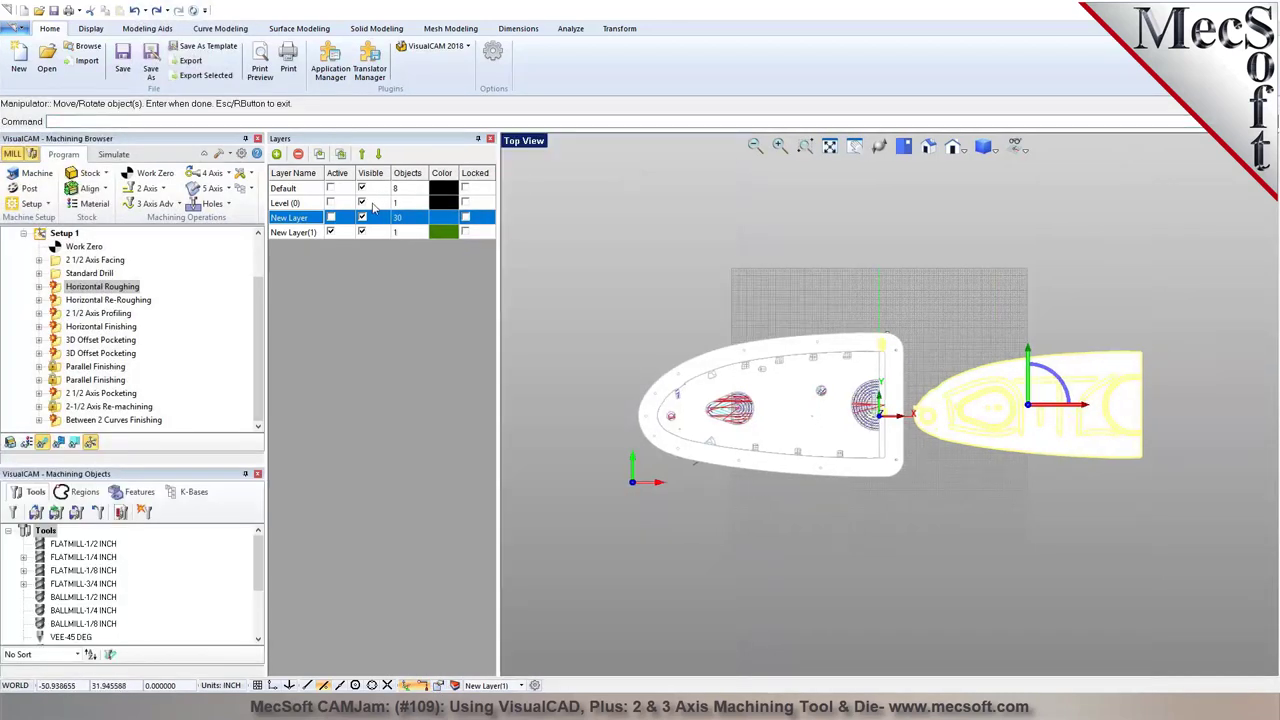
{"action": "left_click", "coordinate": [362, 190]}
{"action": "key", "text": "Return"}
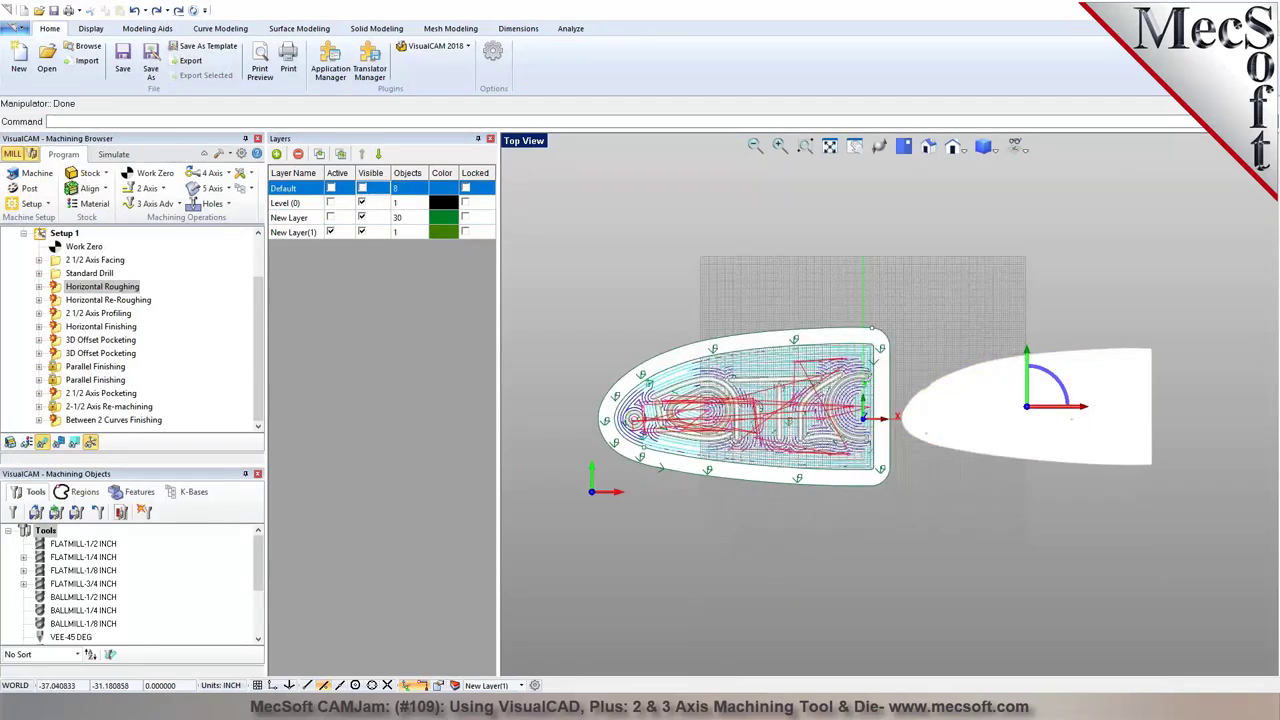
Measure the distance between the upper and lower edges of the separated plate near its nose
{"action": "right_click_drag", "start_coordinate": [669, 596], "coordinate": [1034, 505]}
{"action": "scroll", "coordinate": [831, 399], "scroll_direction": "up", "scroll_amount": 5}
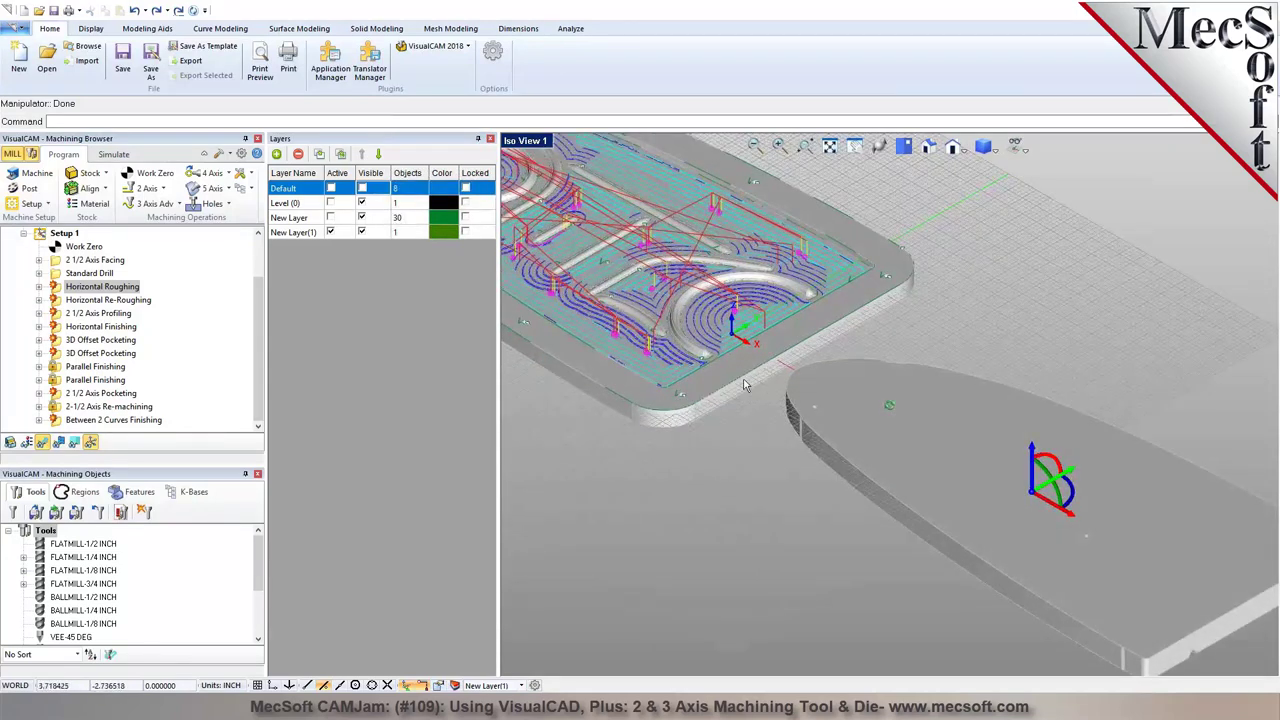
{"action": "scroll", "coordinate": [795, 415], "scroll_direction": "up", "scroll_amount": 3}
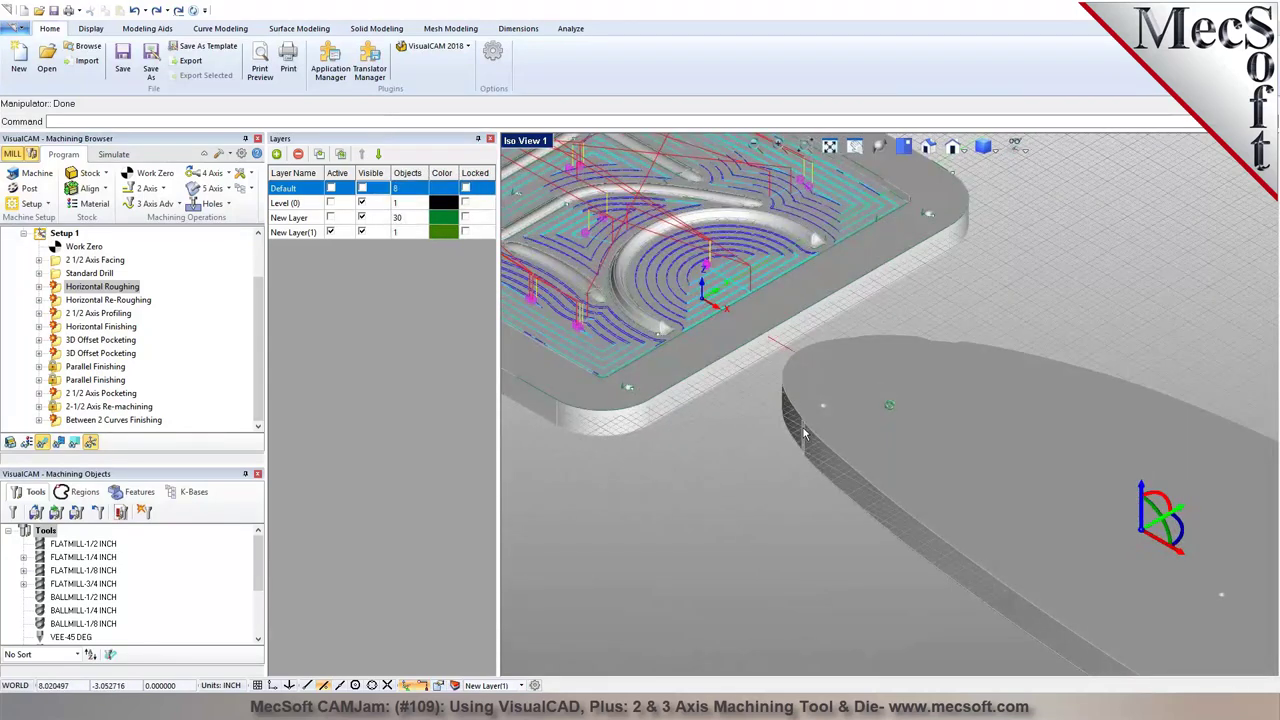
{"action": "scroll", "coordinate": [803, 432], "scroll_direction": "up", "scroll_amount": 1}
{"action": "left_click", "coordinate": [570, 28]}
{"action": "left_click", "coordinate": [49, 62]}
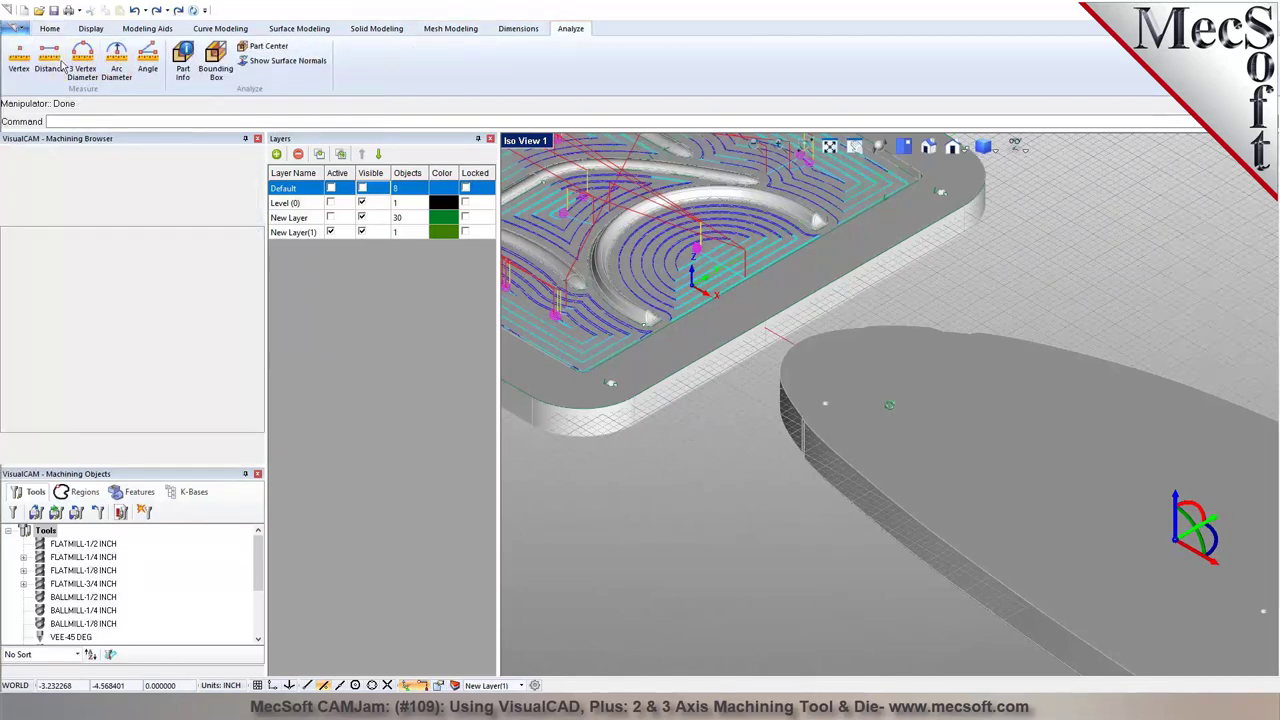
{"action": "left_click", "coordinate": [834, 452]}
{"action": "scroll", "coordinate": [828, 470], "scroll_direction": "up", "scroll_amount": 3}
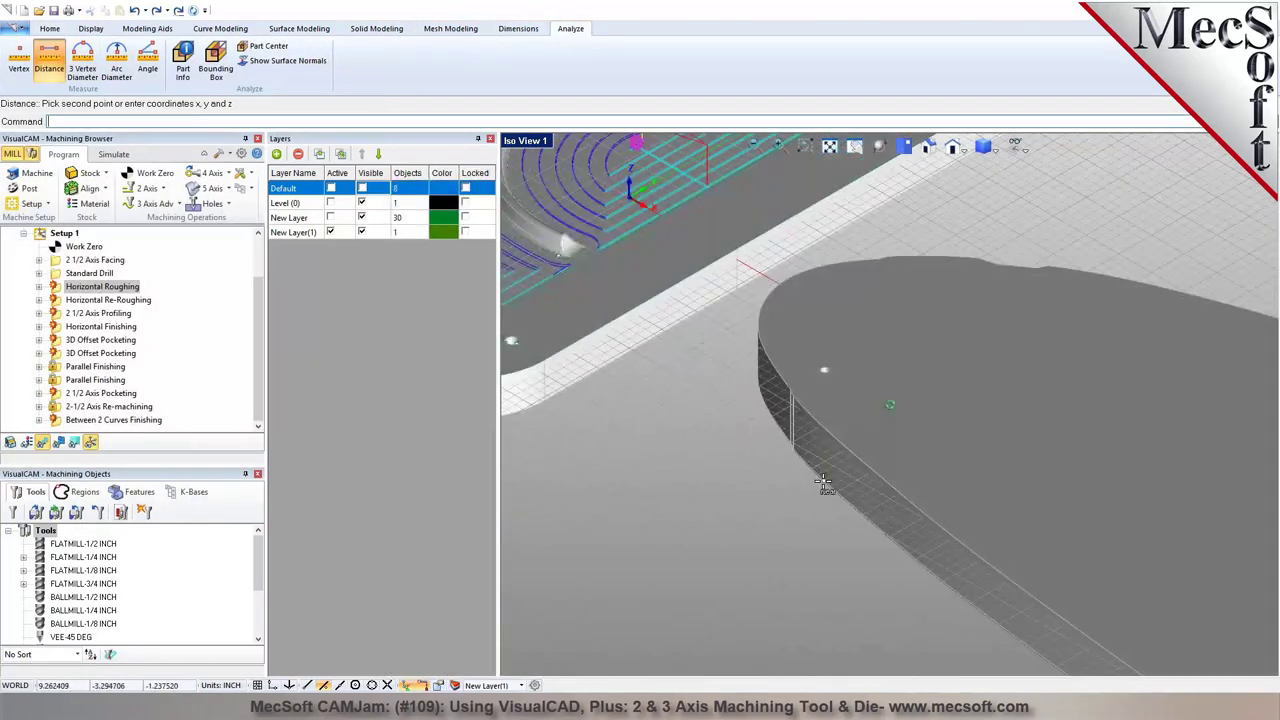
{"action": "left_click", "coordinate": [822, 482]}
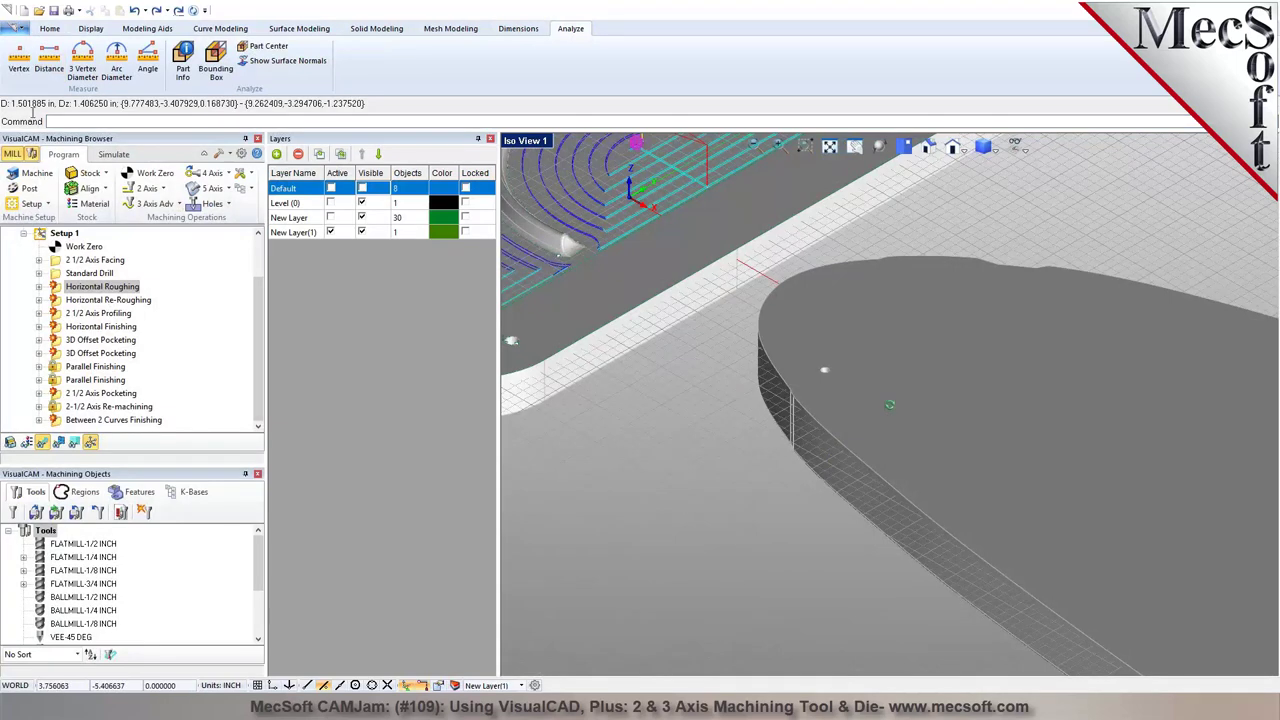
{"action": "scroll", "coordinate": [811, 340], "scroll_direction": "down", "scroll_amount": 2}
{"action": "right_click_drag", "start_coordinate": [811, 340], "coordinate": [872, 220]}
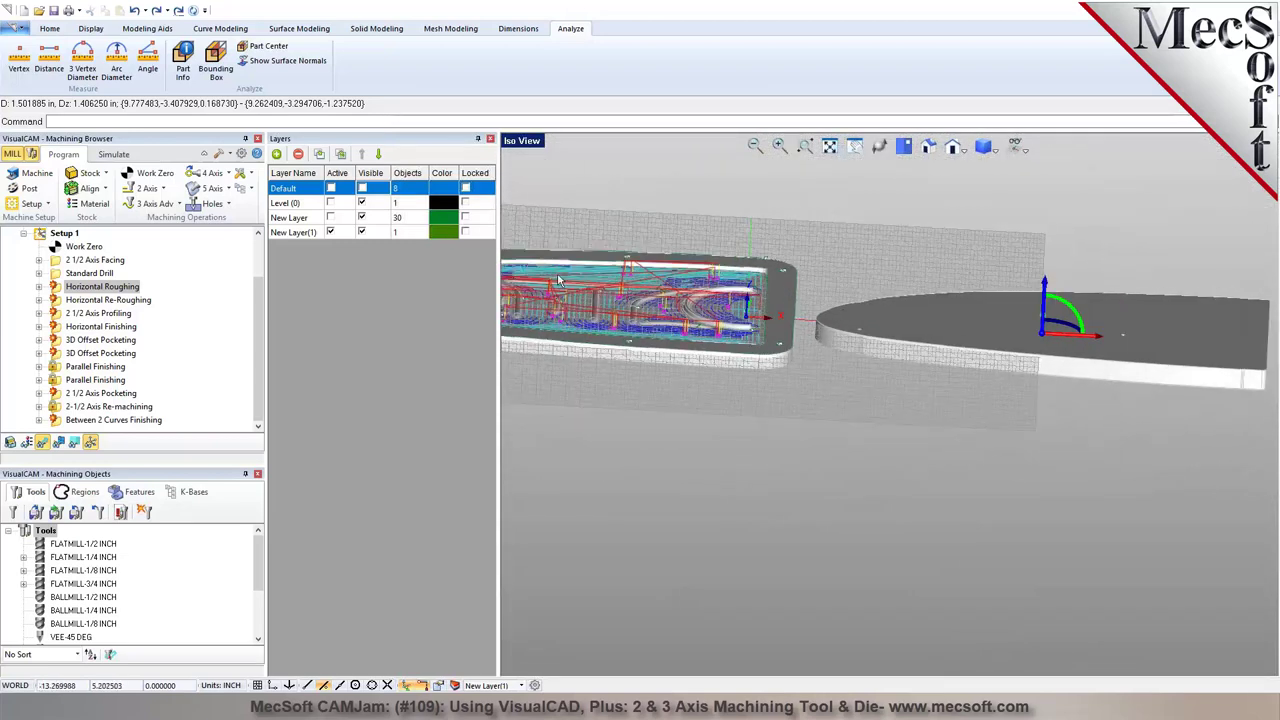
Select the separated plate, start a Move by coordinates and pick a point on the lower edge of its nose as the from point
{"action": "left_click", "coordinate": [904, 147]}
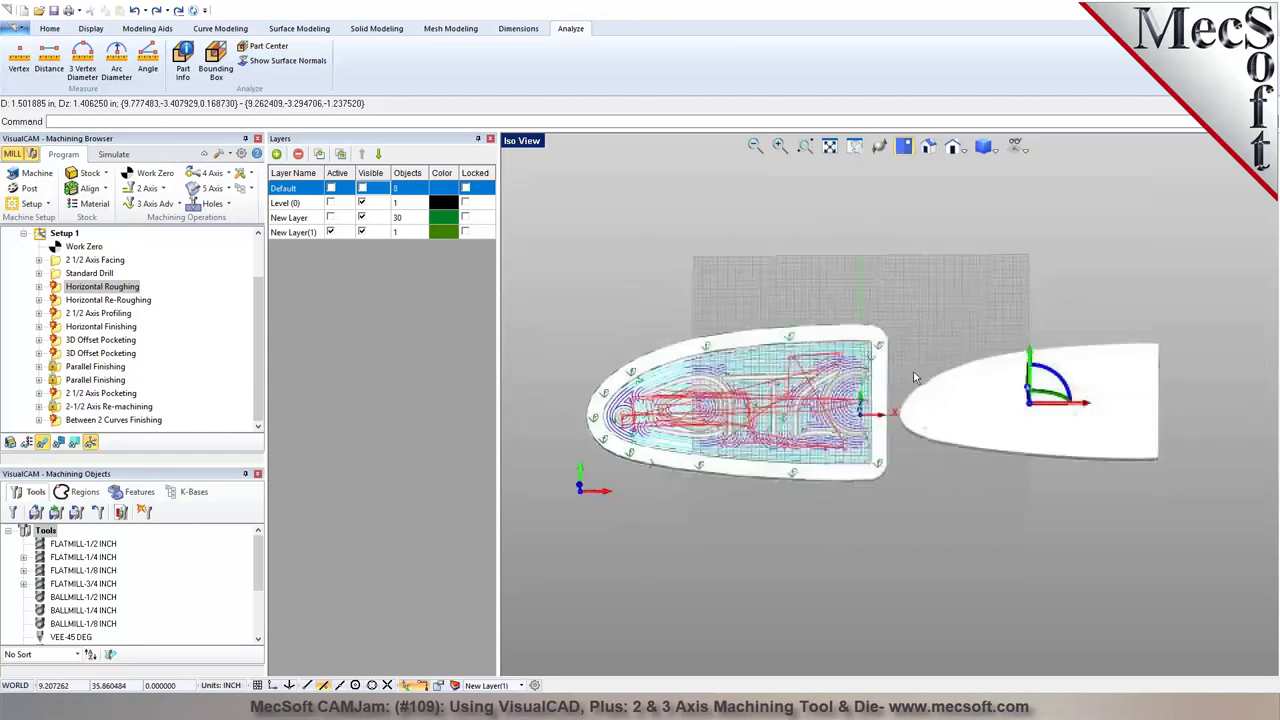
{"action": "mouse_move", "coordinate": [1027, 400]}
{"action": "left_mouse_down"}
{"action": "mouse_move", "coordinate": [1171, 480]}
{"action": "mouse_move", "coordinate": [1177, 509]}
{"action": "left_mouse_up"}
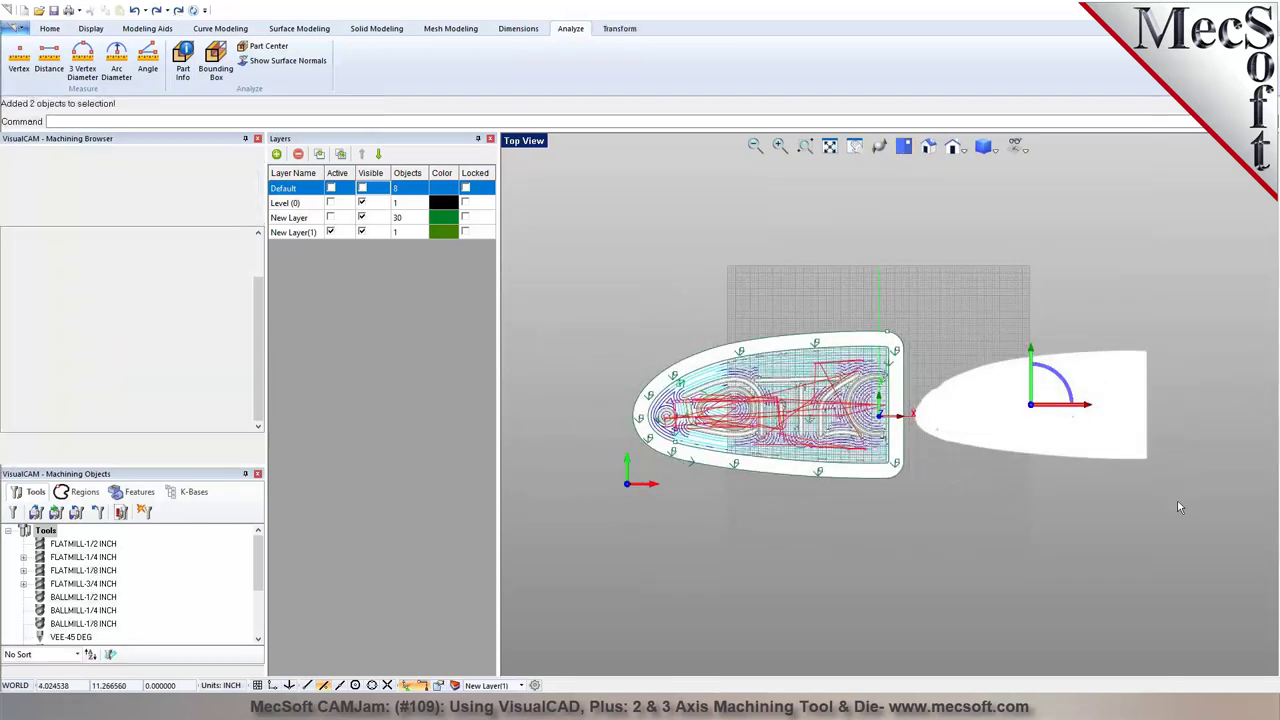
{"action": "left_click", "coordinate": [929, 147]}
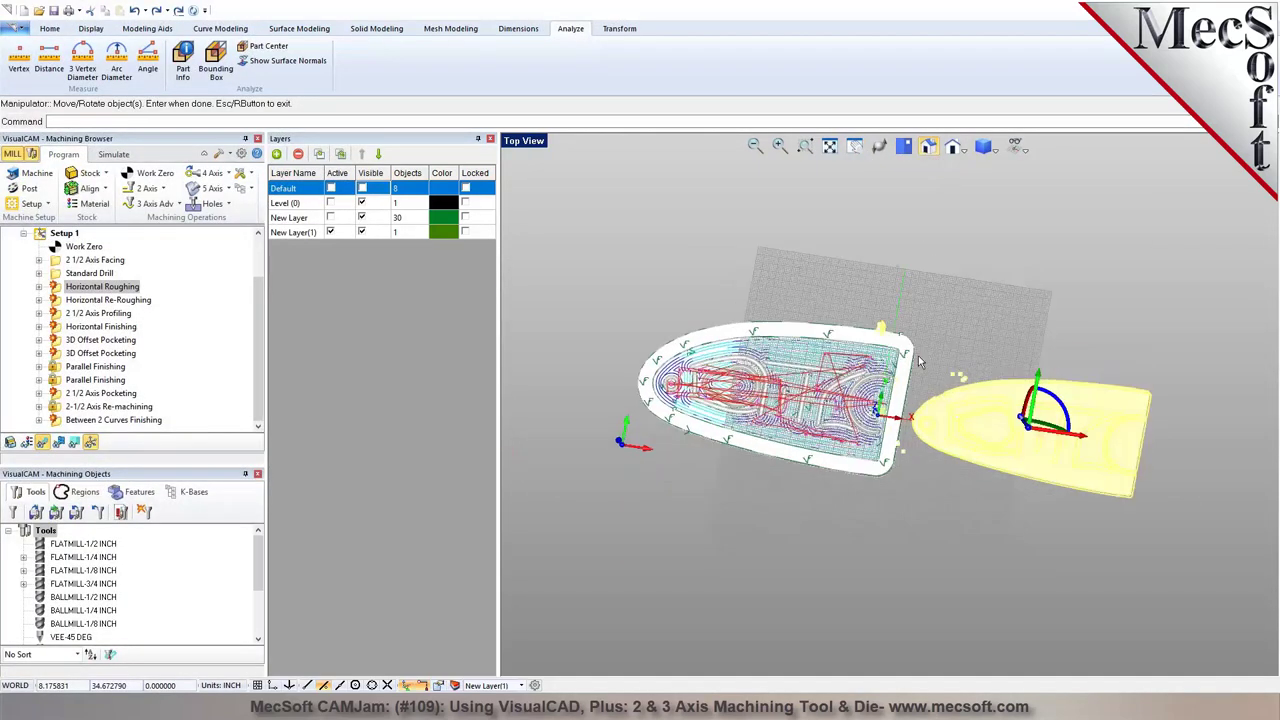
{"action": "scroll", "coordinate": [908, 449], "scroll_direction": "up", "scroll_amount": 5}
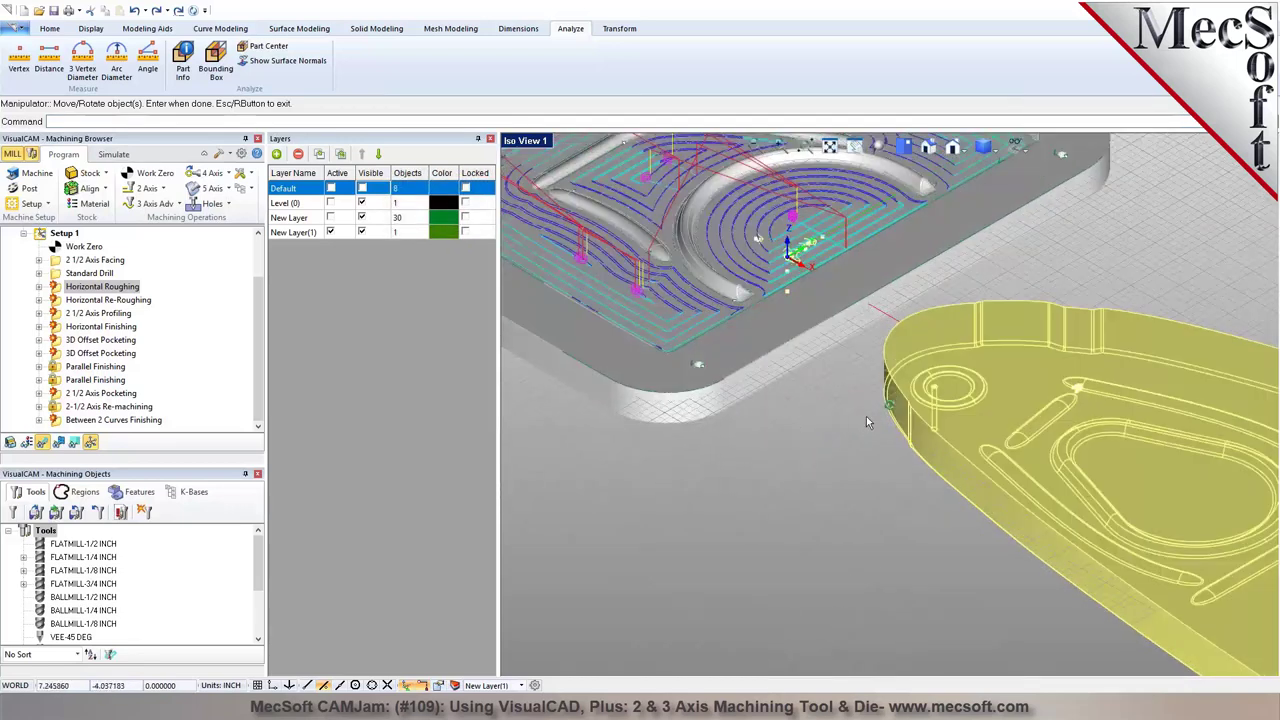
{"action": "scroll", "coordinate": [866, 416], "scroll_direction": "up", "scroll_amount": 2}
{"action": "left_click", "coordinate": [619, 28]}
{"action": "left_click", "coordinate": [22, 64]}
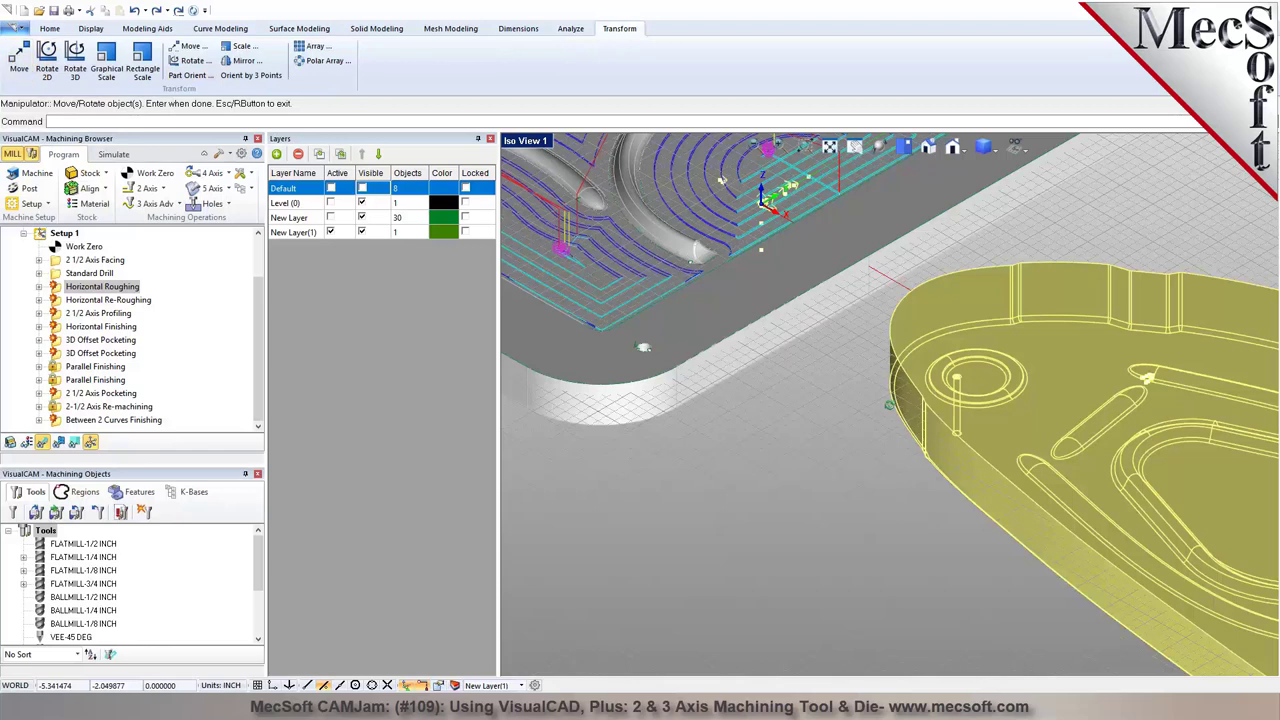
{"action": "left_click", "coordinate": [190, 46]}
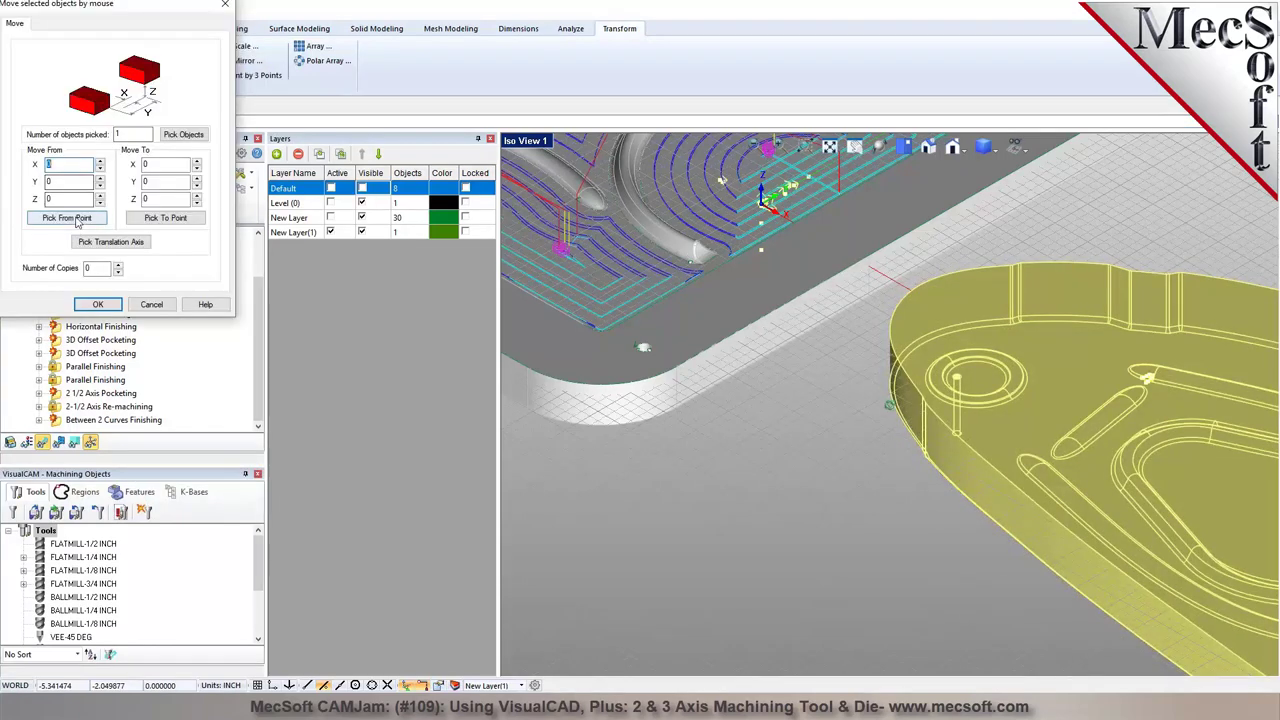
{"action": "left_click", "coordinate": [66, 217]}
{"action": "scroll", "coordinate": [893, 468], "scroll_direction": "up", "scroll_amount": 1}
{"action": "scroll", "coordinate": [893, 468], "scroll_direction": "up", "scroll_amount": 2}
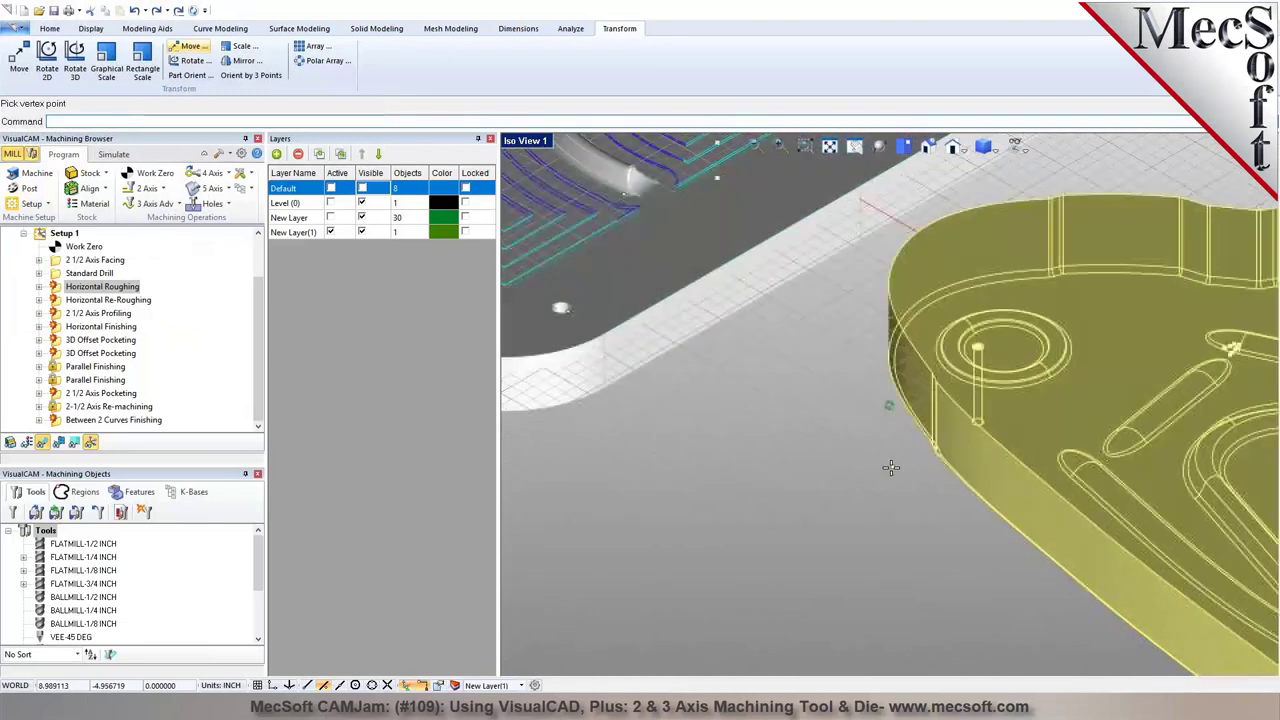
{"action": "scroll", "coordinate": [947, 477], "scroll_direction": "up", "scroll_amount": 2}
{"action": "scroll", "coordinate": [947, 477], "scroll_direction": "up", "scroll_amount": 4}
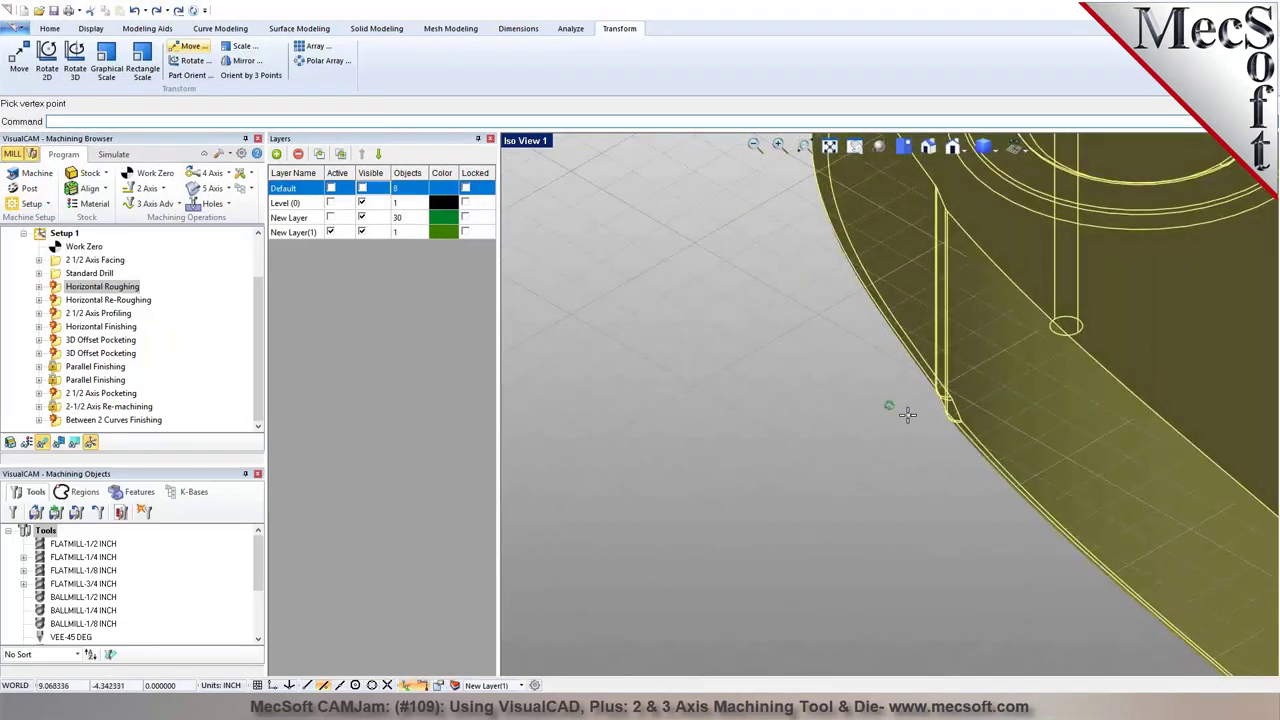
{"action": "scroll", "coordinate": [946, 392], "scroll_direction": "down", "scroll_amount": 1}
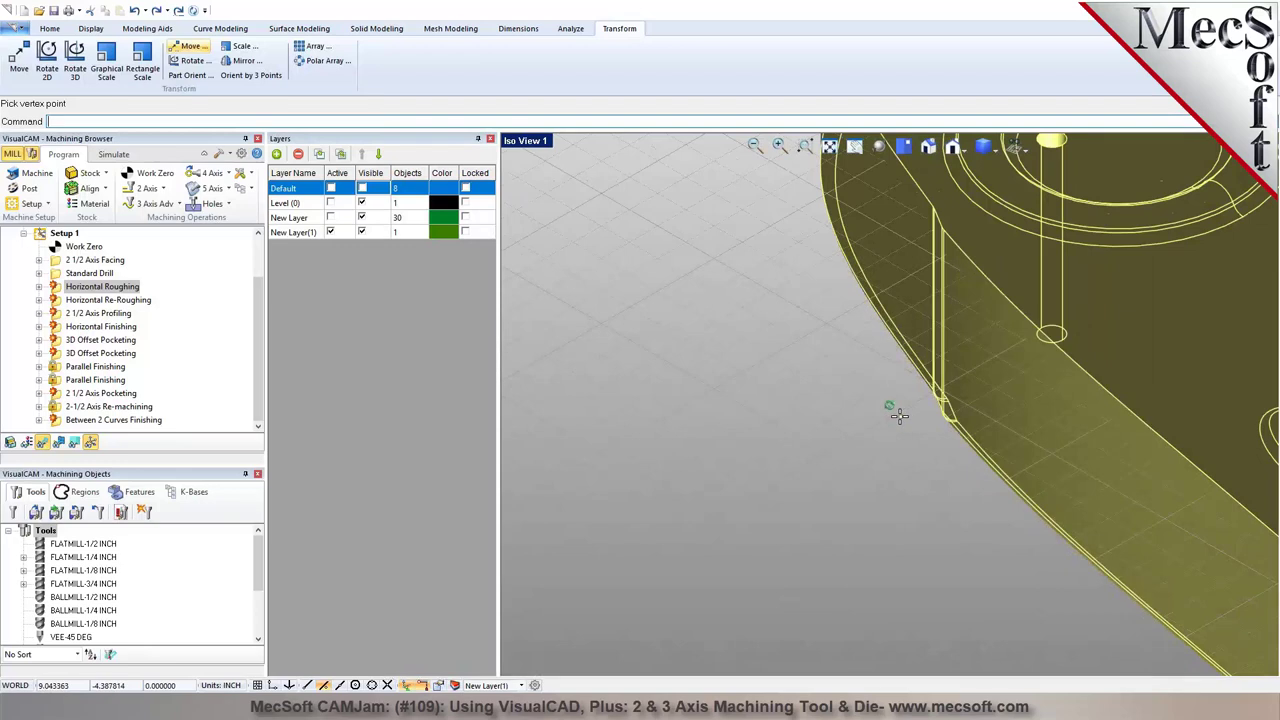
{"action": "left_click", "coordinate": [888, 337]}
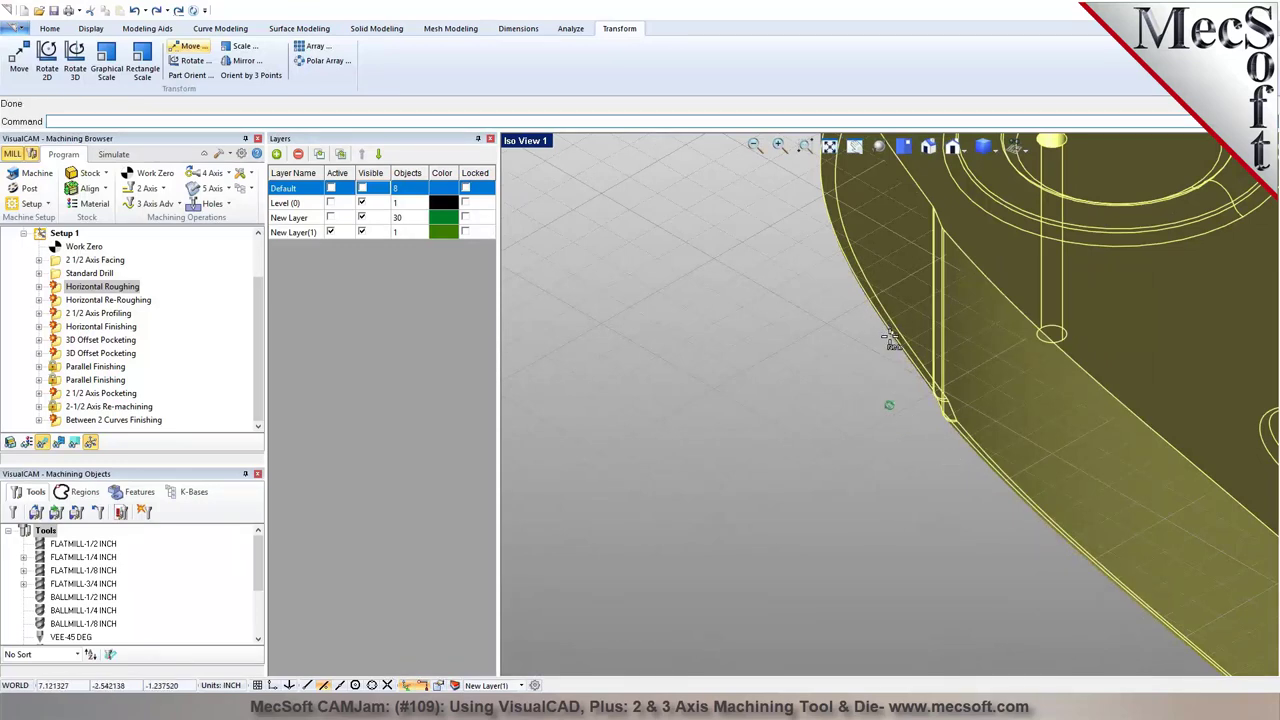
Pick the destination point, set X and Y to 0 for both move points and apply the move along Z only
{"action": "left_click", "coordinate": [166, 218]}
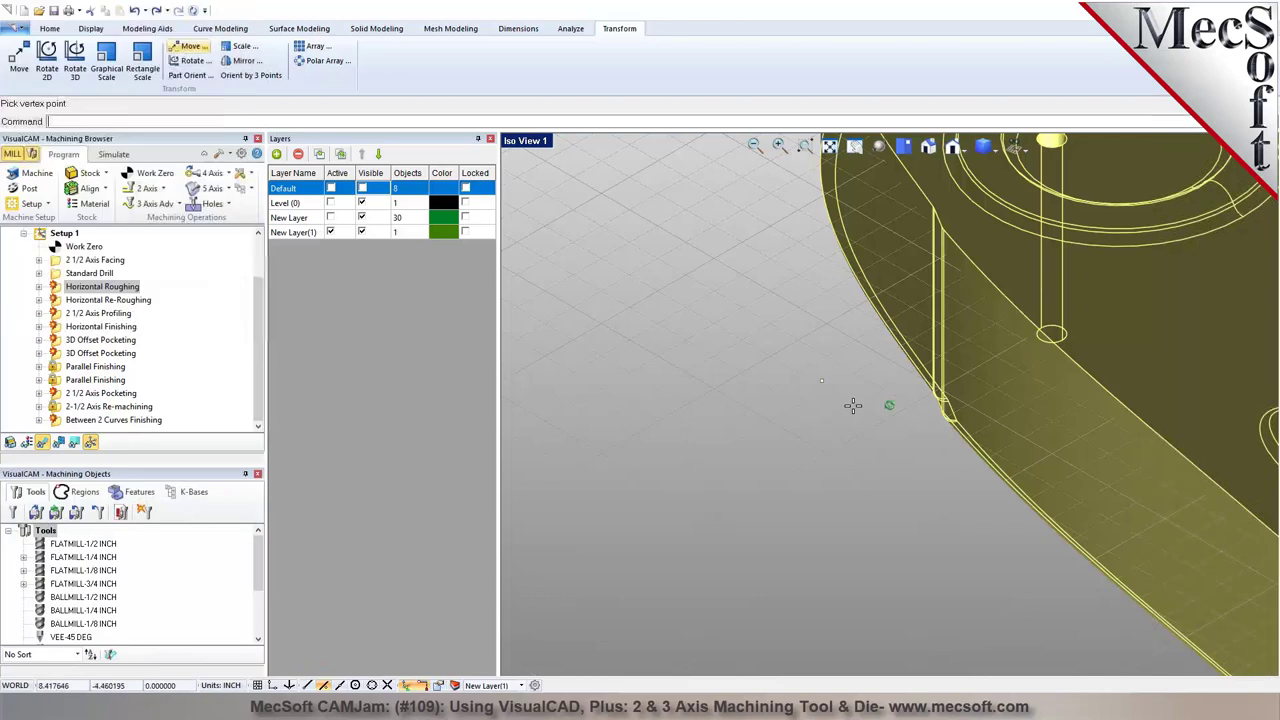
{"action": "left_click", "coordinate": [613, 252]}
{"action": "type", "text": "0"}
{"action": "key", "text": "Tab"}
{"action": "type", "text": "0"}
{"action": "key", "text": "Tab"}
{"action": "key", "text": "Tab"}
{"action": "type", "text": "0"}
{"action": "key", "text": "Tab"}
{"action": "type", "text": "0"}
{"action": "left_click", "coordinate": [96, 305]}
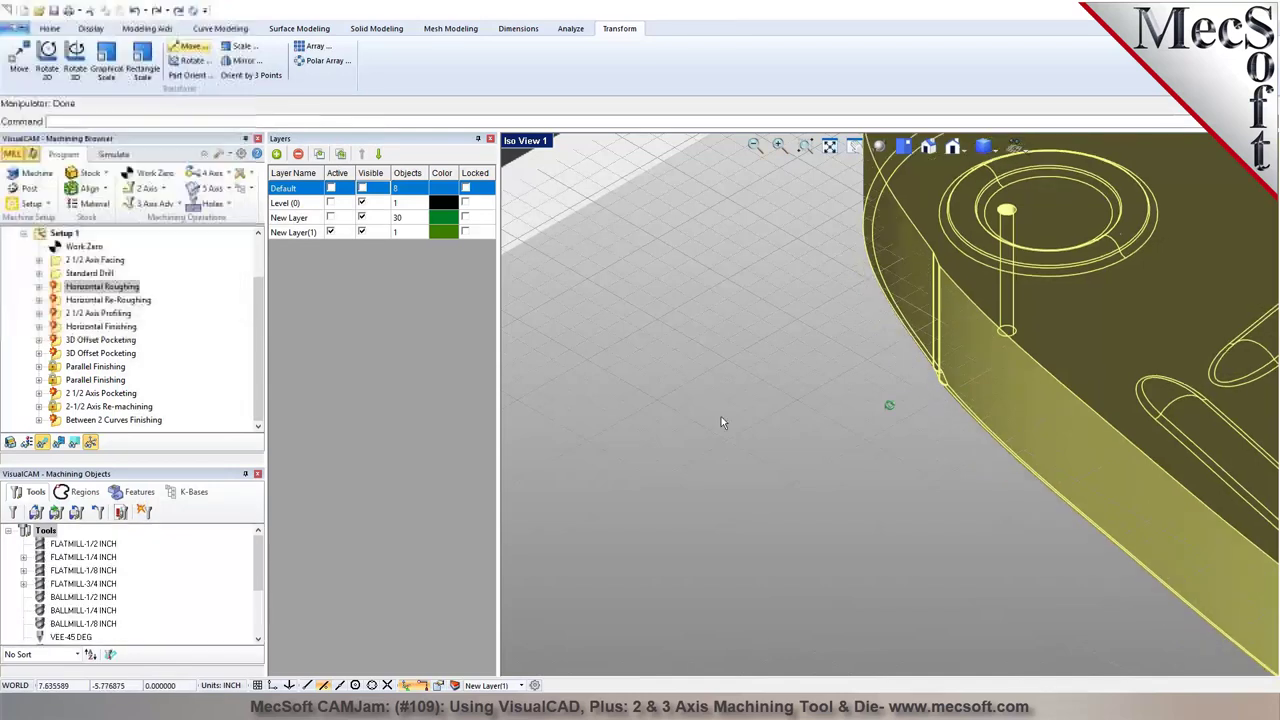
Rotate the separated plate 180 degrees about the X axis so its grooved face points up, and close the Layer Manager
{"action": "scroll", "coordinate": [735, 327], "scroll_direction": "down", "scroll_amount": 3}
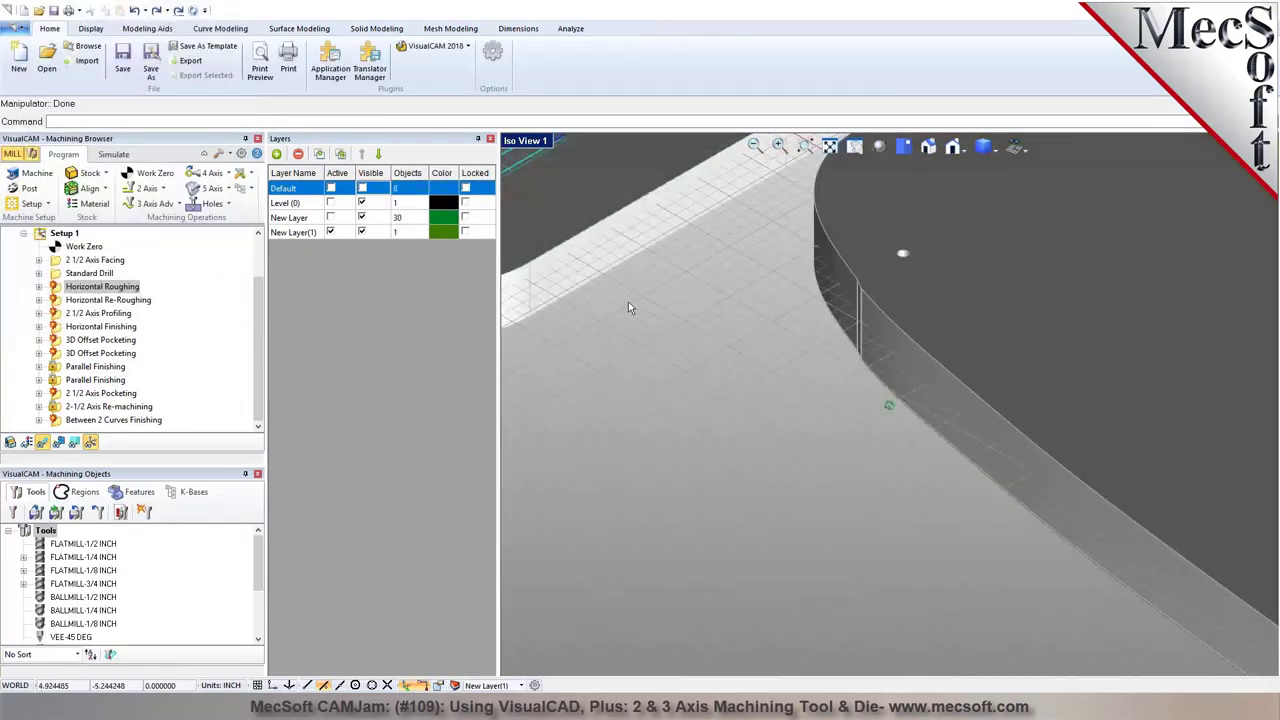
{"action": "left_click", "coordinate": [904, 147]}
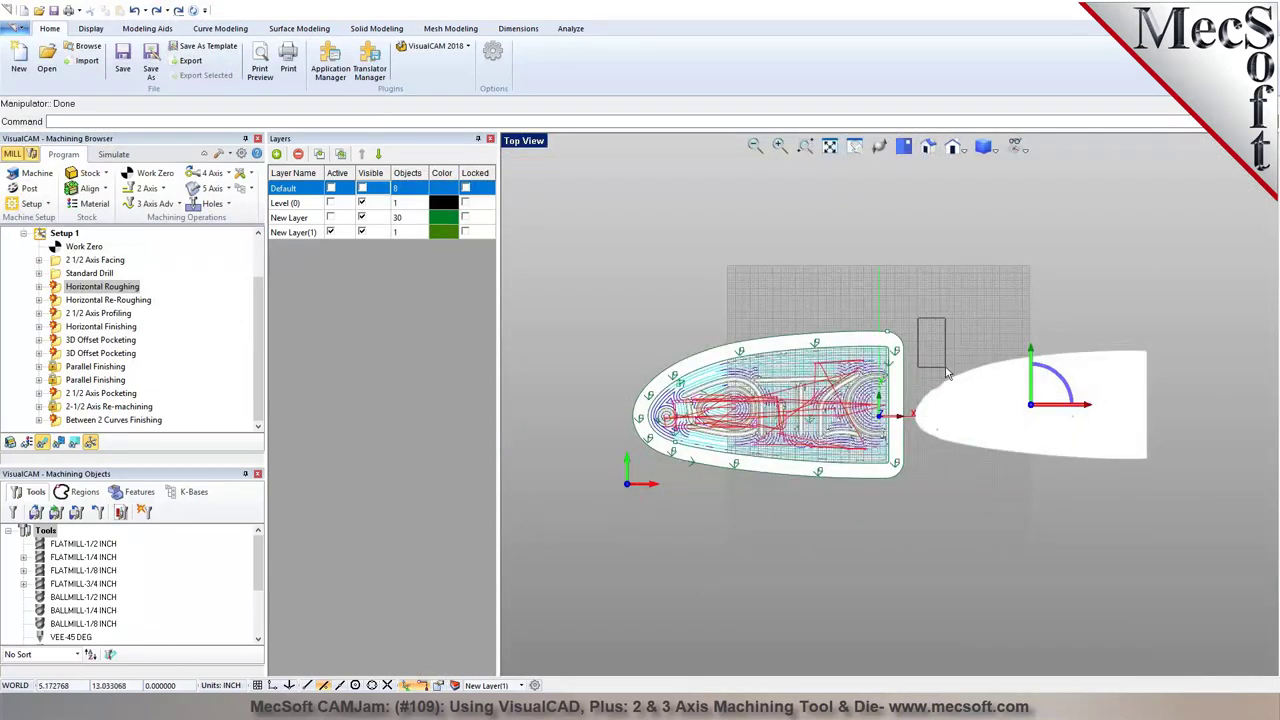
{"action": "left_click_drag", "start_coordinate": [910, 316], "coordinate": [1186, 479]}
{"action": "left_click", "coordinate": [929, 147]}
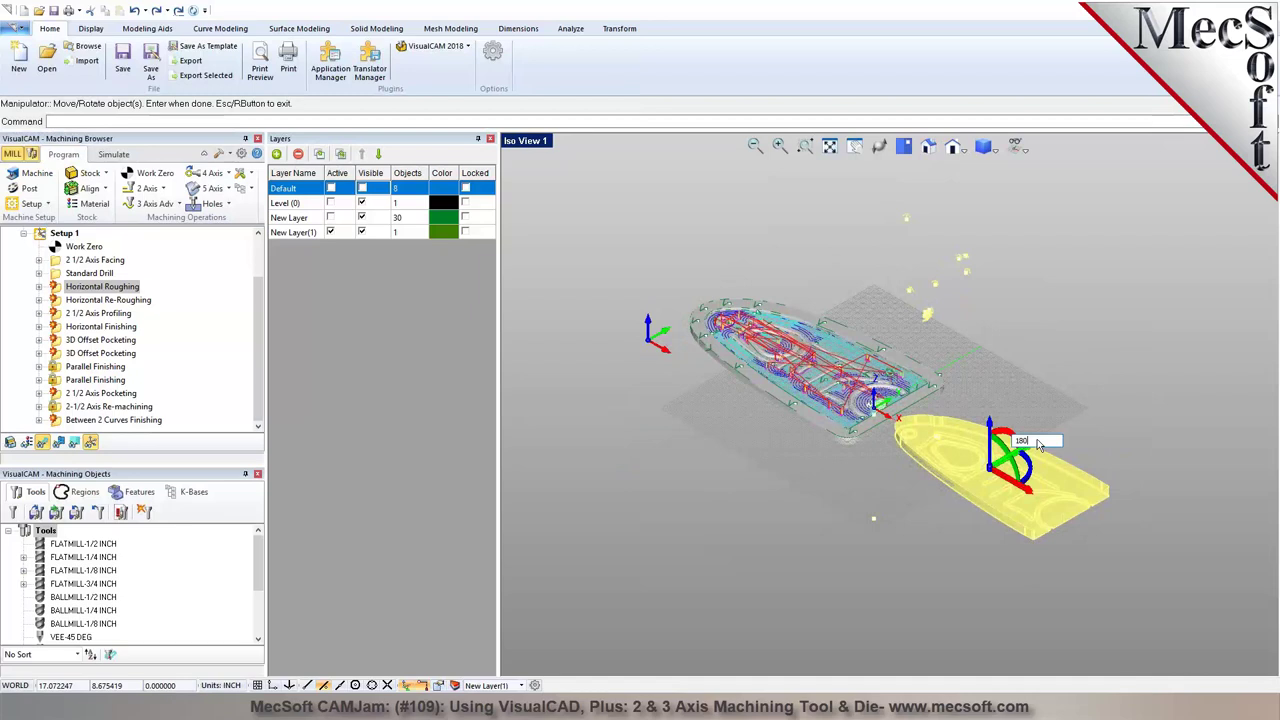
{"action": "key", "text": "Return"}
{"action": "scroll", "coordinate": [1042, 433], "scroll_direction": "up", "scroll_amount": 3}
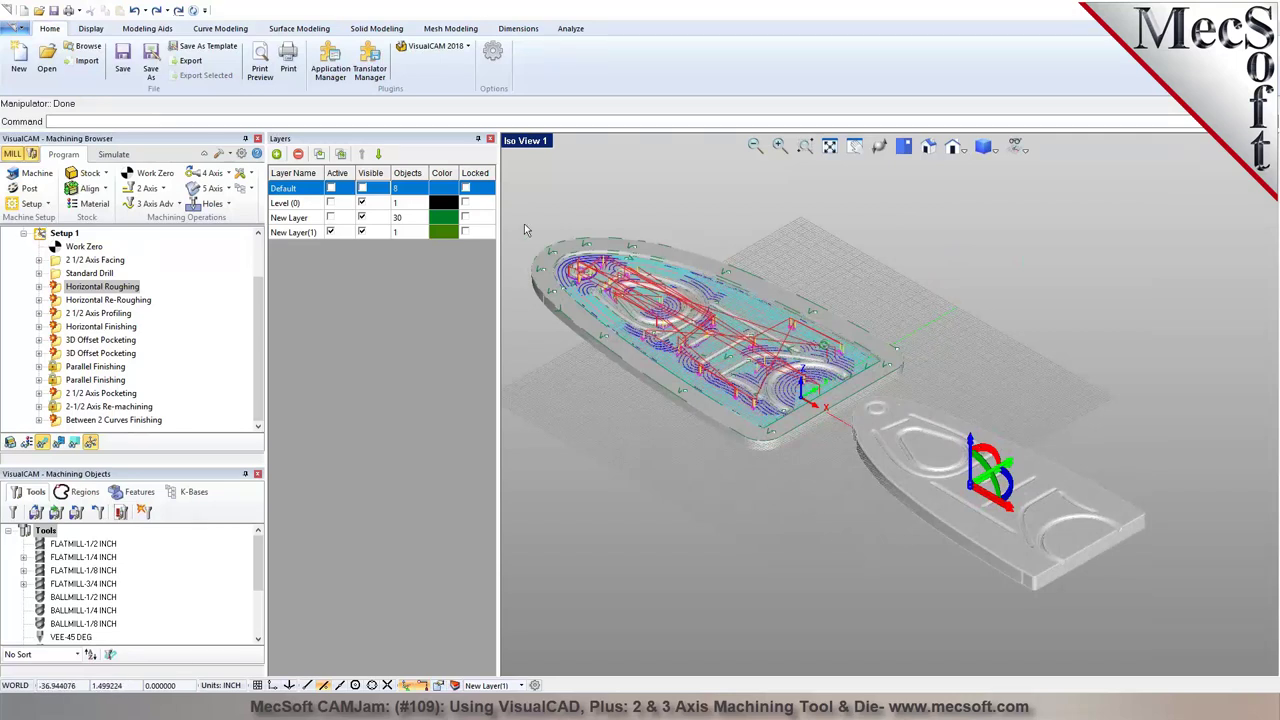
{"action": "scroll", "coordinate": [525, 230], "scroll_direction": "up", "scroll_amount": 2}
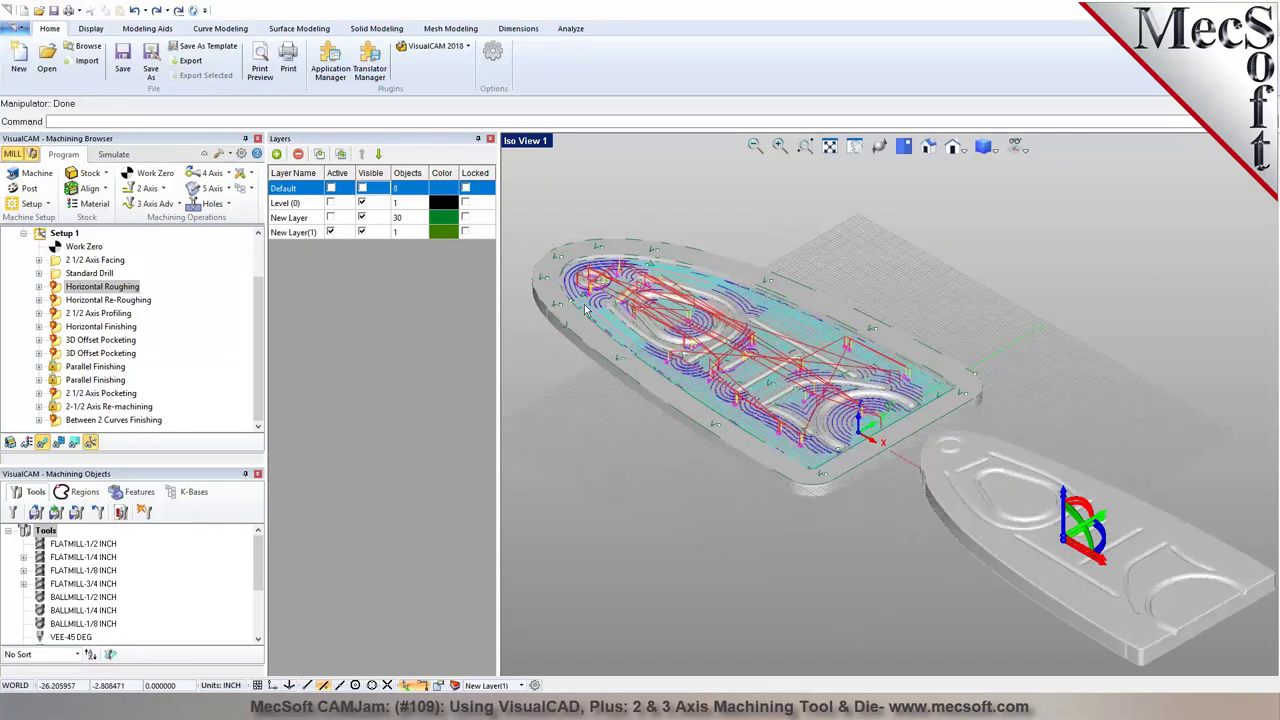
{"action": "left_click", "coordinate": [491, 141]}
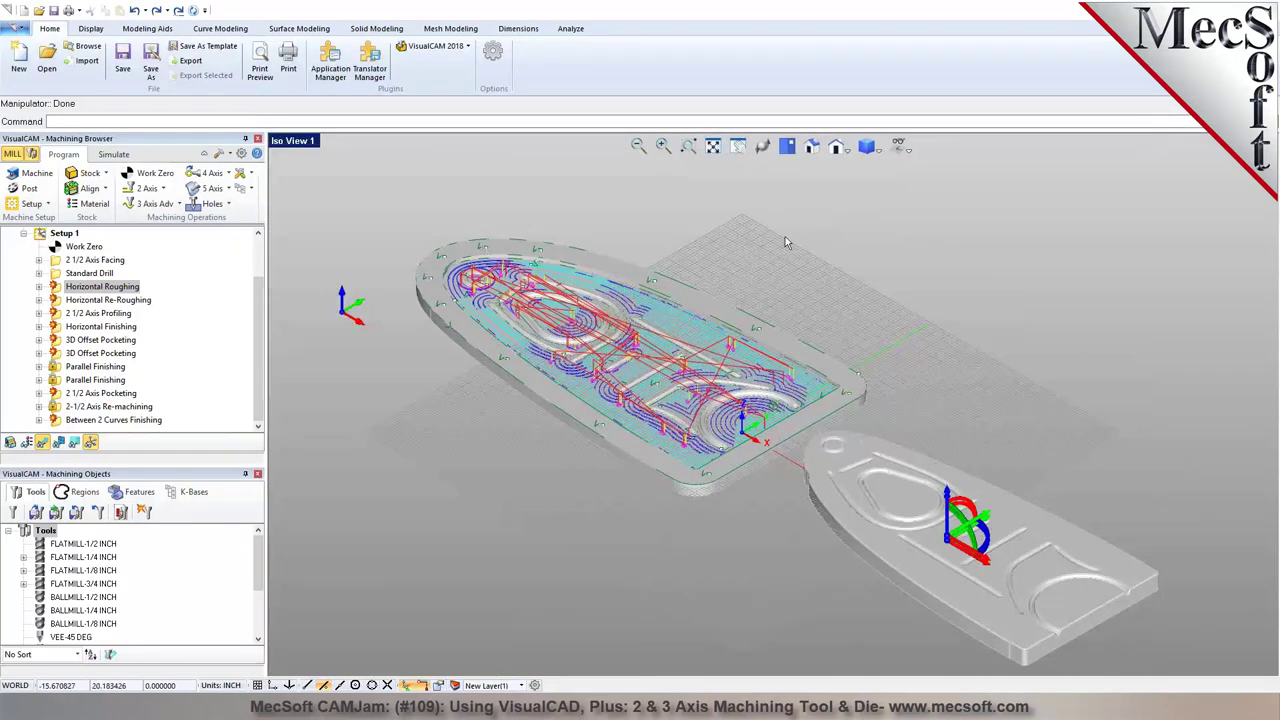